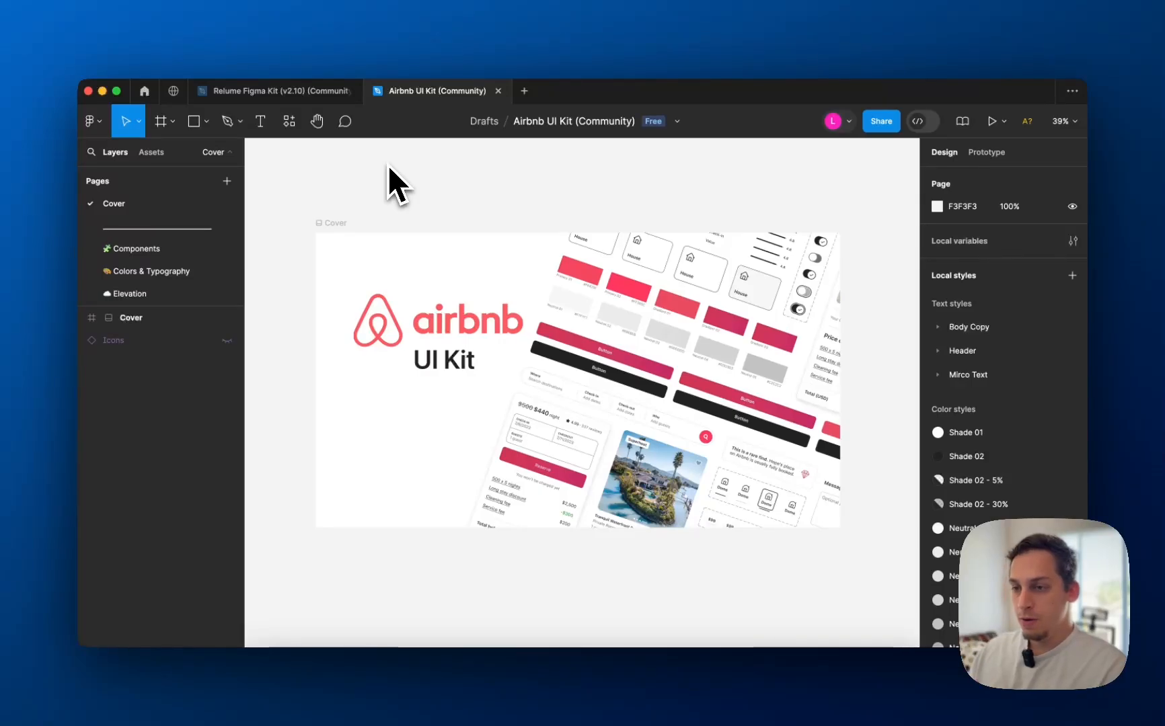
- Search the Figma Community for "airbnb ui" and look at the matching UI kits
{"action": "left_click", "coordinate": [174, 92]}
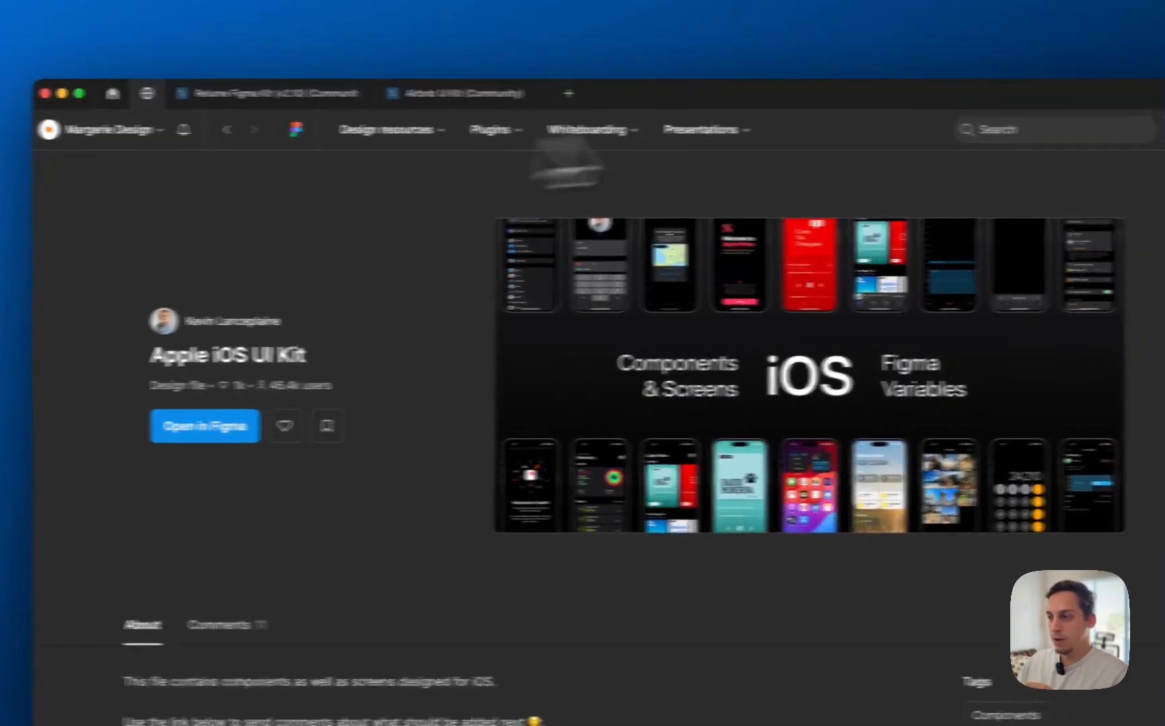
{"action": "left_click", "coordinate": [1052, 129]}
{"action": "type", "text": "air"}
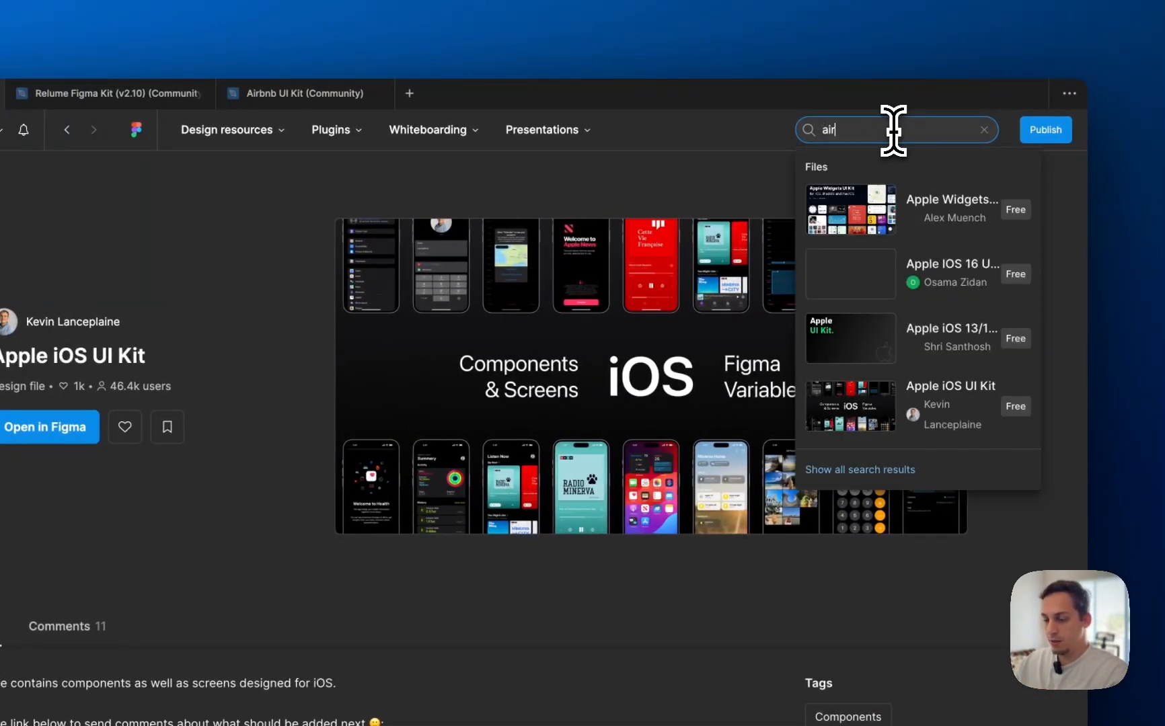
{"action": "type", "text": "bnb"}
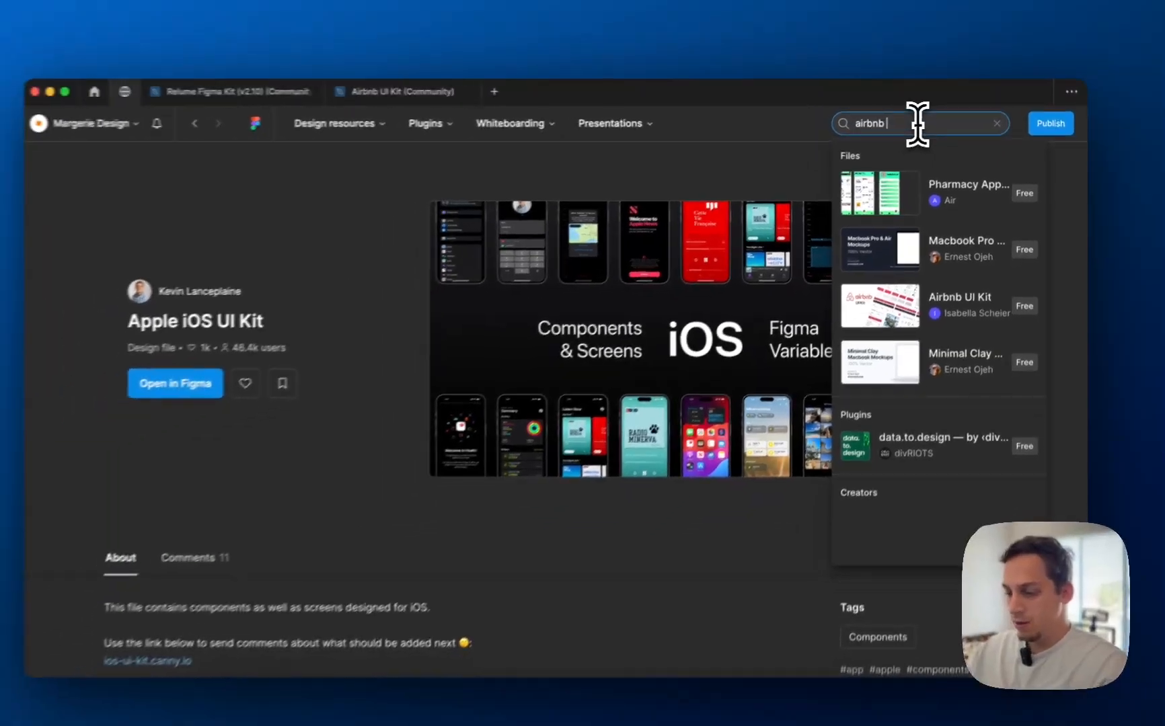
{"action": "key", "text": "BackSpace"}
{"action": "type", "text": "ui"}
{"action": "key", "text": "Return"}
{"action": "scroll", "coordinate": [869, 153], "scroll_direction": "down", "scroll_amount": 1}
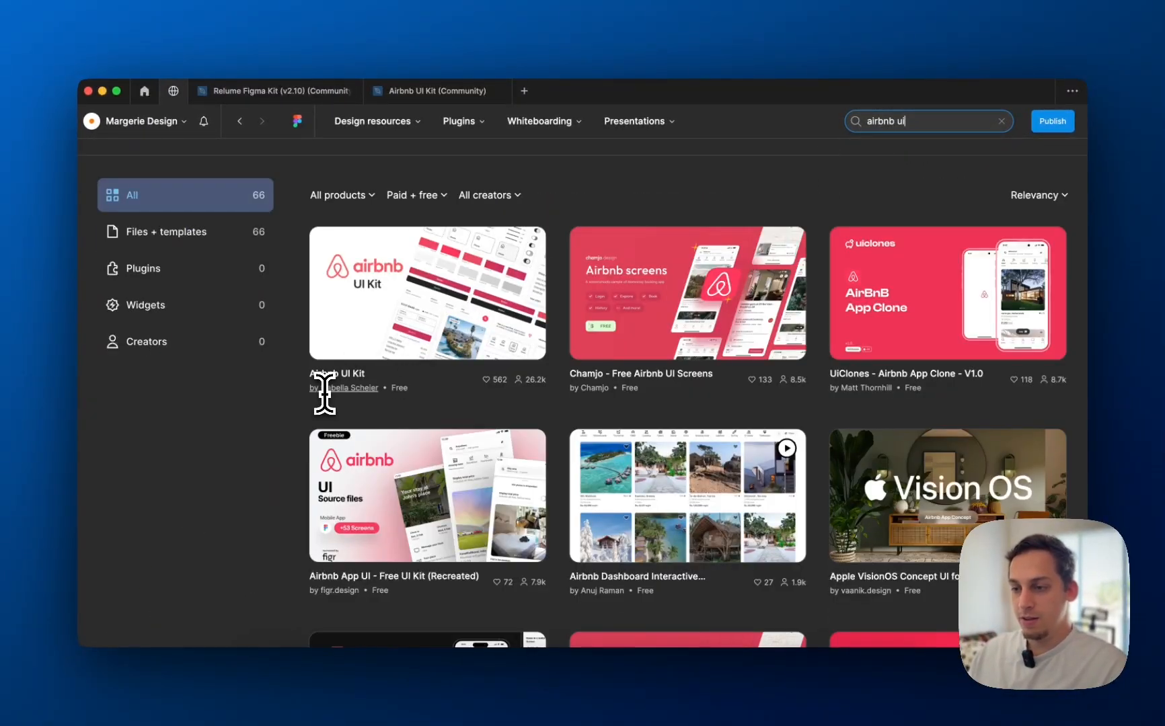
- Return from the Community to the Relume Figma Kit file and look over the Styles, Typography and Variables frames on its Style Guide page
{"action": "mouse_move", "coordinate": [390, 121]}
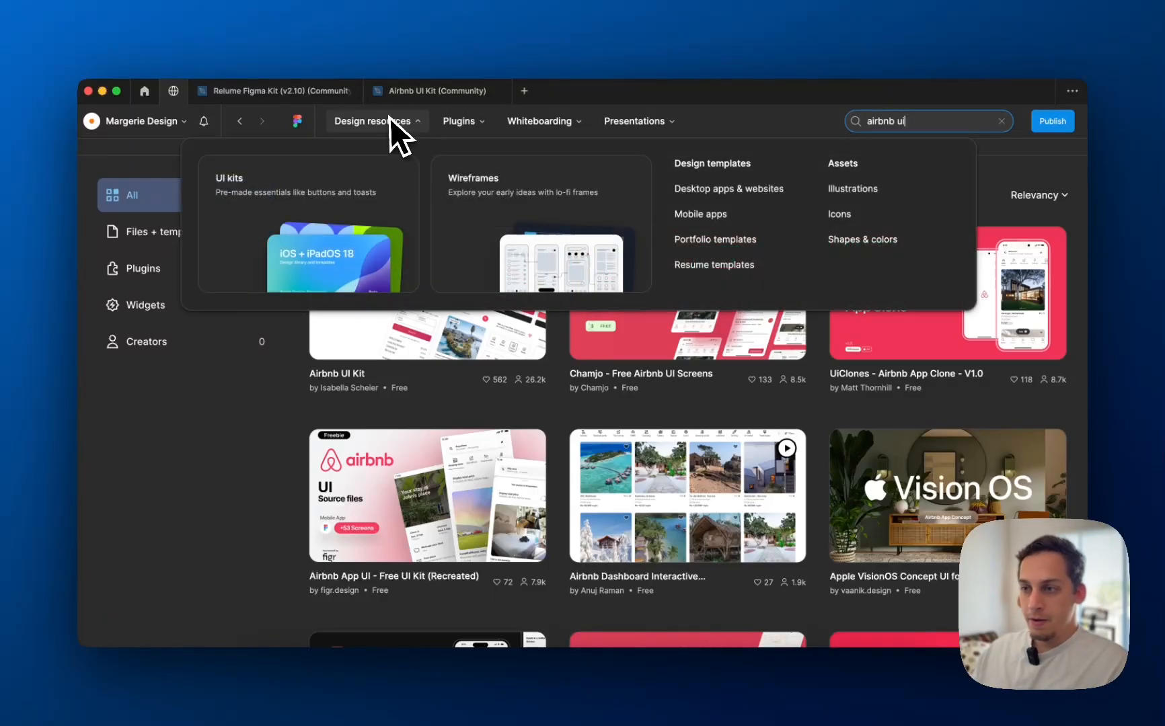
{"action": "left_click", "coordinate": [434, 94]}
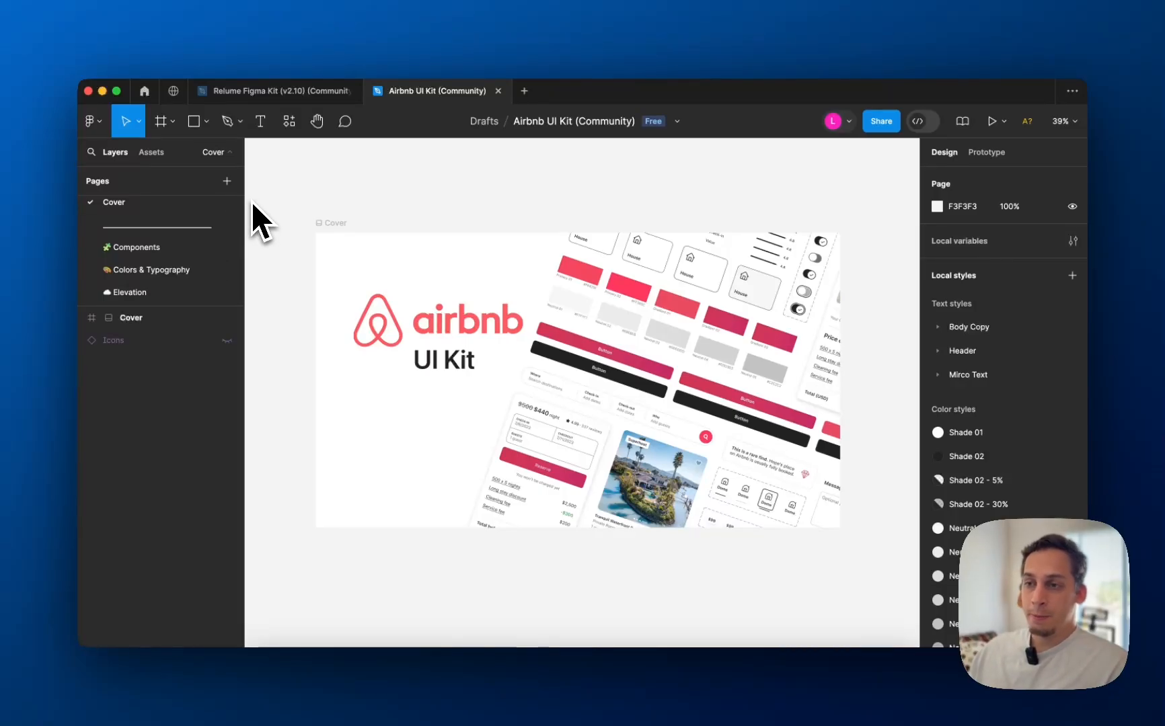
{"action": "left_click", "coordinate": [270, 96]}
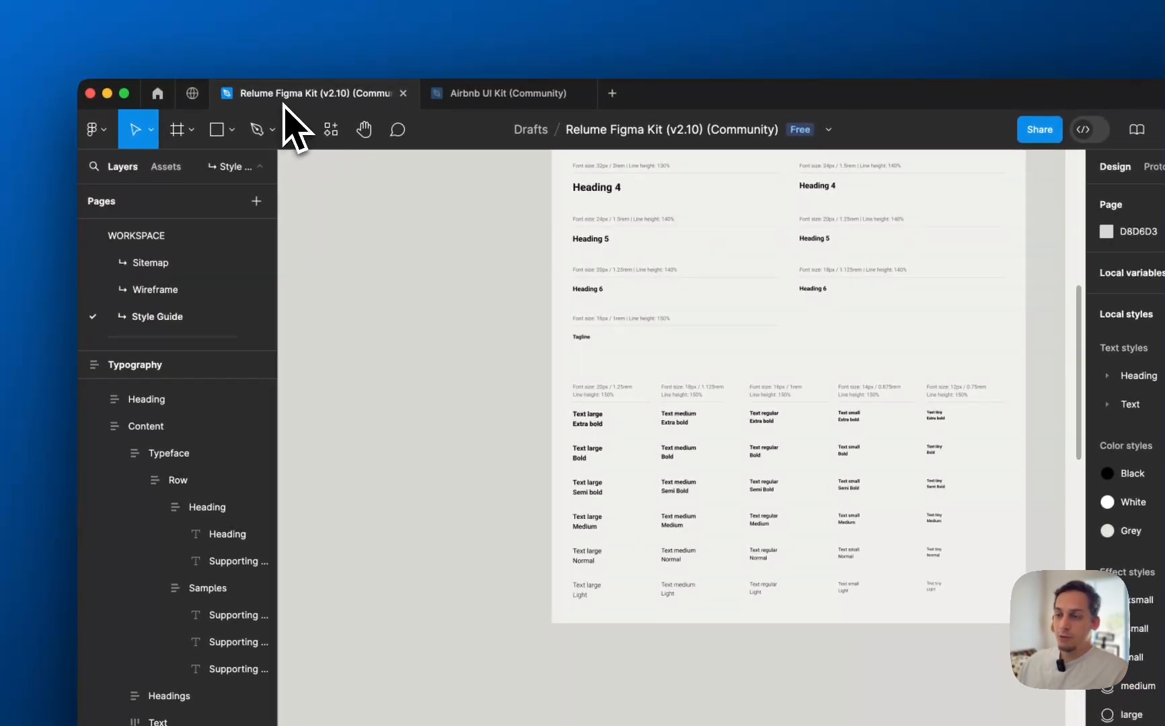
{"action": "scroll", "coordinate": [463, 261], "scroll_direction": "up", "scroll_amount": 8}
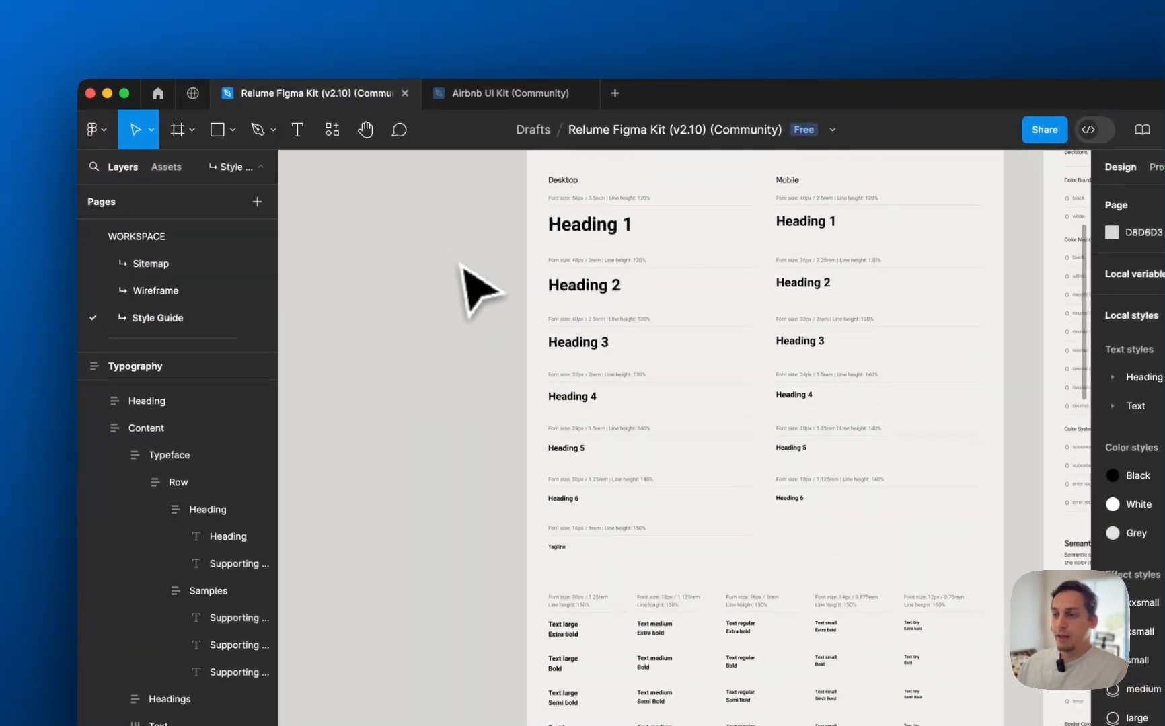
{"action": "scroll", "coordinate": [466, 262], "scroll_direction": "down", "scroll_amount": 4}
{"action": "scroll", "coordinate": [471, 302], "scroll_direction": "left", "scroll_amount": 4}
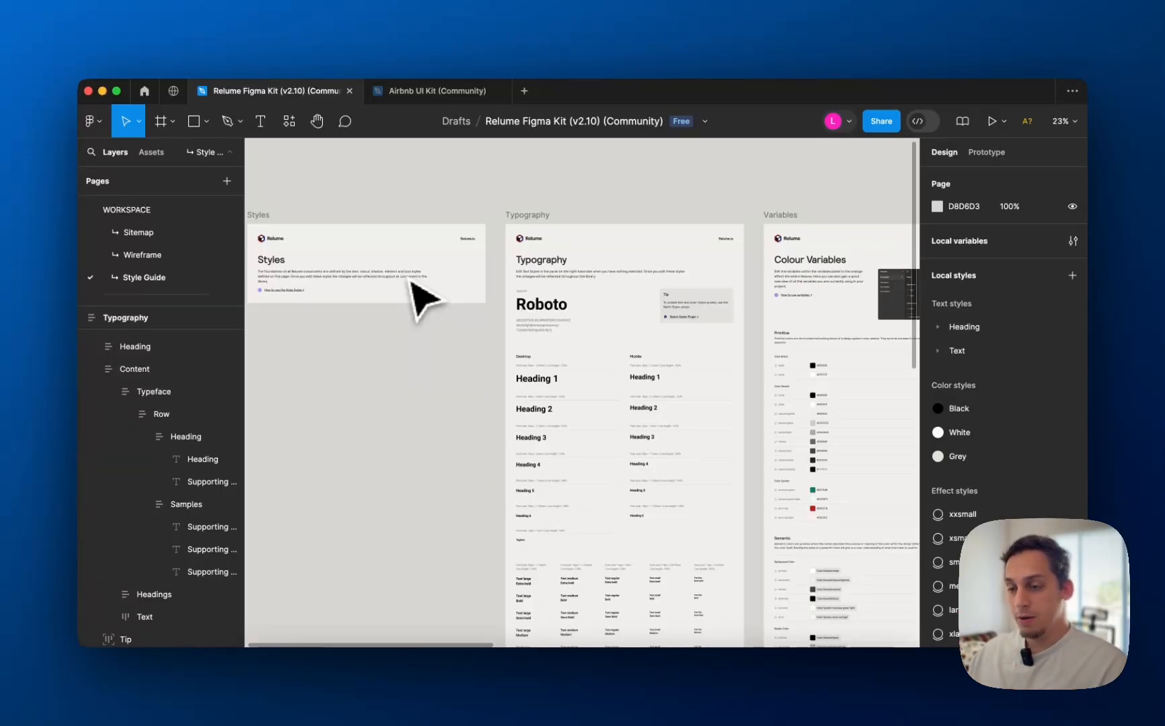
{"action": "scroll", "coordinate": [481, 271], "scroll_direction": "right", "scroll_amount": 3}
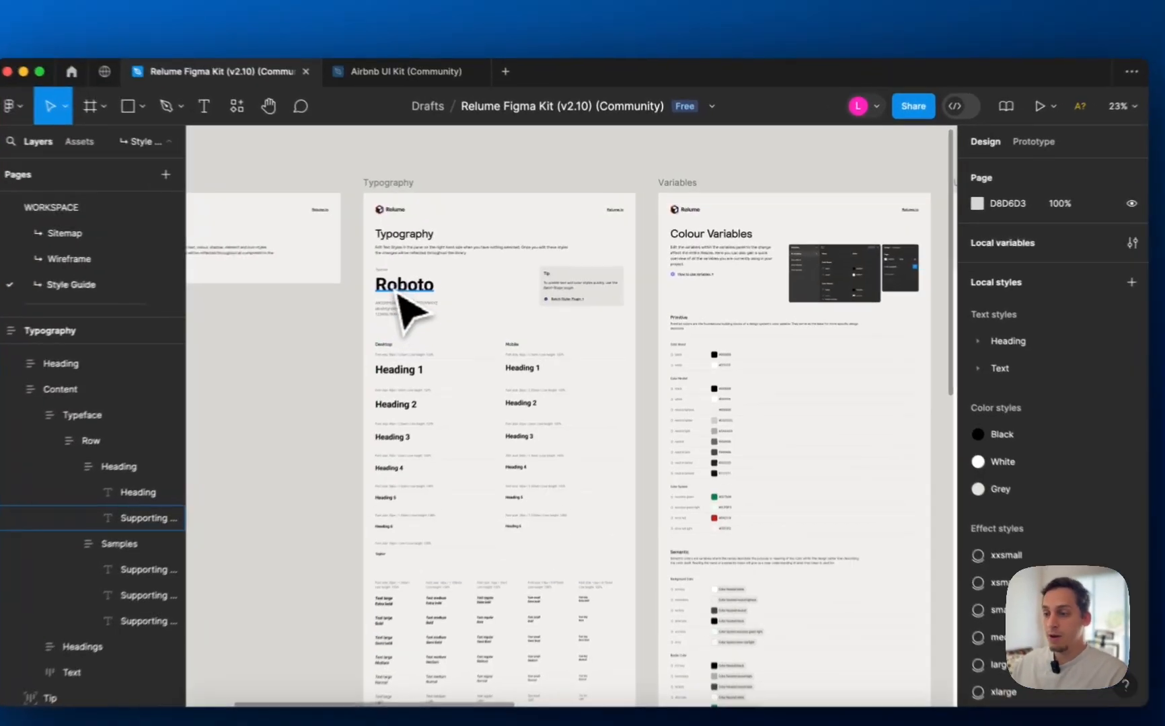
- Change the font of the large Roboto sample text in the Typography frame to Schibsted Grotesk
{"action": "left_click", "coordinate": [429, 283], "text": "super"}
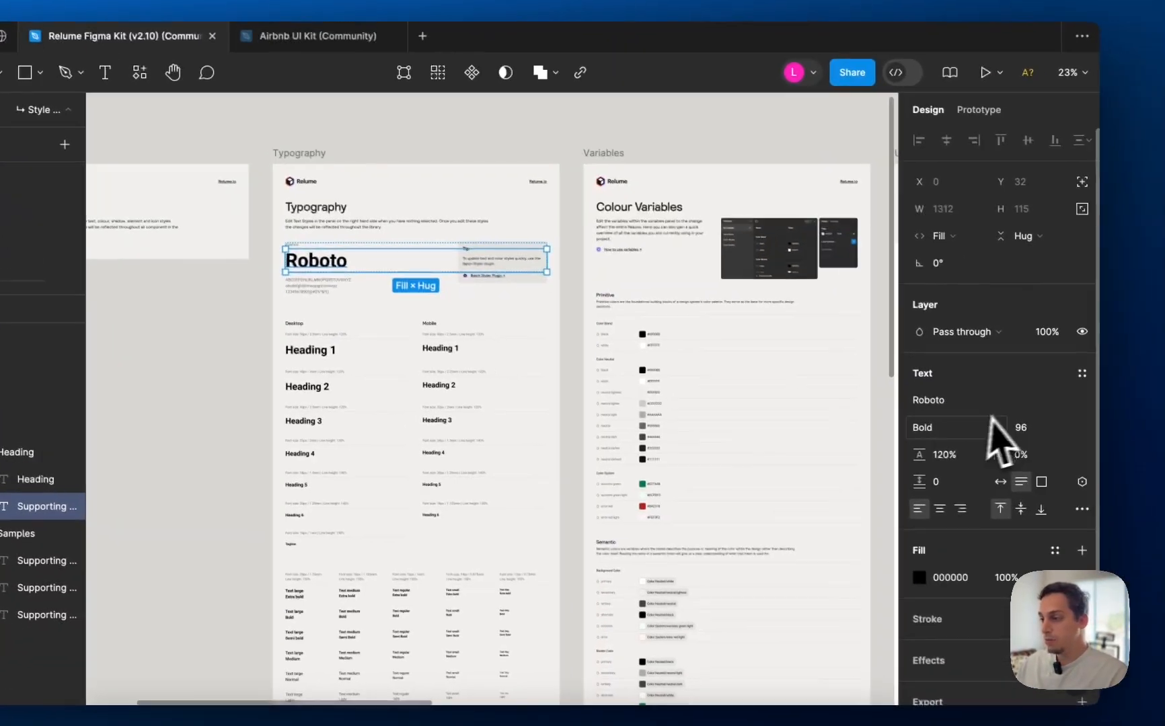
{"action": "left_click", "coordinate": [995, 453]}
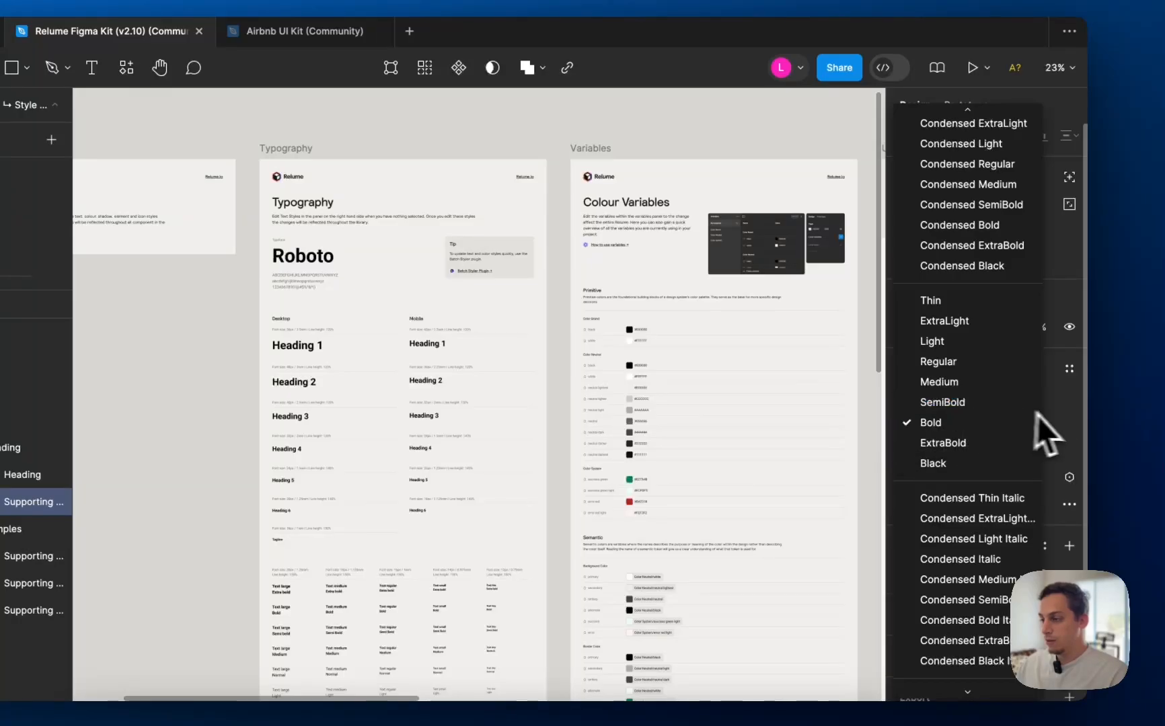
{"action": "left_click", "coordinate": [1039, 437]}
{"action": "left_click", "coordinate": [918, 397]}
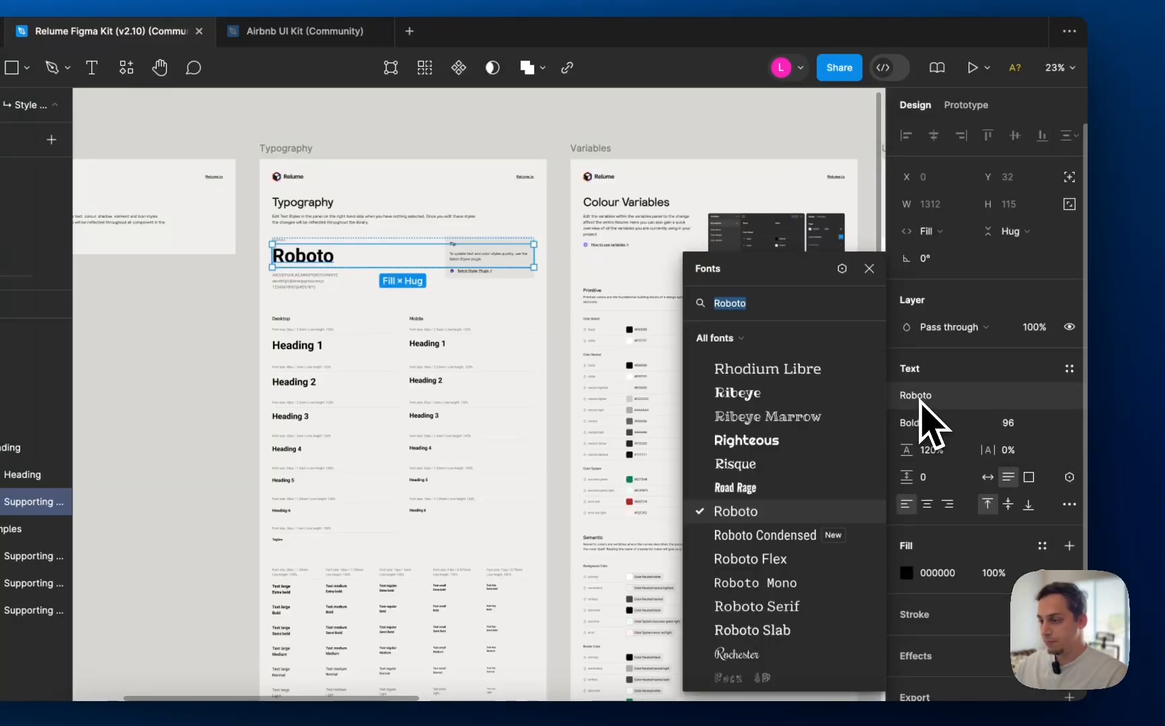
{"action": "type", "text": "grot"}
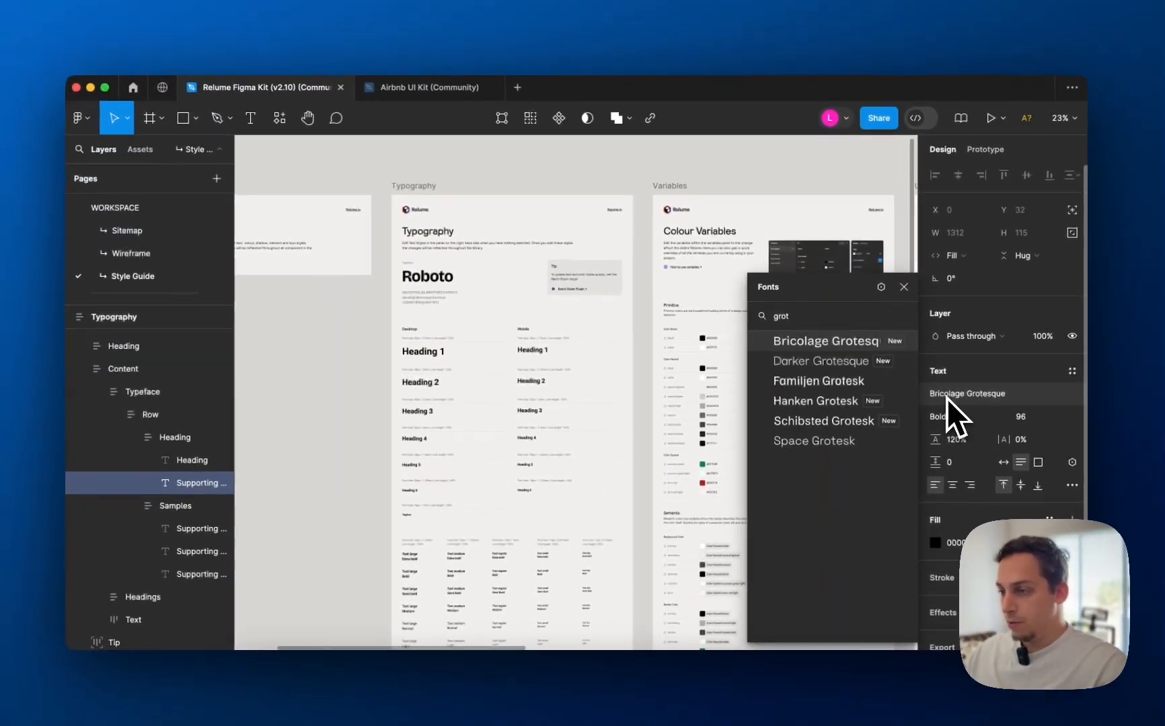
{"action": "type", "text": "e"}
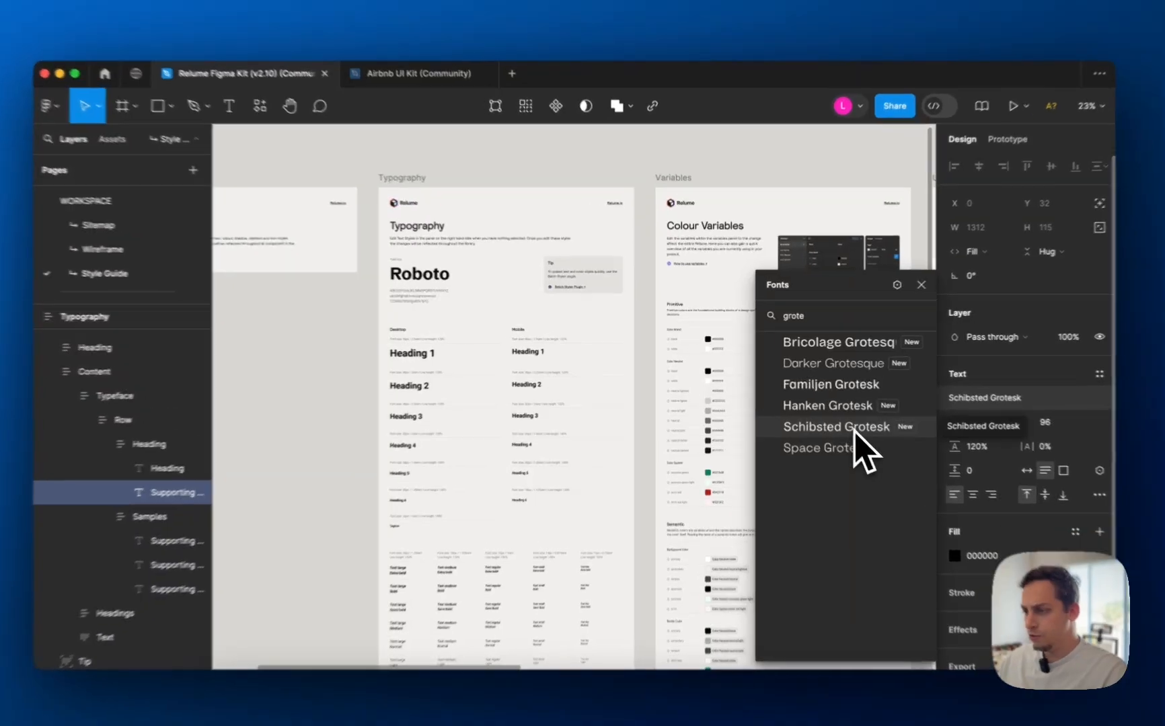
{"action": "left_click", "coordinate": [854, 430]}
- Replace the wording of the large typeface sample with "Schibsted Grotesk" and deselect it
{"action": "double_click", "coordinate": [390, 269]}
{"action": "type", "text": "S"}
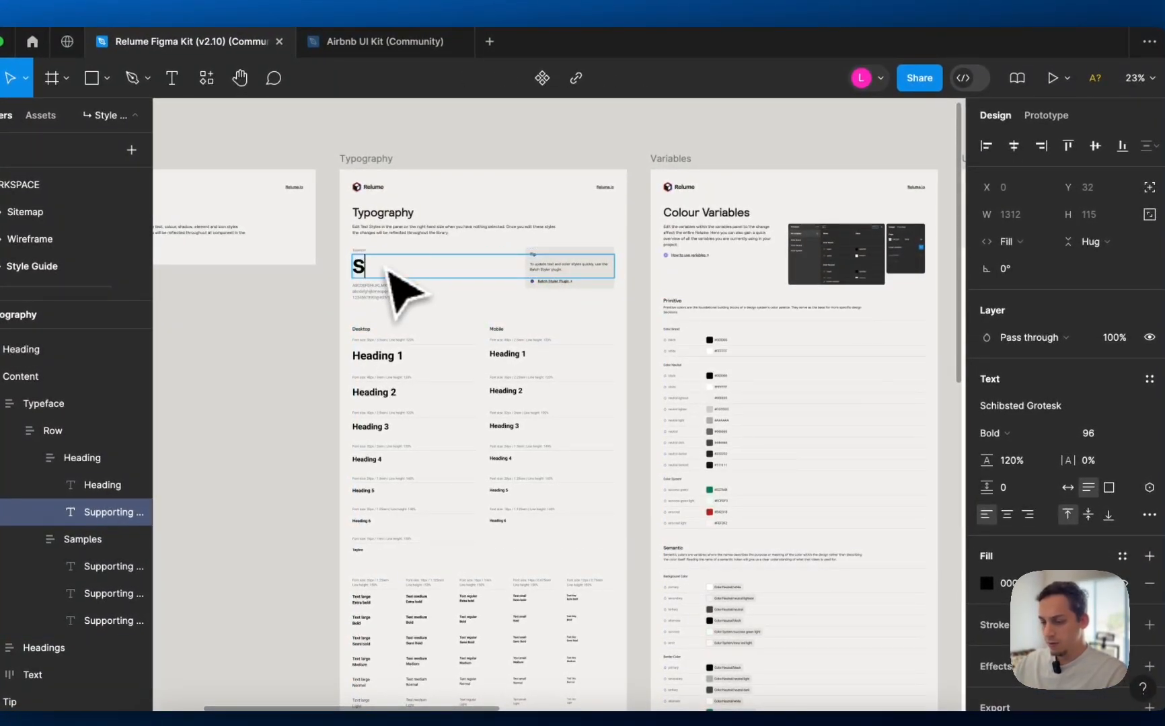
{"action": "type", "text": "chi"}
{"action": "type", "text": "bsted Gro"}
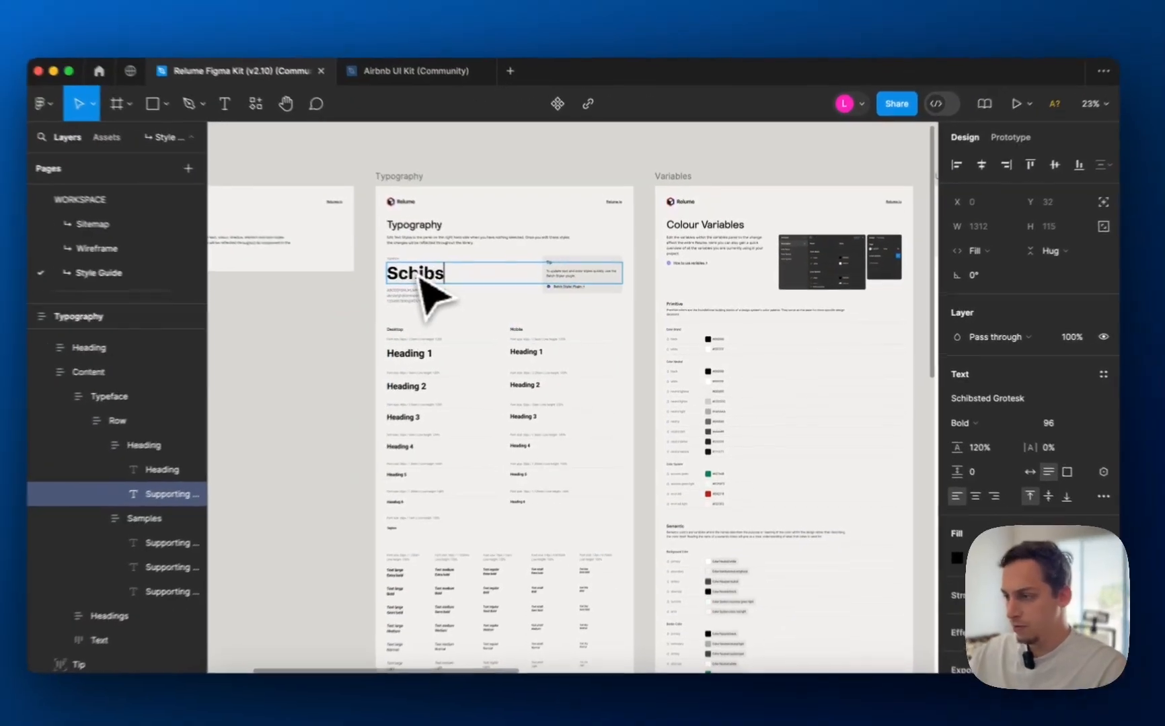
{"action": "type", "text": "tes"}
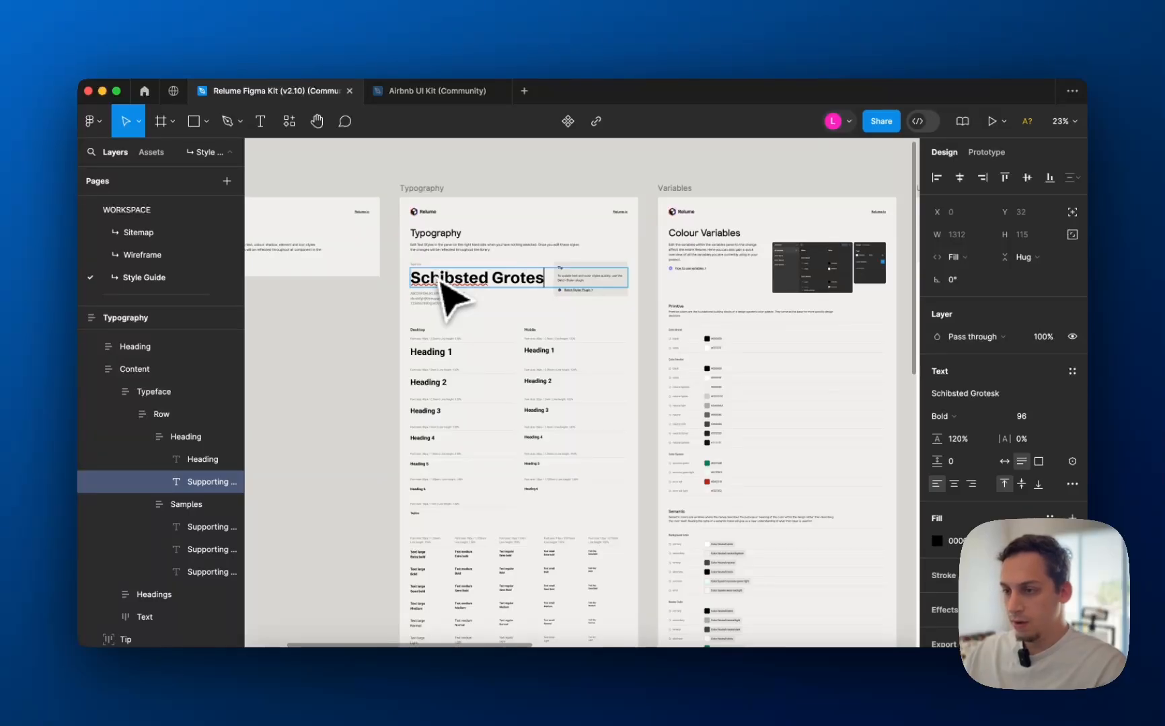
{"action": "type", "text": "k"}
{"action": "key", "text": "Escape"}
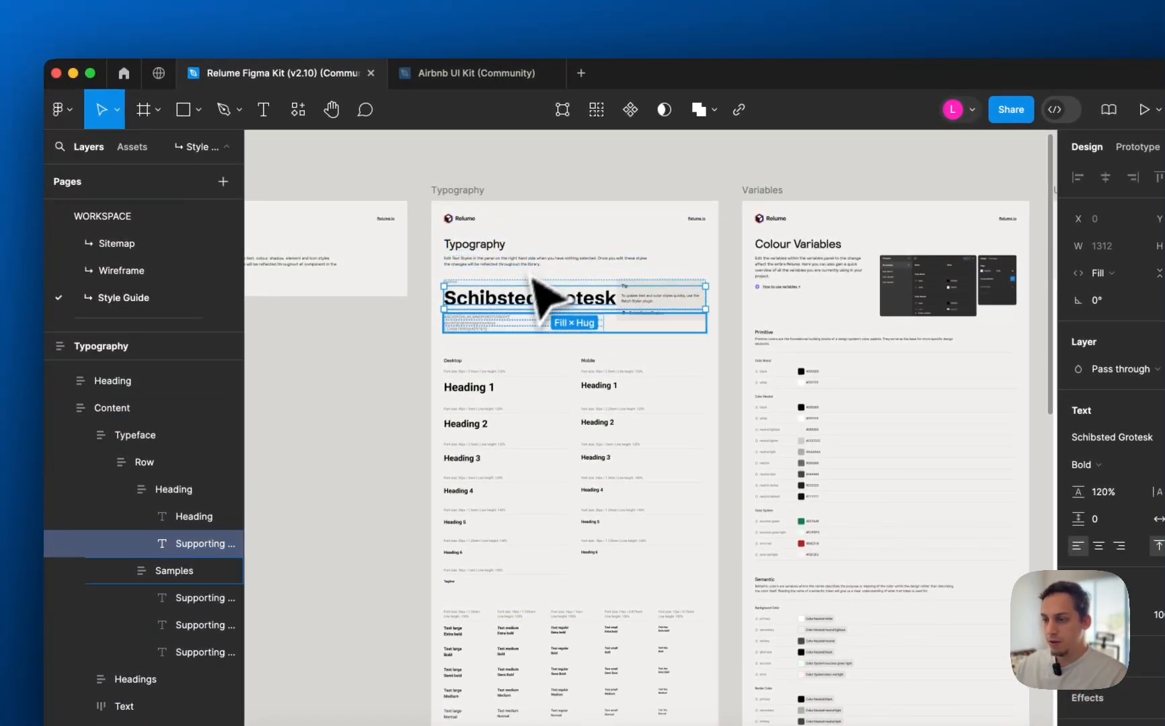
{"action": "scroll", "coordinate": [481, 364], "scroll_direction": "up", "scroll_amount": 5}
{"action": "key", "text": "Escape"}
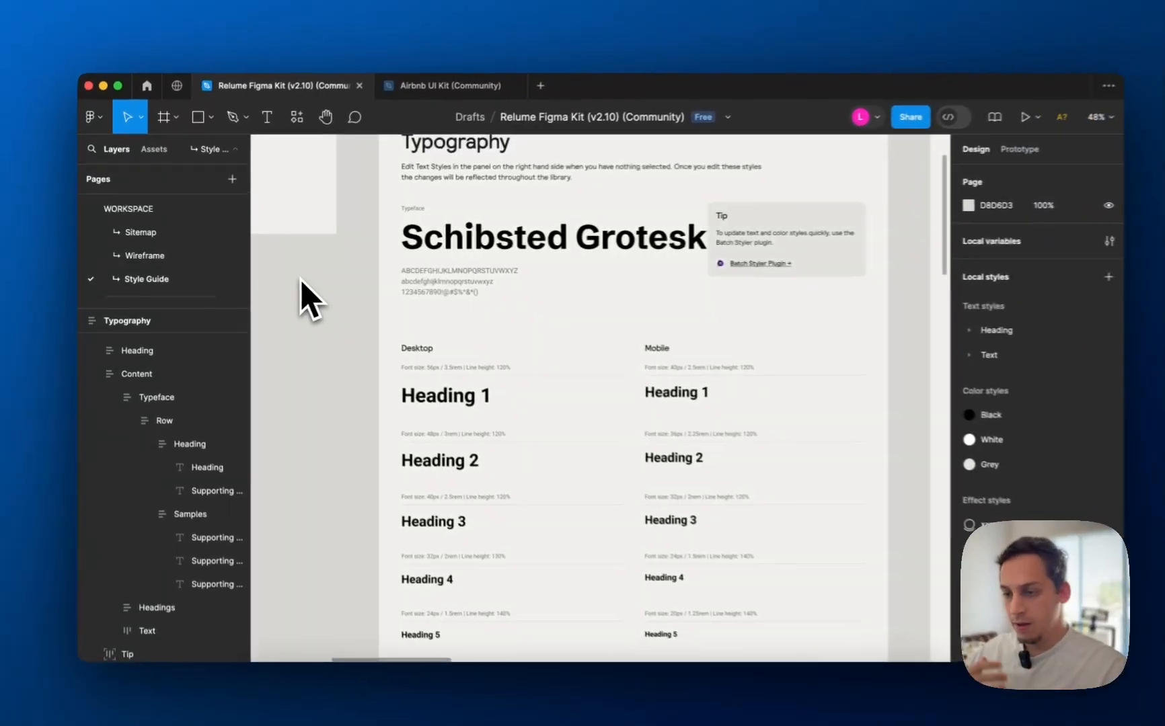
{"action": "scroll", "coordinate": [293, 278], "scroll_direction": "down", "scroll_amount": 5}
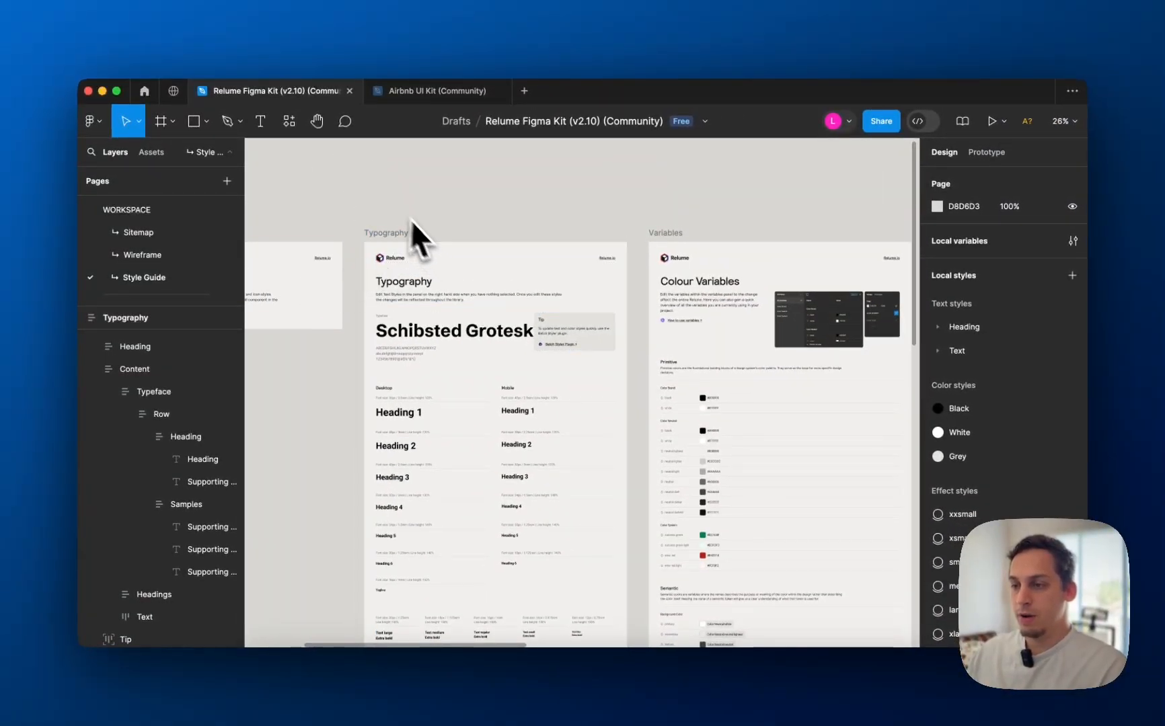
- Compare the two open kits and reorder the files so the Airbnb UI Kit comes before the Relume Figma Kit
{"action": "left_click", "coordinate": [434, 90]}
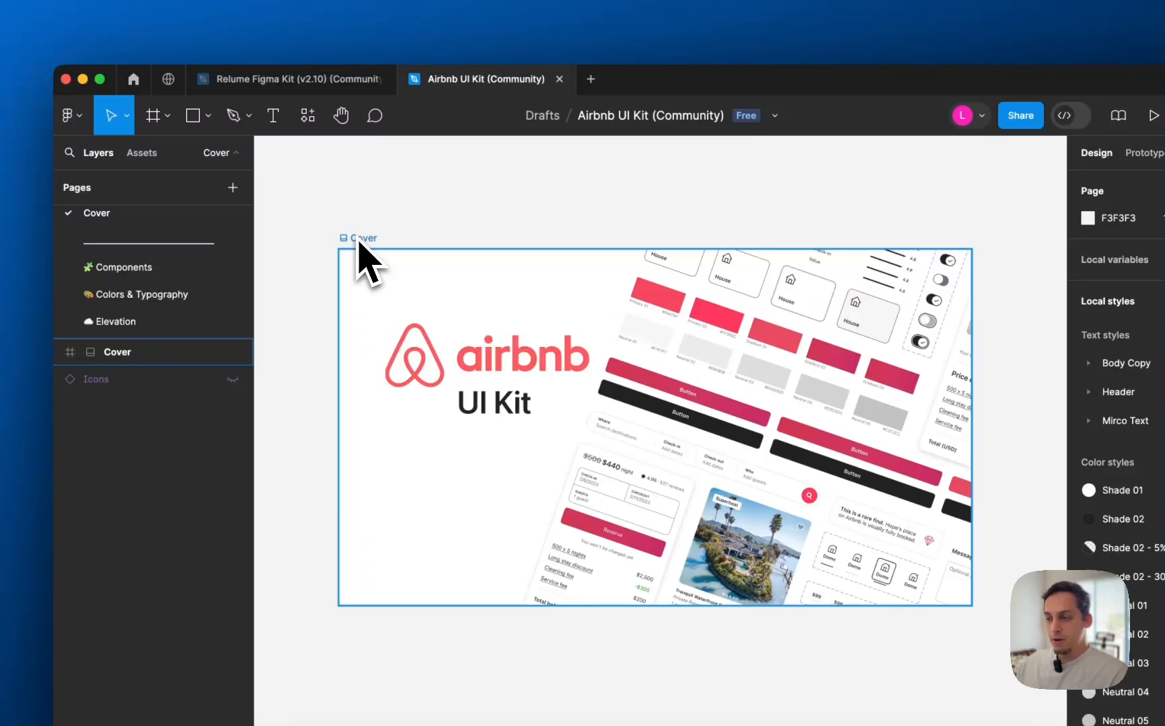
{"action": "left_click", "coordinate": [316, 79]}
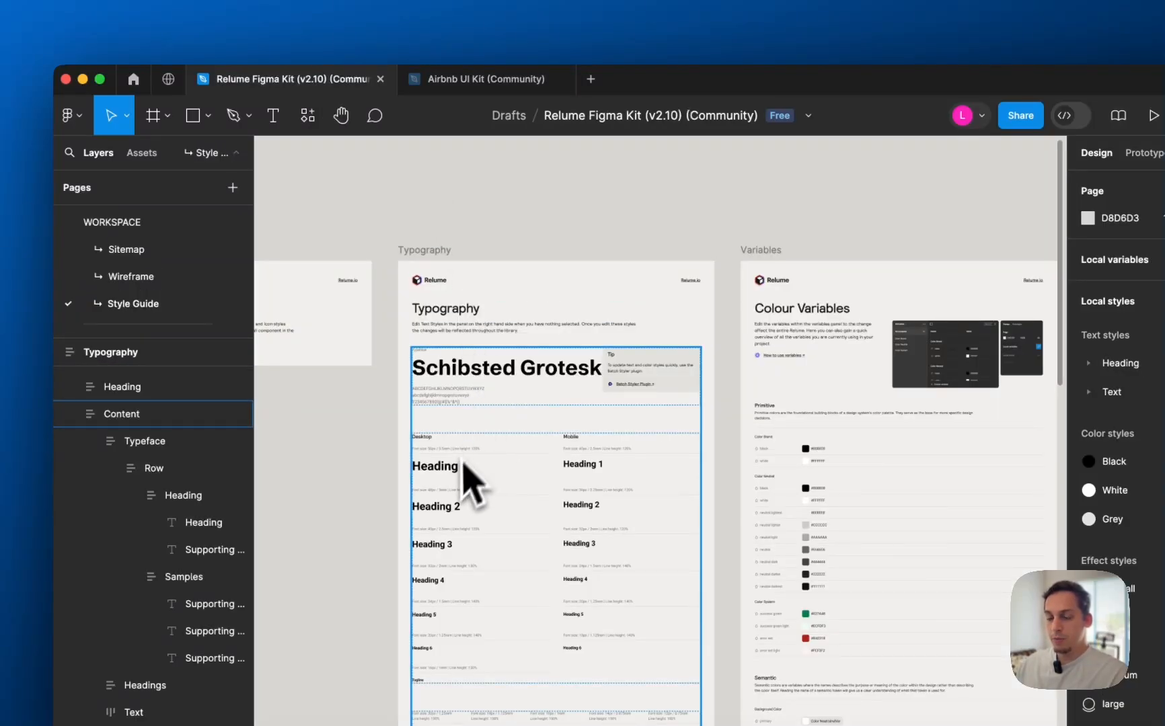
{"action": "left_click", "coordinate": [483, 82]}
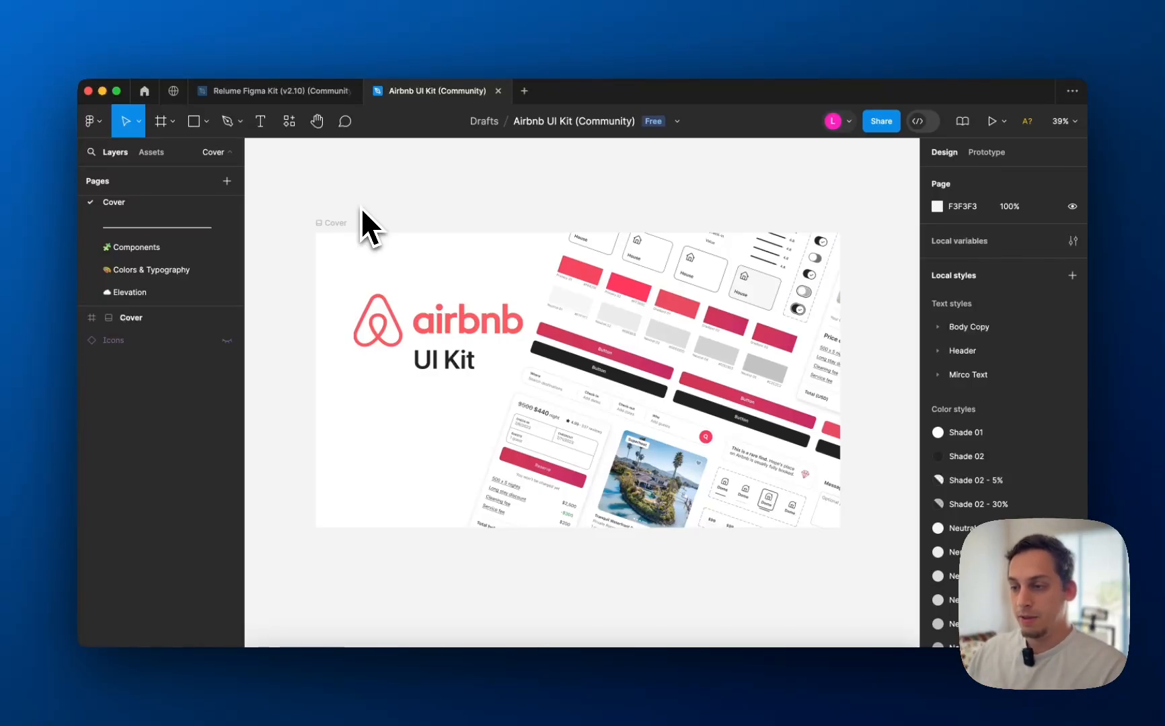
{"action": "left_click", "coordinate": [330, 93]}
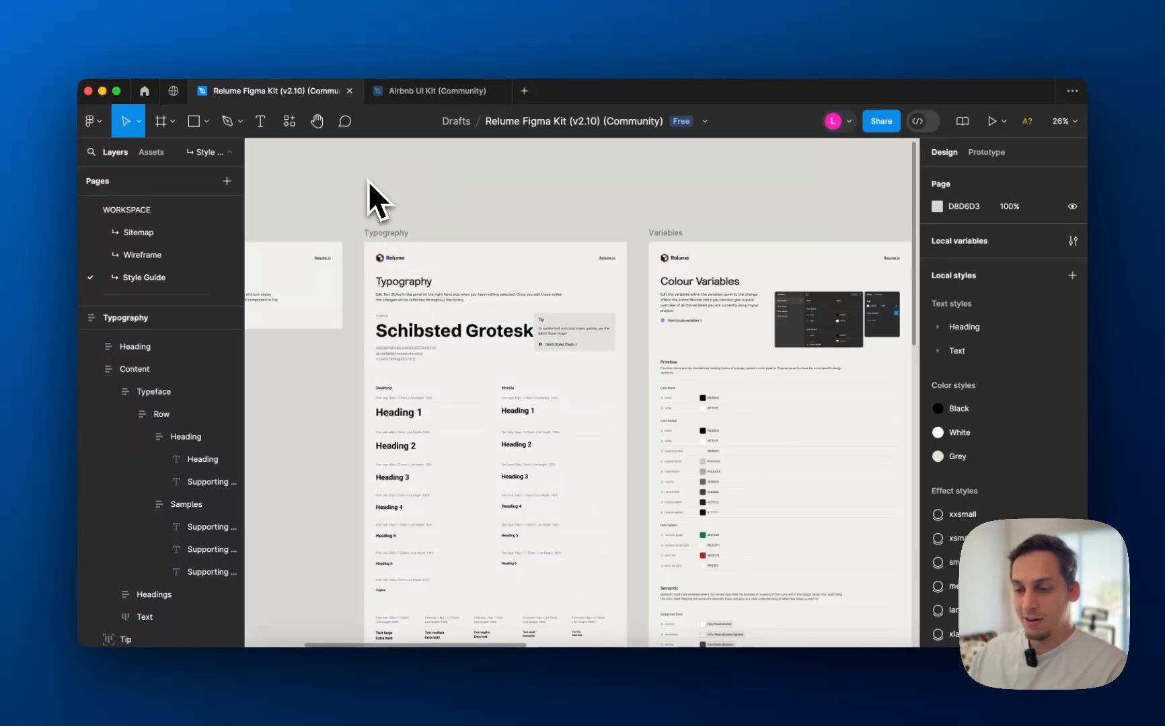
{"action": "left_click", "coordinate": [405, 94]}
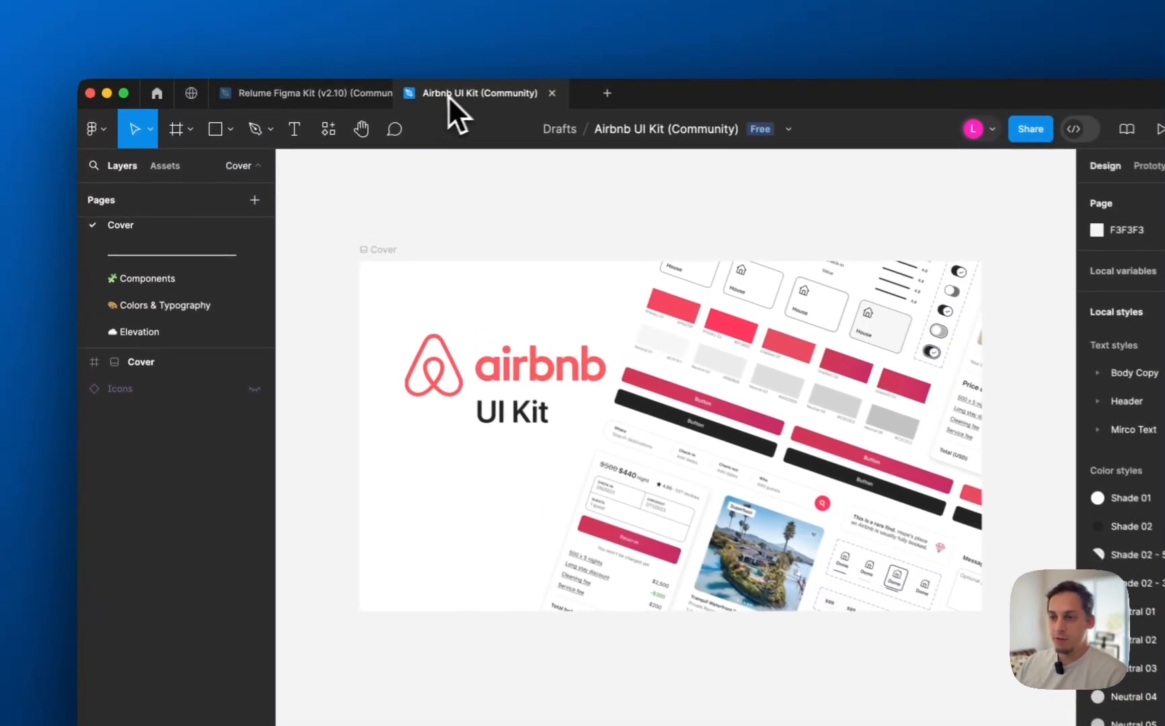
{"action": "left_click_drag", "start_coordinate": [448, 96], "coordinate": [307, 104]}
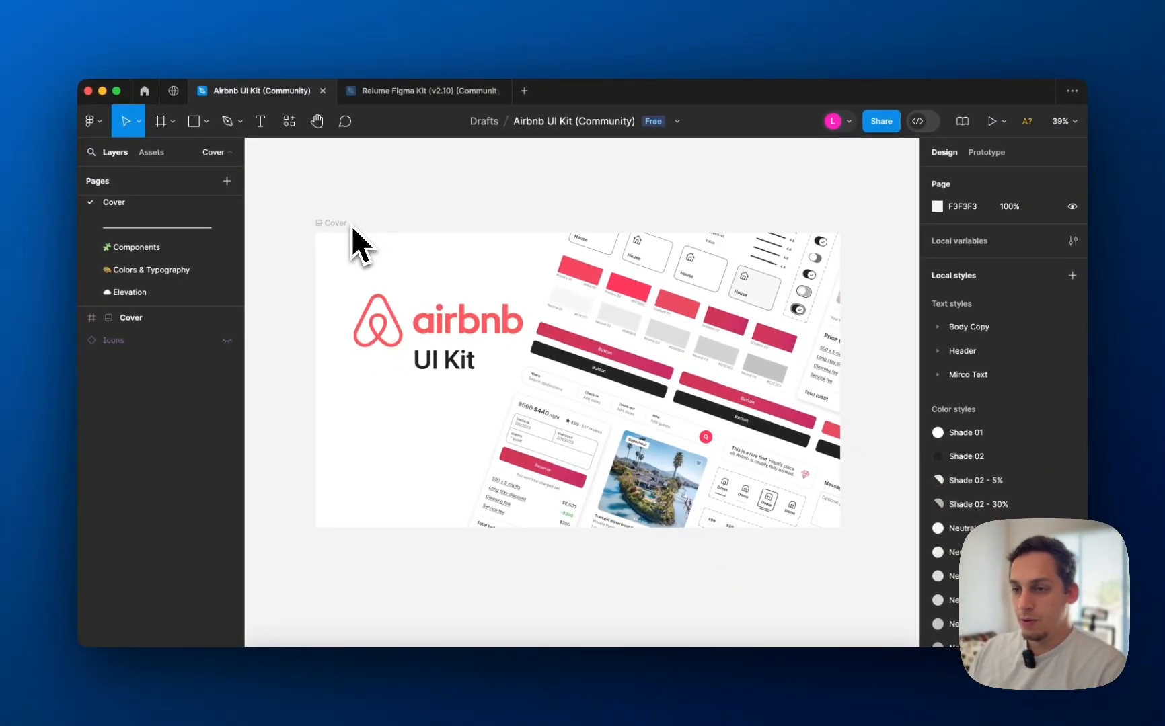
{"action": "scroll", "coordinate": [386, 232], "scroll_direction": "down", "scroll_amount": 5}
{"action": "scroll", "coordinate": [386, 233], "scroll_direction": "down", "scroll_amount": 3}
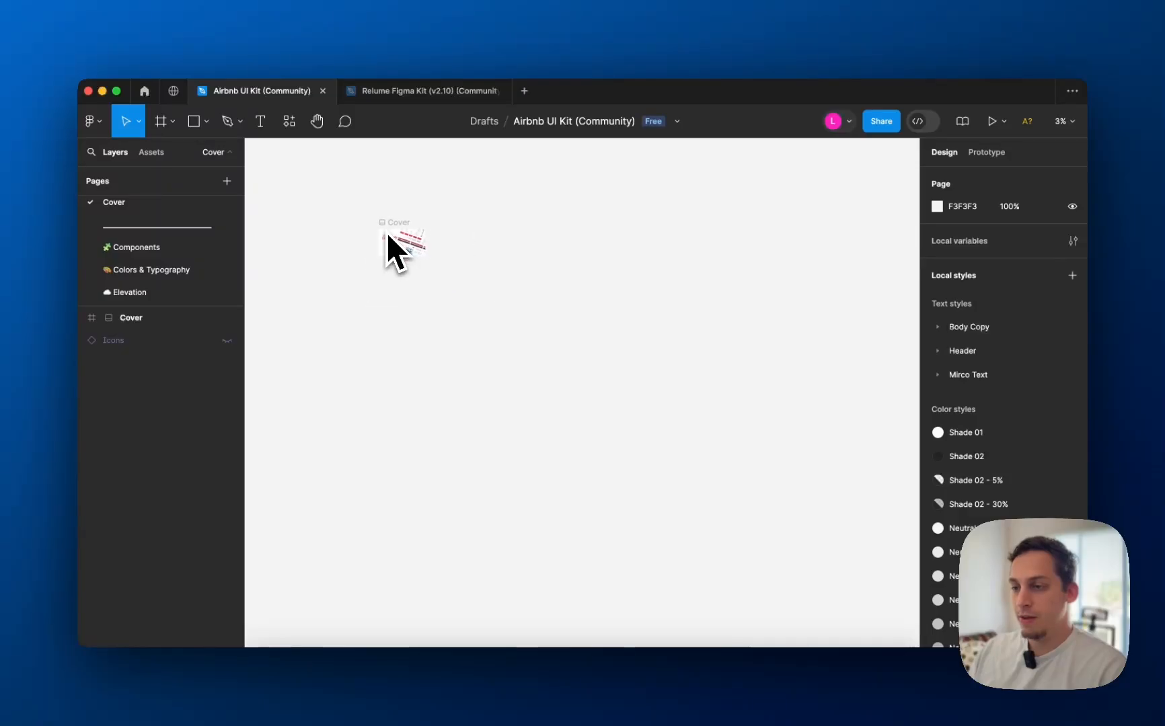
{"action": "scroll", "coordinate": [386, 233], "scroll_direction": "left", "scroll_amount": 3}
{"action": "scroll", "coordinate": [507, 289], "scroll_direction": "up", "scroll_amount": 4}
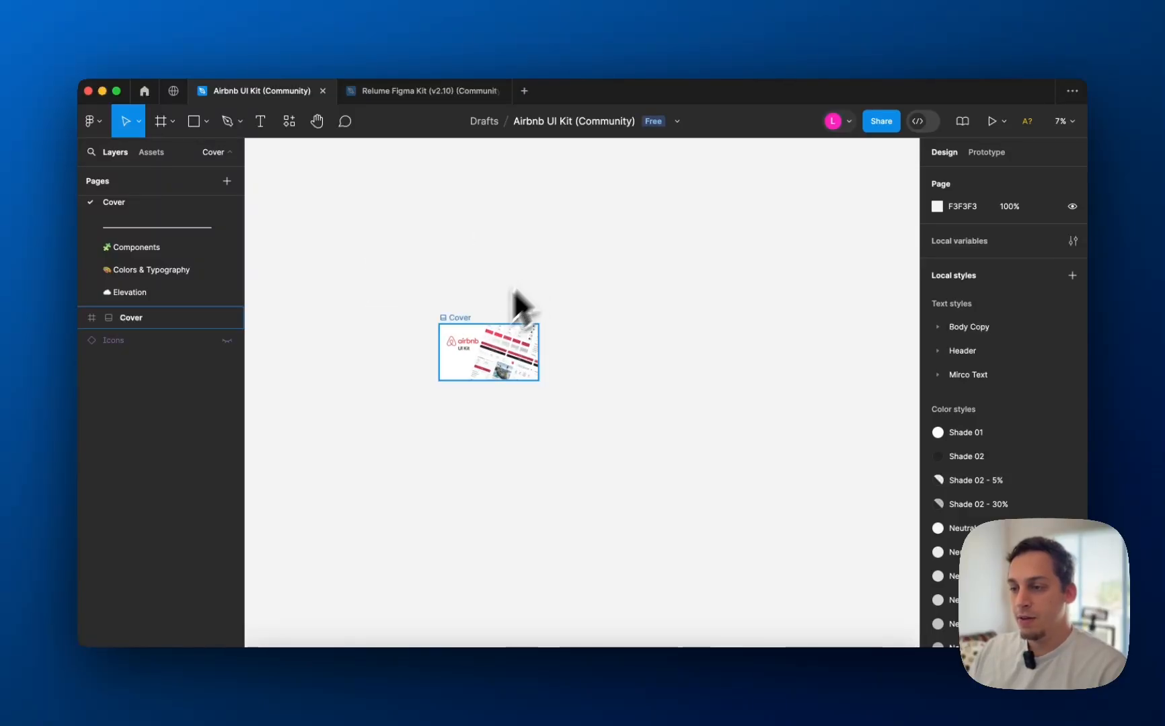
{"action": "scroll", "coordinate": [432, 370], "scroll_direction": "up", "scroll_amount": 6}
- Open the Components page of the Airbnb UI Kit and look over its component frames from Accordion to Chips
{"action": "left_click", "coordinate": [173, 227]}
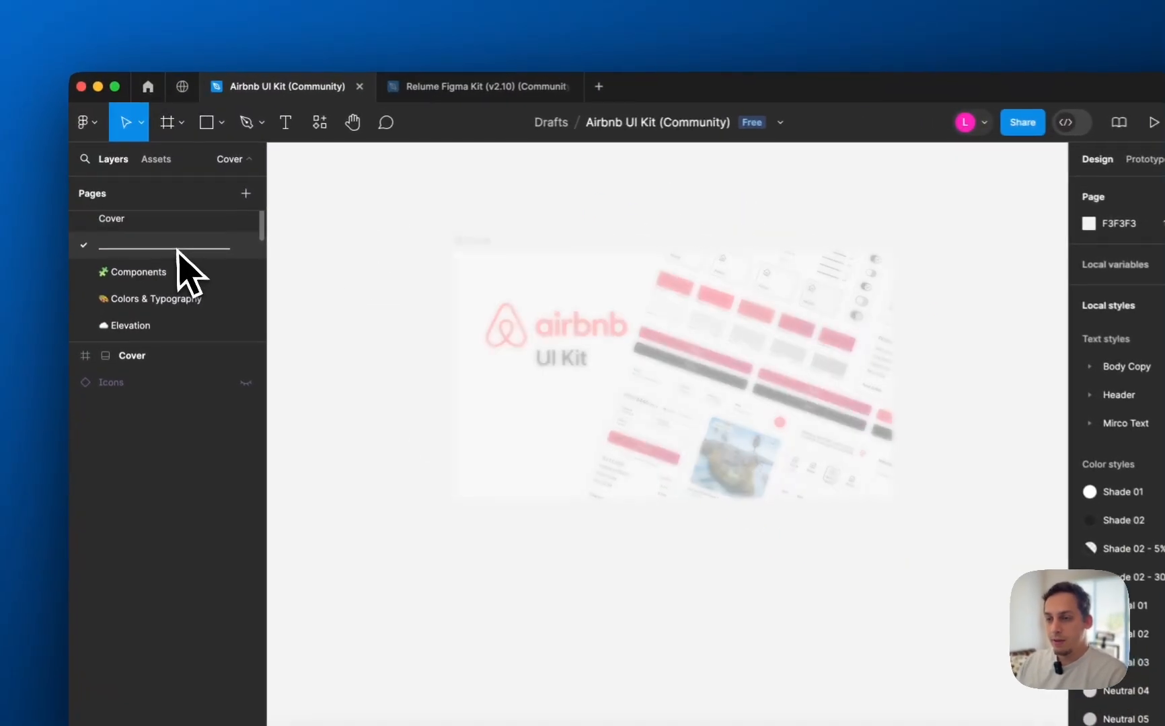
{"action": "left_click", "coordinate": [108, 273]}
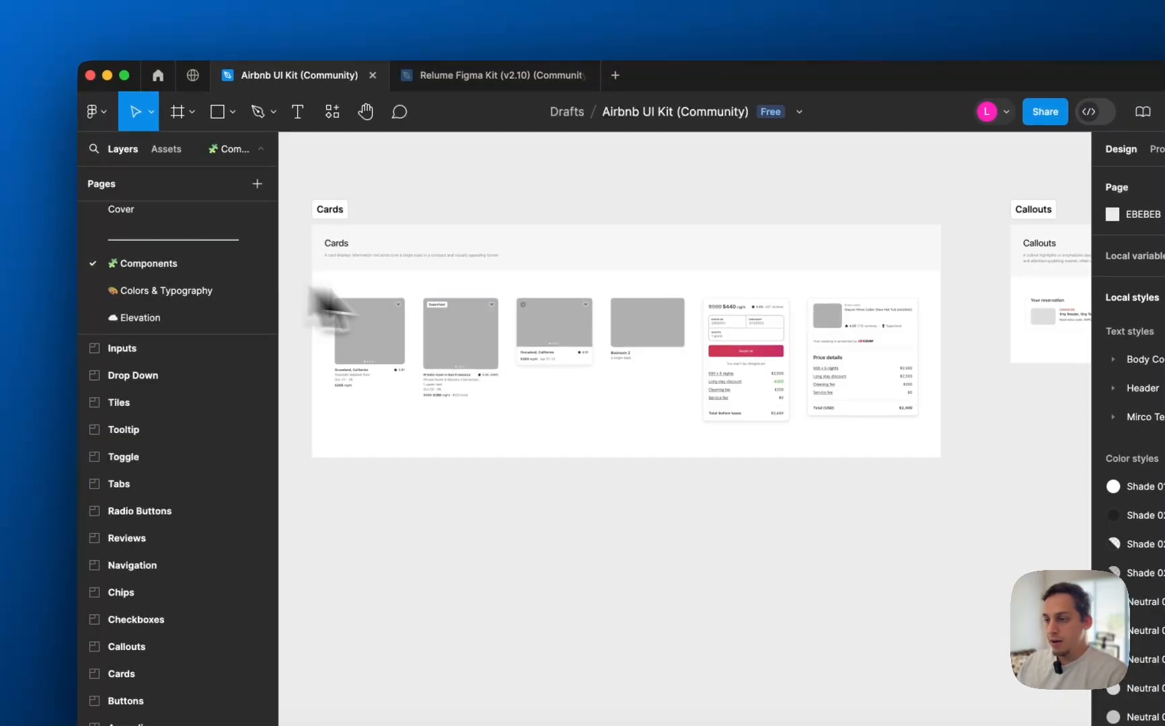
{"action": "scroll", "coordinate": [484, 313], "scroll_direction": "down", "scroll_amount": 6}
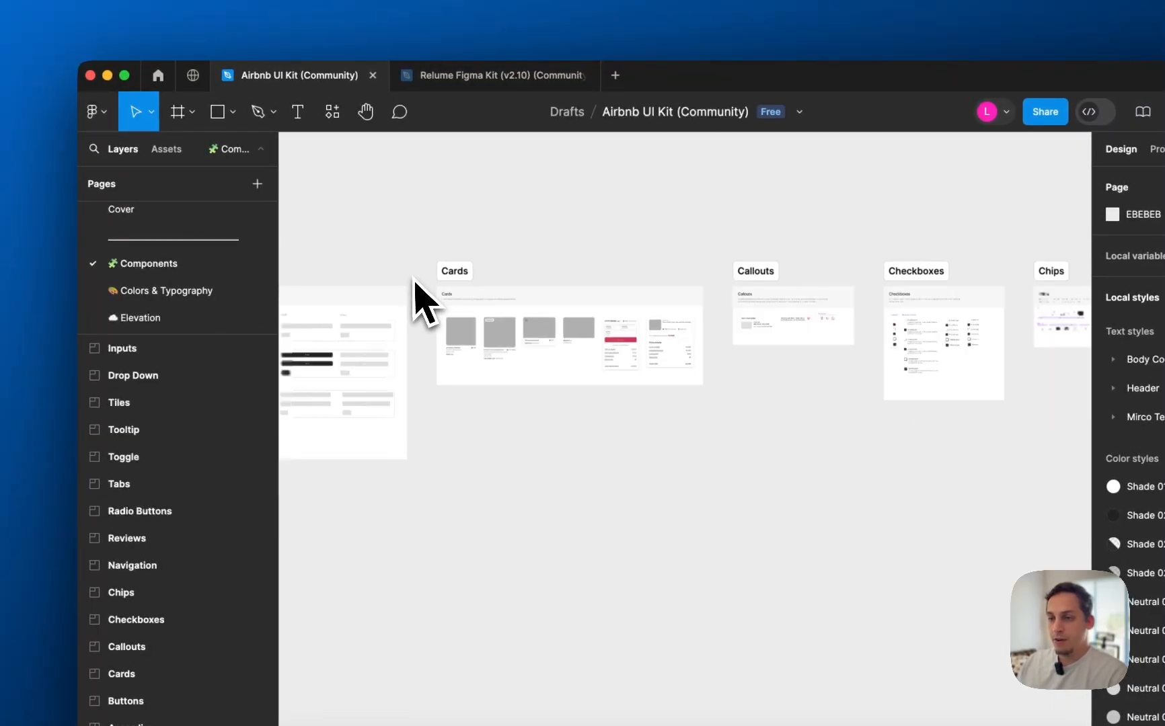
{"action": "scroll", "coordinate": [407, 283], "scroll_direction": "left", "scroll_amount": 8}
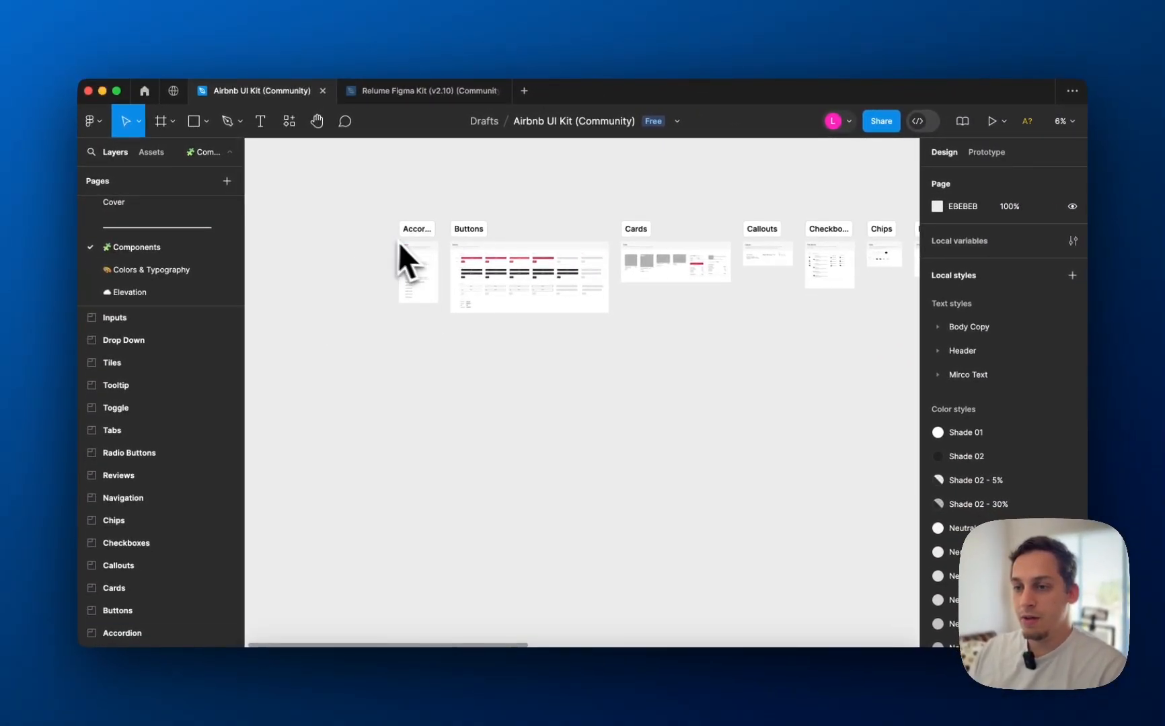
{"action": "scroll", "coordinate": [421, 239], "scroll_direction": "up", "scroll_amount": 5}
{"action": "scroll", "coordinate": [505, 239], "scroll_direction": "right", "scroll_amount": 4}
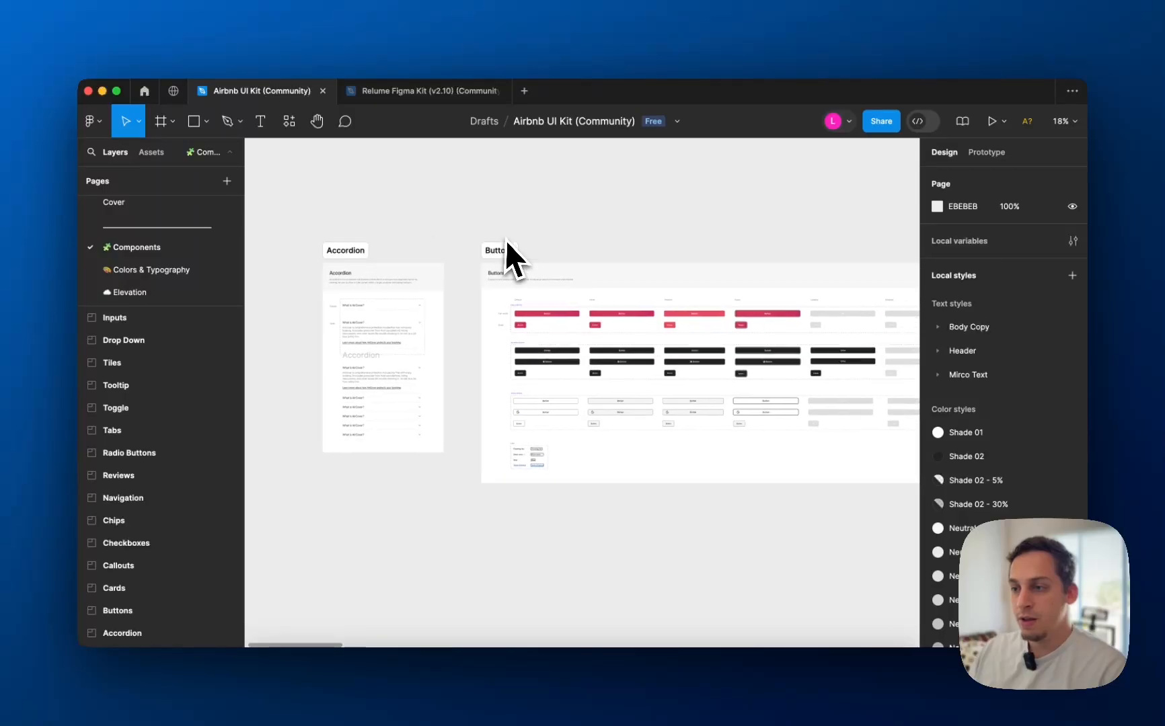
{"action": "scroll", "coordinate": [508, 239], "scroll_direction": "right", "scroll_amount": 10}
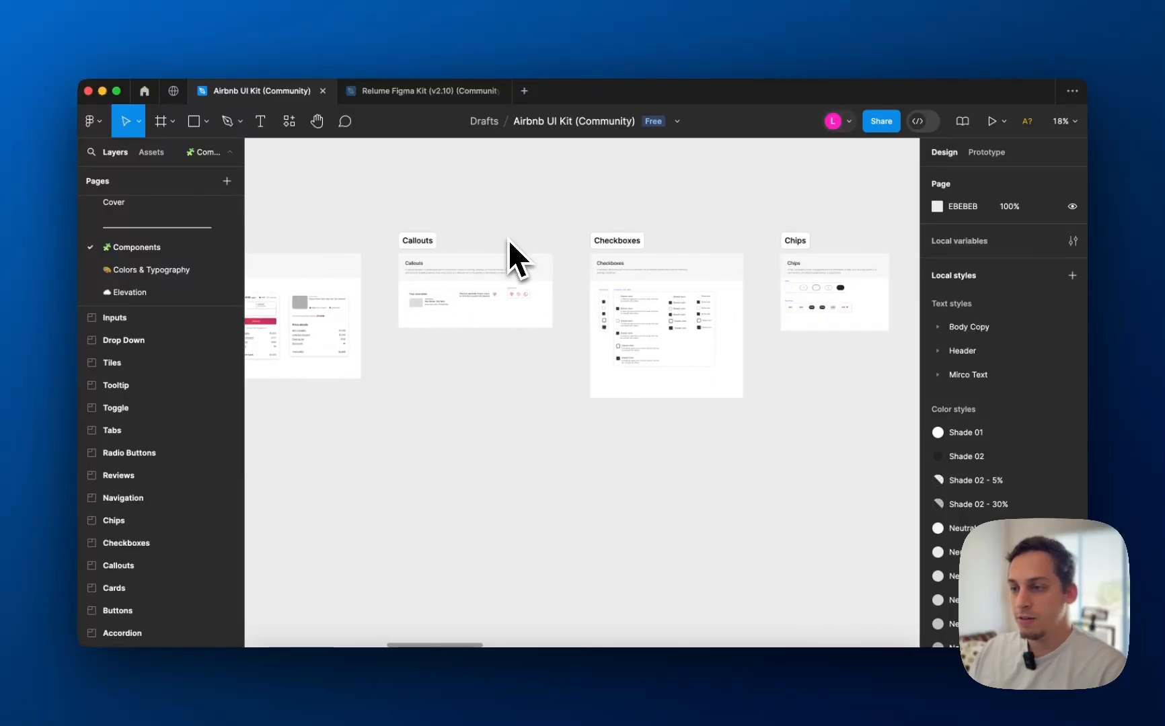
- Look over the remaining component frames on the Components page, from Callouts through Drop Down, Inputs and Navigation to Tiles
{"action": "scroll", "coordinate": [508, 239], "scroll_direction": "right", "scroll_amount": 4}
{"action": "scroll", "coordinate": [508, 240], "scroll_direction": "right", "scroll_amount": 12}
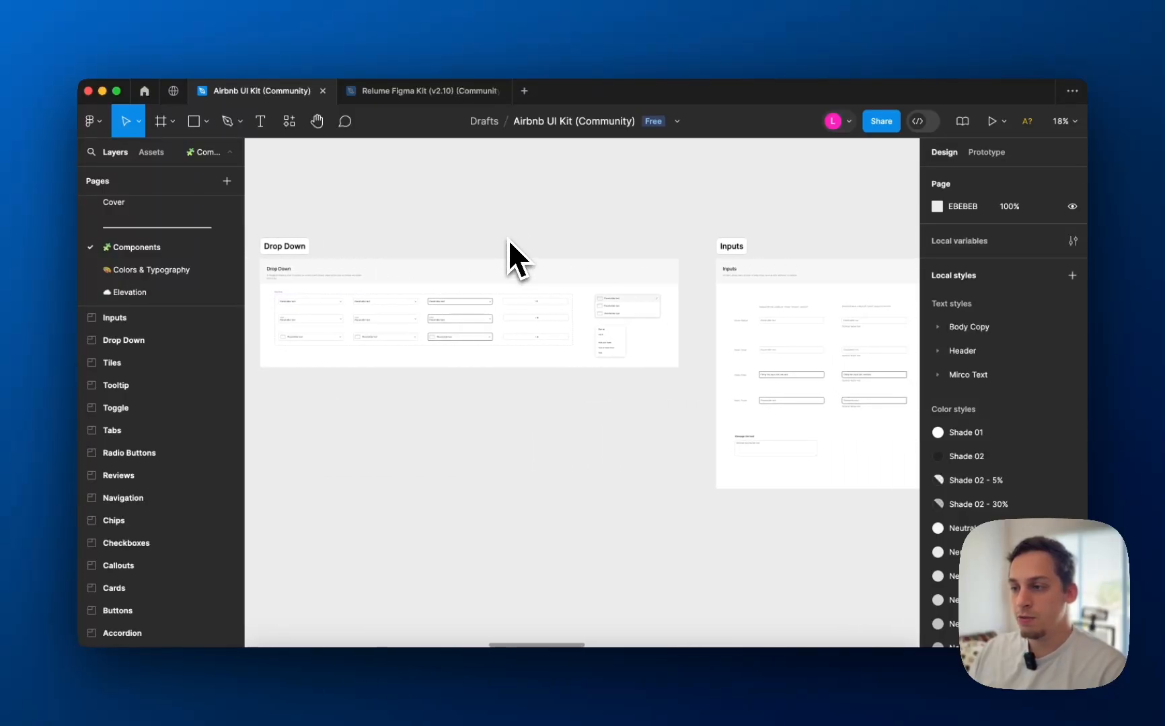
{"action": "scroll", "coordinate": [507, 239], "scroll_direction": "right", "scroll_amount": 15}
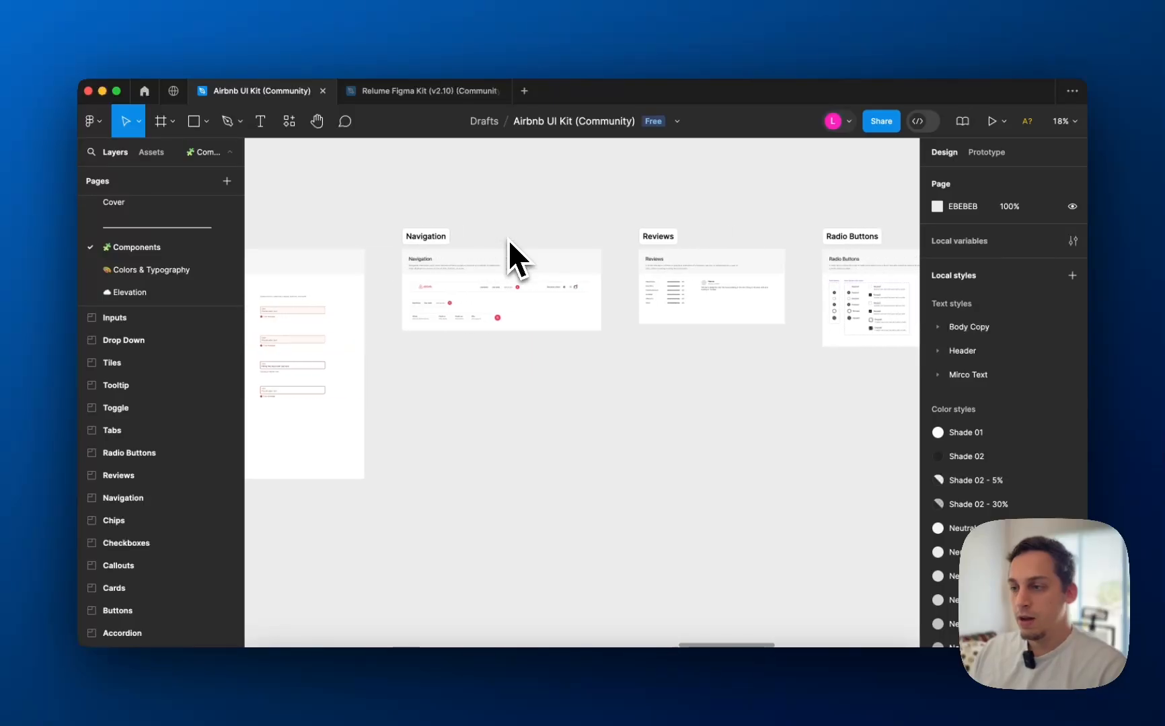
{"action": "scroll", "coordinate": [507, 239], "scroll_direction": "right", "scroll_amount": 8}
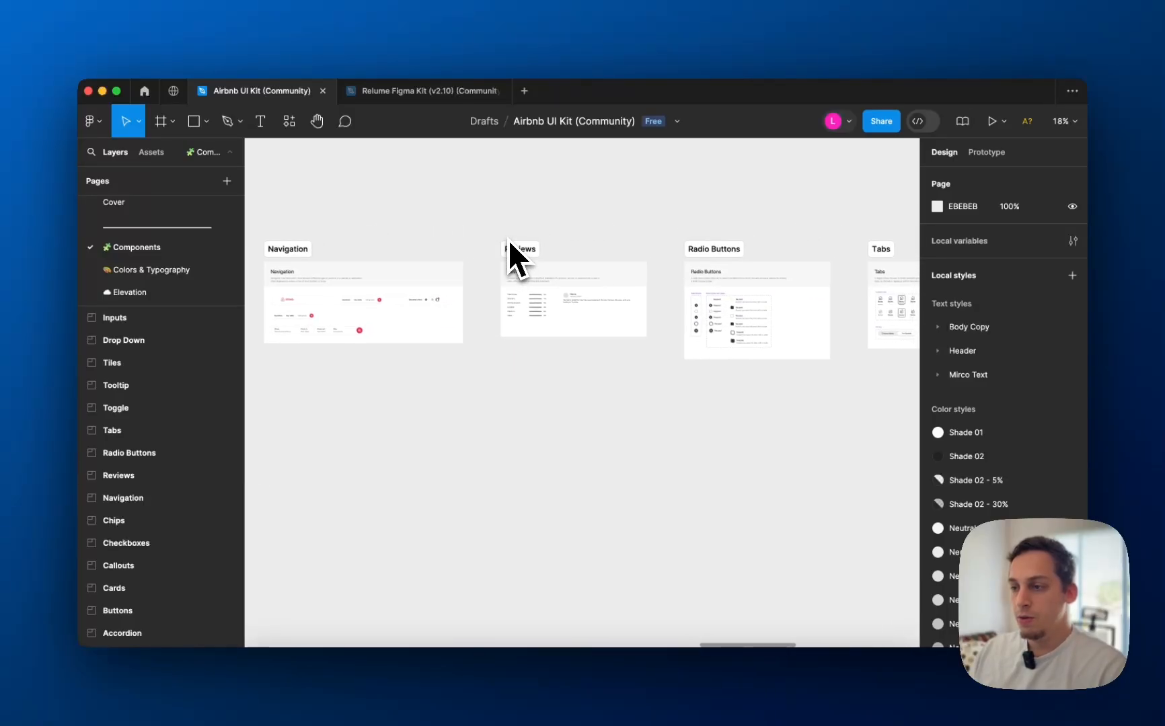
{"action": "scroll", "coordinate": [682, 232], "scroll_direction": "right", "scroll_amount": 10}
{"action": "scroll", "coordinate": [682, 232], "scroll_direction": "right", "scroll_amount": 9}
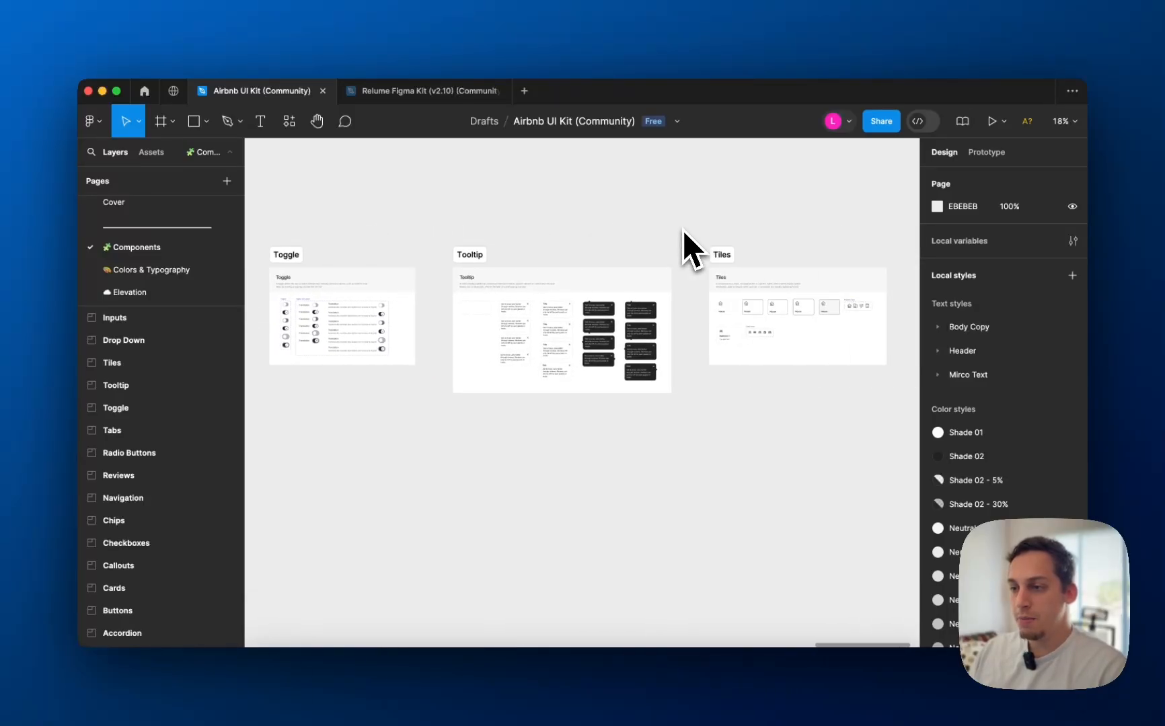
{"action": "scroll", "coordinate": [683, 230], "scroll_direction": "right", "scroll_amount": 2}
{"action": "scroll", "coordinate": [683, 230], "scroll_direction": "left", "scroll_amount": 10}
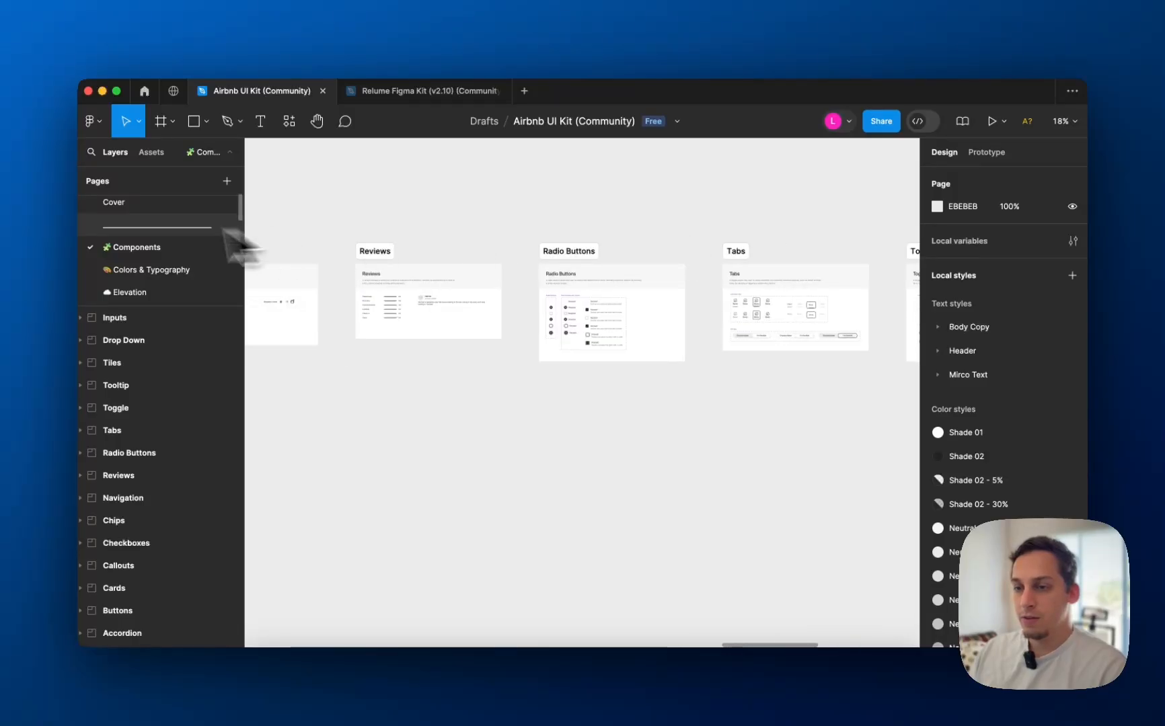
- Look through the list of individual component pages and examine the Toggle and Tooltip frames up close
{"action": "scroll", "coordinate": [161, 247], "scroll_direction": "down", "scroll_amount": 2}
{"action": "scroll", "coordinate": [149, 248], "scroll_direction": "down", "scroll_amount": 5}
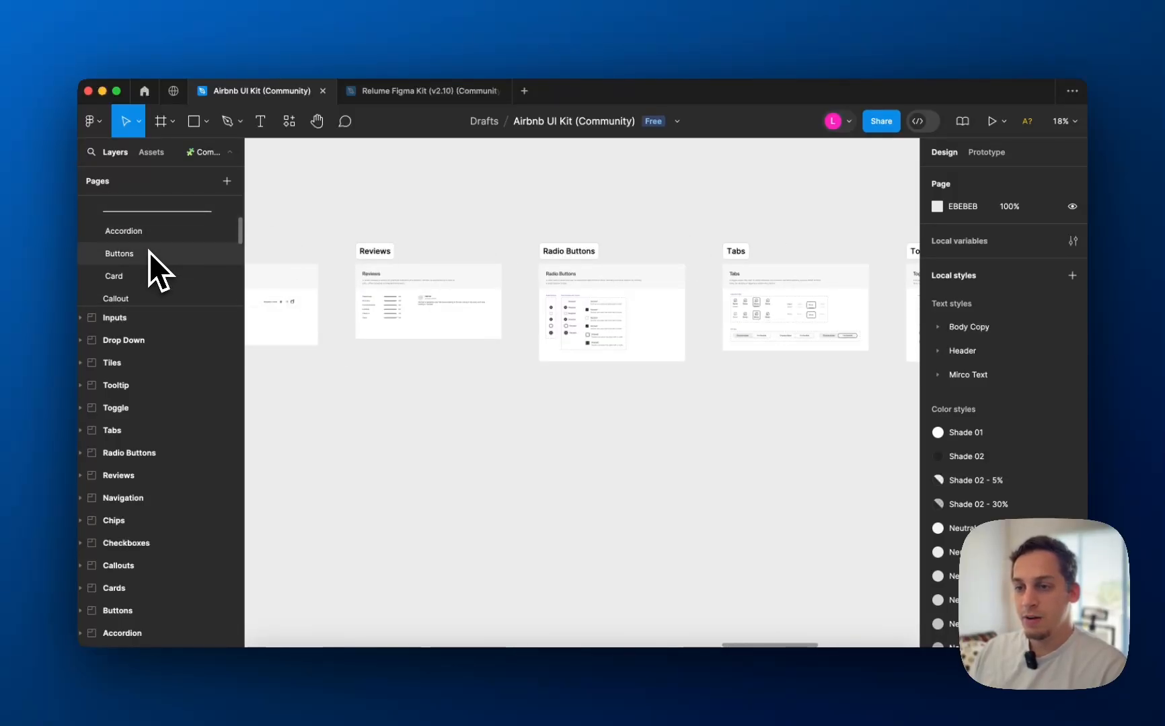
{"action": "scroll", "coordinate": [151, 288], "scroll_direction": "down", "scroll_amount": 5}
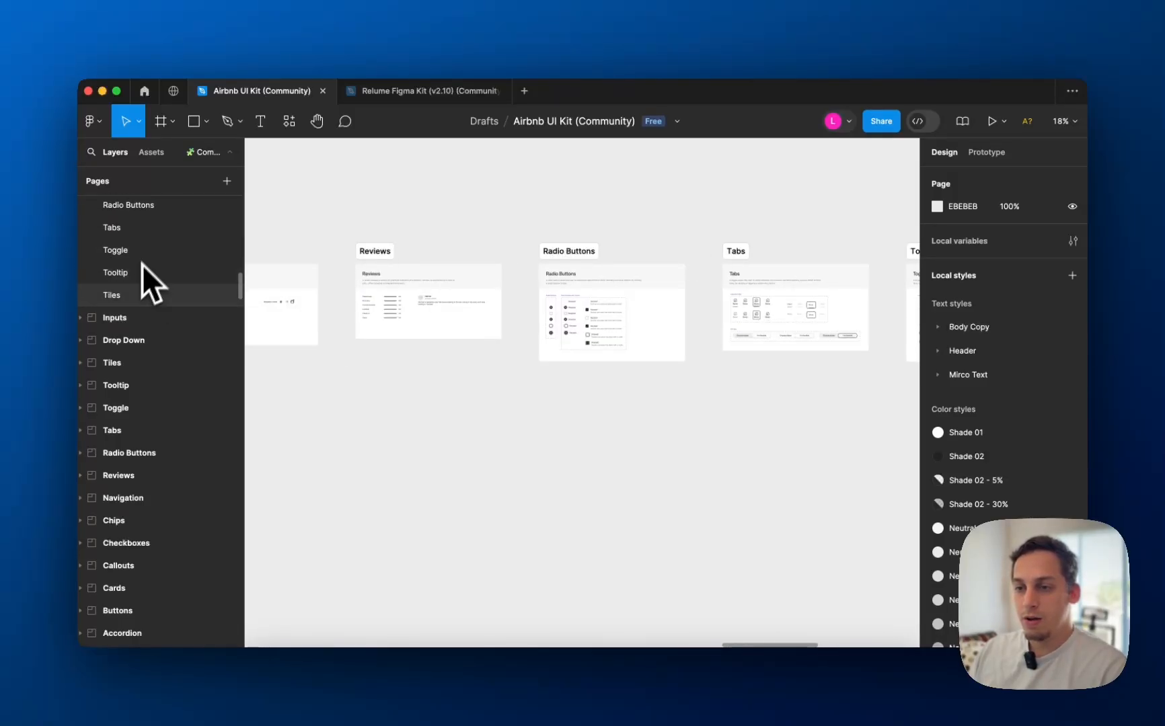
{"action": "scroll", "coordinate": [766, 248], "scroll_direction": "right", "scroll_amount": 5}
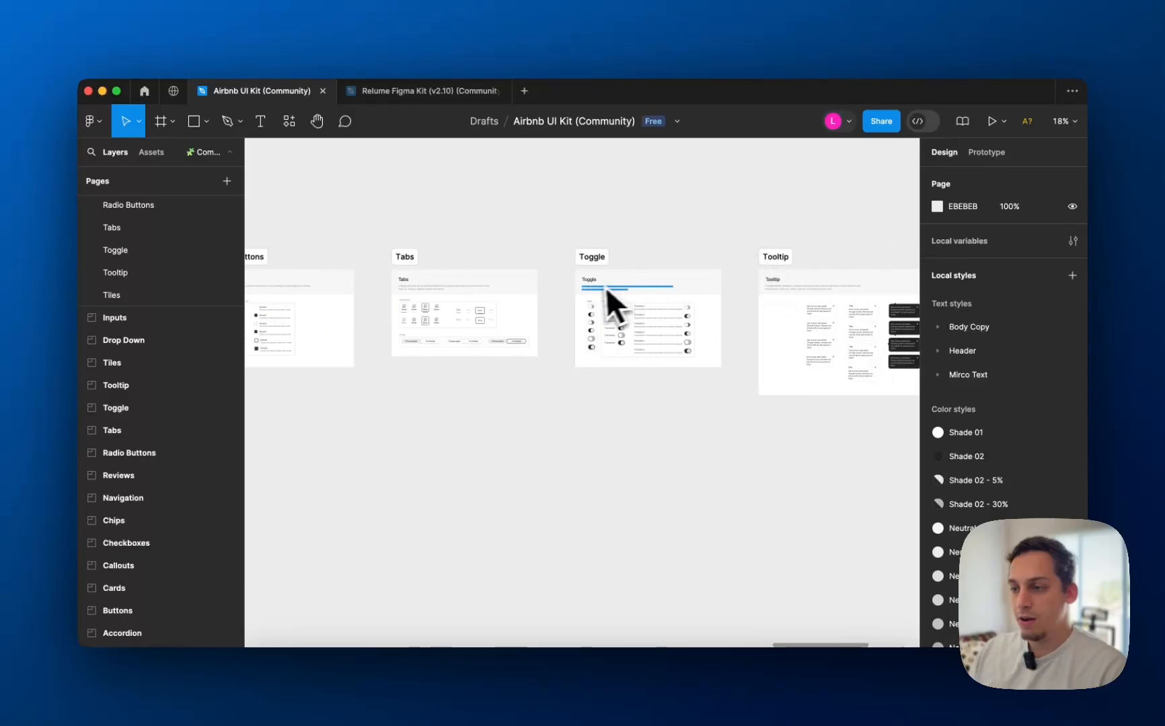
{"action": "scroll", "coordinate": [591, 290], "scroll_direction": "up", "scroll_amount": 5}
{"action": "scroll", "coordinate": [592, 290], "scroll_direction": "right", "scroll_amount": 5}
{"action": "scroll", "coordinate": [176, 251], "scroll_direction": "up", "scroll_amount": 10}
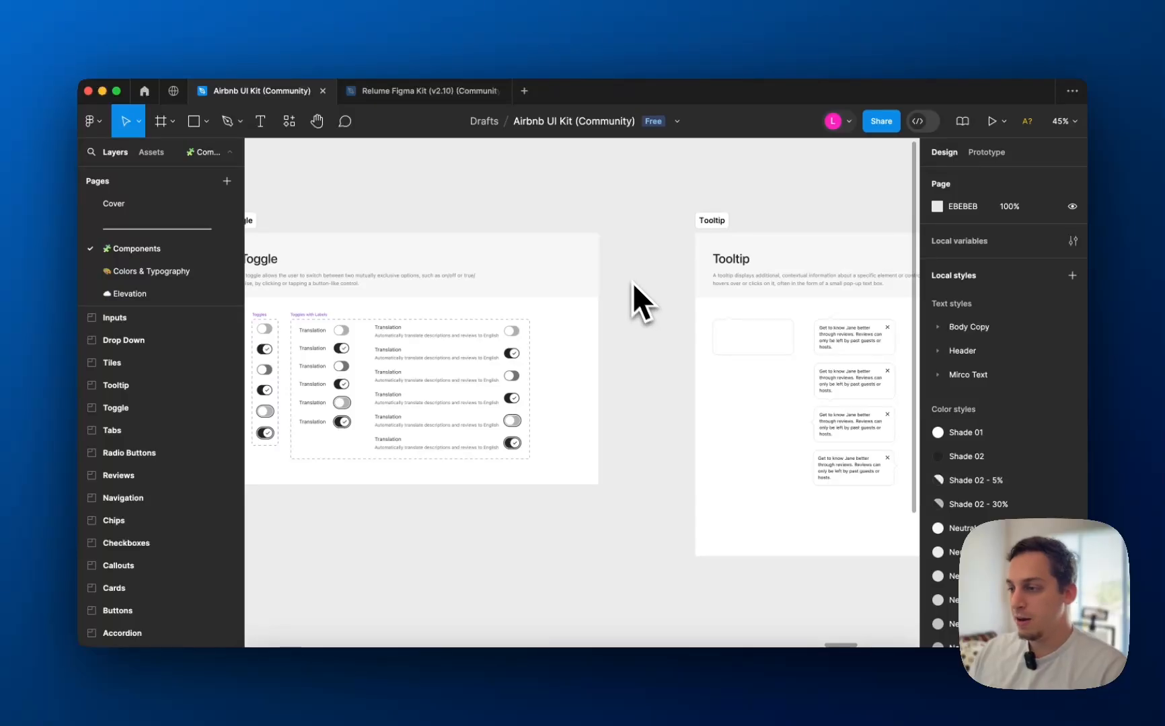
- Go back along the component frames to Checkboxes and review the page list from Accordion to Tooltip
{"action": "scroll", "coordinate": [632, 282], "scroll_direction": "down", "scroll_amount": 5}
{"action": "scroll", "coordinate": [625, 277], "scroll_direction": "left", "scroll_amount": 15}
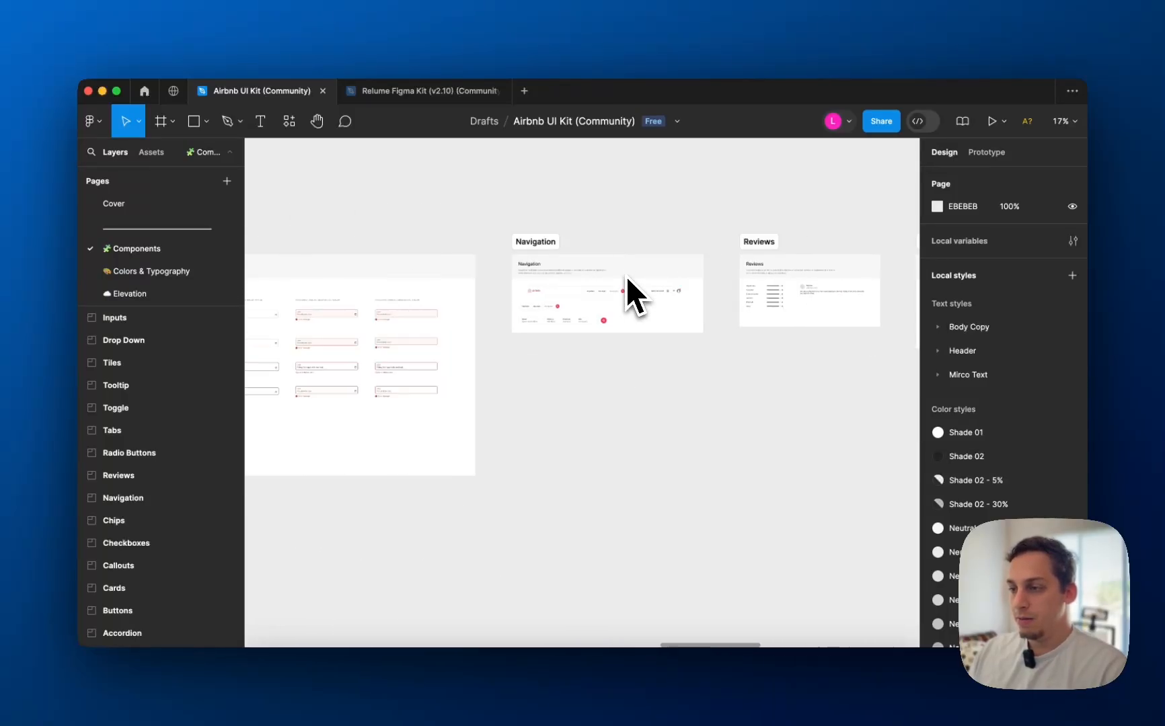
{"action": "scroll", "coordinate": [90, 285], "scroll_direction": "down", "scroll_amount": 10}
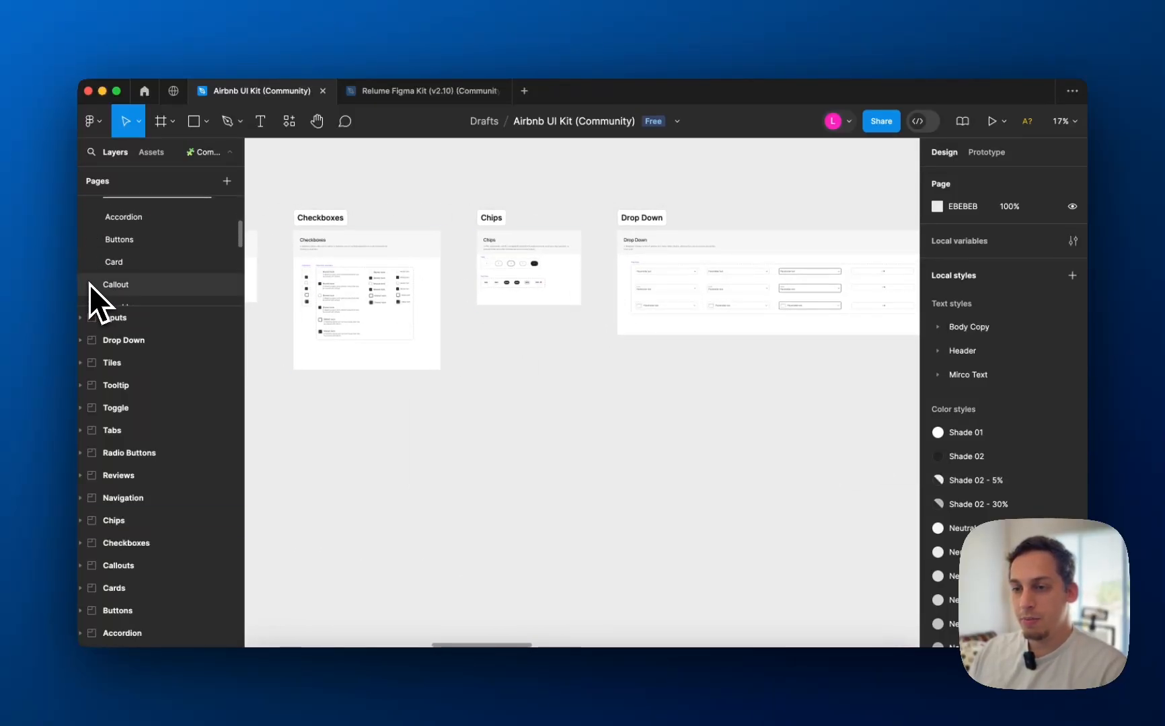
{"action": "scroll", "coordinate": [121, 273], "scroll_direction": "up", "scroll_amount": 10}
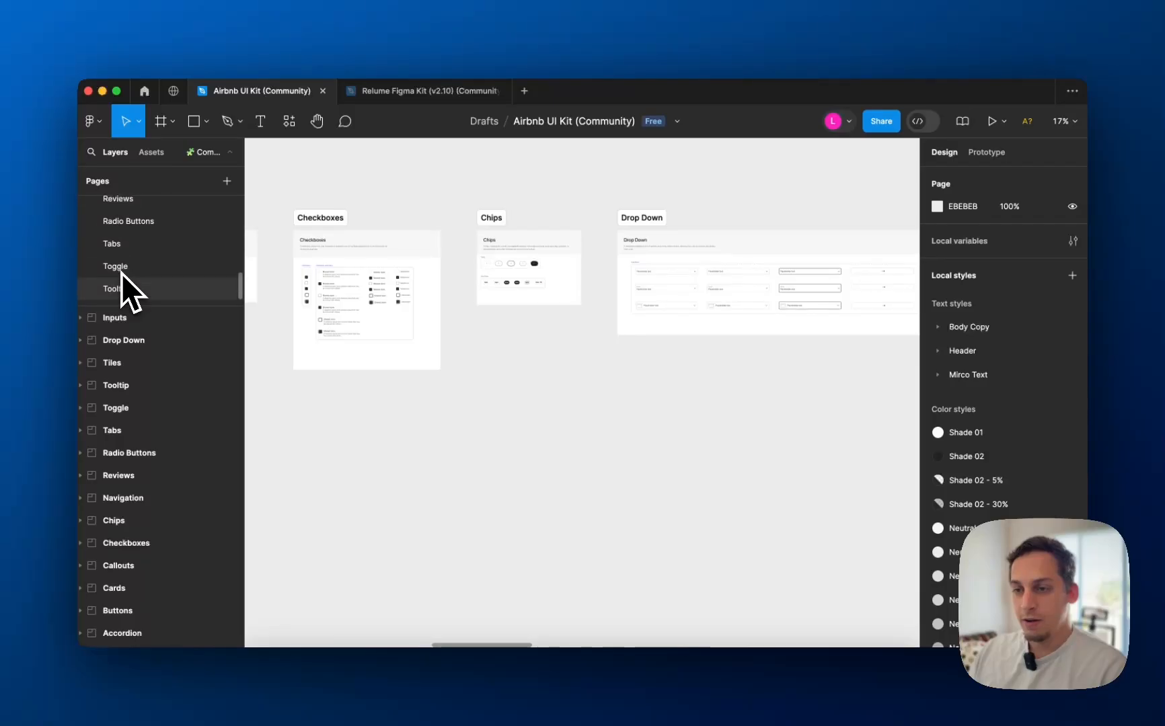
{"action": "scroll", "coordinate": [131, 272], "scroll_direction": "down", "scroll_amount": 5}
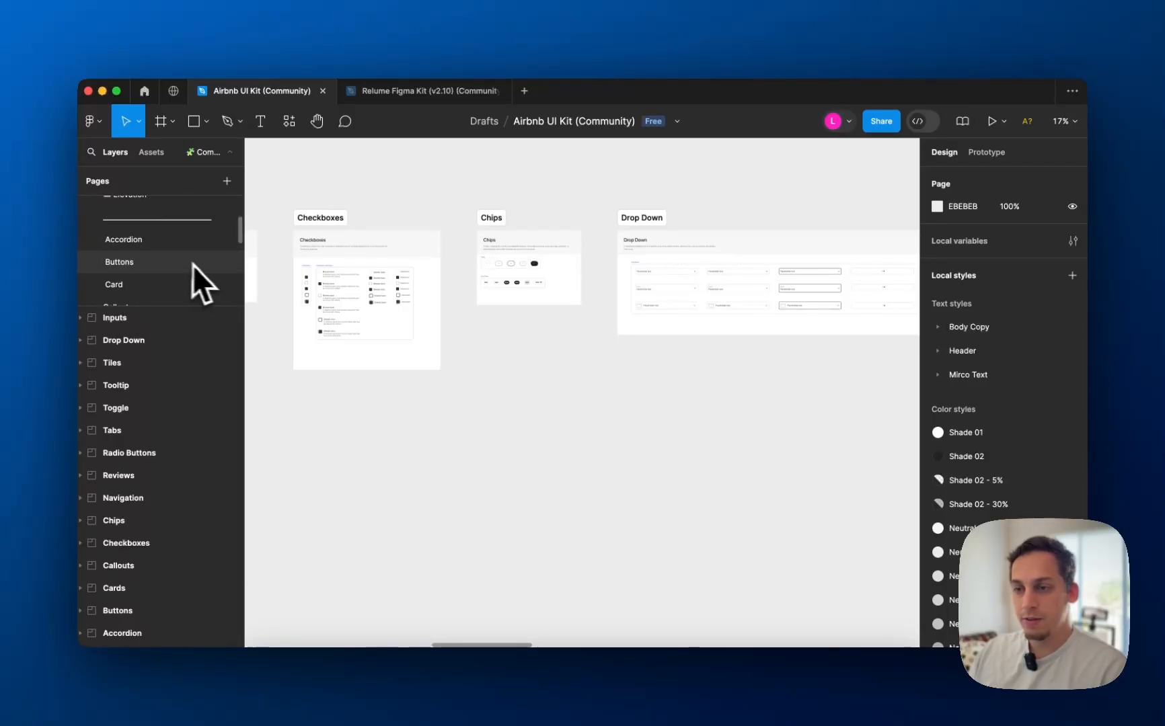
{"action": "scroll", "coordinate": [182, 269], "scroll_direction": "up", "scroll_amount": 5}
- Open the Colors & Typography page and review the color groups in the Colors section, from Shades to Accents
{"action": "left_click", "coordinate": [174, 243]}
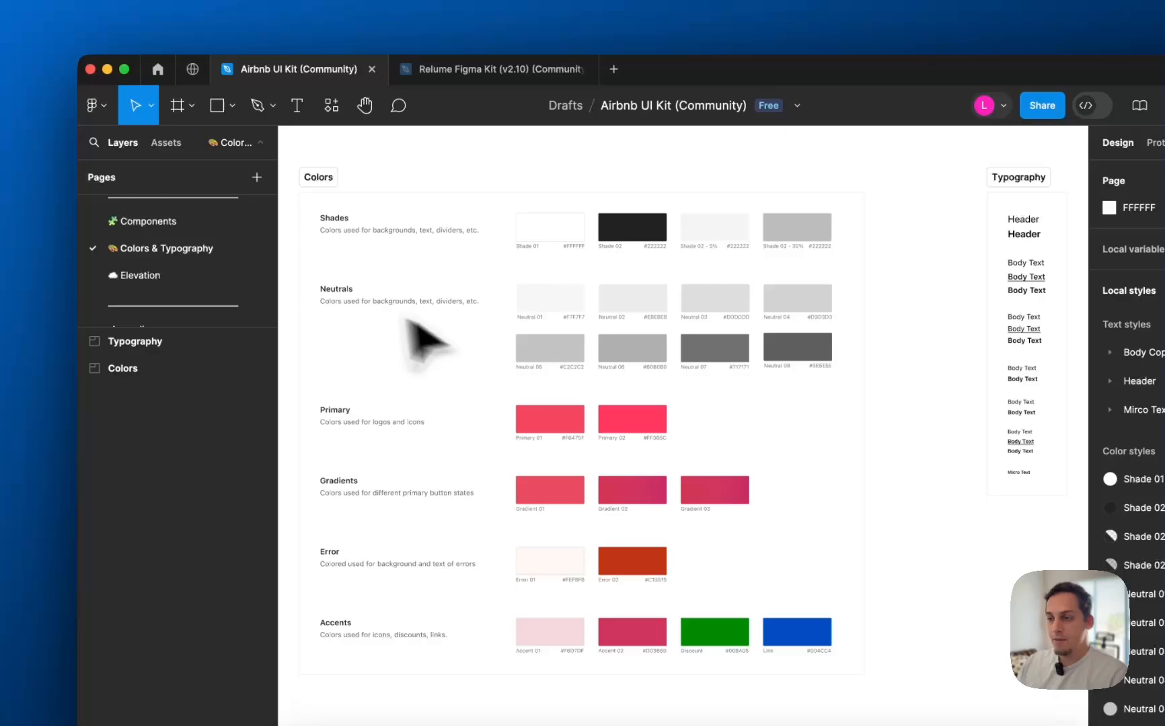
{"action": "scroll", "coordinate": [427, 343], "scroll_direction": "down", "scroll_amount": 5}
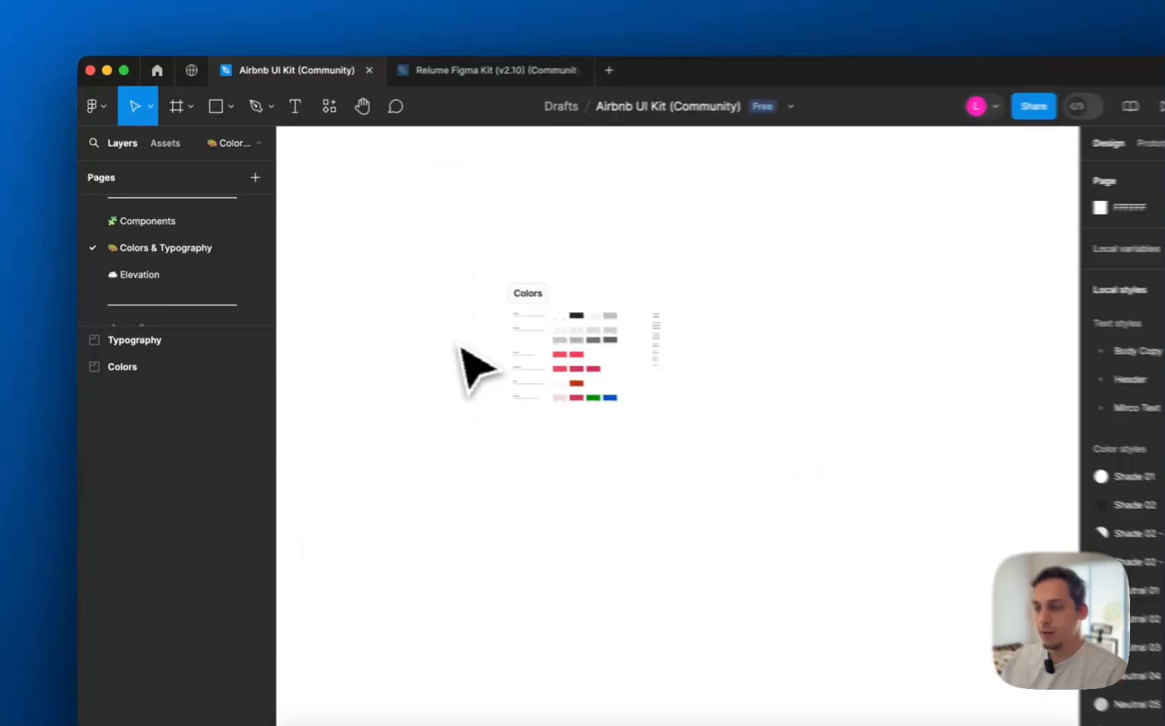
{"action": "scroll", "coordinate": [519, 304], "scroll_direction": "up", "scroll_amount": 6}
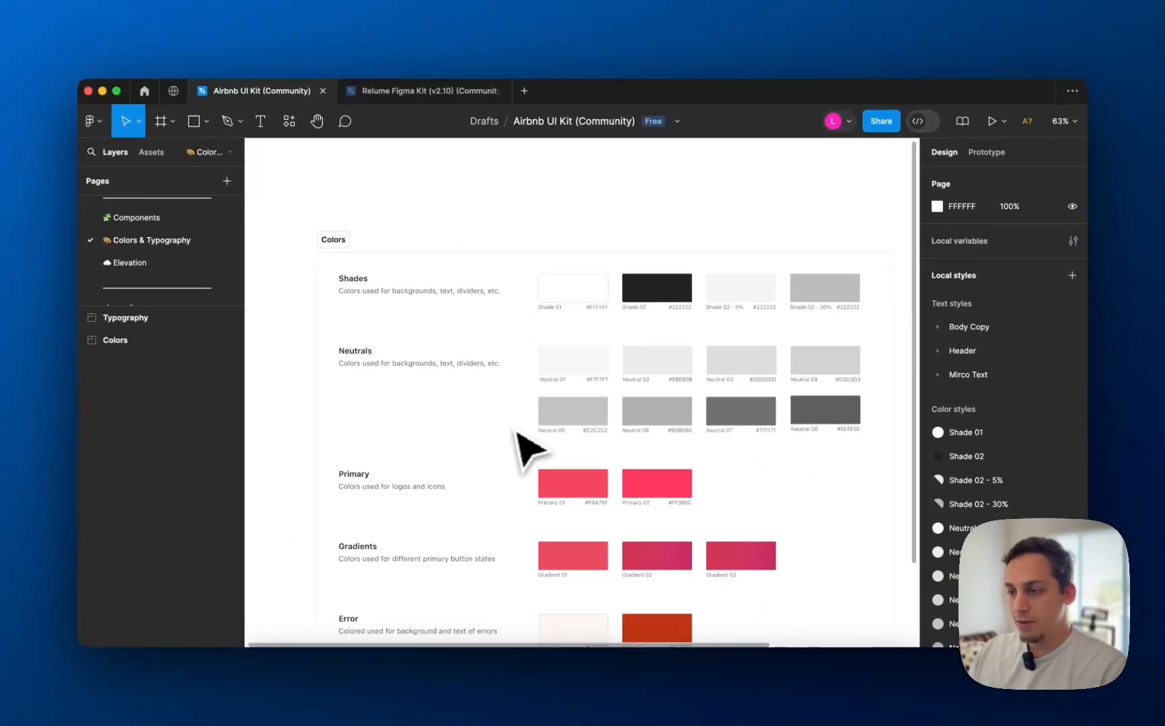
{"action": "scroll", "coordinate": [517, 433], "scroll_direction": "down", "scroll_amount": 2}
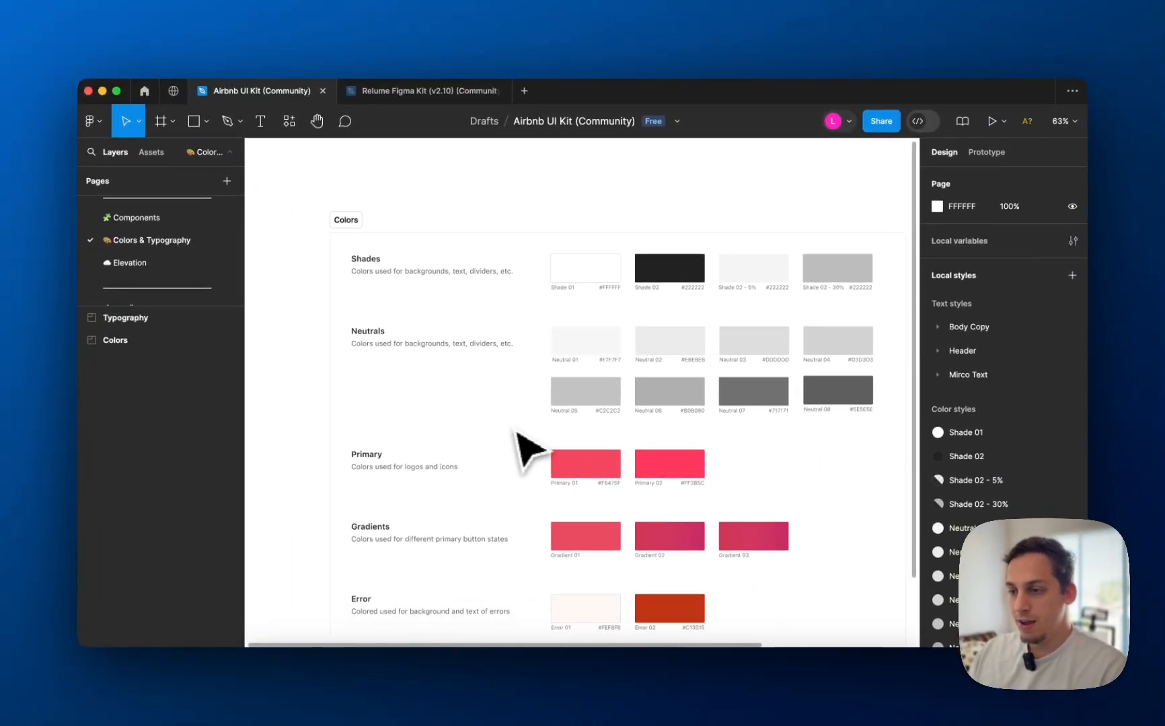
{"action": "scroll", "coordinate": [447, 361], "scroll_direction": "down", "scroll_amount": 4}
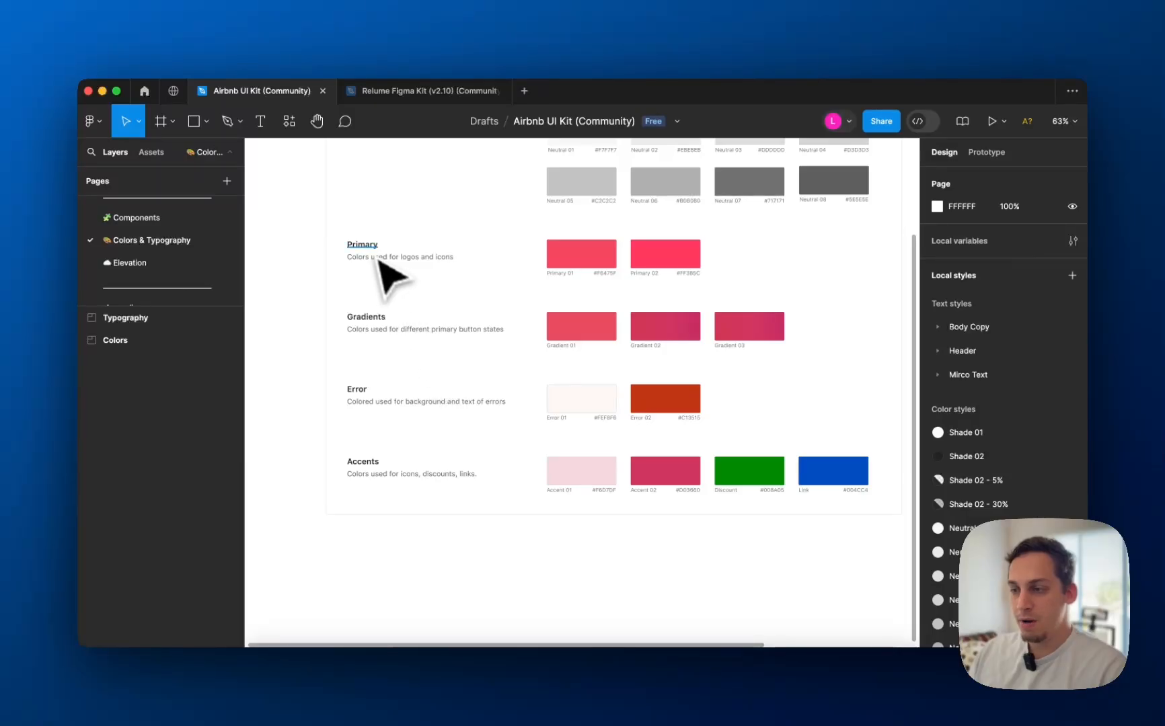
- Examine the Gradient 03 swatch up close and return to the overview of the Colors section
{"action": "scroll", "coordinate": [780, 309], "scroll_direction": "up", "scroll_amount": 5}
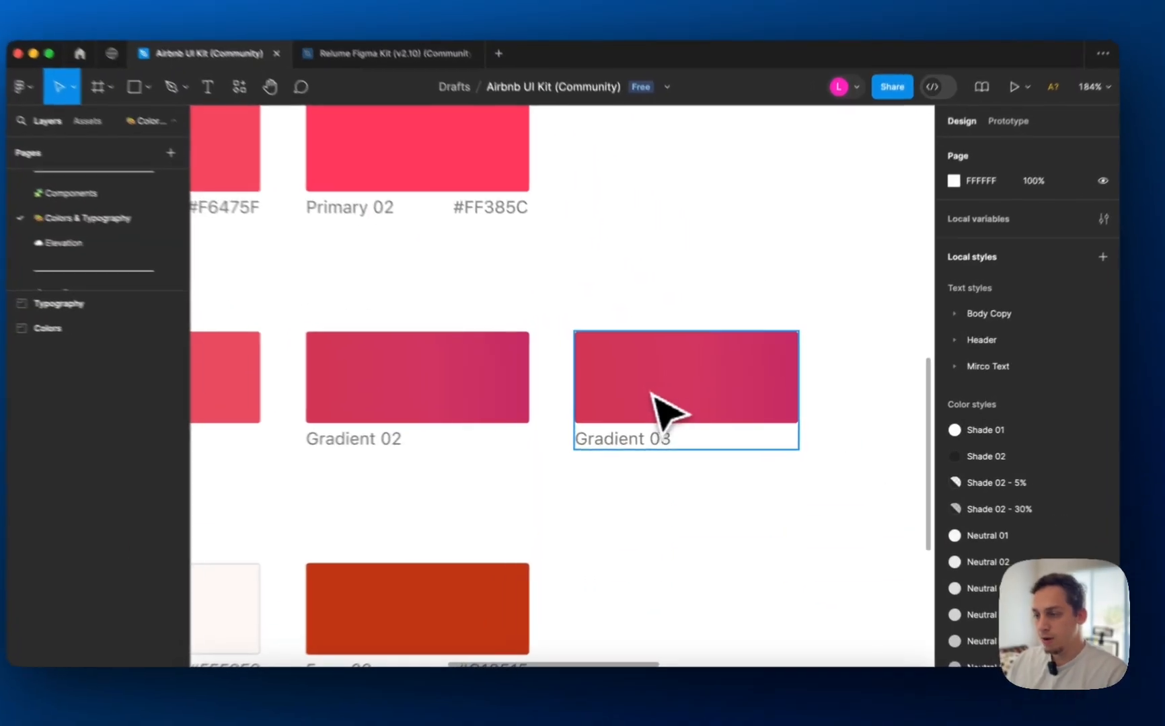
{"action": "left_click", "coordinate": [676, 396]}
{"action": "left_click", "coordinate": [915, 399]}
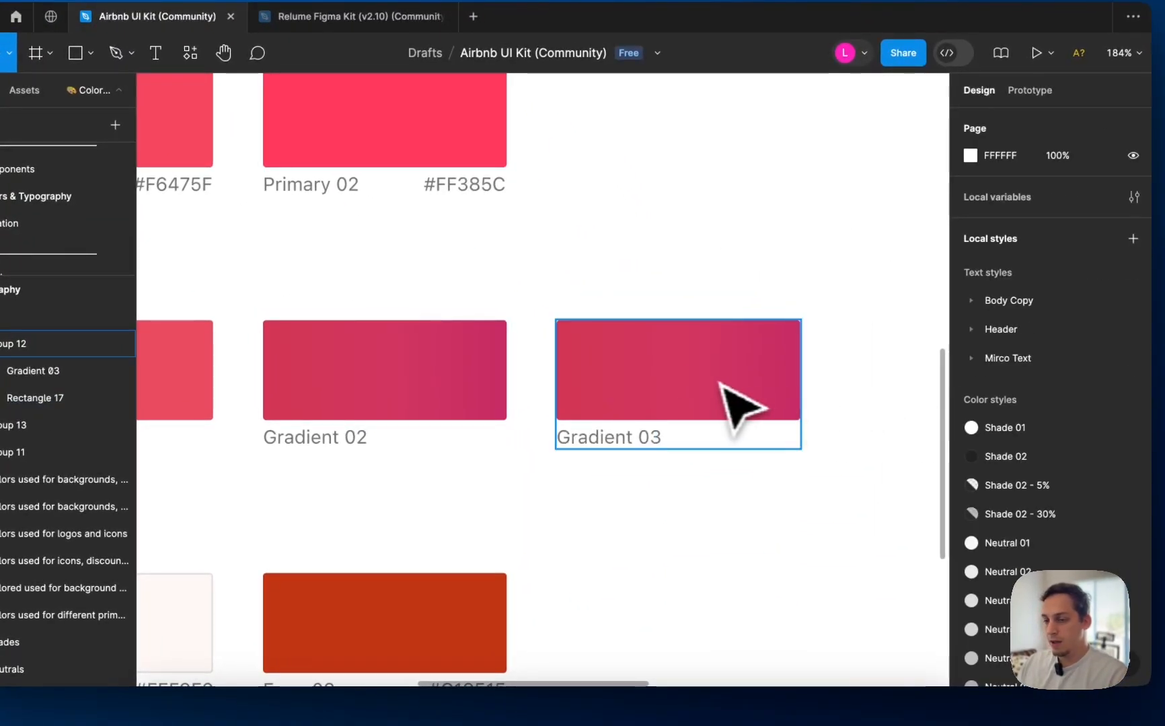
{"action": "scroll", "coordinate": [740, 404], "scroll_direction": "down", "scroll_amount": 5}
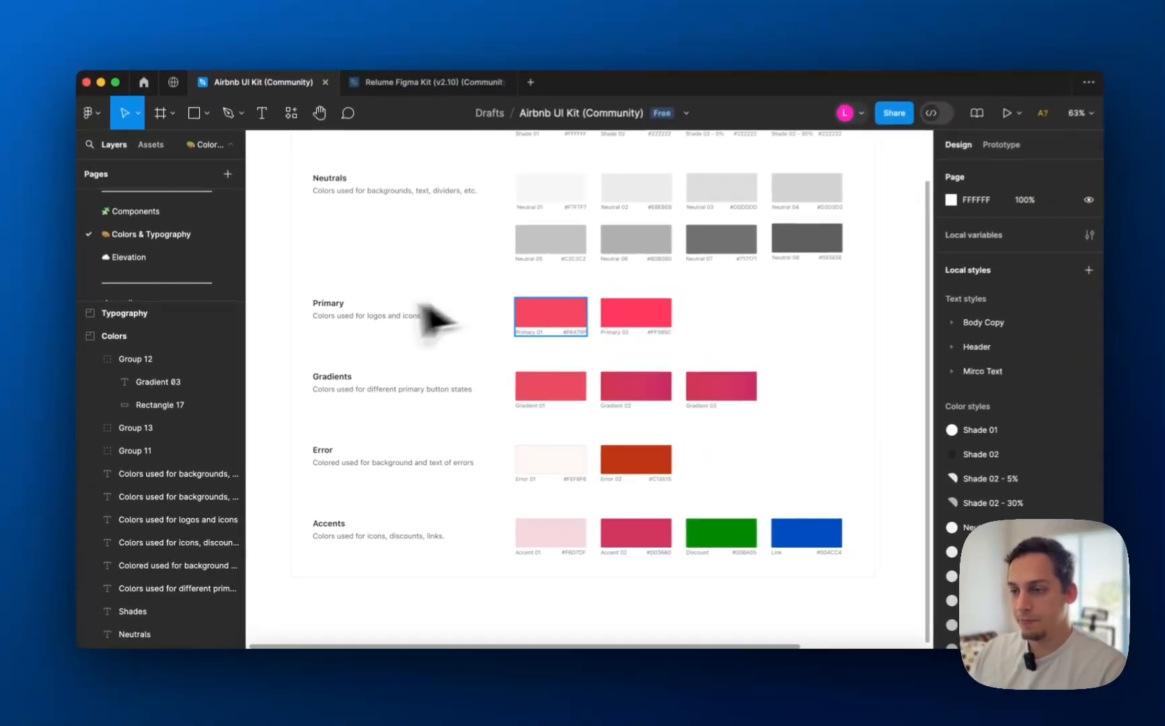
- Inspect the definition of the Header/22pt Semibold text style used by the bold Header sample in the Typography section, and close it unchanged
{"action": "scroll", "coordinate": [582, 280], "scroll_direction": "down", "scroll_amount": 5}
{"action": "scroll", "coordinate": [575, 281], "scroll_direction": "up", "scroll_amount": 2}
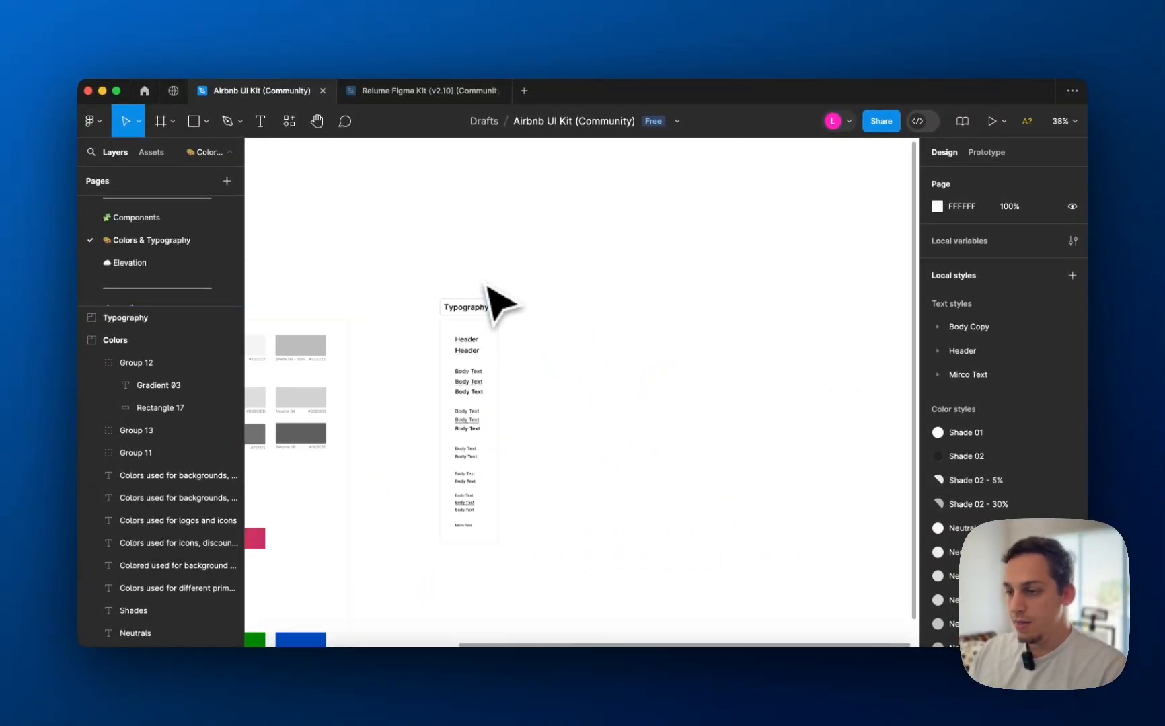
{"action": "scroll", "coordinate": [490, 288], "scroll_direction": "up", "scroll_amount": 2}
{"action": "left_click", "coordinate": [462, 311]}
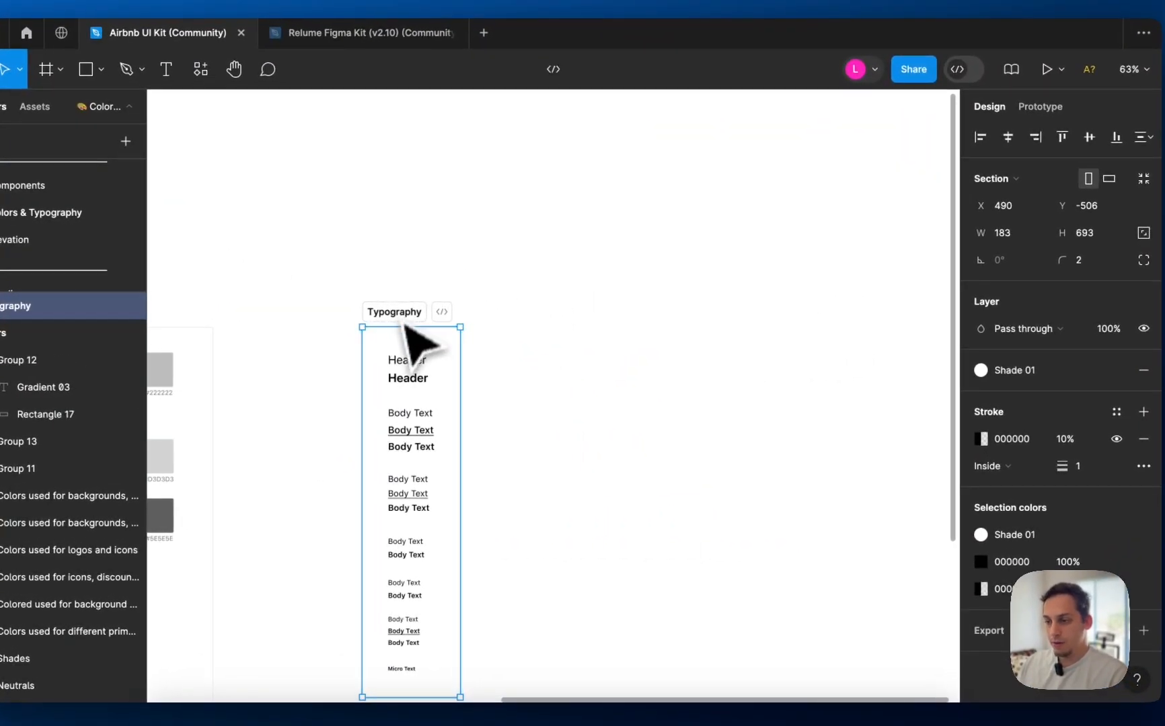
{"action": "left_click", "coordinate": [408, 379]}
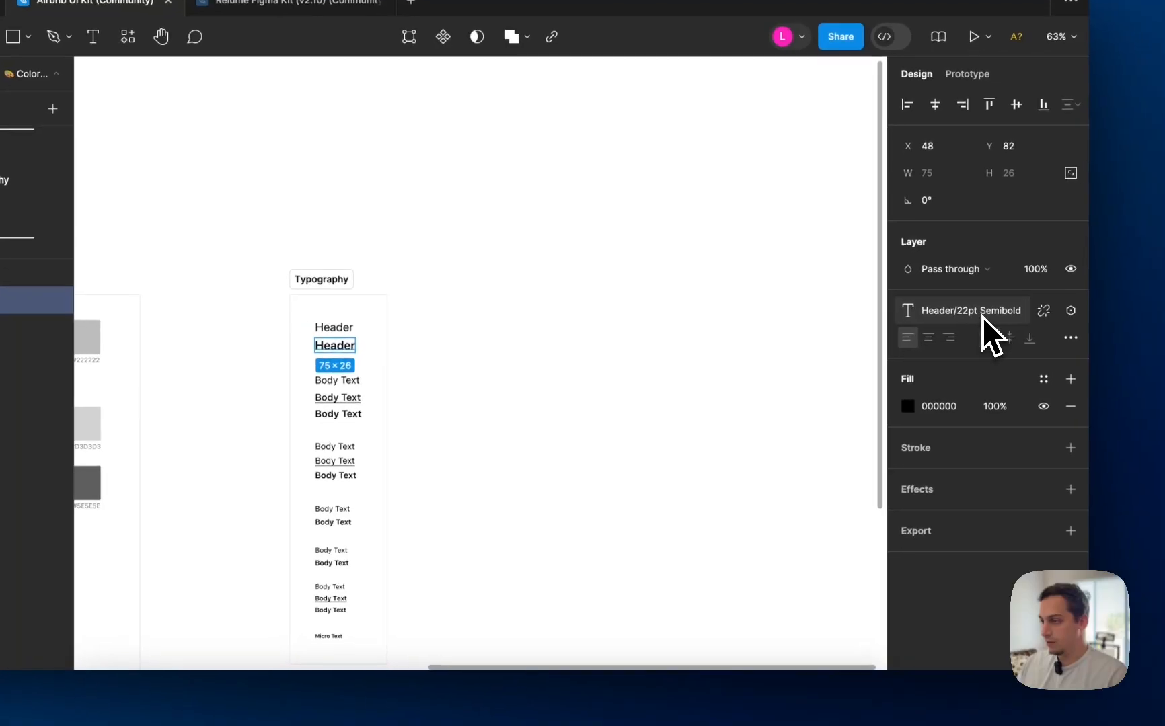
{"action": "left_click", "coordinate": [1053, 345]}
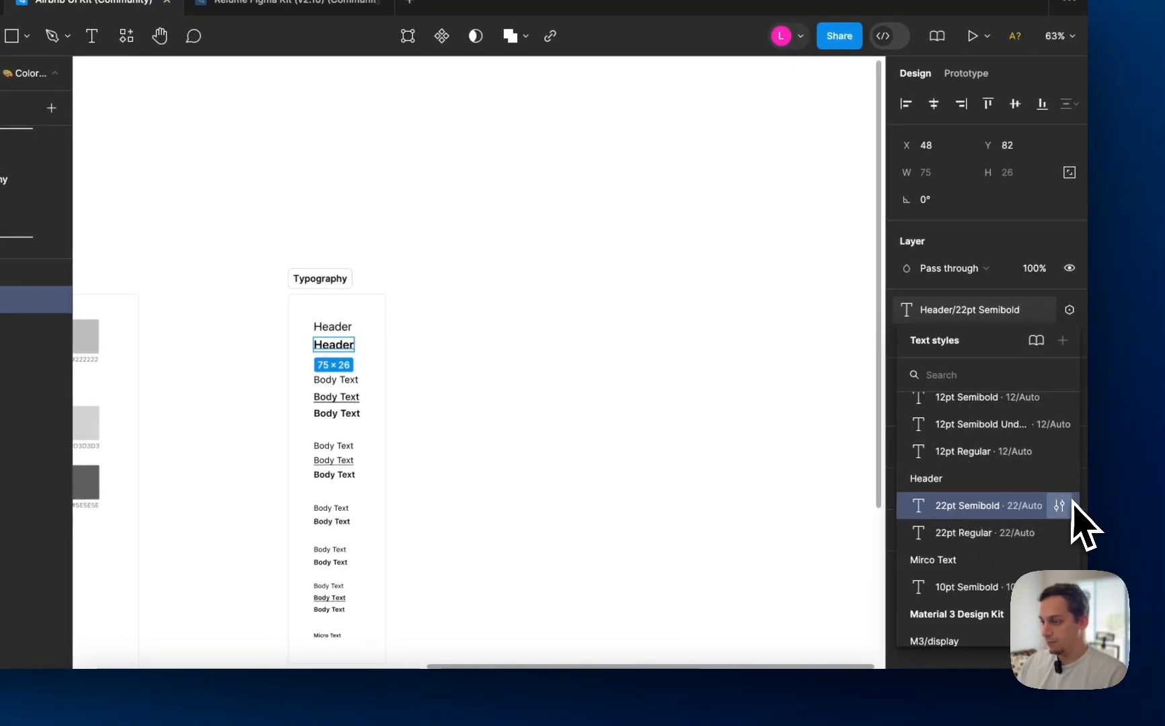
{"action": "left_click", "coordinate": [1060, 506]}
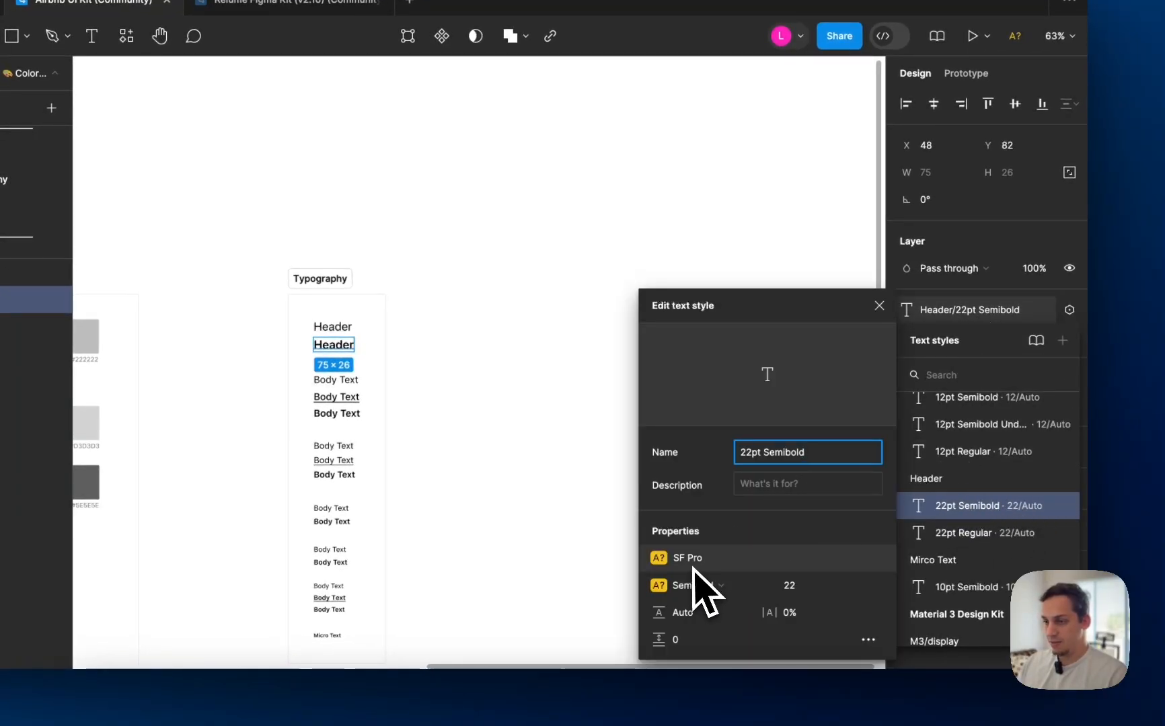
{"action": "left_click", "coordinate": [548, 375]}
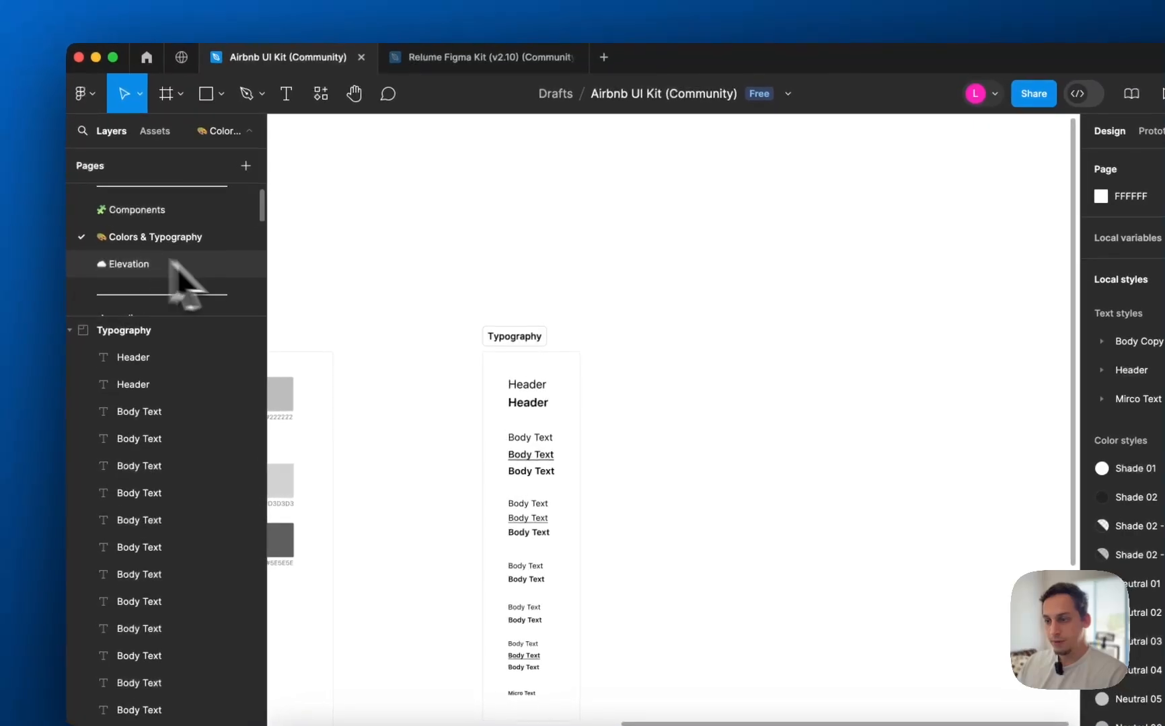
- Inspect the definition of the Body Copy/14pt Regular text style used by a Body Text sample, and close it unchanged
{"action": "scroll", "coordinate": [511, 377], "scroll_direction": "down", "scroll_amount": 5}
{"action": "scroll", "coordinate": [511, 376], "scroll_direction": "left", "scroll_amount": 2}
{"action": "left_click", "coordinate": [602, 407]}
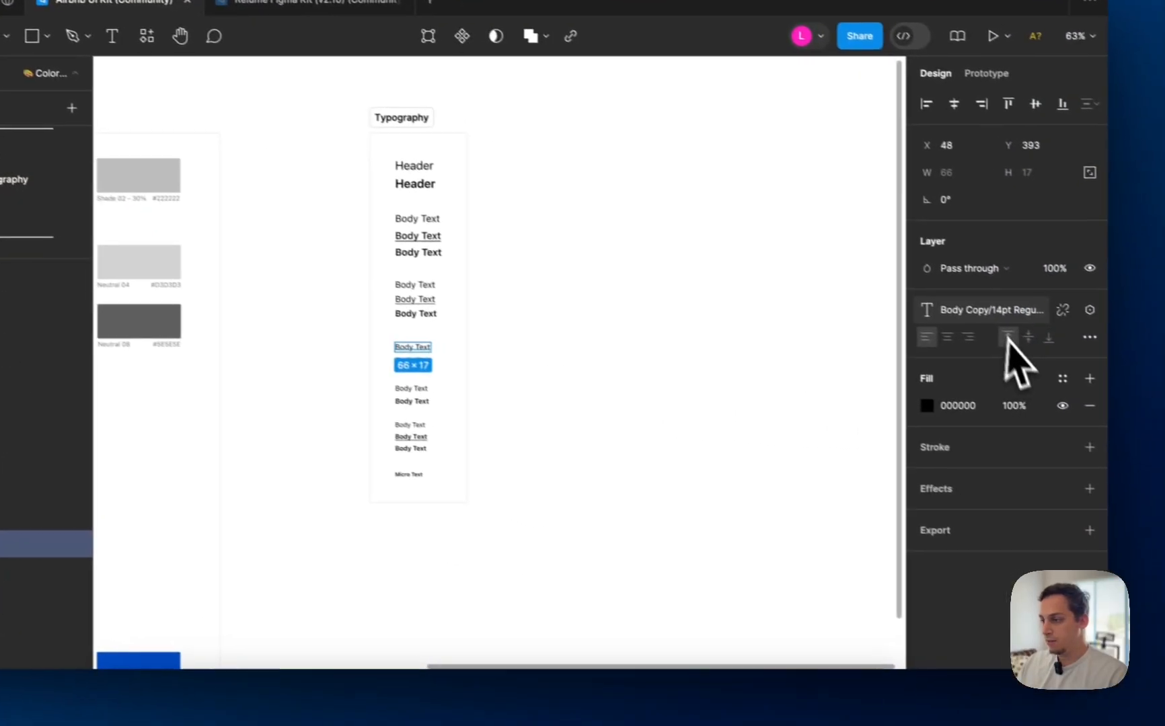
{"action": "left_click", "coordinate": [985, 304]}
{"action": "left_click", "coordinate": [1060, 499]}
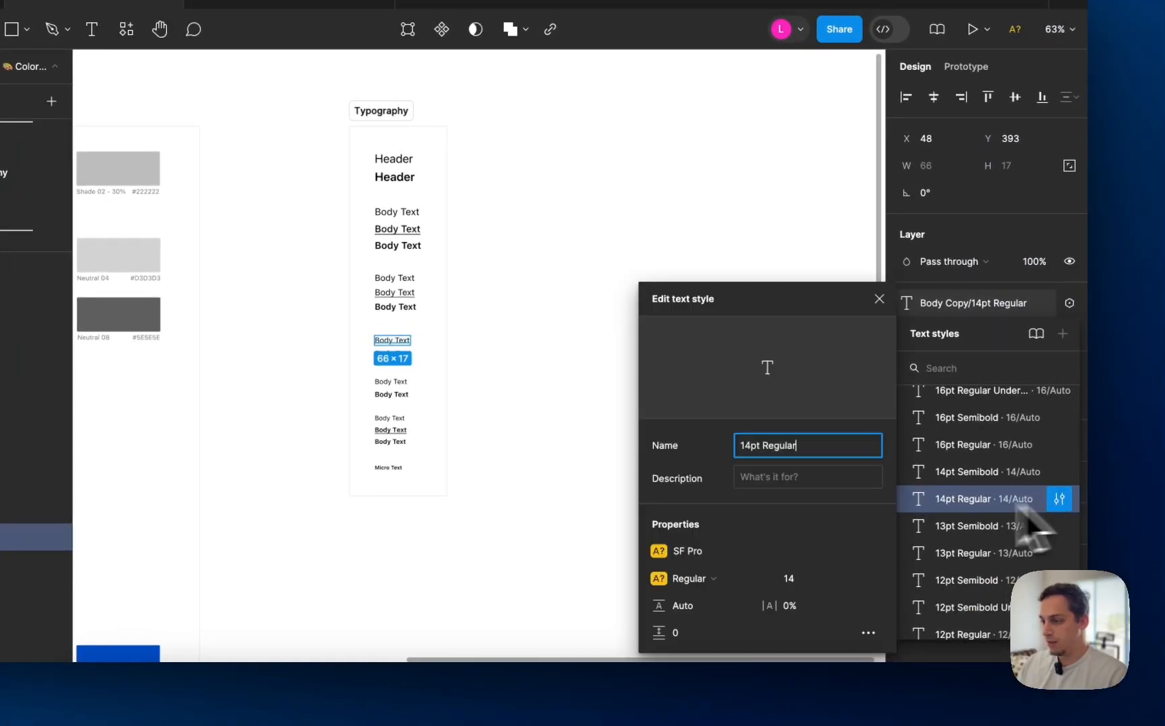
{"action": "left_click", "coordinate": [558, 489]}
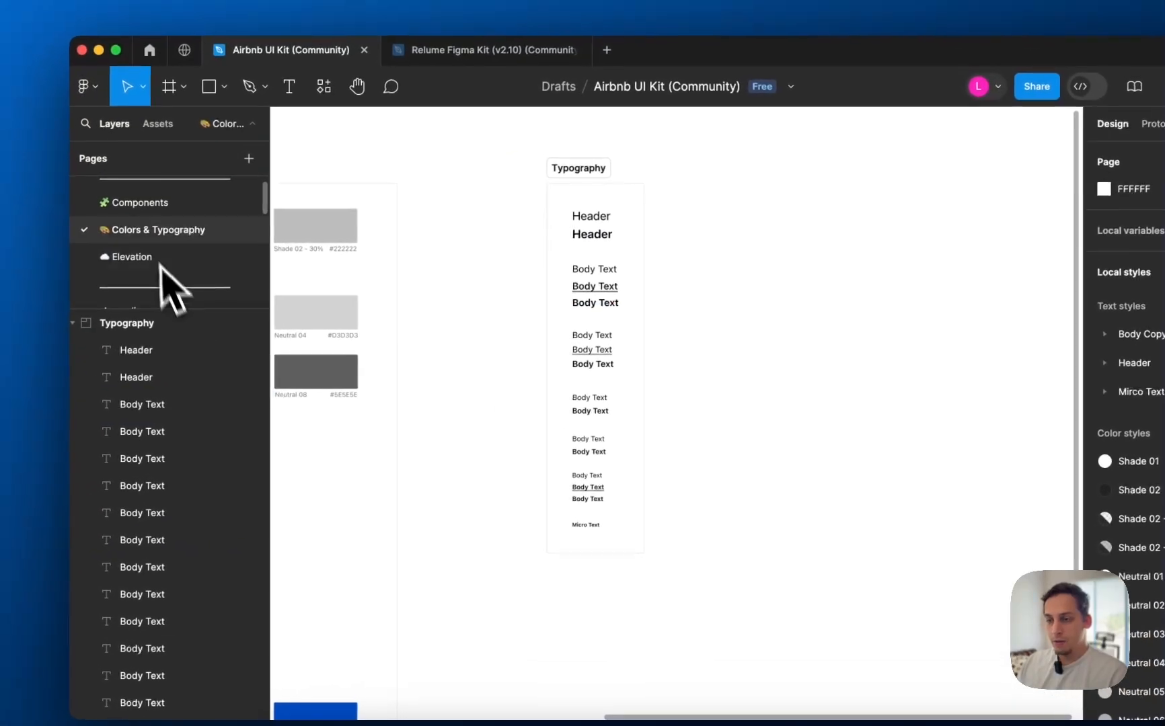
- Open the Elevation page and inspect its three shadowed rectangles one by one
{"action": "left_click", "coordinate": [147, 260]}
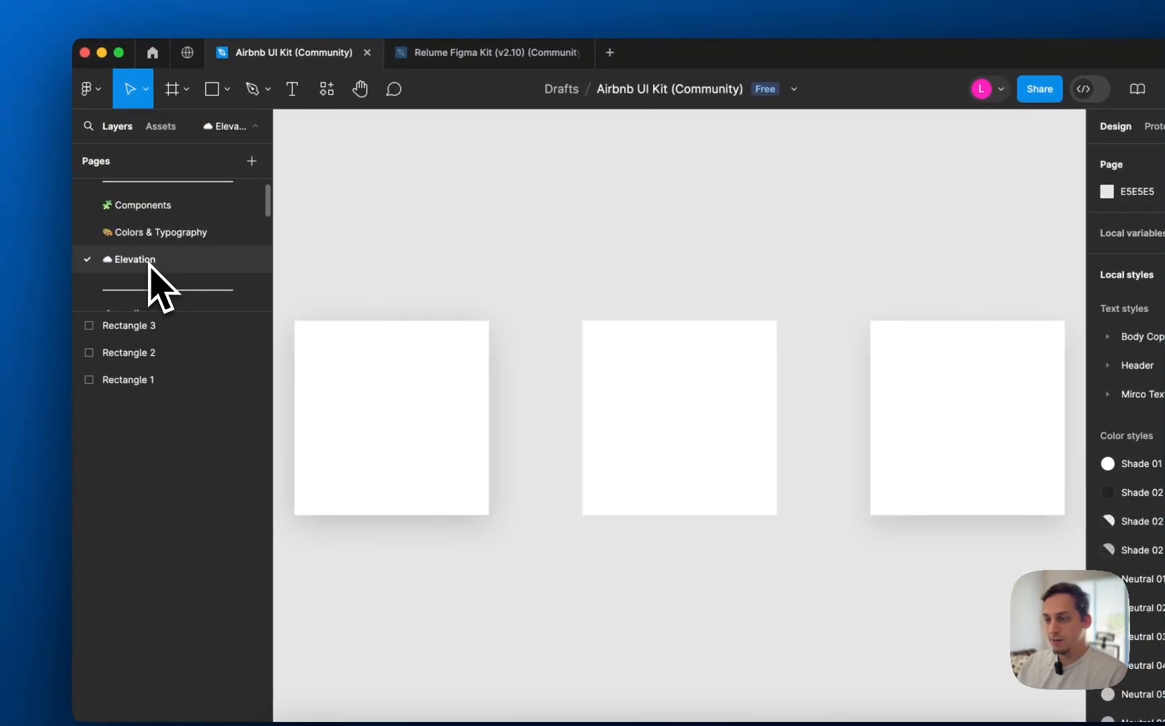
{"action": "scroll", "coordinate": [355, 296], "scroll_direction": "down", "scroll_amount": 5}
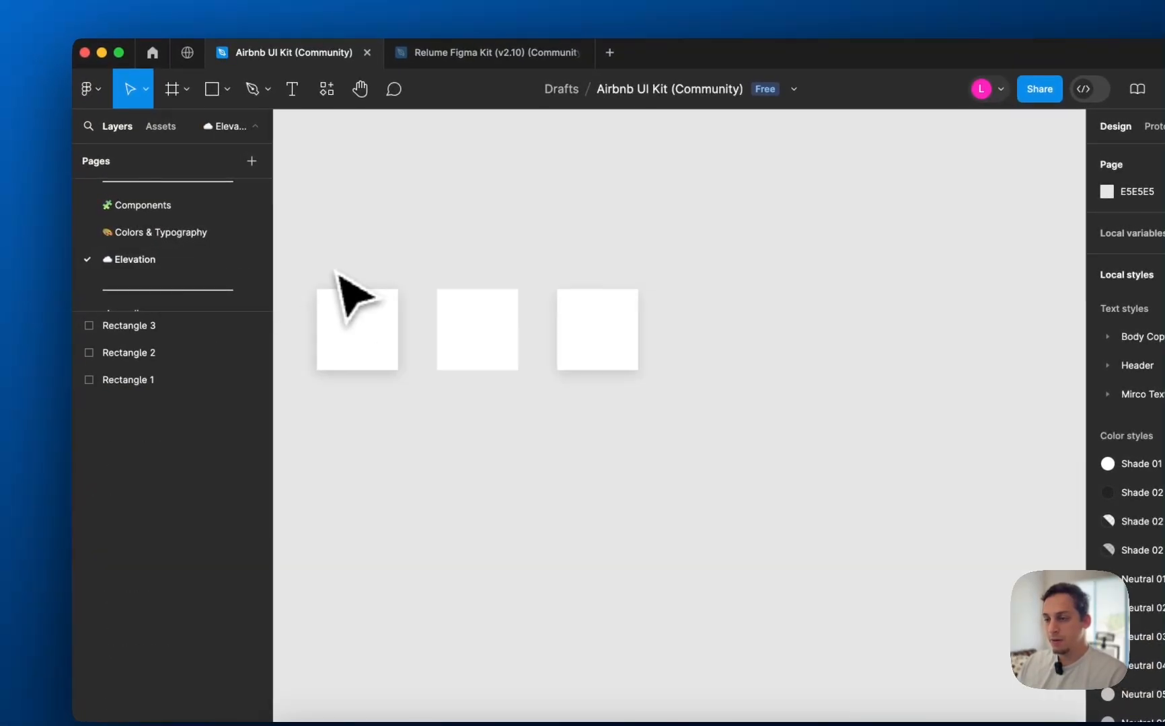
{"action": "left_click", "coordinate": [339, 316]}
{"action": "left_click", "coordinate": [429, 329]}
{"action": "left_click", "coordinate": [539, 324]}
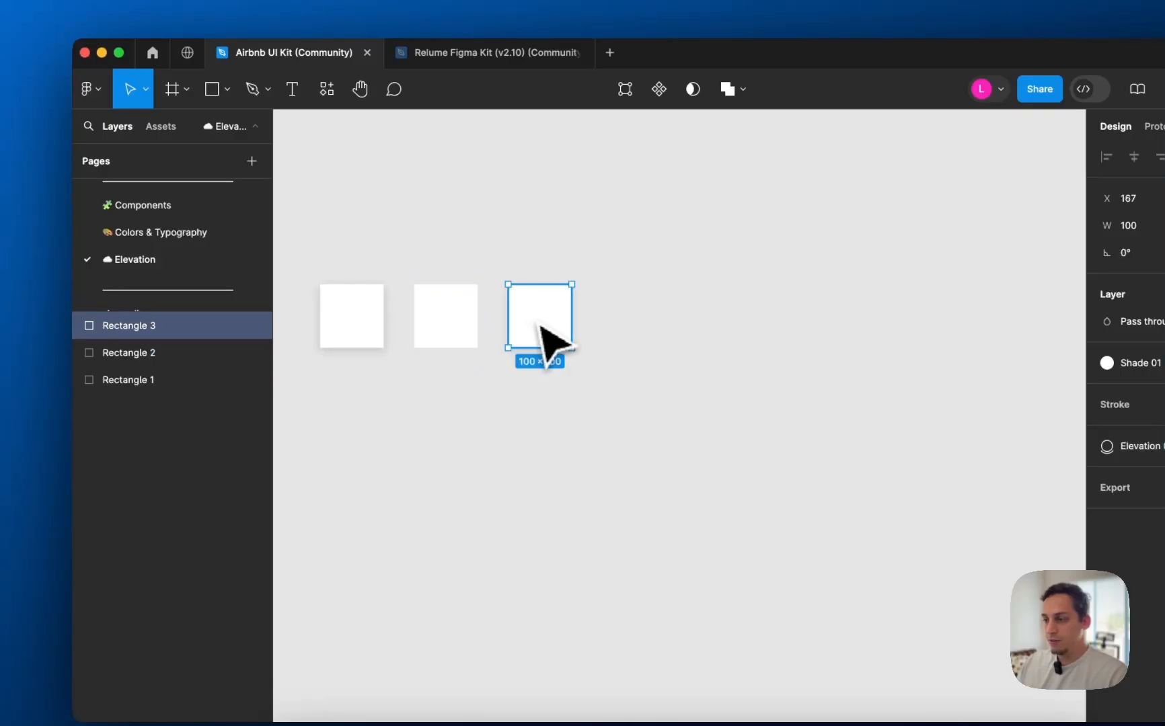
{"action": "left_click", "coordinate": [464, 331]}
{"action": "left_click", "coordinate": [376, 332]}
{"action": "left_click", "coordinate": [447, 336]}
{"action": "left_click", "coordinate": [555, 339]}
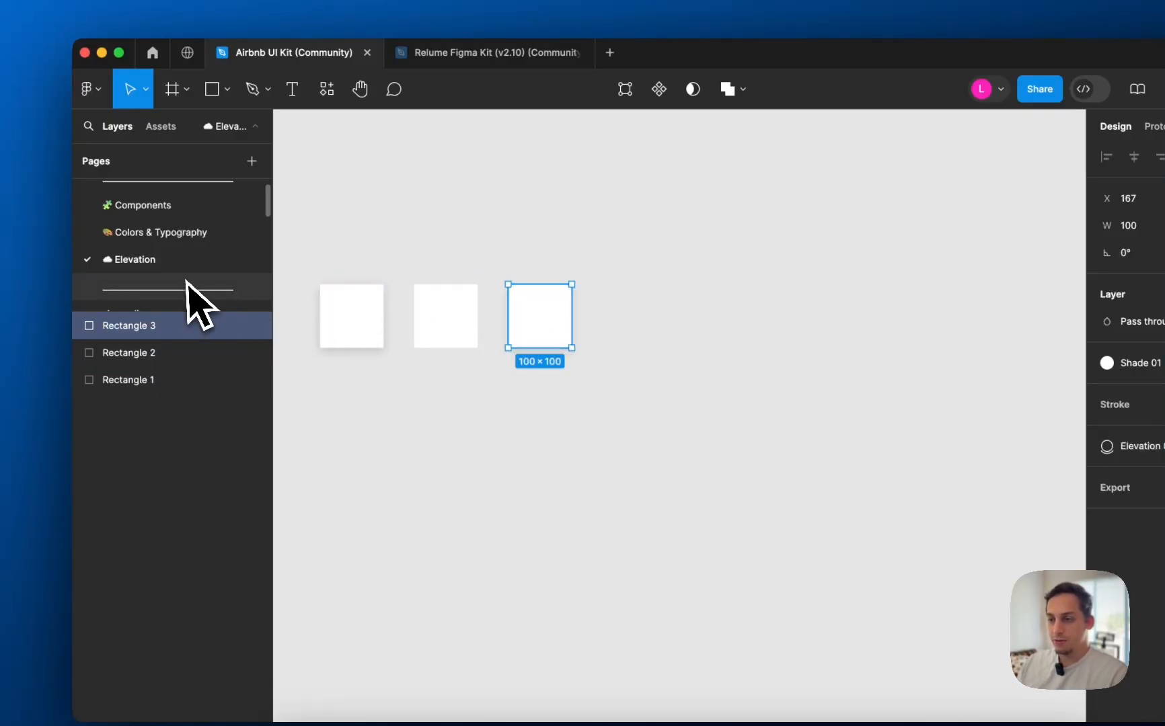
- Return to the Components page of the Airbnb UI Kit
{"action": "scroll", "coordinate": [187, 293], "scroll_direction": "up", "scroll_amount": 1}
{"action": "left_click", "coordinate": [165, 255]}
{"action": "left_click", "coordinate": [143, 228]}
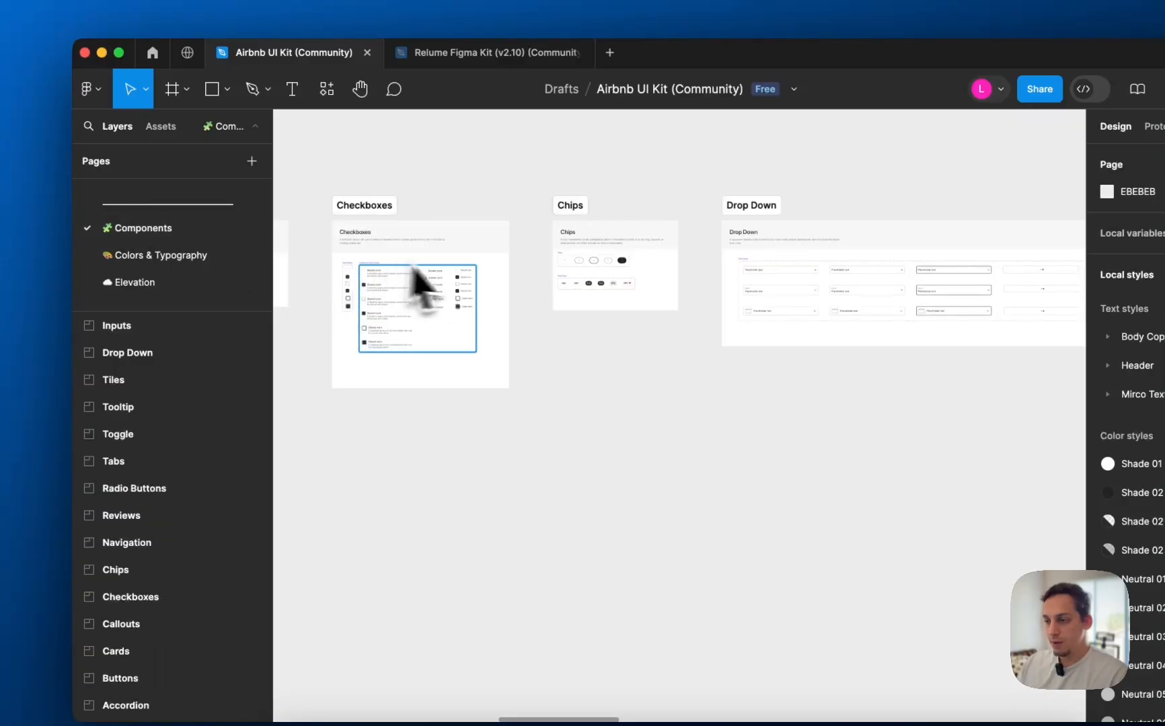
- Examine the Drop Down section's menu components and the reservation and price cards in the Cards section of the Components page
{"action": "scroll", "coordinate": [430, 282], "scroll_direction": "up", "scroll_amount": 5}
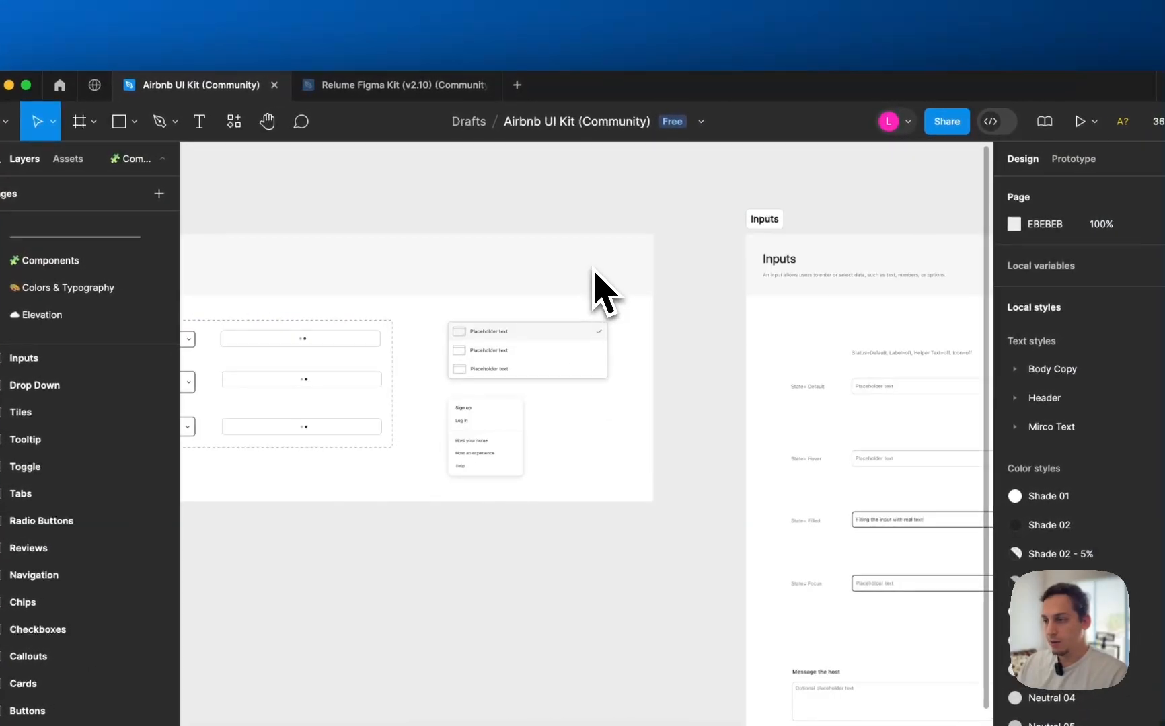
{"action": "scroll", "coordinate": [593, 269], "scroll_direction": "left", "scroll_amount": 5}
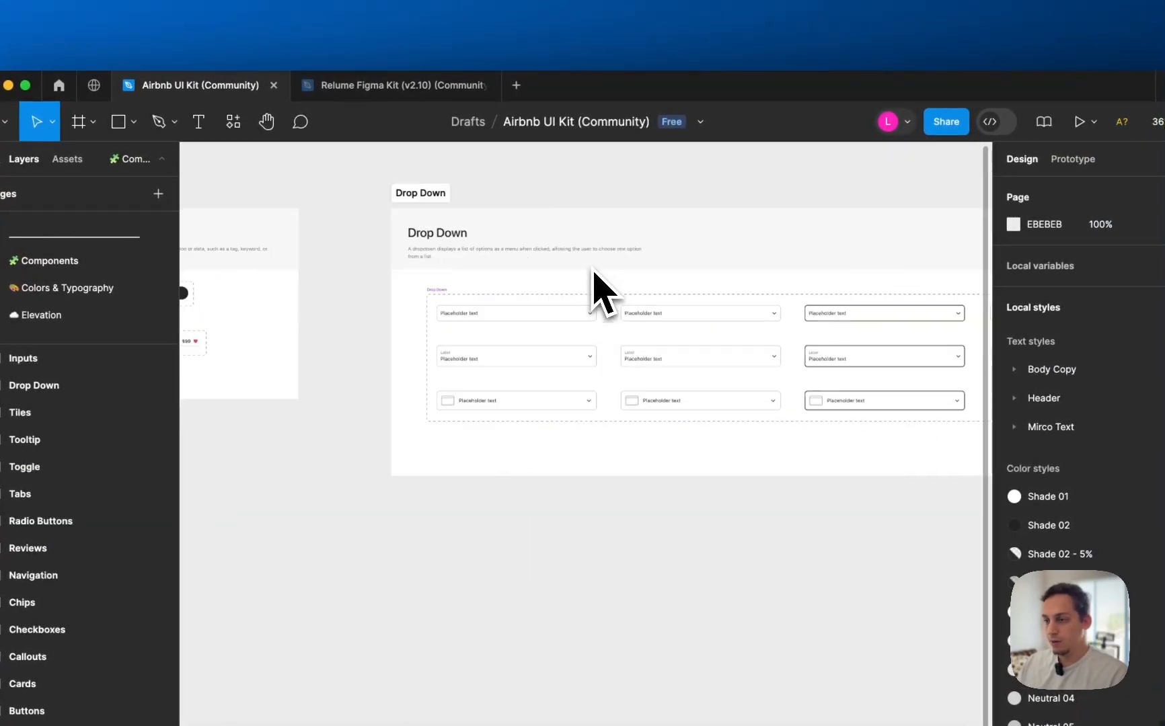
{"action": "scroll", "coordinate": [593, 269], "scroll_direction": "right", "scroll_amount": 8}
{"action": "scroll", "coordinate": [592, 269], "scroll_direction": "left", "scroll_amount": 5}
{"action": "scroll", "coordinate": [489, 338], "scroll_direction": "up", "scroll_amount": 5}
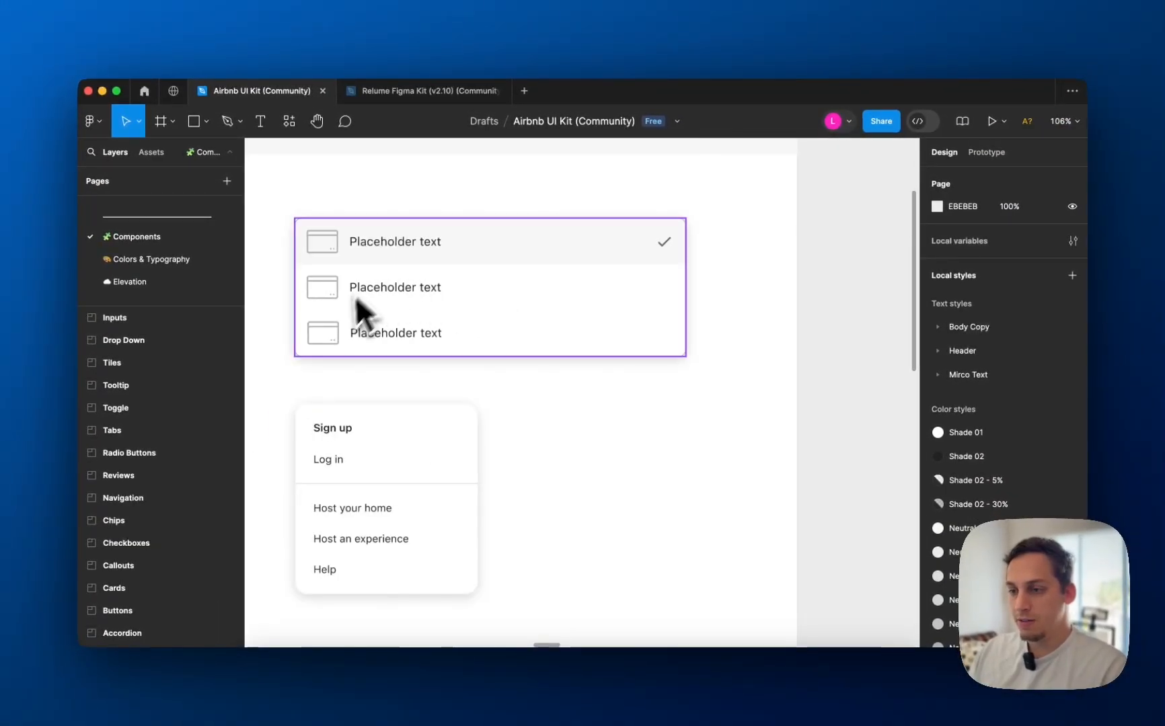
{"action": "scroll", "coordinate": [431, 259], "scroll_direction": "down", "scroll_amount": 5}
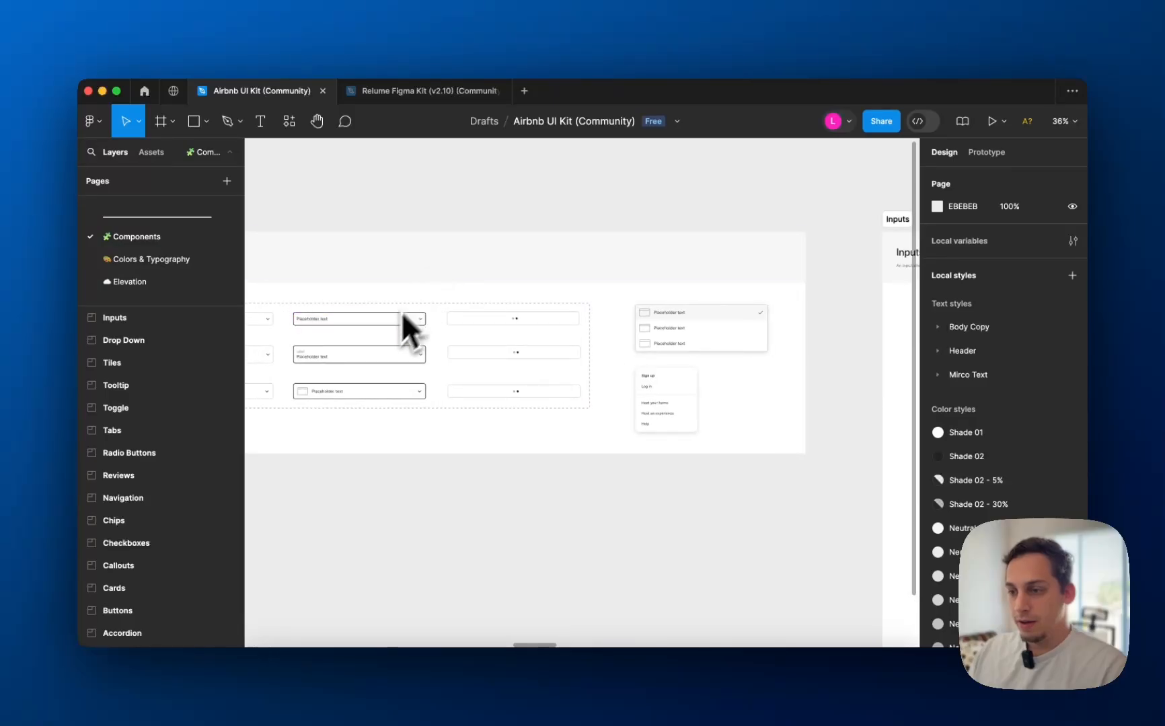
{"action": "scroll", "coordinate": [396, 323], "scroll_direction": "up", "scroll_amount": 3}
{"action": "scroll", "coordinate": [384, 335], "scroll_direction": "left", "scroll_amount": 10}
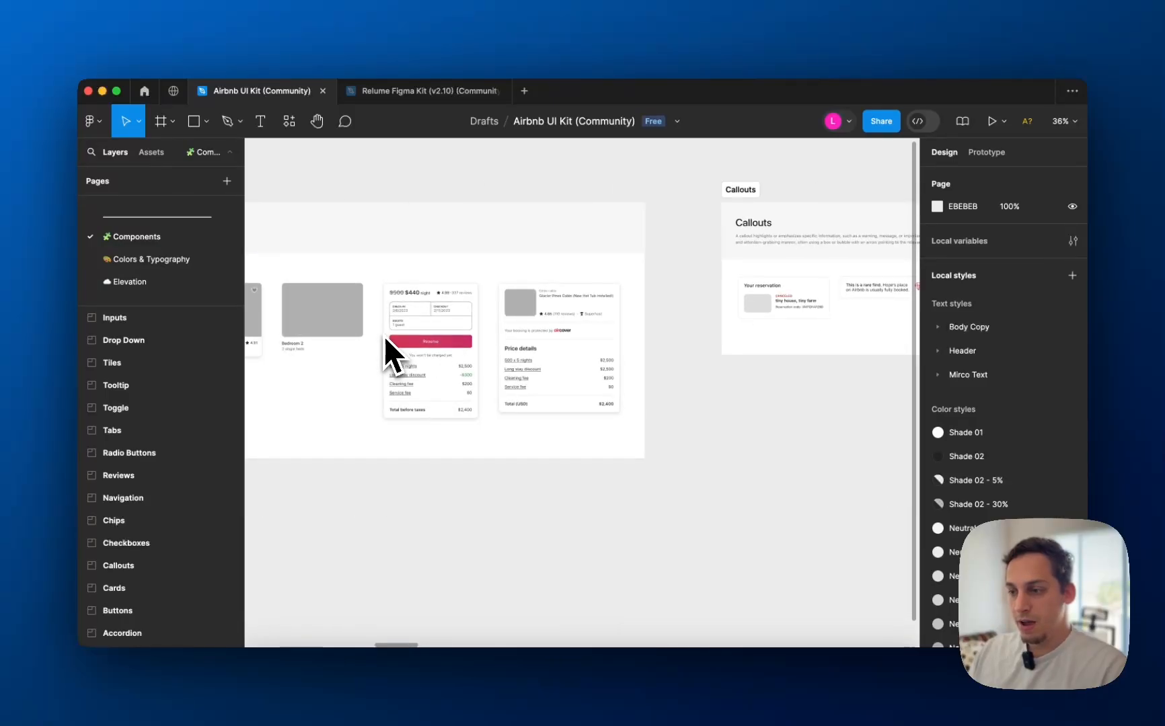
{"action": "scroll", "coordinate": [384, 336], "scroll_direction": "left", "scroll_amount": 2}
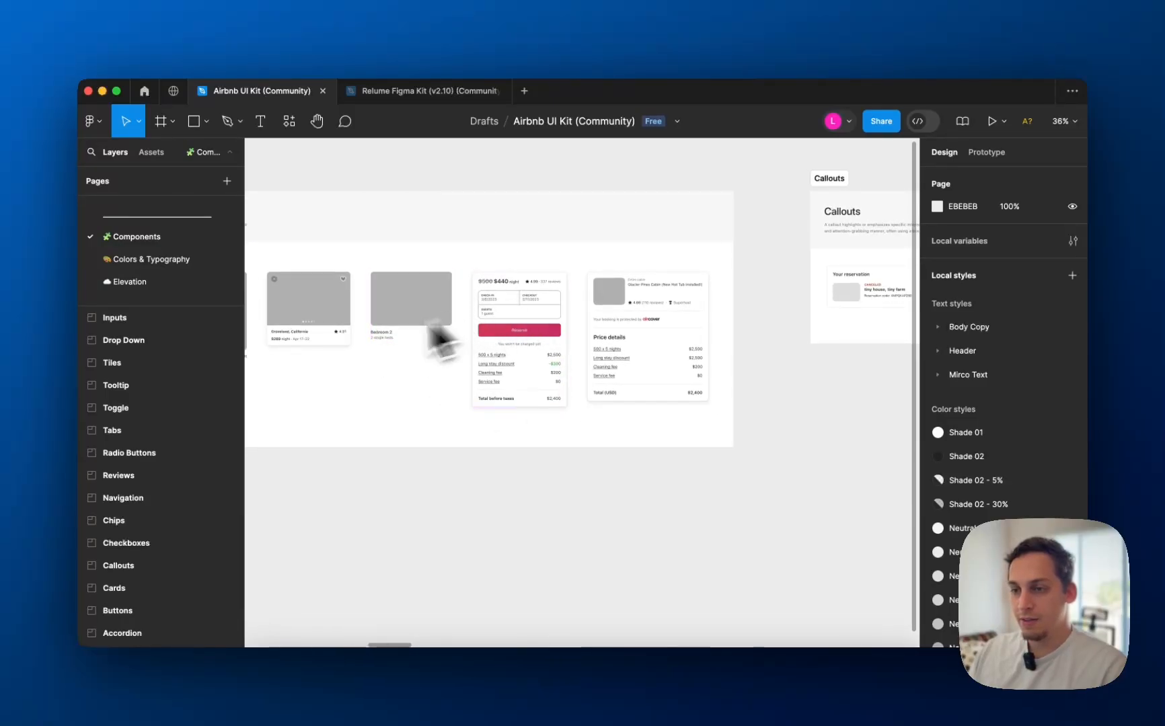
- Add a new page named Transfer and place it directly above the Components page
{"action": "scroll", "coordinate": [157, 285], "scroll_direction": "up", "scroll_amount": 1}
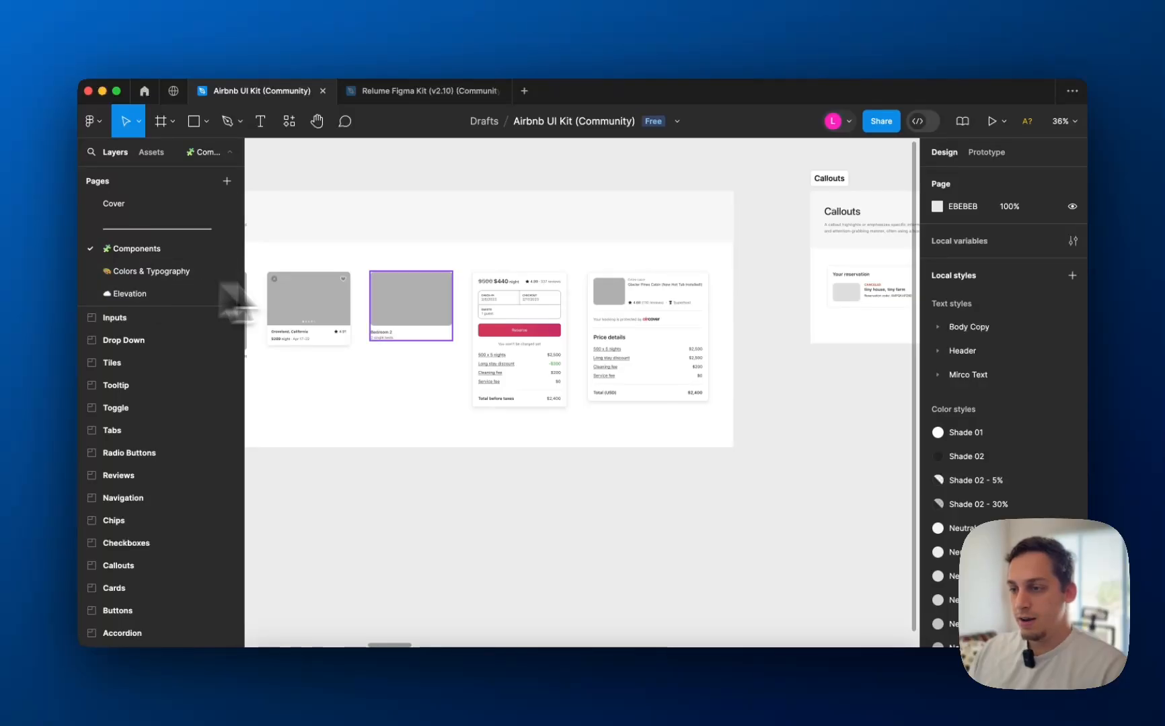
{"action": "scroll", "coordinate": [429, 289], "scroll_direction": "left", "scroll_amount": 5}
{"action": "scroll", "coordinate": [429, 288], "scroll_direction": "down", "scroll_amount": 10}
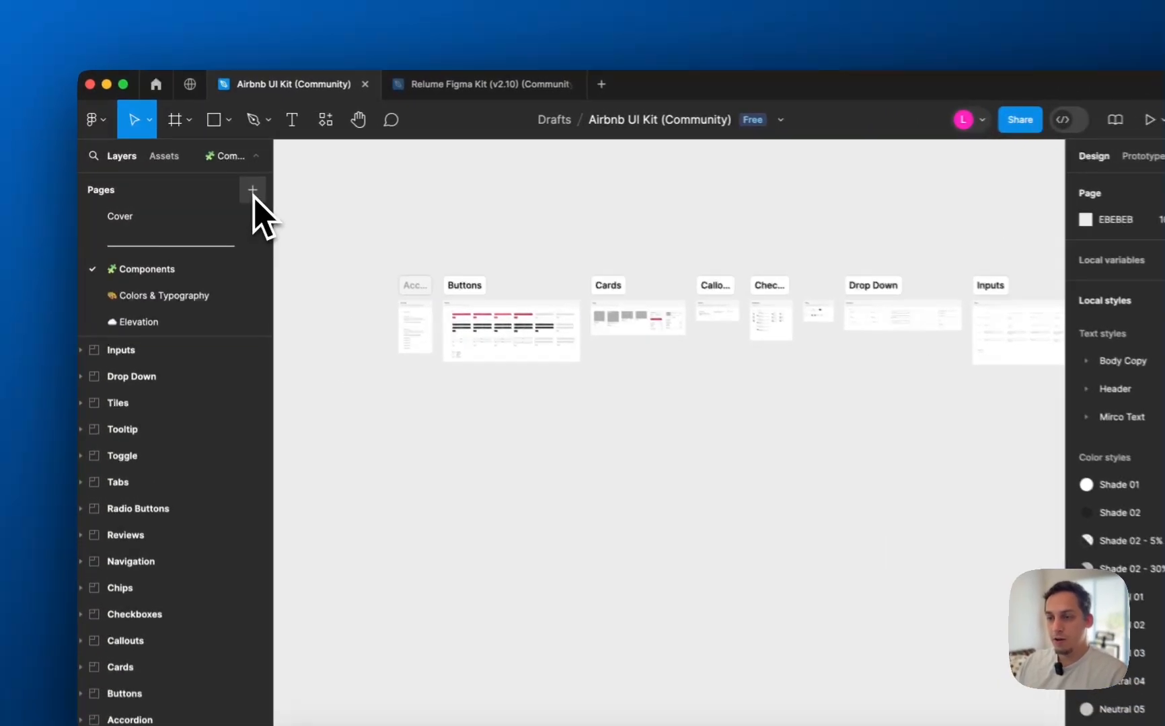
{"action": "left_click", "coordinate": [227, 181]}
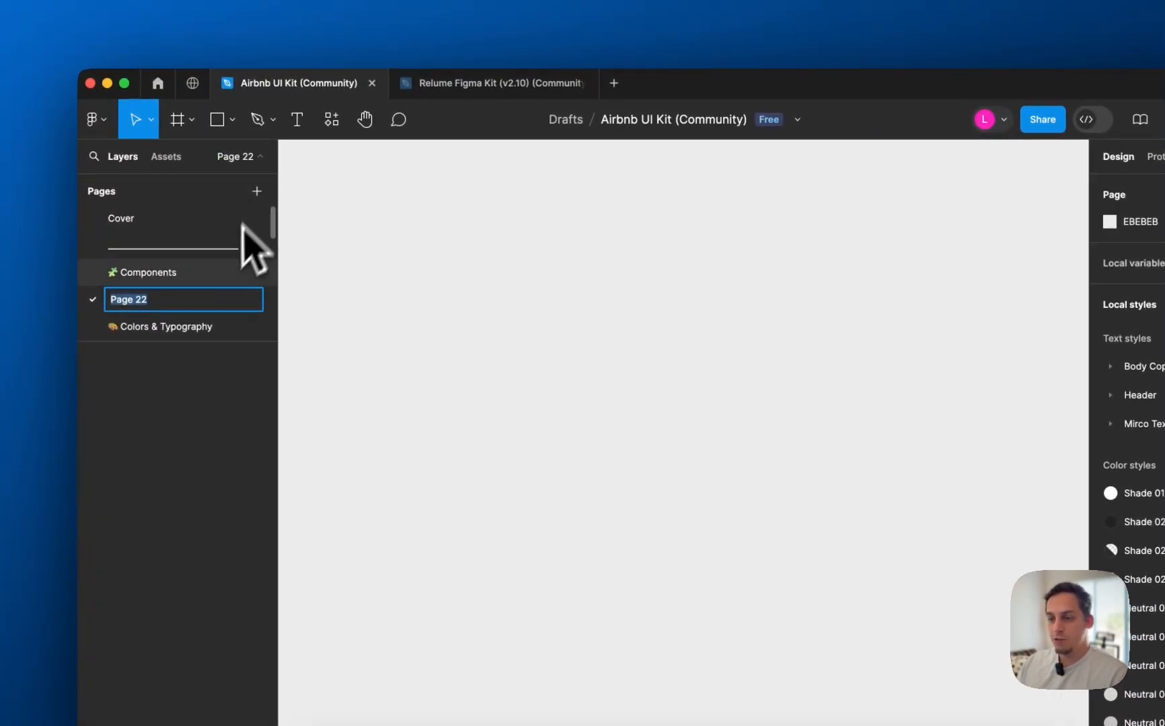
{"action": "left_click", "coordinate": [190, 284]}
{"action": "left_click_drag", "start_coordinate": [174, 293], "coordinate": [171, 273]}
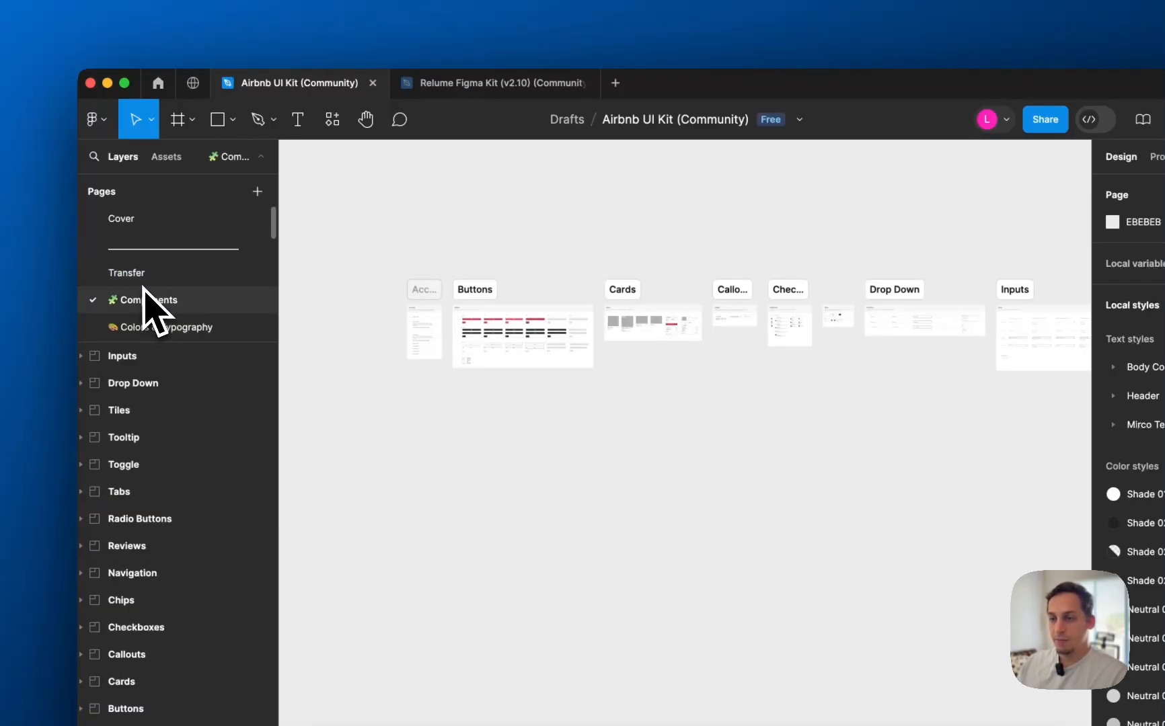
- Add a heart emoji in front of the Transfer page's name
{"action": "double_click", "coordinate": [128, 274]}
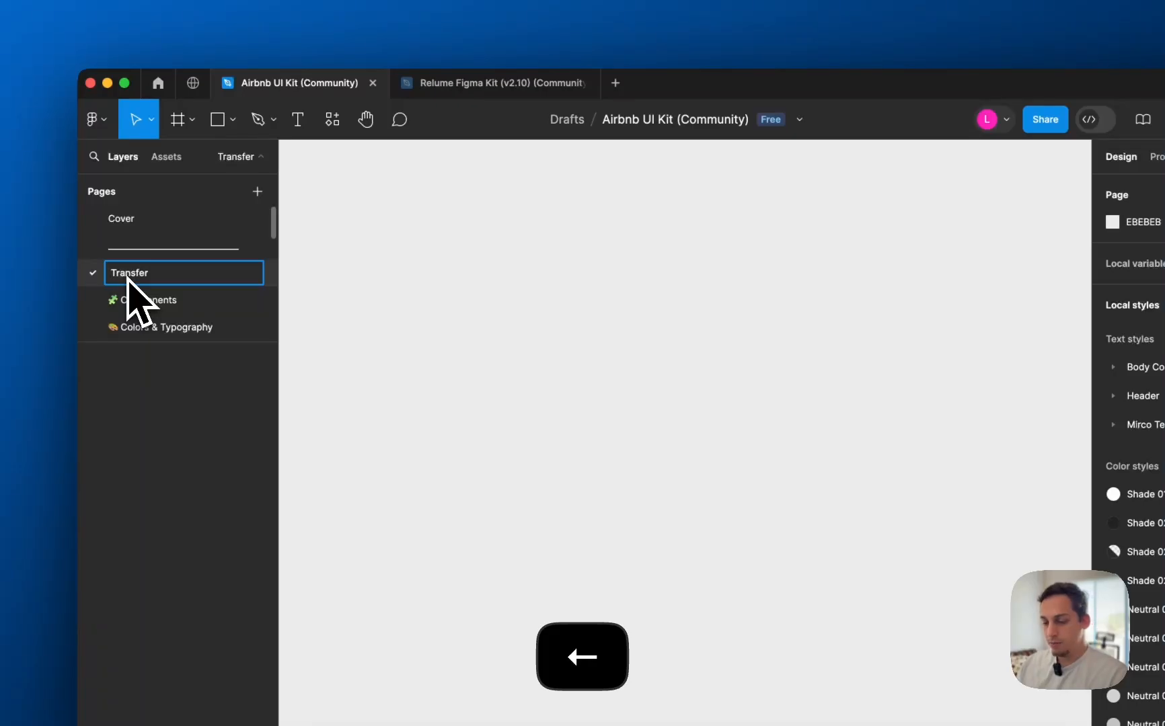
{"action": "key", "text": "ctrl+super+space"}
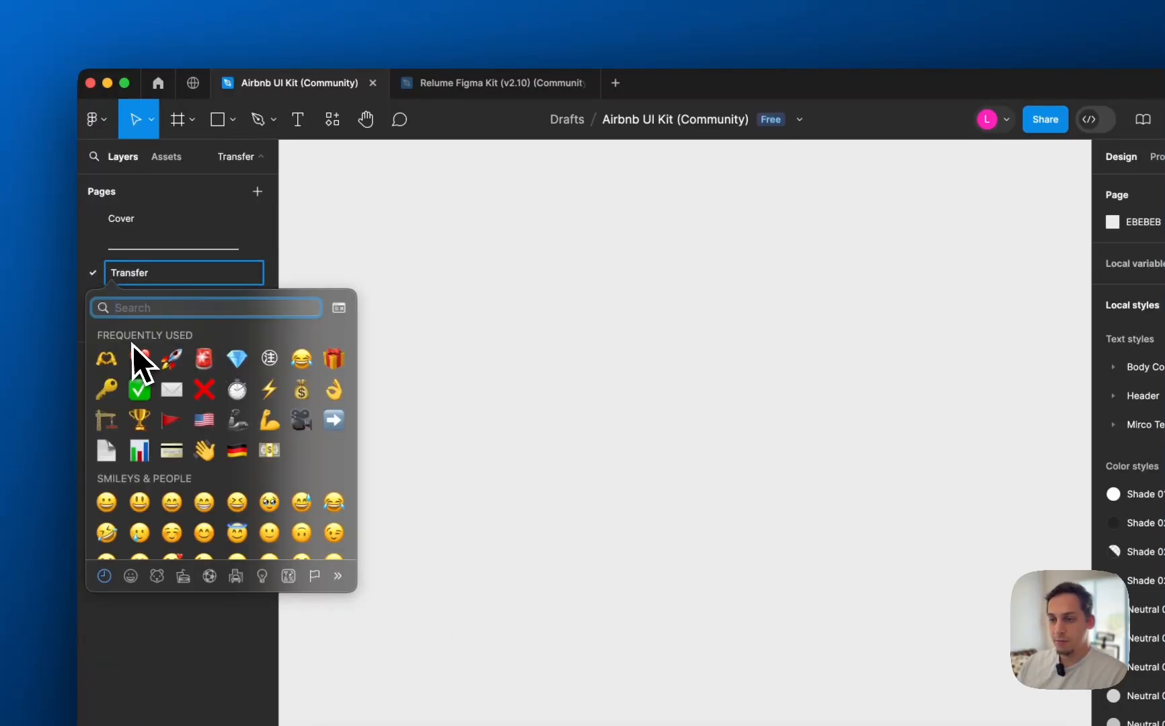
{"action": "left_click", "coordinate": [133, 352]}
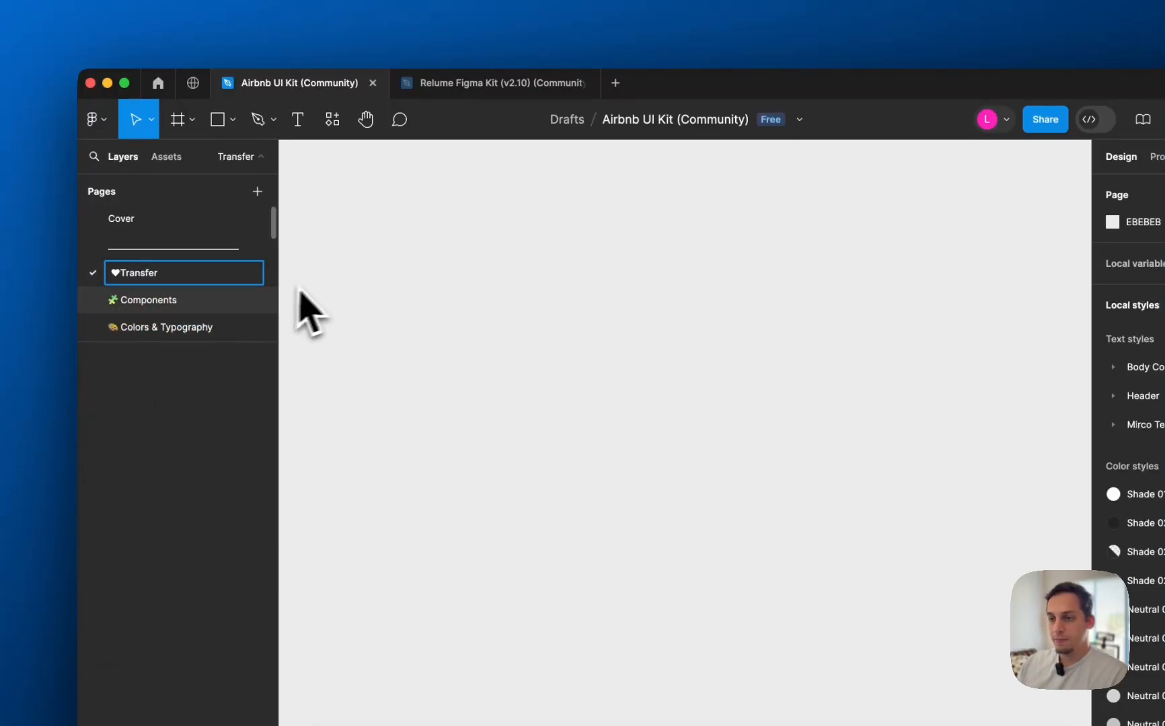
{"action": "left_click", "coordinate": [222, 300]}
{"action": "left_click", "coordinate": [183, 275]}
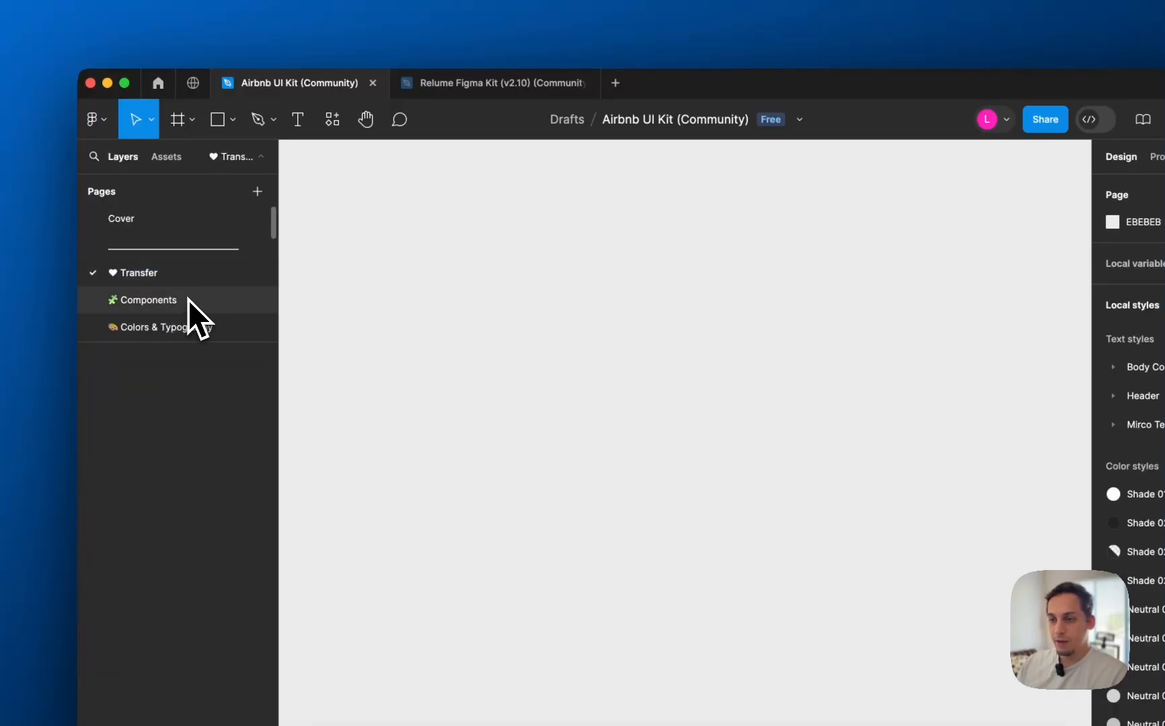
- Copy all sections of the Components page, from Accordion onward, and paste them into the Transfer page
{"action": "left_click", "coordinate": [188, 301]}
{"action": "scroll", "coordinate": [434, 304], "scroll_direction": "up", "scroll_amount": 5}
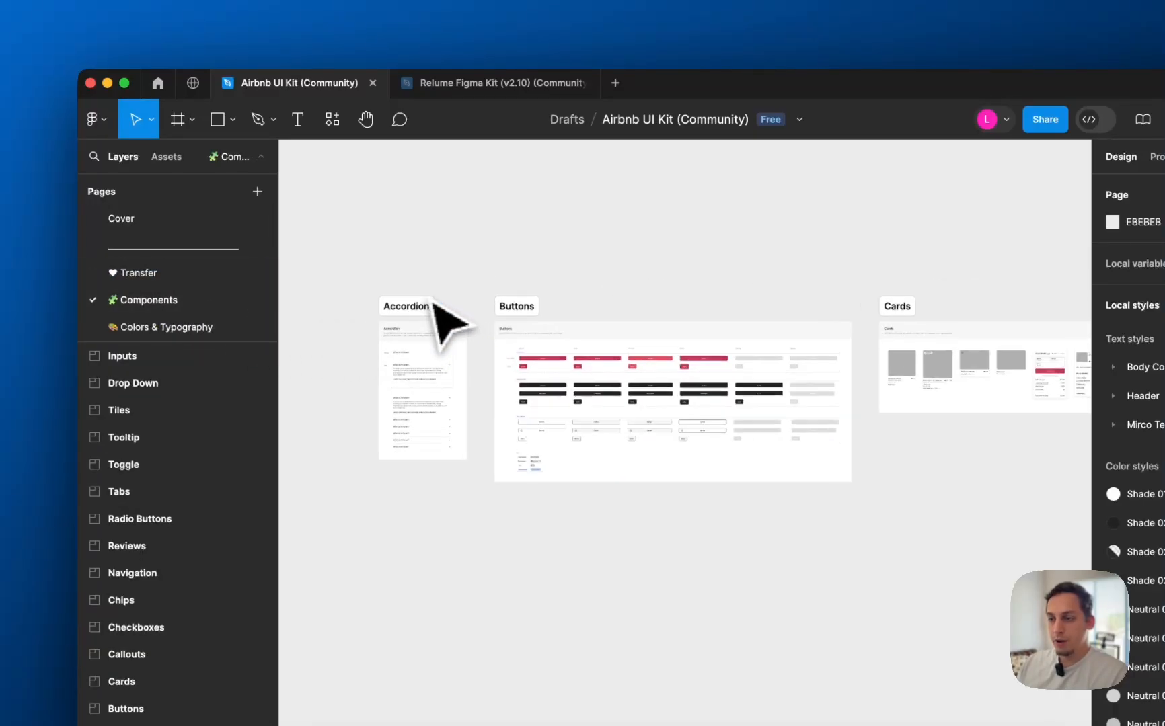
{"action": "left_click", "coordinate": [413, 311]}
{"action": "left_click", "coordinate": [520, 325], "text": "shift"}
{"action": "scroll", "coordinate": [514, 330], "scroll_direction": "down", "scroll_amount": 5}
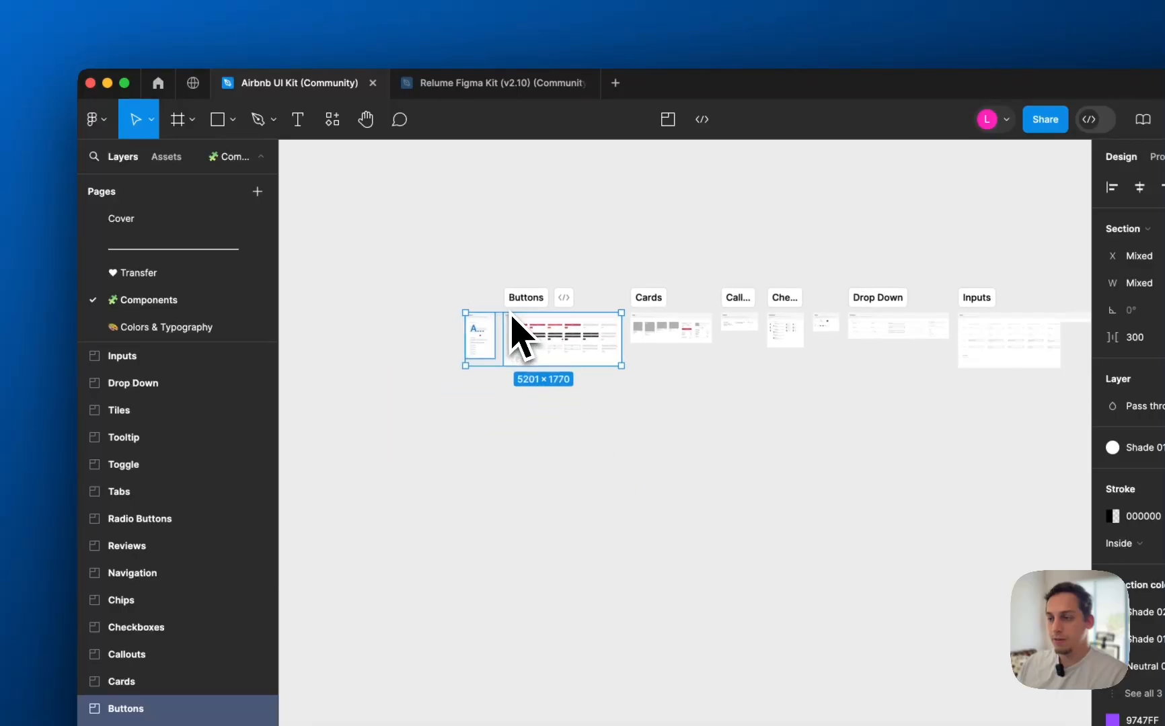
{"action": "left_click_drag", "start_coordinate": [296, 267], "coordinate": [816, 468]}
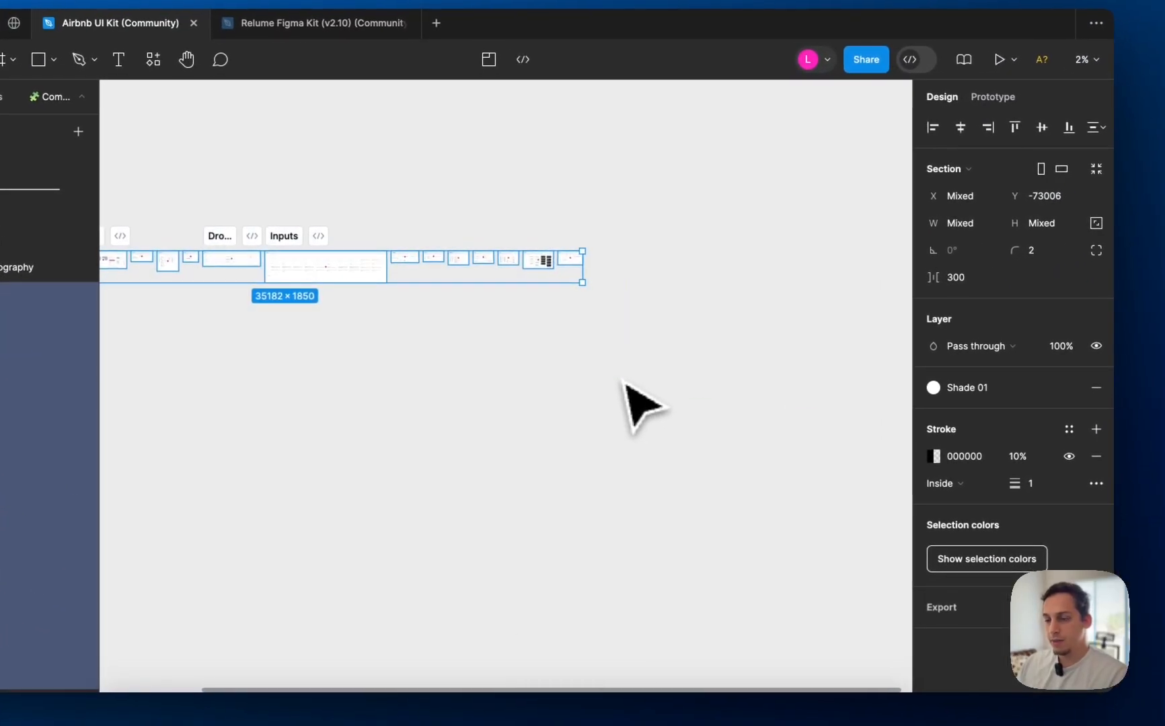
{"action": "key", "text": "super+c"}
{"action": "left_click", "coordinate": [79, 228]}
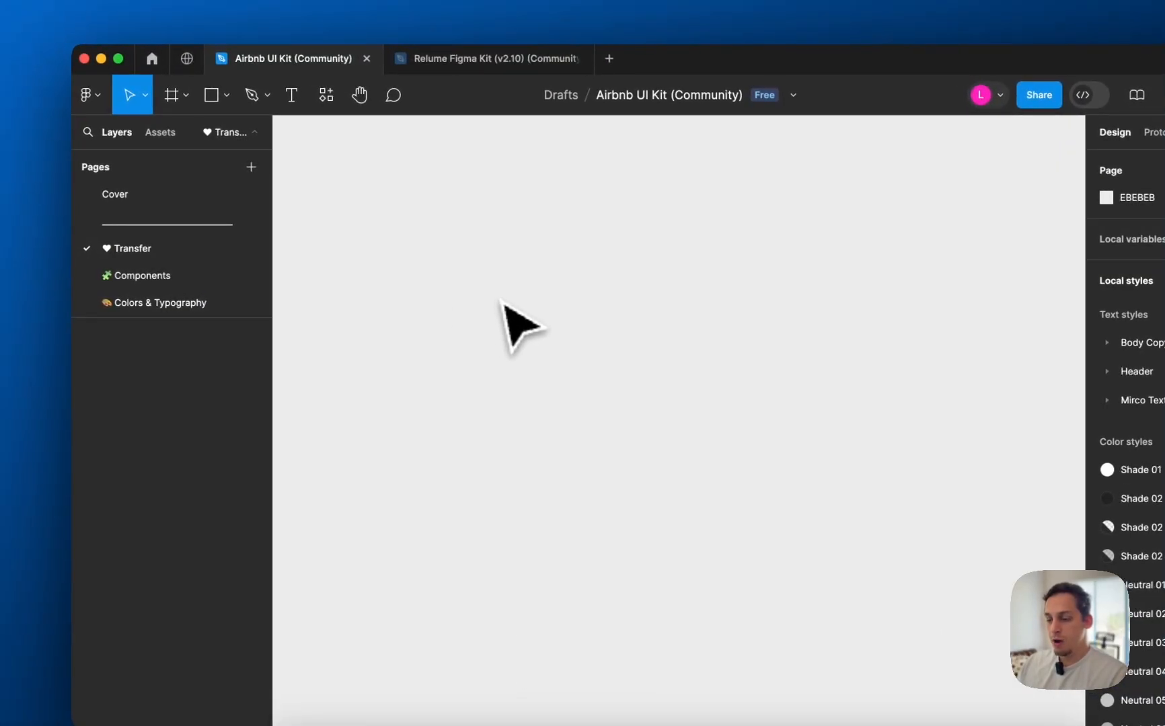
{"action": "key", "text": "super+v"}
- Copy the Colors and Typography sections from the Colors & Typography page into the Transfer page, placing them beneath the Accordion section
{"action": "scroll", "coordinate": [165, 282], "scroll_direction": "down", "scroll_amount": 2}
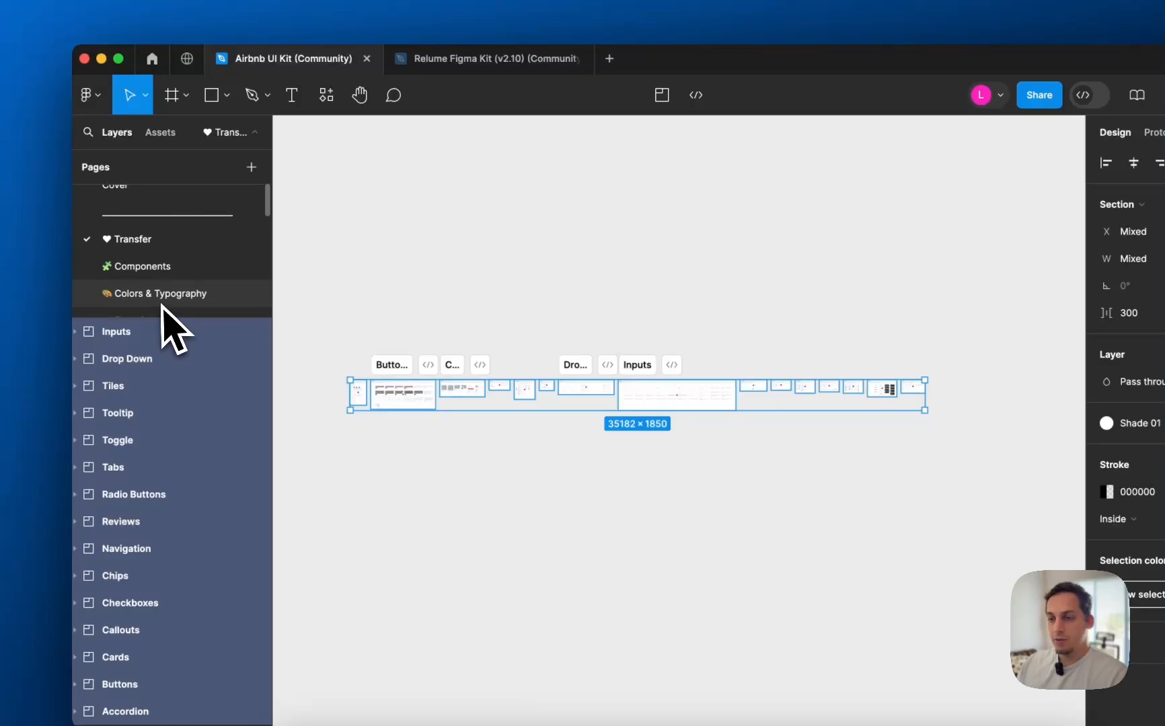
{"action": "left_click", "coordinate": [162, 270]}
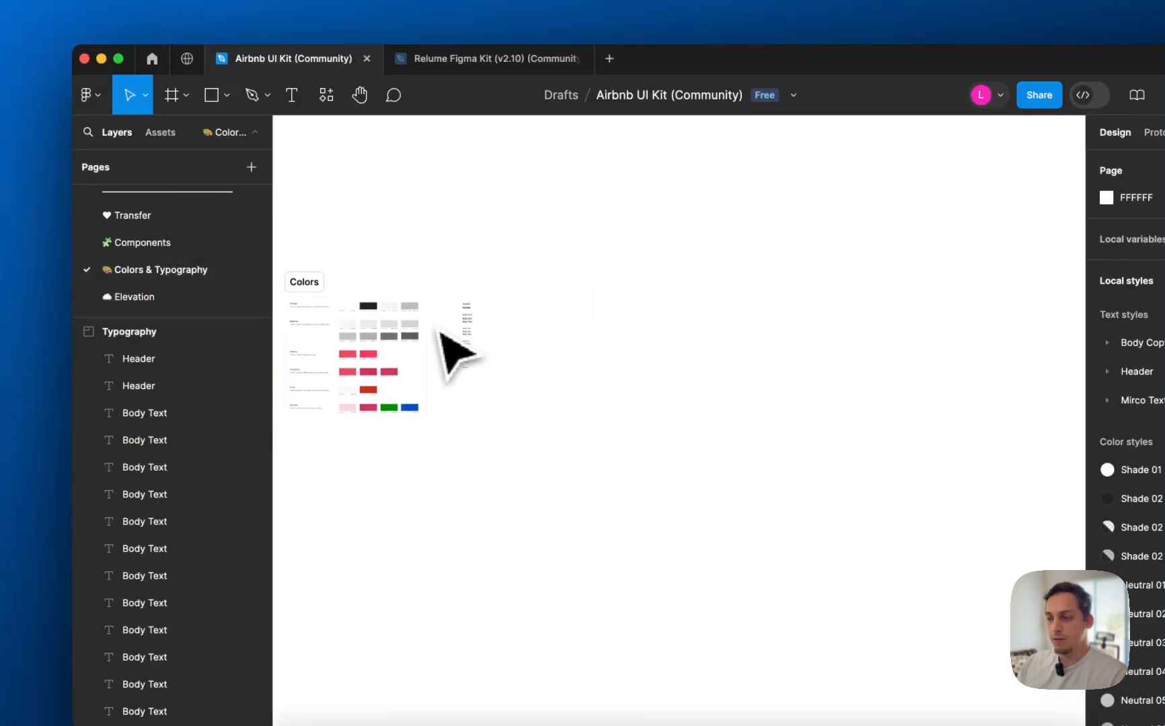
{"action": "left_click_drag", "start_coordinate": [434, 257], "coordinate": [799, 486]}
{"action": "key", "text": "super+c"}
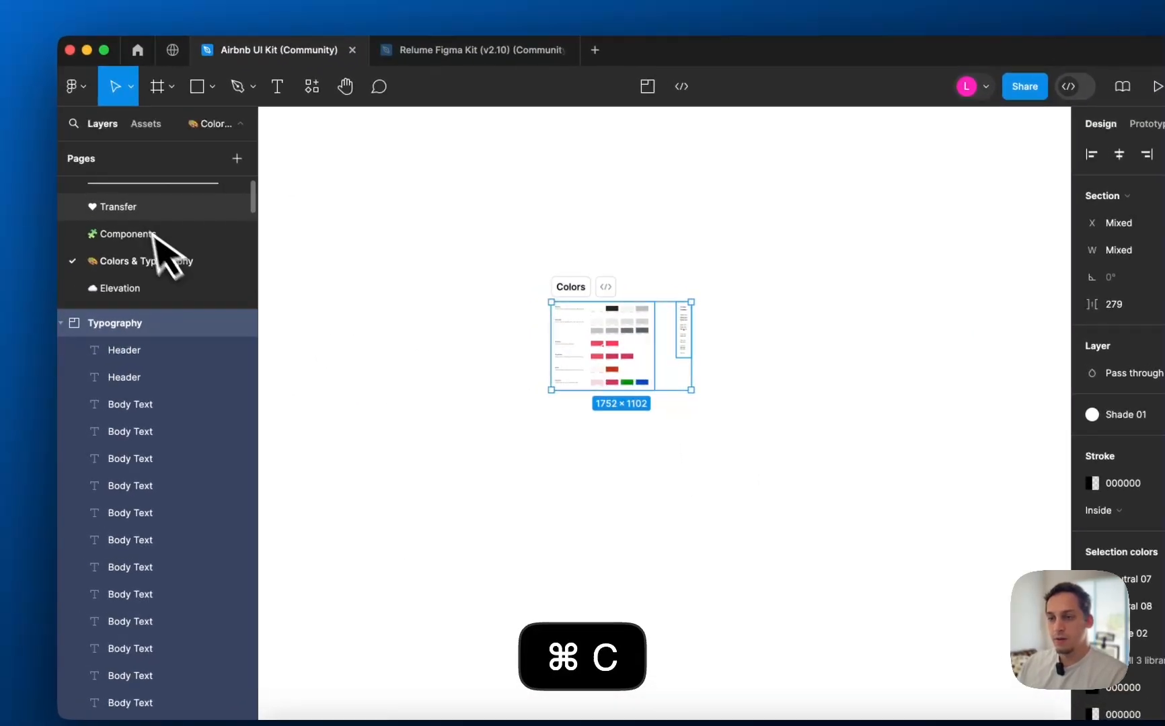
{"action": "left_click", "coordinate": [118, 206]}
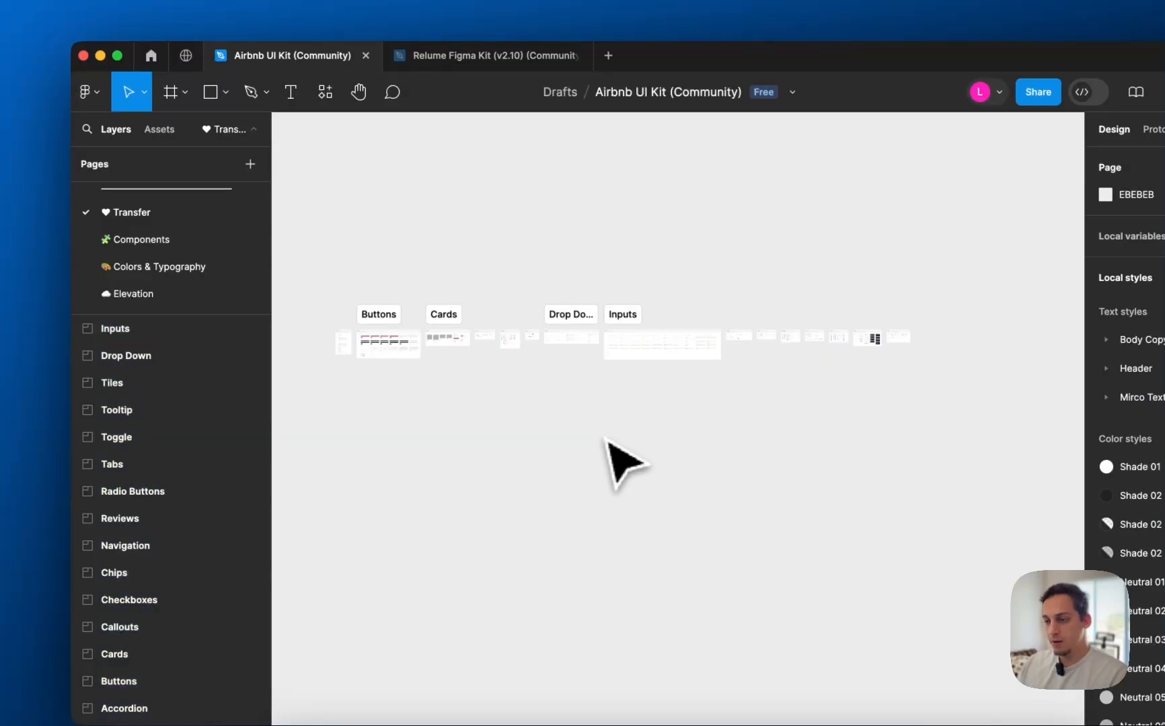
{"action": "key", "text": "super+v"}
{"action": "left_click_drag", "start_coordinate": [670, 431], "coordinate": [344, 392]}
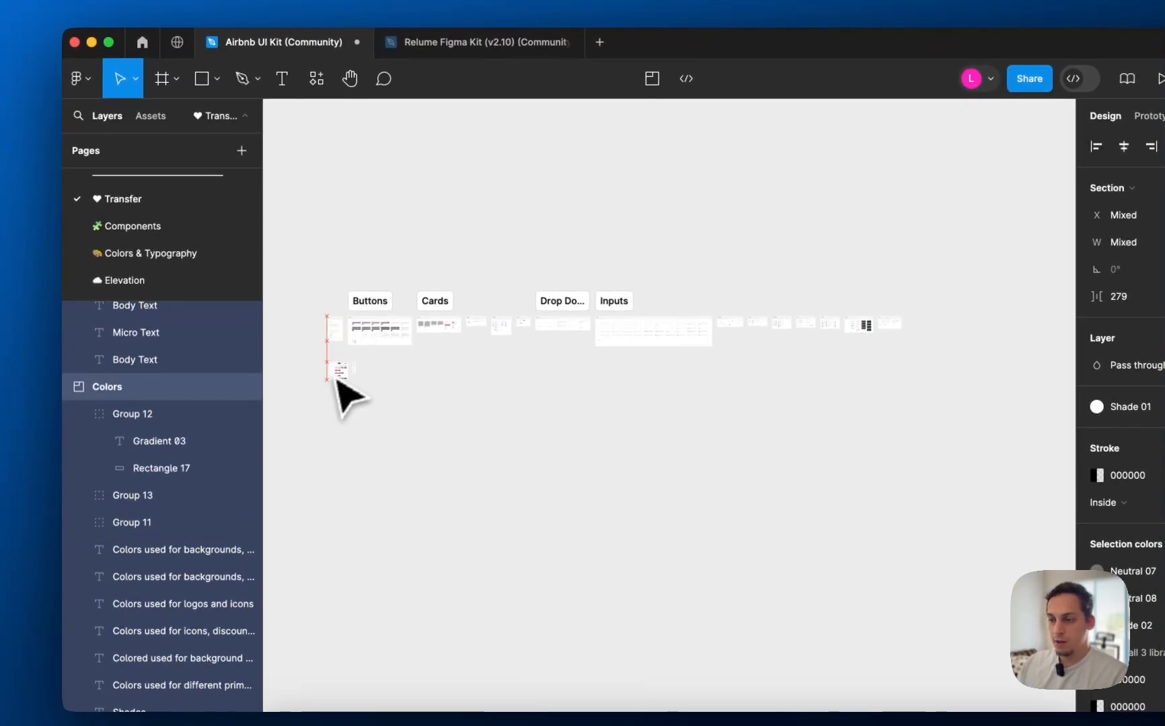
- Check the Components page, return to the Transfer page and select its Accordion section
{"action": "left_click", "coordinate": [158, 280]}
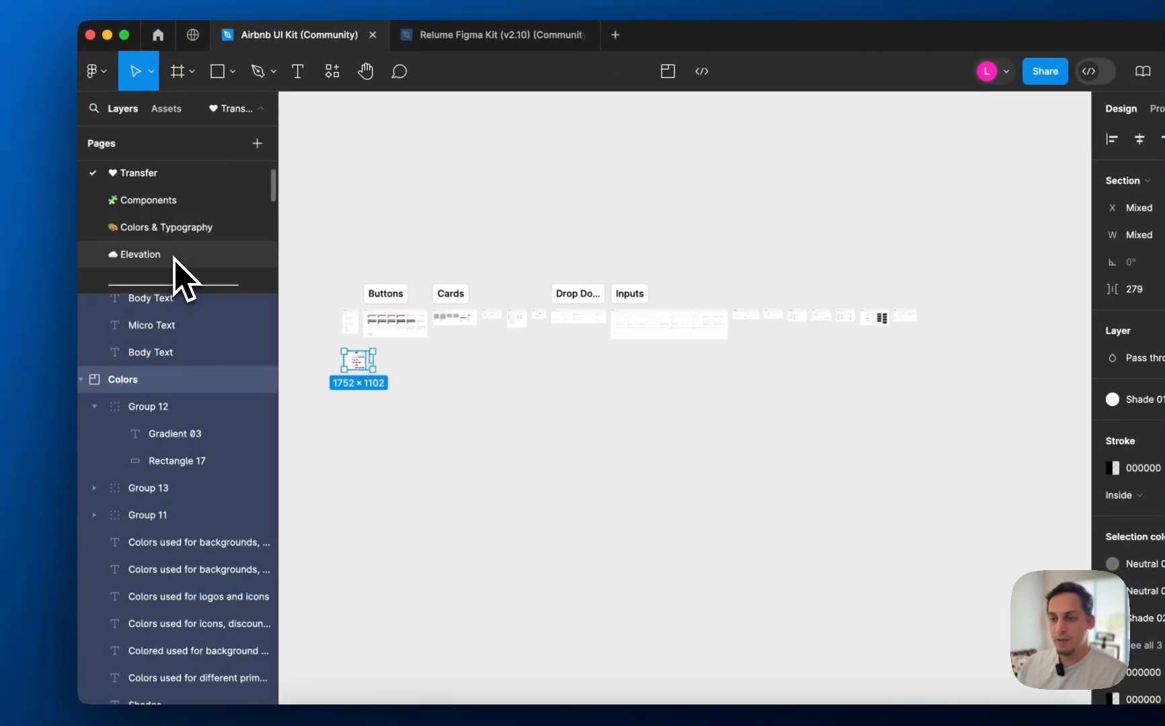
{"action": "left_click", "coordinate": [199, 175]}
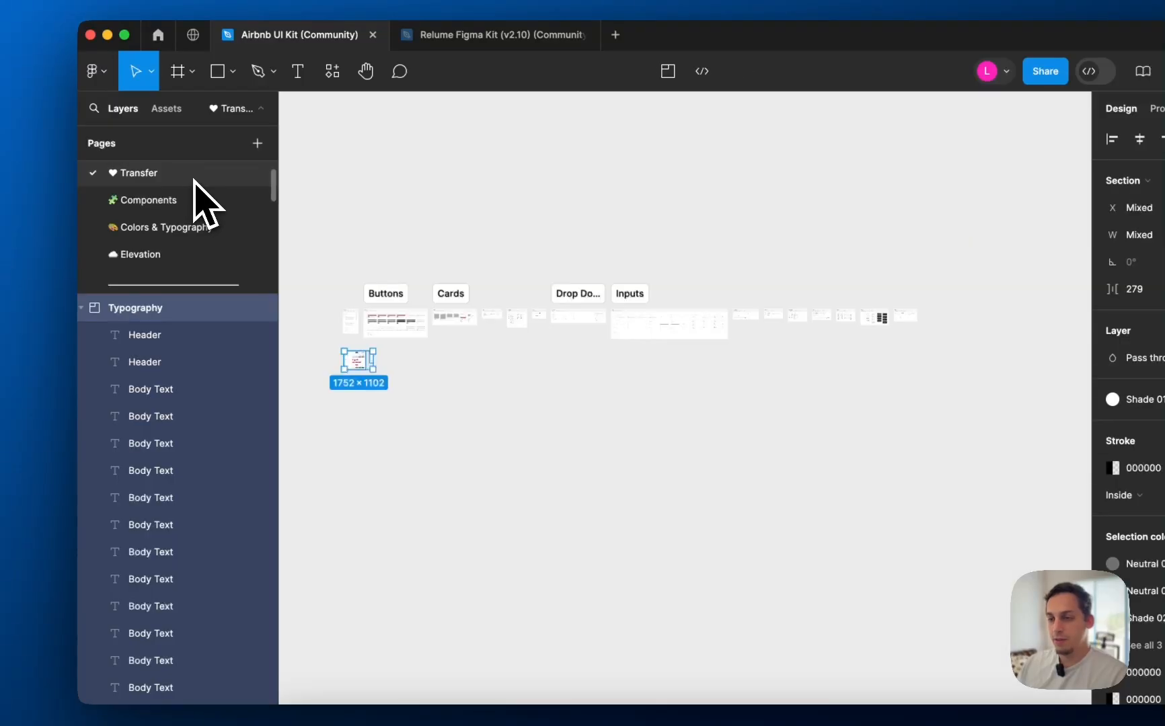
{"action": "left_click", "coordinate": [182, 201]}
{"action": "left_click", "coordinate": [165, 172]}
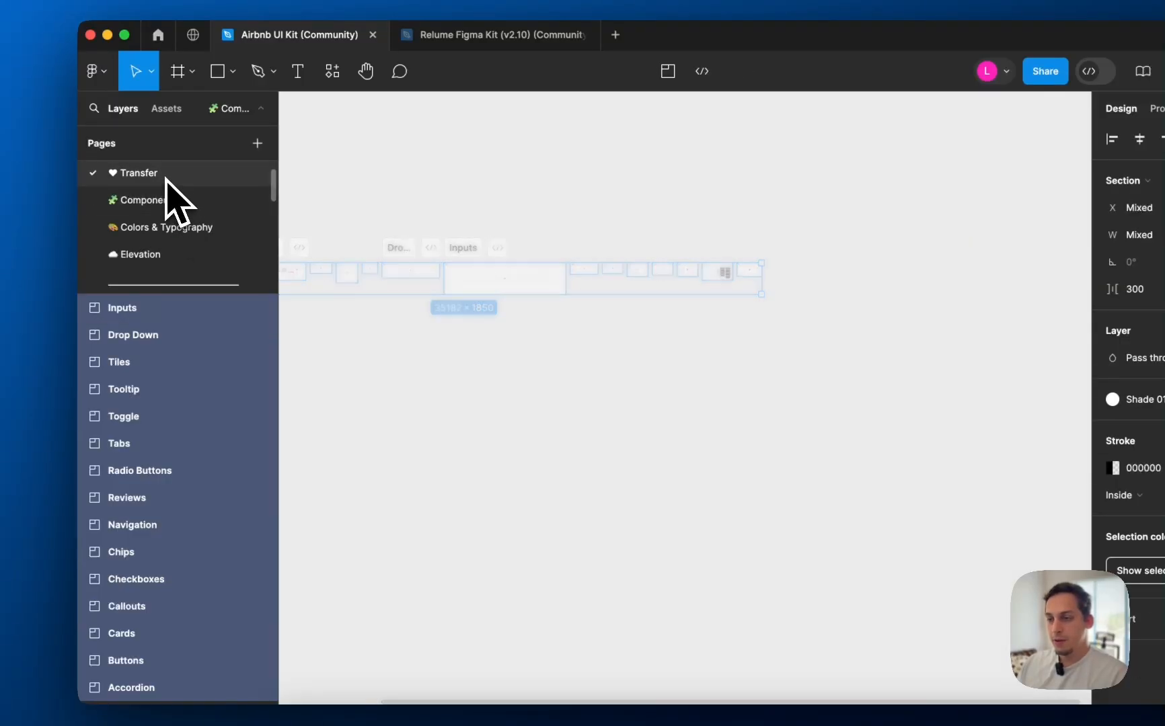
{"action": "scroll", "coordinate": [338, 323], "scroll_direction": "up", "scroll_amount": 3}
{"action": "left_click", "coordinate": [350, 347]}
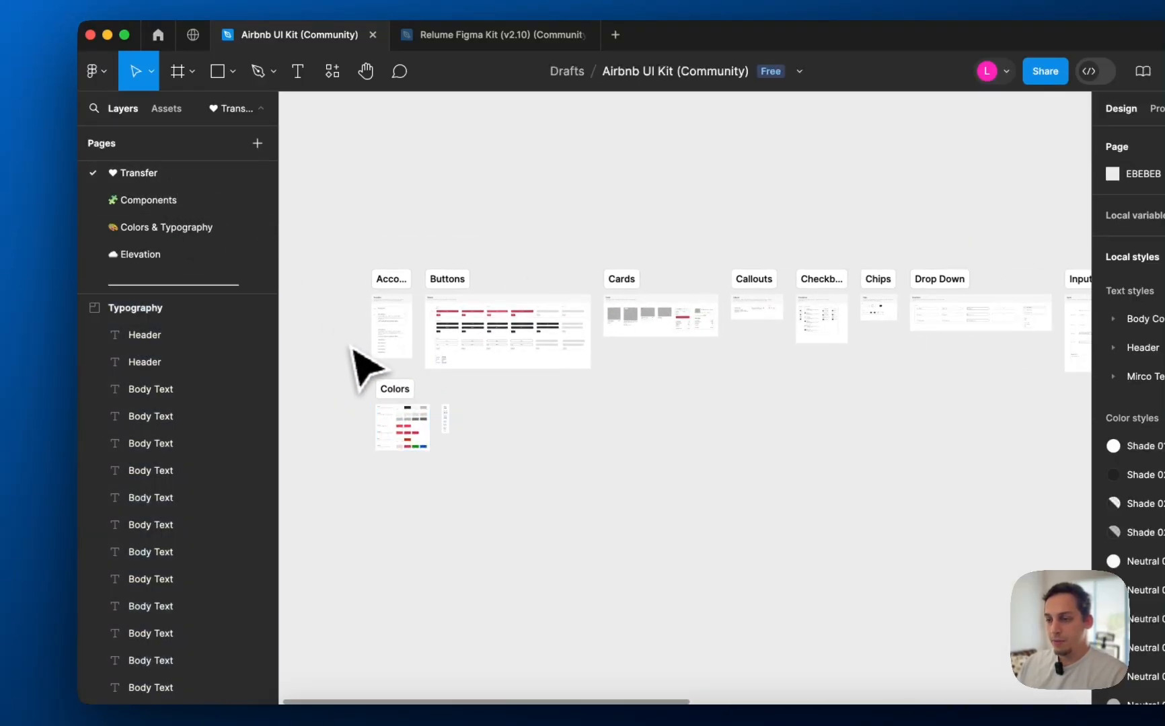
{"action": "left_click", "coordinate": [389, 288]}
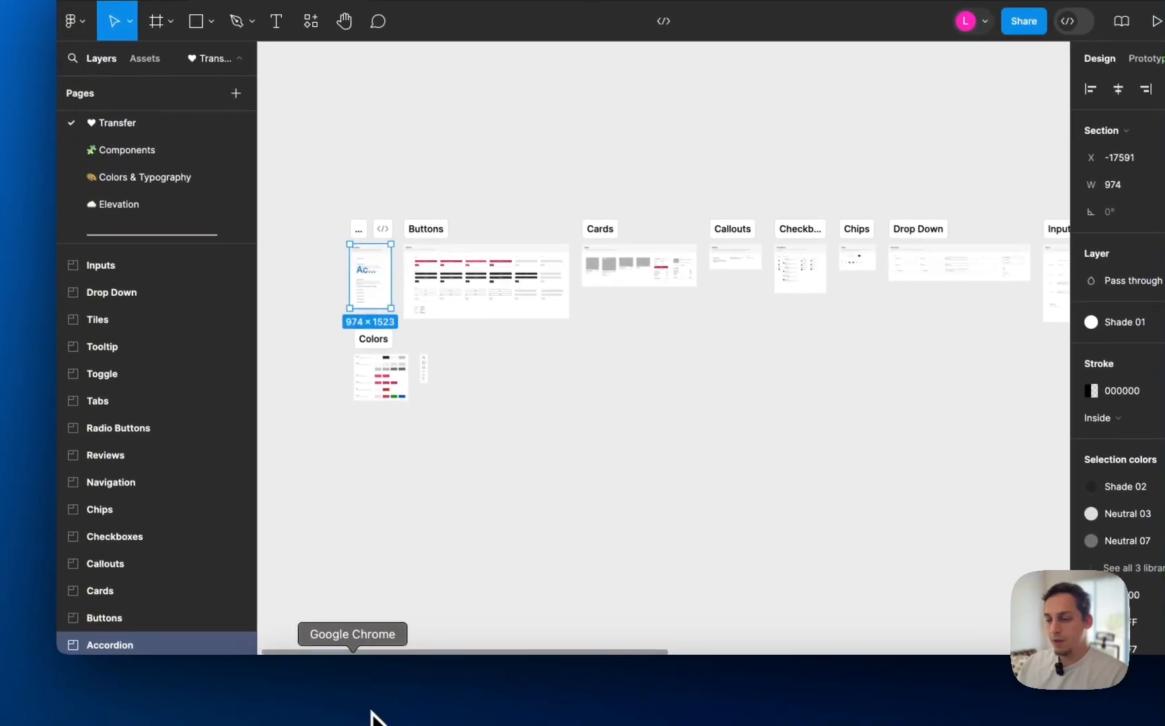
- Switch to Google Chrome and open the Builder.io Figma plugin page from Lovable's Figma import instructions
{"action": "left_click", "coordinate": [357, 686]}
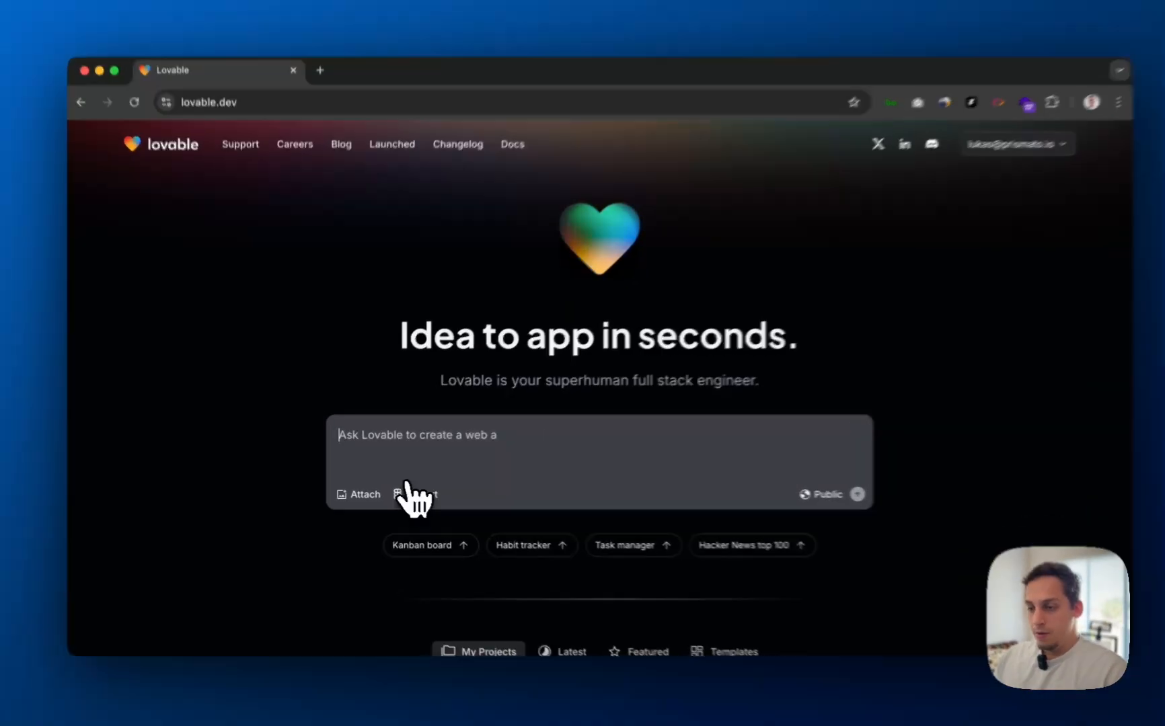
{"action": "left_click", "coordinate": [407, 486]}
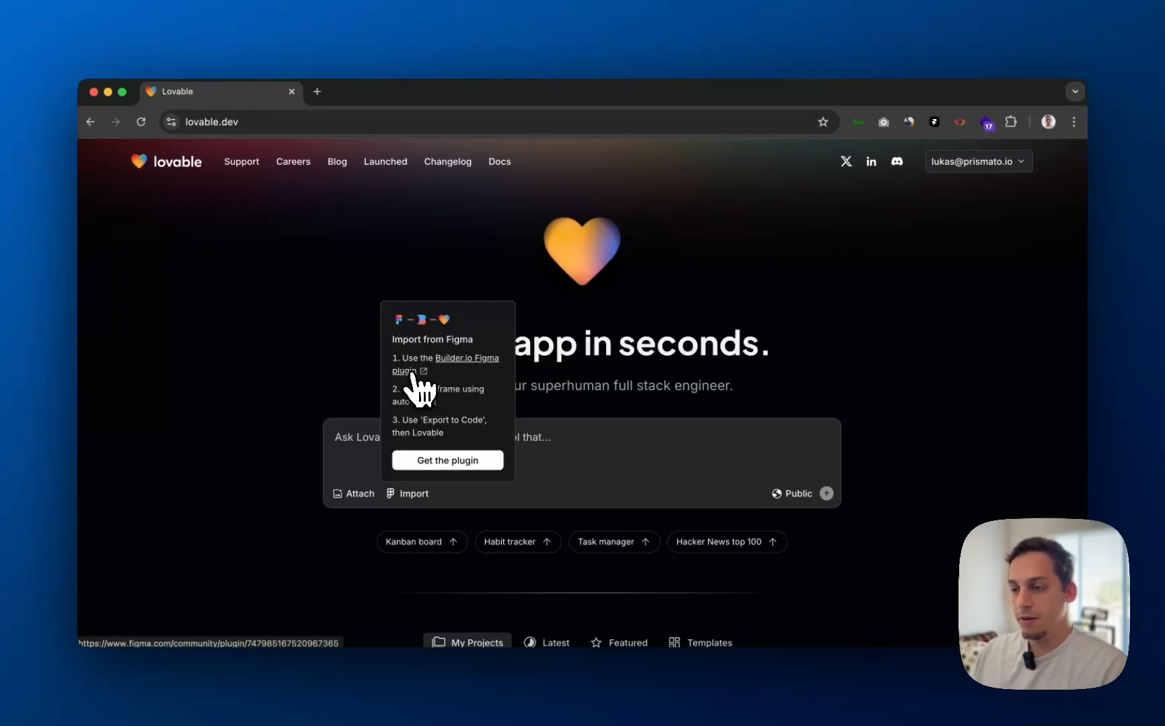
{"action": "left_click", "coordinate": [407, 370]}
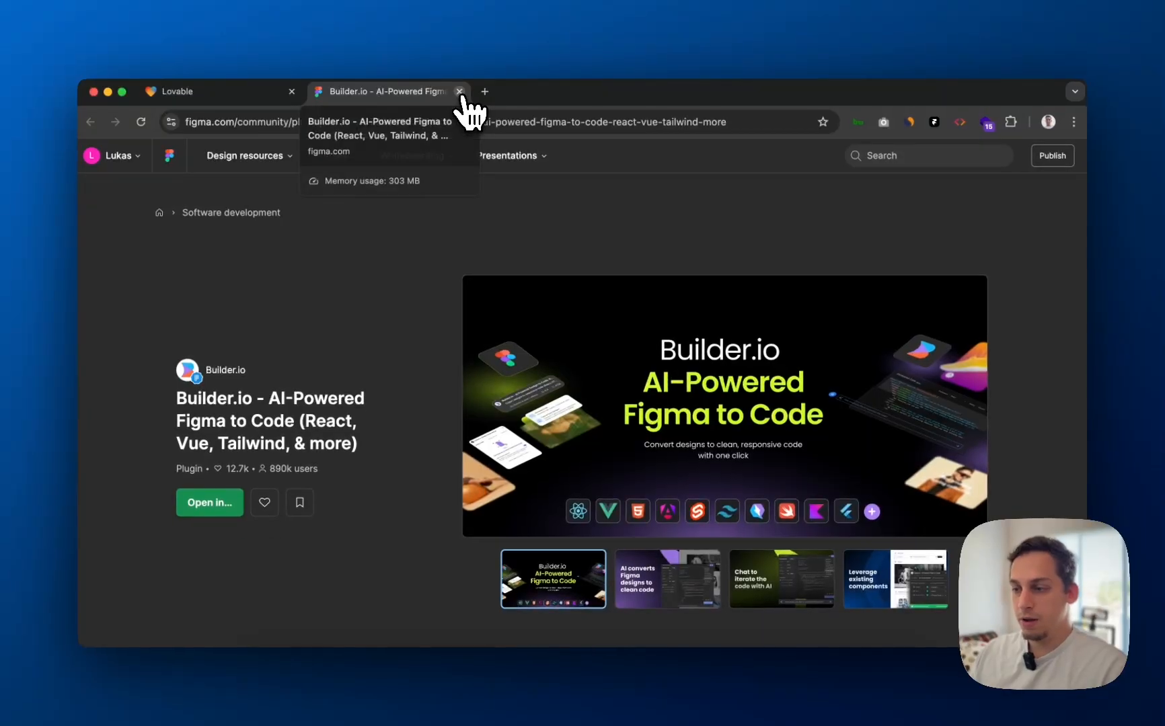
- Review the Builder.io plugin's description and browse its four preview images, ending on the AI-Powered Figma to Code cover
{"action": "scroll", "coordinate": [359, 286], "scroll_direction": "down", "scroll_amount": 3}
{"action": "scroll", "coordinate": [404, 299], "scroll_direction": "down", "scroll_amount": 4}
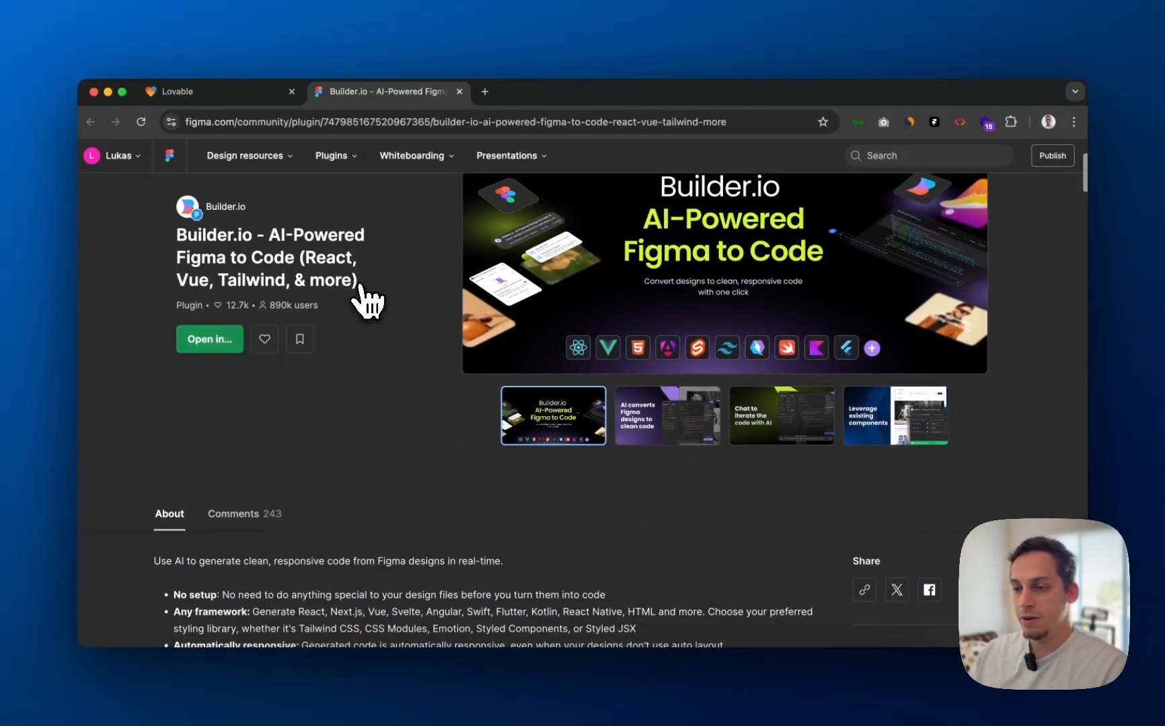
{"action": "scroll", "coordinate": [366, 299], "scroll_direction": "up", "scroll_amount": 4}
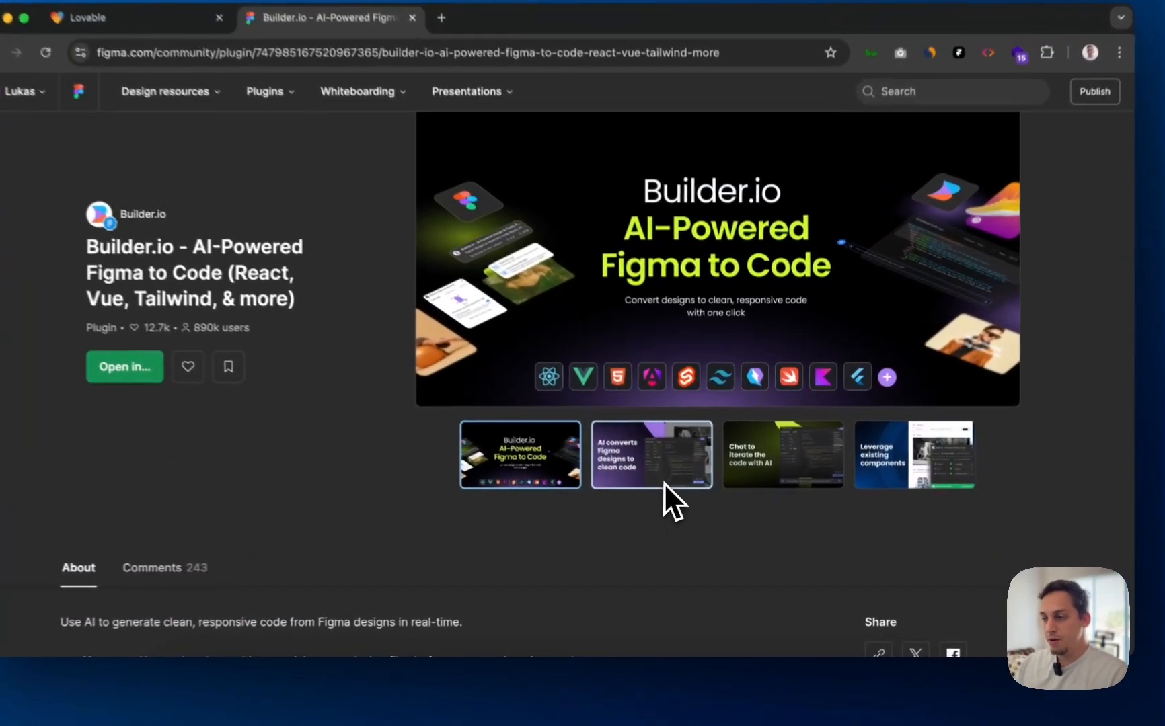
{"action": "left_click", "coordinate": [675, 489]}
{"action": "left_click", "coordinate": [593, 479]}
{"action": "left_click", "coordinate": [777, 472]}
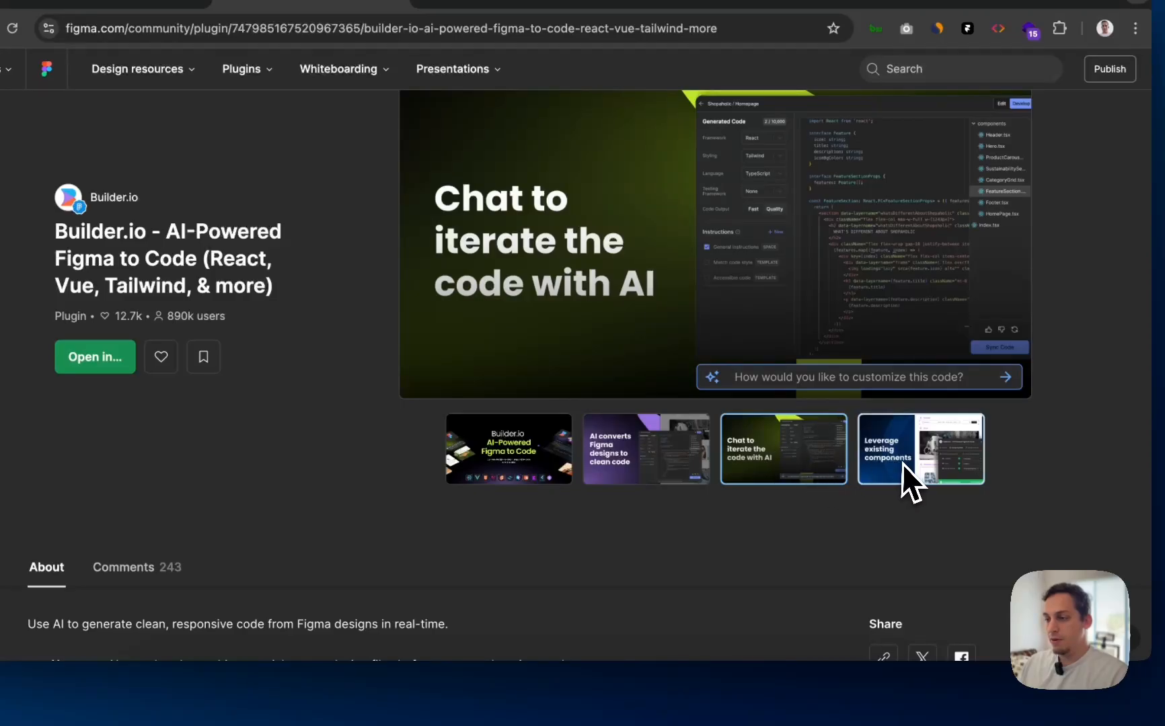
{"action": "left_click", "coordinate": [902, 463]}
{"action": "left_click", "coordinate": [792, 465]}
{"action": "left_click", "coordinate": [673, 471]}
{"action": "left_click", "coordinate": [556, 471]}
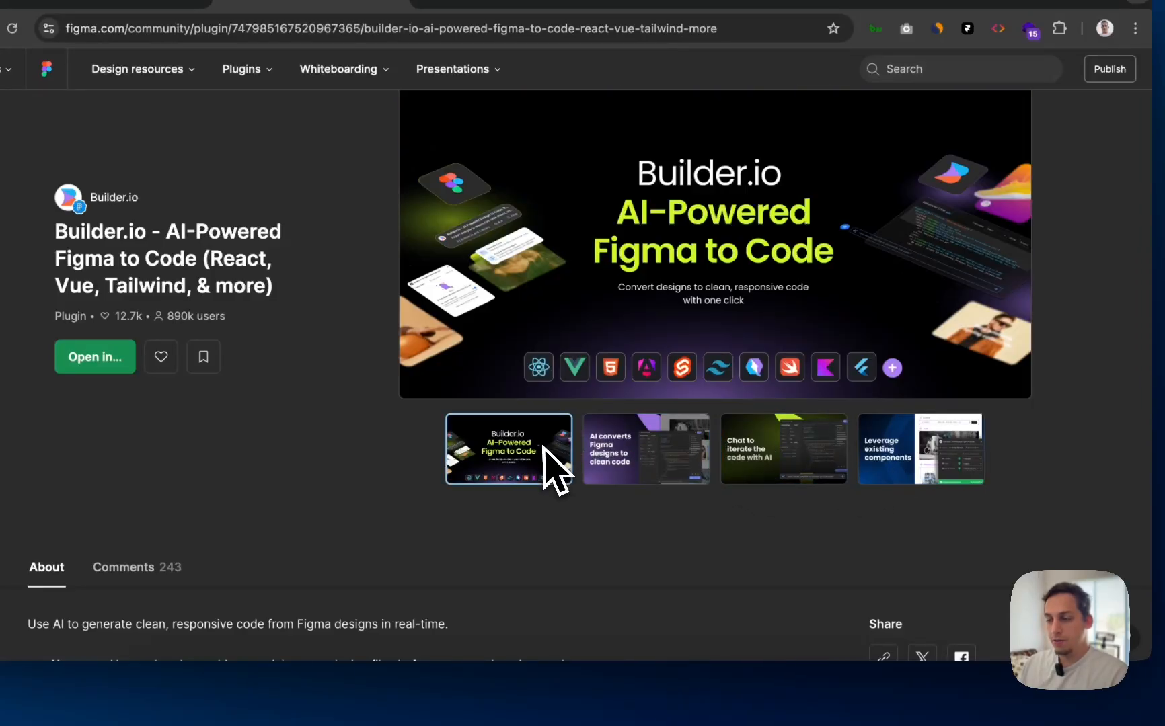
- Review the rest of the Builder.io plugin page, close it, and reread Lovable's import instruction about selecting a frame using auto layout
{"action": "scroll", "coordinate": [413, 431], "scroll_direction": "down", "scroll_amount": 10}
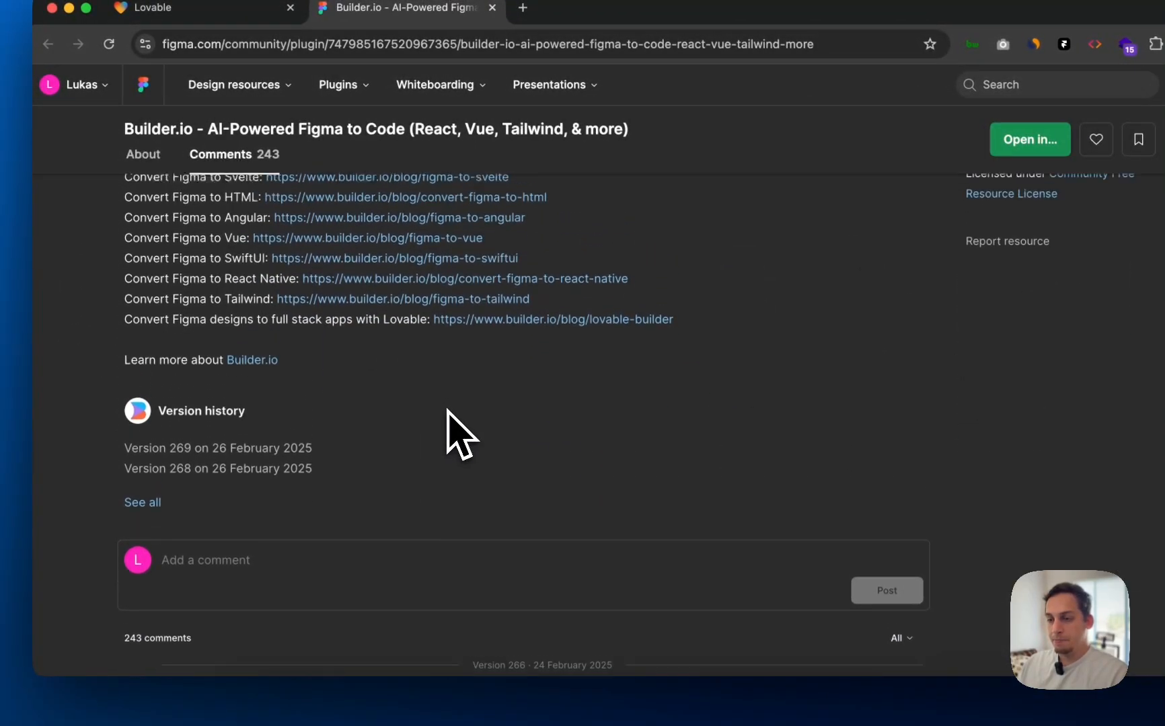
{"action": "scroll", "coordinate": [445, 424], "scroll_direction": "up", "scroll_amount": 2}
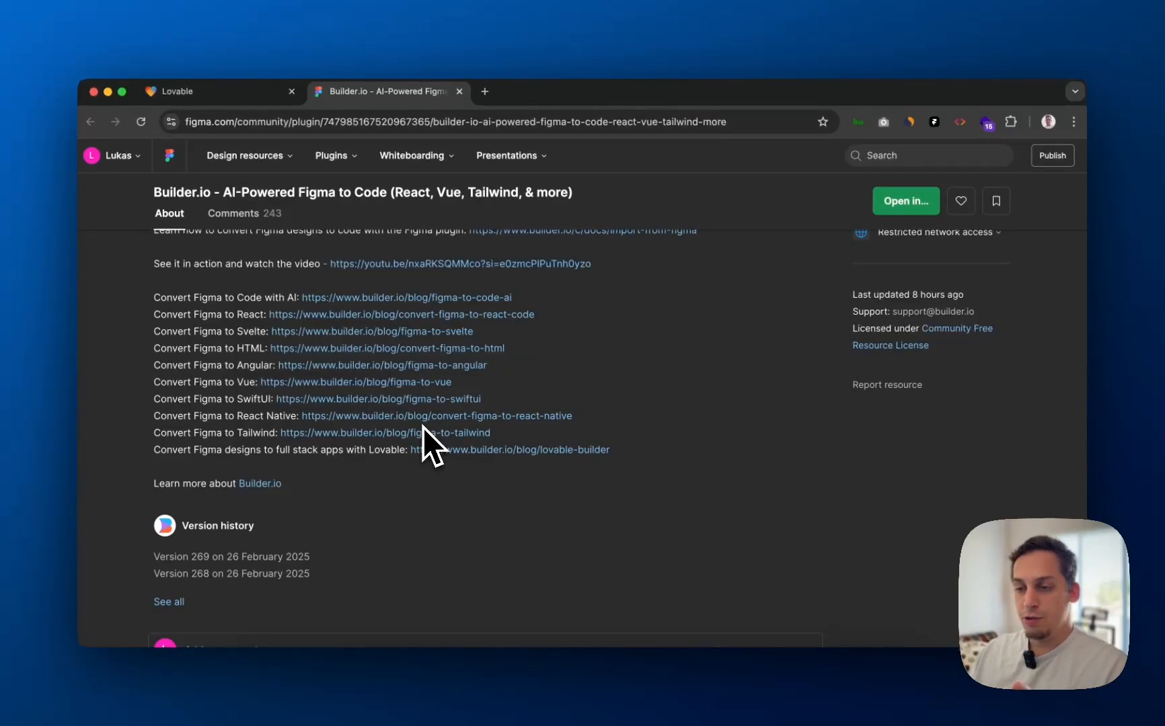
{"action": "scroll", "coordinate": [422, 427], "scroll_direction": "up", "scroll_amount": 10}
{"action": "left_click", "coordinate": [459, 91]}
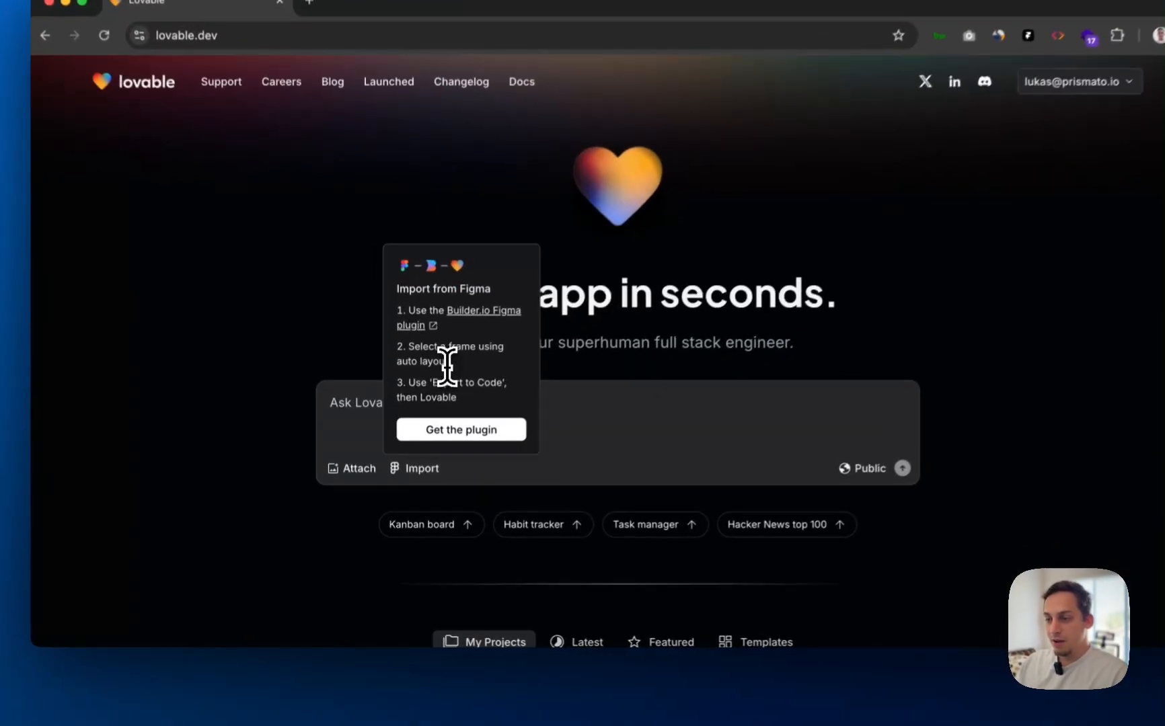
{"action": "left_click_drag", "start_coordinate": [438, 405], "coordinate": [410, 393]}
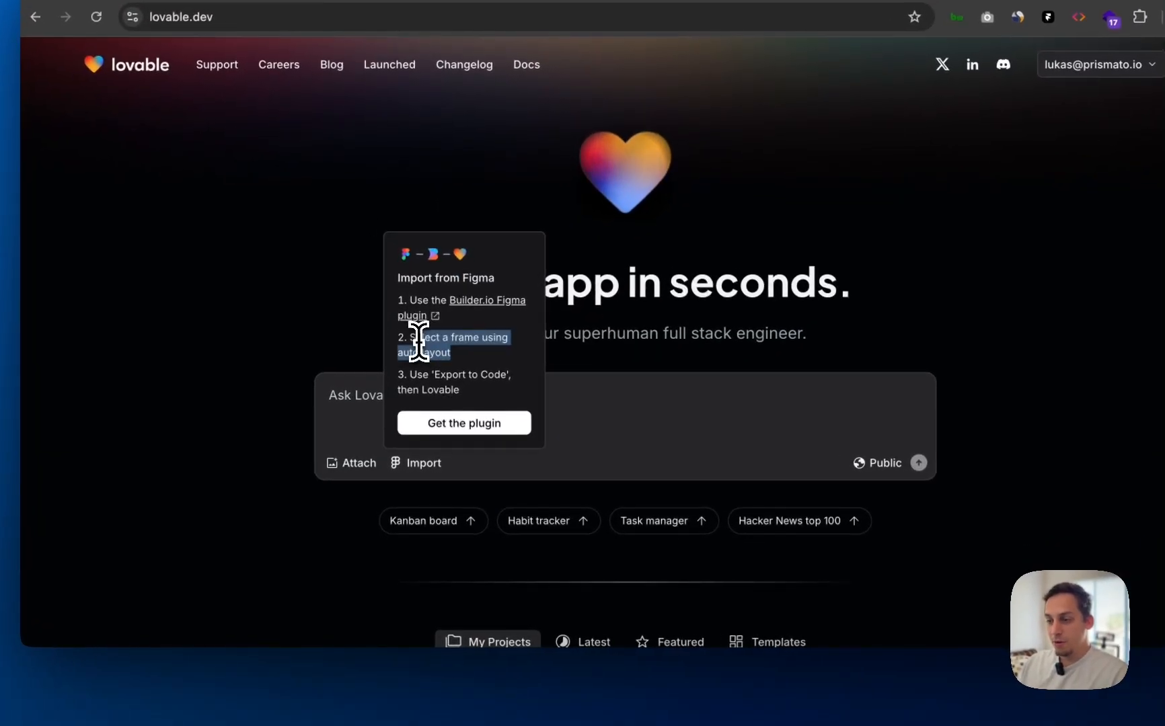
{"action": "left_click_drag", "start_coordinate": [418, 341], "coordinate": [410, 343]}
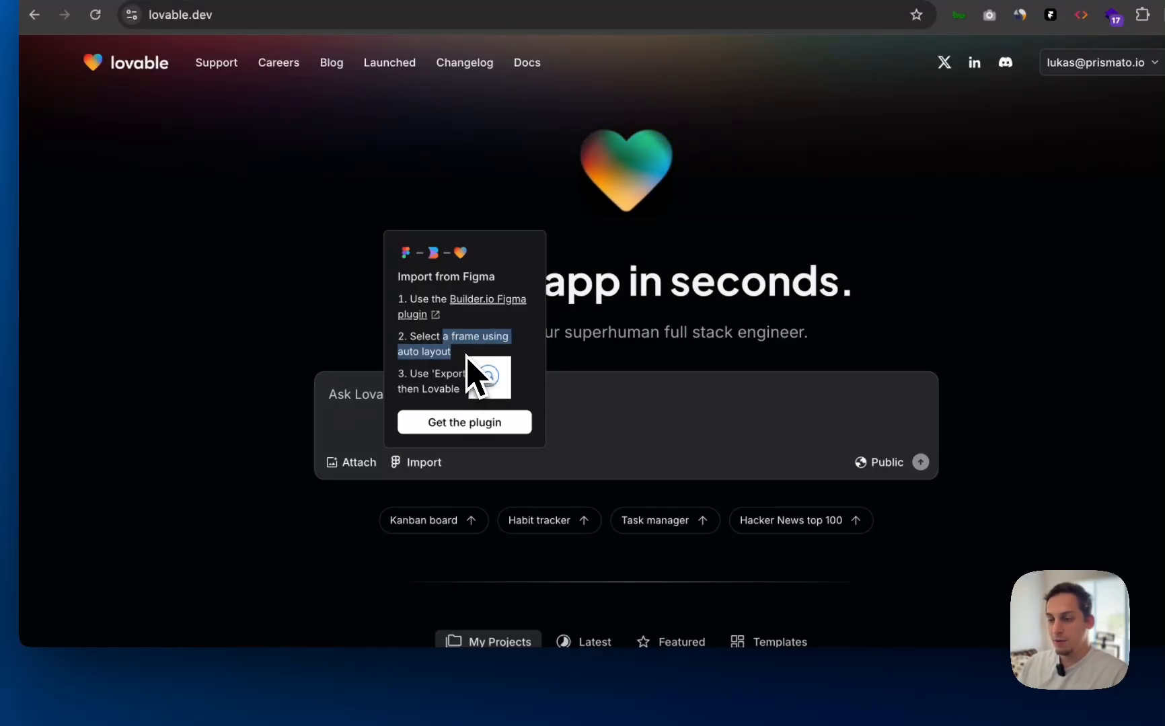
- Switch to Figma, look over the row of component sections on the Transfer page, and clear the selection
{"action": "left_click", "coordinate": [595, 684]}
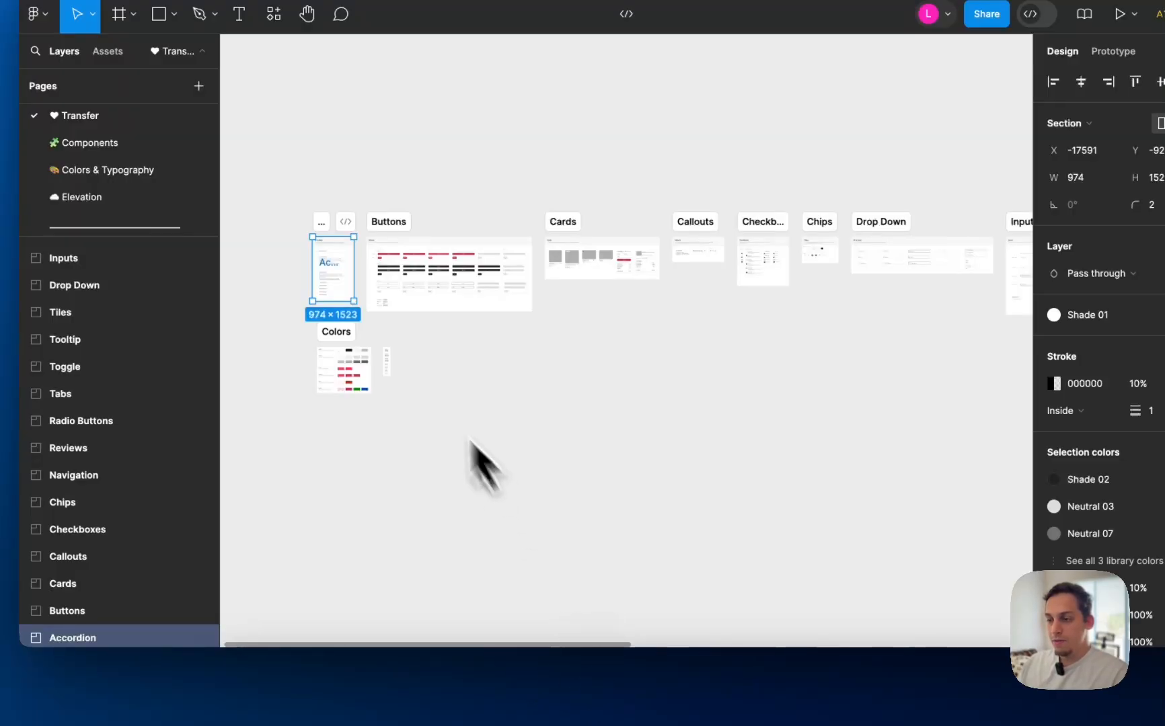
{"action": "scroll", "coordinate": [528, 278], "scroll_direction": "right", "scroll_amount": 5}
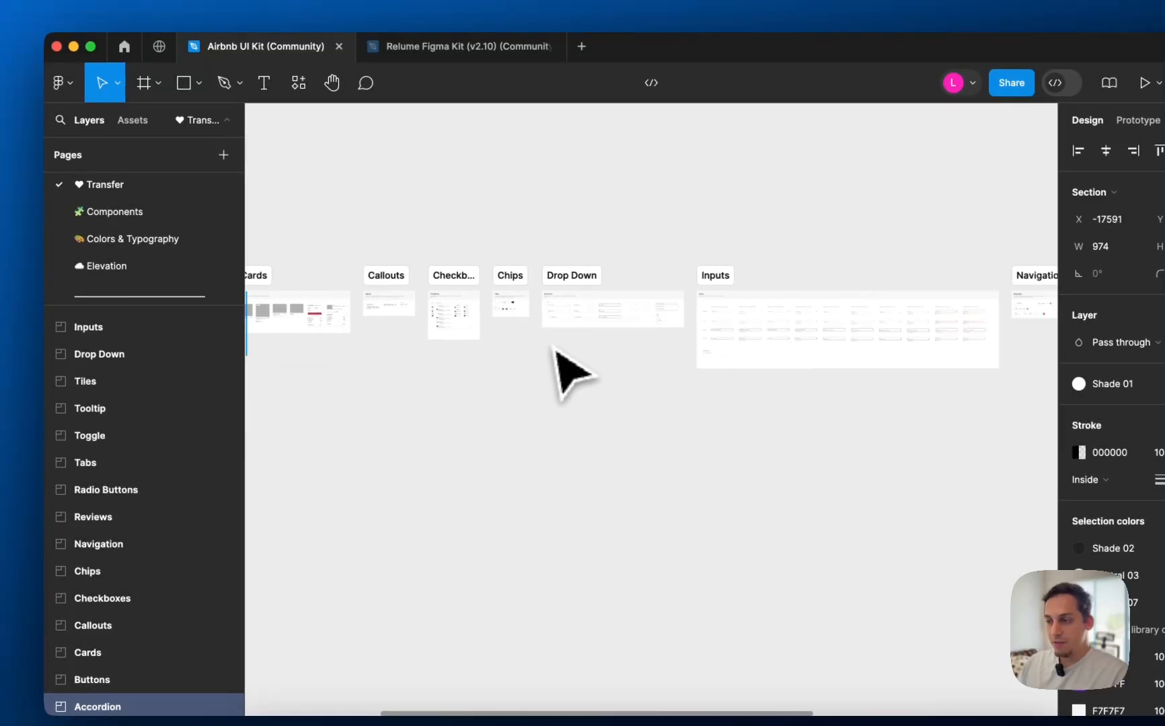
{"action": "scroll", "coordinate": [555, 353], "scroll_direction": "right", "scroll_amount": 8}
{"action": "scroll", "coordinate": [559, 363], "scroll_direction": "left", "scroll_amount": 10}
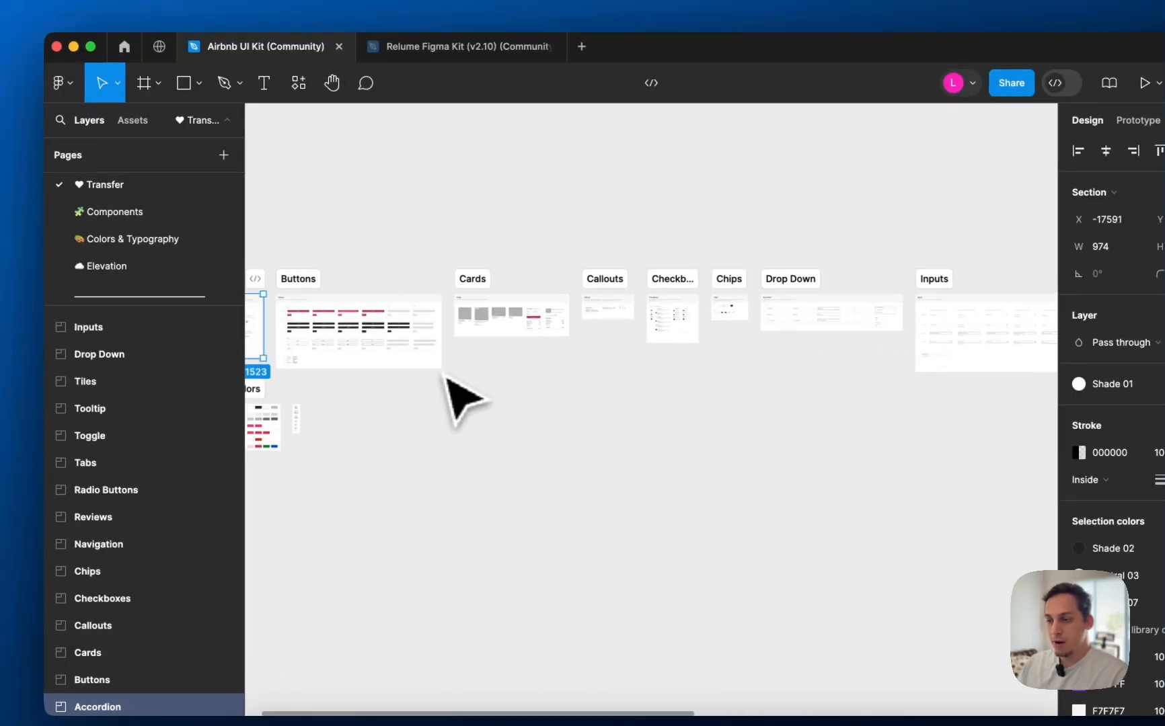
{"action": "scroll", "coordinate": [464, 400], "scroll_direction": "left", "scroll_amount": 2}
{"action": "left_click", "coordinate": [430, 417]}
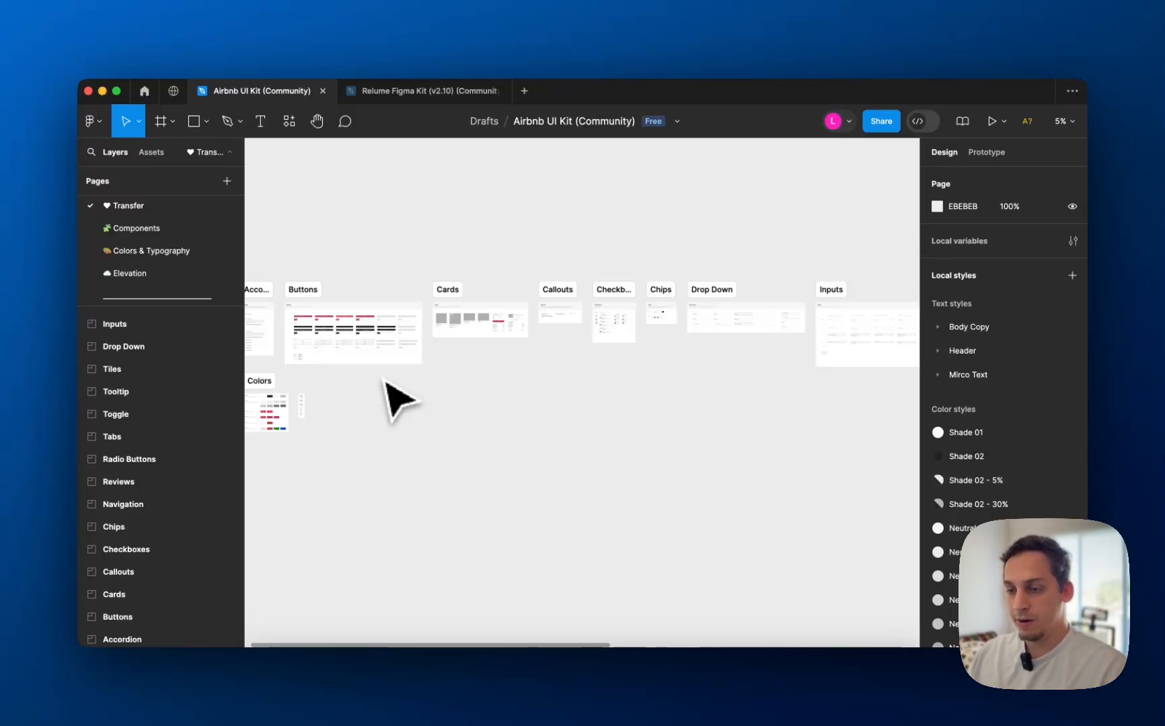
- Try moving the Accordion section up out of the component row and undo each move
{"action": "scroll", "coordinate": [374, 361], "scroll_direction": "left", "scroll_amount": 5}
{"action": "left_click_drag", "start_coordinate": [513, 311], "coordinate": [517, 251]}
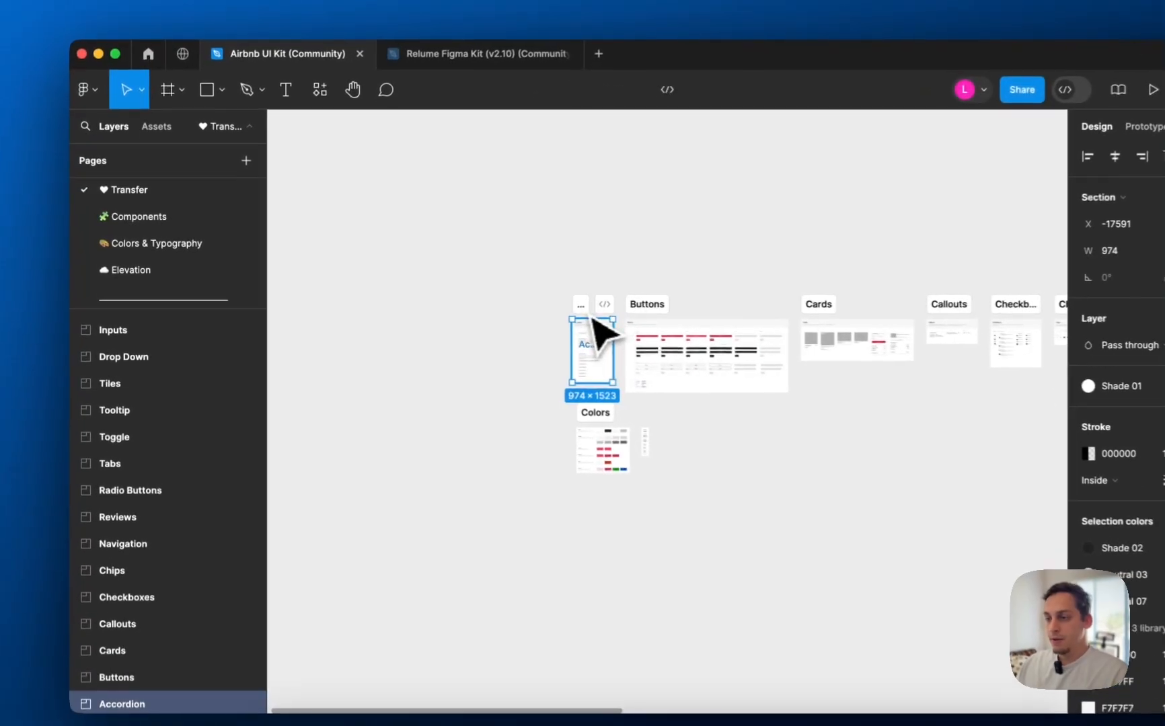
{"action": "left_click_drag", "start_coordinate": [598, 243], "coordinate": [601, 213]}
{"action": "scroll", "coordinate": [632, 248], "scroll_direction": "up", "scroll_amount": 3}
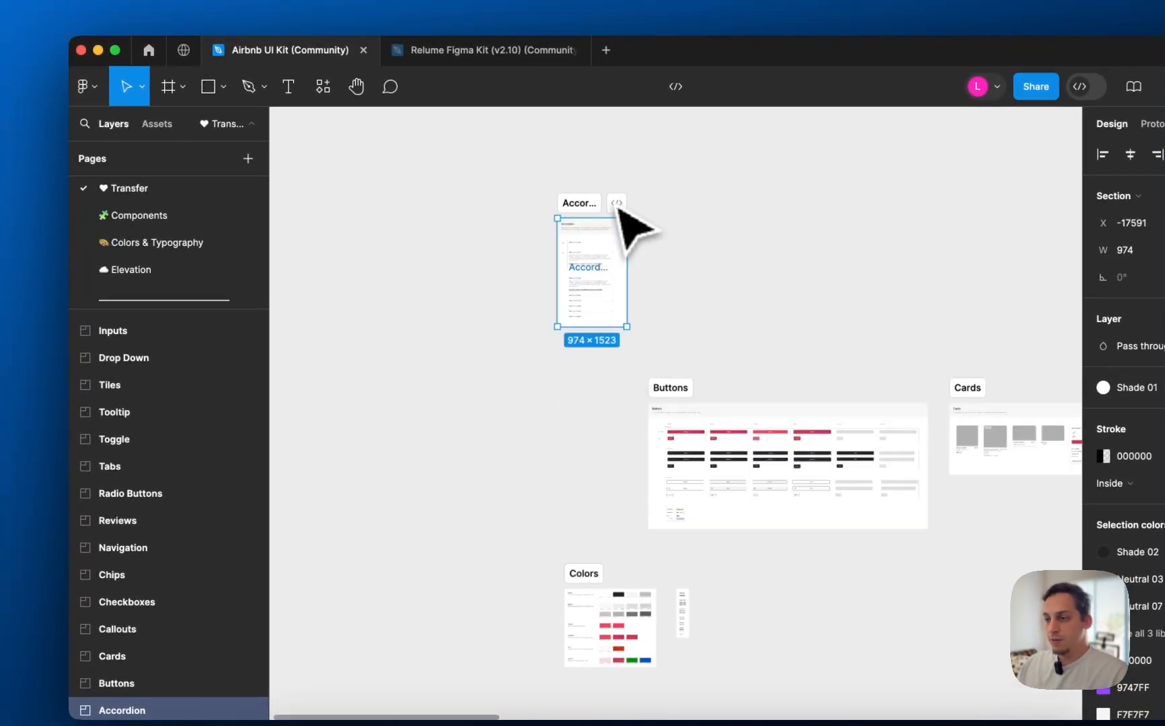
{"action": "key", "text": "super+z"}
{"action": "left_click_drag", "start_coordinate": [579, 379], "coordinate": [585, 286]}
{"action": "key", "text": "super+z"}
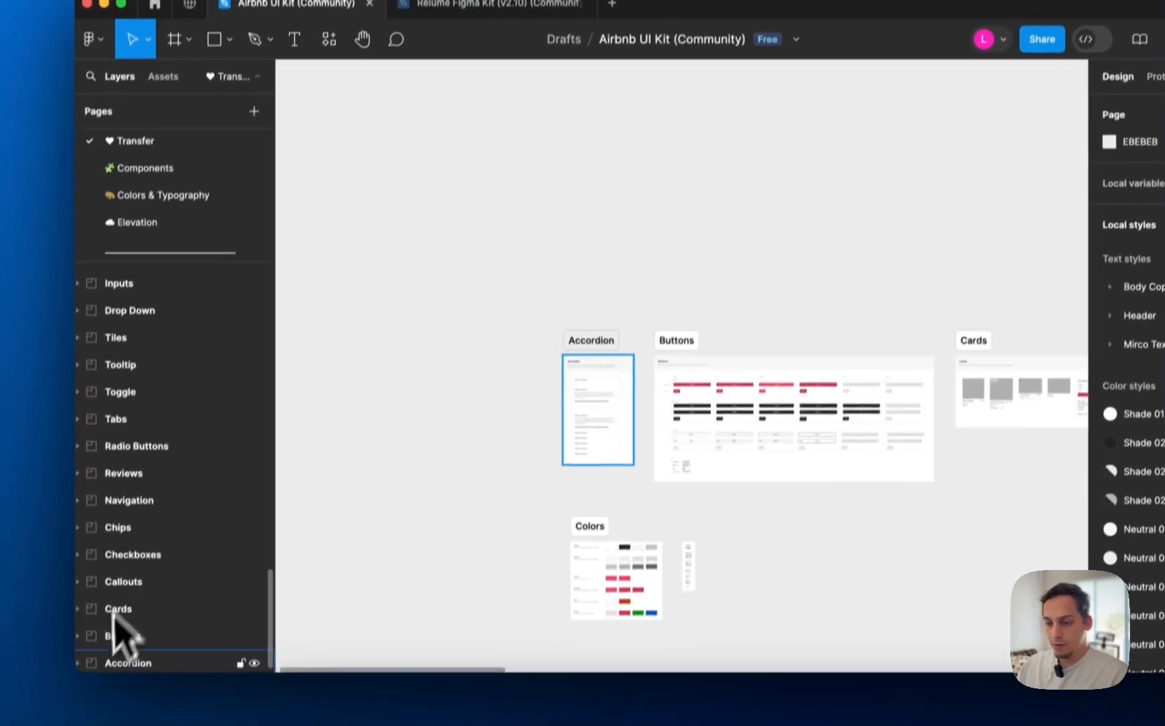
- Select the Accordion and Buttons sections together, and replace that selection with the Colors section
{"action": "left_click", "coordinate": [108, 711]}
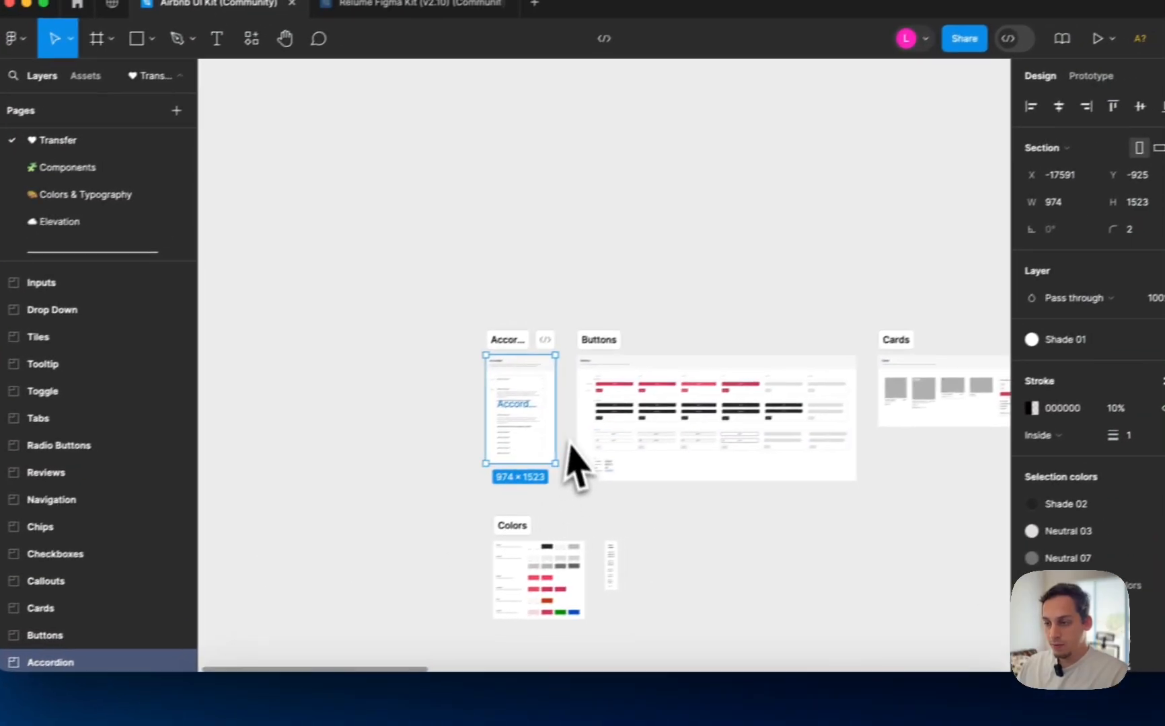
{"action": "left_click", "coordinate": [577, 349], "text": "shift"}
{"action": "scroll", "coordinate": [581, 351], "scroll_direction": "right", "scroll_amount": 1}
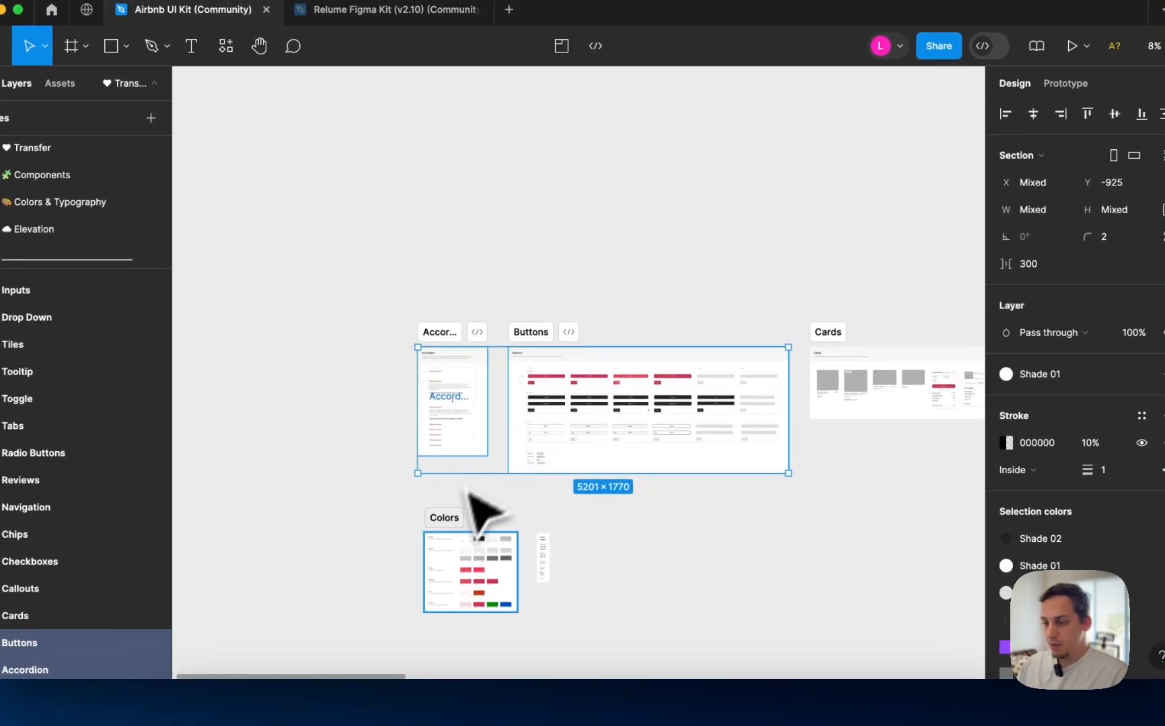
{"action": "left_click", "coordinate": [454, 518]}
{"action": "scroll", "coordinate": [376, 318], "scroll_direction": "down", "scroll_amount": 3}
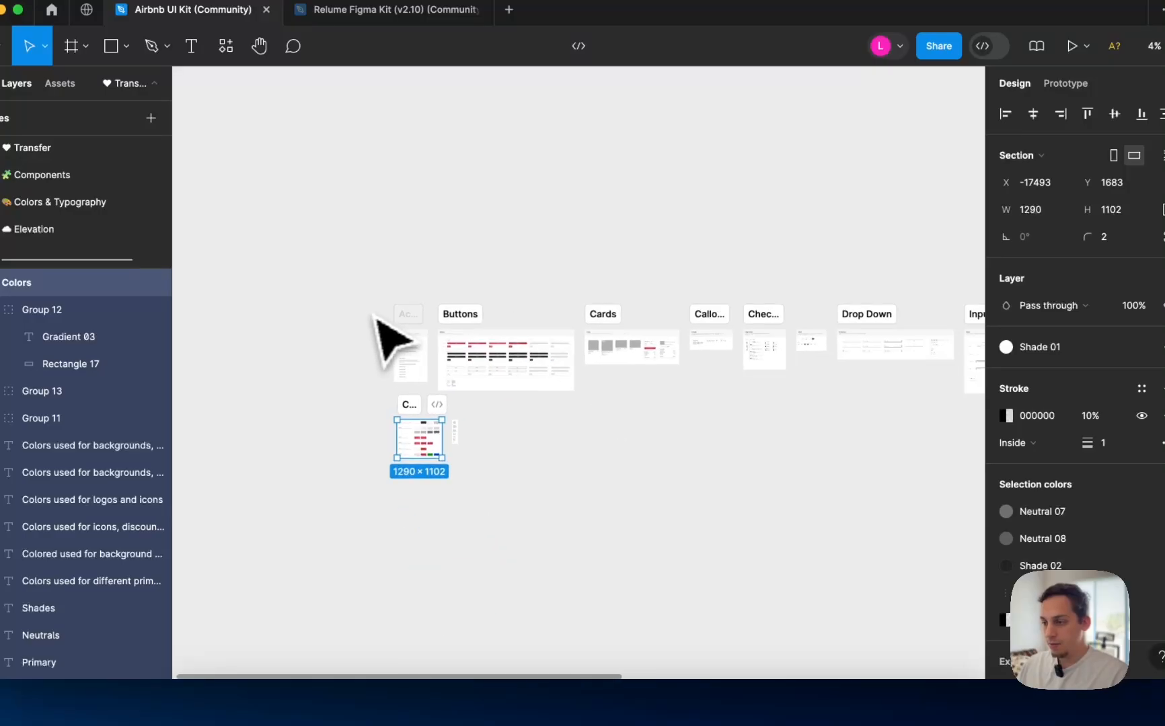
- Select the whole row of component sections on the Transfer page, leaving out Colors and Typography, and try to group them
{"action": "left_click_drag", "start_coordinate": [374, 316], "coordinate": [925, 428]}
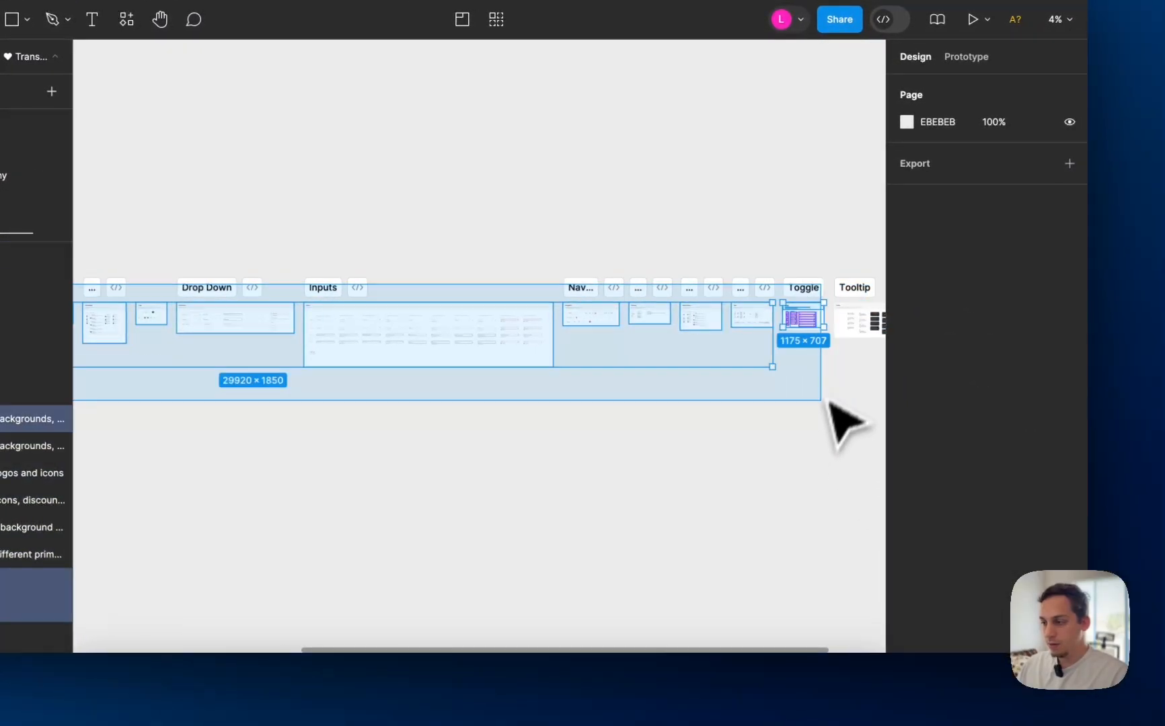
{"action": "left_click_drag", "start_coordinate": [828, 402], "coordinate": [807, 388]}
{"action": "scroll", "coordinate": [776, 389], "scroll_direction": "left", "scroll_amount": 10}
{"action": "scroll", "coordinate": [778, 390], "scroll_direction": "down", "scroll_amount": 2}
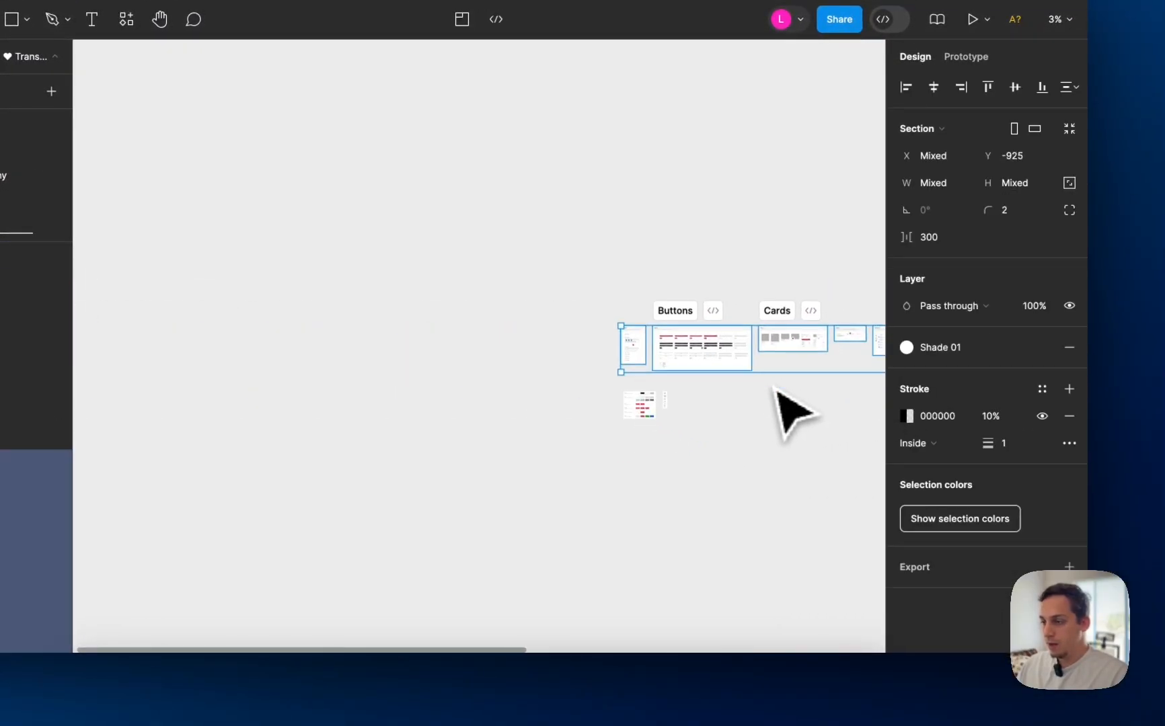
{"action": "right_click", "coordinate": [675, 347]}
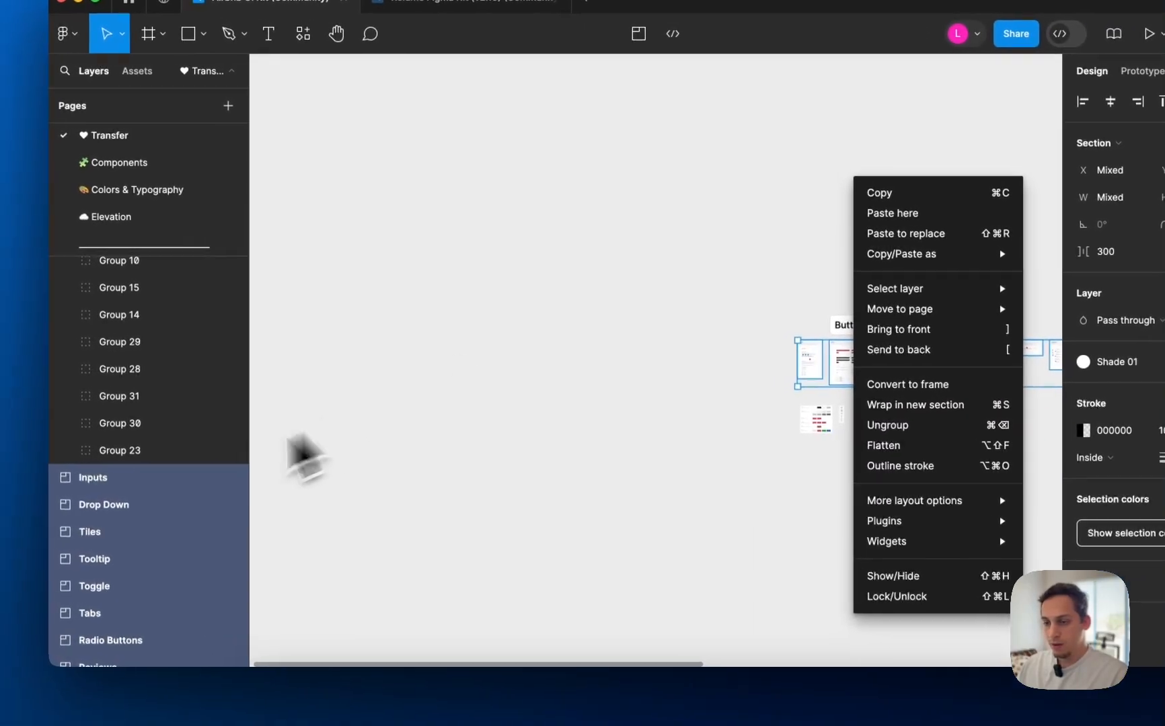
{"action": "left_click", "coordinate": [179, 480]}
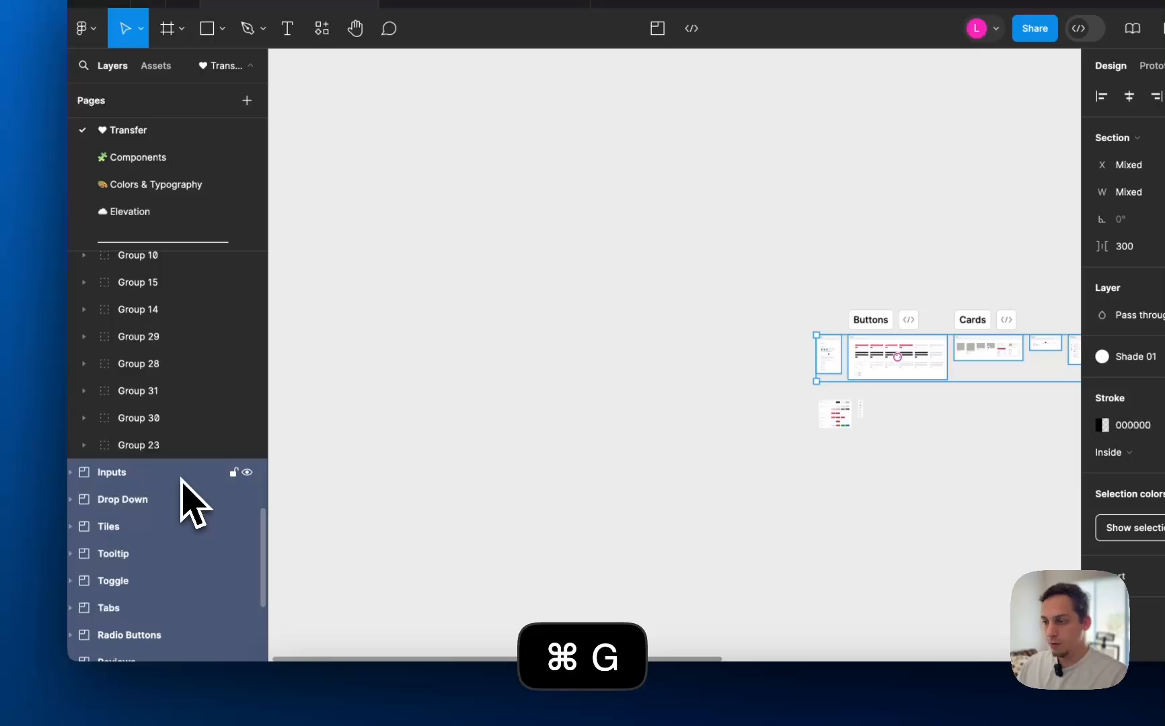
{"action": "left_click", "coordinate": [856, 370]}
- Select every section on the Transfer page, including Colors and Typography, try to group them, and clear the selection
{"action": "left_click_drag", "start_coordinate": [678, 308], "coordinate": [1164, 481]}
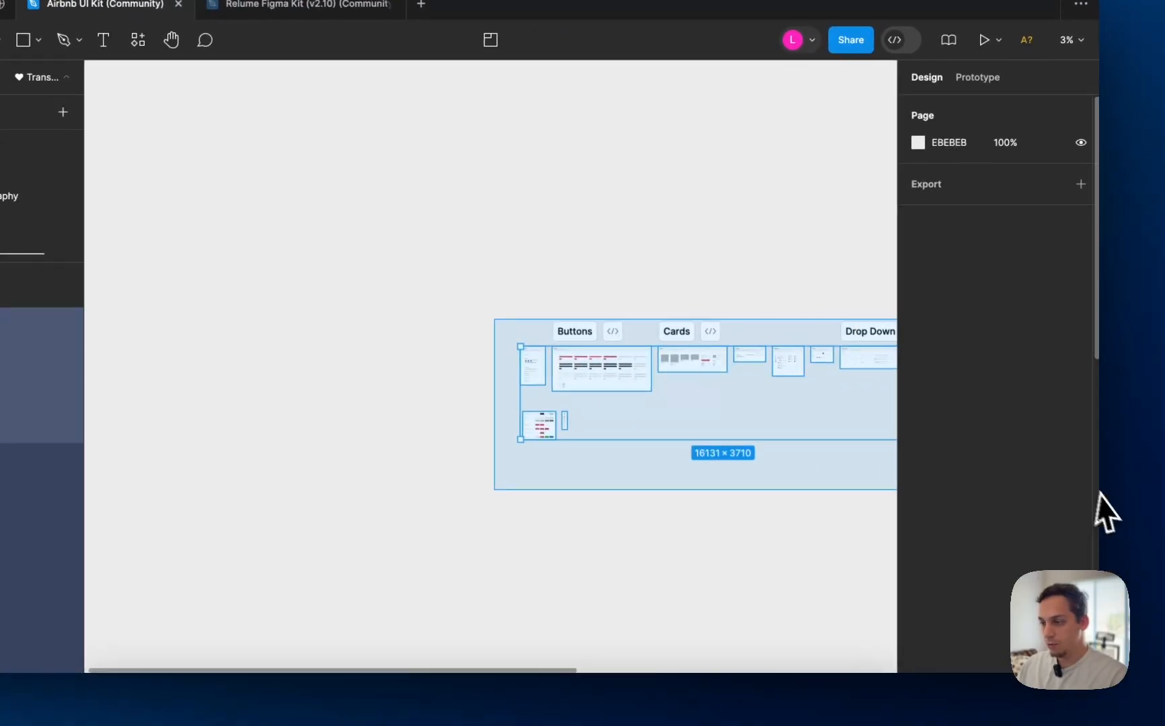
{"action": "left_click_drag", "start_coordinate": [1106, 514], "coordinate": [825, 462]}
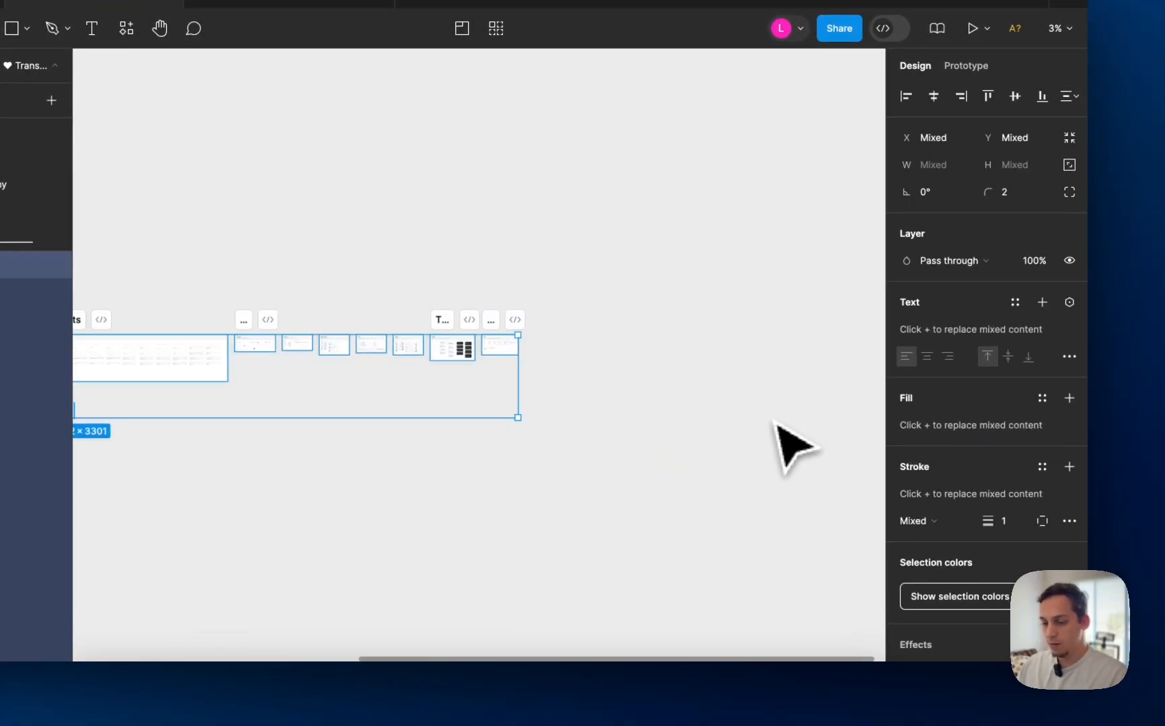
{"action": "key", "text": "super+g"}
{"action": "scroll", "coordinate": [572, 434], "scroll_direction": "left", "scroll_amount": 5}
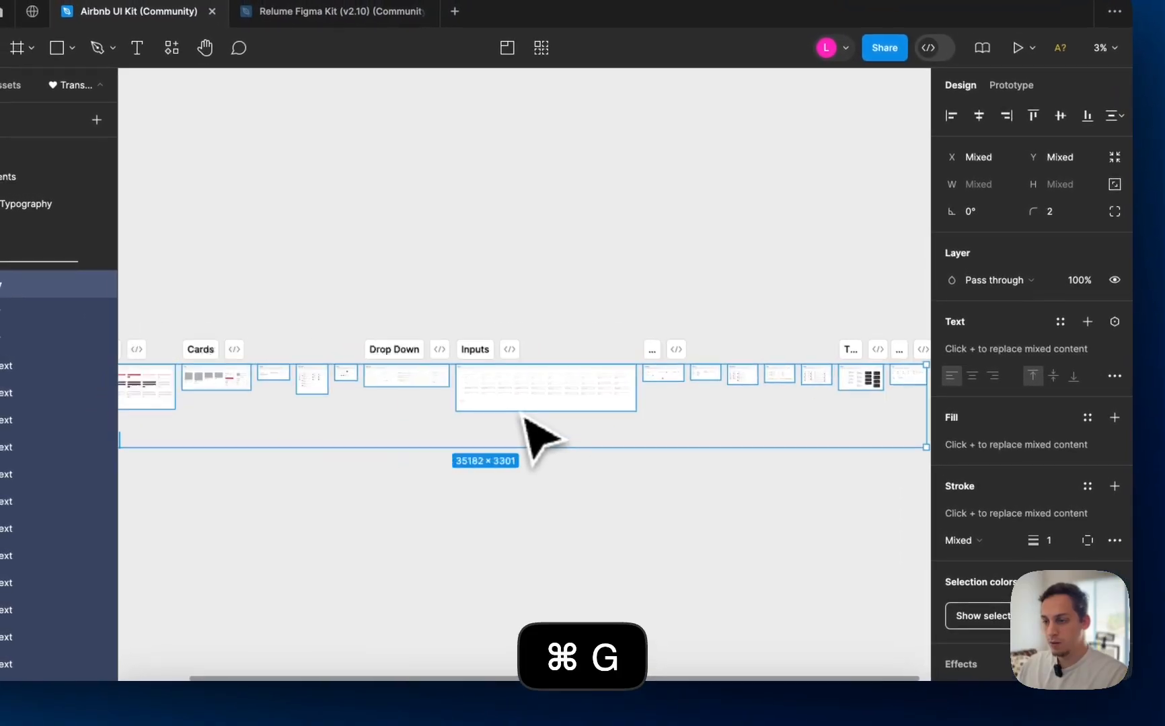
{"action": "left_click", "coordinate": [480, 424]}
- Reselect only the row of component sections and check which layout and grouping options are available for them
{"action": "scroll", "coordinate": [464, 425], "scroll_direction": "left", "scroll_amount": 3}
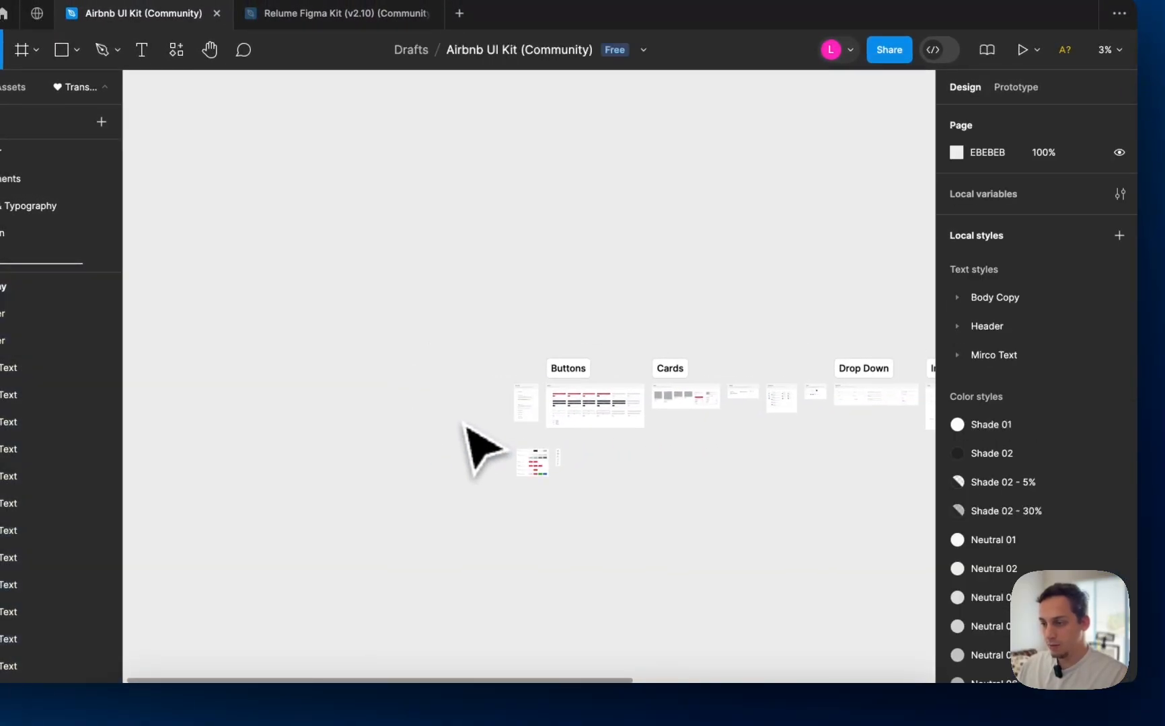
{"action": "left_click_drag", "start_coordinate": [489, 374], "coordinate": [1142, 448]}
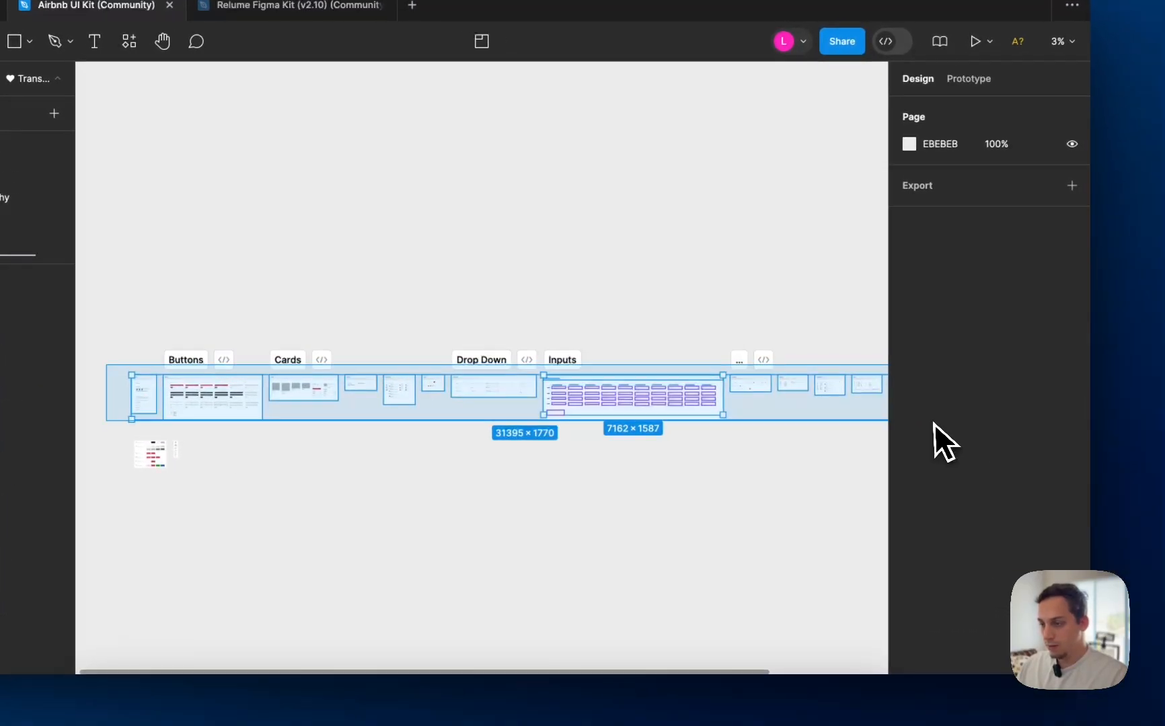
{"action": "left_click_drag", "start_coordinate": [935, 424], "coordinate": [741, 444]}
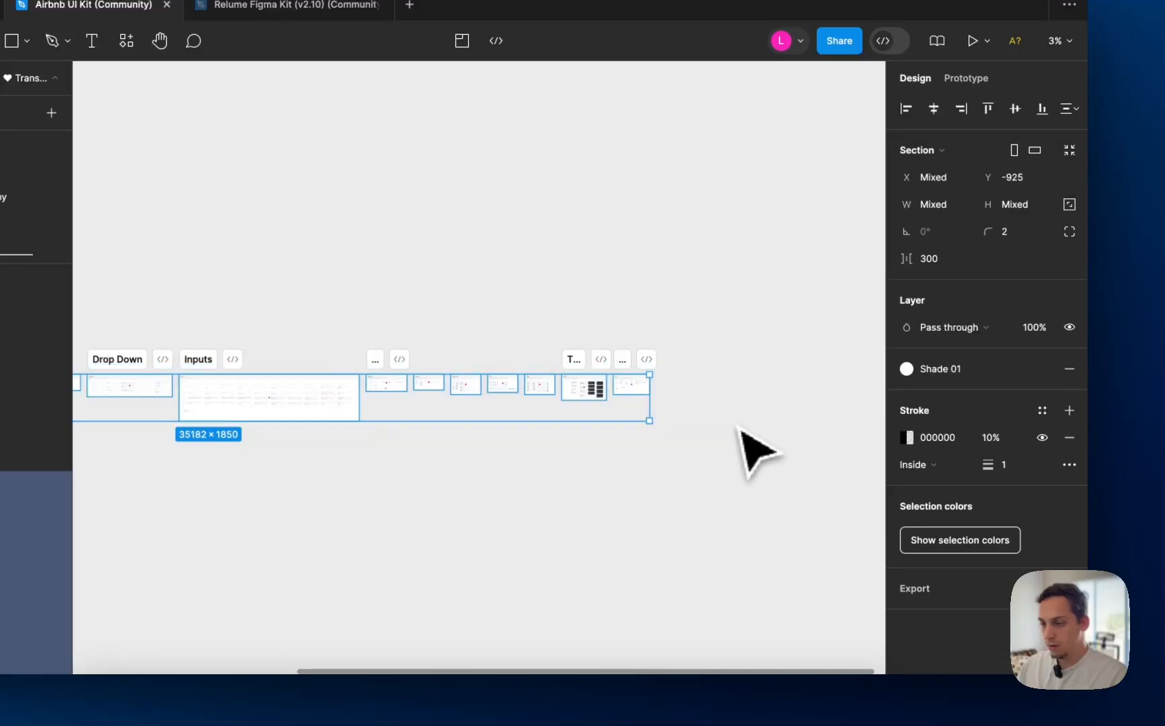
{"action": "scroll", "coordinate": [671, 450], "scroll_direction": "left", "scroll_amount": 10}
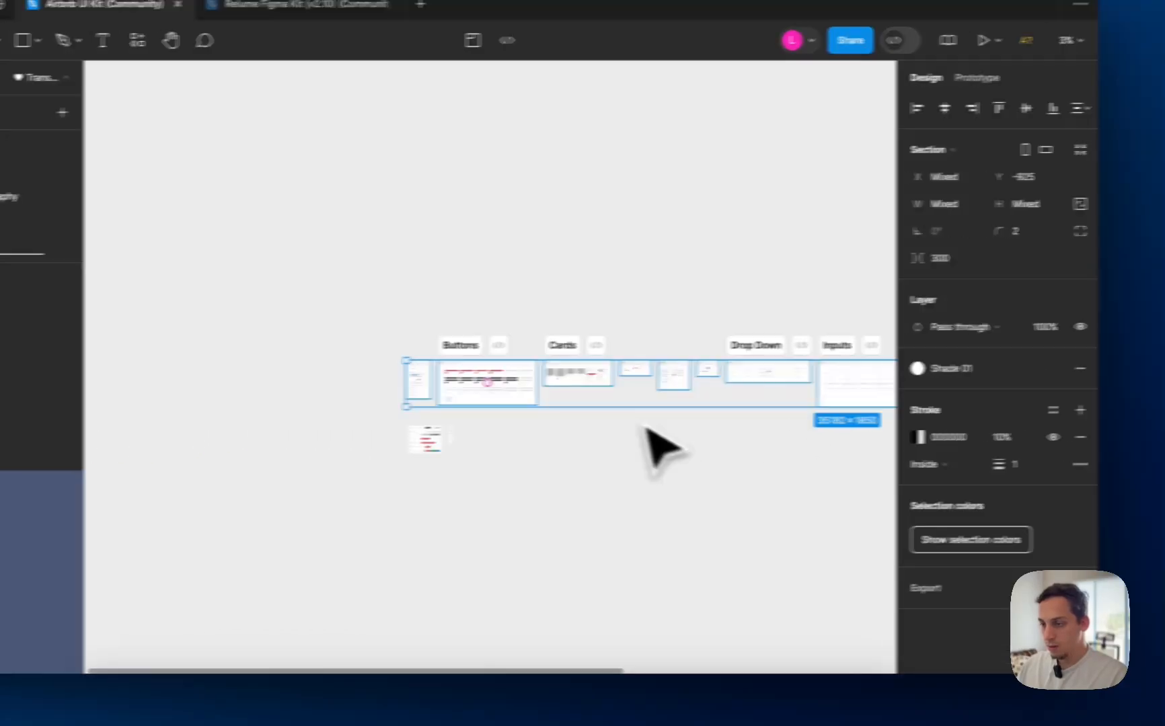
{"action": "right_click", "coordinate": [516, 381]}
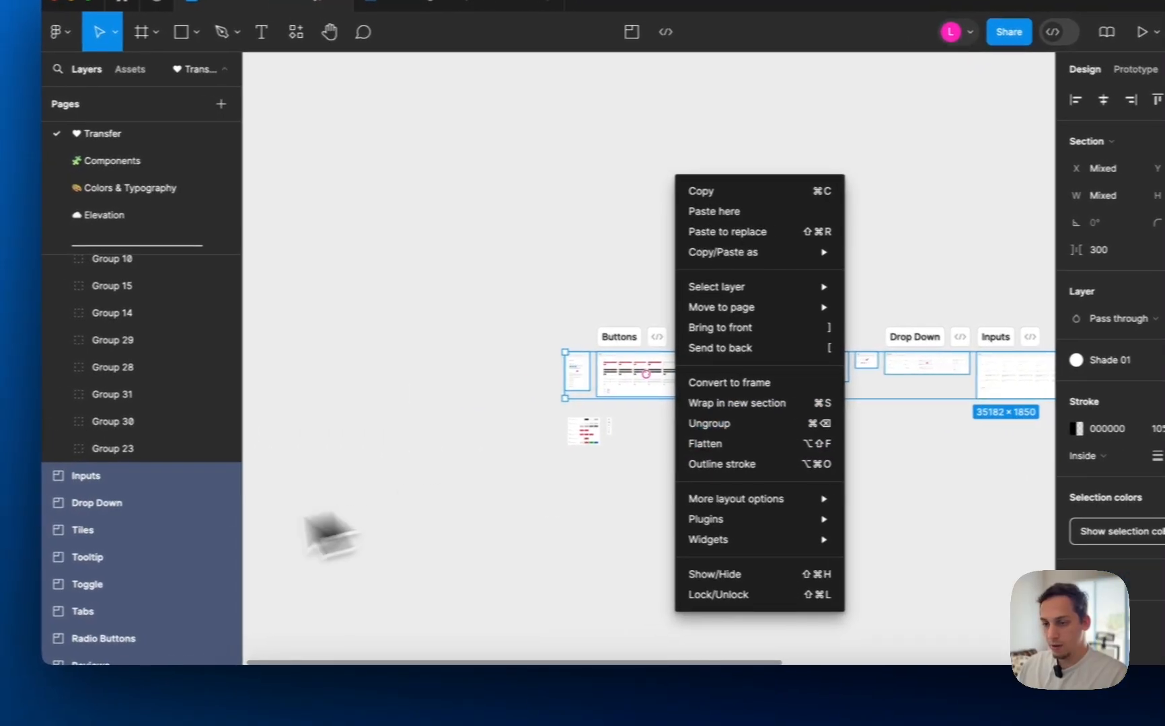
{"action": "left_click", "coordinate": [100, 554]}
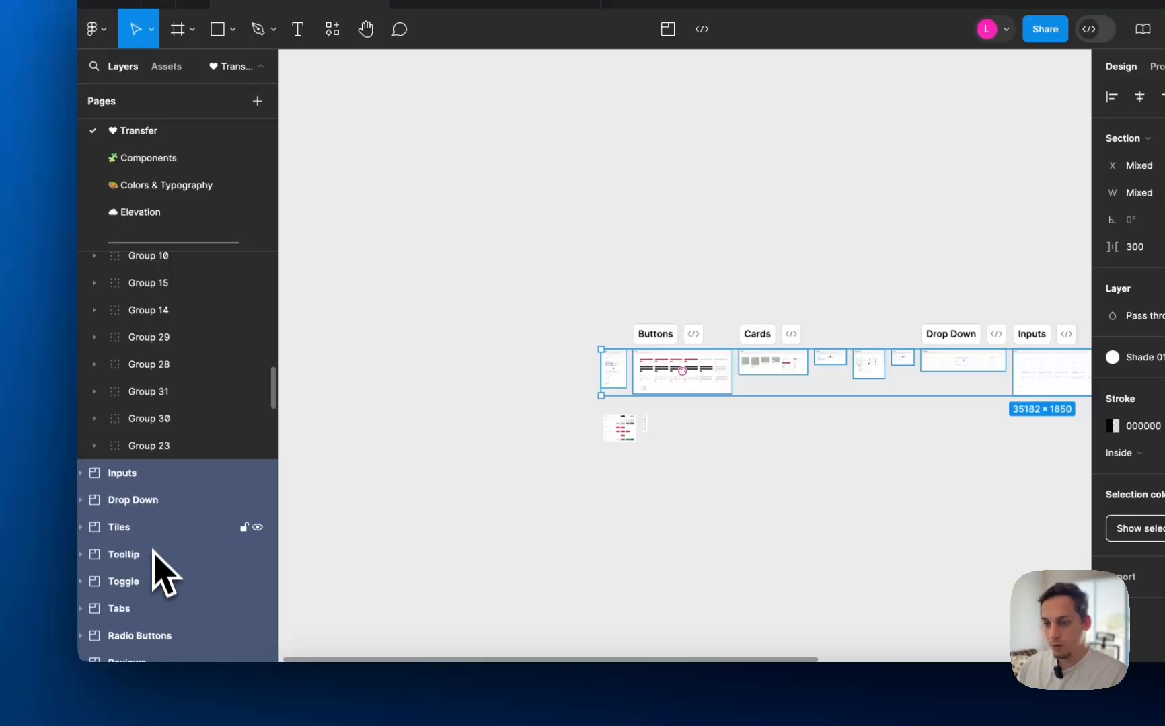
- Collapse the Buttons, Typography and Colors sections in the layer list
{"action": "scroll", "coordinate": [158, 511], "scroll_direction": "up", "scroll_amount": 3}
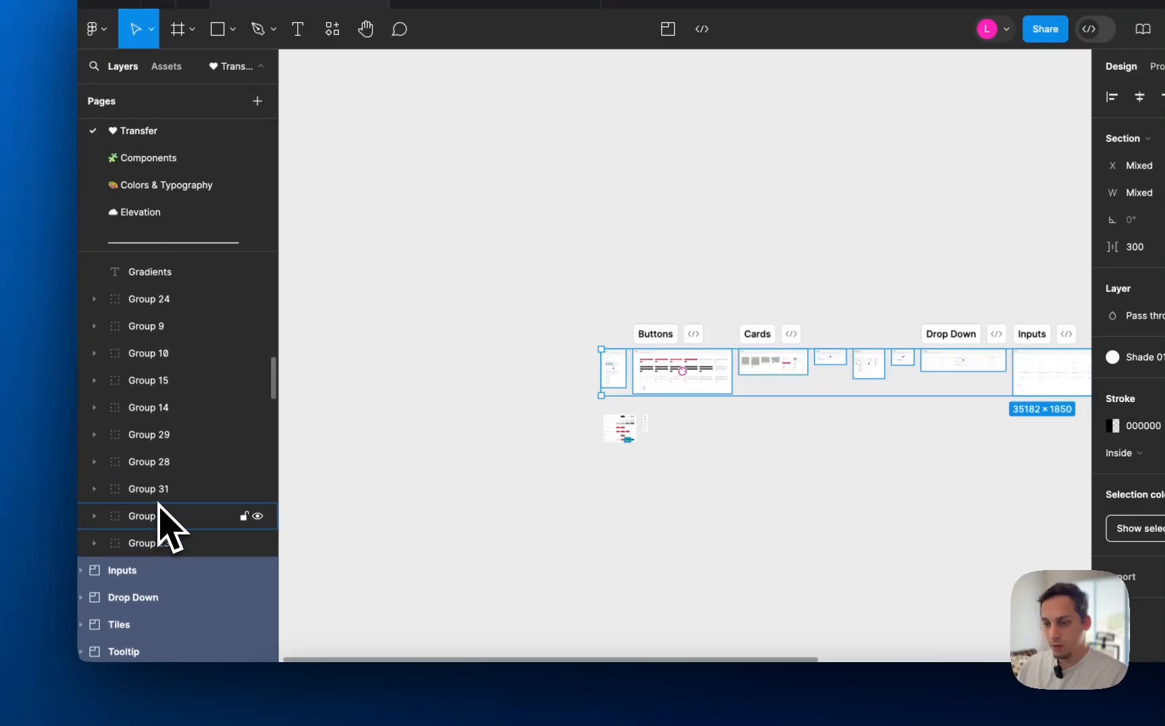
{"action": "scroll", "coordinate": [164, 450], "scroll_direction": "down", "scroll_amount": 15}
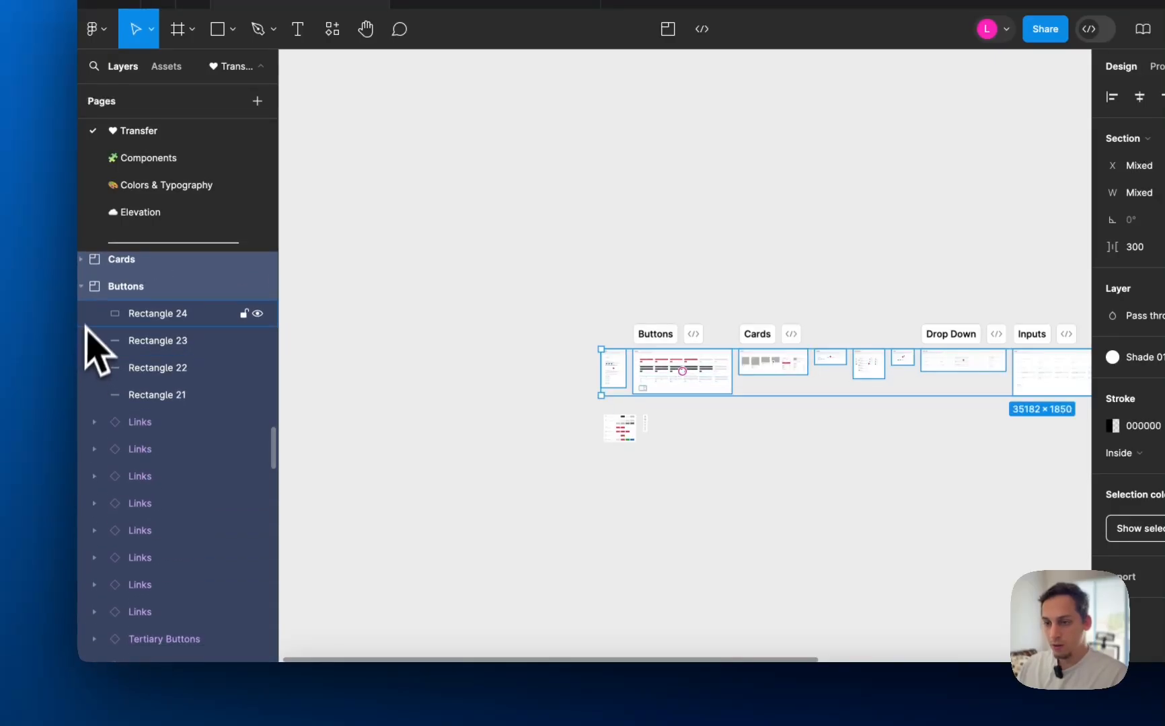
{"action": "left_click", "coordinate": [81, 287]}
{"action": "scroll", "coordinate": [101, 304], "scroll_direction": "up", "scroll_amount": 15}
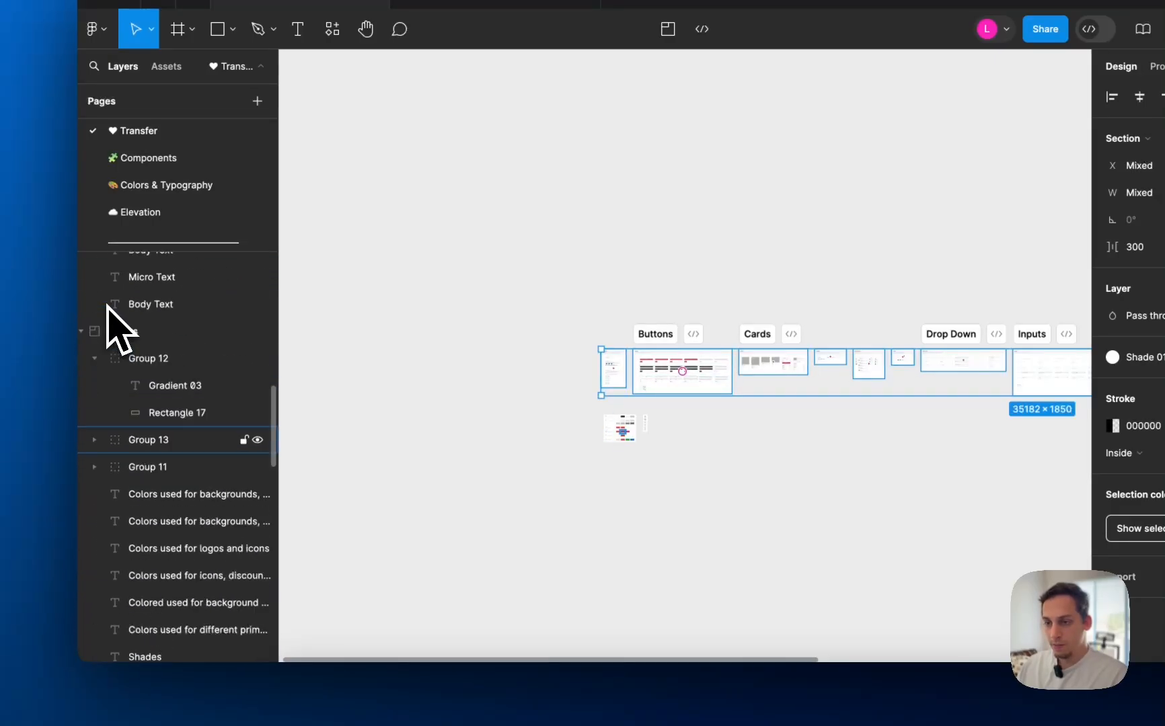
{"action": "left_click", "coordinate": [82, 256]}
{"action": "left_click", "coordinate": [83, 292]}
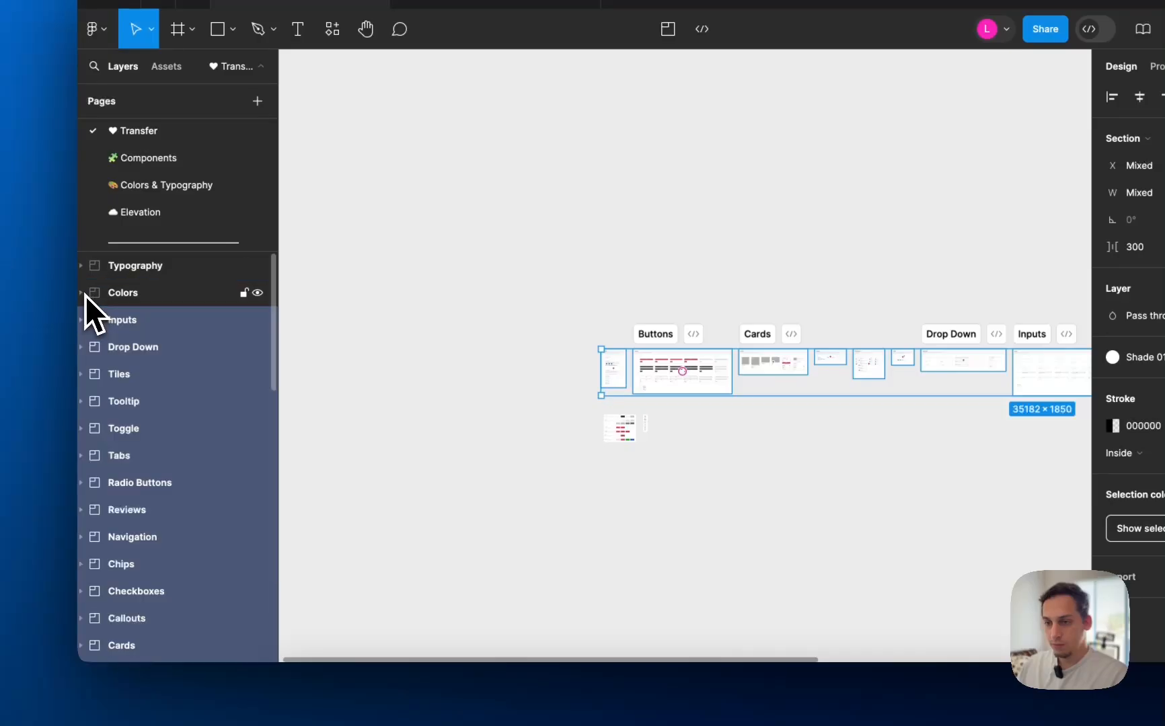
- Try to select the range of sections down to Accordion in the layer list, and check the Checkboxes section's available options
{"action": "left_click", "coordinate": [120, 293]}
{"action": "scroll", "coordinate": [134, 360], "scroll_direction": "down", "scroll_amount": 1}
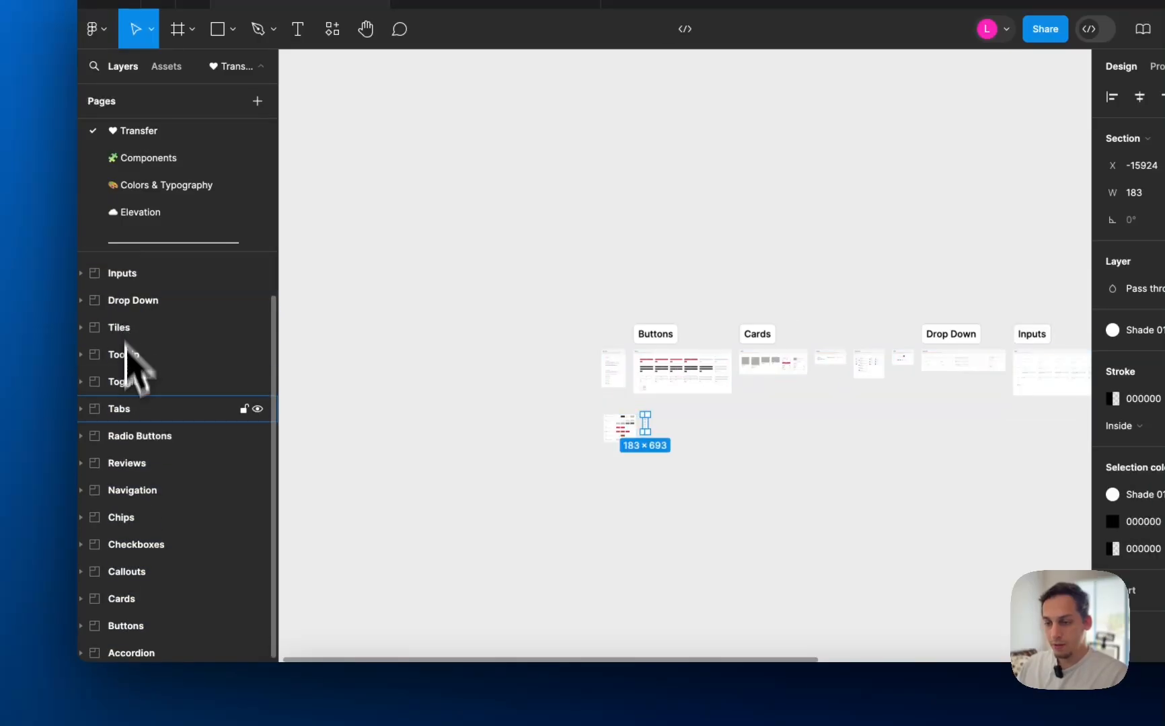
{"action": "left_click", "coordinate": [95, 653], "text": "shift"}
{"action": "left_click", "coordinate": [122, 553]}
{"action": "right_click", "coordinate": [123, 553]}
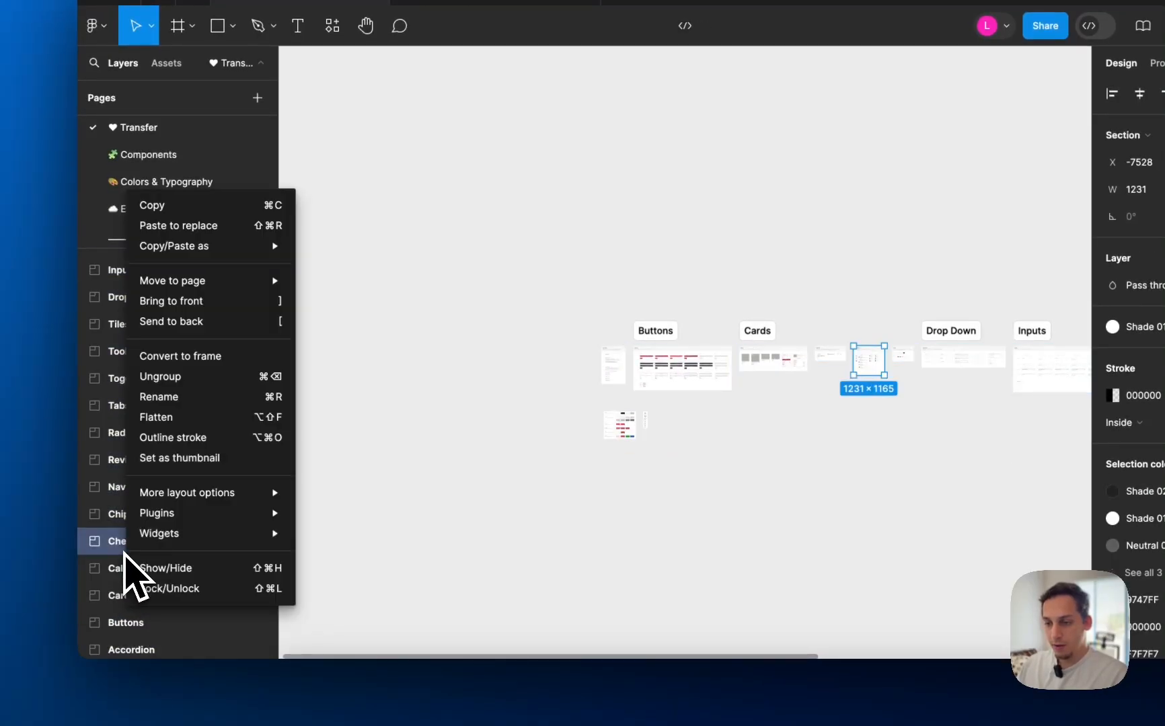
- Select every section on the Transfer page, from Accordion up to Typography, and convert them all to frames
{"action": "left_click", "coordinate": [85, 626]}
{"action": "left_click", "coordinate": [104, 650]}
{"action": "scroll", "coordinate": [109, 403], "scroll_direction": "up", "scroll_amount": 2}
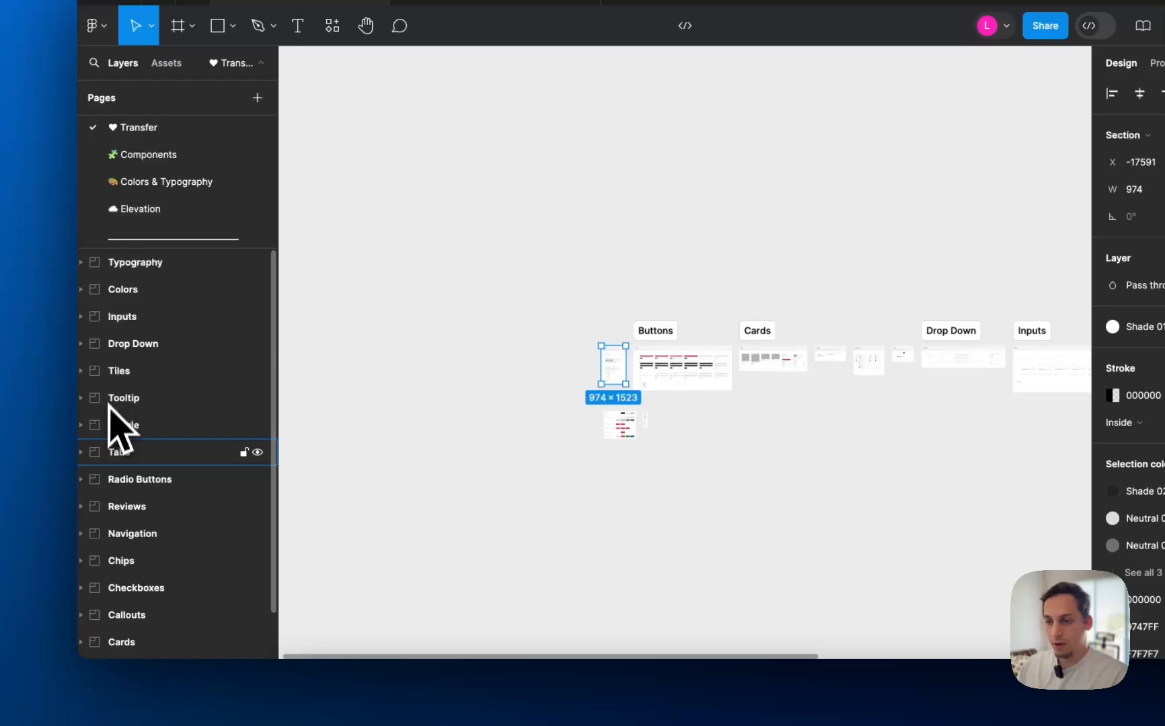
{"action": "left_click", "coordinate": [119, 266], "text": "shift"}
{"action": "right_click", "coordinate": [119, 262]}
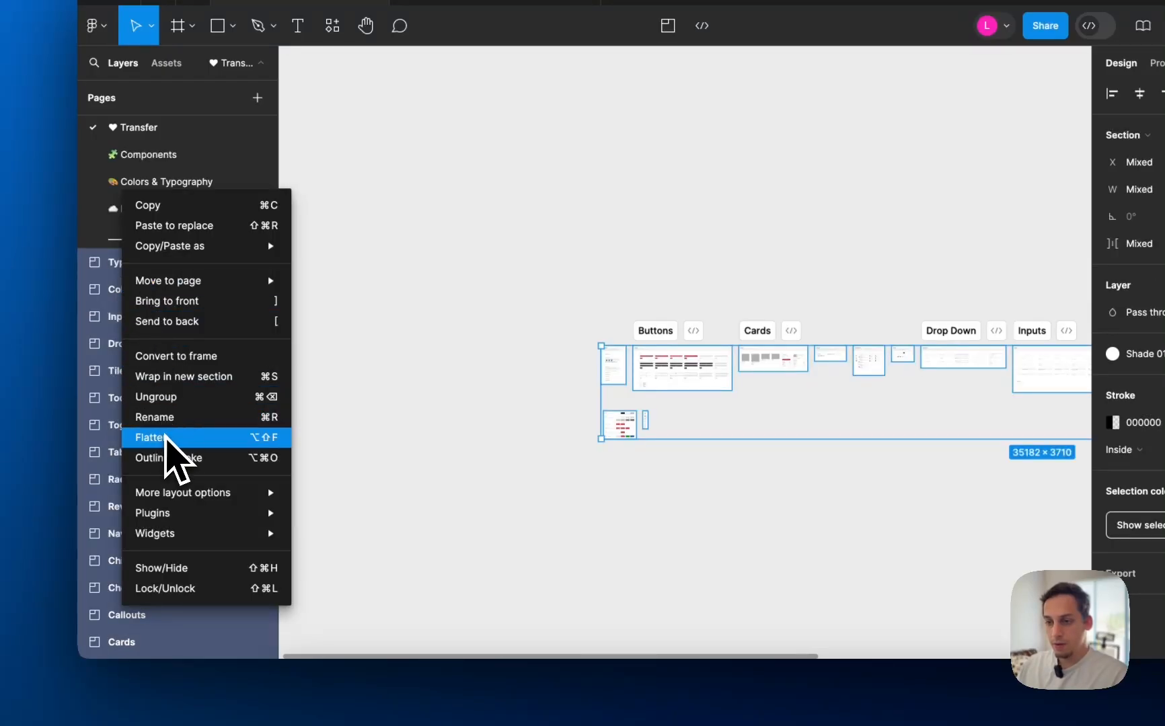
{"action": "mouse_move", "coordinate": [229, 285]}
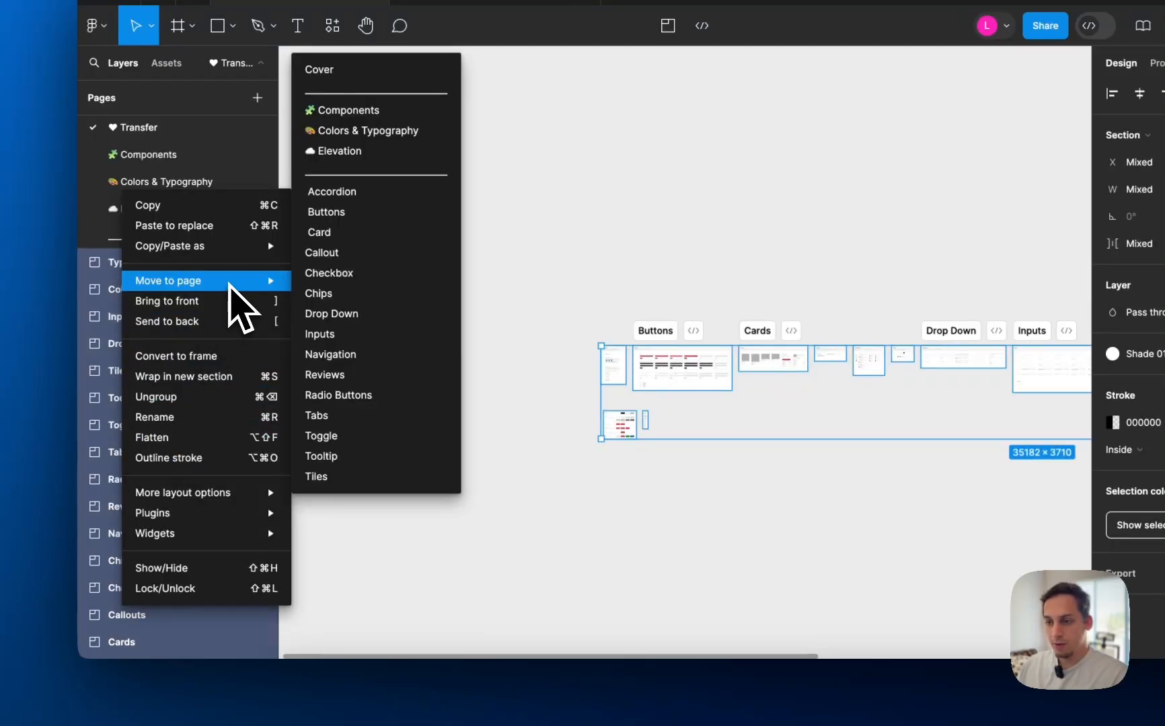
{"action": "left_click", "coordinate": [206, 376]}
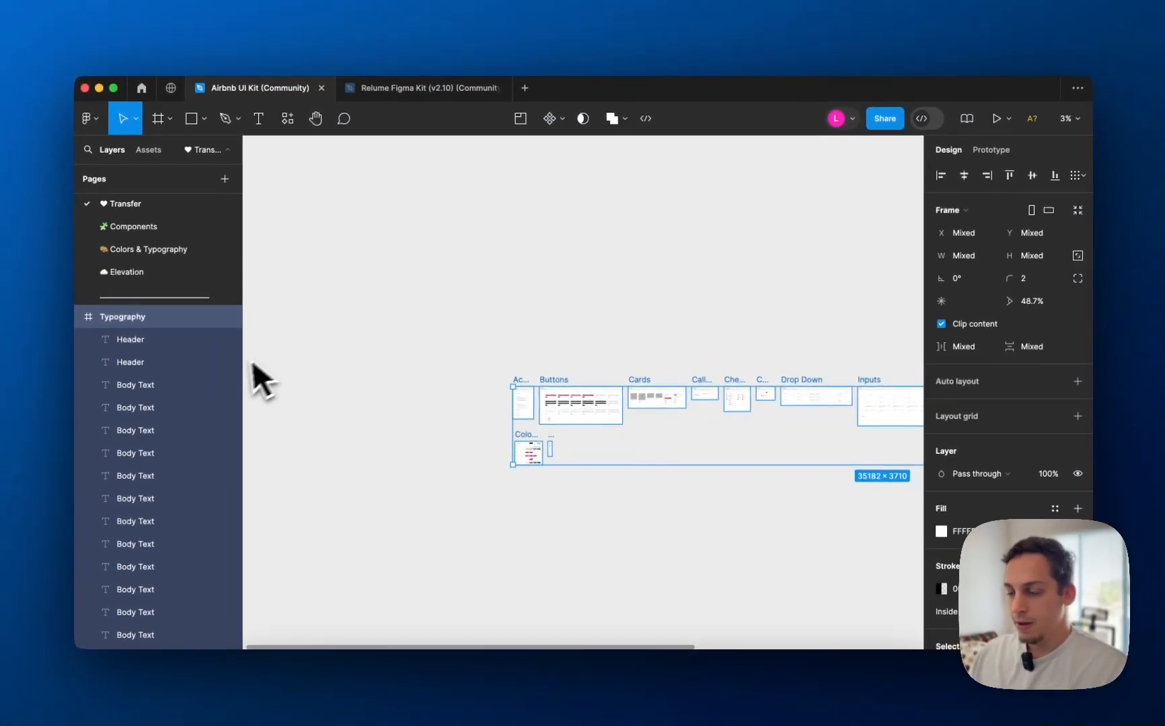
- Select the Colors and Typography frames together and move them down and left, clear of the component frames
{"action": "scroll", "coordinate": [1006, 489], "scroll_direction": "down", "scroll_amount": 3}
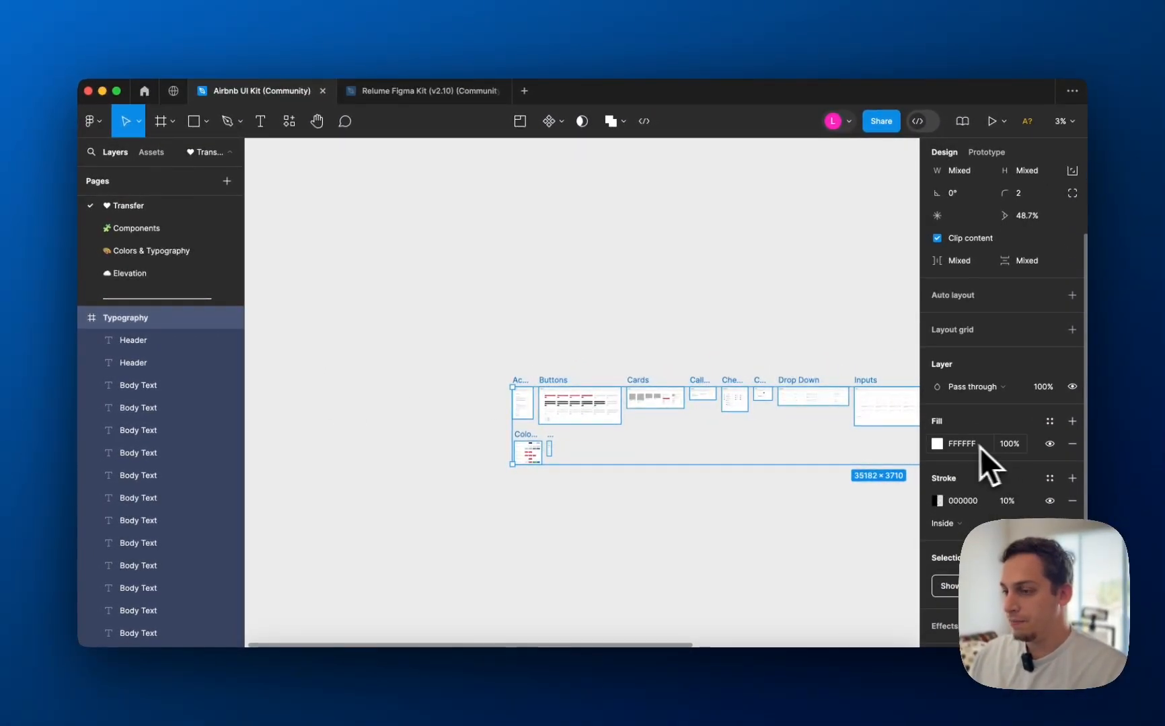
{"action": "scroll", "coordinate": [202, 444], "scroll_direction": "down", "scroll_amount": 5}
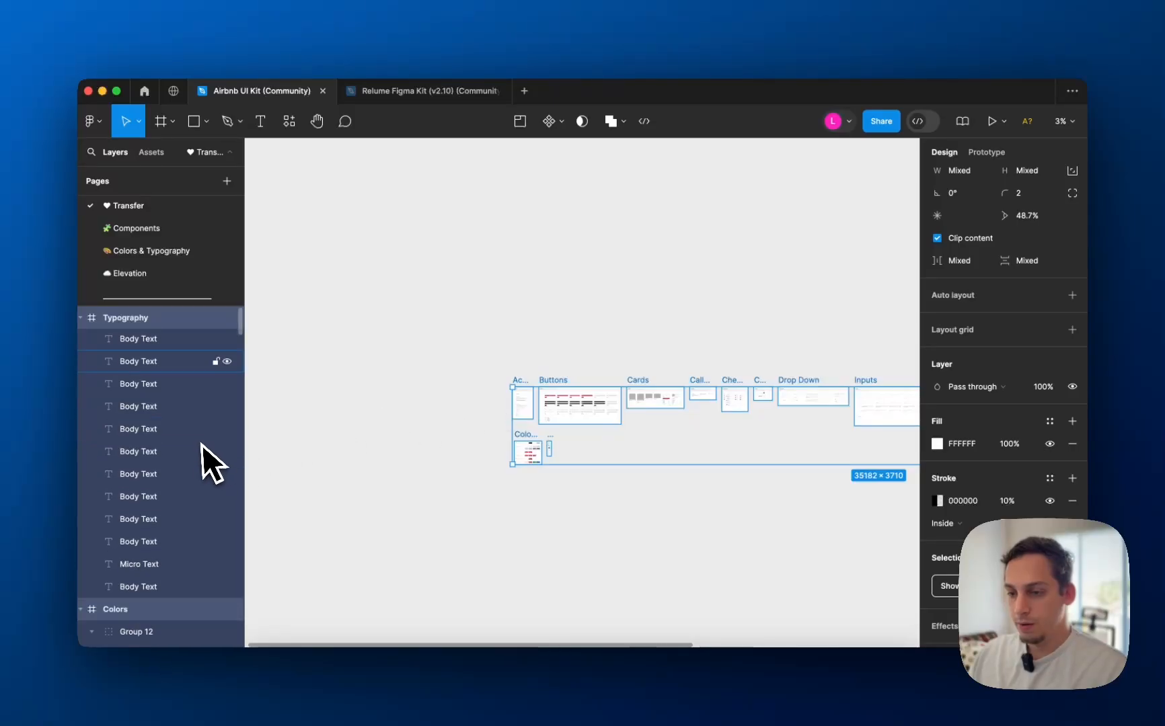
{"action": "scroll", "coordinate": [198, 446], "scroll_direction": "up", "scroll_amount": 4}
{"action": "left_click", "coordinate": [550, 446]}
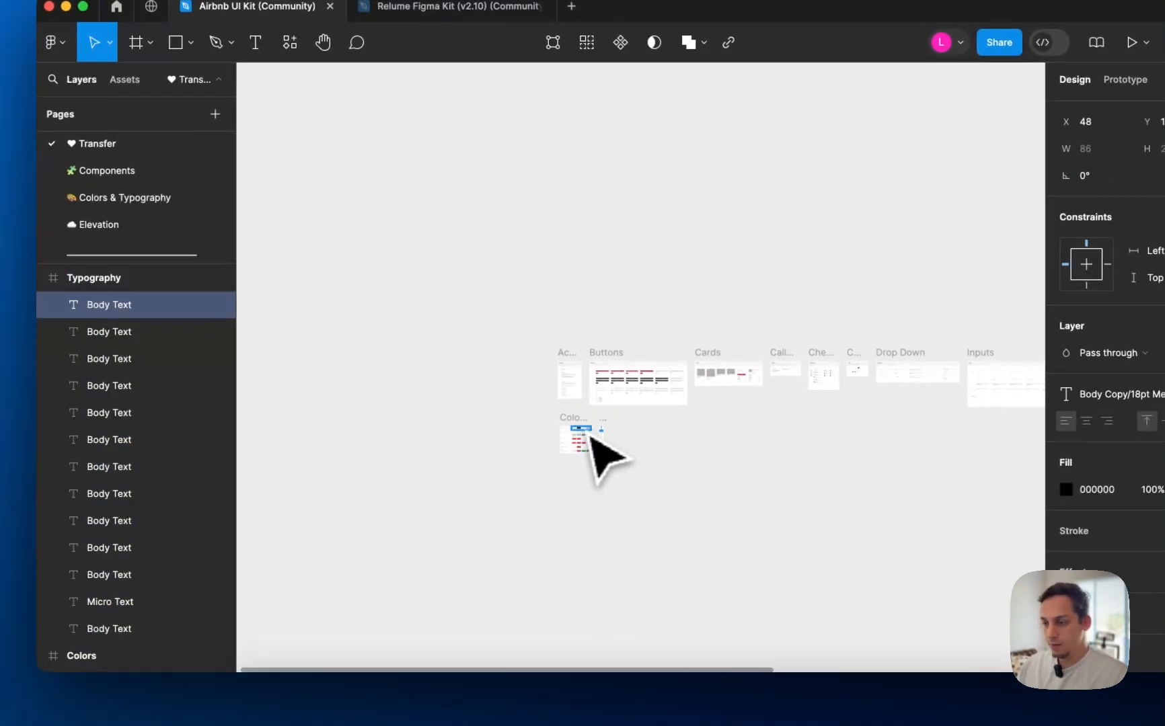
{"action": "left_click", "coordinate": [589, 434]}
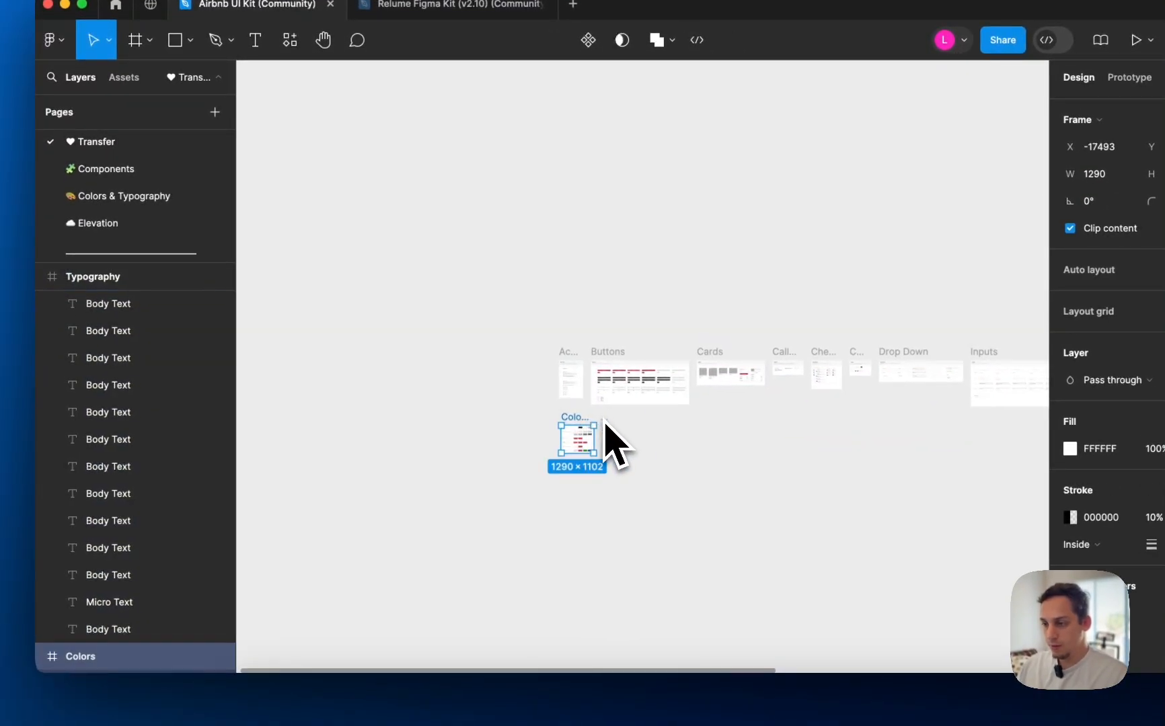
{"action": "scroll", "coordinate": [605, 423], "scroll_direction": "up", "scroll_amount": 3}
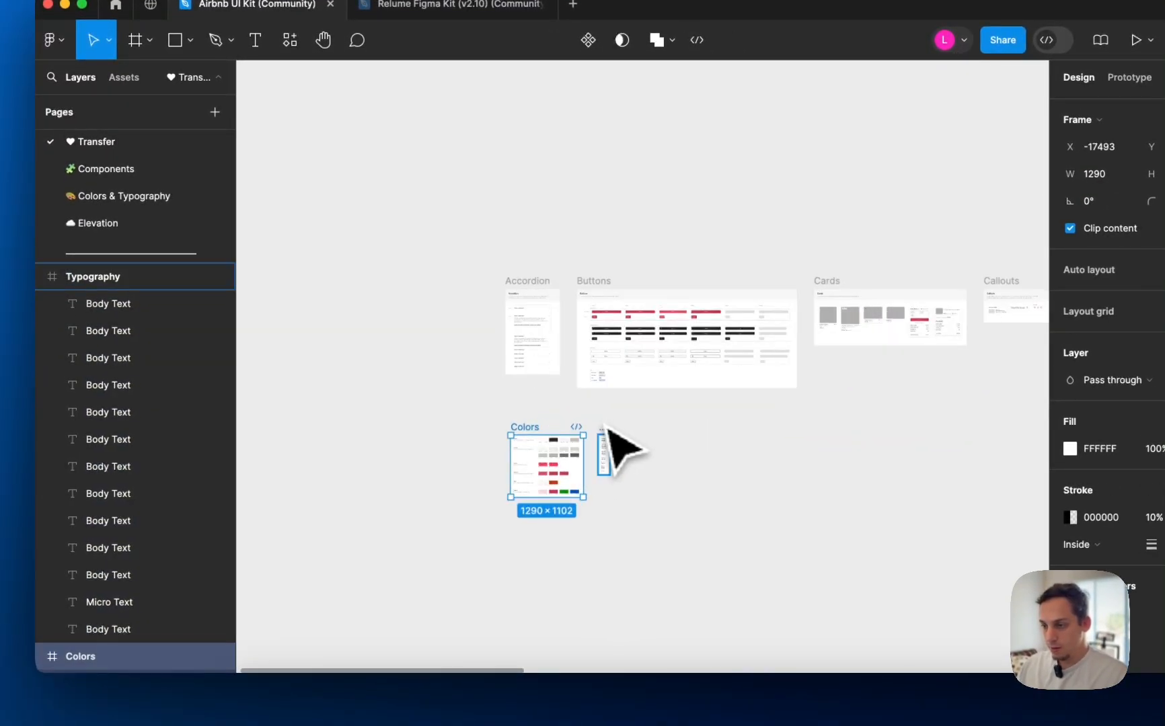
{"action": "left_click", "coordinate": [606, 436], "text": "shift"}
{"action": "scroll", "coordinate": [612, 445], "scroll_direction": "down", "scroll_amount": 3}
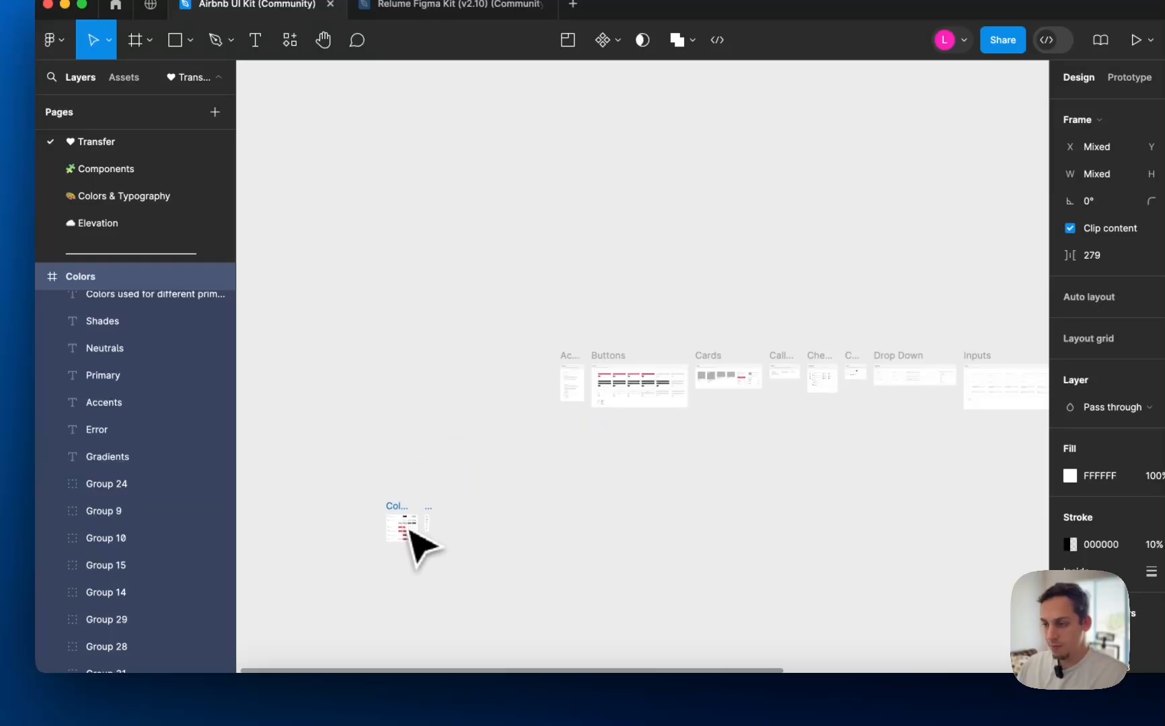
- Collapse all the expanded frames in the layer list, from Typography and Colors down to Buttons and Accordion
{"action": "left_click", "coordinate": [572, 374]}
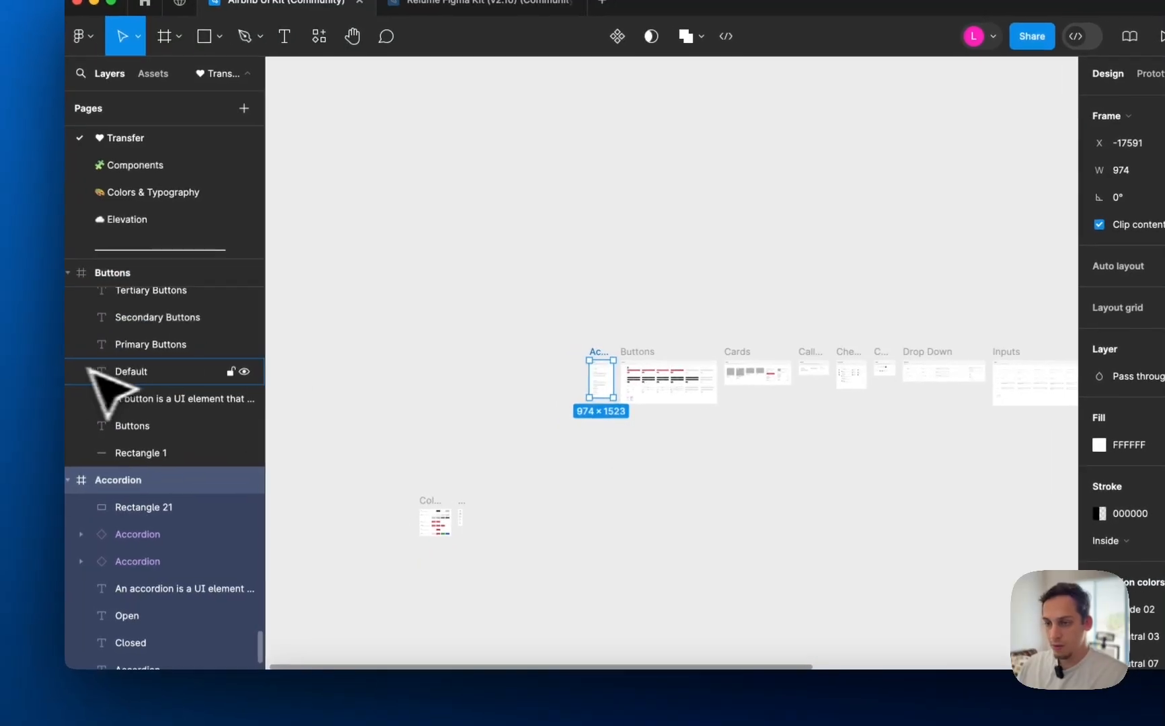
{"action": "scroll", "coordinate": [84, 448], "scroll_direction": "up", "scroll_amount": 2}
{"action": "scroll", "coordinate": [65, 463], "scroll_direction": "down", "scroll_amount": 2}
{"action": "left_click", "coordinate": [82, 479]}
{"action": "scroll", "coordinate": [128, 488], "scroll_direction": "up", "scroll_amount": 10}
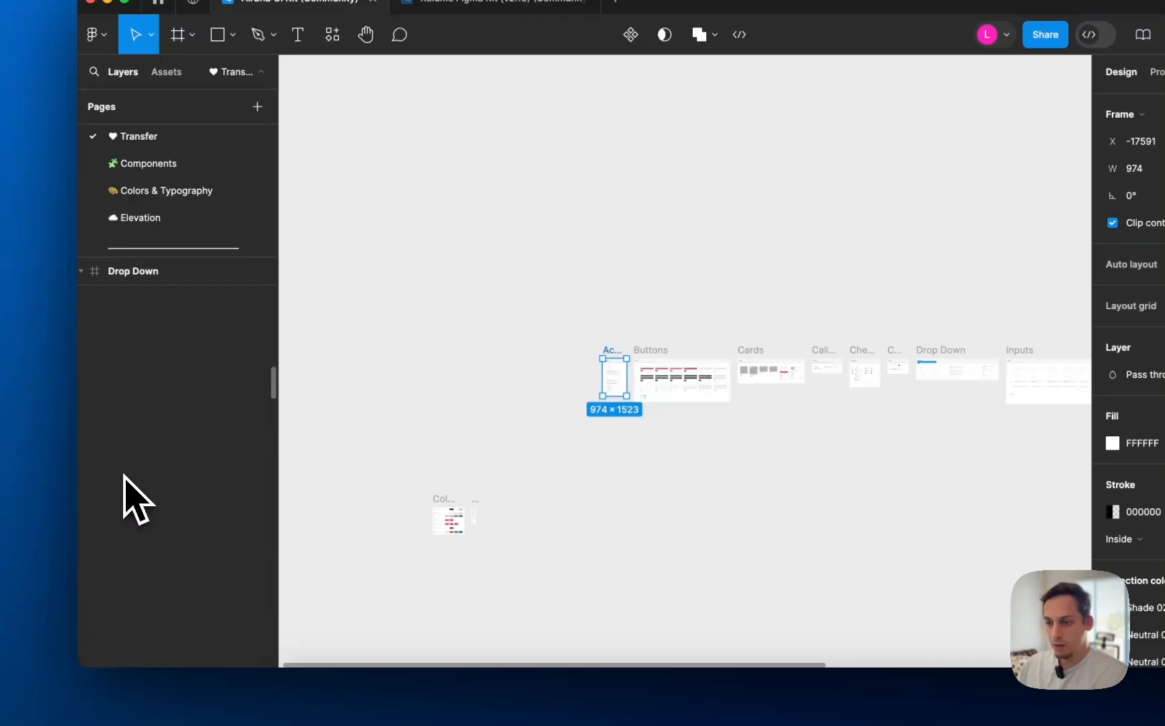
{"action": "left_click", "coordinate": [81, 273]}
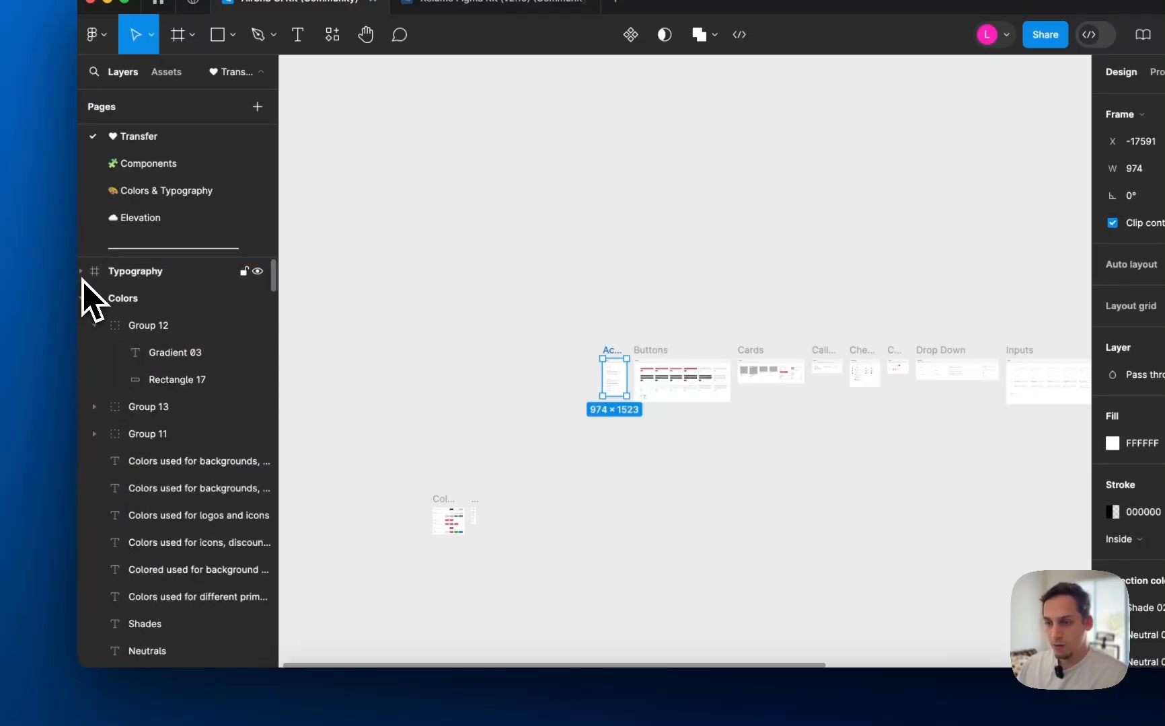
{"action": "left_click", "coordinate": [82, 298]}
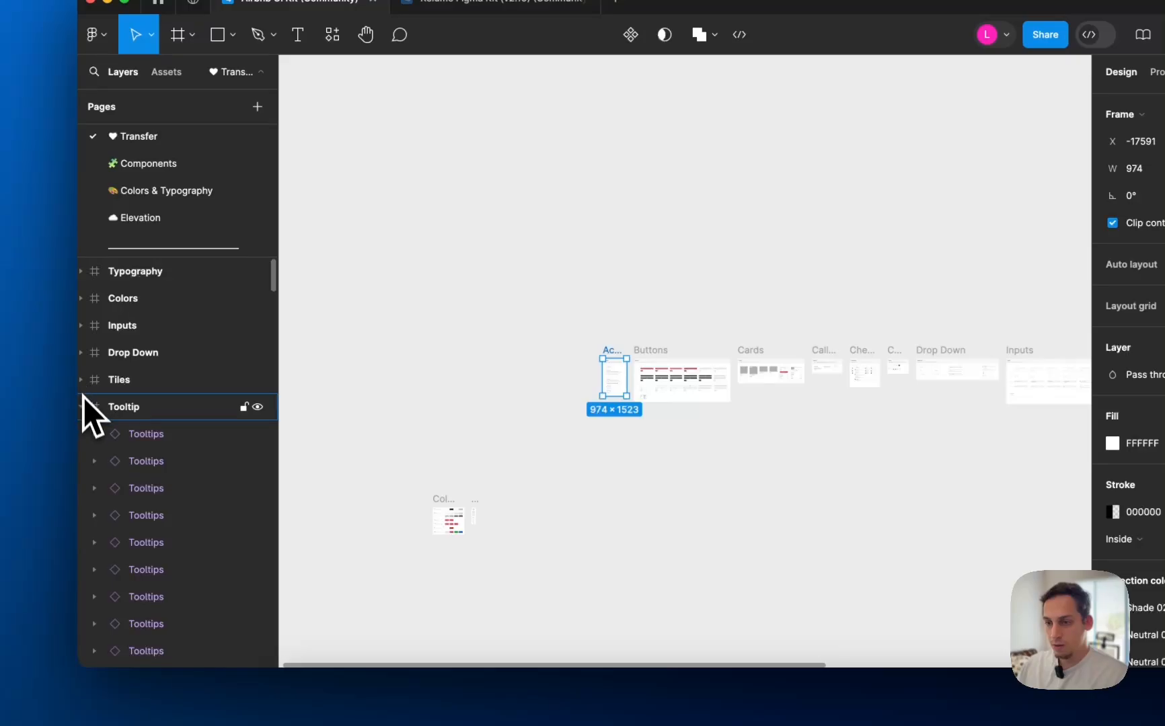
{"action": "left_click", "coordinate": [81, 462]}
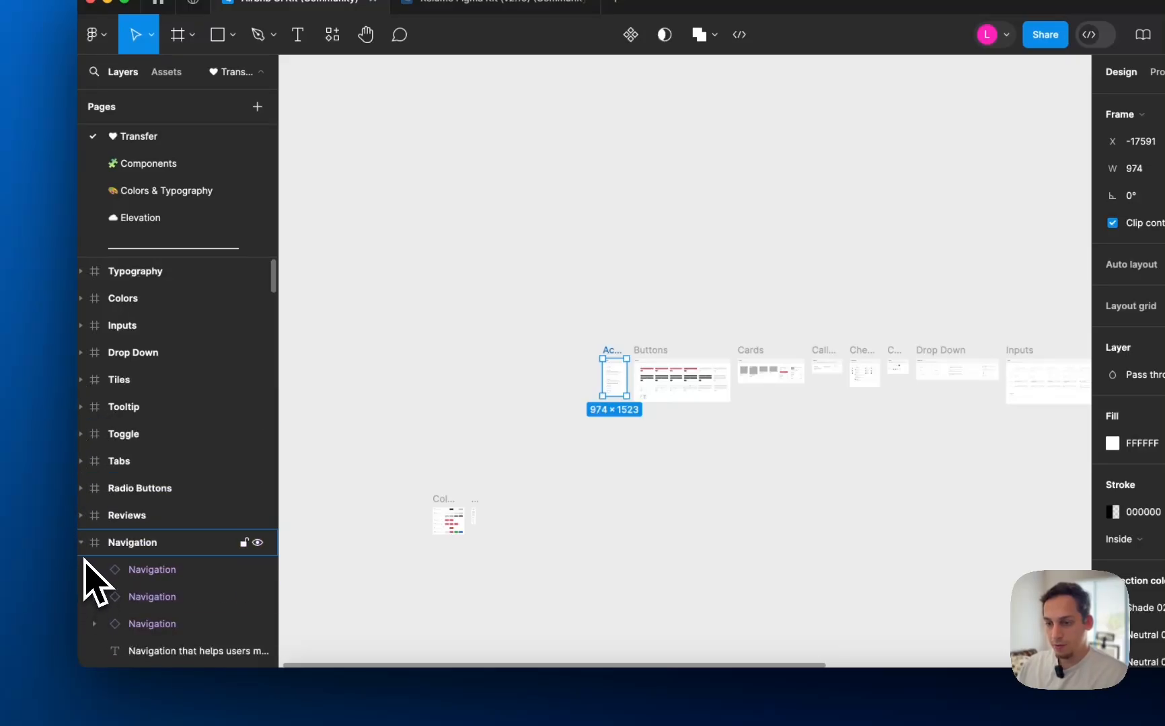
{"action": "scroll", "coordinate": [98, 579], "scroll_direction": "down", "scroll_amount": 2}
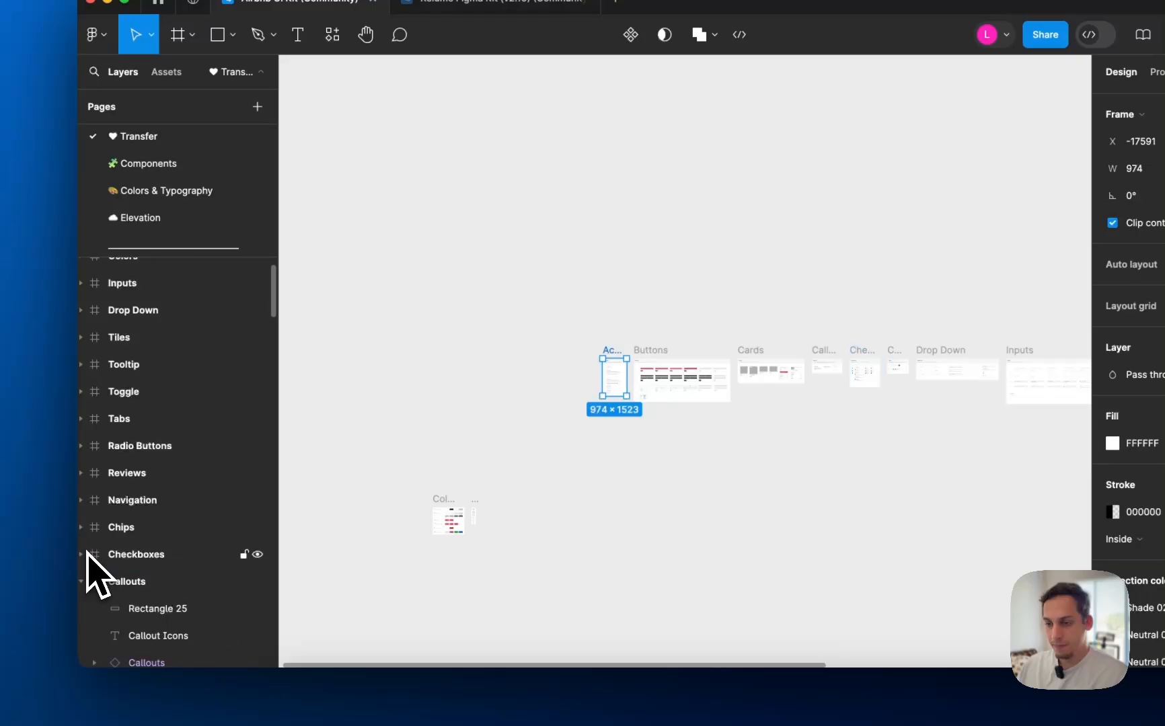
{"action": "scroll", "coordinate": [97, 578], "scroll_direction": "down", "scroll_amount": 5}
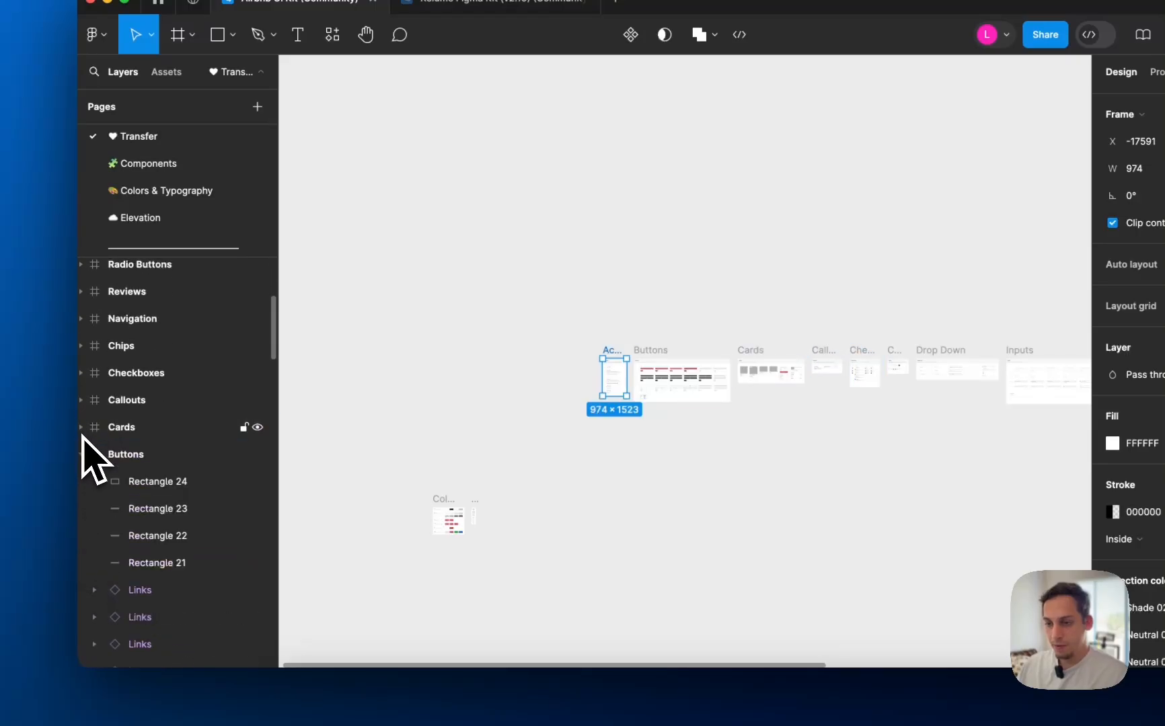
{"action": "left_click", "coordinate": [81, 454]}
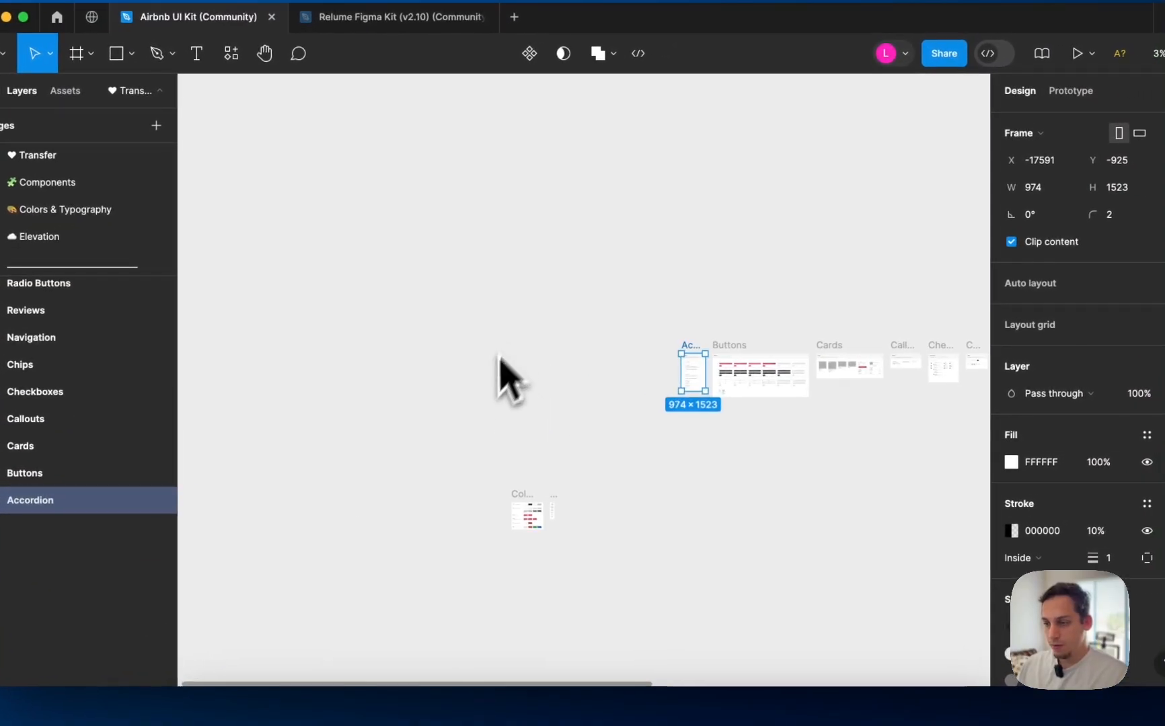
- Select the whole row of component frames from Accordion to Tiles, without Colors and Typography, and group them
{"action": "left_click", "coordinate": [528, 511]}
{"action": "scroll", "coordinate": [471, 417], "scroll_direction": "right", "scroll_amount": 5}
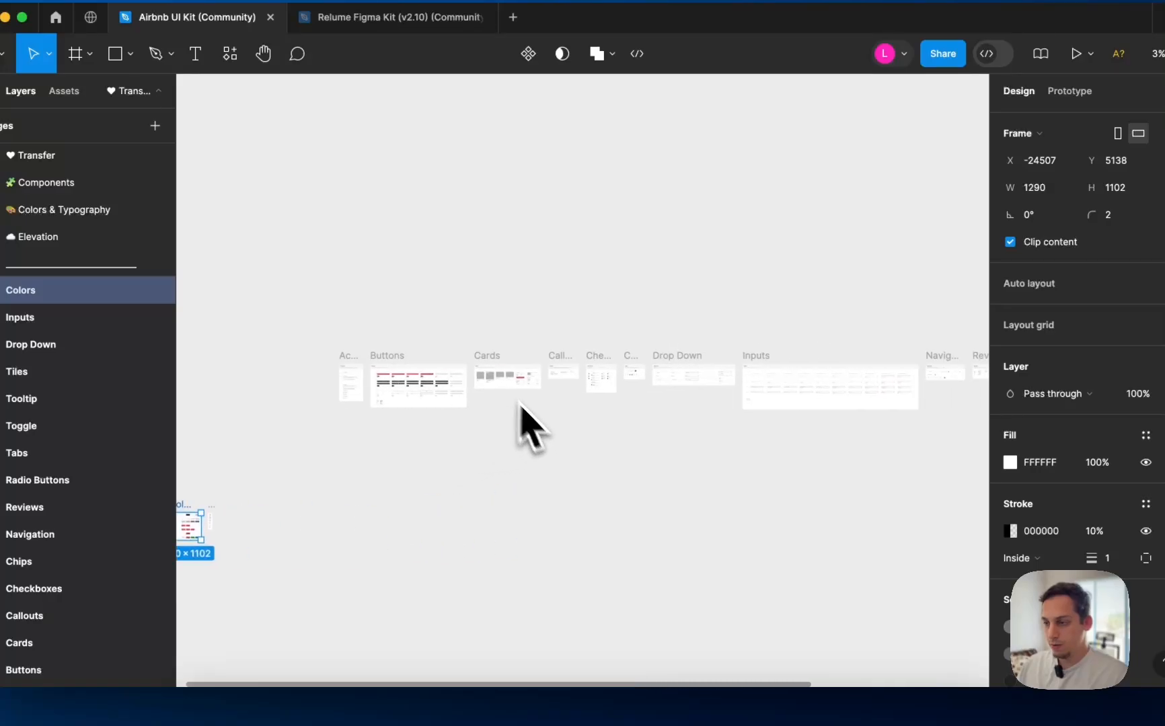
{"action": "scroll", "coordinate": [541, 325], "scroll_direction": "left", "scroll_amount": 6}
{"action": "left_click_drag", "start_coordinate": [658, 294], "coordinate": [670, 414]}
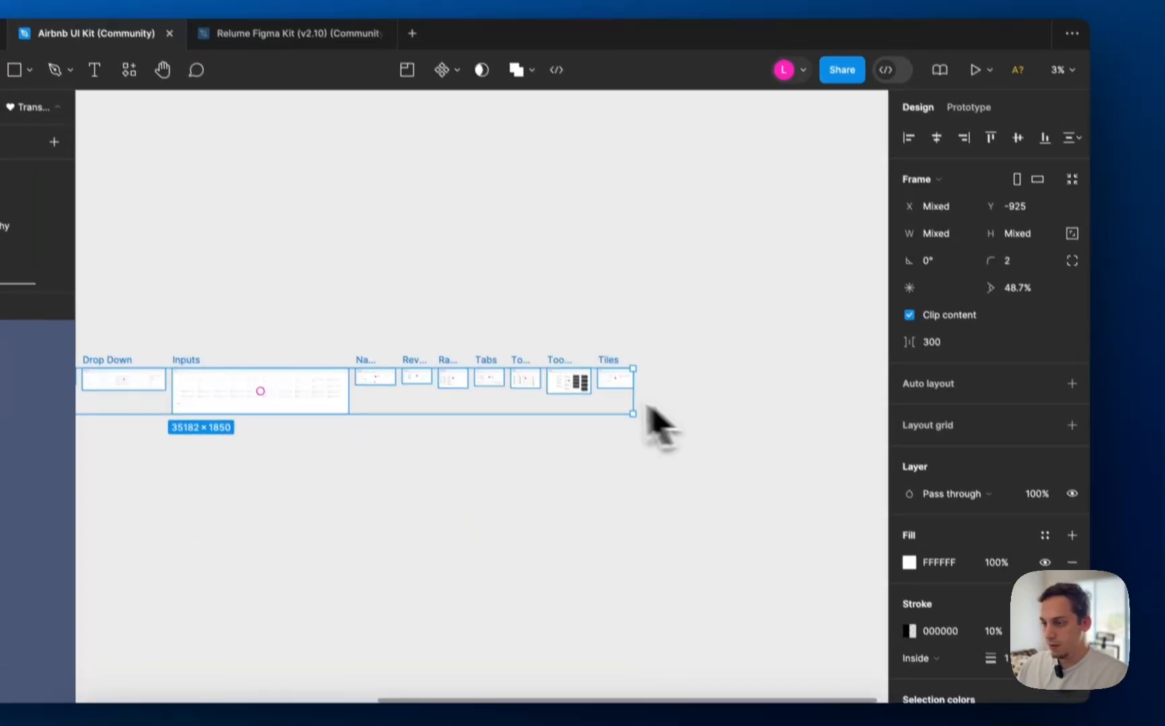
{"action": "right_click", "coordinate": [568, 396]}
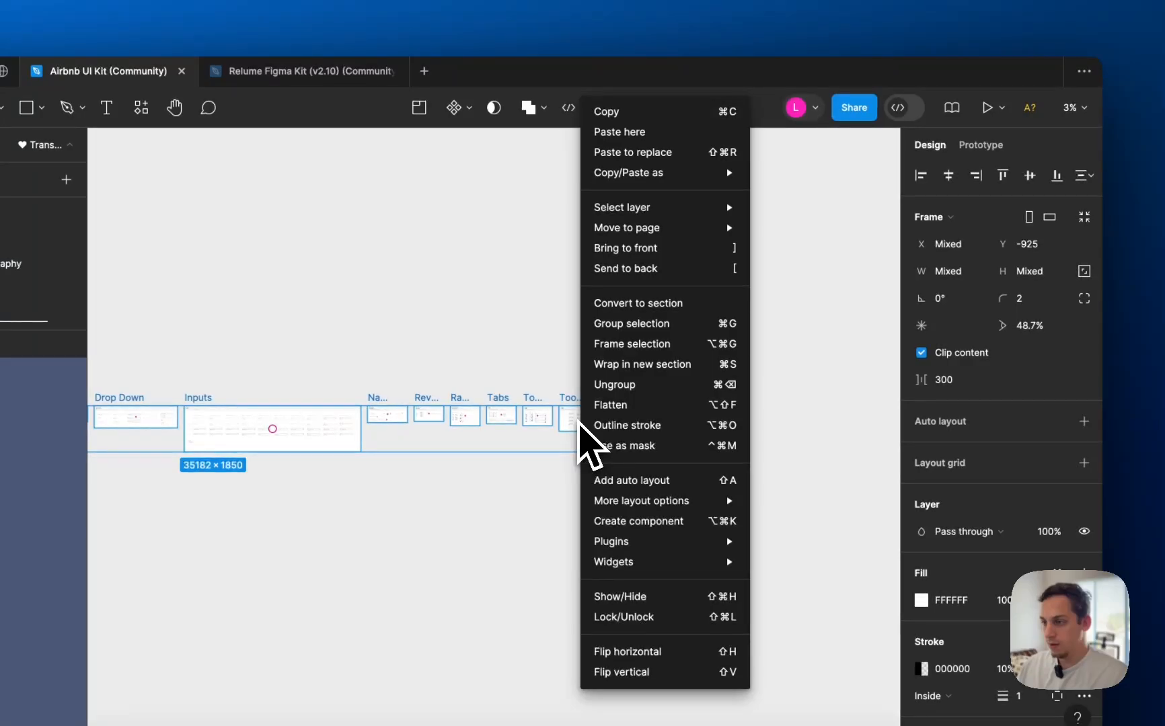
{"action": "left_click", "coordinate": [567, 425]}
{"action": "key", "text": "super+g"}
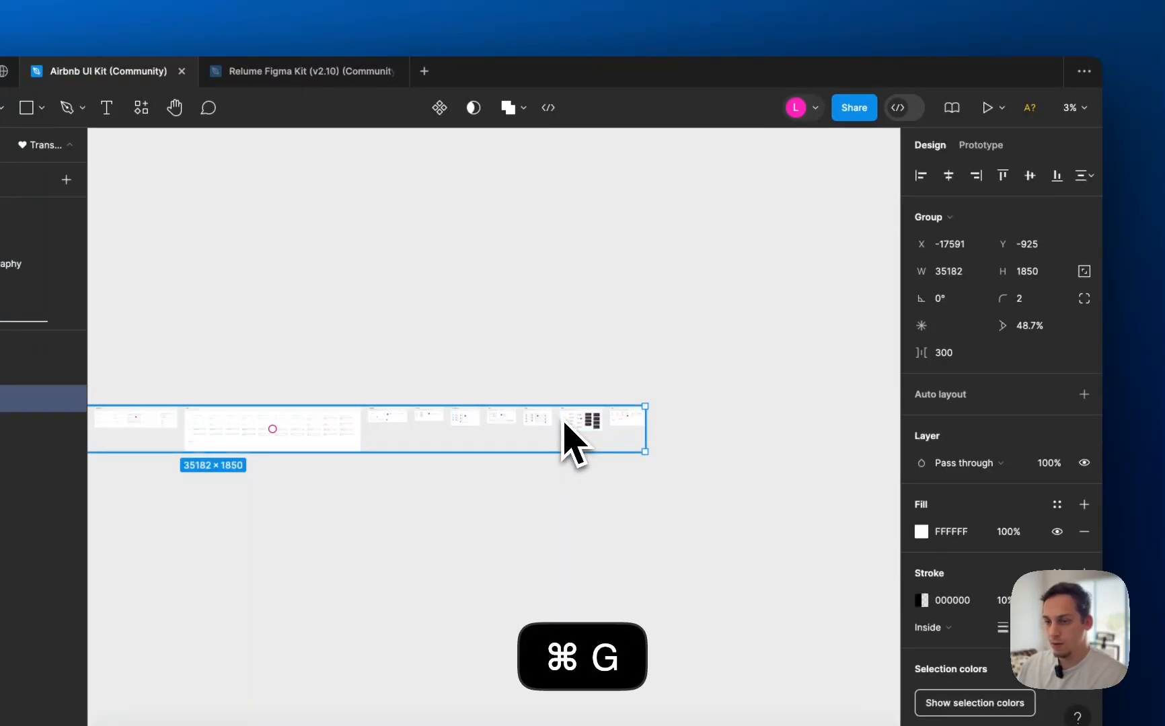
- Align the grouped component frames on their horizontal centers and distribute their vertical spacing
{"action": "scroll", "coordinate": [533, 428], "scroll_direction": "left", "scroll_amount": 5}
{"action": "left_click", "coordinate": [952, 178]}
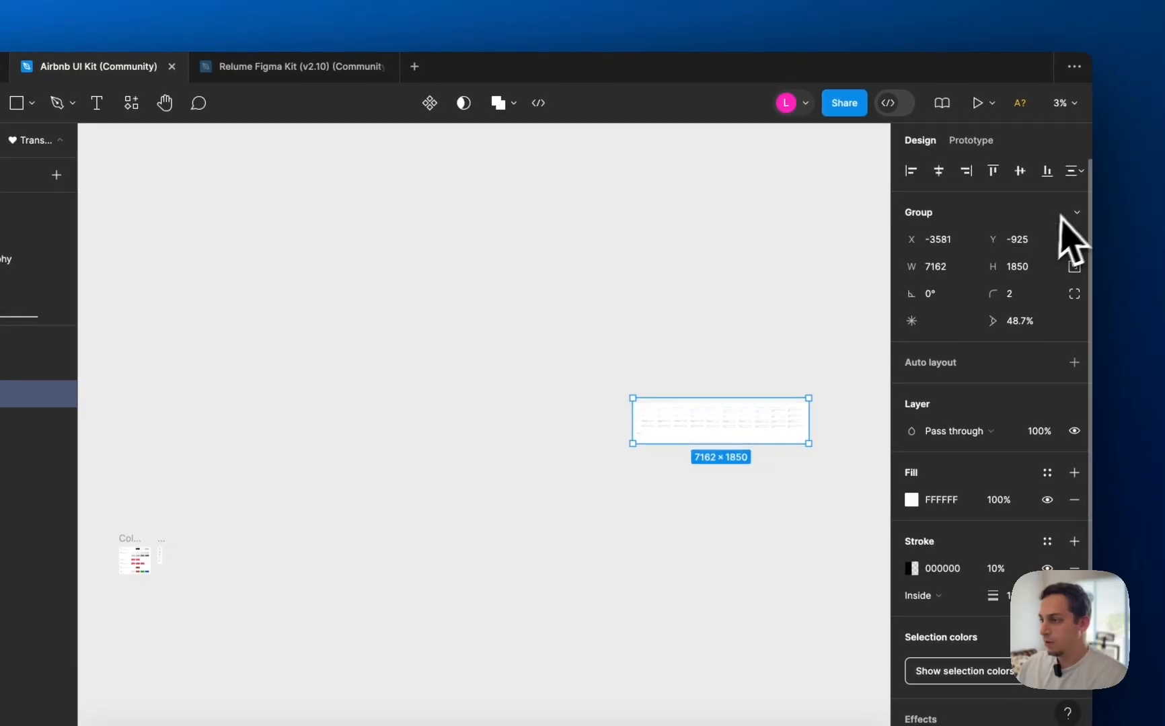
{"action": "left_click", "coordinate": [1083, 176]}
{"action": "left_click", "coordinate": [1010, 230]}
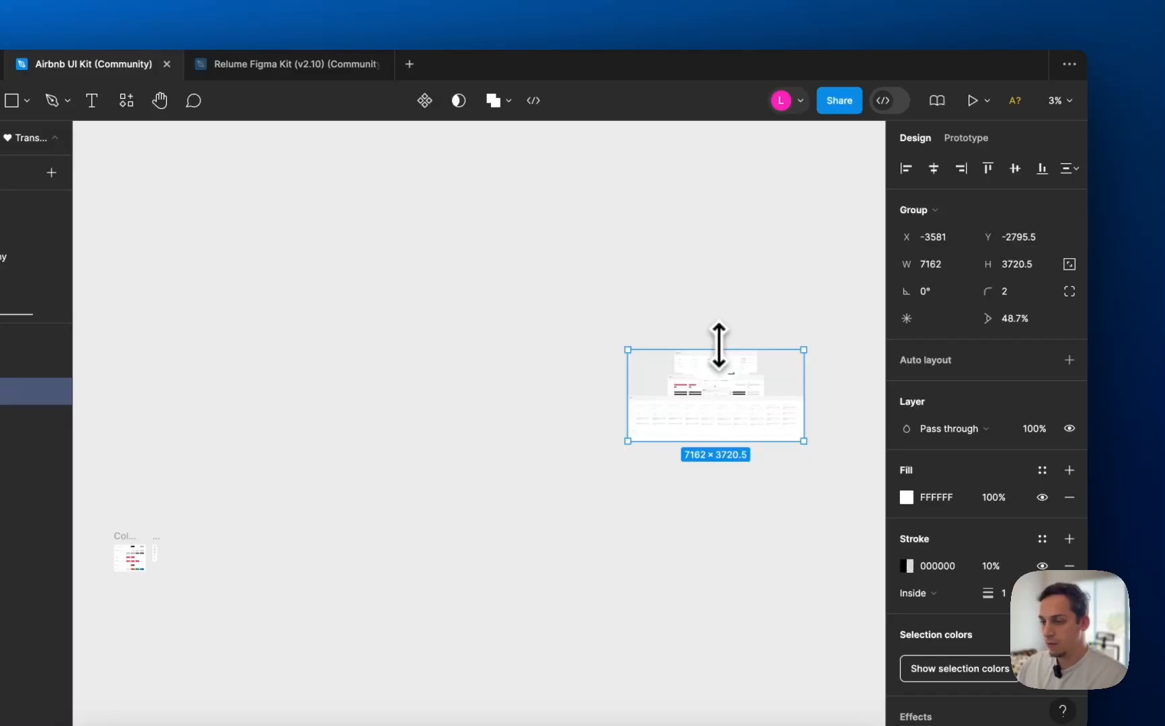
- Try stretching the group upward, undo that change, and distribute the frames' vertical spacing again
{"action": "left_click_drag", "start_coordinate": [719, 346], "coordinate": [742, 144]}
{"action": "key", "text": "super+z"}
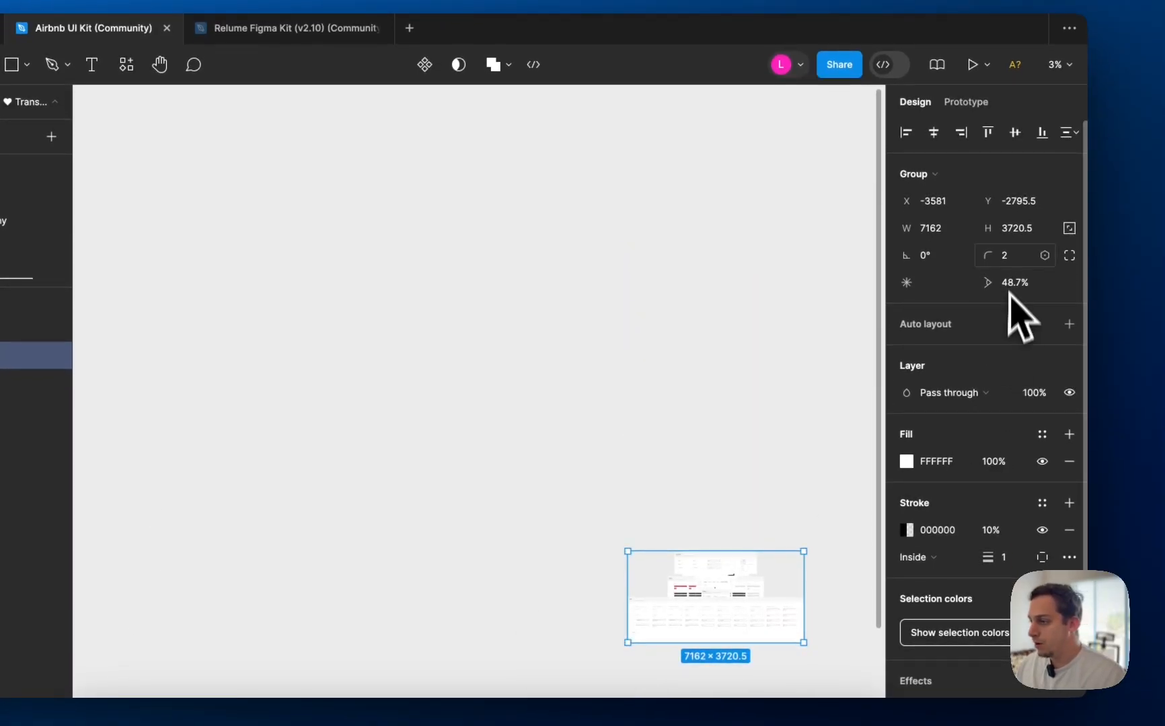
{"action": "left_click", "coordinate": [1068, 135]}
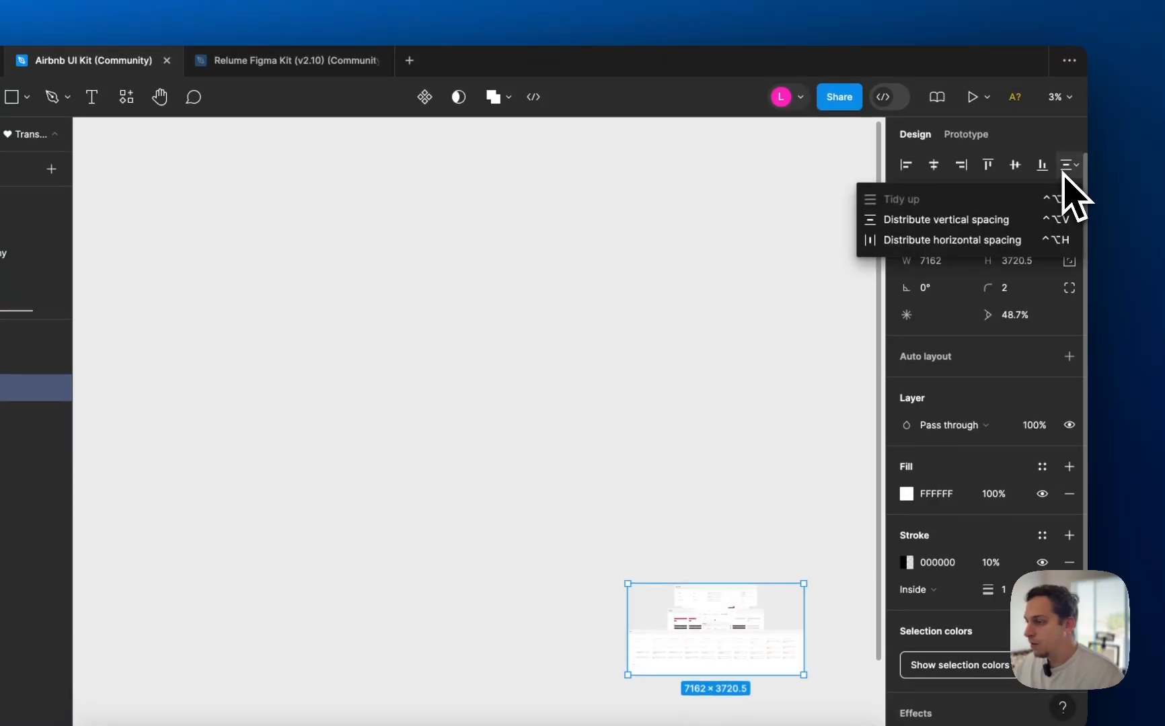
{"action": "left_click", "coordinate": [998, 220]}
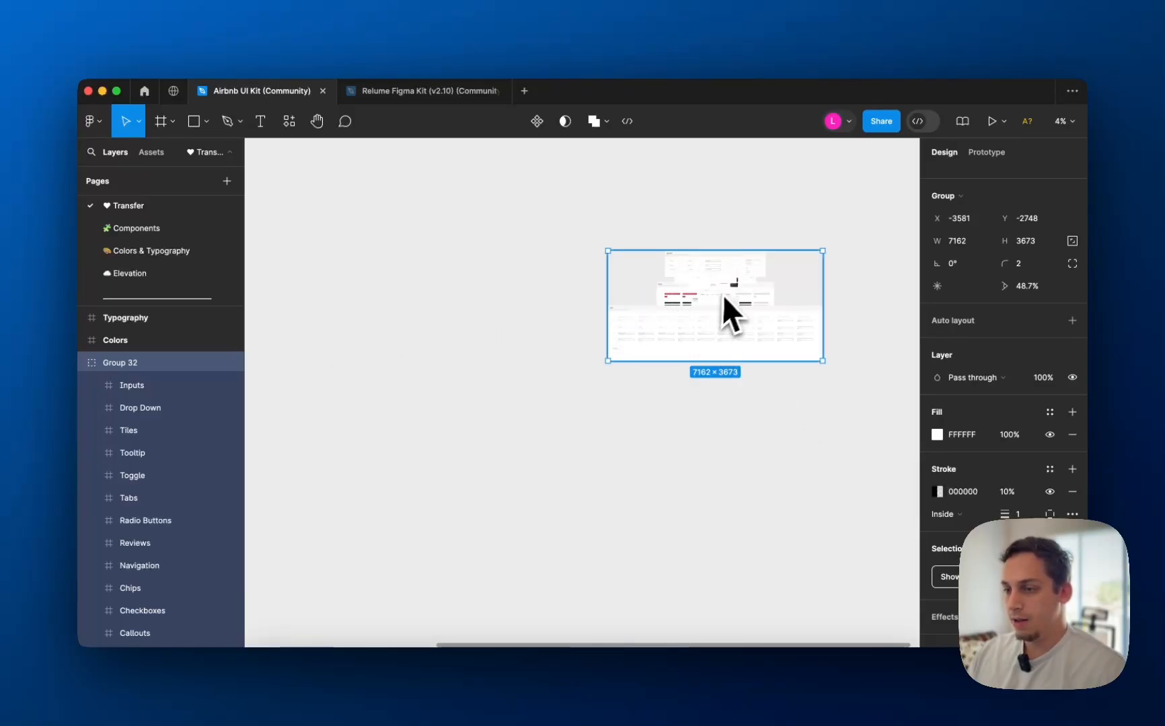
- Add auto layout to the group of component frames and set its direction to vertical
{"action": "left_click", "coordinate": [1072, 320]}
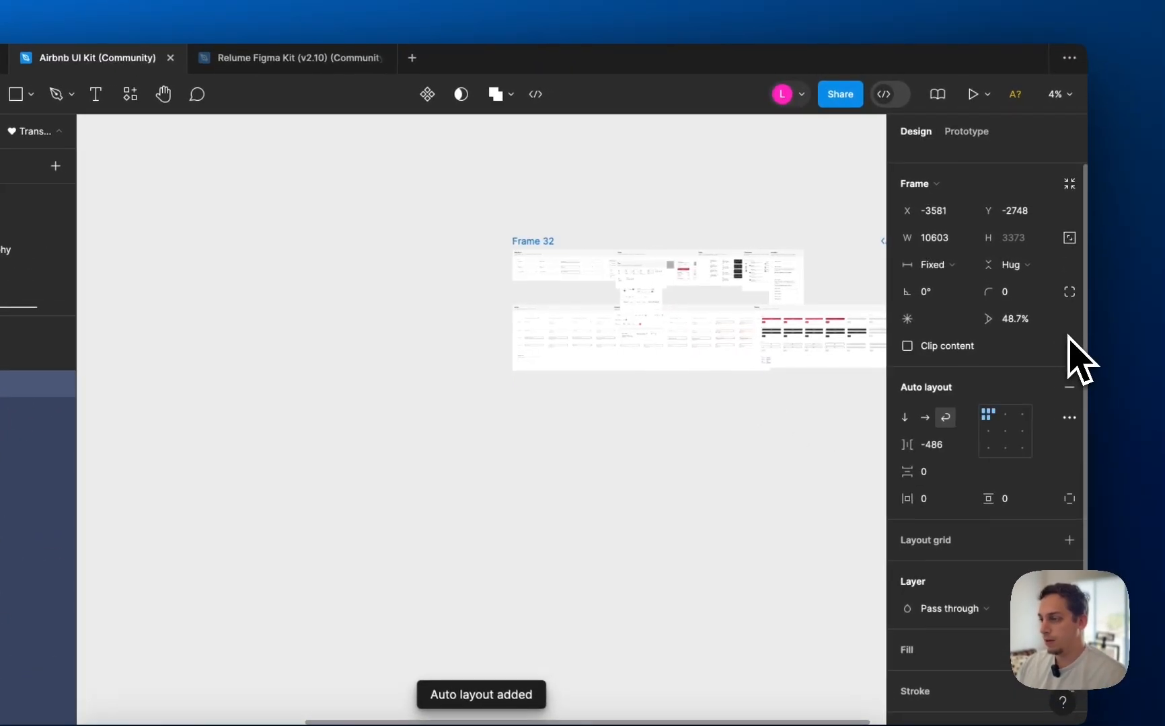
{"action": "scroll", "coordinate": [702, 329], "scroll_direction": "right", "scroll_amount": 5}
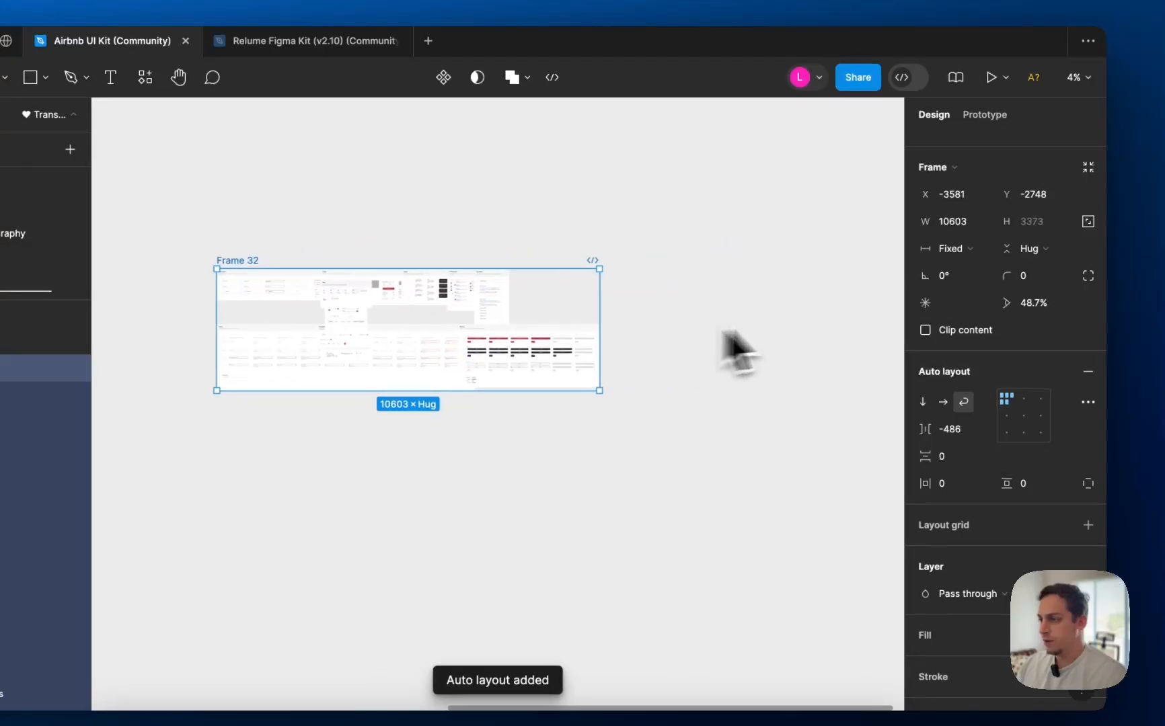
{"action": "scroll", "coordinate": [922, 302], "scroll_direction": "up", "scroll_amount": 1}
{"action": "left_click", "coordinate": [923, 421]}
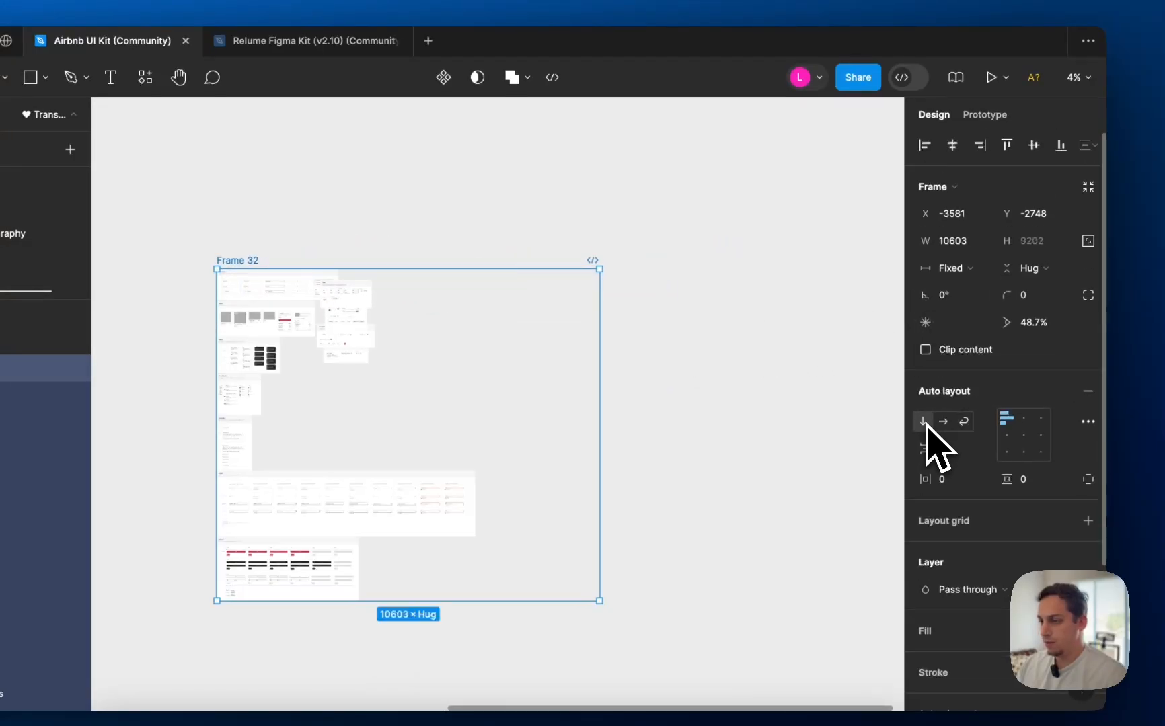
{"action": "scroll", "coordinate": [699, 476], "scroll_direction": "left", "scroll_amount": 5}
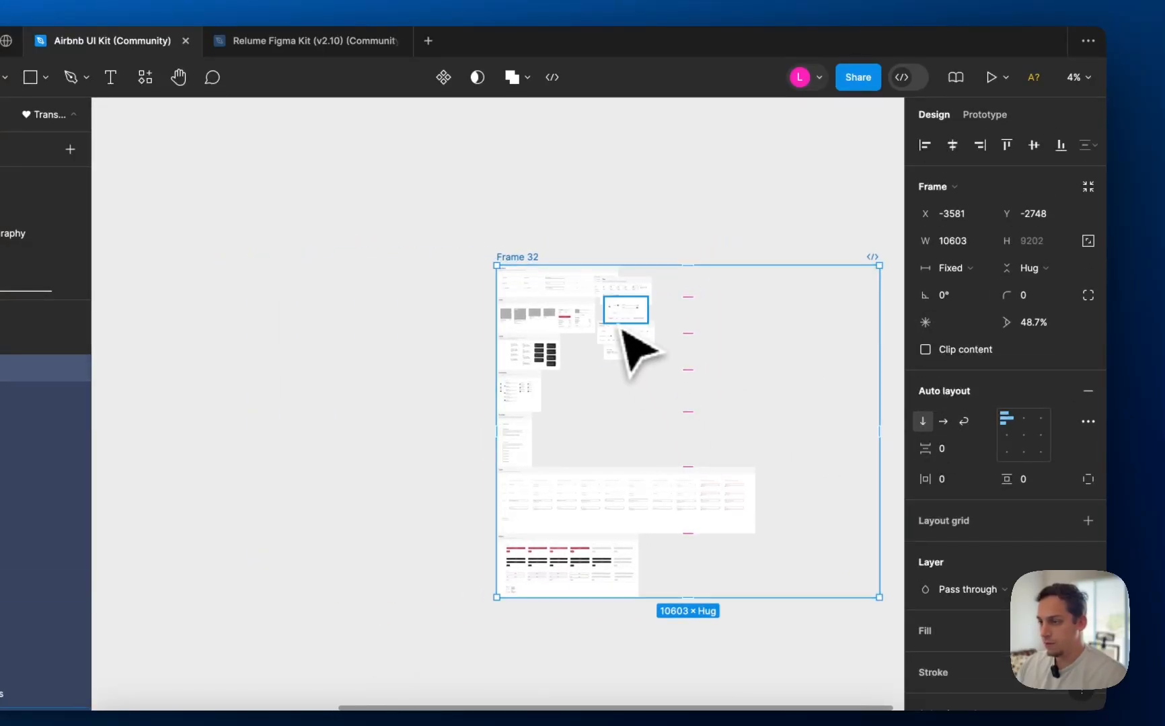
- Select the component frames from Callouts to Tiles and wrap them in a new frame
{"action": "left_click", "coordinate": [624, 321]}
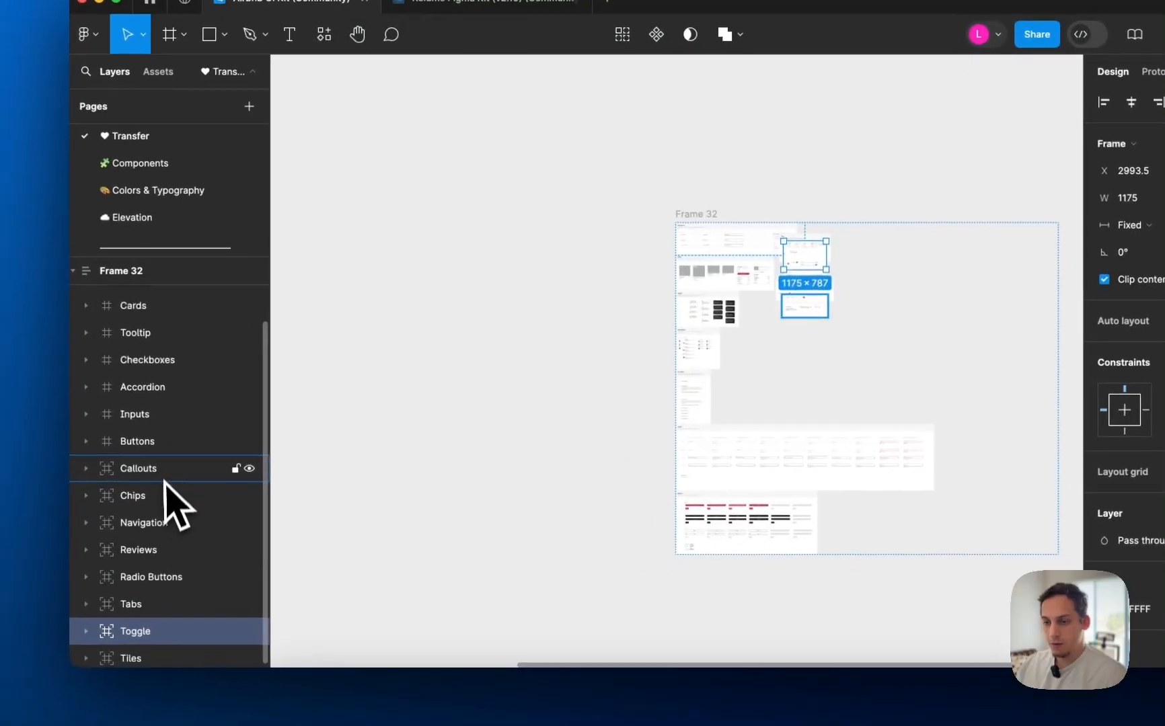
{"action": "left_click", "coordinate": [161, 465]}
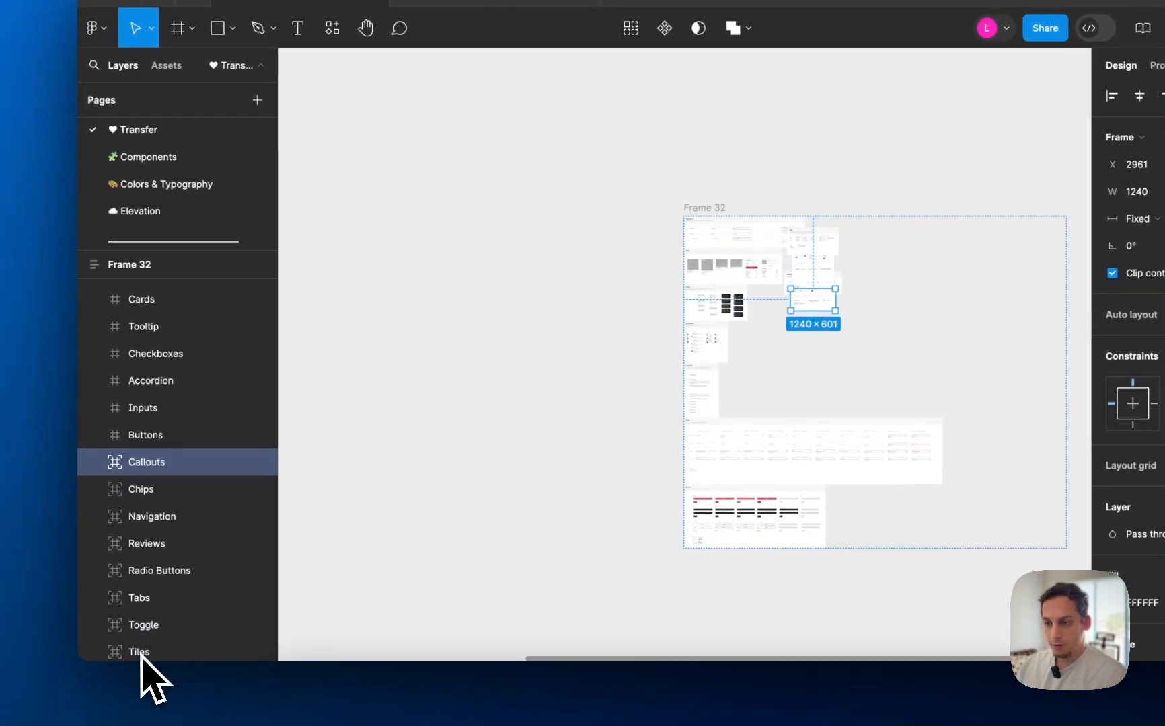
{"action": "left_click", "coordinate": [142, 649], "text": "shift"}
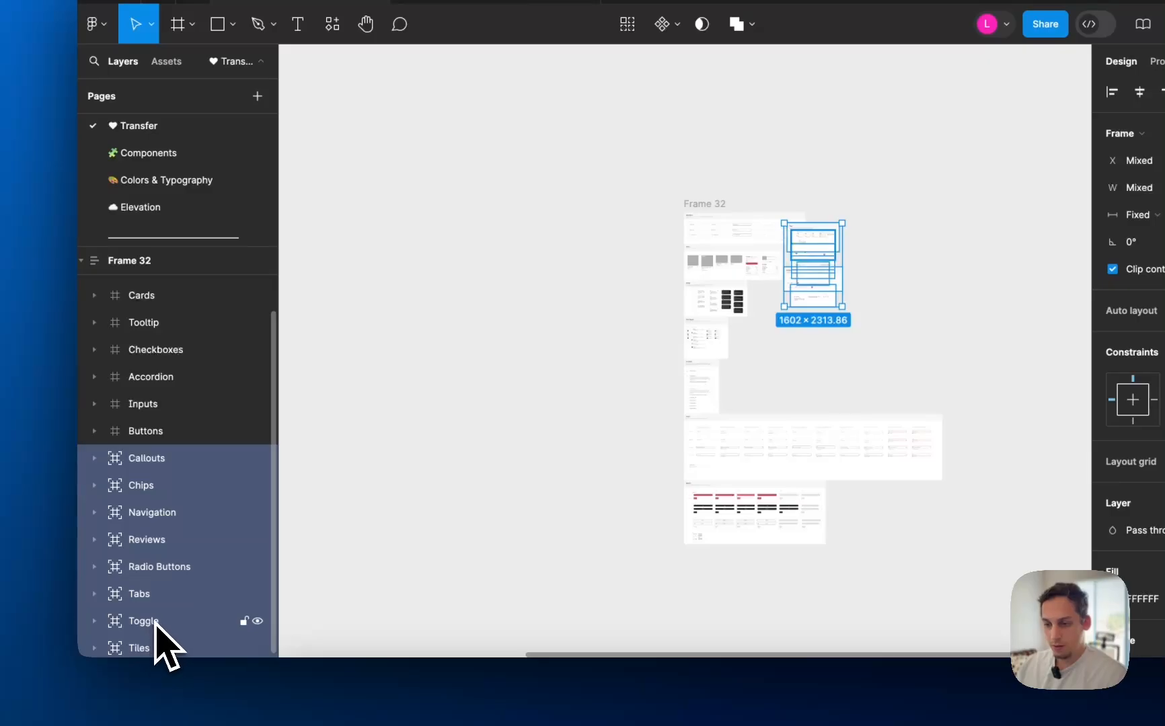
{"action": "right_click", "coordinate": [156, 624]}
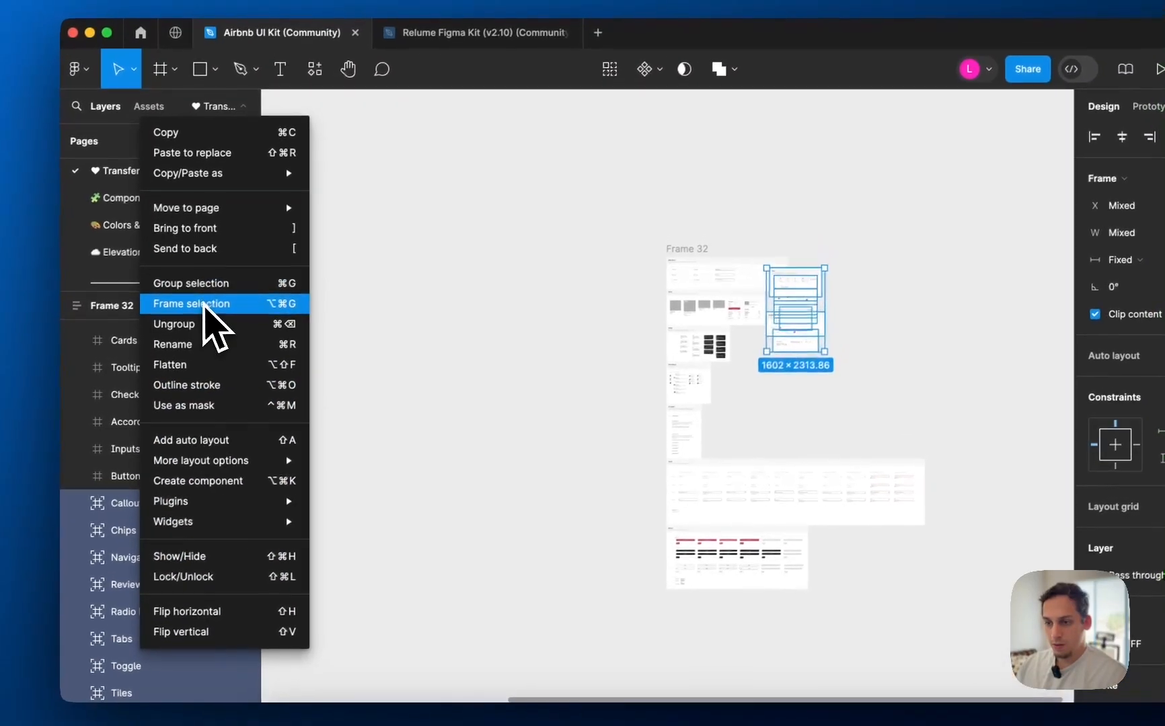
{"action": "left_click", "coordinate": [205, 306]}
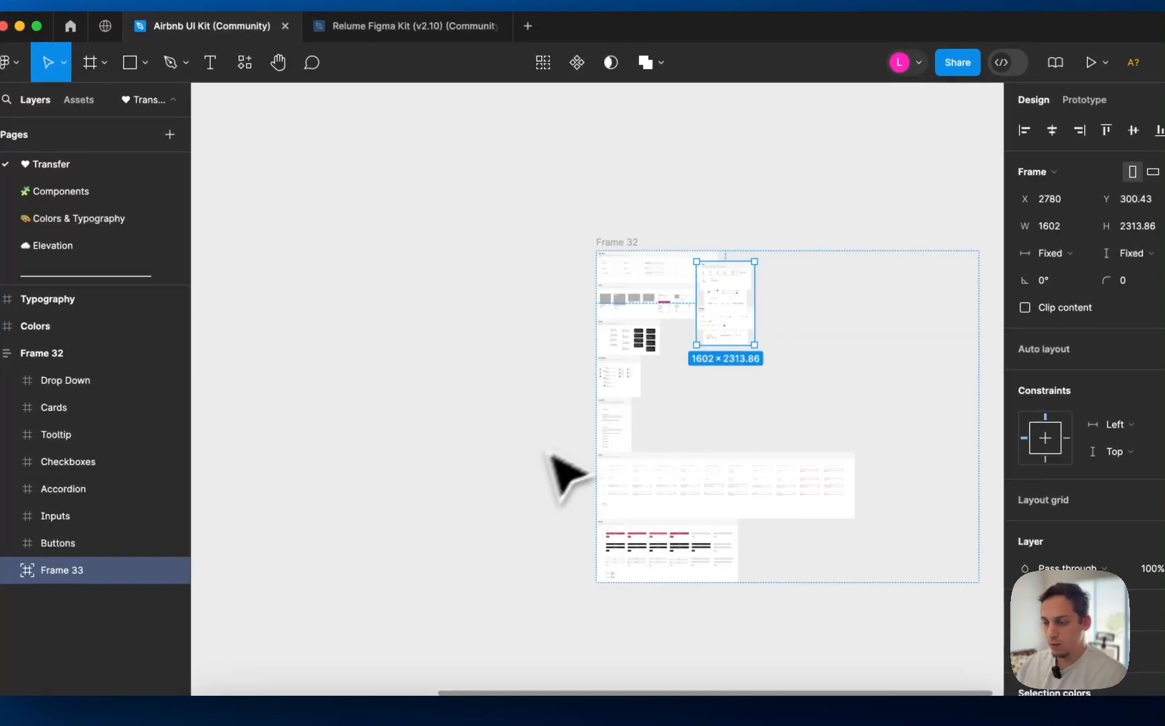
- Turn off absolute positioning for the frame holding Callouts to Tiles so it follows the parent's vertical auto layout
{"action": "left_click", "coordinate": [703, 387]}
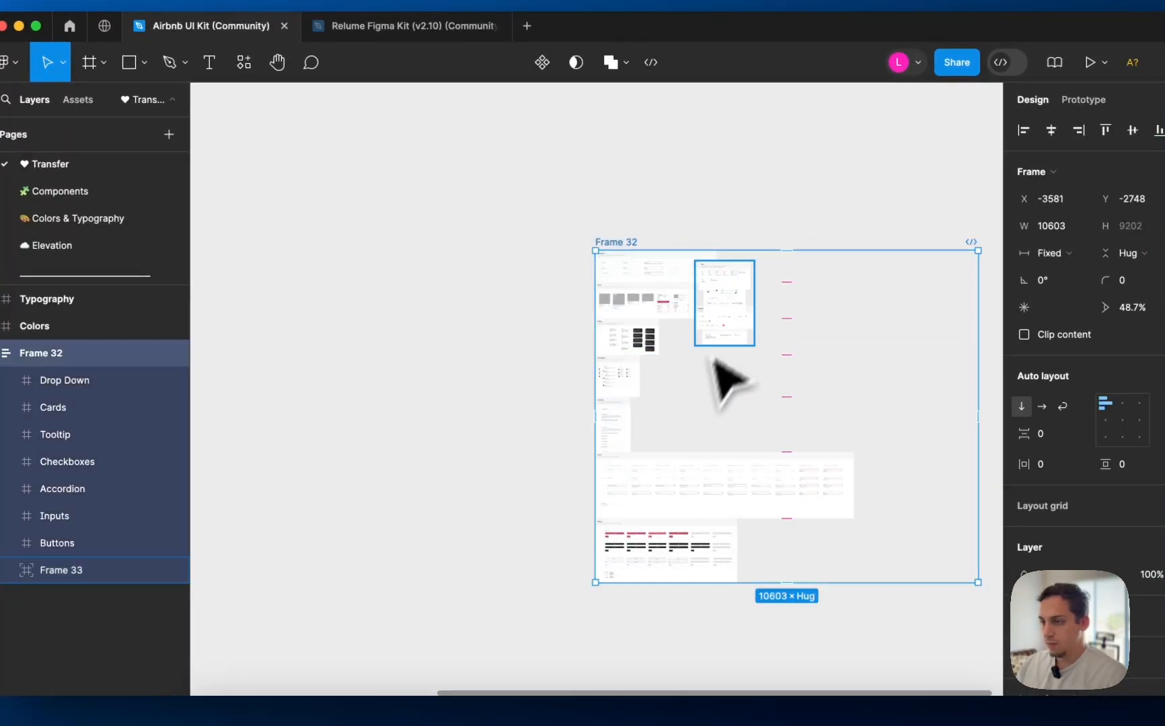
{"action": "left_click", "coordinate": [741, 325]}
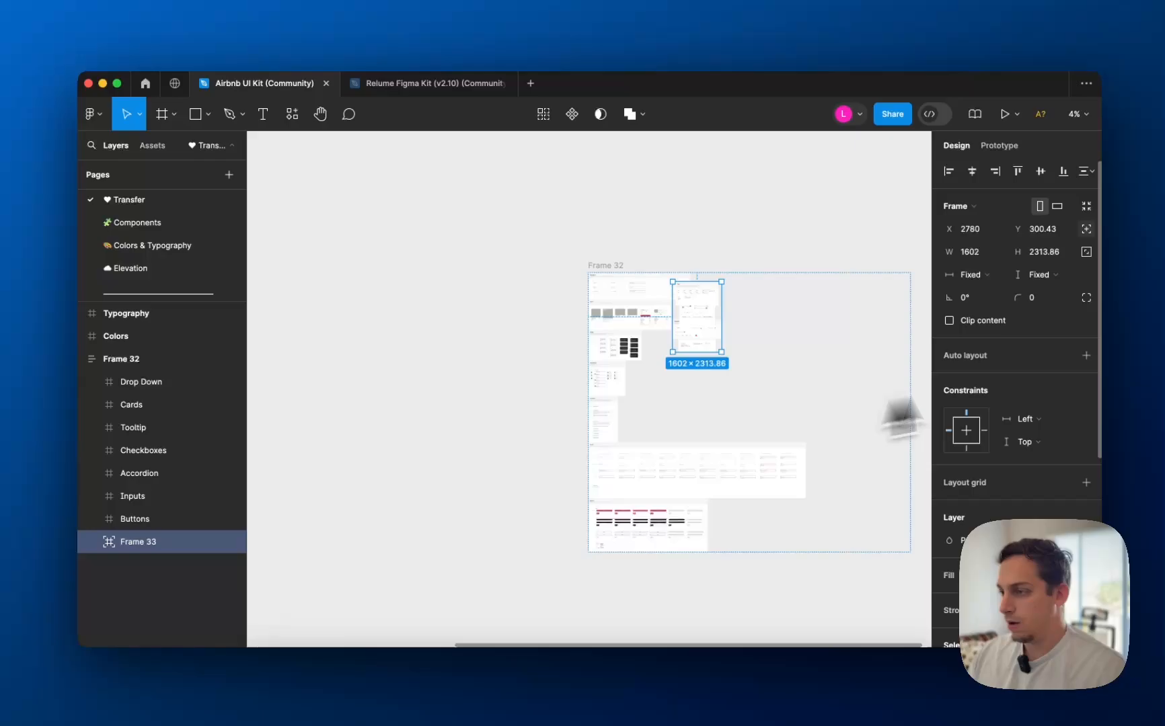
{"action": "scroll", "coordinate": [1028, 323], "scroll_direction": "down", "scroll_amount": 5}
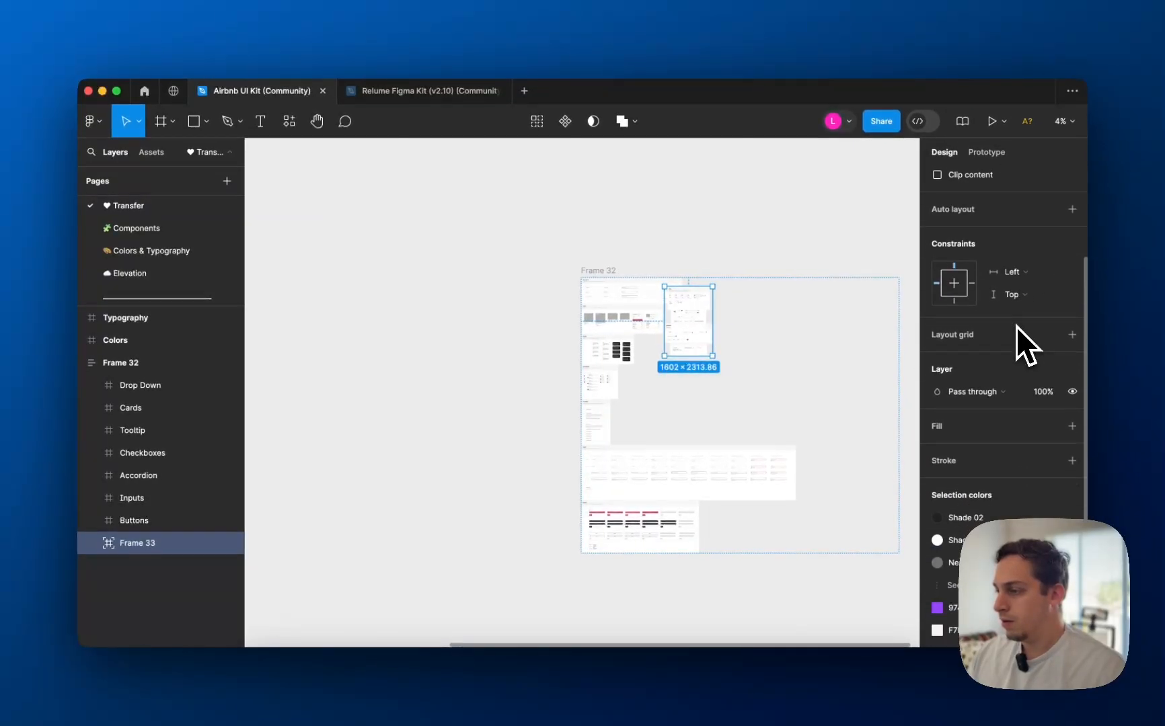
{"action": "scroll", "coordinate": [1016, 325], "scroll_direction": "up", "scroll_amount": 5}
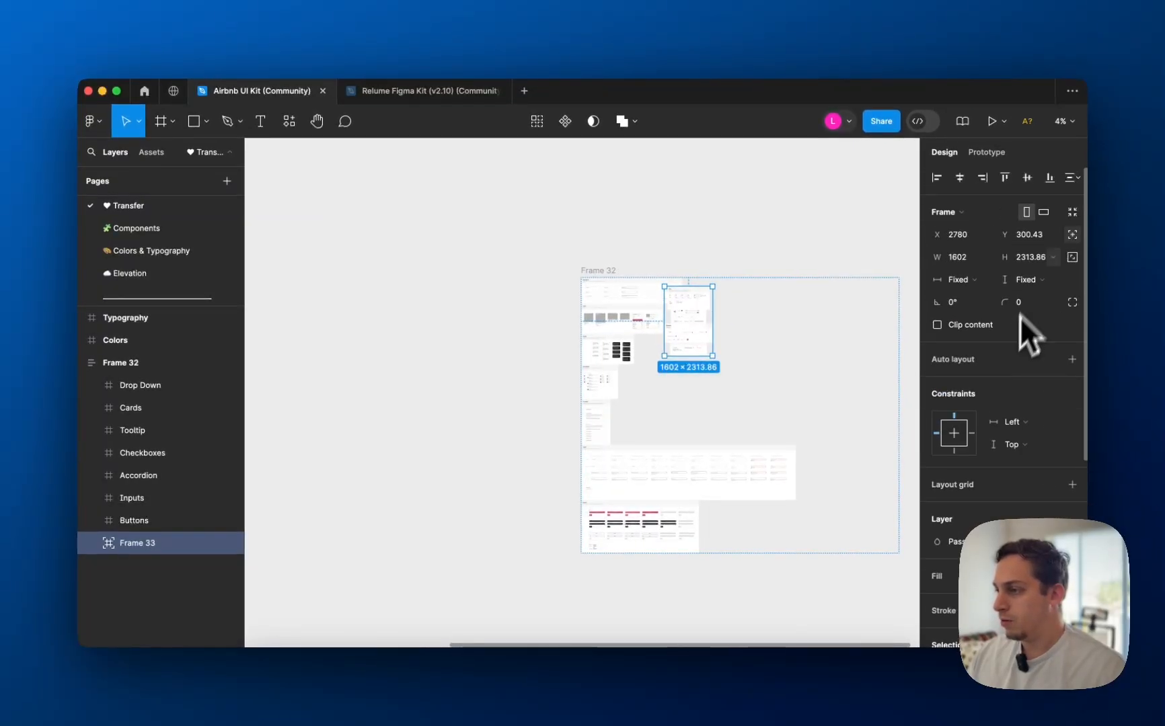
{"action": "left_click", "coordinate": [1072, 234]}
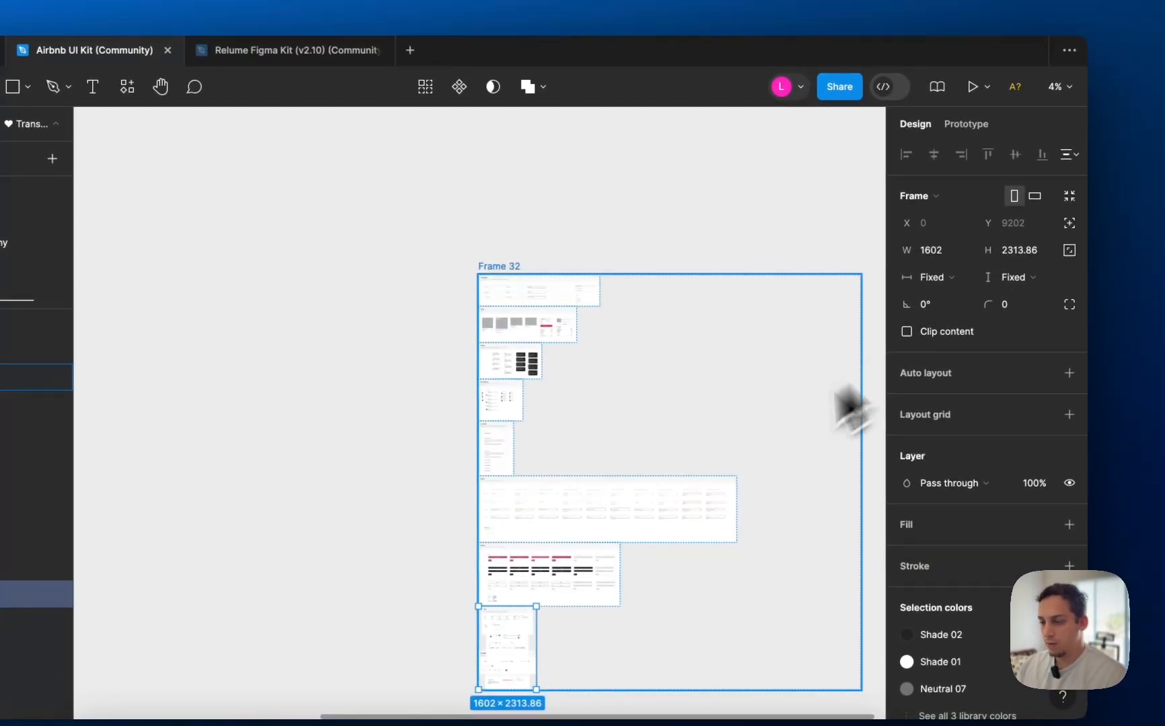
- Try adding vertical auto layout with a gap of 70 to the frame holding Callouts to Tiles, and undo it
{"action": "scroll", "coordinate": [721, 464], "scroll_direction": "down", "scroll_amount": 4}
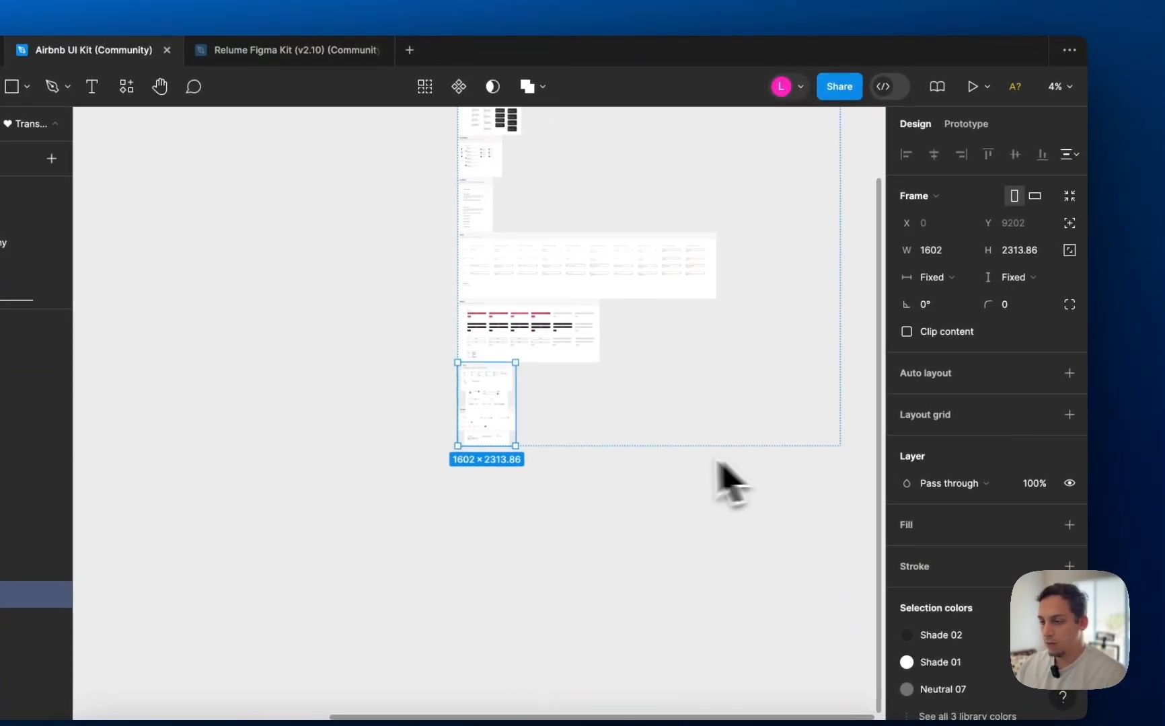
{"action": "scroll", "coordinate": [487, 430], "scroll_direction": "up", "scroll_amount": 8}
{"action": "scroll", "coordinate": [487, 430], "scroll_direction": "left", "scroll_amount": 2}
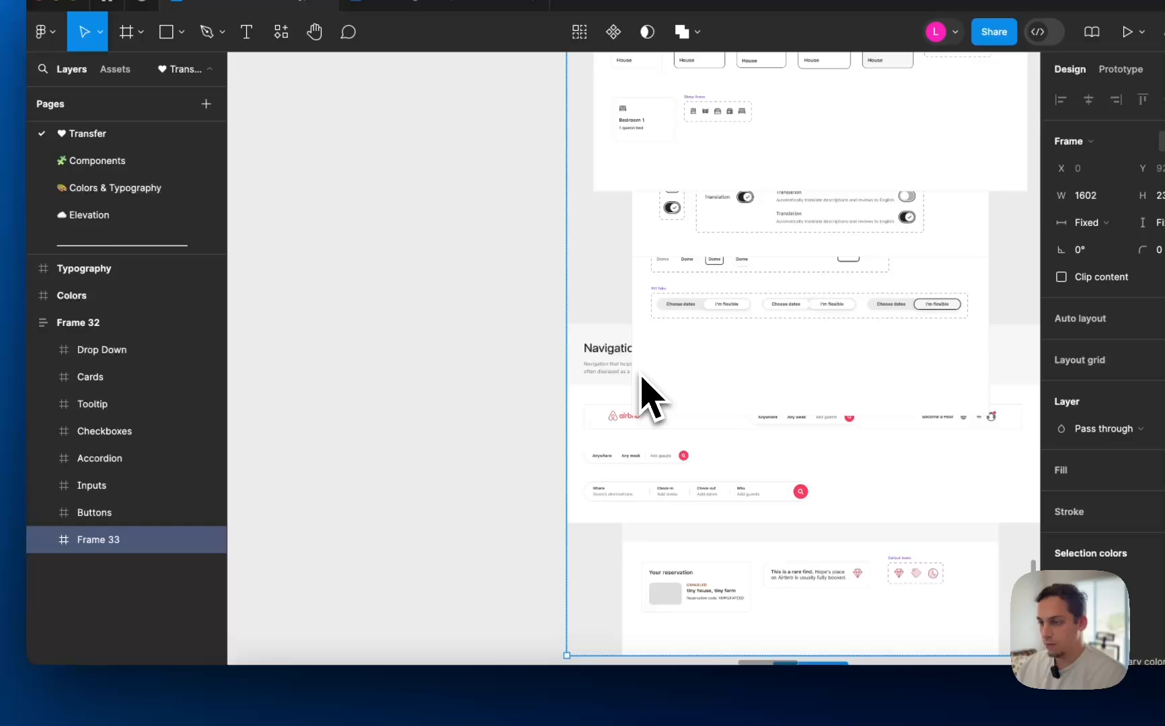
{"action": "scroll", "coordinate": [647, 397], "scroll_direction": "up", "scroll_amount": 2}
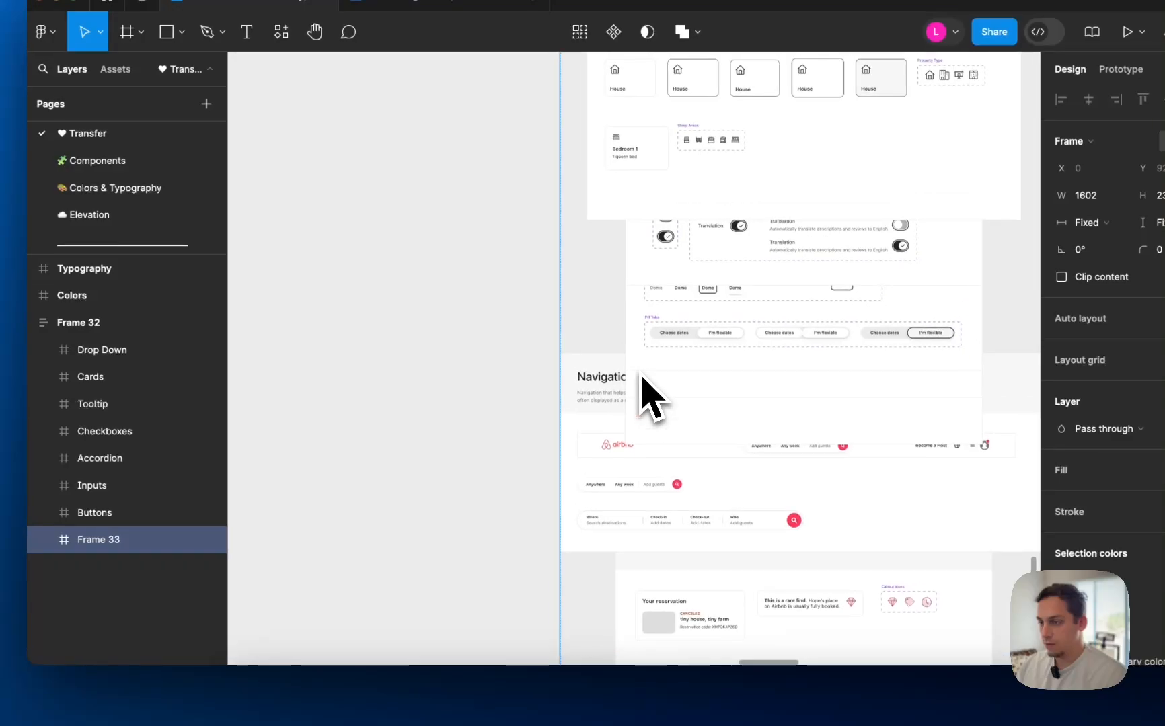
{"action": "scroll", "coordinate": [716, 391], "scroll_direction": "down", "scroll_amount": 5}
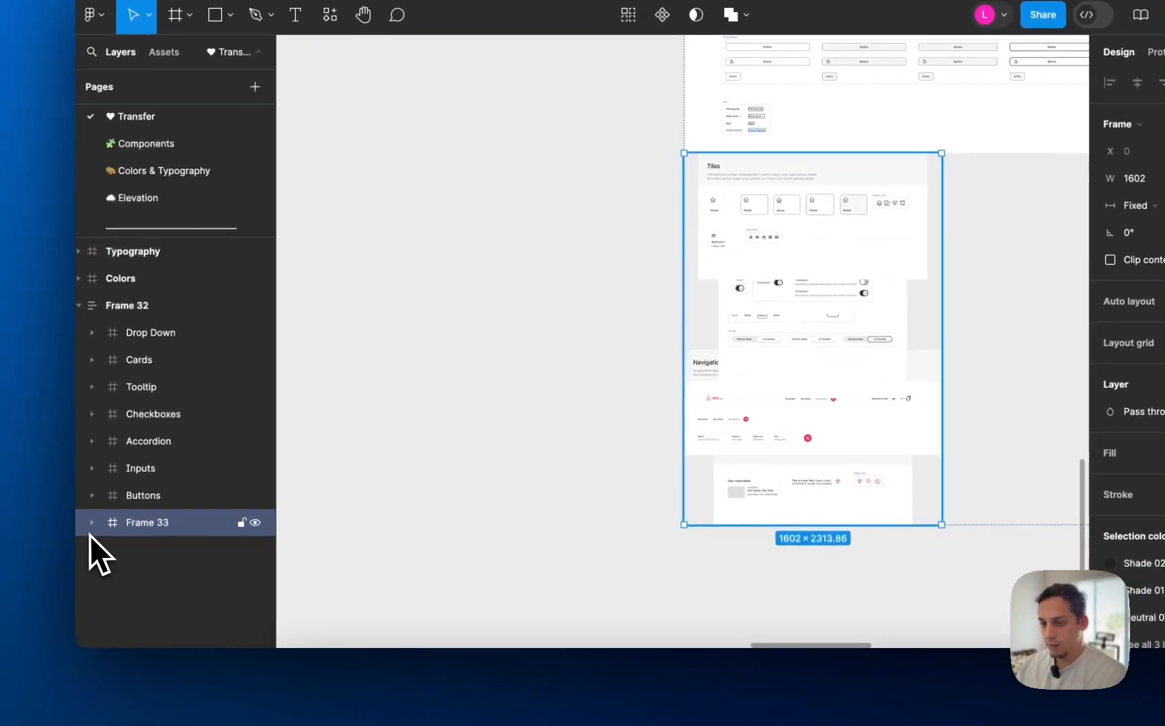
{"action": "left_click", "coordinate": [44, 540]}
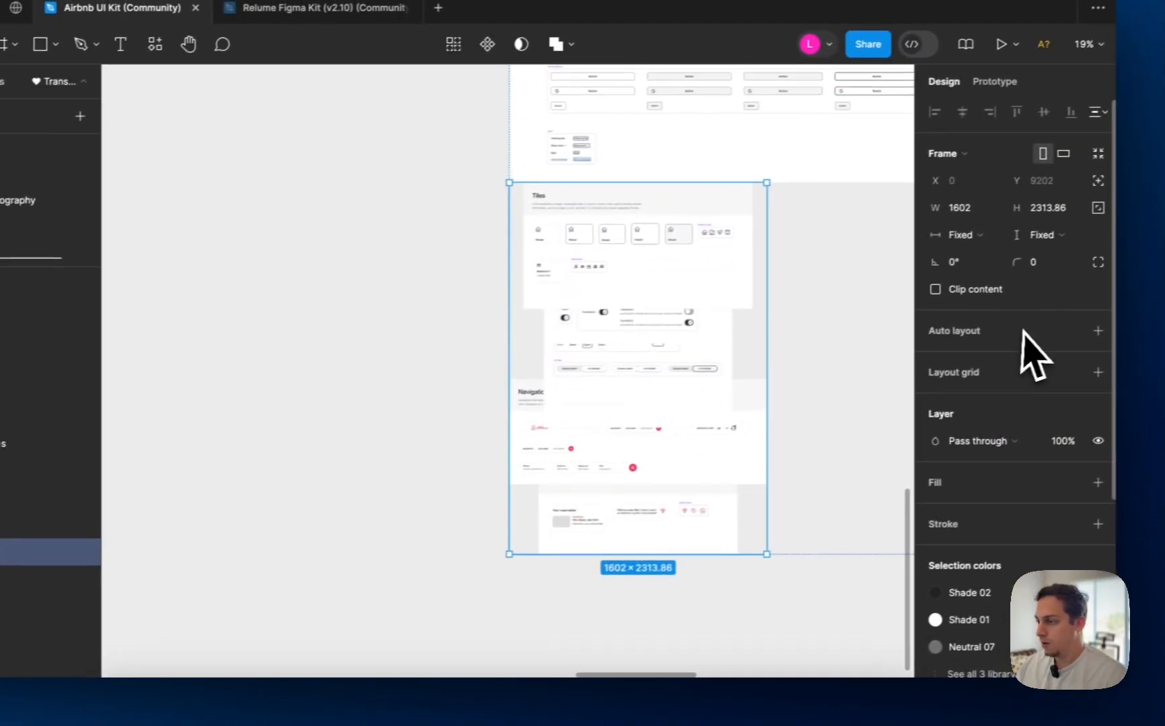
{"action": "left_click", "coordinate": [1064, 347]}
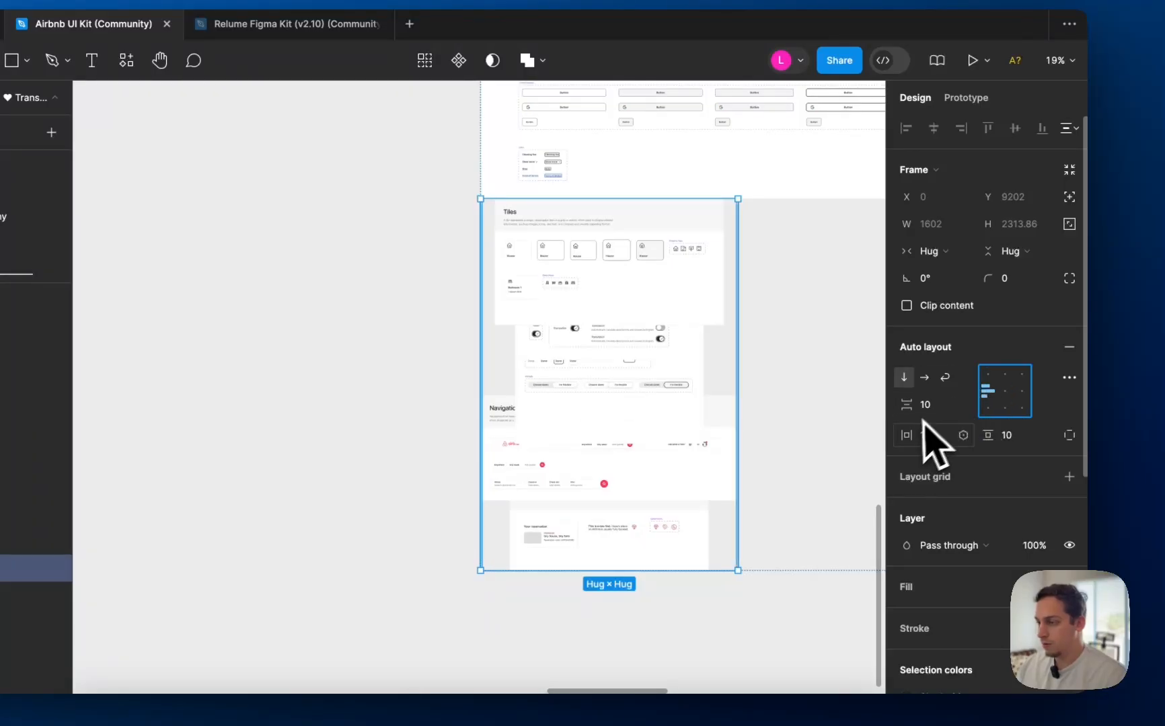
{"action": "key", "text": "shift+Up"}
{"action": "key", "text": "shift+Up"}
{"action": "key", "text": "shift+Up"}
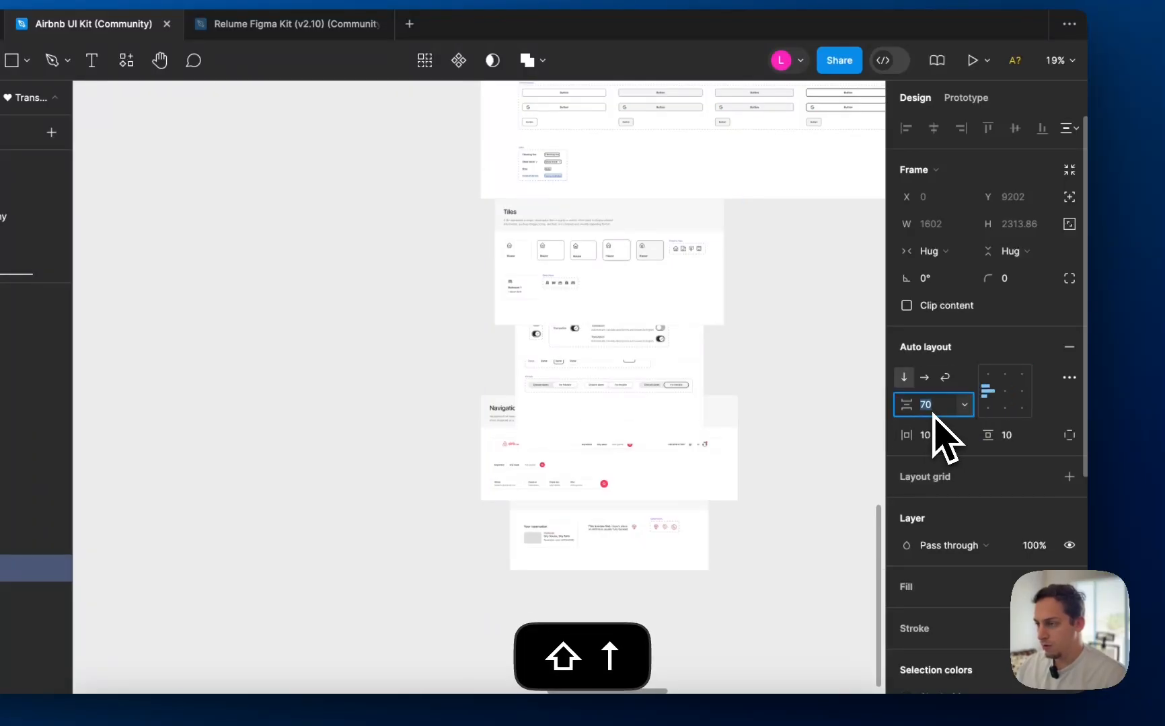
{"action": "key", "text": "super+z"}
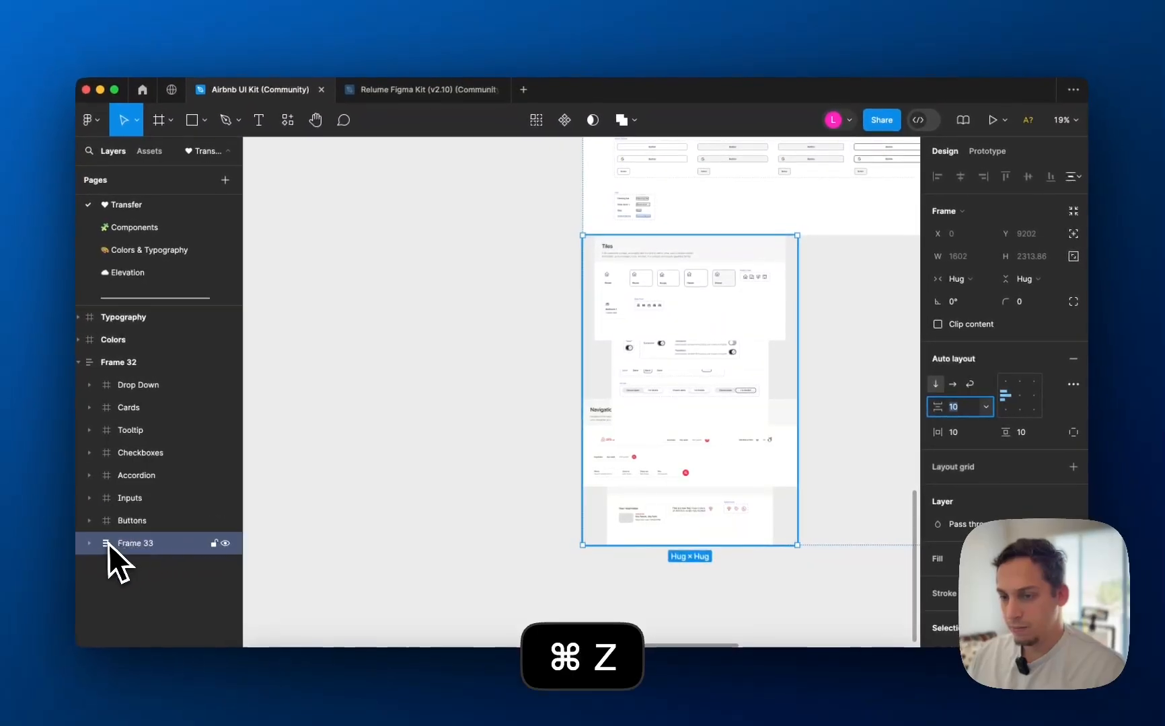
{"action": "key", "text": "super+z"}
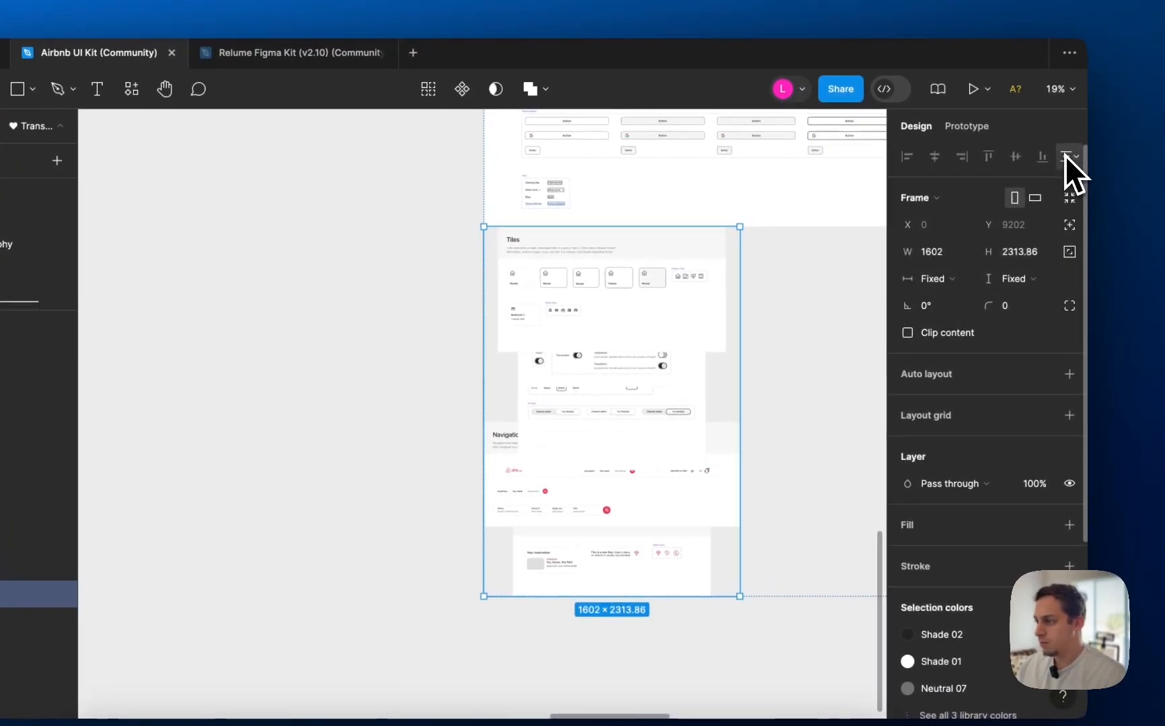
- Distribute the Callouts to Tiles sections vertically within their frame and set their spacing to 10
{"action": "left_click", "coordinate": [1070, 178]}
{"action": "left_click", "coordinate": [1024, 210]}
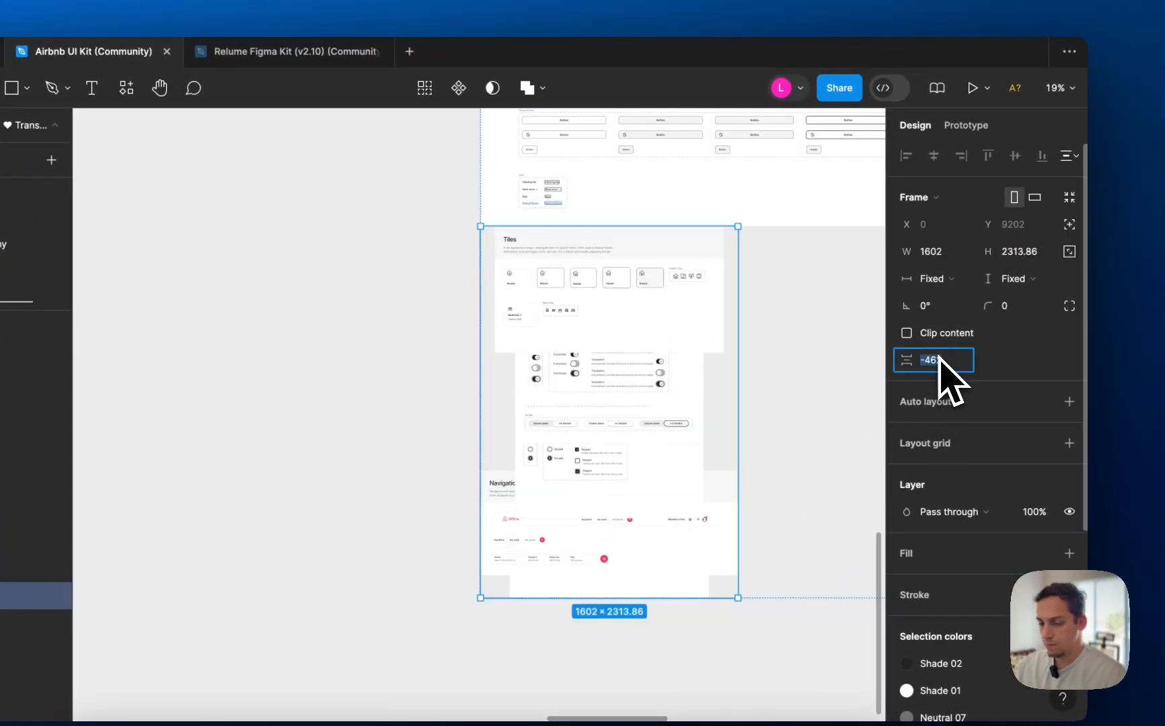
{"action": "key", "text": "Return"}
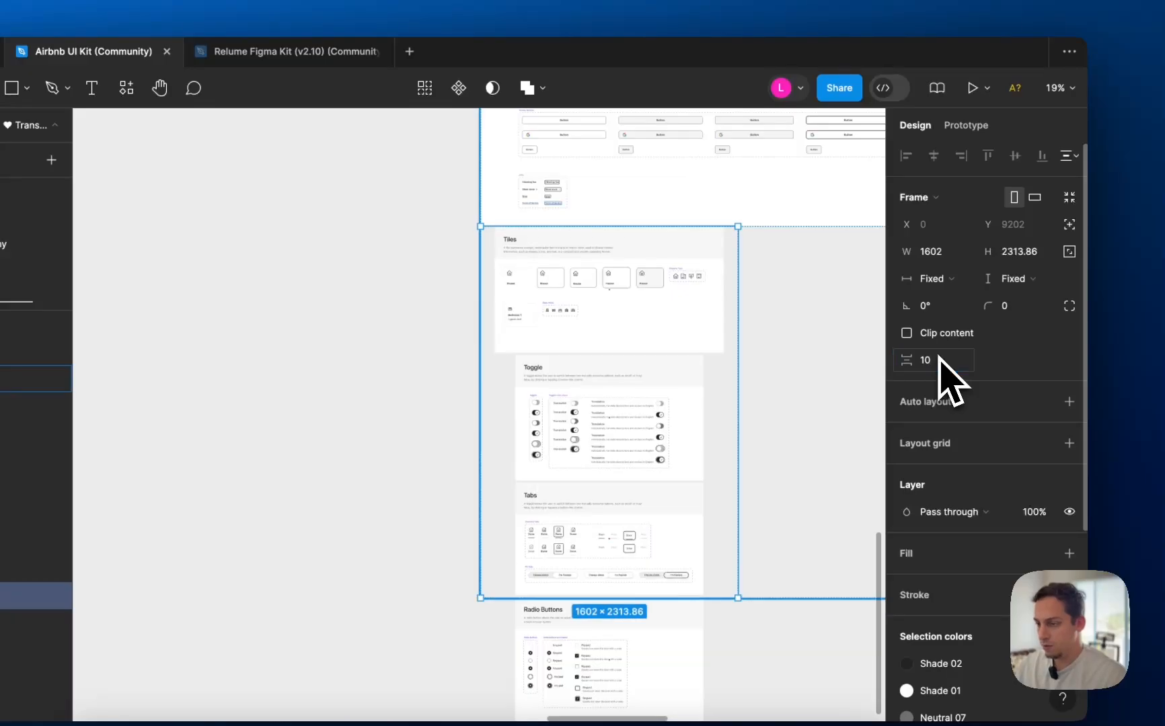
- Resize the parent auto-layout frame to about 7162 × 14821 so it encloses all component sections without the excess width
{"action": "scroll", "coordinate": [726, 427], "scroll_direction": "down", "scroll_amount": 5}
{"action": "left_click", "coordinate": [698, 414]}
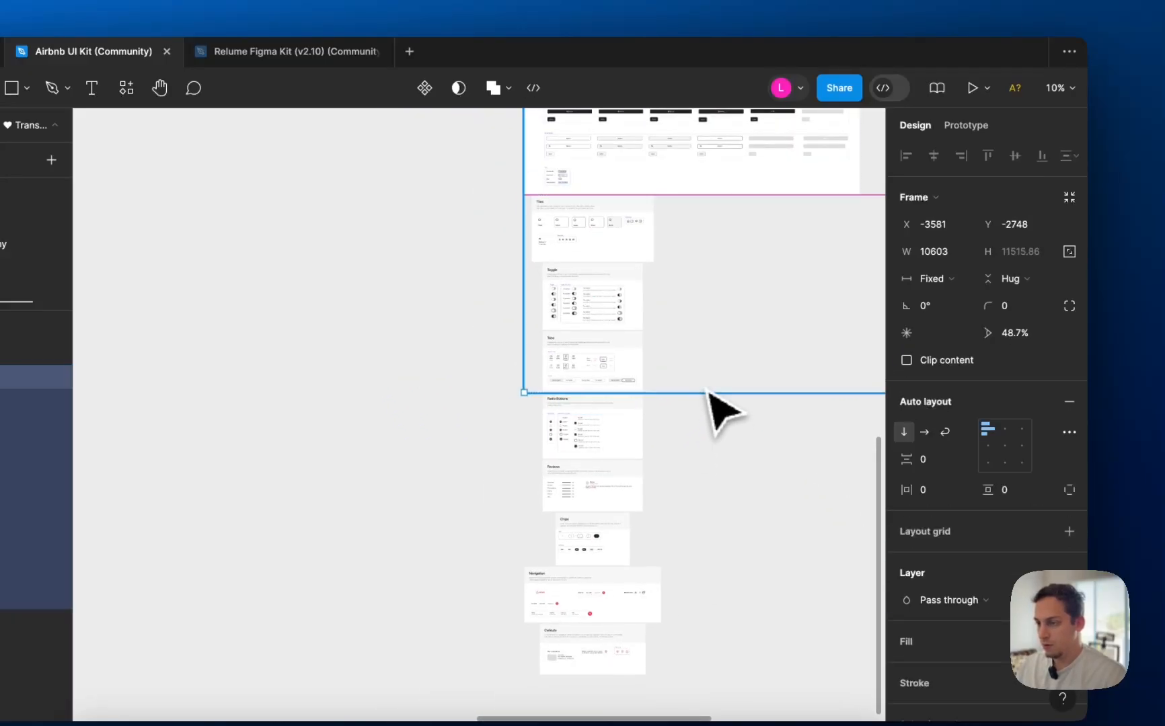
{"action": "scroll", "coordinate": [713, 408], "scroll_direction": "down", "scroll_amount": 5}
{"action": "scroll", "coordinate": [577, 380], "scroll_direction": "right", "scroll_amount": 3}
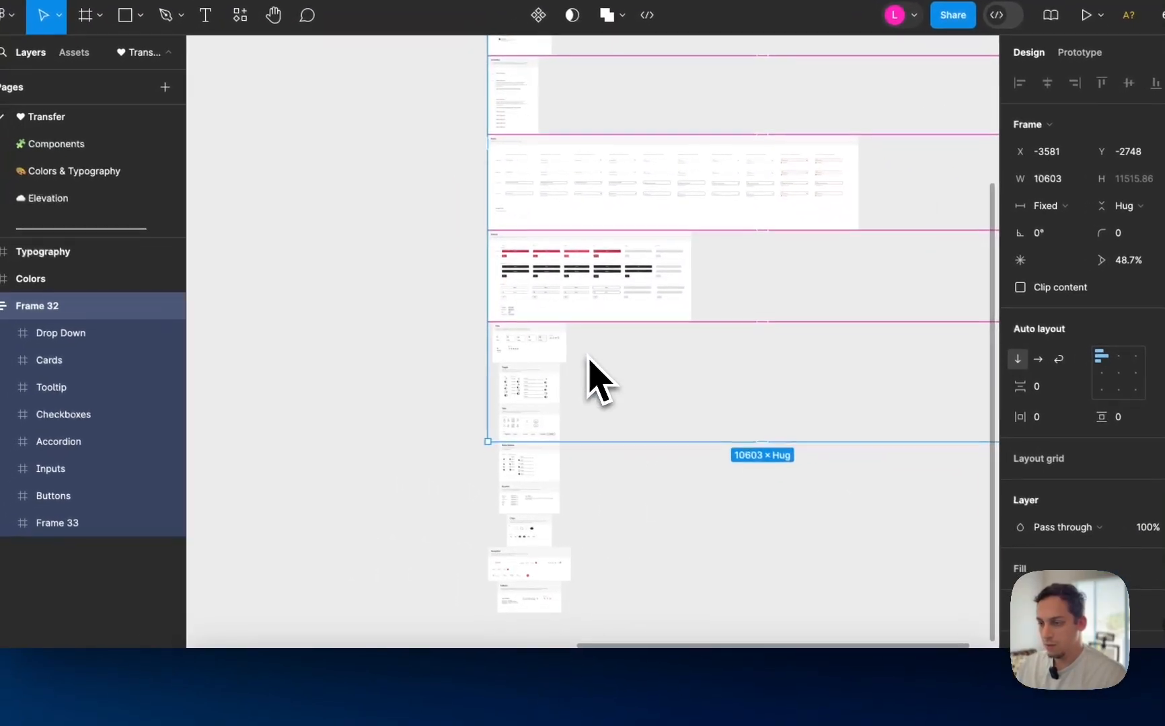
{"action": "left_click_drag", "start_coordinate": [595, 452], "coordinate": [582, 622]}
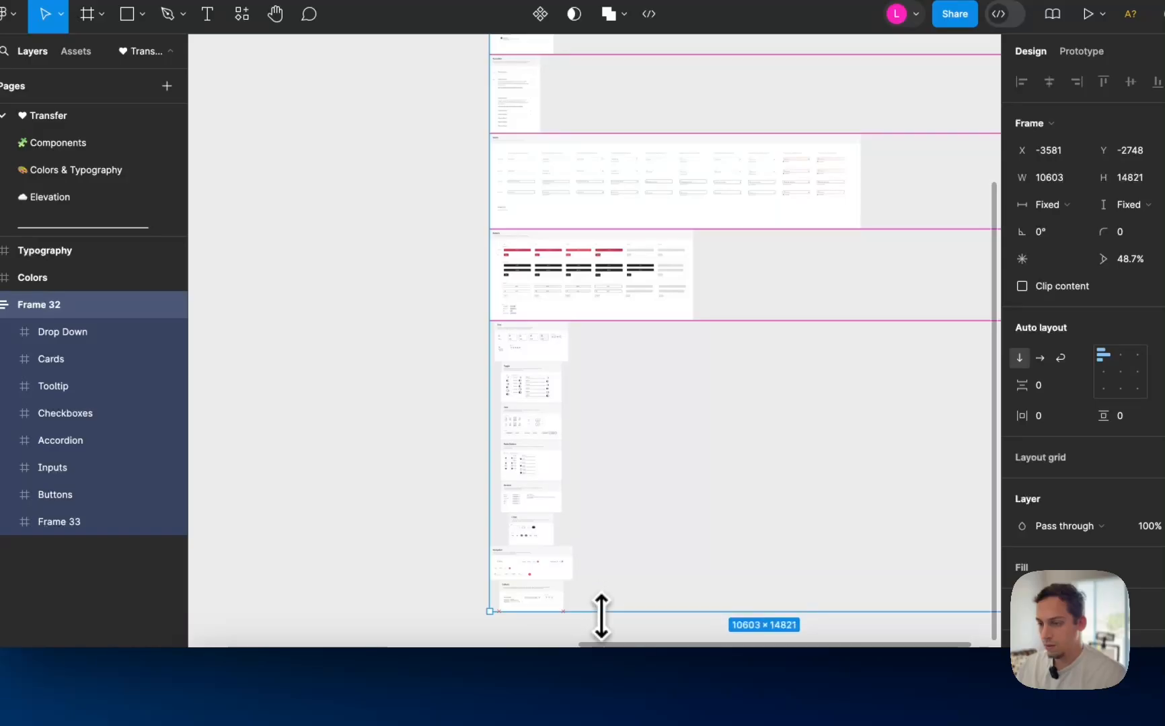
{"action": "scroll", "coordinate": [600, 614], "scroll_direction": "down", "scroll_amount": 4}
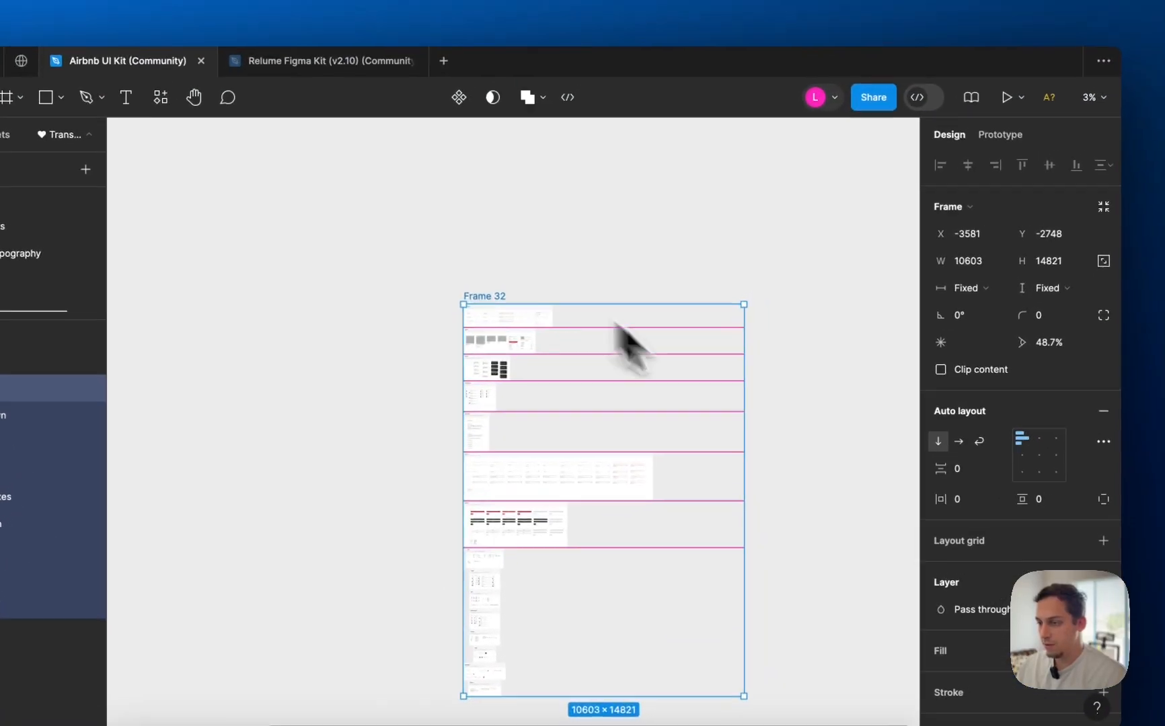
{"action": "left_click_drag", "start_coordinate": [744, 423], "coordinate": [649, 424]}
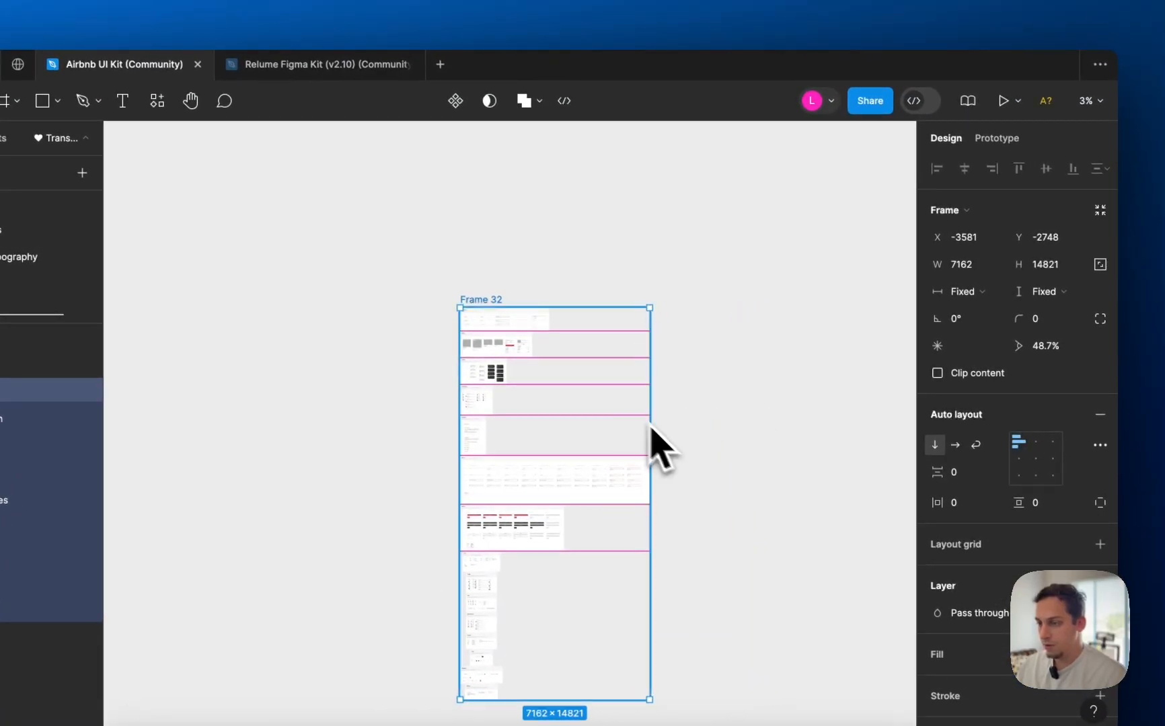
{"action": "left_click", "coordinate": [507, 286]}
{"action": "left_click", "coordinate": [498, 299]}
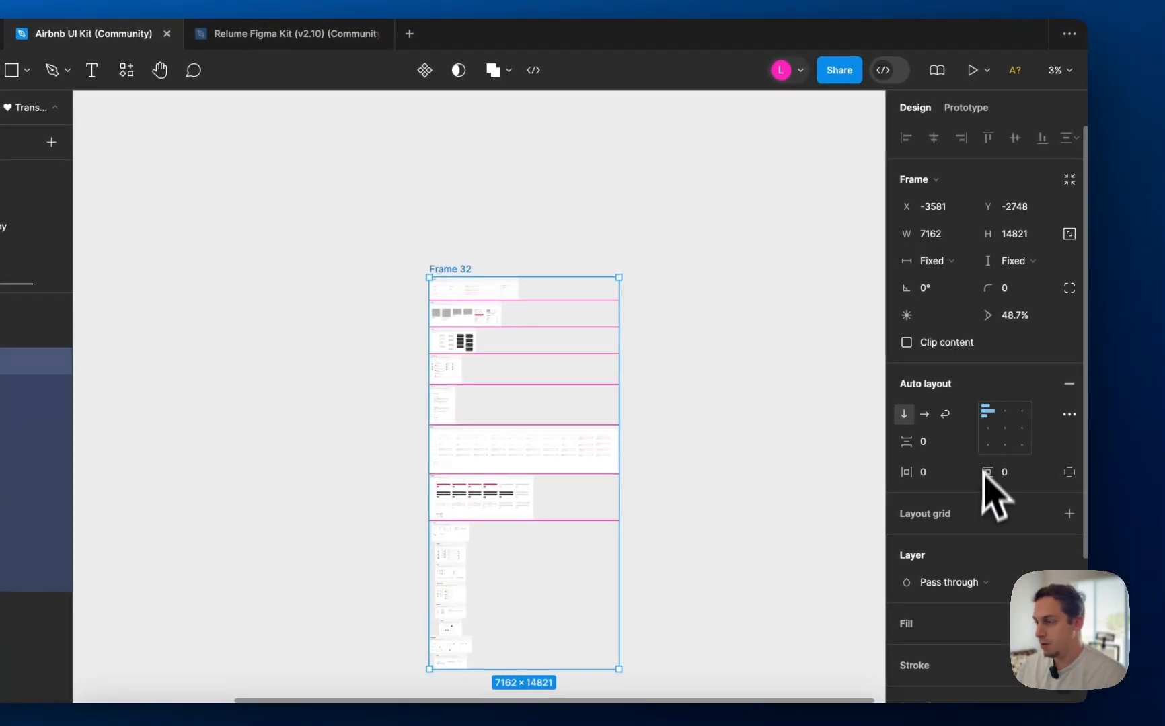
{"action": "scroll", "coordinate": [983, 471], "scroll_direction": "down", "scroll_amount": 3}
{"action": "scroll", "coordinate": [983, 502], "scroll_direction": "up", "scroll_amount": 3}
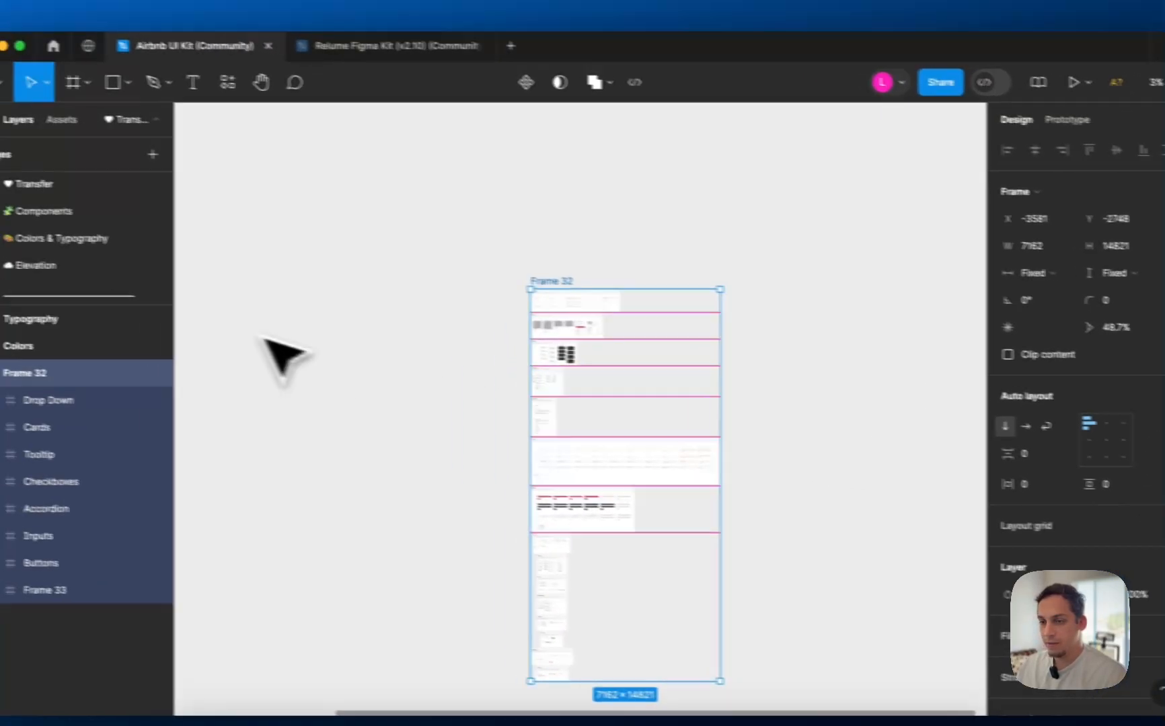
{"action": "left_click", "coordinate": [165, 320]}
{"action": "left_click", "coordinate": [470, 269]}
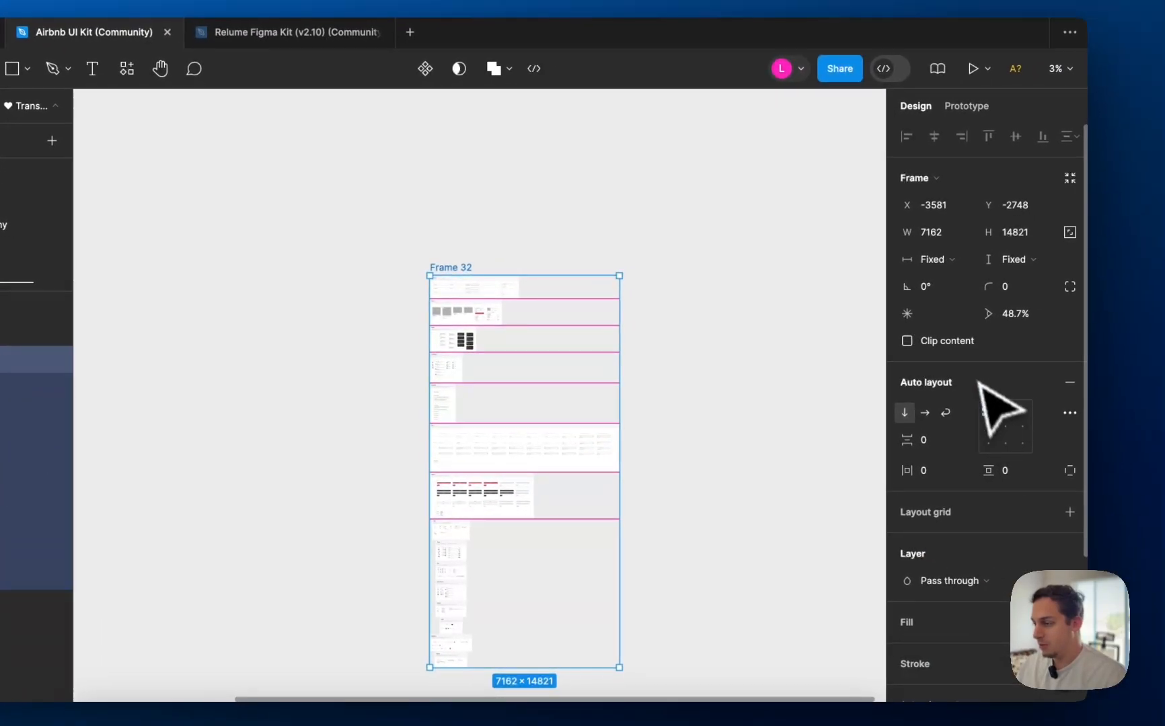
{"action": "scroll", "coordinate": [1129, 396], "scroll_direction": "down", "scroll_amount": 3}
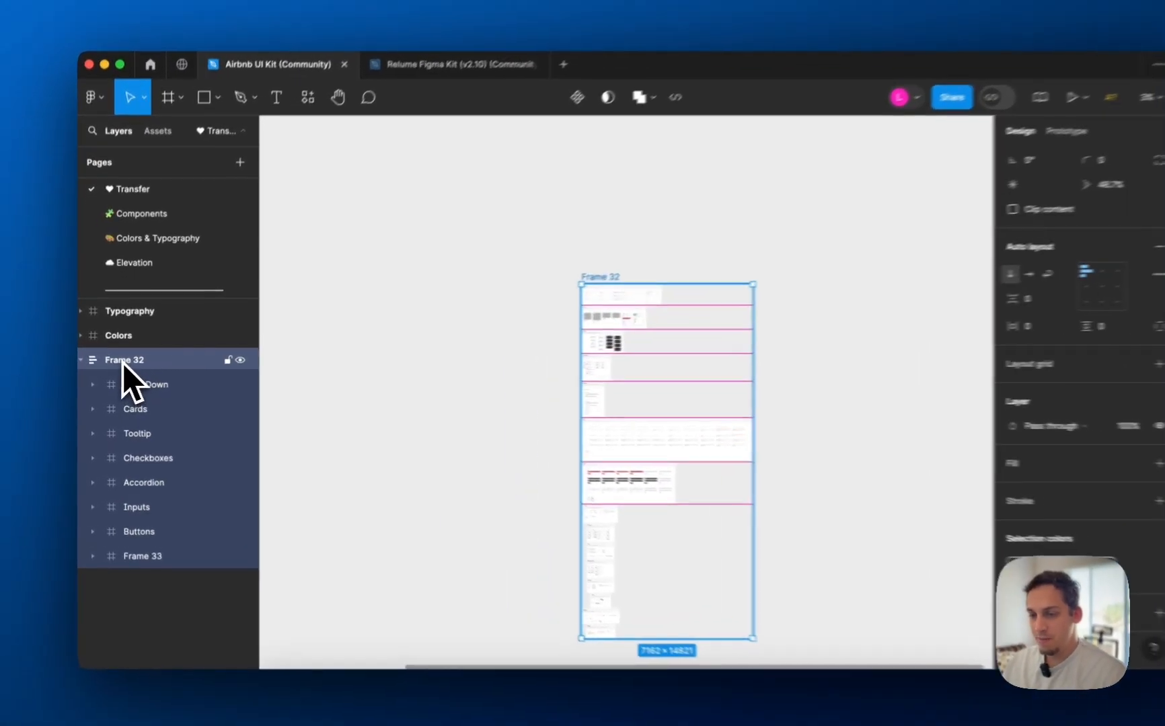
- Group the parent auto-layout frame, expand the group's layers and select the Drop Down frame inside it
{"action": "right_click", "coordinate": [121, 363]}
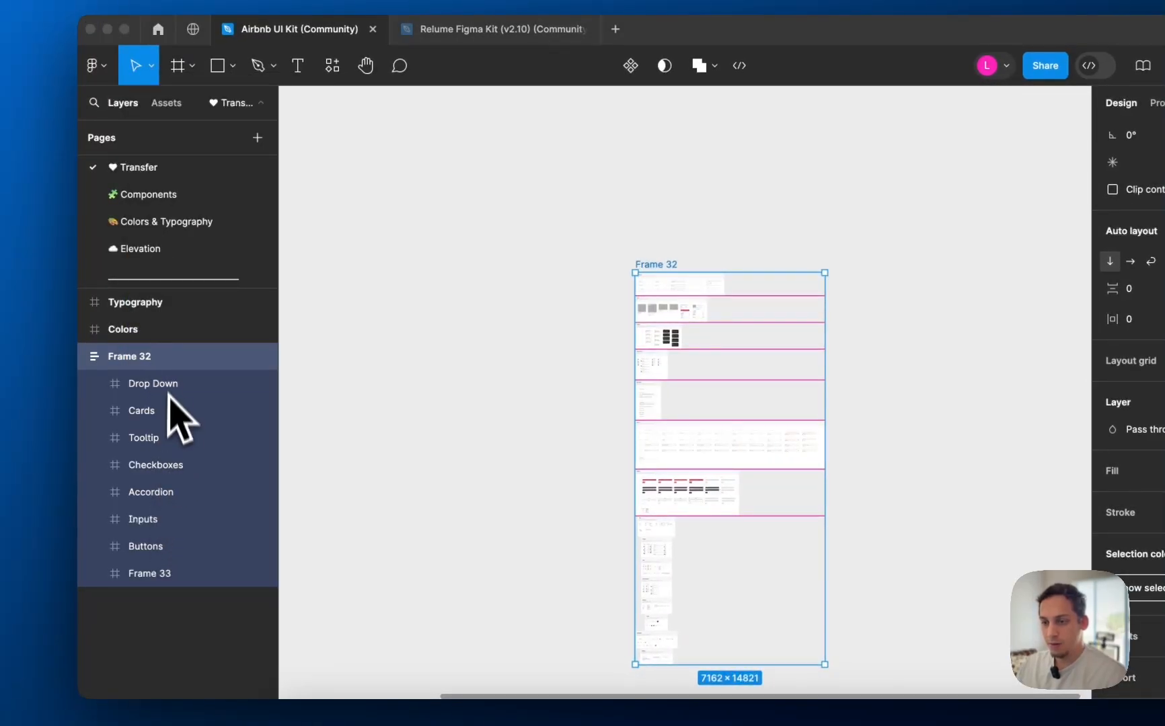
{"action": "right_click", "coordinate": [162, 372]}
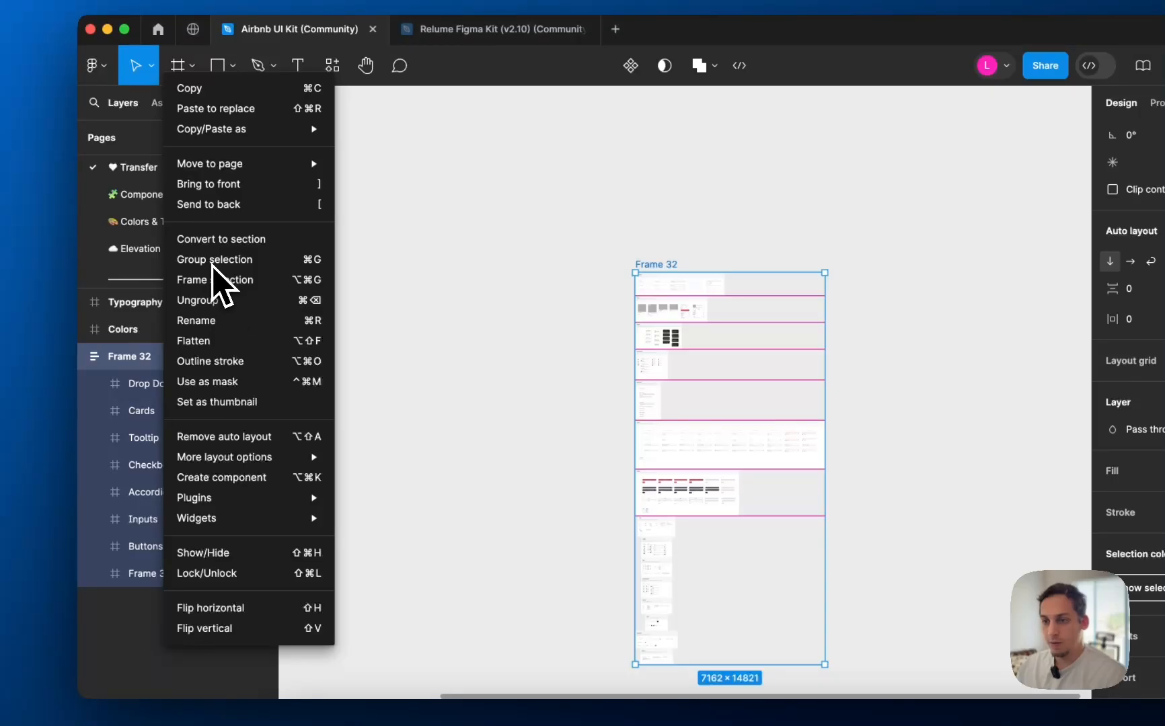
{"action": "left_click", "coordinate": [191, 260]}
{"action": "left_click", "coordinate": [108, 363]}
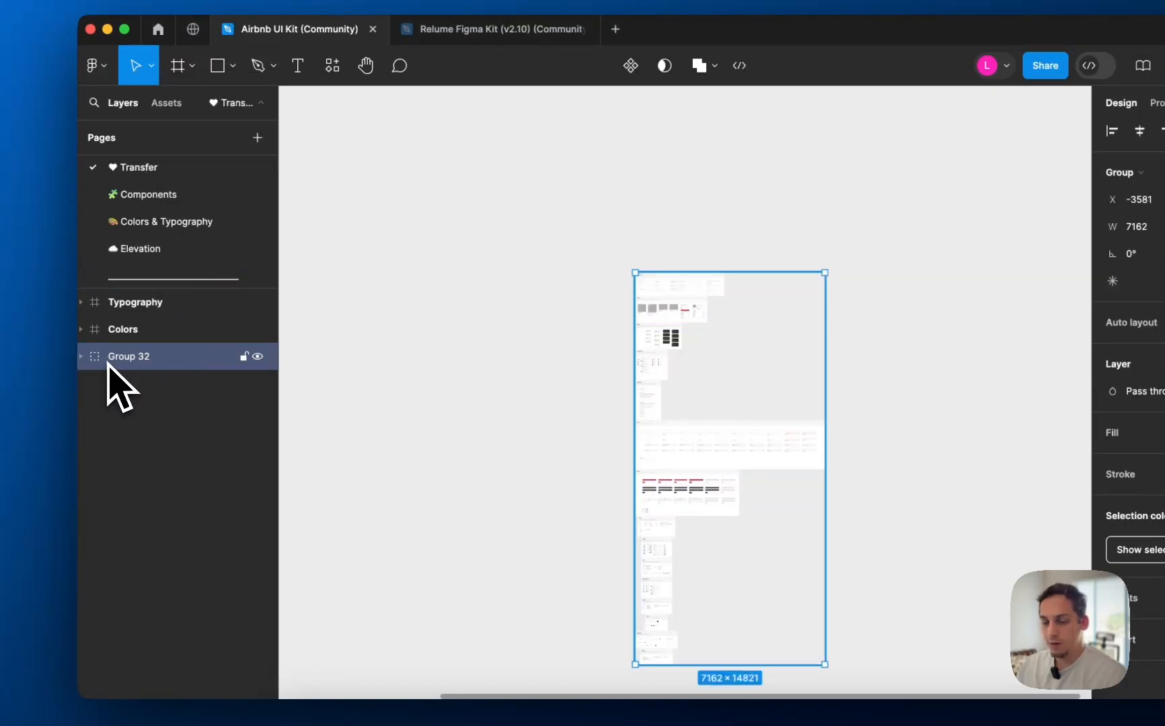
{"action": "left_click", "coordinate": [82, 357]}
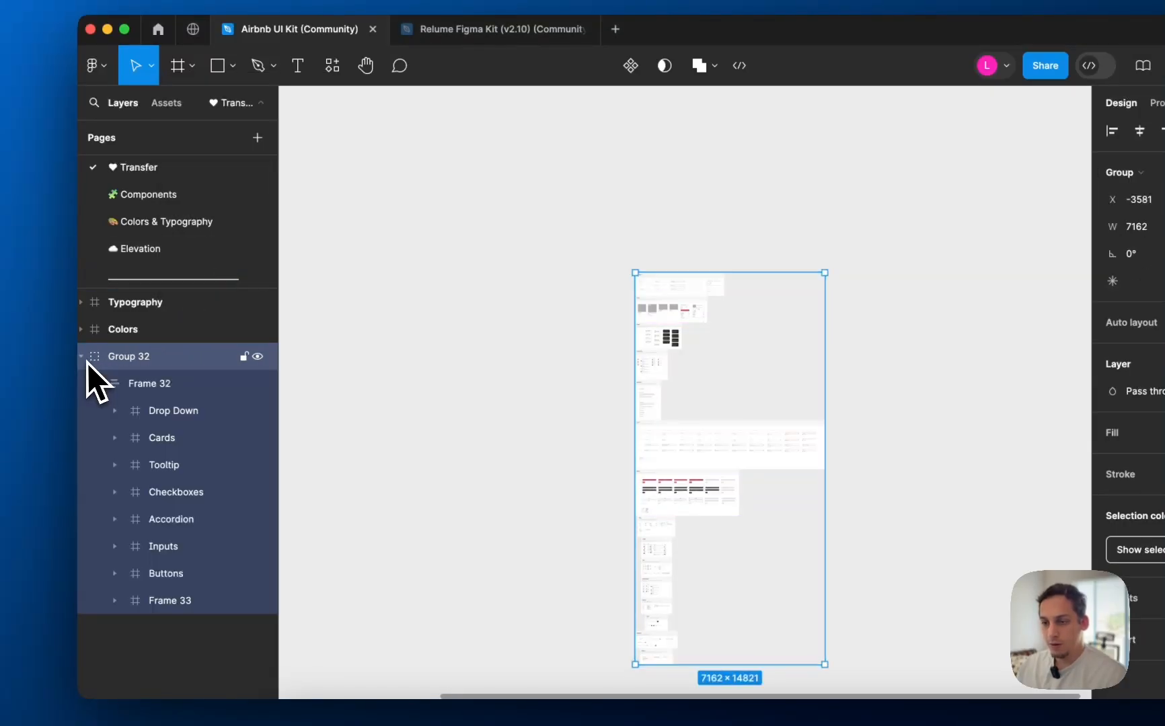
{"action": "left_click", "coordinate": [160, 413]}
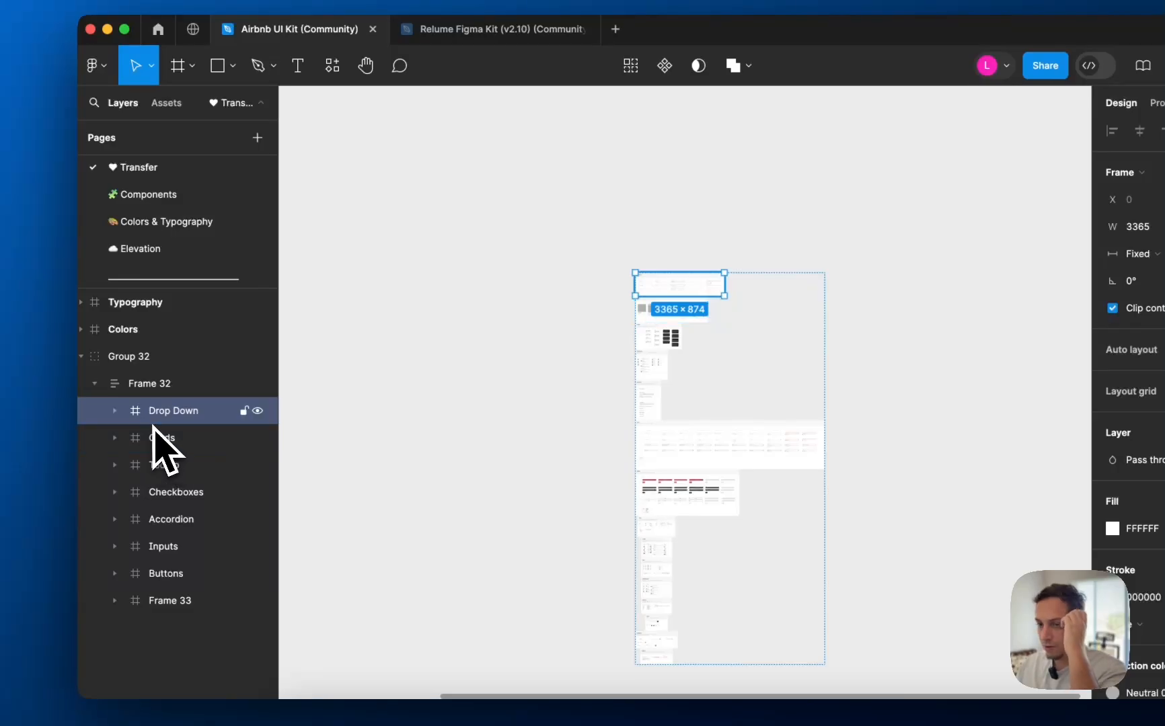
- Wrap the sections from Drop Down to Frame 33 inside the parent frame in a new auto-layout frame
{"action": "left_click", "coordinate": [115, 412]}
{"action": "left_click", "coordinate": [205, 446]}
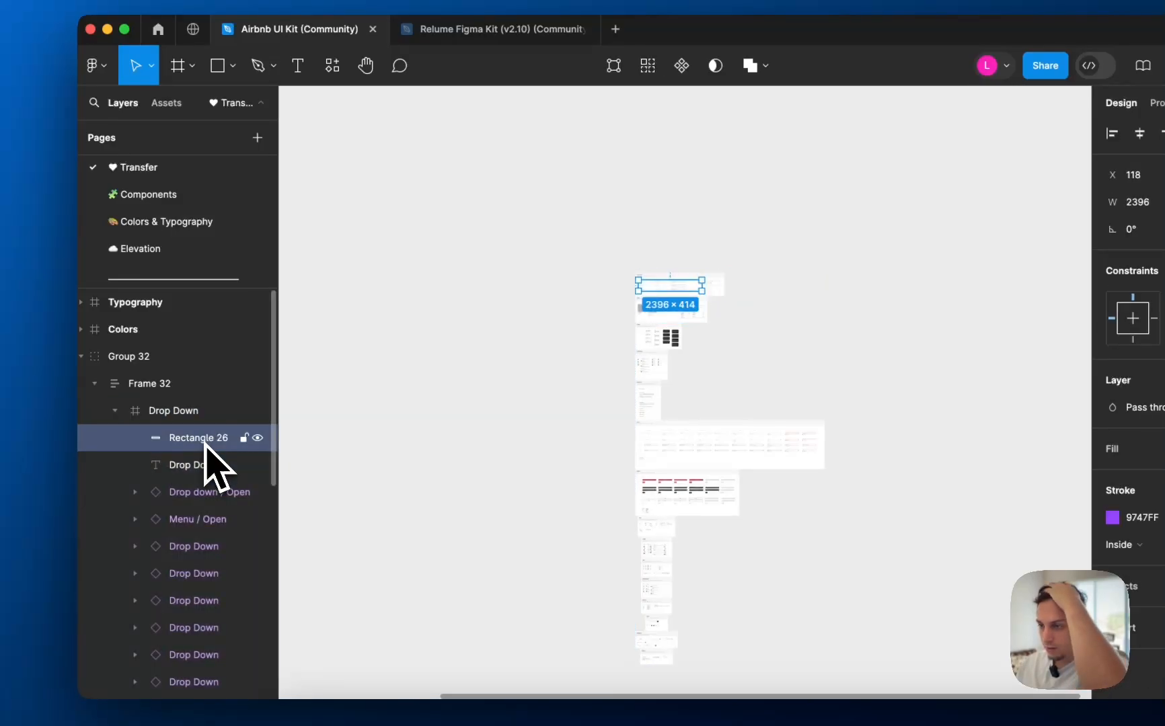
{"action": "left_click", "coordinate": [183, 411]}
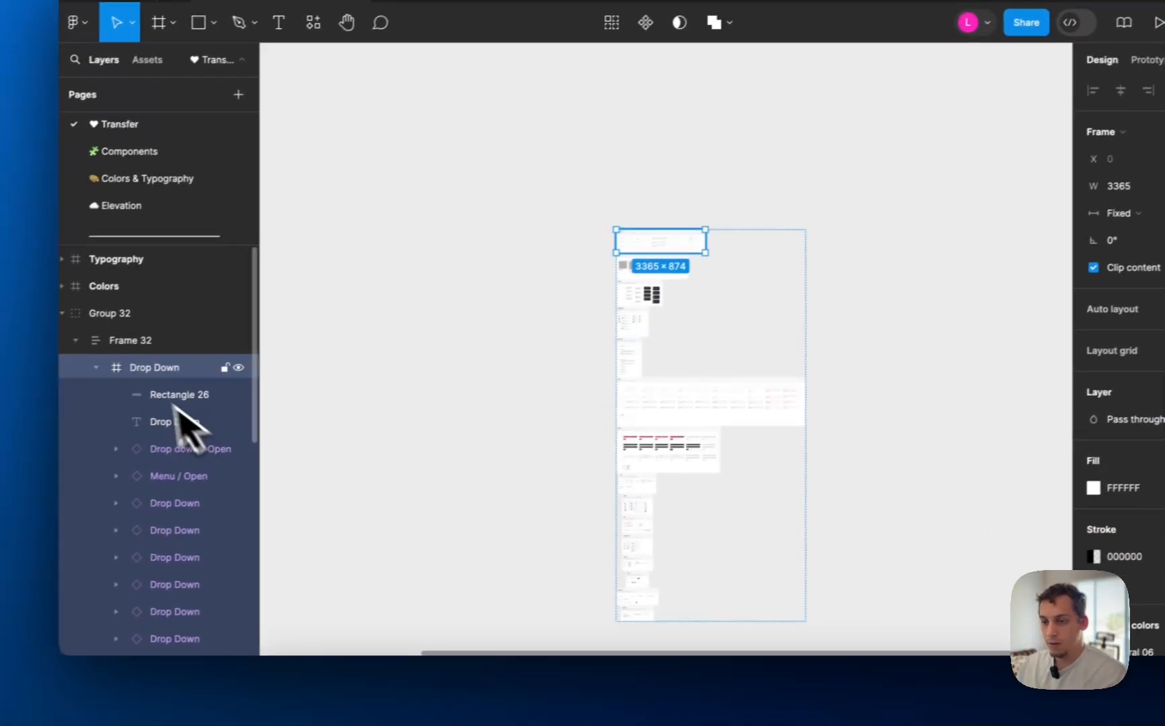
{"action": "left_click", "coordinate": [115, 411]}
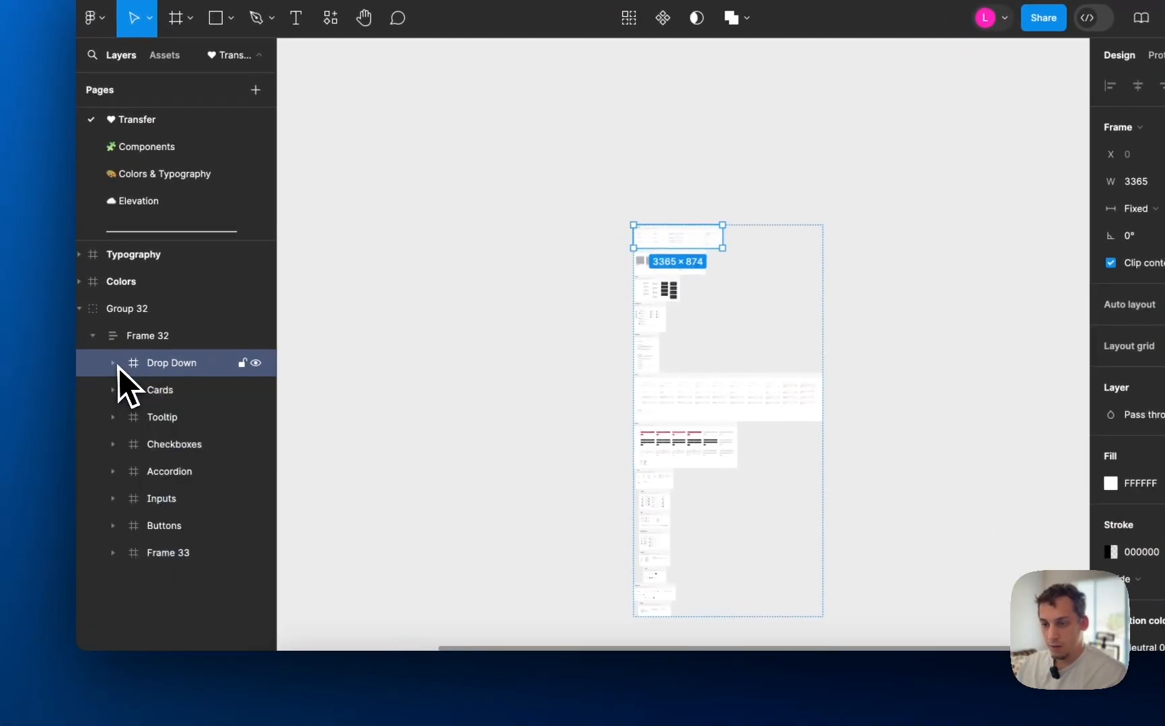
{"action": "left_click", "coordinate": [222, 554], "text": "shift"}
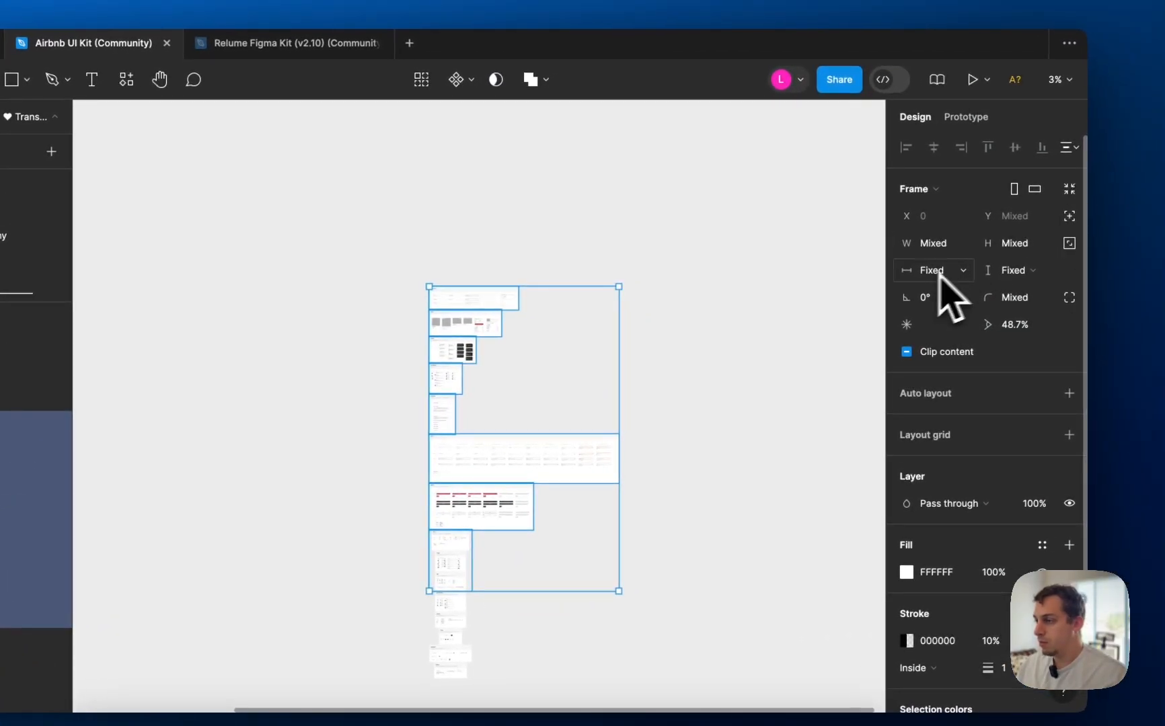
{"action": "left_click", "coordinate": [1067, 392]}
- Examine the Buttons section and its layers, including the secondary buttons and the rectangle around the links
{"action": "scroll", "coordinate": [435, 515], "scroll_direction": "up", "scroll_amount": 5}
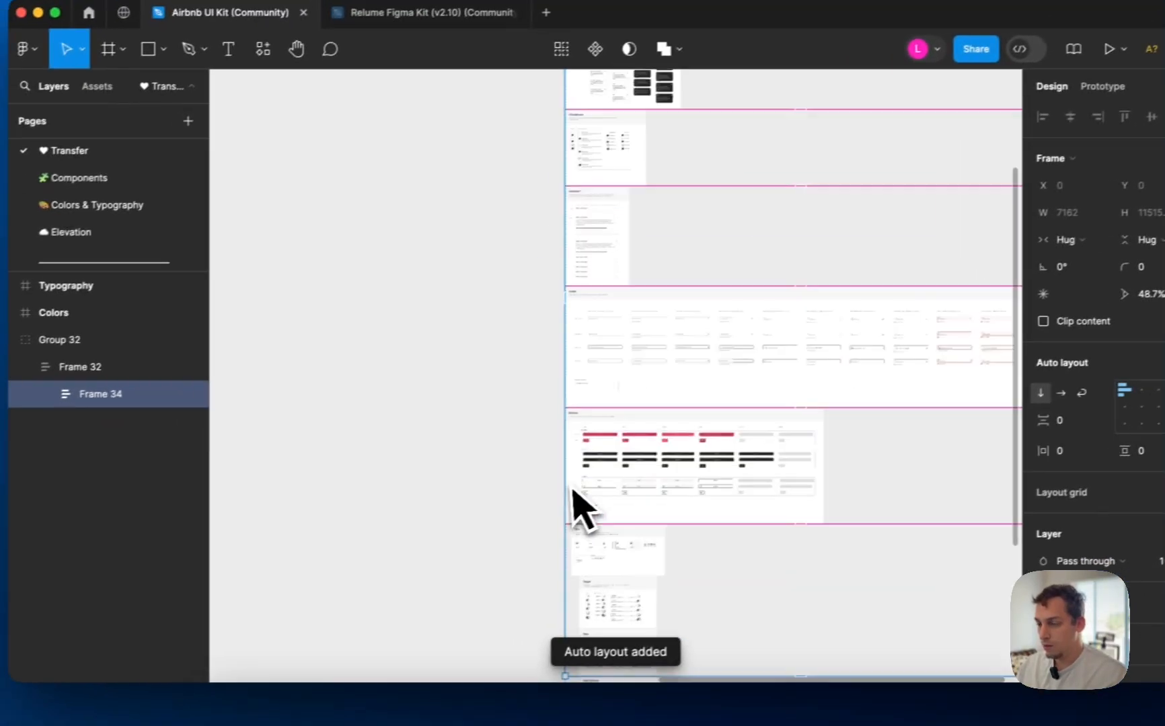
{"action": "left_click", "coordinate": [452, 493], "text": "super"}
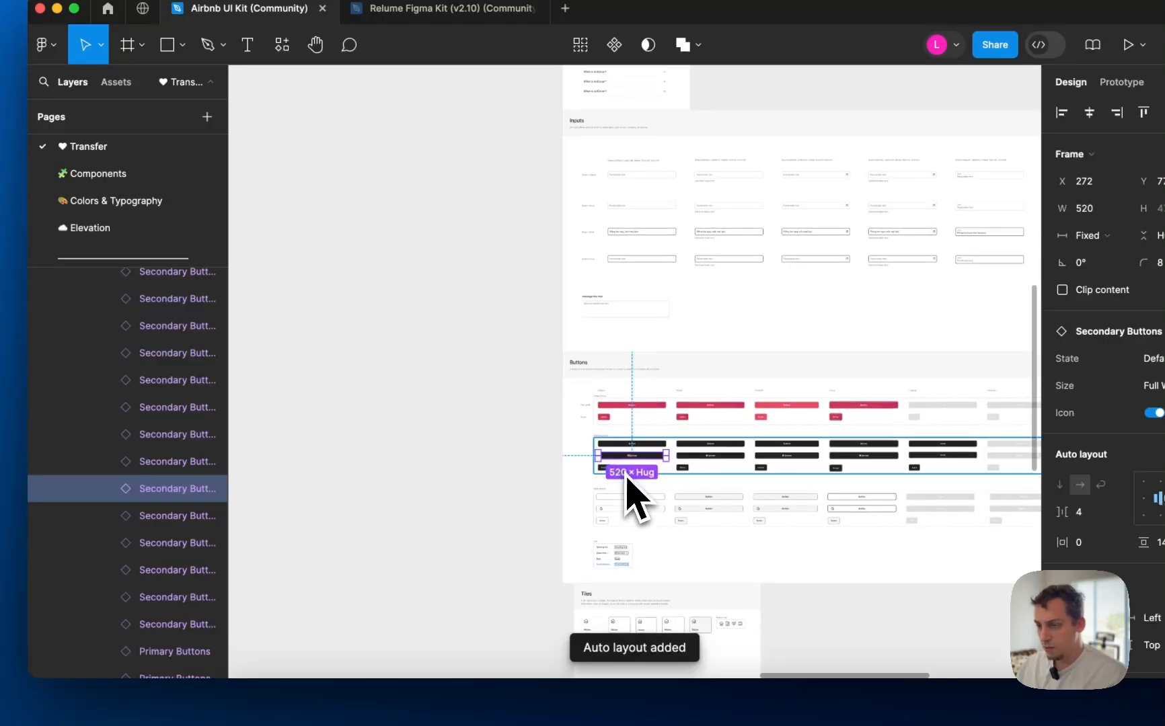
{"action": "left_click", "coordinate": [675, 478]}
{"action": "scroll", "coordinate": [211, 357], "scroll_direction": "up", "scroll_amount": 4}
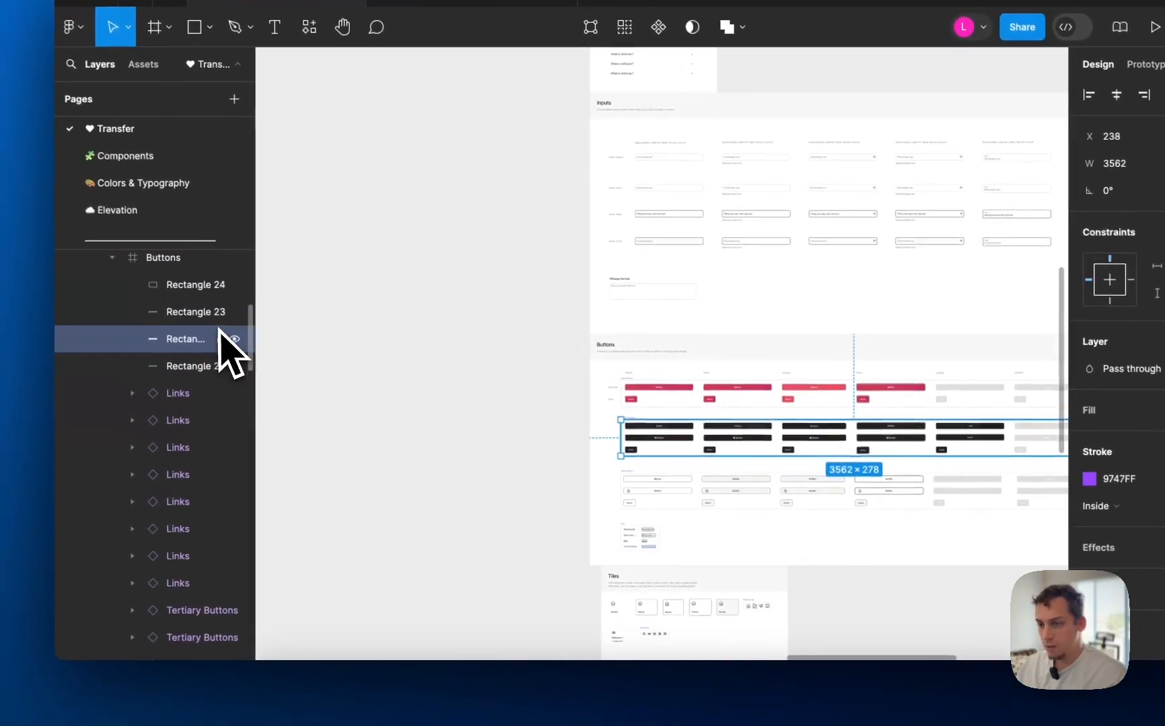
{"action": "left_click", "coordinate": [156, 295]}
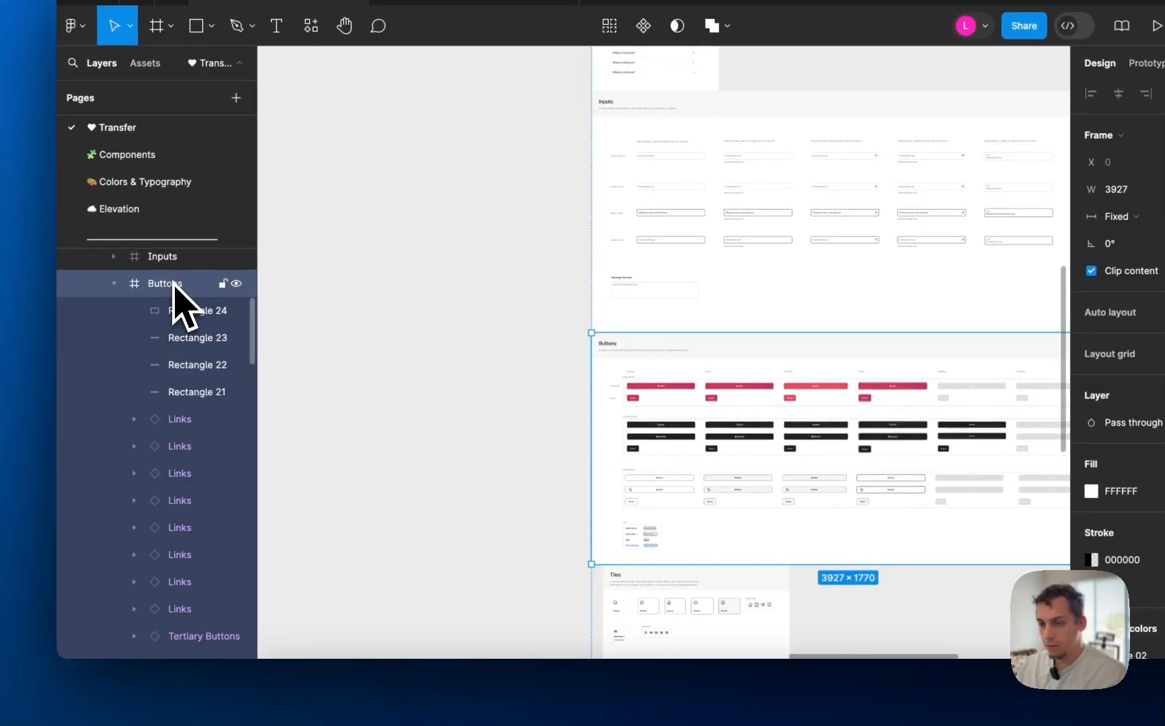
{"action": "left_click", "coordinate": [176, 312]}
{"action": "scroll", "coordinate": [651, 565], "scroll_direction": "up", "scroll_amount": 5}
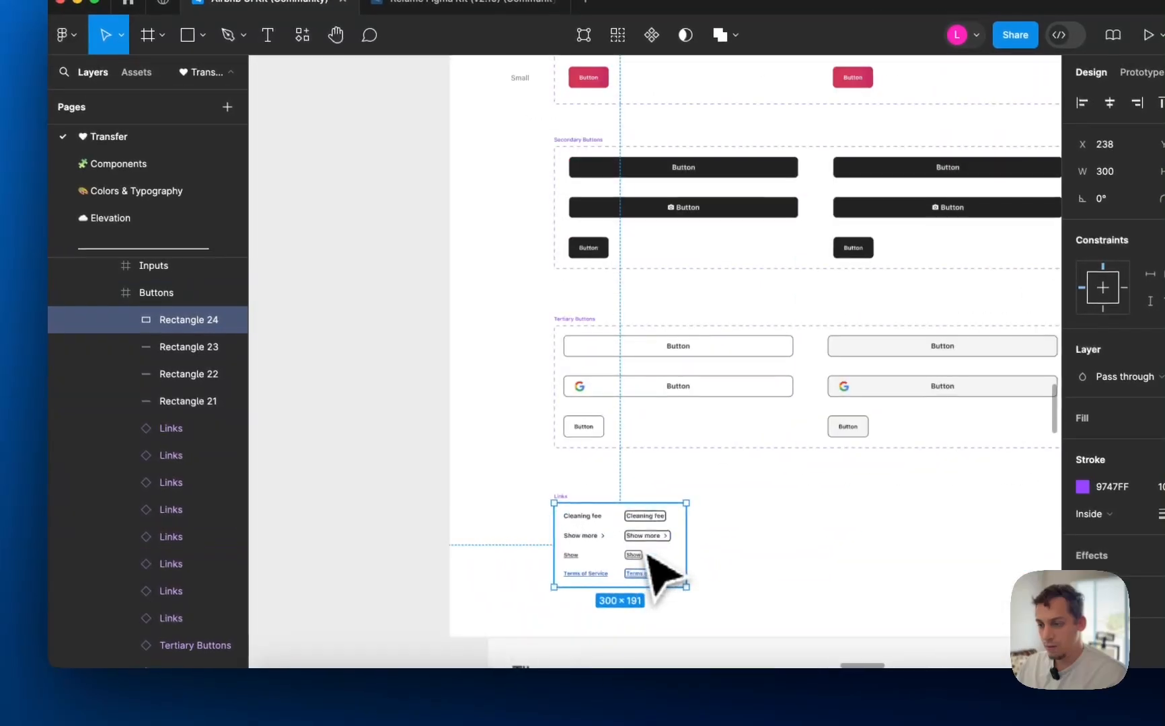
{"action": "key", "text": "Escape"}
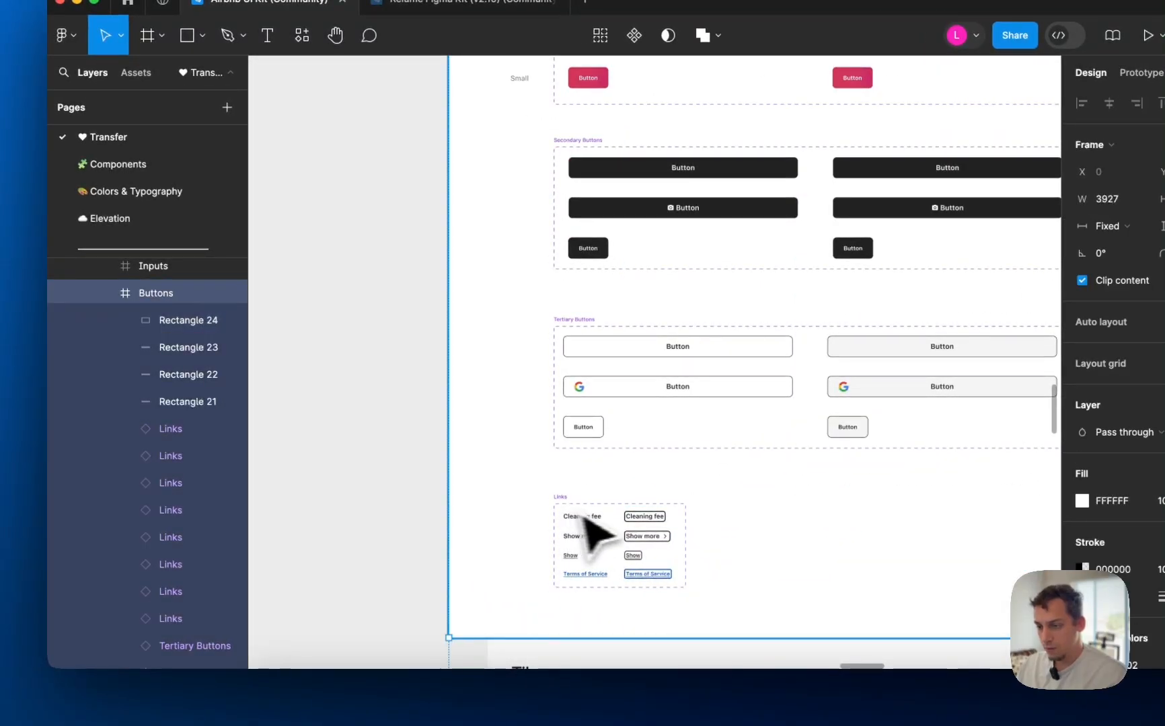
{"action": "scroll", "coordinate": [612, 537], "scroll_direction": "down", "scroll_amount": 5}
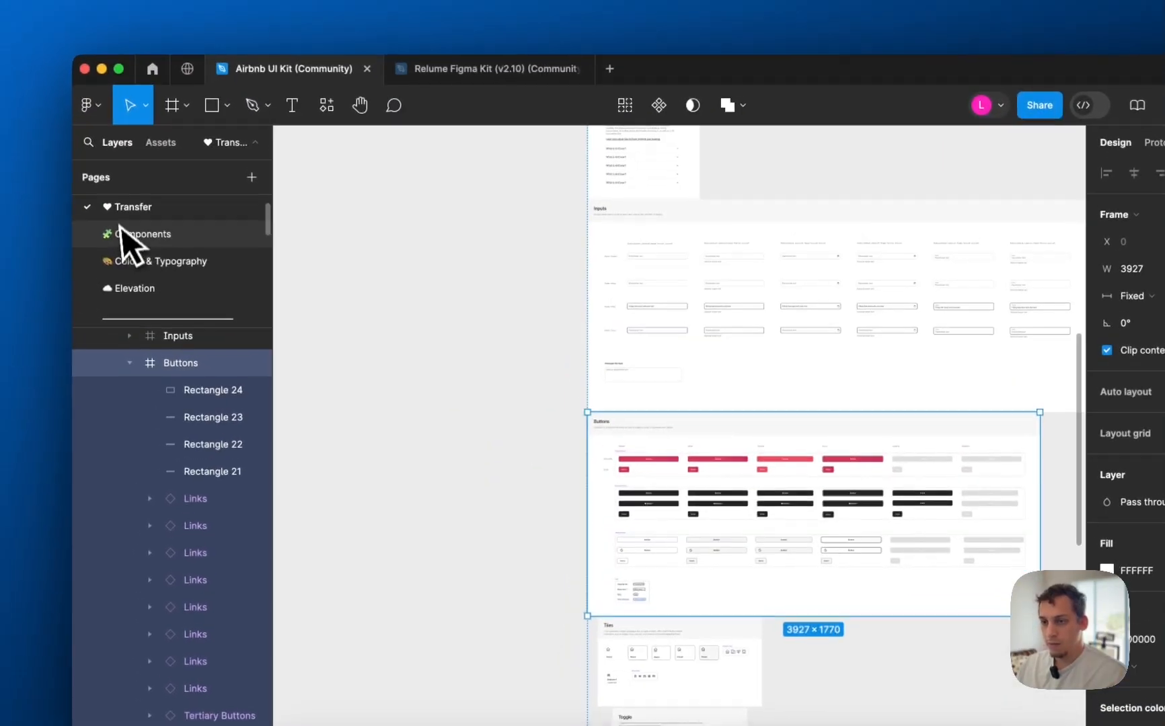
- On the Components page, detach the topmost white tooltip without a title in the Tooltip section from its main component
{"action": "left_click", "coordinate": [122, 227]}
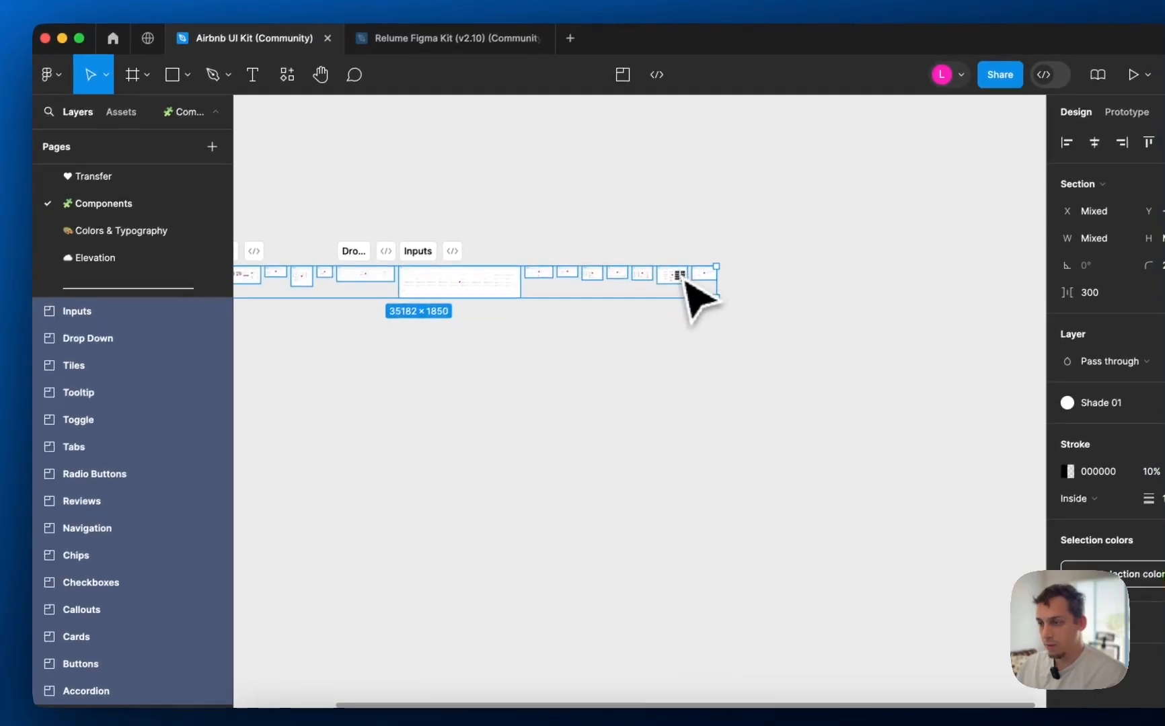
{"action": "left_click", "coordinate": [682, 277]}
{"action": "scroll", "coordinate": [682, 277], "scroll_direction": "up", "scroll_amount": 10}
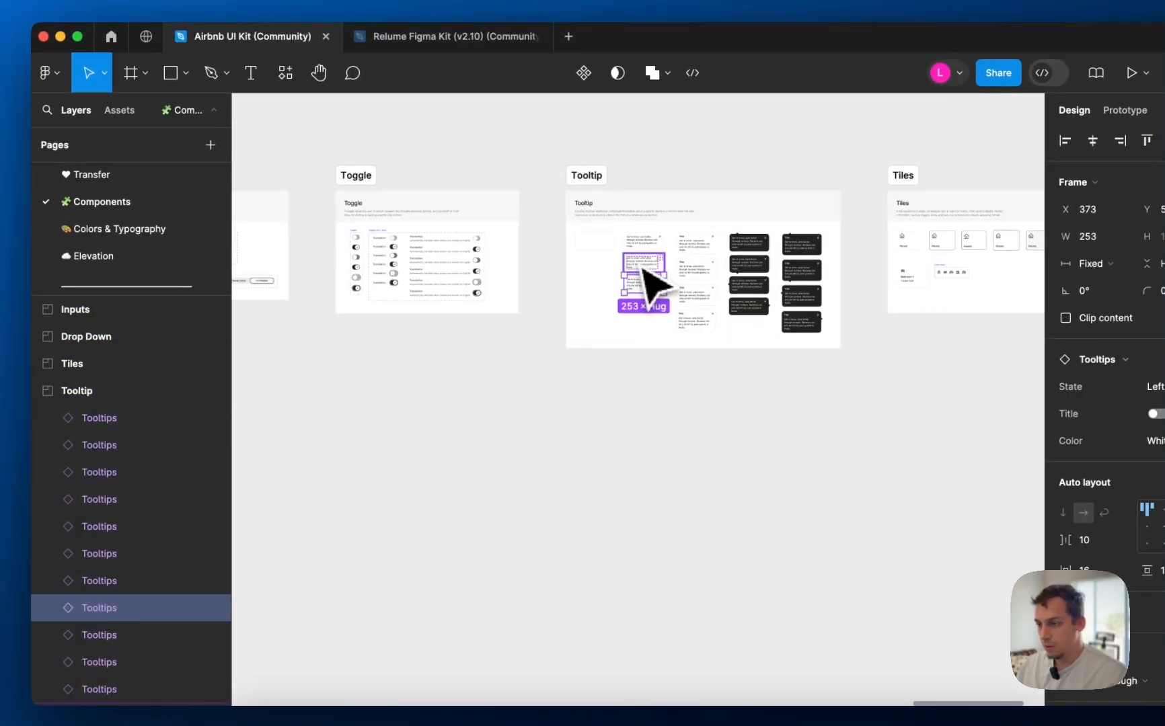
{"action": "left_click", "coordinate": [644, 267]}
{"action": "left_click", "coordinate": [643, 243]}
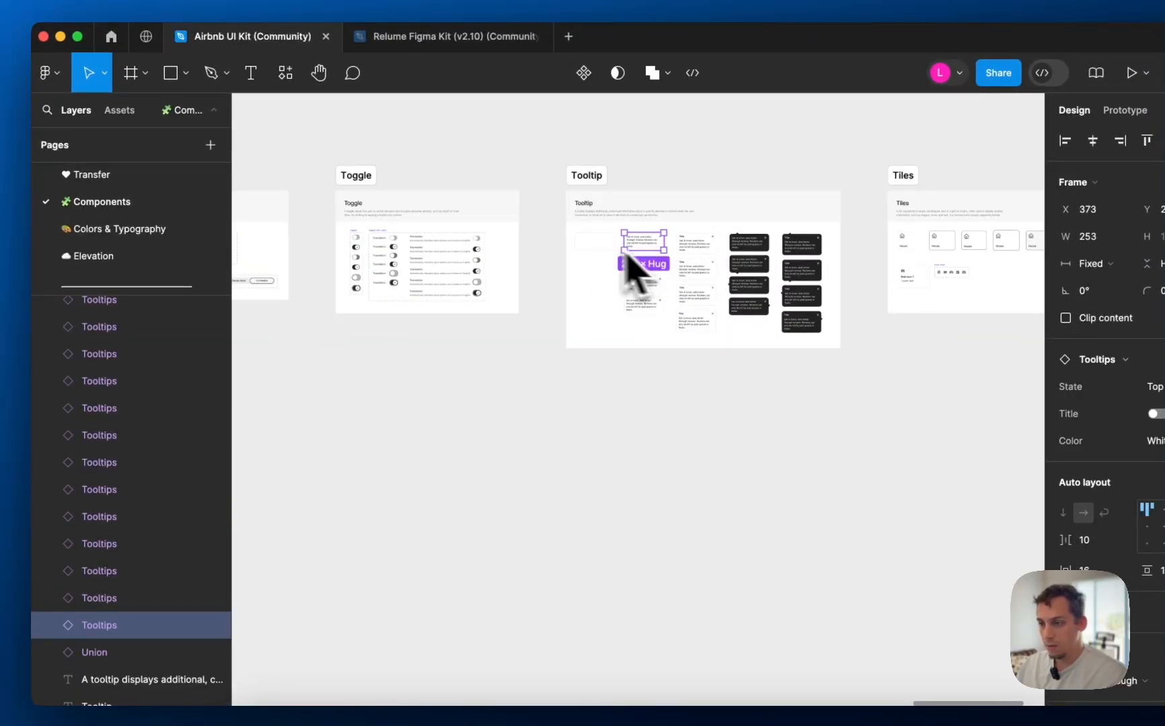
{"action": "right_click", "coordinate": [658, 251]}
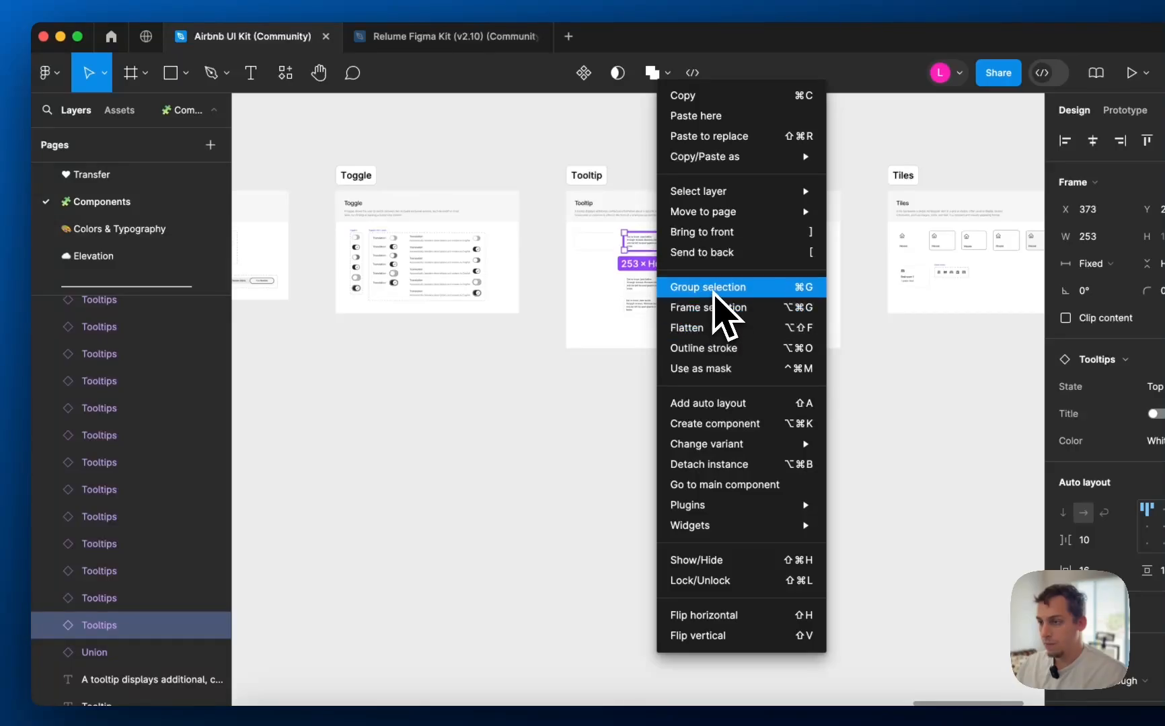
{"action": "left_click", "coordinate": [713, 464]}
{"action": "scroll", "coordinate": [650, 243], "scroll_direction": "up", "scroll_amount": 8}
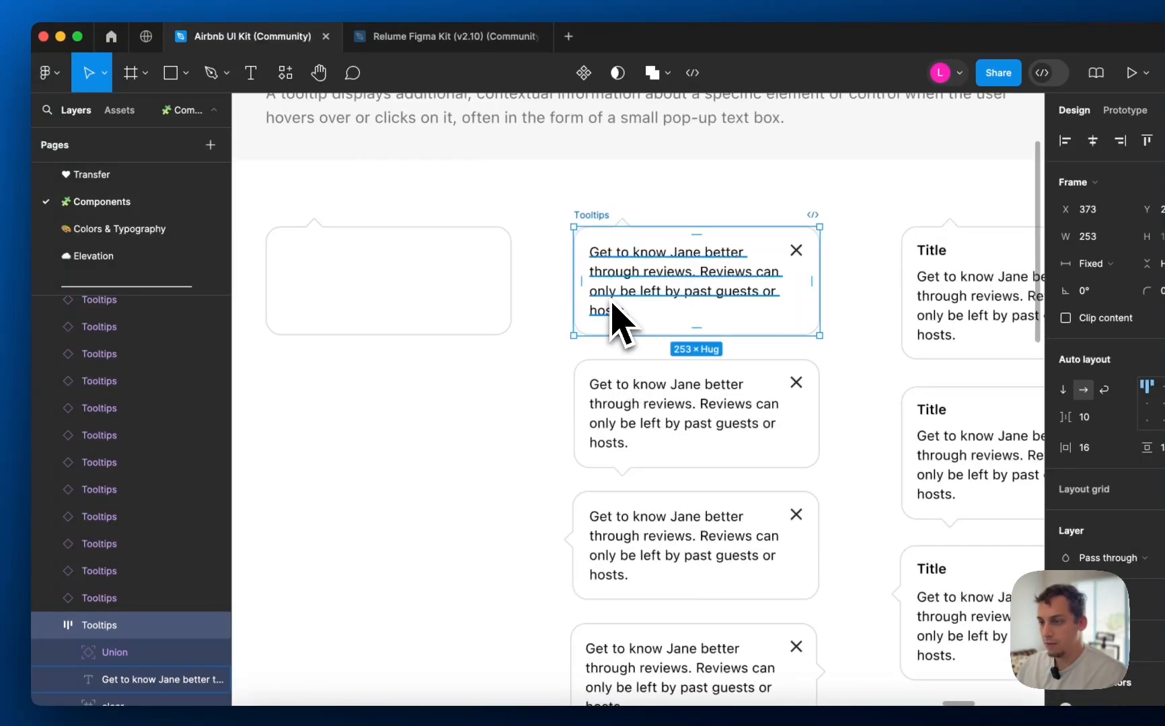
{"action": "scroll", "coordinate": [611, 291], "scroll_direction": "down", "scroll_amount": 3}
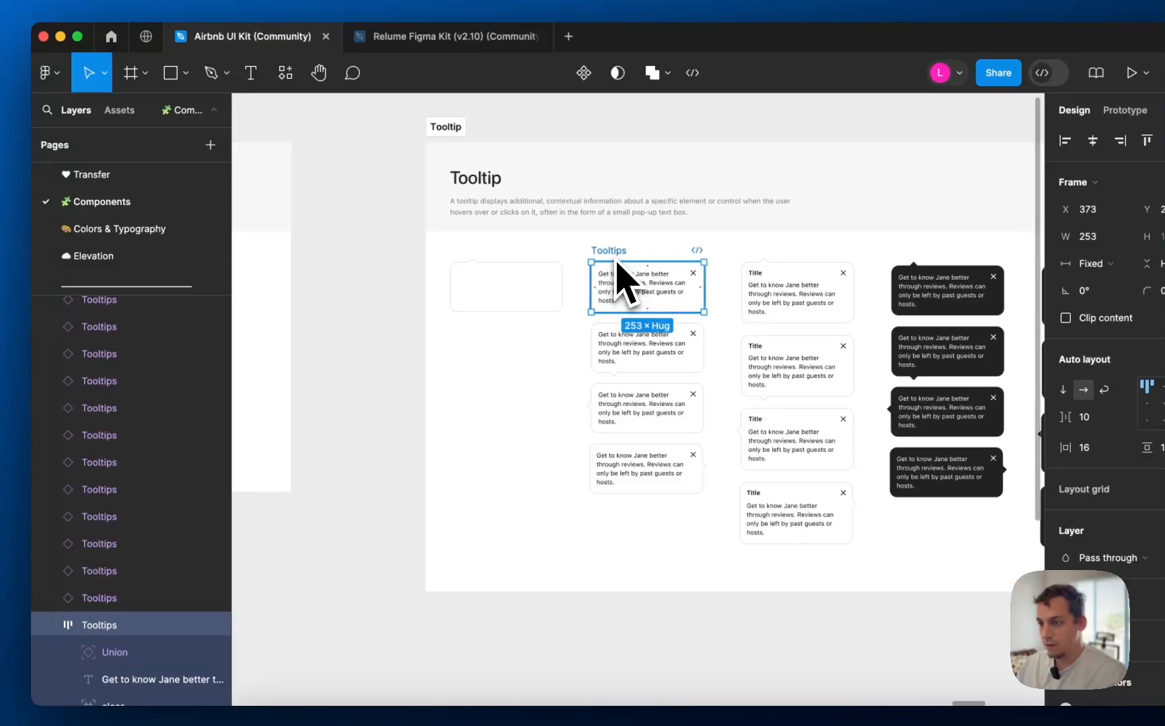
{"action": "left_click", "coordinate": [619, 265]}
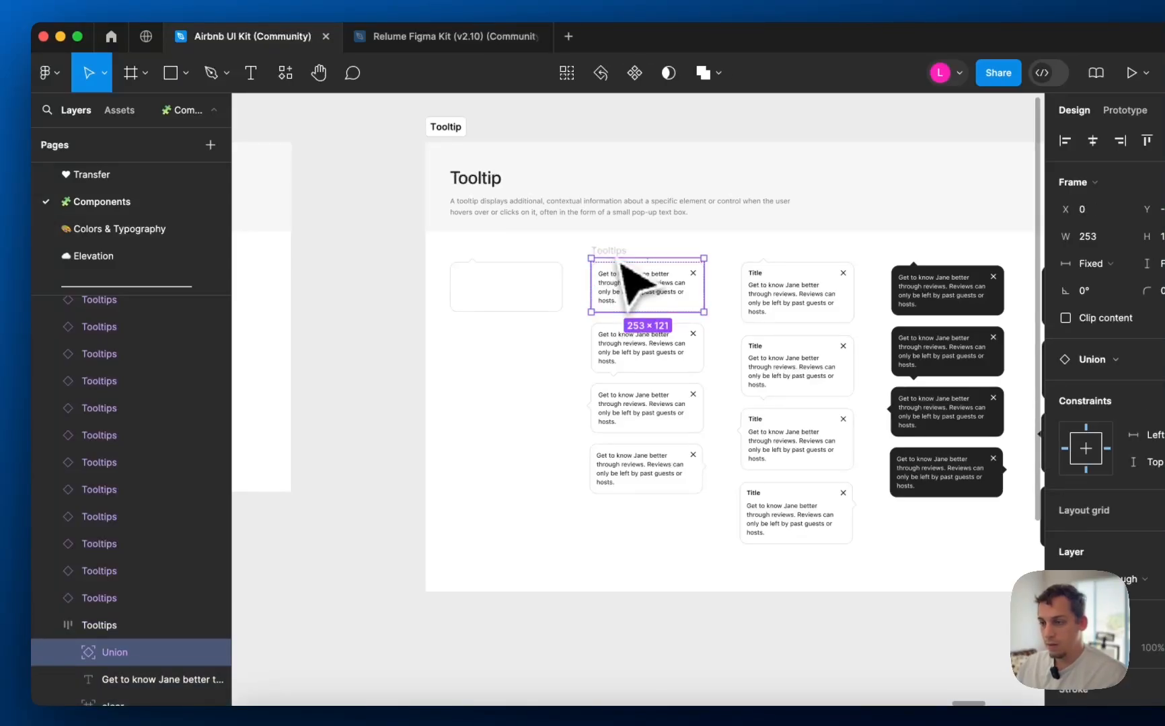
{"action": "key", "text": "super+z"}
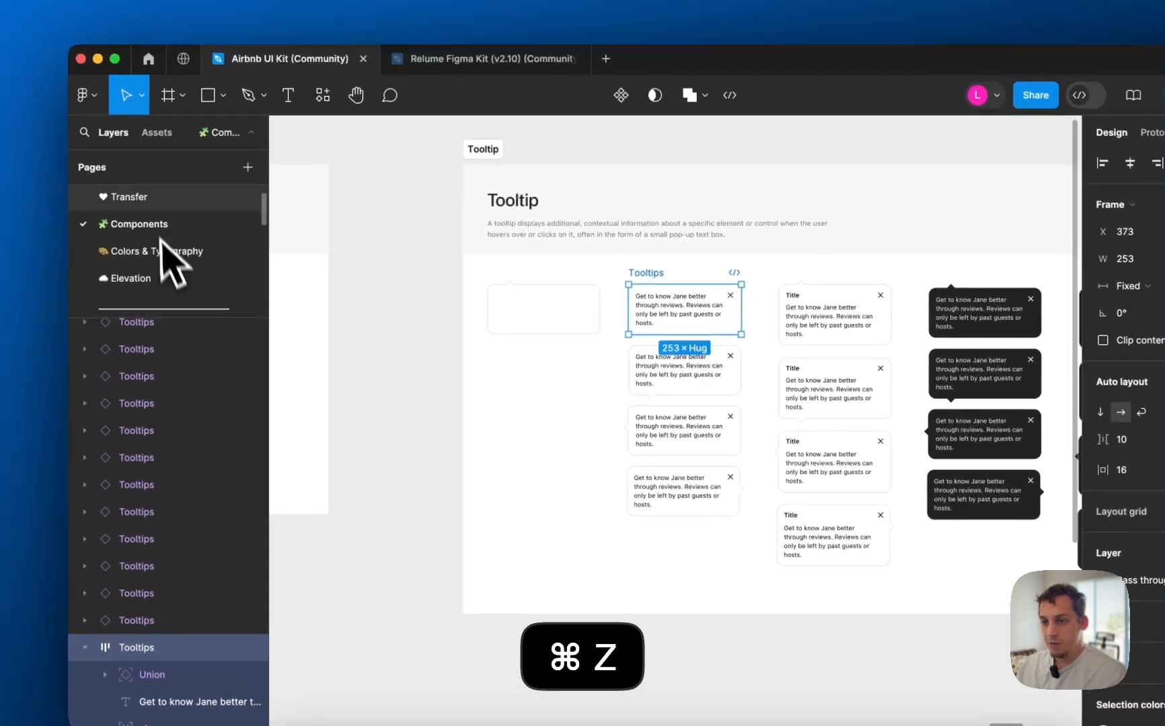
- Return to the Transfer page, select the group holding all component sections and collapse its layers
{"action": "left_click", "coordinate": [111, 182]}
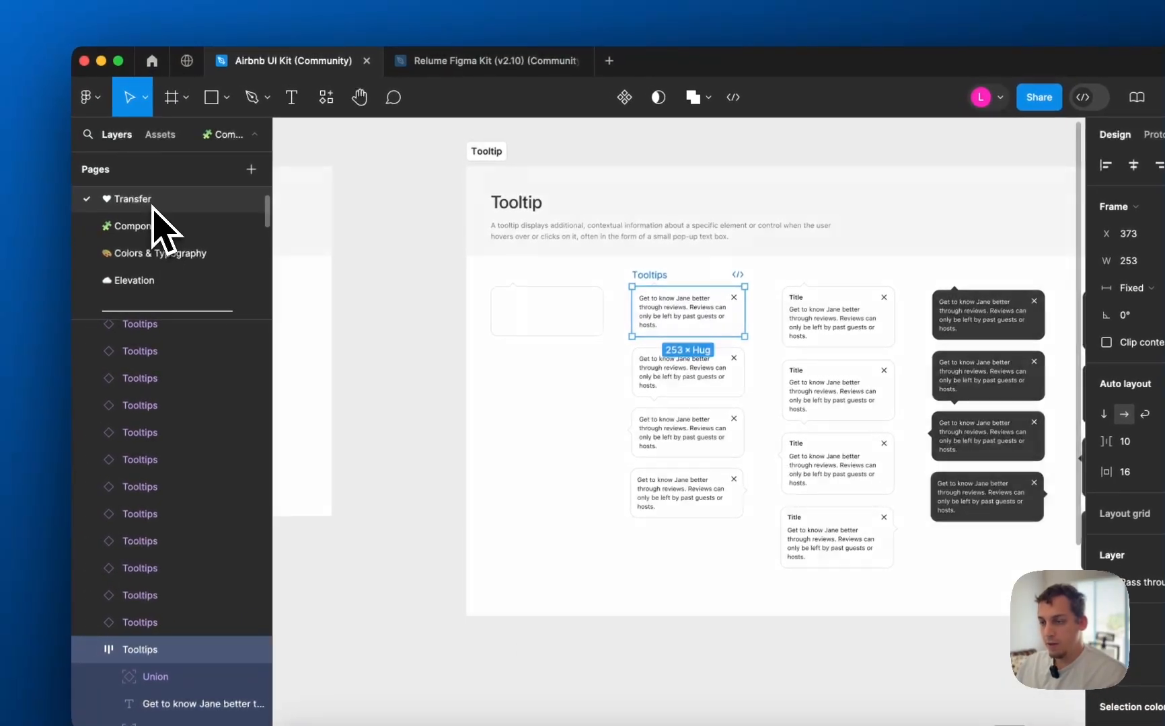
{"action": "scroll", "coordinate": [837, 537], "scroll_direction": "down", "scroll_amount": 8}
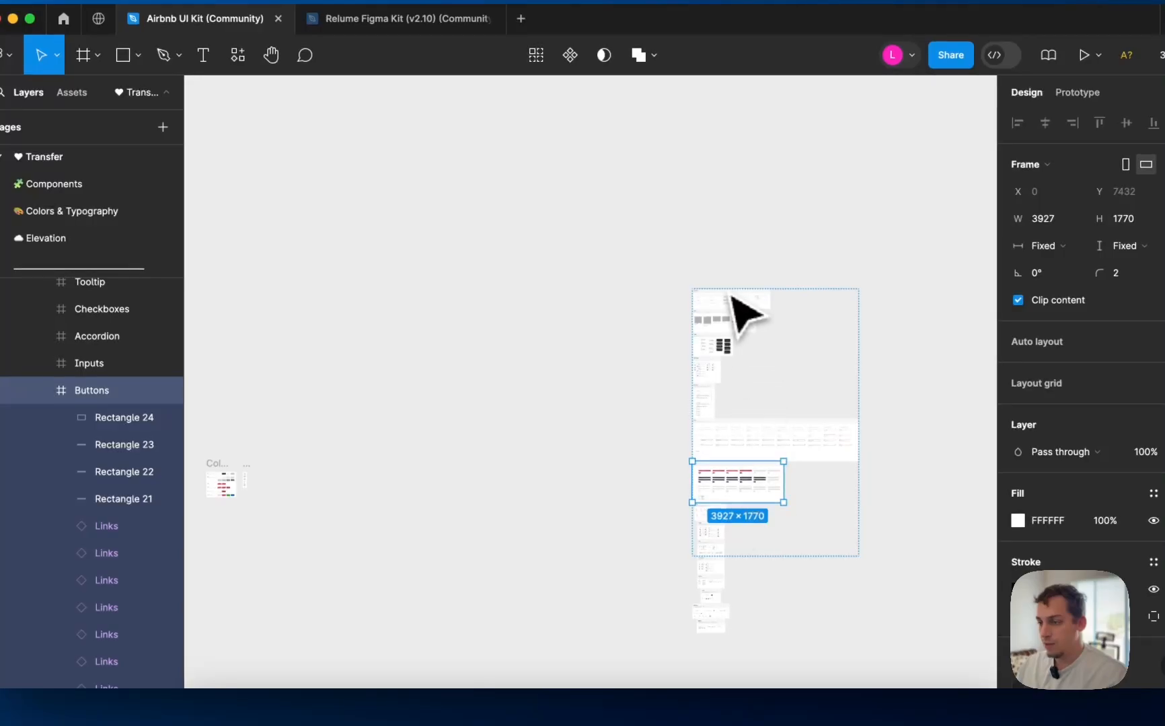
{"action": "key", "text": "Escape"}
{"action": "left_click", "coordinate": [746, 312]}
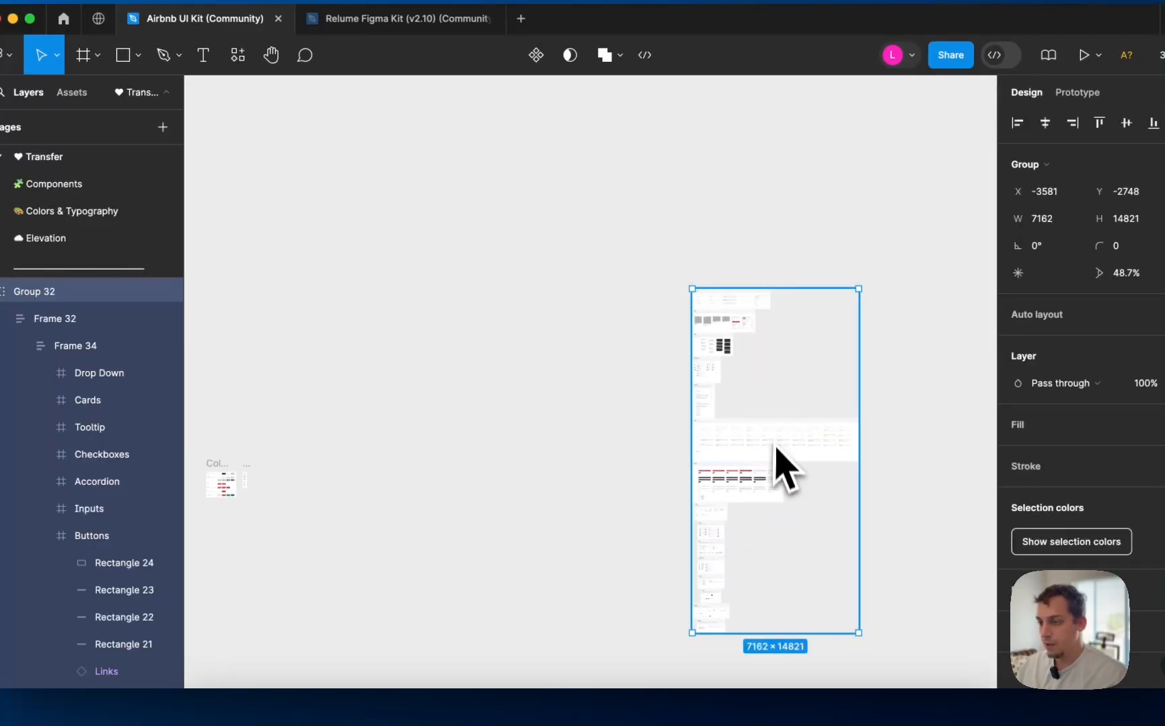
{"action": "left_click", "coordinate": [7, 318]}
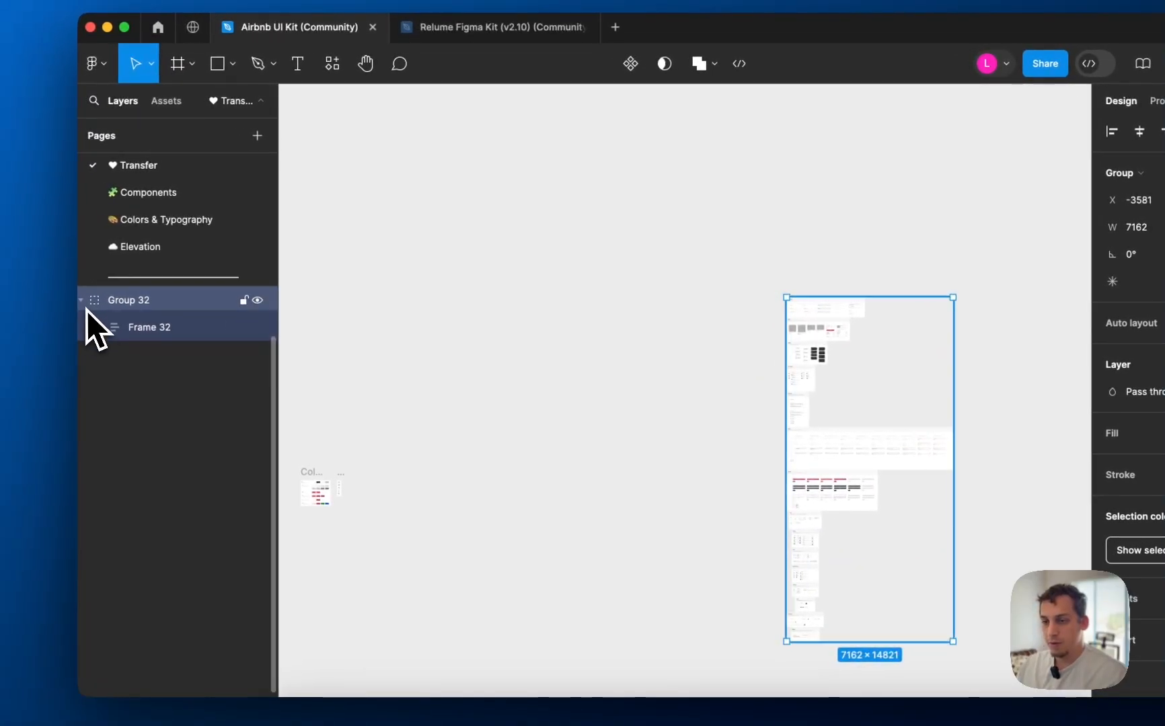
{"action": "left_click", "coordinate": [87, 308]}
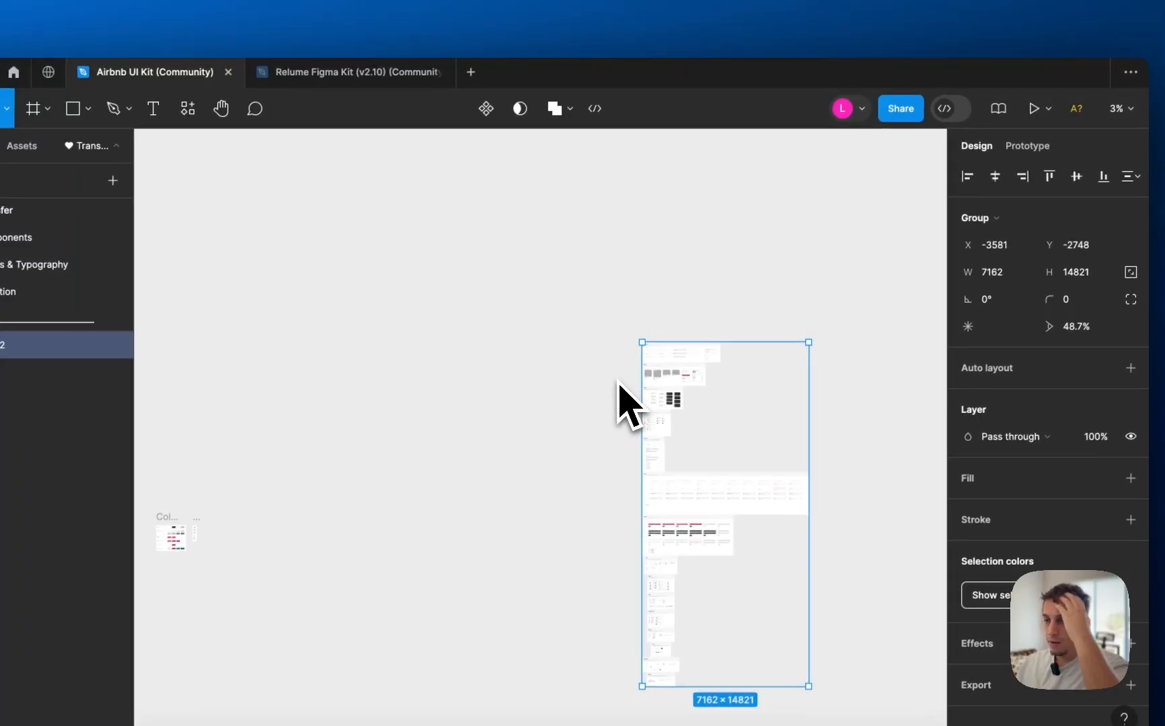
- Search the plugins for "builder" and run the Builder.io AI-Powered Figma to Code plugin on the selected group
{"action": "left_click", "coordinate": [342, 38]}
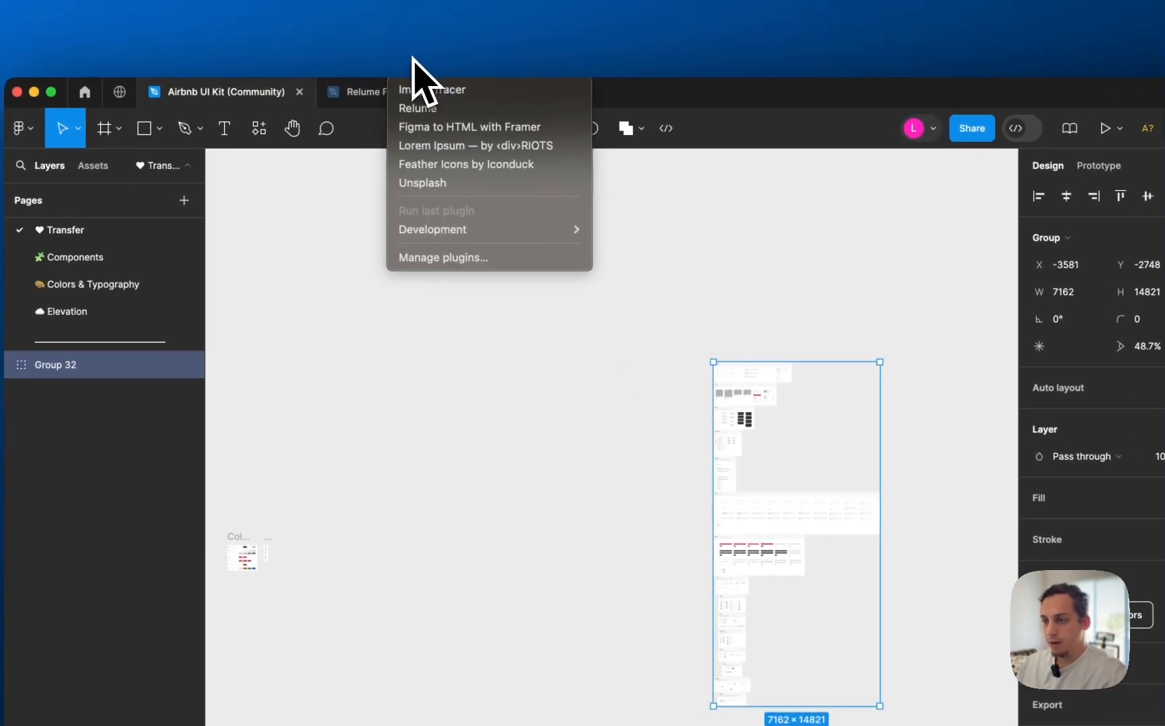
{"action": "left_click", "coordinate": [454, 260]}
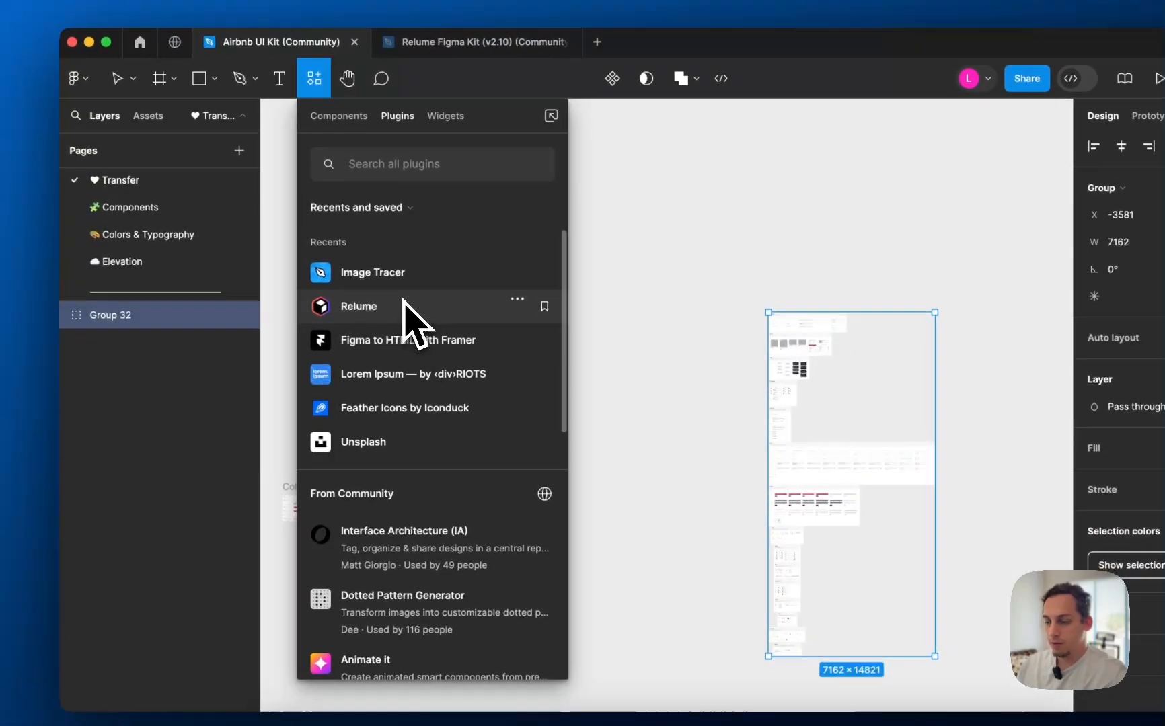
{"action": "type", "text": "bu"}
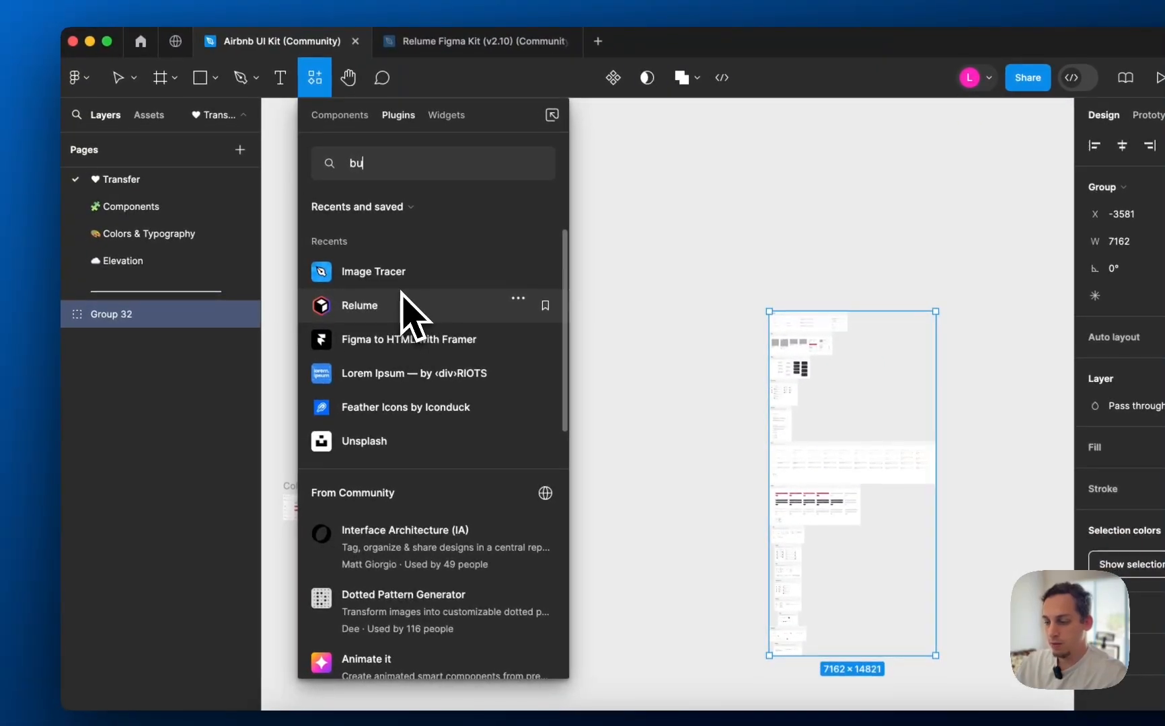
{"action": "type", "text": "ilder"}
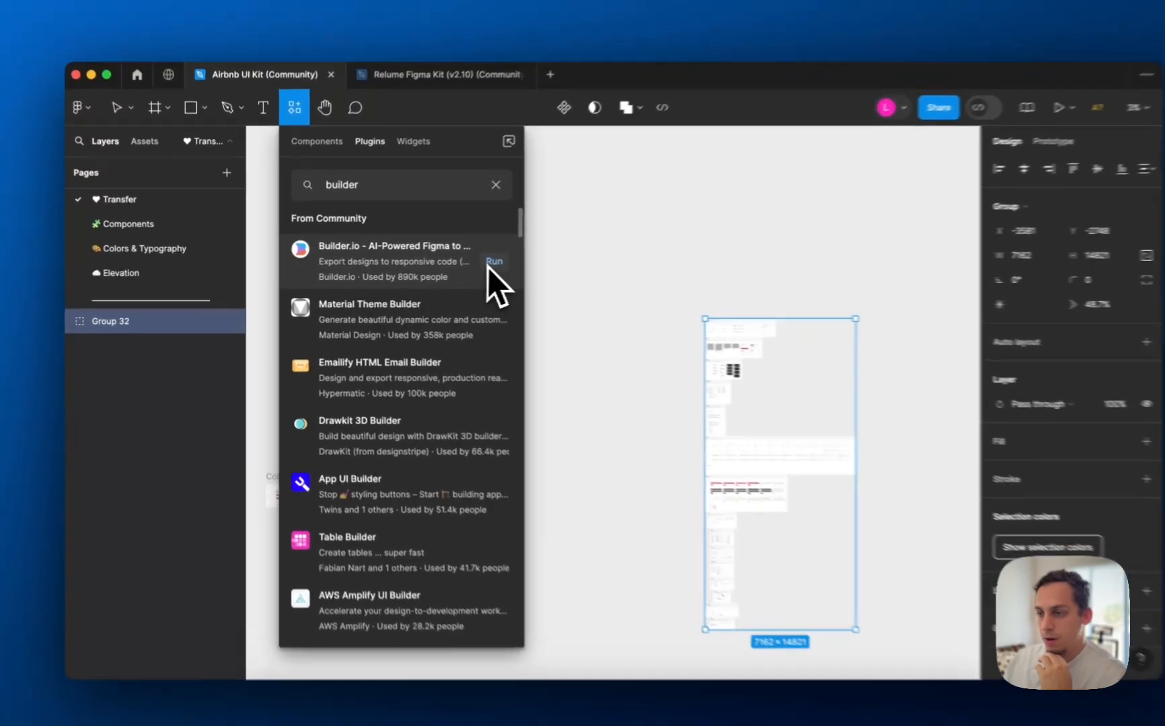
{"action": "left_click", "coordinate": [491, 265]}
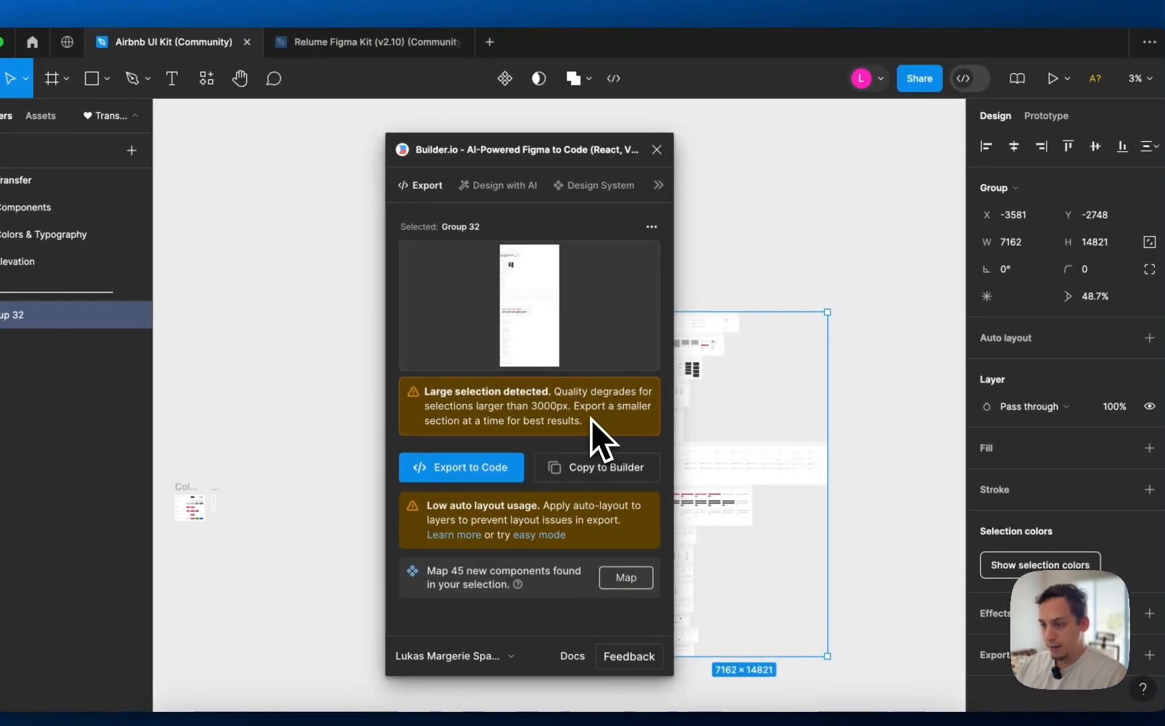
- Review the plugin's notes on selection size and auto-layout usage, and export Group 32 to code
{"action": "left_click_drag", "start_coordinate": [592, 422], "coordinate": [425, 393]}
{"action": "left_click", "coordinate": [425, 393]}
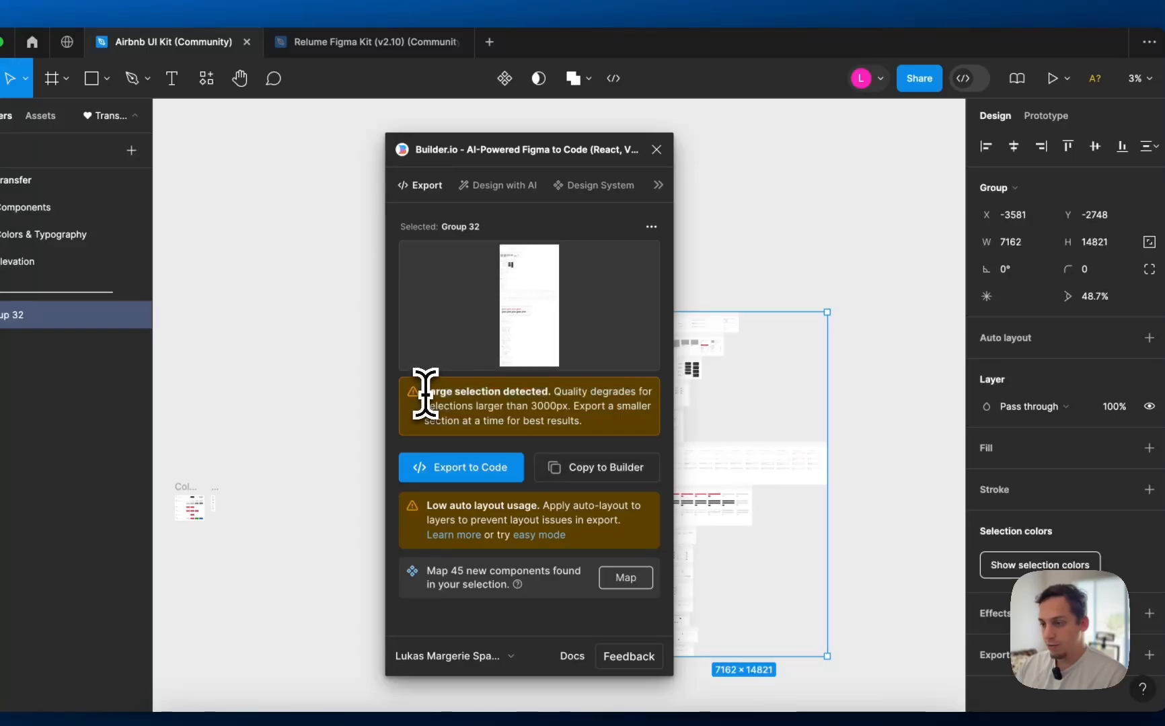
{"action": "left_click_drag", "start_coordinate": [531, 406], "coordinate": [564, 406]}
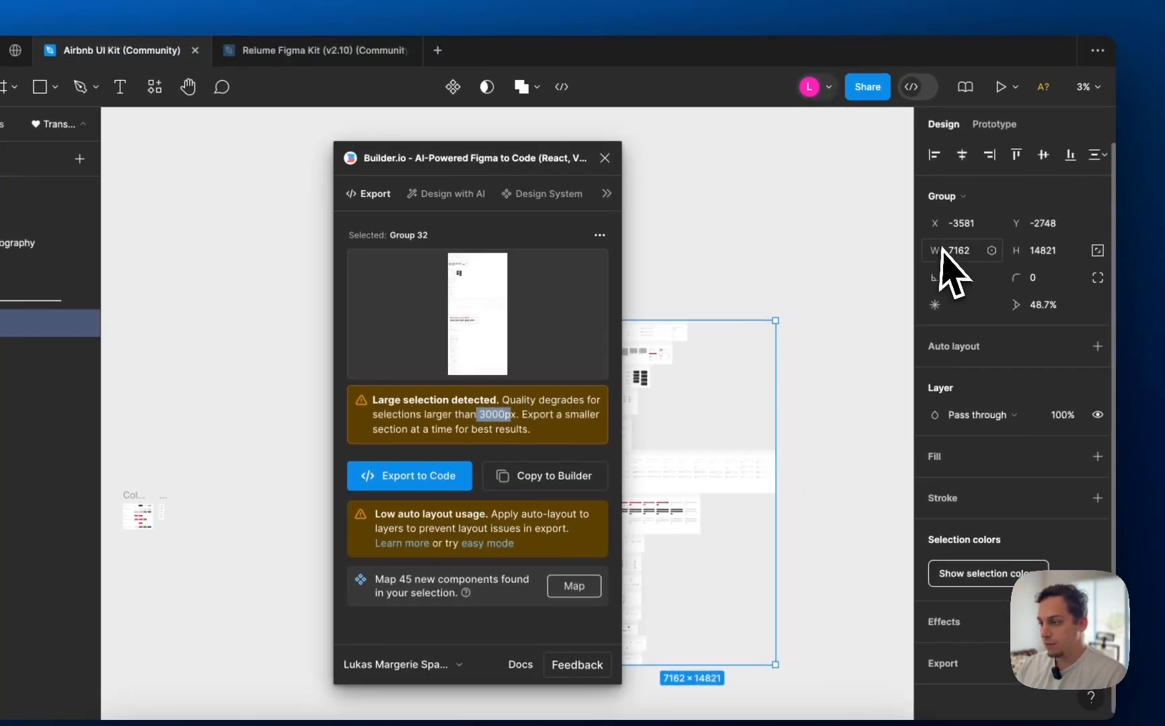
{"action": "left_click", "coordinate": [596, 410]}
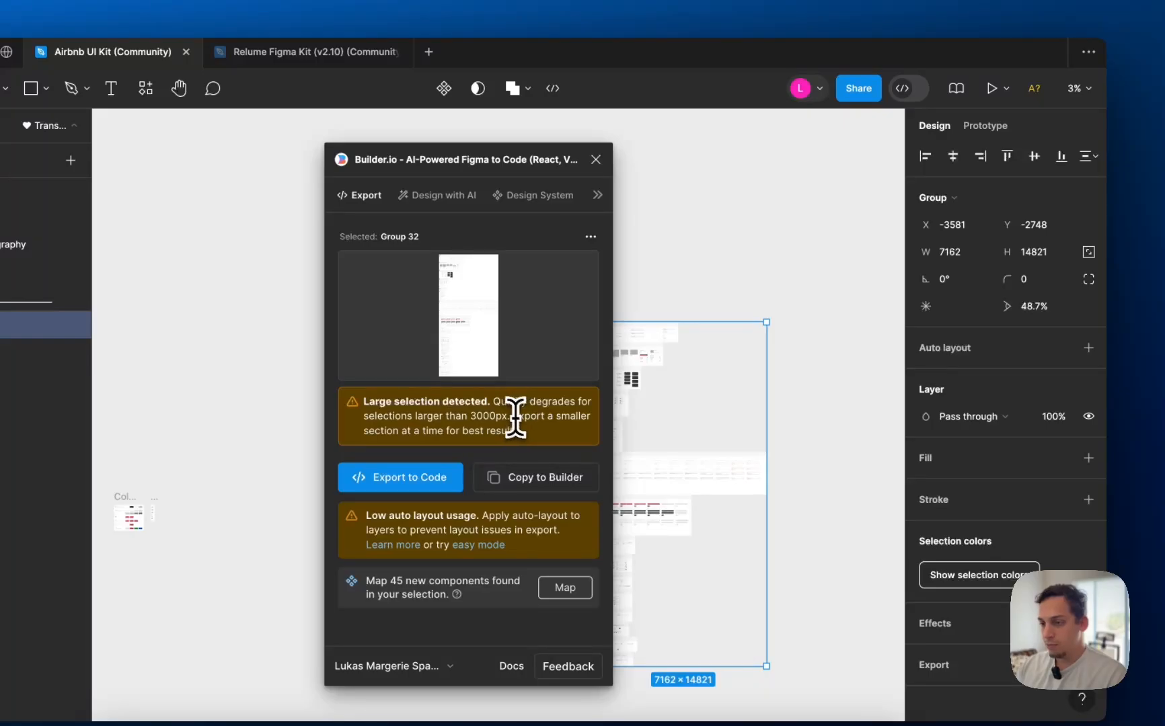
{"action": "left_click_drag", "start_coordinate": [515, 417], "coordinate": [533, 443]}
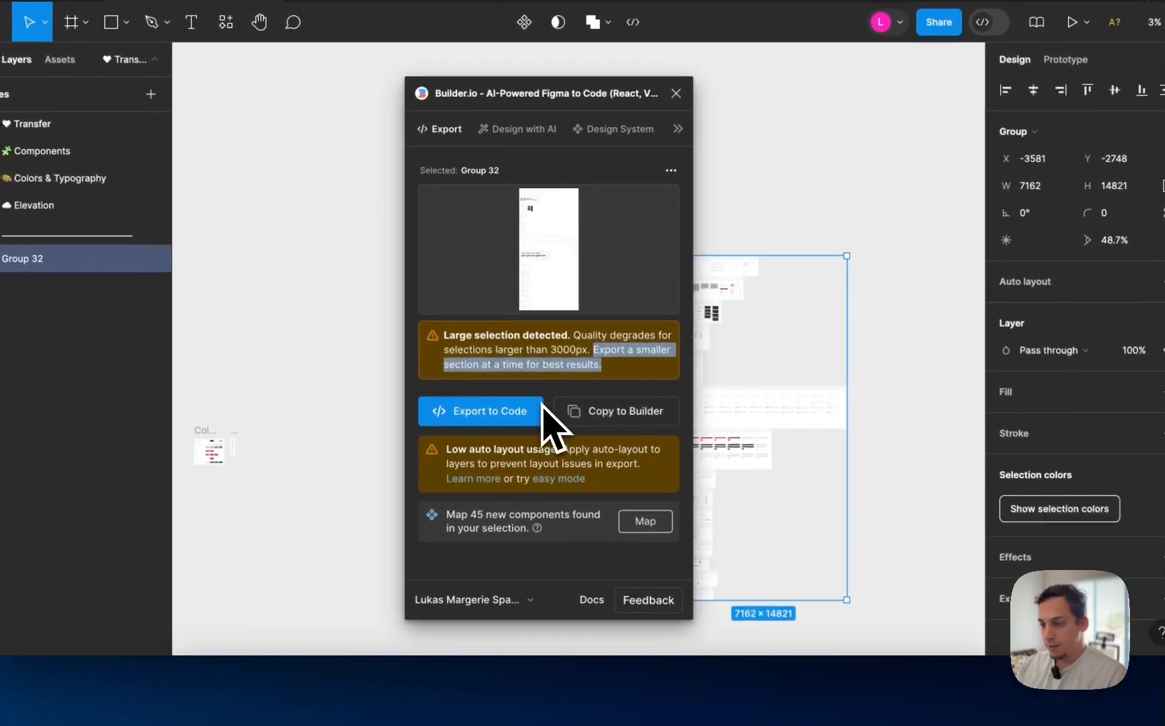
{"action": "left_click_drag", "start_coordinate": [452, 450], "coordinate": [551, 451]}
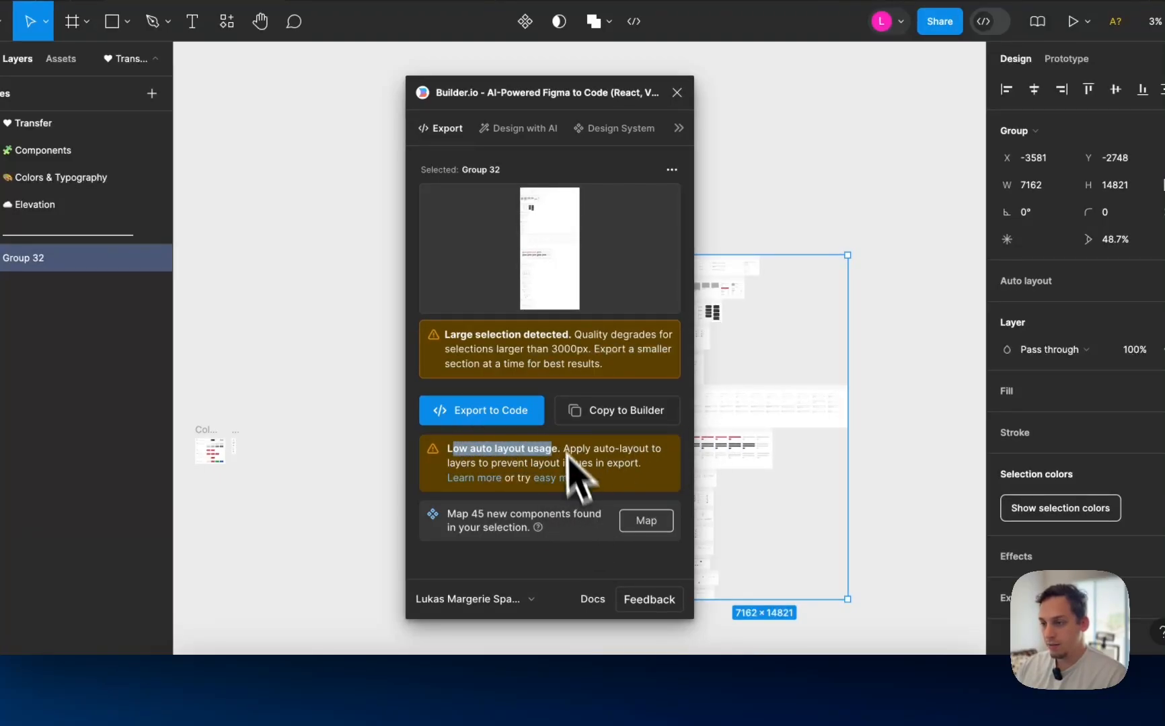
{"action": "left_click", "coordinate": [506, 412]}
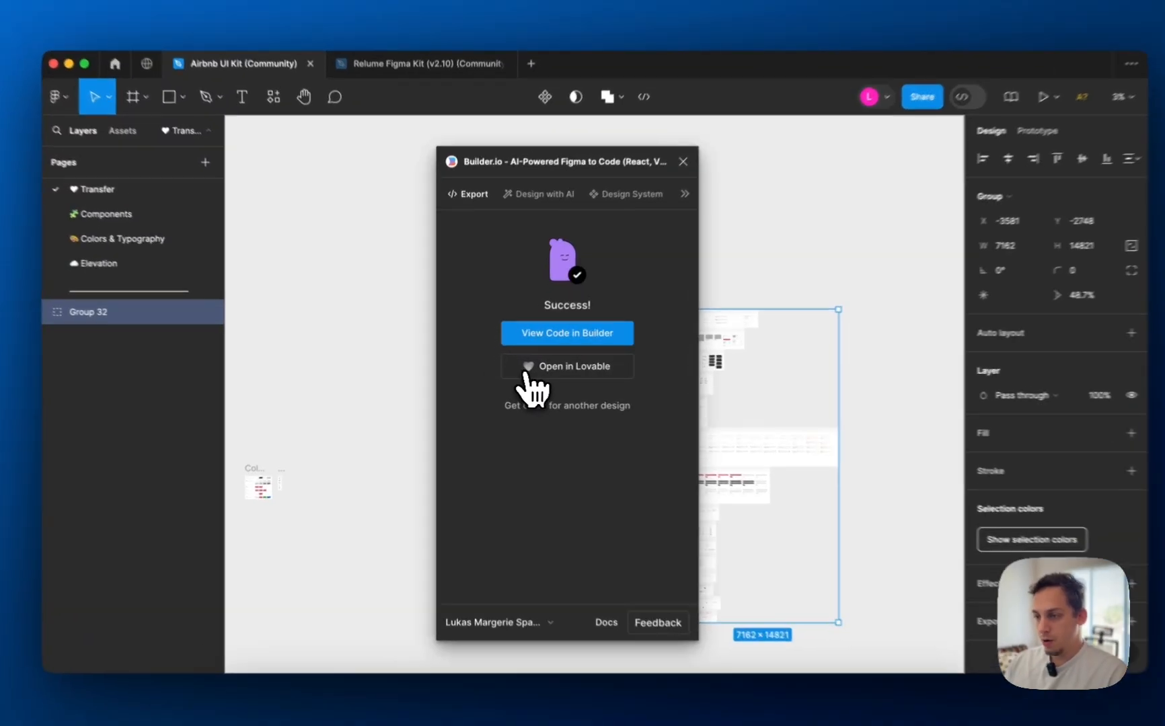
- Open the exported group in Lovable and examine the generated Section.tsx and the component list in Index.tsx
{"action": "left_click", "coordinate": [519, 368]}
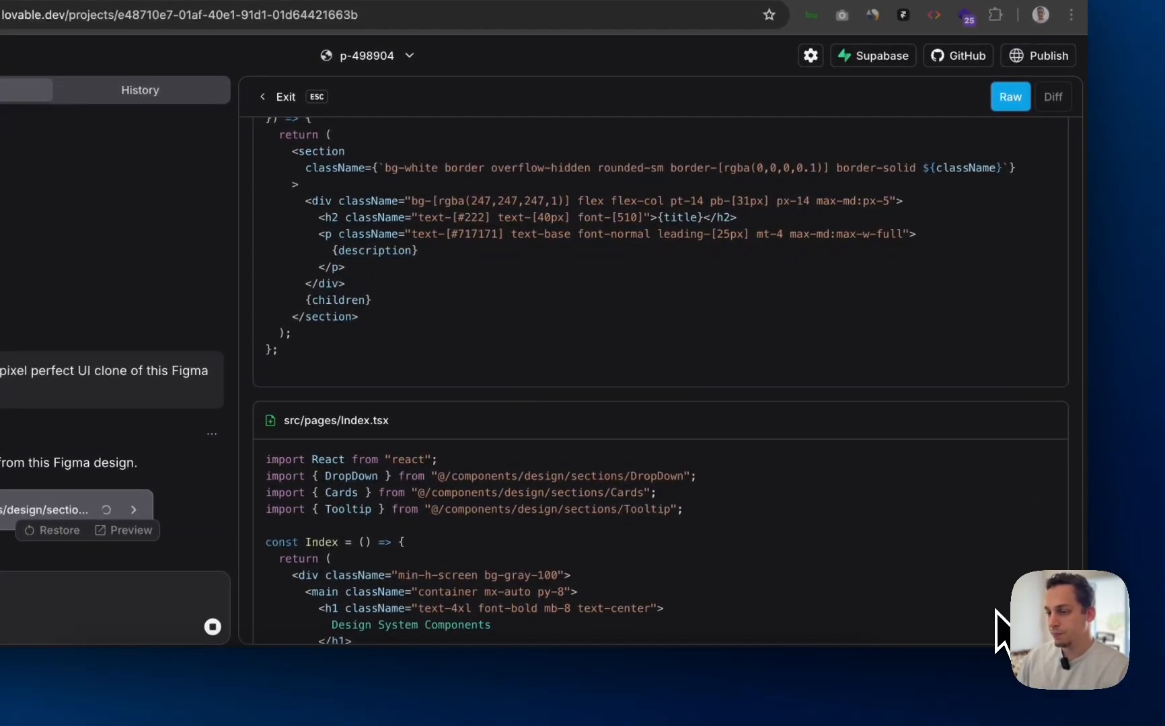
{"action": "scroll", "coordinate": [513, 409], "scroll_direction": "up", "scroll_amount": 5}
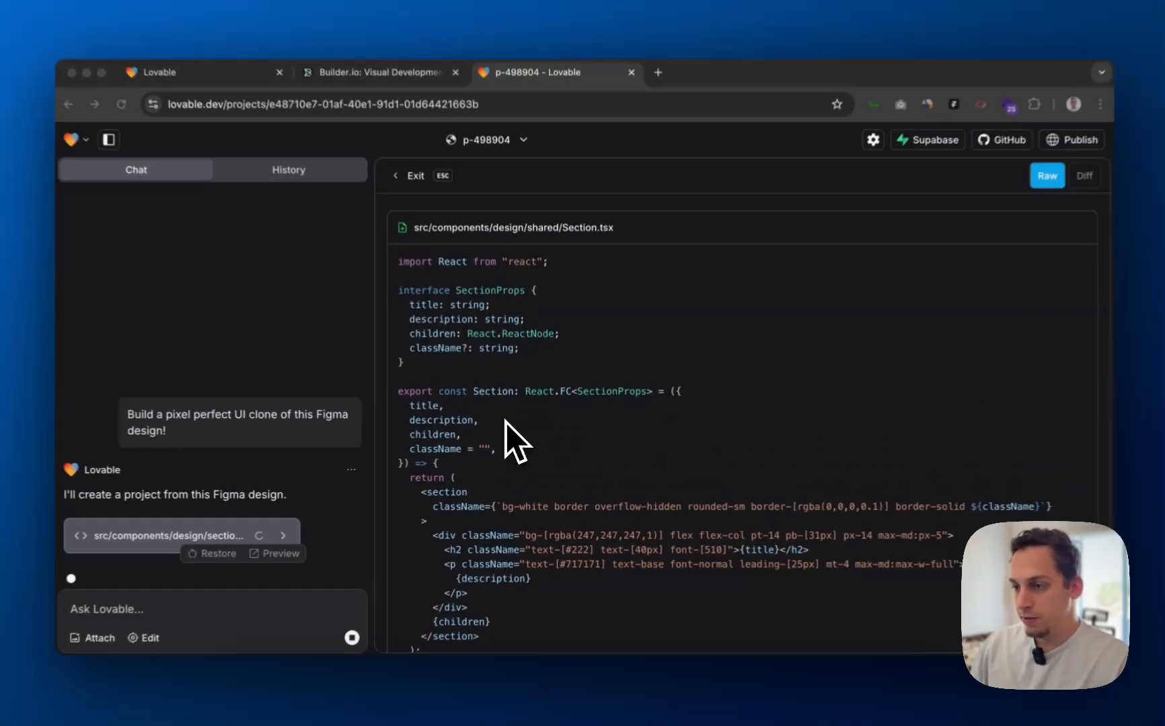
{"action": "scroll", "coordinate": [507, 389], "scroll_direction": "down", "scroll_amount": 10}
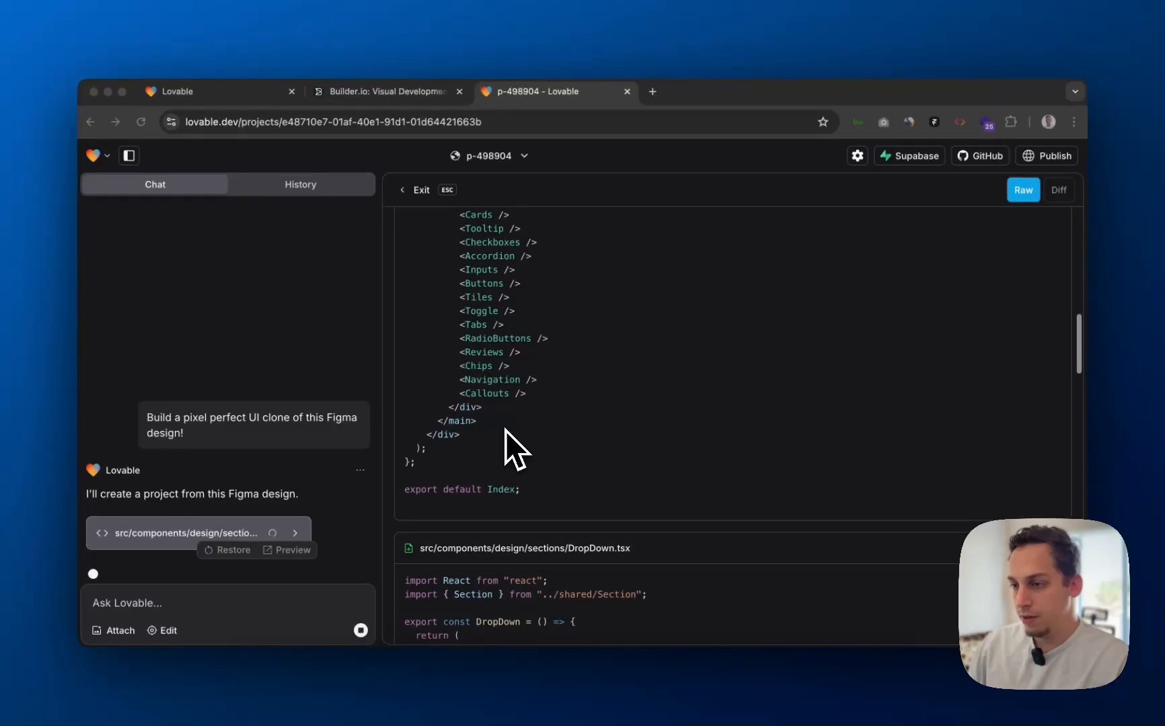
{"action": "scroll", "coordinate": [505, 430], "scroll_direction": "up", "scroll_amount": 2}
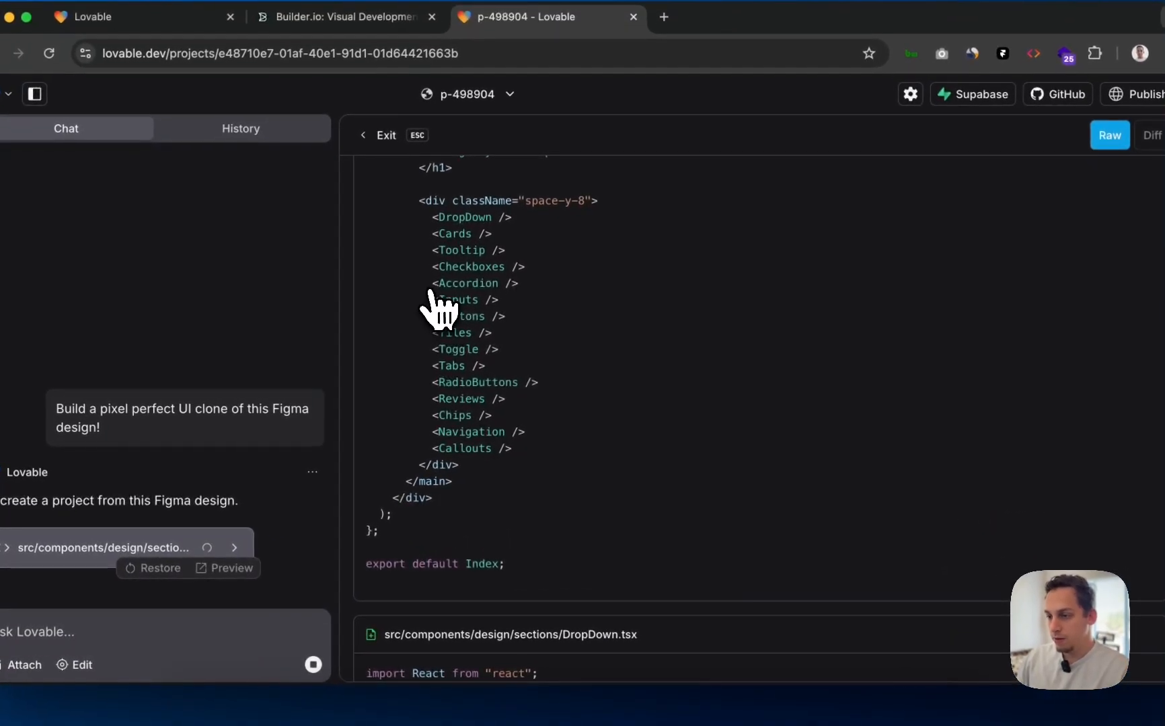
{"action": "scroll", "coordinate": [483, 447], "scroll_direction": "down", "scroll_amount": 10}
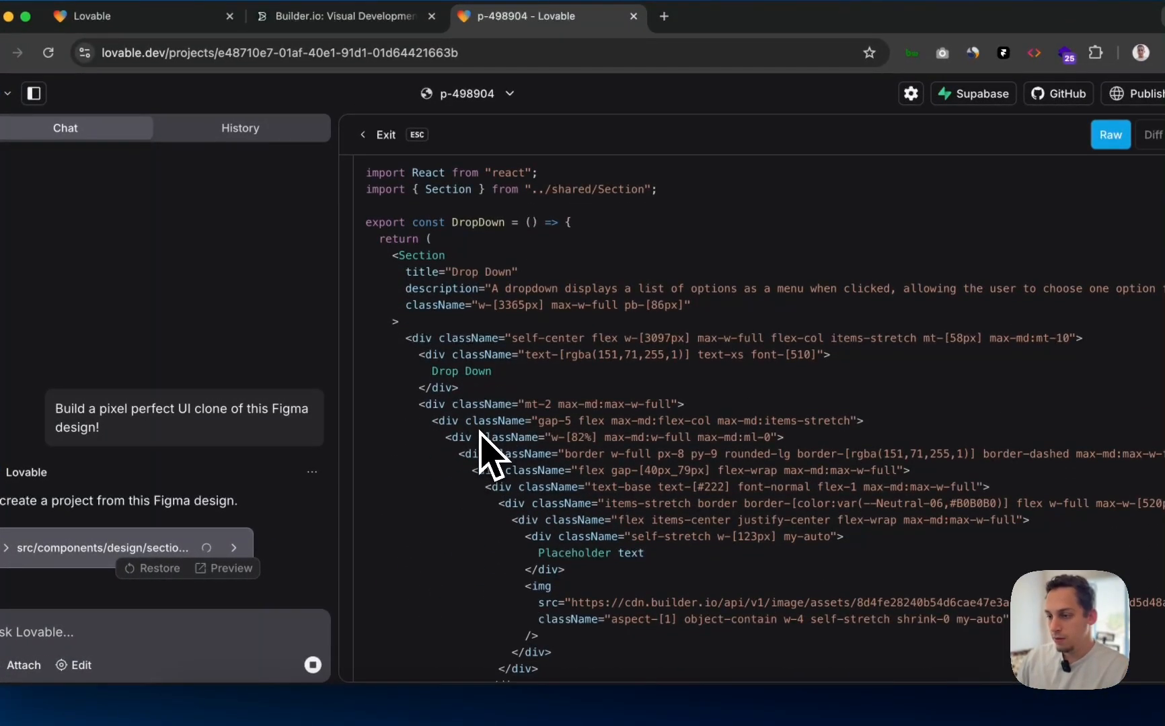
- Examine the generated markup of the DropDown.tsx and Cards.tsx section files
{"action": "left_click_drag", "start_coordinate": [520, 390], "coordinate": [748, 521]}
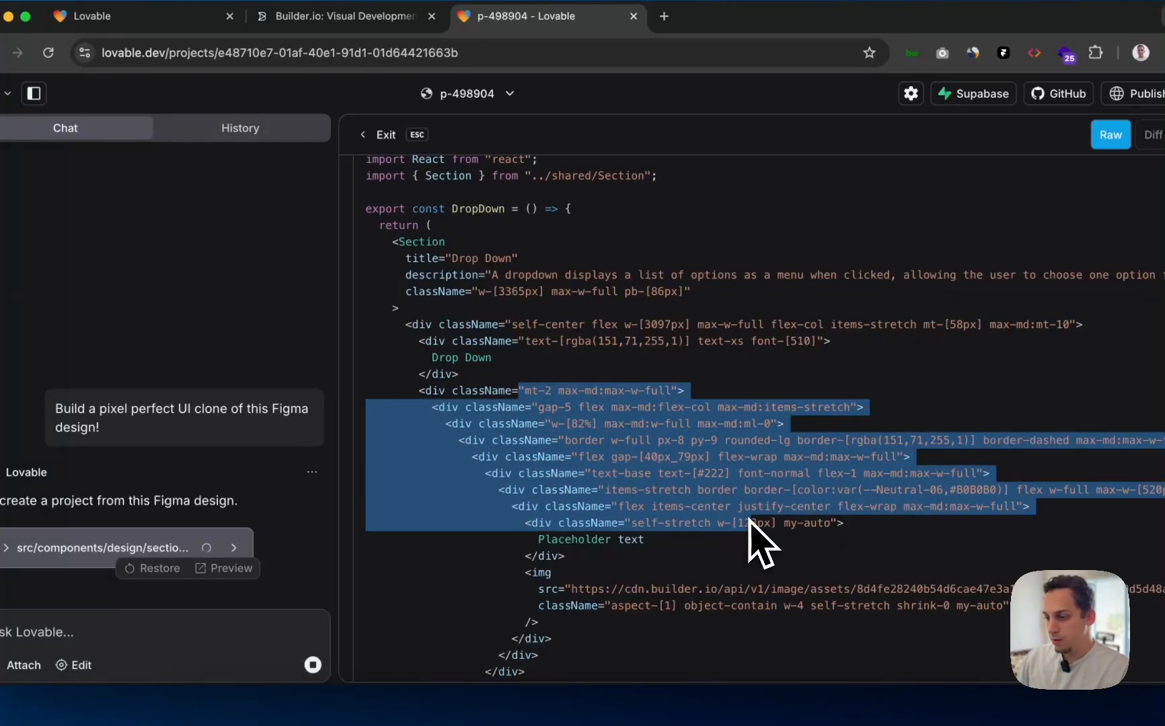
{"action": "scroll", "coordinate": [752, 524], "scroll_direction": "down", "scroll_amount": 2}
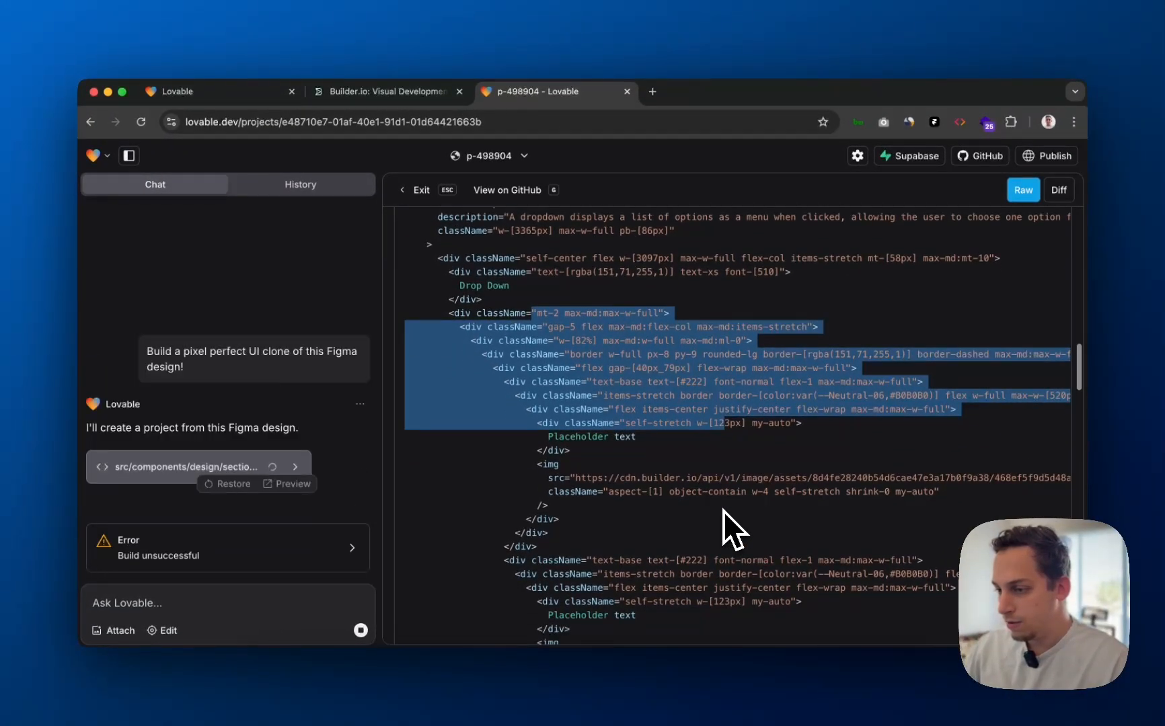
{"action": "scroll", "coordinate": [723, 512], "scroll_direction": "down", "scroll_amount": 10}
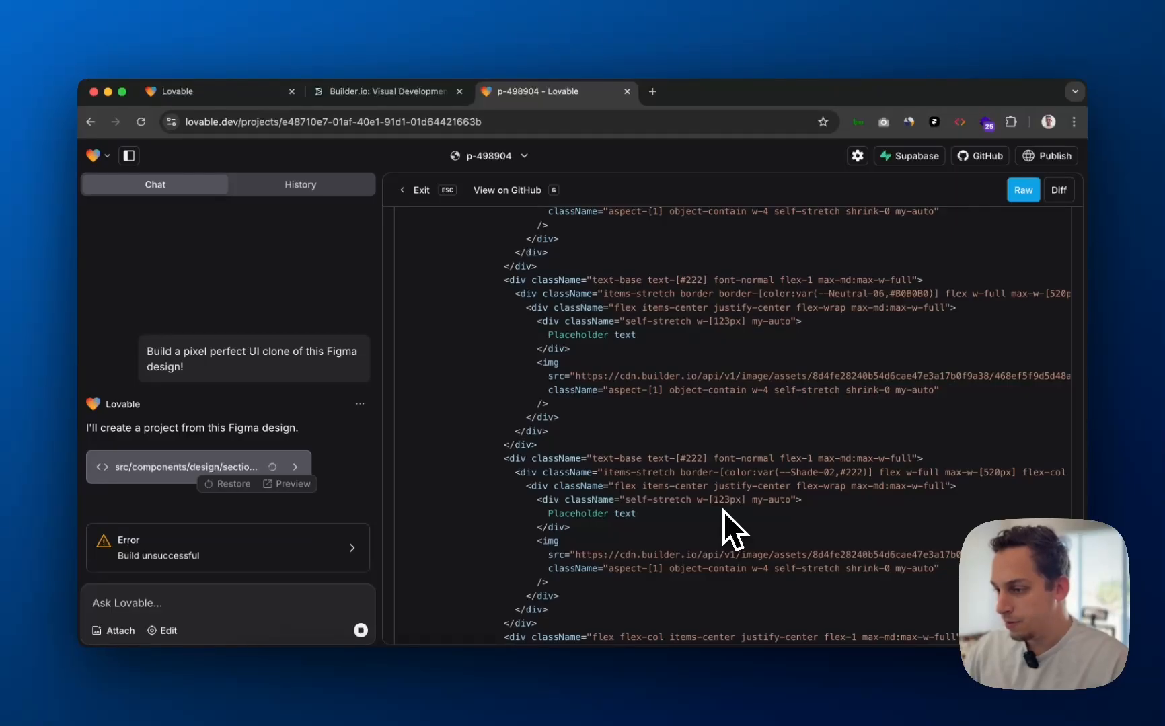
{"action": "scroll", "coordinate": [722, 511], "scroll_direction": "down", "scroll_amount": 3}
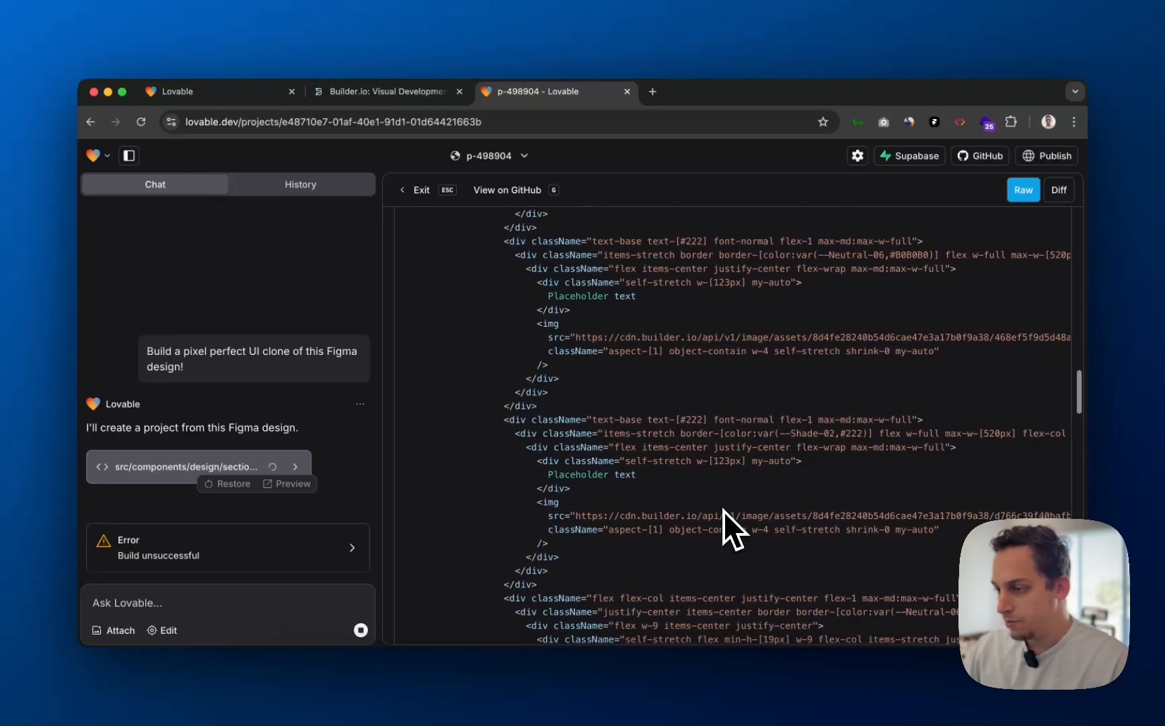
{"action": "scroll", "coordinate": [722, 511], "scroll_direction": "down", "scroll_amount": 12}
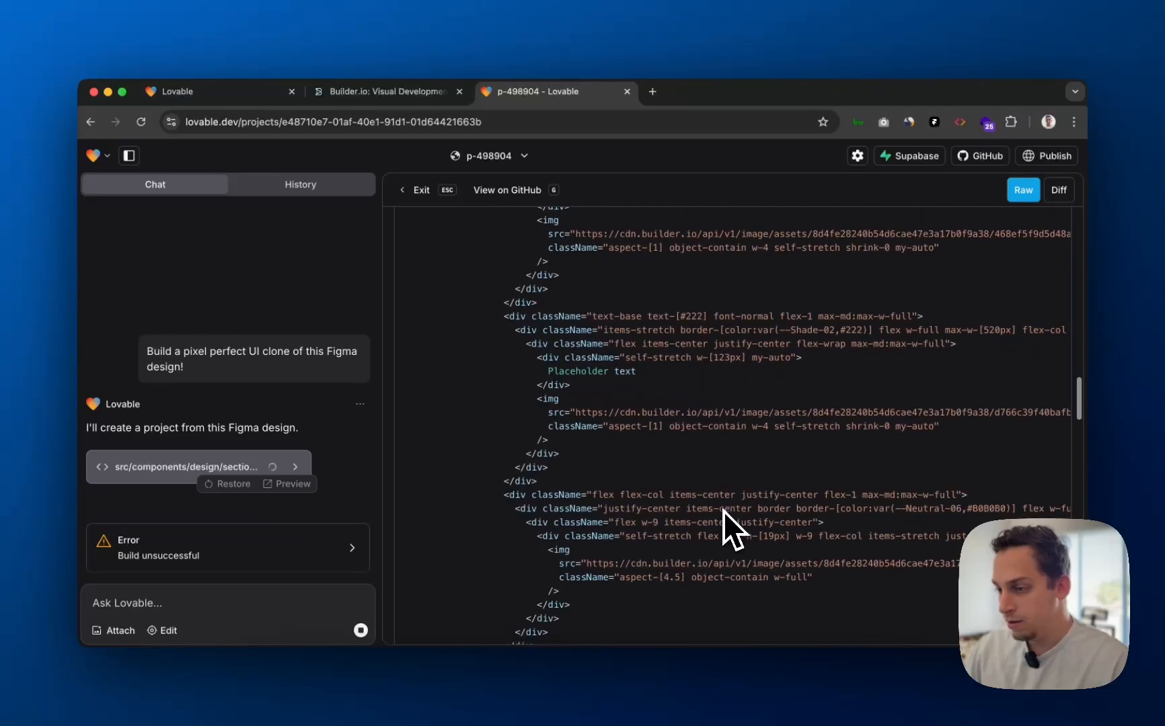
{"action": "scroll", "coordinate": [722, 511], "scroll_direction": "down", "scroll_amount": 9}
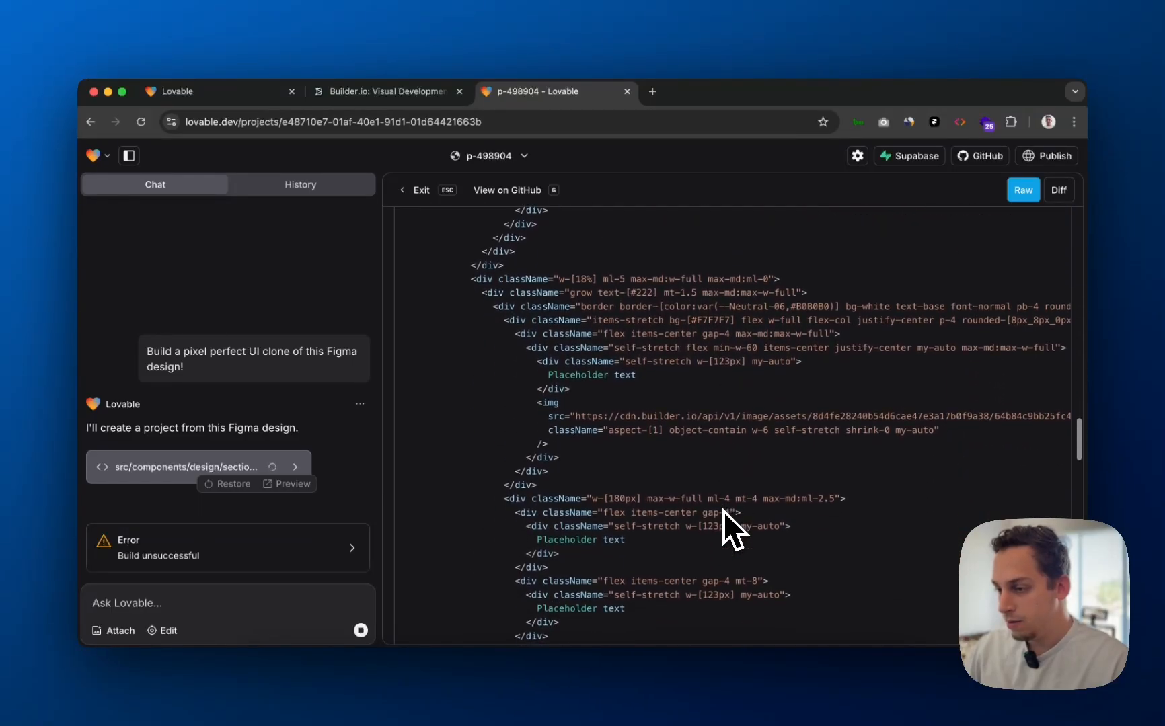
{"action": "scroll", "coordinate": [722, 511], "scroll_direction": "down", "scroll_amount": 15}
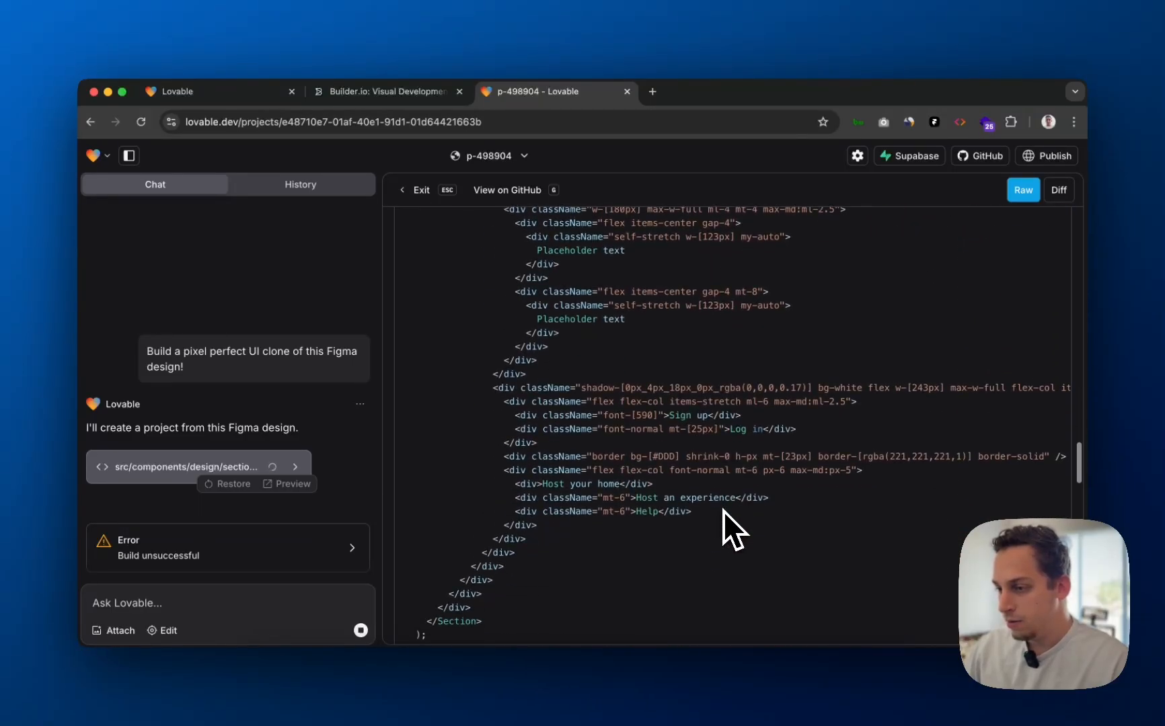
{"action": "scroll", "coordinate": [723, 511], "scroll_direction": "down", "scroll_amount": 12}
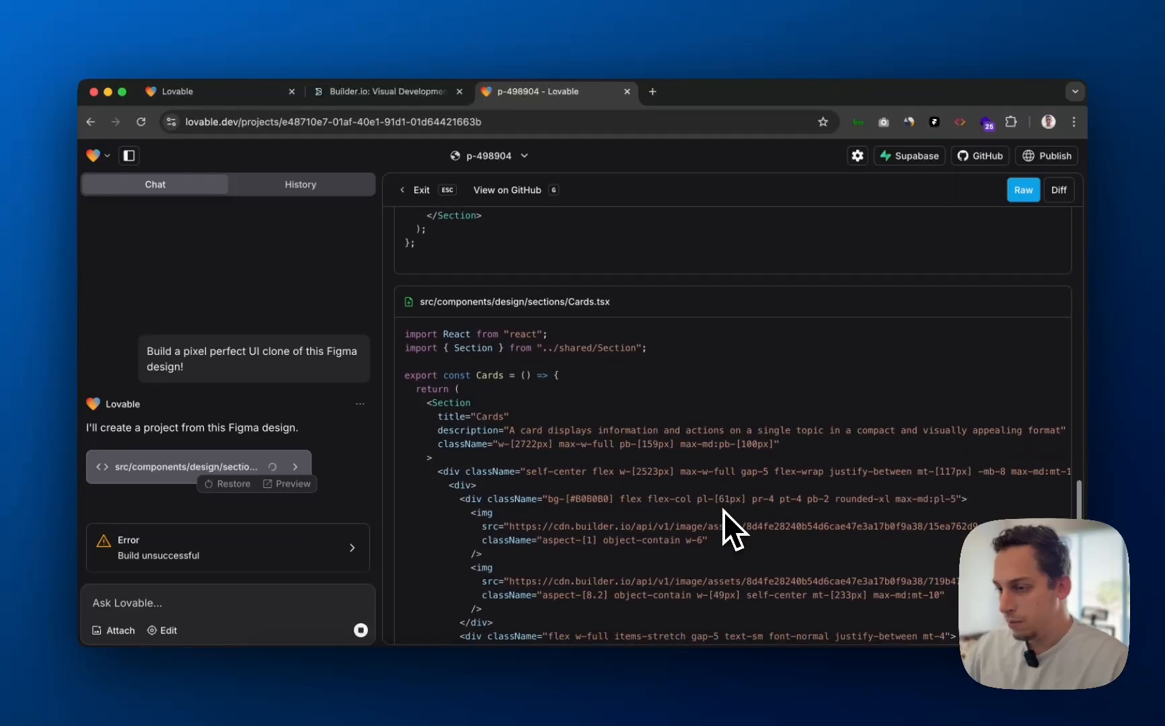
{"action": "scroll", "coordinate": [722, 511], "scroll_direction": "up", "scroll_amount": 2}
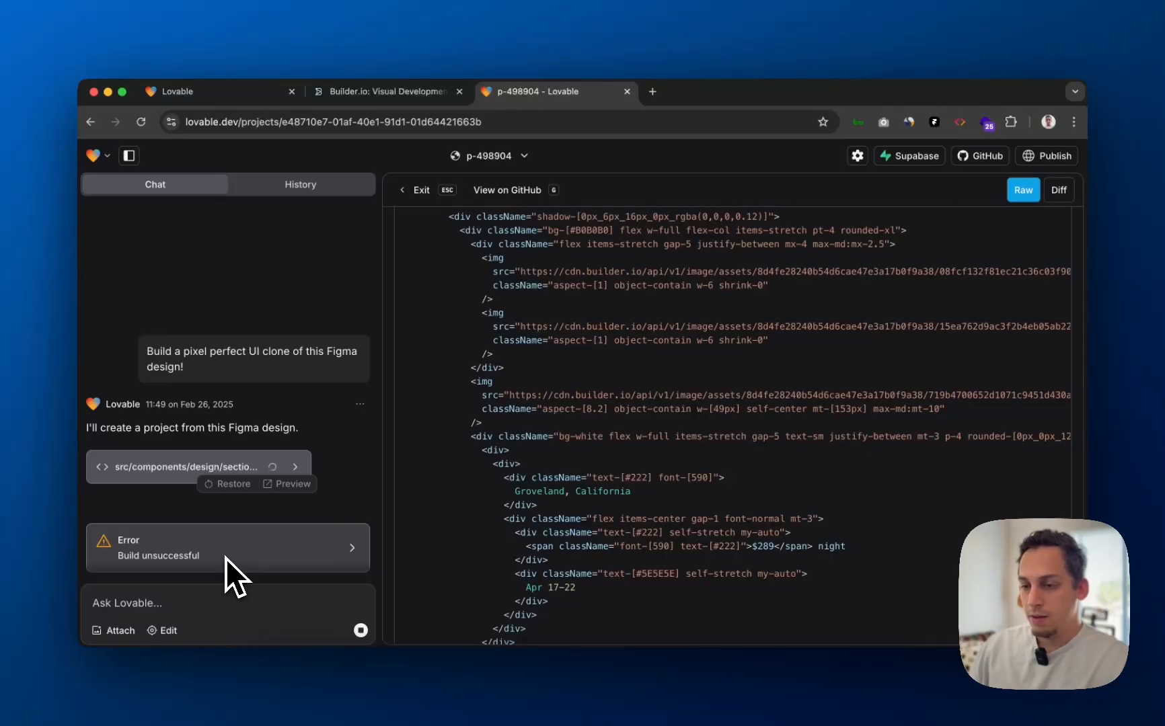
- Inspect the build error's details, and review the diff of the generated files through the Cards and Tooltip sections
{"action": "left_click", "coordinate": [312, 533]}
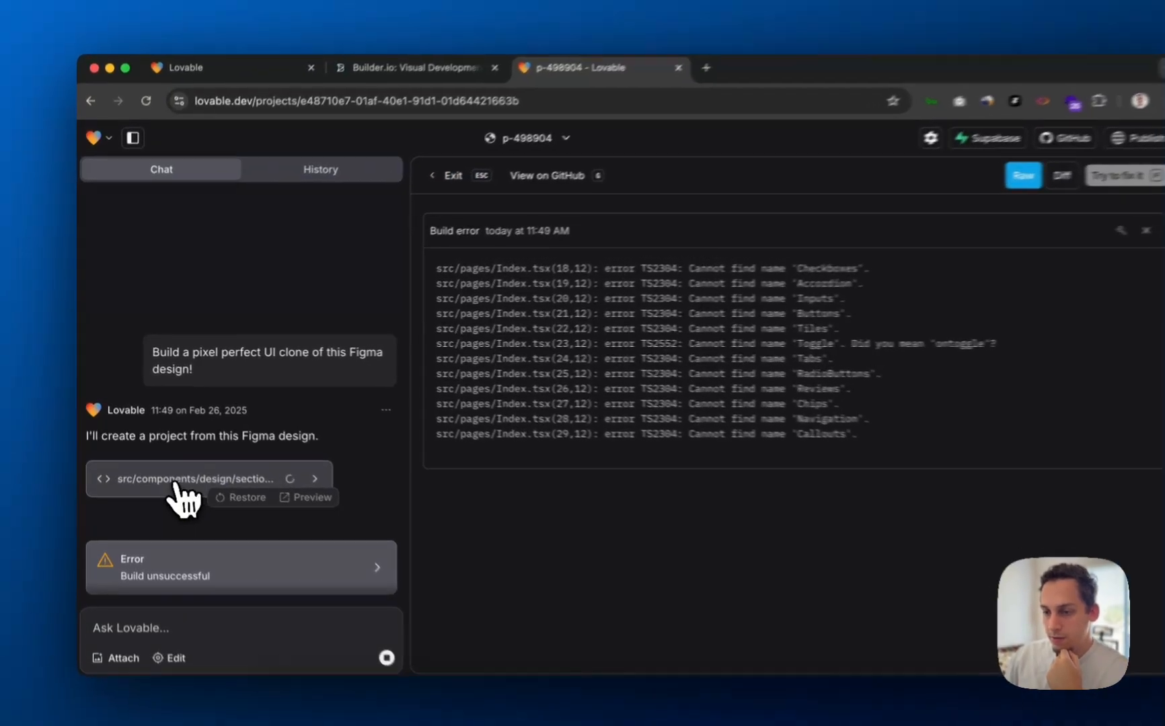
{"action": "left_click", "coordinate": [176, 480]}
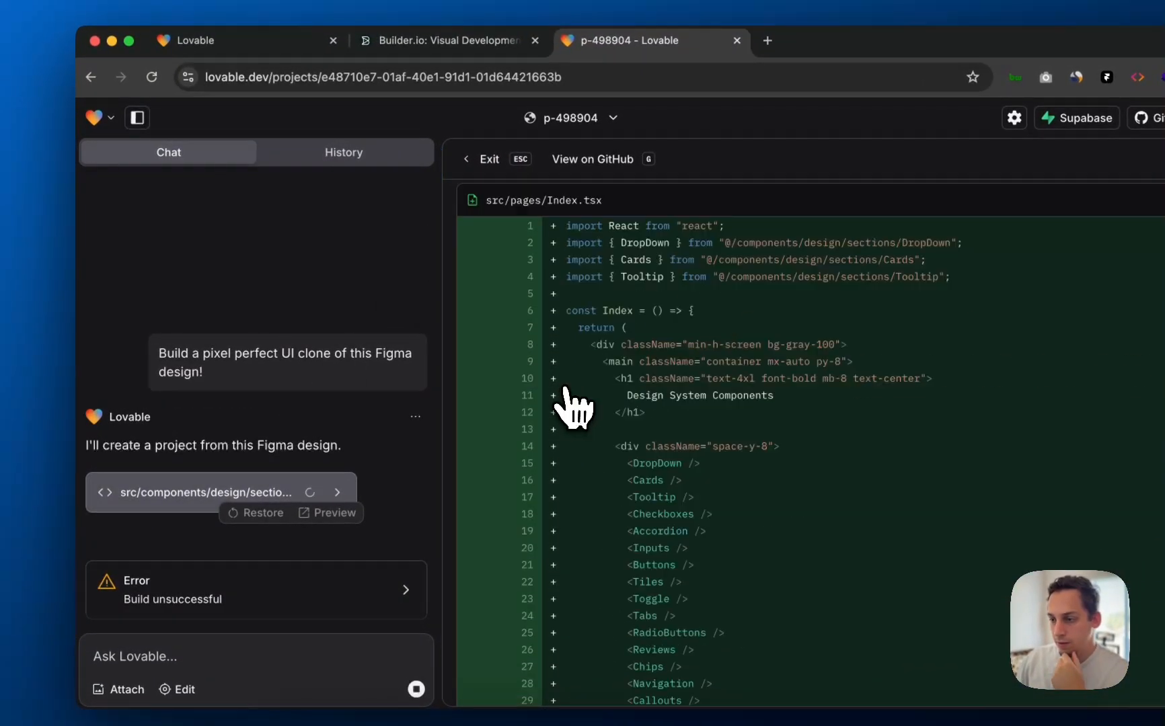
{"action": "scroll", "coordinate": [572, 407], "scroll_direction": "down", "scroll_amount": 20}
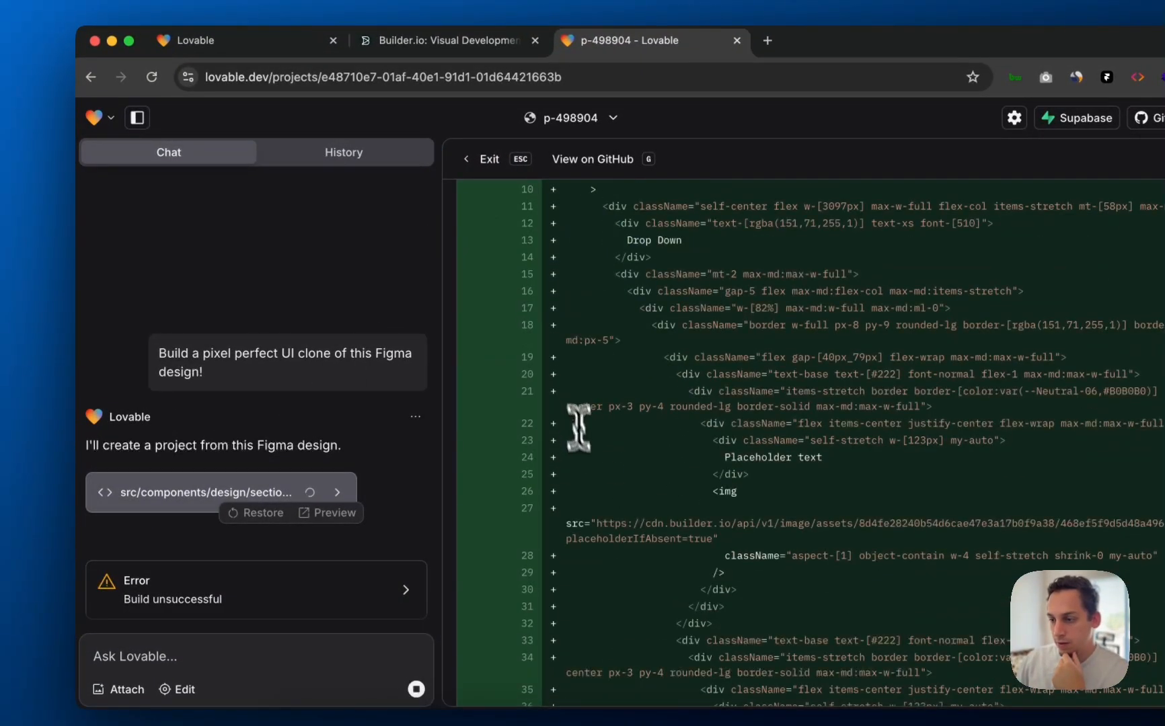
{"action": "scroll", "coordinate": [591, 471], "scroll_direction": "down", "scroll_amount": 15}
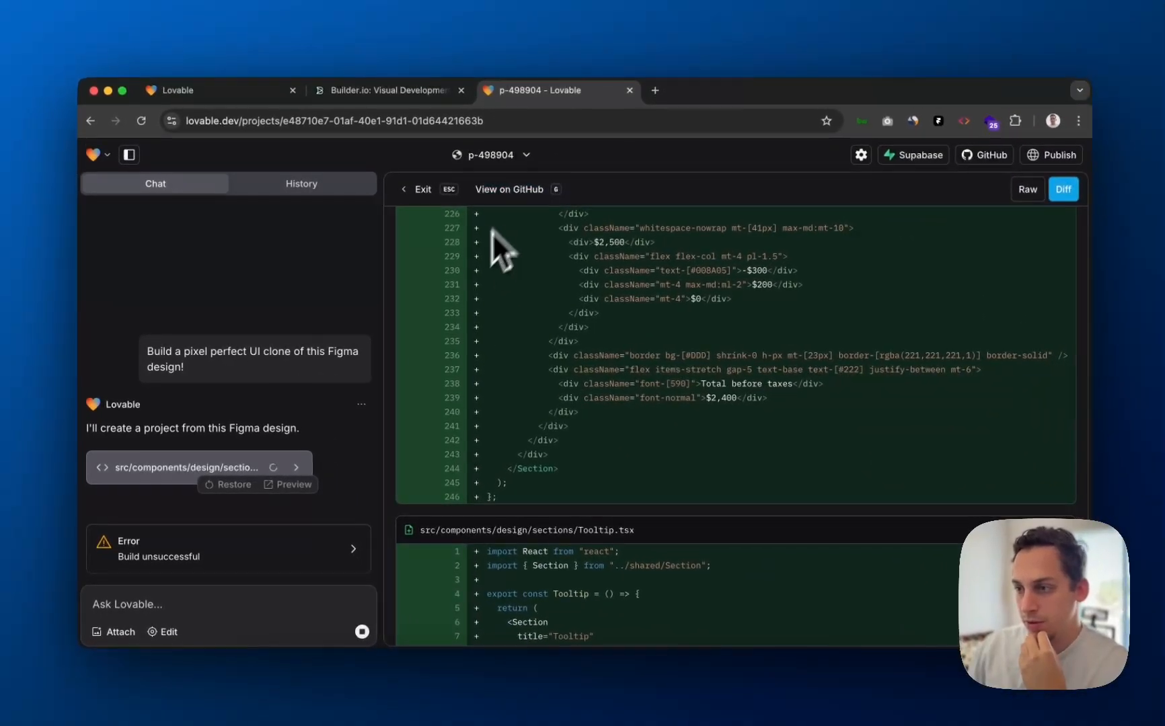
{"action": "scroll", "coordinate": [492, 242], "scroll_direction": "down", "scroll_amount": 12}
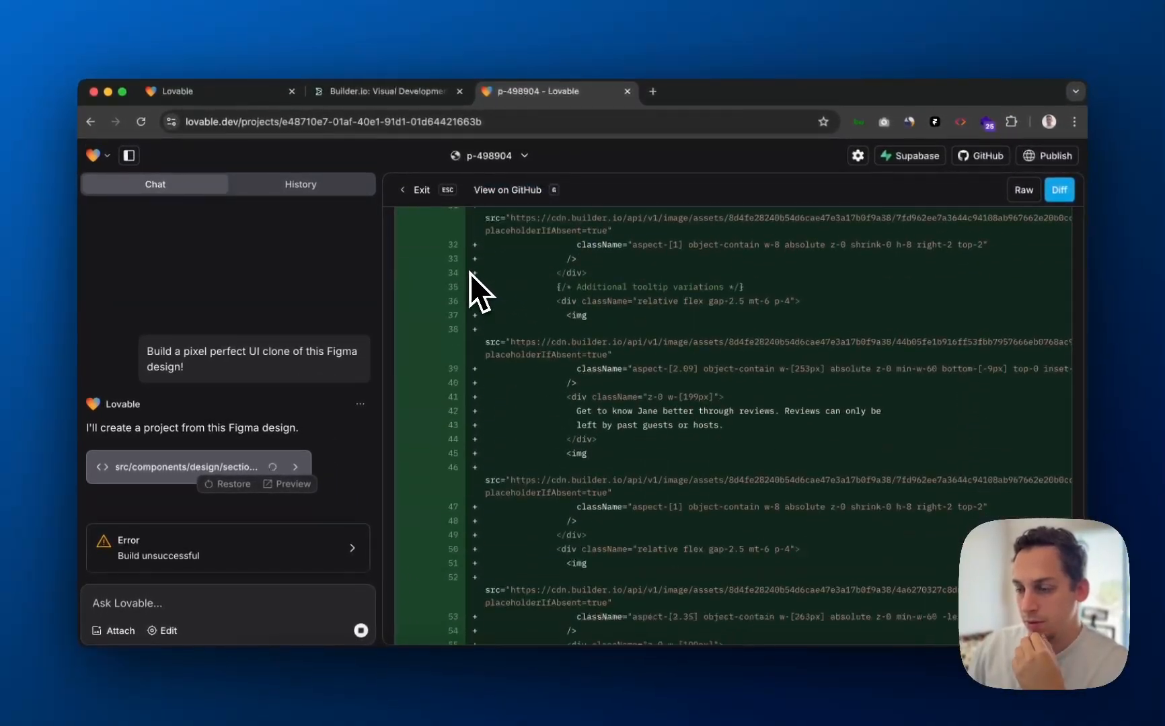
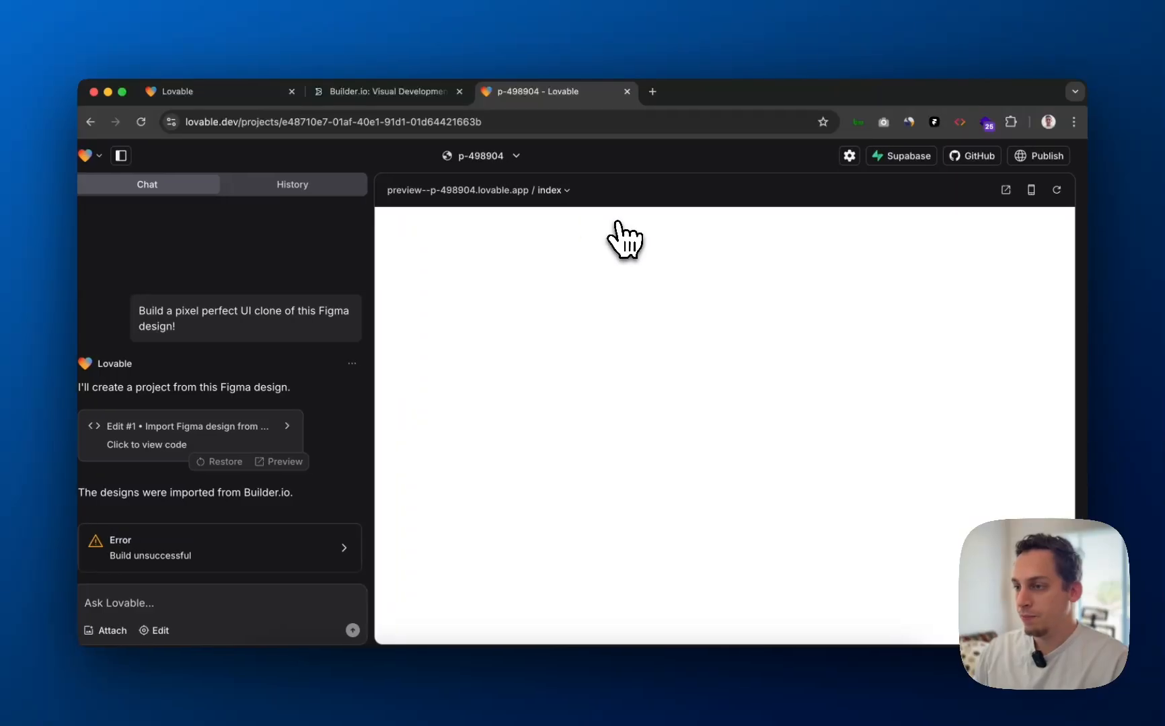
{"action": "scroll", "coordinate": [619, 237], "scroll_direction": "left", "scroll_amount": 5}
{"action": "scroll", "coordinate": [632, 241], "scroll_direction": "right", "scroll_amount": 5}
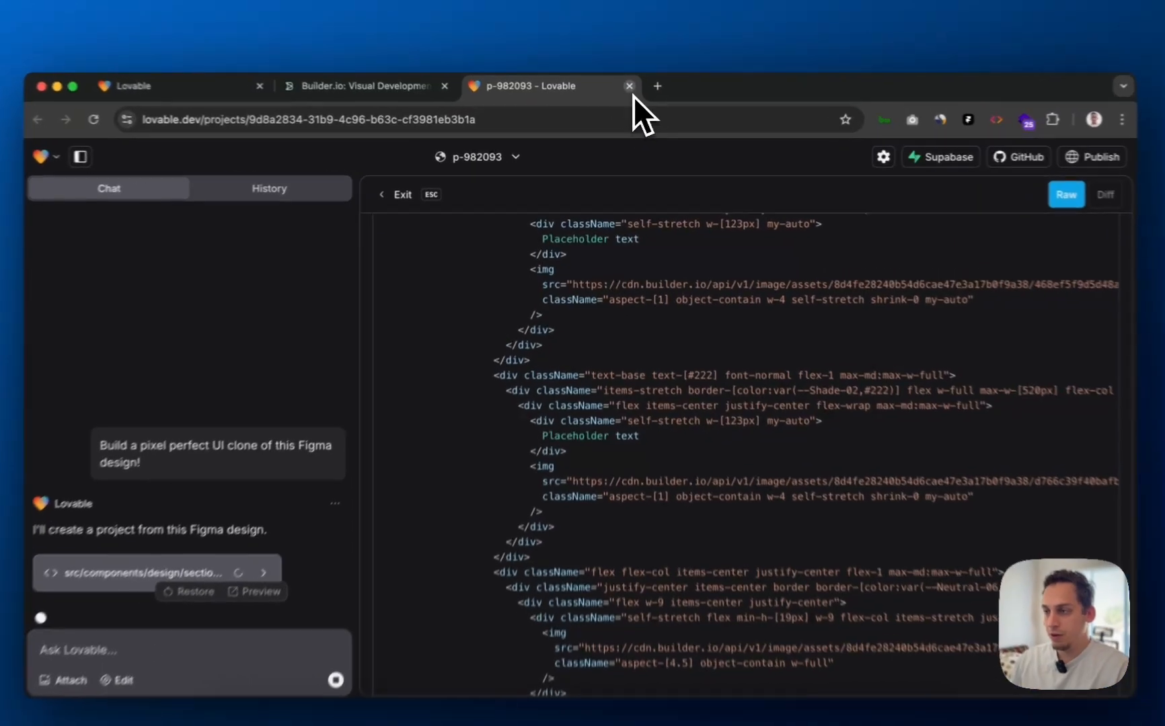
- Close the Lovable project, switch back to Figma and close the Builder.io plugin
{"action": "left_click", "coordinate": [627, 91]}
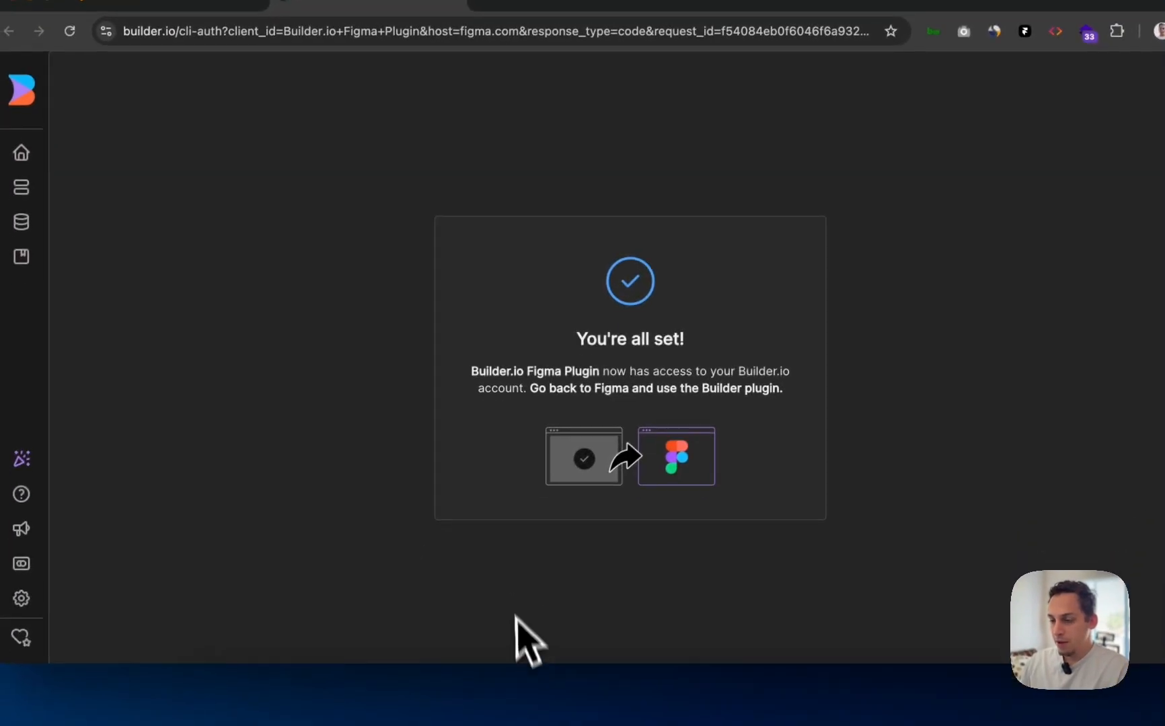
{"action": "left_click", "coordinate": [559, 696]}
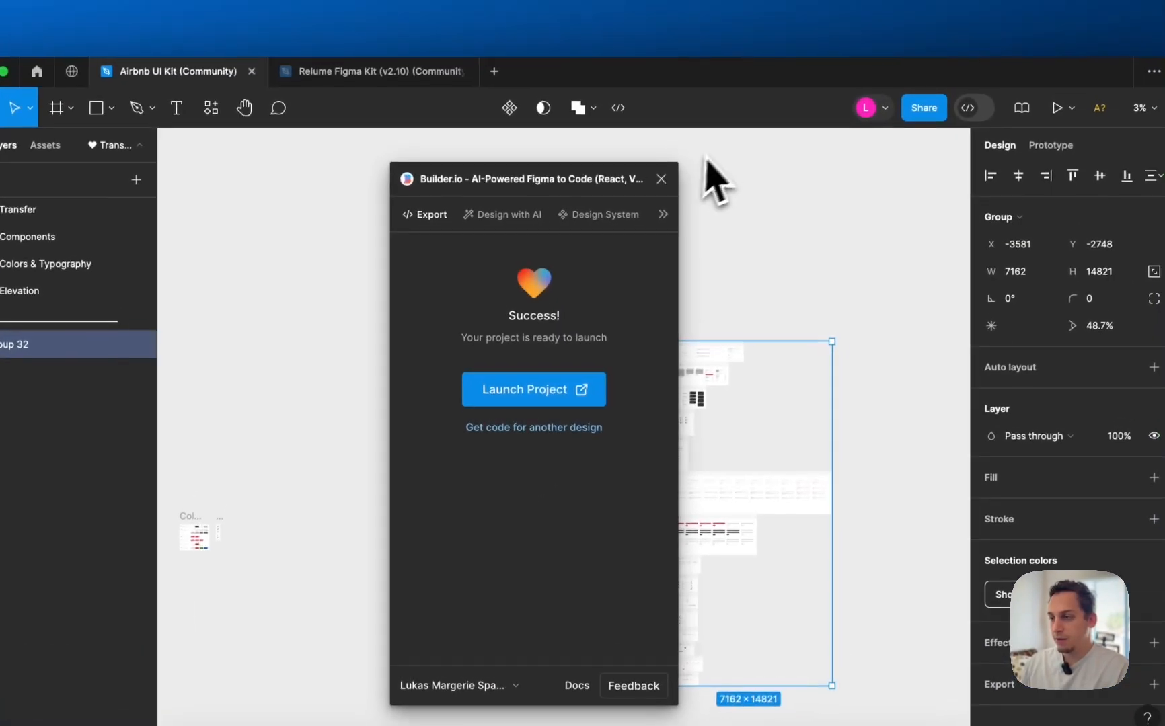
{"action": "left_click", "coordinate": [661, 179]}
- Undo the grouping and stacking of the component sections on the Transfer page back to separate frames in a row
{"action": "key", "text": "super+z"}
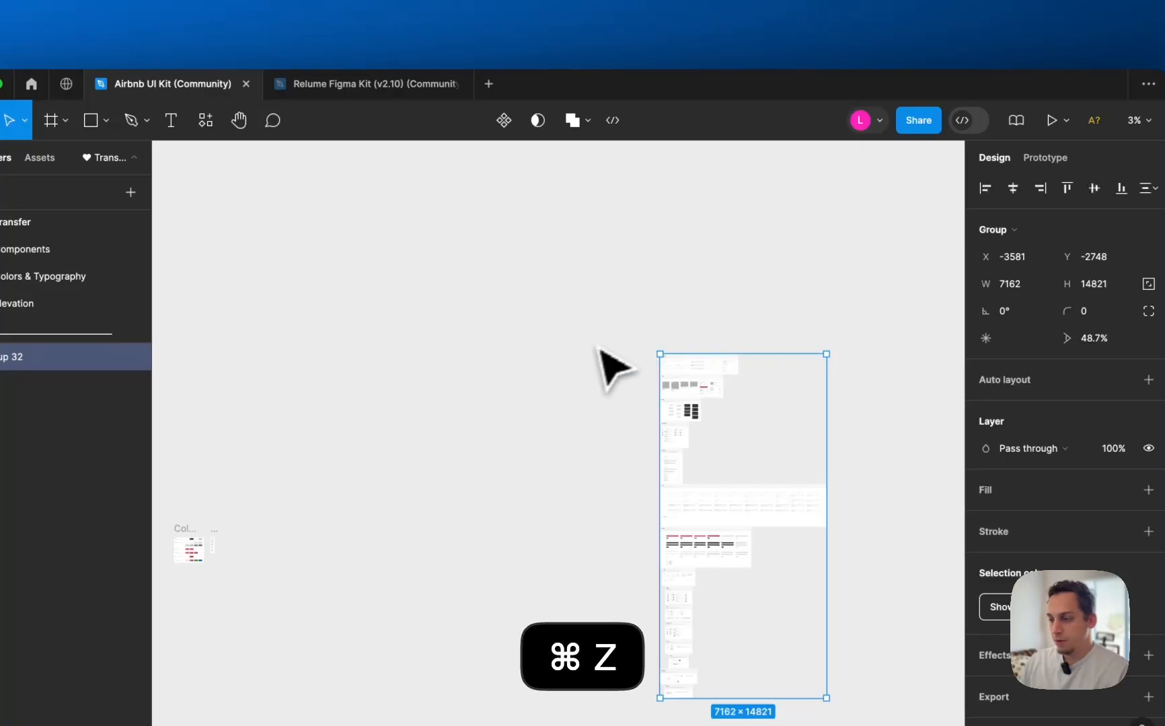
{"action": "key", "text": "super+z"}
{"action": "key", "text": "super+z"}
{"action": "key", "text": "super+z"}
{"action": "key", "text": "super+z"}
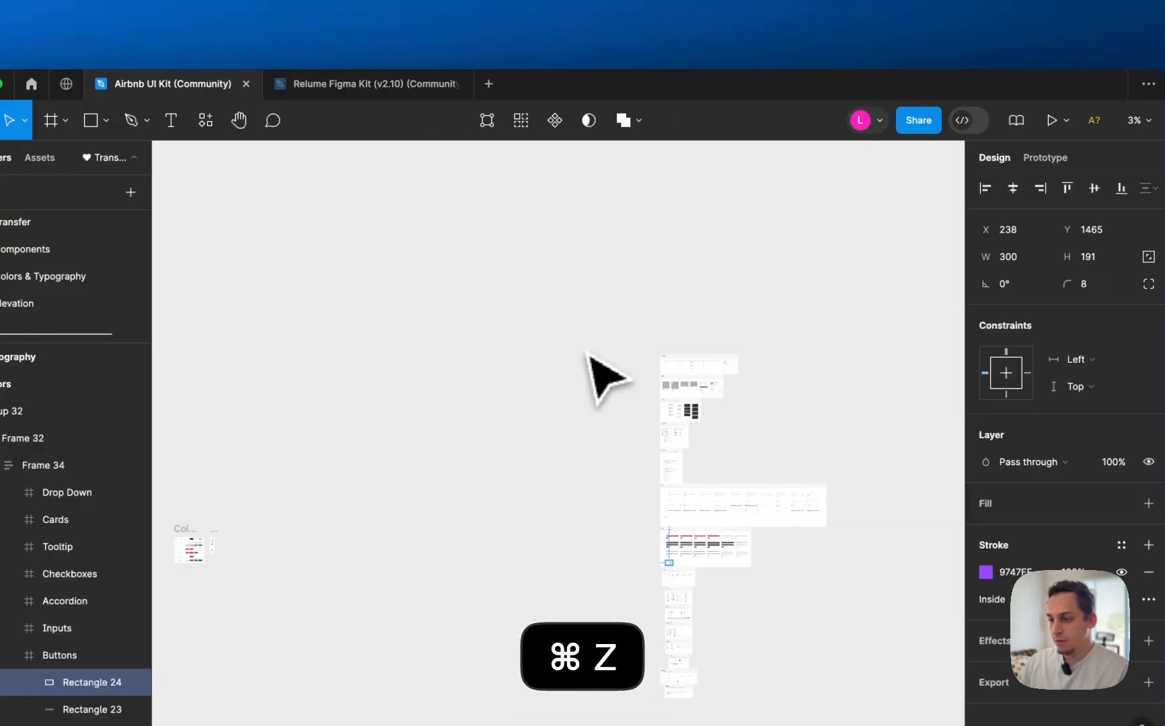
{"action": "key", "text": "super+z"}
{"action": "key", "text": "super+z"}
{"action": "key", "text": "super+z"}
{"action": "key", "text": "super+z"}
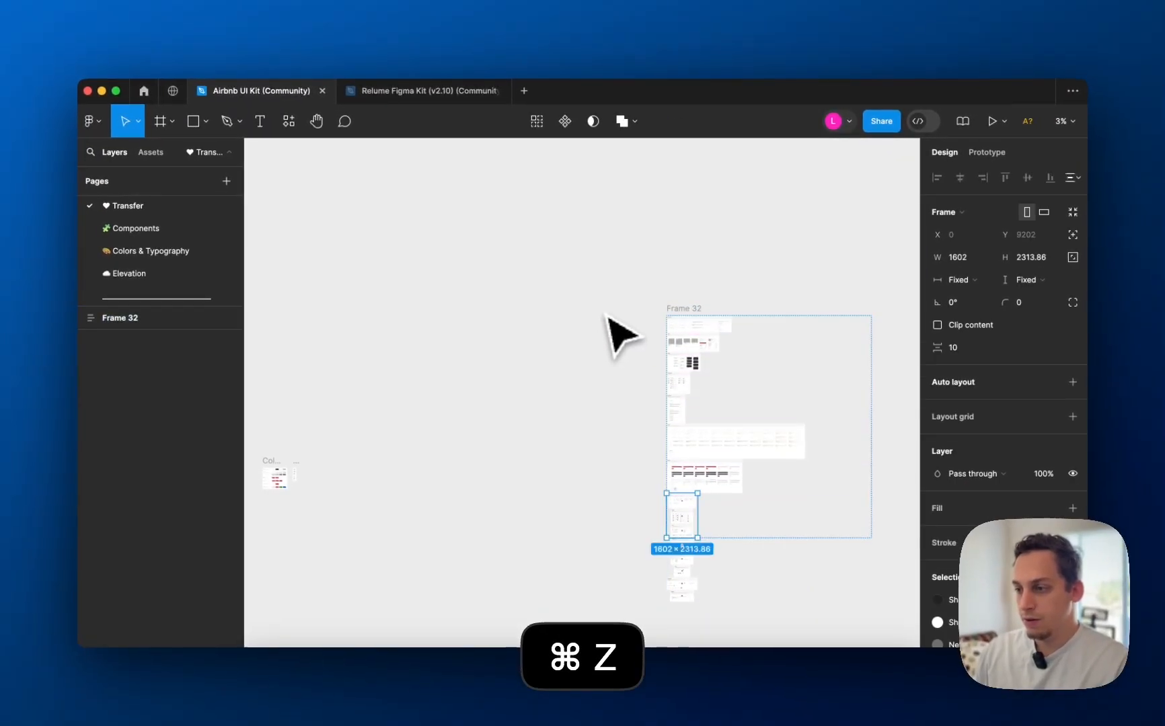
{"action": "key", "text": "super+z"}
{"action": "key", "text": "super+z"}
{"action": "key", "text": "super+z"}
{"action": "key", "text": "super+z"}
{"action": "key", "text": "super+z"}
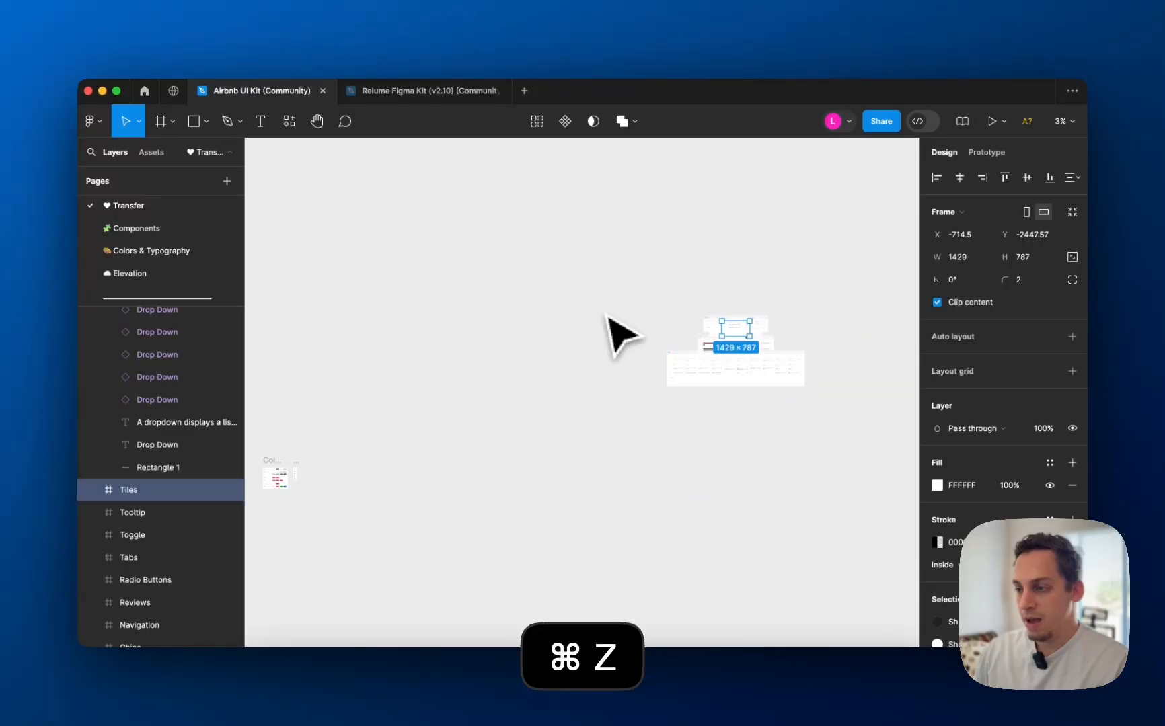
{"action": "key", "text": "super+z"}
{"action": "key", "text": "super+z"}
{"action": "key", "text": "super+z"}
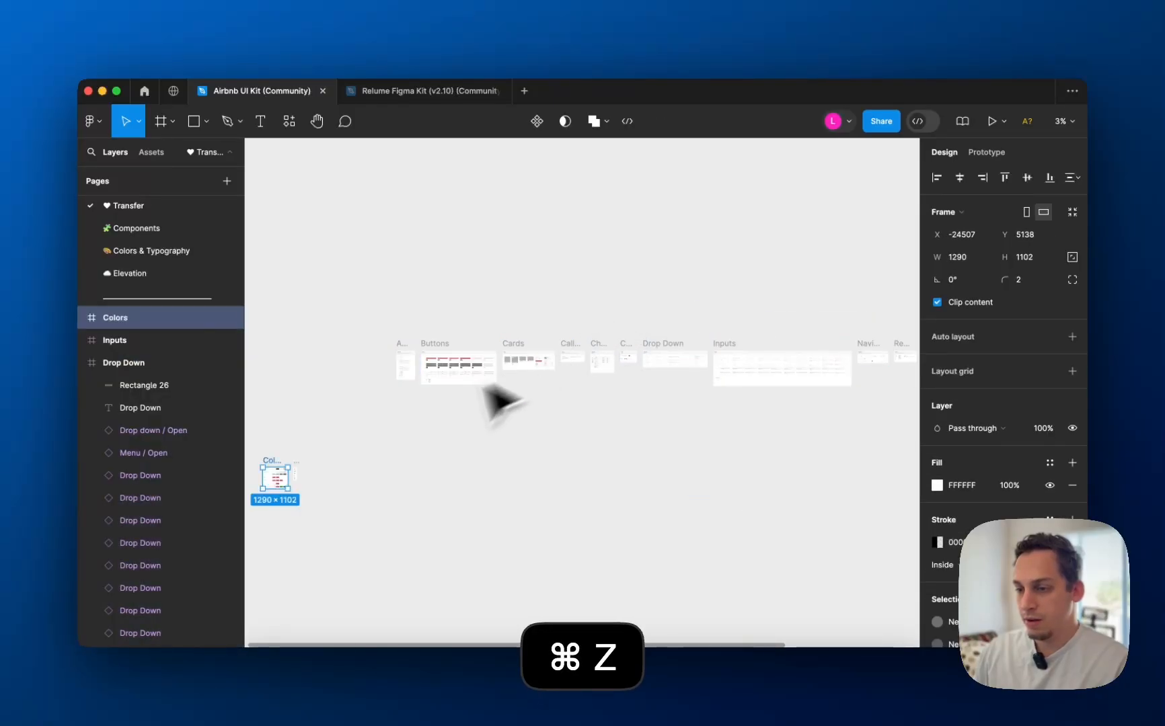
- Move the Colors and Typography frames together to just below the row of component sections, near Accordion
{"action": "scroll", "coordinate": [485, 389], "scroll_direction": "left", "scroll_amount": 3}
{"action": "scroll", "coordinate": [451, 442], "scroll_direction": "up", "scroll_amount": 5}
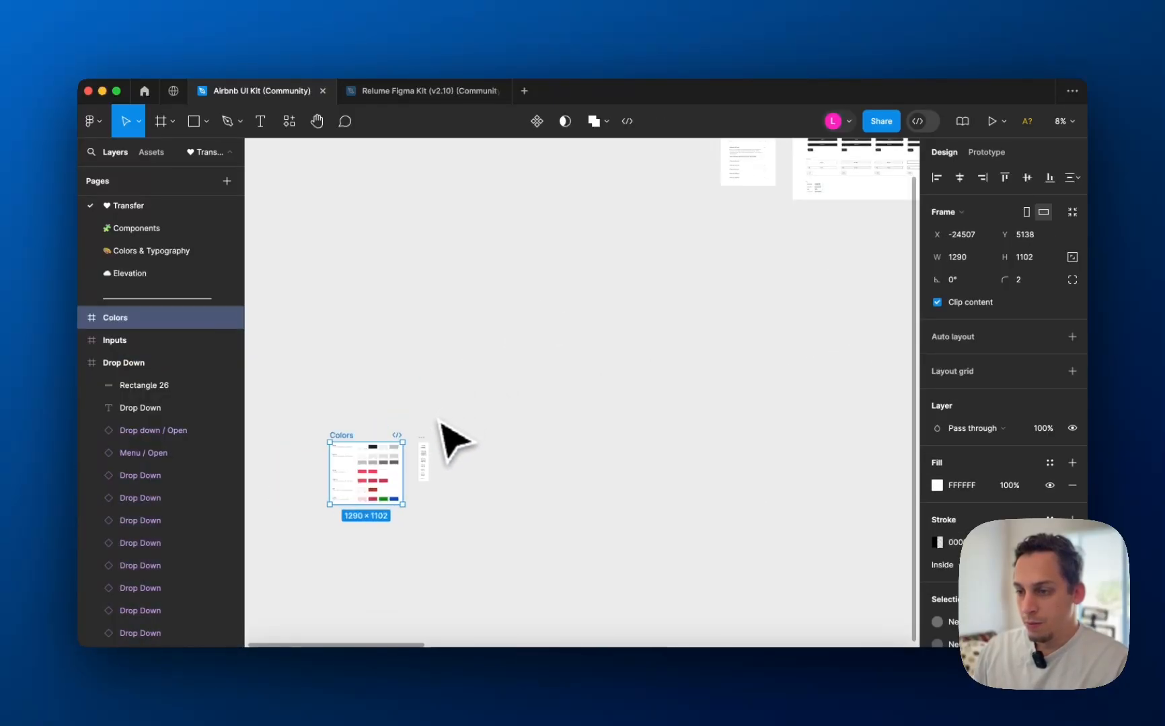
{"action": "left_click", "coordinate": [430, 445], "text": "shift"}
{"action": "scroll", "coordinate": [420, 447], "scroll_direction": "down", "scroll_amount": 4}
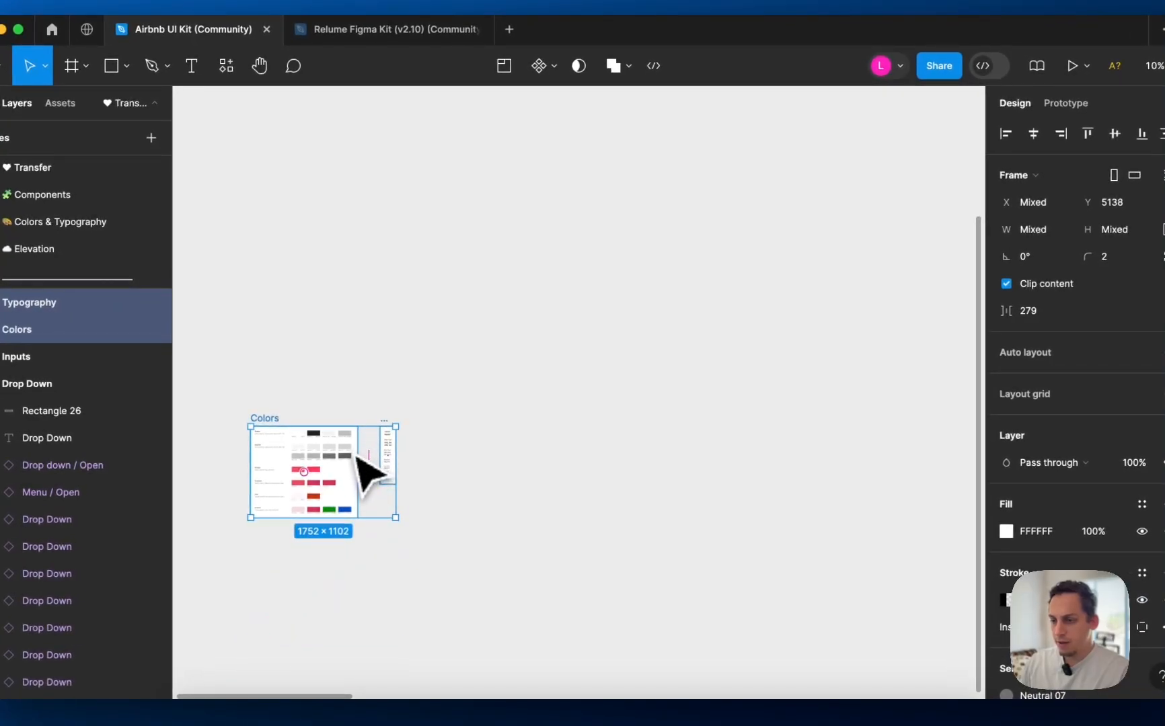
{"action": "left_click_drag", "start_coordinate": [355, 455], "coordinate": [775, 187]}
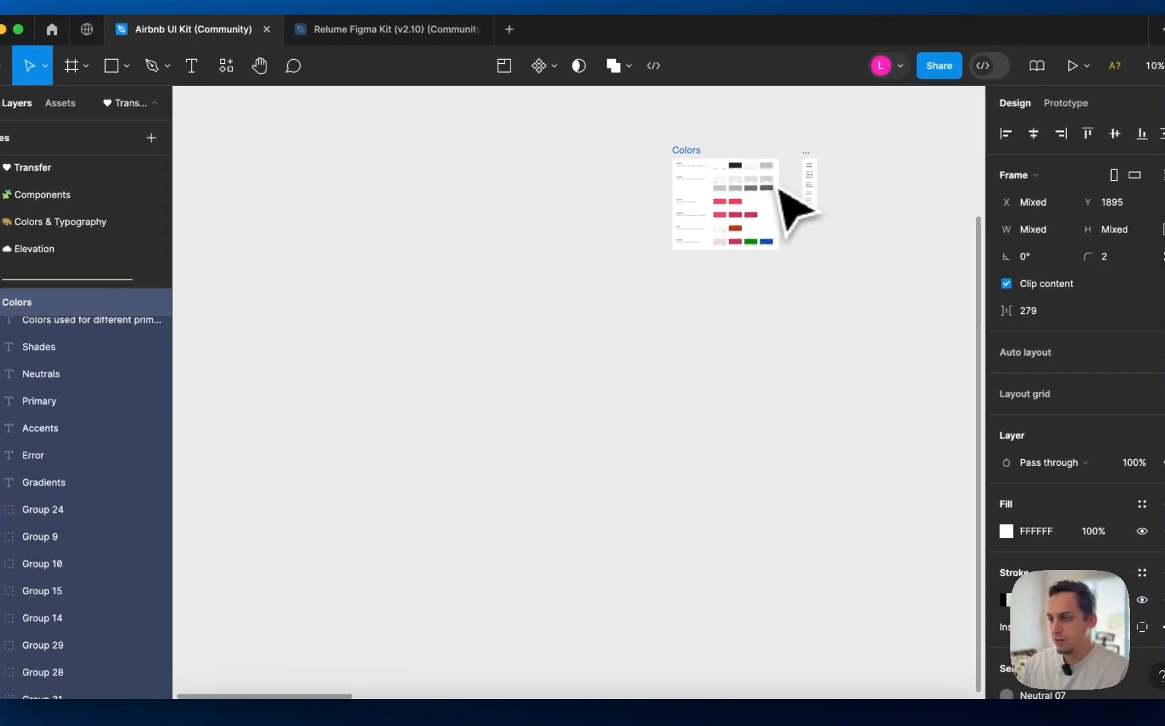
{"action": "scroll", "coordinate": [775, 187], "scroll_direction": "up", "scroll_amount": 5}
{"action": "scroll", "coordinate": [775, 187], "scroll_direction": "right", "scroll_amount": 4}
{"action": "scroll", "coordinate": [626, 276], "scroll_direction": "up", "scroll_amount": 4}
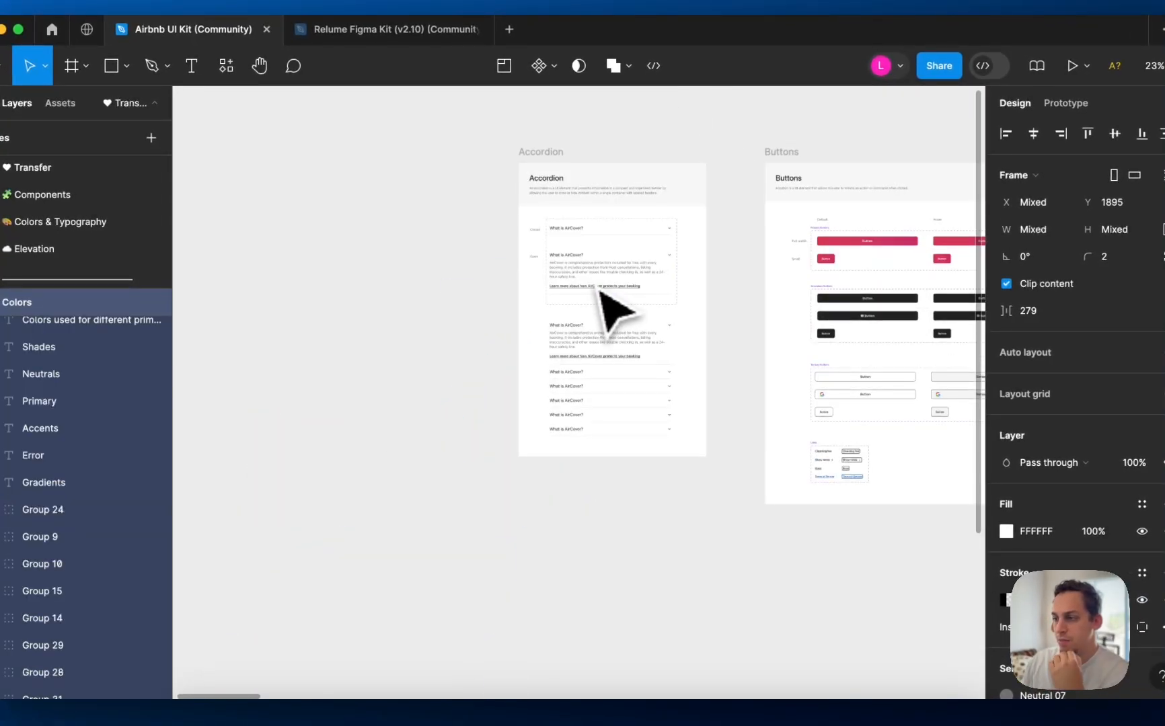
{"action": "scroll", "coordinate": [390, 521], "scroll_direction": "down", "scroll_amount": 5}
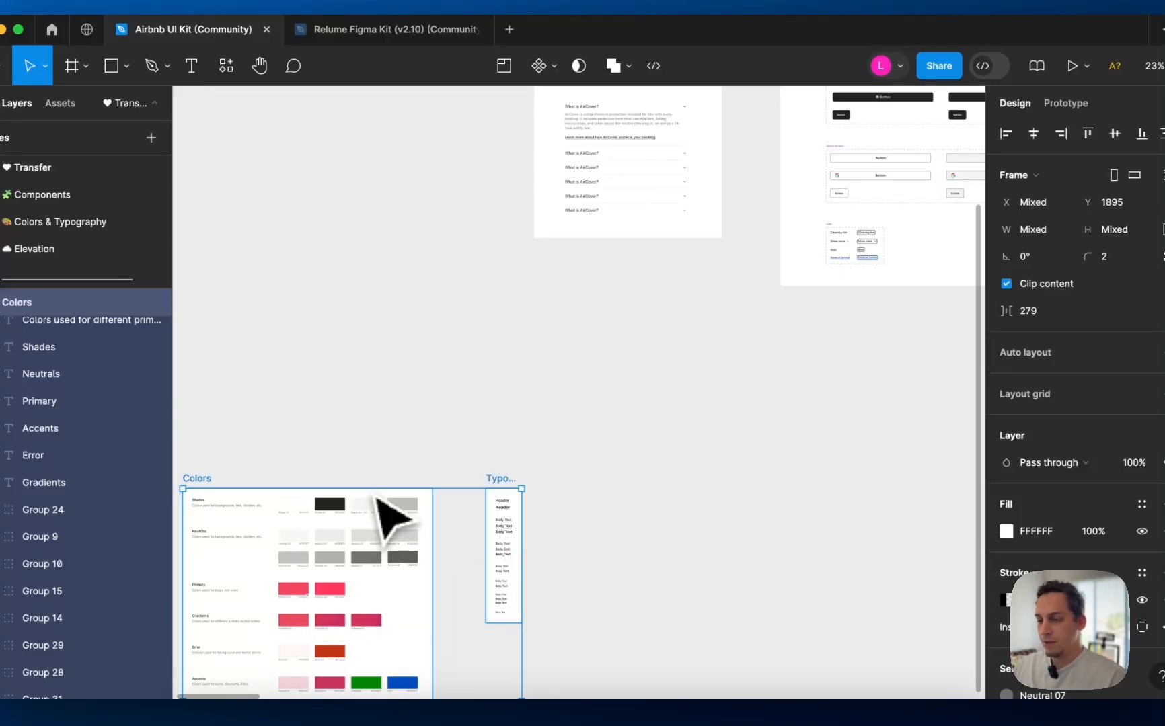
- Place the Typography frame directly above the Colors frame, aligned with its left edge
{"action": "key", "text": "Escape"}
{"action": "scroll", "coordinate": [403, 484], "scroll_direction": "left", "scroll_amount": 4}
{"action": "scroll", "coordinate": [403, 485], "scroll_direction": "down", "scroll_amount": 1}
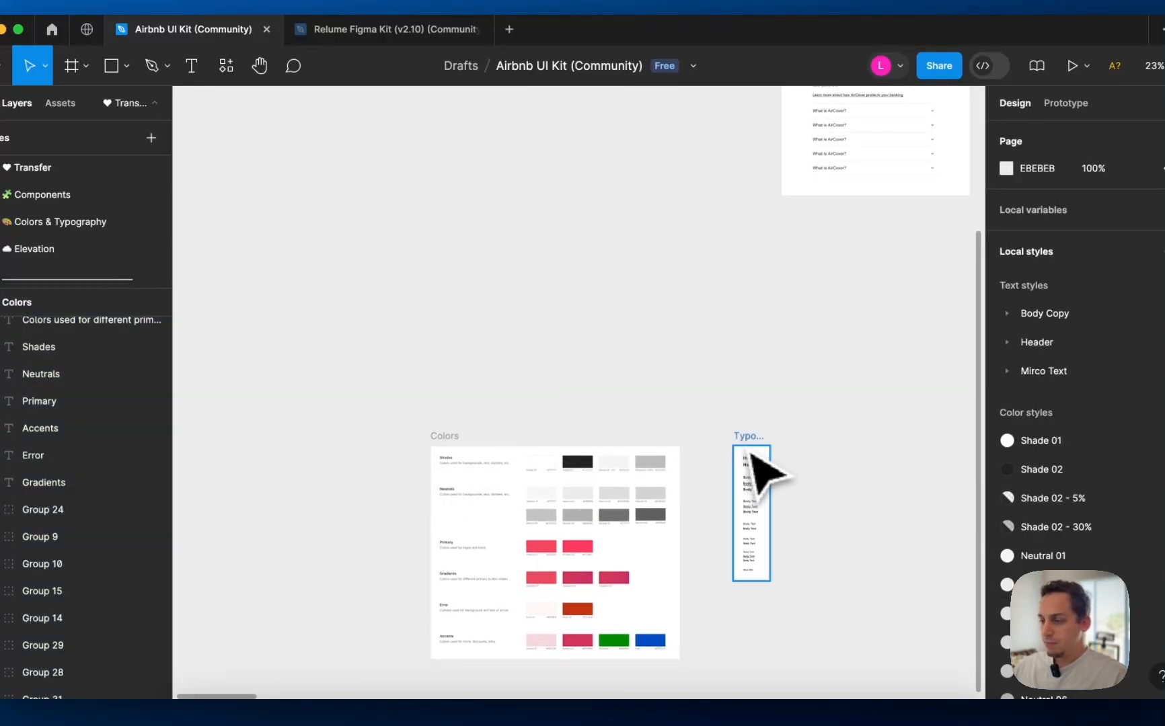
{"action": "left_click_drag", "start_coordinate": [750, 452], "coordinate": [459, 321]}
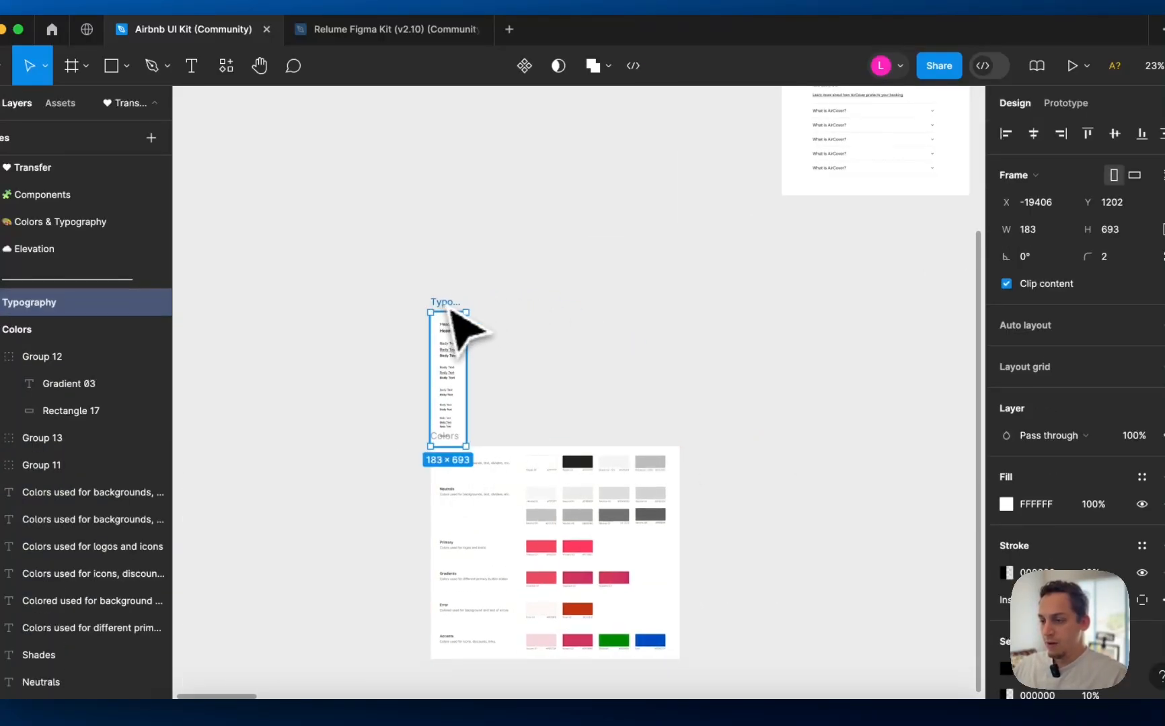
- Draw a frame about 1281 × 1883 beside the Colors frame and add auto layout to it
{"action": "left_click", "coordinate": [533, 331]}
{"action": "scroll", "coordinate": [533, 331], "scroll_direction": "right", "scroll_amount": 3}
{"action": "scroll", "coordinate": [533, 330], "scroll_direction": "down", "scroll_amount": 2}
{"action": "key", "text": "f"}
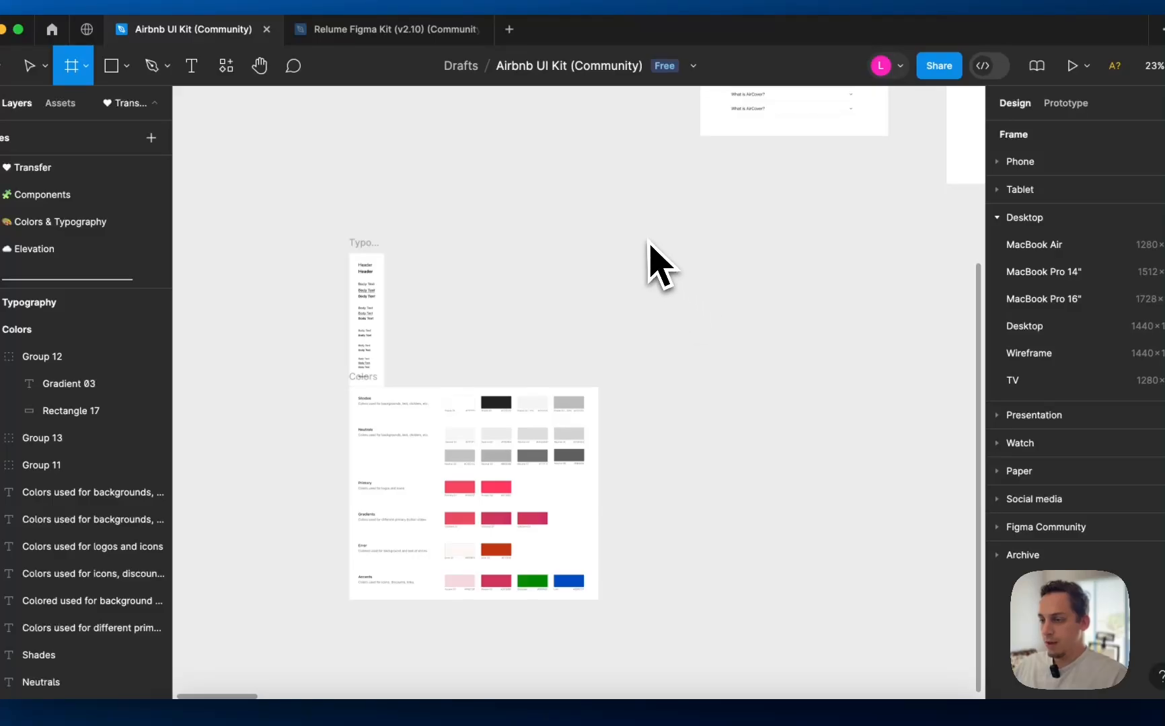
{"action": "left_click_drag", "start_coordinate": [644, 236], "coordinate": [894, 604]}
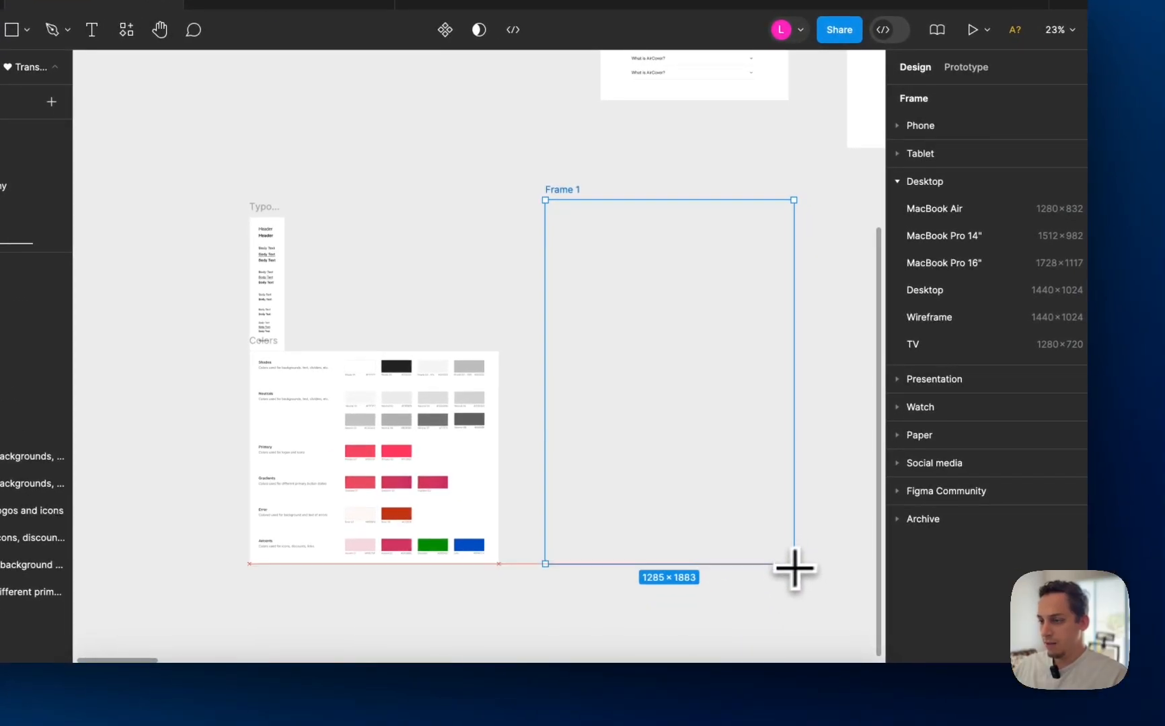
{"action": "left_click_drag", "start_coordinate": [794, 568], "coordinate": [794, 568]}
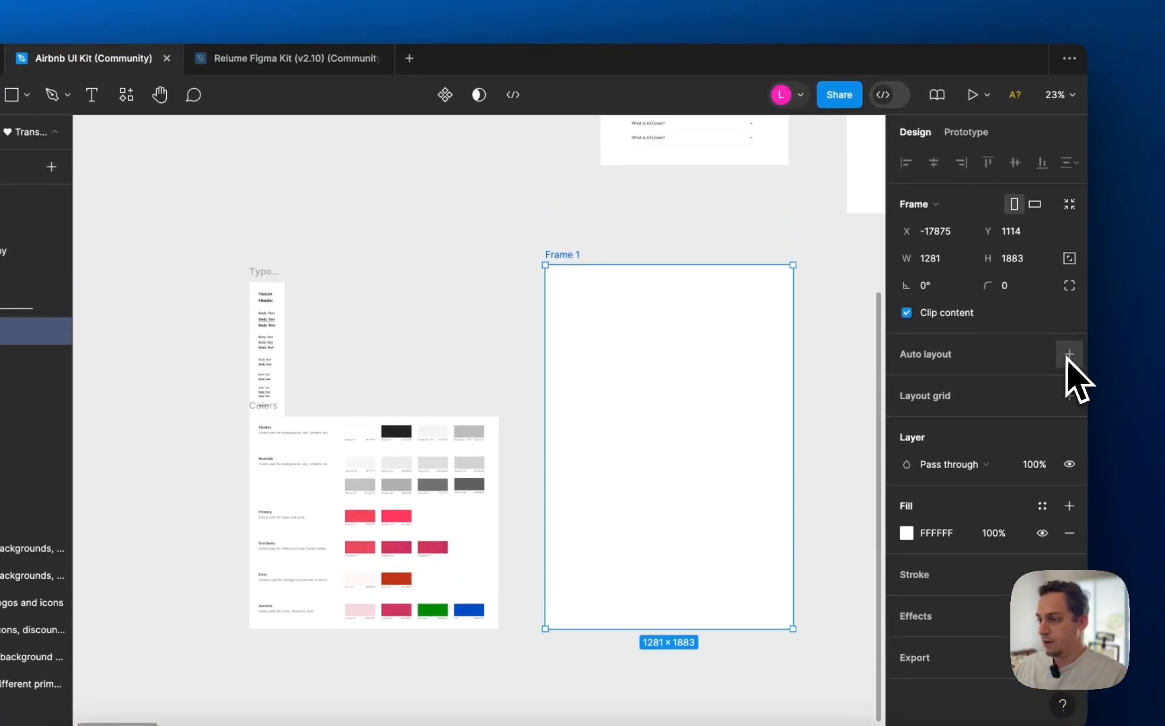
{"action": "left_click", "coordinate": [1069, 289]}
{"action": "left_click", "coordinate": [332, 224]}
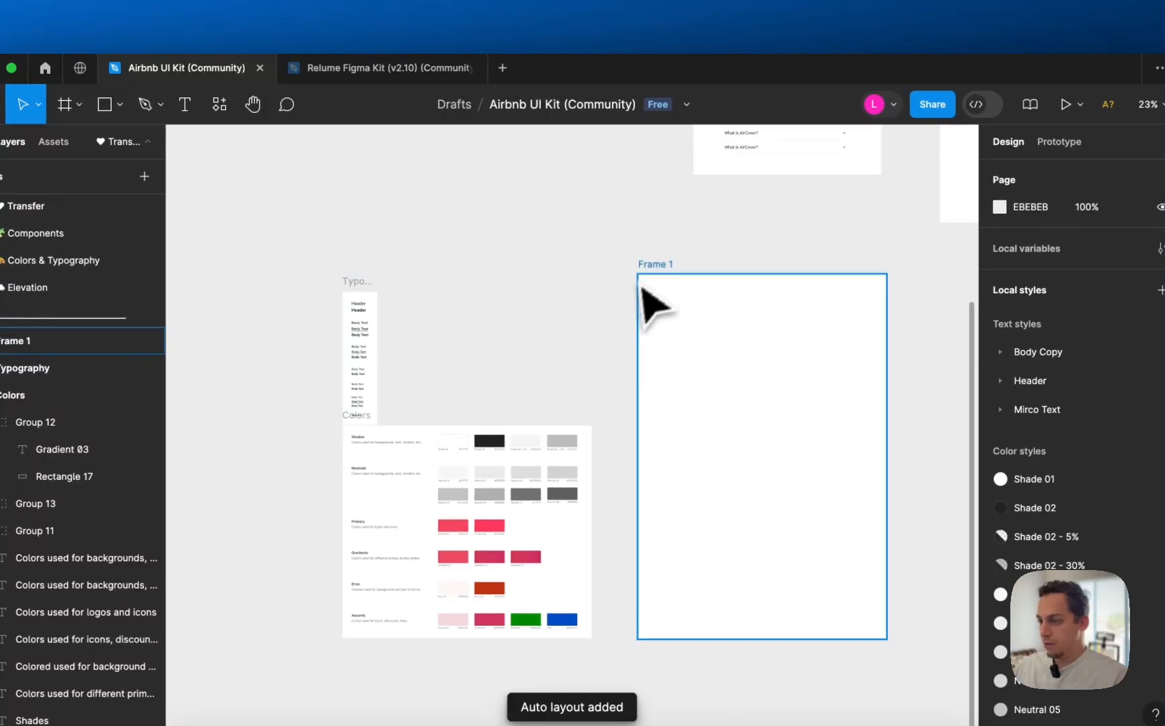
{"action": "left_click", "coordinate": [649, 301]}
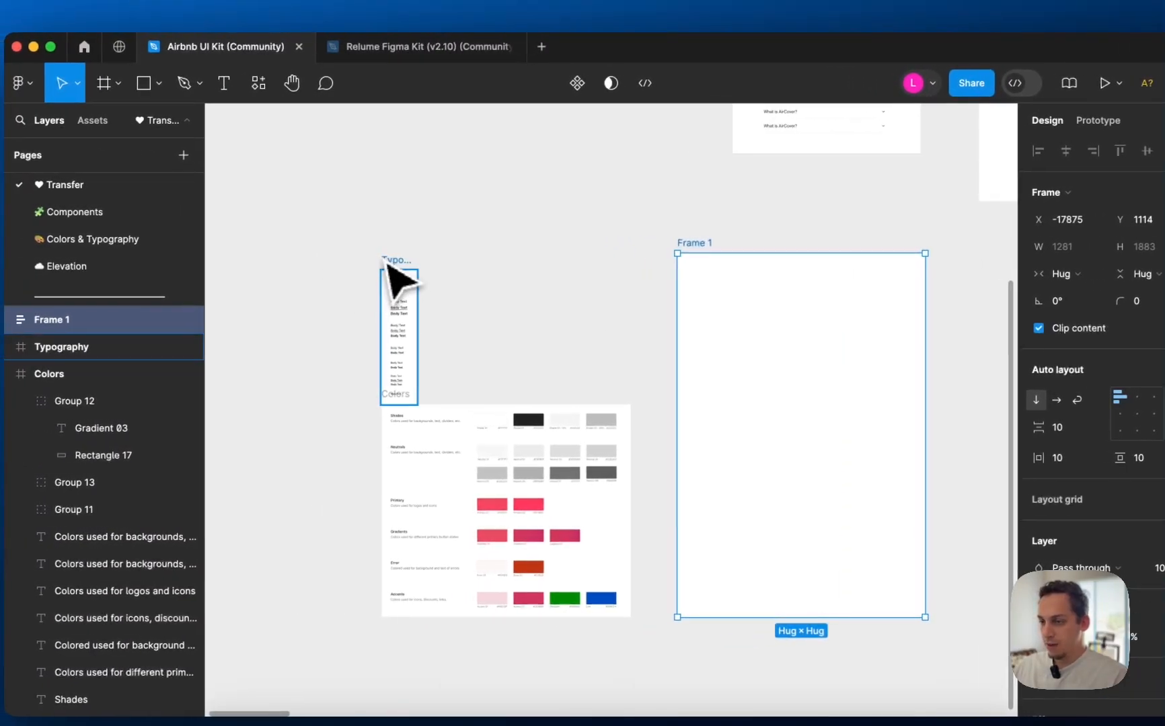
- Move the Typography and Colors frames into the new auto layout frame, with Colors below Typography
{"action": "left_click_drag", "start_coordinate": [308, 276], "coordinate": [641, 283]}
{"action": "left_click_drag", "start_coordinate": [719, 269], "coordinate": [721, 274]}
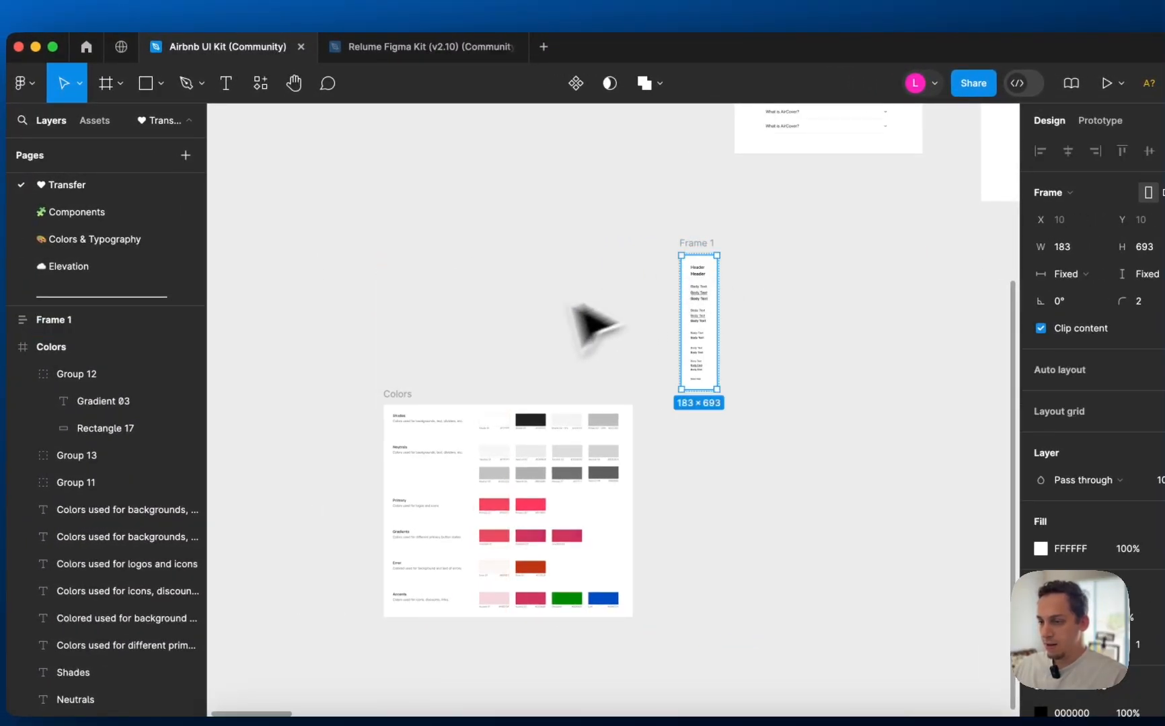
{"action": "left_click_drag", "start_coordinate": [414, 390], "coordinate": [707, 261]}
{"action": "key", "text": "super+z"}
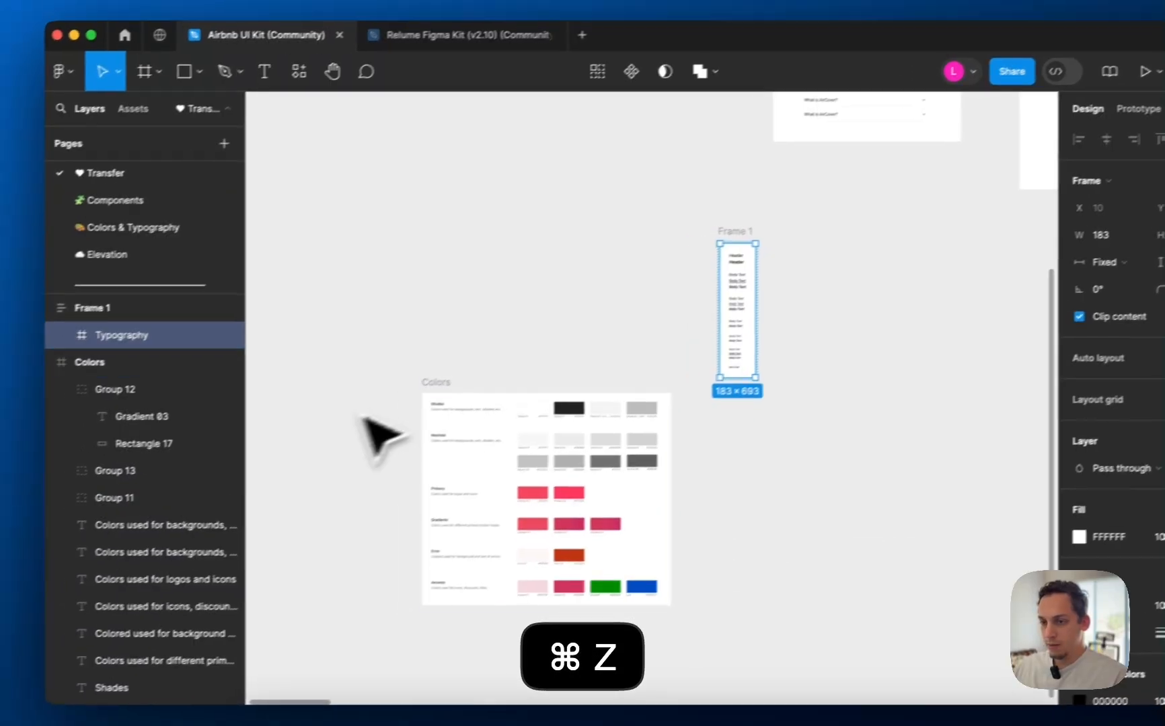
{"action": "left_click_drag", "start_coordinate": [99, 367], "coordinate": [143, 357]}
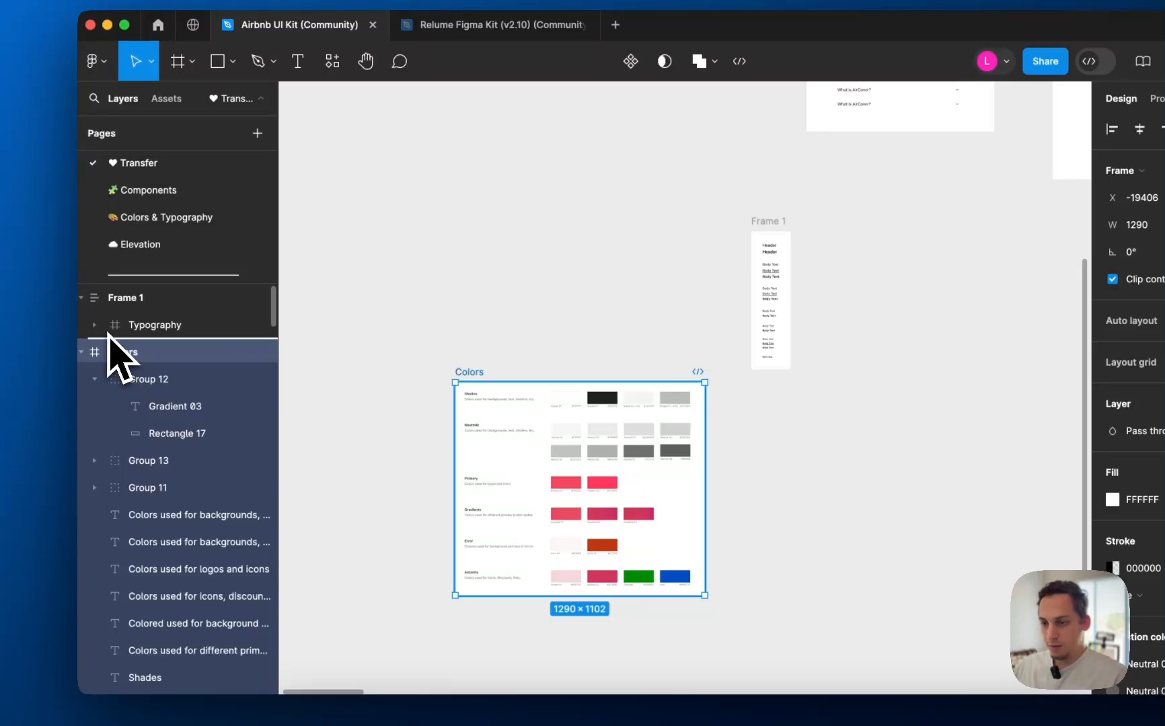
{"action": "left_click_drag", "start_coordinate": [120, 339], "coordinate": [125, 357]}
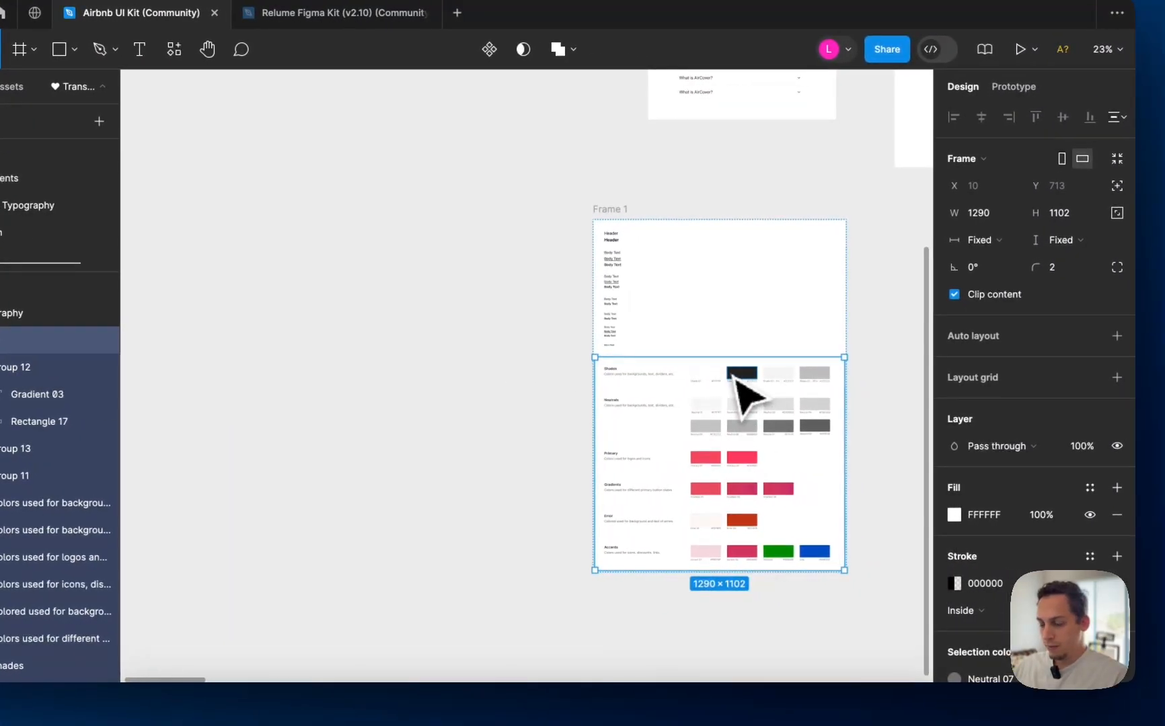
- Add auto layout to the Shade 01 swatch group in the Colors frame
{"action": "left_click", "coordinate": [733, 376], "text": "ctrl"}
{"action": "scroll", "coordinate": [734, 376], "scroll_direction": "up", "scroll_amount": 5}
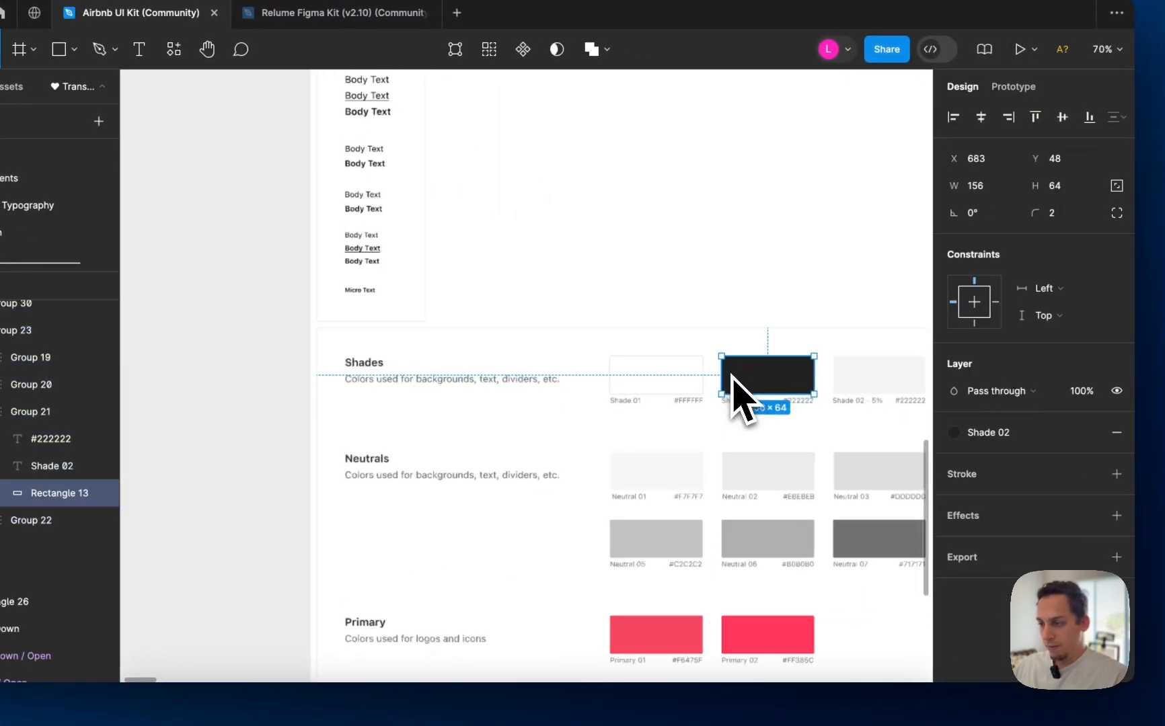
{"action": "left_click", "coordinate": [669, 380], "text": "ctrl"}
{"action": "scroll", "coordinate": [683, 390], "scroll_direction": "right", "scroll_amount": 4}
{"action": "scroll", "coordinate": [684, 390], "scroll_direction": "down", "scroll_amount": 1}
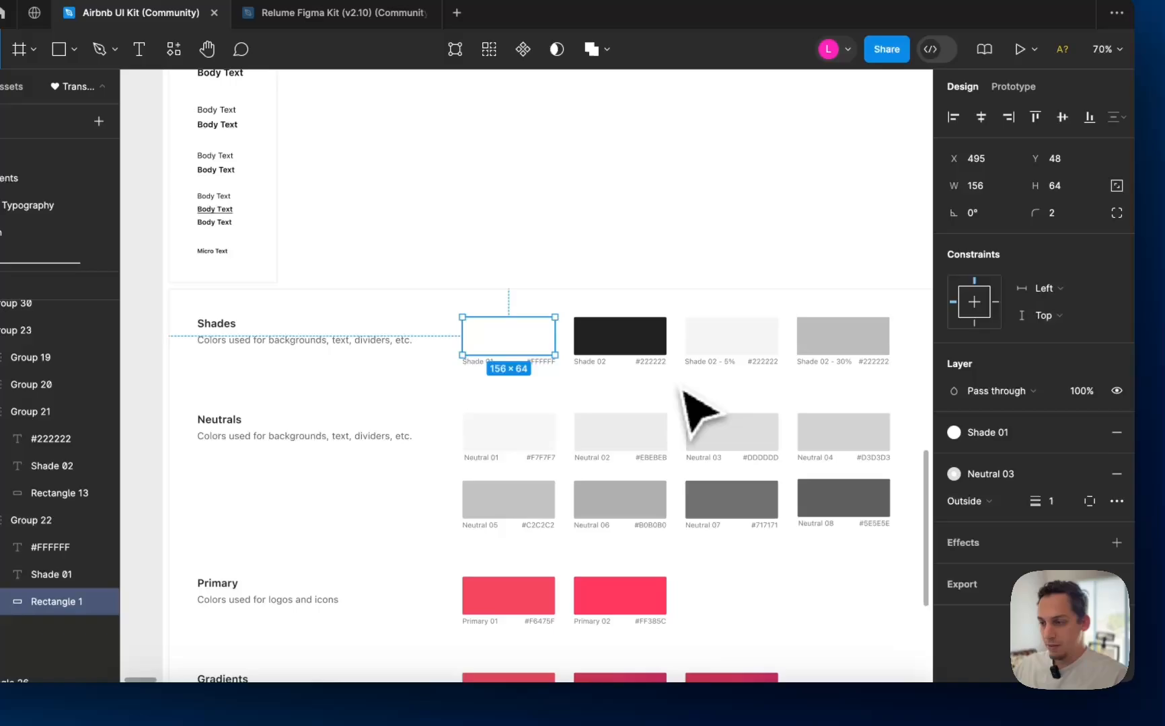
{"action": "left_click", "coordinate": [692, 350], "text": "ctrl"}
{"action": "left_click", "coordinate": [647, 363]}
{"action": "left_click", "coordinate": [497, 357]}
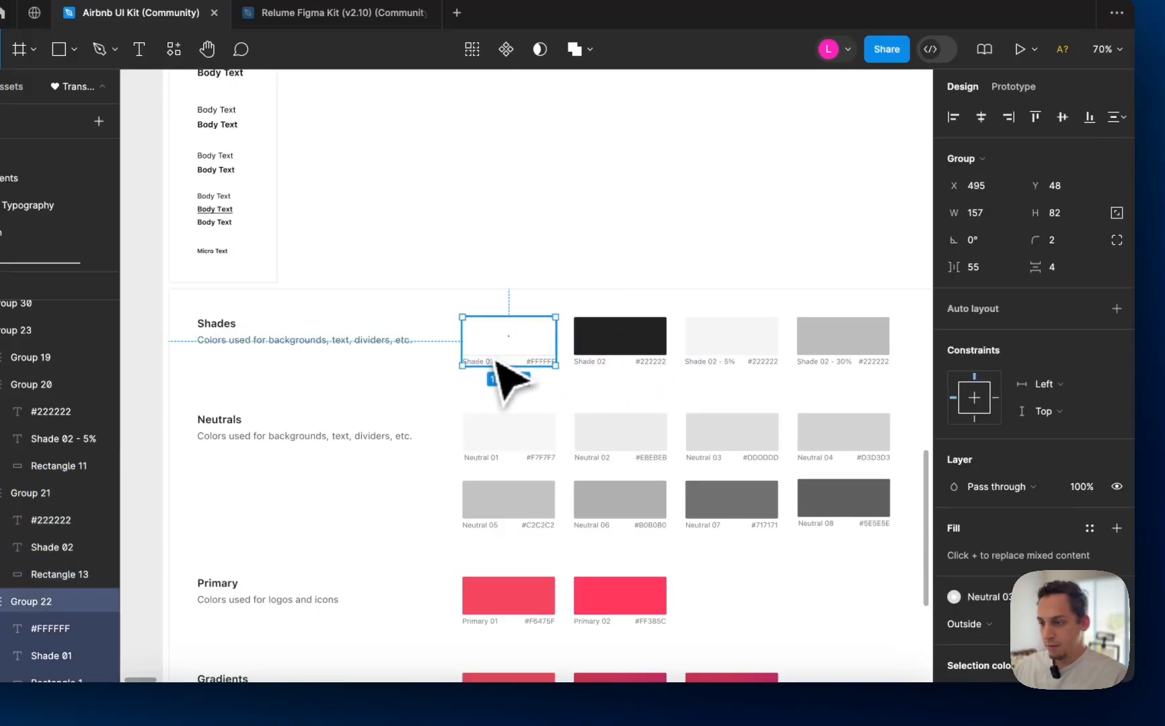
{"action": "left_click", "coordinate": [1069, 334]}
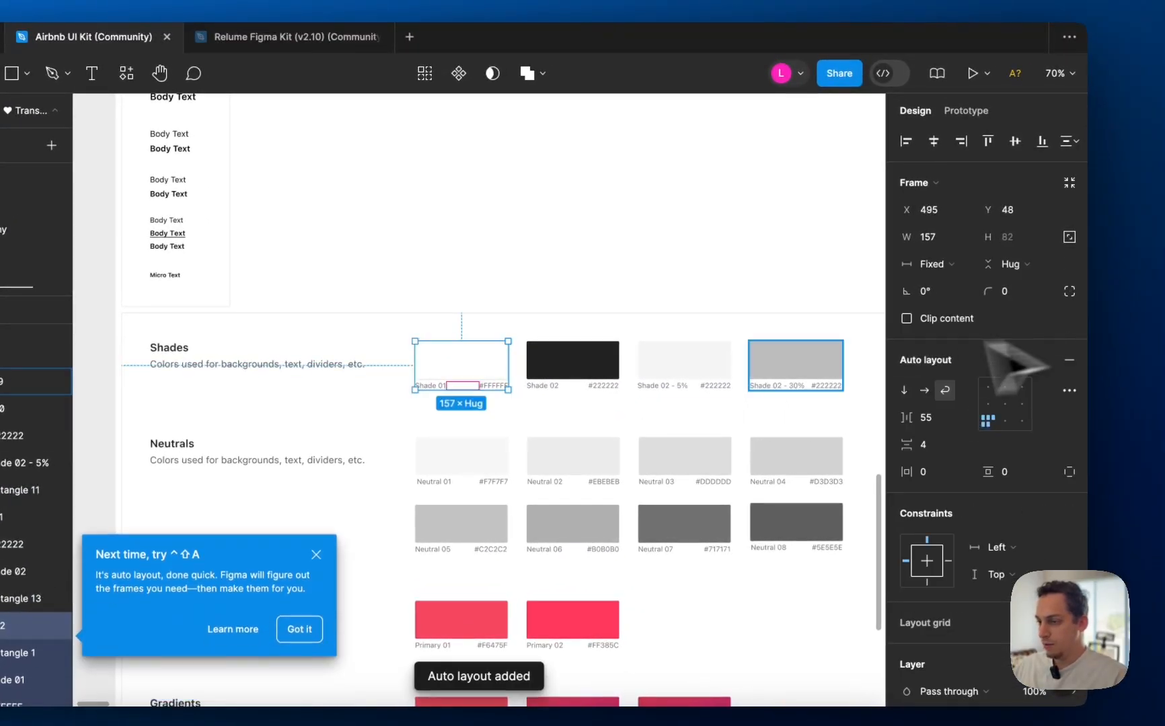
- Add auto layout to the Shade 02, Shade 02 - 5% and Shade 02 - 30% swatch groups
{"action": "left_click", "coordinate": [604, 390]}
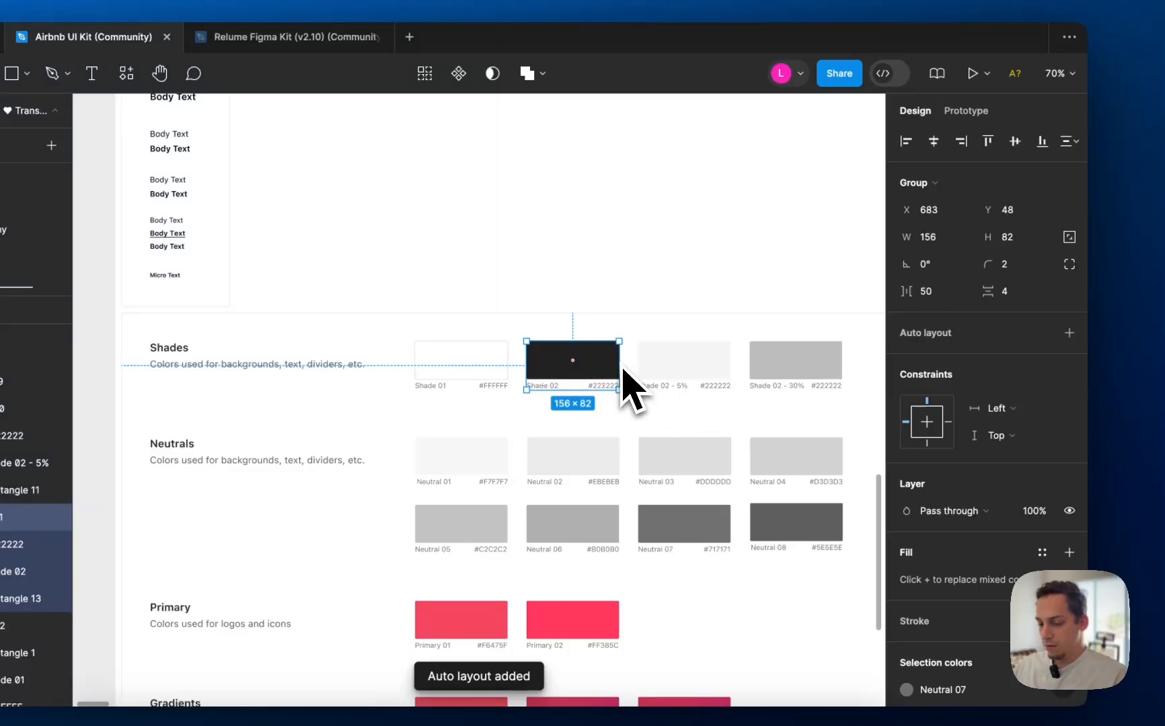
{"action": "key", "text": "shift+a"}
{"action": "left_click", "coordinate": [667, 385]}
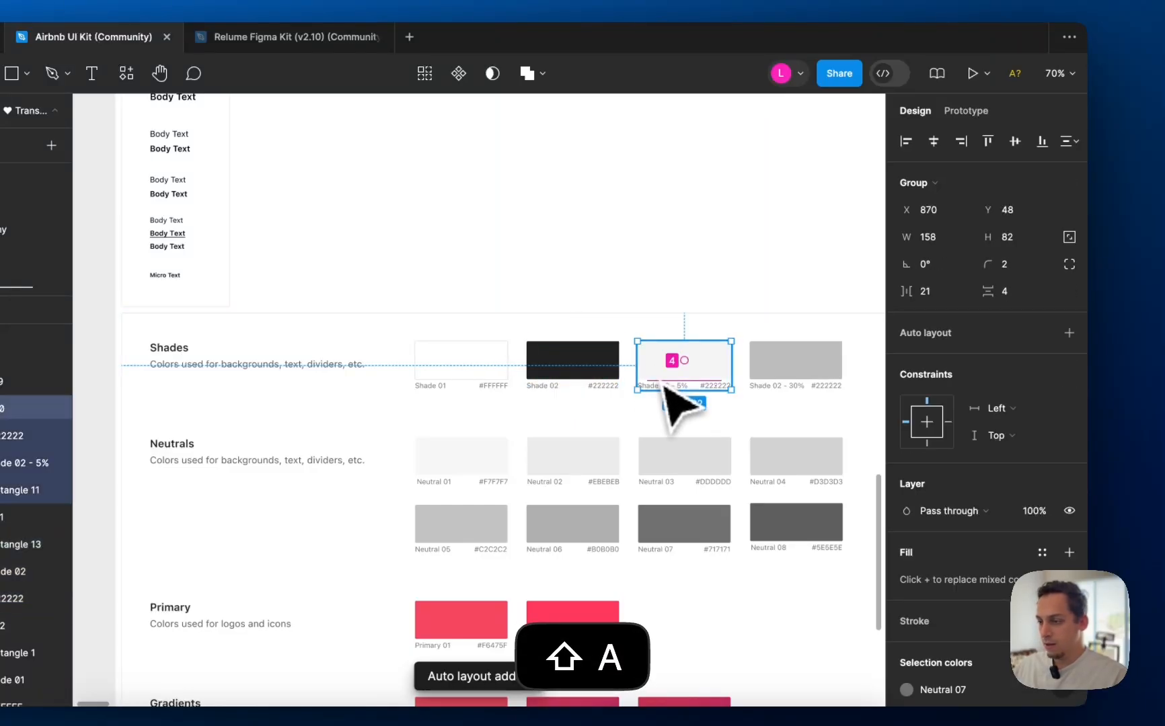
{"action": "key", "text": "shift+a"}
{"action": "left_click", "coordinate": [767, 360]}
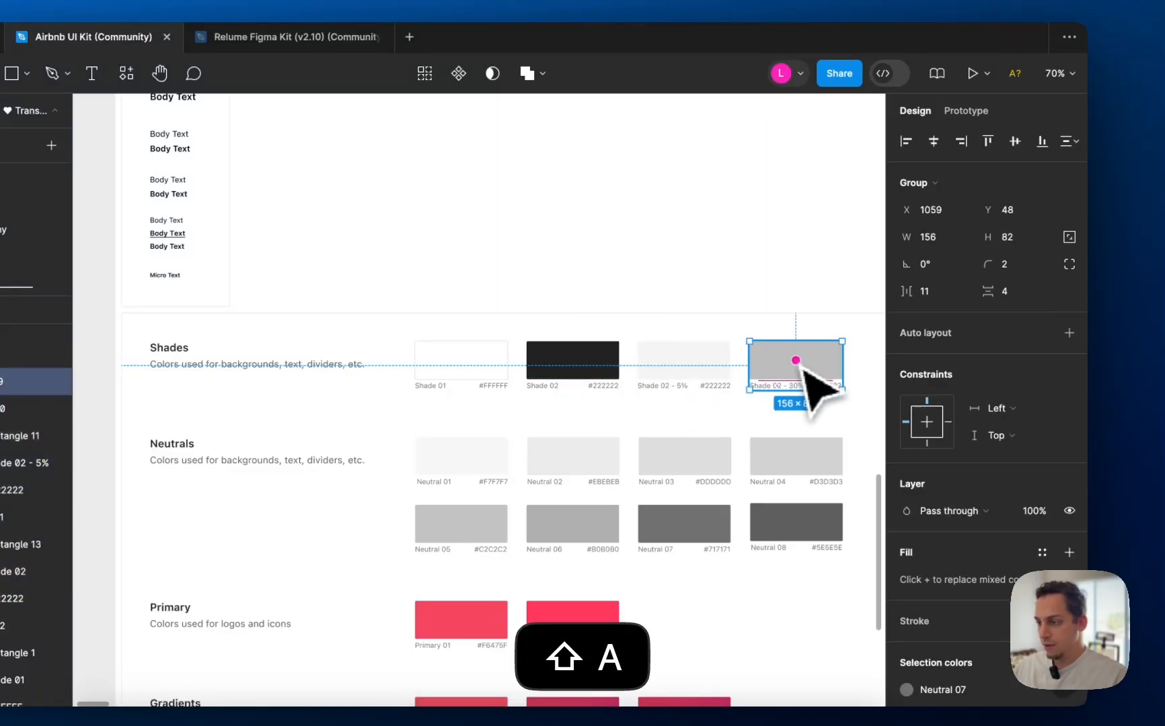
{"action": "key", "text": "shift+a"}
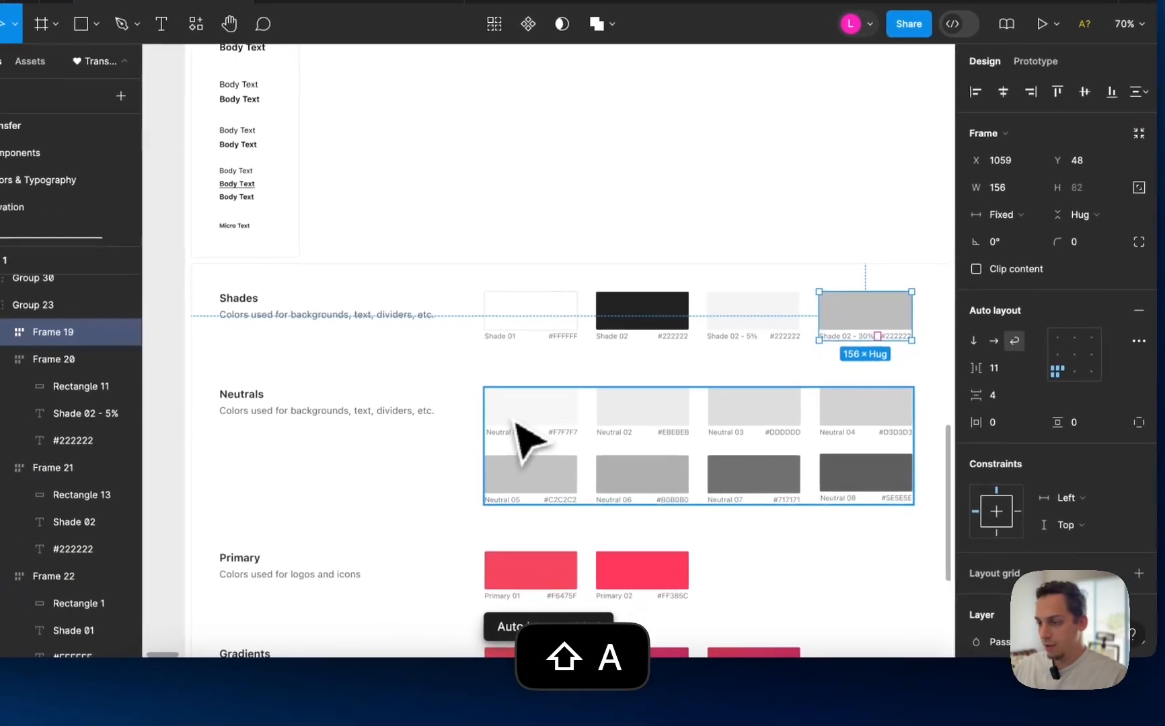
- Add auto layout to the whole Neutrals swatch grid and to its Neutral 01 to Neutral 04 swatches
{"action": "left_click", "coordinate": [528, 421]}
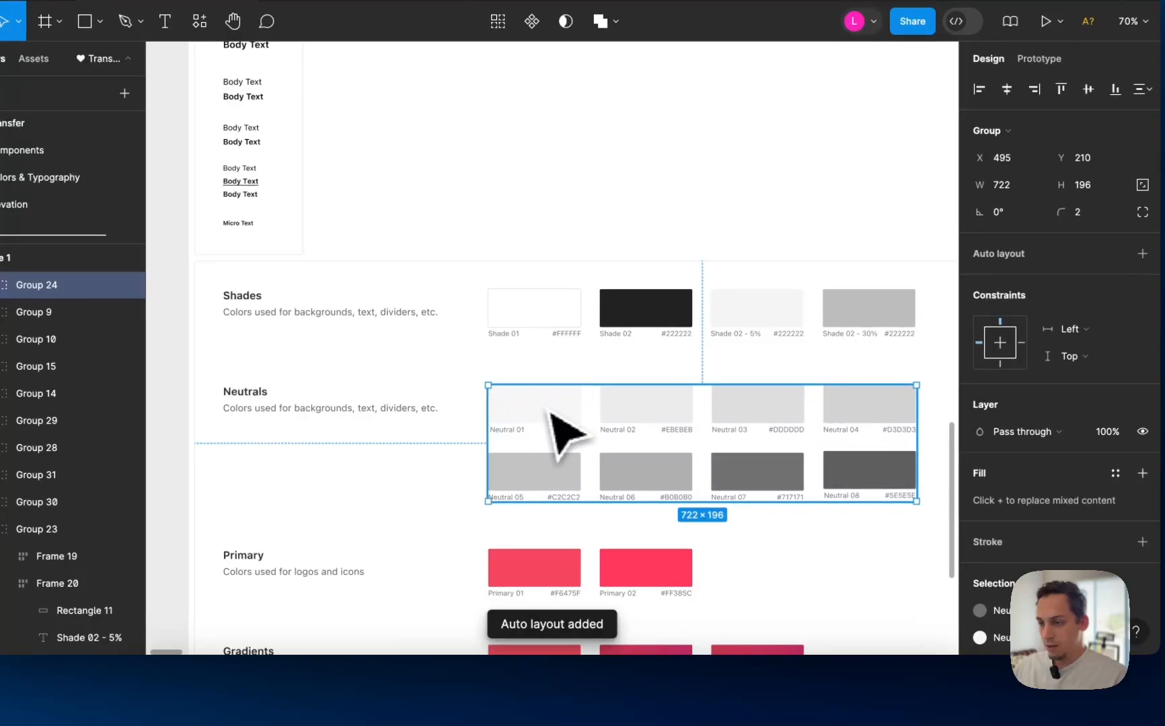
{"action": "key", "text": "shift+a"}
{"action": "double_click", "coordinate": [553, 431]}
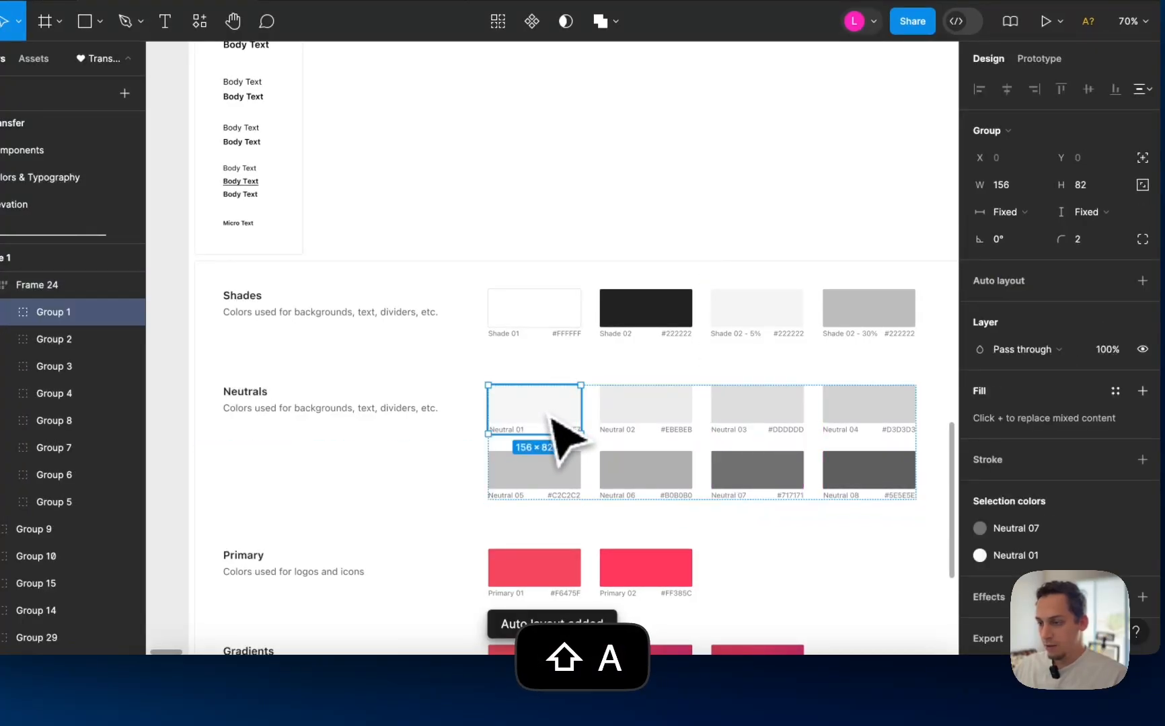
{"action": "key", "text": "shift+a"}
{"action": "left_click", "coordinate": [636, 438]}
{"action": "key", "text": "shift+a"}
{"action": "left_click", "coordinate": [765, 437]}
{"action": "key", "text": "shift+a"}
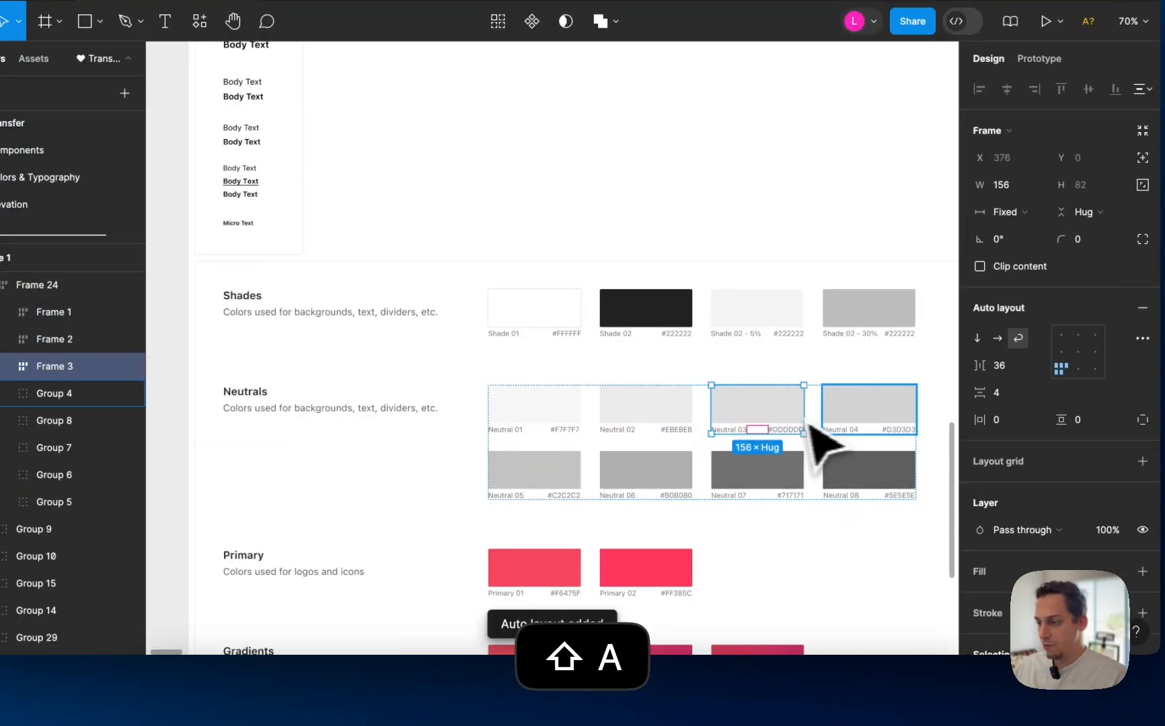
{"action": "left_click", "coordinate": [845, 436]}
{"action": "key", "text": "shift+a"}
- Add auto layout to each of the Neutral 05 to Neutral 08 swatch groups
{"action": "left_click", "coordinate": [571, 494]}
{"action": "key", "text": "shift+a"}
{"action": "left_click", "coordinate": [624, 491]}
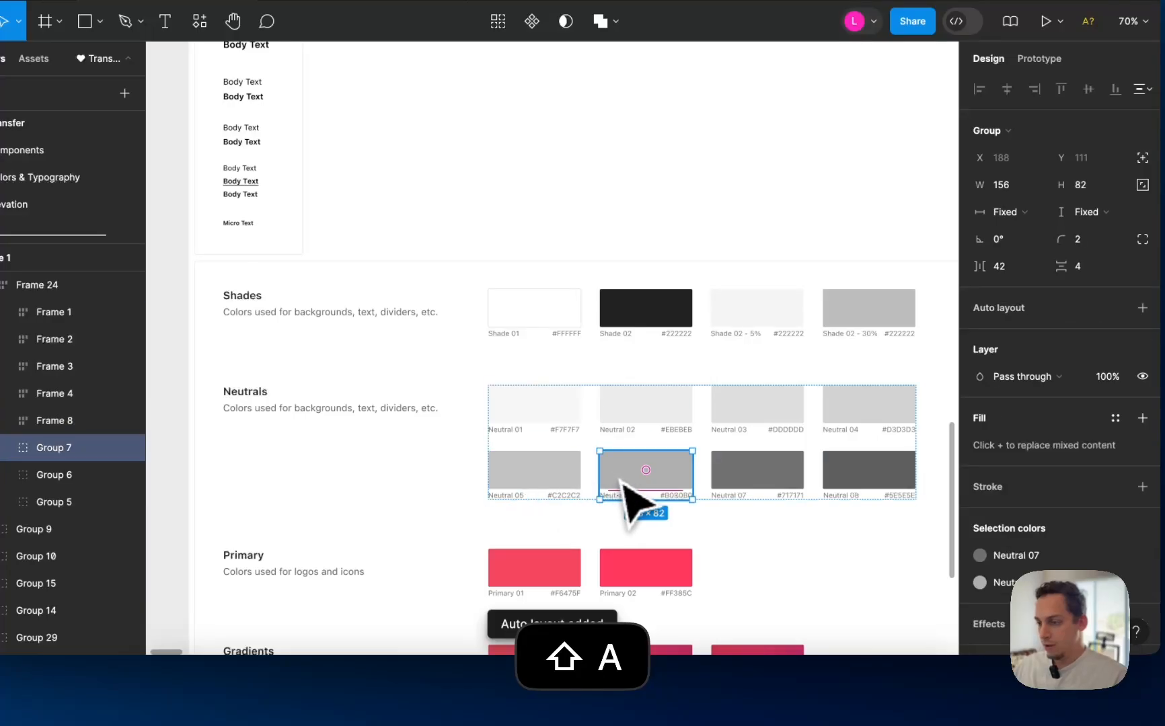
{"action": "key", "text": "shift+a"}
{"action": "left_click", "coordinate": [754, 494]}
{"action": "key", "text": "shift+a"}
{"action": "left_click", "coordinate": [835, 492]}
{"action": "key", "text": "shift+a"}
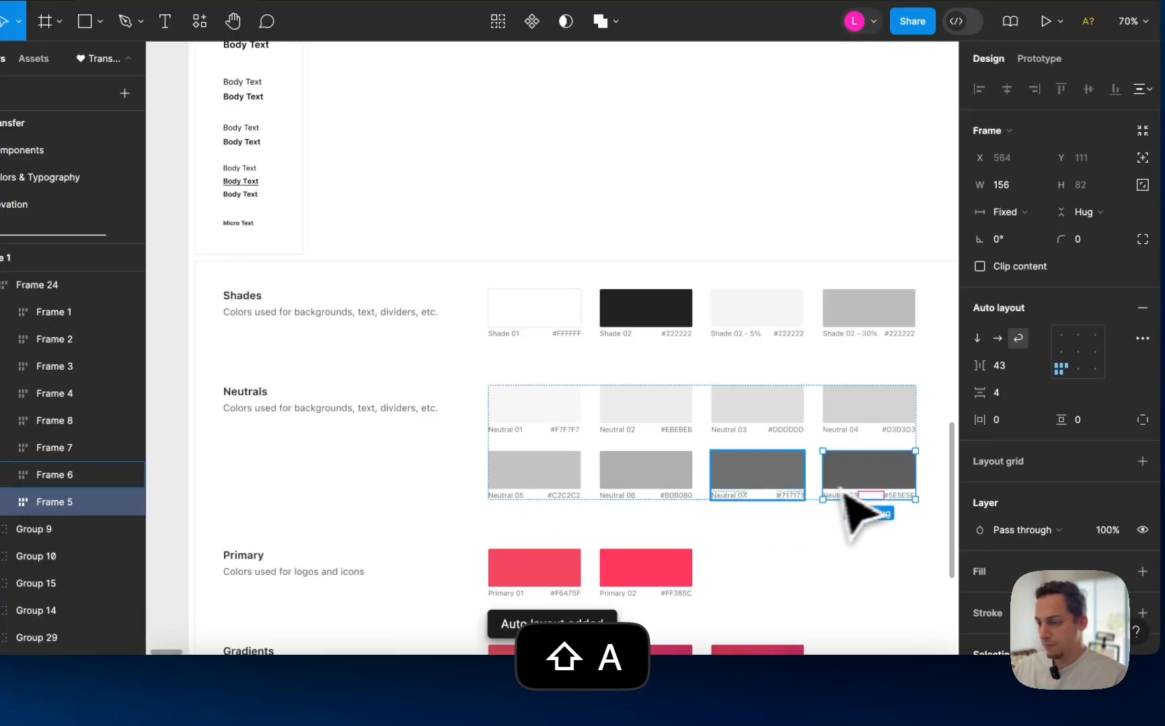
- Add auto layout to the Primary 01 and Primary 02 swatch groups
{"action": "scroll", "coordinate": [579, 548], "scroll_direction": "down", "scroll_amount": 3}
{"action": "left_click", "coordinate": [557, 500]}
{"action": "left_click", "coordinate": [557, 460]}
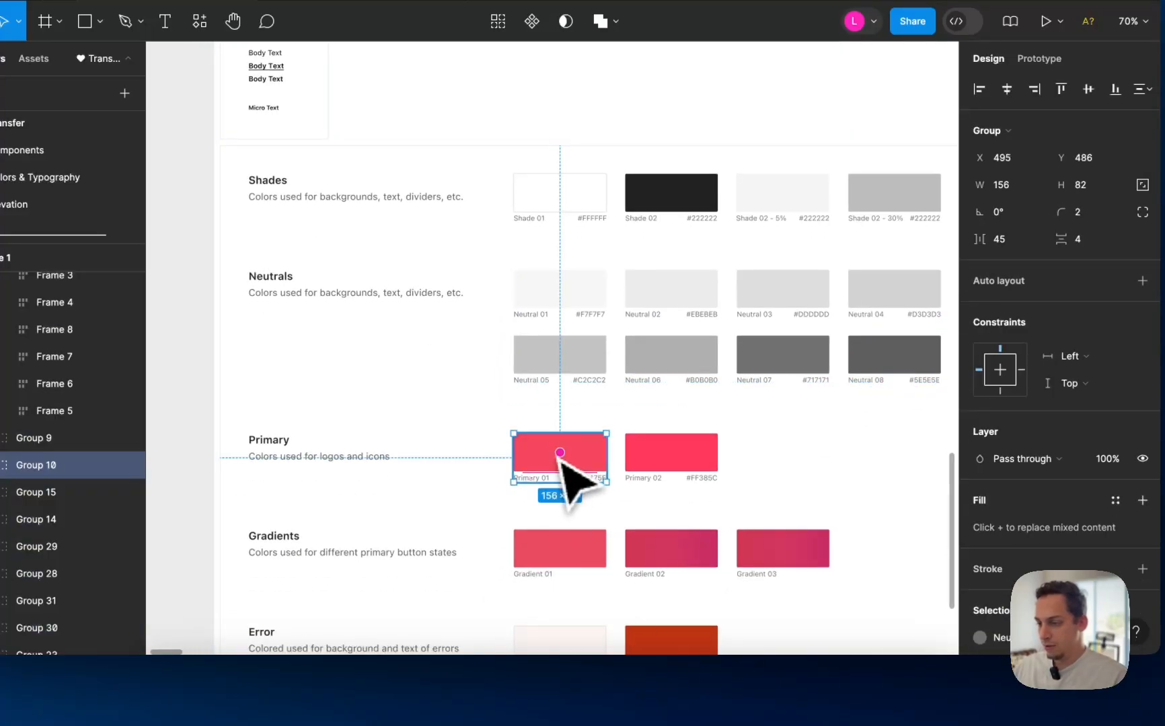
{"action": "key", "text": "shift+a"}
{"action": "left_click", "coordinate": [647, 465]}
{"action": "key", "text": "shift+a"}
- Add auto layout to the Gradient 01, Gradient 02 and Gradient 03 swatch groups
{"action": "left_click", "coordinate": [597, 532]}
{"action": "key", "text": "shift+a"}
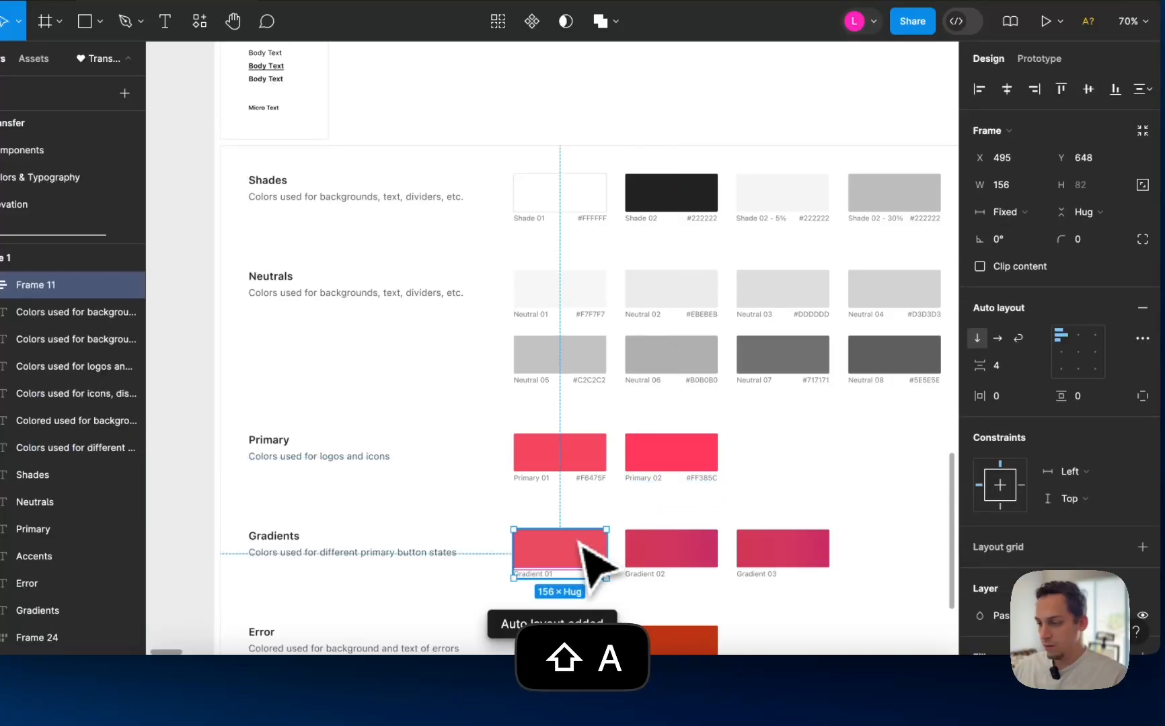
{"action": "left_click", "coordinate": [673, 544]}
{"action": "key", "text": "shift+a"}
{"action": "left_click", "coordinate": [783, 565]}
{"action": "key", "text": "shift+a"}
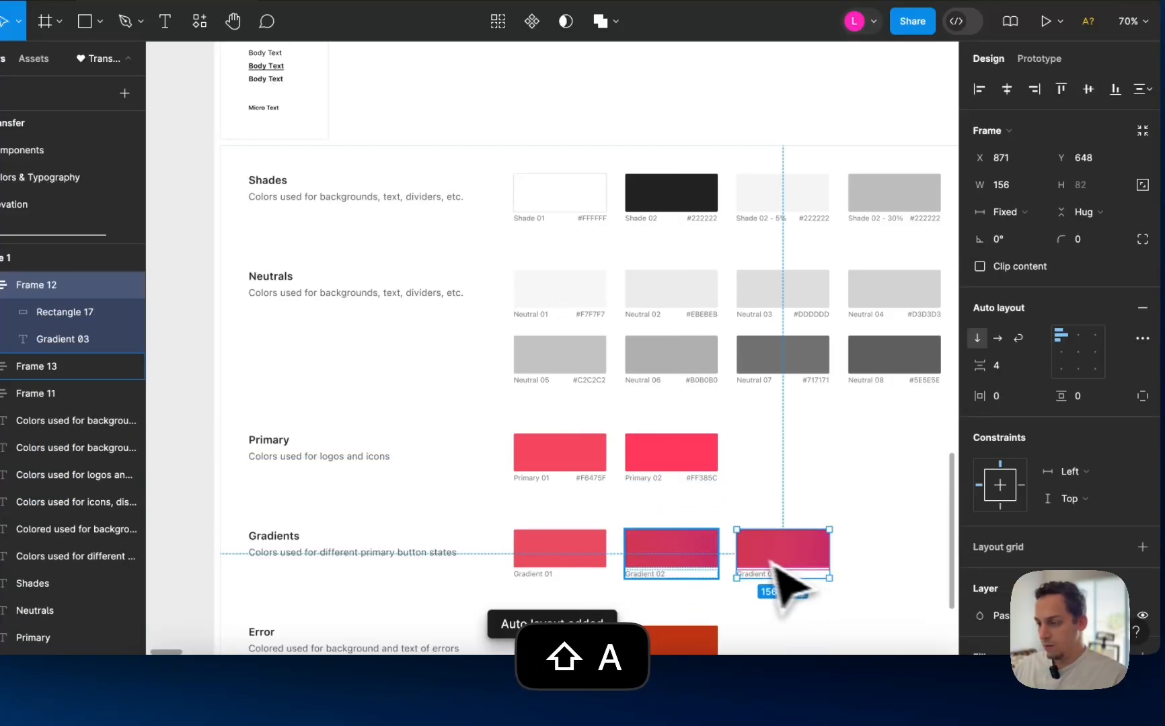
{"action": "left_click", "coordinate": [680, 546]}
- Add auto layout to the Error 01 and Error 02 swatch groups
{"action": "scroll", "coordinate": [645, 558], "scroll_direction": "down", "scroll_amount": 5}
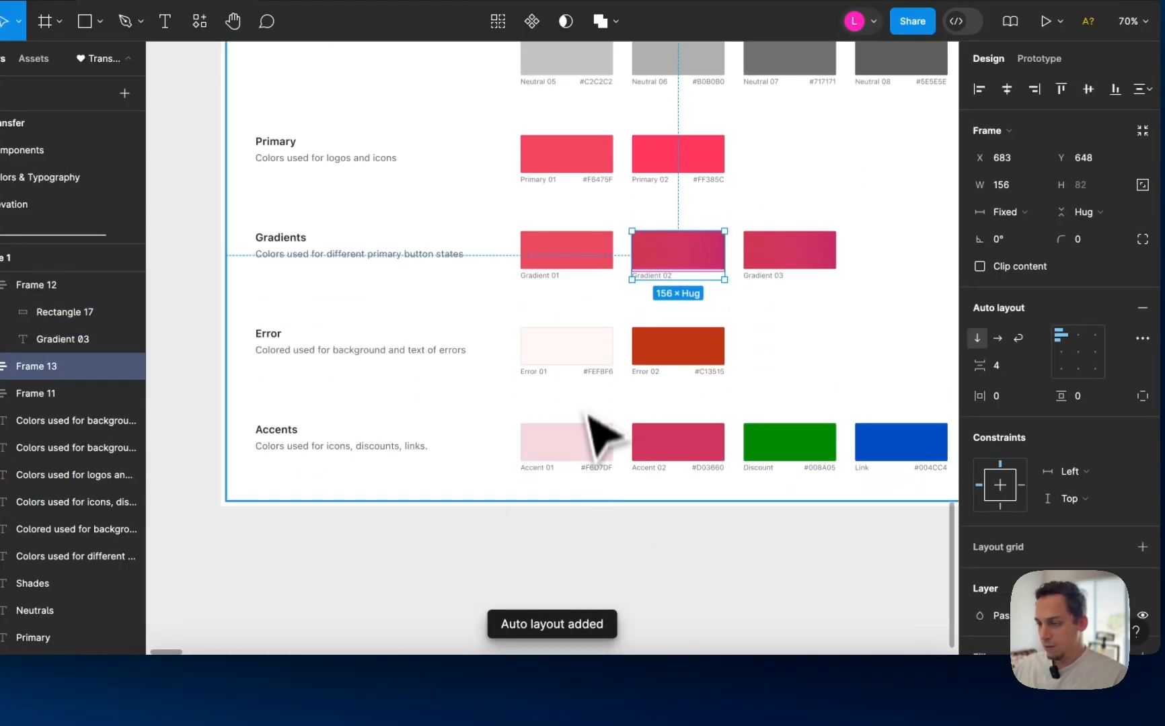
{"action": "left_click", "coordinate": [584, 374]}
{"action": "key", "text": "shift+a"}
{"action": "left_click", "coordinate": [643, 367]}
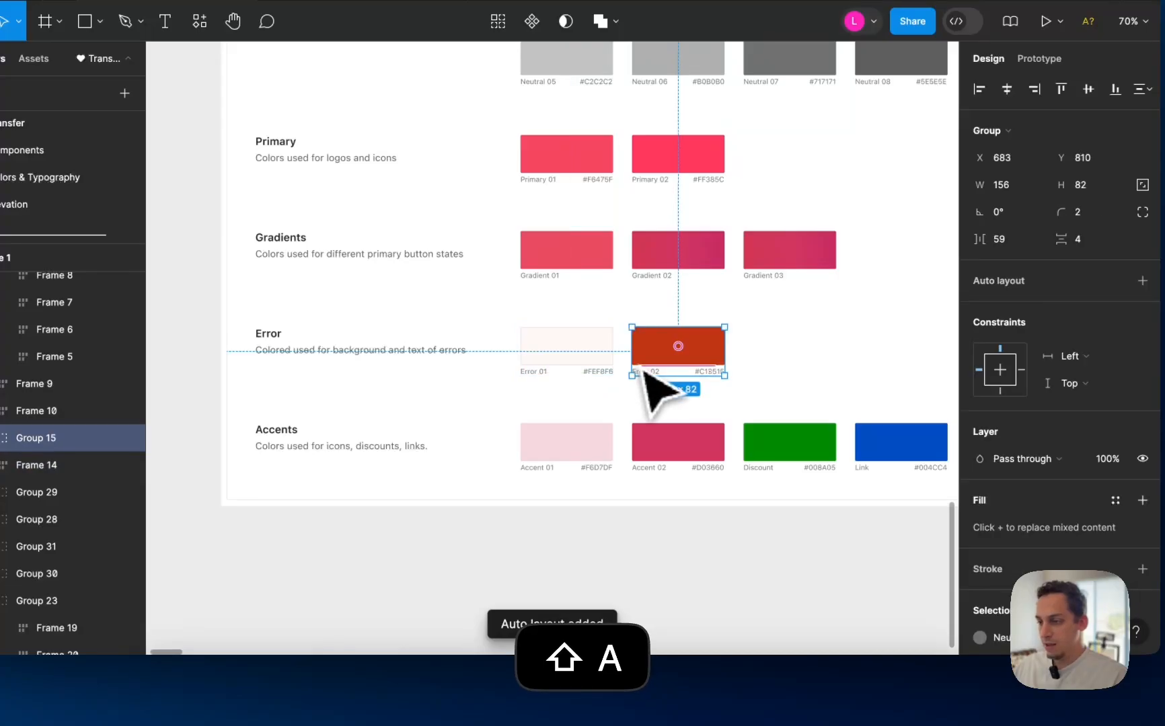
{"action": "key", "text": "shift+a"}
- Add auto layout to the Accent 01, Accent 02, Discount and Link swatch groups
{"action": "left_click", "coordinate": [579, 444]}
{"action": "key", "text": "shift+a"}
{"action": "left_click", "coordinate": [688, 452]}
{"action": "key", "text": "shift+a"}
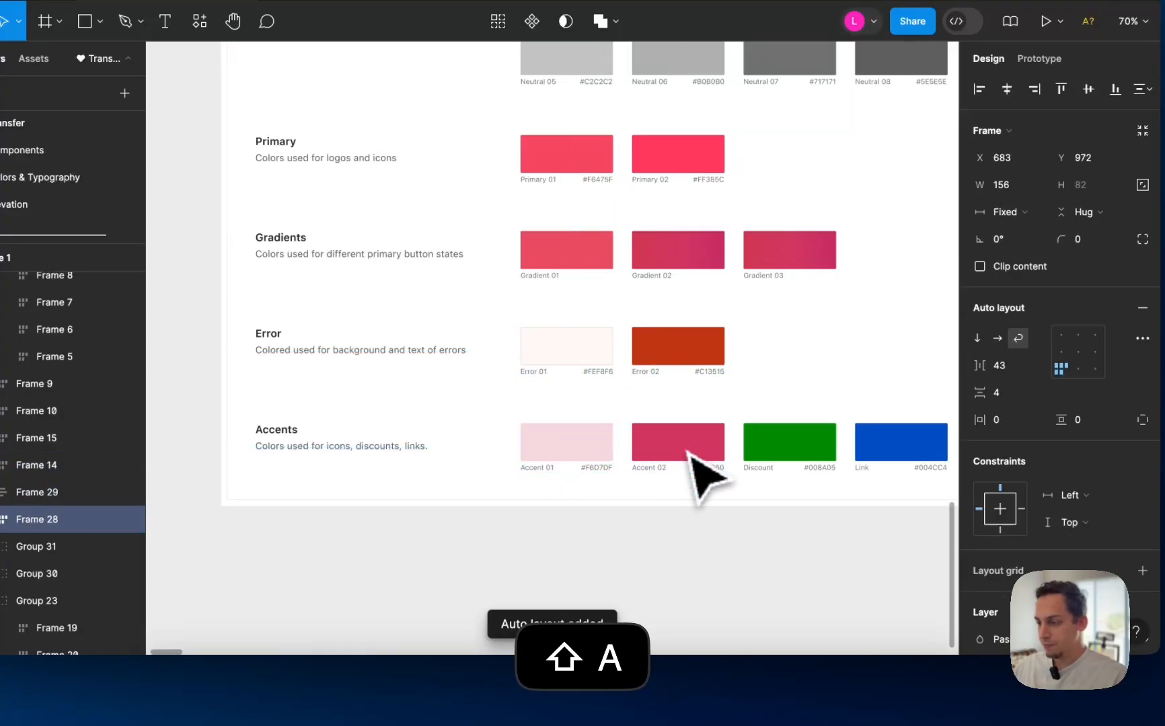
{"action": "left_click", "coordinate": [762, 460]}
{"action": "key", "text": "shift+a"}
{"action": "left_click", "coordinate": [896, 466]}
{"action": "key", "text": "shift+a"}
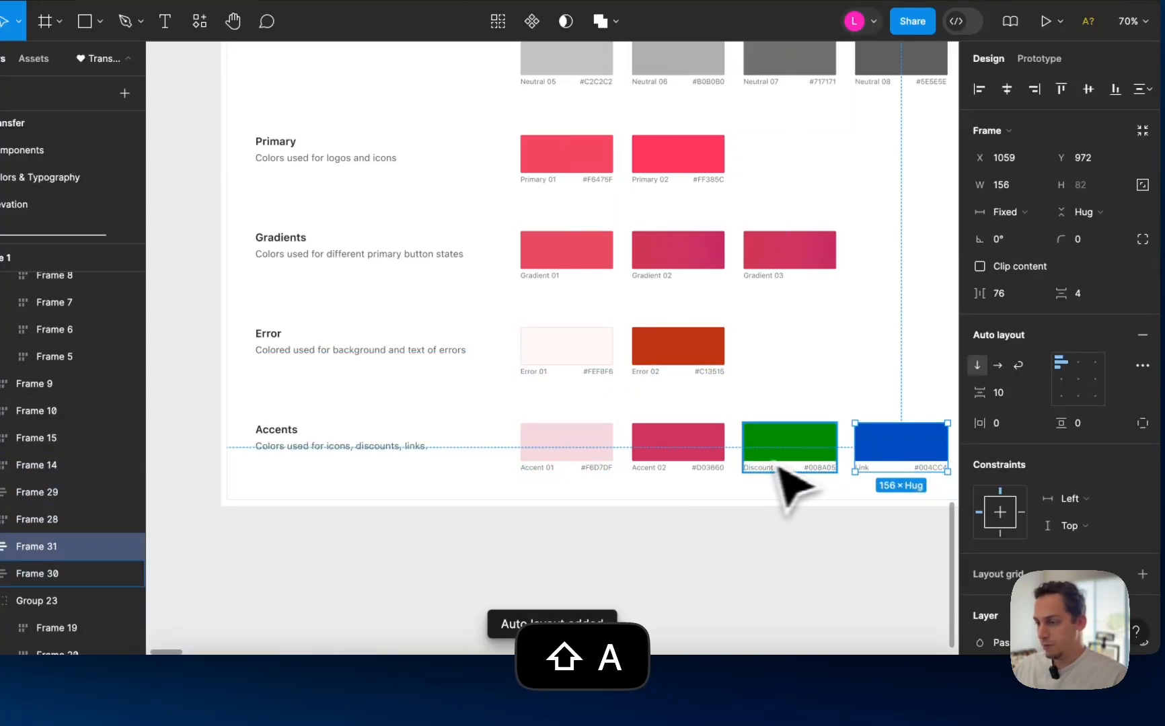
- Group the Accents heading with its description and add auto layout to the group
{"action": "left_click", "coordinate": [330, 446]}
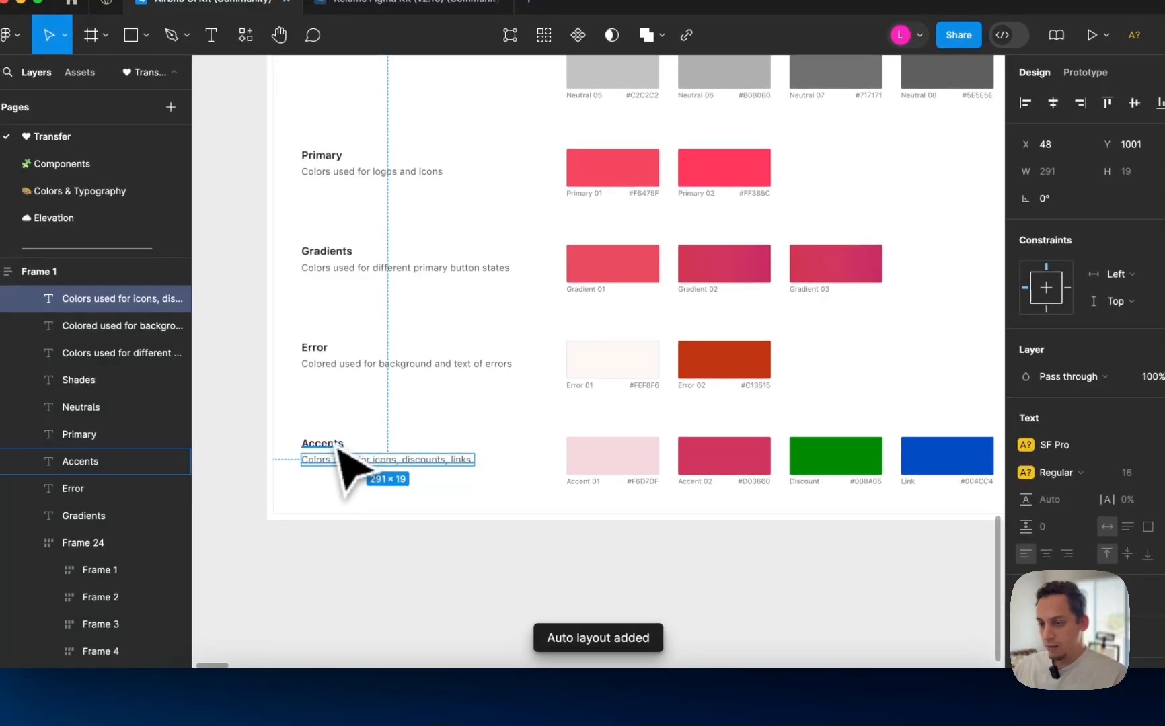
{"action": "left_click", "coordinate": [339, 447]}
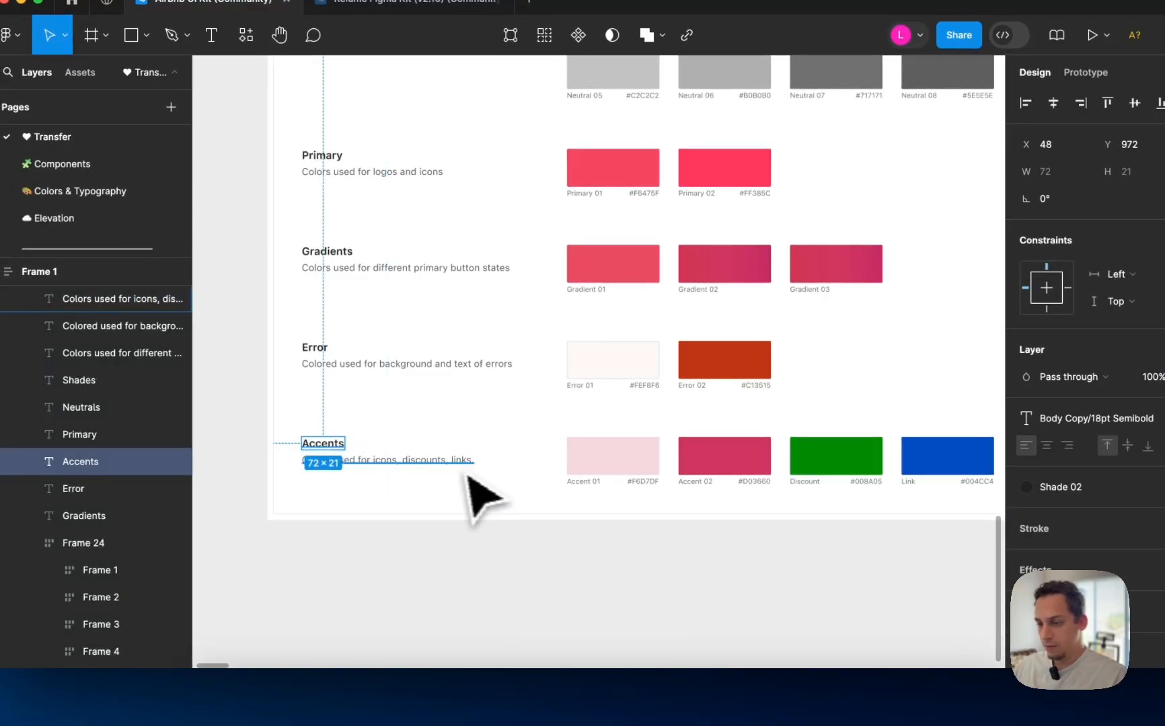
{"action": "left_click", "coordinate": [436, 464], "text": "shift"}
{"action": "key", "text": "super+g"}
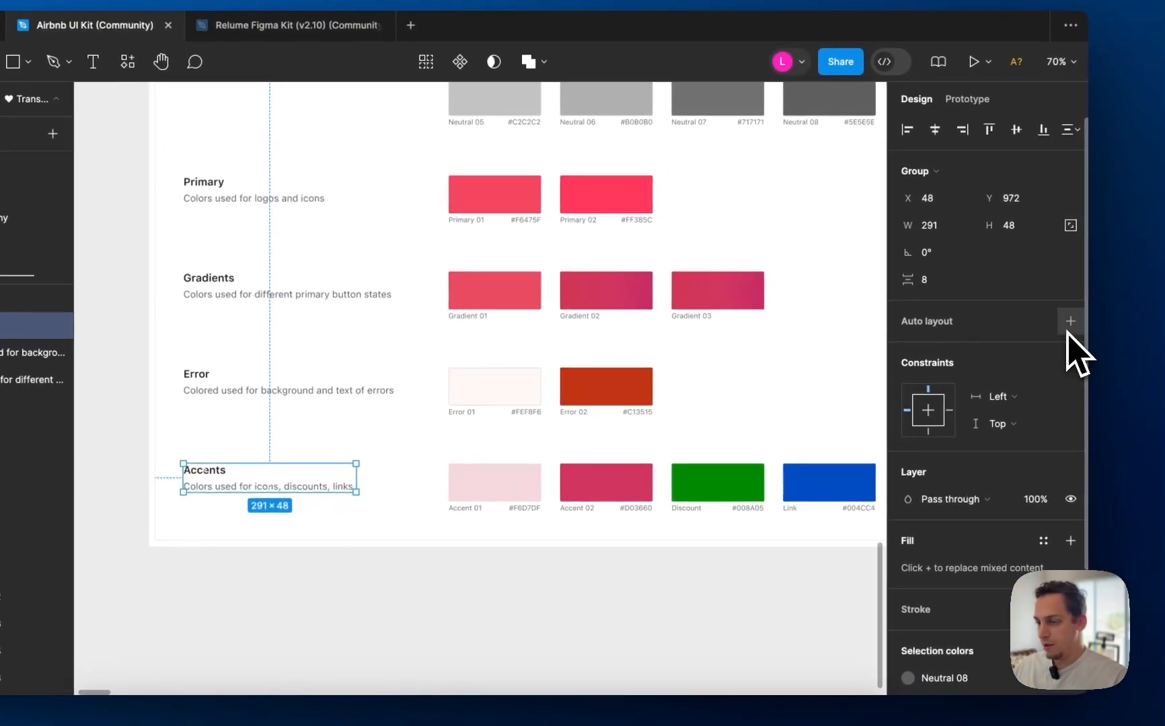
{"action": "left_click", "coordinate": [1070, 323]}
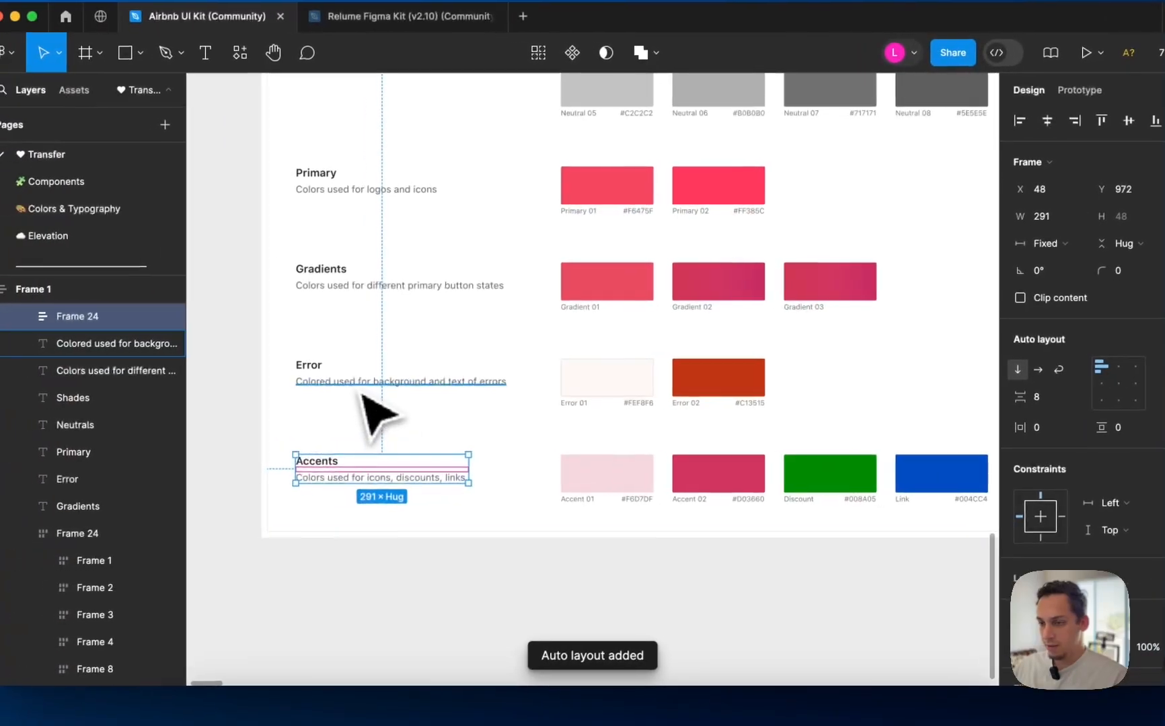
- Group the Error heading with its description and add auto layout to the group
{"action": "left_click", "coordinate": [245, 393]}
{"action": "left_click", "coordinate": [324, 367], "text": "shift"}
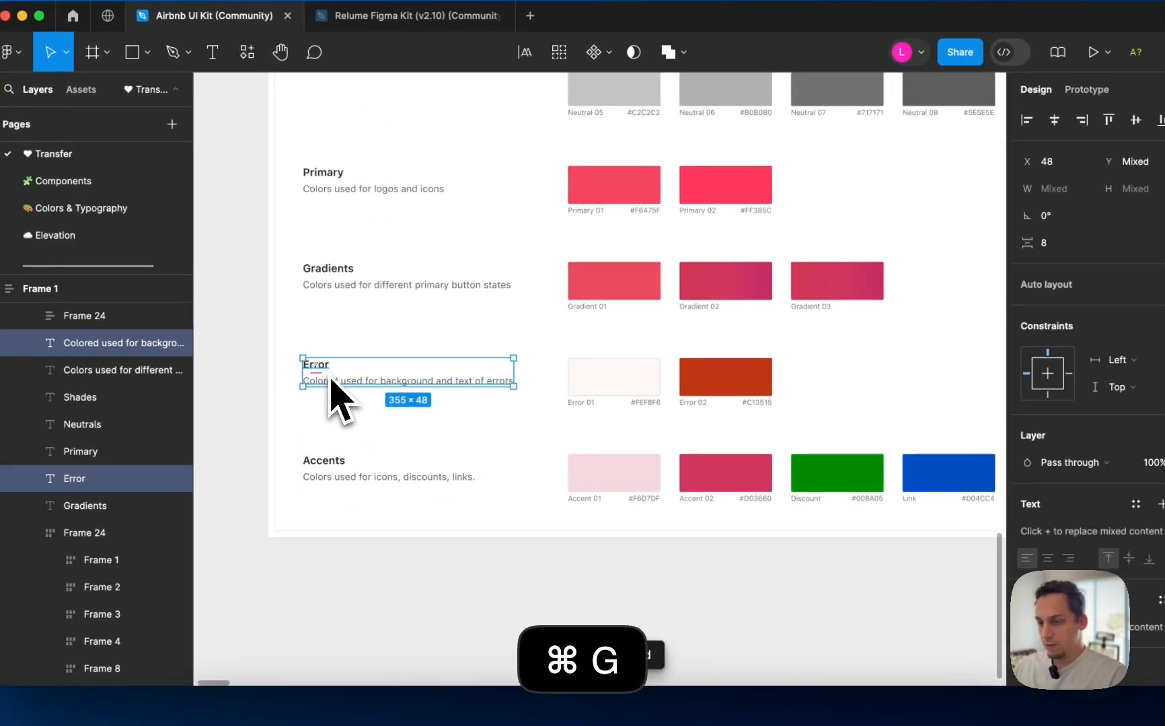
{"action": "key", "text": "super+g"}
{"action": "left_click", "coordinate": [1134, 315]}
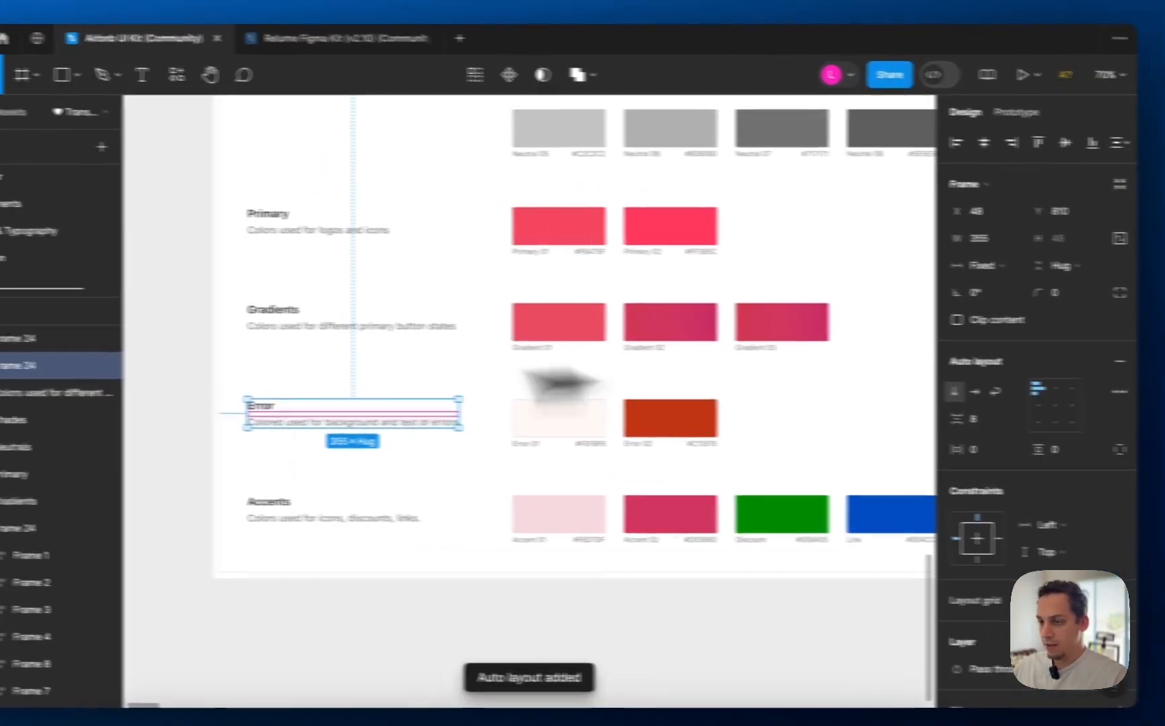
- Combine the Gradients heading and its description in an auto layout frame
{"action": "left_click", "coordinate": [299, 327]}
{"action": "left_click", "coordinate": [289, 313], "text": "shift"}
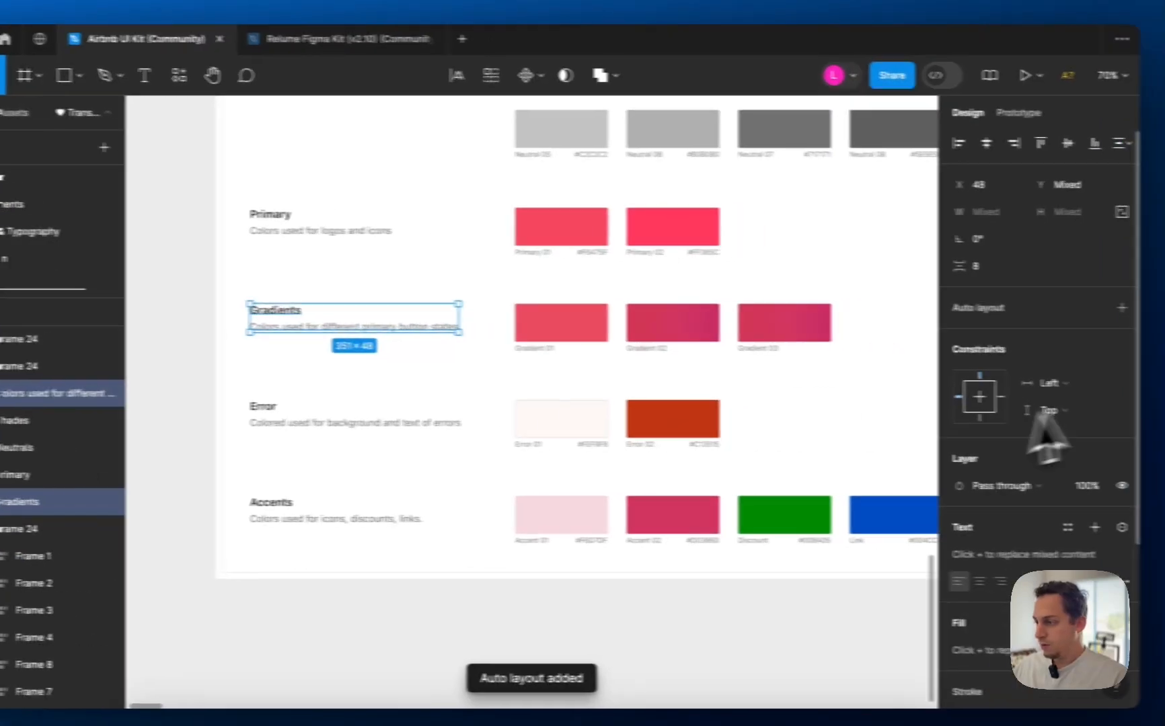
{"action": "left_click", "coordinate": [1122, 307]}
- Combine the Primary heading and its description in an auto layout frame
{"action": "scroll", "coordinate": [567, 345], "scroll_direction": "up", "scroll_amount": 3}
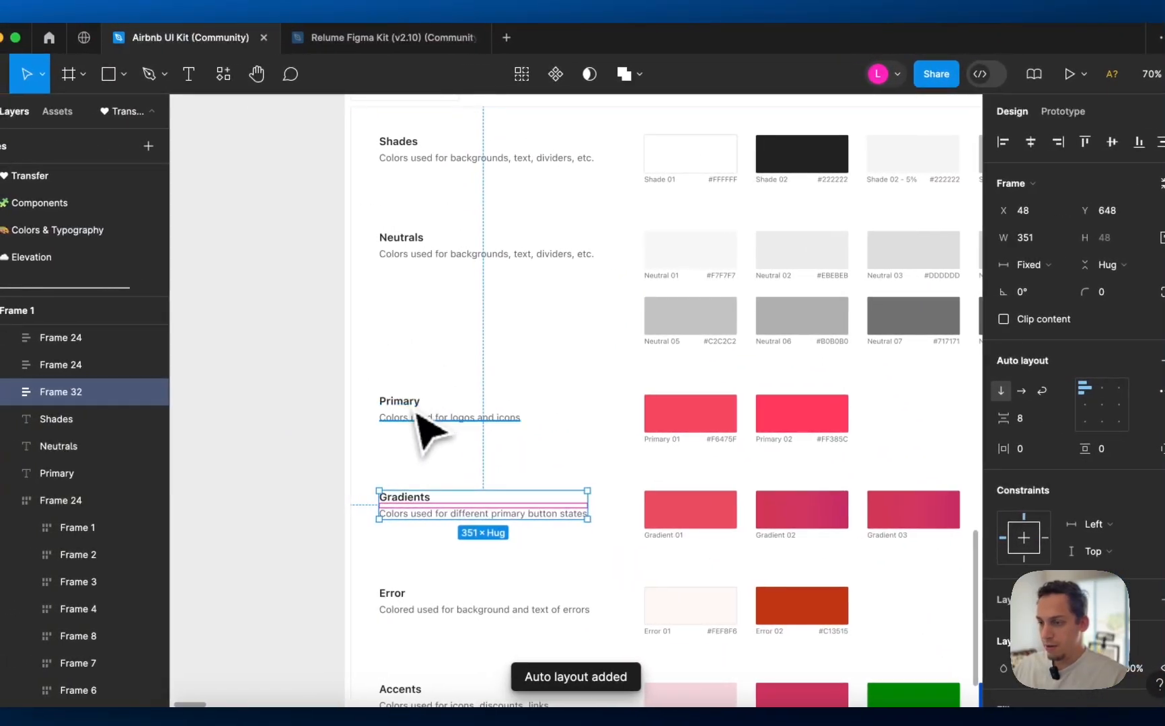
{"action": "left_click", "coordinate": [415, 417]}
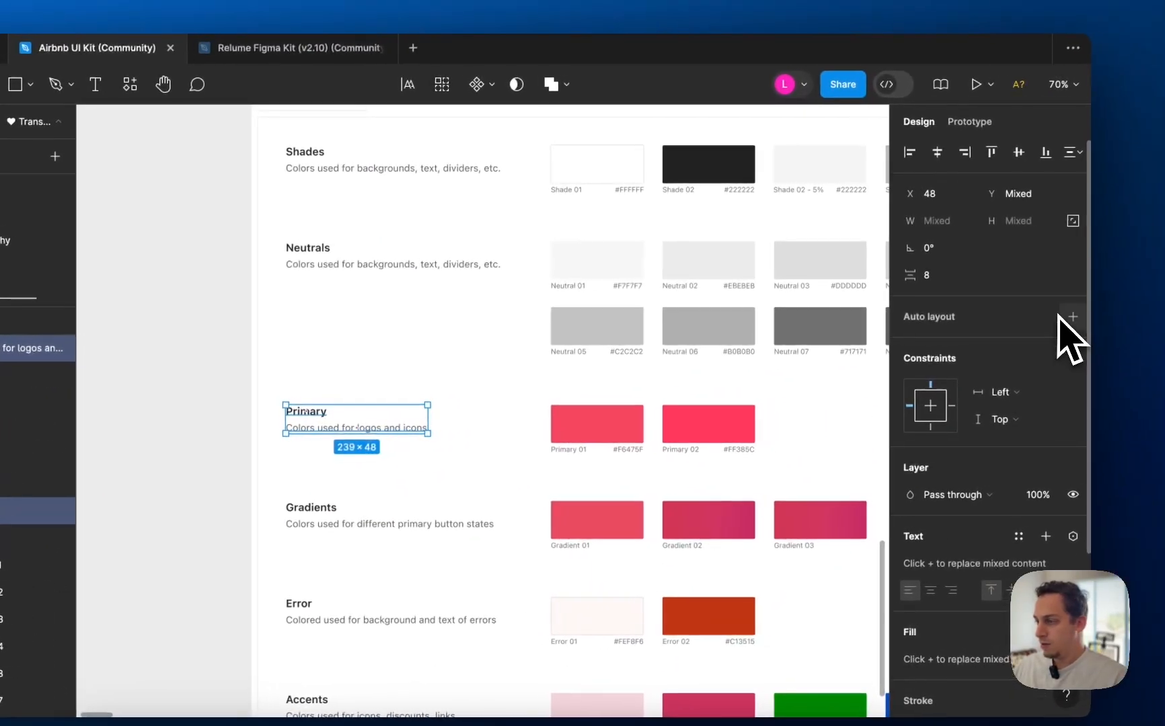
- Add auto layout to the Primary heading and description, and check the Typography frame in the Relume Figma Kit file
{"action": "left_click", "coordinate": [1161, 306]}
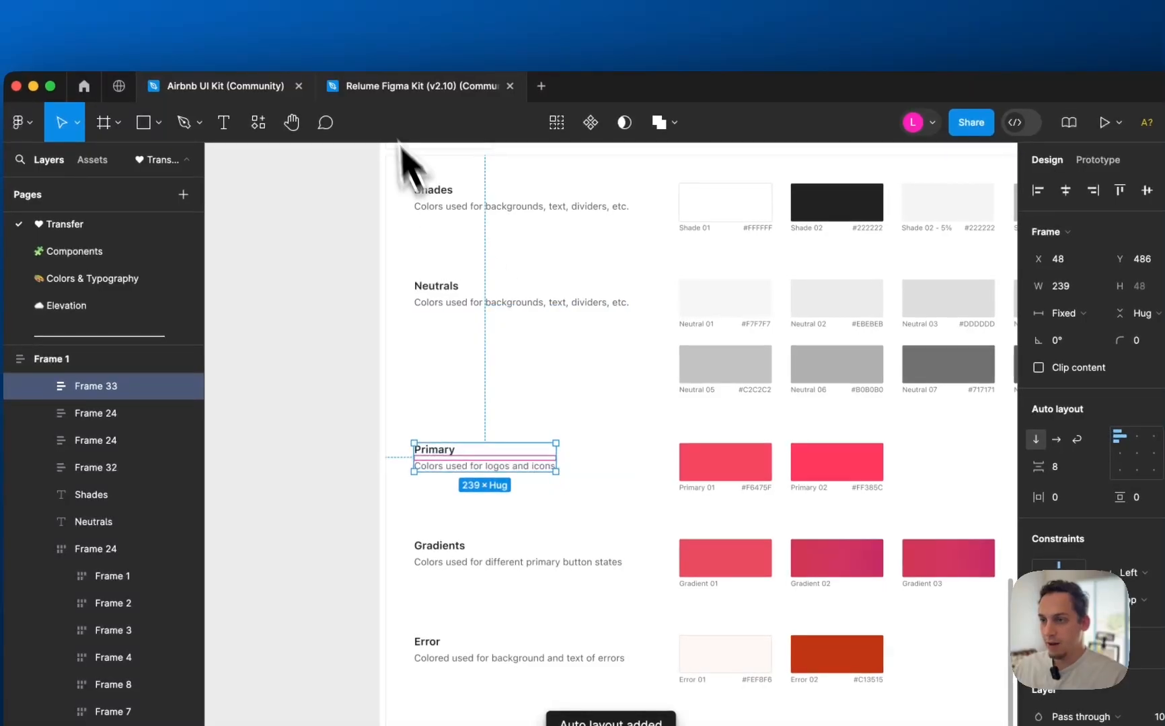
{"action": "left_click", "coordinate": [351, 78]}
{"action": "left_click", "coordinate": [434, 380]}
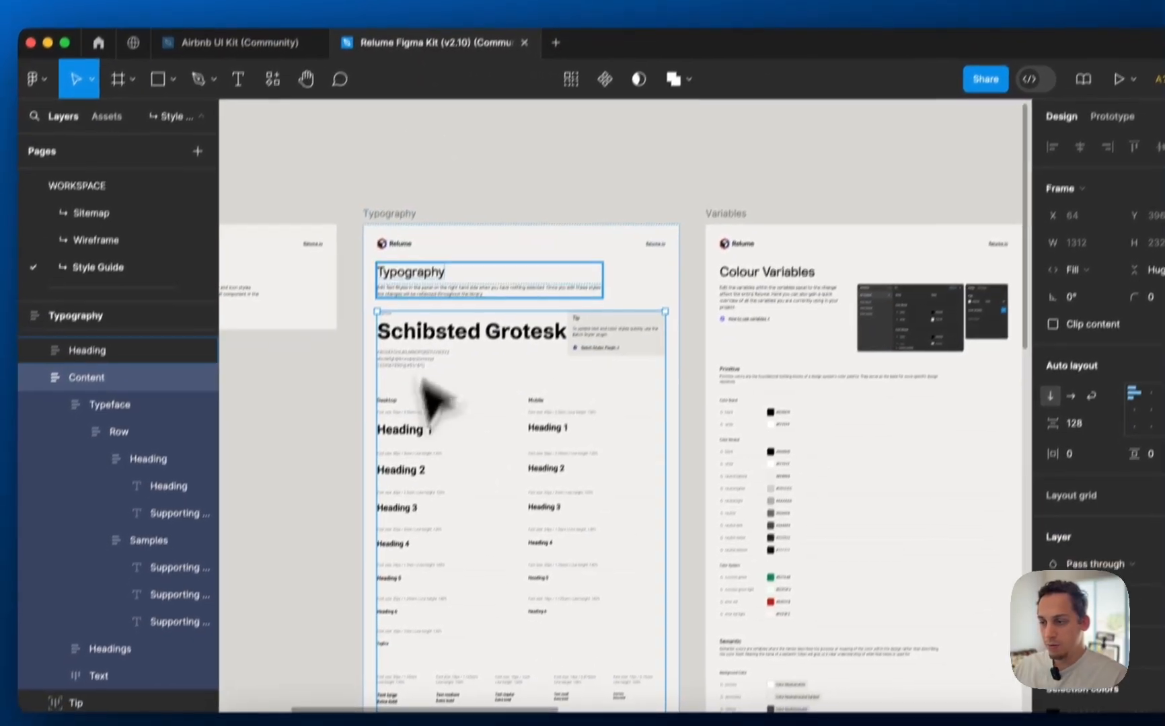
{"action": "scroll", "coordinate": [431, 390], "scroll_direction": "down", "scroll_amount": 5}
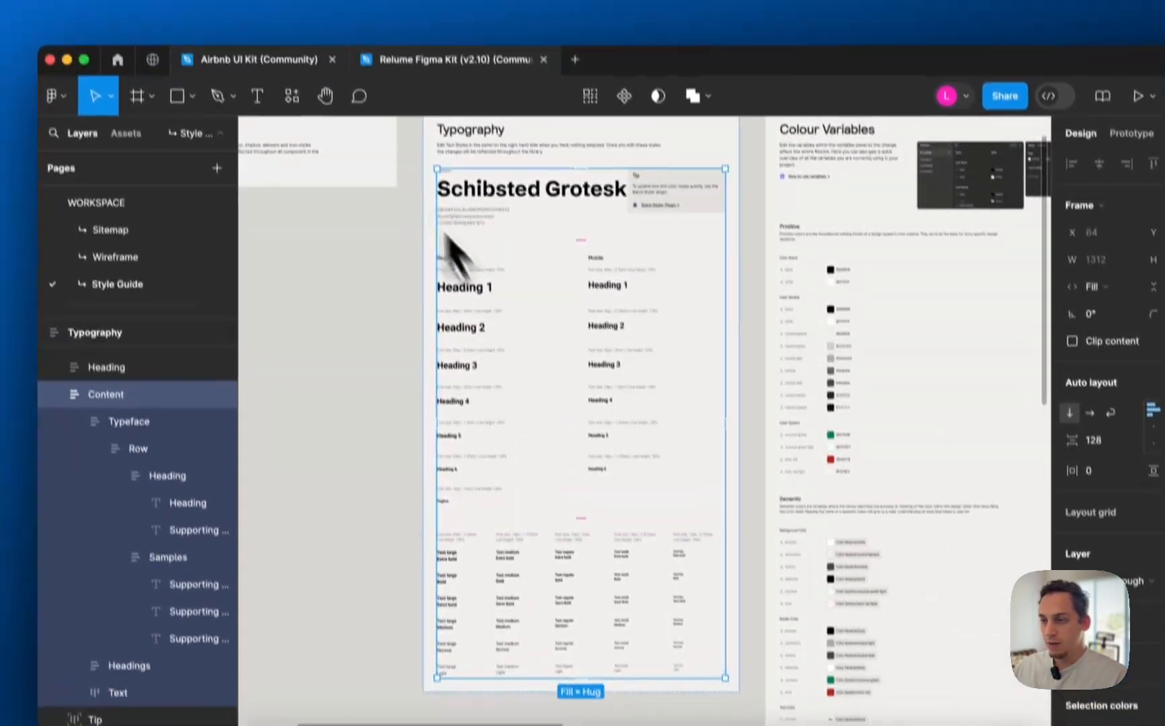
{"action": "left_click", "coordinate": [259, 5]}
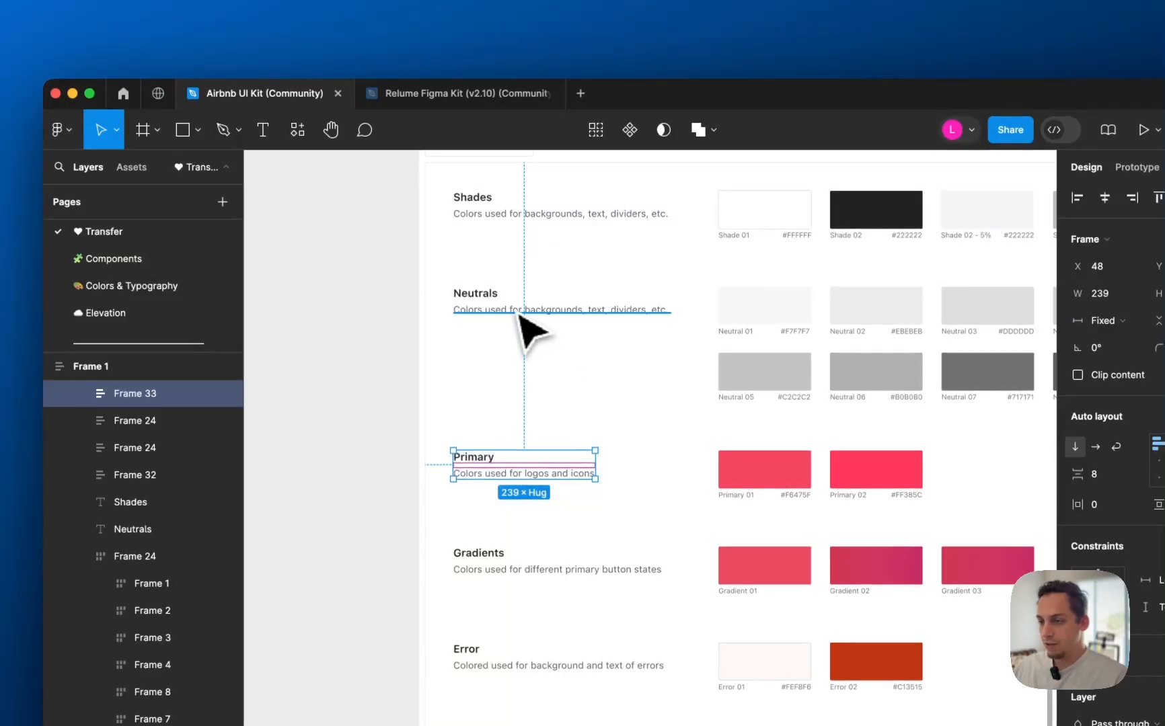
- Group the Neutrals heading with its description, and group the Shades heading with its description
{"action": "left_click", "coordinate": [517, 311]}
{"action": "left_click", "coordinate": [498, 296], "text": "shift"}
{"action": "key", "text": "super+g"}
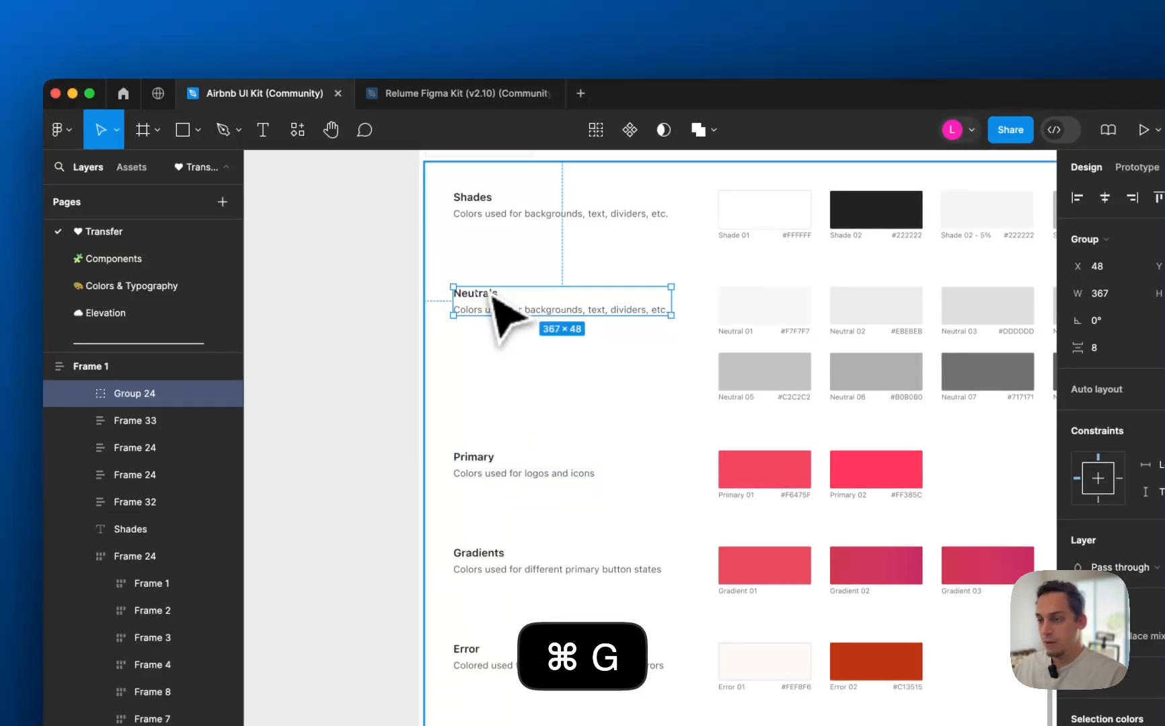
{"action": "left_click", "coordinate": [479, 200], "text": "shift"}
{"action": "key", "text": "super+g"}
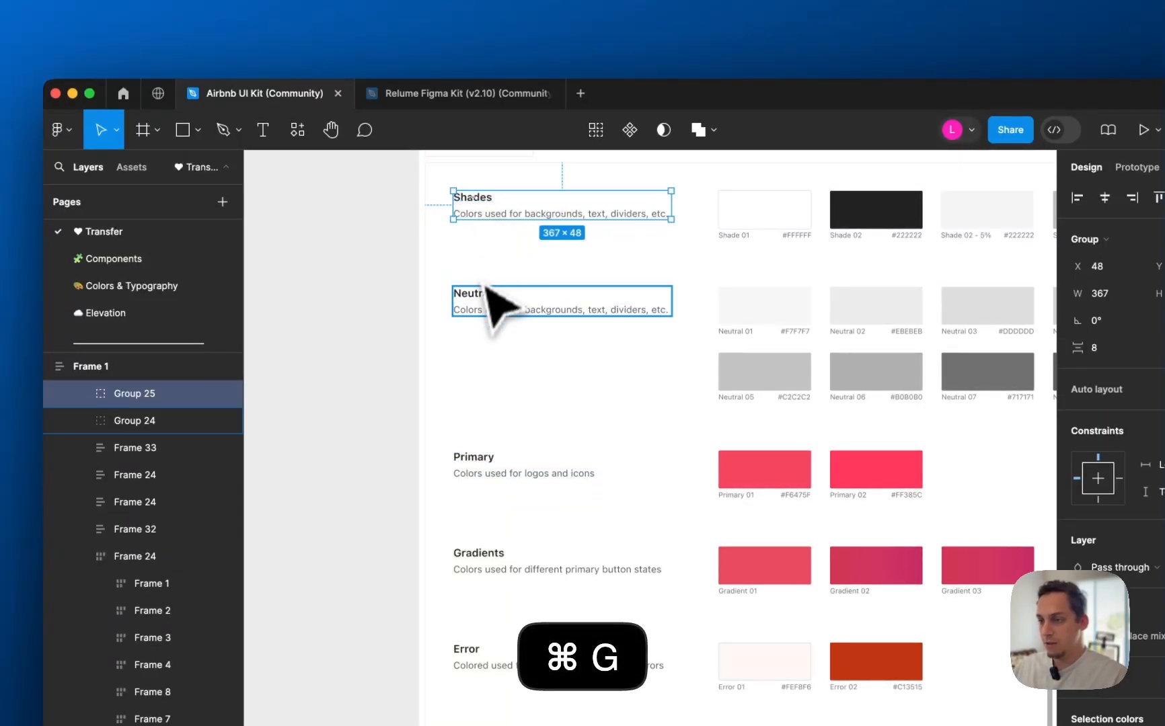
- Add auto layout to the Shades text group and to the Neutrals text group
{"action": "scroll", "coordinate": [531, 289], "scroll_direction": "right", "scroll_amount": 5}
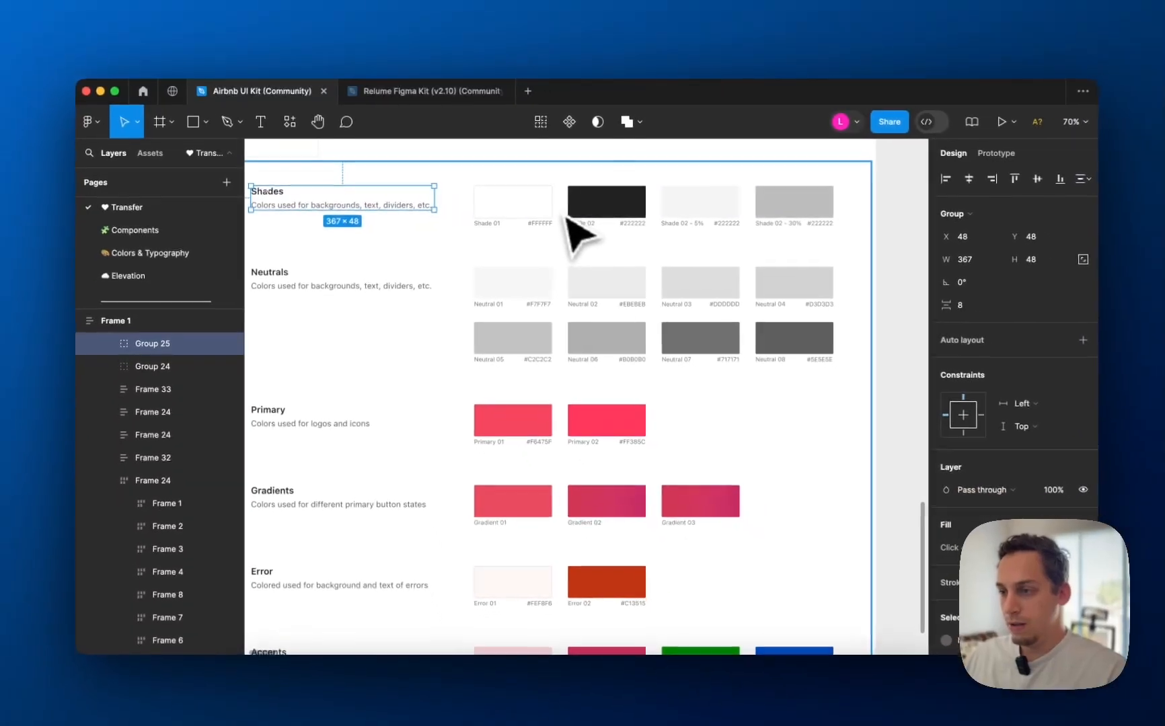
{"action": "scroll", "coordinate": [822, 351], "scroll_direction": "left", "scroll_amount": 5}
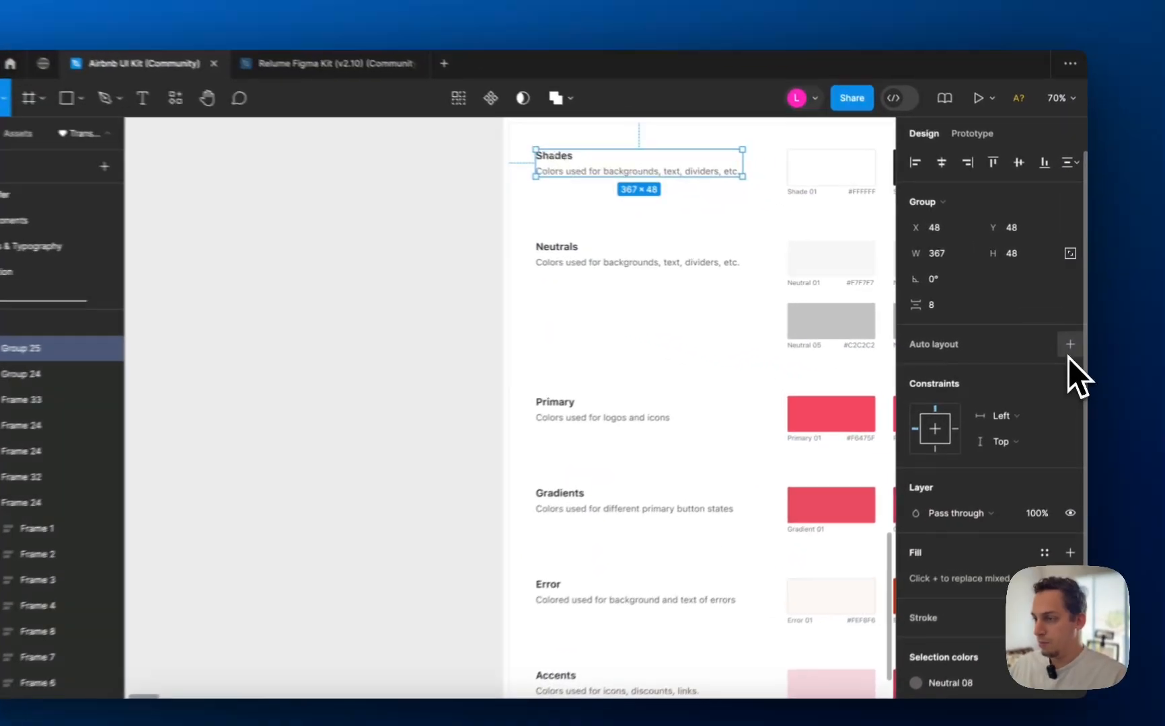
{"action": "left_click", "coordinate": [1072, 337]}
{"action": "left_click", "coordinate": [684, 268]}
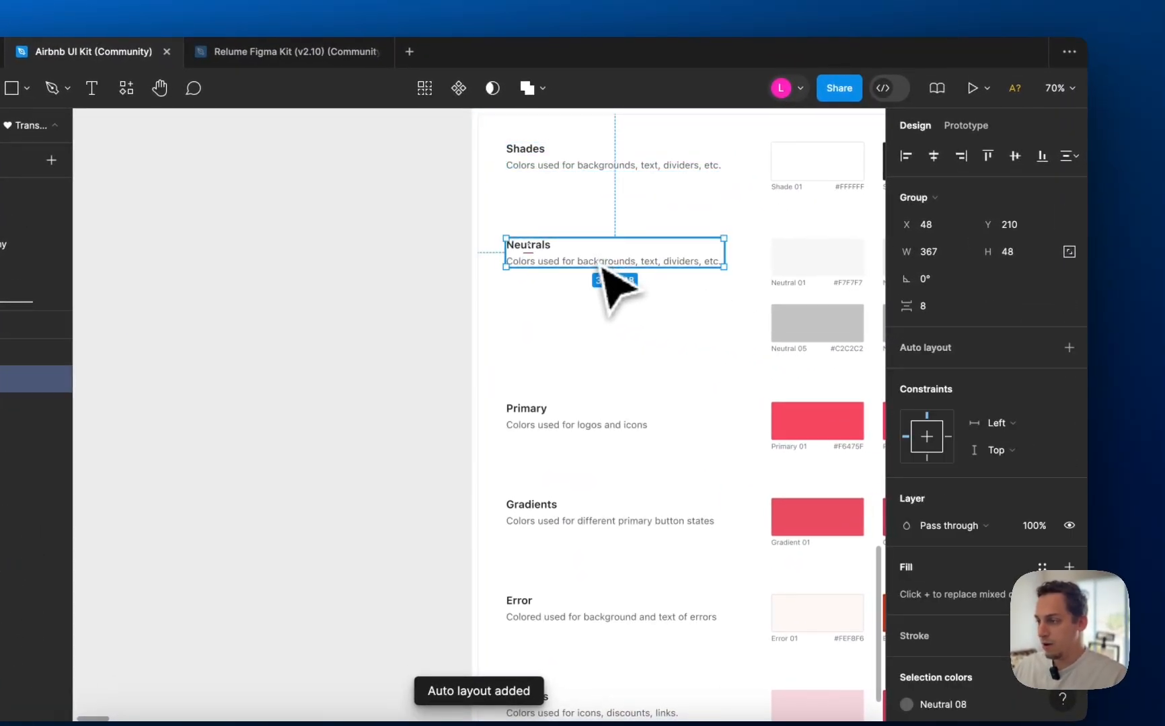
{"action": "left_click", "coordinate": [1066, 347]}
{"action": "left_click", "coordinate": [548, 426]}
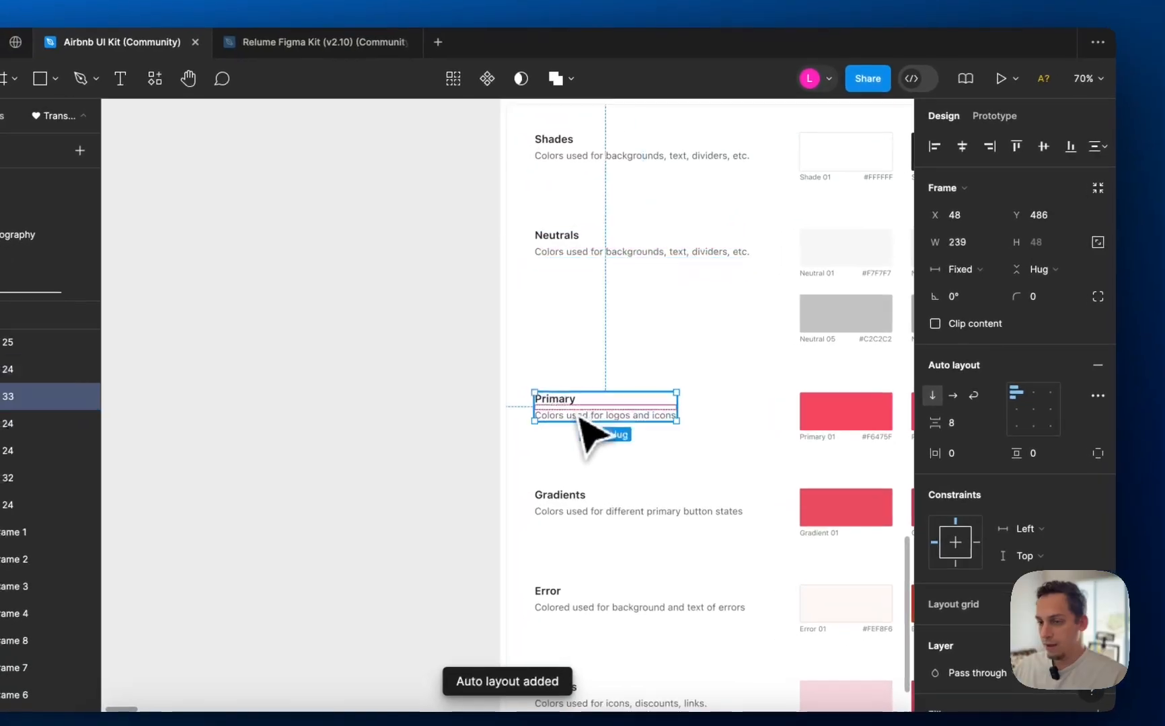
- Combine the Shades text block and its swatches into one auto layout row
{"action": "scroll", "coordinate": [550, 427], "scroll_direction": "up", "scroll_amount": 4}
{"action": "scroll", "coordinate": [550, 428], "scroll_direction": "right", "scroll_amount": 4}
{"action": "left_click", "coordinate": [432, 315]}
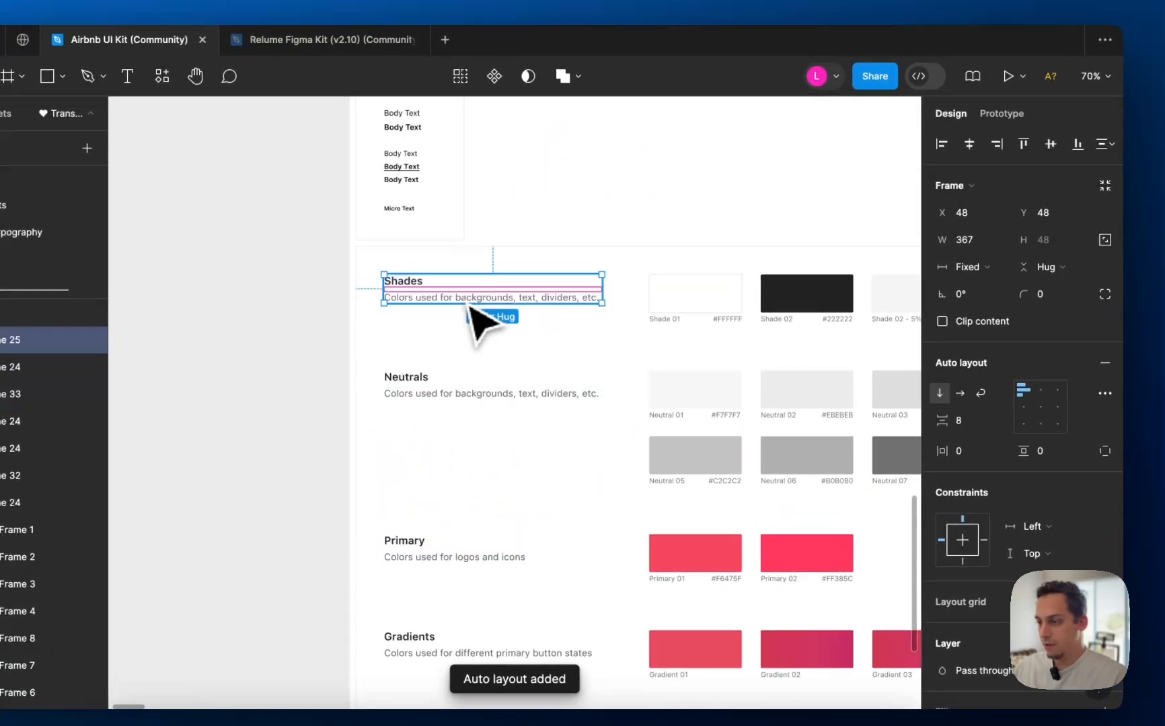
{"action": "left_click", "coordinate": [679, 312], "text": "shift"}
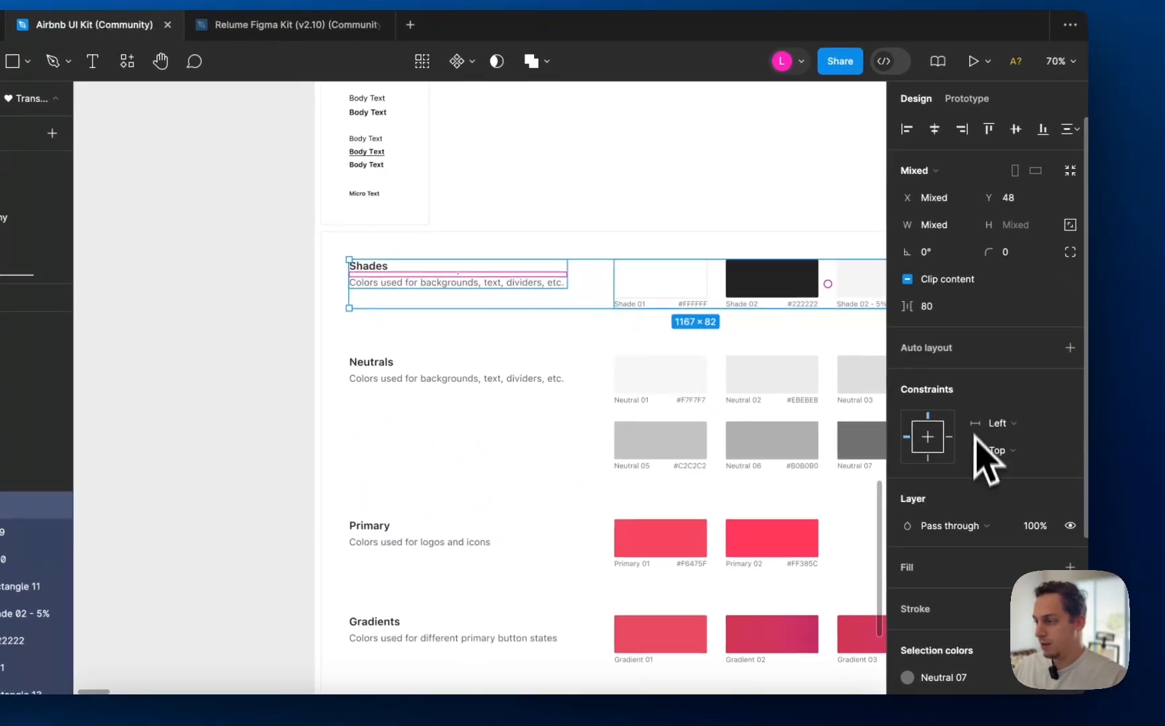
{"action": "left_click", "coordinate": [1070, 348]}
- Combine the Neutrals text block and its swatches into one auto layout row
{"action": "left_click", "coordinate": [560, 380]}
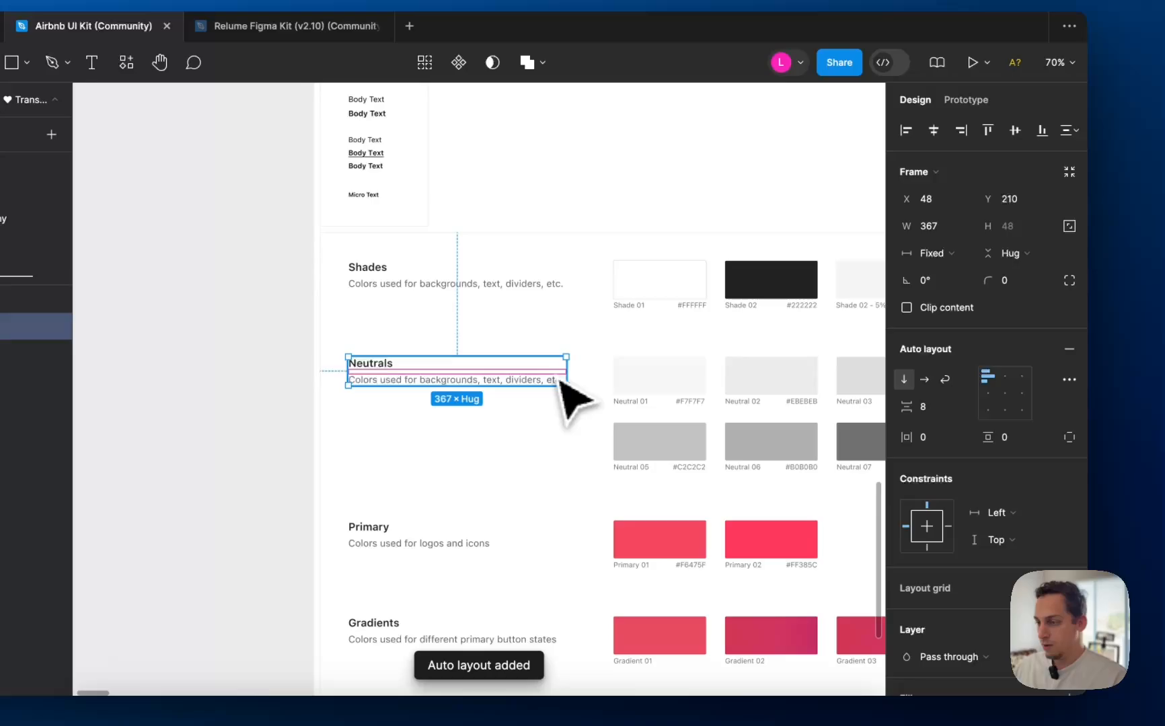
{"action": "left_click", "coordinate": [618, 384], "text": "shift"}
{"action": "left_click", "coordinate": [1069, 348]}
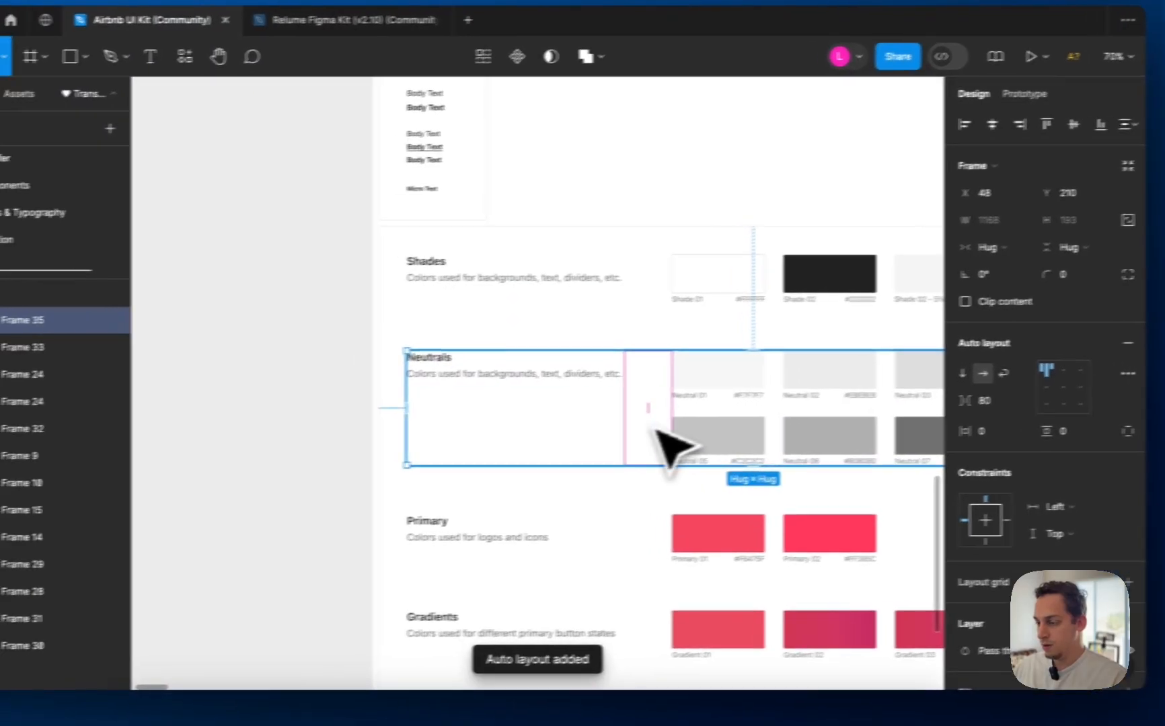
- Group the Primary 01 and Primary 02 swatches and add auto layout to the group
{"action": "scroll", "coordinate": [597, 435], "scroll_direction": "right", "scroll_amount": 3}
{"action": "scroll", "coordinate": [597, 435], "scroll_direction": "down", "scroll_amount": 2}
{"action": "left_click", "coordinate": [240, 423]}
{"action": "left_click", "coordinate": [547, 421], "text": "shift"}
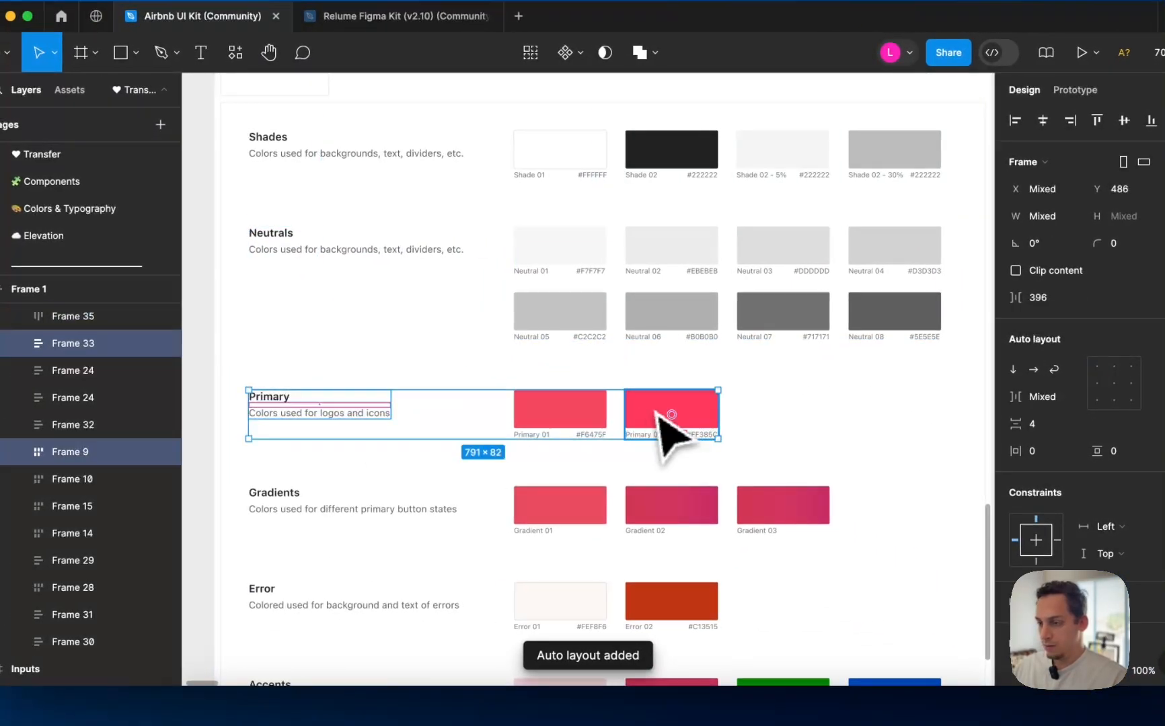
{"action": "left_click", "coordinate": [597, 416]}
{"action": "left_click", "coordinate": [654, 412], "text": "shift"}
{"action": "key", "text": "super+g"}
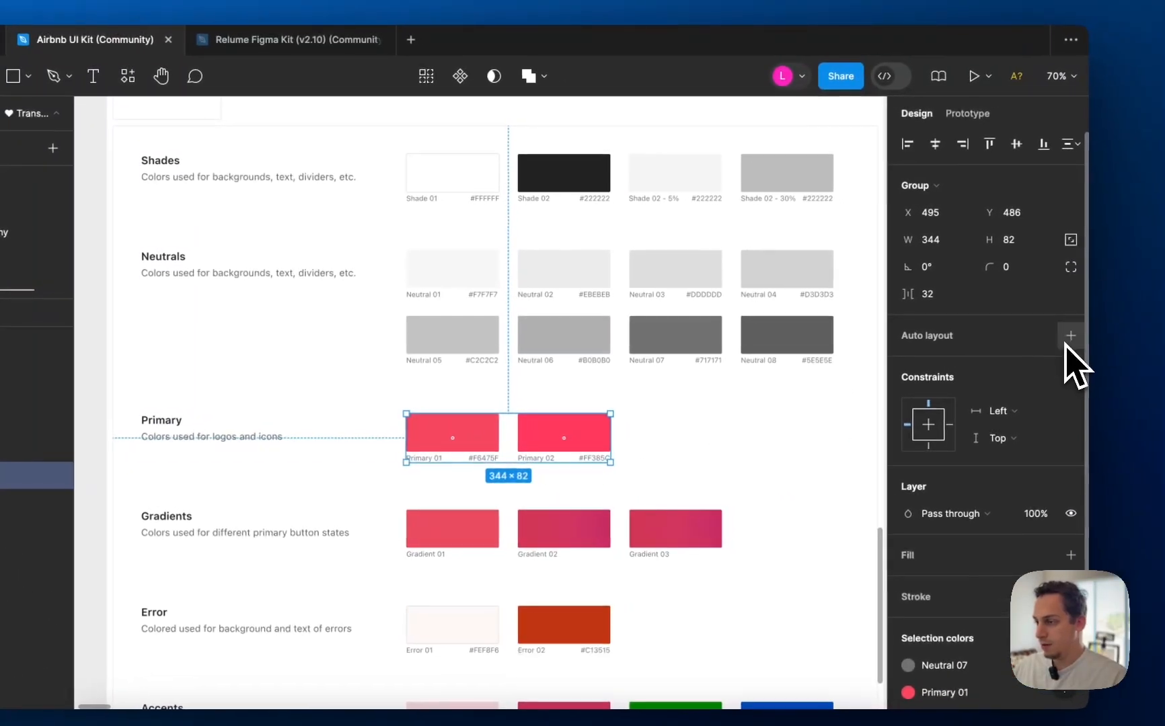
{"action": "left_click", "coordinate": [1066, 337]}
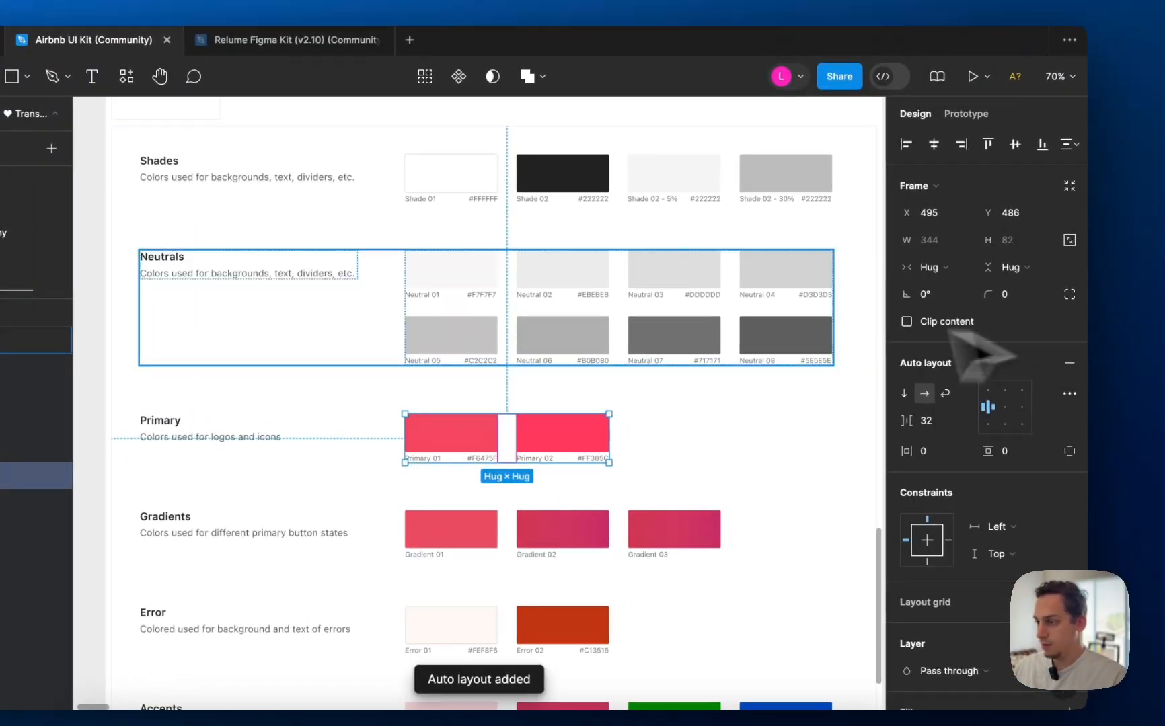
- Add auto layout to the group of four swatches inside the Shades row
{"action": "left_click", "coordinate": [616, 330]}
{"action": "scroll", "coordinate": [727, 323], "scroll_direction": "up", "scroll_amount": 2}
{"action": "left_click", "coordinate": [621, 246]}
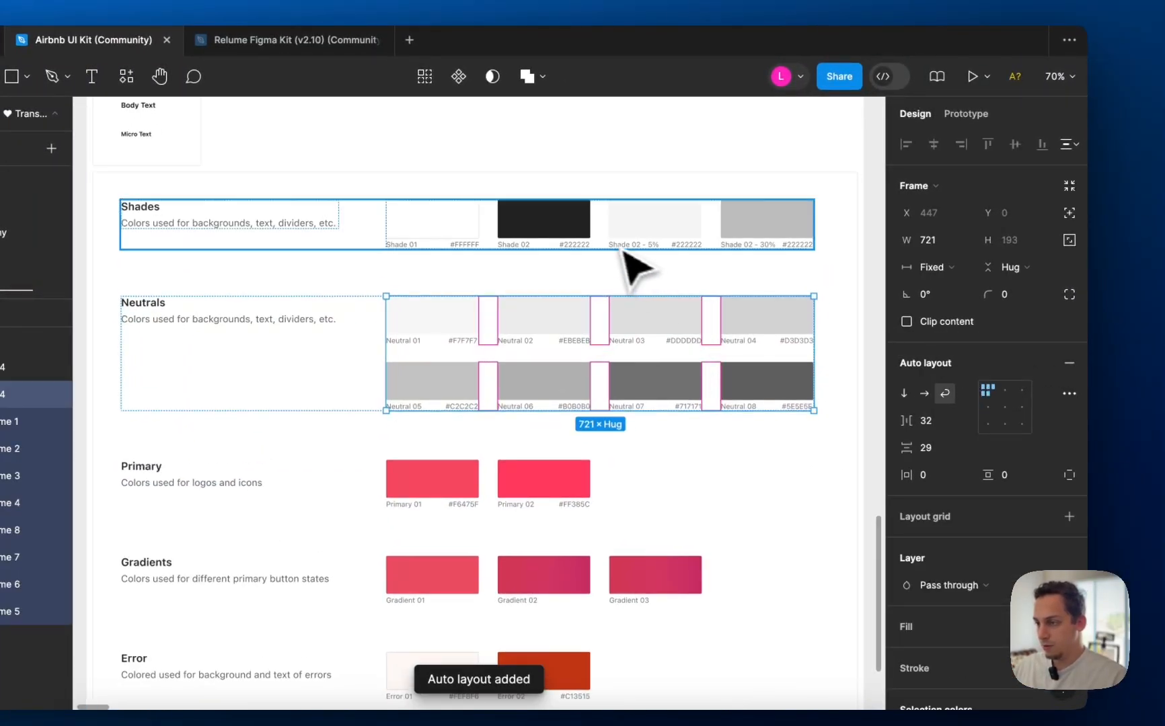
{"action": "left_click", "coordinate": [601, 237]}
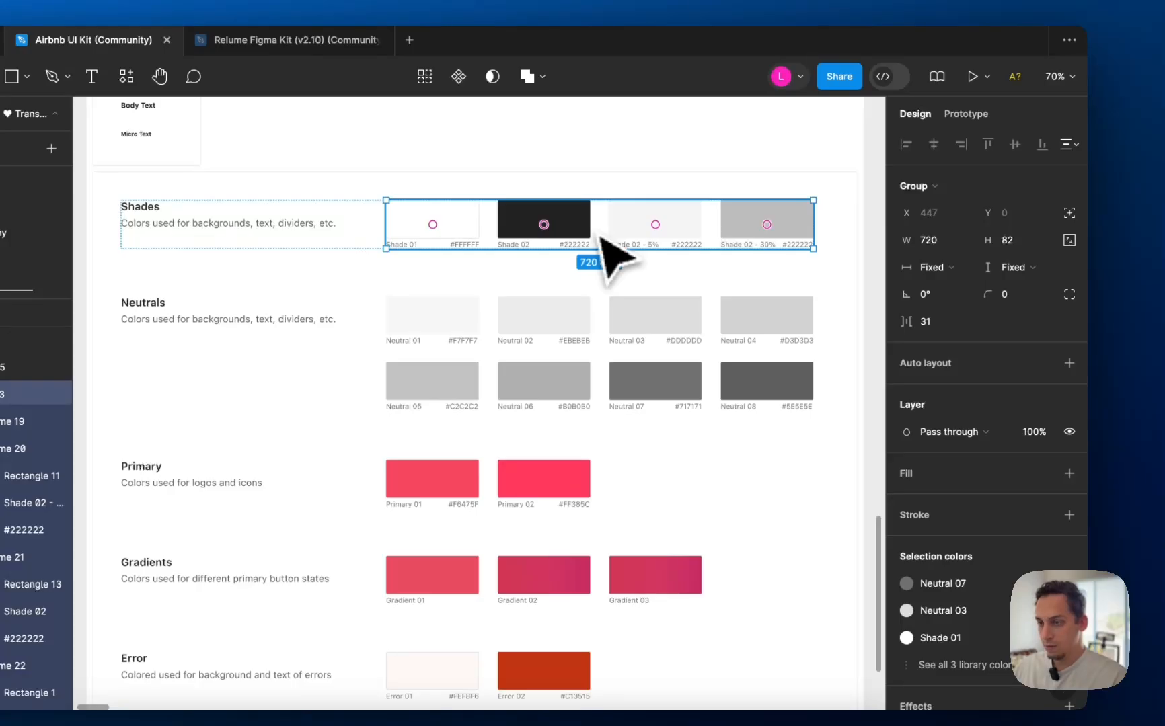
{"action": "left_click", "coordinate": [1069, 364]}
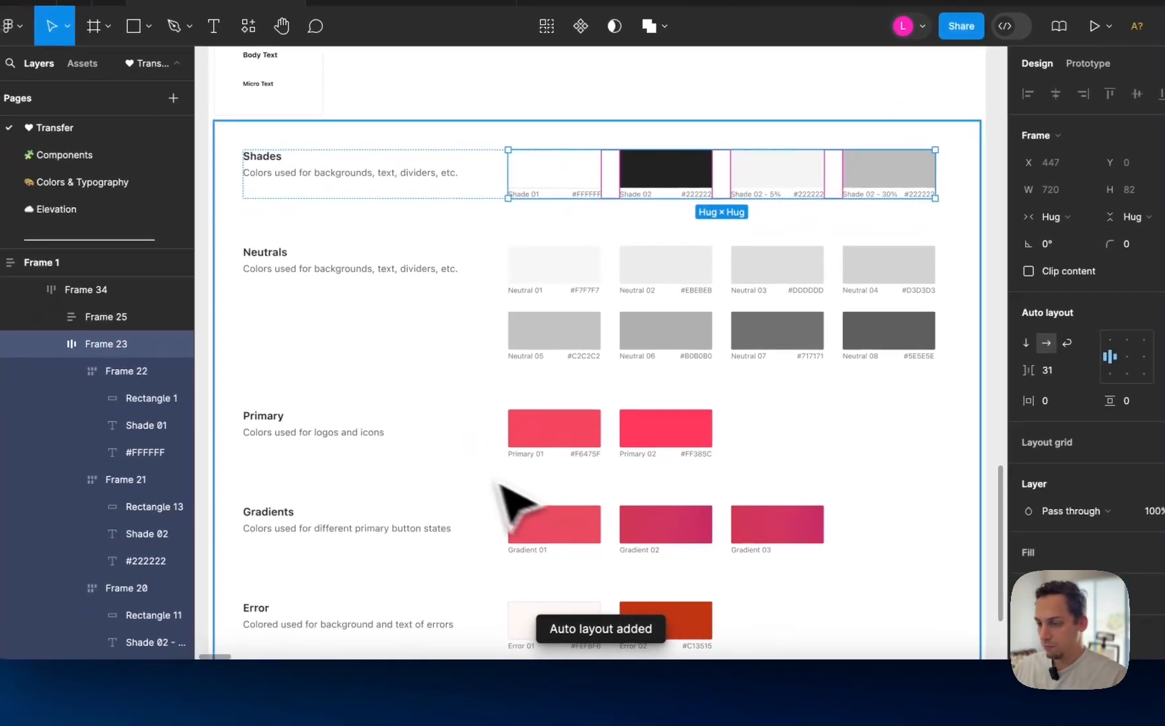
- Group the Primary text block with its swatches and add auto layout to the group
{"action": "left_click", "coordinate": [449, 471]}
{"action": "left_click", "coordinate": [166, 475], "text": "shift"}
{"action": "key", "text": "super+g"}
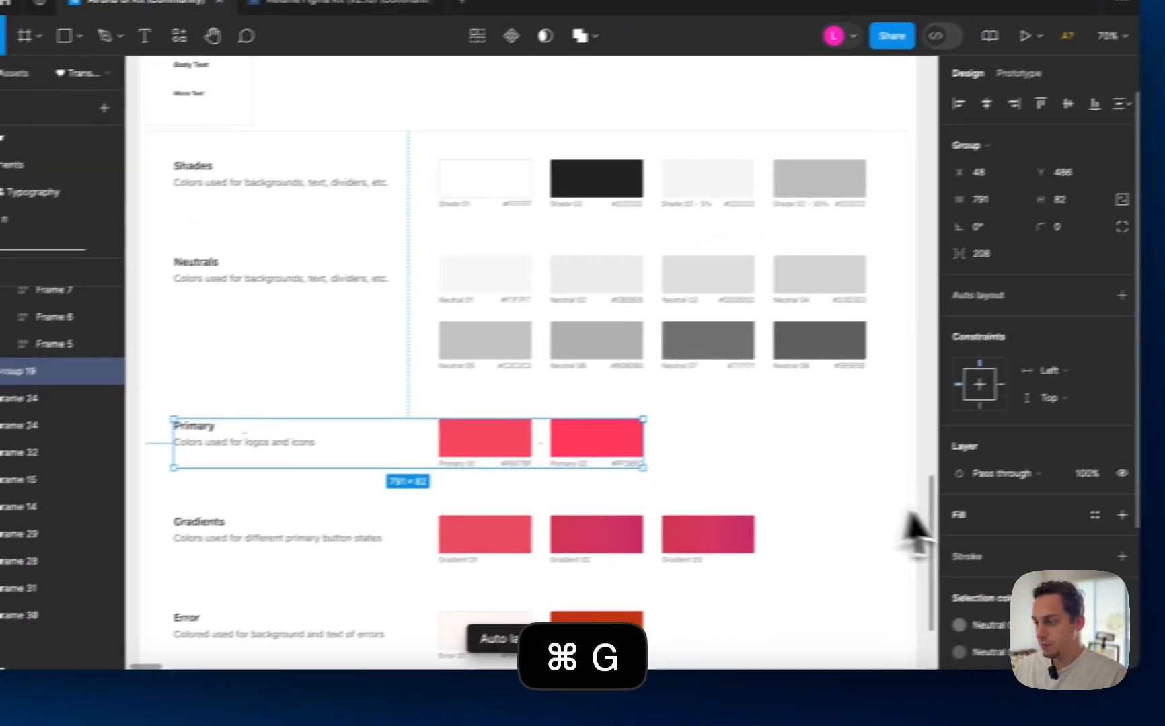
{"action": "left_click", "coordinate": [1068, 308]}
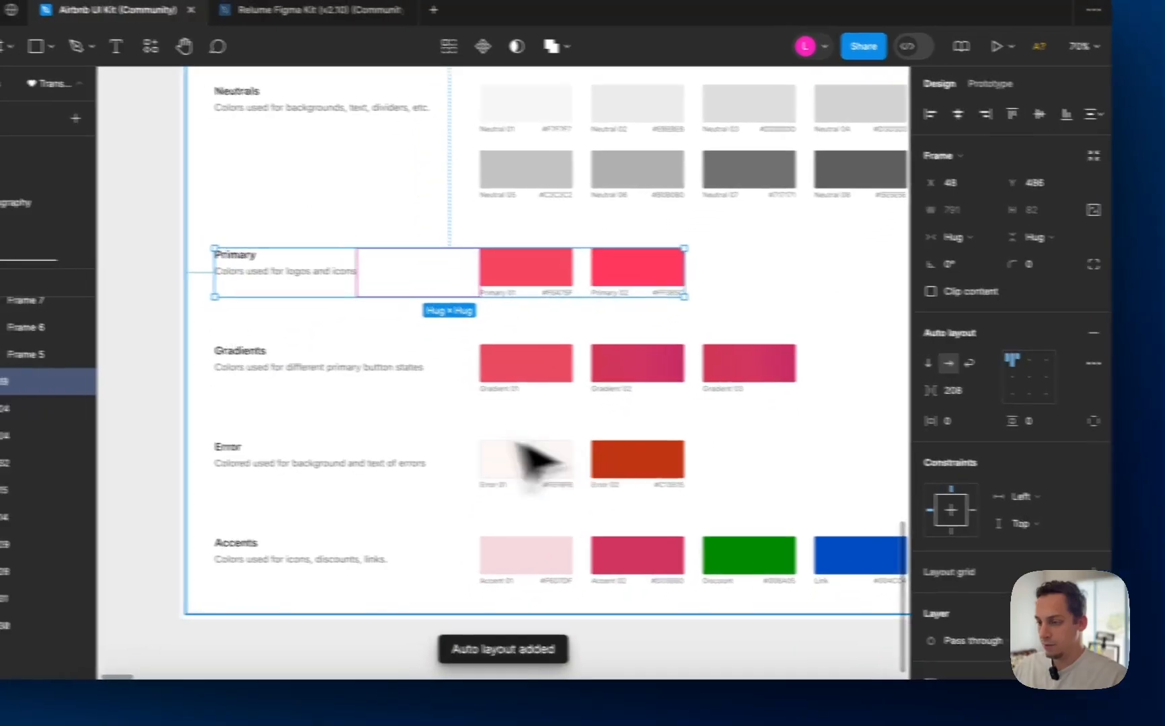
- Put the three Gradients swatches in an auto layout group, and combine it with the Gradients text block in an auto layout row
{"action": "left_click", "coordinate": [161, 541]}
{"action": "left_click", "coordinate": [653, 371]}
{"action": "left_click", "coordinate": [736, 372], "text": "shift"}
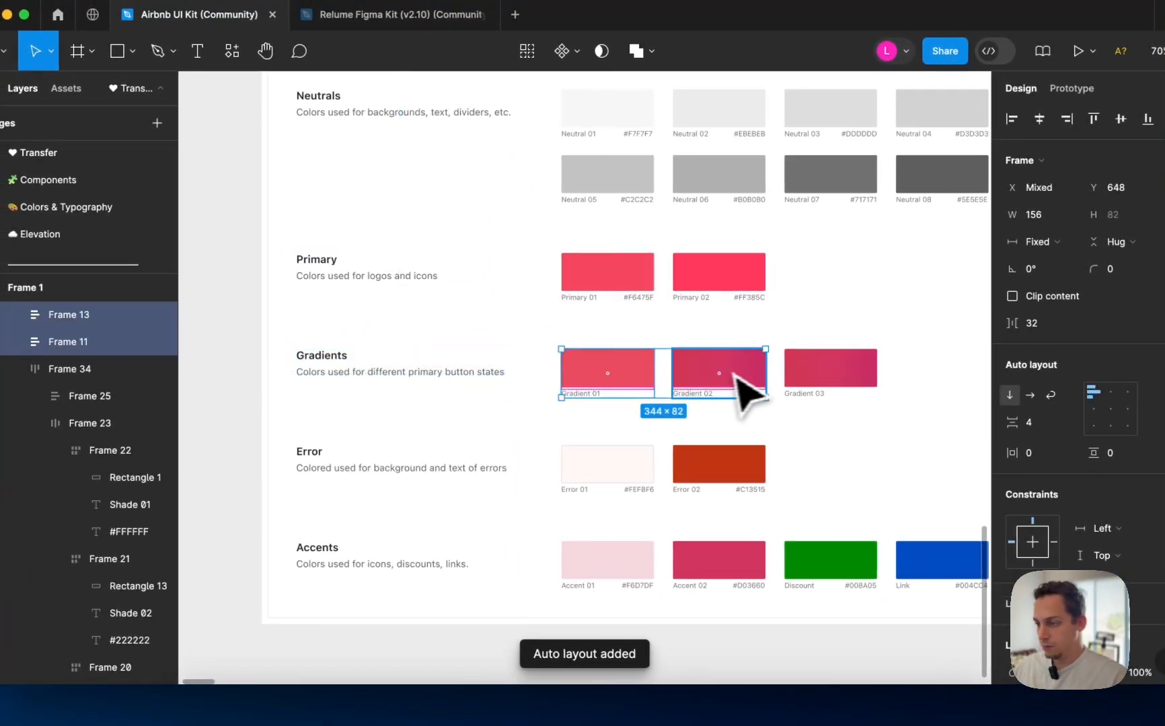
{"action": "left_click", "coordinate": [832, 372], "text": "shift"}
{"action": "key", "text": "super+g"}
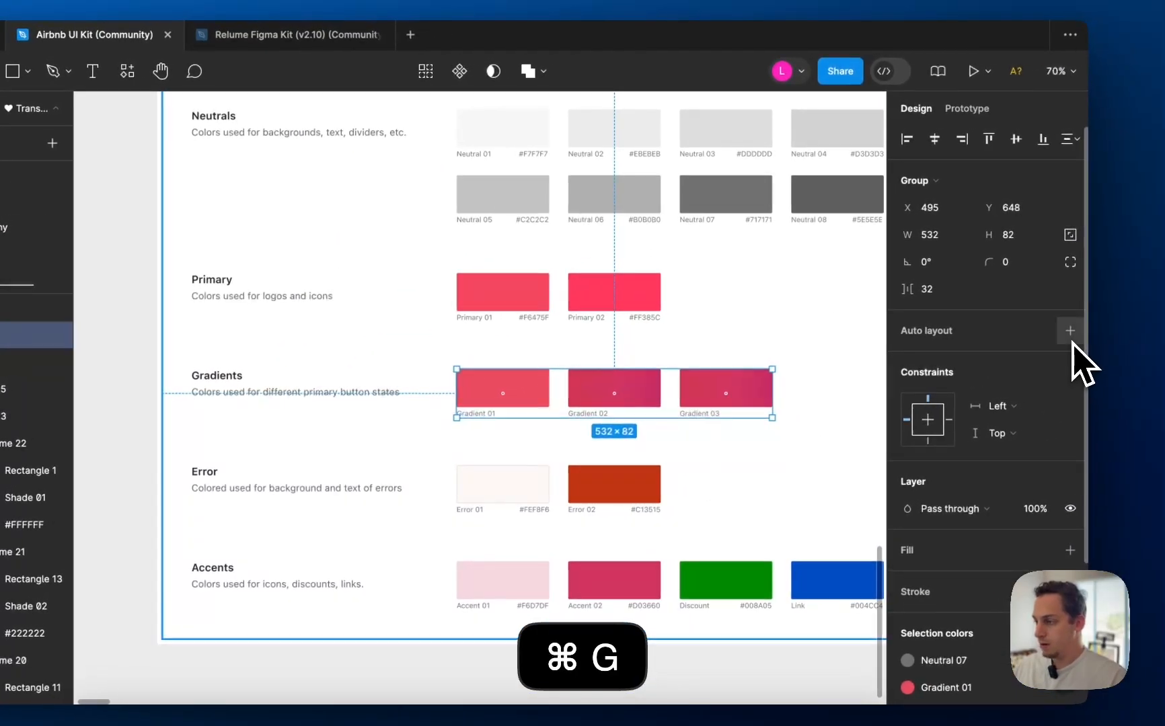
{"action": "left_click", "coordinate": [1078, 329]}
{"action": "left_click", "coordinate": [329, 392], "text": "shift"}
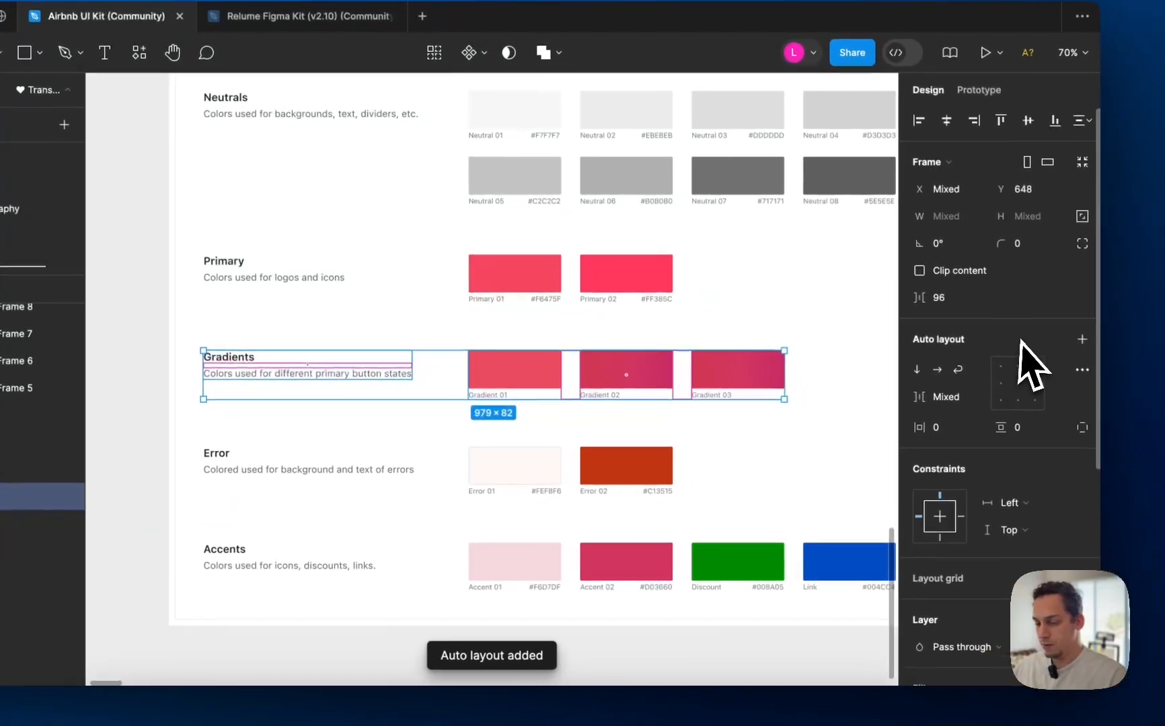
{"action": "key", "text": "shift+a"}
- Put the two Error swatches in an auto layout group, and combine it with the Error text block in an auto layout row
{"action": "left_click", "coordinate": [605, 464]}
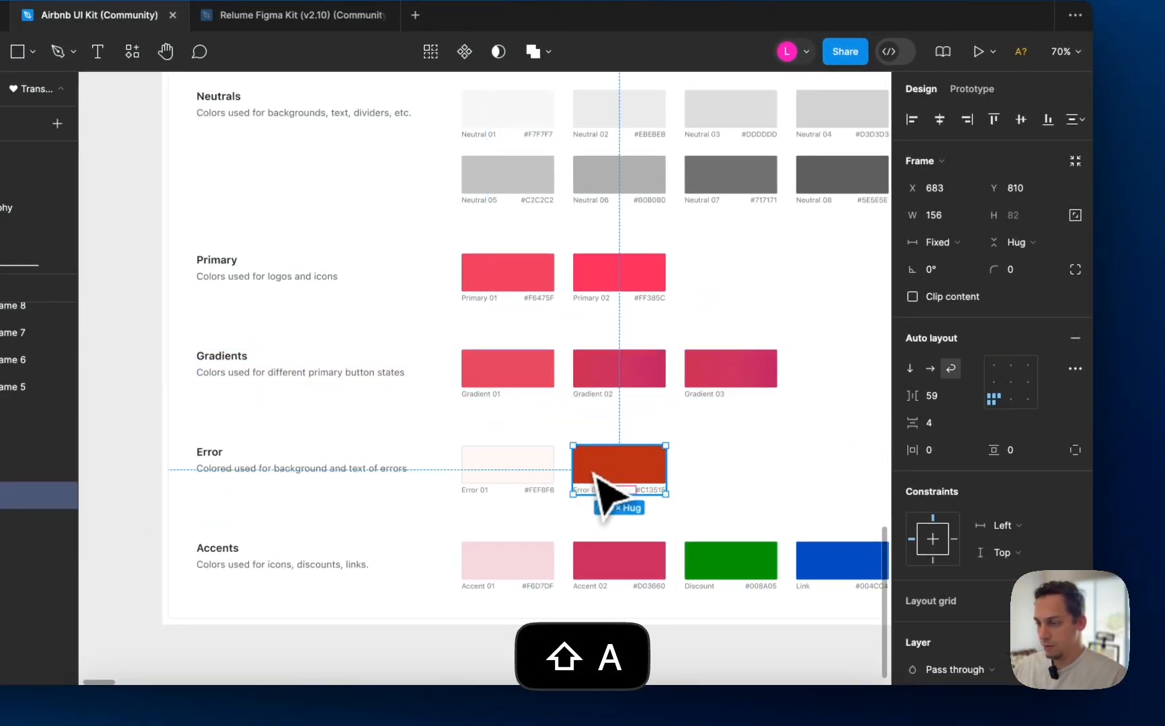
{"action": "left_click", "coordinate": [538, 464], "text": "shift"}
{"action": "key", "text": "super+g"}
{"action": "key", "text": "shift+a"}
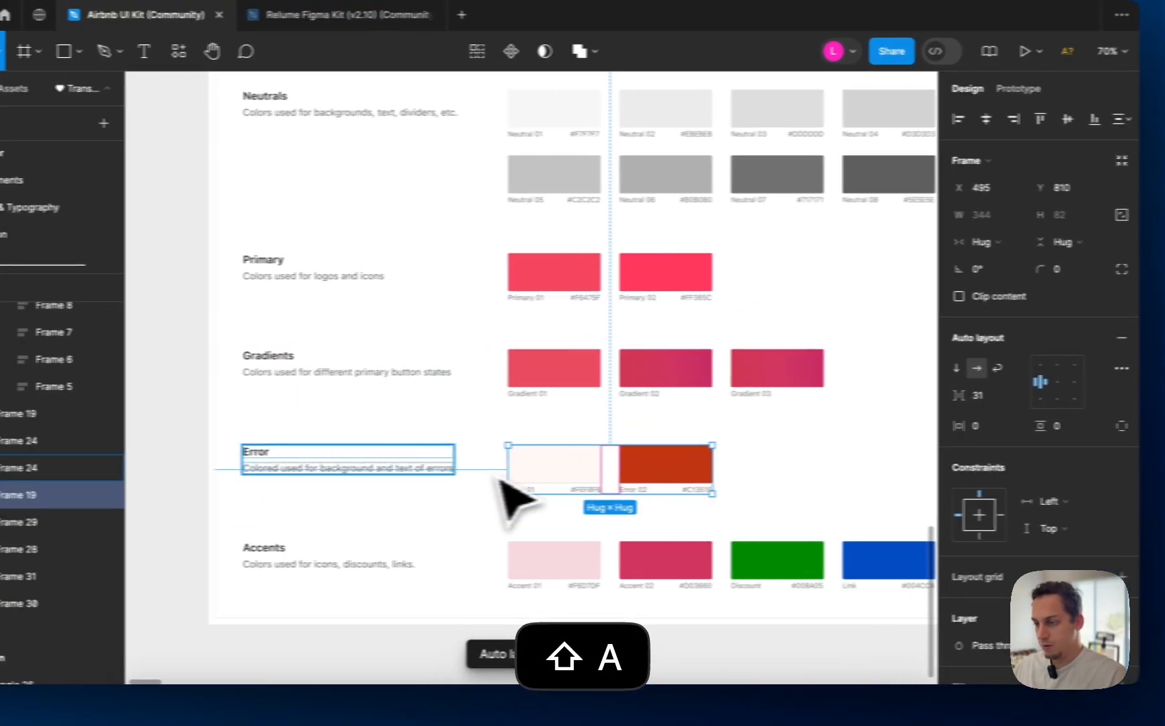
{"action": "left_click", "coordinate": [377, 467]}
{"action": "left_click", "coordinate": [558, 482], "text": "shift"}
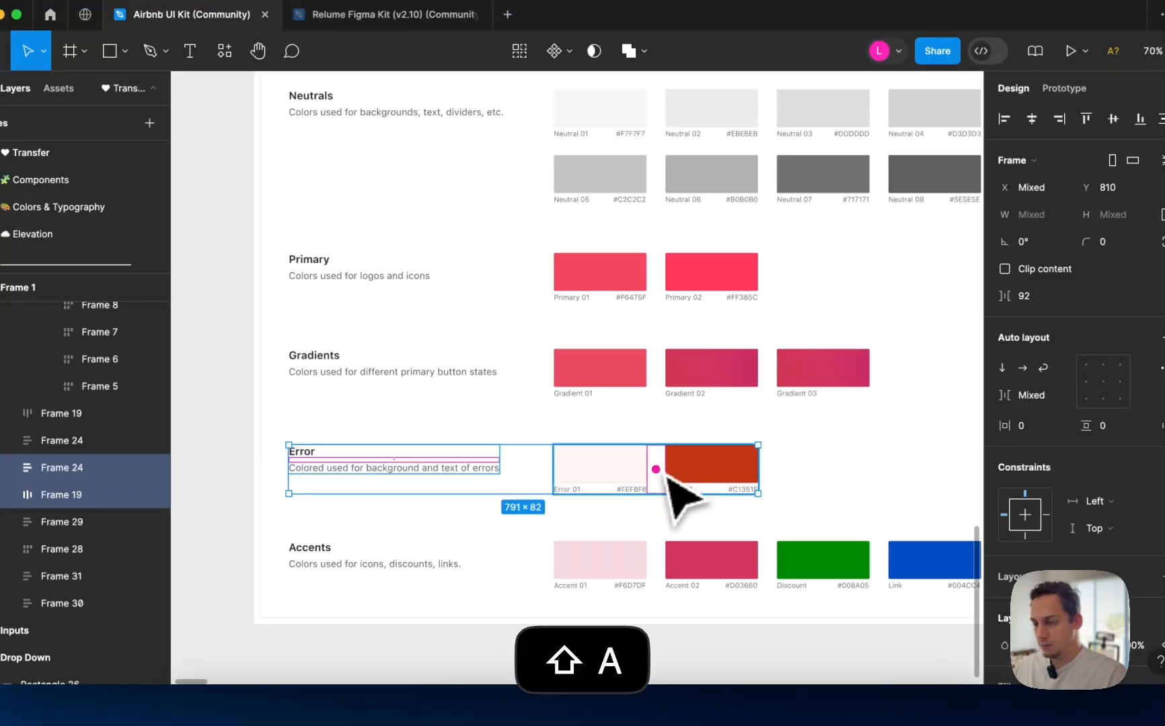
{"action": "key", "text": "shift+a"}
- Wrap the Accent 01, Accent 02, Discount and Link swatches in an auto layout frame
{"action": "left_click", "coordinate": [396, 566]}
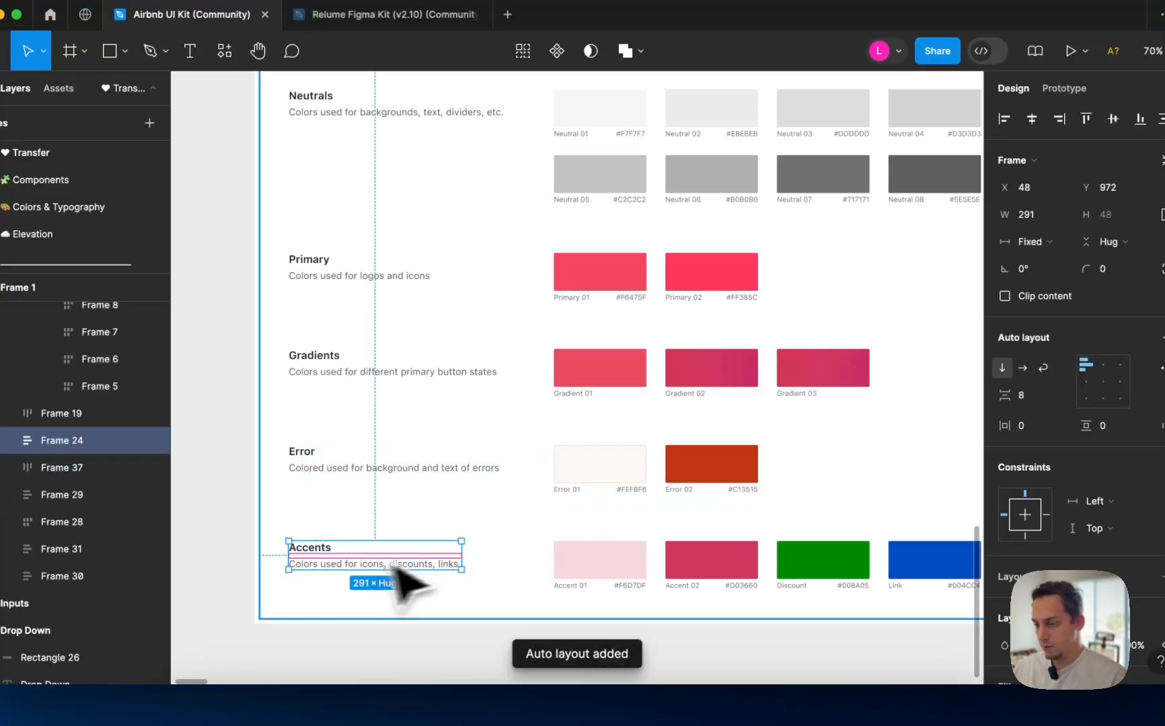
{"action": "left_click", "coordinate": [654, 563]}
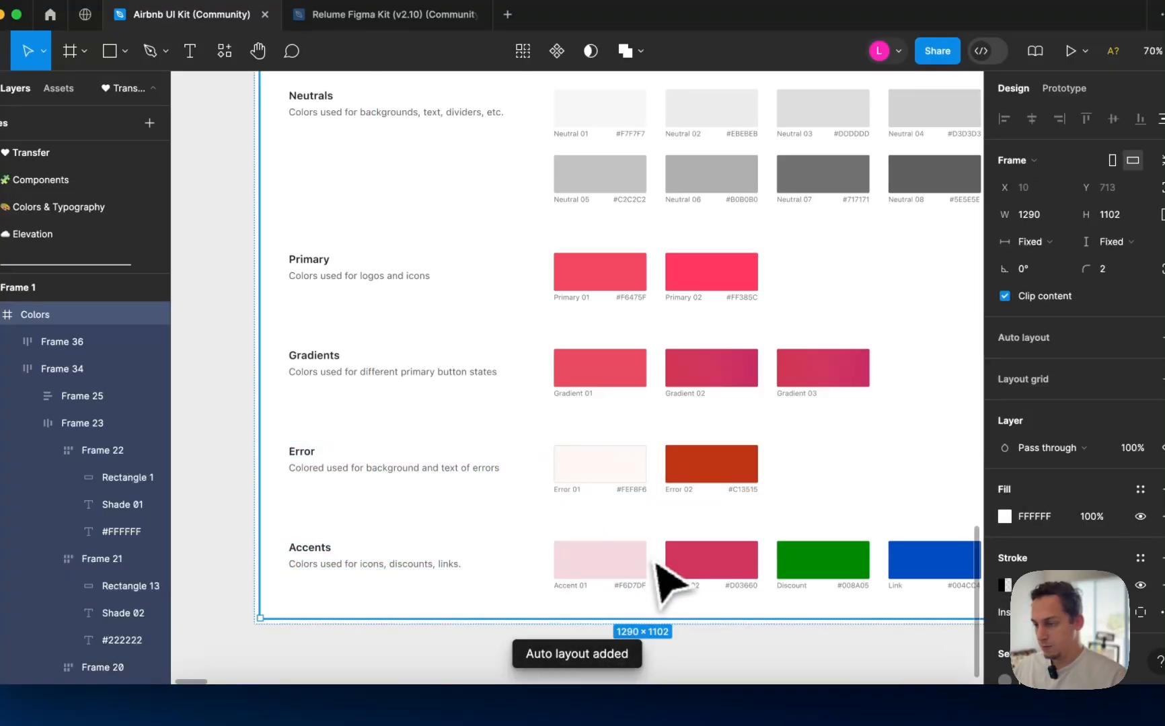
{"action": "left_click", "coordinate": [617, 565]}
{"action": "left_click", "coordinate": [753, 565], "text": "shift"}
{"action": "left_click", "coordinate": [818, 568], "text": "shift"}
{"action": "scroll", "coordinate": [834, 579], "scroll_direction": "right", "scroll_amount": 4}
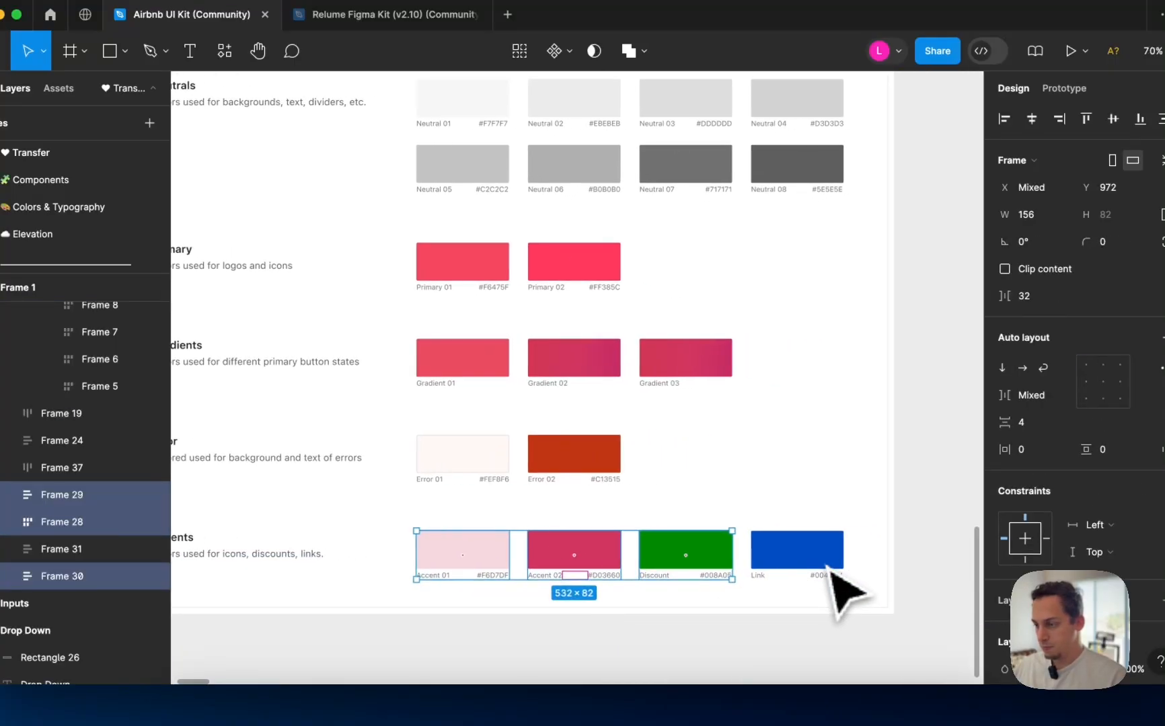
{"action": "key", "text": "shift+a"}
- Combine the Accents text block and its swatch frame into one auto layout row
{"action": "scroll", "coordinate": [684, 549], "scroll_direction": "left", "scroll_amount": 4}
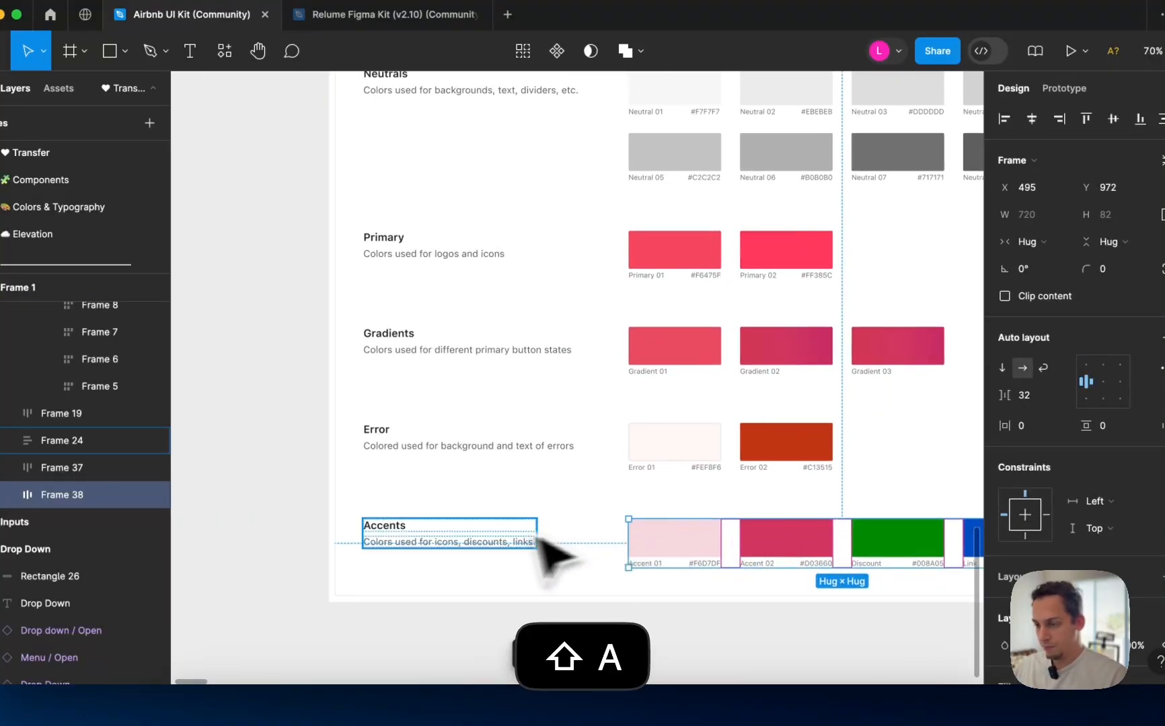
{"action": "left_click", "coordinate": [474, 548], "text": "shift"}
{"action": "key", "text": "shift+a"}
- Wrap all six colour rows, from Shades to Accents, in one vertical auto layout frame
{"action": "scroll", "coordinate": [464, 553], "scroll_direction": "down", "scroll_amount": 5}
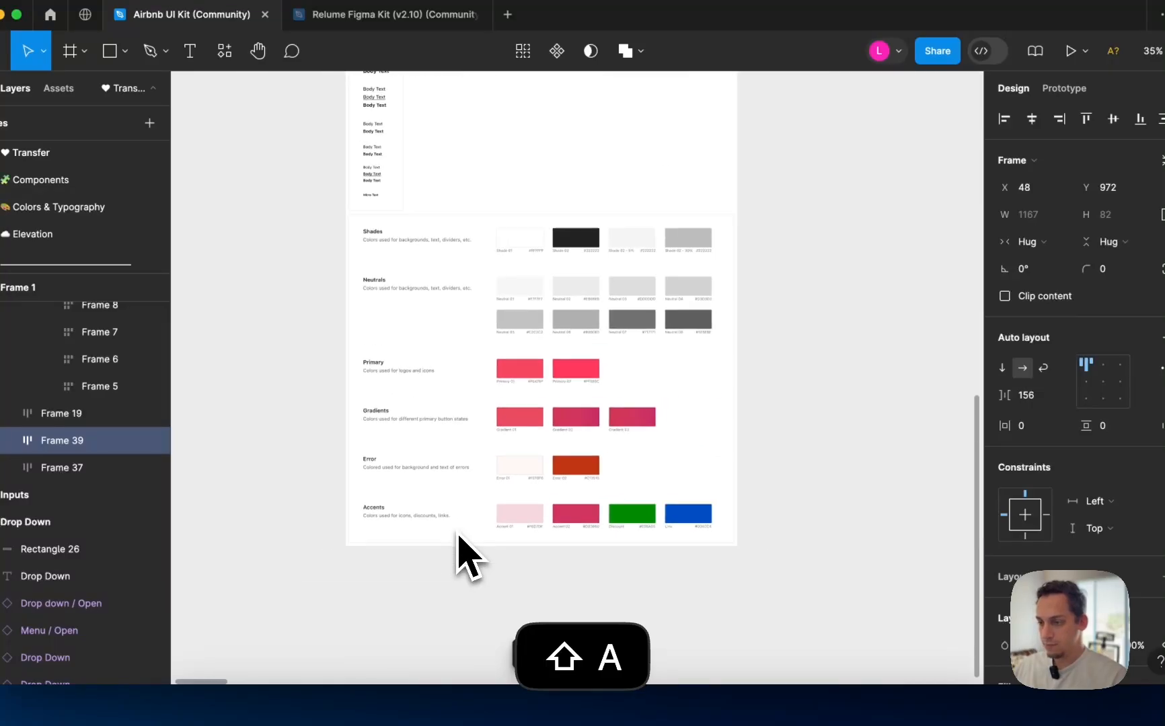
{"action": "left_click", "coordinate": [503, 471], "text": "shift"}
{"action": "left_click", "coordinate": [509, 420], "text": "shift"}
{"action": "left_click", "coordinate": [510, 373], "text": "shift"}
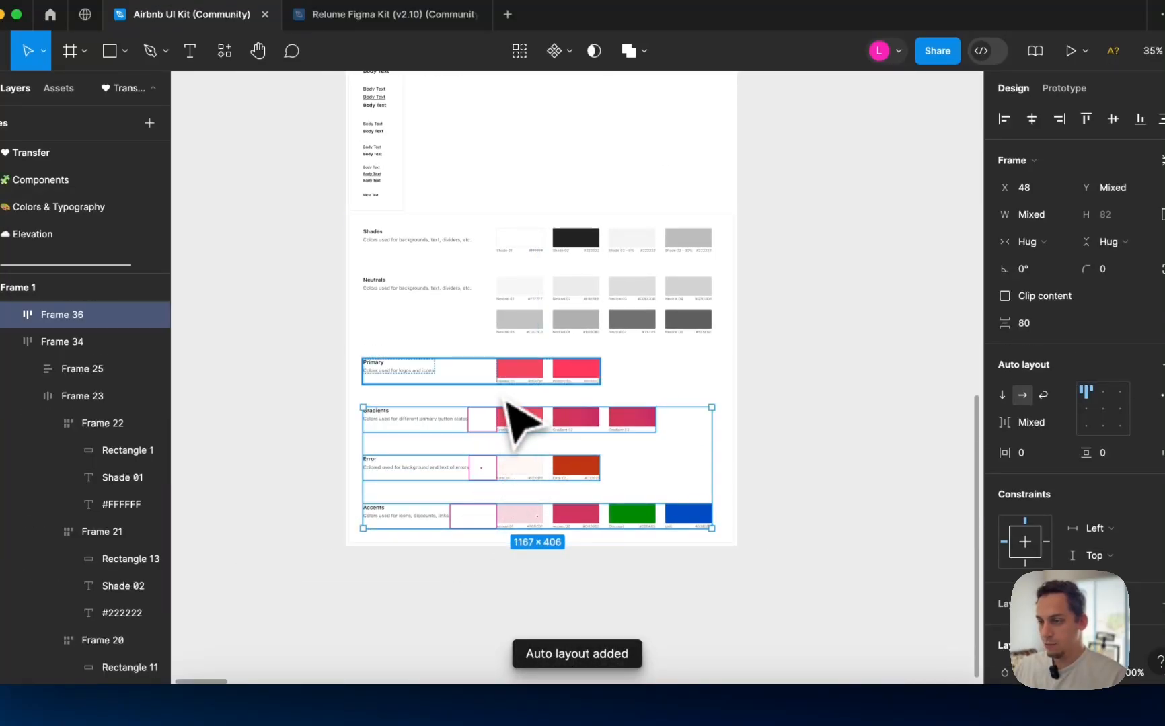
{"action": "left_click", "coordinate": [507, 322], "text": "shift"}
{"action": "left_click", "coordinate": [486, 249], "text": "shift"}
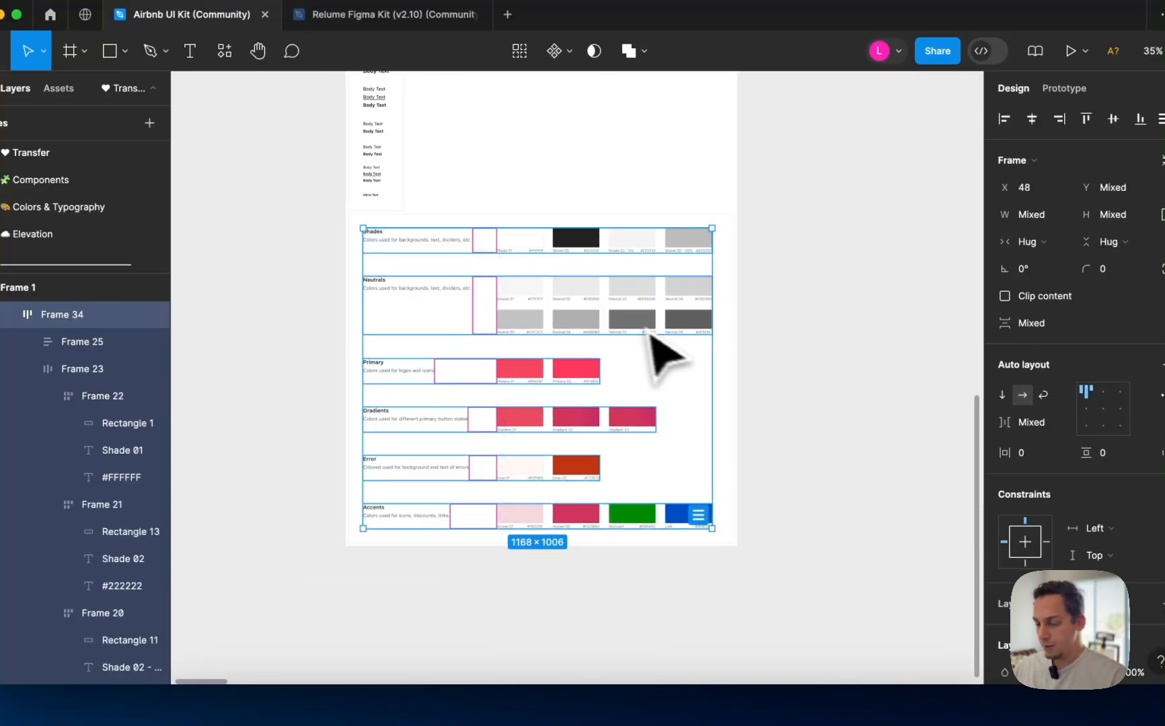
{"action": "key", "text": "shift+a"}
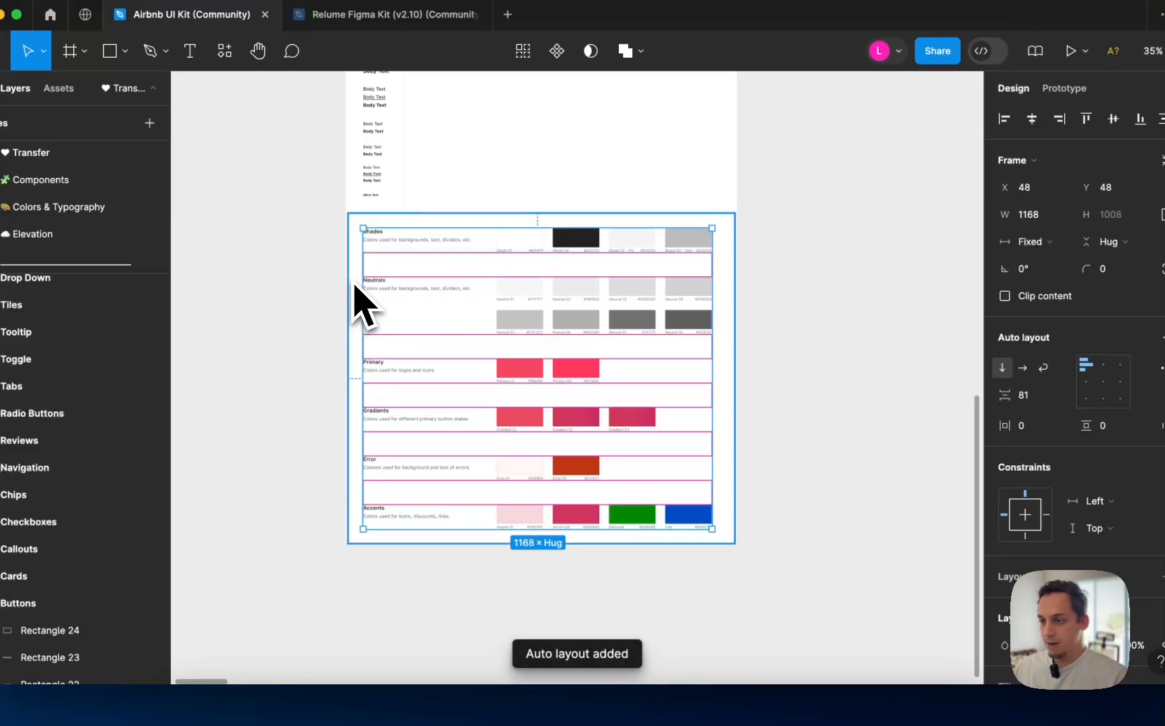
- Move the stacked colour rows out of the Colors frame onto the empty canvas beside Frame 1
{"action": "left_click_drag", "start_coordinate": [410, 307], "coordinate": [859, 379]}
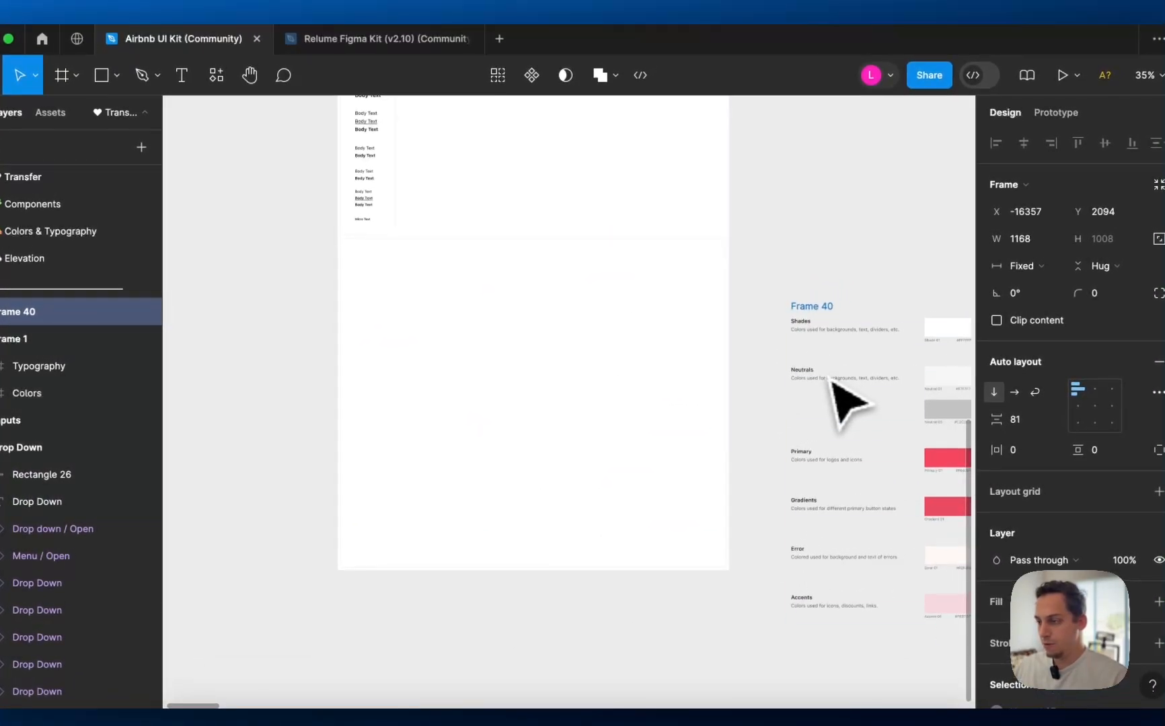
{"action": "scroll", "coordinate": [841, 404], "scroll_direction": "right", "scroll_amount": 10}
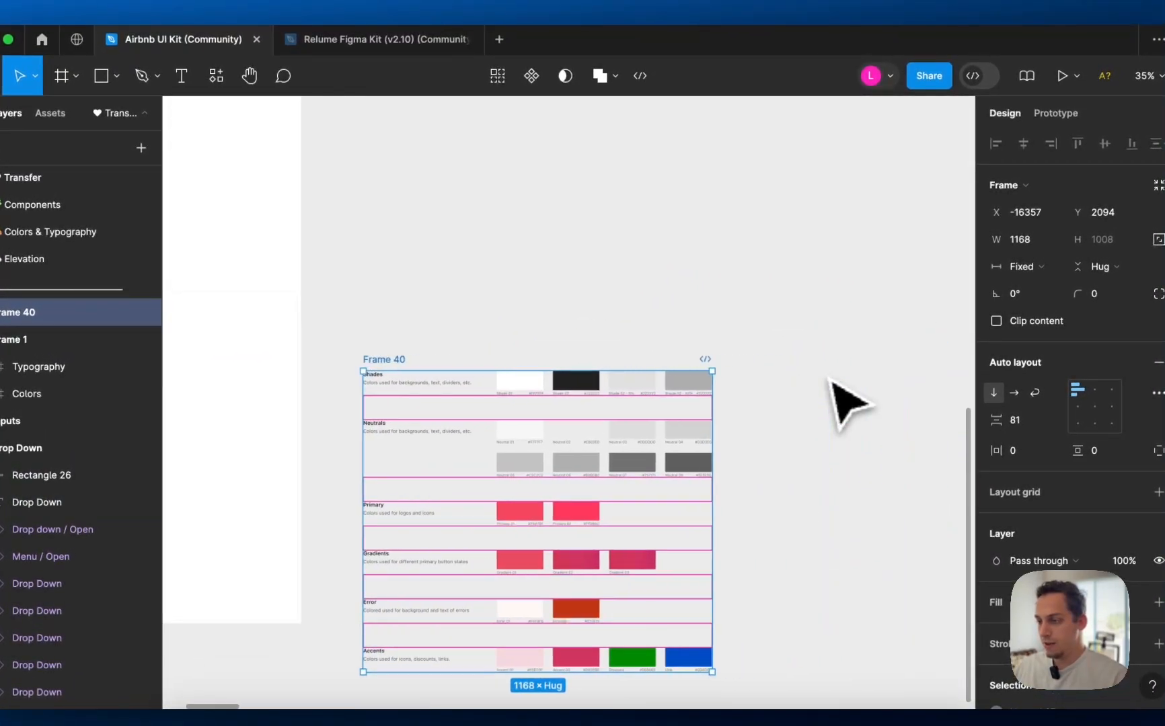
{"action": "scroll", "coordinate": [656, 360], "scroll_direction": "down", "scroll_amount": 2}
{"action": "scroll", "coordinate": [430, 404], "scroll_direction": "left", "scroll_amount": 5}
{"action": "scroll", "coordinate": [429, 403], "scroll_direction": "up", "scroll_amount": 3}
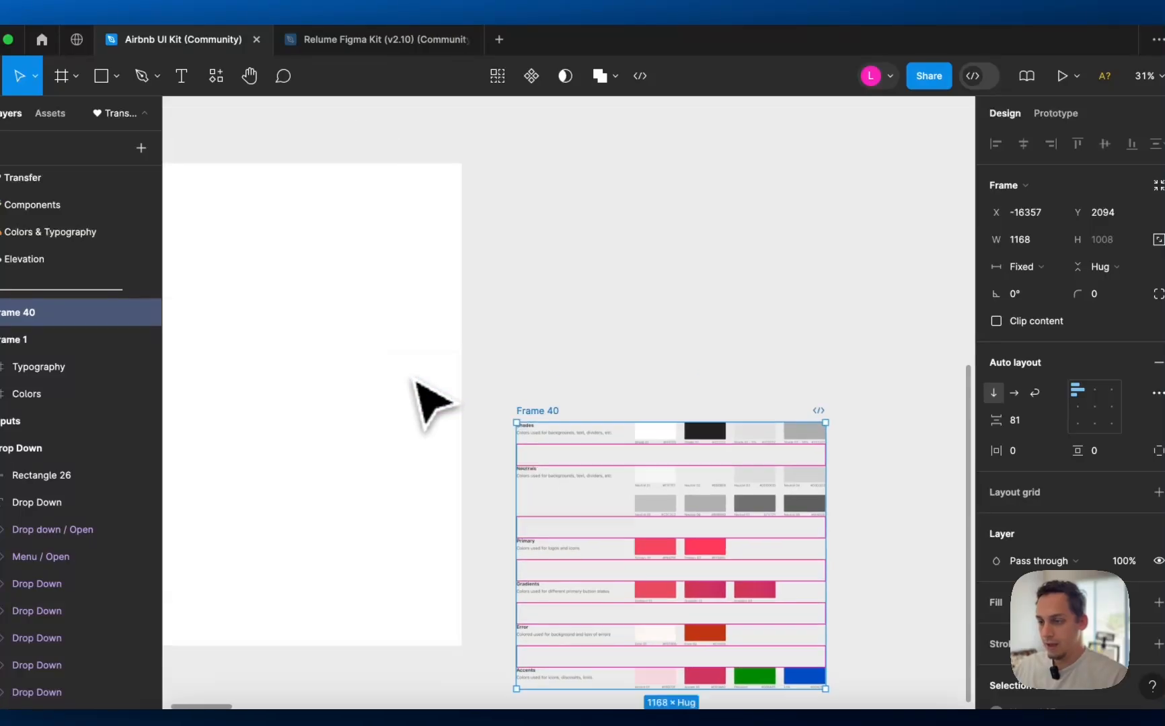
- Move the Typography frame out of Frame 1 onto the canvas above the detached colour rows
{"action": "left_click", "coordinate": [280, 349]}
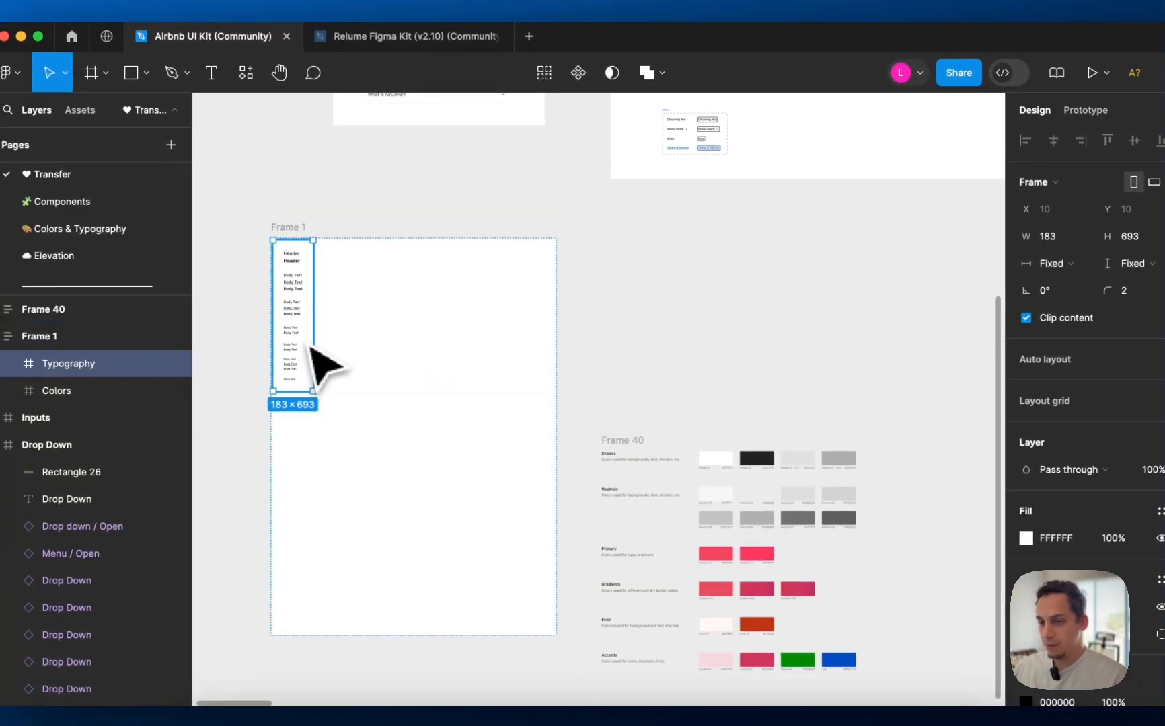
{"action": "left_click_drag", "start_coordinate": [594, 340], "coordinate": [631, 327]}
{"action": "scroll", "coordinate": [629, 312], "scroll_direction": "up", "scroll_amount": 5}
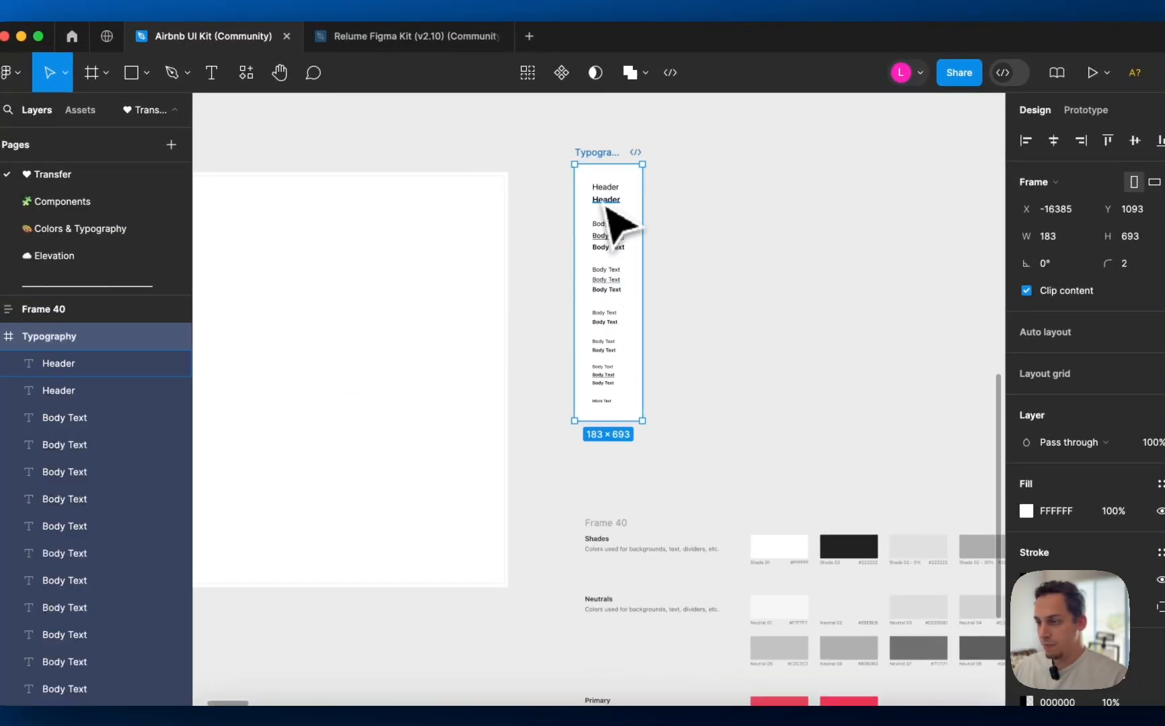
- Wrap the two Header texts of the Typography frame in an auto layout group
{"action": "left_click", "coordinate": [605, 192]}
{"action": "left_click", "coordinate": [605, 193], "text": "shift"}
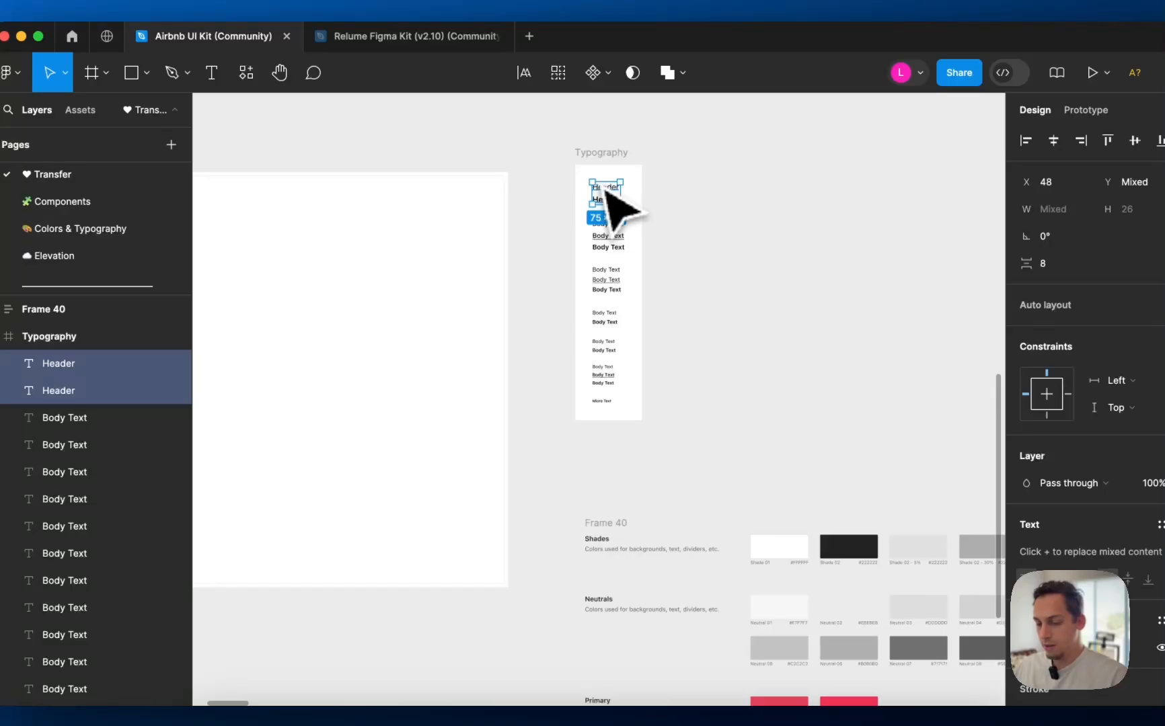
{"action": "key", "text": "shift+a"}
- Wrap the three largest Body Text lines in one auto layout group and the next three in another
{"action": "scroll", "coordinate": [614, 250], "scroll_direction": "up", "scroll_amount": 5}
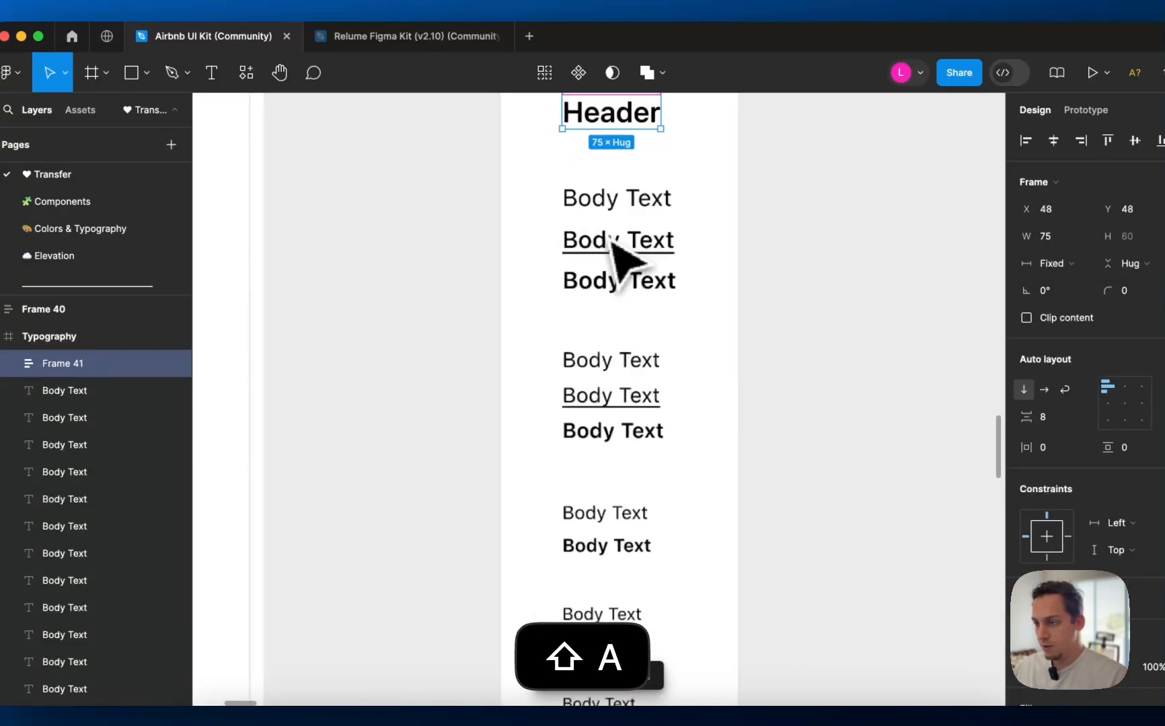
{"action": "left_click", "coordinate": [606, 277]}
{"action": "left_click", "coordinate": [604, 255], "text": "shift"}
{"action": "key", "text": "shift+a"}
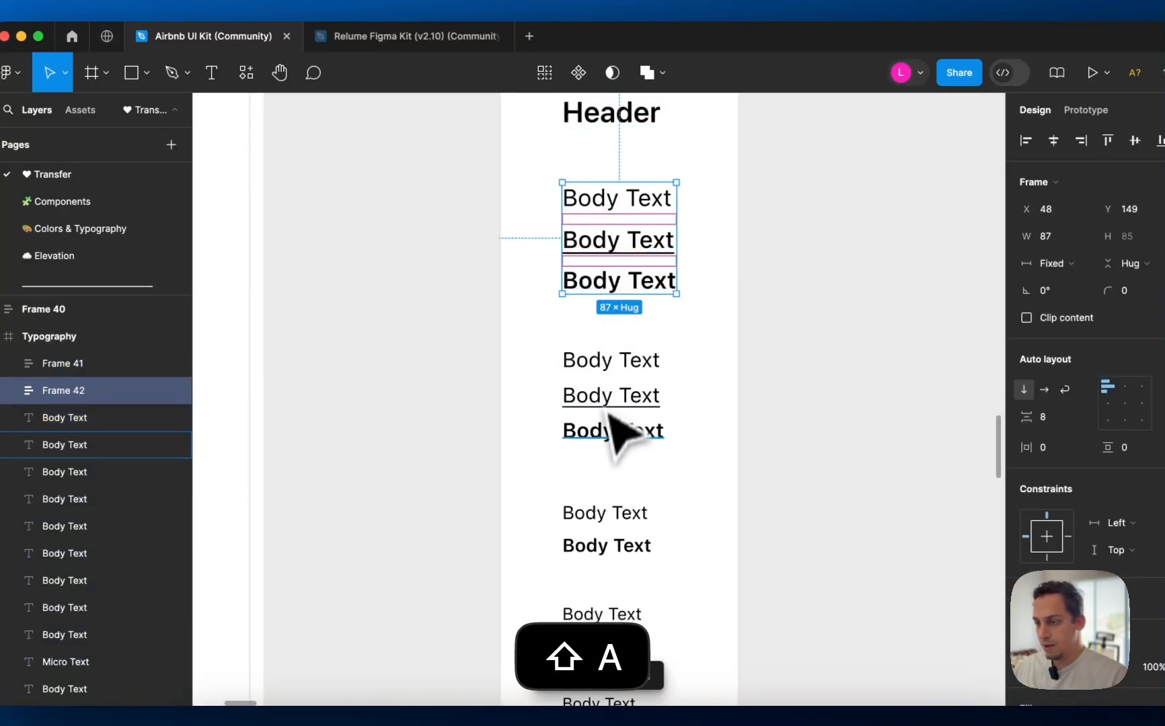
{"action": "left_click", "coordinate": [609, 429]}
{"action": "left_click", "coordinate": [606, 396], "text": "shift"}
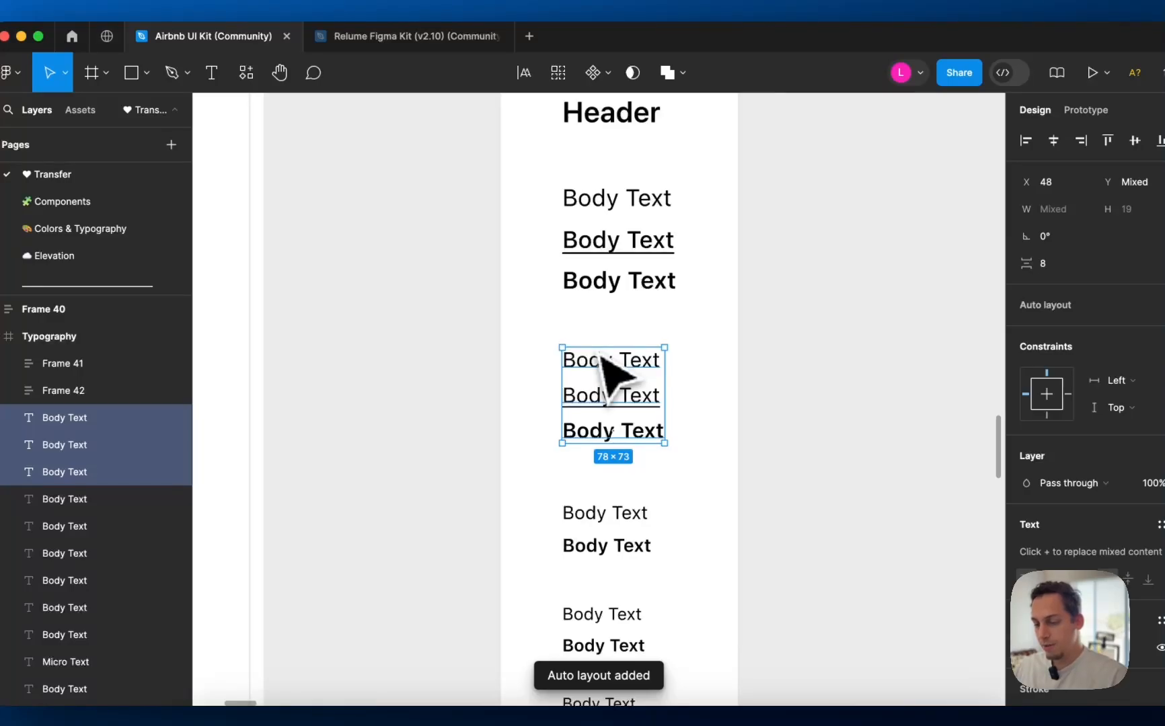
{"action": "key", "text": "shift+a"}
- Wrap the pair of 14pt Body Text lines and the pair of 13pt lines in separate auto layout groups
{"action": "scroll", "coordinate": [606, 528], "scroll_direction": "down", "scroll_amount": 2}
{"action": "left_click", "coordinate": [595, 483]}
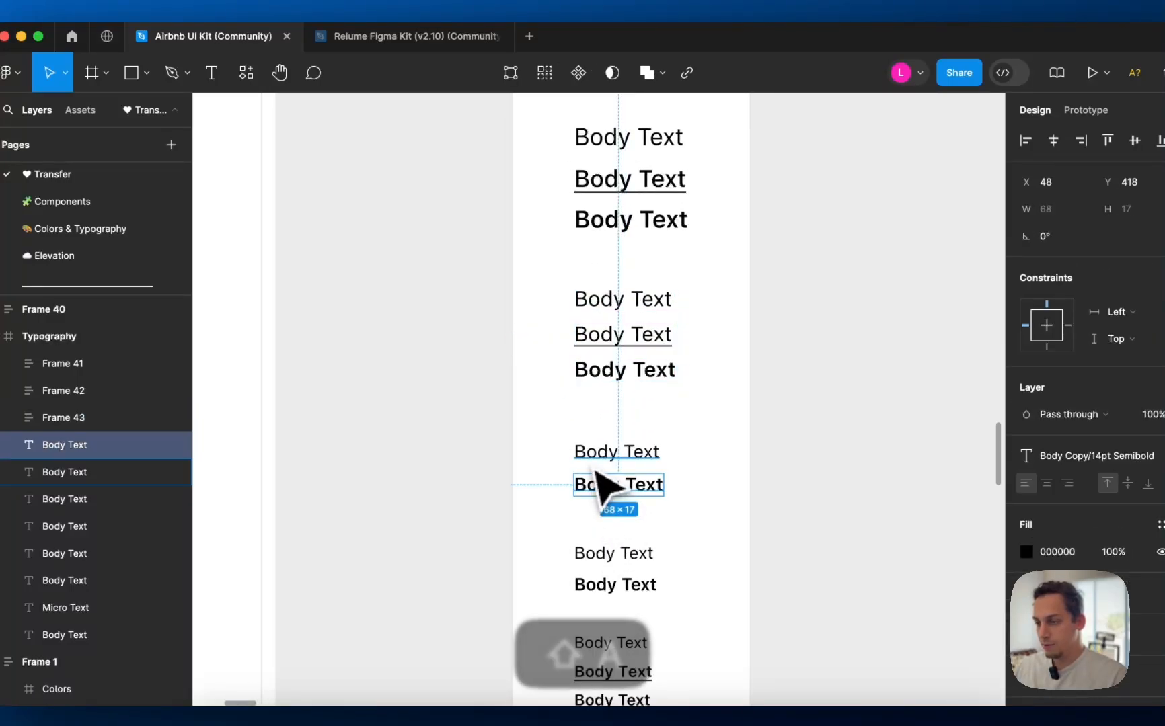
{"action": "left_click", "coordinate": [597, 461], "text": "shift"}
{"action": "key", "text": "shift+a"}
{"action": "scroll", "coordinate": [614, 495], "scroll_direction": "down", "scroll_amount": 4}
{"action": "left_click", "coordinate": [622, 371]}
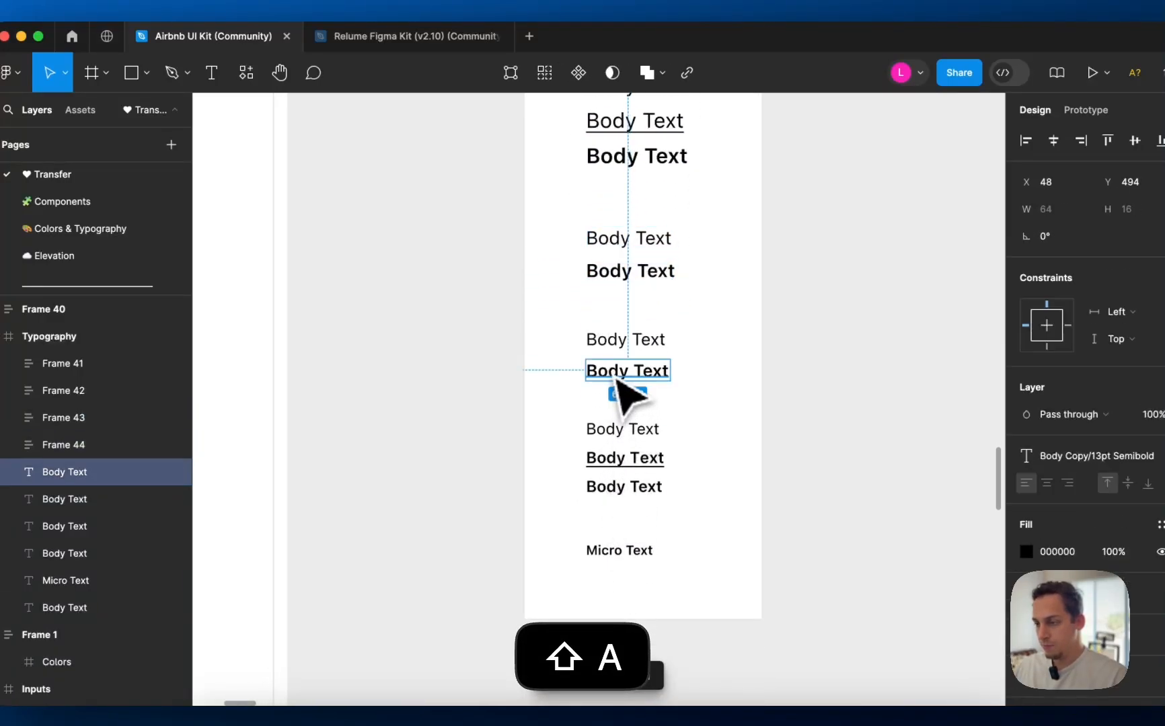
{"action": "left_click", "coordinate": [609, 342], "text": "shift"}
{"action": "key", "text": "shift+a"}
- Wrap the three 12pt Body Text lines in an auto layout group and the Micro Text in its own auto layout
{"action": "left_click", "coordinate": [617, 488]}
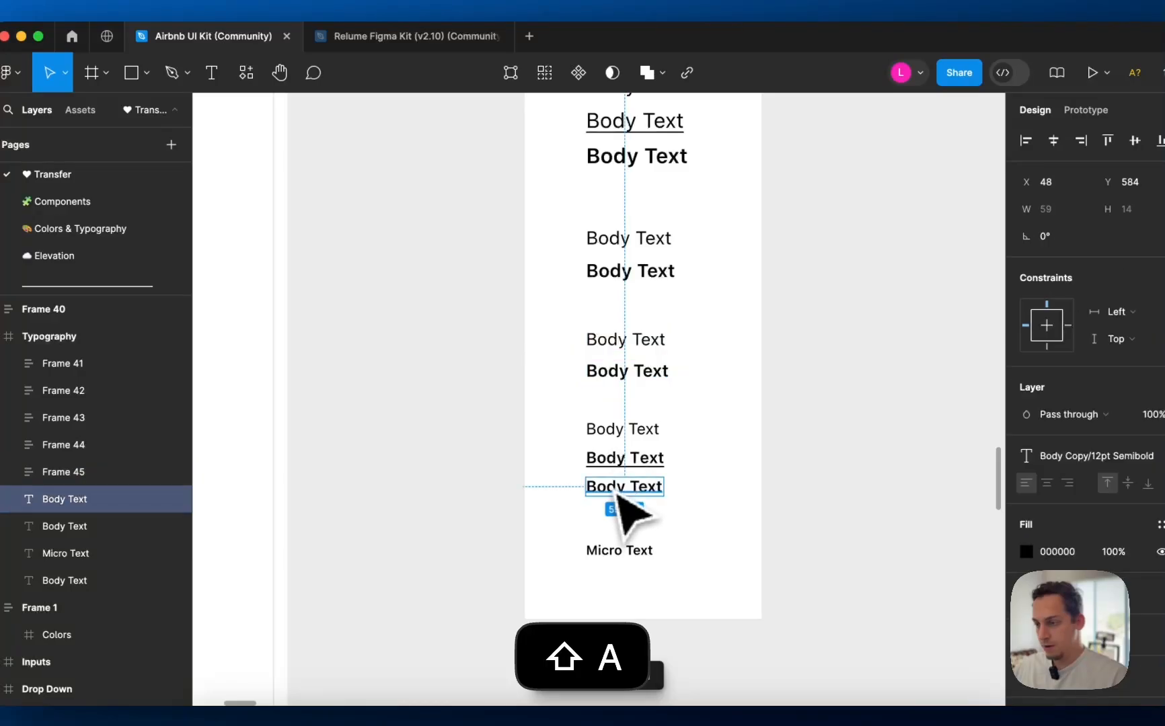
{"action": "left_click", "coordinate": [616, 460], "text": "shift"}
{"action": "left_click", "coordinate": [623, 429], "text": "shift"}
{"action": "key", "text": "shift+a"}
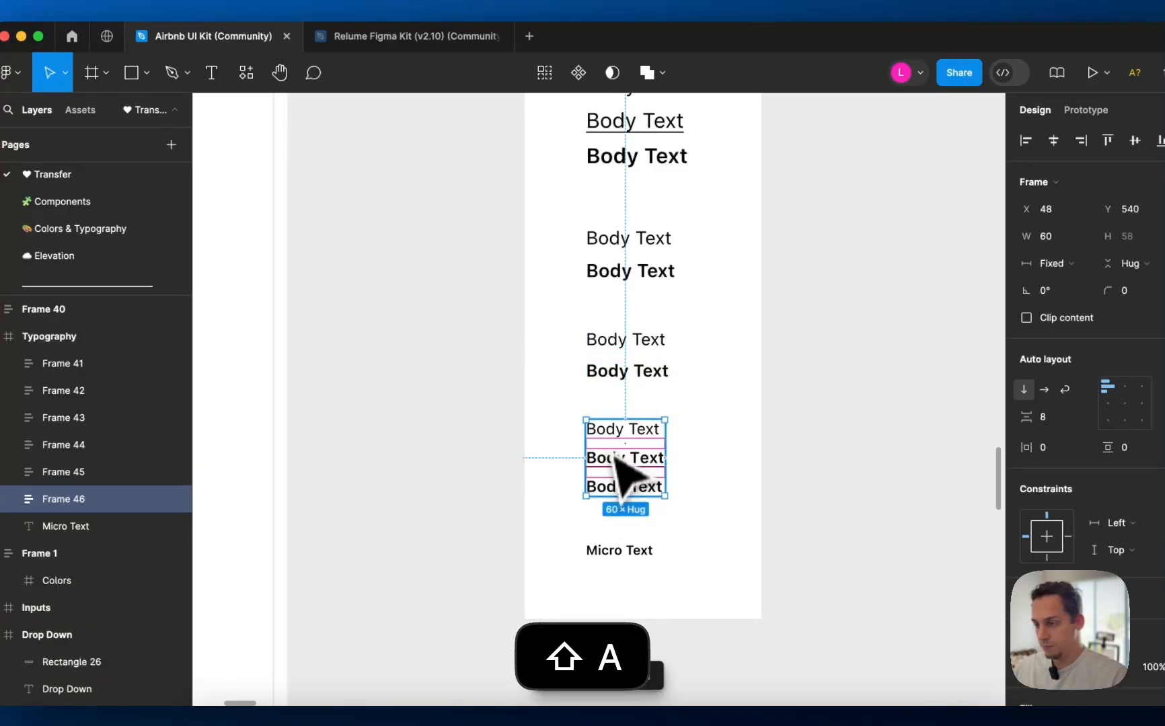
{"action": "left_click", "coordinate": [614, 550]}
{"action": "key", "text": "shift+a"}
- Try to combine the Micro Text and all Body Text groups, without the Header group, in one auto layout
{"action": "left_click", "coordinate": [635, 484], "text": "shift"}
{"action": "left_click", "coordinate": [629, 369], "text": "shift"}
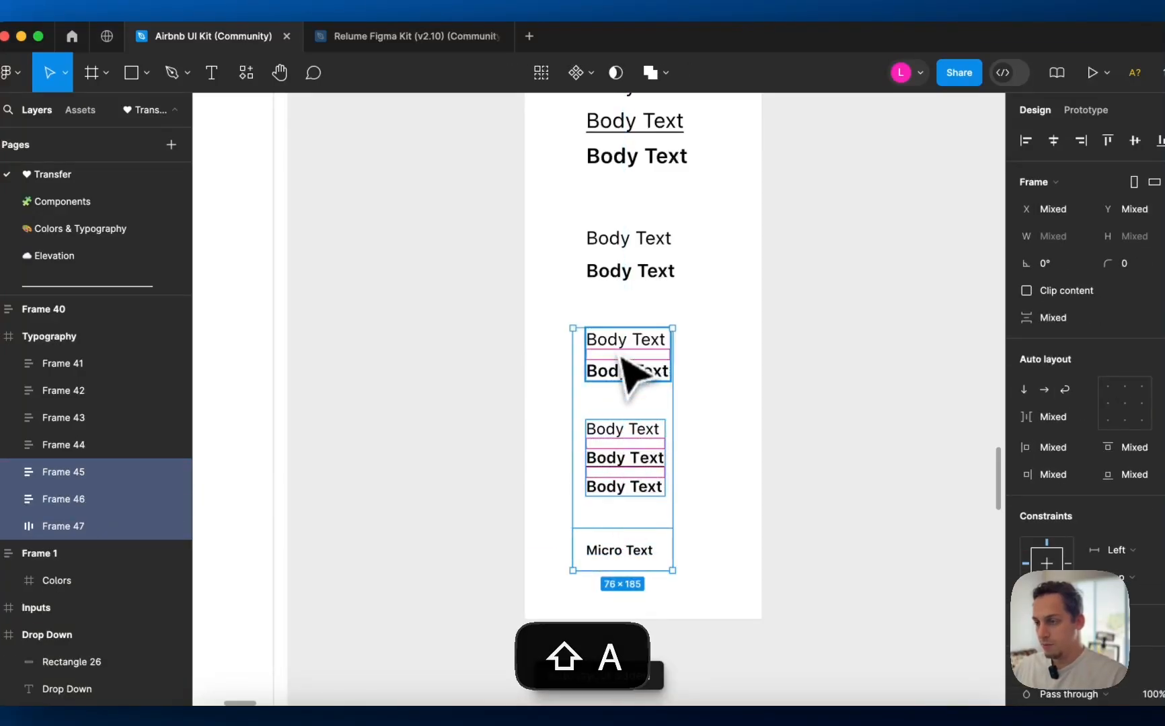
{"action": "left_click", "coordinate": [621, 278], "text": "shift"}
{"action": "scroll", "coordinate": [622, 279], "scroll_direction": "up", "scroll_amount": 3}
{"action": "left_click", "coordinate": [602, 322], "text": "shift"}
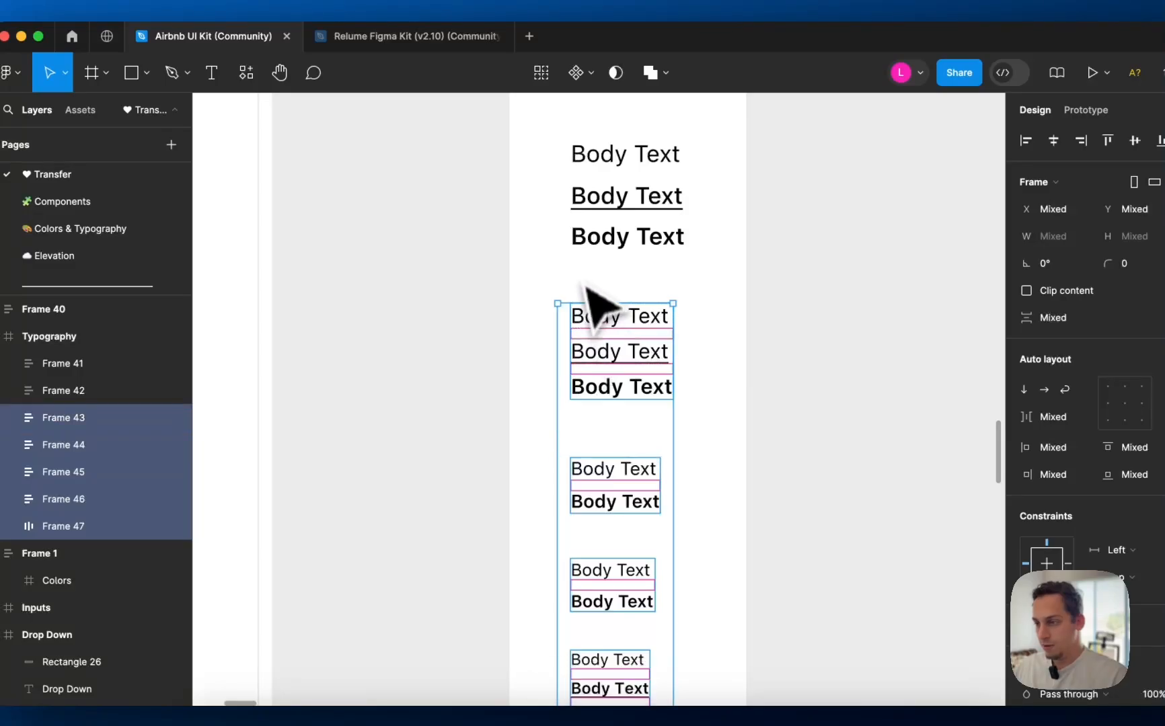
{"action": "left_click", "coordinate": [593, 244], "text": "shift"}
{"action": "key", "text": "shift+a"}
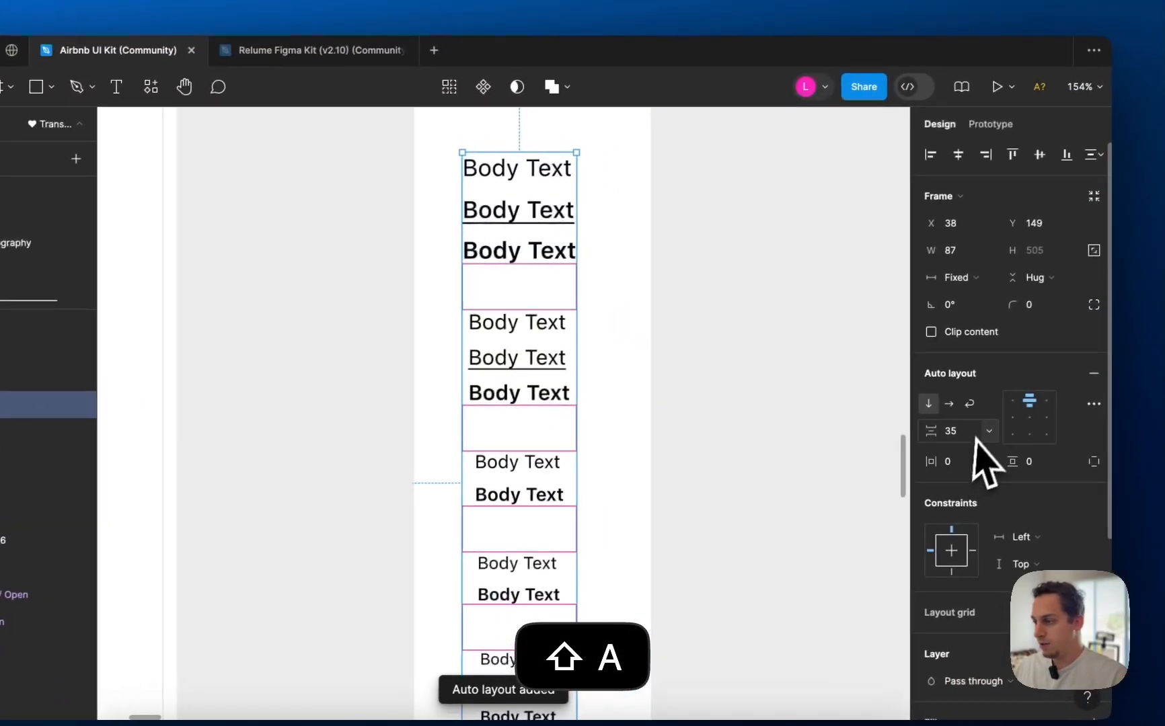
- Try to lay the Body Text stack out horizontally, move it outside the Typography frame and wrap it in another auto layout
{"action": "left_click", "coordinate": [1044, 389]}
{"action": "scroll", "coordinate": [625, 414], "scroll_direction": "down", "scroll_amount": 5}
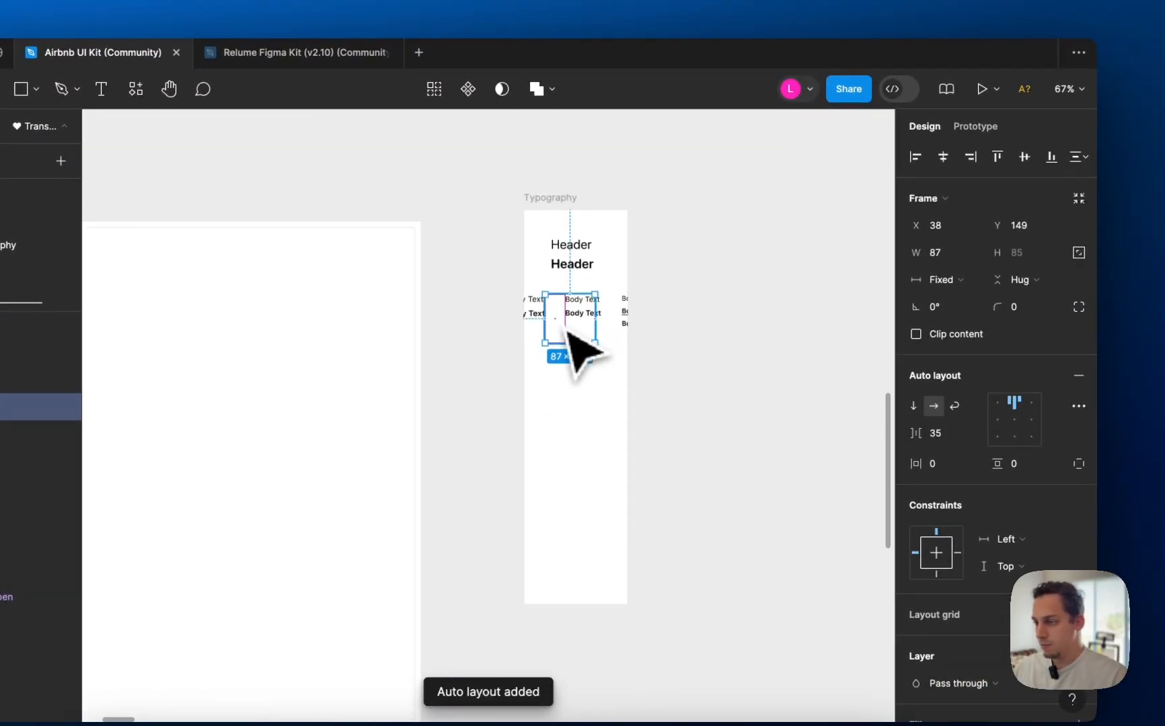
{"action": "left_click_drag", "start_coordinate": [577, 339], "coordinate": [723, 400]}
{"action": "key", "text": "shift+a"}
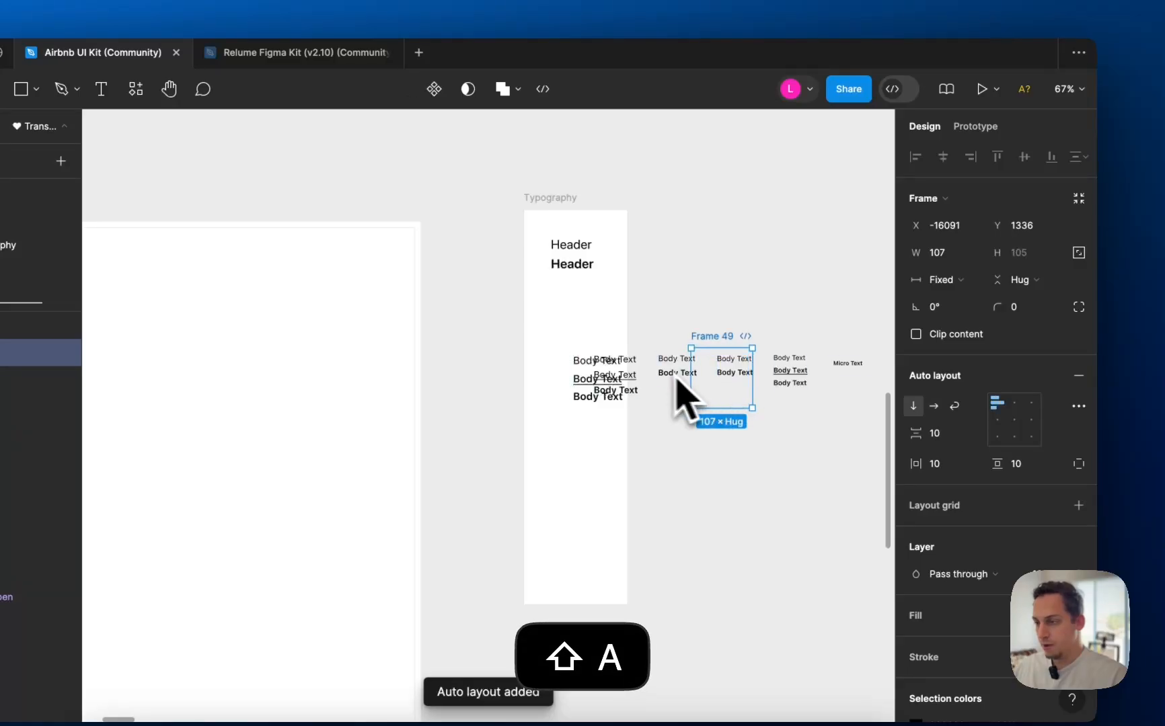
{"action": "key", "text": "shift+z"}
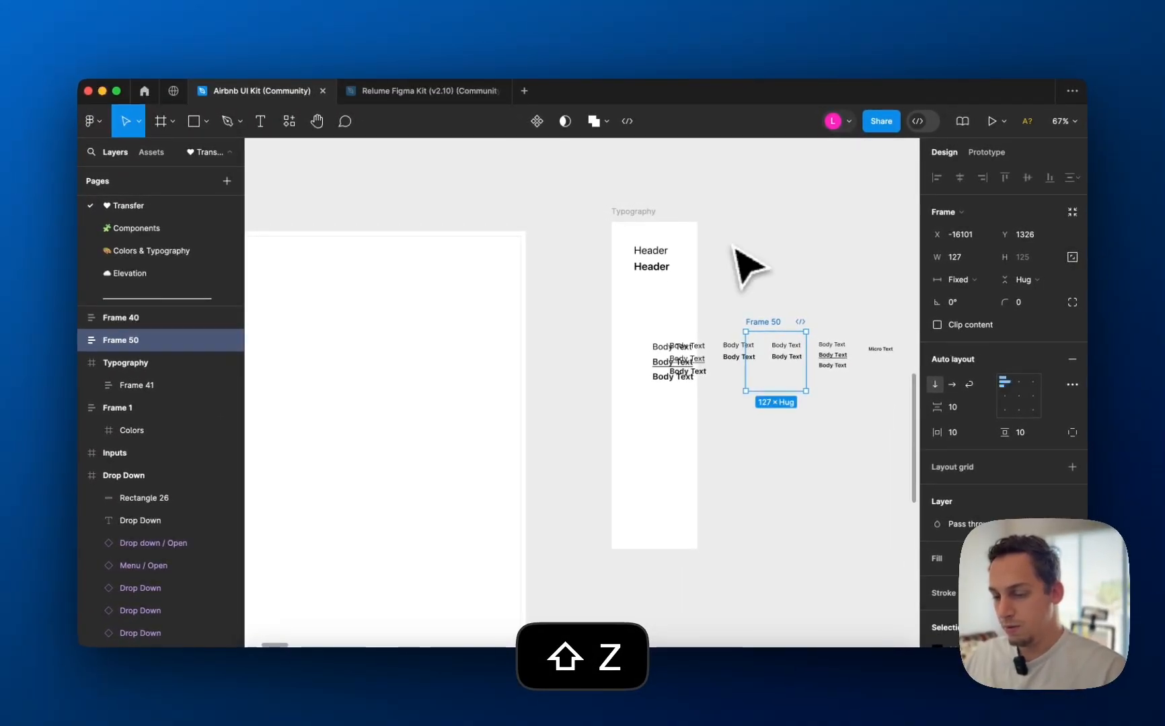
- Undo the extra wrapping, the move, the horizontal direction and the grouping of the Body Text stack
{"action": "key", "text": "super+z"}
{"action": "key", "text": "super+z"}
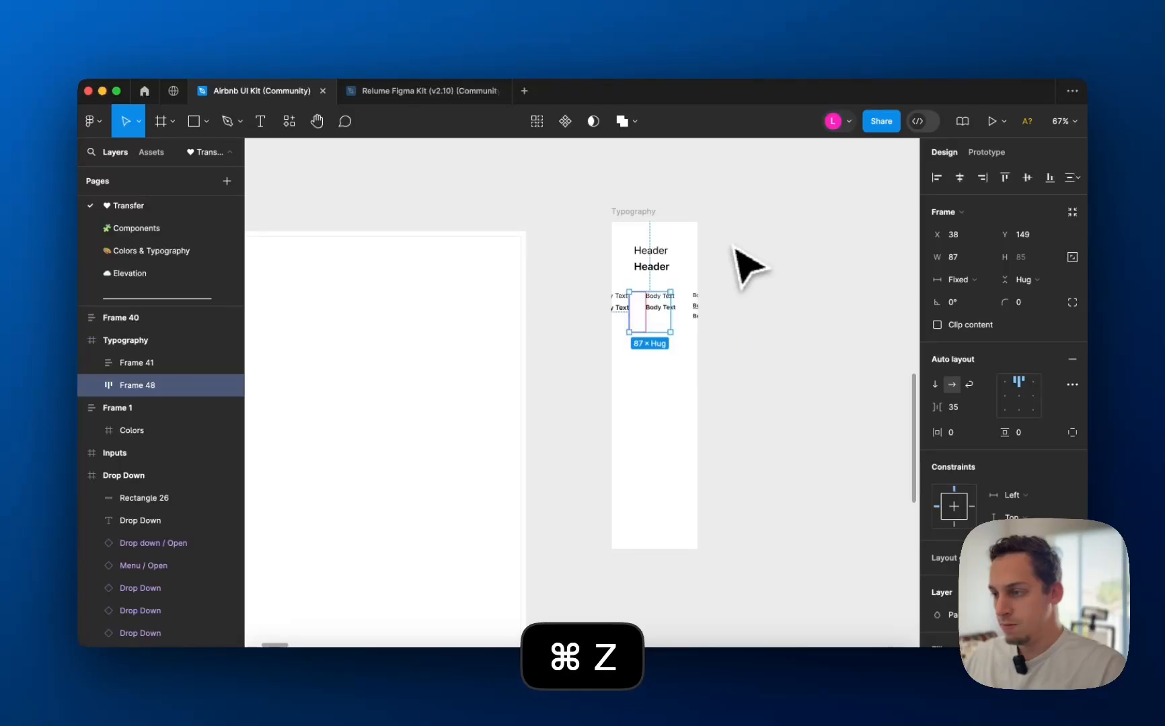
{"action": "key", "text": "super+z"}
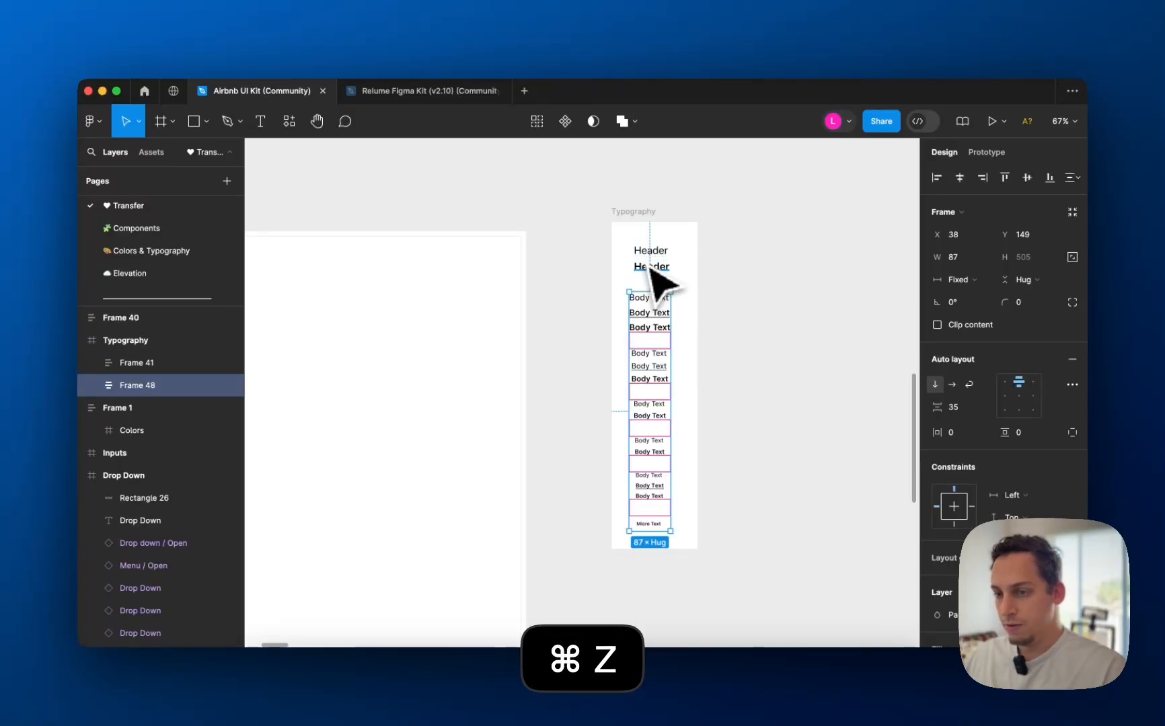
{"action": "key", "text": "super+z"}
- Combine the Header, Body Text and Micro Text groups in one horizontal auto layout and move it outside the Typography frame
{"action": "key", "text": "shift+a"}
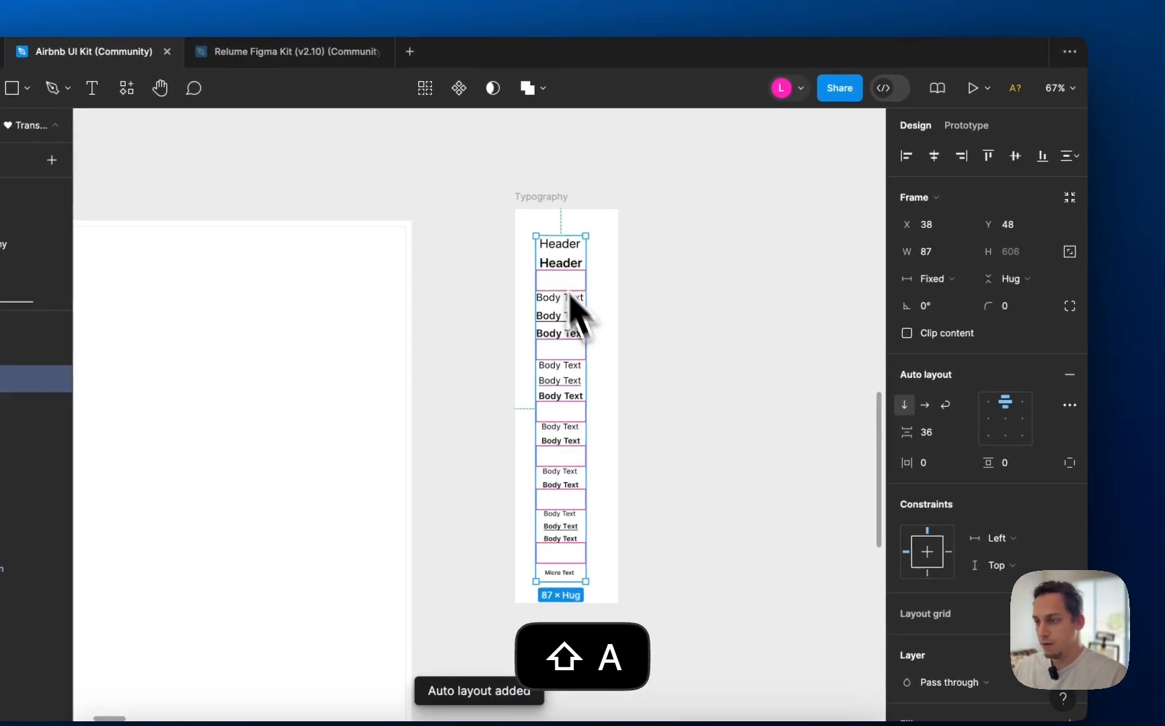
{"action": "scroll", "coordinate": [563, 311], "scroll_direction": "down", "scroll_amount": 5}
{"action": "left_click_drag", "start_coordinate": [567, 306], "coordinate": [655, 390]}
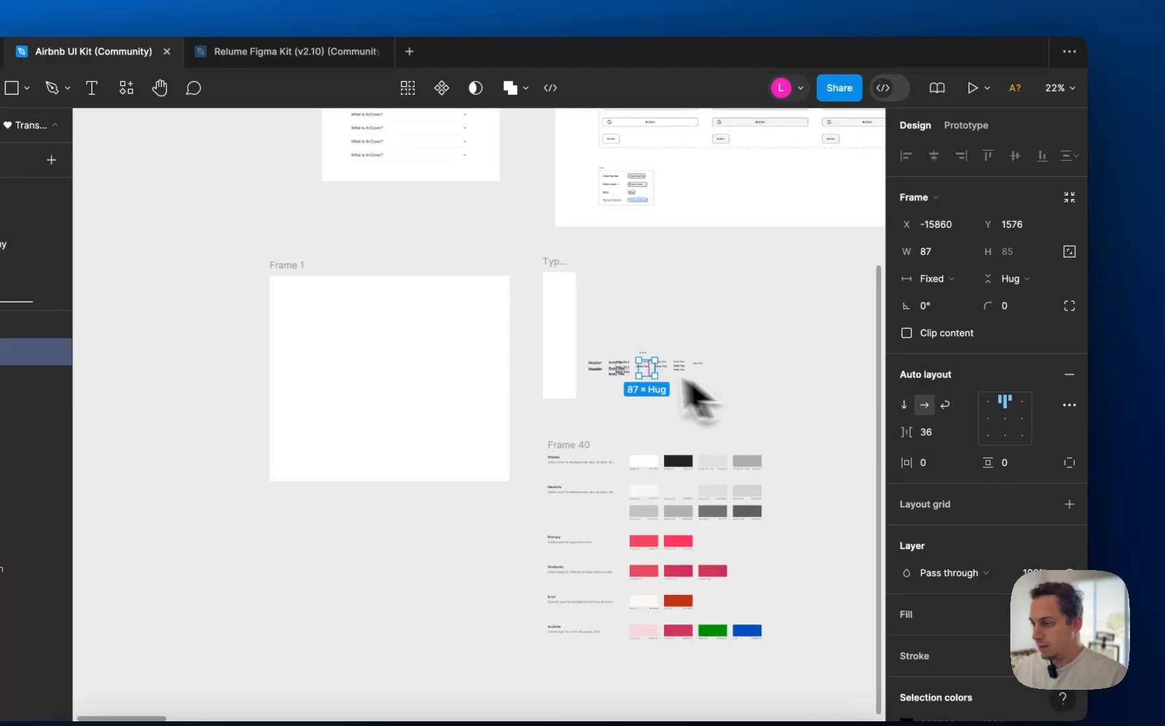
- Set the horizontal typography row's width to Hug contents and the gap between its items to 76
{"action": "scroll", "coordinate": [673, 390], "scroll_direction": "up", "scroll_amount": 3}
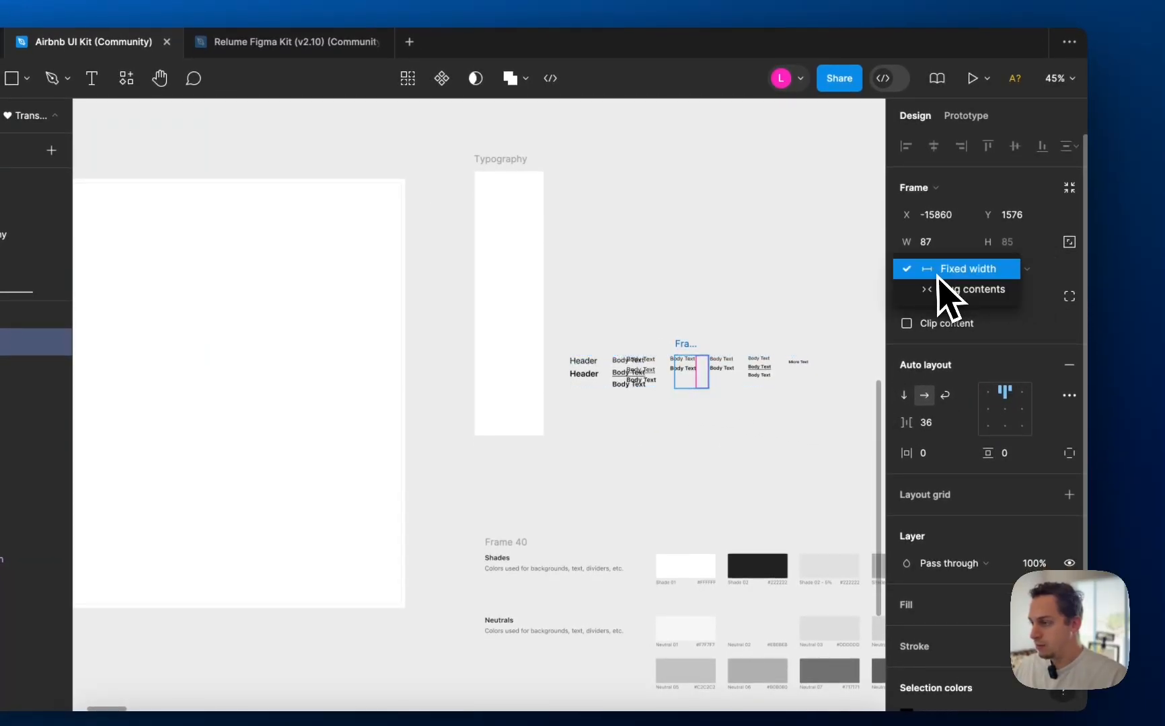
{"action": "left_click", "coordinate": [961, 289]}
{"action": "scroll", "coordinate": [832, 369], "scroll_direction": "right", "scroll_amount": 5}
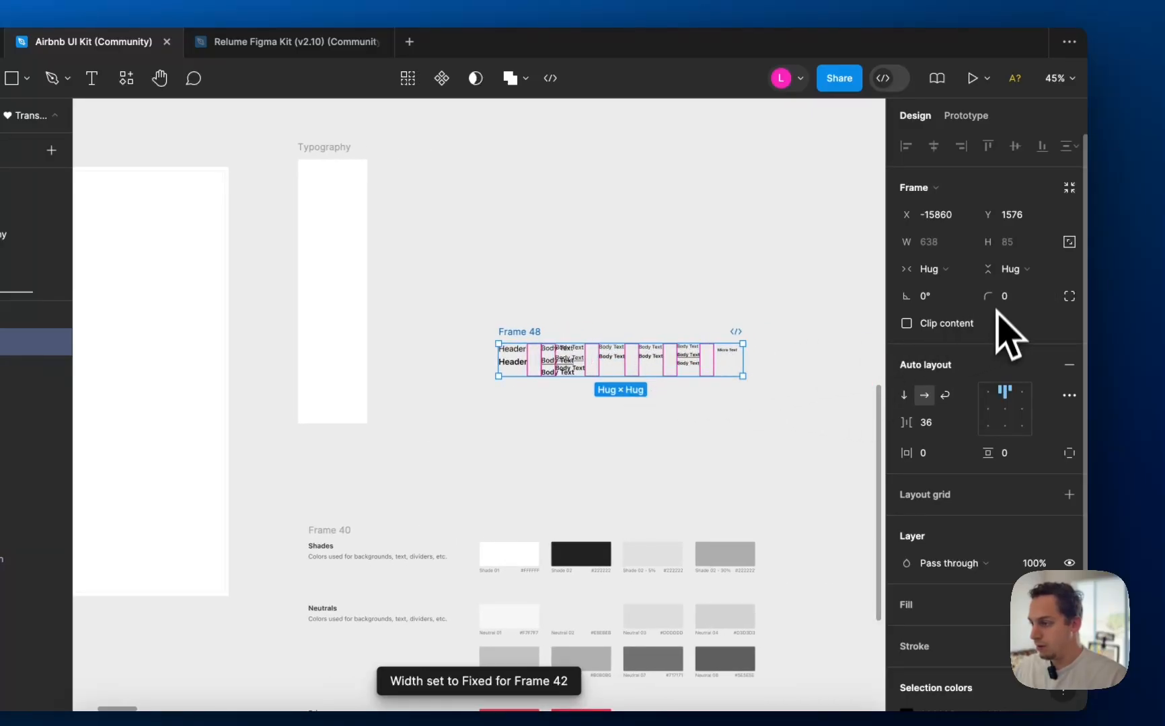
{"action": "key", "text": "shift+Up"}
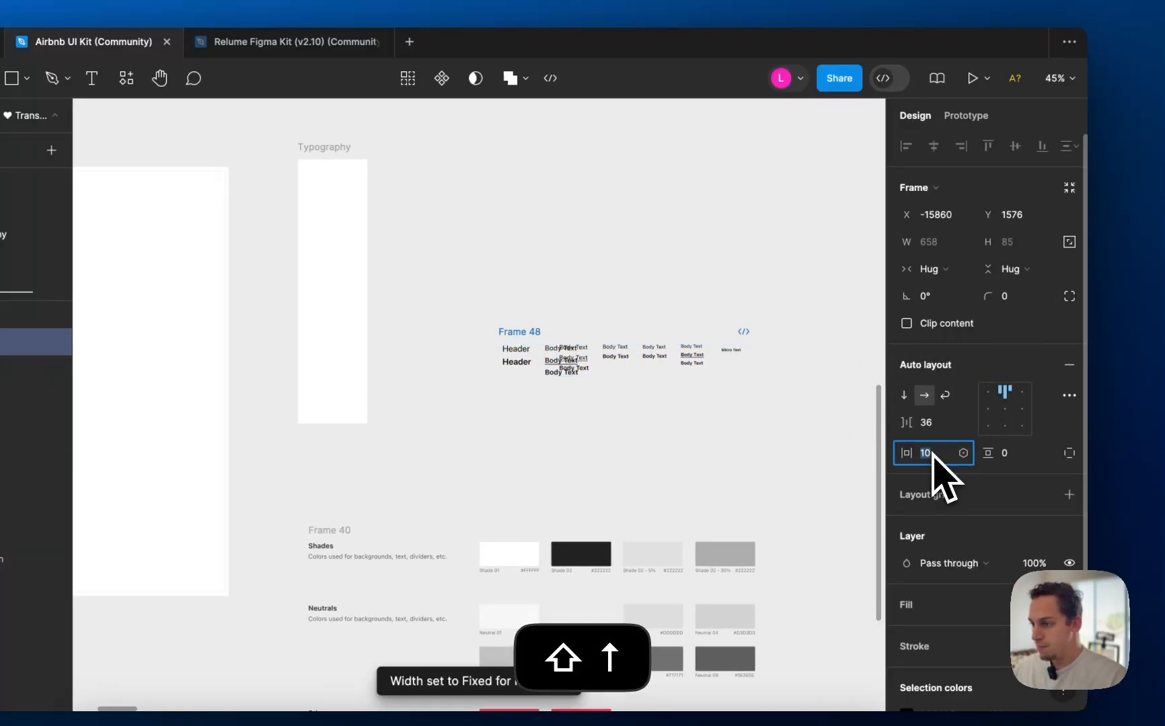
{"action": "key", "text": "shift+Down"}
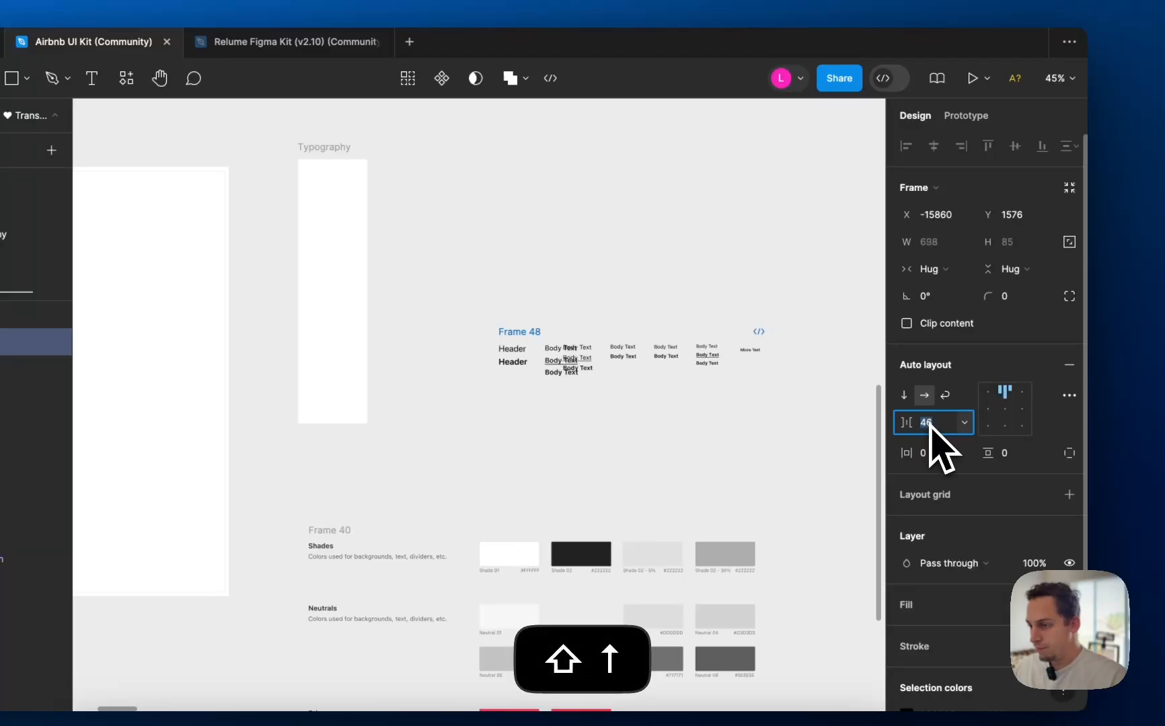
{"action": "key", "text": "shift+Down"}
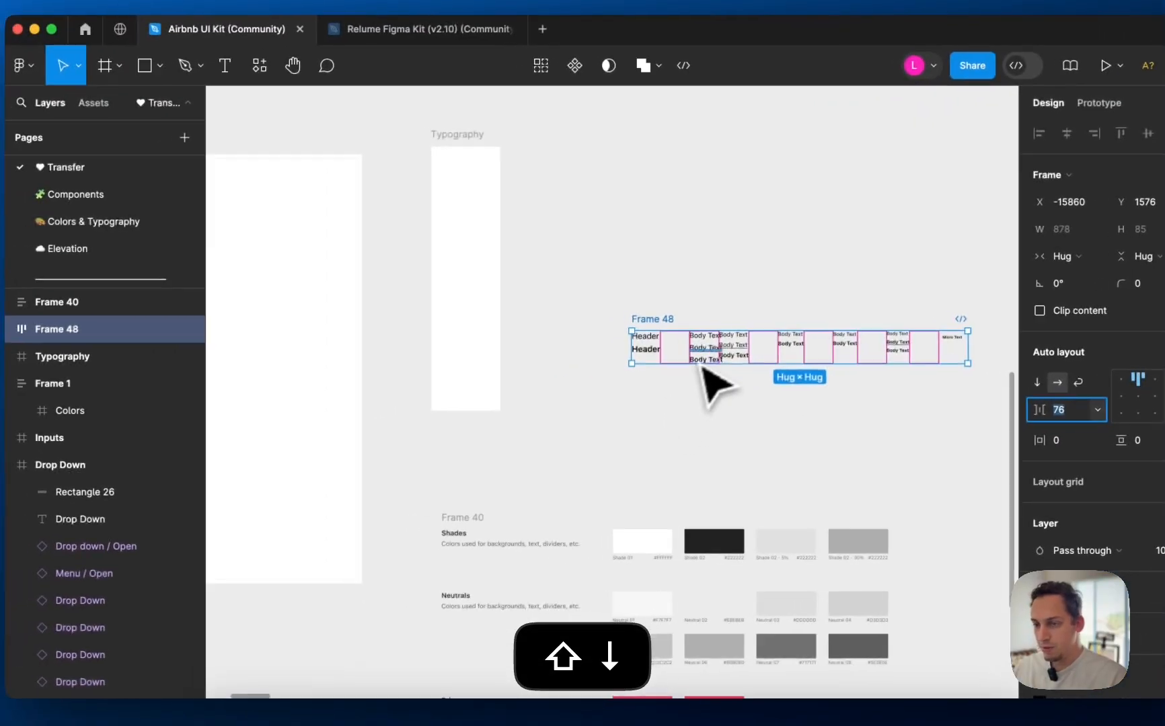
- Set the width of the largest Body Text group, beside the Header group, to Hug contents
{"action": "double_click", "coordinate": [573, 364]}
{"action": "left_click", "coordinate": [736, 357]}
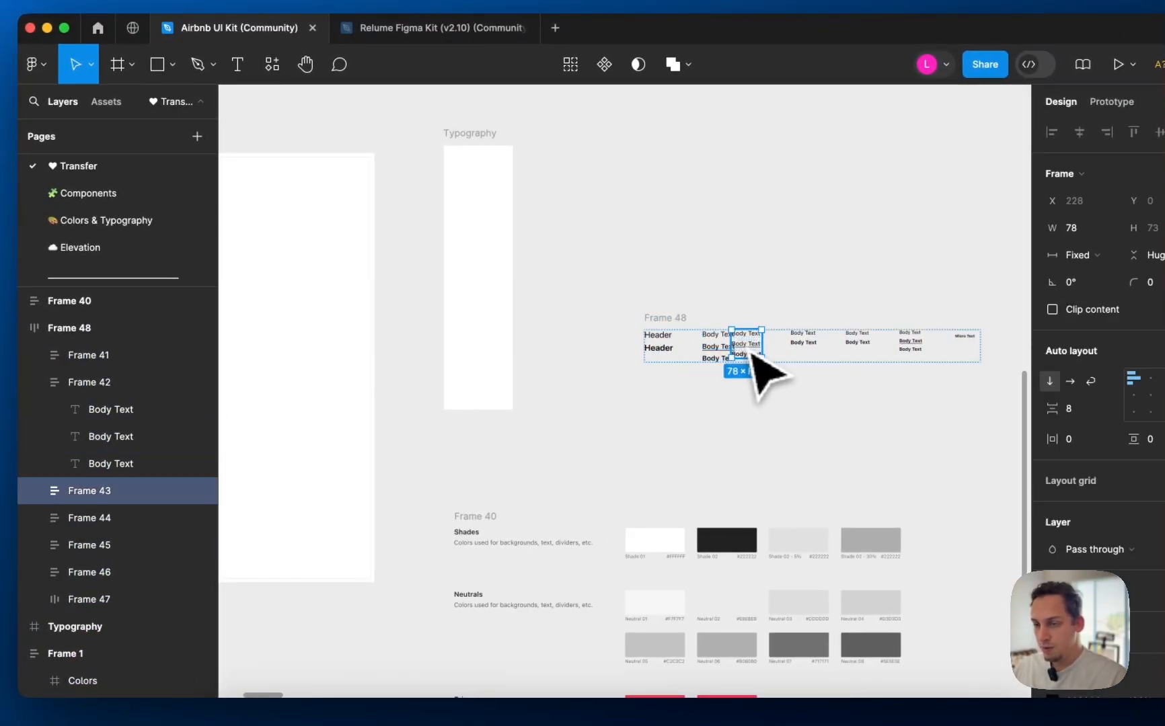
{"action": "scroll", "coordinate": [760, 366], "scroll_direction": "up", "scroll_amount": 3}
{"action": "left_click", "coordinate": [85, 383]}
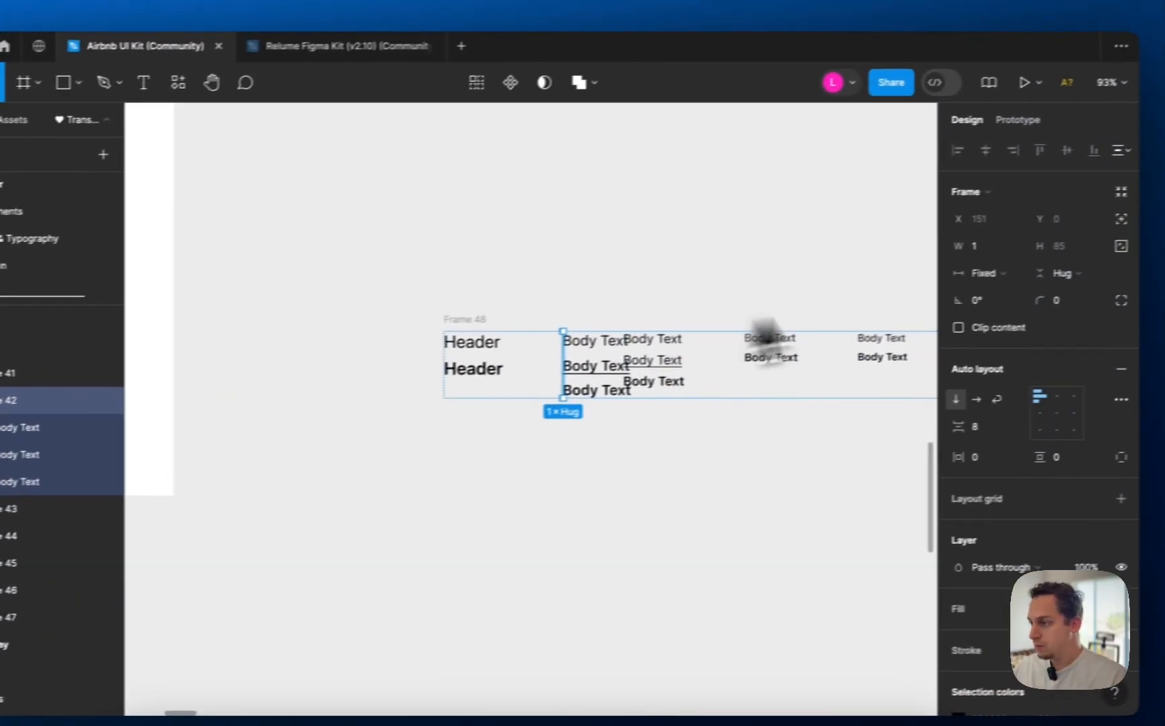
{"action": "left_click", "coordinate": [1144, 252]}
{"action": "left_click", "coordinate": [975, 300]}
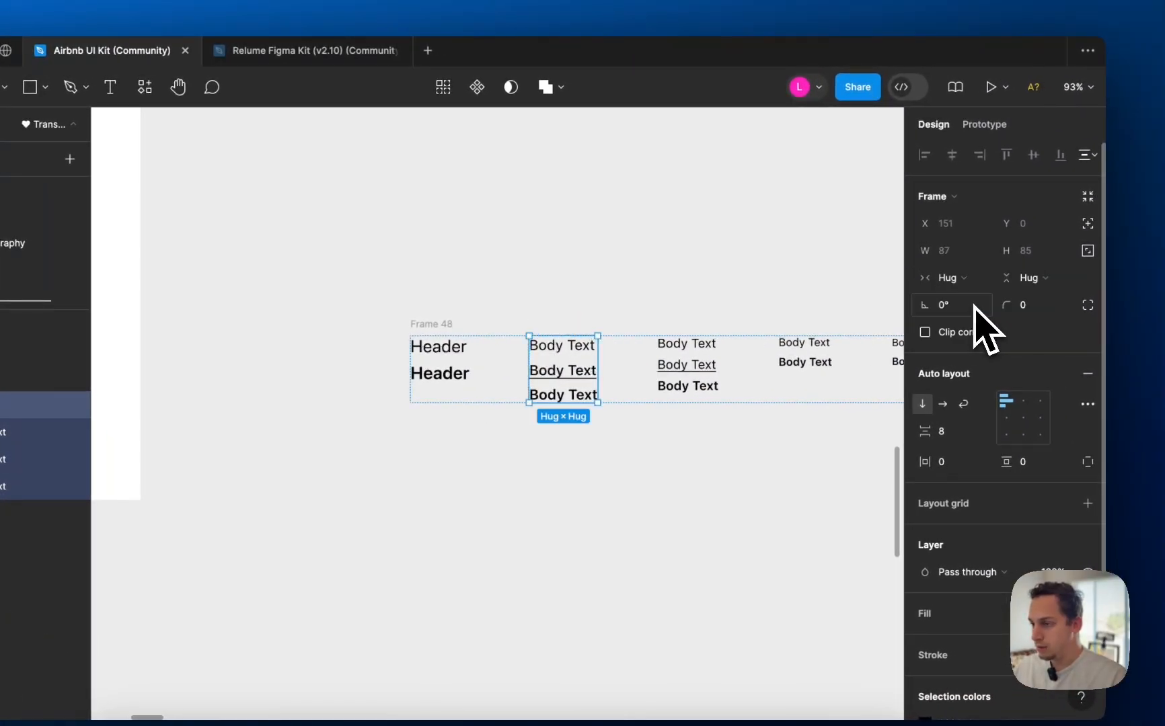
- Move the typography row directly above the colours frame and combine both in one vertical auto layout
{"action": "scroll", "coordinate": [689, 403], "scroll_direction": "down", "scroll_amount": 5}
{"action": "left_click_drag", "start_coordinate": [417, 343], "coordinate": [248, 467]}
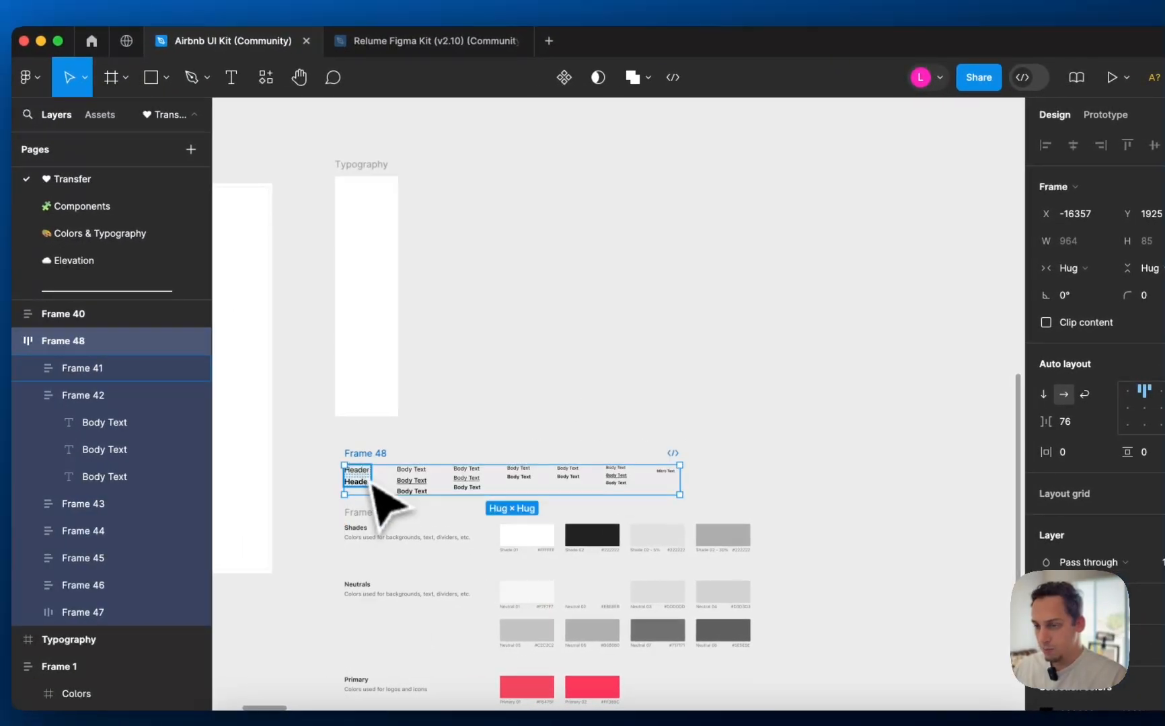
{"action": "left_click", "coordinate": [375, 513], "text": "shift"}
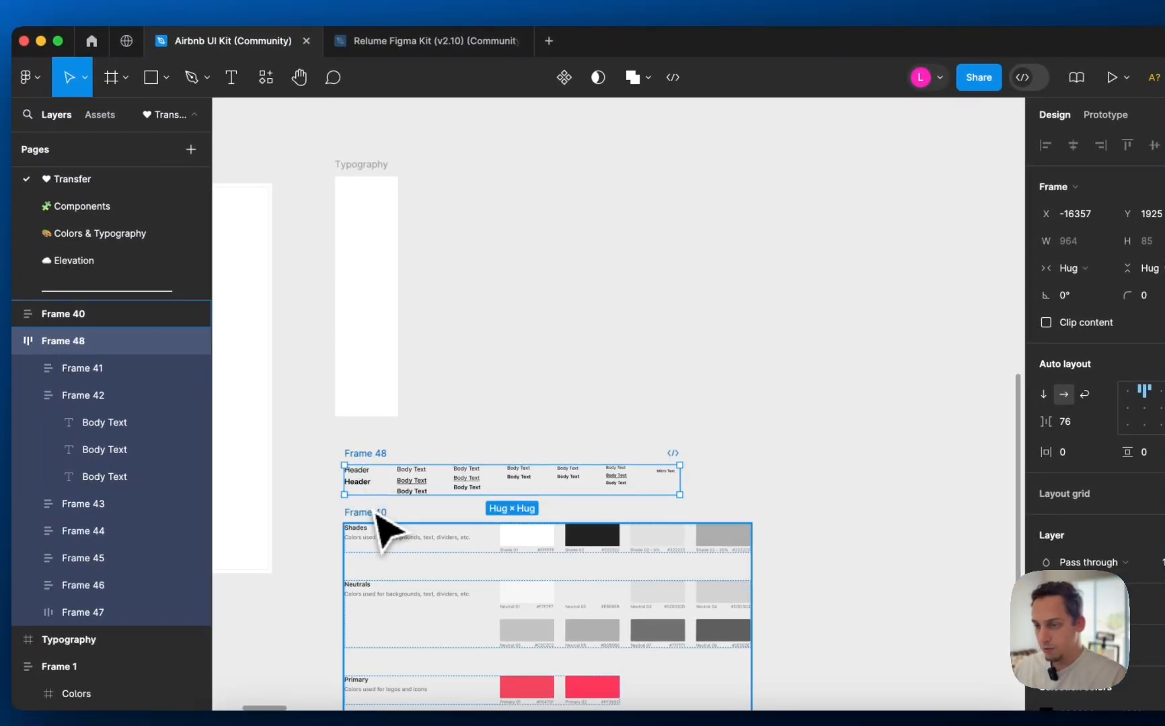
{"action": "right_click", "coordinate": [370, 516]}
{"action": "key", "text": "Escape"}
{"action": "key", "text": "shift+a"}
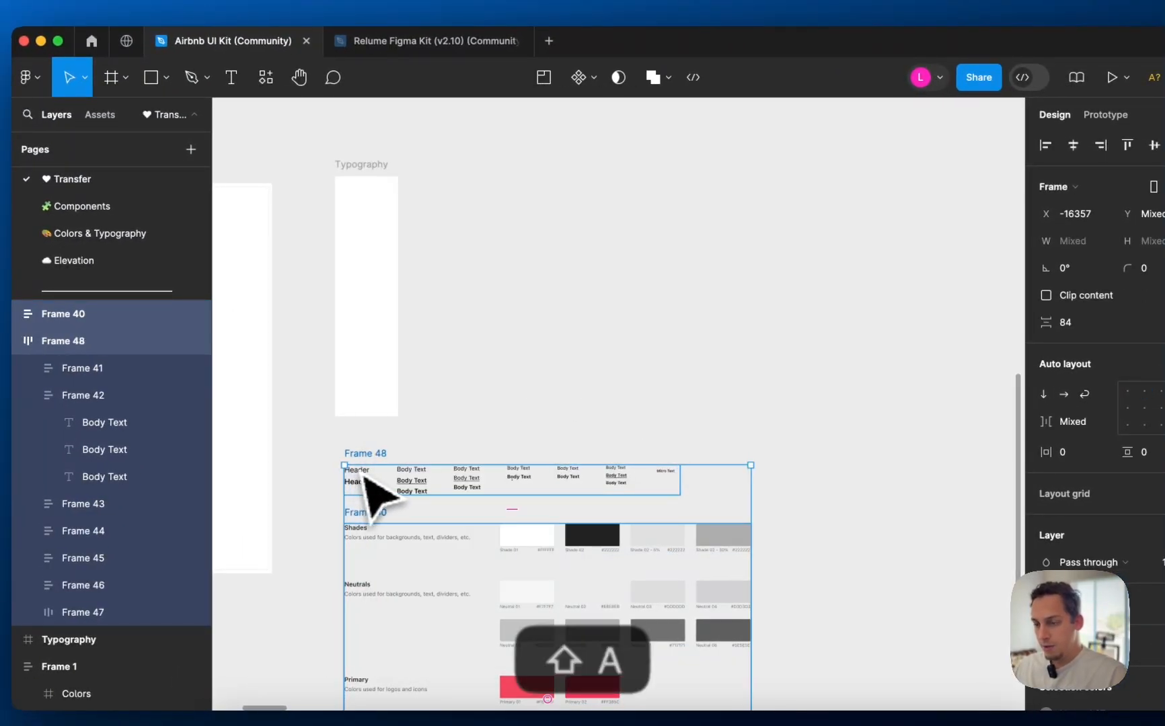
- Rename the combined typography and colours frame as Styleguide
{"action": "scroll", "coordinate": [427, 500], "scroll_direction": "down", "scroll_amount": 5}
{"action": "scroll", "coordinate": [470, 403], "scroll_direction": "down", "scroll_amount": 3}
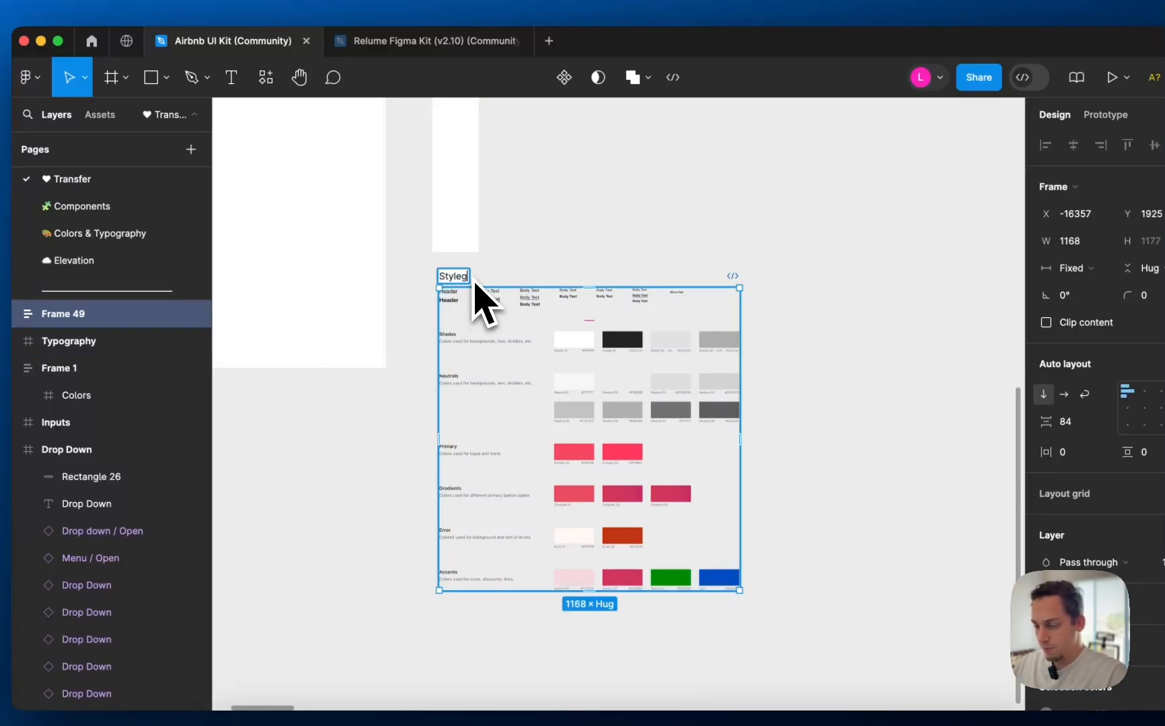
{"action": "left_click", "coordinate": [690, 222]}
{"action": "scroll", "coordinate": [689, 222], "scroll_direction": "up", "scroll_amount": 10}
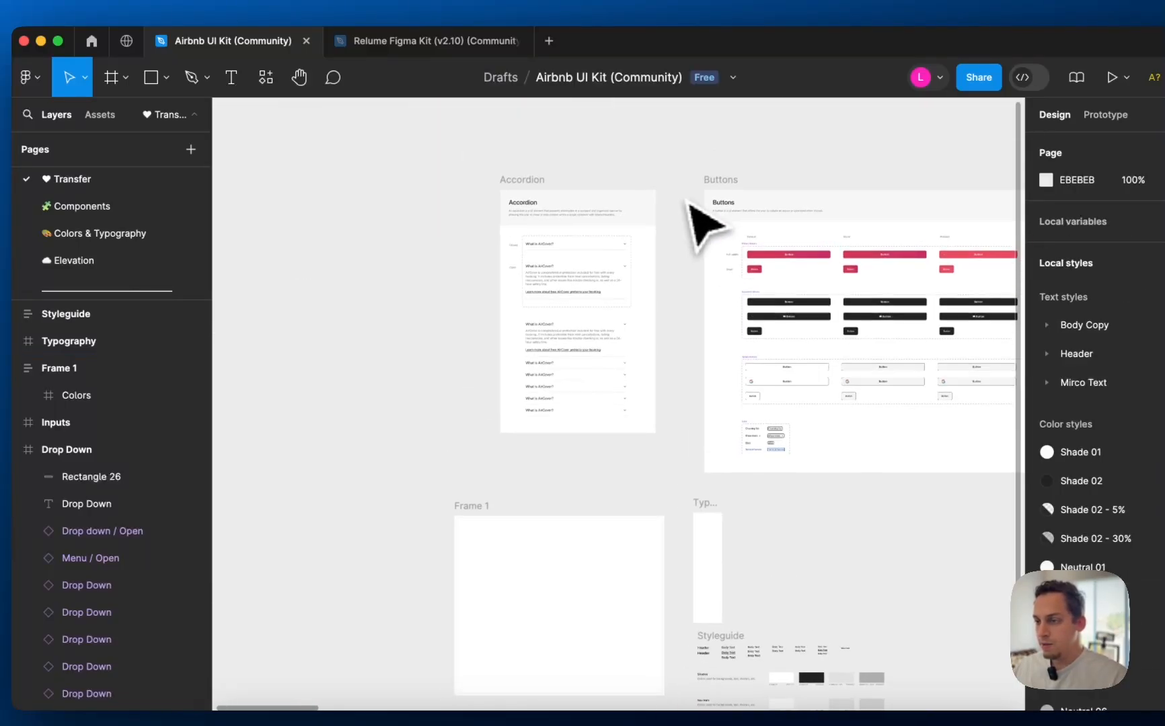
{"action": "scroll", "coordinate": [645, 283], "scroll_direction": "right", "scroll_amount": 10}
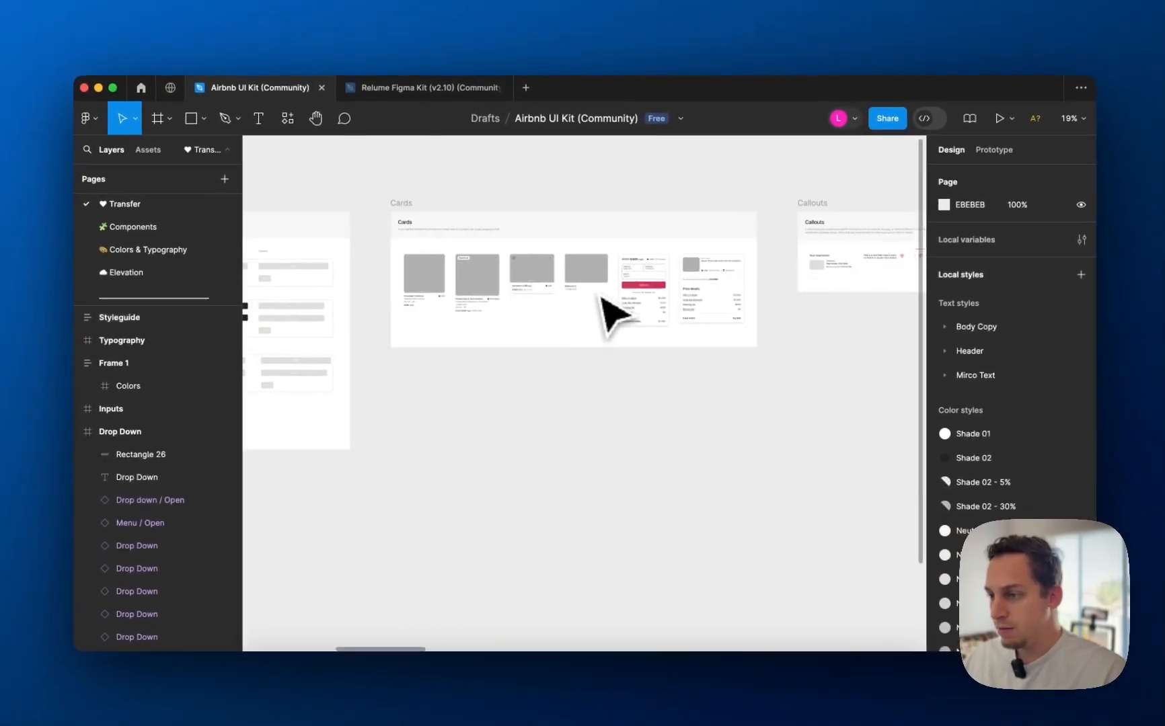
{"action": "scroll", "coordinate": [609, 315], "scroll_direction": "left", "scroll_amount": 10}
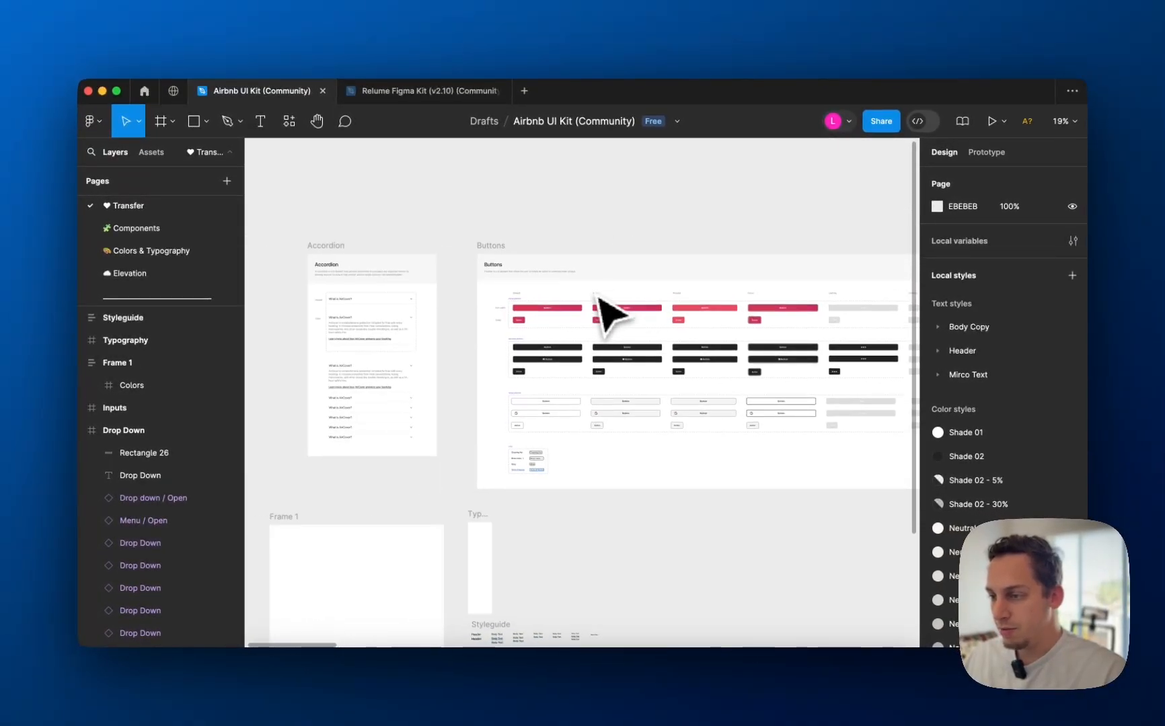
{"action": "scroll", "coordinate": [574, 321], "scroll_direction": "up", "scroll_amount": 5}
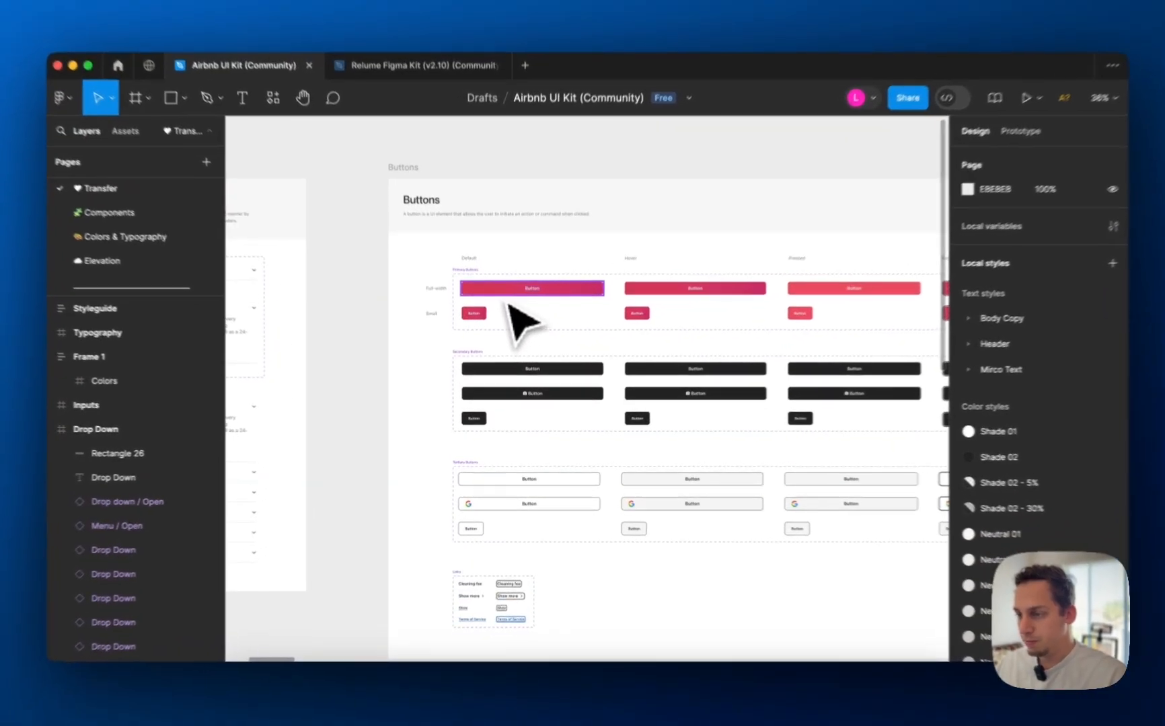
{"action": "left_click", "coordinate": [505, 300]}
{"action": "scroll", "coordinate": [503, 300], "scroll_direction": "up", "scroll_amount": 3}
{"action": "left_click", "coordinate": [454, 309], "text": "shift"}
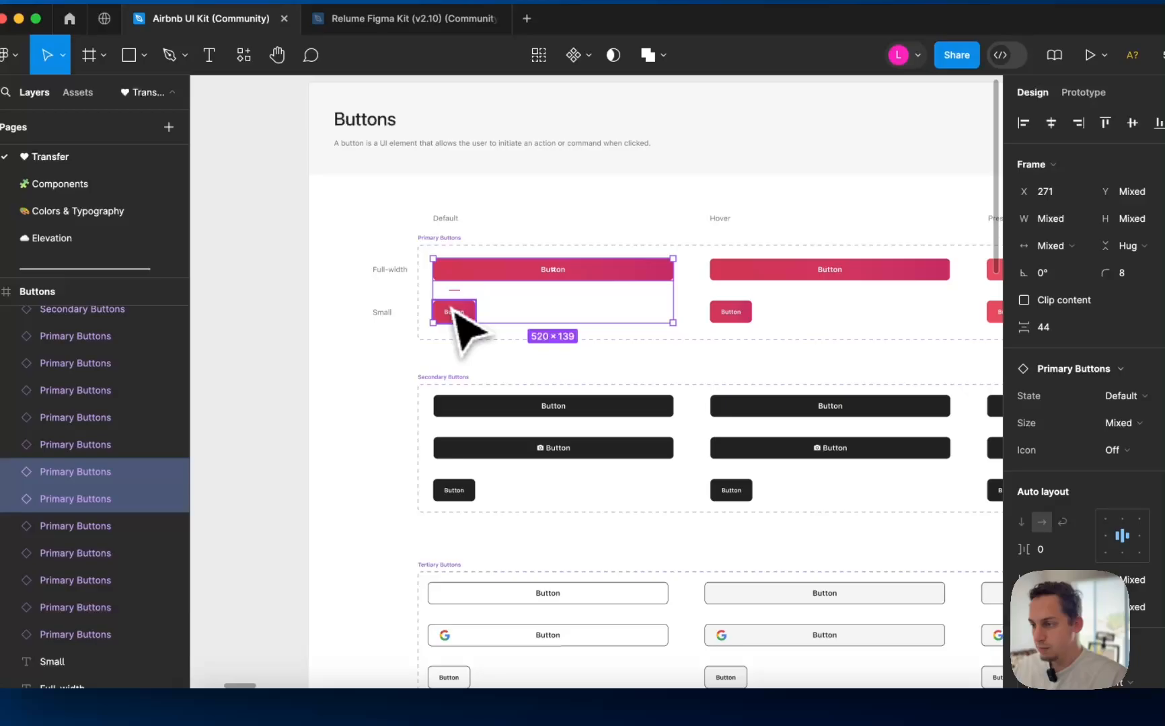
{"action": "left_click", "coordinate": [739, 313], "text": "shift"}
{"action": "left_click", "coordinate": [788, 269], "text": "shift"}
{"action": "scroll", "coordinate": [793, 273], "scroll_direction": "right", "scroll_amount": 3}
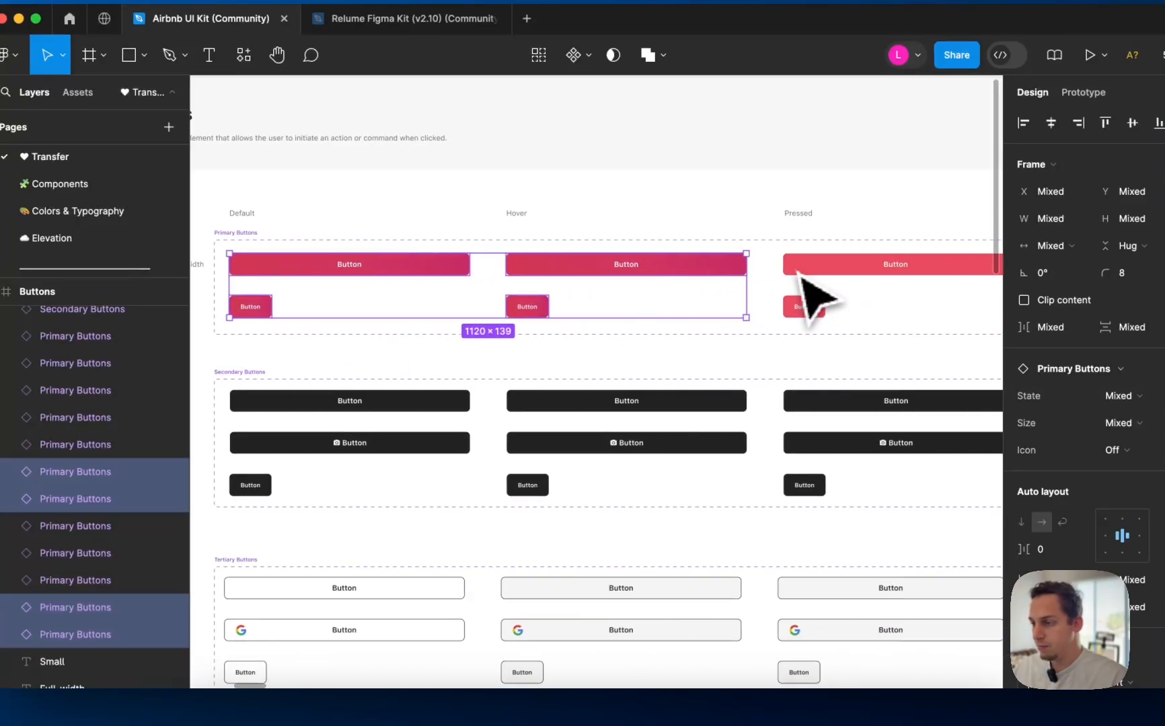
- Detach the full-width and small default Primary Buttons in the Buttons frame from their component
{"action": "left_click", "coordinate": [361, 268]}
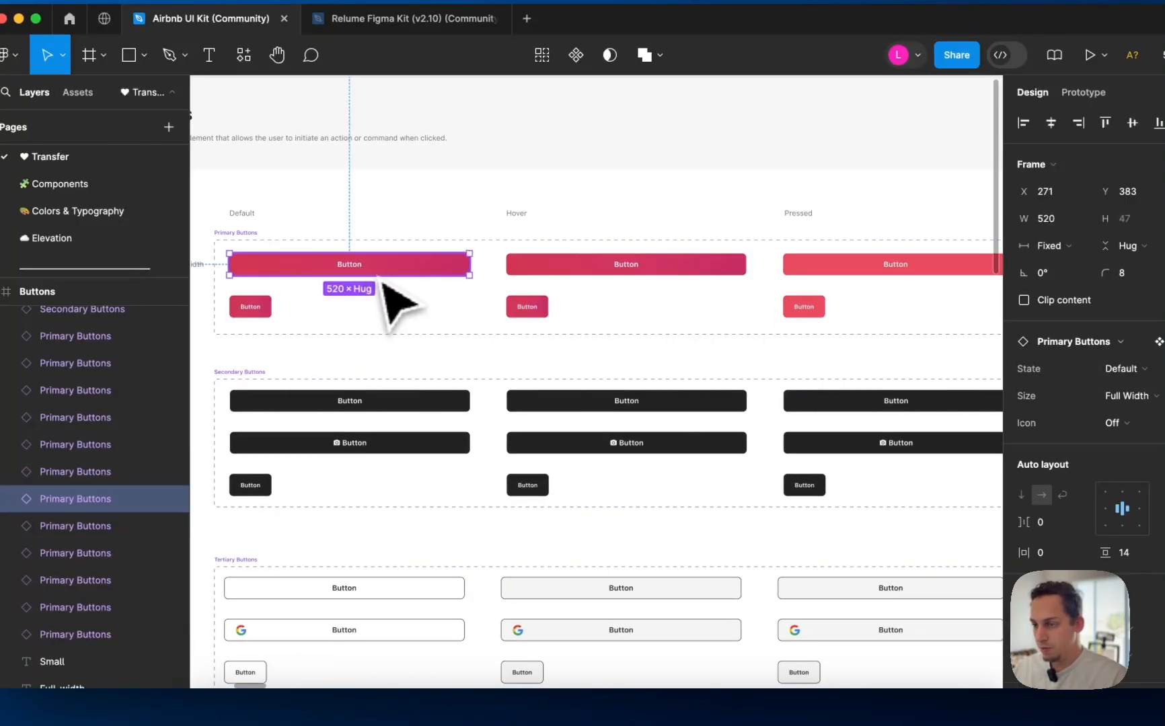
{"action": "right_click", "coordinate": [378, 268]}
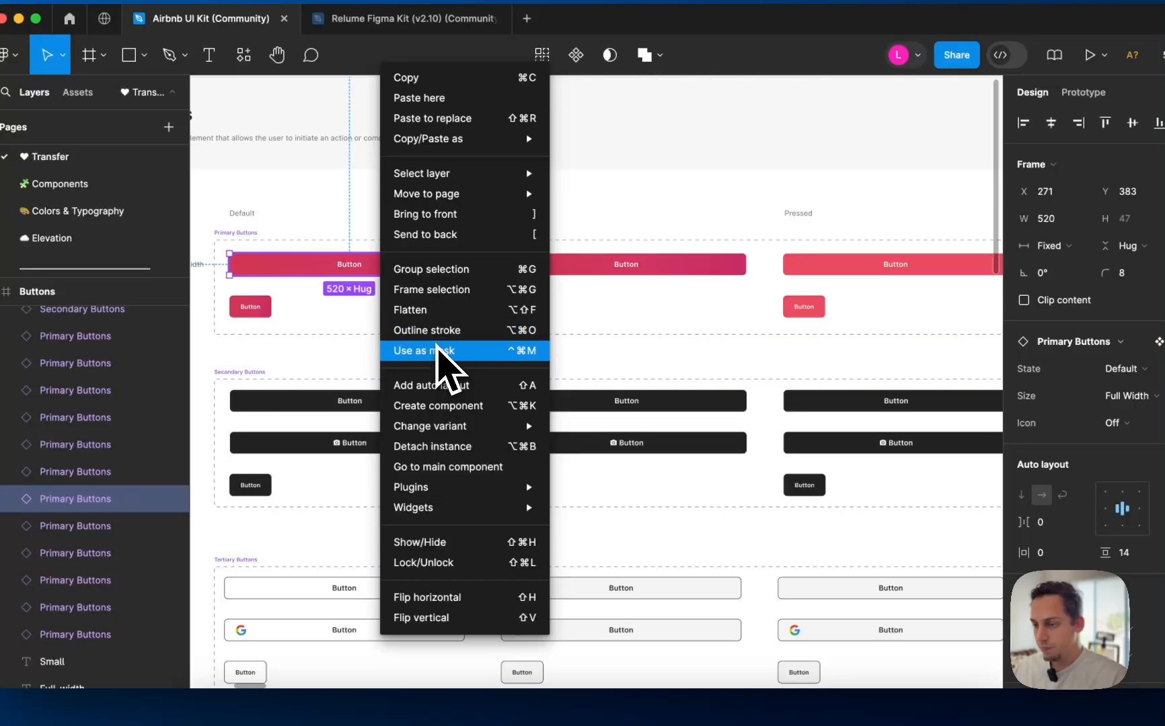
{"action": "left_click", "coordinate": [449, 456]}
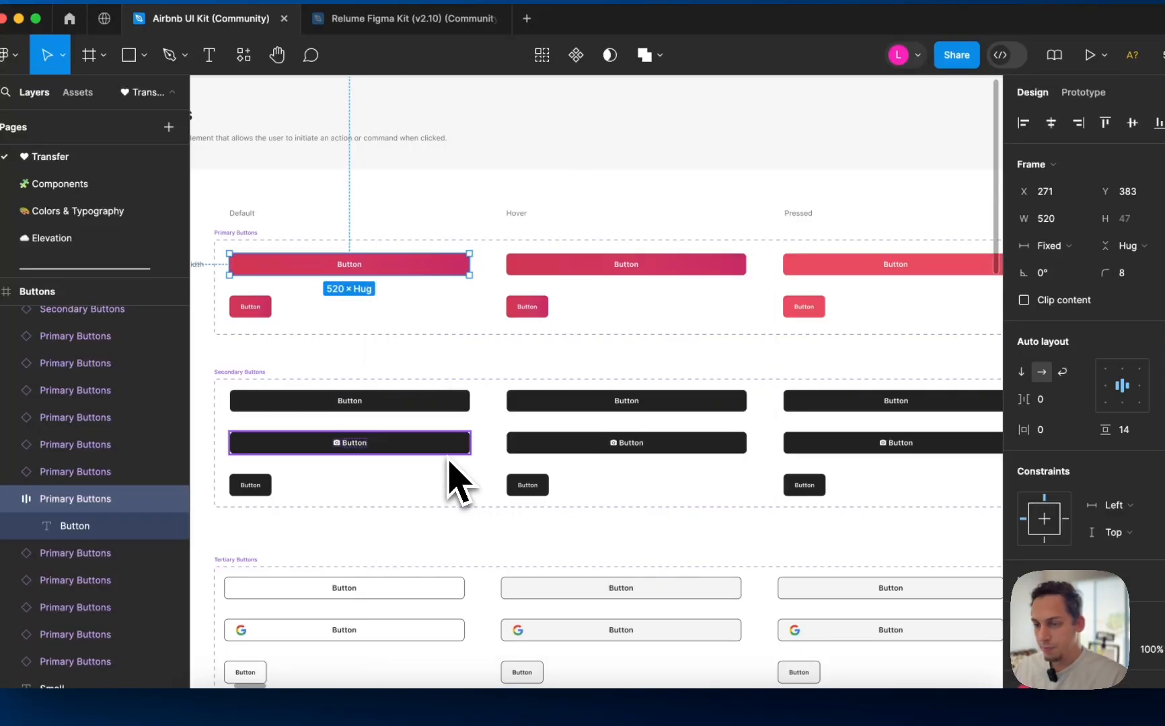
{"action": "scroll", "coordinate": [348, 351], "scroll_direction": "left", "scroll_amount": 4}
{"action": "scroll", "coordinate": [347, 351], "scroll_direction": "up", "scroll_amount": 1}
{"action": "left_click", "coordinate": [383, 337]}
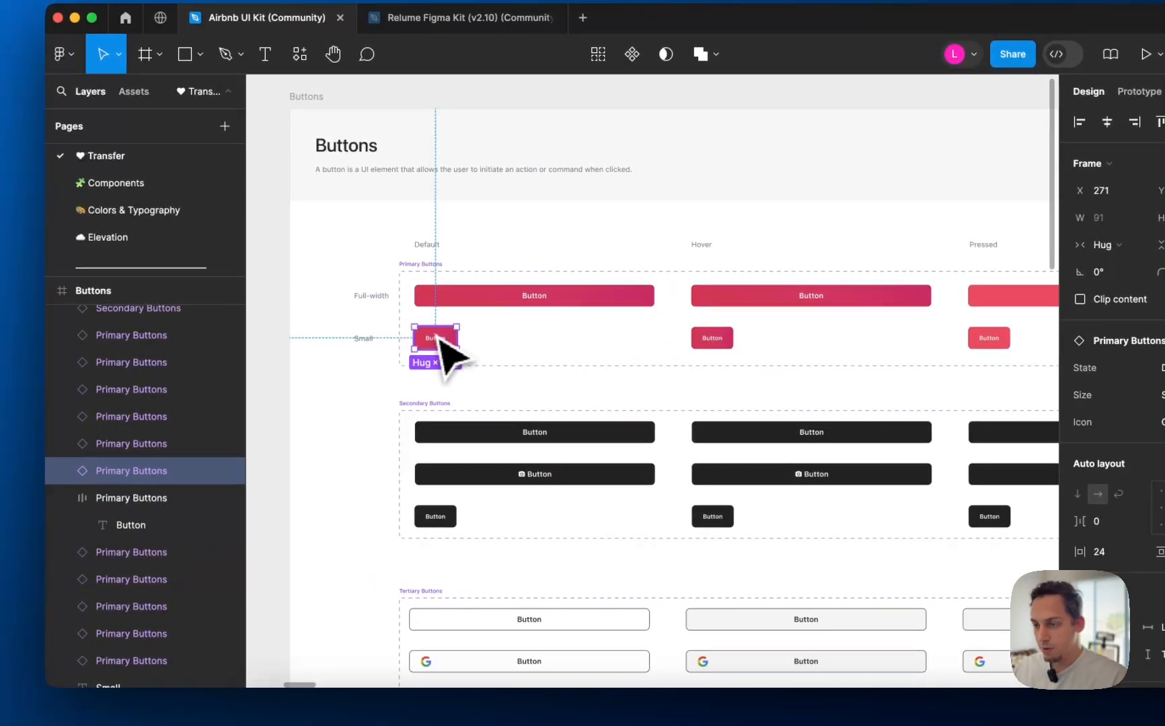
{"action": "right_click", "coordinate": [437, 334]}
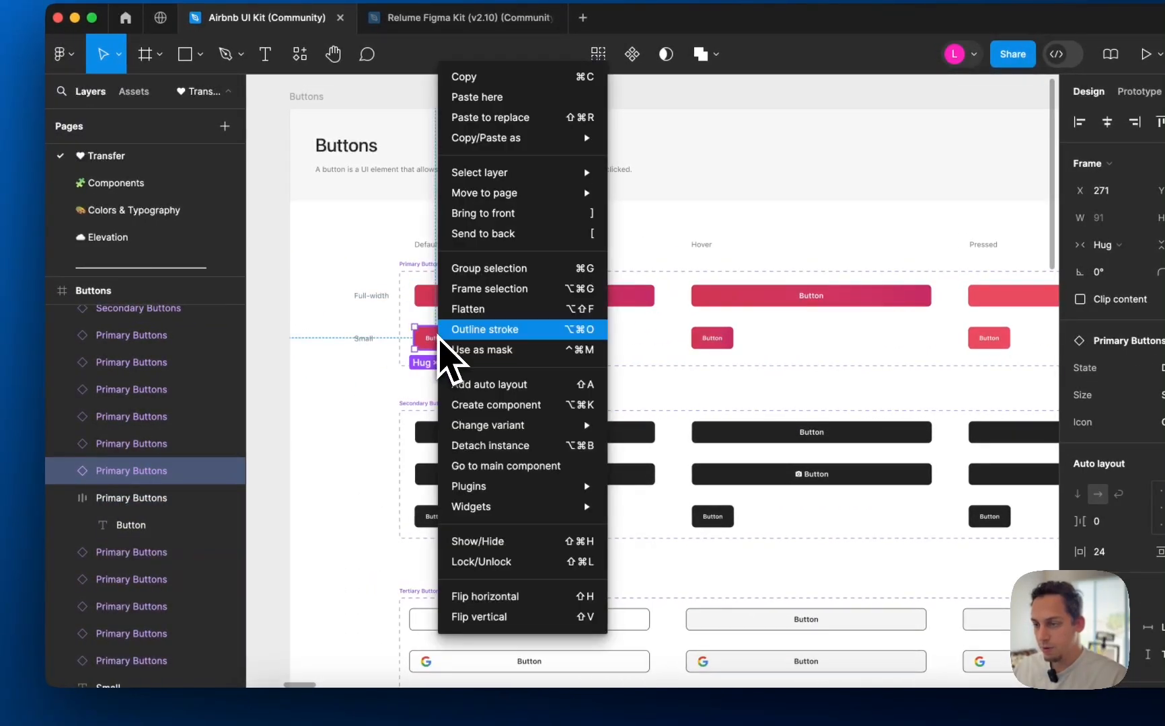
{"action": "left_click", "coordinate": [488, 446]}
{"action": "left_click", "coordinate": [739, 297]}
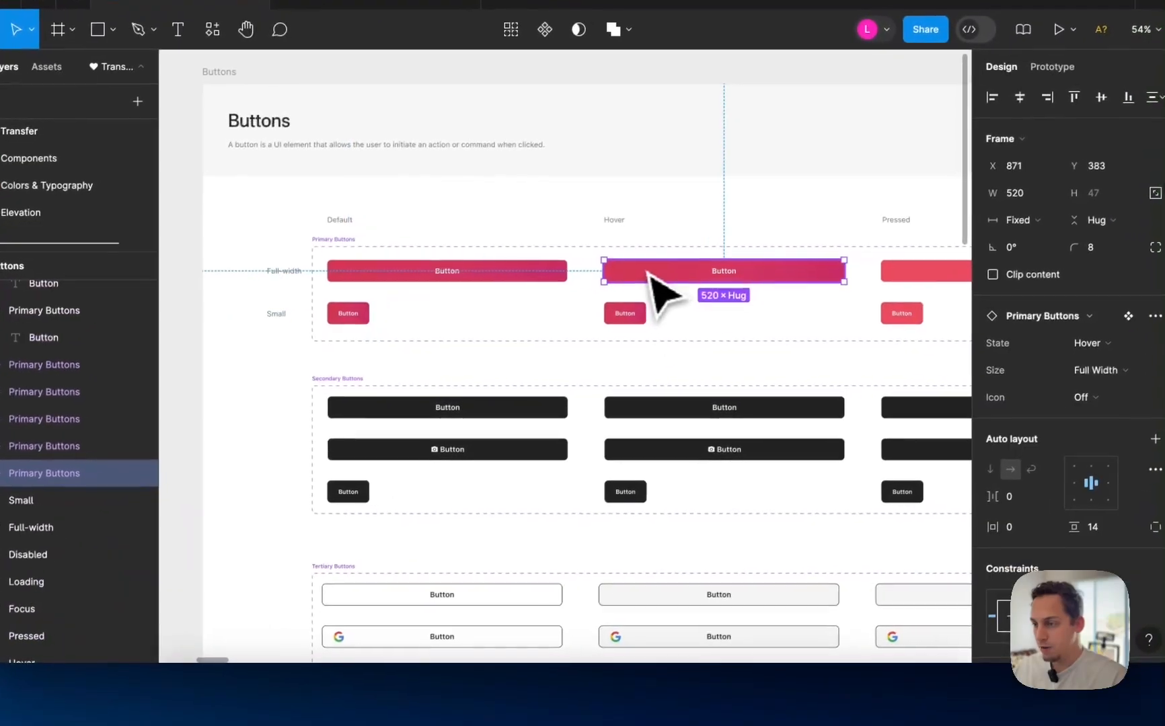
{"action": "right_click", "coordinate": [736, 297]}
{"action": "scroll", "coordinate": [606, 329], "scroll_direction": "right", "scroll_amount": 3}
{"action": "scroll", "coordinate": [605, 330], "scroll_direction": "down", "scroll_amount": 1}
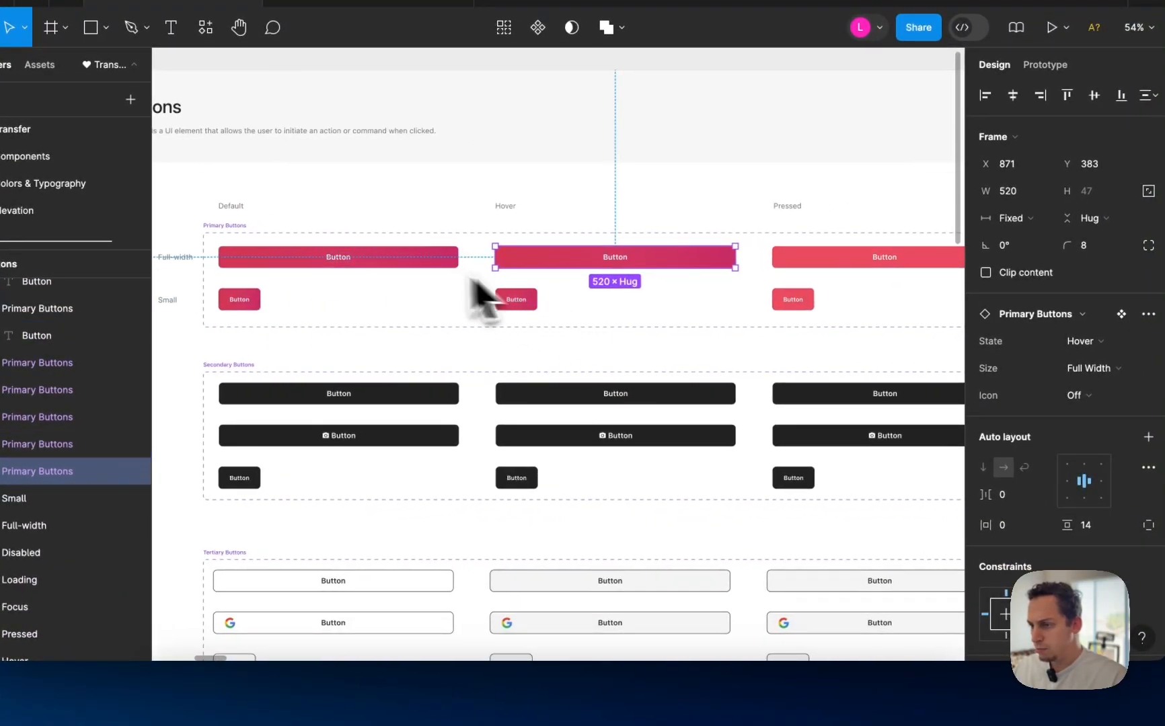
{"action": "scroll", "coordinate": [834, 296], "scroll_direction": "right", "scroll_amount": 5}
{"action": "scroll", "coordinate": [806, 303], "scroll_direction": "left", "scroll_amount": 10}
- Move the two detached primary buttons out of the Buttons frame to below the Styleguide frame and wrap them in a vertical auto layout
{"action": "left_click", "coordinate": [730, 290]}
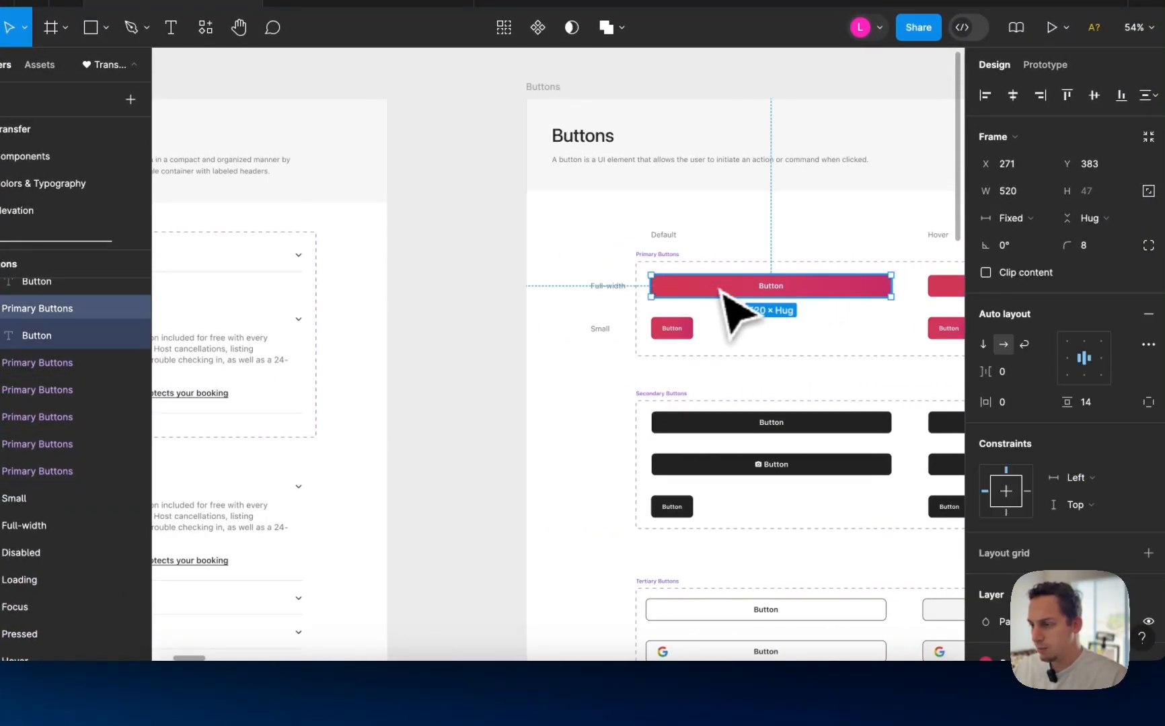
{"action": "left_click", "coordinate": [685, 328], "text": "shift"}
{"action": "scroll", "coordinate": [683, 329], "scroll_direction": "down", "scroll_amount": 3}
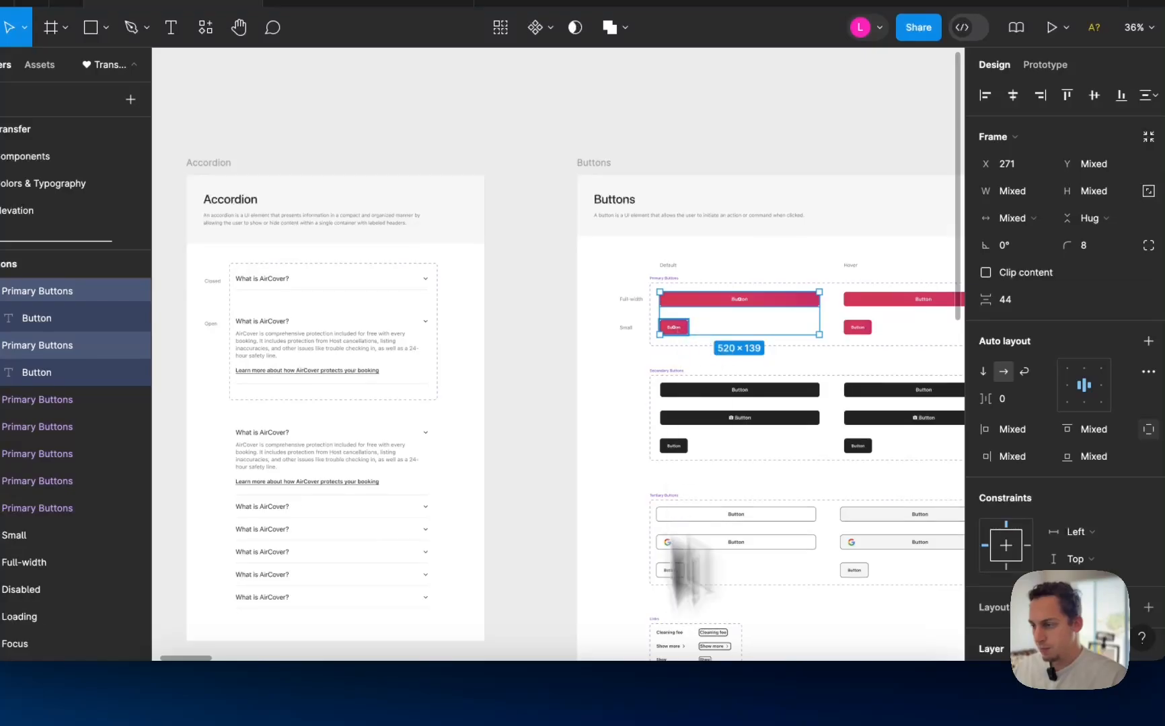
{"action": "left_click_drag", "start_coordinate": [684, 329], "coordinate": [554, 565]}
{"action": "key", "text": "shift+a"}
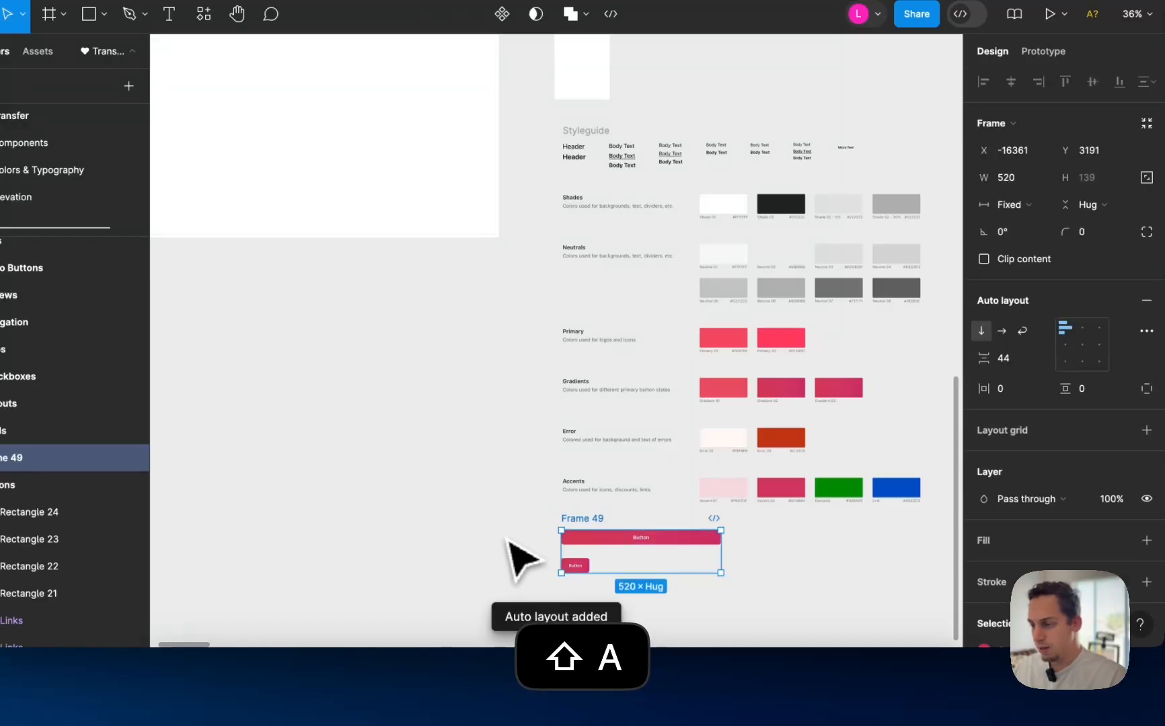
{"action": "left_click", "coordinate": [509, 542]}
- Examine the primary, secondary and tertiary buttons in the Buttons frame across their states, from Default to Disabled
{"action": "scroll", "coordinate": [506, 542], "scroll_direction": "up", "scroll_amount": 7}
{"action": "scroll", "coordinate": [505, 540], "scroll_direction": "down", "scroll_amount": 3}
{"action": "scroll", "coordinate": [506, 540], "scroll_direction": "down", "scroll_amount": 2}
{"action": "scroll", "coordinate": [507, 540], "scroll_direction": "up", "scroll_amount": 1}
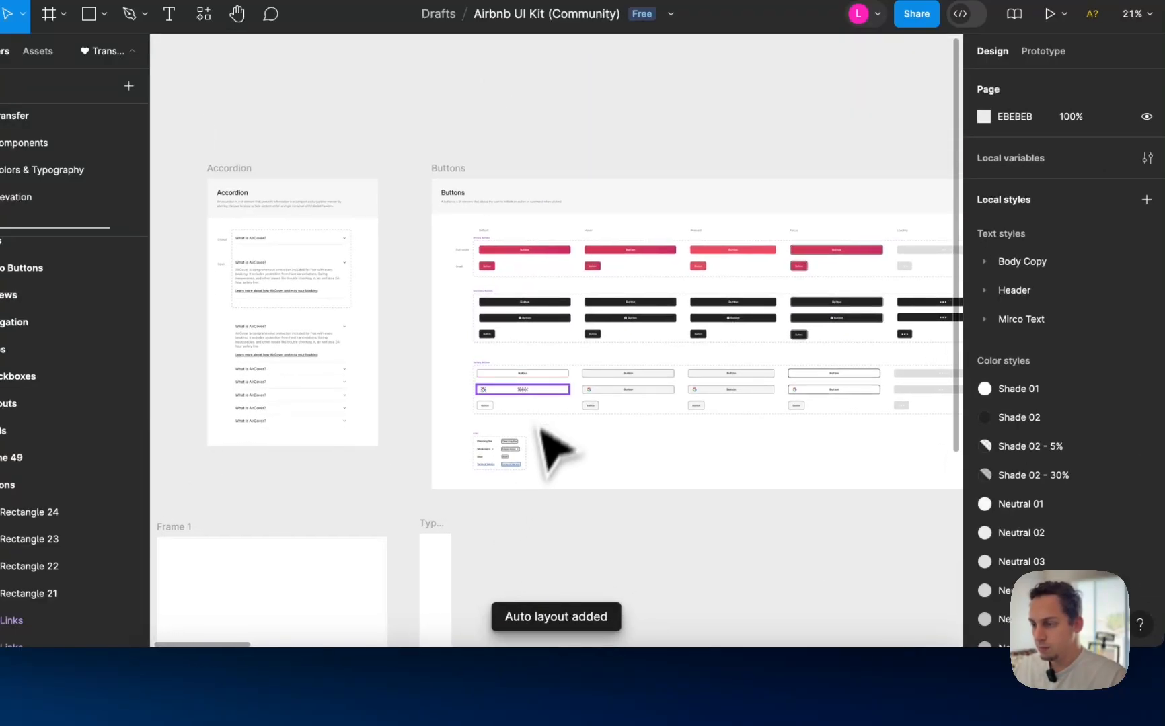
{"action": "scroll", "coordinate": [542, 398], "scroll_direction": "up", "scroll_amount": 5}
{"action": "scroll", "coordinate": [546, 396], "scroll_direction": "right", "scroll_amount": 6}
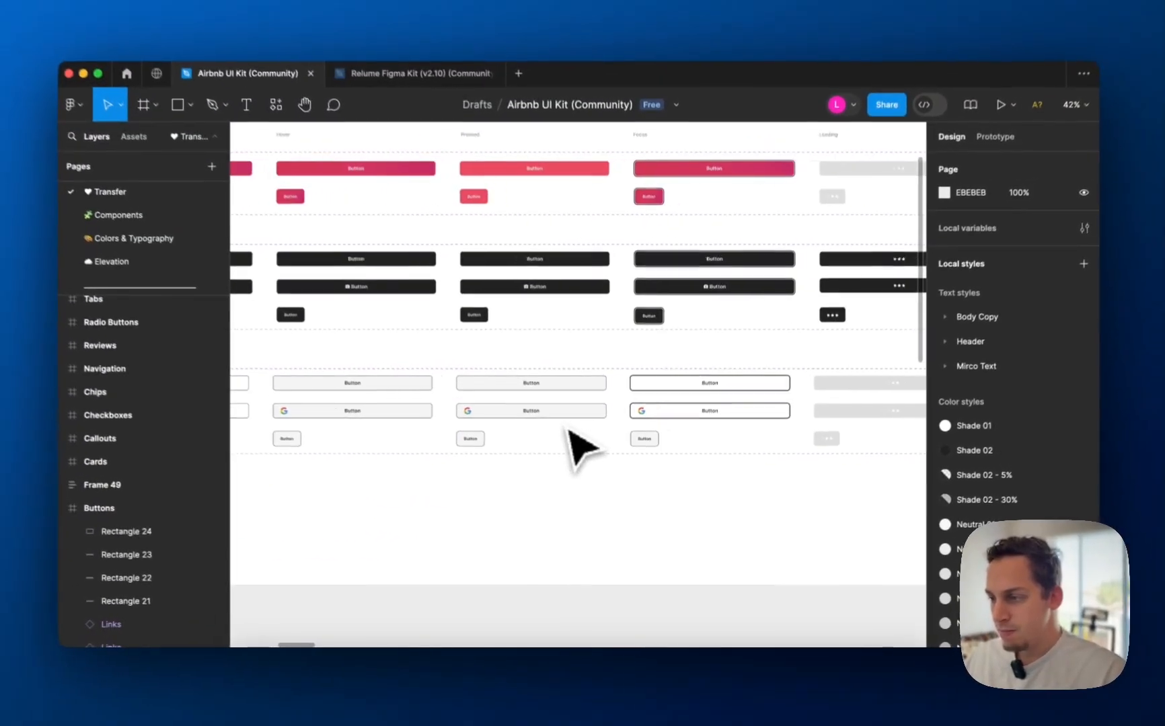
{"action": "scroll", "coordinate": [568, 429], "scroll_direction": "right", "scroll_amount": 7}
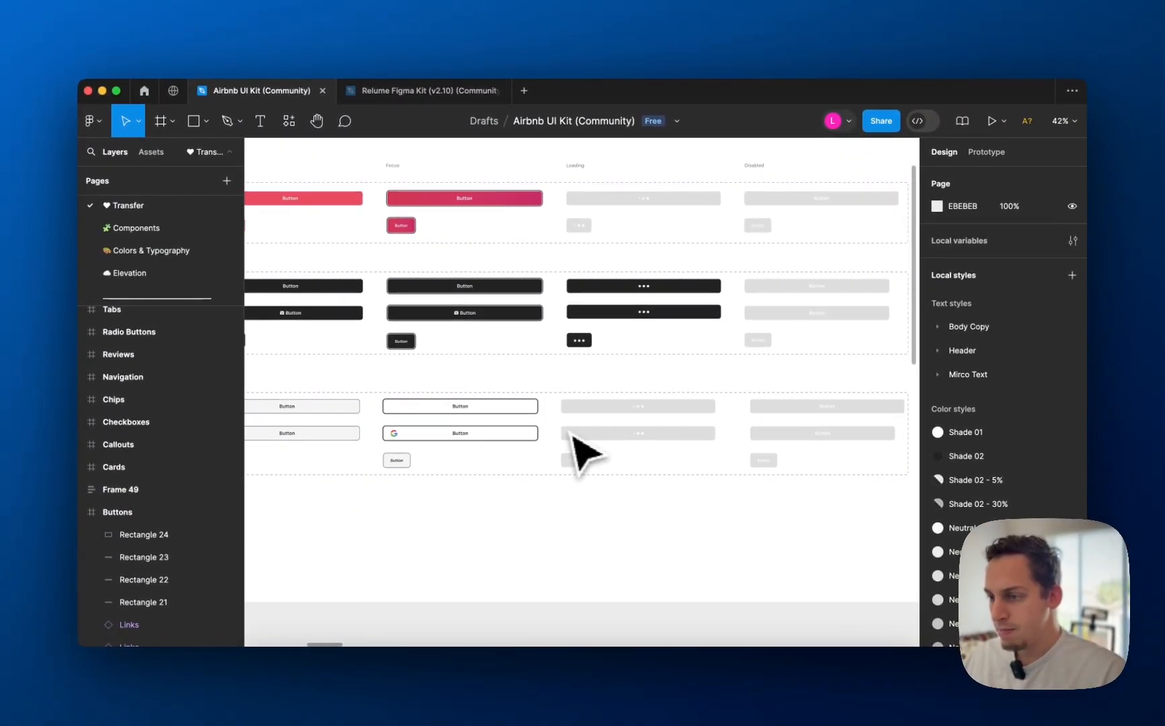
{"action": "scroll", "coordinate": [567, 429], "scroll_direction": "up", "scroll_amount": 2}
{"action": "scroll", "coordinate": [567, 430], "scroll_direction": "left", "scroll_amount": 12}
{"action": "scroll", "coordinate": [567, 431], "scroll_direction": "down", "scroll_amount": 1}
{"action": "scroll", "coordinate": [573, 437], "scroll_direction": "left", "scroll_amount": 4}
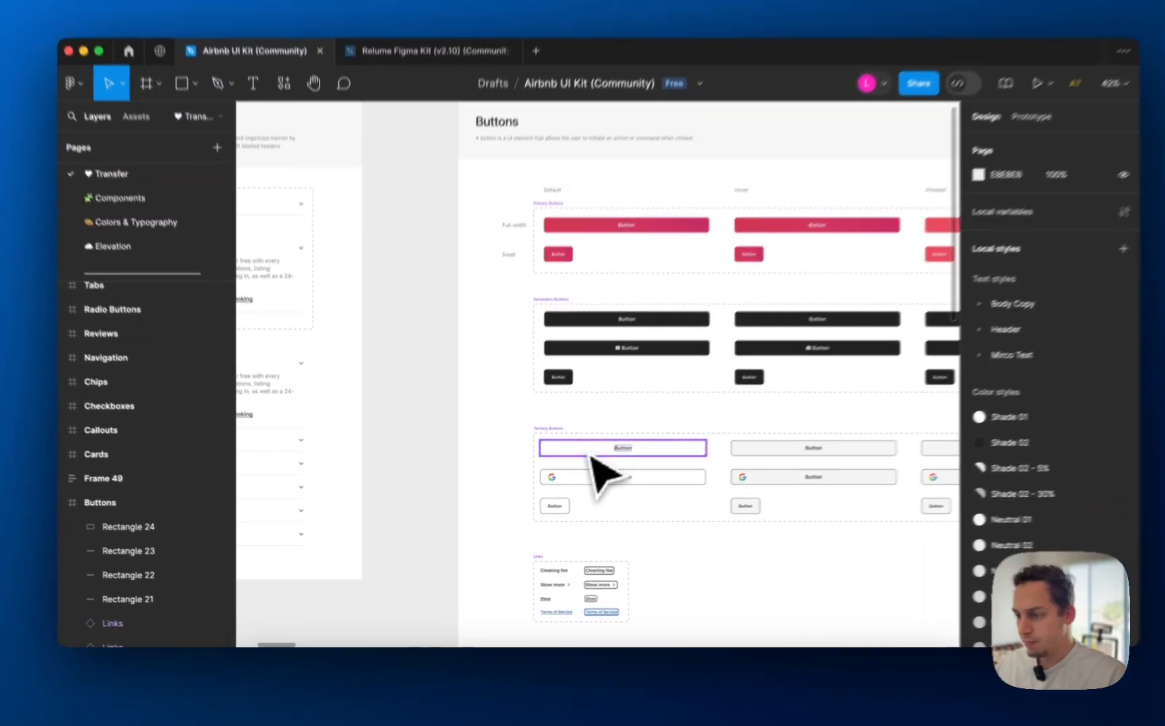
- Detach the full-width and small default Tertiary Buttons without an icon from their component
{"action": "left_click", "coordinate": [576, 462]}
{"action": "left_click", "coordinate": [579, 489], "text": "shift"}
{"action": "scroll", "coordinate": [580, 499], "scroll_direction": "down", "scroll_amount": 3}
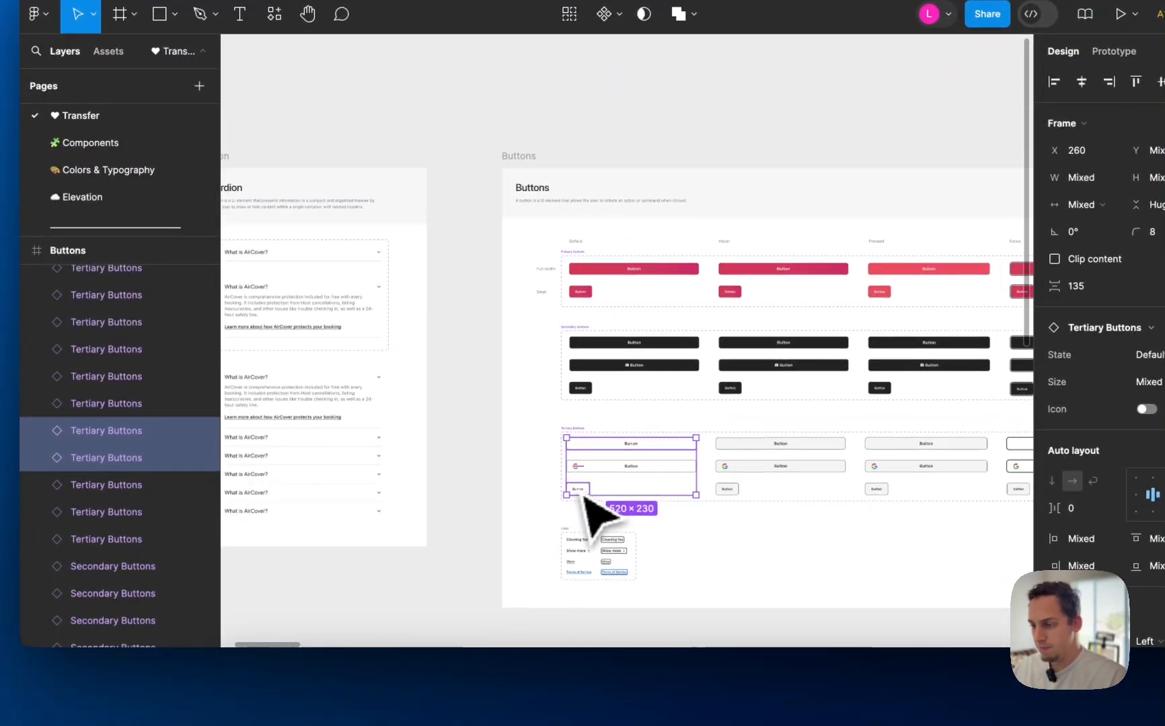
{"action": "right_click", "coordinate": [580, 501]}
{"action": "left_click", "coordinate": [641, 428]}
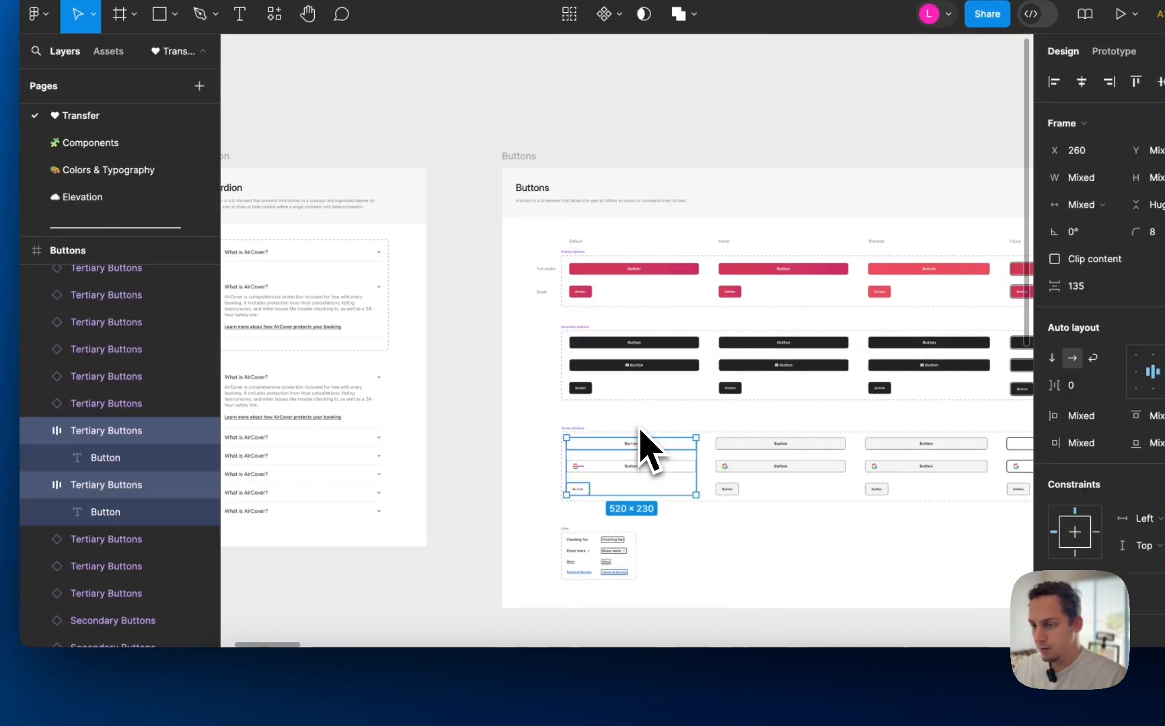
- Place the detached tertiary buttons beside the primary pair, move the small one closer below the full-width one, and stack them in an auto layout
{"action": "left_click_drag", "start_coordinate": [638, 470], "coordinate": [699, 451]}
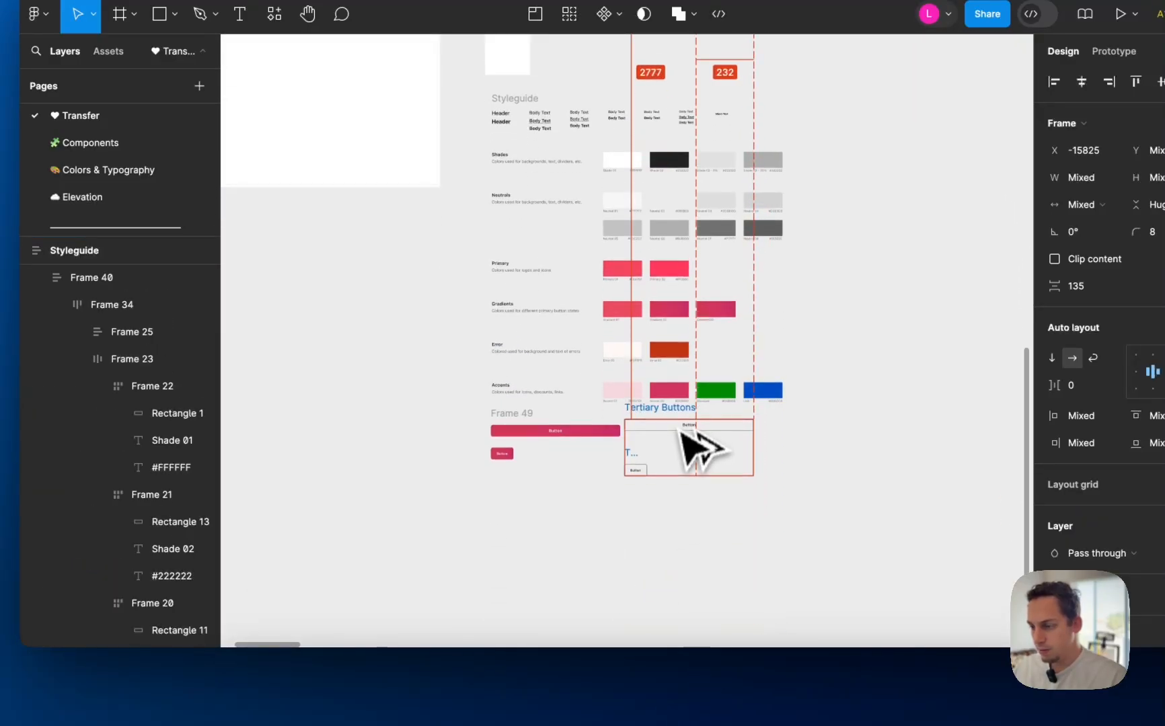
{"action": "scroll", "coordinate": [686, 438], "scroll_direction": "up", "scroll_amount": 5}
{"action": "left_click", "coordinate": [676, 467]}
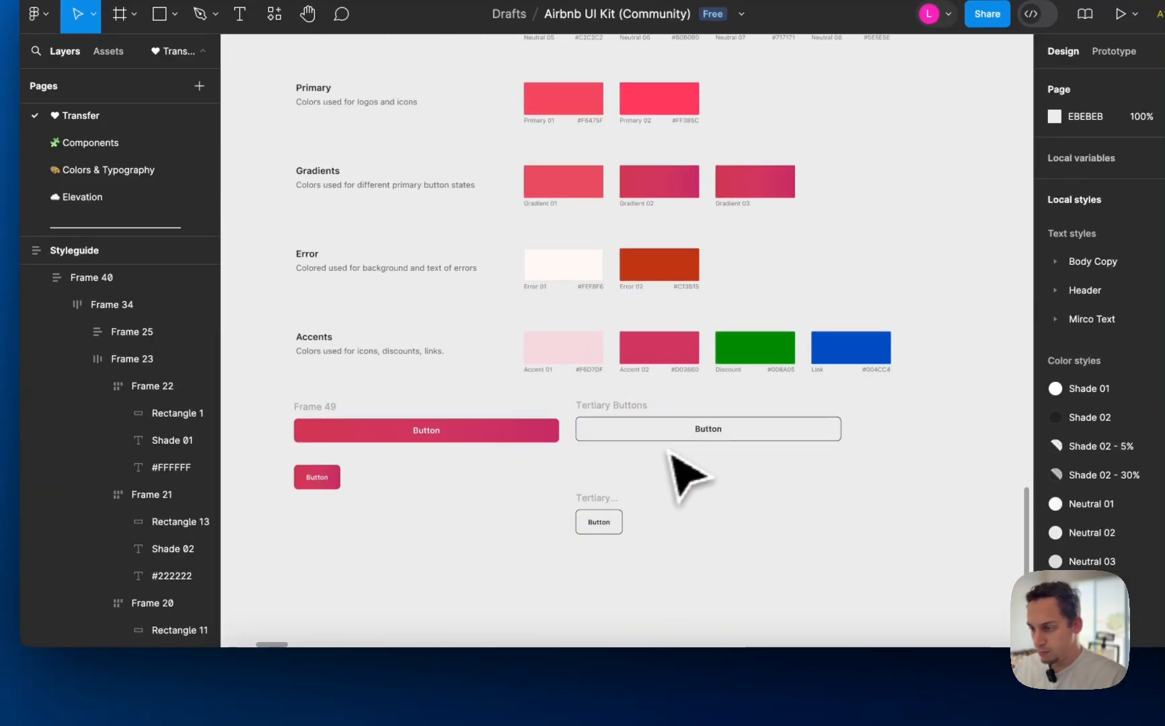
{"action": "left_click_drag", "start_coordinate": [609, 518], "coordinate": [615, 486]}
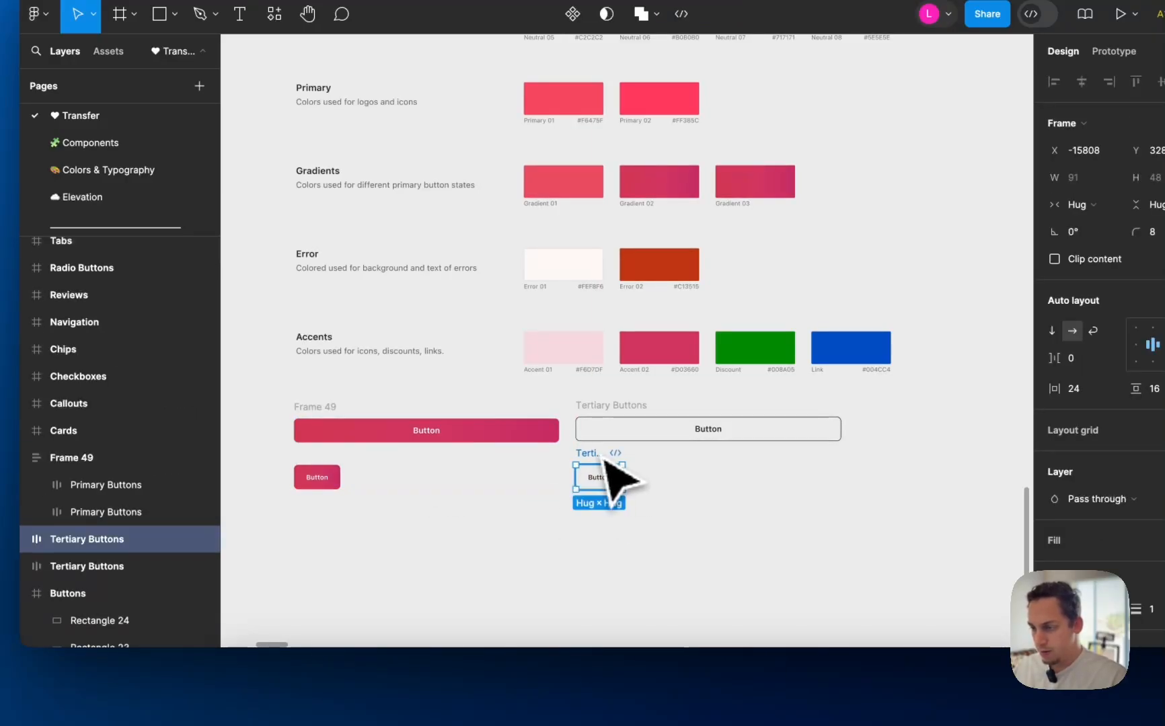
{"action": "key", "text": "shift+a"}
{"action": "left_click", "coordinate": [557, 398]}
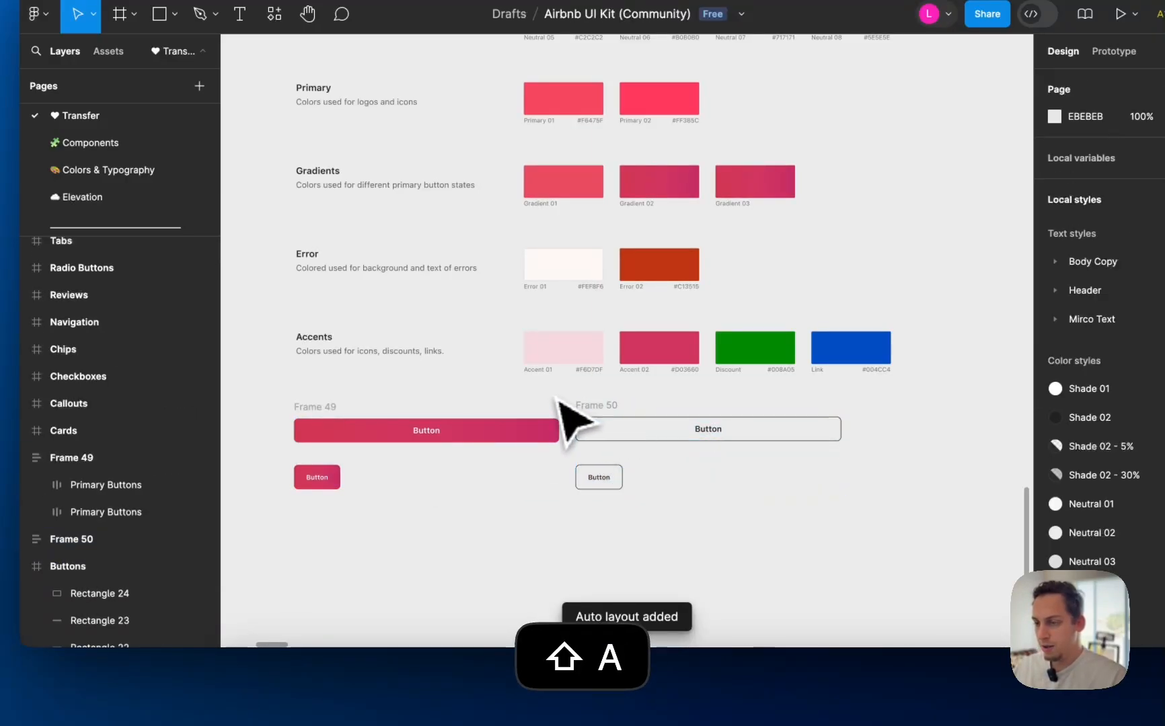
- Combine the primary and tertiary button stacks in one horizontal auto layout and rename it as Buttons
{"action": "left_click", "coordinate": [310, 416]}
{"action": "left_click", "coordinate": [624, 429], "text": "shift"}
{"action": "key", "text": "shift+a"}
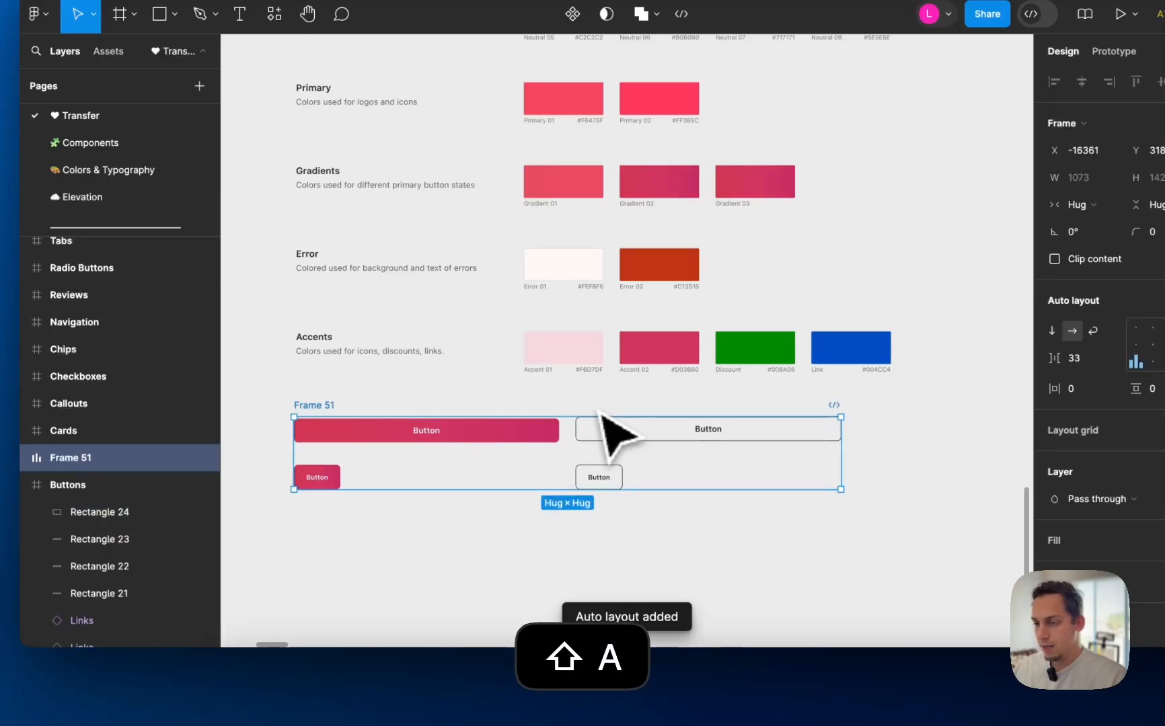
{"action": "scroll", "coordinate": [535, 417], "scroll_direction": "left", "scroll_amount": 5}
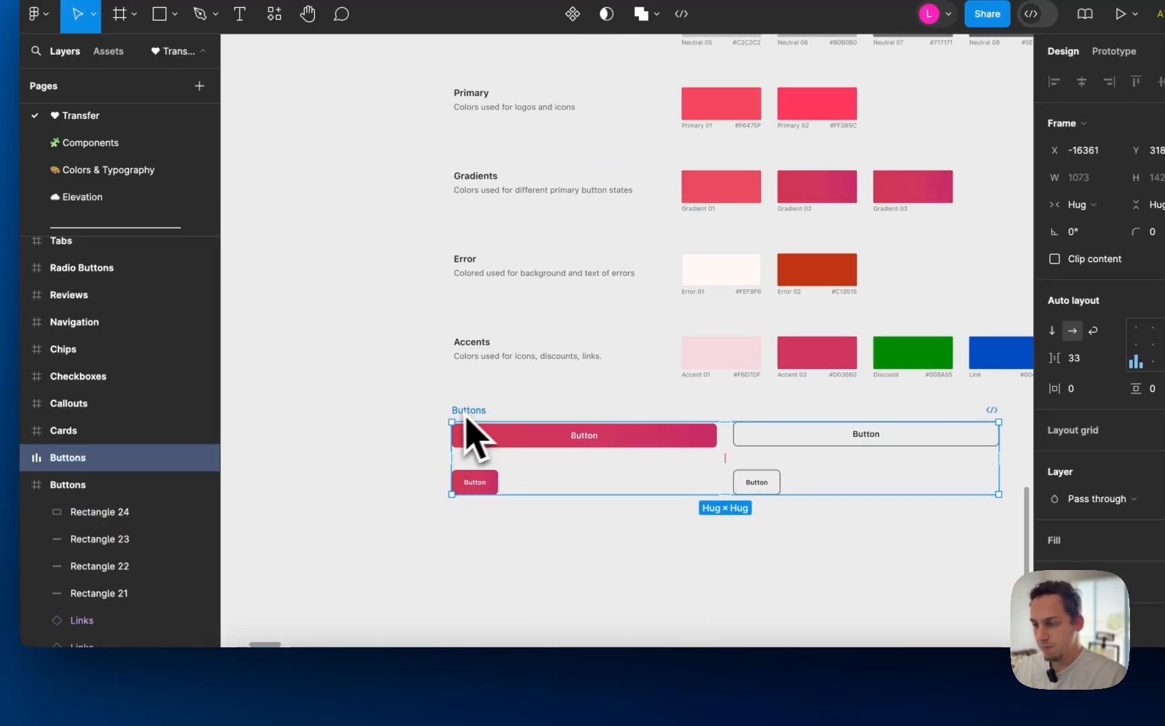
- Ungroup the Styleguide frame into its separate typography and colours frames
{"action": "scroll", "coordinate": [466, 418], "scroll_direction": "down", "scroll_amount": 6}
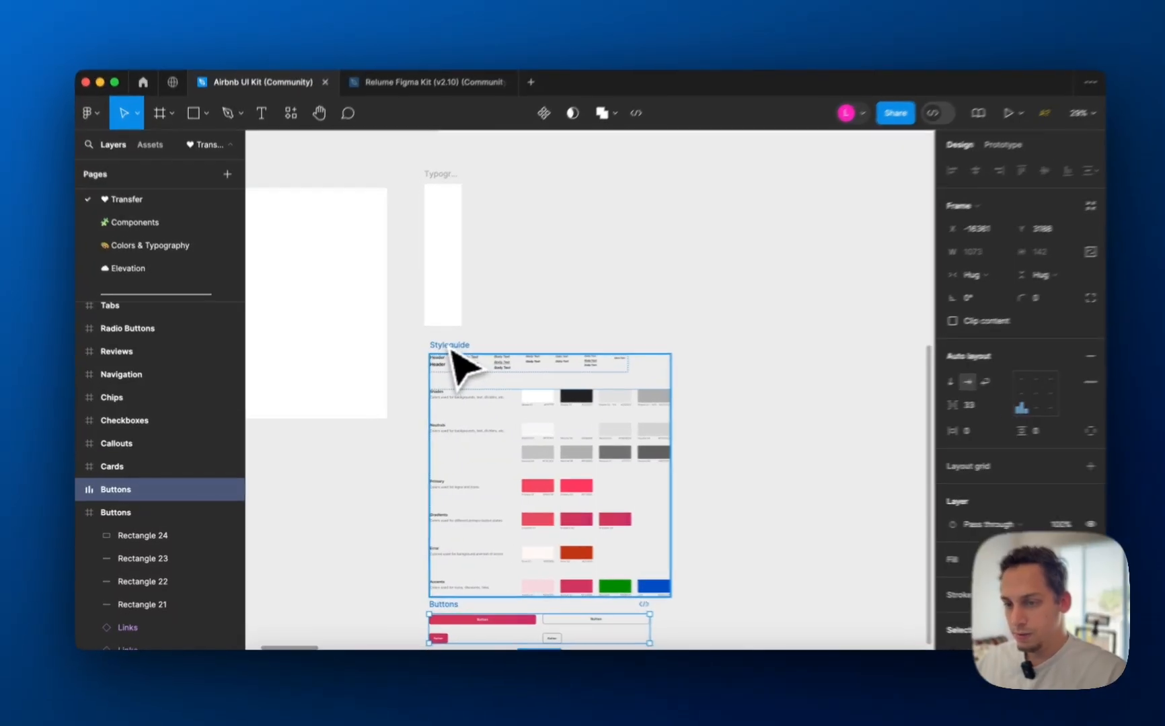
{"action": "left_click", "coordinate": [457, 364]}
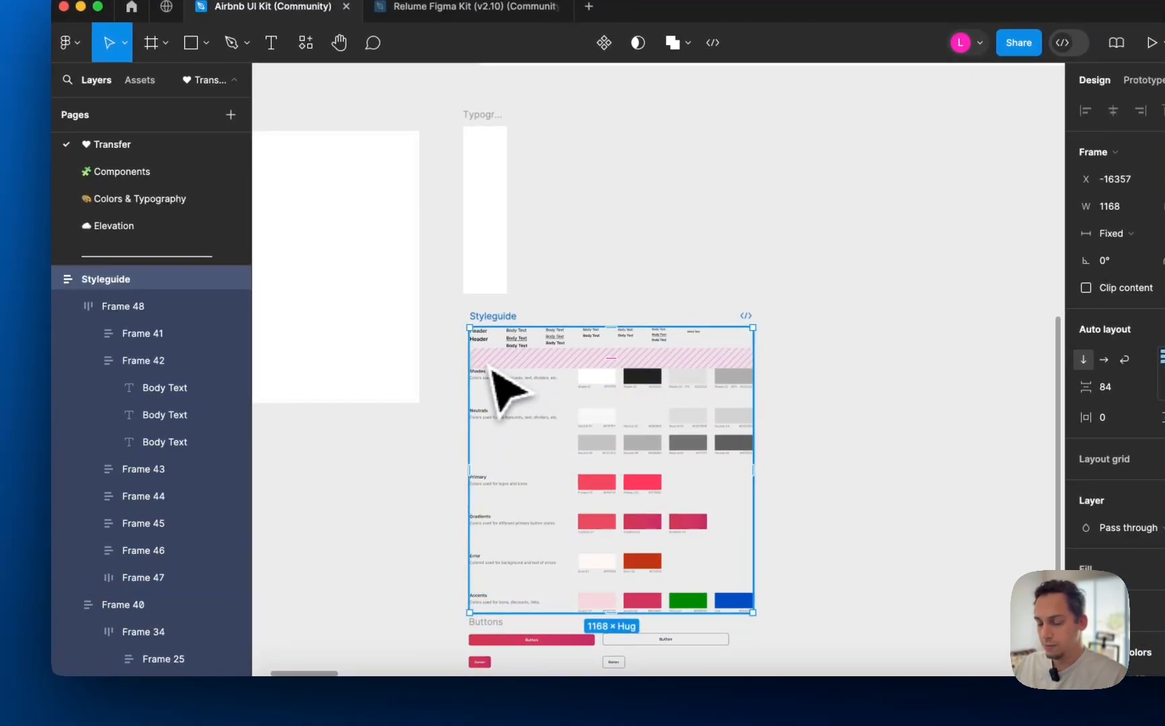
{"action": "key", "text": "super+shift+g"}
{"action": "scroll", "coordinate": [492, 363], "scroll_direction": "down", "scroll_amount": 2}
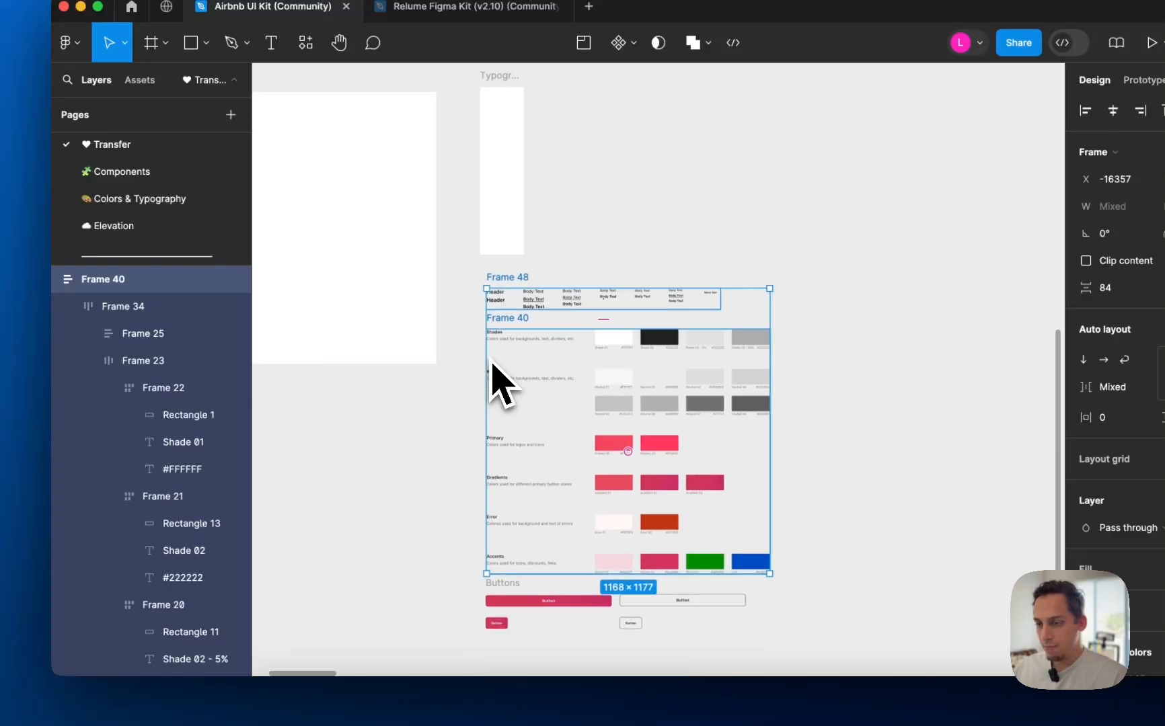
- Combine the typography, colours and Buttons frames in one vertical auto layout
{"action": "key", "text": "Escape"}
{"action": "left_click", "coordinate": [496, 585]}
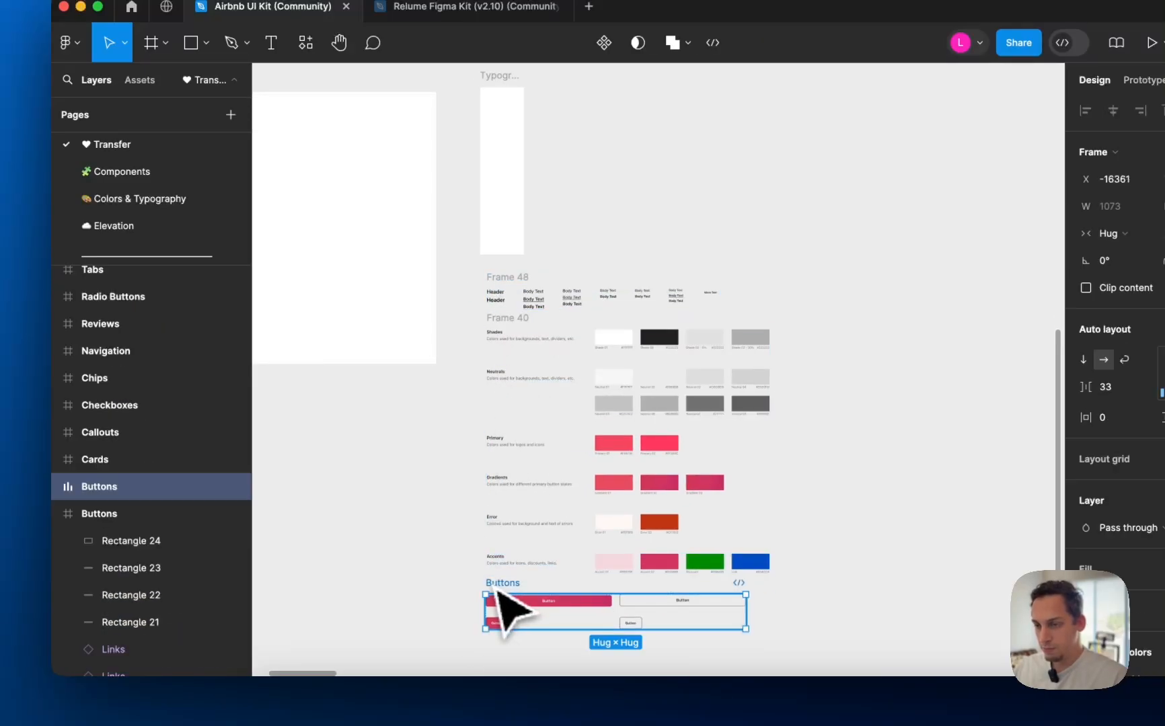
{"action": "left_click", "coordinate": [509, 329], "text": "shift"}
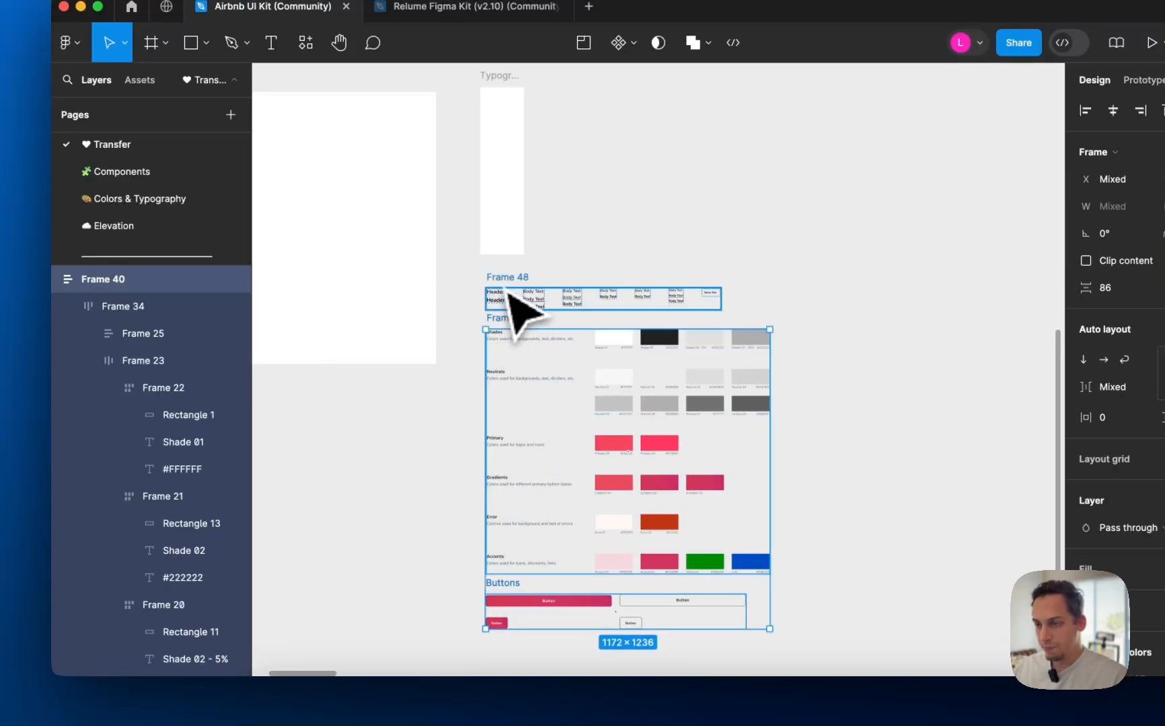
{"action": "left_click", "coordinate": [509, 296], "text": "shift"}
{"action": "key", "text": "shift+a"}
{"action": "left_click", "coordinate": [683, 264]}
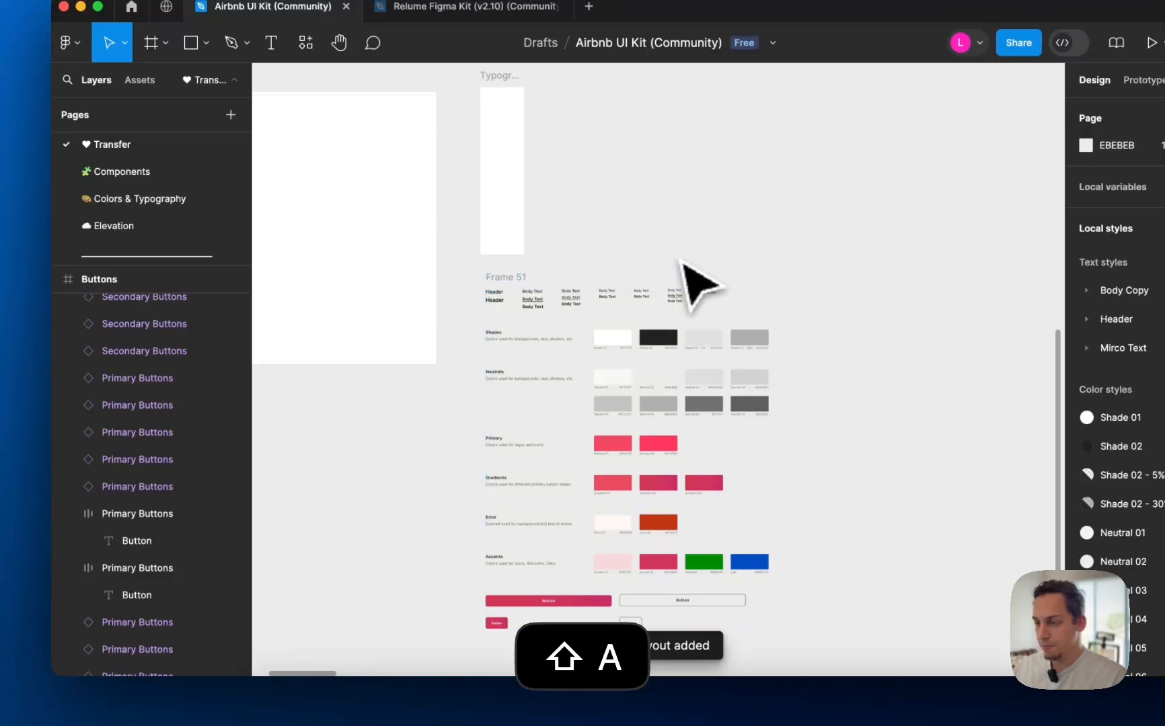
- Rename the nested typography frame as Typo
{"action": "left_click", "coordinate": [499, 279]}
{"action": "double_click", "coordinate": [502, 298]}
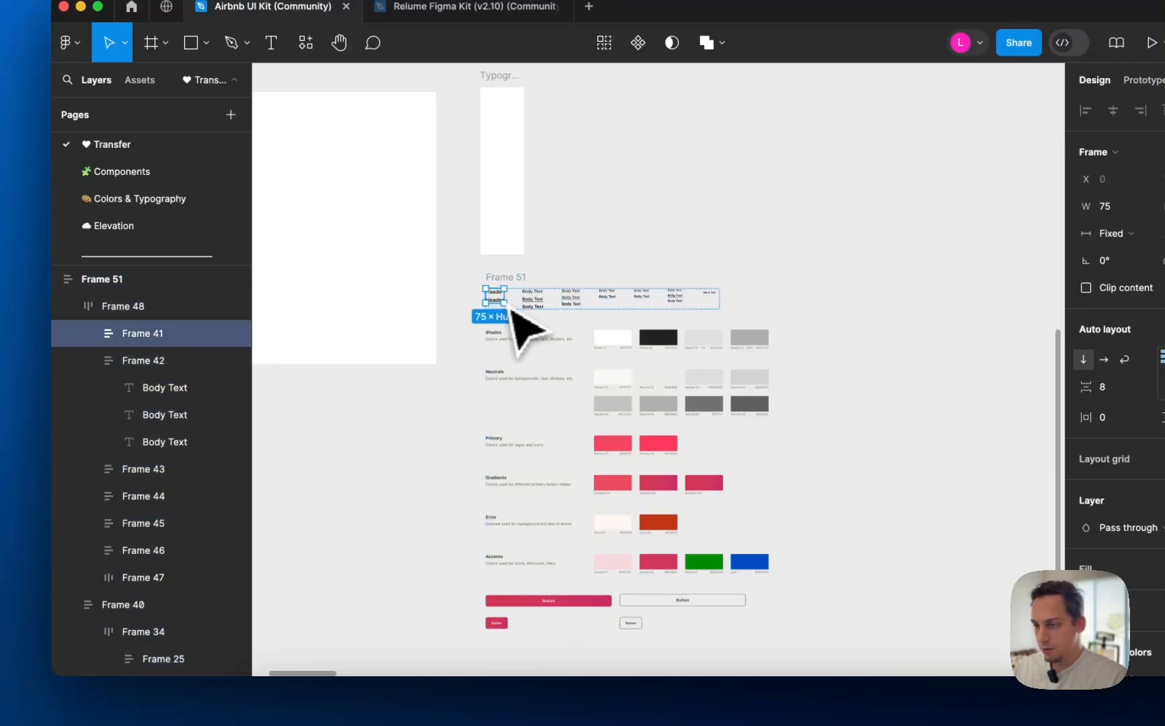
{"action": "scroll", "coordinate": [509, 308], "scroll_direction": "up", "scroll_amount": 2}
{"action": "double_click", "coordinate": [131, 308]}
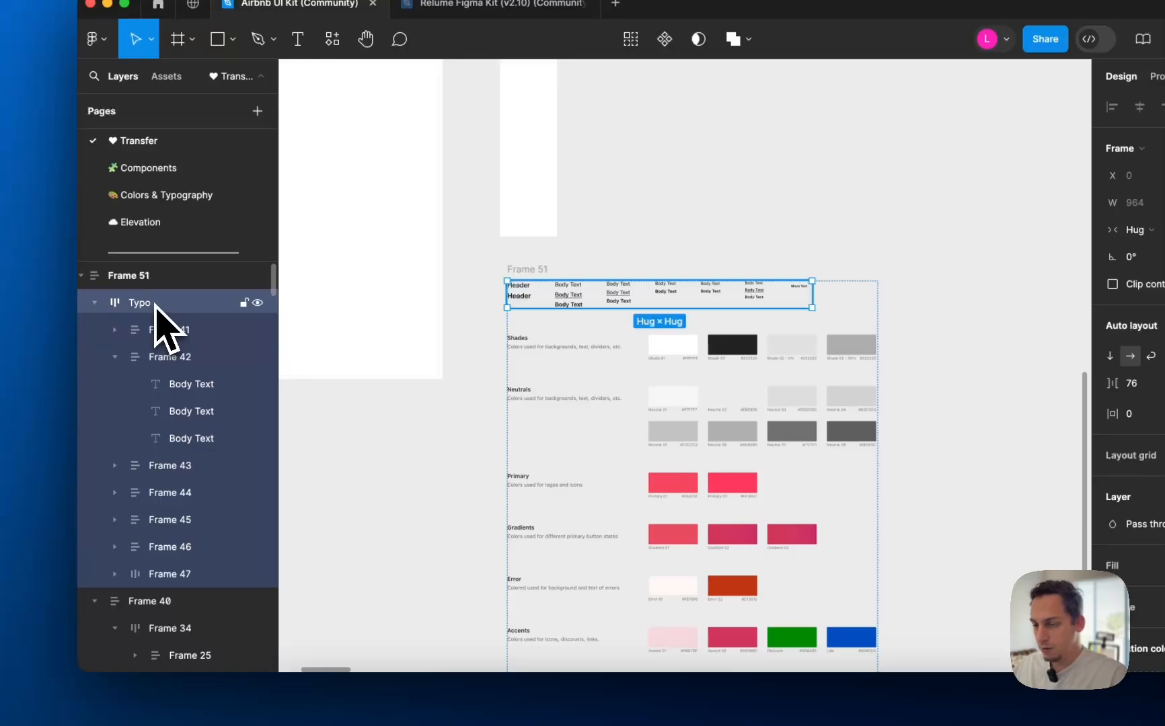
- Rename the nested frame holding all colour swatch rows as Colors
{"action": "left_click", "coordinate": [558, 380]}
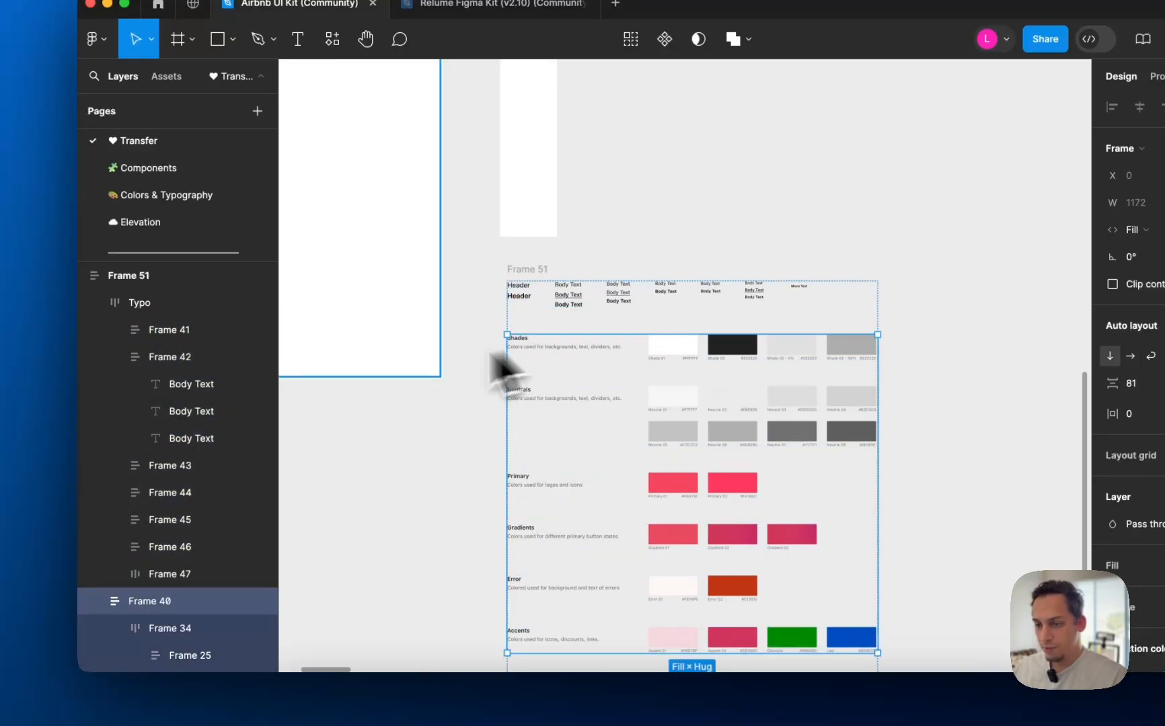
{"action": "left_click", "coordinate": [143, 602]}
{"action": "type", "text": "Colors"}
{"action": "key", "text": "Return"}
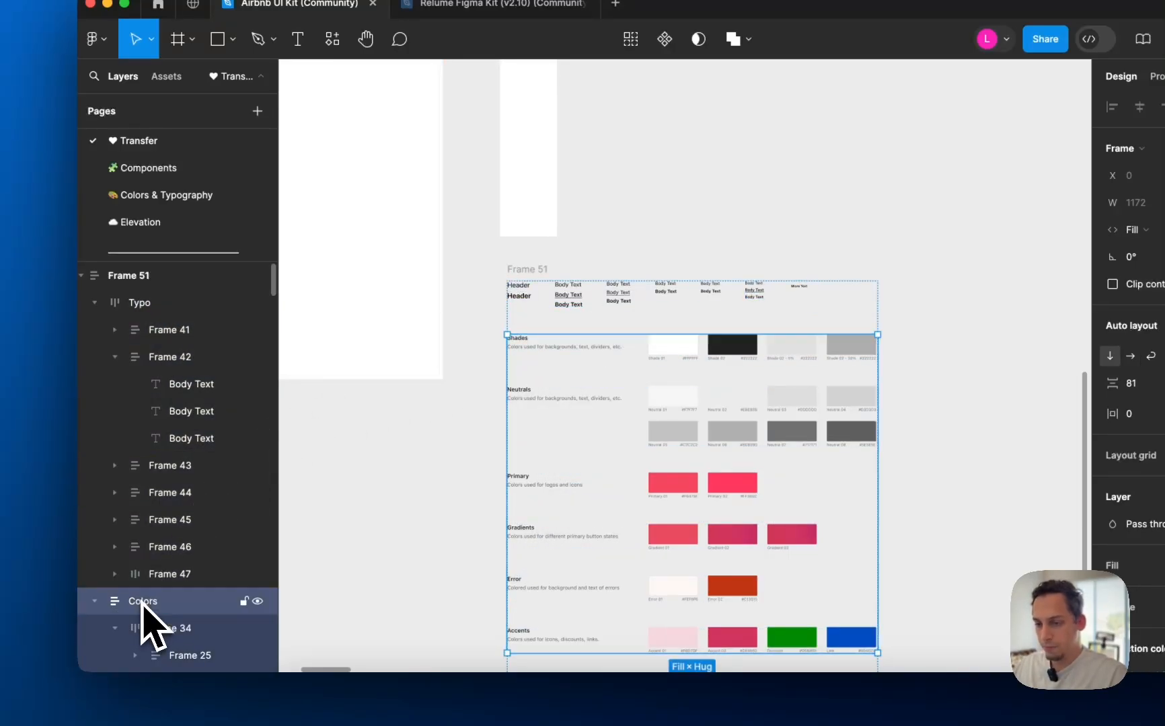
- Find the Shades row's swatch frames in the layer structure and collapse their contents
{"action": "scroll", "coordinate": [546, 512], "scroll_direction": "down", "scroll_amount": 5}
{"action": "scroll", "coordinate": [553, 513], "scroll_direction": "up", "scroll_amount": 2}
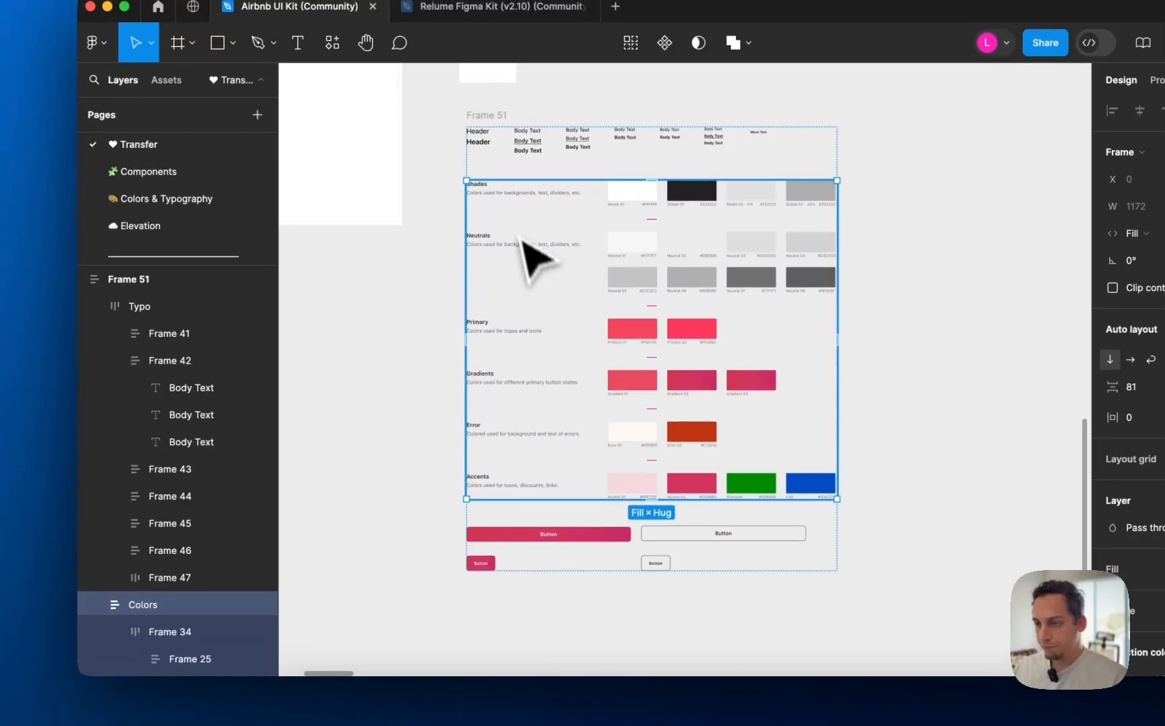
{"action": "left_click", "coordinate": [509, 204]}
{"action": "scroll", "coordinate": [245, 542], "scroll_direction": "down", "scroll_amount": 3}
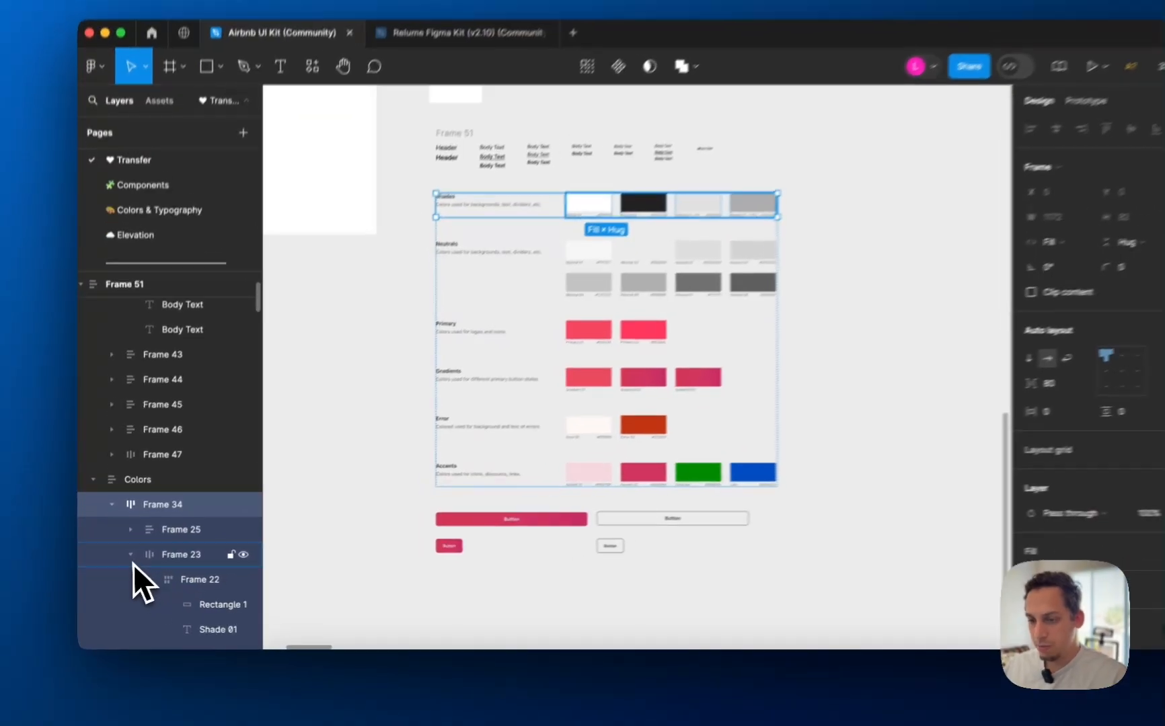
{"action": "left_click", "coordinate": [132, 559]}
{"action": "left_click", "coordinate": [133, 559]}
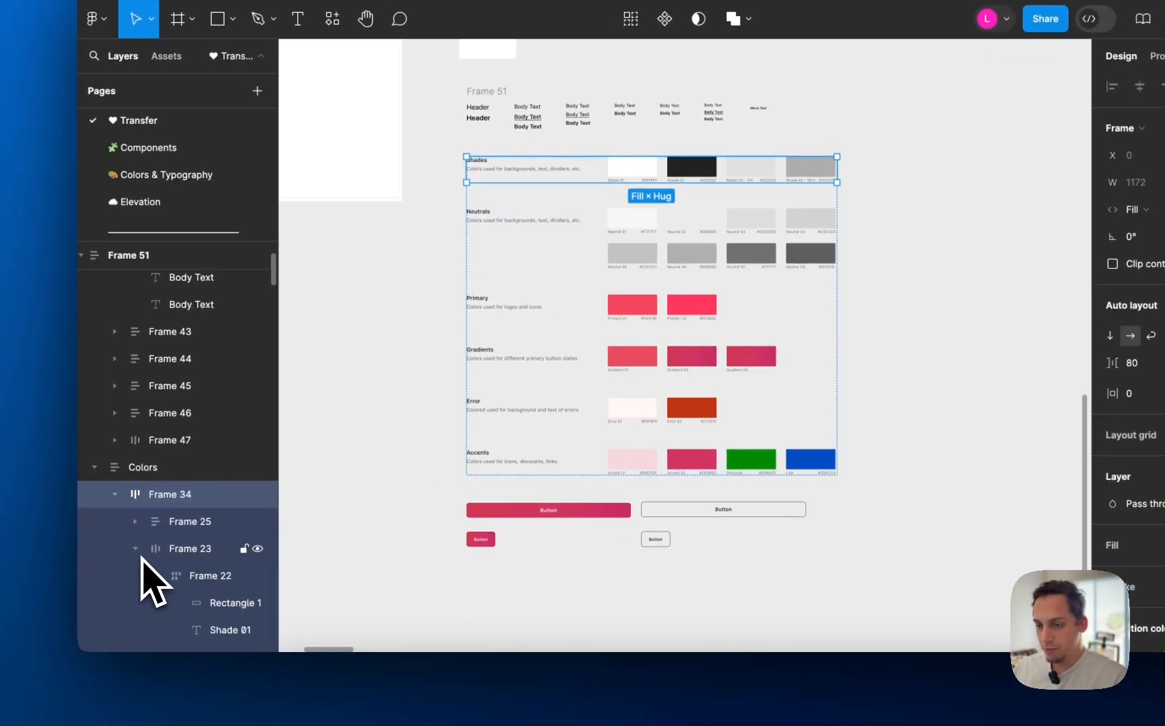
{"action": "scroll", "coordinate": [138, 563], "scroll_direction": "down", "scroll_amount": 2}
{"action": "left_click", "coordinate": [156, 524]}
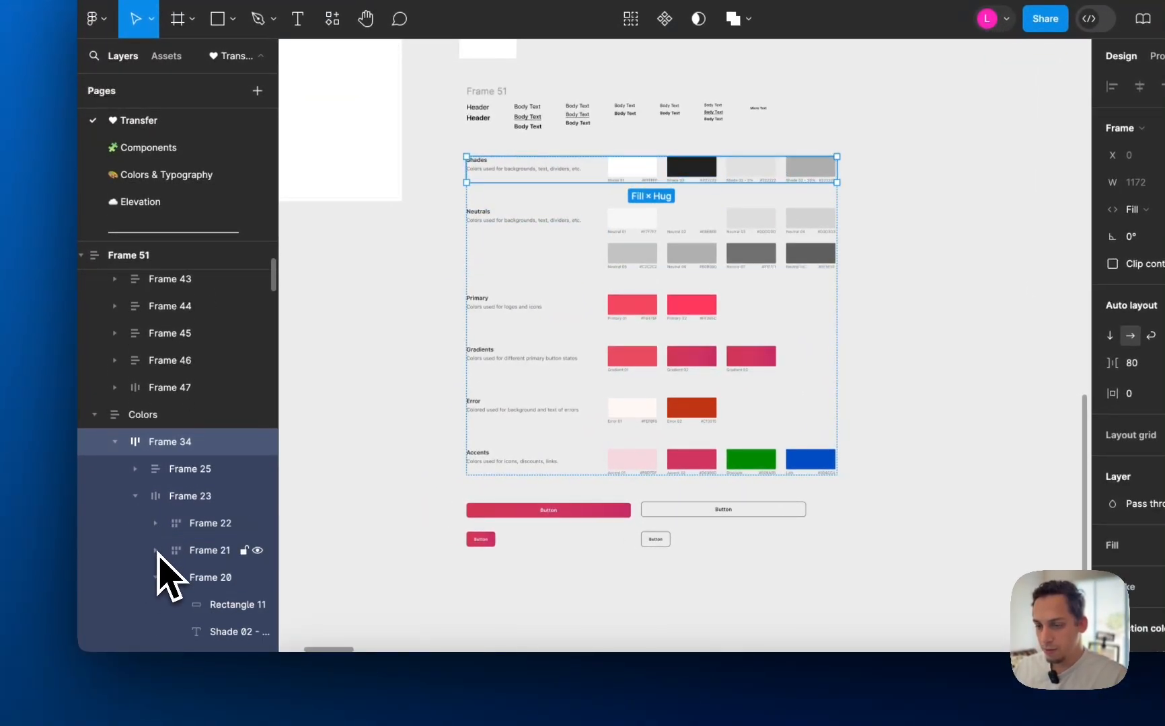
{"action": "left_click", "coordinate": [157, 577]}
- Rename the first two swatch frames in the Shades row as Shade 01 and Shade 02, matching their labels
{"action": "double_click", "coordinate": [208, 527]}
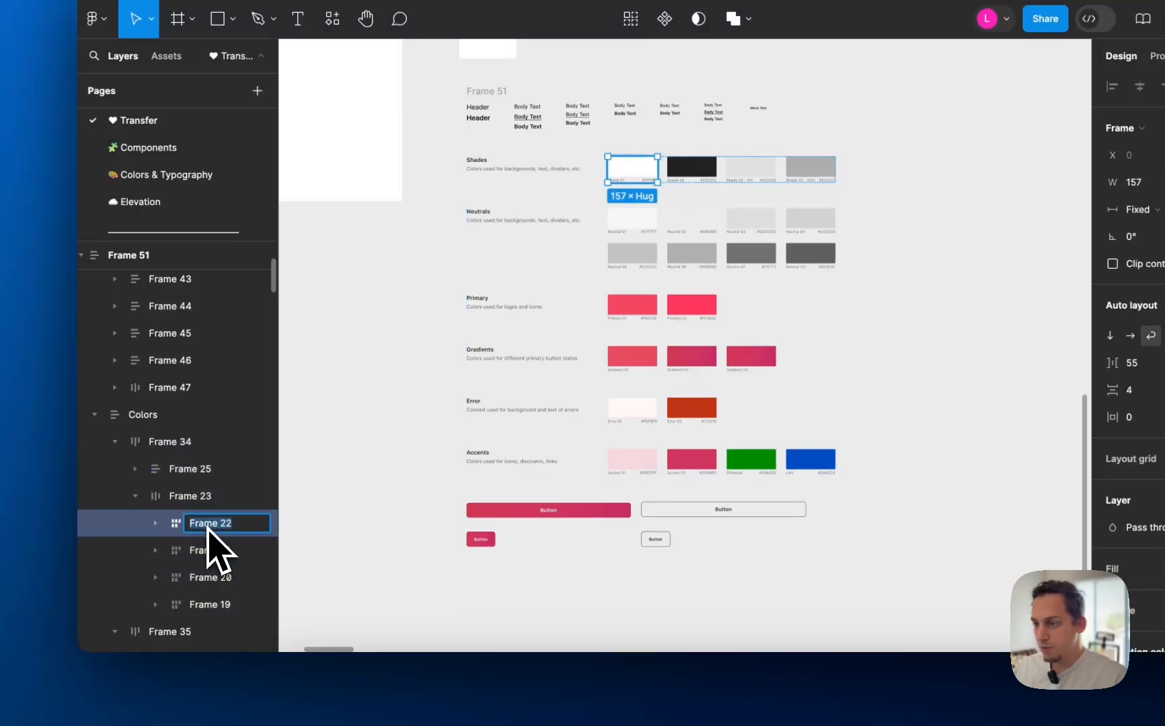
{"action": "scroll", "coordinate": [629, 206], "scroll_direction": "up", "scroll_amount": 5}
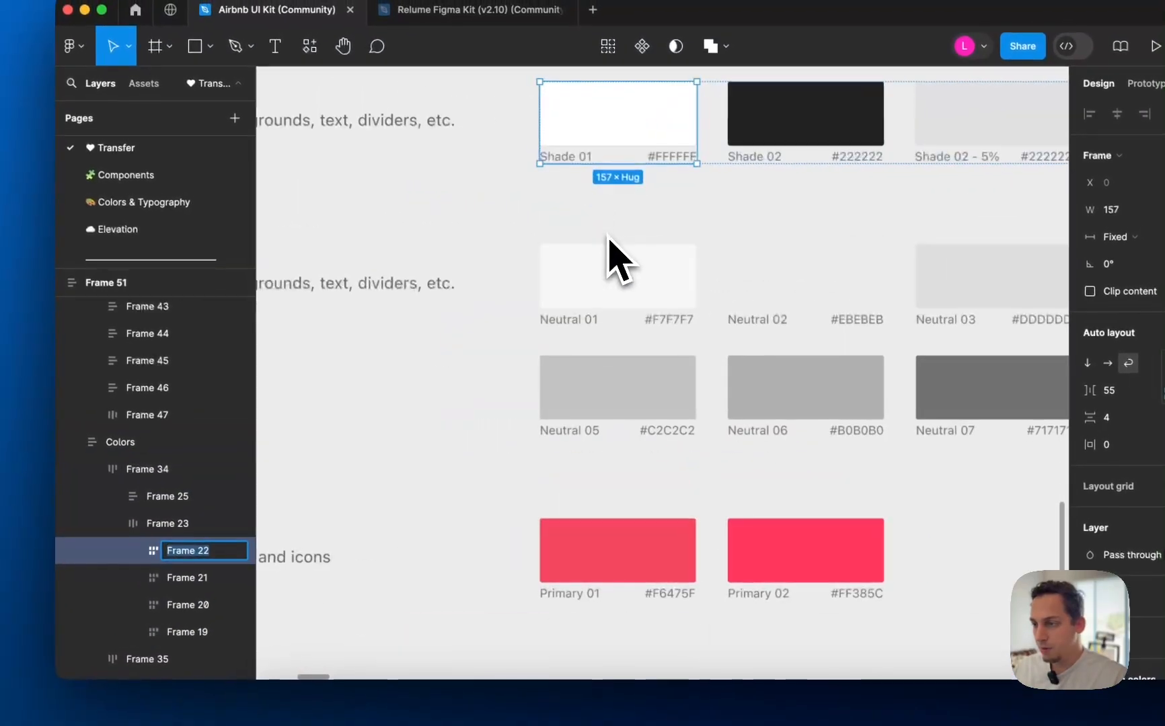
{"action": "scroll", "coordinate": [608, 259], "scroll_direction": "up", "scroll_amount": 2}
{"action": "scroll", "coordinate": [609, 259], "scroll_direction": "left", "scroll_amount": 2}
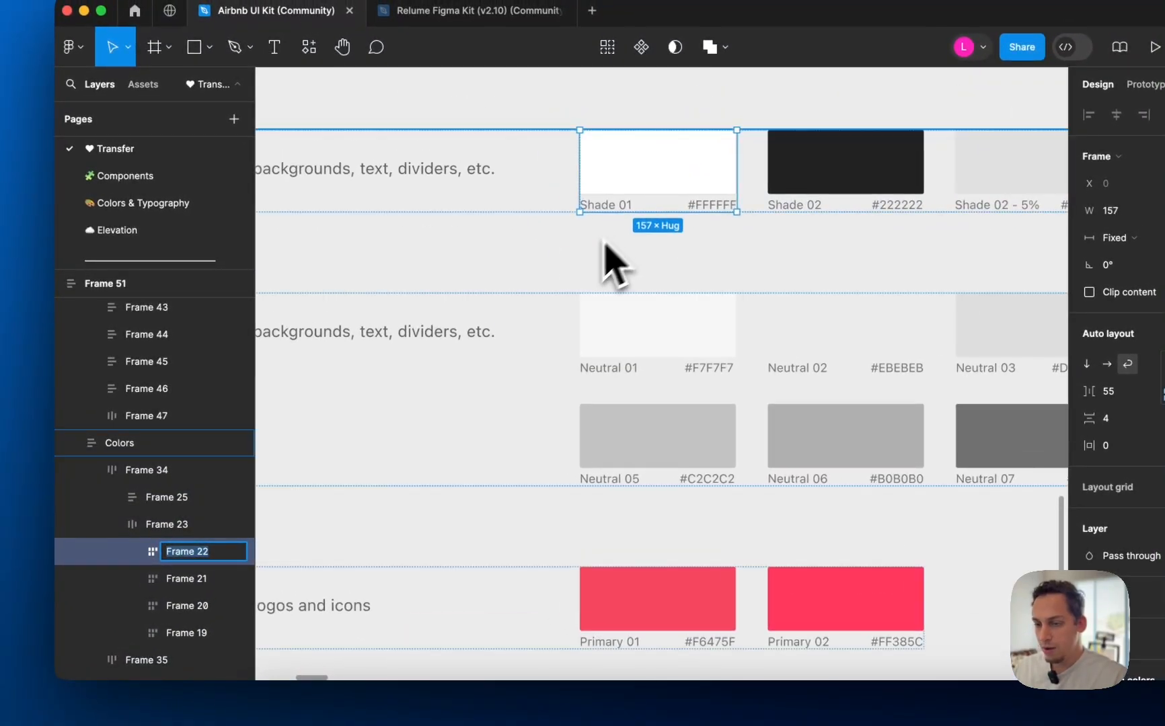
{"action": "type", "text": "Shade 01"}
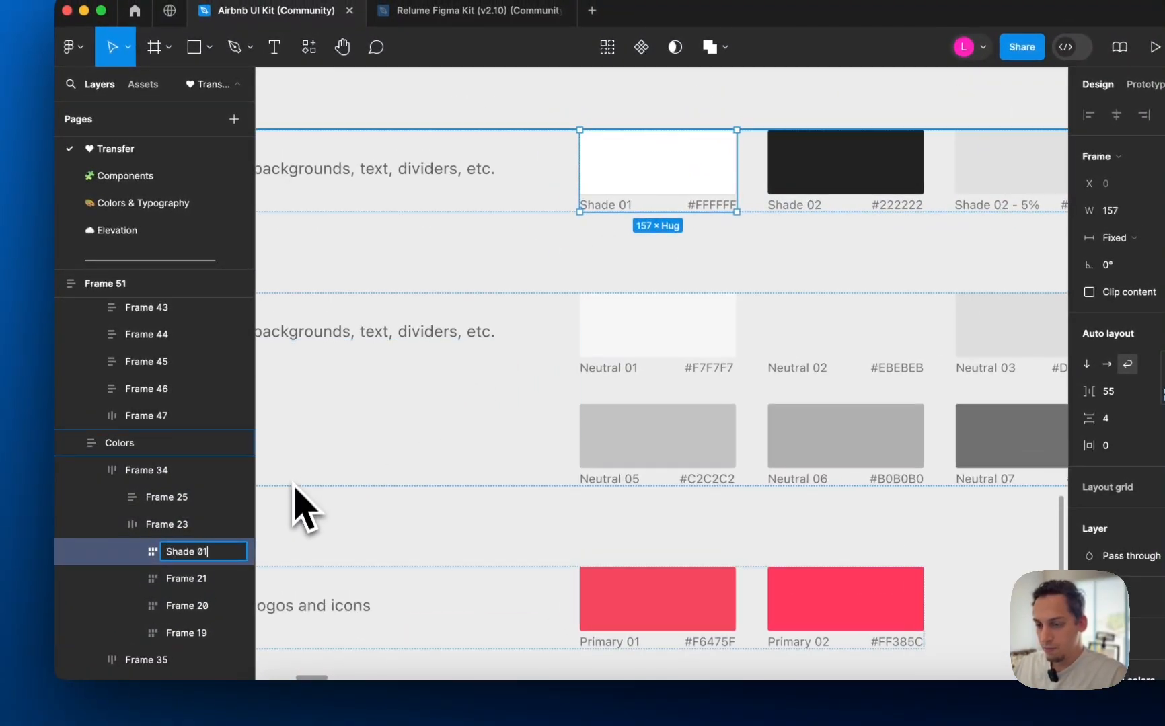
{"action": "key", "text": "Tab"}
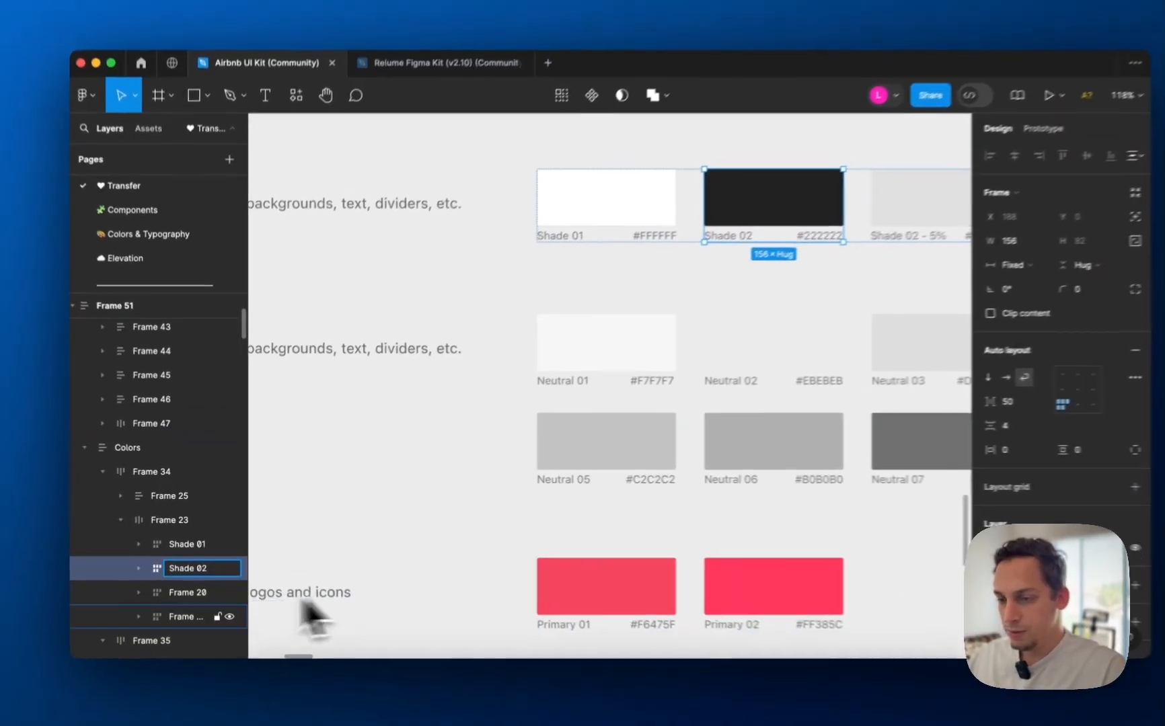
- Delete the Shade 02 - 5% and Shade 02 - 30% swatches from the Shades row
{"action": "scroll", "coordinate": [403, 555], "scroll_direction": "right", "scroll_amount": 5}
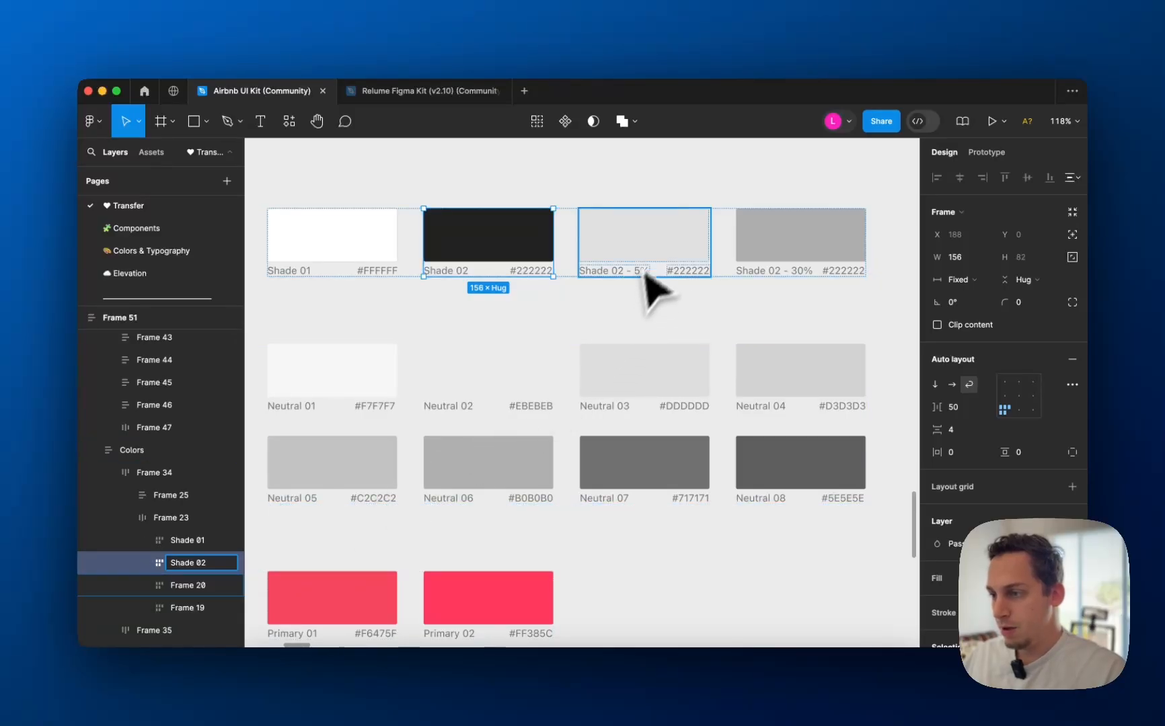
{"action": "left_click", "coordinate": [658, 250]}
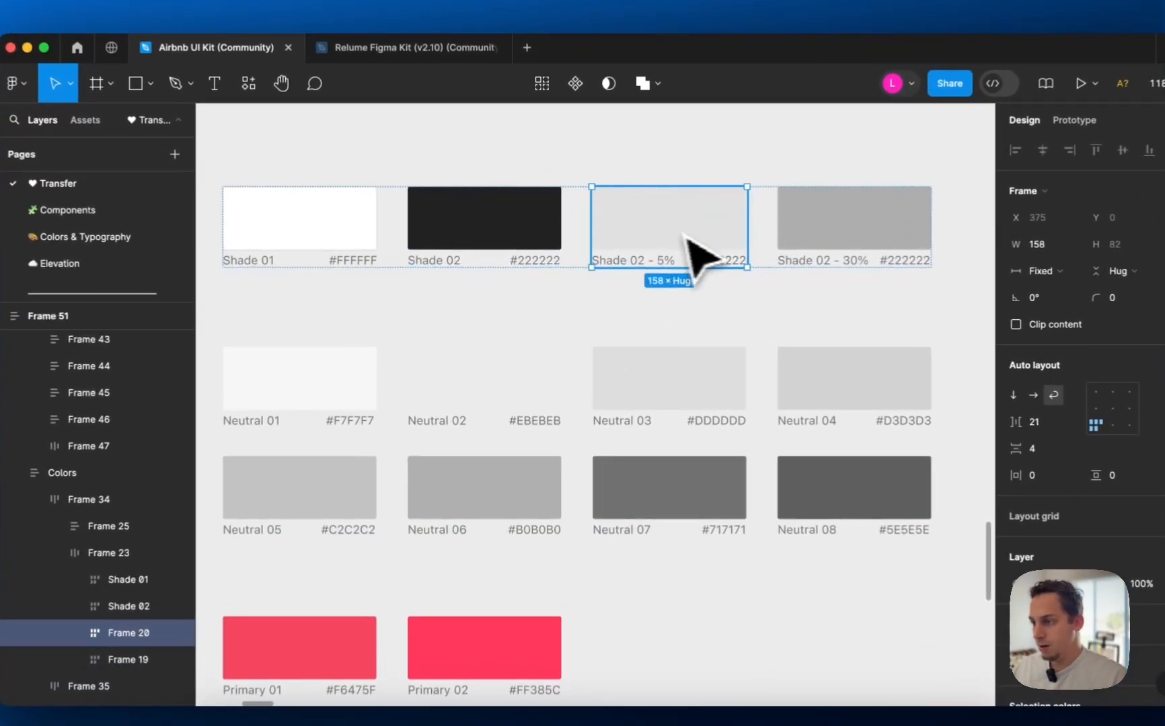
{"action": "left_click", "coordinate": [811, 252], "text": "shift"}
{"action": "key", "text": "BackSpace"}
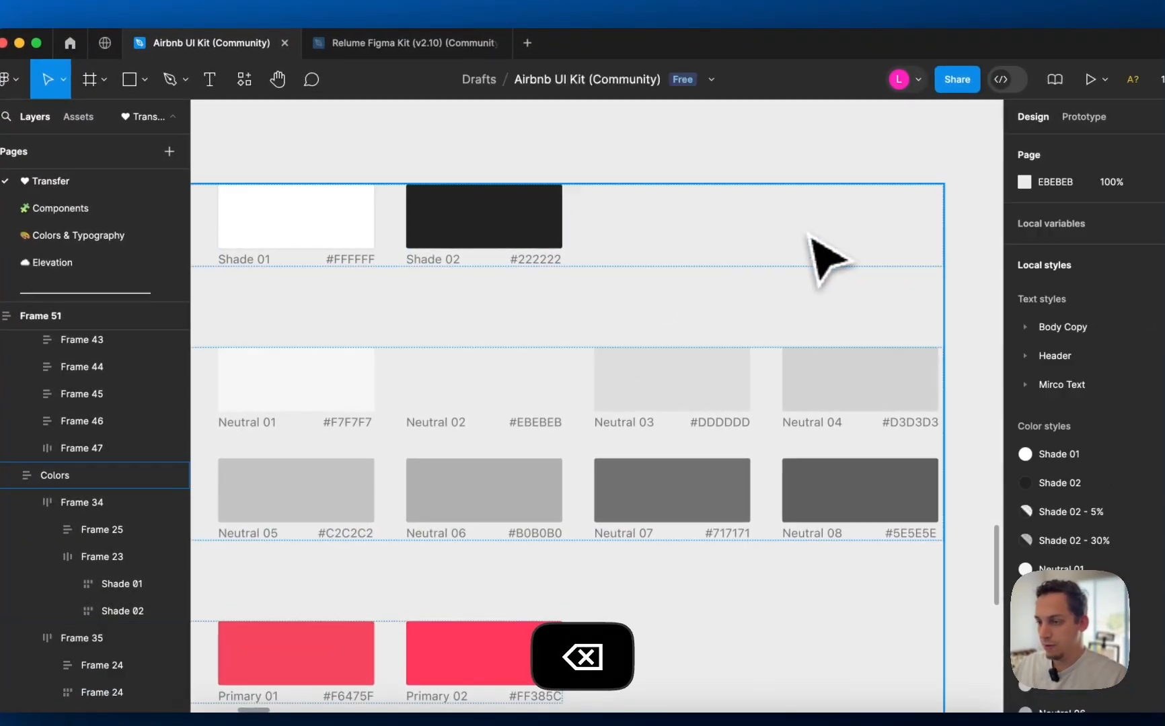
{"action": "scroll", "coordinate": [642, 396], "scroll_direction": "left", "scroll_amount": 3}
{"action": "scroll", "coordinate": [639, 403], "scroll_direction": "down", "scroll_amount": 4}
{"action": "scroll", "coordinate": [636, 404], "scroll_direction": "down", "scroll_amount": 3}
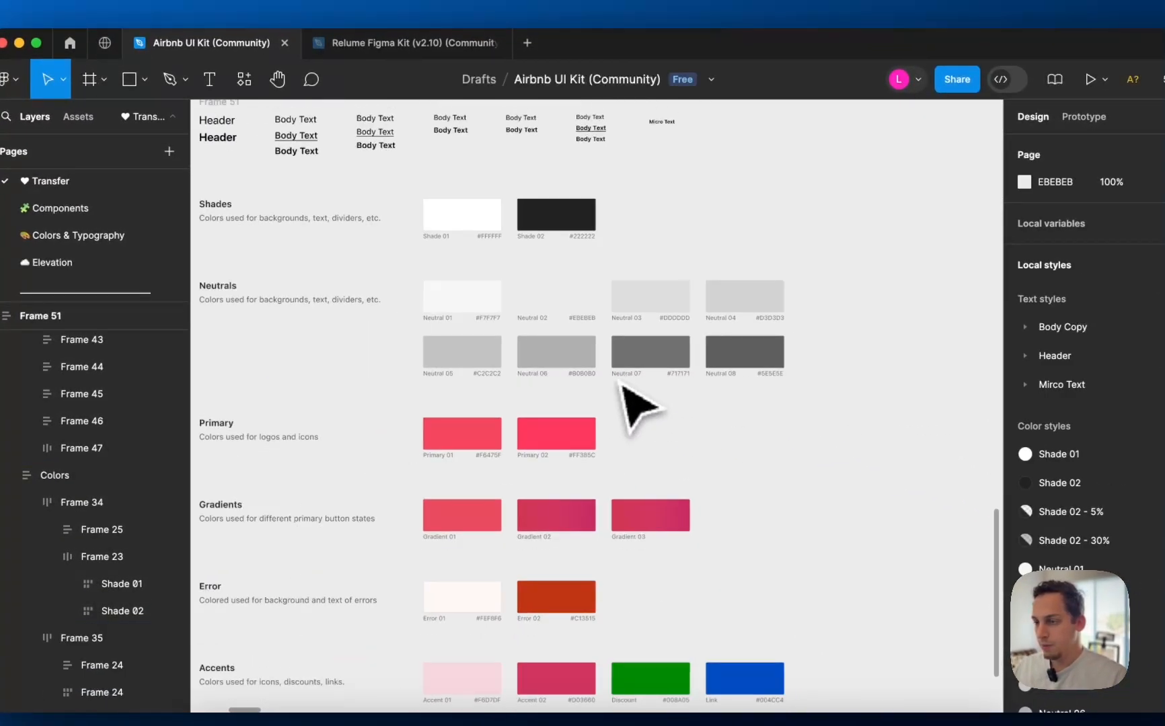
{"action": "left_click", "coordinate": [503, 254]}
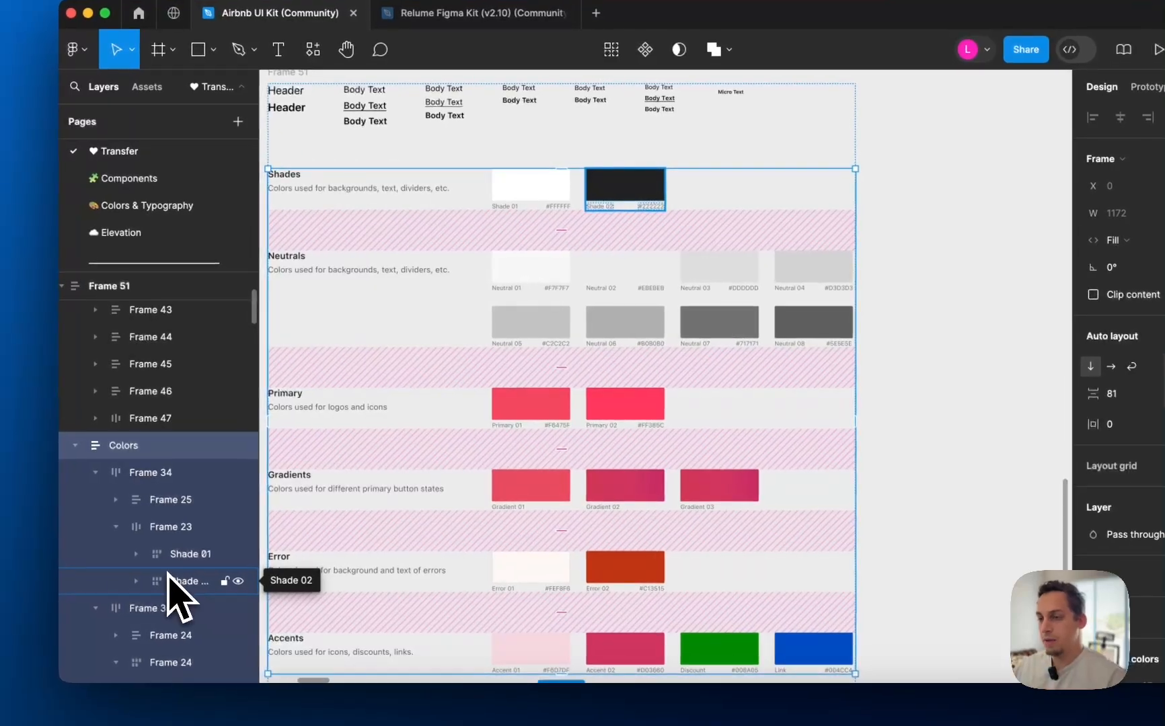
{"action": "scroll", "coordinate": [592, 524], "scroll_direction": "down", "scroll_amount": 5}
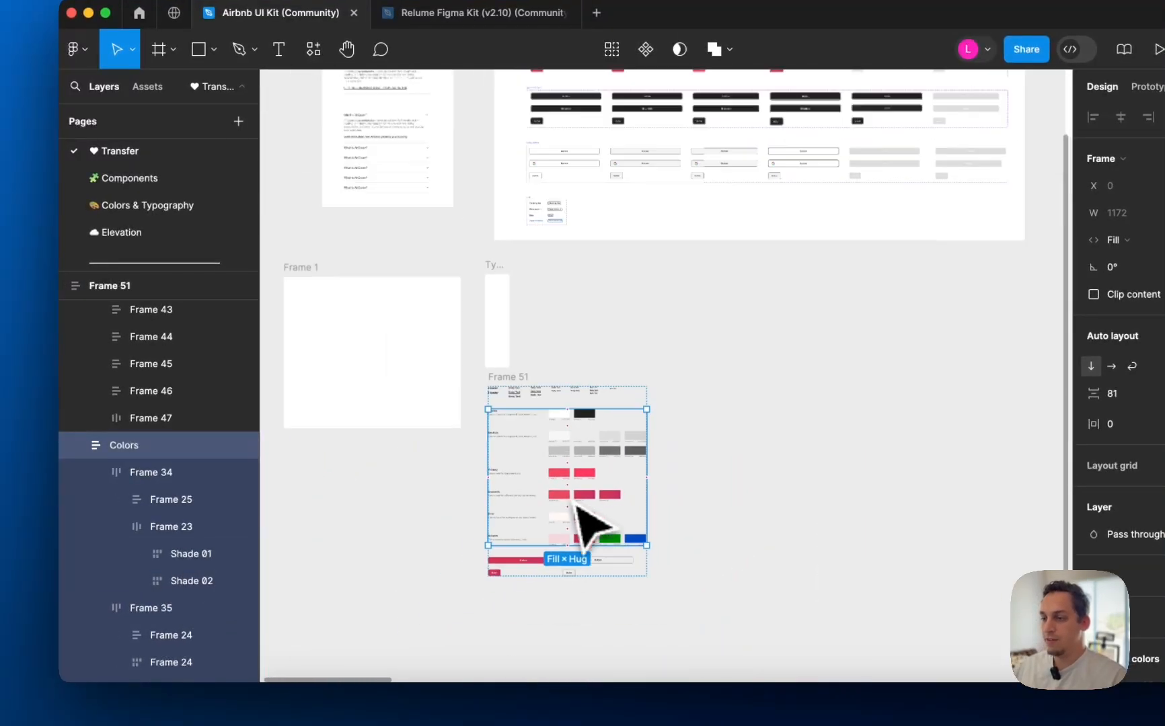
{"action": "left_click", "coordinate": [546, 398]}
- Detach the reservation card with the Reserve button in the Cards frame from its component and collapse its layers
{"action": "scroll", "coordinate": [544, 404], "scroll_direction": "up", "scroll_amount": 5}
{"action": "scroll", "coordinate": [527, 389], "scroll_direction": "right", "scroll_amount": 5}
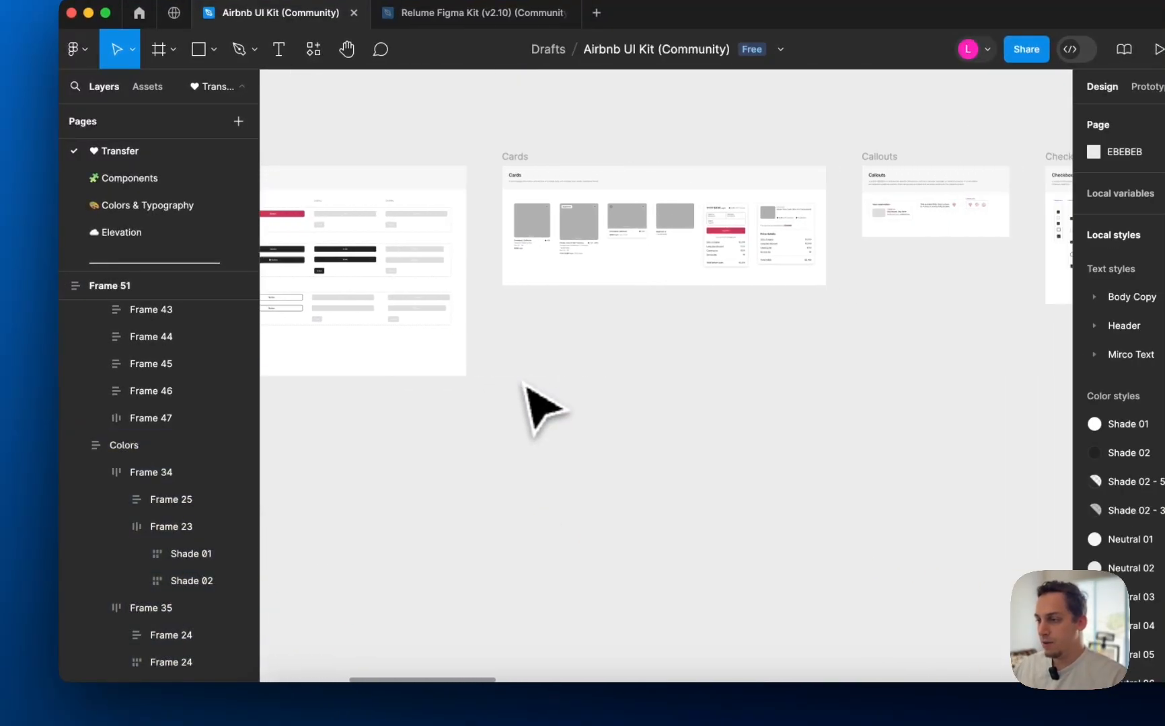
{"action": "scroll", "coordinate": [780, 241], "scroll_direction": "up", "scroll_amount": 4}
{"action": "left_click", "coordinate": [632, 243]}
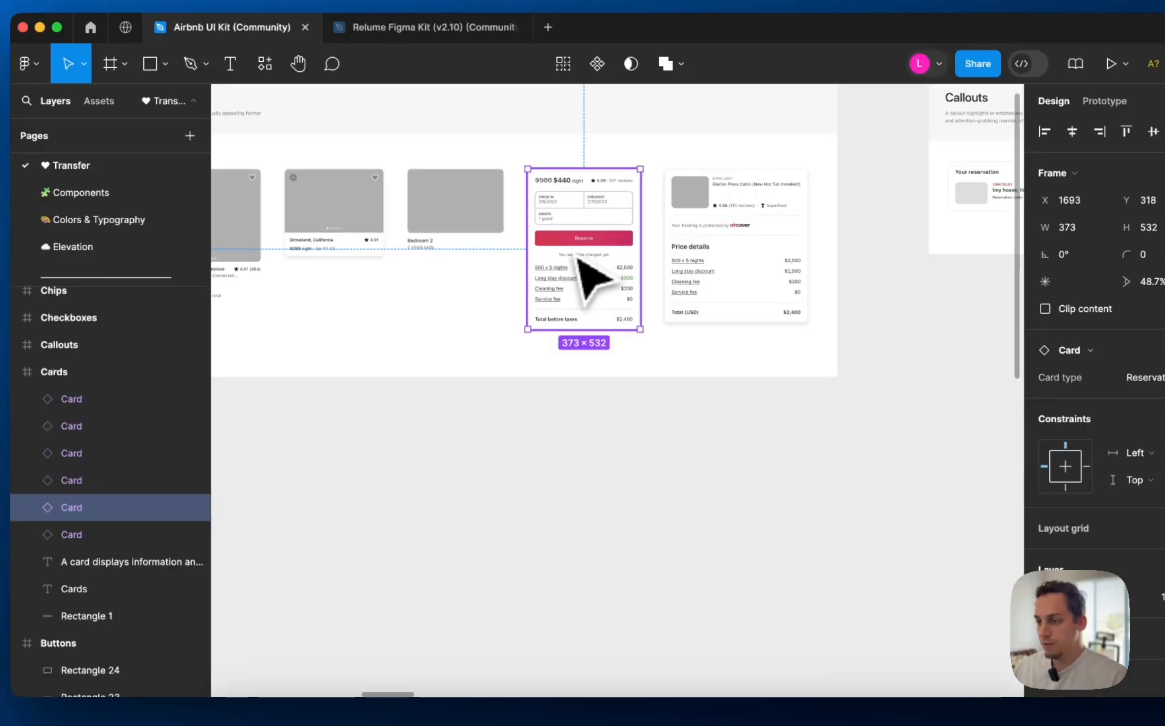
{"action": "right_click", "coordinate": [573, 255]}
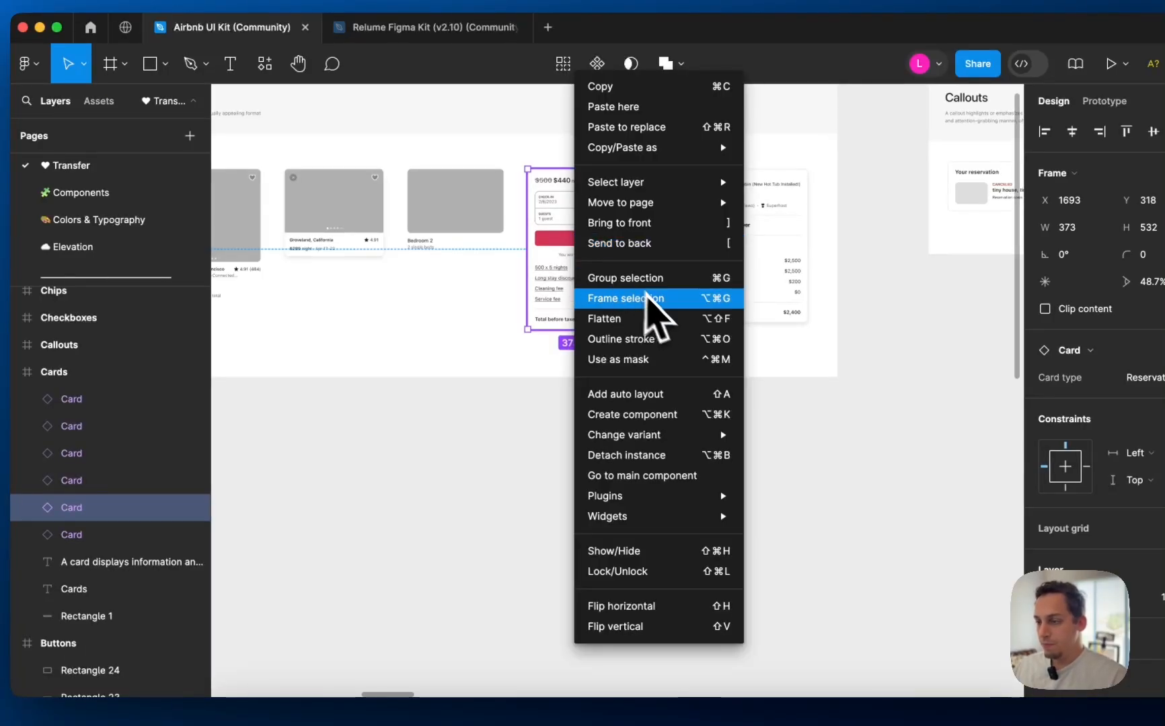
{"action": "left_click", "coordinate": [626, 456]}
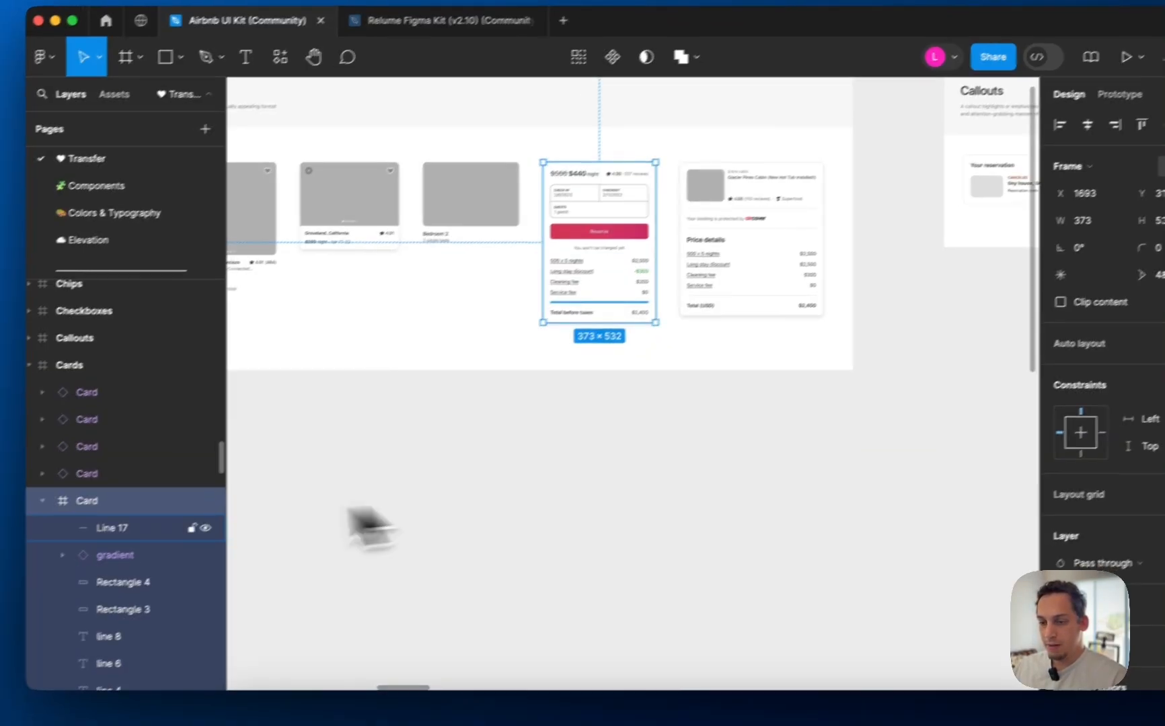
{"action": "left_click", "coordinate": [42, 501]}
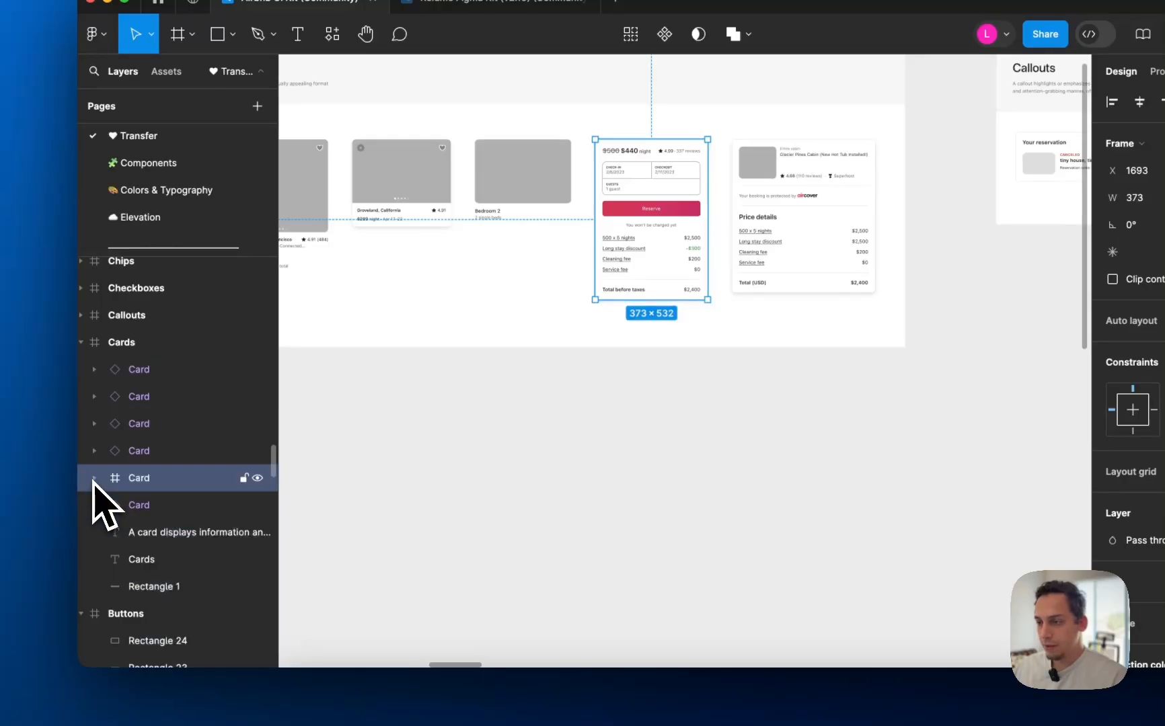
- Examine how the detached reservation card's background, guest field and text layers are built
{"action": "scroll", "coordinate": [638, 196], "scroll_direction": "up", "scroll_amount": 5}
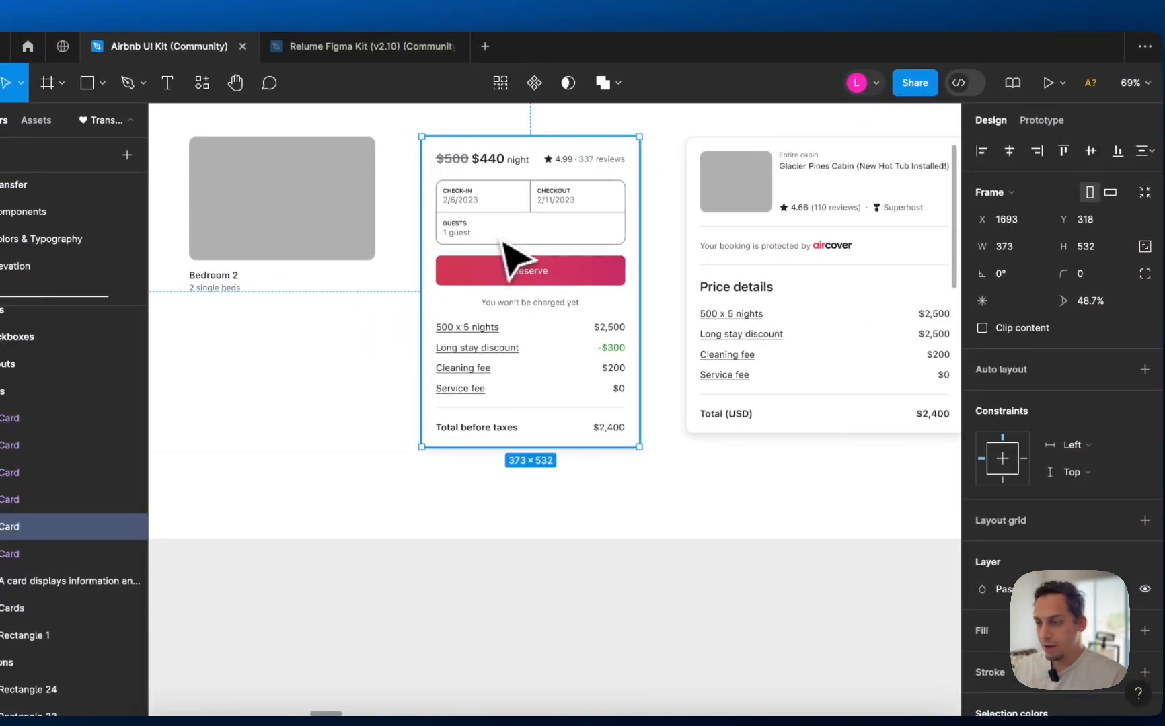
{"action": "double_click", "coordinate": [500, 241]}
{"action": "double_click", "coordinate": [499, 241]}
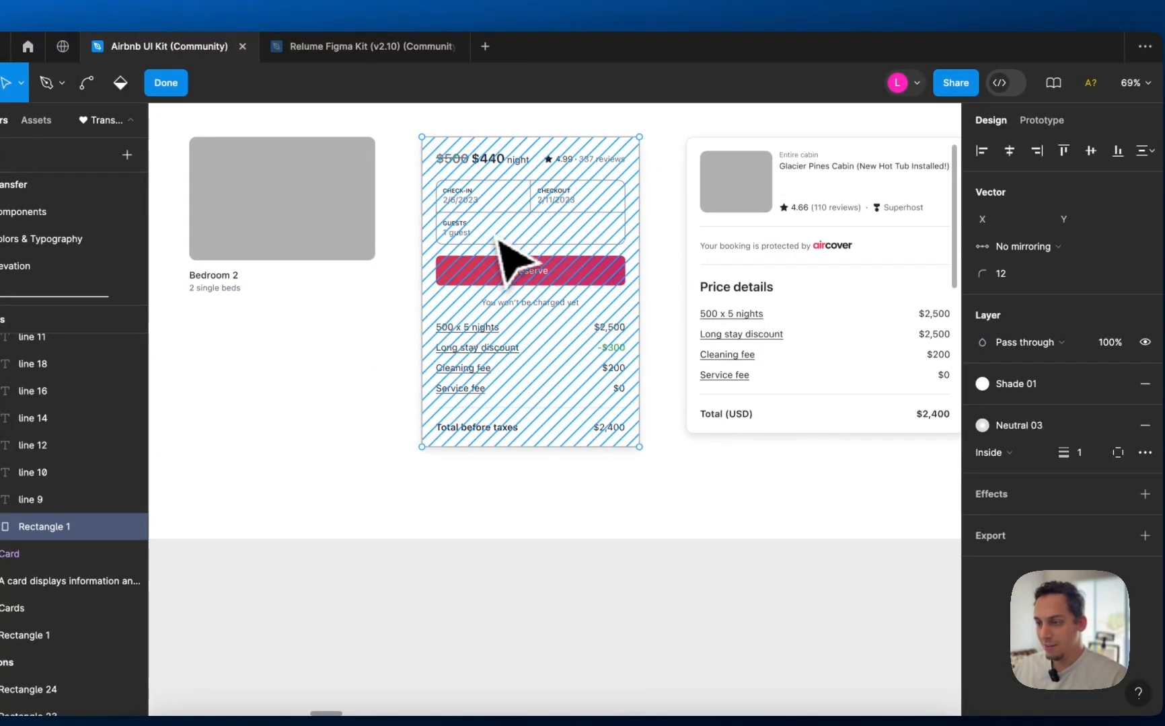
{"action": "key", "text": "Escape"}
{"action": "left_click", "coordinate": [470, 246]}
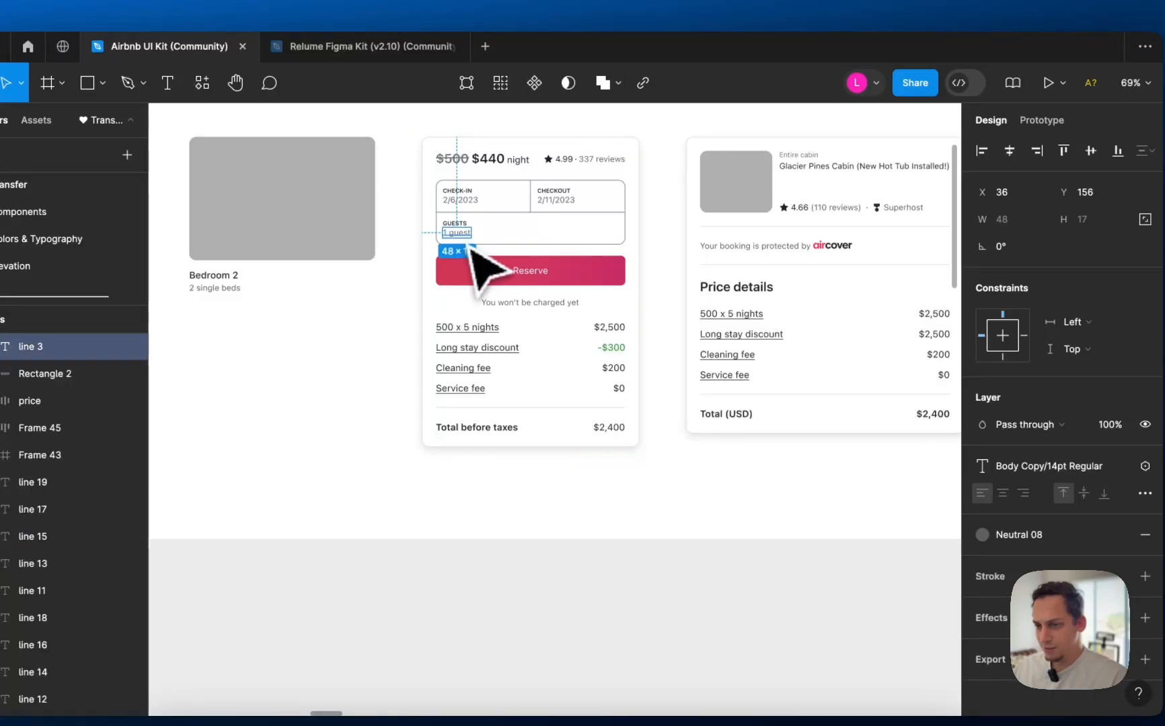
{"action": "left_click", "coordinate": [494, 246]}
{"action": "scroll", "coordinate": [484, 282], "scroll_direction": "down", "scroll_amount": 5}
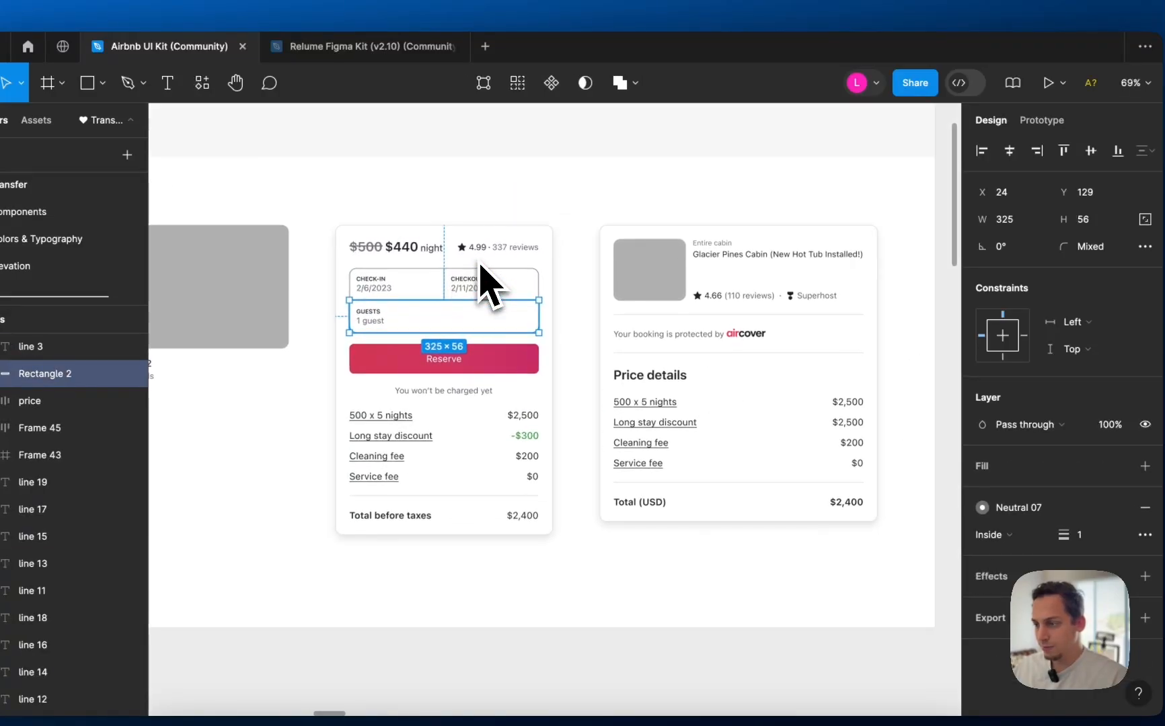
{"action": "scroll", "coordinate": [624, 299], "scroll_direction": "up", "scroll_amount": 5}
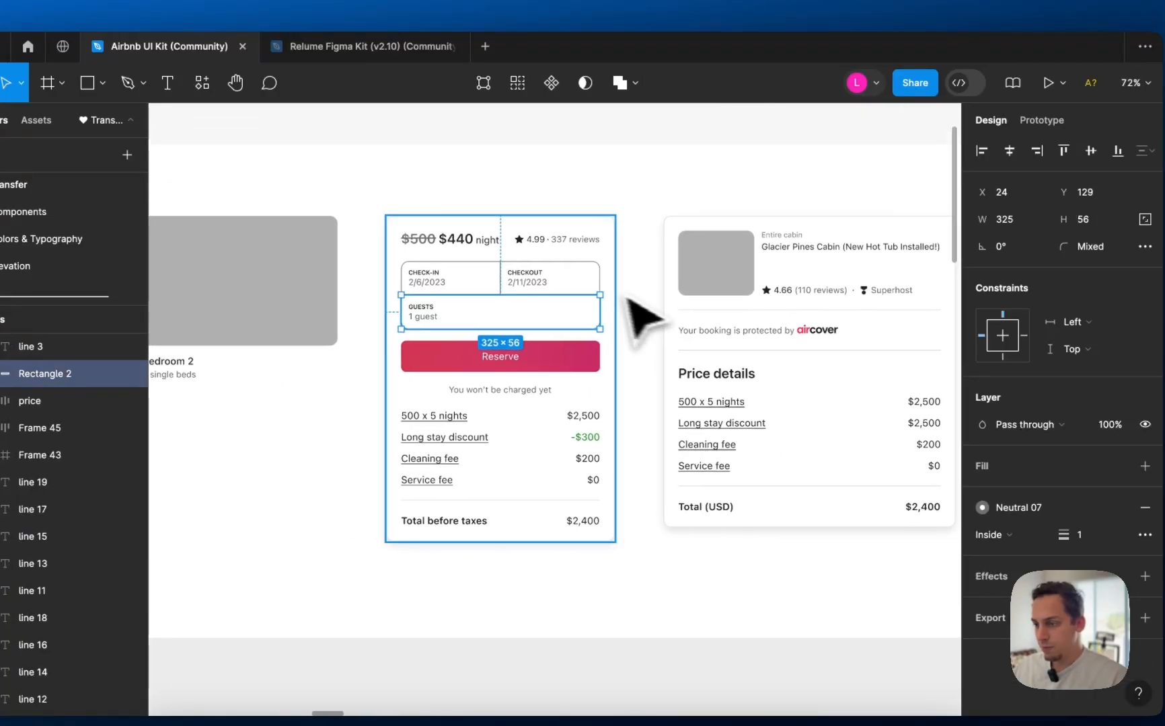
{"action": "left_click", "coordinate": [483, 235]}
{"action": "scroll", "coordinate": [482, 245], "scroll_direction": "down", "scroll_amount": 6}
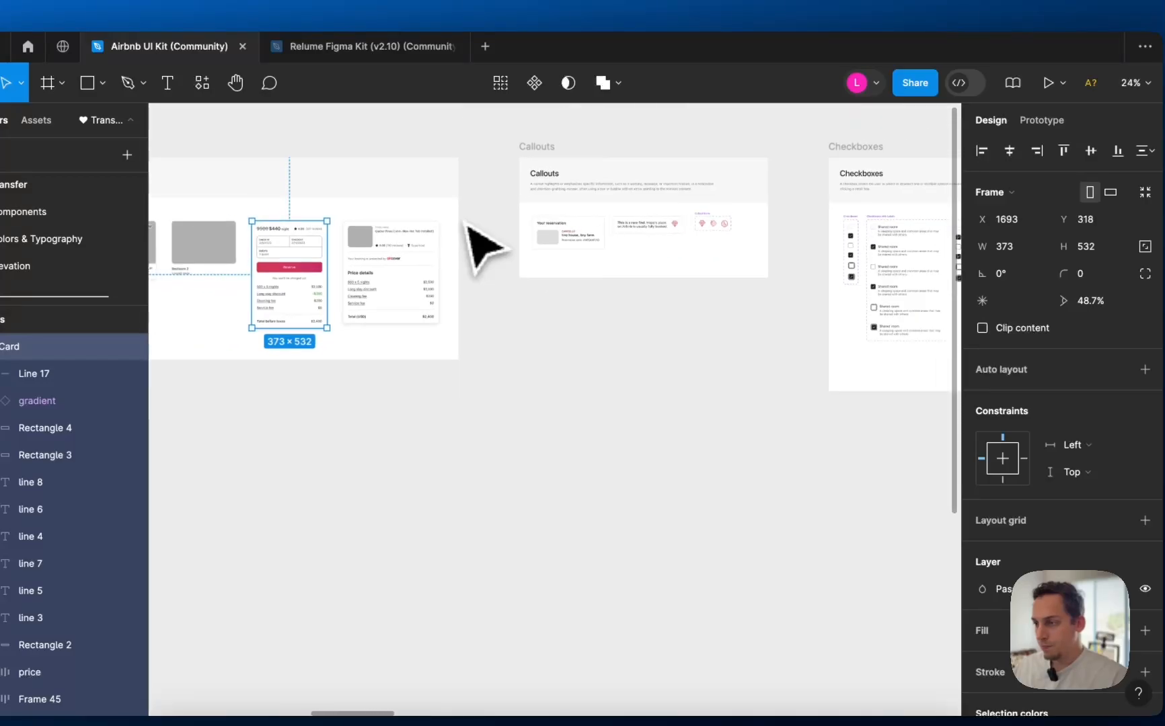
{"action": "scroll", "coordinate": [471, 232], "scroll_direction": "up", "scroll_amount": 5}
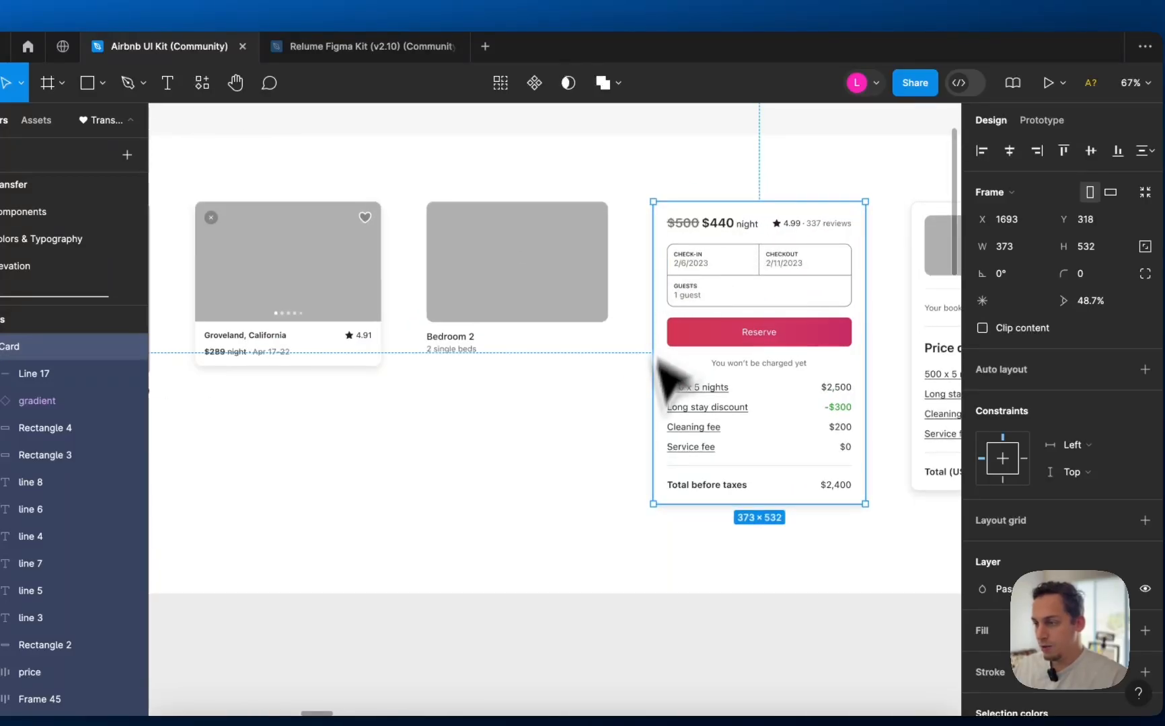
{"action": "left_click", "coordinate": [656, 490]}
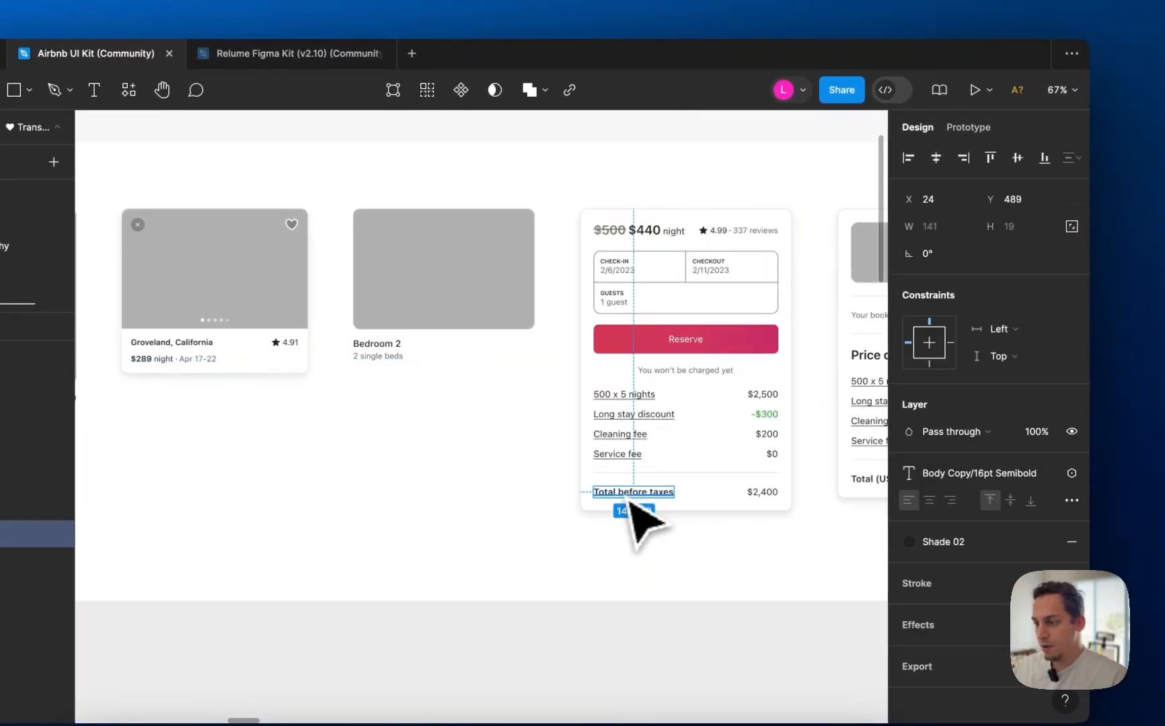
- Wrap the Total before taxes label with its amount, and the Service fee label with its amount, in separate auto layout rows
{"action": "left_click", "coordinate": [752, 493], "text": "shift"}
{"action": "key", "text": "shift+a"}
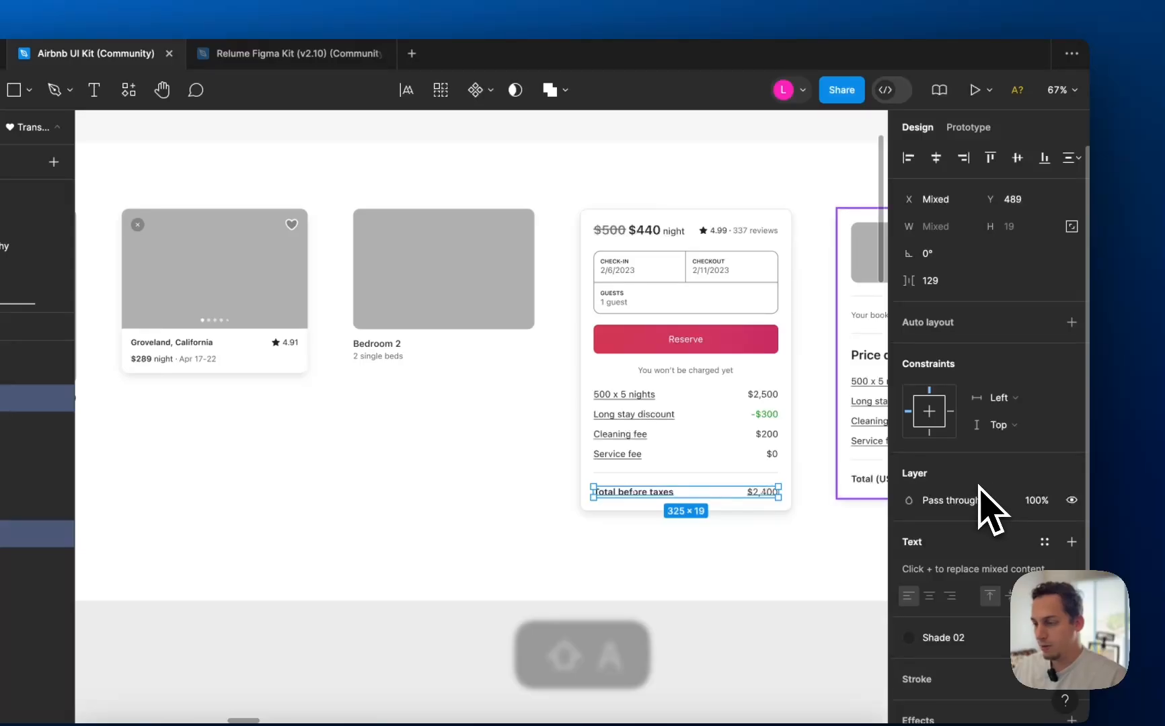
{"action": "left_click", "coordinate": [636, 457]}
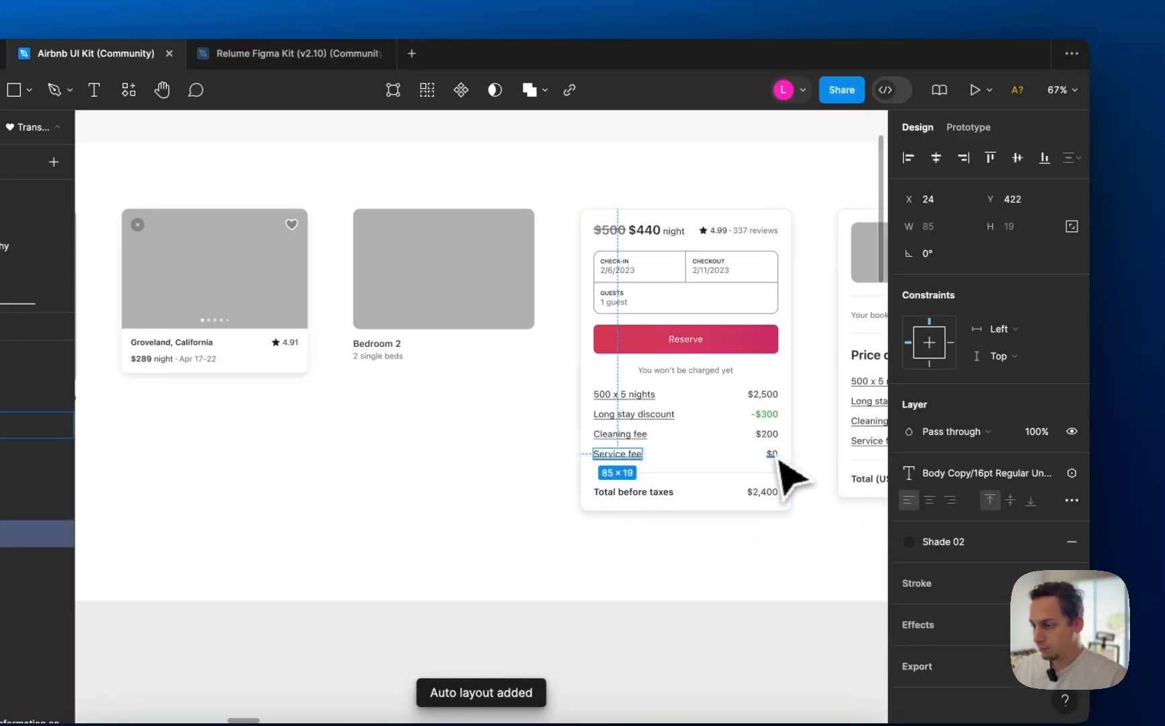
{"action": "left_click", "coordinate": [772, 456], "text": "shift"}
{"action": "key", "text": "shift+a"}
- Wrap the Cleaning fee, Long stay discount and 500 x 5 nights labels each with their amount in separate auto layout rows
{"action": "left_click", "coordinate": [632, 435]}
{"action": "left_click", "coordinate": [771, 435], "text": "shift"}
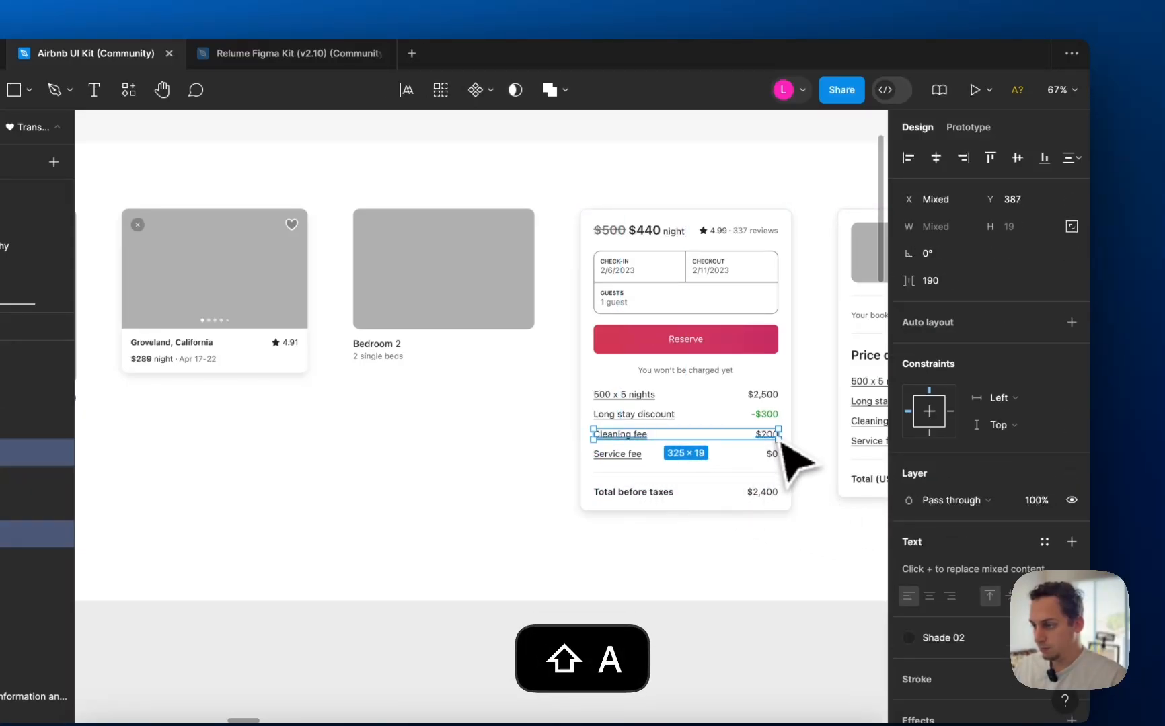
{"action": "key", "text": "shift+a"}
{"action": "left_click", "coordinate": [662, 415]}
{"action": "left_click", "coordinate": [766, 414], "text": "shift"}
{"action": "key", "text": "shift+a"}
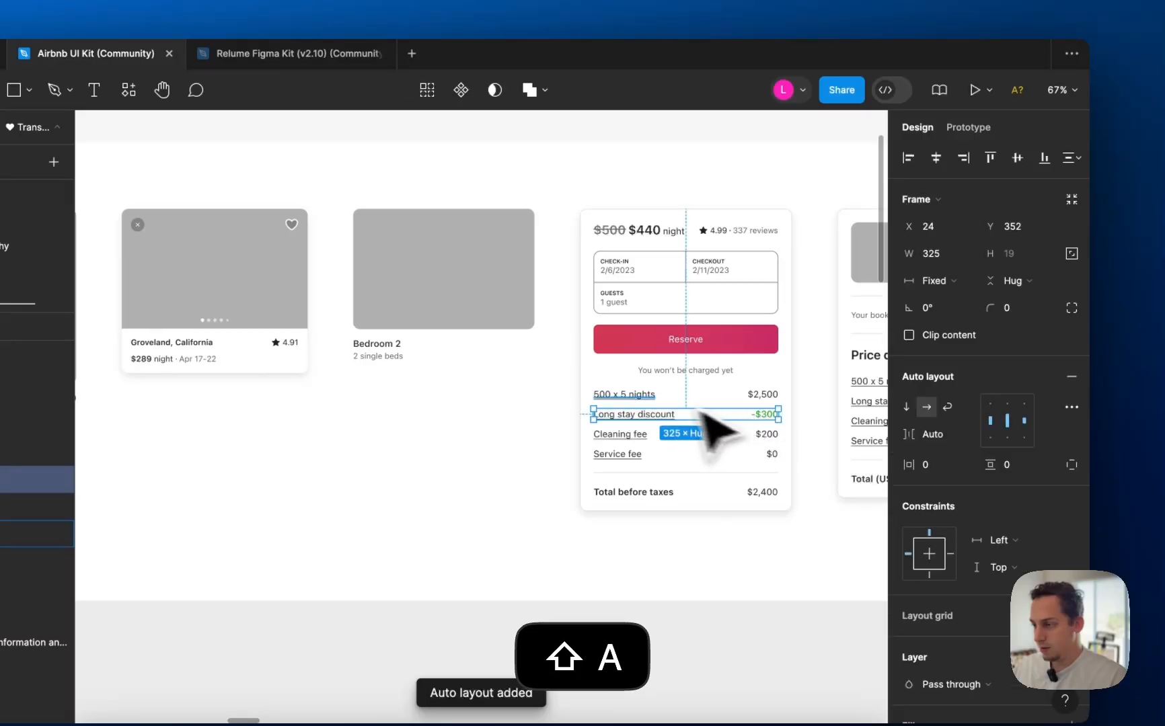
{"action": "left_click", "coordinate": [624, 395]}
{"action": "left_click", "coordinate": [762, 395], "text": "shift"}
{"action": "key", "text": "shift+a"}
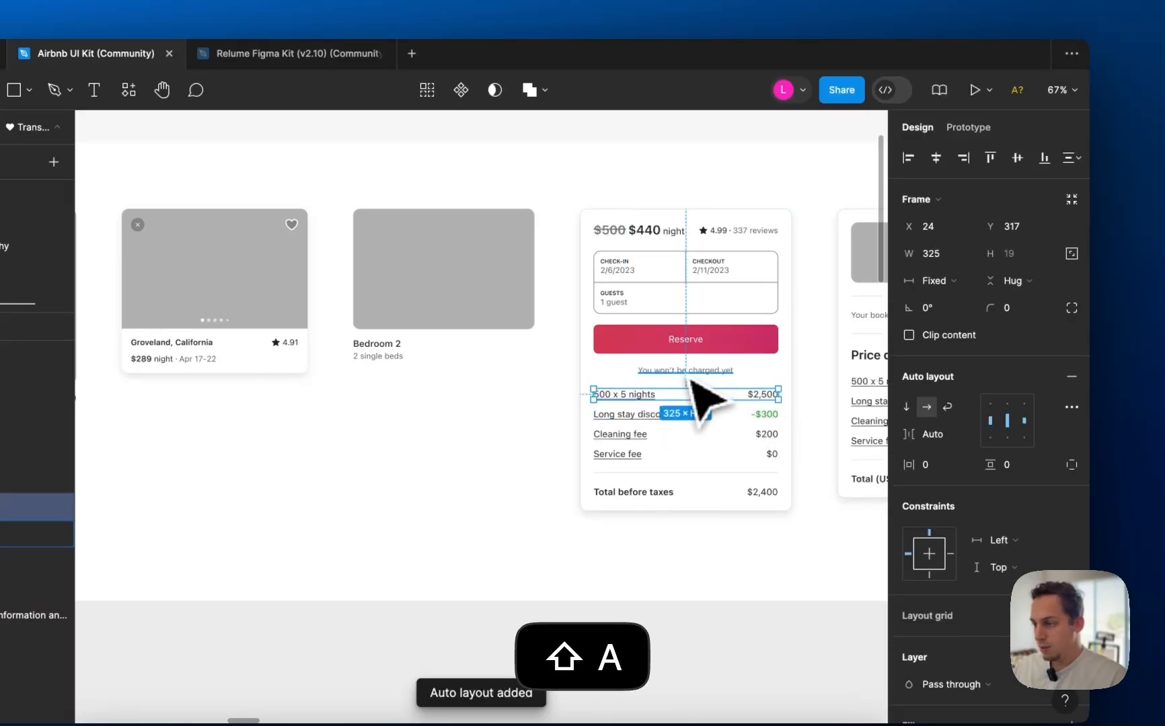
- Detach the Reserve button from its component and wrap it with the "You won't be charged yet" text in an auto layout frame
{"action": "left_click", "coordinate": [666, 369]}
{"action": "left_click", "coordinate": [656, 350], "text": "shift"}
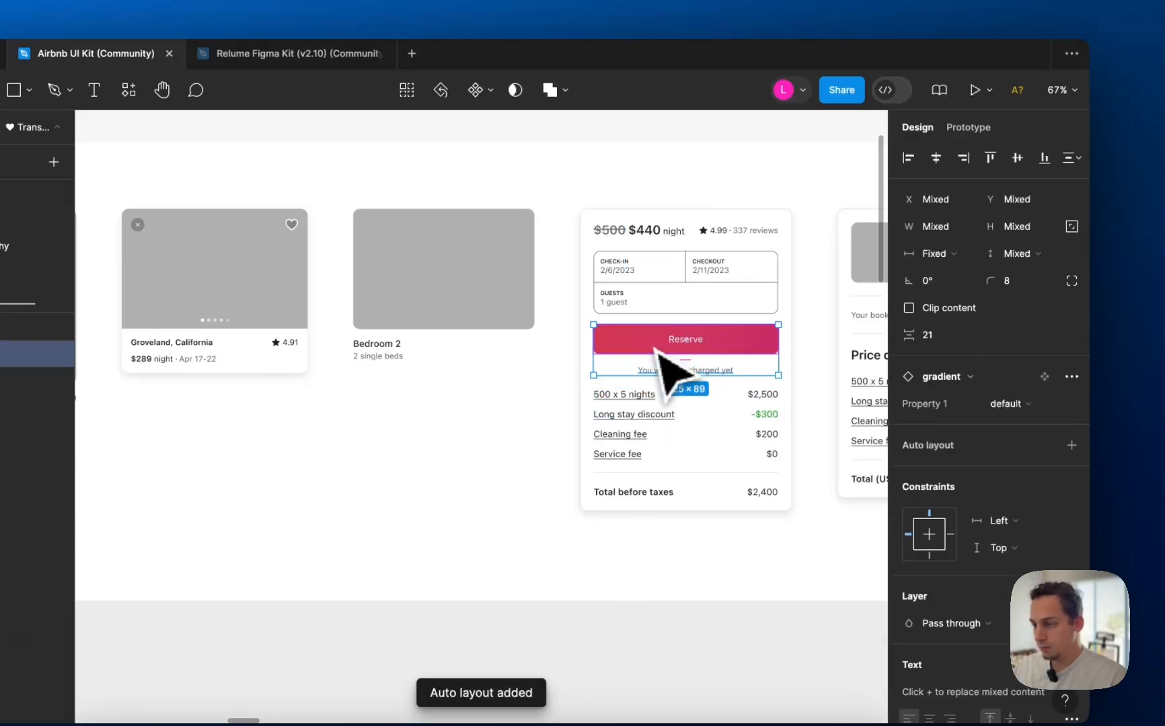
{"action": "left_click", "coordinate": [660, 355]}
{"action": "right_click", "coordinate": [661, 355]}
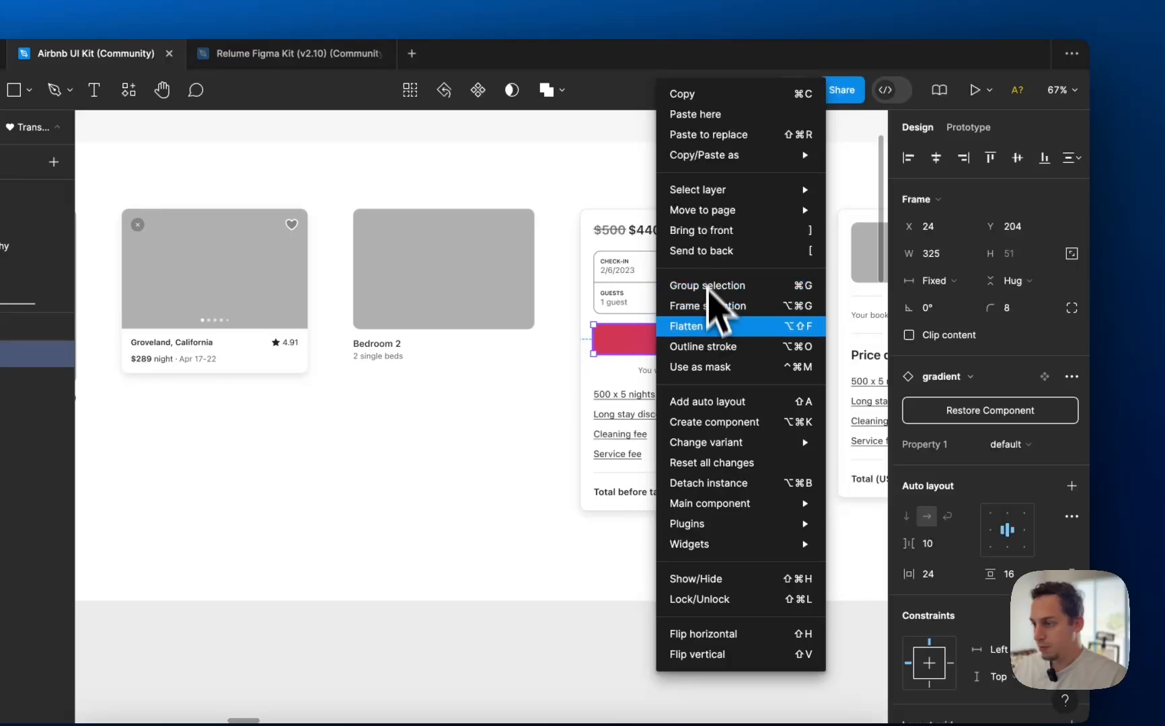
{"action": "left_click", "coordinate": [711, 484]}
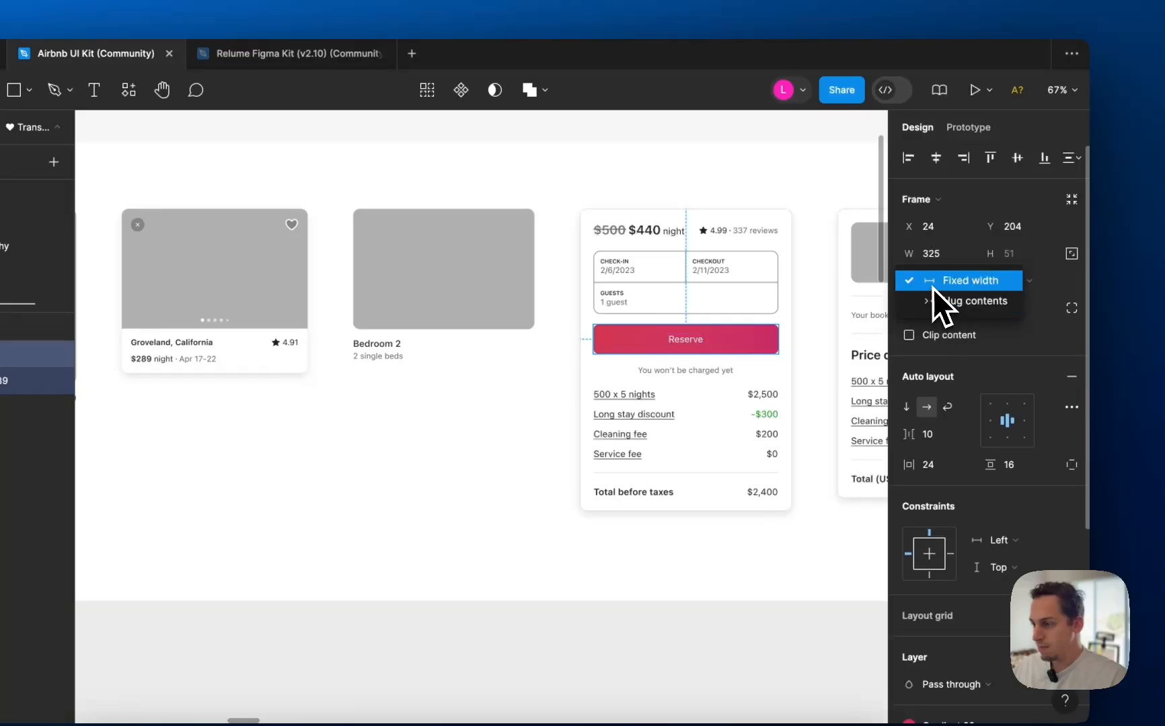
{"action": "left_click", "coordinate": [726, 372], "text": "shift"}
{"action": "key", "text": "shift+a"}
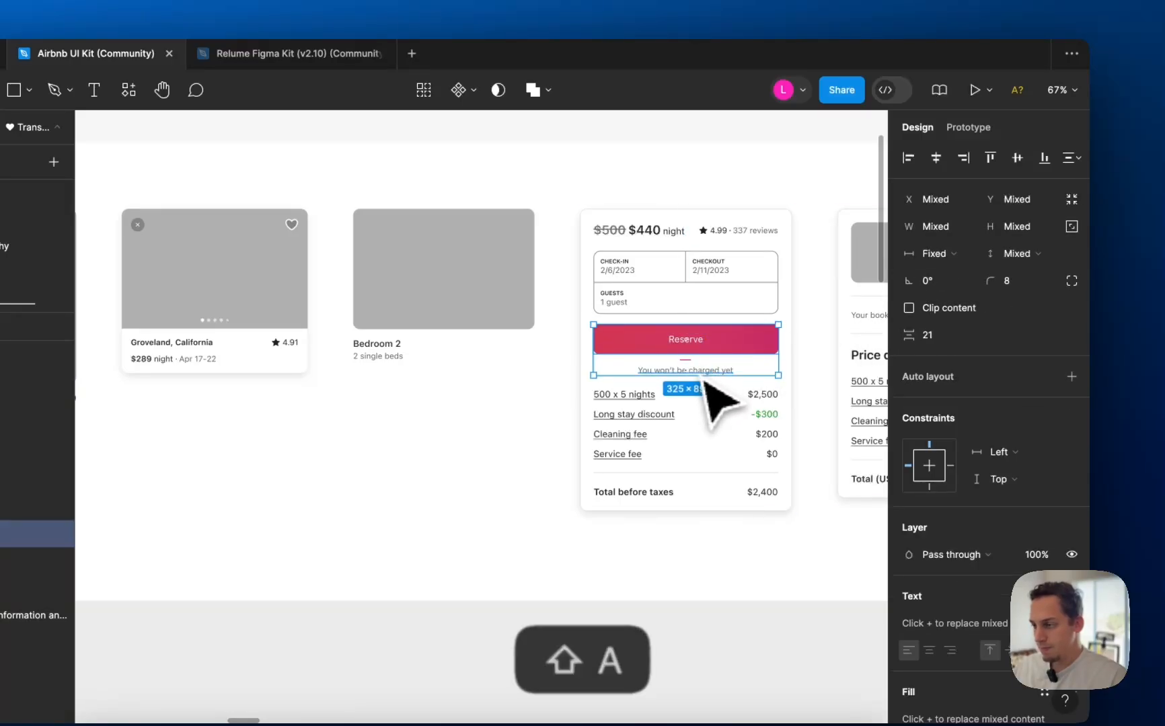
- Wrap the GUESTS label and the 1 guest text in an auto layout frame
{"action": "left_click", "coordinate": [652, 318]}
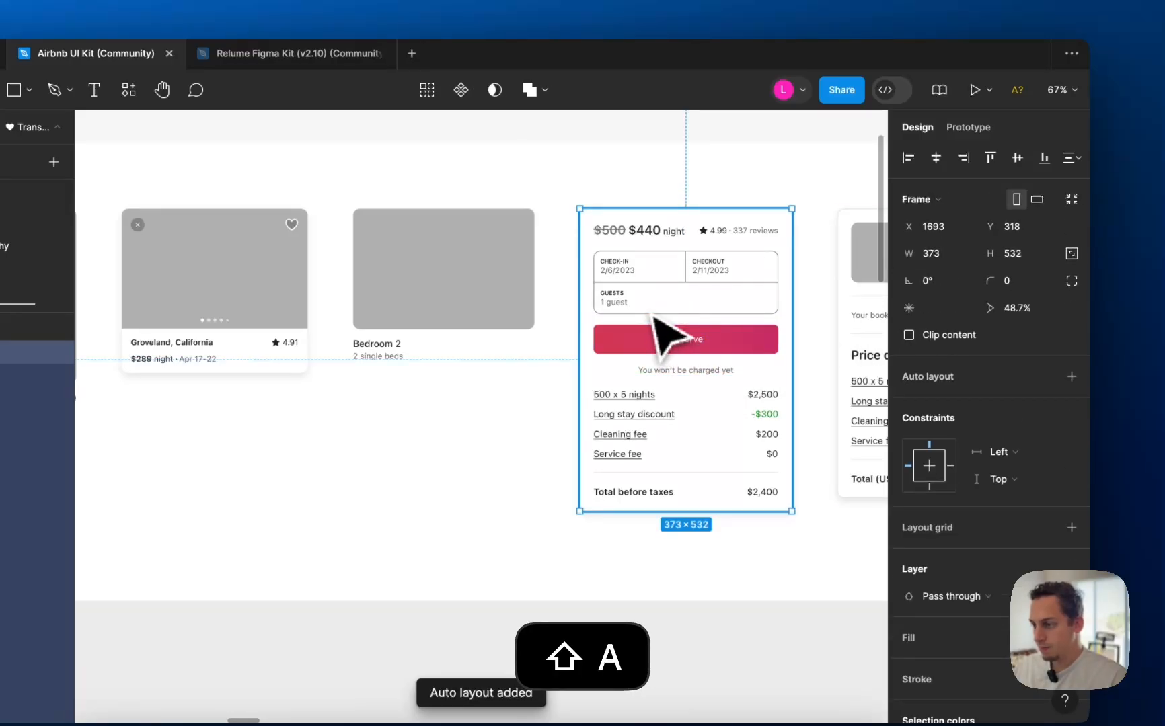
{"action": "double_click", "coordinate": [617, 299]}
{"action": "scroll", "coordinate": [617, 300], "scroll_direction": "up", "scroll_amount": 3}
{"action": "scroll", "coordinate": [620, 303], "scroll_direction": "up", "scroll_amount": 5}
{"action": "left_click", "coordinate": [622, 310], "text": "shift"}
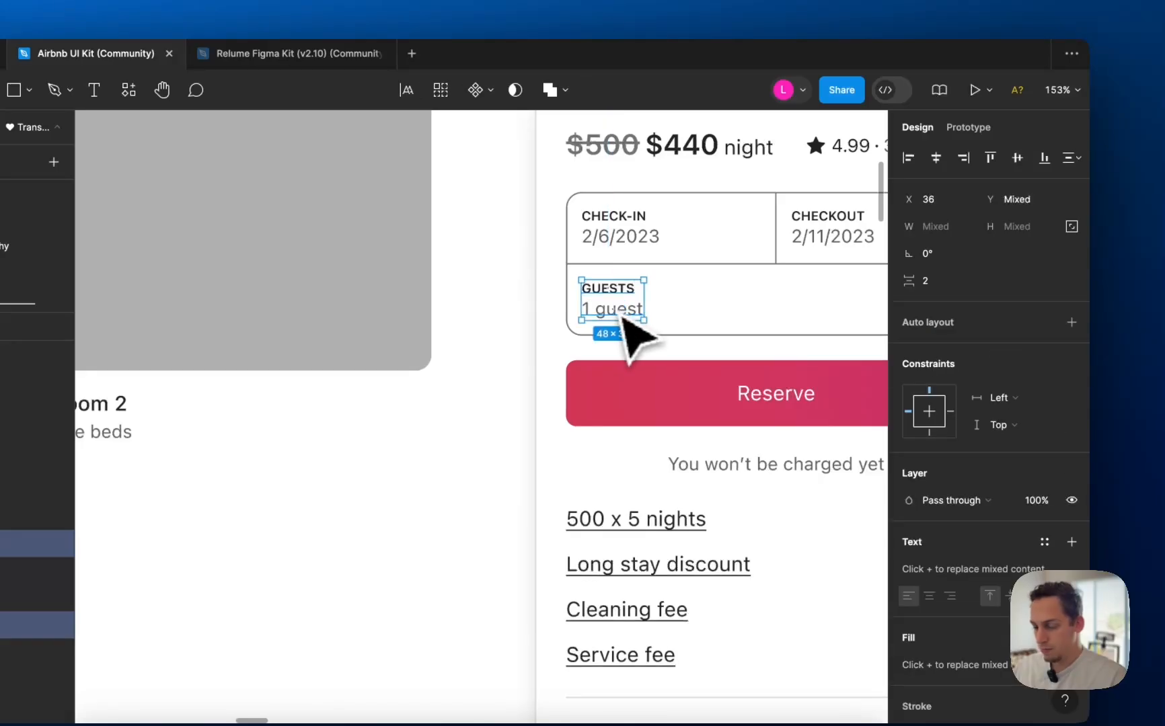
{"action": "key", "text": "shift+a"}
- Wrap the CHECK-IN label with its date, and the CHECKOUT label with its date, in separate auto layout frames
{"action": "left_click", "coordinate": [681, 307]}
{"action": "scroll", "coordinate": [682, 307], "scroll_direction": "right", "scroll_amount": 3}
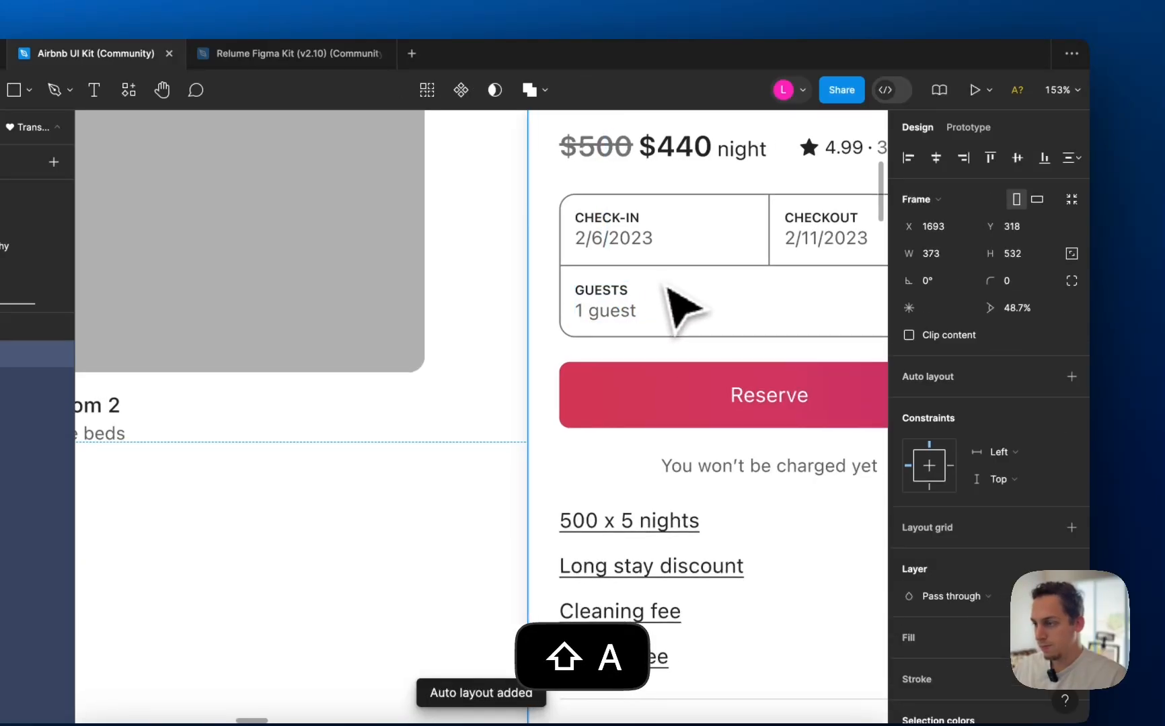
{"action": "double_click", "coordinate": [529, 275]}
{"action": "left_click", "coordinate": [518, 255], "text": "shift"}
{"action": "key", "text": "shift+a"}
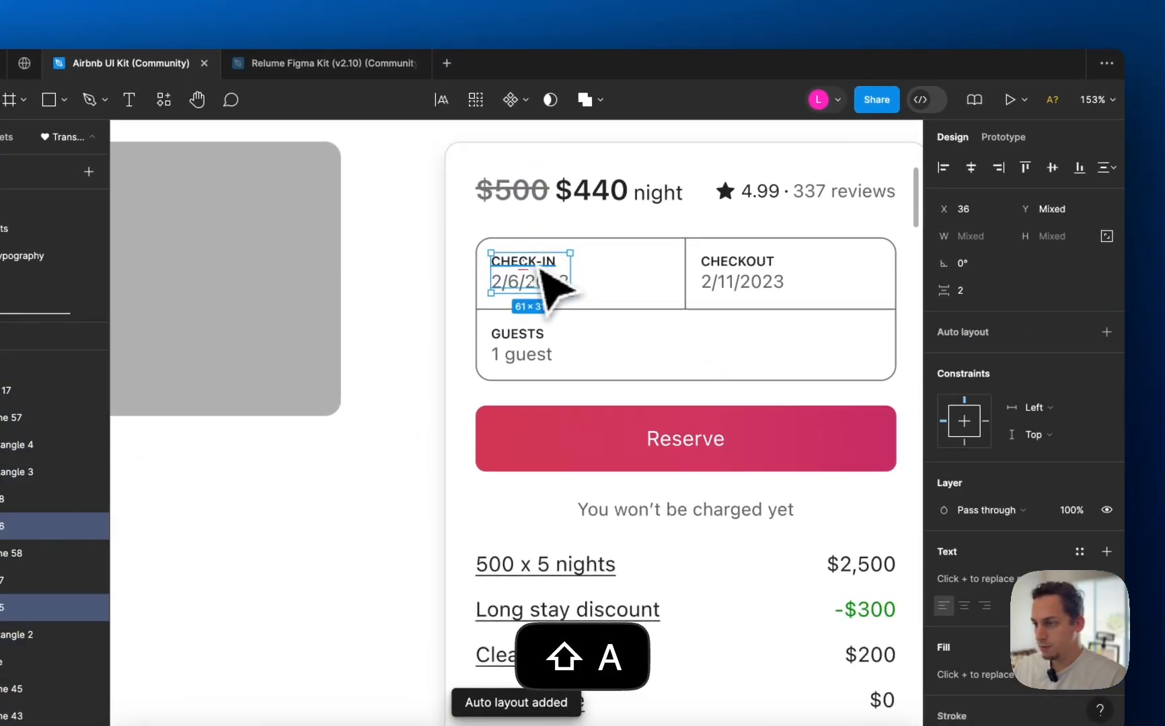
{"action": "double_click", "coordinate": [732, 284]}
{"action": "left_click", "coordinate": [737, 266], "text": "shift"}
{"action": "key", "text": "shift+a"}
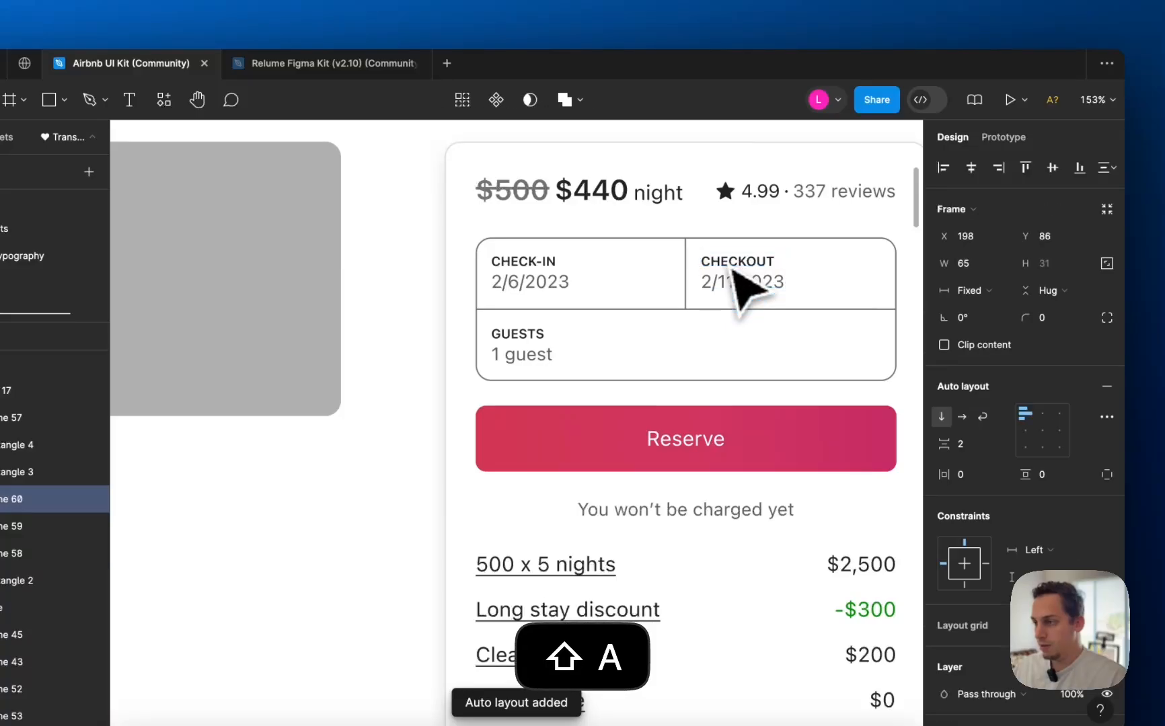
- Combine the check-in and checkout text frames each with their outline rectangle into an auto layout field
{"action": "left_click", "coordinate": [562, 288]}
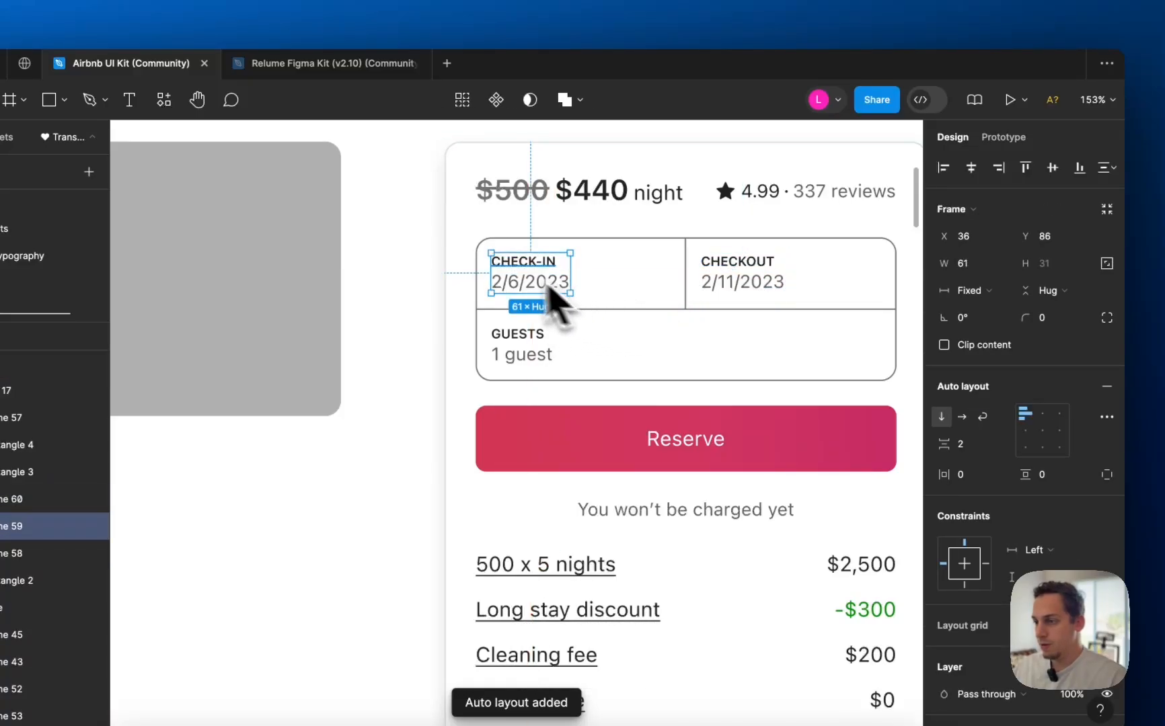
{"action": "left_click", "coordinate": [497, 246], "text": "shift"}
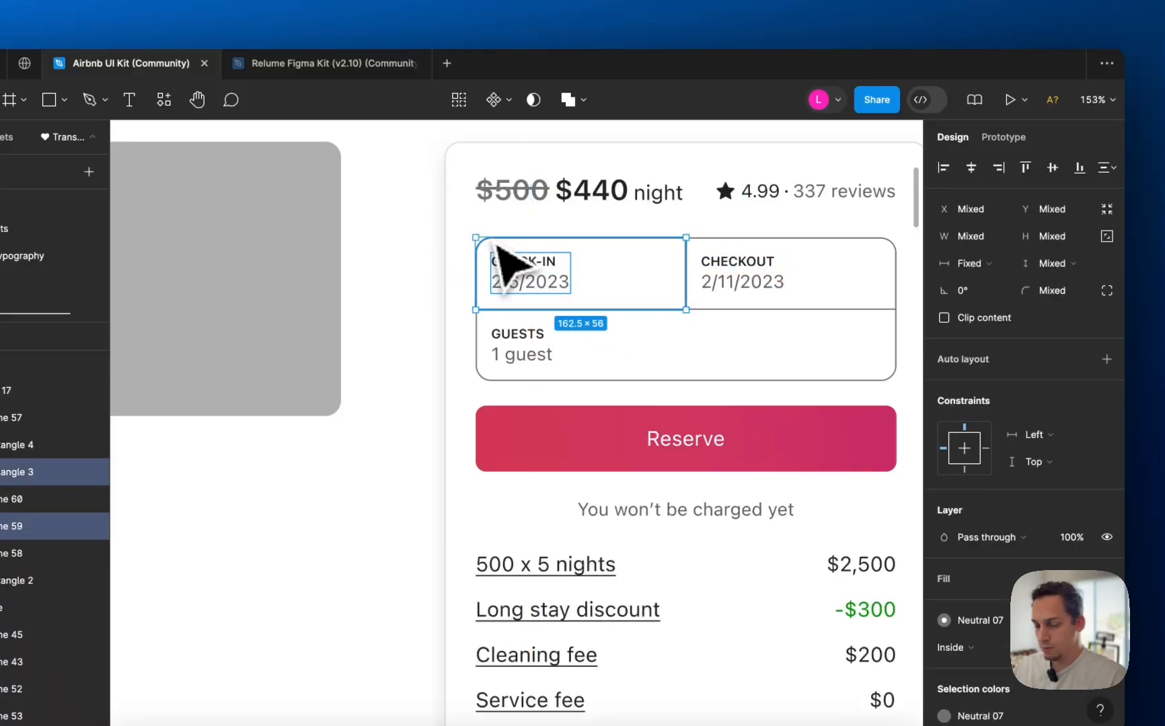
{"action": "key", "text": "shift+a"}
{"action": "left_click", "coordinate": [744, 287]}
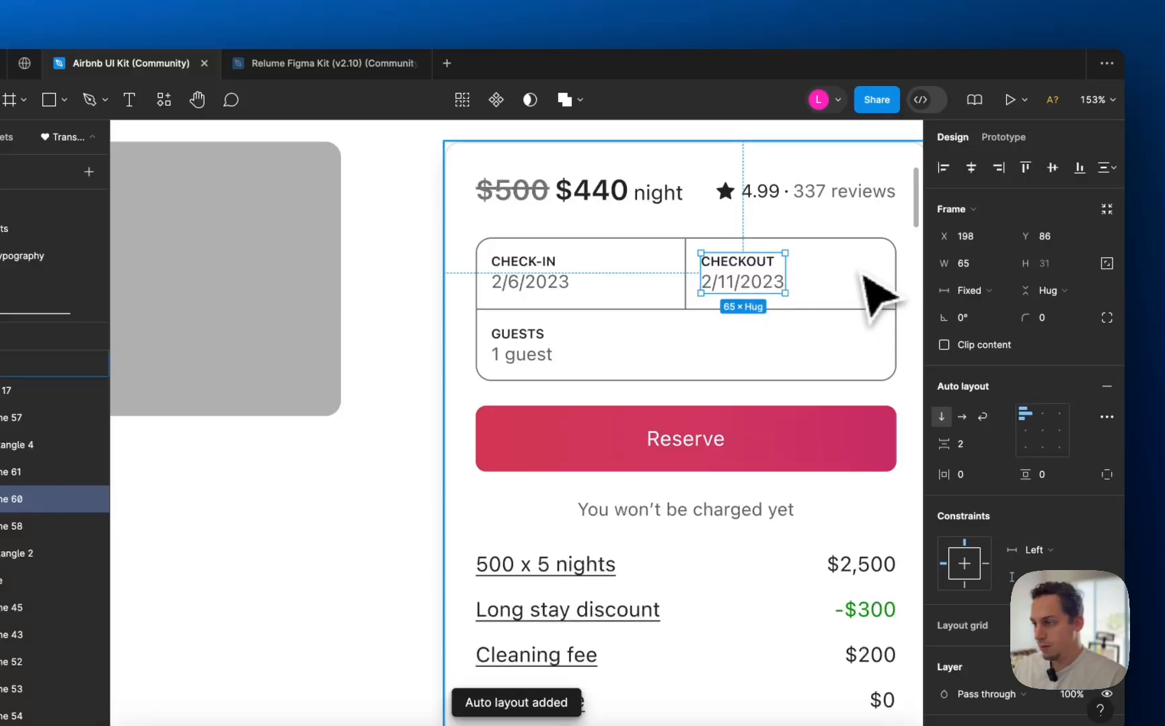
{"action": "left_click", "coordinate": [866, 259], "text": "shift"}
{"action": "key", "text": "shift+a"}
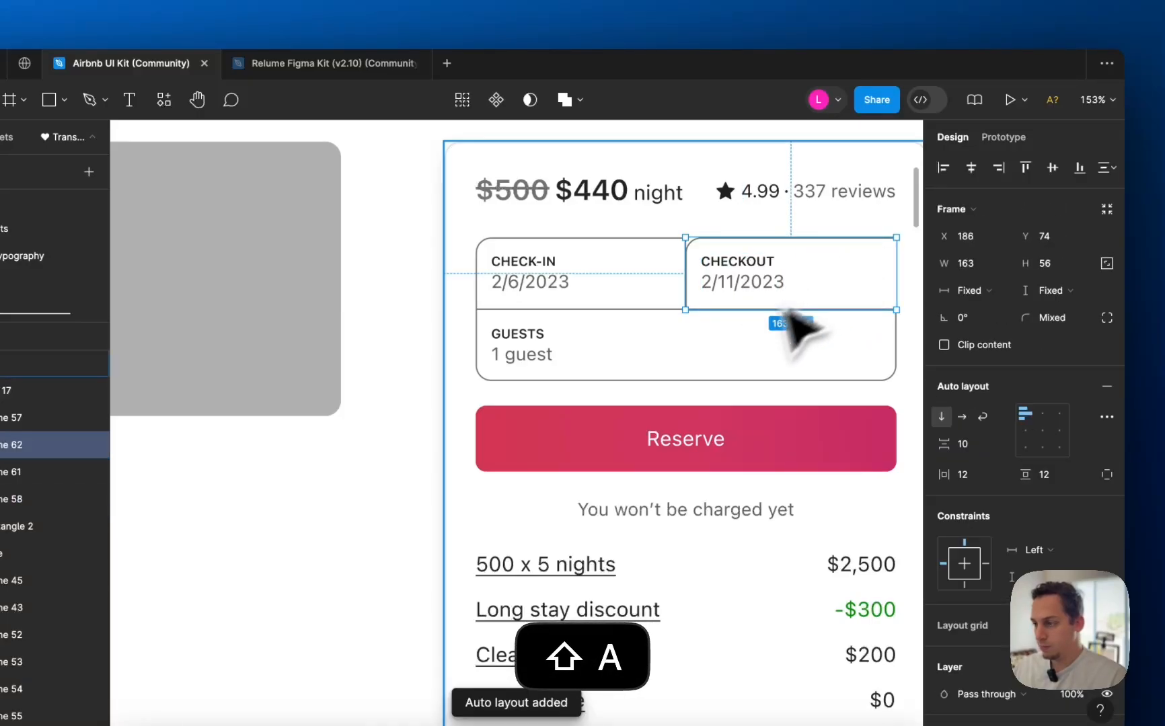
- Combine the guests text frame with its outline rectangle into an auto layout field
{"action": "left_click", "coordinate": [531, 360]}
{"action": "left_click", "coordinate": [603, 383], "text": "shift"}
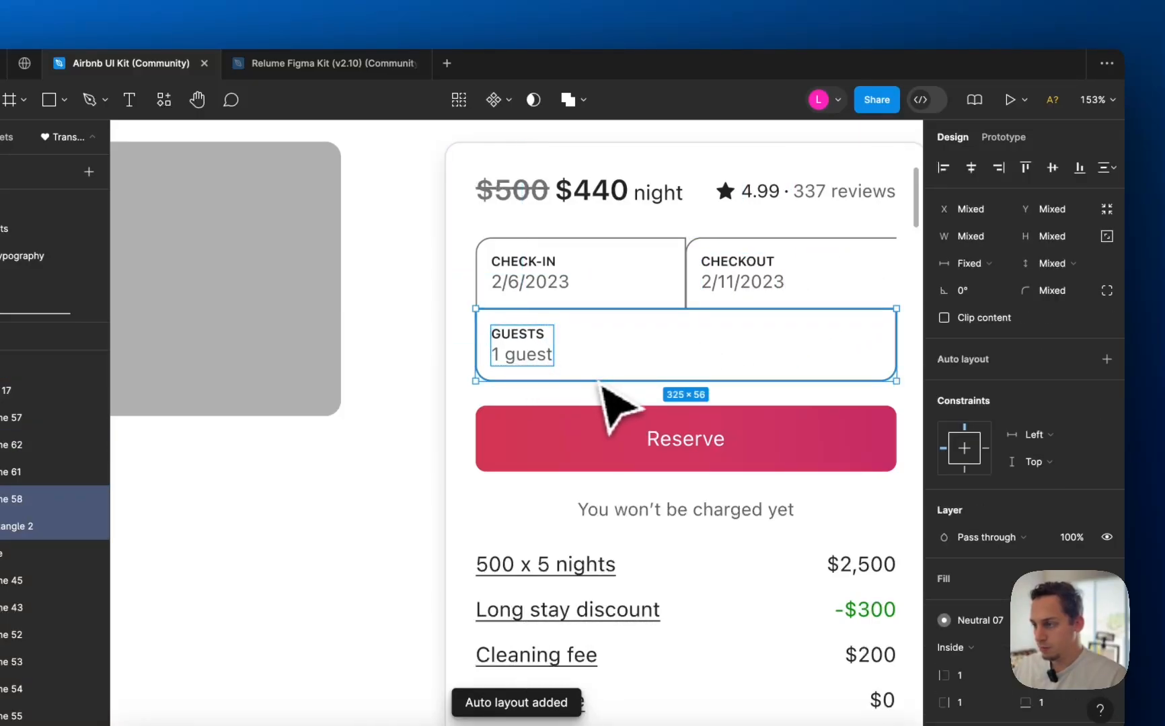
{"action": "key", "text": "shift+a"}
- Give the checkout field a top-left corner radius of 0 and top-right of 12, with stroke 0 on the left and 1 on the right
{"action": "scroll", "coordinate": [838, 325], "scroll_direction": "right", "scroll_amount": 2}
{"action": "left_click", "coordinate": [808, 271]}
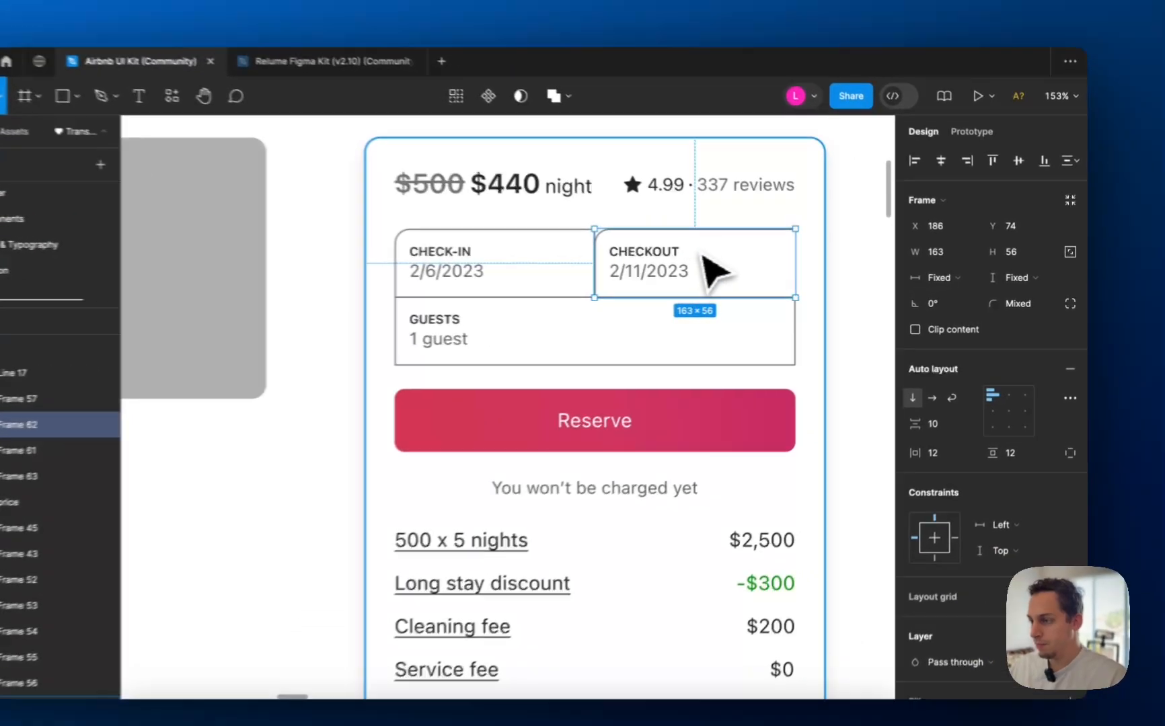
{"action": "left_click", "coordinate": [748, 258]}
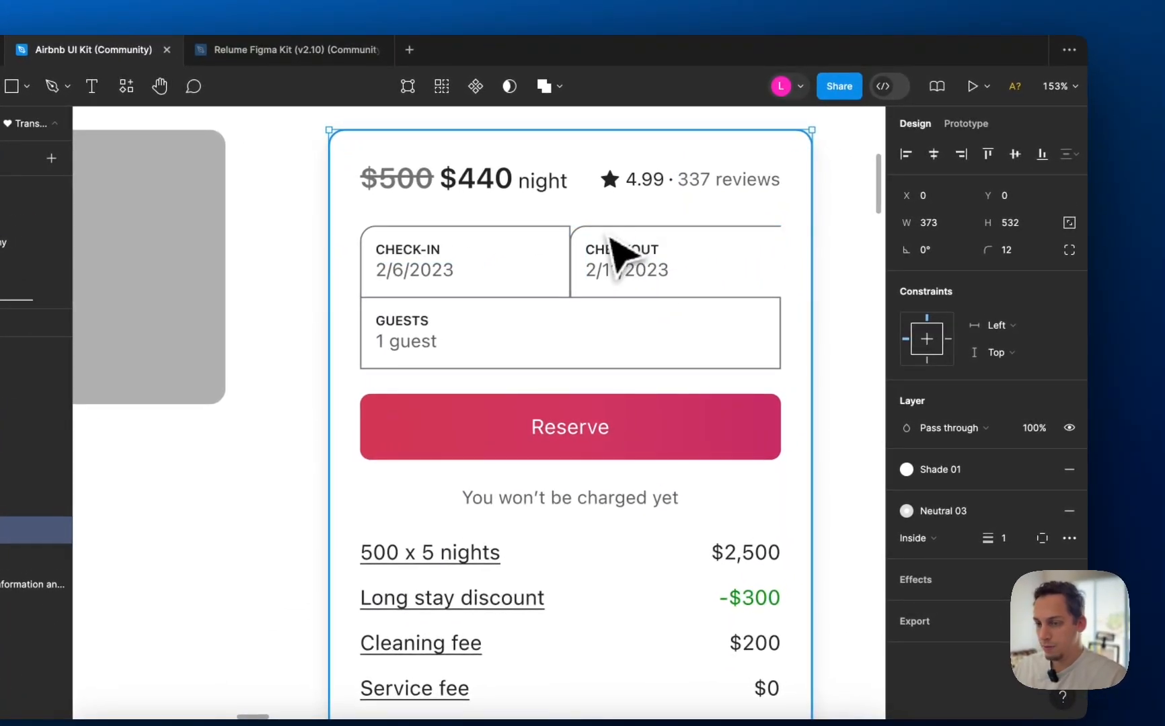
{"action": "left_click", "coordinate": [598, 247]}
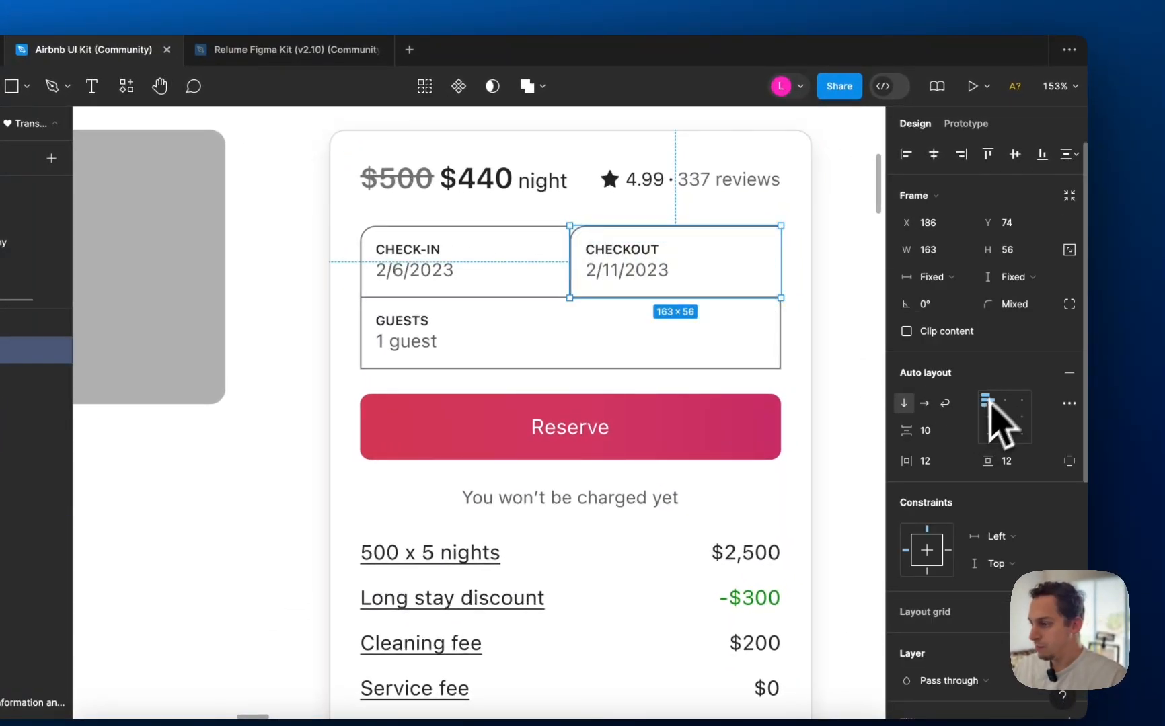
{"action": "left_click", "coordinate": [1067, 308]}
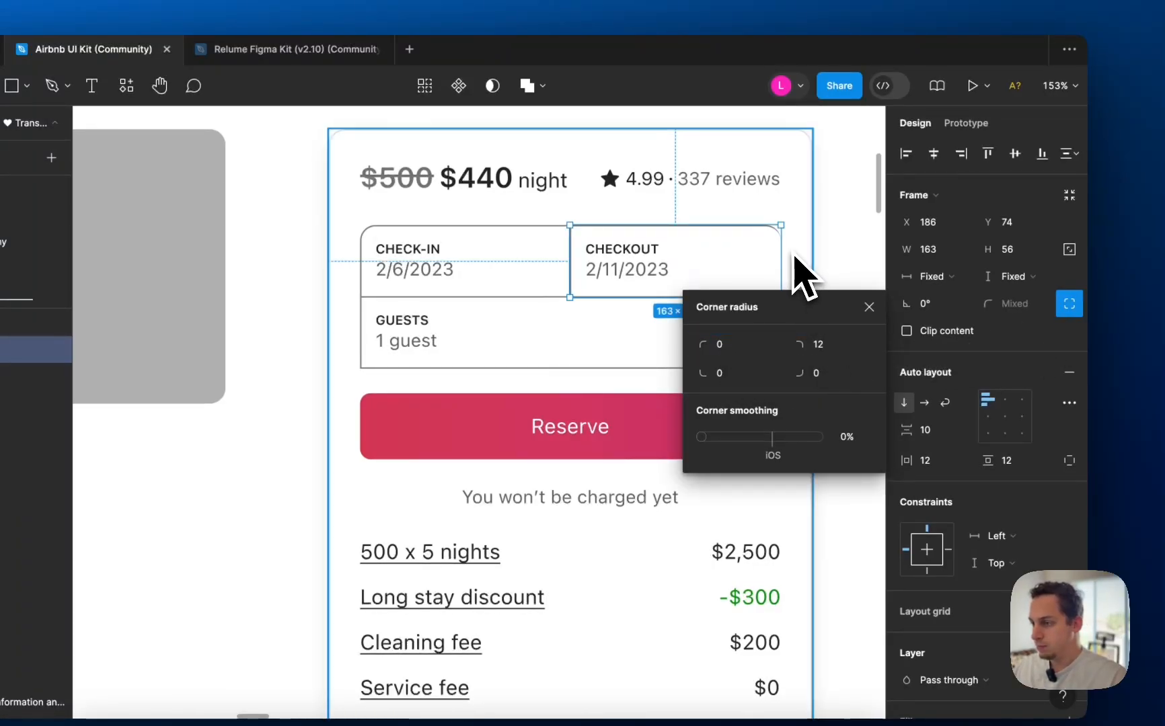
{"action": "scroll", "coordinate": [979, 431], "scroll_direction": "down", "scroll_amount": 5}
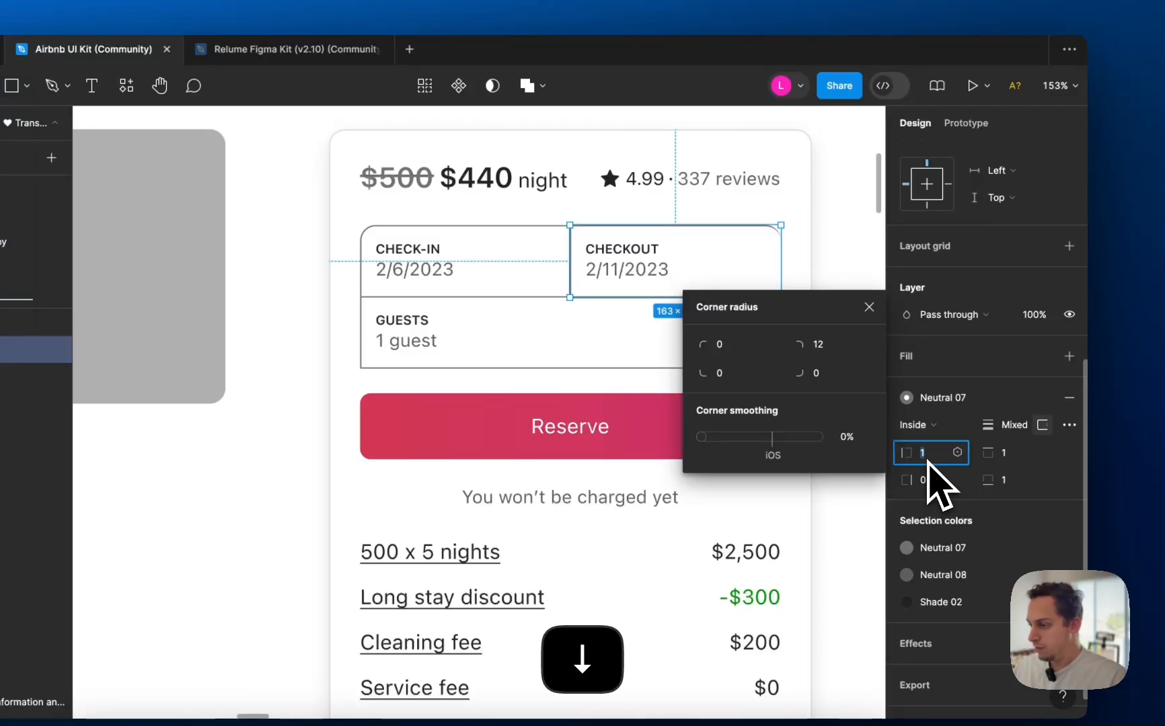
{"action": "type", "text": "1"}
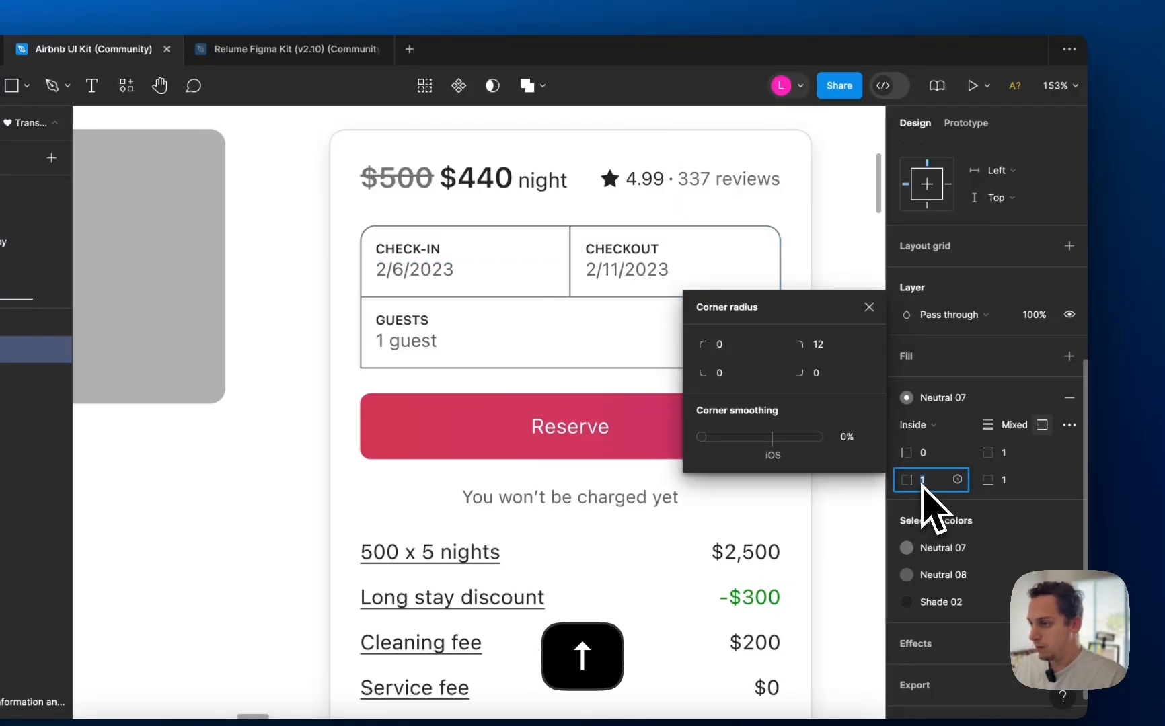
{"action": "left_click", "coordinate": [862, 257]}
- Set both bottom corner radii of the guests field to 12
{"action": "scroll", "coordinate": [844, 273], "scroll_direction": "down", "scroll_amount": 5}
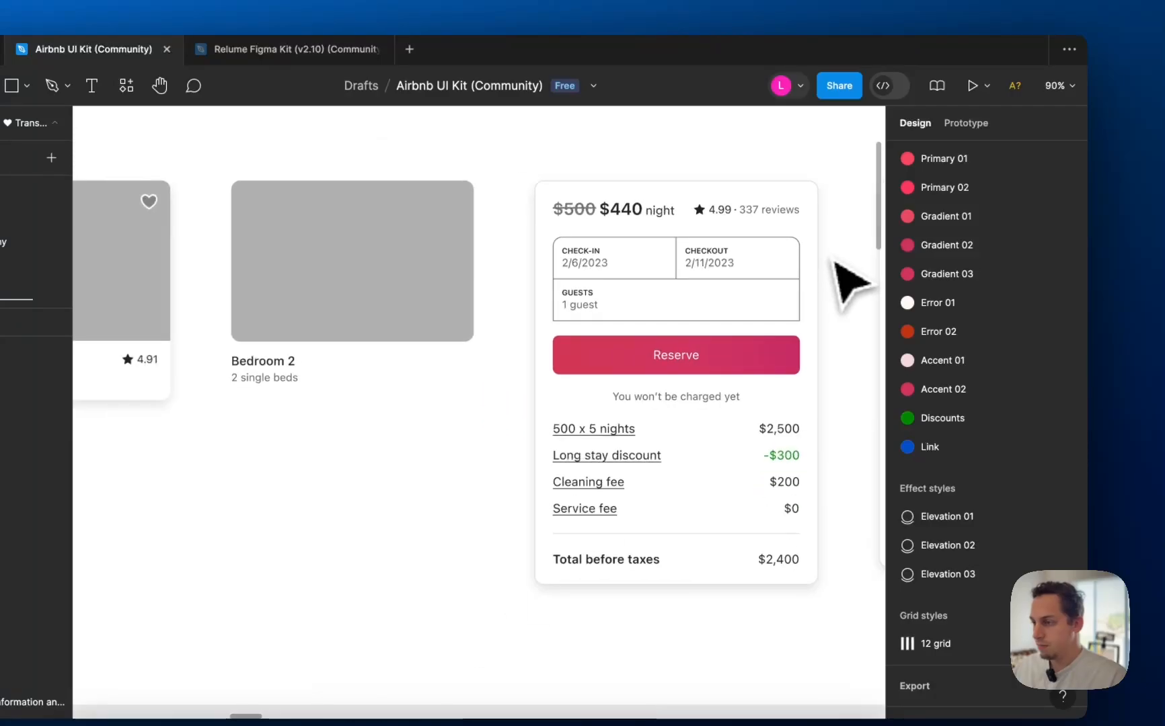
{"action": "double_click", "coordinate": [785, 322]}
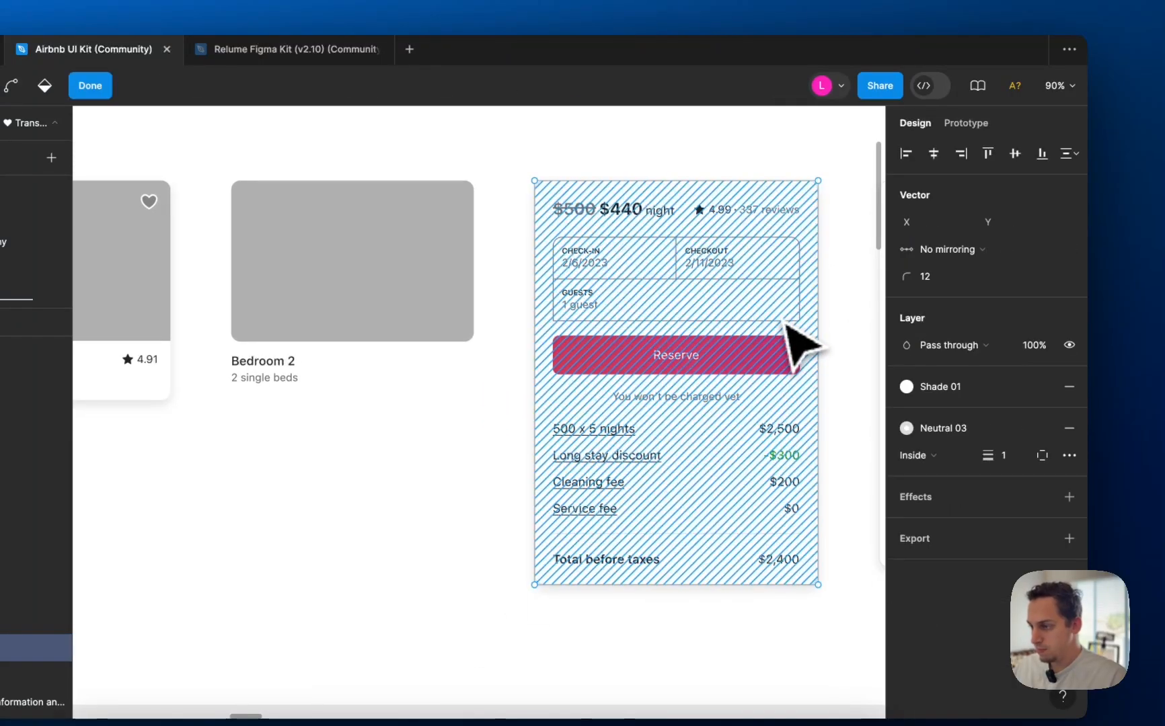
{"action": "left_click", "coordinate": [706, 318]}
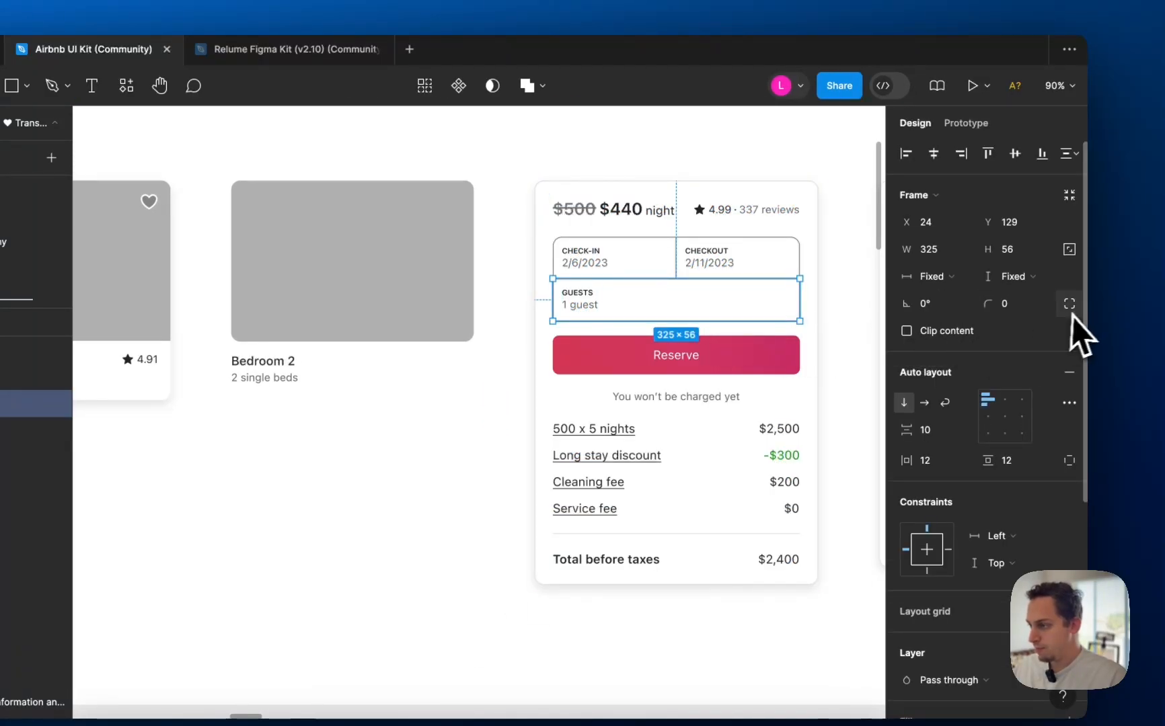
{"action": "left_click", "coordinate": [1069, 304]}
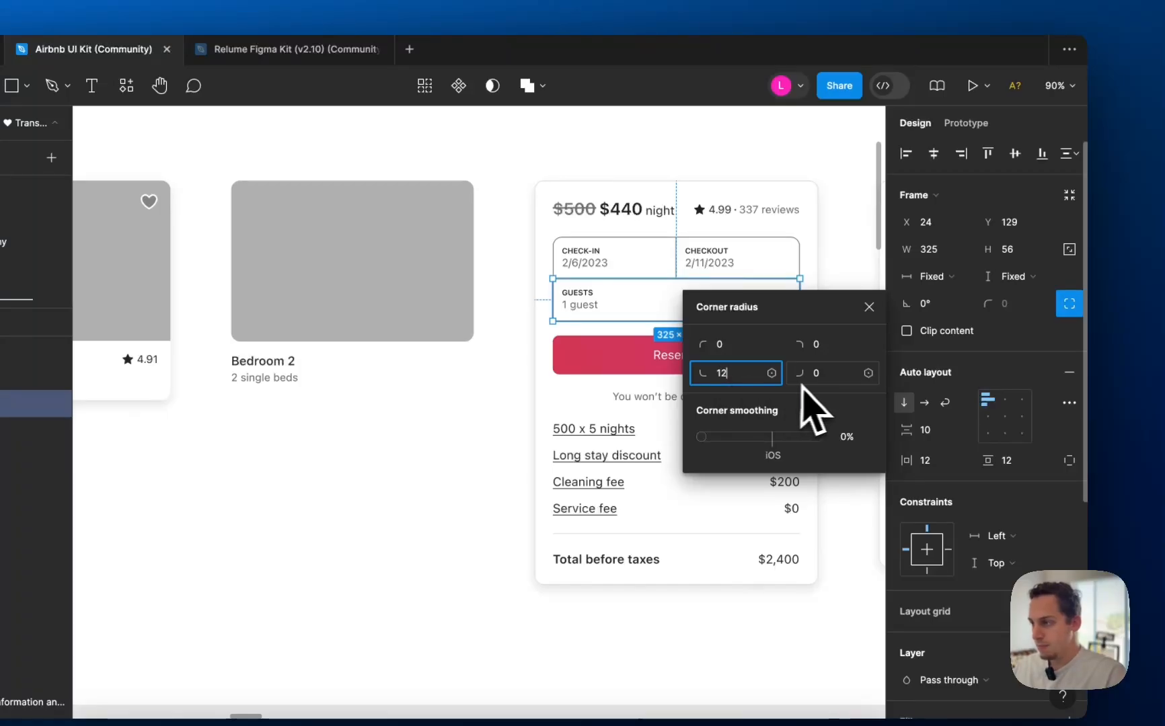
{"action": "left_click", "coordinate": [823, 374]}
{"action": "type", "text": "1/2"}
- Wrap the $500 and $440 night prices in auto layout and combine them with the rating and reviews into one auto layout row
{"action": "left_click", "coordinate": [623, 210]}
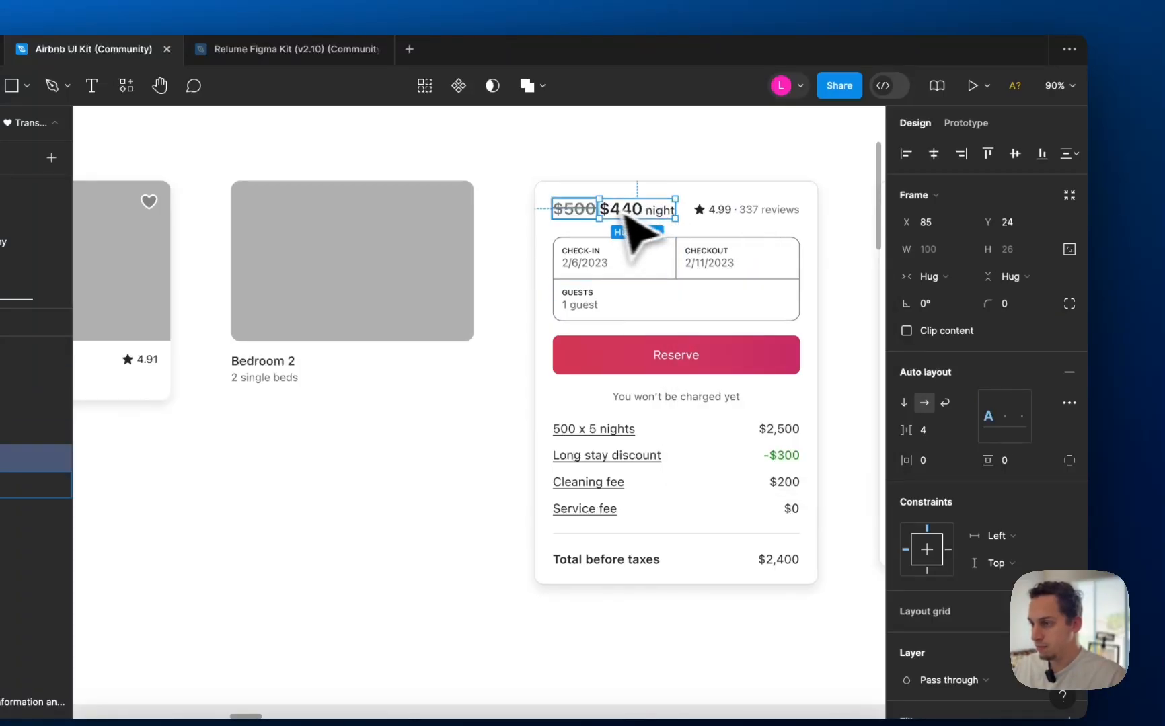
{"action": "key", "text": "shift+a"}
{"action": "left_click", "coordinate": [727, 231]}
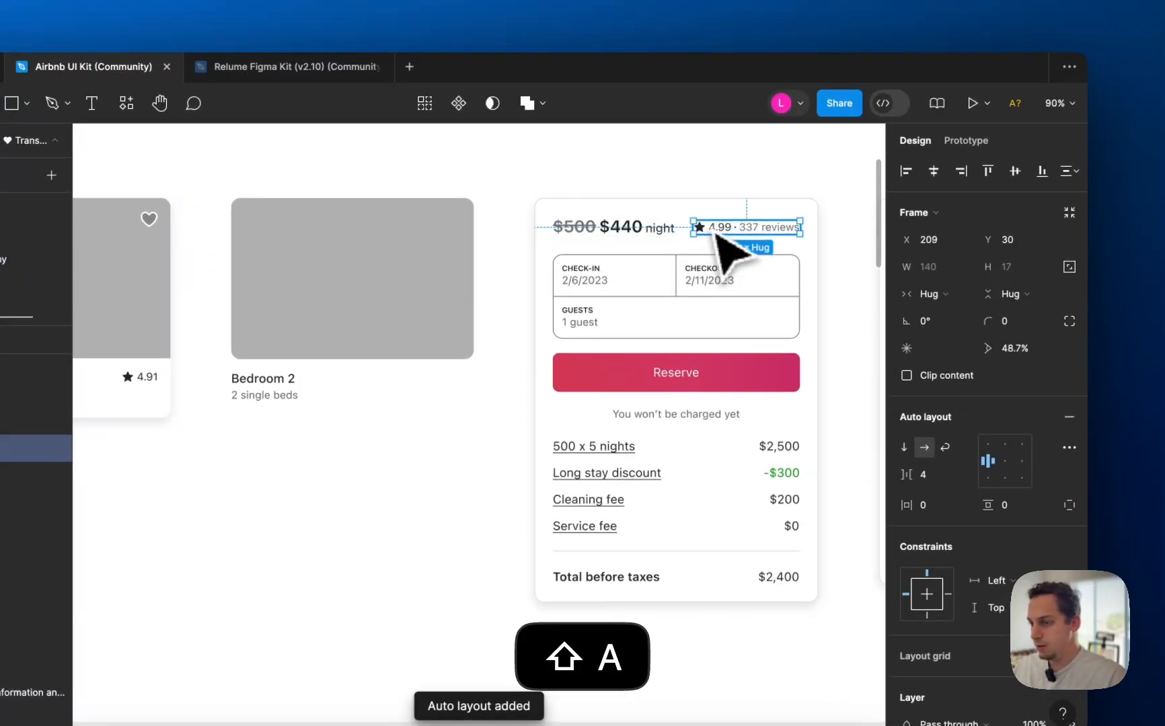
{"action": "left_click", "coordinate": [728, 234]}
{"action": "left_click", "coordinate": [874, 273]}
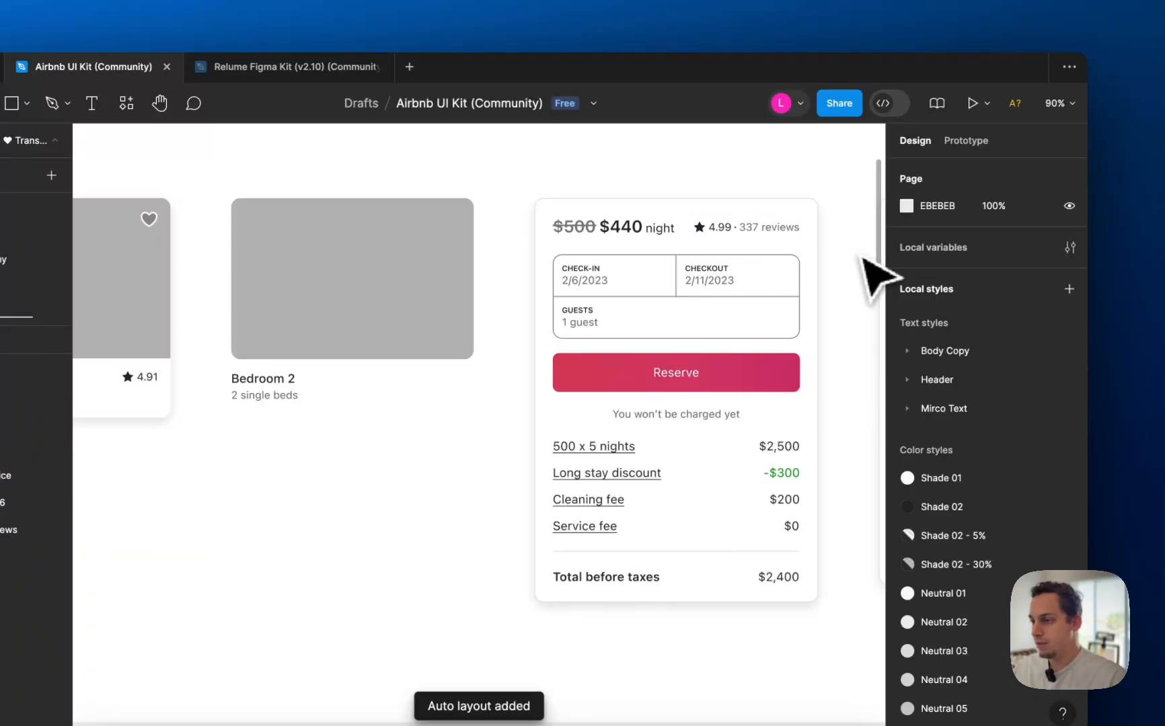
{"action": "left_click", "coordinate": [639, 229]}
{"action": "left_click", "coordinate": [733, 226], "text": "shift"}
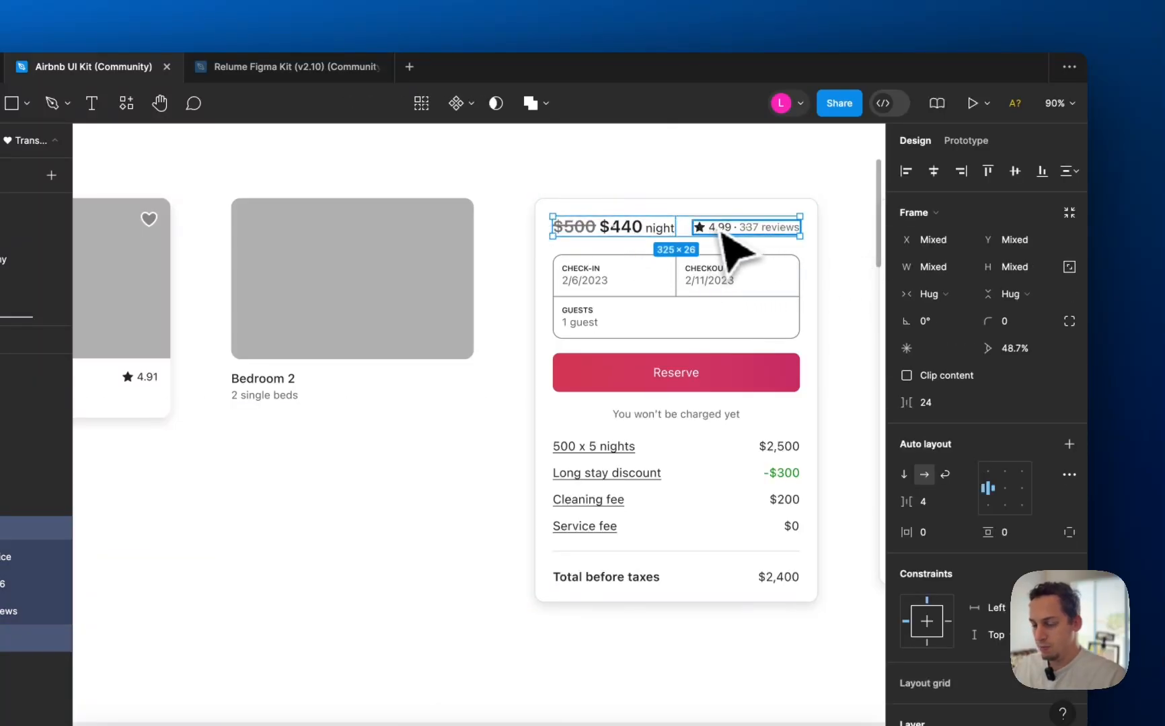
{"action": "key", "text": "shift+a"}
- Combine the check-in, checkout and guests fields into one auto layout frame
{"action": "left_click", "coordinate": [628, 296]}
{"action": "left_click", "coordinate": [749, 299], "text": "shift"}
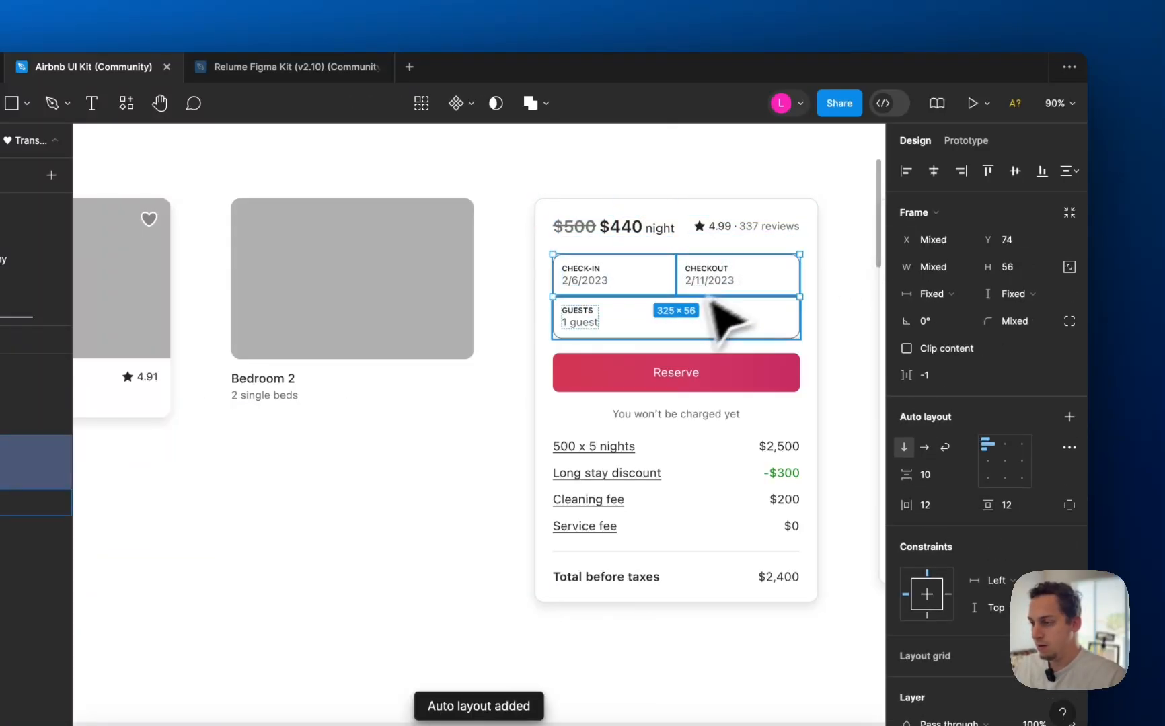
{"action": "left_click", "coordinate": [730, 318], "text": "shift"}
{"action": "key", "text": "shift+a"}
{"action": "left_click", "coordinate": [580, 366]}
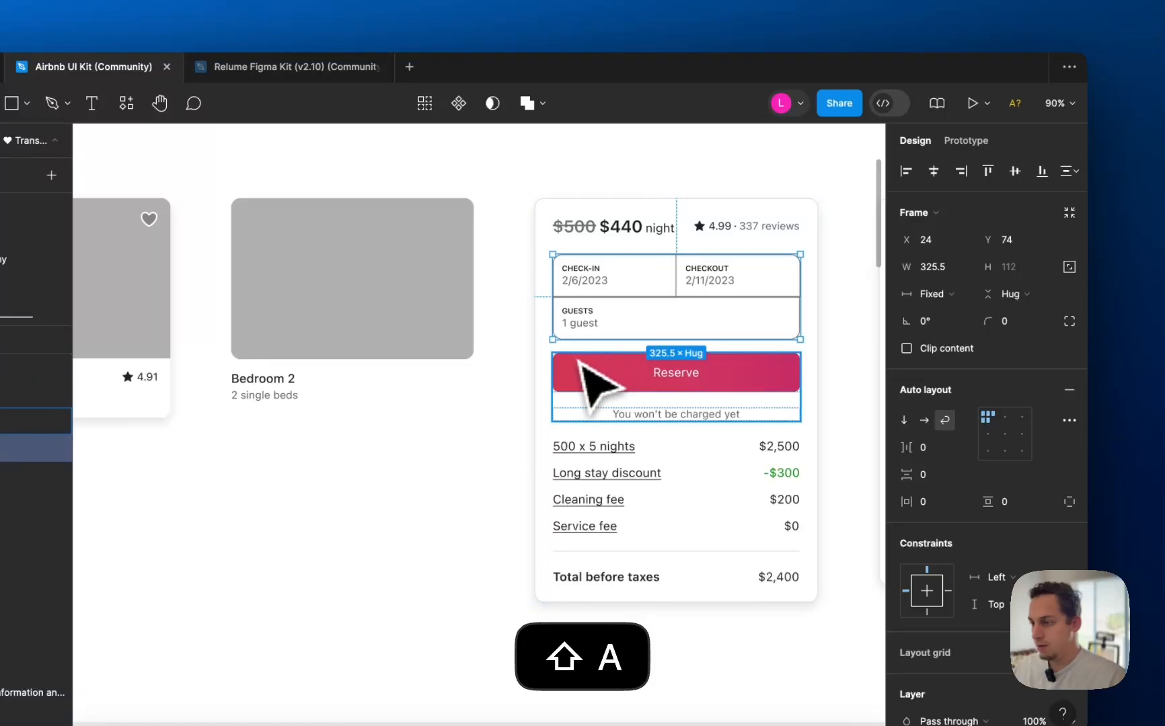
- Set the width of the Reserve button to fill its container
{"action": "left_click", "coordinate": [600, 380]}
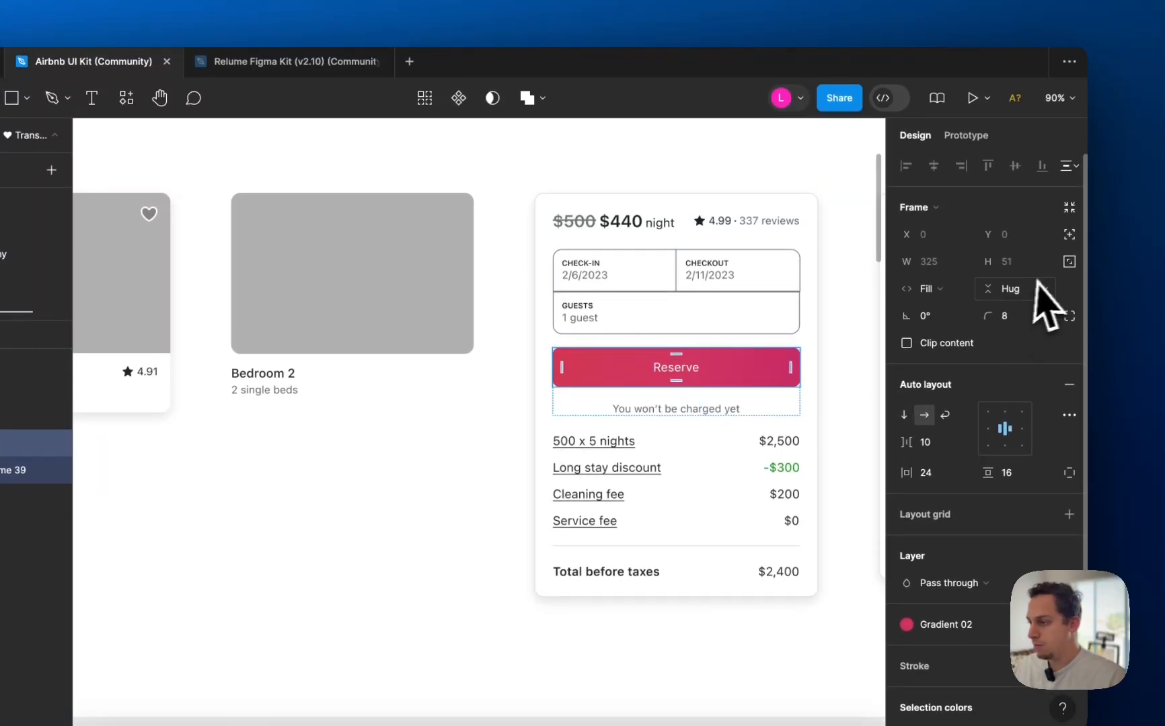
{"action": "left_click", "coordinate": [948, 294]}
{"action": "left_click", "coordinate": [945, 289]}
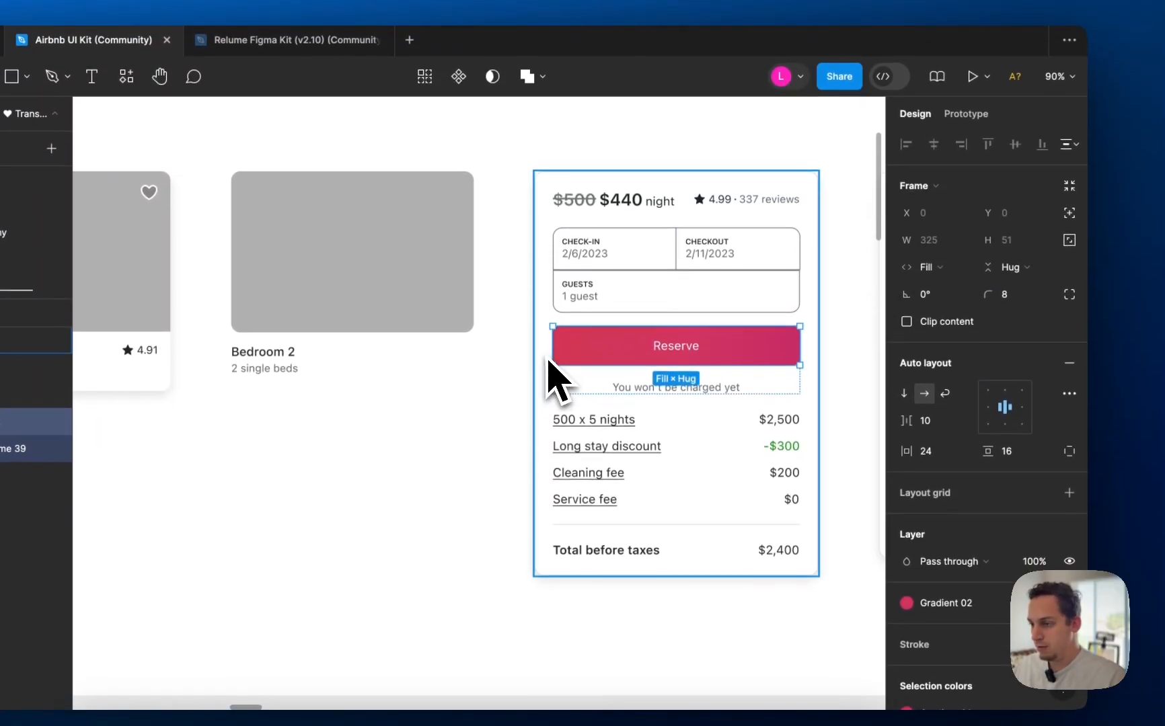
- Combine the four price-breakdown rows into one auto layout frame and wrap the divider line in its own auto layout
{"action": "left_click", "coordinate": [571, 417]}
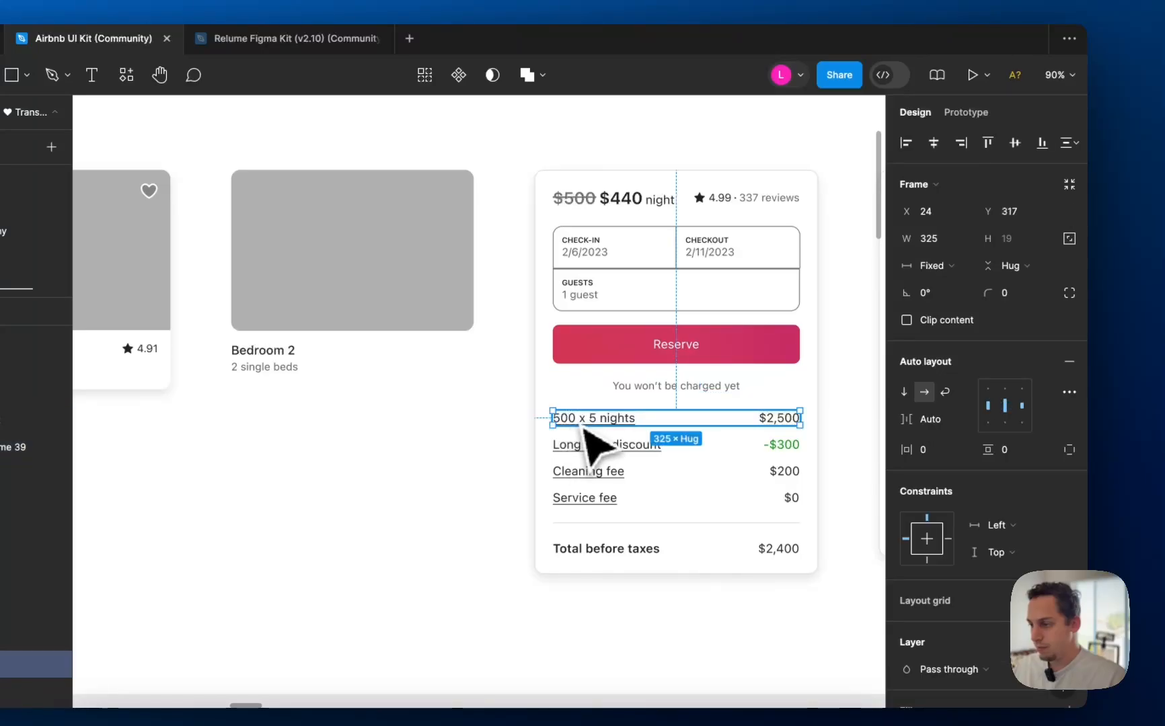
{"action": "left_click", "coordinate": [588, 445], "text": "shift"}
{"action": "left_click", "coordinate": [593, 497], "text": "shift"}
{"action": "key", "text": "shift+a"}
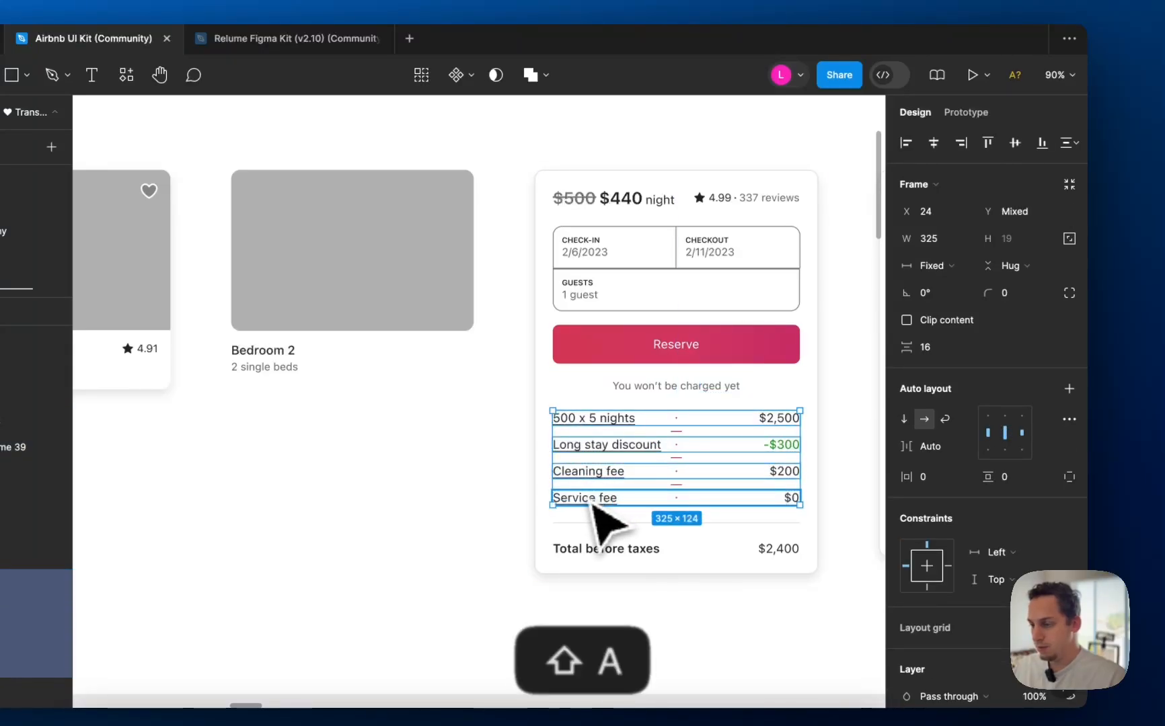
{"action": "left_click", "coordinate": [591, 524]}
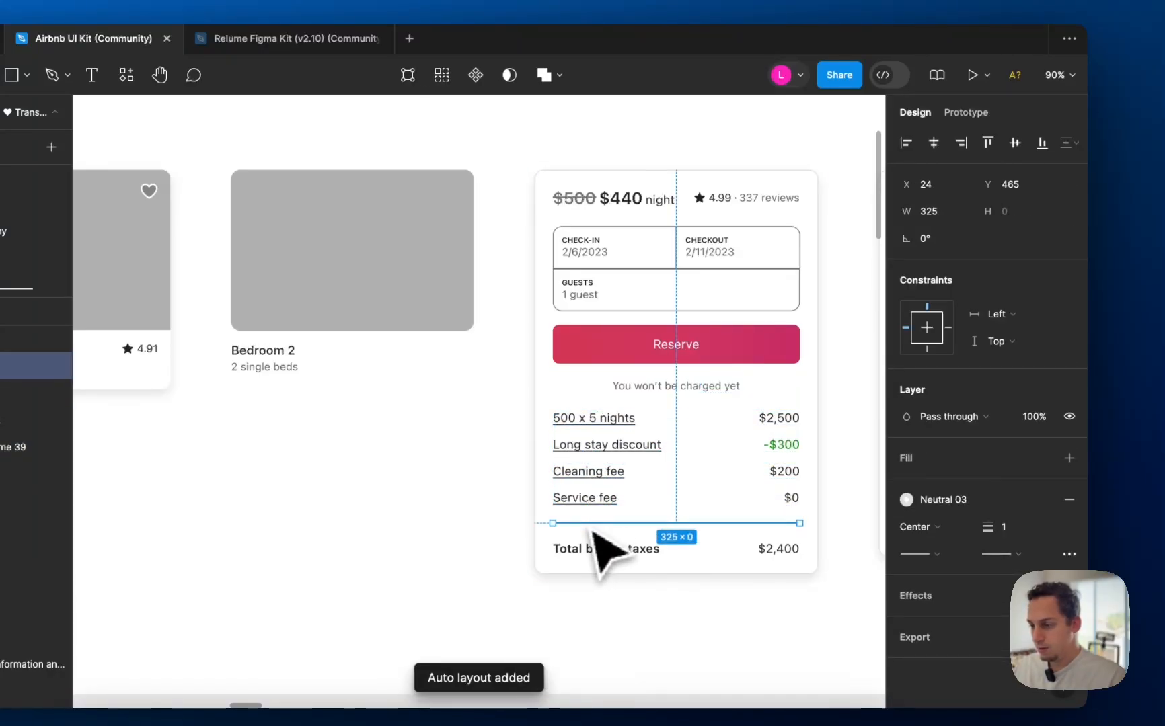
{"action": "key", "text": "shift+a"}
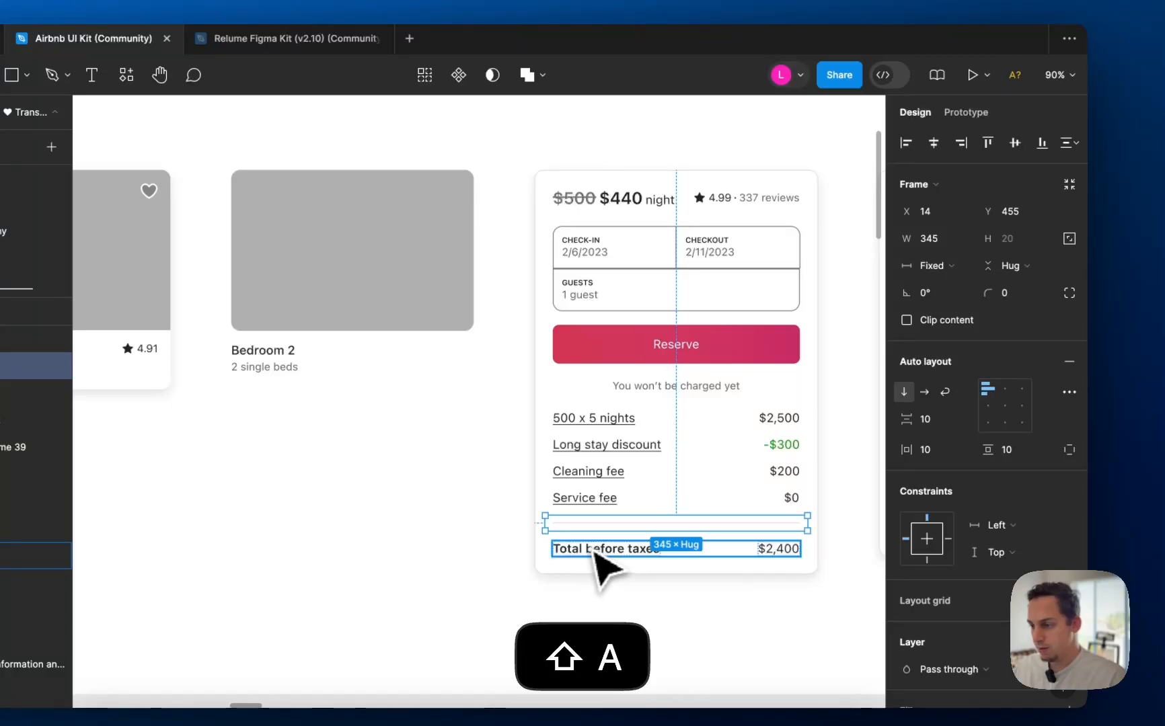
- Combine the total row, divider, price rows, reserve block, booking fields and price header into one vertical auto layout frame
{"action": "left_click", "coordinate": [583, 548], "text": "shift"}
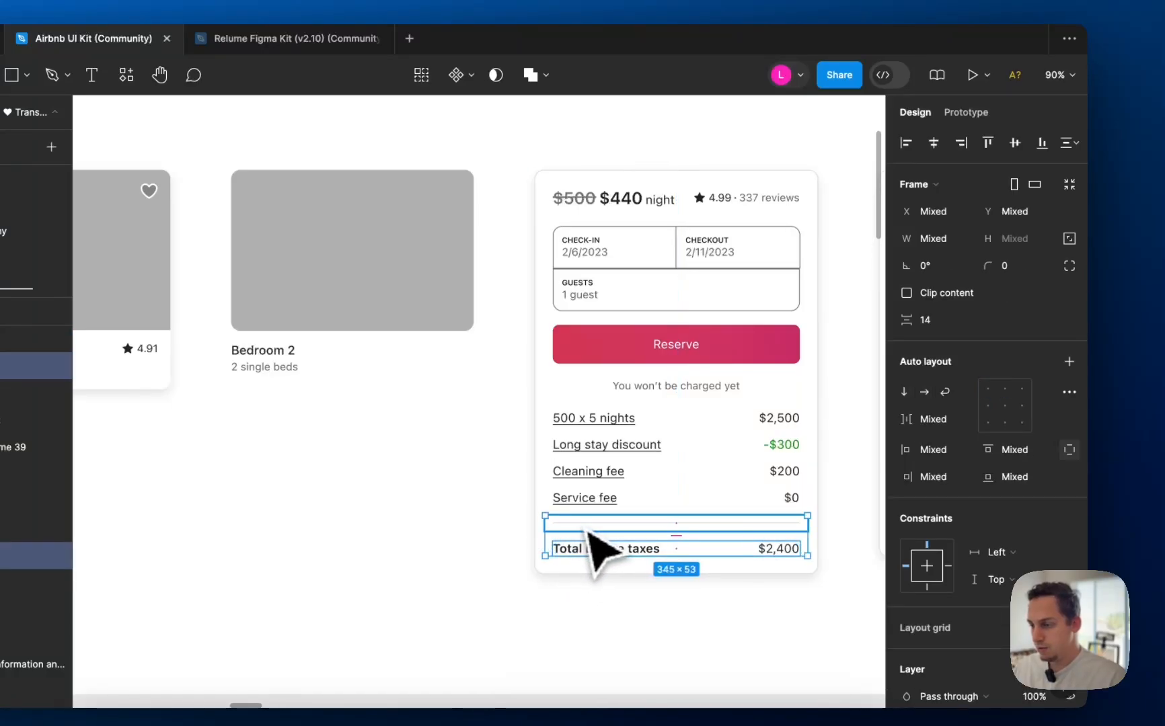
{"action": "left_click", "coordinate": [584, 503], "text": "shift"}
{"action": "left_click", "coordinate": [602, 392], "text": "shift"}
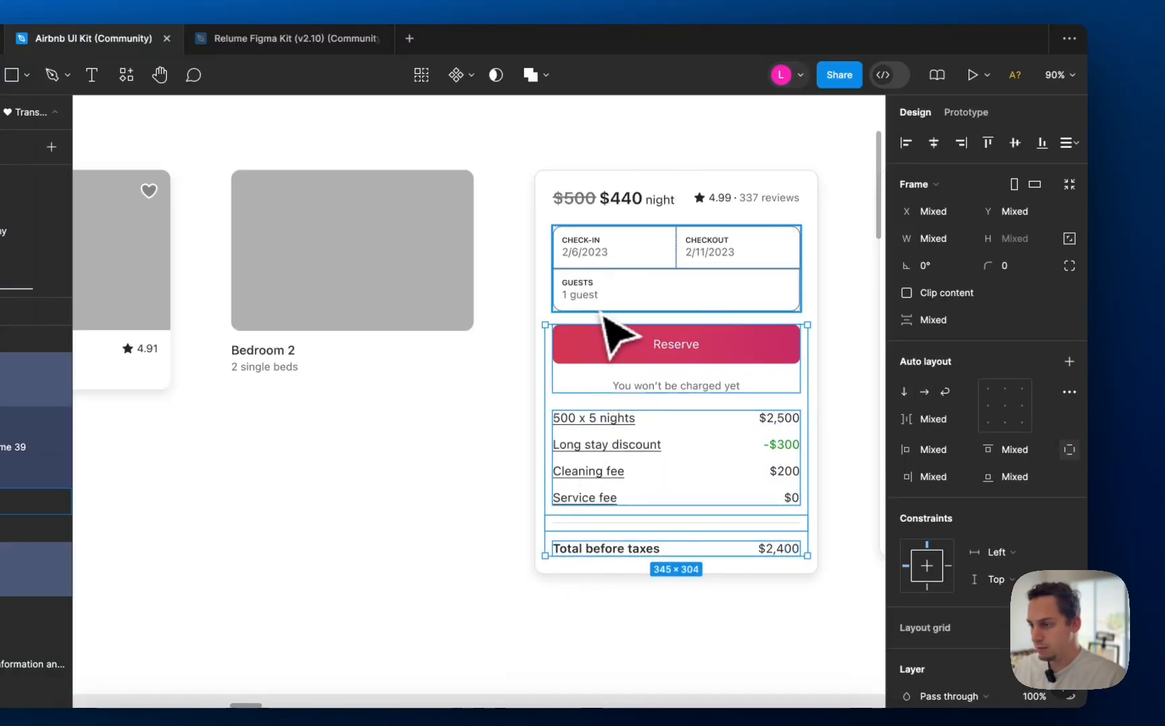
{"action": "left_click", "coordinate": [608, 286], "text": "shift"}
{"action": "left_click", "coordinate": [619, 202], "text": "shift"}
{"action": "key", "text": "shift+a"}
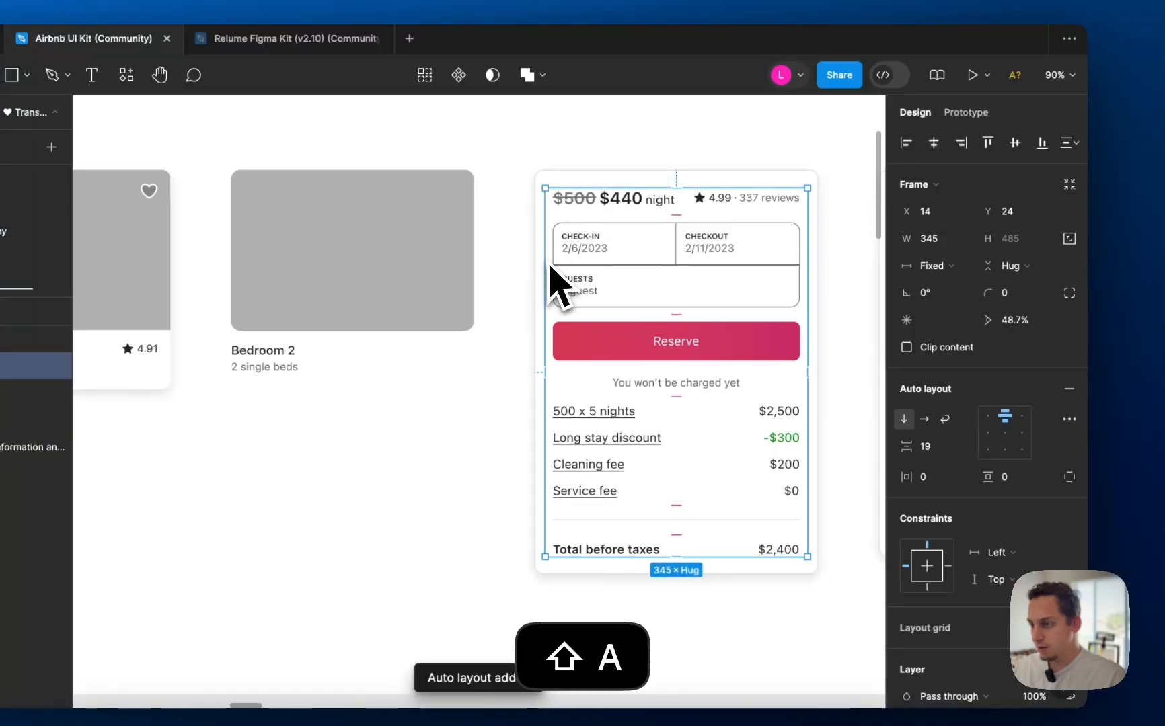
- Add auto layout to the card container and set its inner content frame to fill both width and height
{"action": "key", "text": "Escape"}
{"action": "key", "text": "shift+a"}
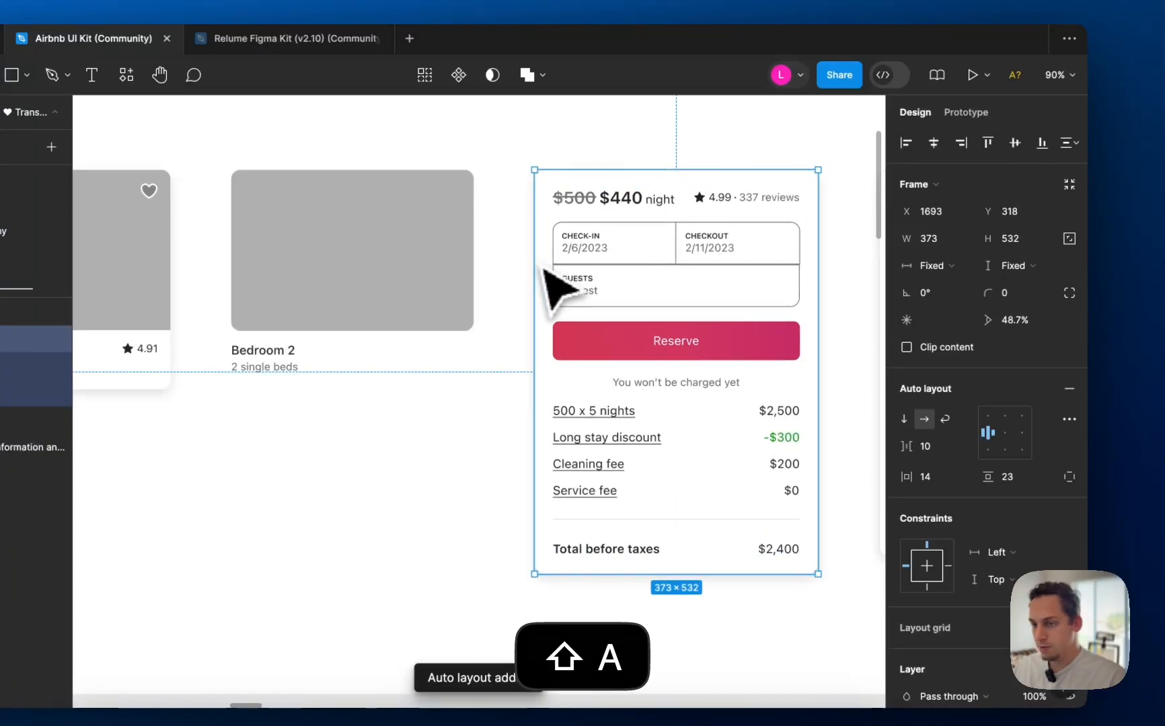
{"action": "left_click", "coordinate": [585, 345]}
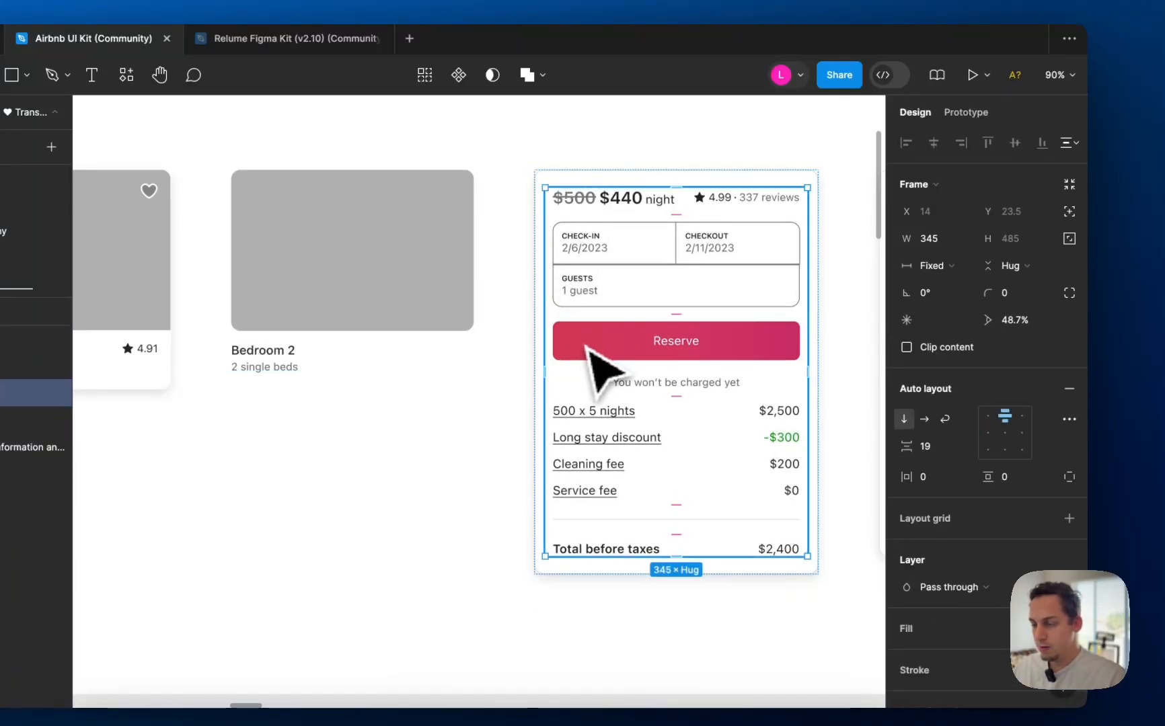
{"action": "left_click", "coordinate": [935, 266]}
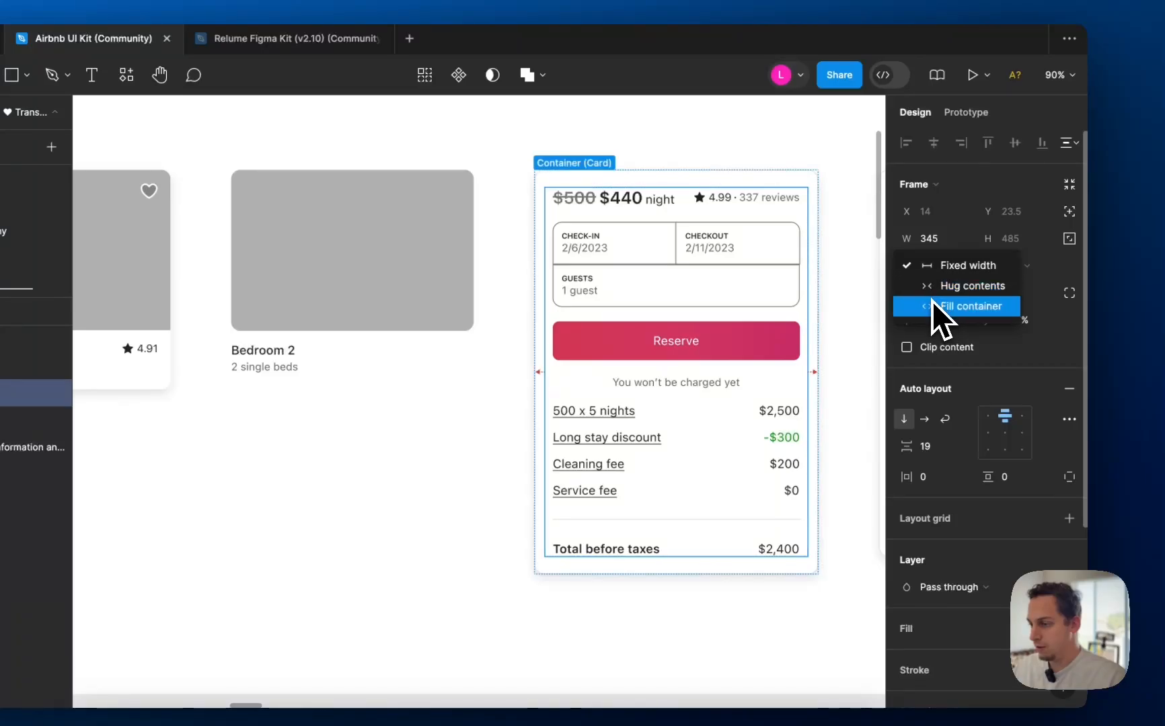
{"action": "left_click", "coordinate": [955, 306]}
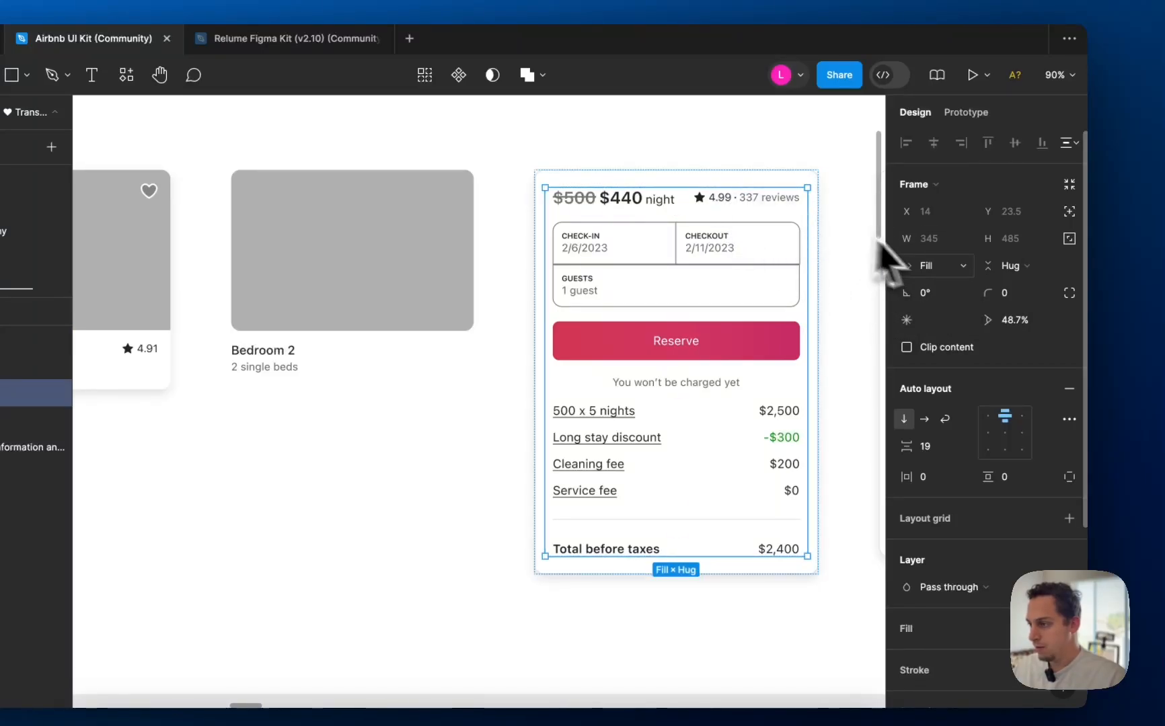
{"action": "left_click", "coordinate": [1008, 287]}
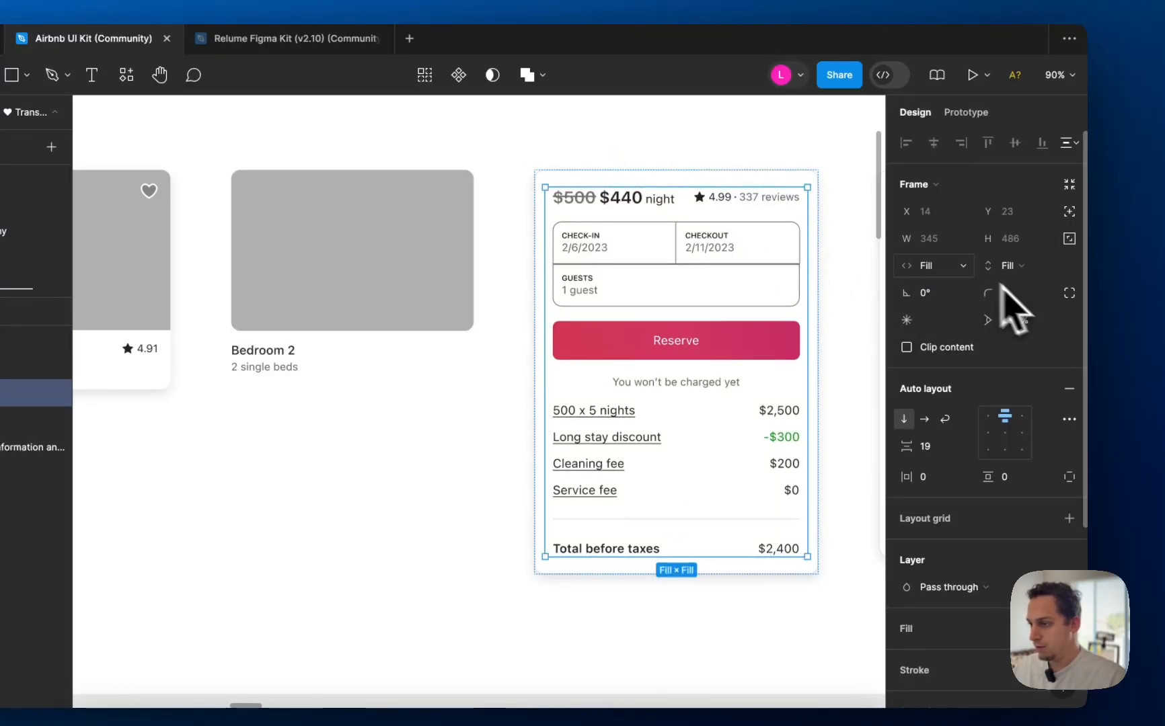
- Set the card's vertical padding to 20 and horizontal padding to 12
{"action": "left_click", "coordinate": [745, 197]}
{"action": "scroll", "coordinate": [1009, 457], "scroll_direction": "down", "scroll_amount": 1}
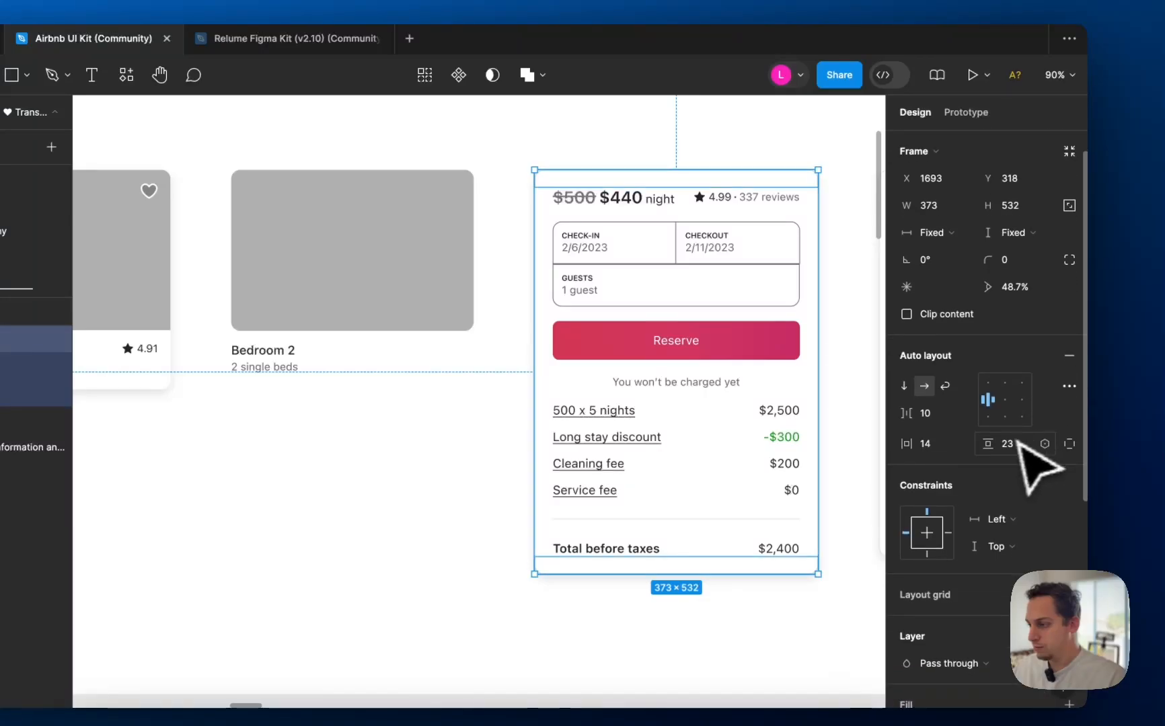
{"action": "left_click", "coordinate": [1006, 449]}
{"action": "type", "text": "20"}
{"action": "key", "text": "Return"}
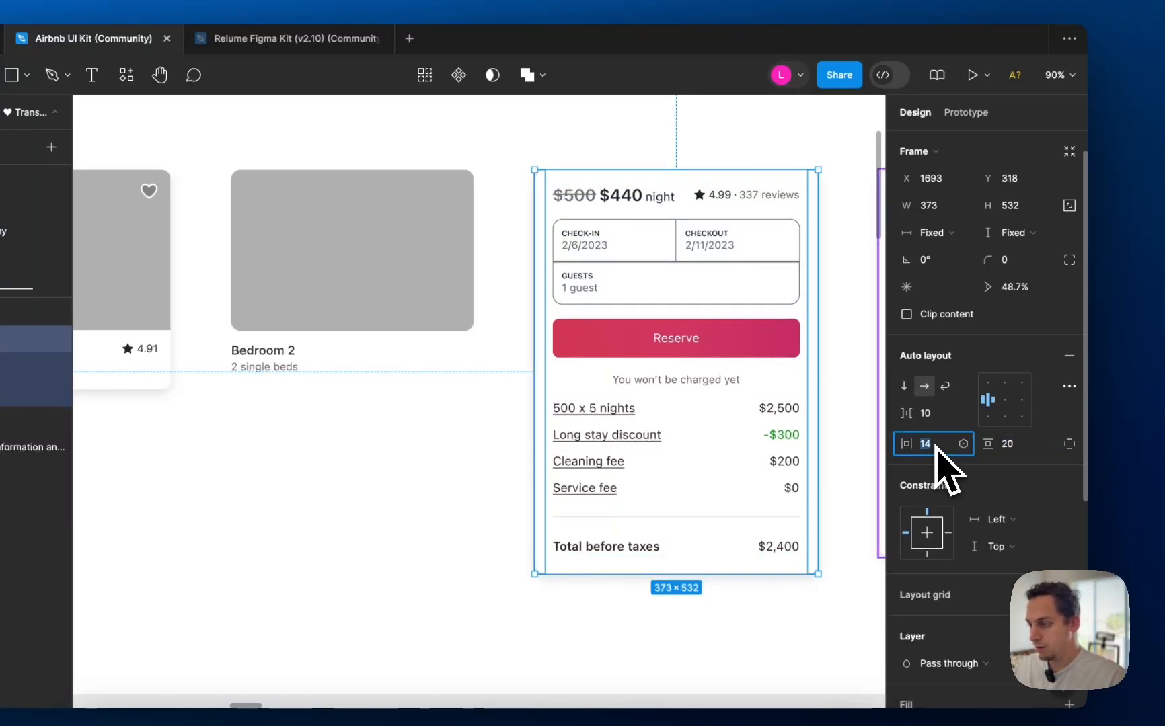
{"action": "key", "text": "Down"}
{"action": "key", "text": "Down"}
{"action": "key", "text": "Down"}
{"action": "left_click", "coordinate": [857, 432]}
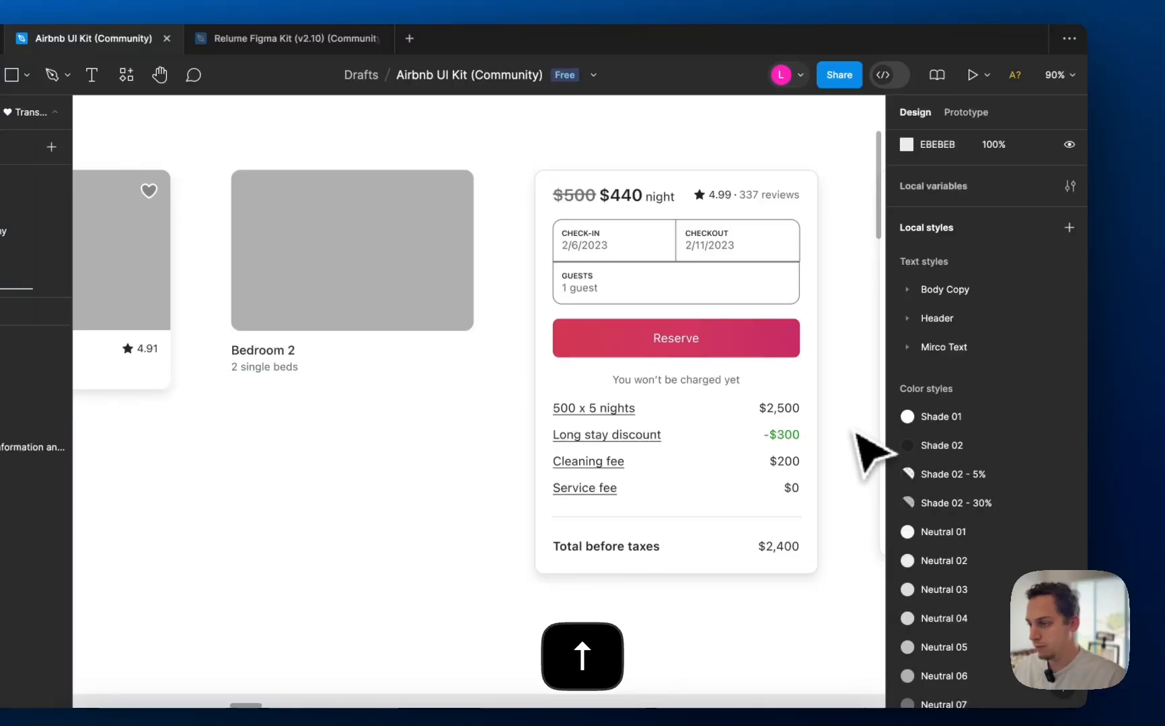
- Move the card out of the Cards frame to just below the buttons of Frame 51, aligned with its left edge
{"action": "scroll", "coordinate": [855, 432], "scroll_direction": "down", "scroll_amount": 5}
{"action": "scroll", "coordinate": [846, 429], "scroll_direction": "right", "scroll_amount": 2}
{"action": "left_click_drag", "start_coordinate": [661, 309], "coordinate": [297, 584]}
{"action": "scroll", "coordinate": [298, 585], "scroll_direction": "down", "scroll_amount": 3}
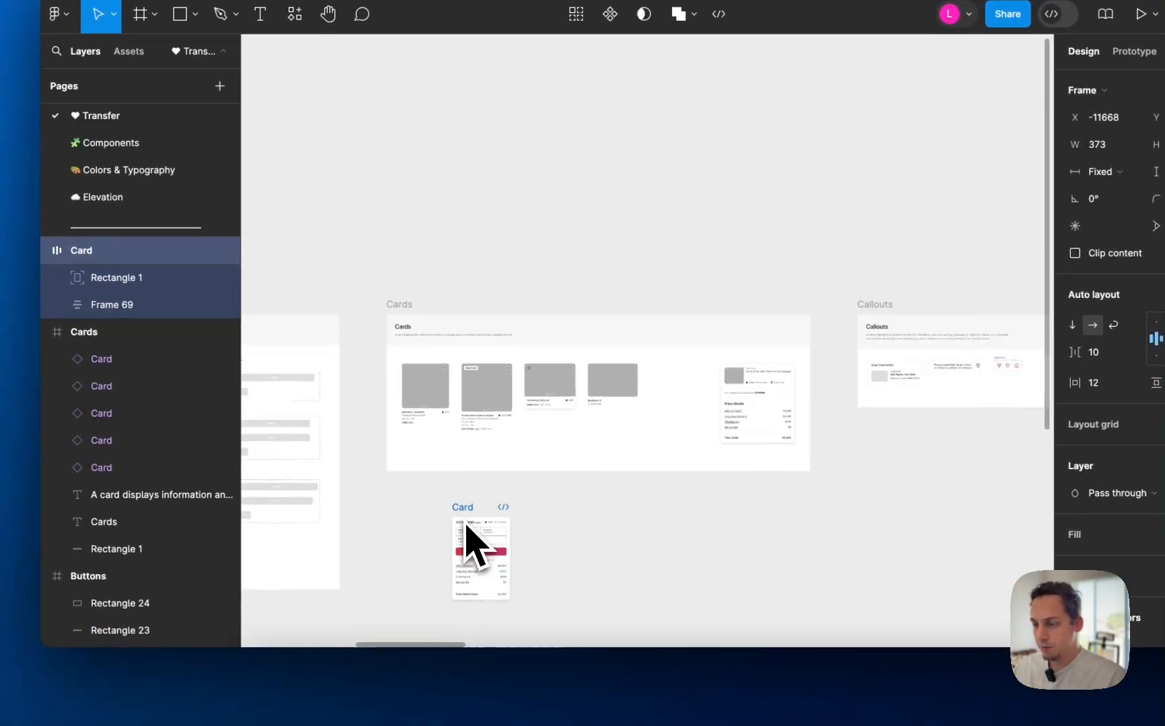
{"action": "left_click_drag", "start_coordinate": [471, 544], "coordinate": [590, 363]}
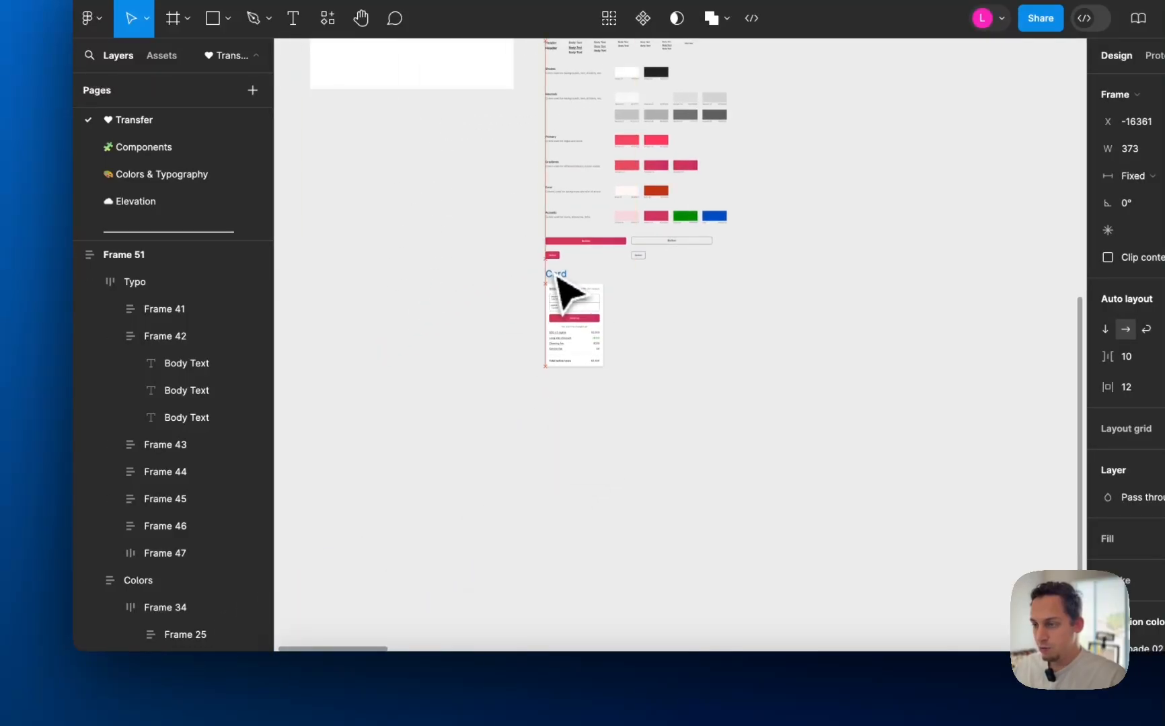
{"action": "left_click_drag", "start_coordinate": [554, 274], "coordinate": [567, 278]}
{"action": "left_click", "coordinate": [866, 317]}
- Look through the remaining component frames from Callouts to Tiles for further elements to transfer
{"action": "scroll", "coordinate": [865, 316], "scroll_direction": "up", "scroll_amount": 8}
{"action": "scroll", "coordinate": [862, 316], "scroll_direction": "right", "scroll_amount": 8}
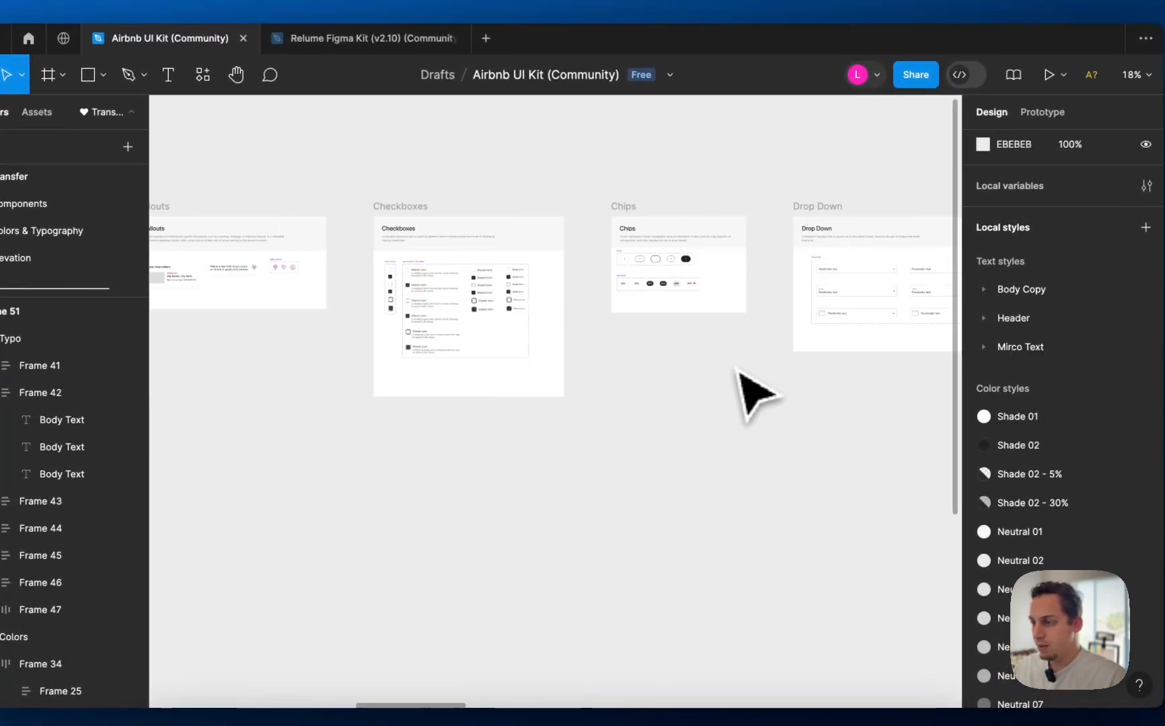
{"action": "scroll", "coordinate": [738, 373], "scroll_direction": "right", "scroll_amount": 10}
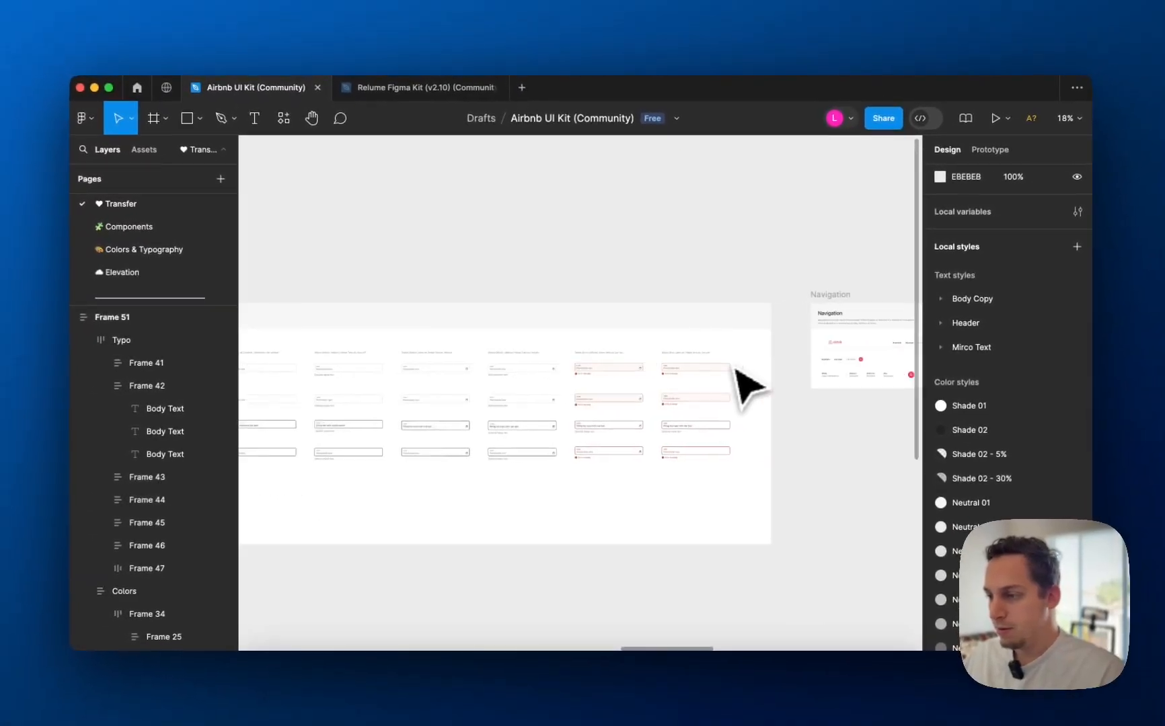
{"action": "scroll", "coordinate": [747, 387], "scroll_direction": "right", "scroll_amount": 10}
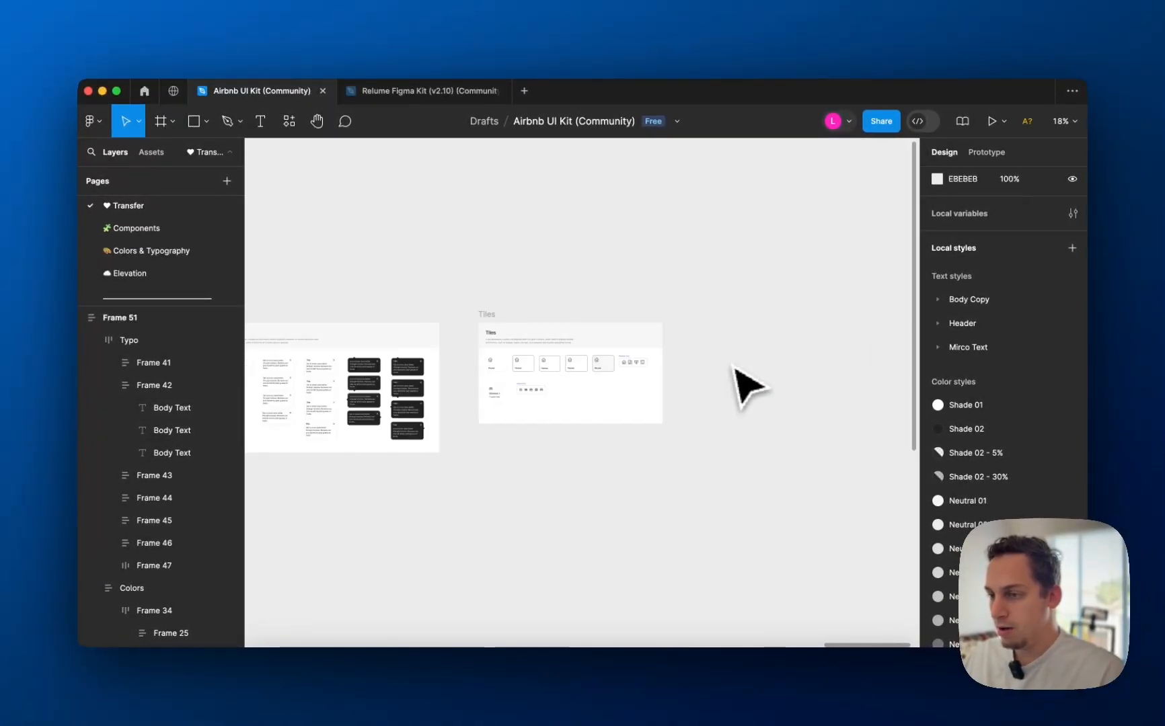
{"action": "scroll", "coordinate": [747, 387], "scroll_direction": "down", "scroll_amount": 5}
{"action": "scroll", "coordinate": [733, 367], "scroll_direction": "down", "scroll_amount": 5}
{"action": "scroll", "coordinate": [733, 368], "scroll_direction": "left", "scroll_amount": 12}
{"action": "scroll", "coordinate": [734, 367], "scroll_direction": "up", "scroll_amount": 6}
{"action": "scroll", "coordinate": [734, 367], "scroll_direction": "down", "scroll_amount": 4}
{"action": "scroll", "coordinate": [734, 367], "scroll_direction": "right", "scroll_amount": 3}
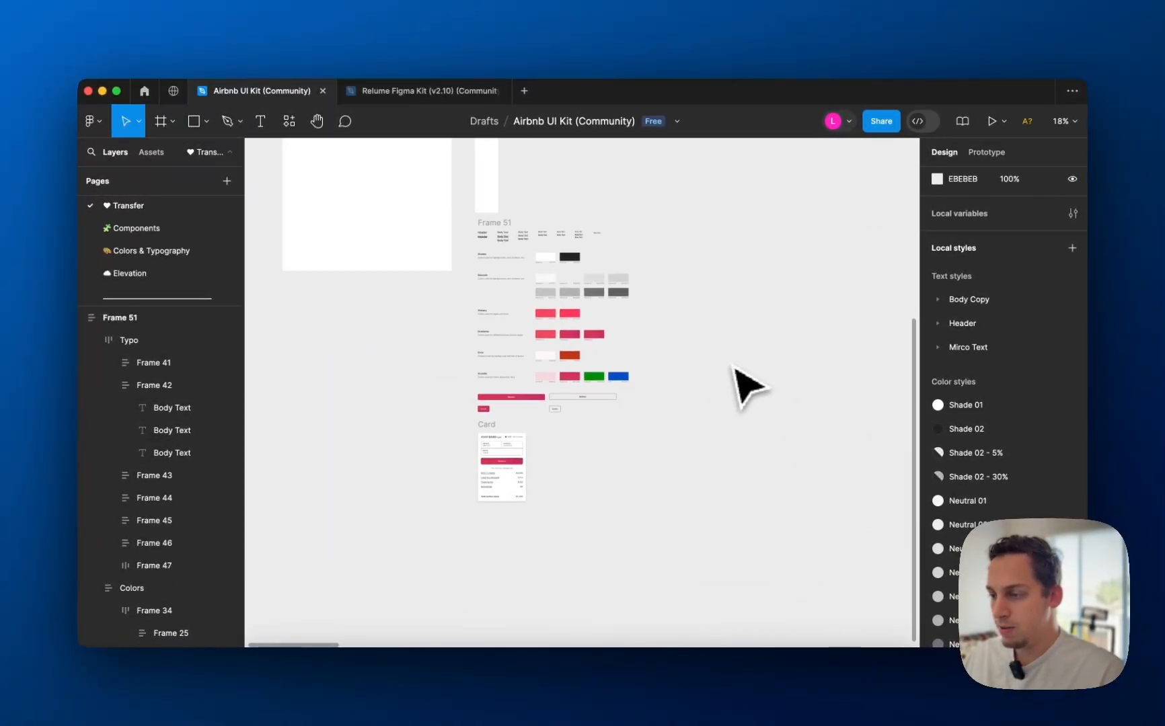
- Ungroup Frame 51 into its separate Typo, Colors and Buttons frames
{"action": "scroll", "coordinate": [736, 368], "scroll_direction": "down", "scroll_amount": 4}
{"action": "left_click", "coordinate": [627, 296]}
{"action": "scroll", "coordinate": [631, 302], "scroll_direction": "up", "scroll_amount": 3}
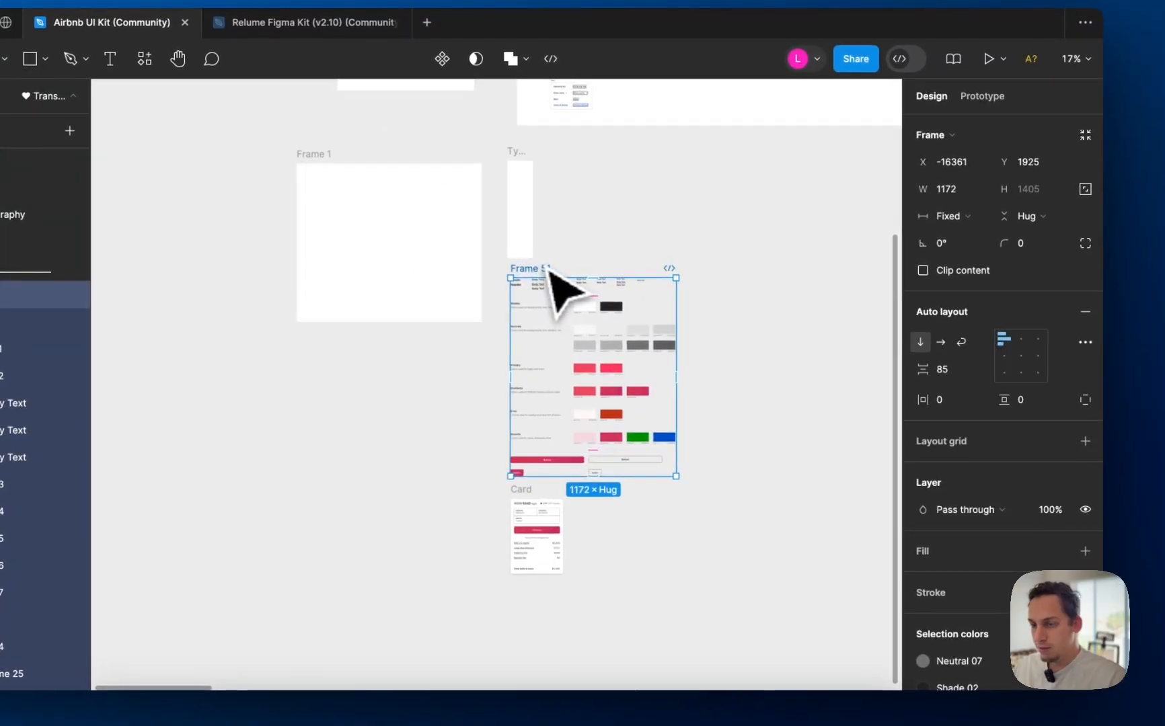
{"action": "key", "text": "ctrl+shift+g"}
{"action": "scroll", "coordinate": [546, 273], "scroll_direction": "up", "scroll_amount": 3}
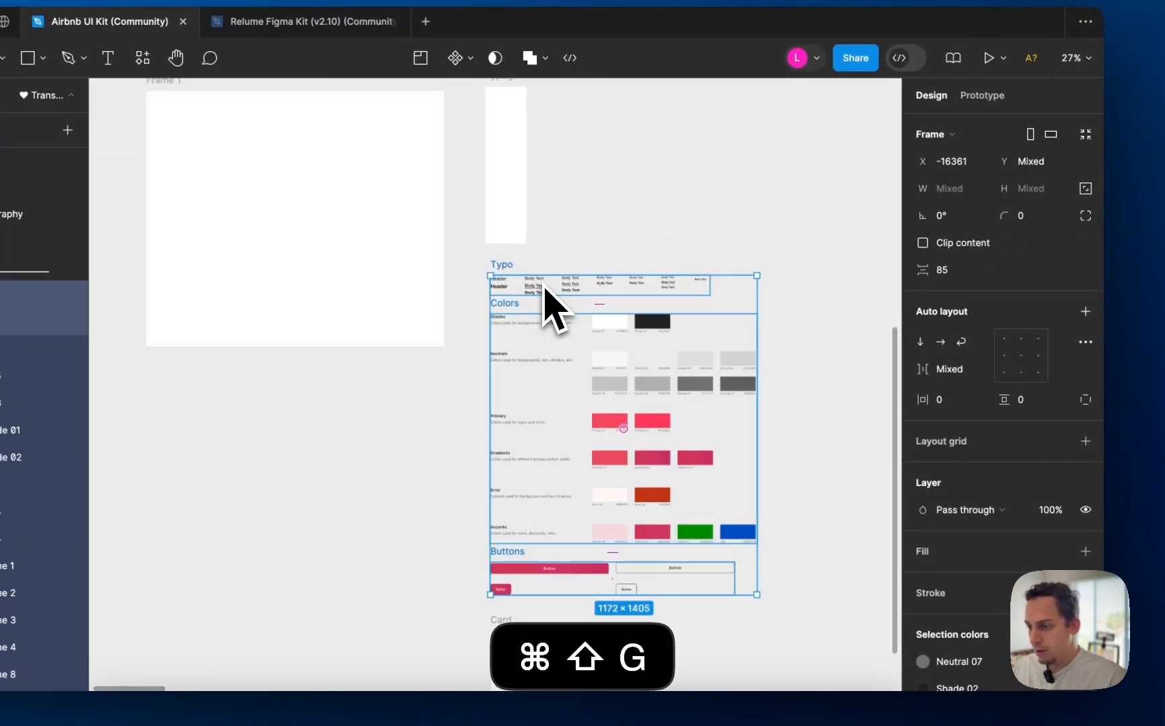
- Combine the Typo, Colors, Buttons and Card frames into one vertical auto layout frame
{"action": "left_click", "coordinate": [563, 232]}
{"action": "left_click", "coordinate": [520, 293]}
{"action": "left_click", "coordinate": [517, 316], "text": "shift"}
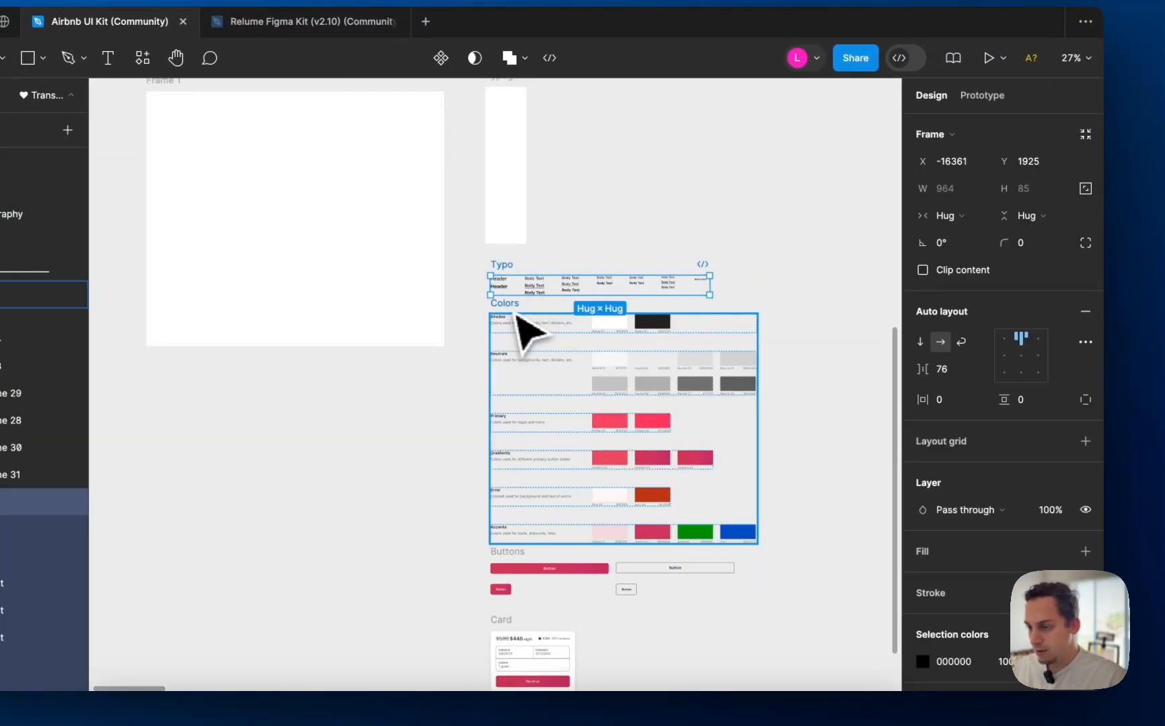
{"action": "left_click", "coordinate": [518, 585], "text": "shift"}
{"action": "scroll", "coordinate": [520, 572], "scroll_direction": "down", "scroll_amount": 3}
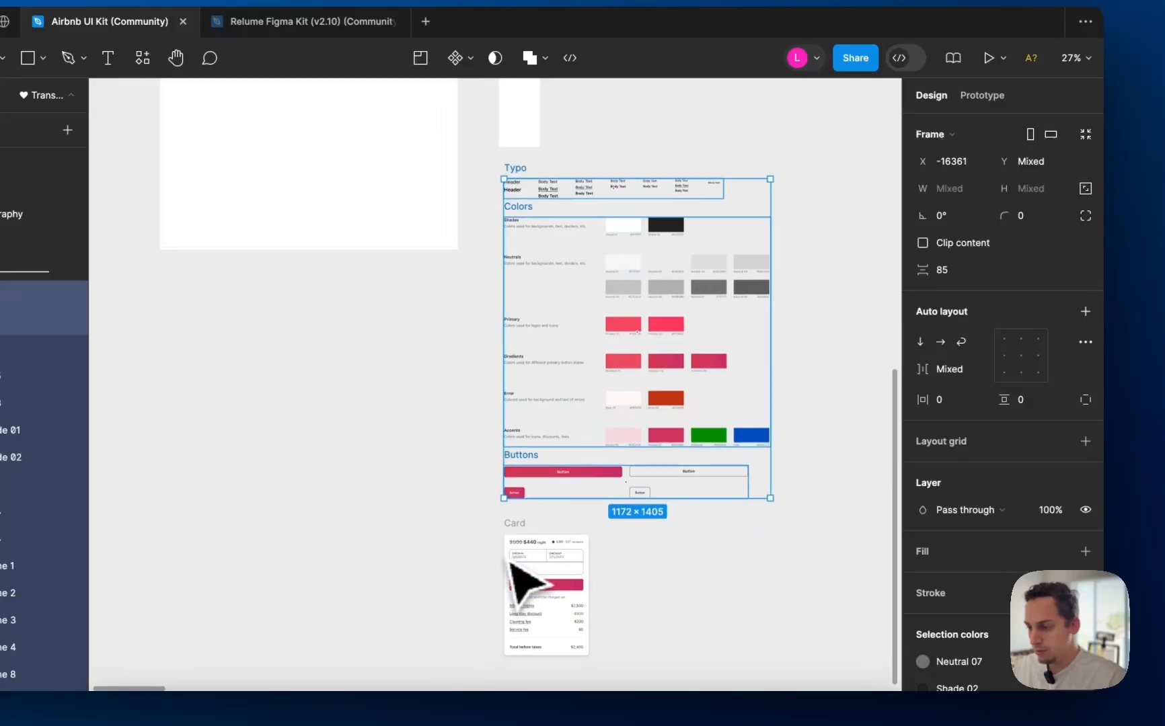
{"action": "left_click", "coordinate": [522, 555], "text": "shift"}
{"action": "key", "text": "shift+a"}
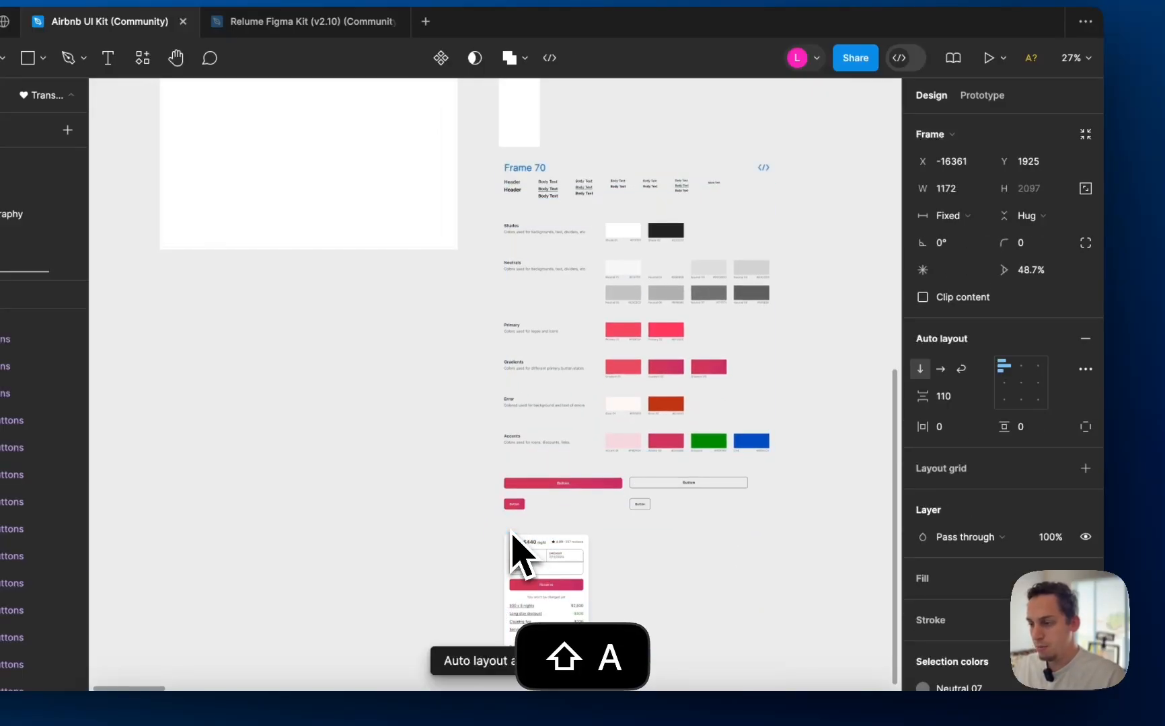
- Give the combined frame a white FFFFFF fill and 20 padding both horizontally and vertically
{"action": "scroll", "coordinate": [988, 552], "scroll_direction": "down", "scroll_amount": 3}
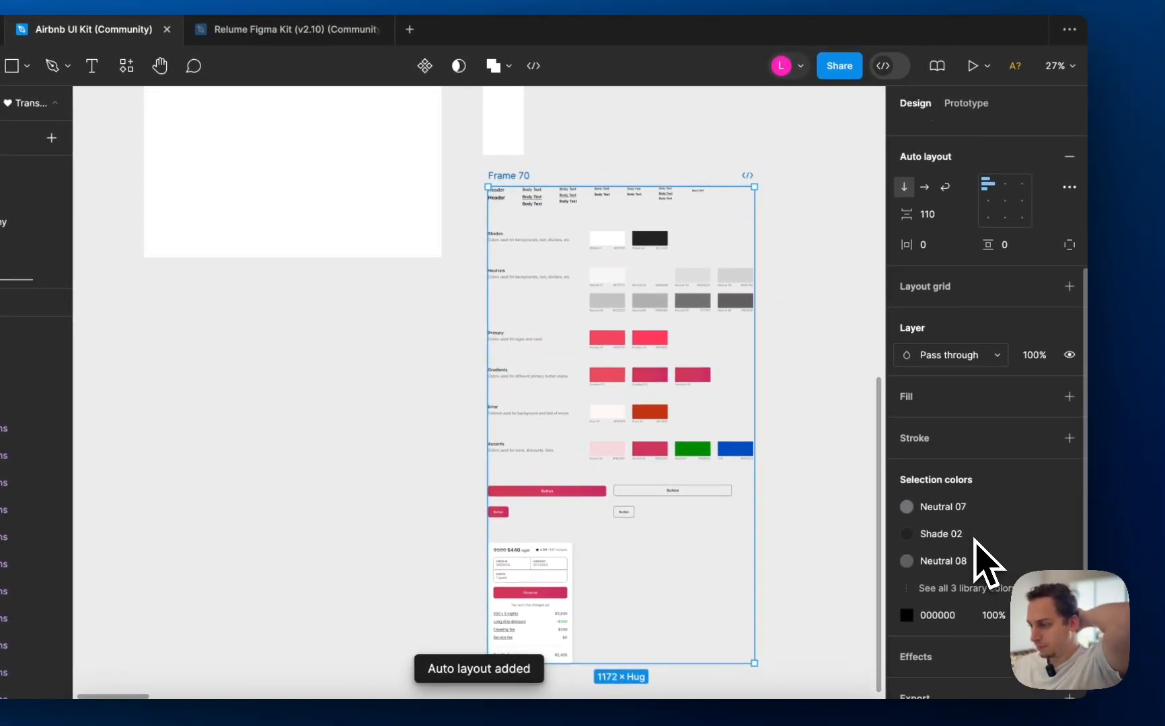
{"action": "left_click", "coordinate": [1069, 382]}
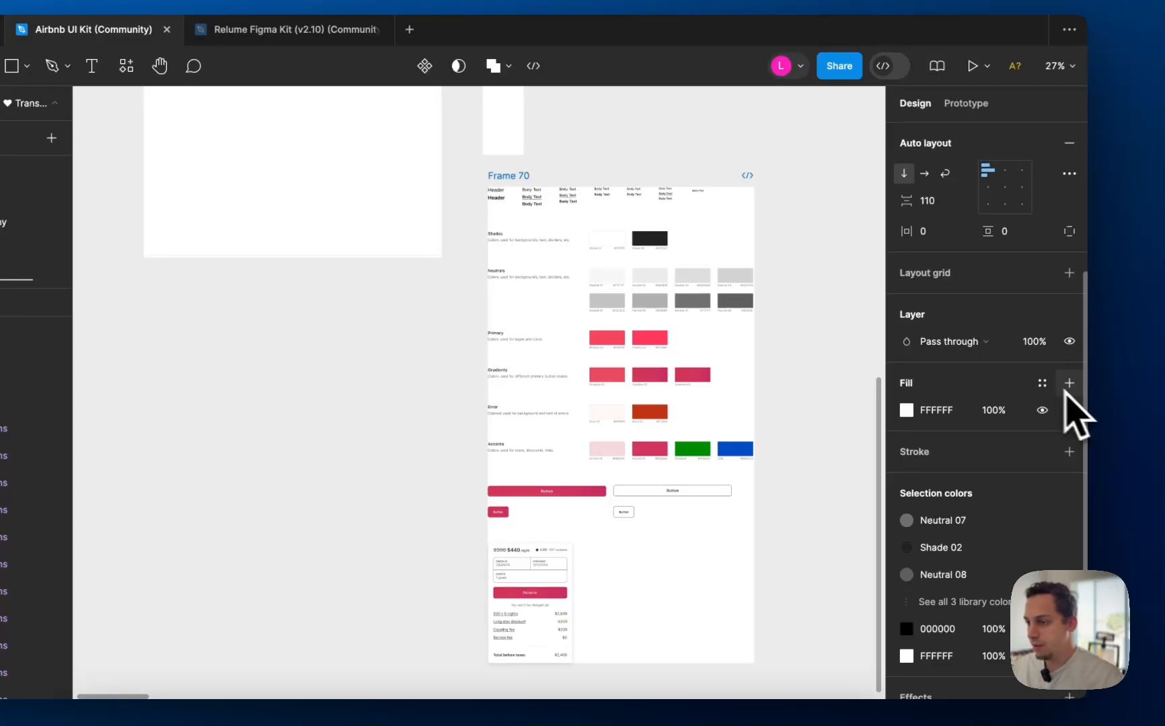
{"action": "scroll", "coordinate": [982, 437], "scroll_direction": "up", "scroll_amount": 1}
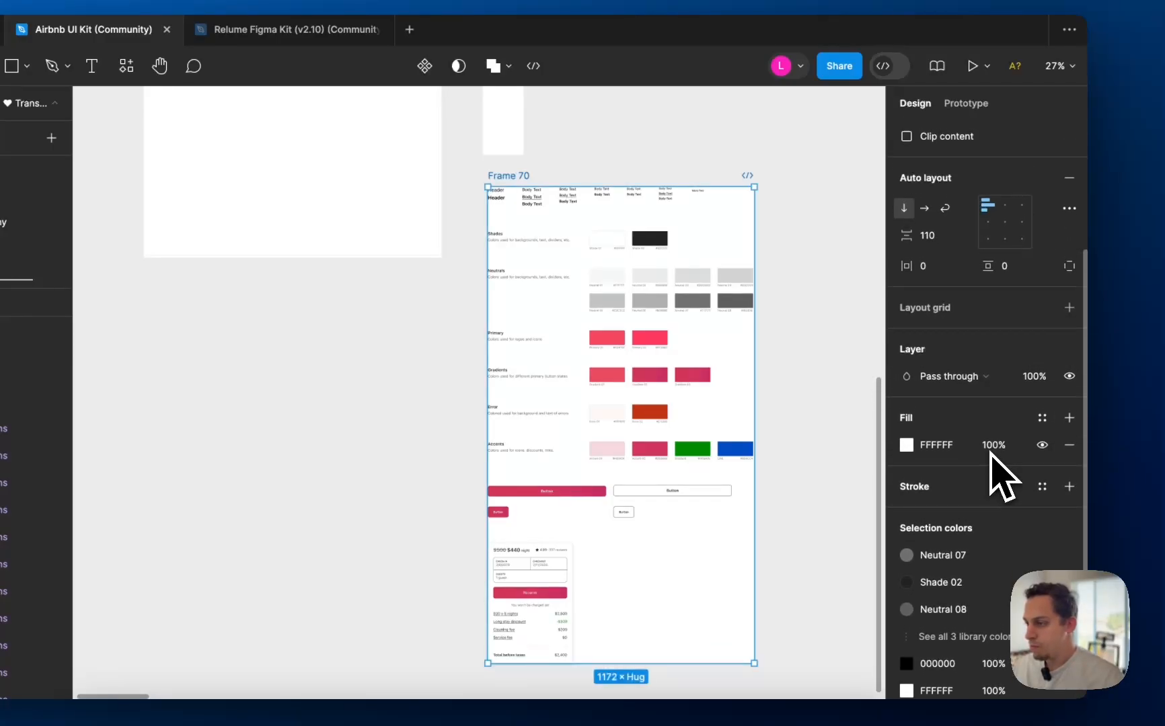
{"action": "left_click", "coordinate": [923, 266]}
{"action": "key", "text": "shift+Up"}
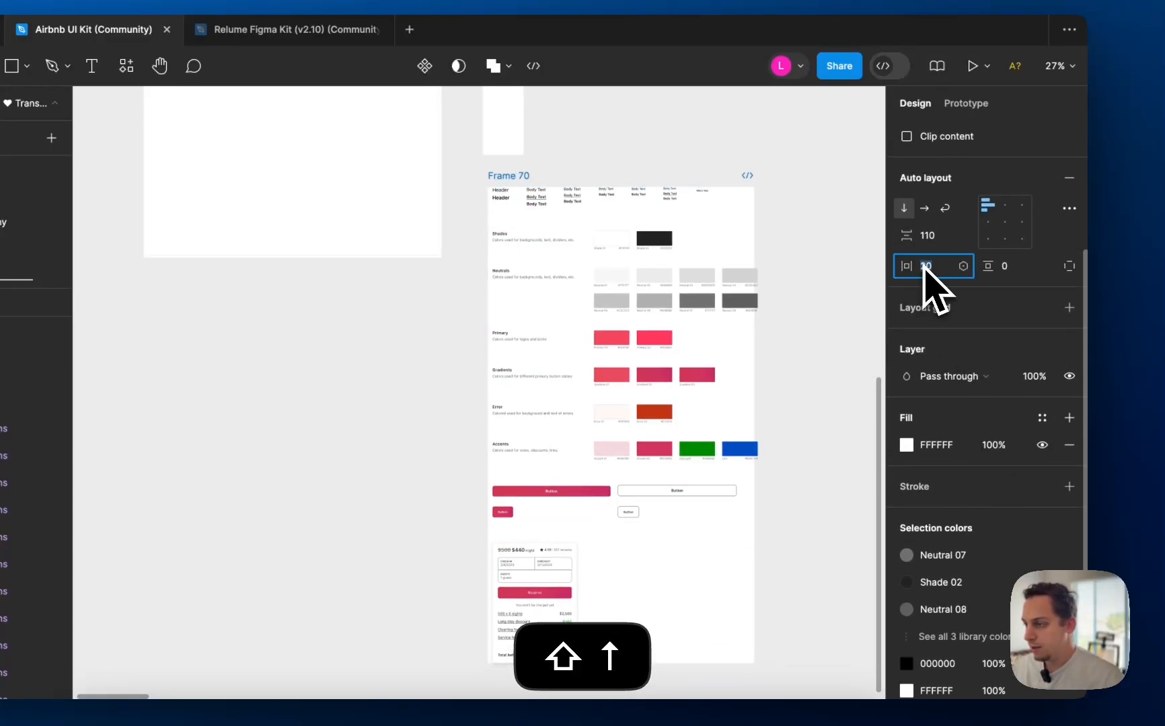
{"action": "left_click", "coordinate": [1008, 269]}
{"action": "key", "text": "shift+Up"}
{"action": "key", "text": "shift+Up"}
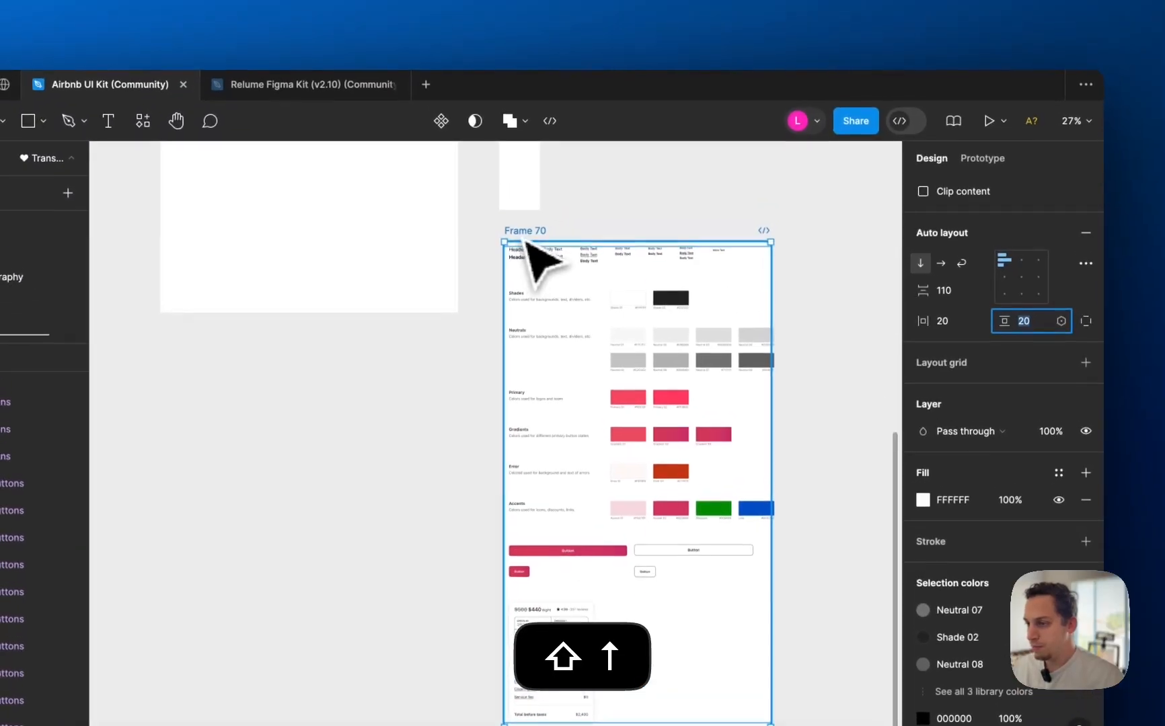
- Try to make the combined frame hug its contents horizontally
{"action": "left_click", "coordinate": [519, 188]}
{"action": "scroll", "coordinate": [963, 197], "scroll_direction": "up", "scroll_amount": 5}
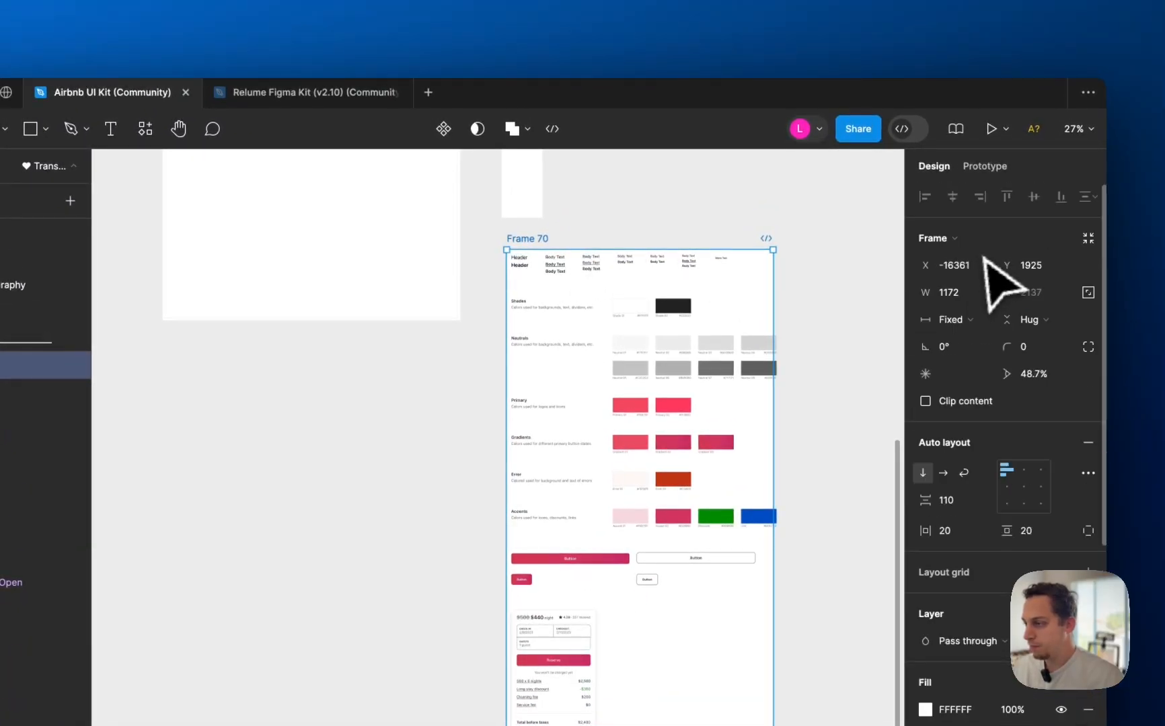
{"action": "left_click", "coordinate": [962, 310]}
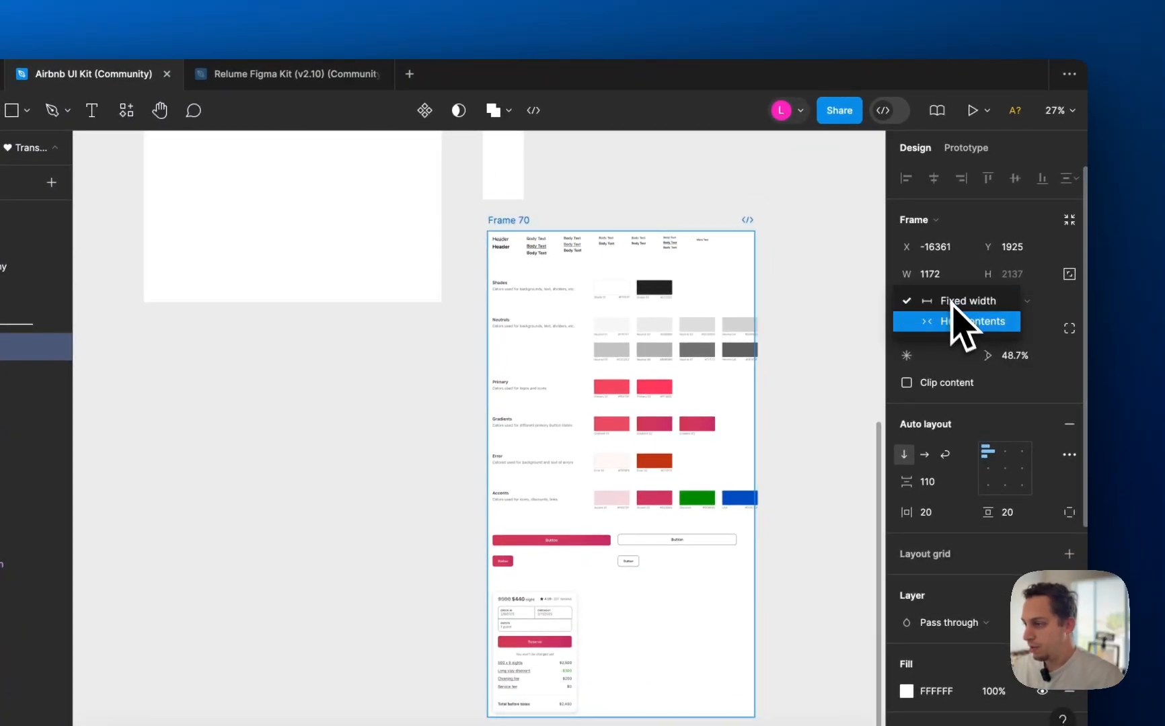
{"action": "left_click", "coordinate": [969, 329]}
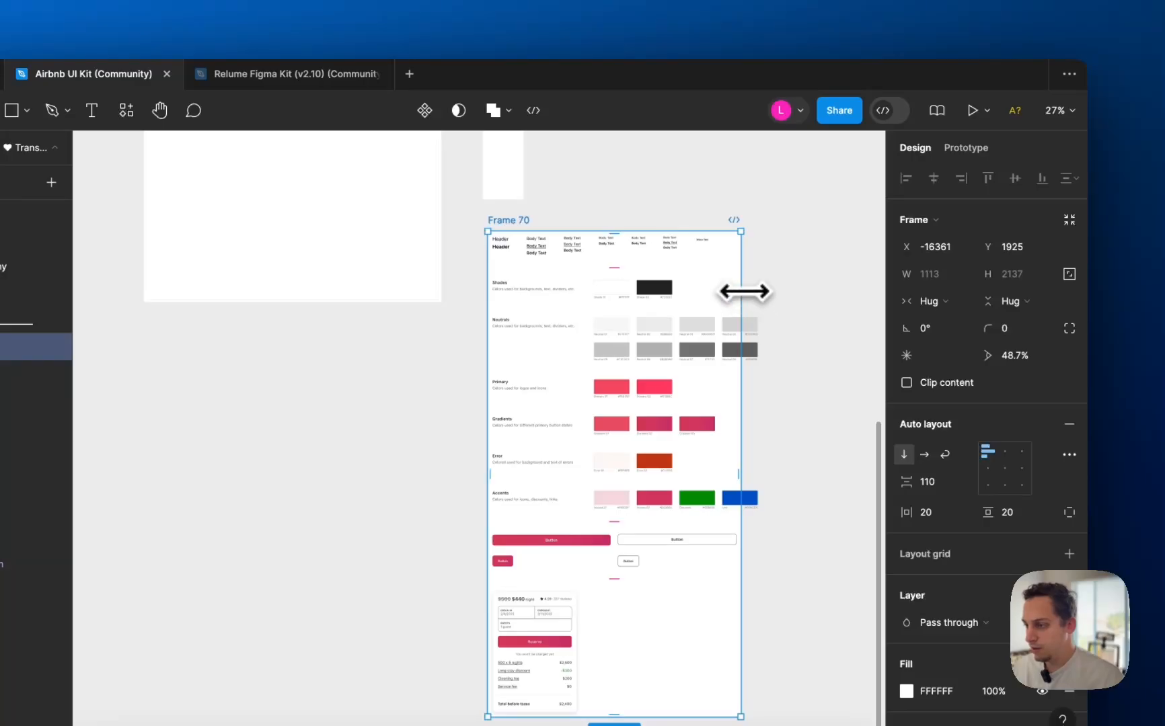
- Widen the combined frame to a fixed width of 1200 so it holds all the colour swatches
{"action": "left_click_drag", "start_coordinate": [744, 291], "coordinate": [768, 287]}
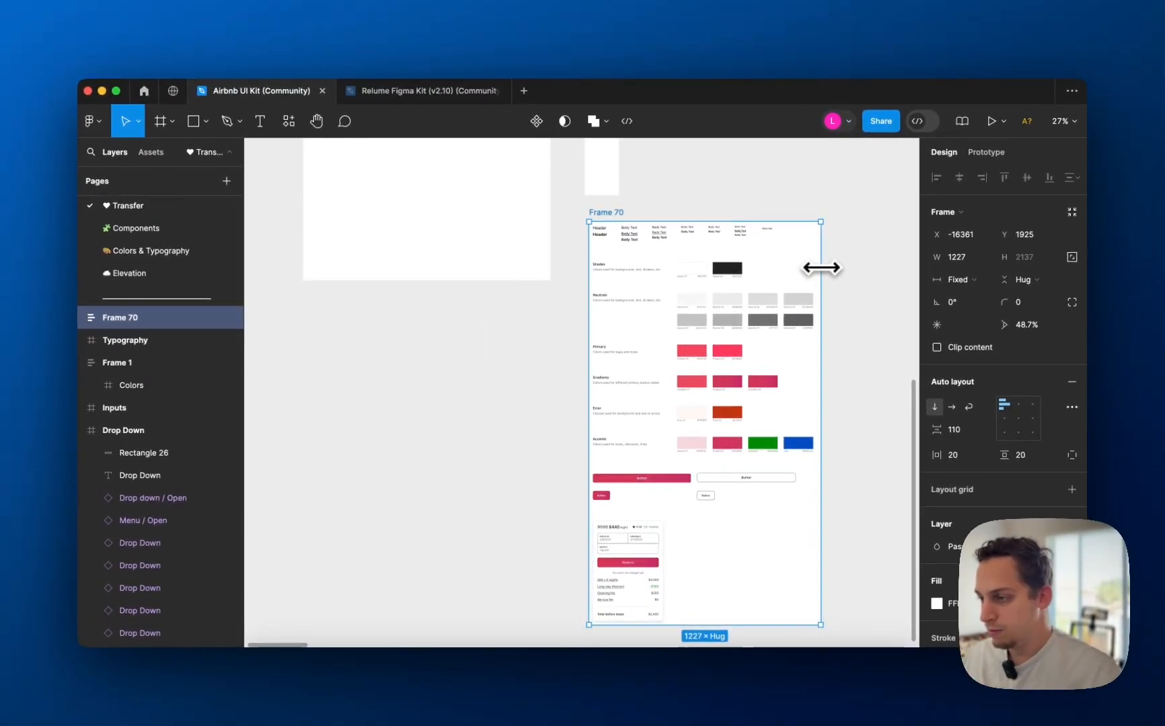
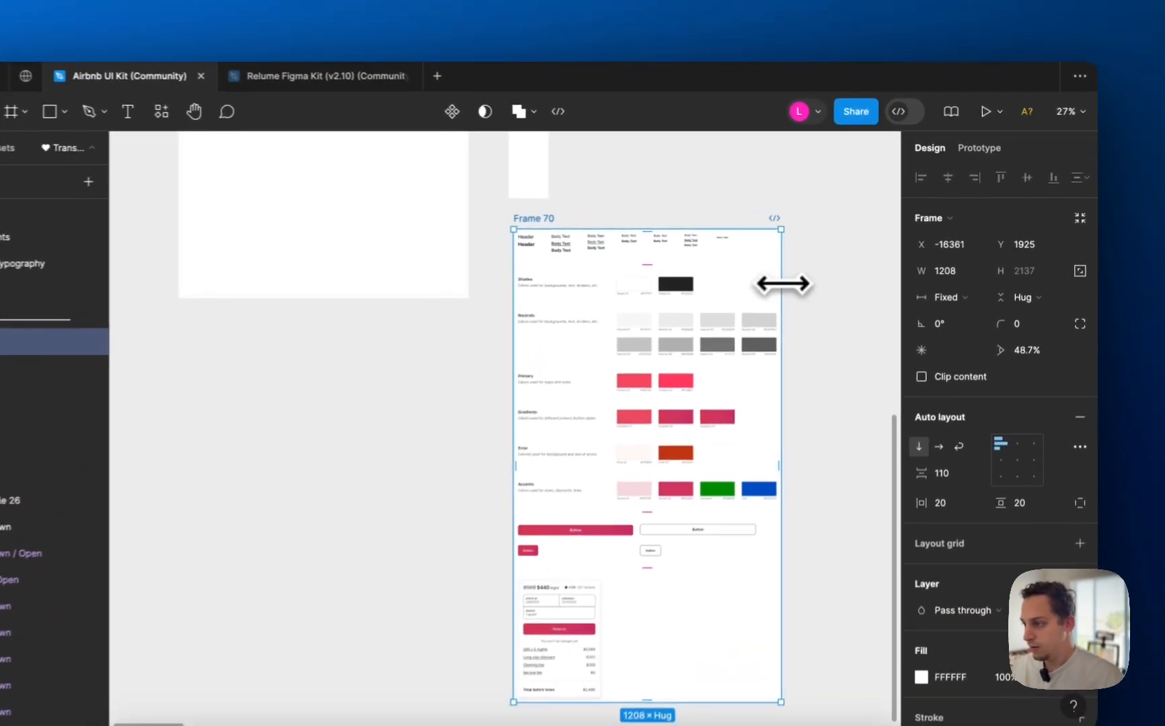
{"action": "left_click", "coordinate": [959, 260]}
{"action": "type", "text": "120"}
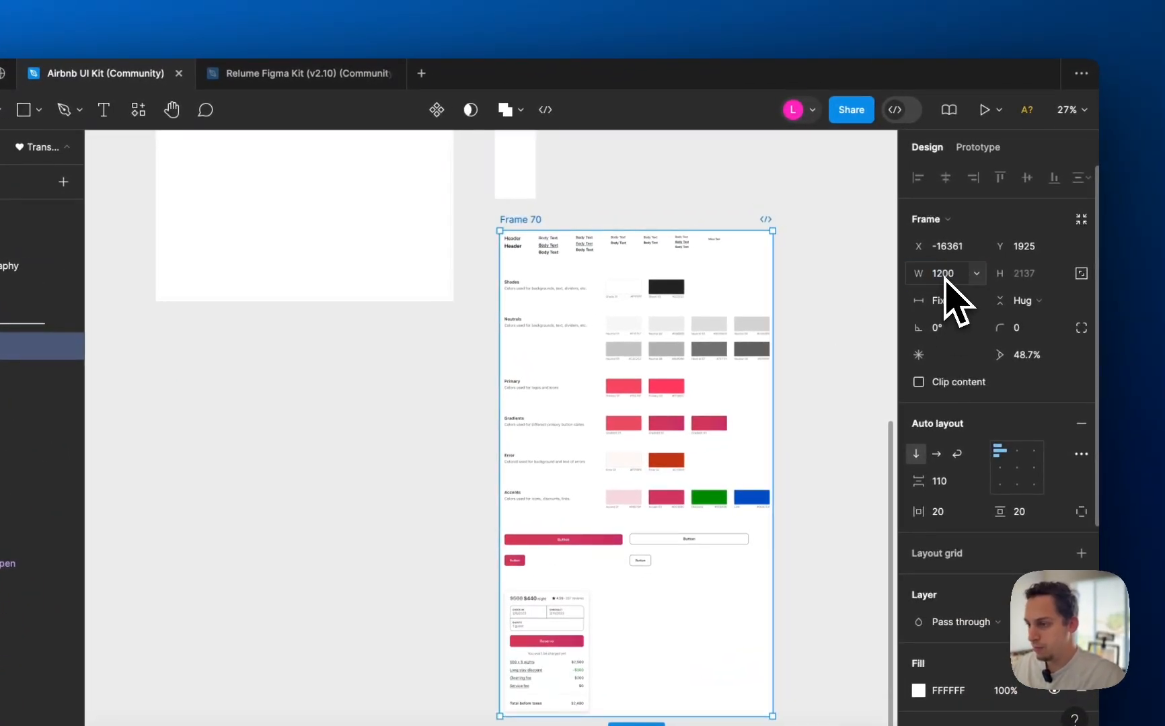
{"action": "type", "text": "0"}
{"action": "left_click", "coordinate": [818, 222]}
{"action": "scroll", "coordinate": [589, 260], "scroll_direction": "up", "scroll_amount": 5}
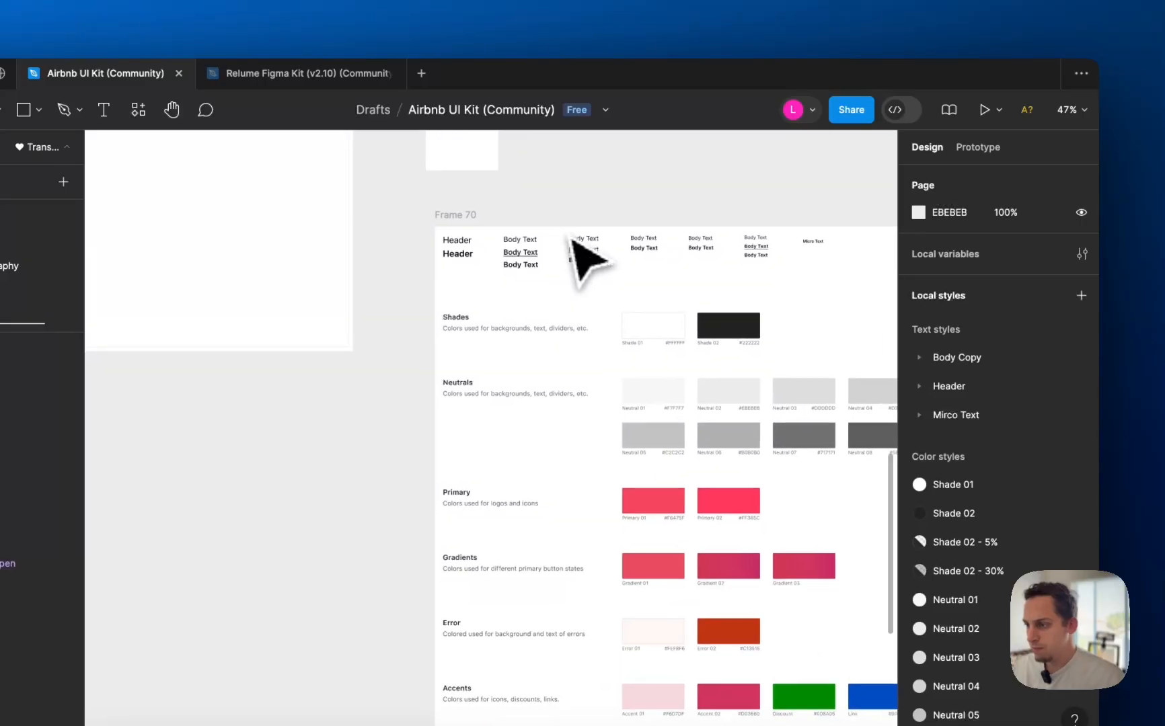
{"action": "scroll", "coordinate": [575, 240], "scroll_direction": "down", "scroll_amount": 10}
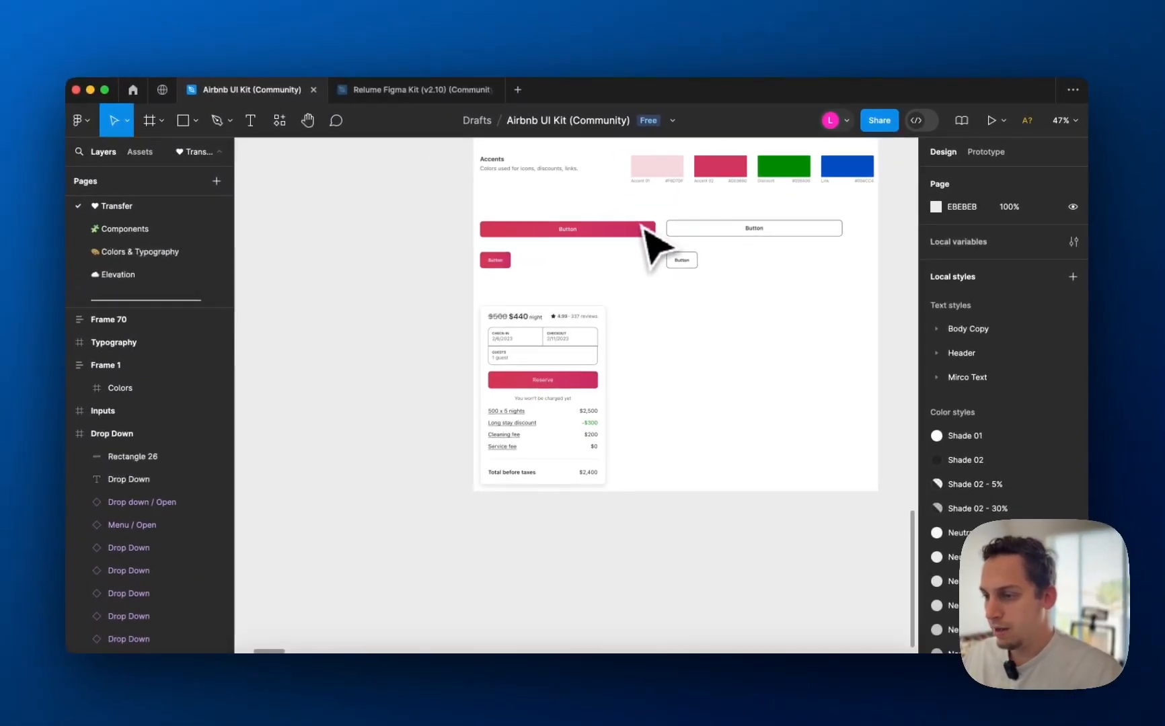
{"action": "scroll", "coordinate": [642, 226], "scroll_direction": "up", "scroll_amount": 4}
{"action": "scroll", "coordinate": [642, 232], "scroll_direction": "down", "scroll_amount": 5}
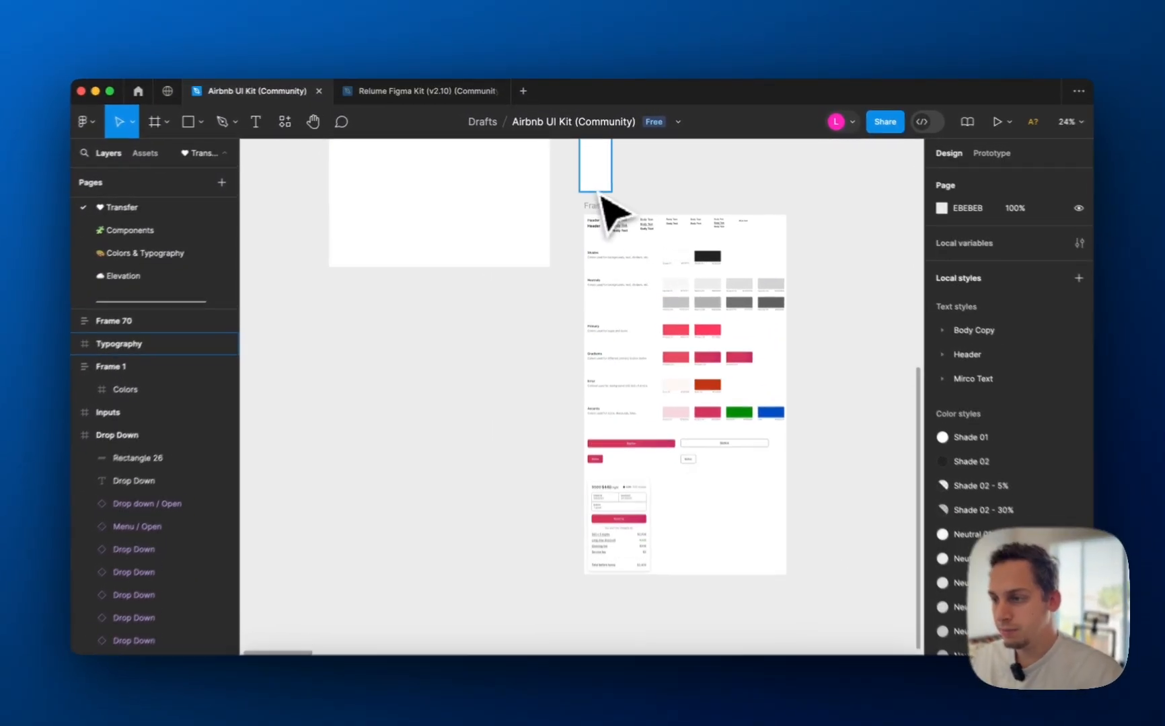
{"action": "left_click", "coordinate": [602, 202]}
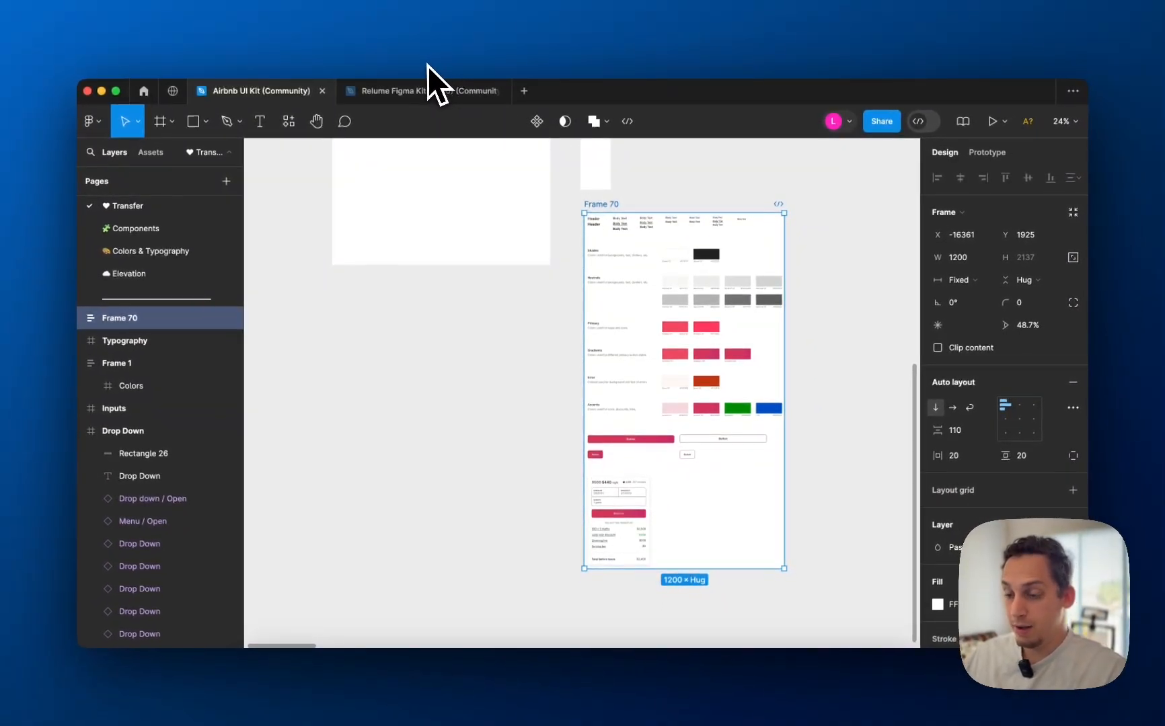
- Rename the frame of the second swatch in the Gradients row as Gradient 02
{"action": "scroll", "coordinate": [689, 384], "scroll_direction": "up", "scroll_amount": 5}
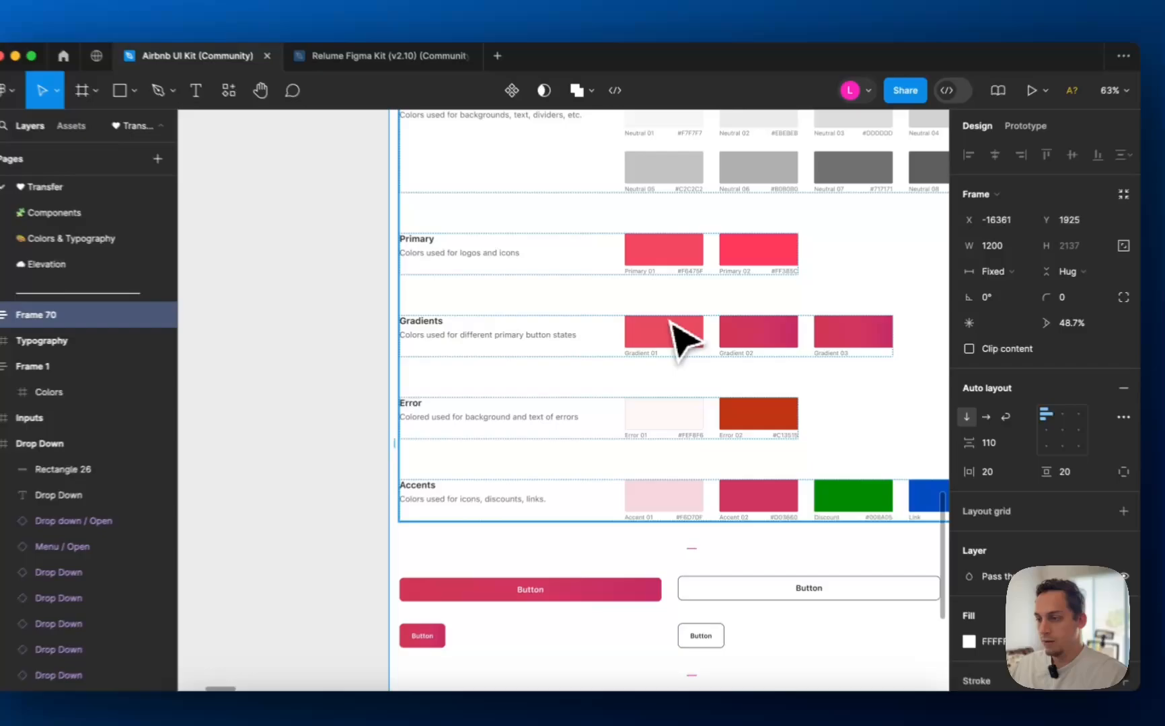
{"action": "left_click", "coordinate": [680, 339]}
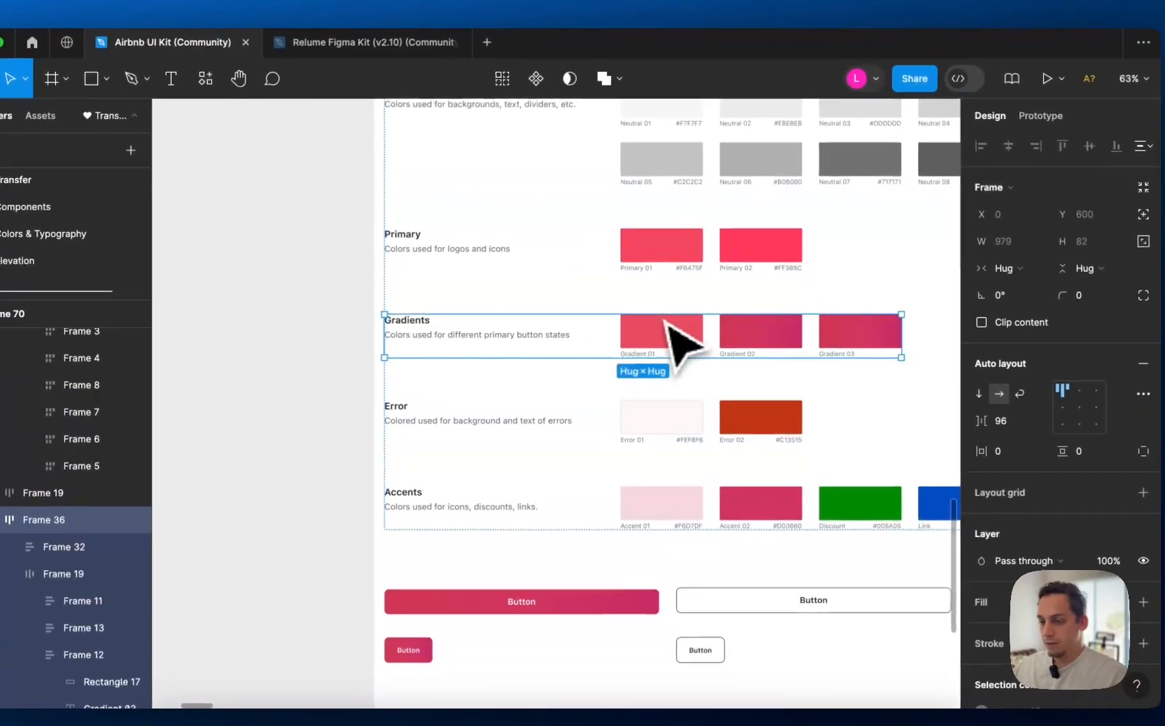
{"action": "double_click", "coordinate": [666, 329]}
{"action": "left_click", "coordinate": [774, 341]}
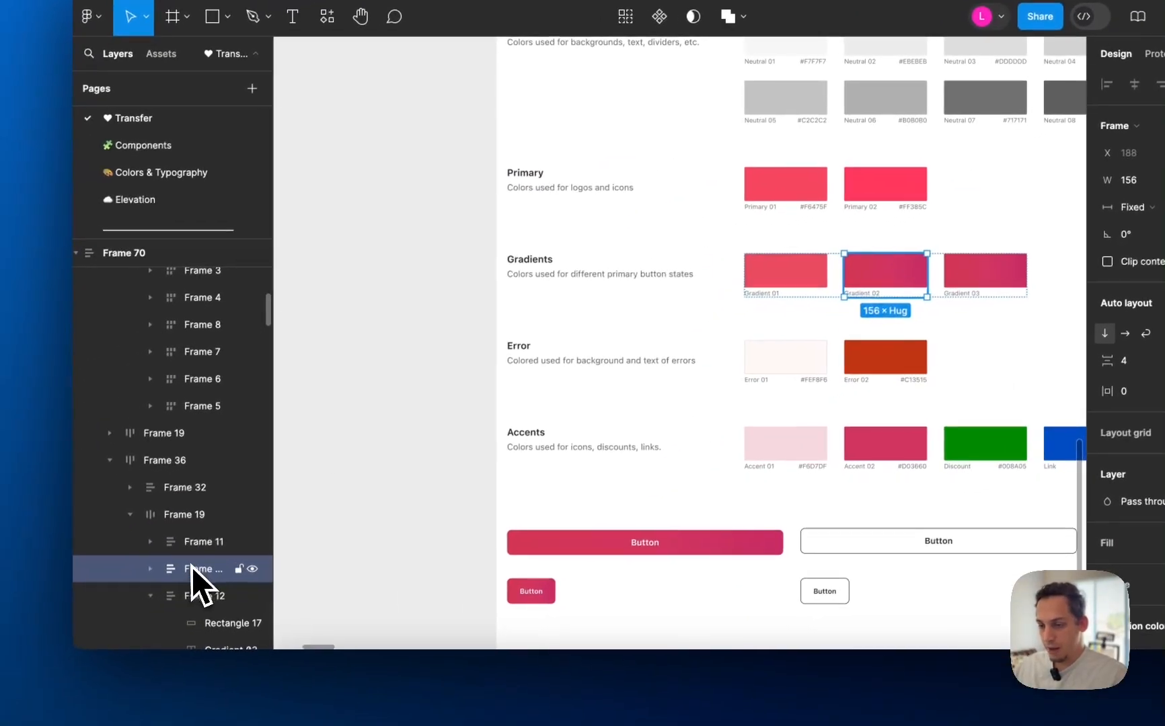
{"action": "double_click", "coordinate": [67, 630]}
{"action": "type", "text": "Gradient 02"}
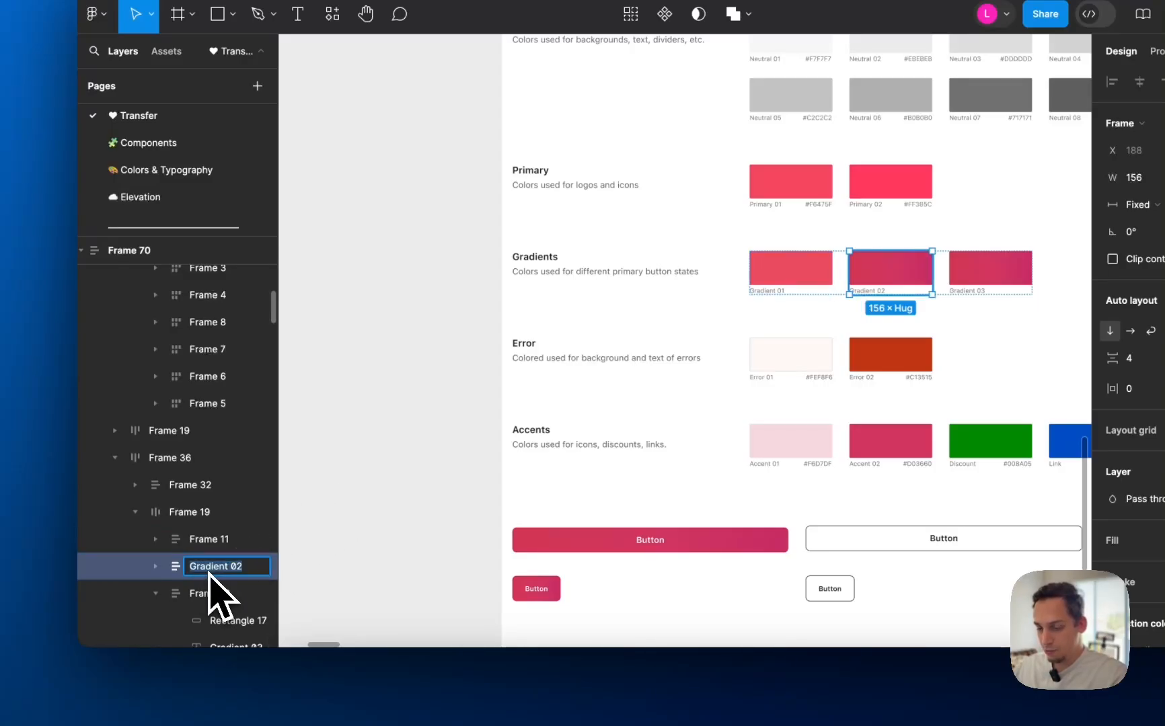
- Rename the frames of the first and third gradient swatches as Gradient 01 and Gradient 03
{"action": "key", "text": "super+c"}
{"action": "double_click", "coordinate": [216, 548]}
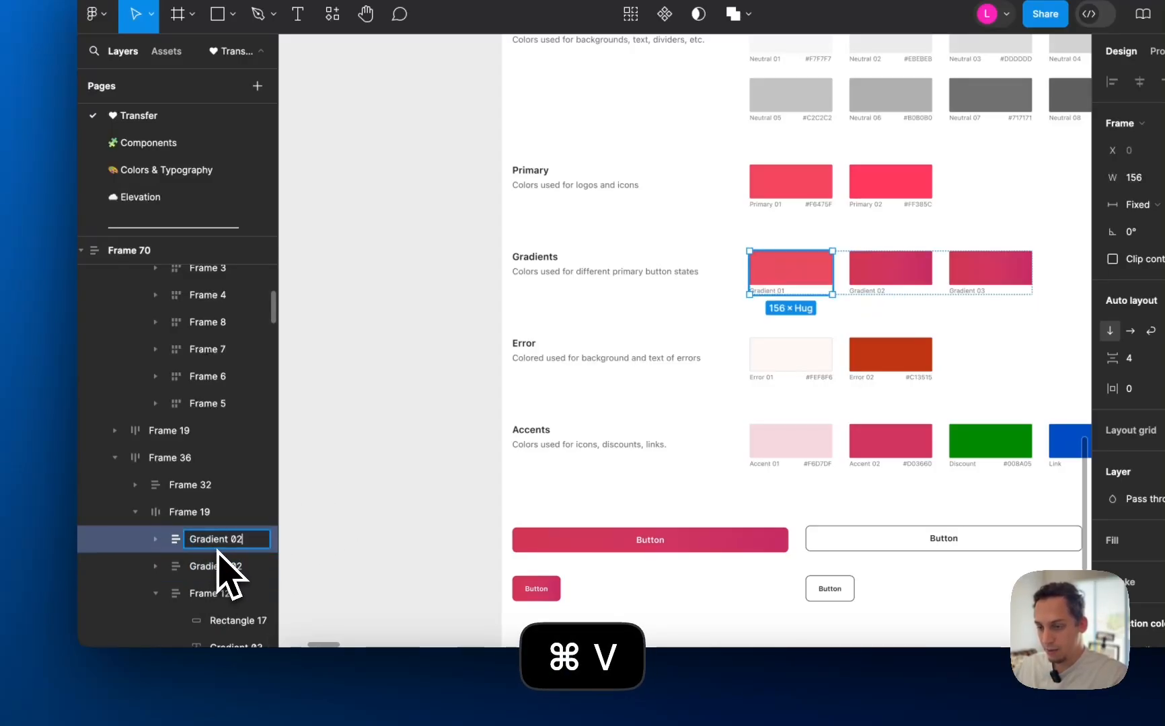
{"action": "key", "text": "BackSpace"}
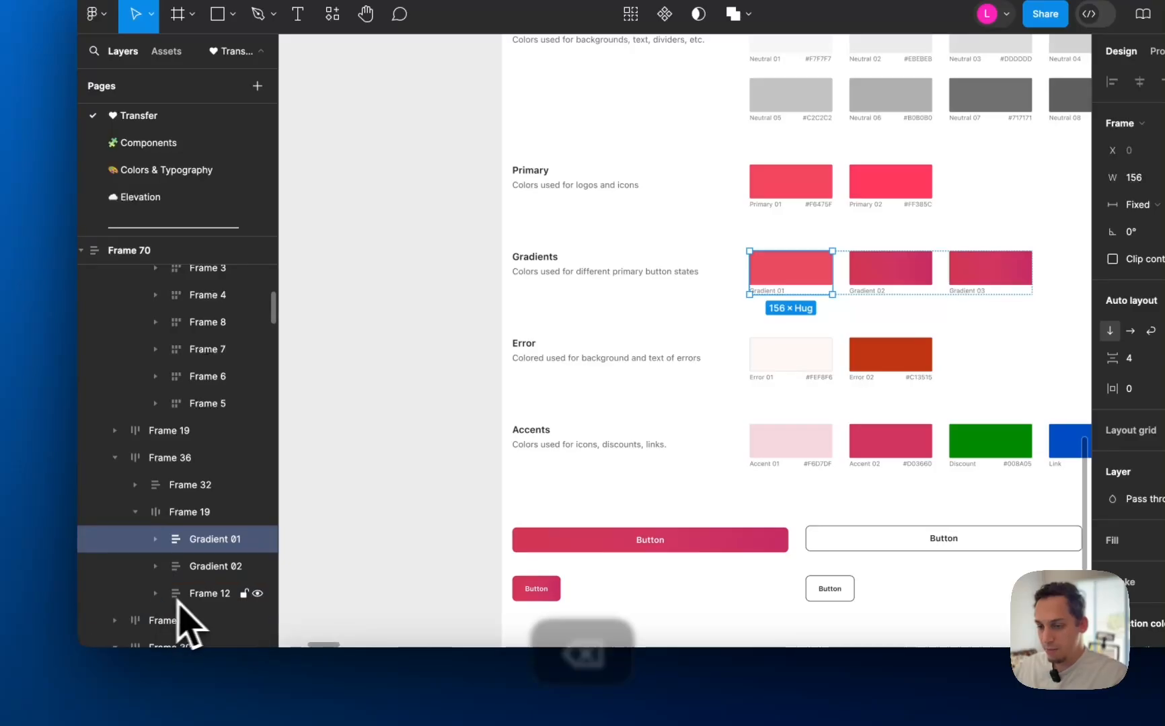
{"action": "double_click", "coordinate": [209, 594]}
{"action": "key", "text": "super+v"}
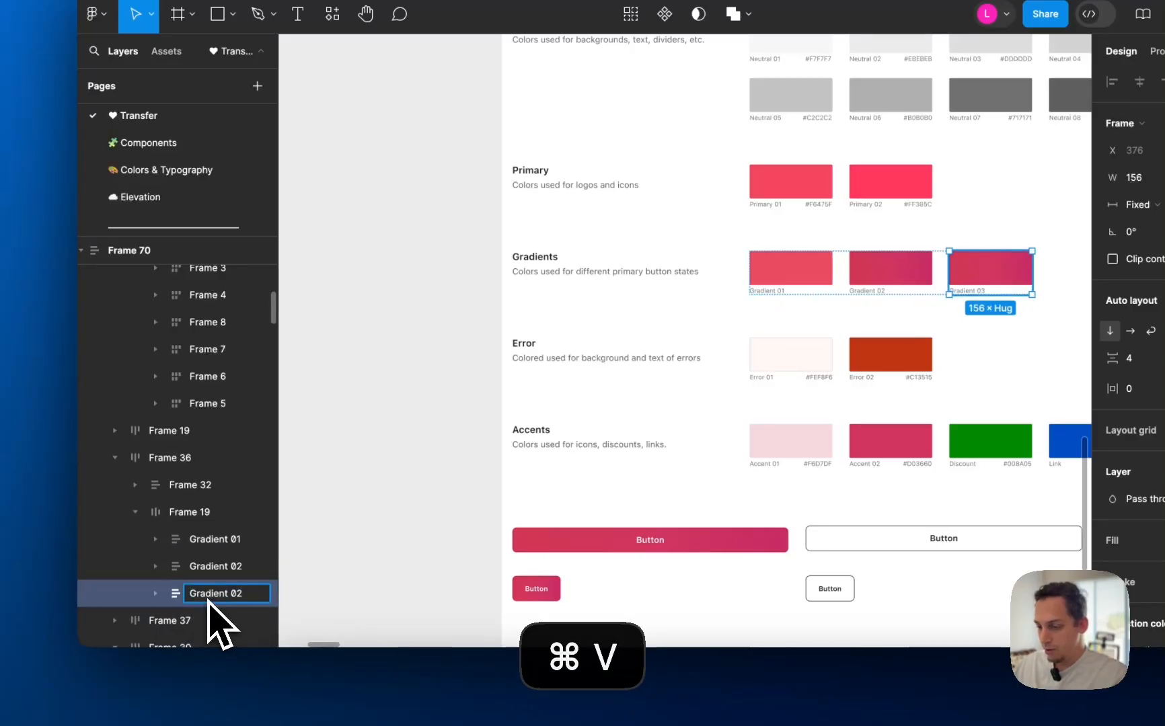
{"action": "key", "text": "BackSpace"}
{"action": "type", "text": "3"}
{"action": "key", "text": "Return"}
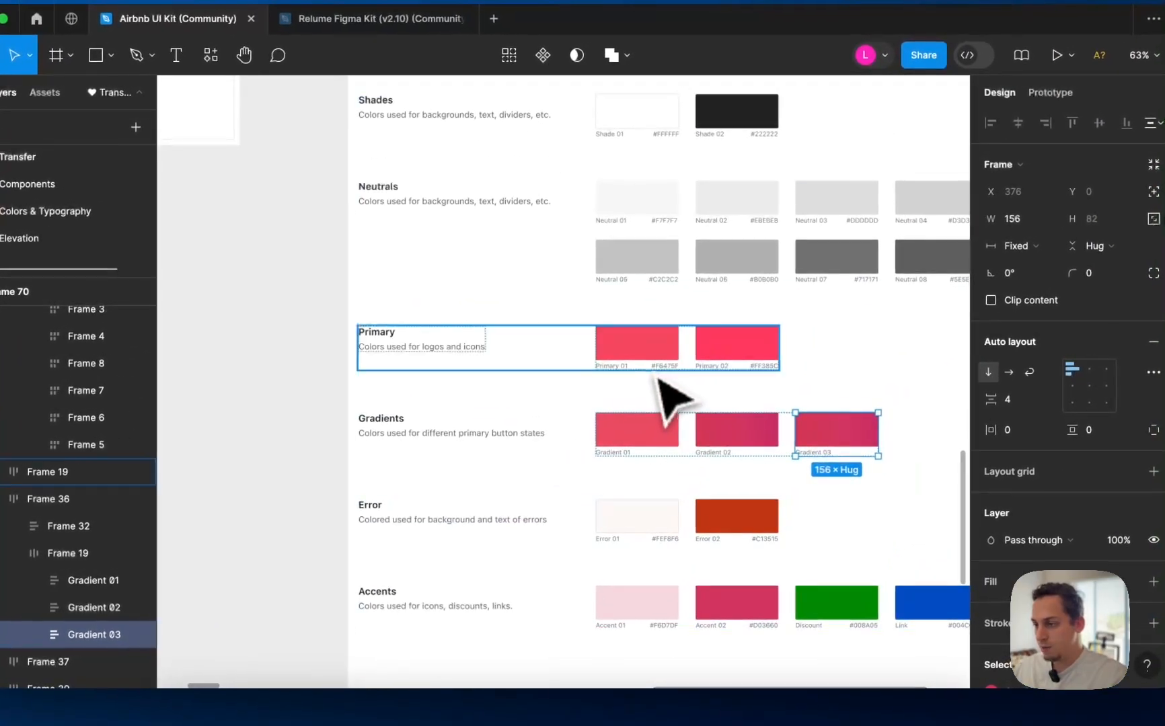
- Rename the two swatch frames in the Primary row as Primary 01 and Primary 02
{"action": "left_click", "coordinate": [642, 346]}
{"action": "left_click", "coordinate": [640, 350]}
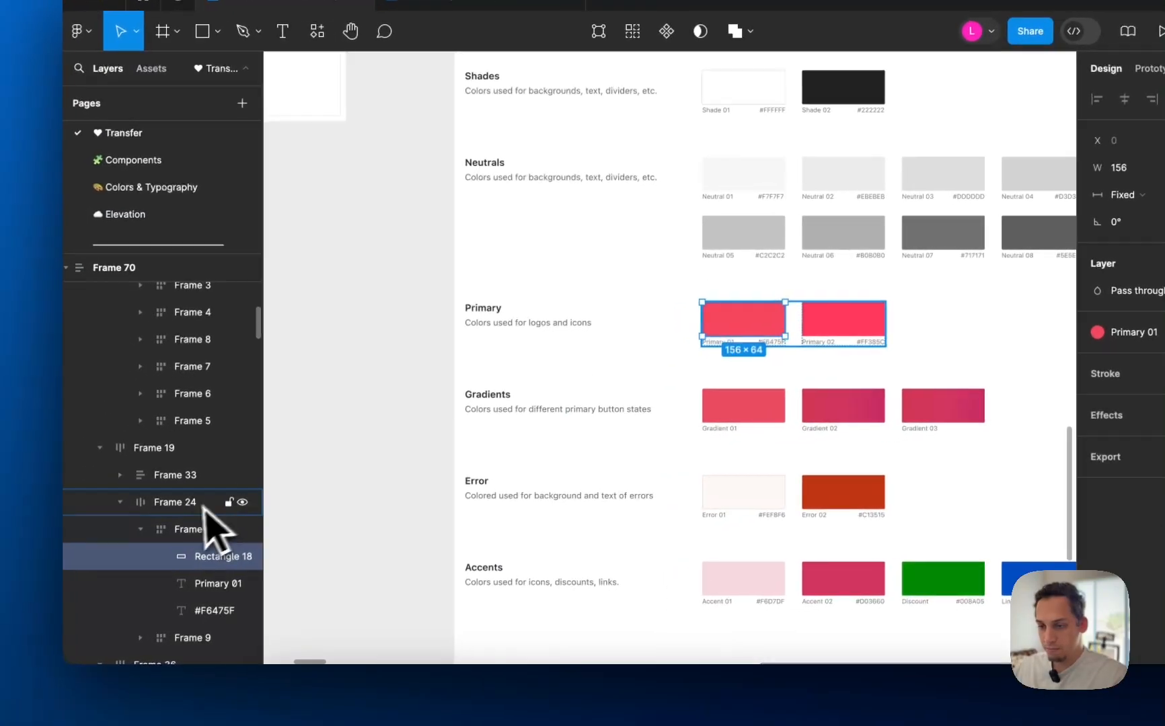
{"action": "left_click", "coordinate": [67, 526]}
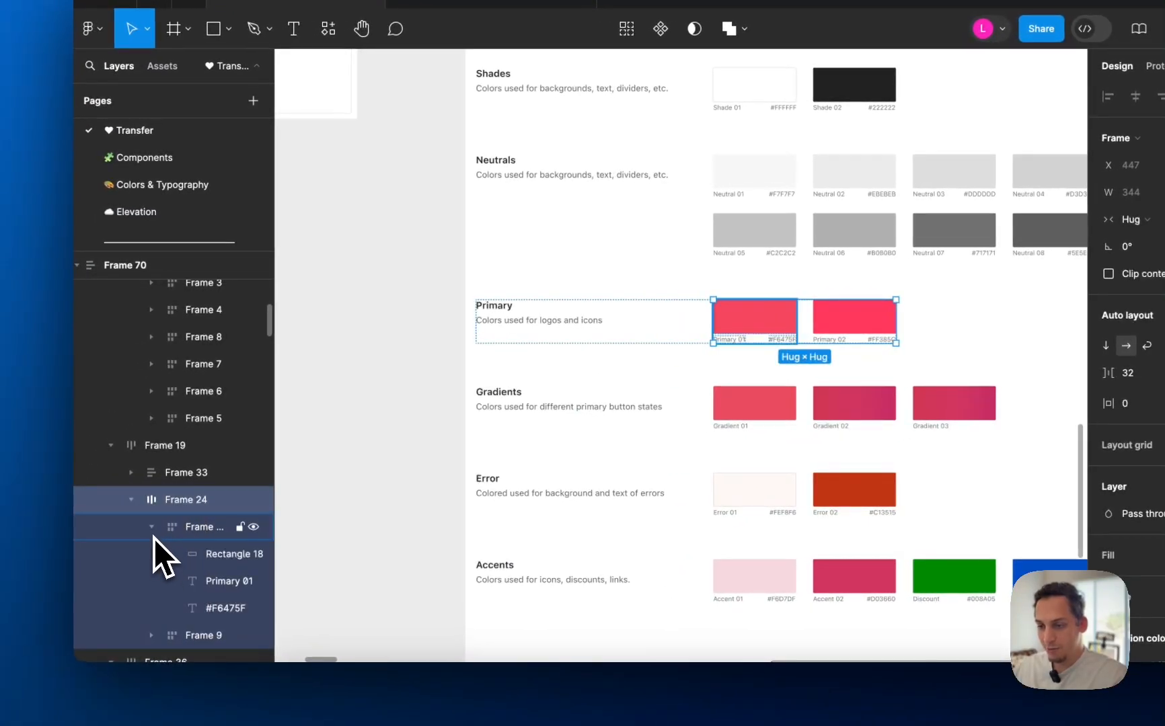
{"action": "left_click", "coordinate": [152, 531]}
{"action": "left_click", "coordinate": [180, 533]}
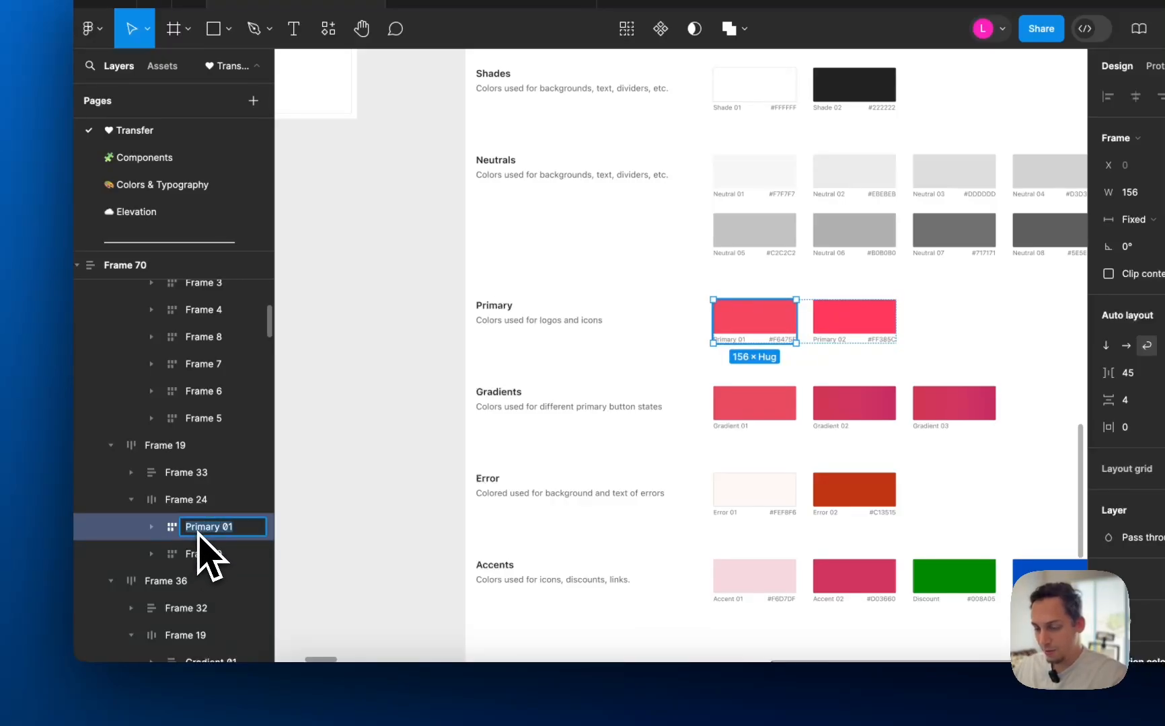
{"action": "key", "text": "cmd+c"}
{"action": "double_click", "coordinate": [202, 553]}
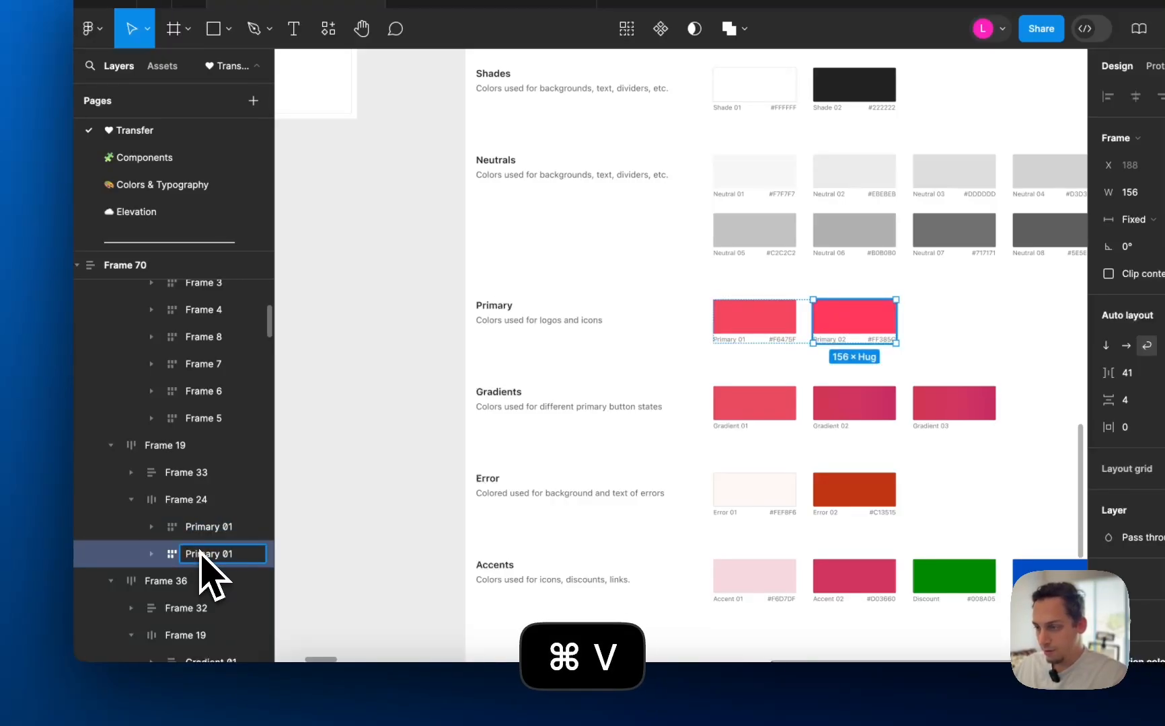
- Rename the first two swatch frames in the Neutrals group as Neutral 01 and Neutral 02
{"action": "scroll", "coordinate": [519, 481], "scroll_direction": "left", "scroll_amount": 4}
{"action": "scroll", "coordinate": [520, 481], "scroll_direction": "up", "scroll_amount": 3}
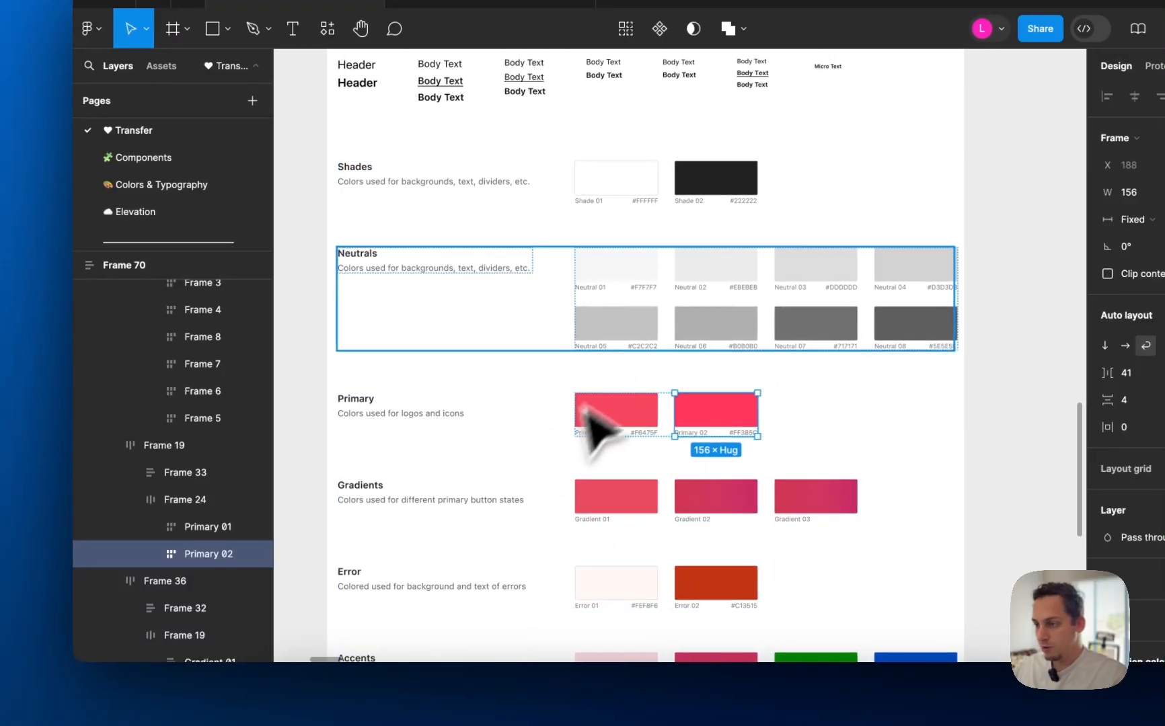
{"action": "left_click", "coordinate": [623, 288]}
{"action": "left_click", "coordinate": [605, 285]}
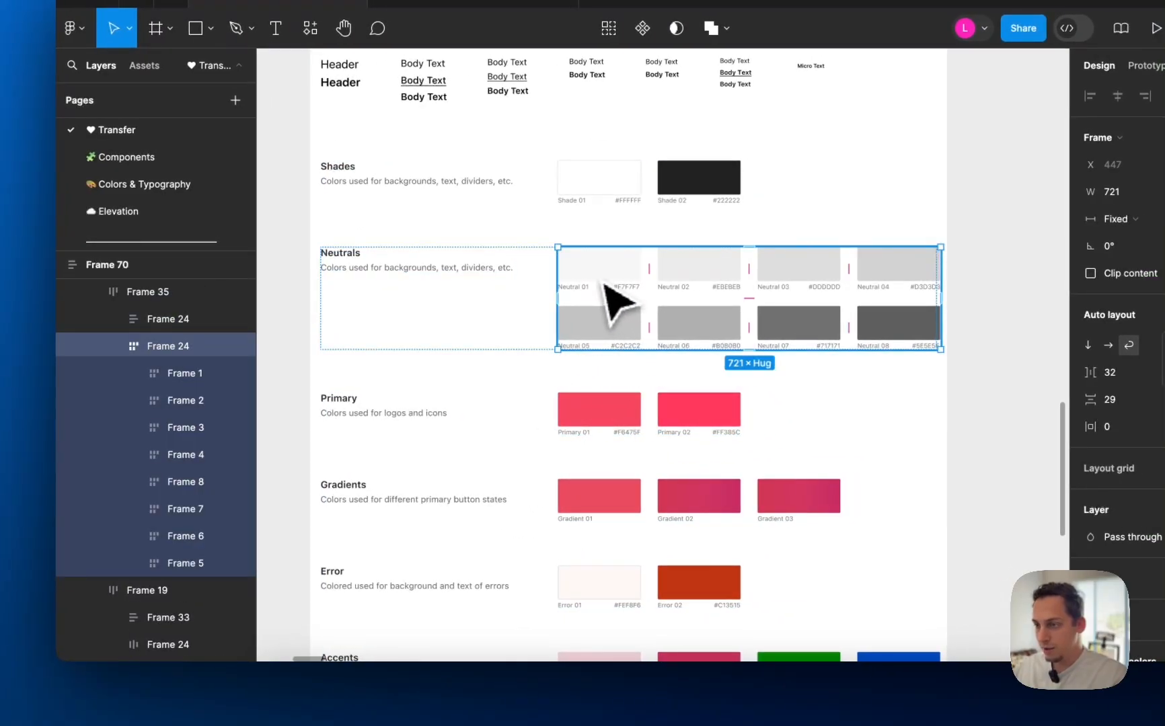
{"action": "left_click", "coordinate": [607, 285]}
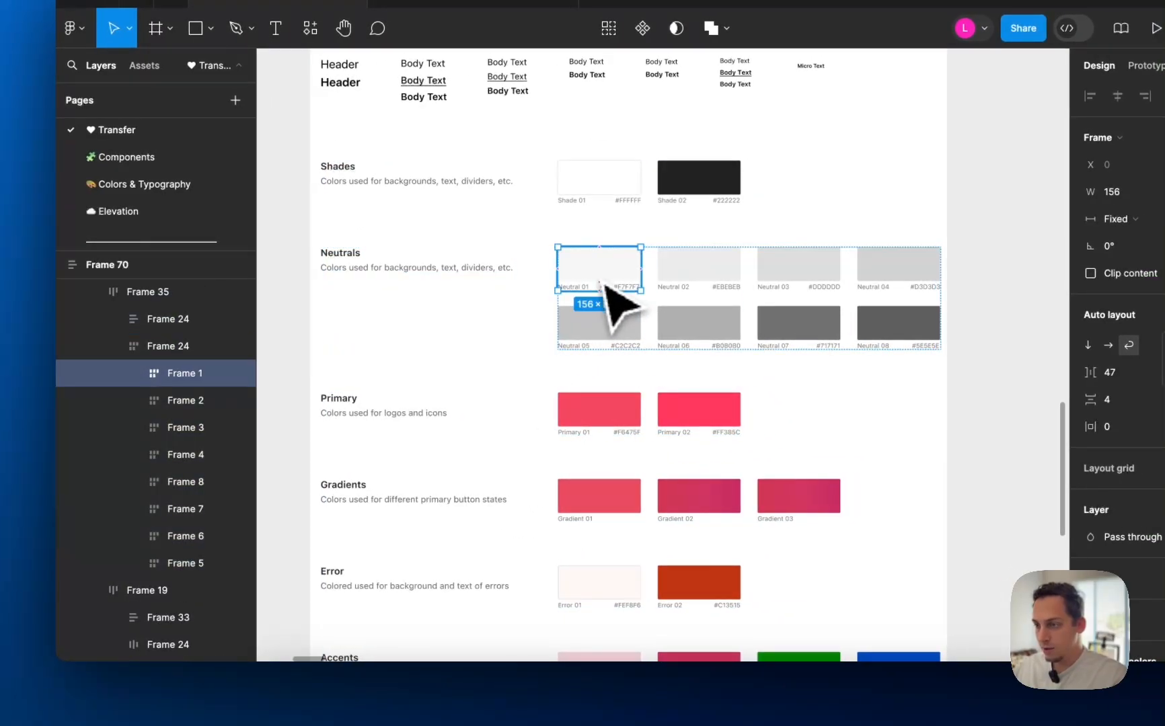
{"action": "left_click", "coordinate": [180, 380]}
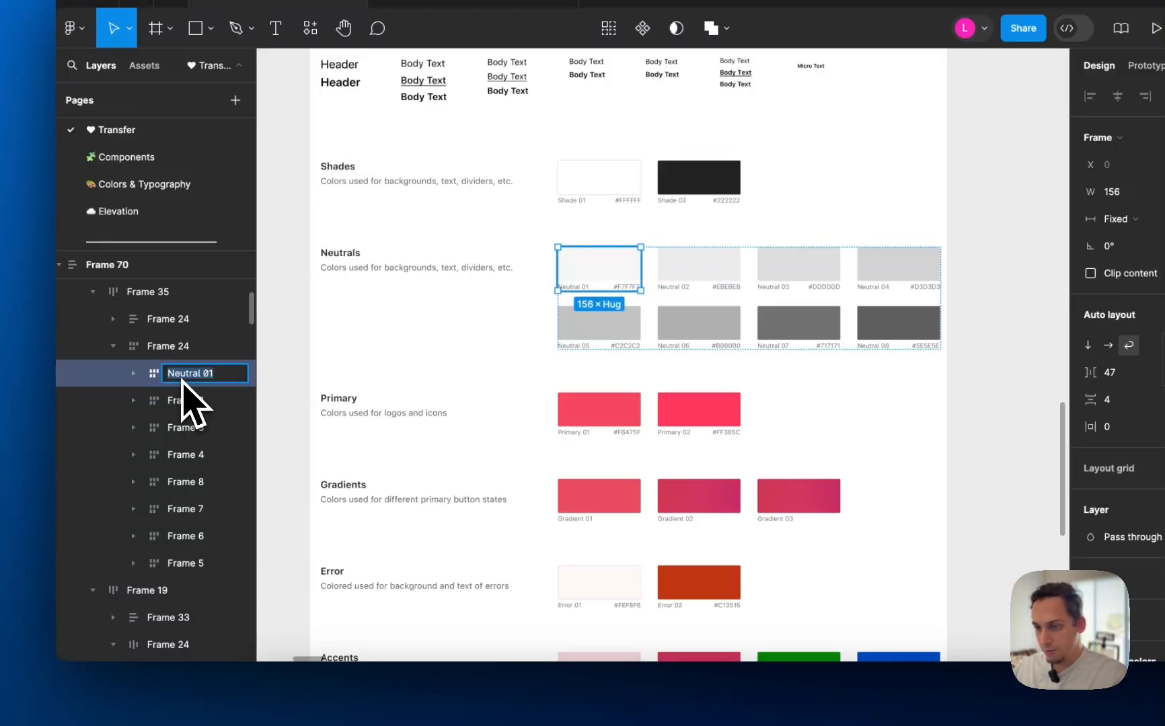
{"action": "key", "text": "super+c"}
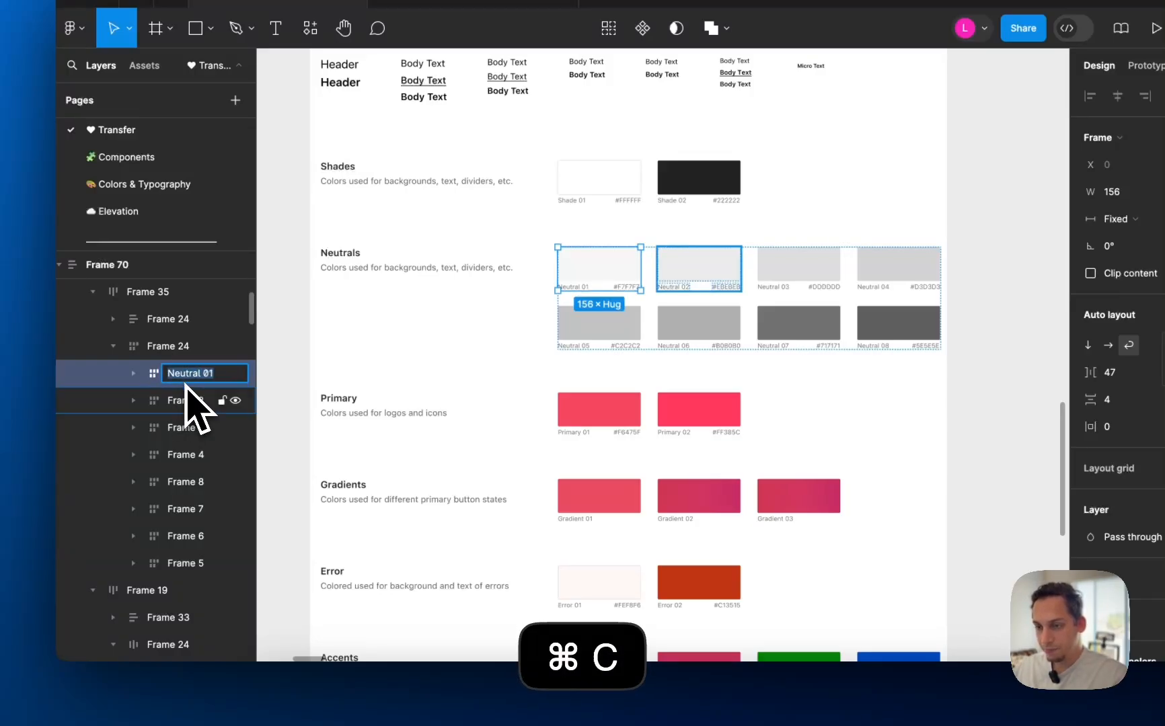
{"action": "double_click", "coordinate": [185, 399]}
{"action": "key", "text": "super+v"}
{"action": "key", "text": "BackSpace"}
{"action": "type", "text": "2"}
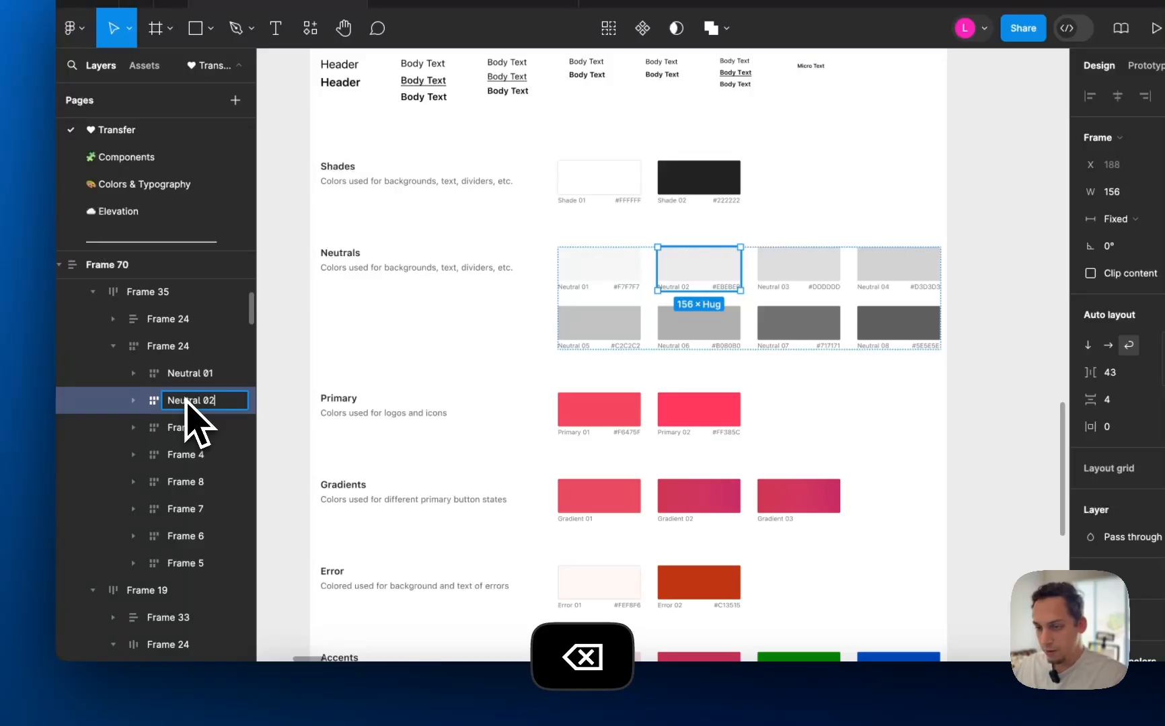
- Rename the third and fourth neutral swatch frames as Neutral 03 and Neutral 04
{"action": "double_click", "coordinate": [186, 426]}
{"action": "key", "text": "super+v"}
{"action": "key", "text": "BackSpace"}
{"action": "type", "text": "3"}
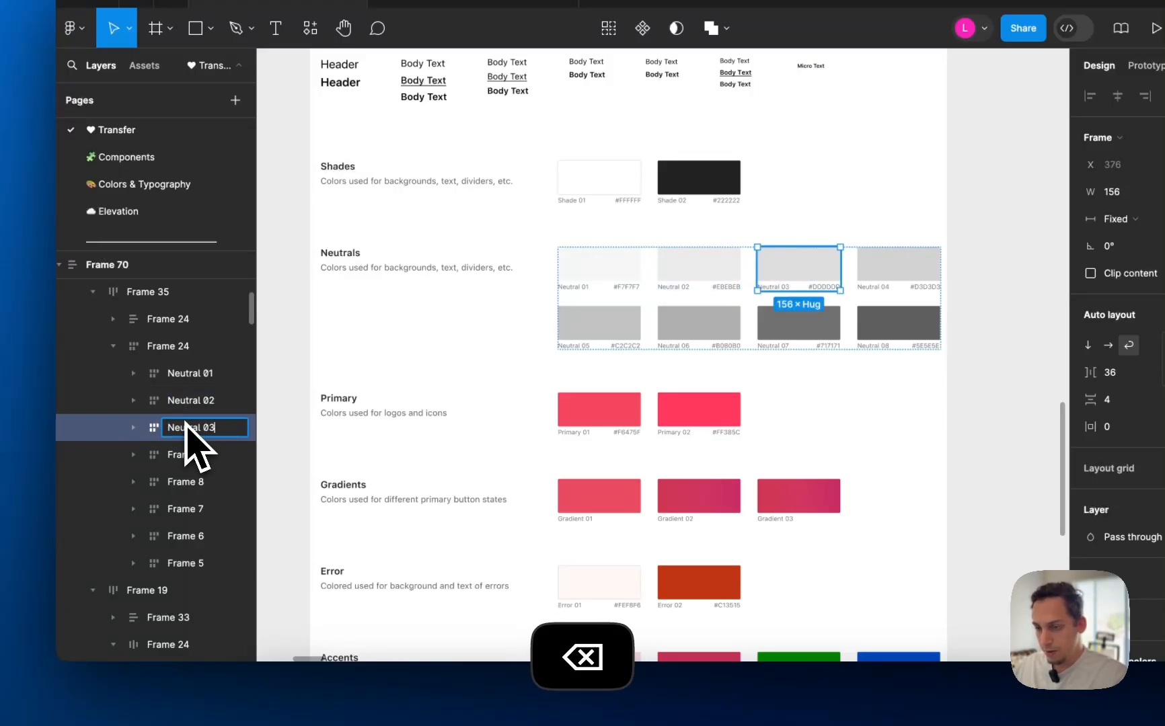
{"action": "double_click", "coordinate": [185, 456]}
{"action": "key", "text": "super+v"}
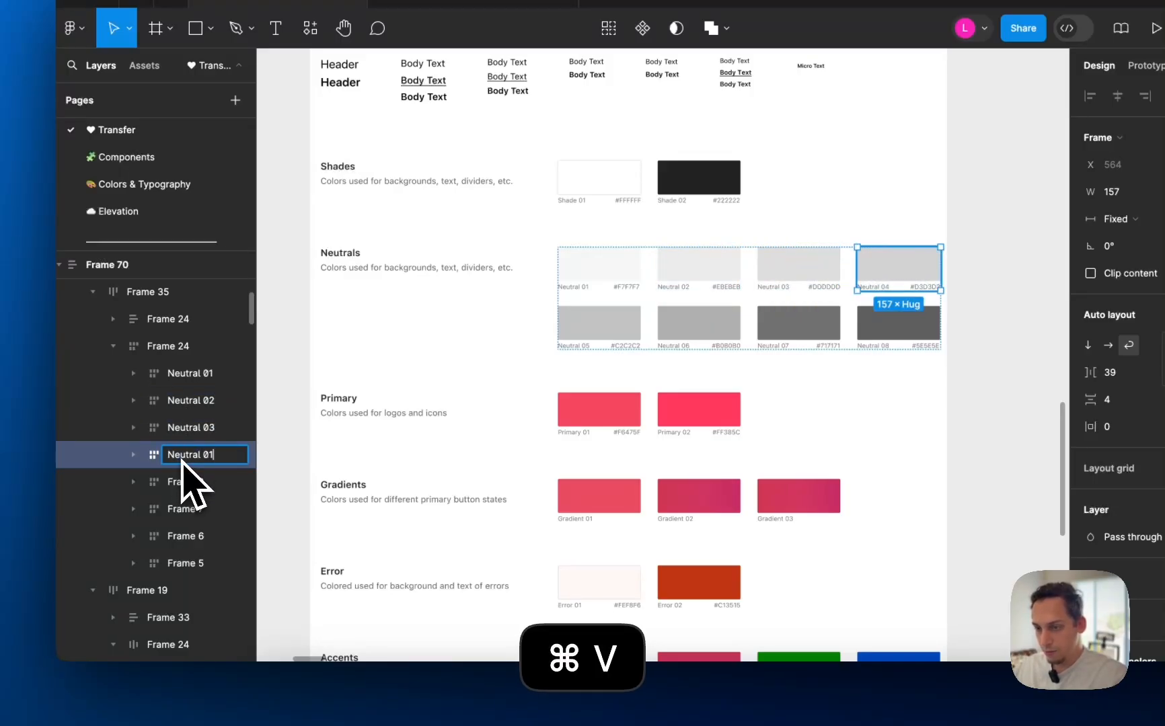
{"action": "type", "text": "4"}
- Rename the first two swatch frames in the second Neutrals row as Neutral 05 and Neutral 06
{"action": "double_click", "coordinate": [186, 483]}
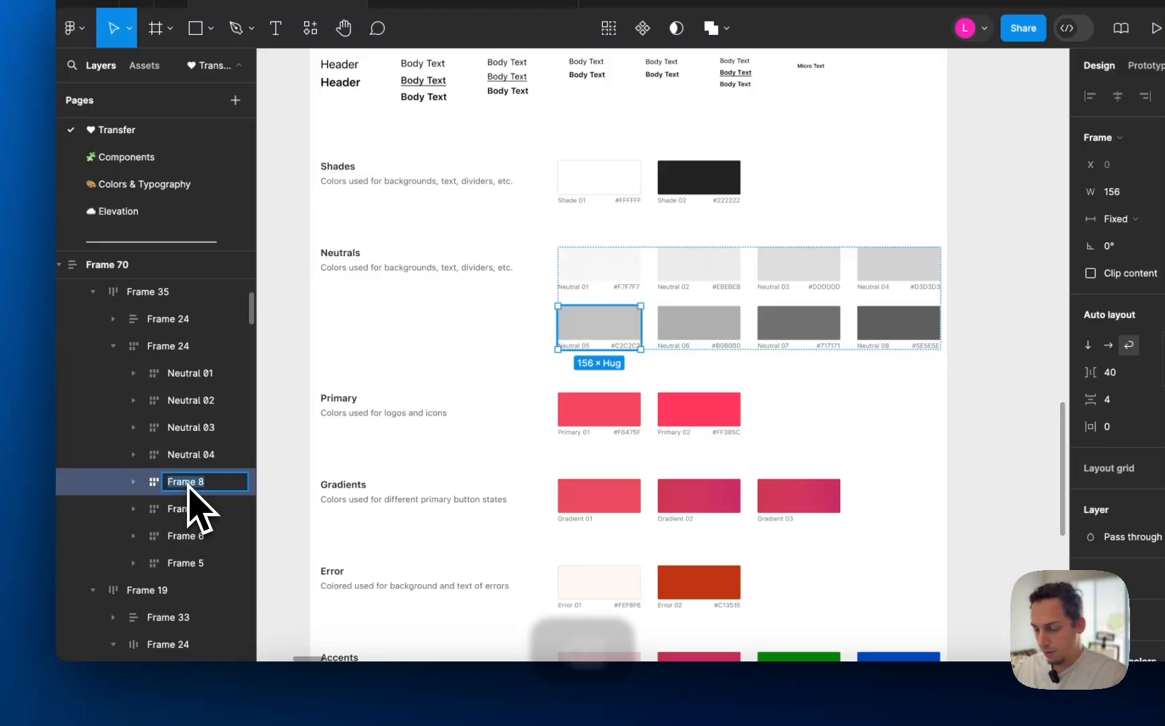
{"action": "key", "text": "super+v"}
{"action": "key", "text": "BackSpace"}
{"action": "type", "text": "5"}
{"action": "double_click", "coordinate": [198, 510]}
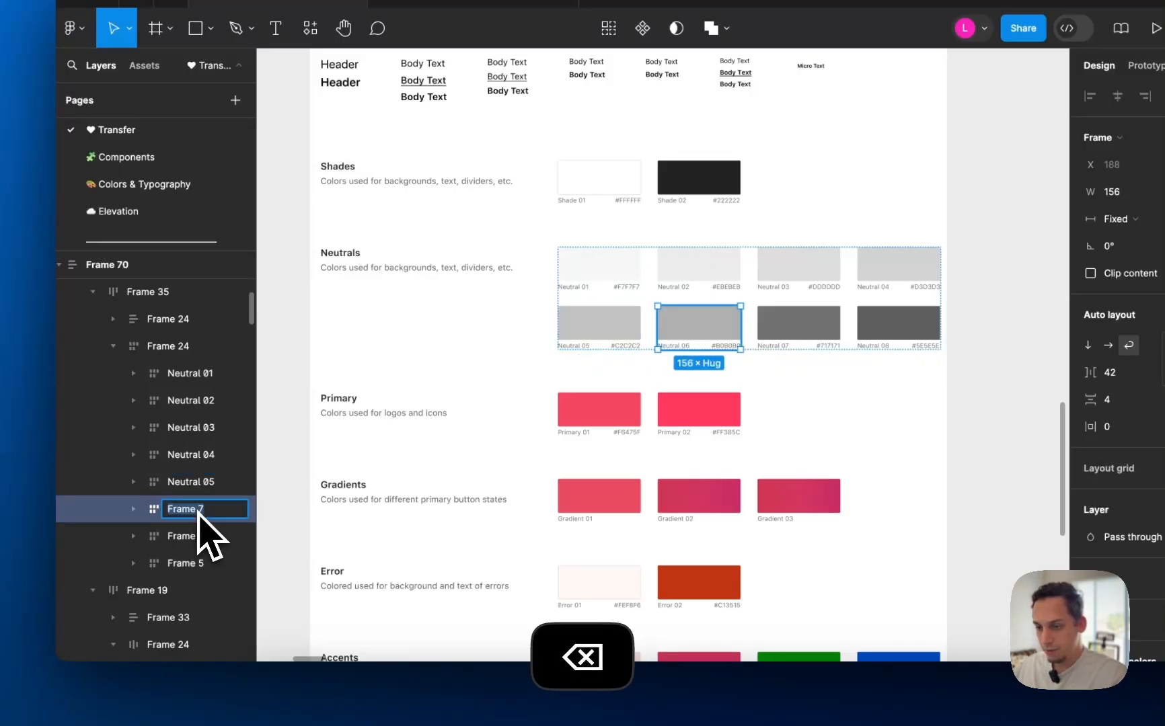
{"action": "key", "text": "super+v"}
{"action": "key", "text": "BackSpace"}
{"action": "type", "text": "6"}
- Rename the last two neutral swatch frames as Neutral 07 and Neutral 08
{"action": "double_click", "coordinate": [203, 536]}
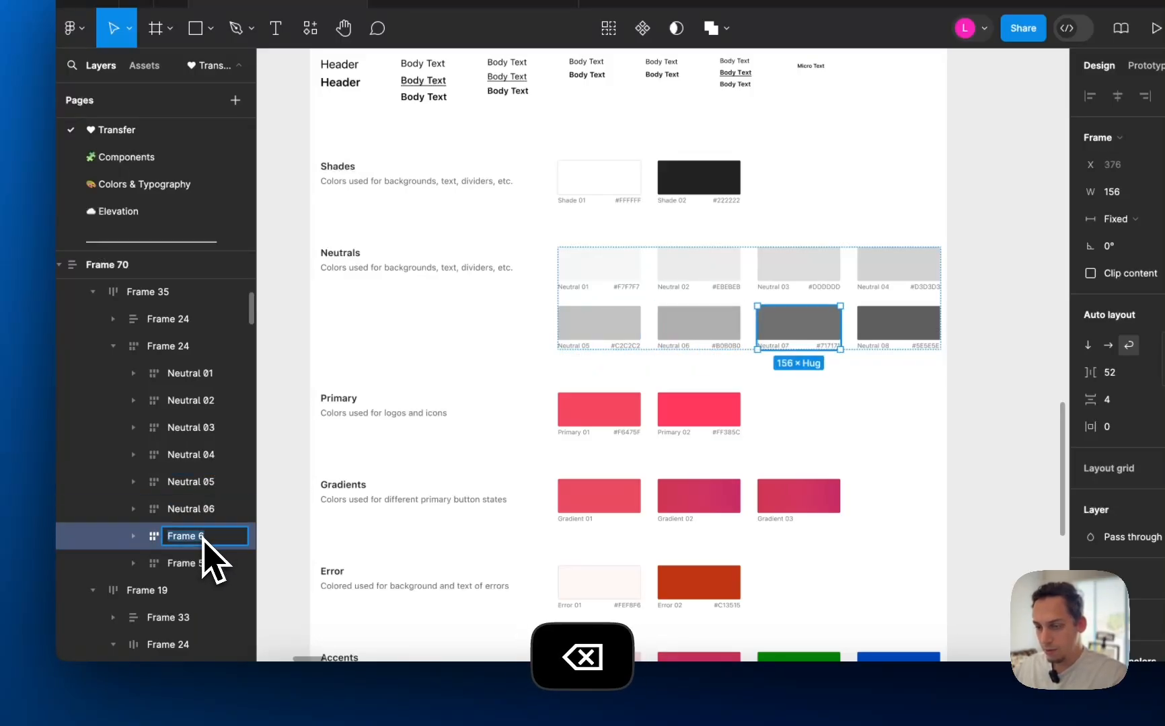
{"action": "key", "text": "super+v"}
{"action": "key", "text": "BackSpace"}
{"action": "type", "text": "7"}
{"action": "left_click", "coordinate": [195, 570]}
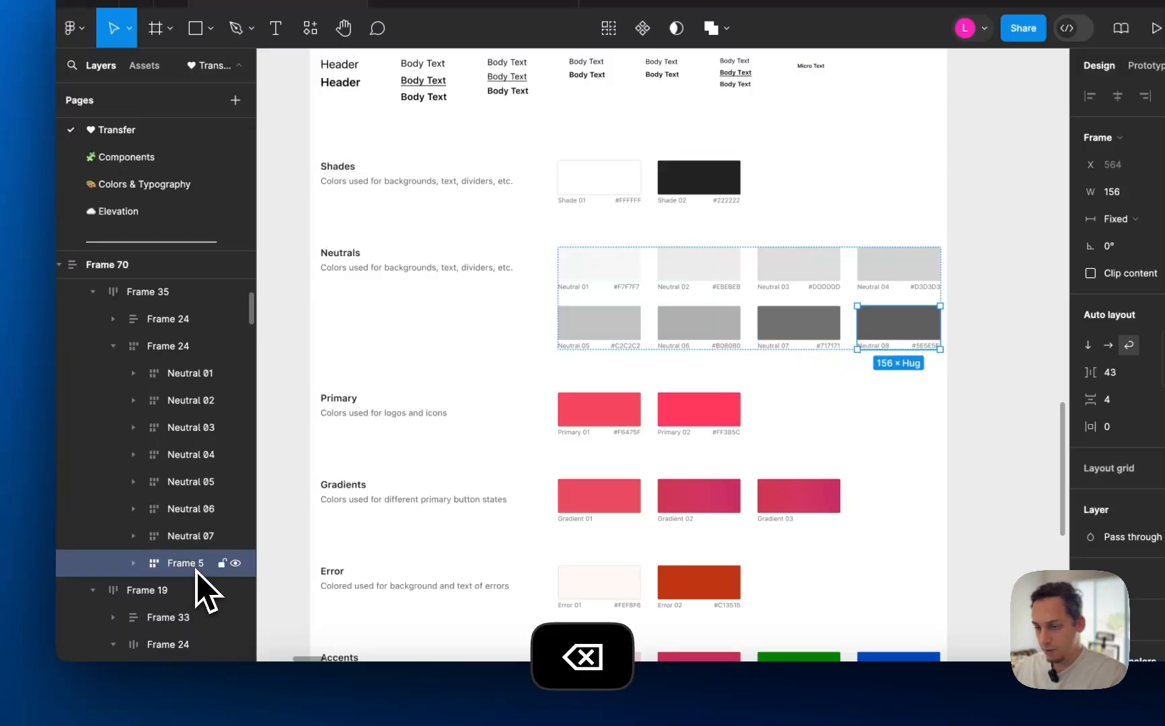
{"action": "key", "text": "super+v"}
{"action": "key", "text": "BackSpace"}
{"action": "type", "text": "8"}
{"action": "scroll", "coordinate": [471, 605], "scroll_direction": "down", "scroll_amount": 10}
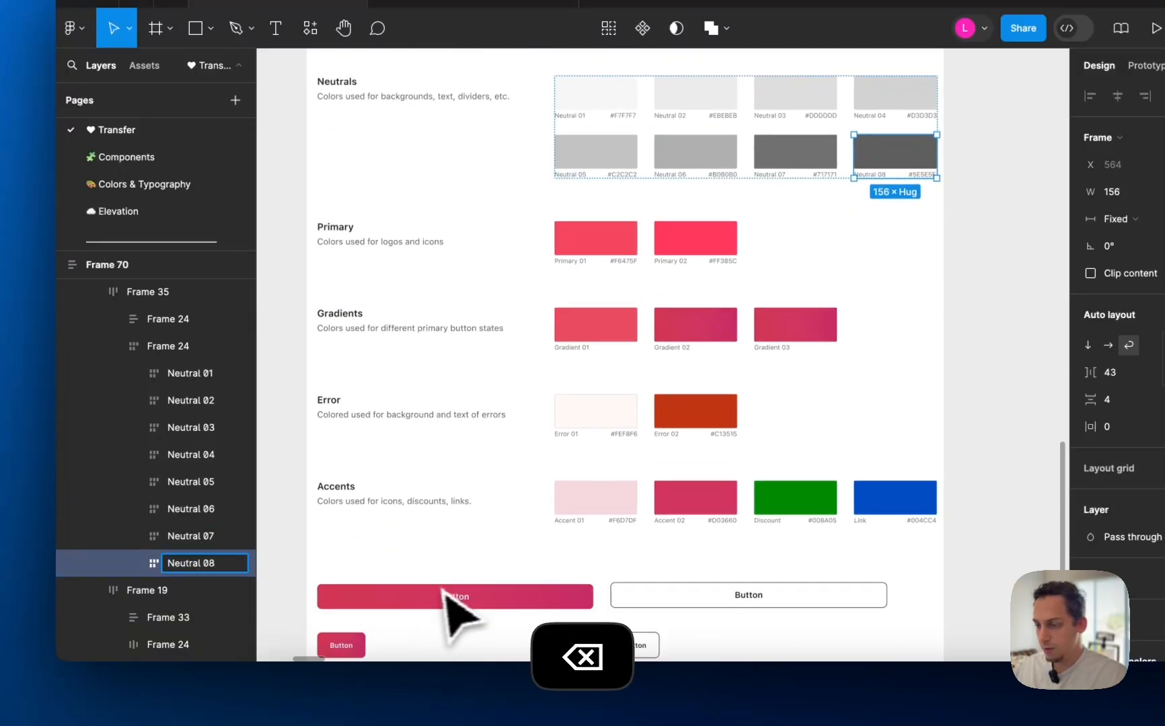
- Rename the first two swatch frames in the Accents group as Accent 01 and Accent 02
{"action": "scroll", "coordinate": [645, 339], "scroll_direction": "up", "scroll_amount": 3}
{"action": "left_click", "coordinate": [637, 307]}
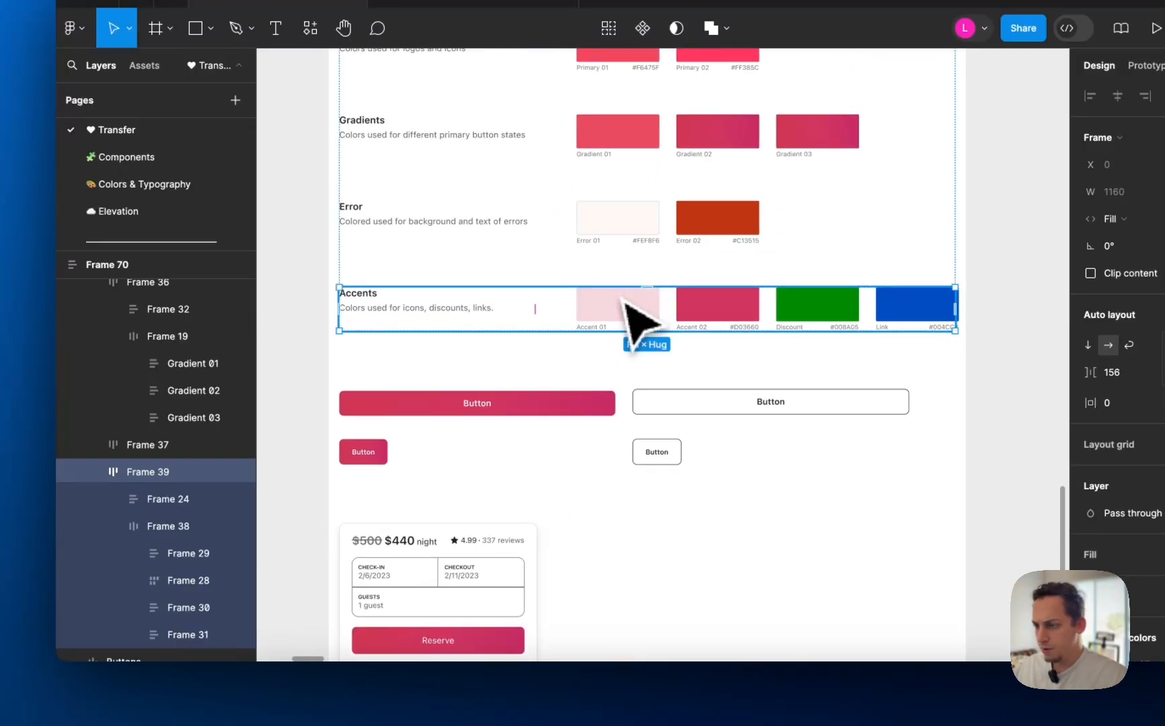
{"action": "double_click", "coordinate": [195, 555]}
{"action": "type", "text": "Accent"}
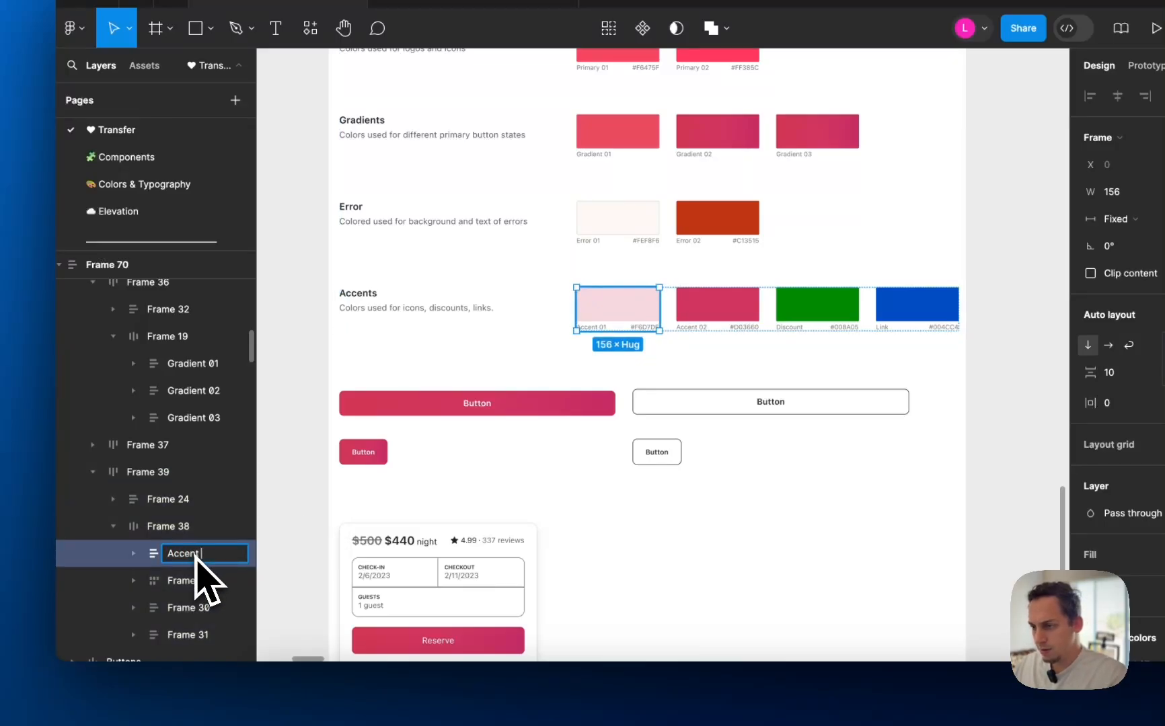
{"action": "type", "text": " 01"}
{"action": "key", "text": "Return"}
{"action": "double_click", "coordinate": [196, 581]}
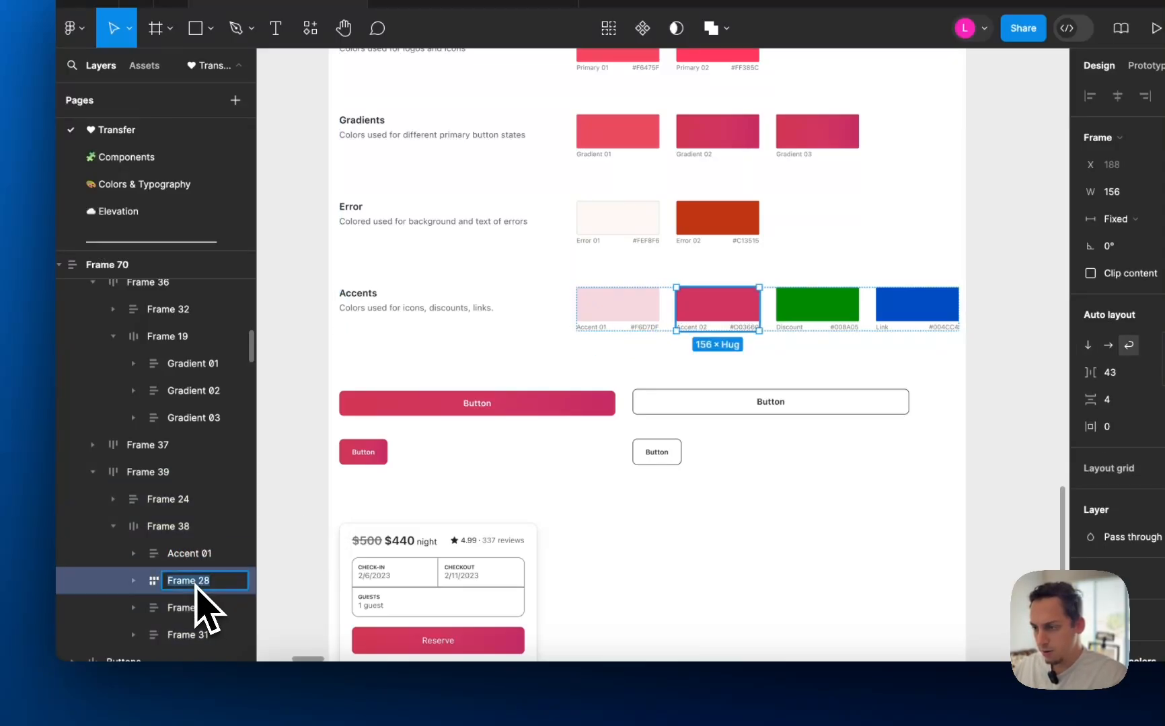
{"action": "type", "text": "Accent 02"}
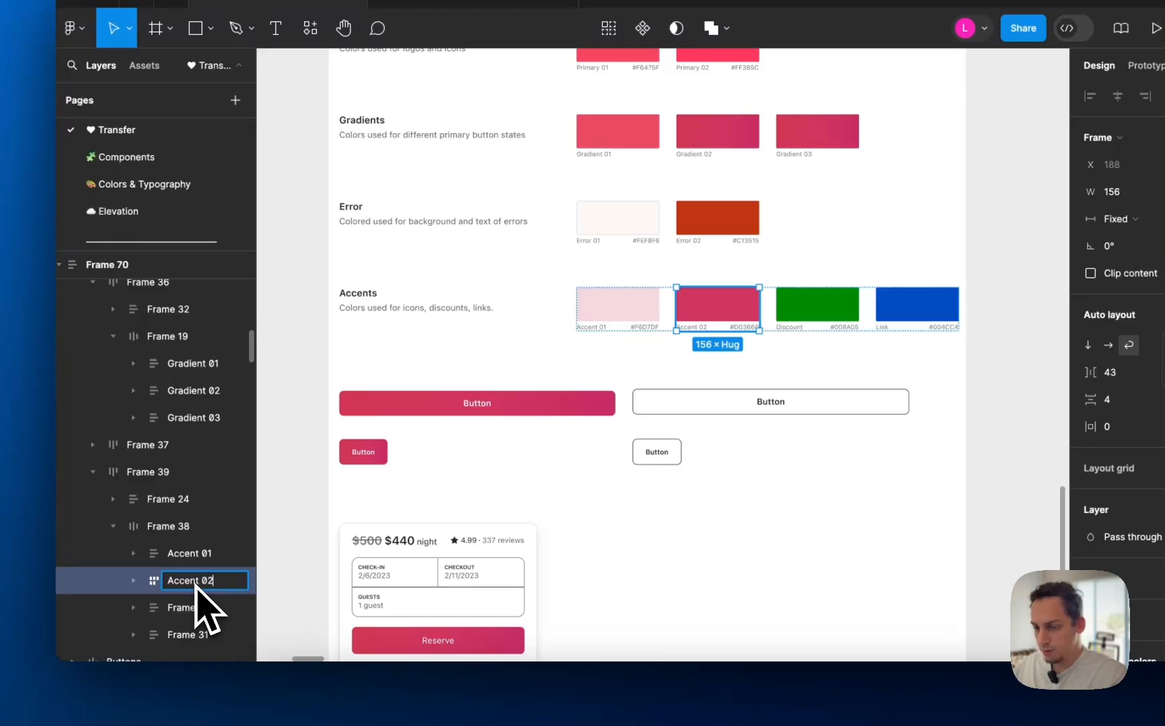
- Rename the green and blue swatch frames in the Accents group as Discount and Link
{"action": "left_click", "coordinate": [192, 608]}
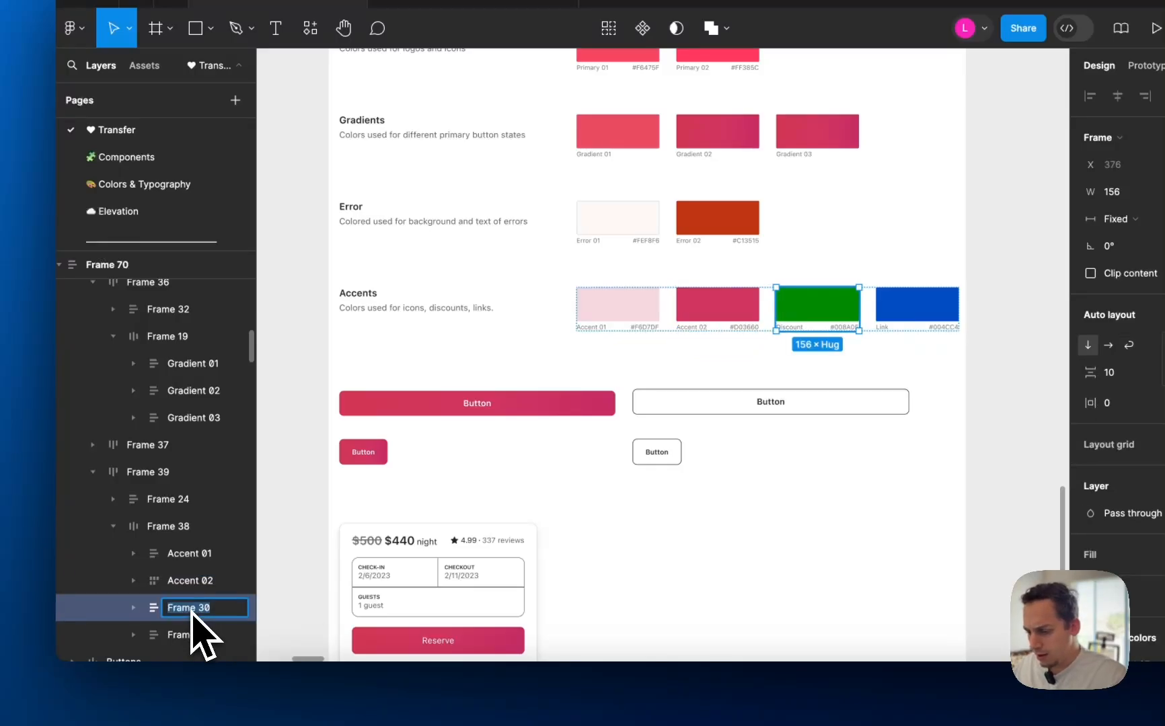
{"action": "left_click", "coordinate": [193, 635]}
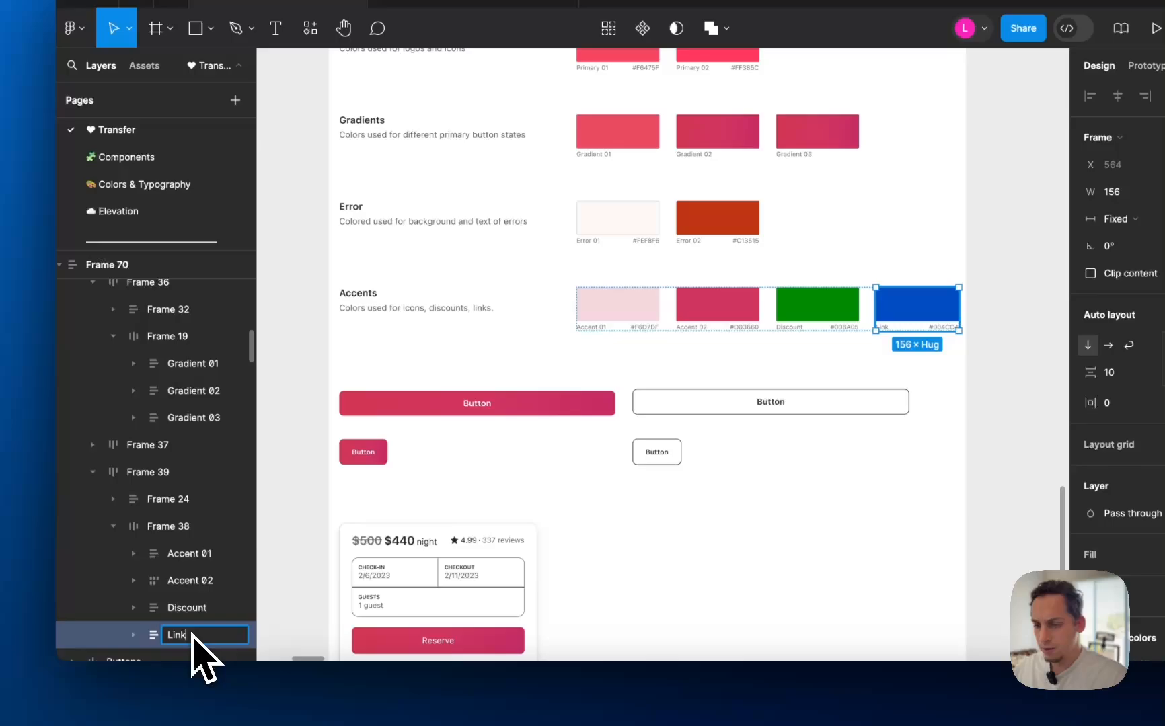
{"action": "left_click", "coordinate": [606, 518]}
- Rename both outlined button layers in the Buttons group as Secondary Buttons
{"action": "left_click", "coordinate": [468, 409]}
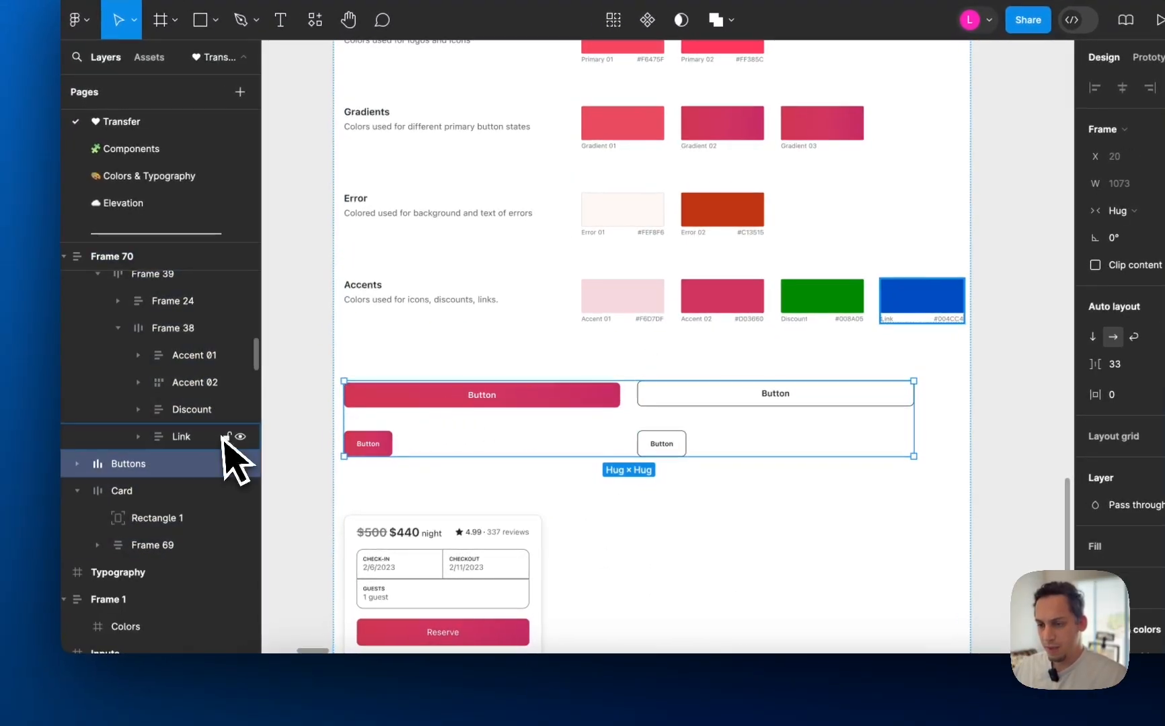
{"action": "left_click", "coordinate": [403, 397]}
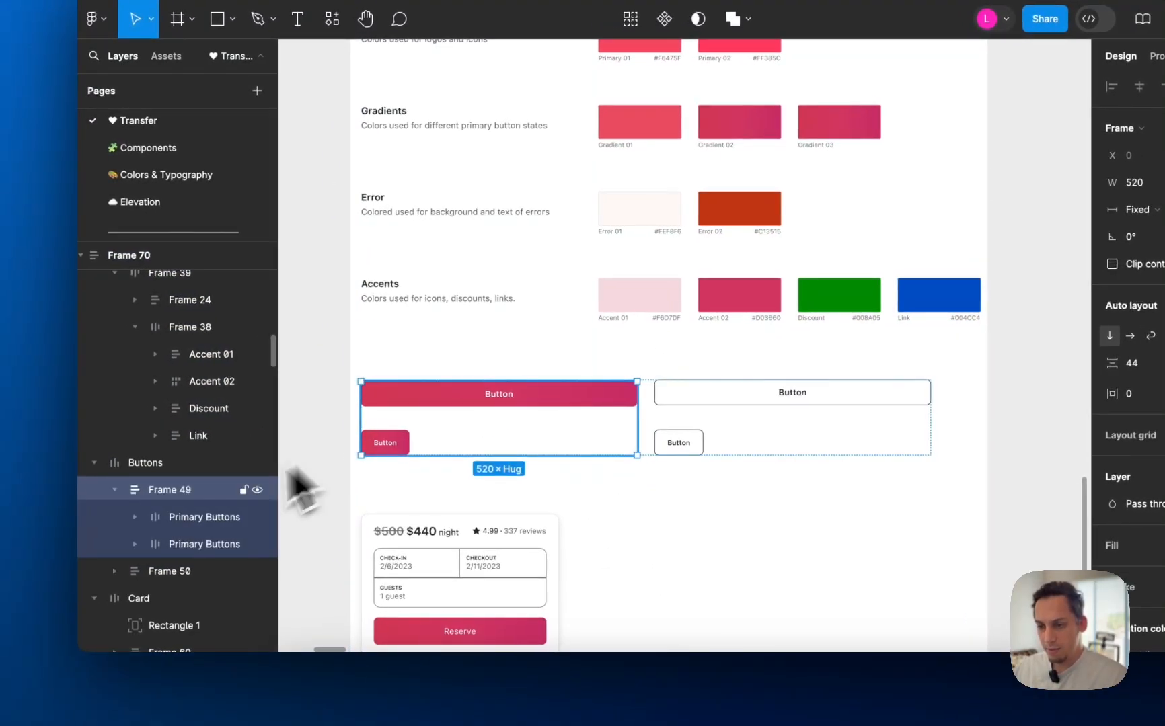
{"action": "left_click", "coordinate": [191, 544]}
{"action": "left_click", "coordinate": [191, 517]}
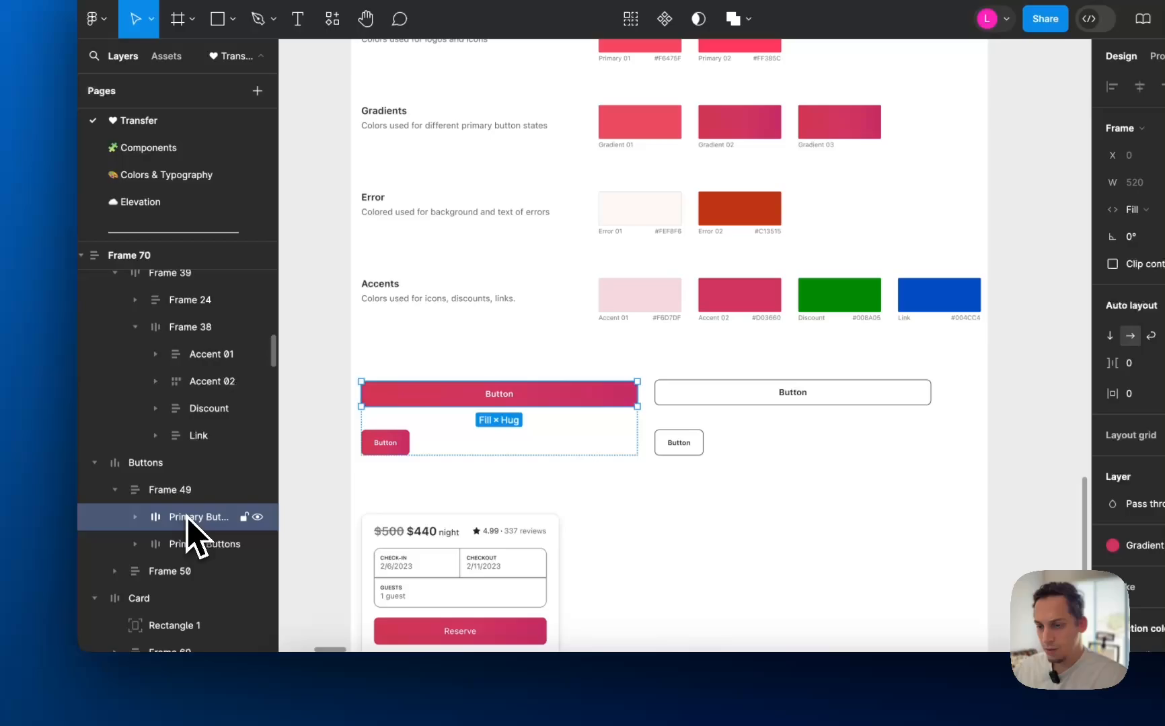
{"action": "left_click", "coordinate": [168, 573]}
{"action": "left_click", "coordinate": [117, 572]}
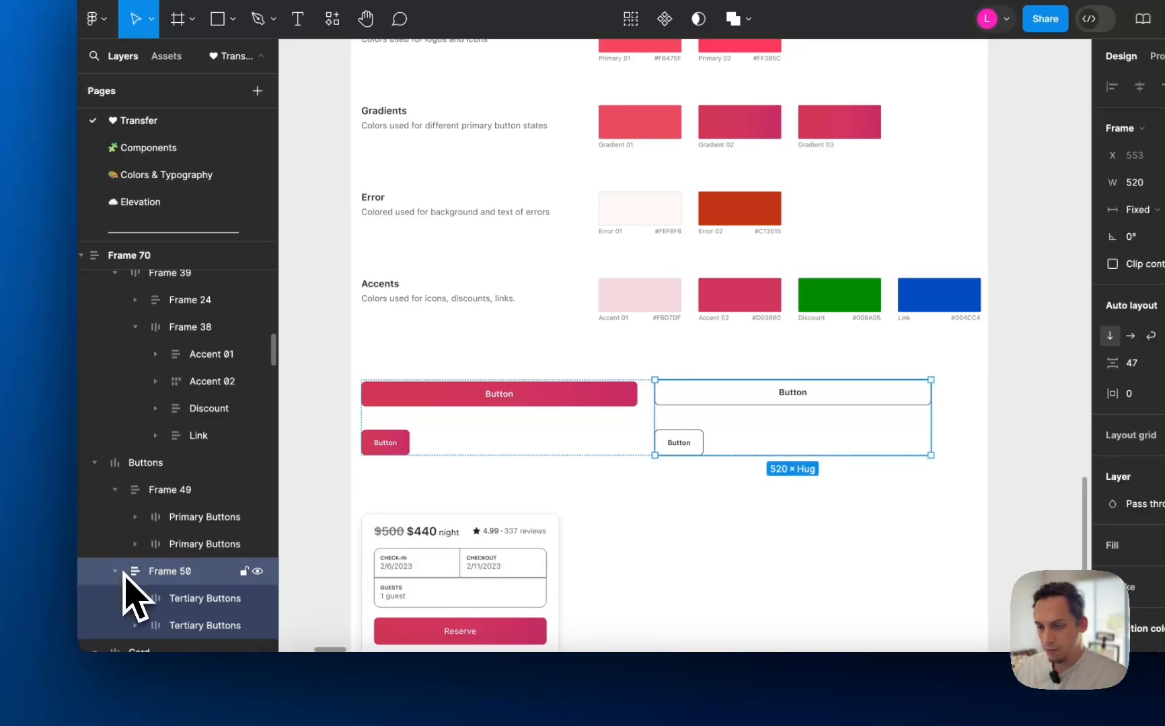
{"action": "double_click", "coordinate": [197, 605]}
{"action": "type", "text": "Se"}
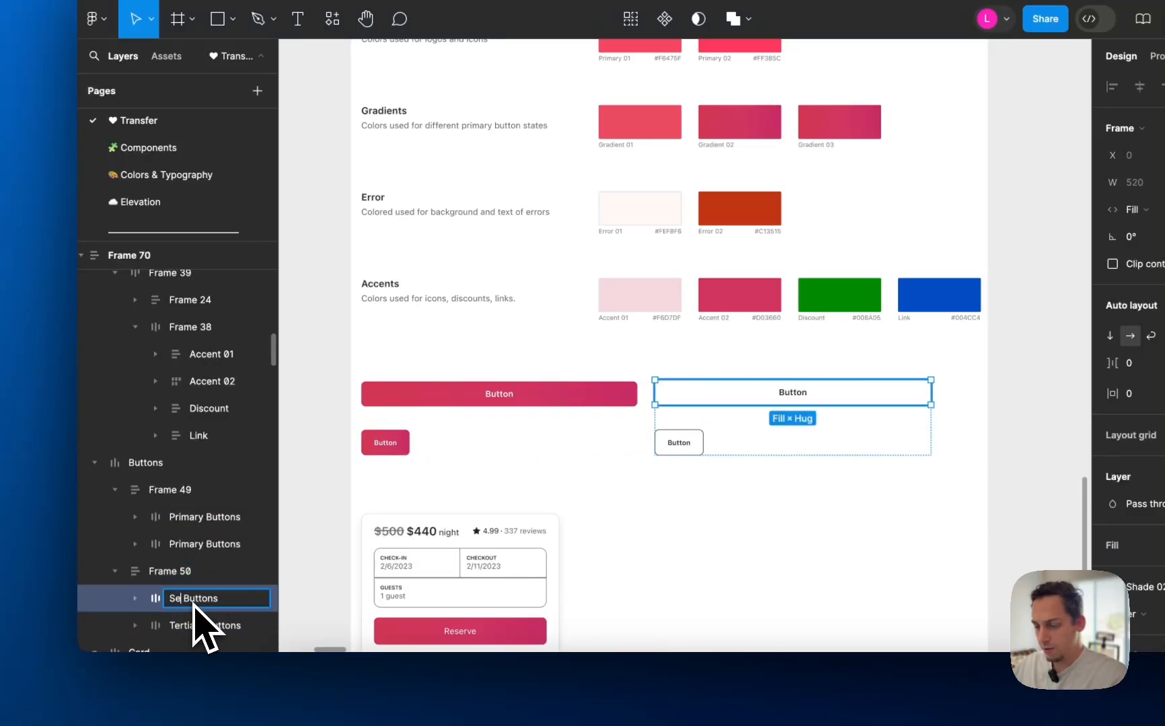
{"action": "type", "text": "condar But"}
{"action": "key", "text": "BackSpace"}
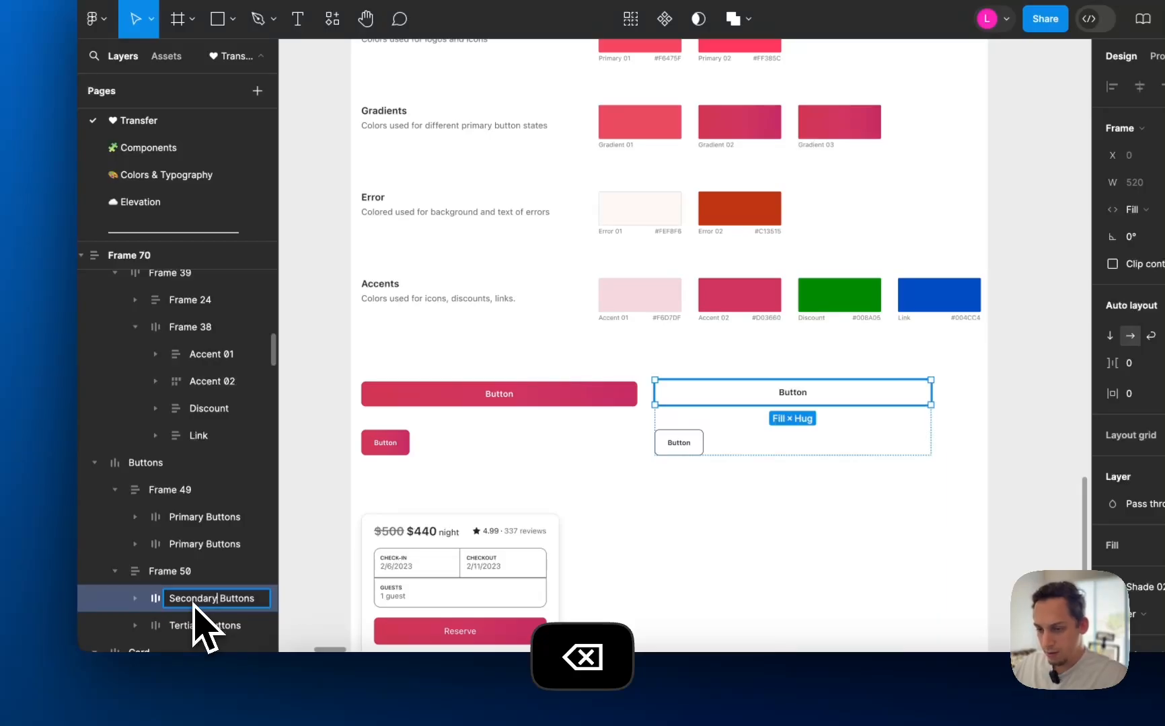
{"action": "type", "text": "ry"}
{"action": "double_click", "coordinate": [192, 624]}
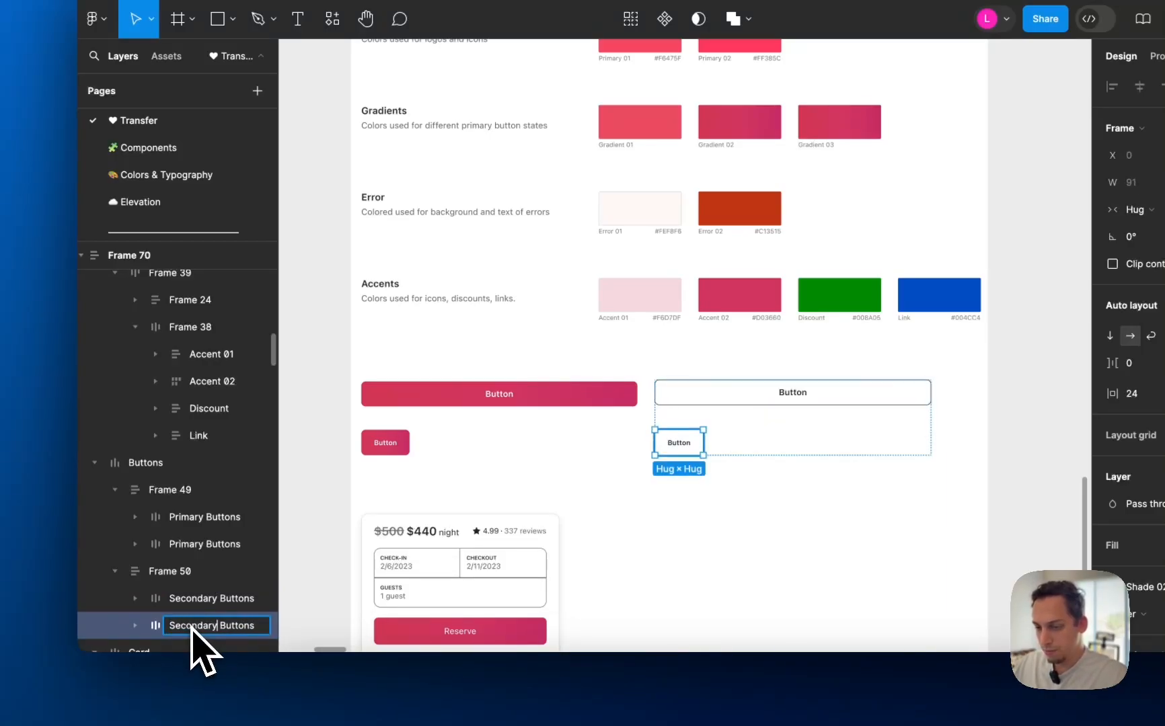
- Rename the first two text frames in the Typo group as Headers and Body
{"action": "scroll", "coordinate": [329, 585], "scroll_direction": "down", "scroll_amount": 5}
{"action": "left_click", "coordinate": [457, 421]}
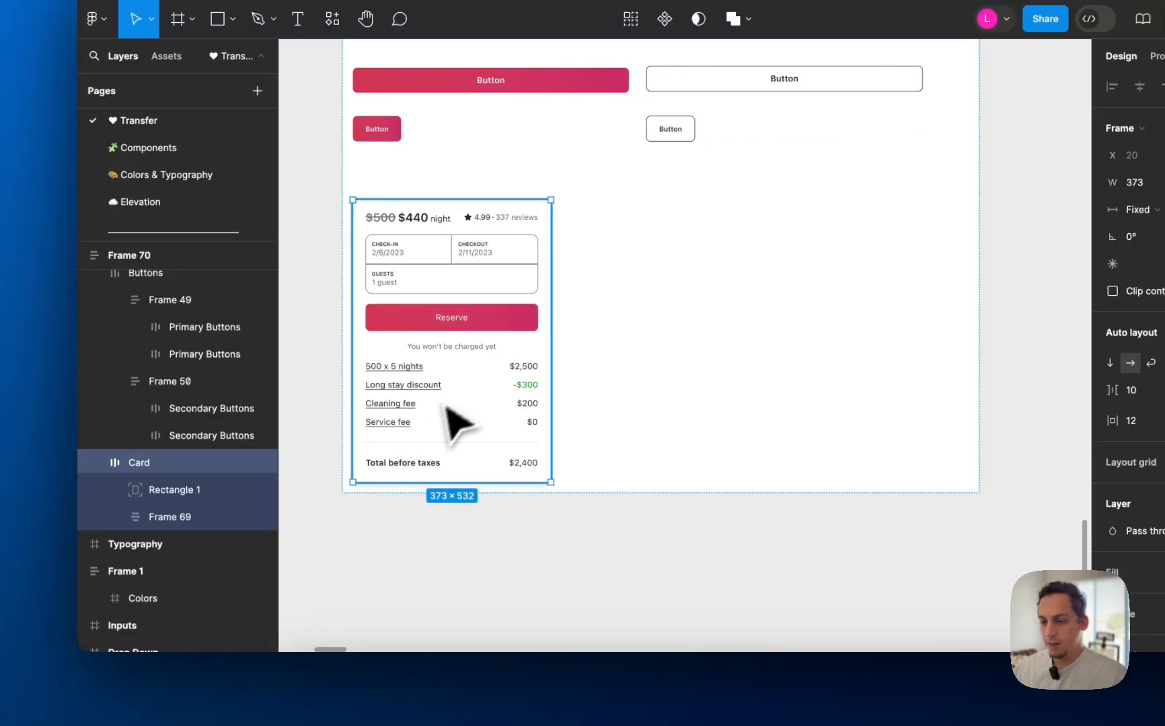
{"action": "scroll", "coordinate": [319, 481], "scroll_direction": "down", "scroll_amount": 3}
{"action": "scroll", "coordinate": [320, 481], "scroll_direction": "down", "scroll_amount": 10}
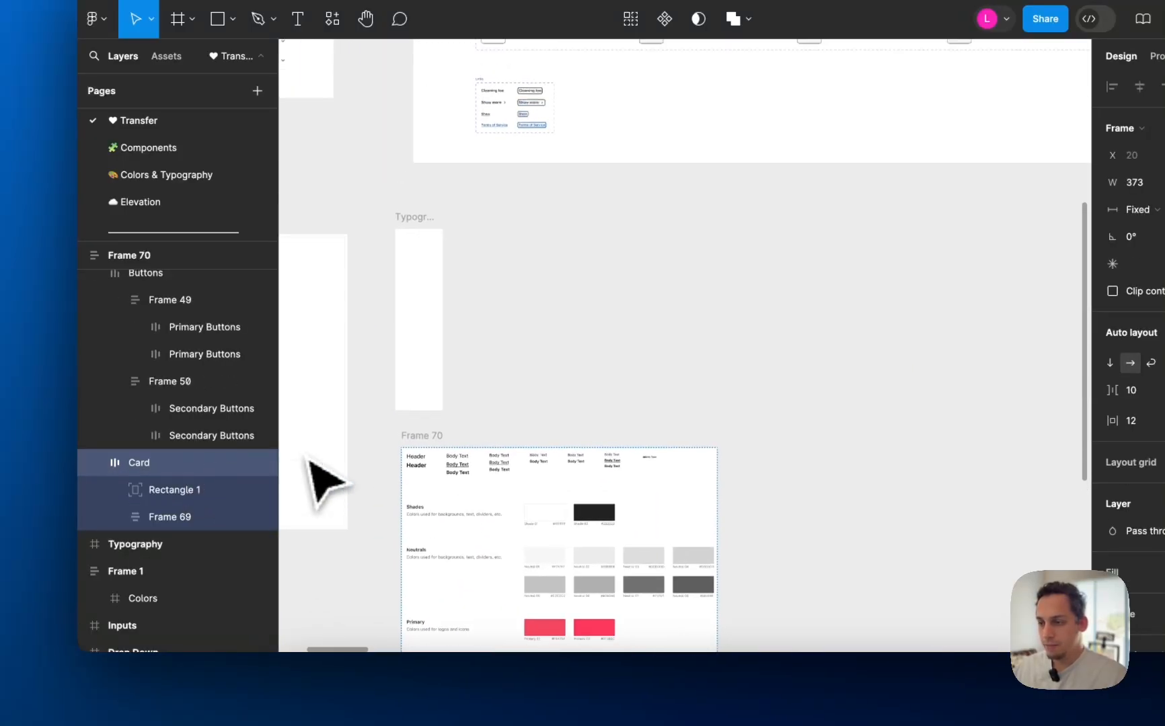
{"action": "left_click", "coordinate": [415, 479]}
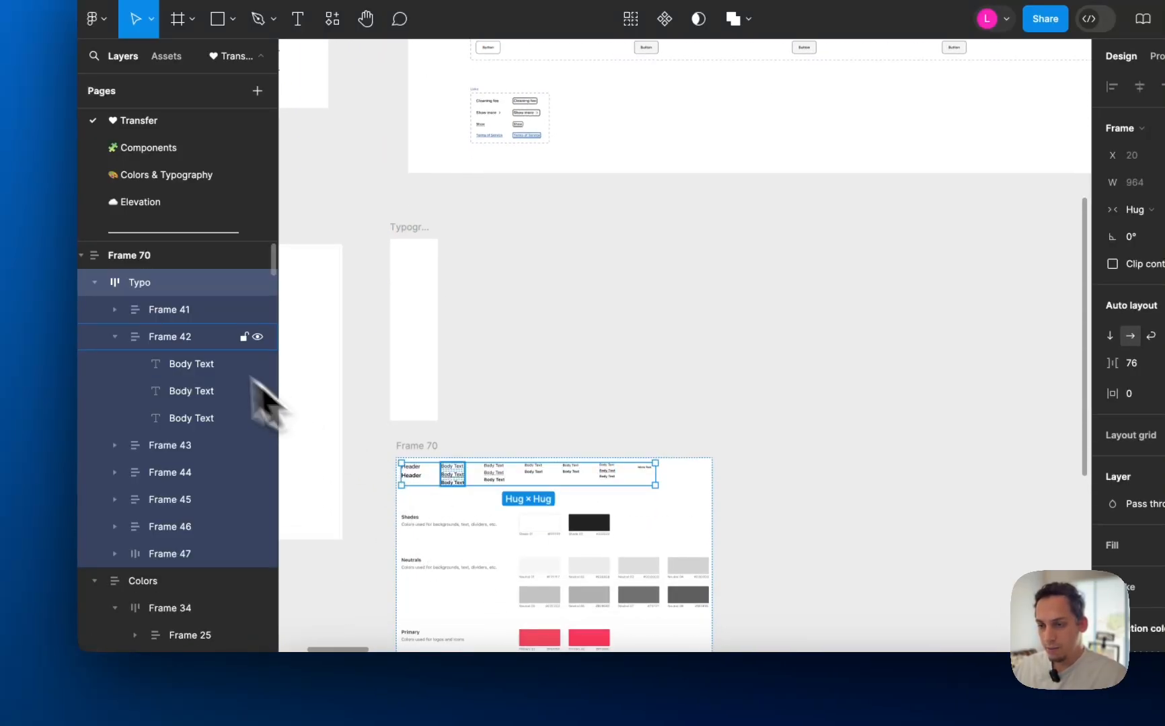
{"action": "left_click", "coordinate": [115, 309]}
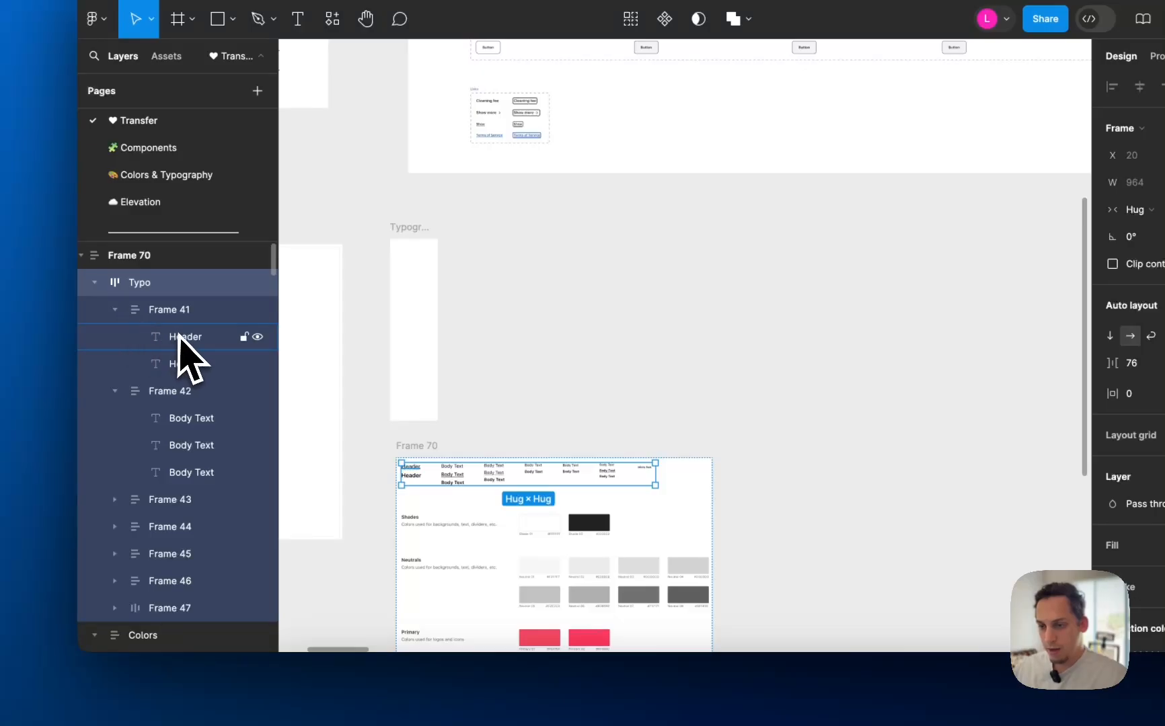
{"action": "left_click", "coordinate": [115, 500]}
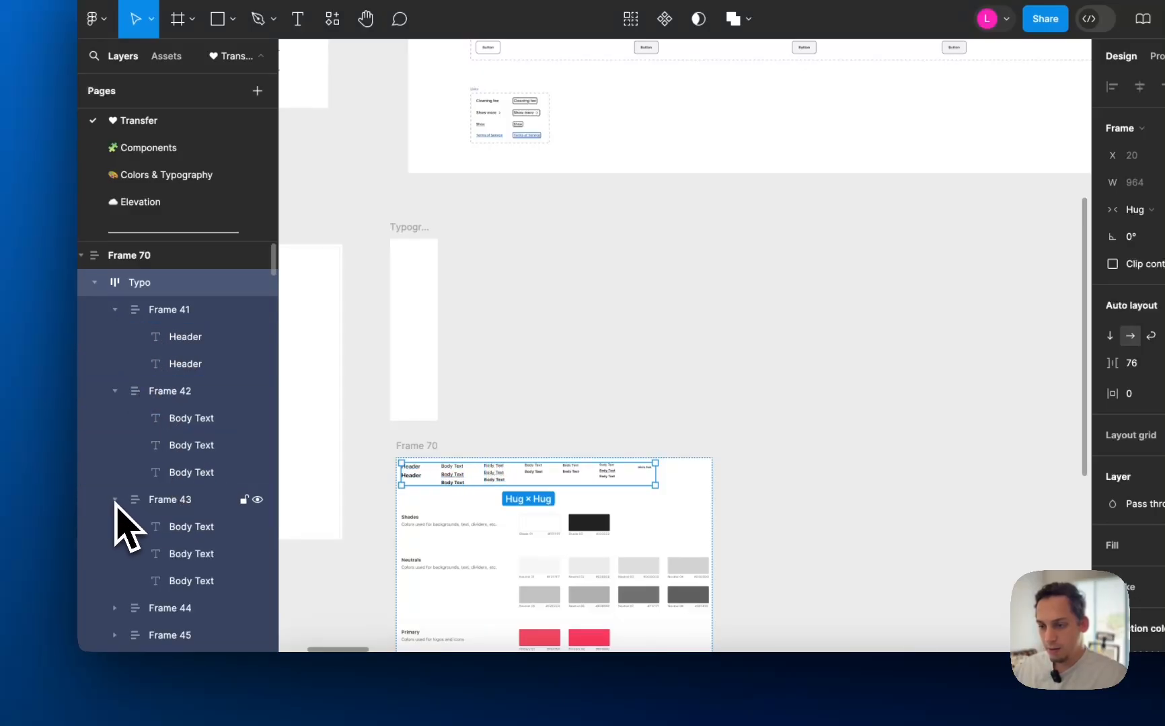
{"action": "double_click", "coordinate": [165, 321]}
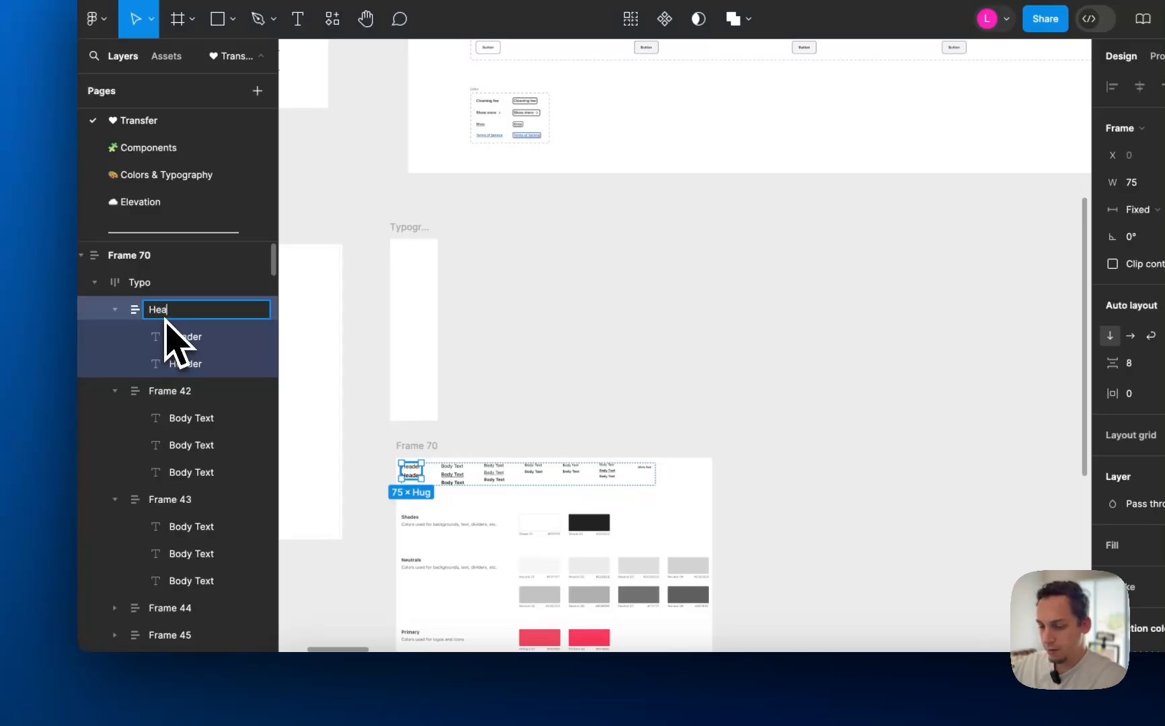
{"action": "double_click", "coordinate": [167, 392]}
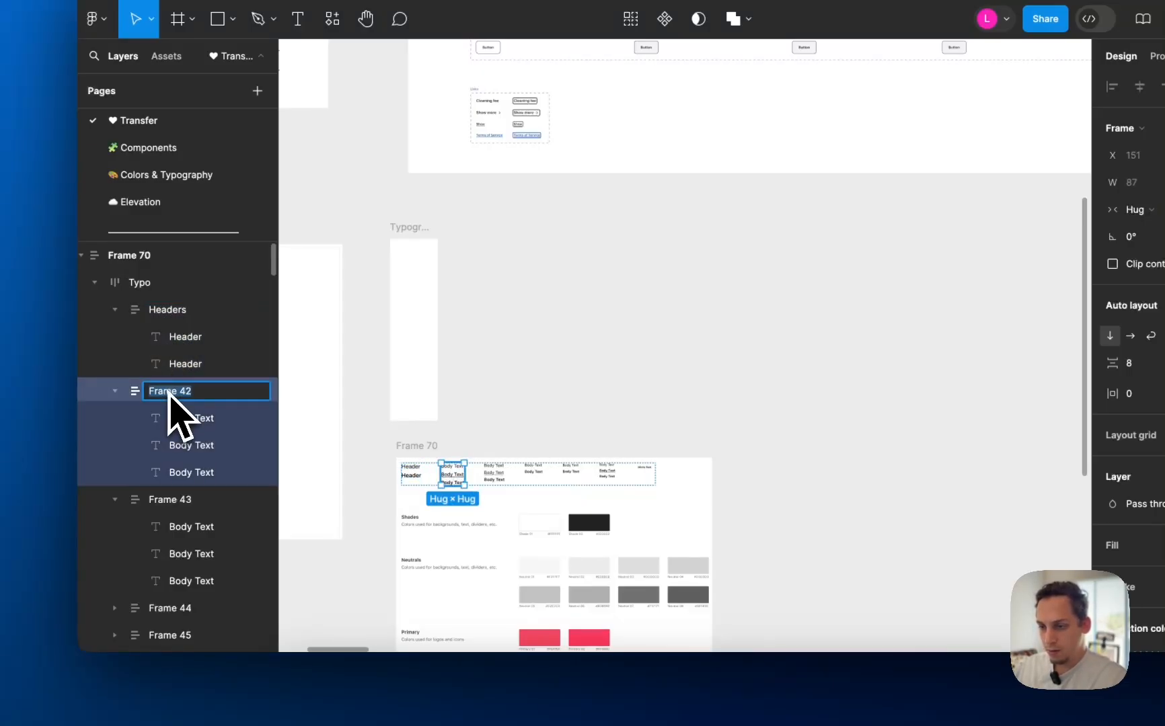
{"action": "type", "text": "Body"}
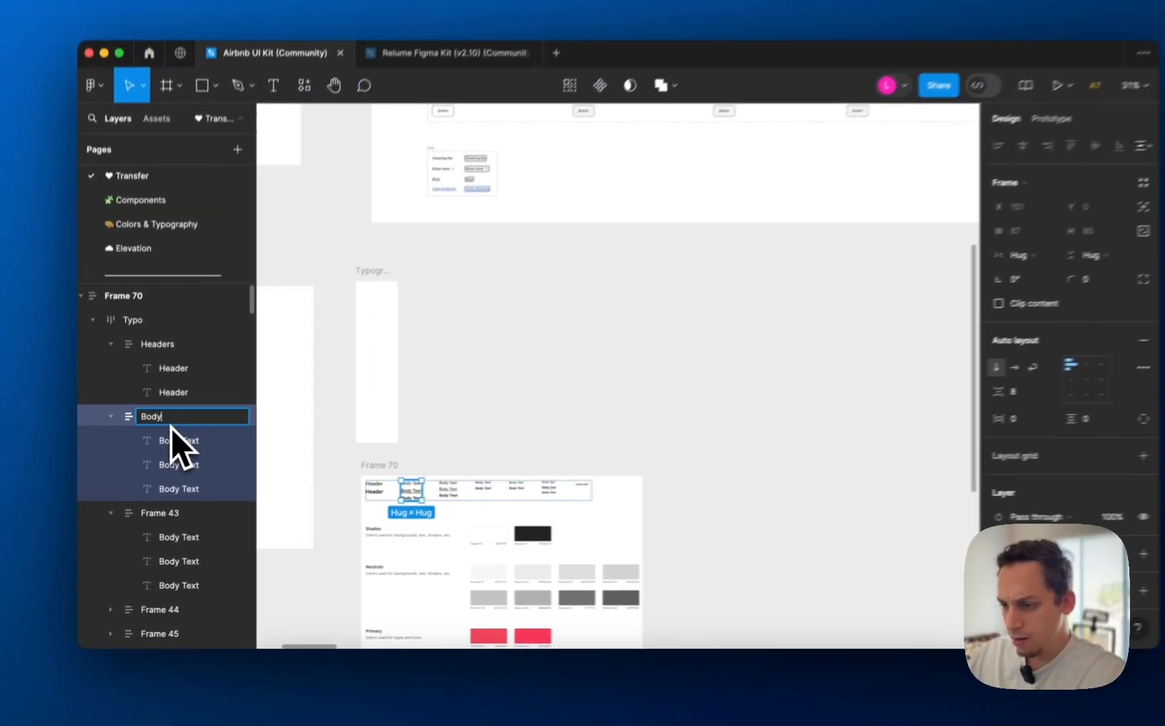
- Rename the third text frame in the Typo group as Body Link
{"action": "scroll", "coordinate": [531, 528], "scroll_direction": "up", "scroll_amount": 5}
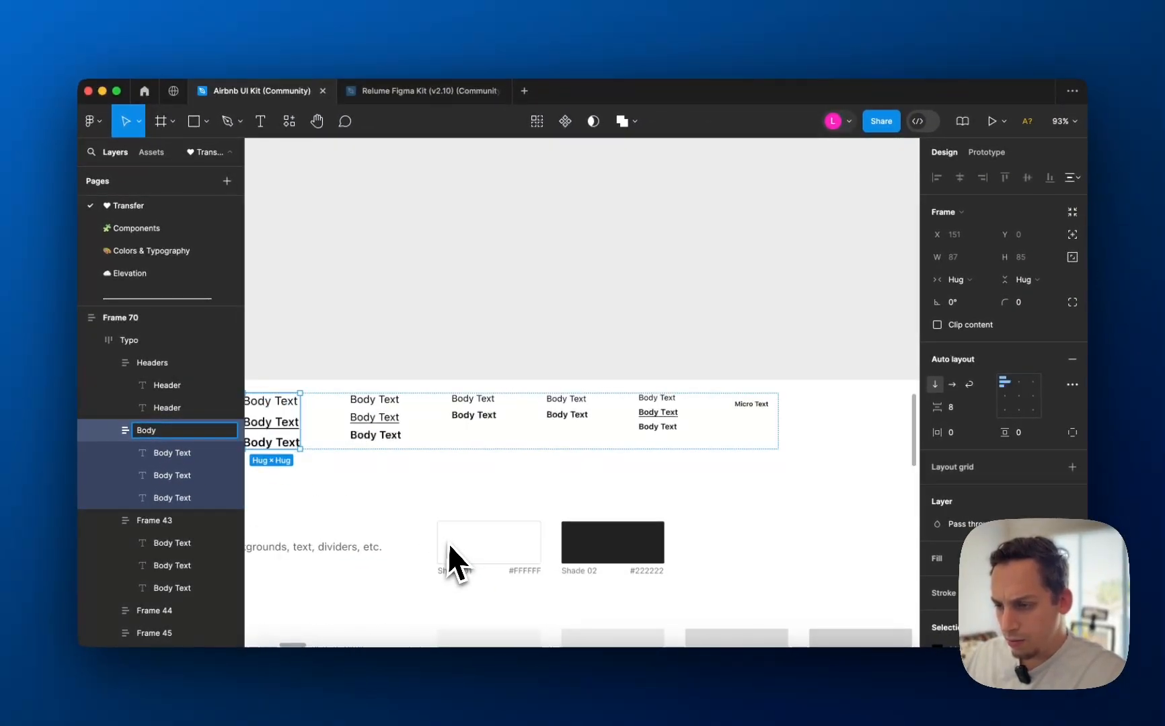
{"action": "scroll", "coordinate": [431, 534], "scroll_direction": "down", "scroll_amount": 4}
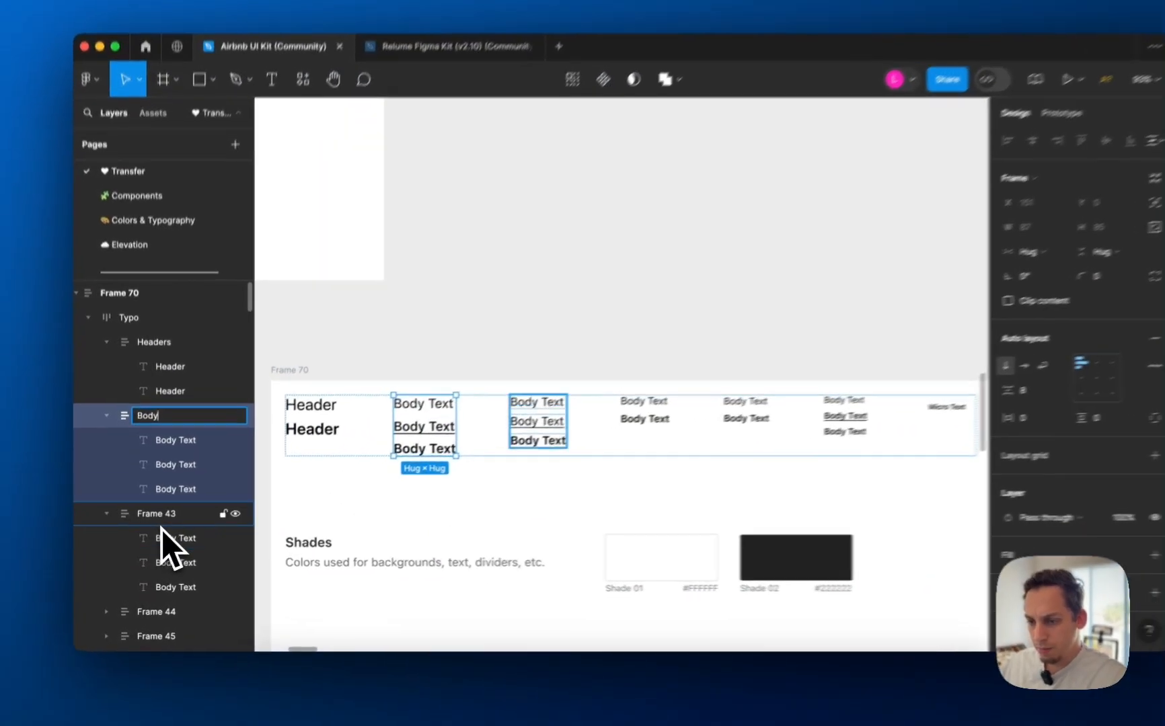
{"action": "double_click", "coordinate": [162, 523]}
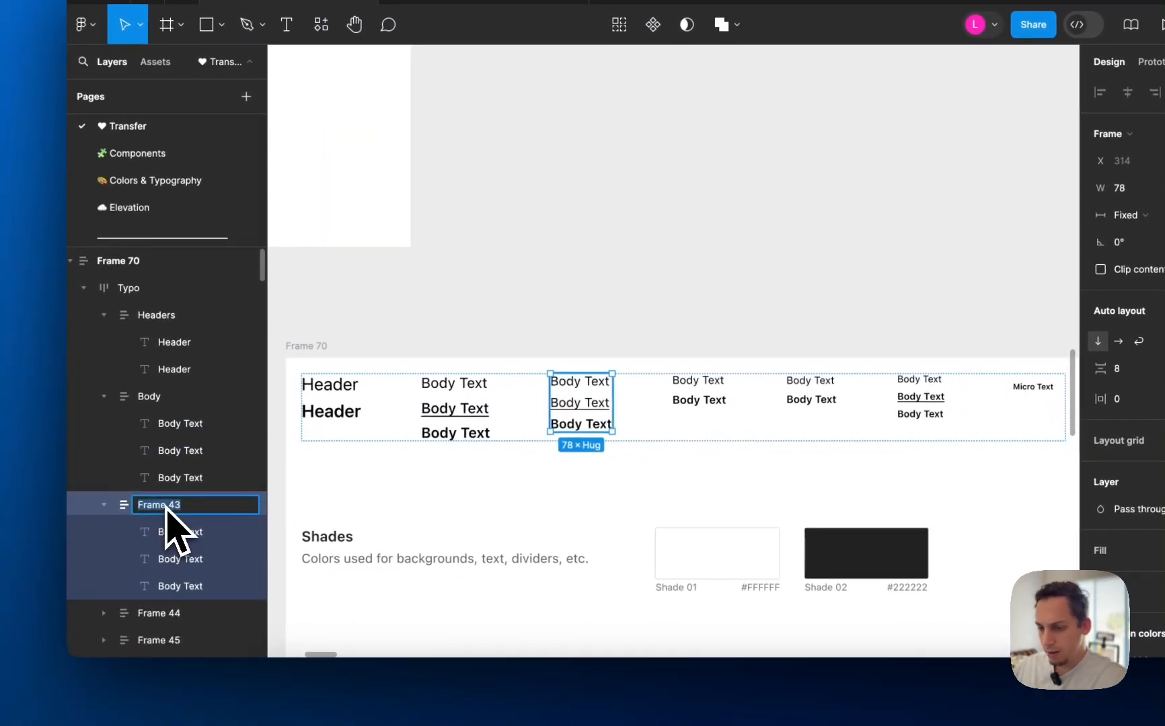
{"action": "type", "text": "Body Link"}
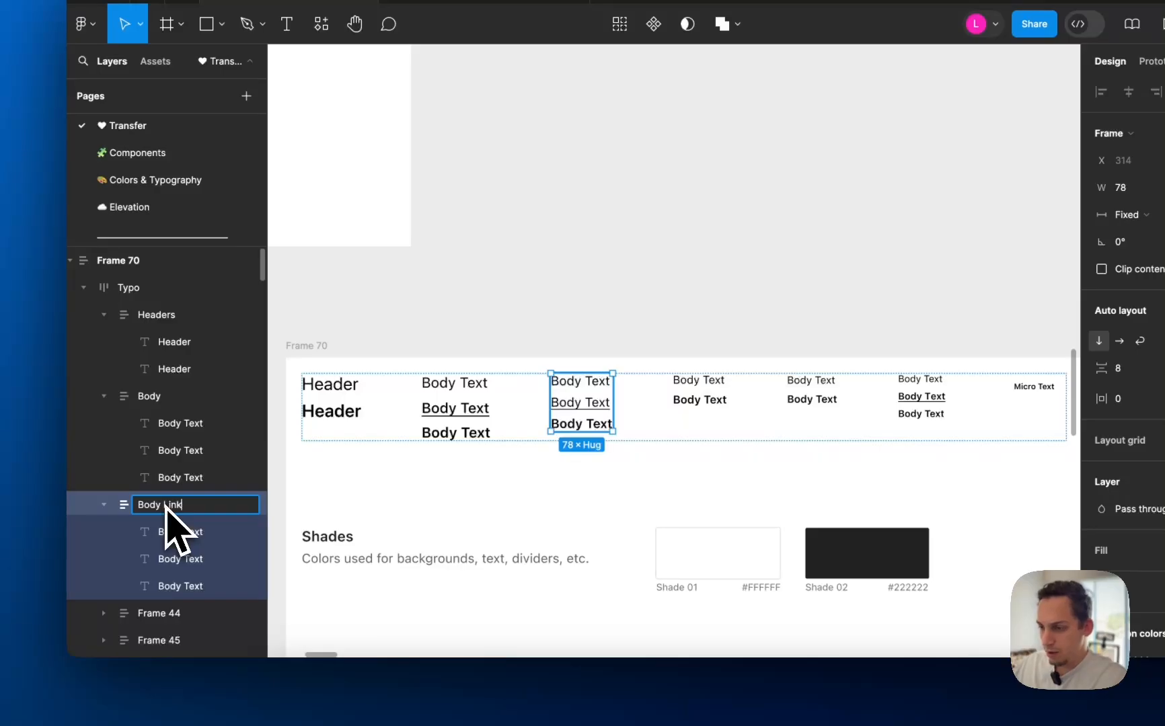
{"action": "key", "text": "Return"}
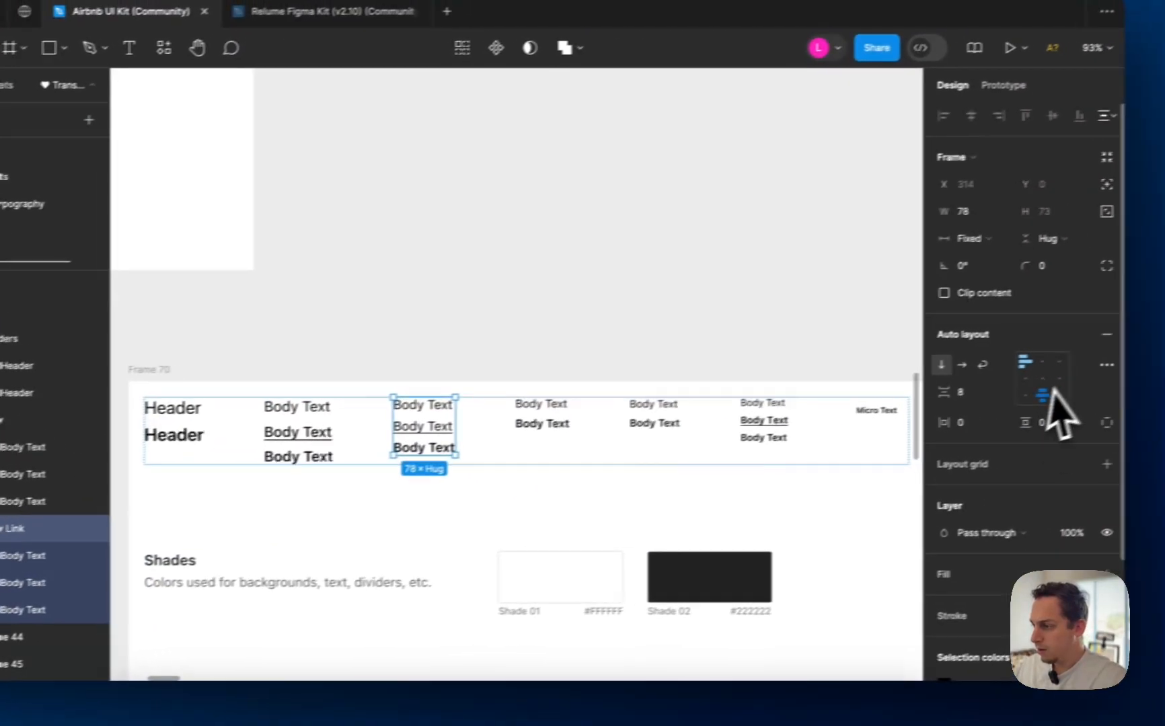
- Check the text style of the underlined text in the third Typo frame and rename that frame as Body 16
{"action": "scroll", "coordinate": [1053, 390], "scroll_direction": "down", "scroll_amount": 3}
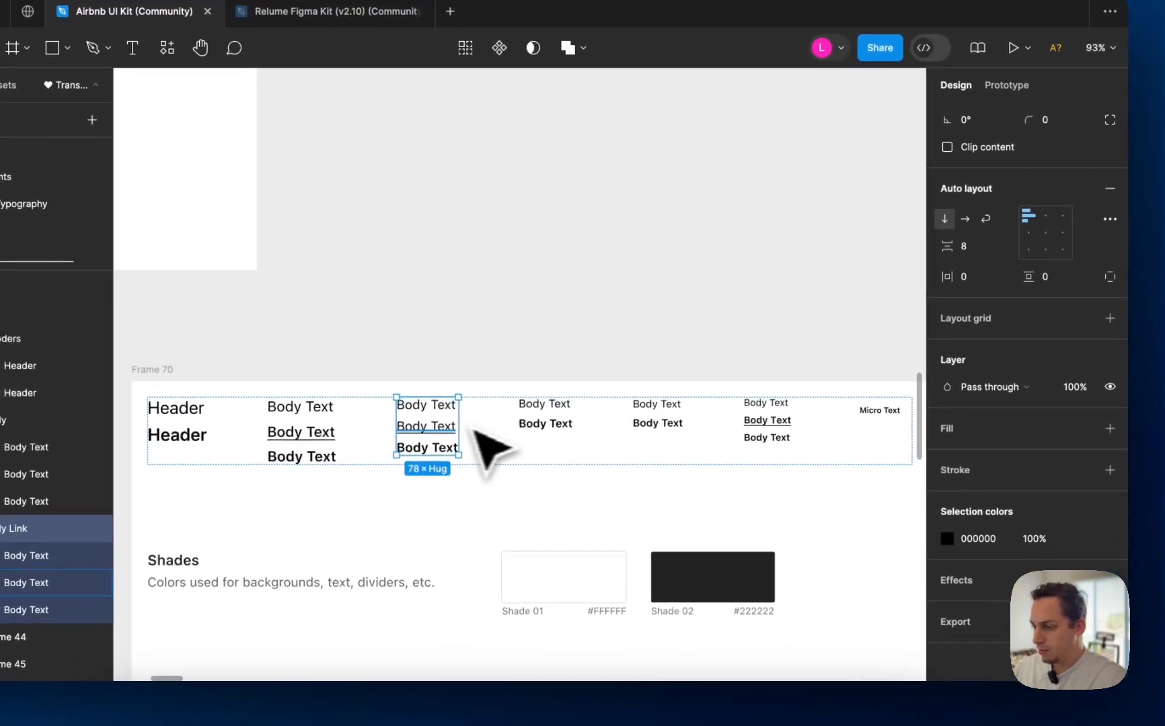
{"action": "left_click", "coordinate": [449, 428]}
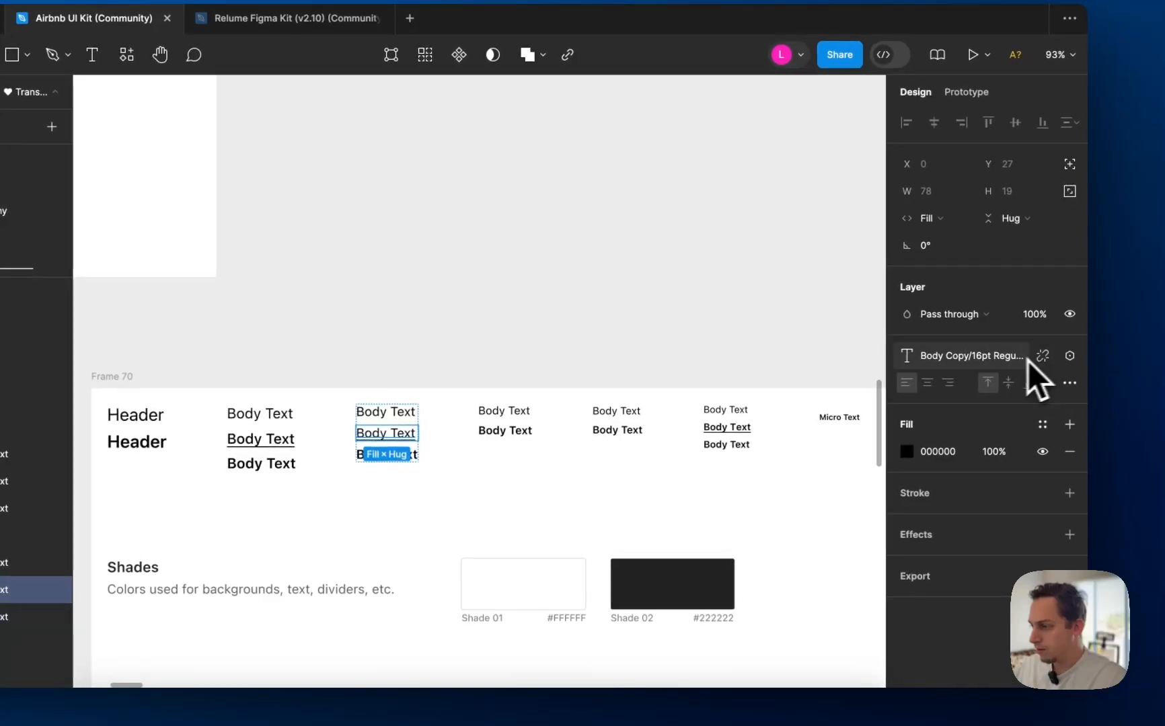
{"action": "left_click", "coordinate": [1027, 360]}
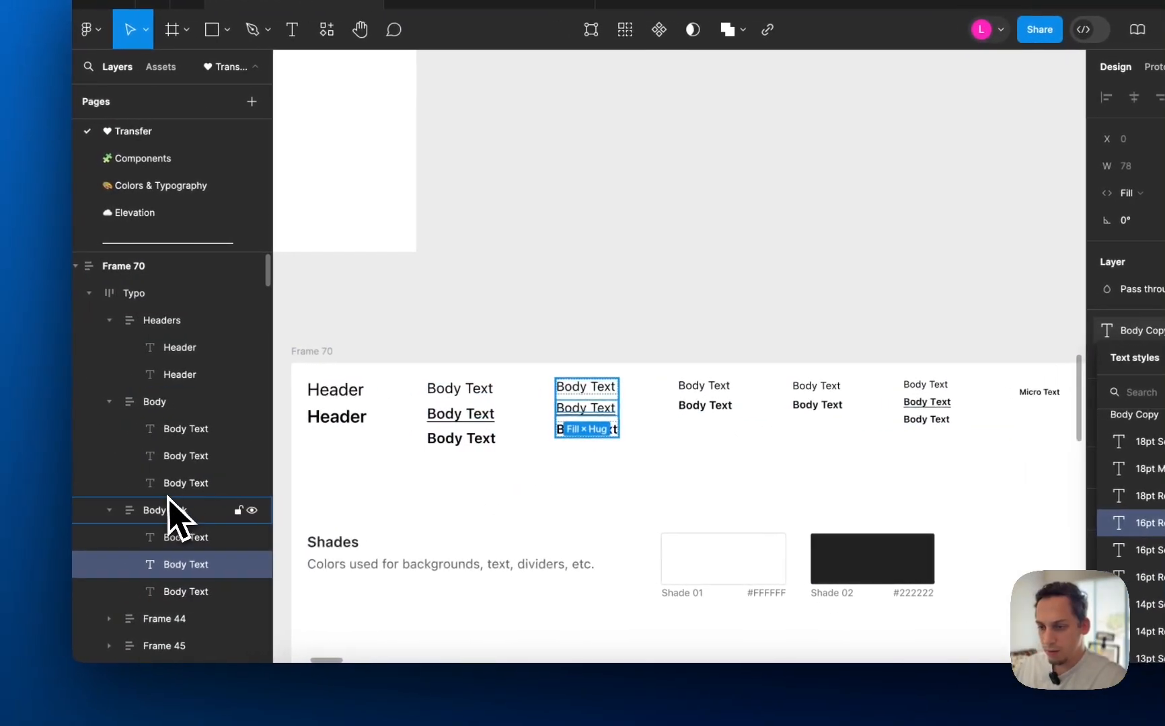
{"action": "double_click", "coordinate": [168, 511]}
{"action": "key", "text": "Right"}
{"action": "key", "text": "BackSpace"}
{"action": "key", "text": "BackSpace"}
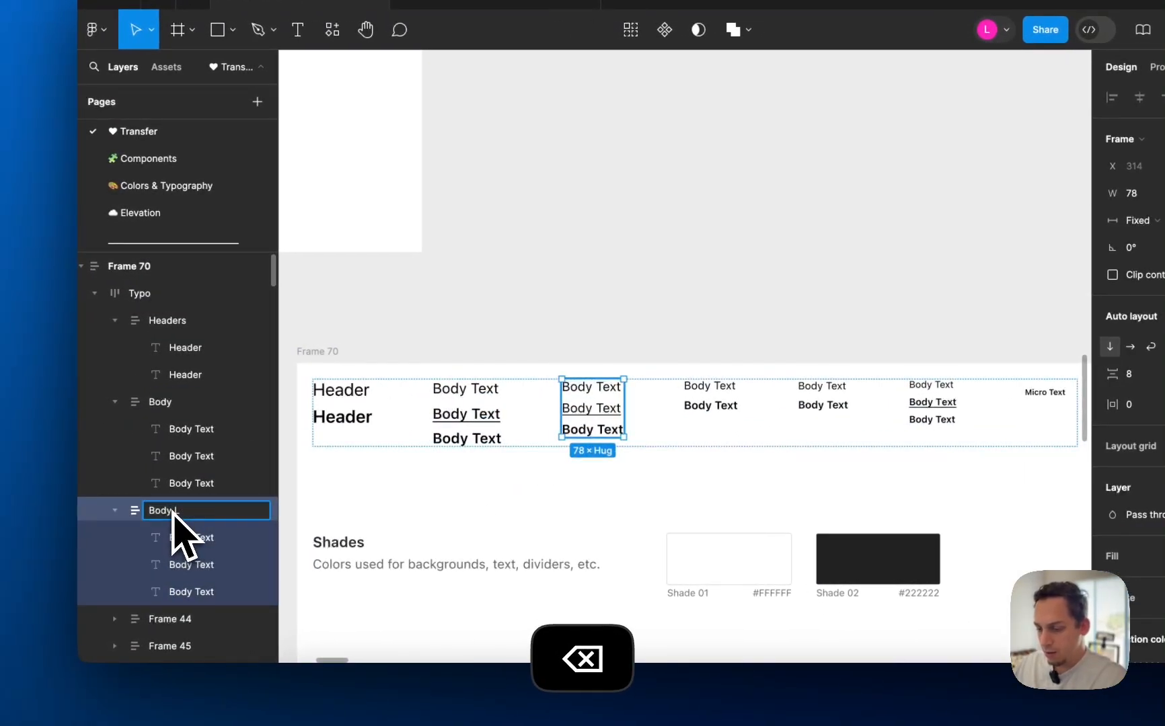
- Check the text style of the first text in the Body frame and rename that frame as Body 18
{"action": "left_click", "coordinate": [155, 411]}
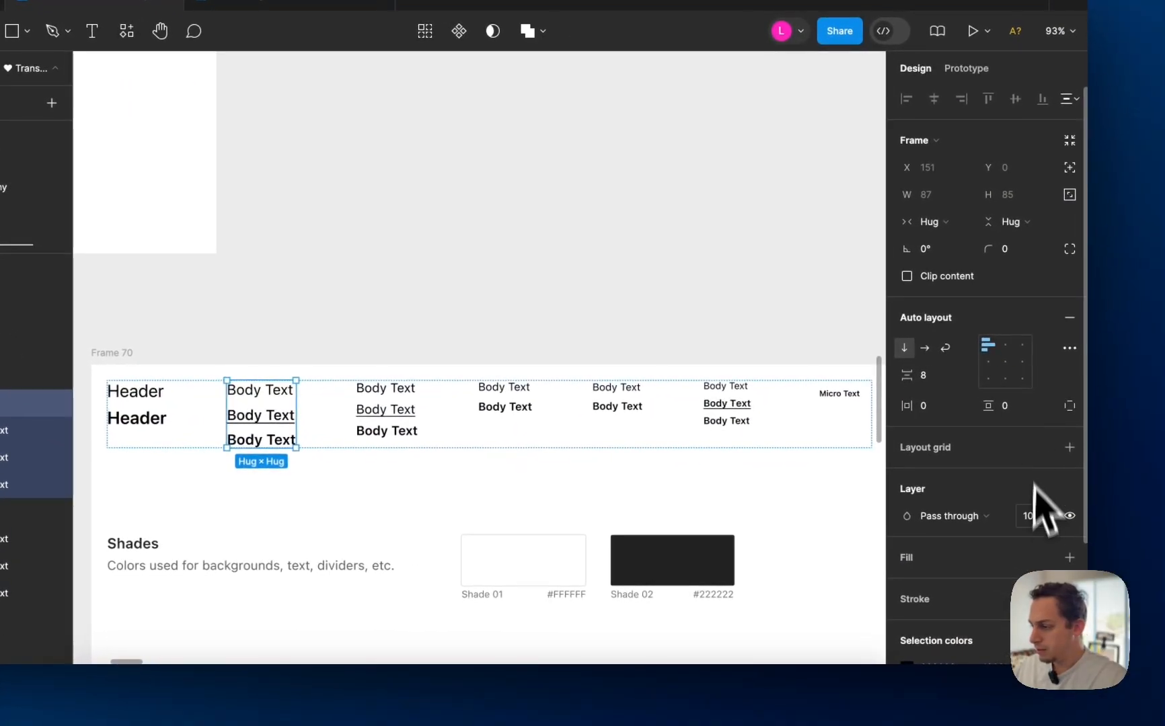
{"action": "scroll", "coordinate": [1039, 531], "scroll_direction": "down", "scroll_amount": 3}
{"action": "double_click", "coordinate": [414, 400]}
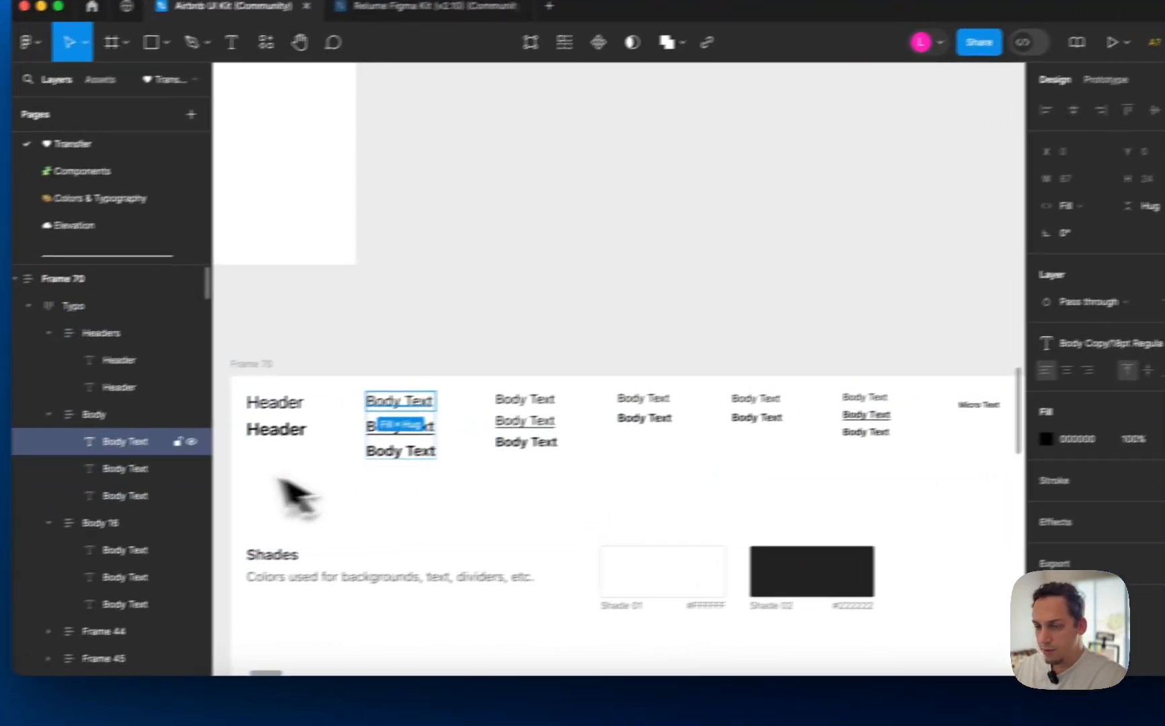
{"action": "left_click", "coordinate": [111, 412]}
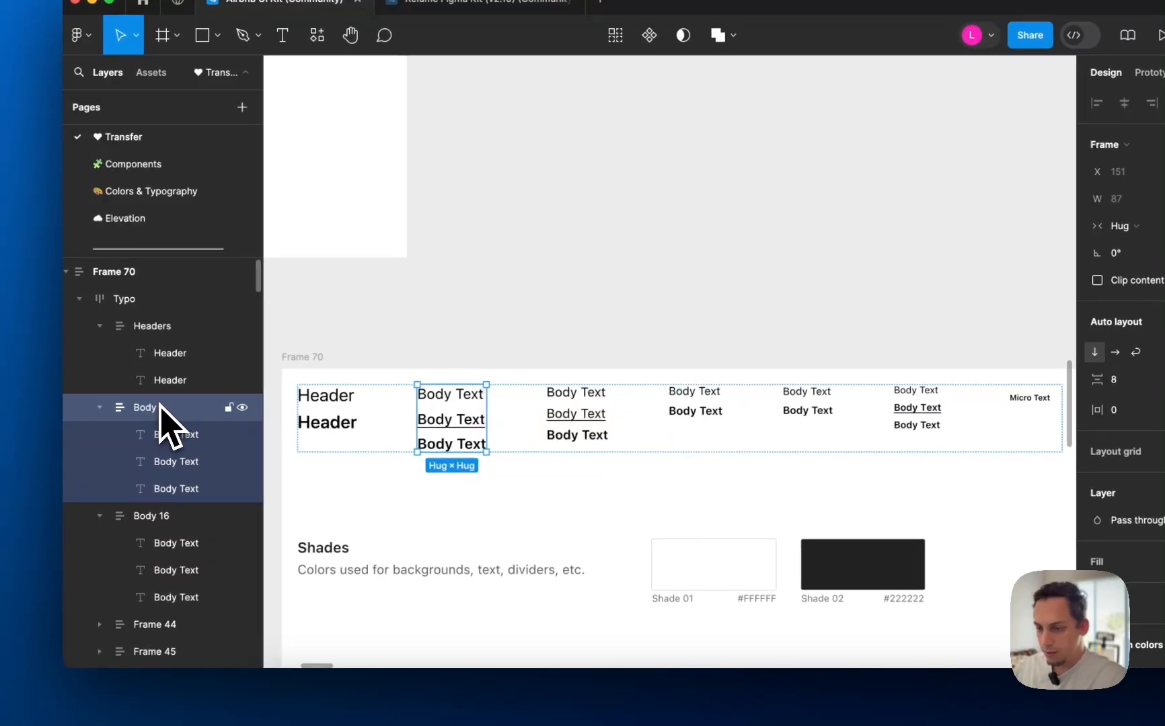
{"action": "key", "text": "Right"}
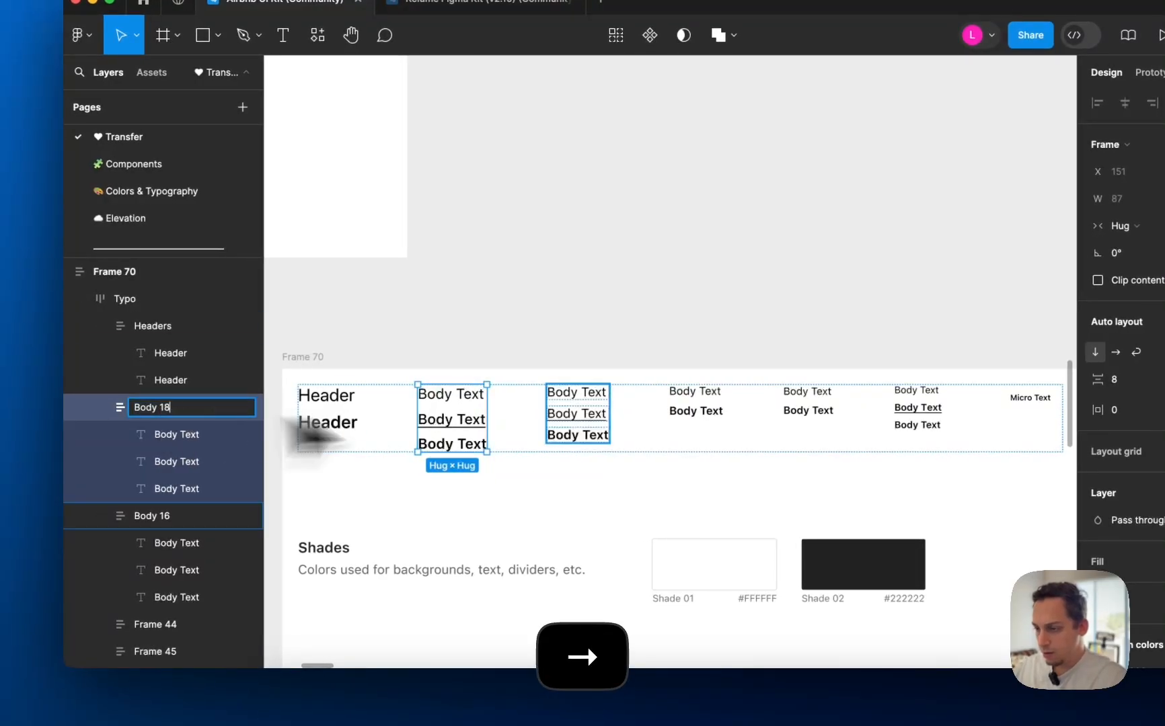
{"action": "type", "text": "18"}
- Check the text style of the fourth text frame in the Typo group and rename that frame as Body 14
{"action": "left_click", "coordinate": [672, 440]}
{"action": "left_click", "coordinate": [706, 415]}
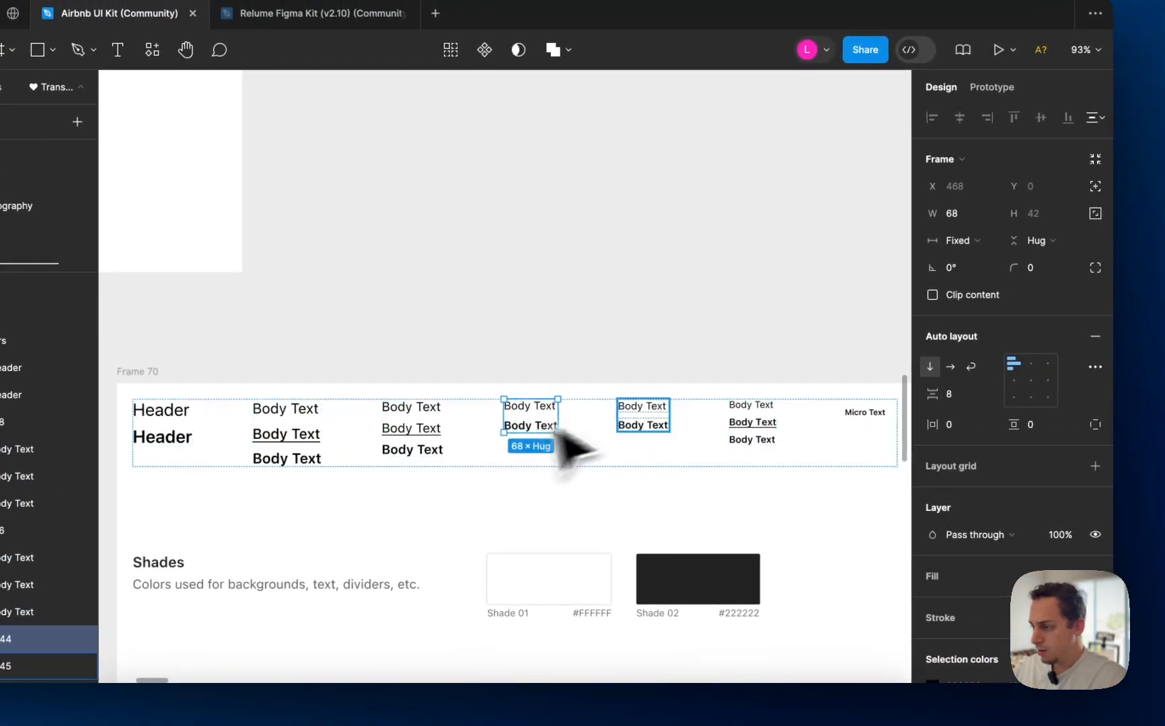
{"action": "left_click", "coordinate": [531, 407]}
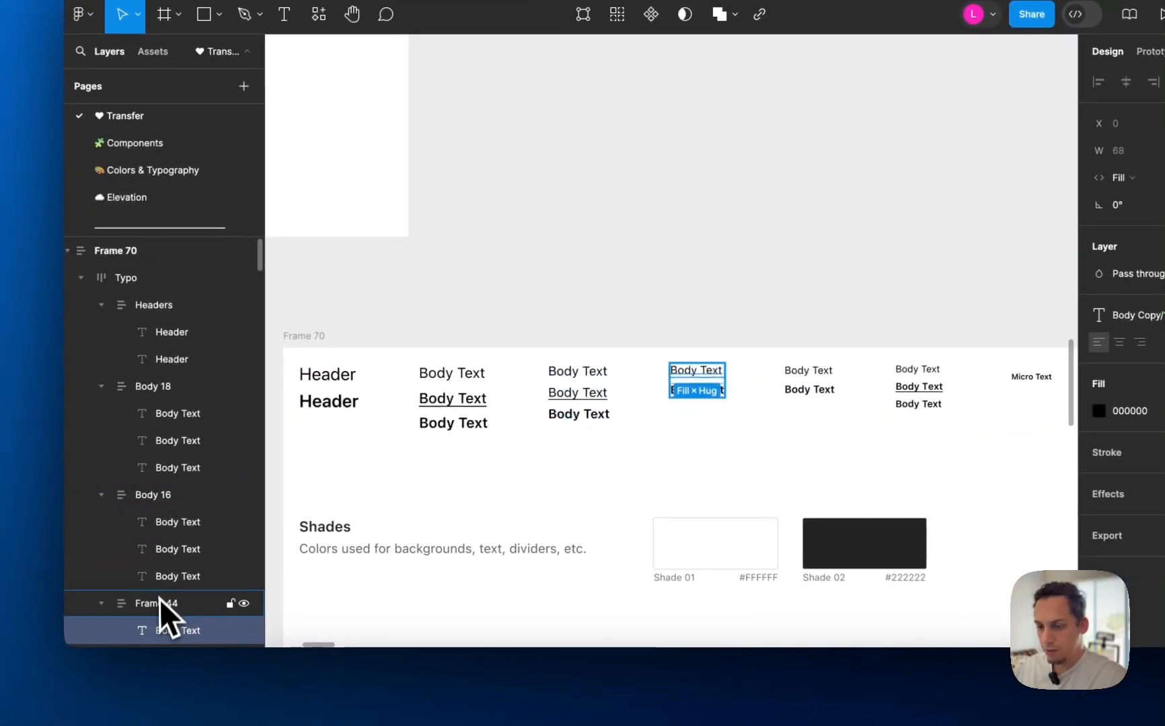
{"action": "double_click", "coordinate": [6, 639]}
{"action": "type", "text": "Body 14"}
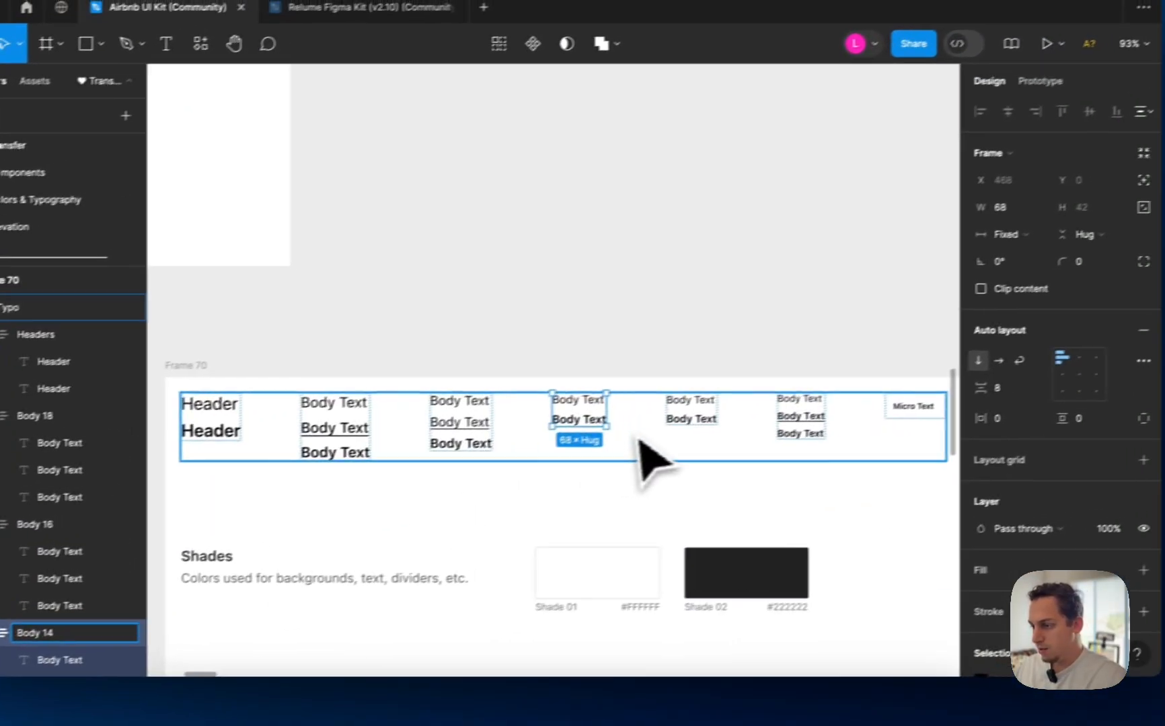
- Delete the three remaining text frames after Body 14 from the Typo group, including the Micro Text frame
{"action": "left_click", "coordinate": [807, 390]}
{"action": "left_click", "coordinate": [788, 436], "text": "shift"}
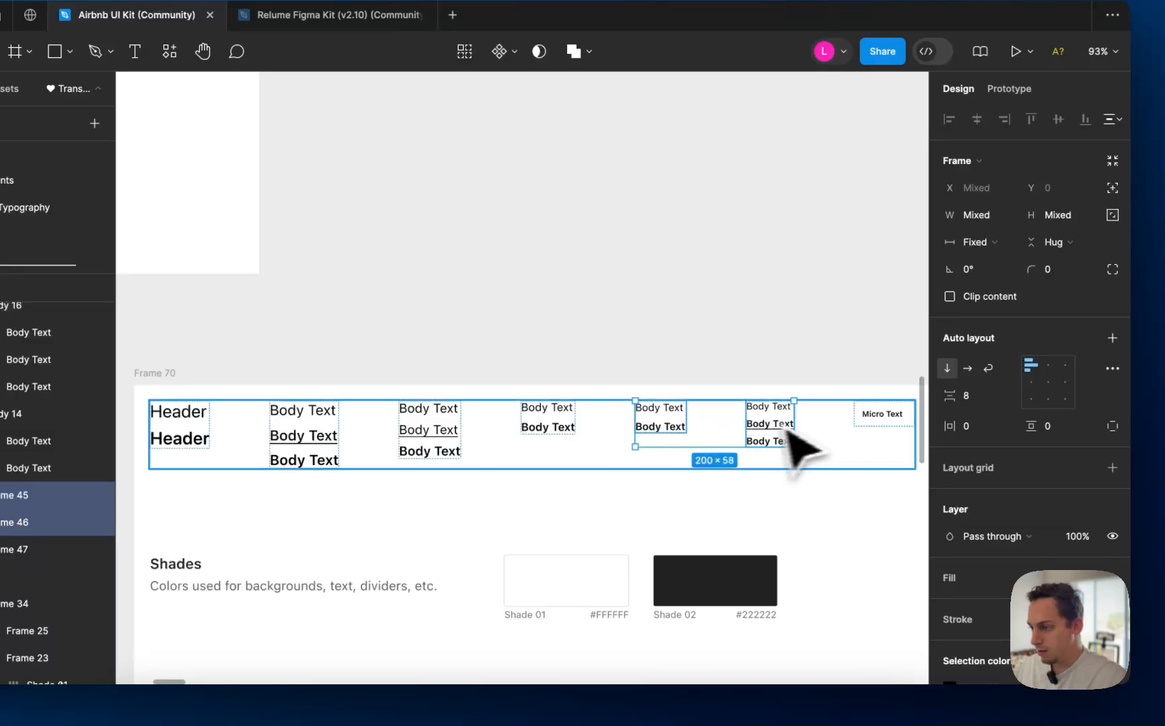
{"action": "left_click", "coordinate": [885, 421], "text": "shift"}
{"action": "key", "text": "BackSpace"}
- Export the whole Frame 70 to code with the Builder.io plugin and open the exported design in Lovable
{"action": "scroll", "coordinate": [713, 386], "scroll_direction": "down", "scroll_amount": 10}
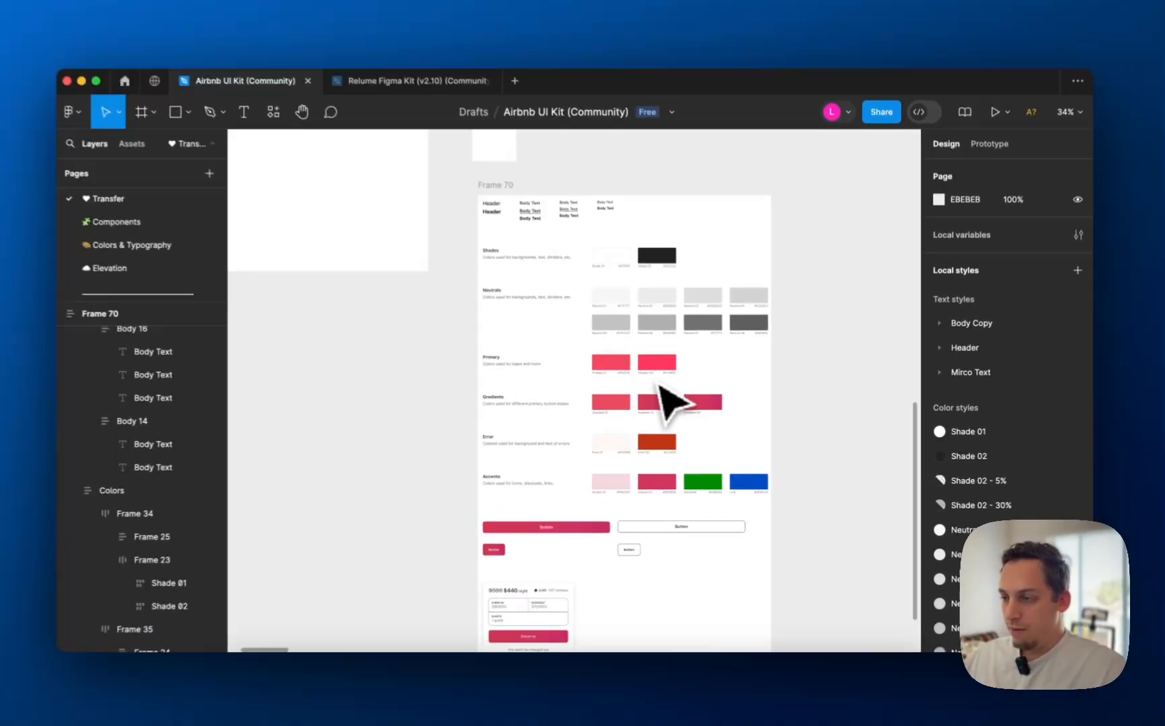
{"action": "scroll", "coordinate": [689, 430], "scroll_direction": "down", "scroll_amount": 5}
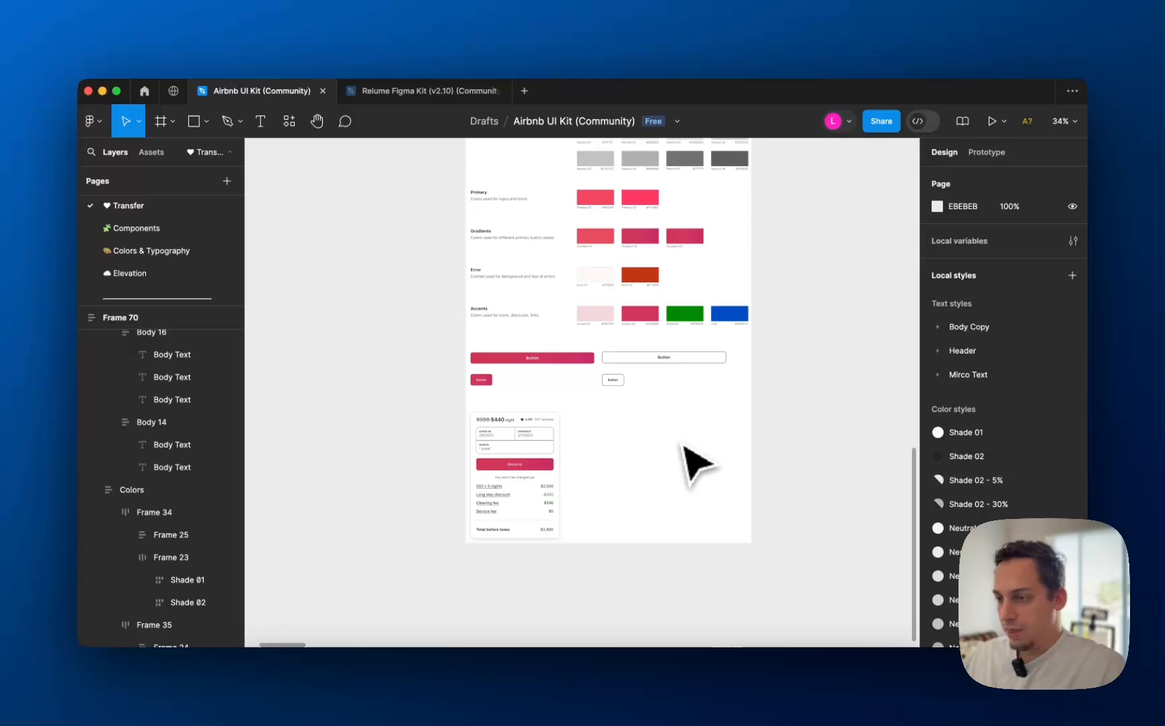
{"action": "scroll", "coordinate": [696, 464], "scroll_direction": "up", "scroll_amount": 5}
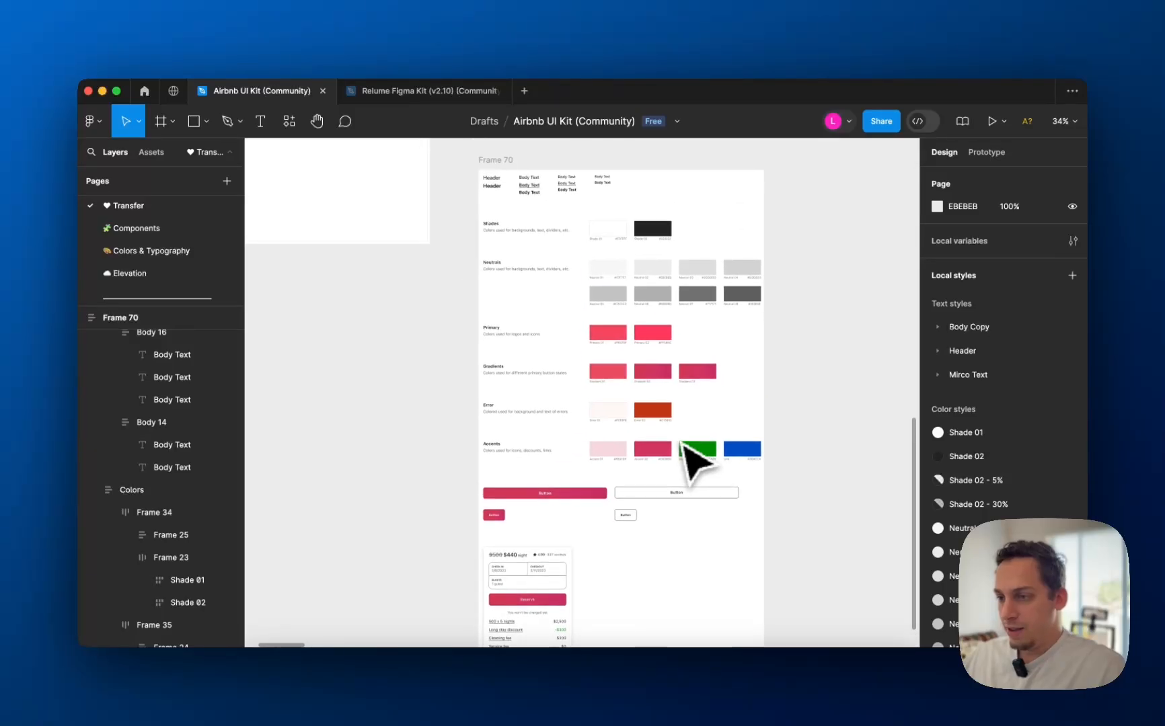
{"action": "left_click", "coordinate": [528, 267]}
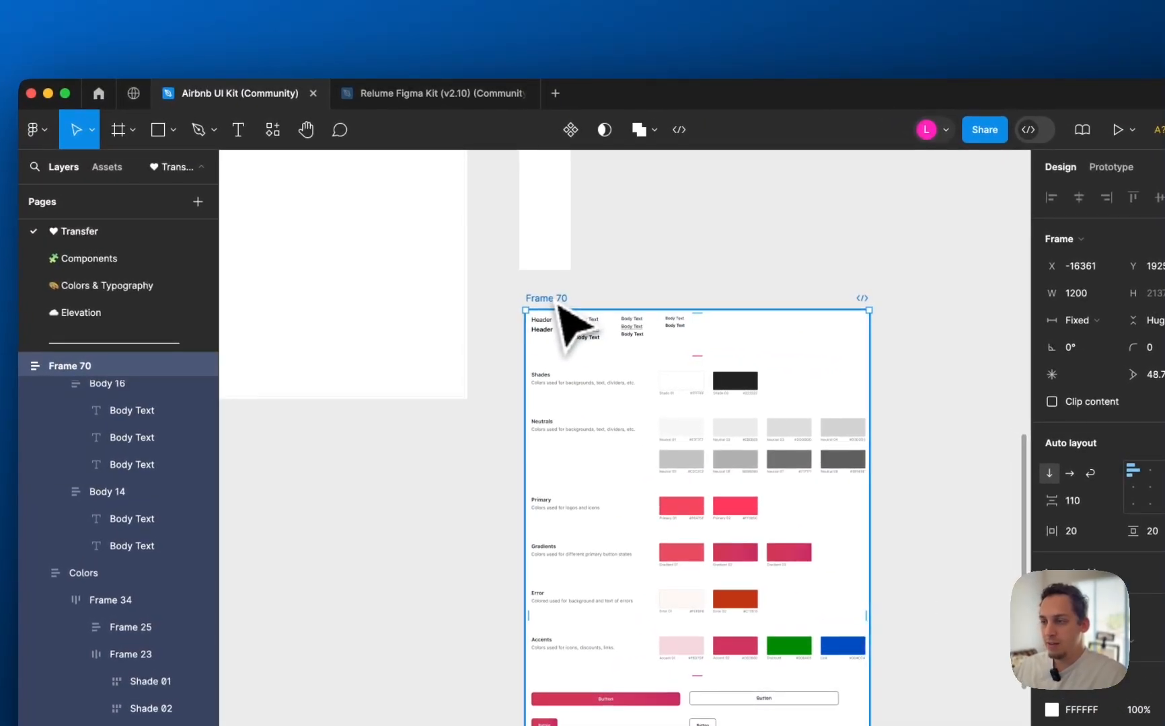
{"action": "left_click", "coordinate": [437, 58]}
{"action": "left_click", "coordinate": [440, 91]}
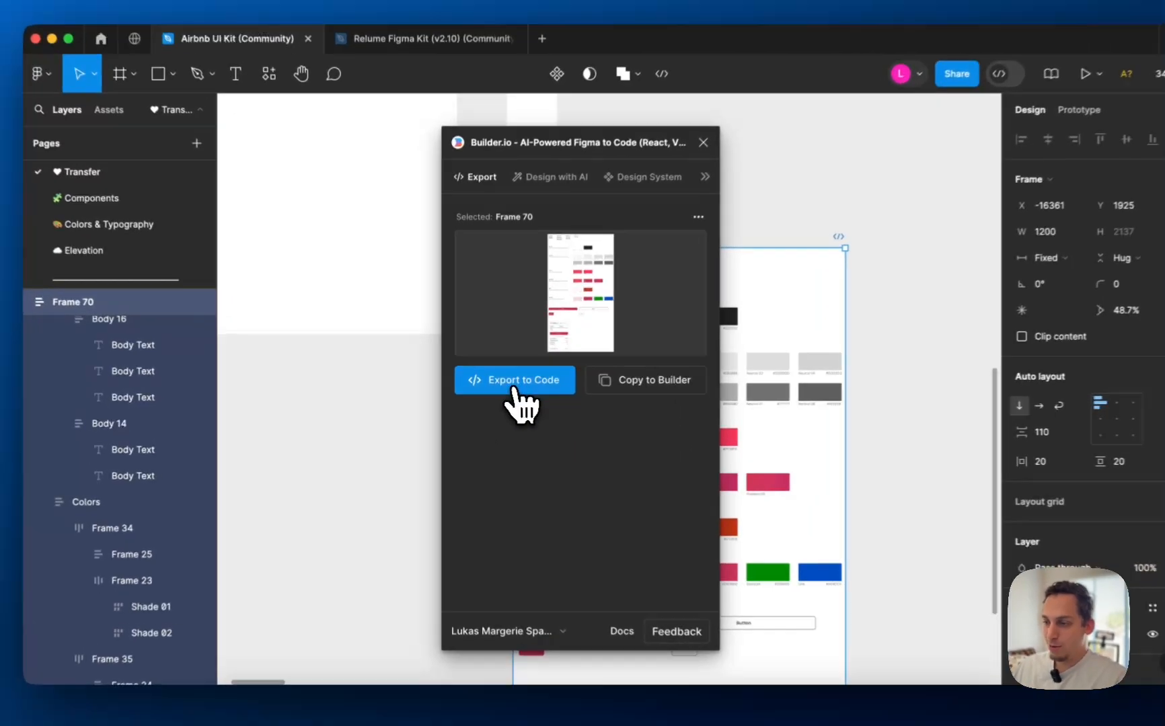
{"action": "left_click", "coordinate": [511, 386]}
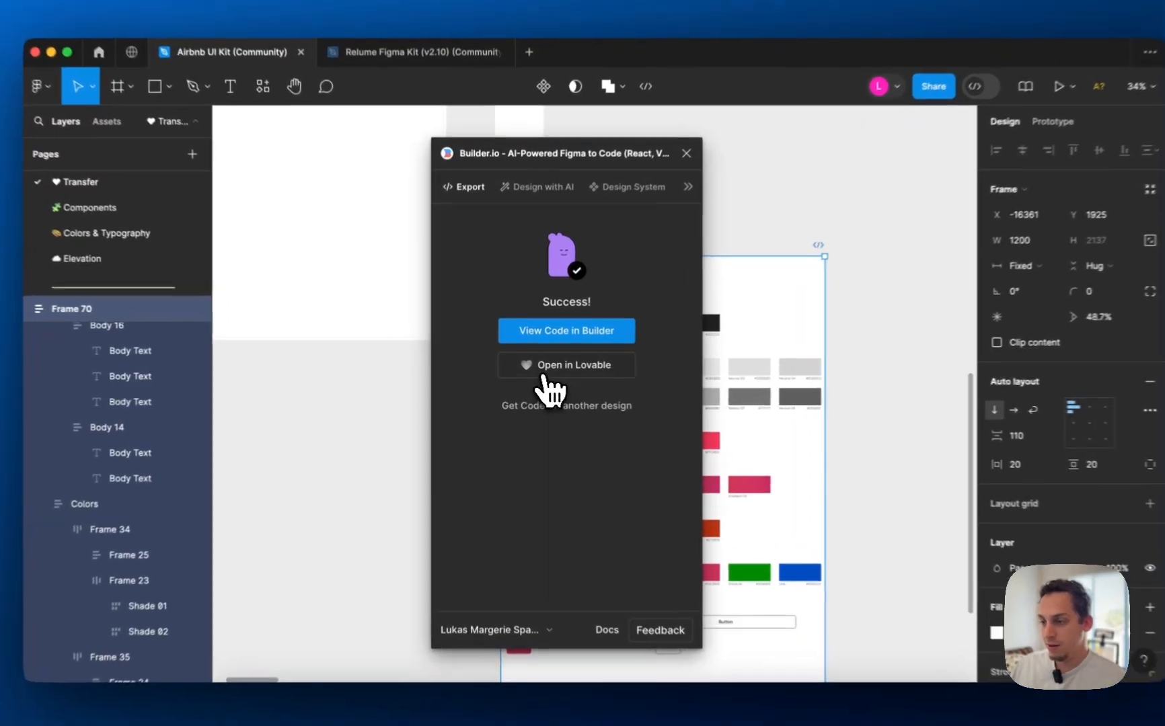
{"action": "left_click", "coordinate": [538, 377]}
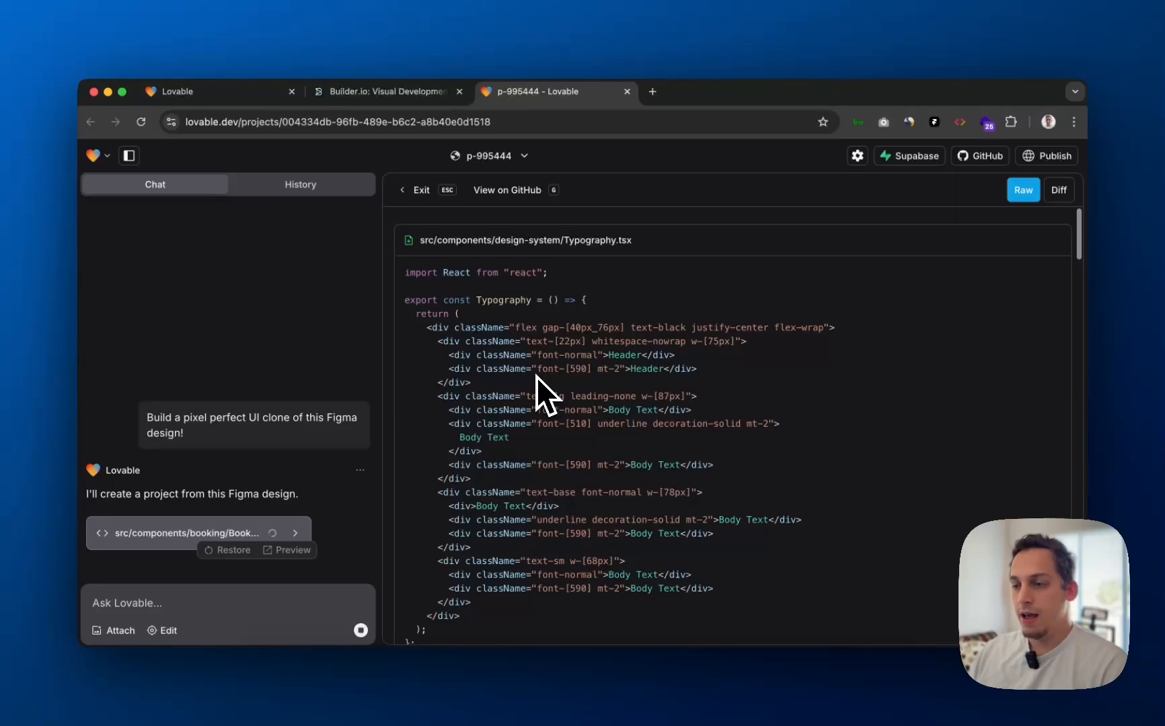
- Examine the generated component code for typography, buttons and colours, including the names given to the accent colours
{"action": "scroll", "coordinate": [536, 377], "scroll_direction": "down", "scroll_amount": 10}
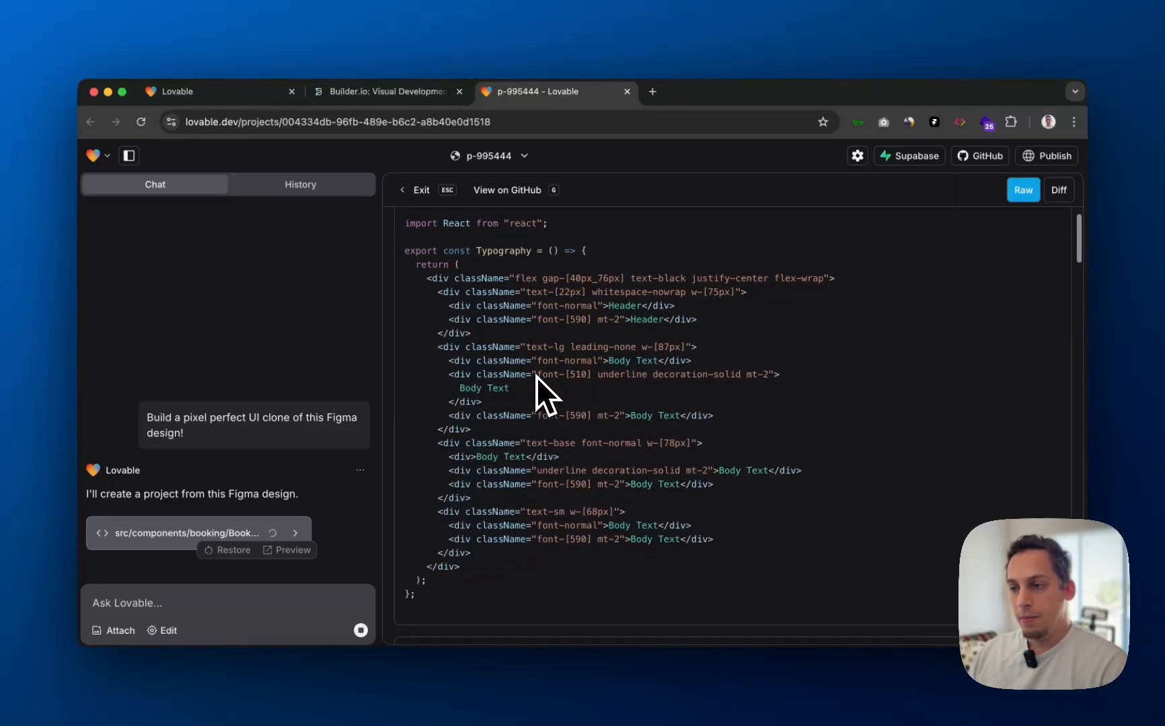
{"action": "scroll", "coordinate": [536, 376], "scroll_direction": "down", "scroll_amount": 10}
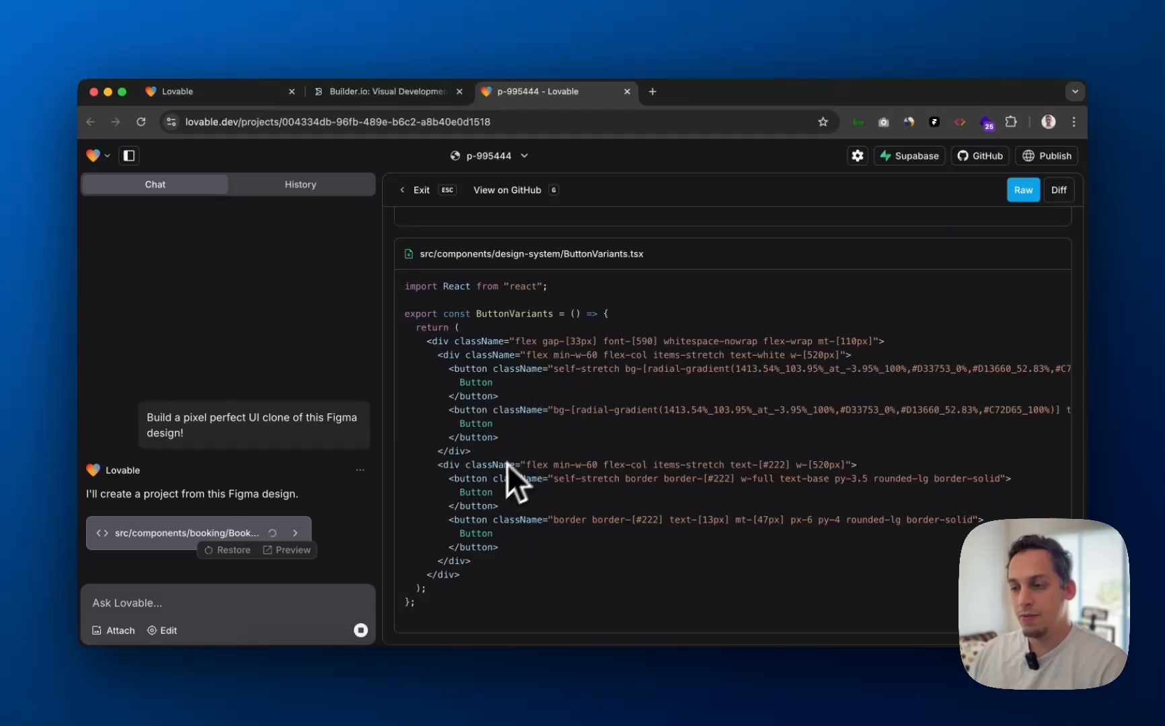
{"action": "scroll", "coordinate": [486, 503], "scroll_direction": "up", "scroll_amount": 1}
{"action": "scroll", "coordinate": [486, 503], "scroll_direction": "up", "scroll_amount": 2}
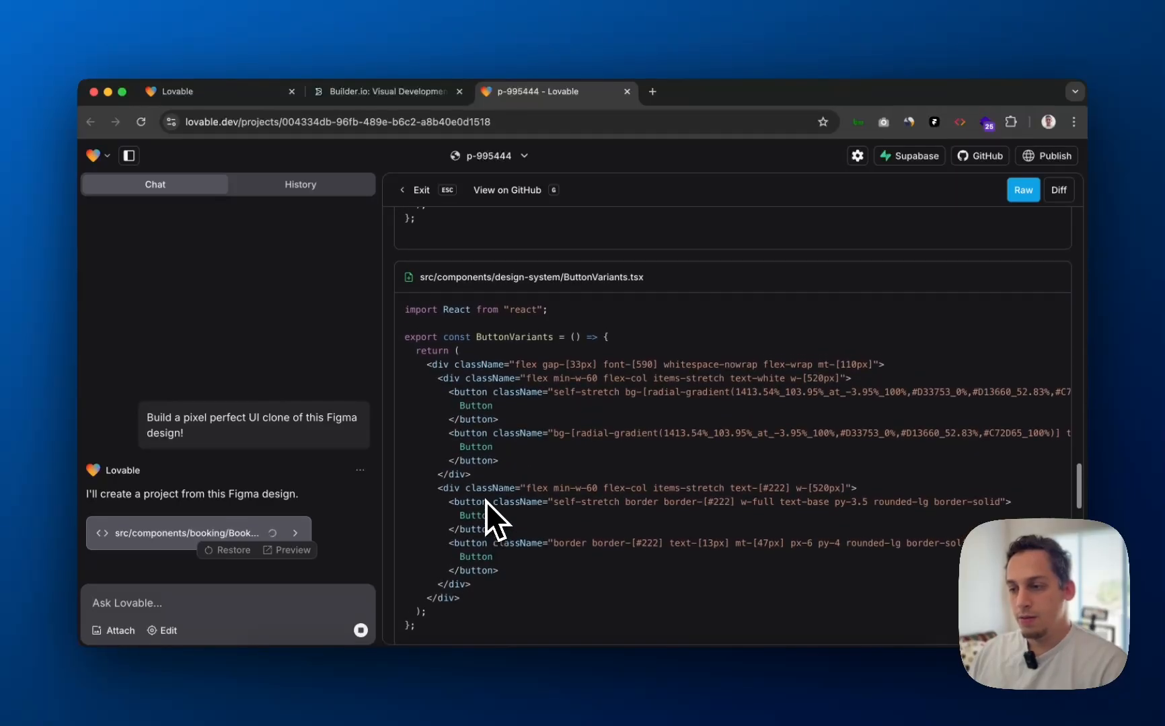
{"action": "scroll", "coordinate": [486, 502], "scroll_direction": "up", "scroll_amount": 2}
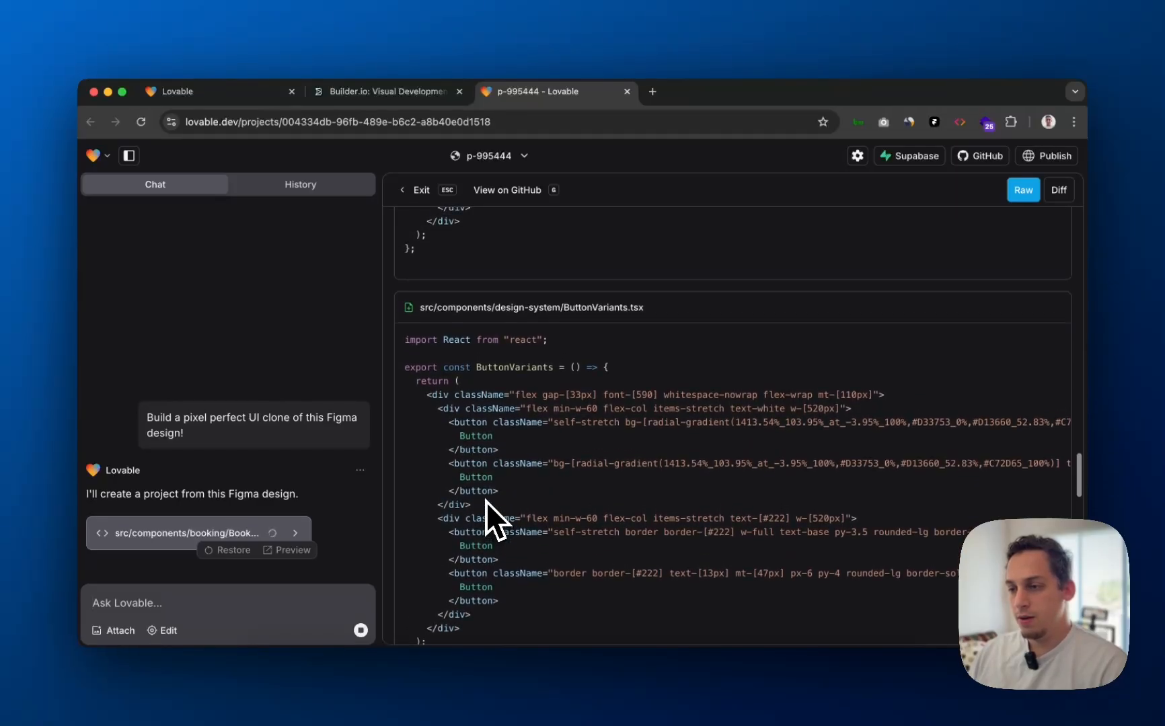
{"action": "scroll", "coordinate": [486, 502], "scroll_direction": "up", "scroll_amount": 10}
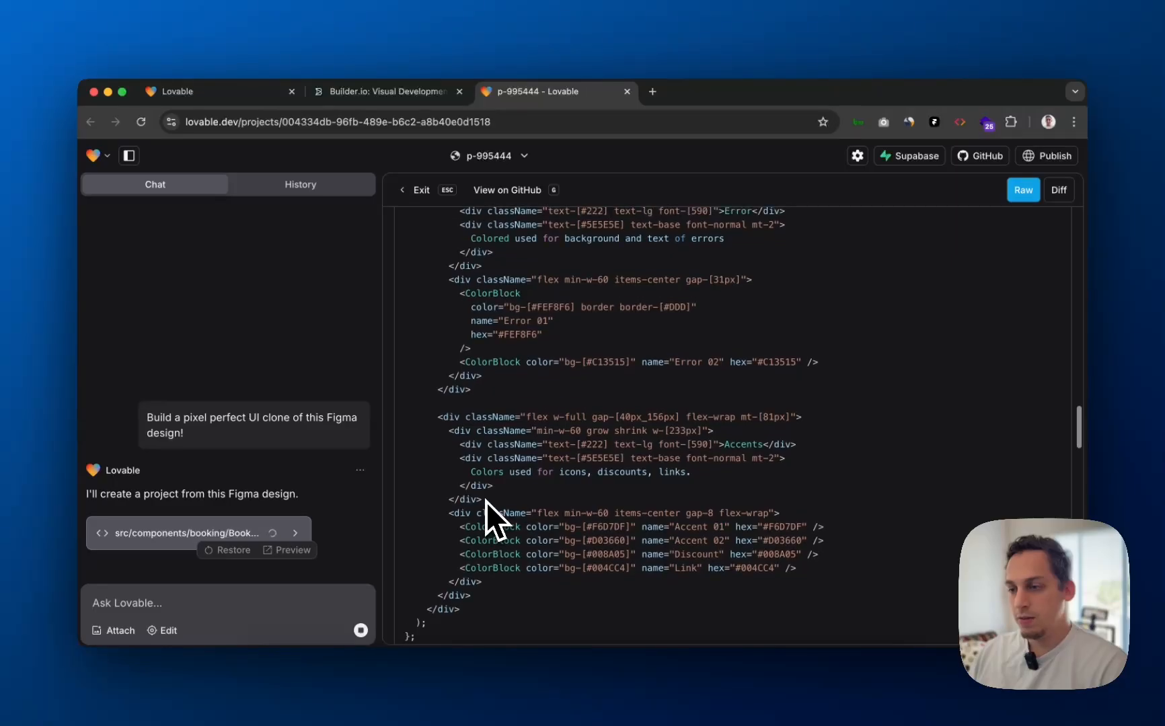
{"action": "scroll", "coordinate": [486, 501], "scroll_direction": "up", "scroll_amount": 1}
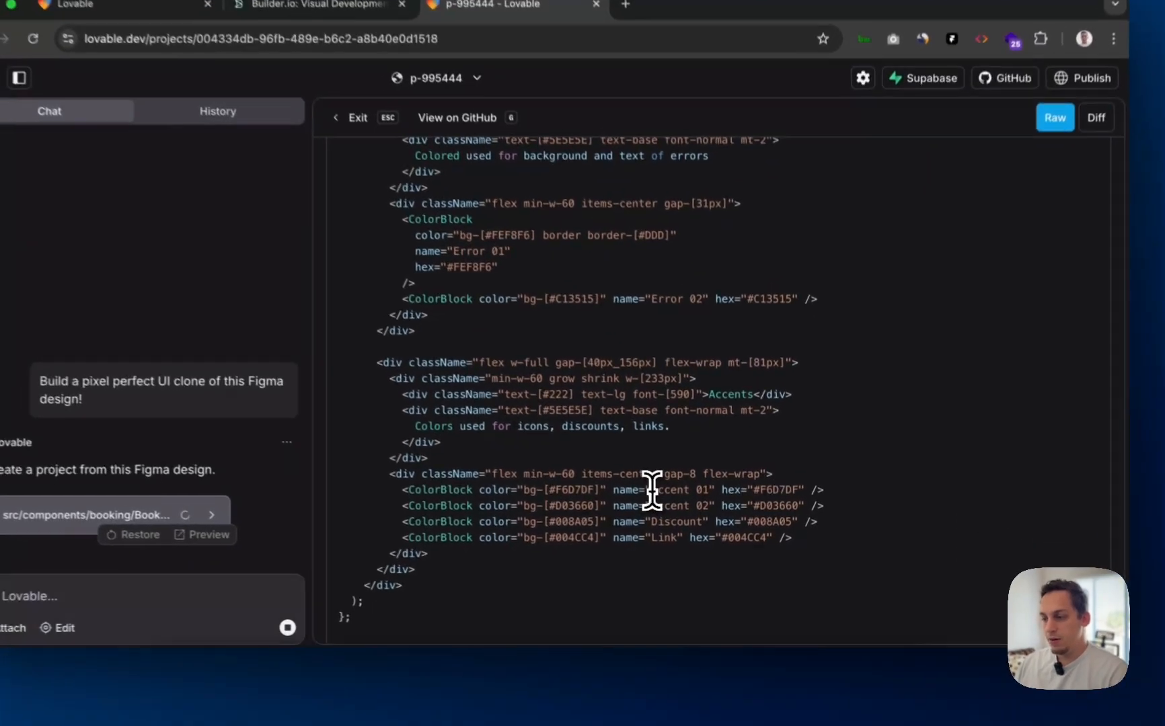
{"action": "left_click_drag", "start_coordinate": [674, 512], "coordinate": [720, 513]}
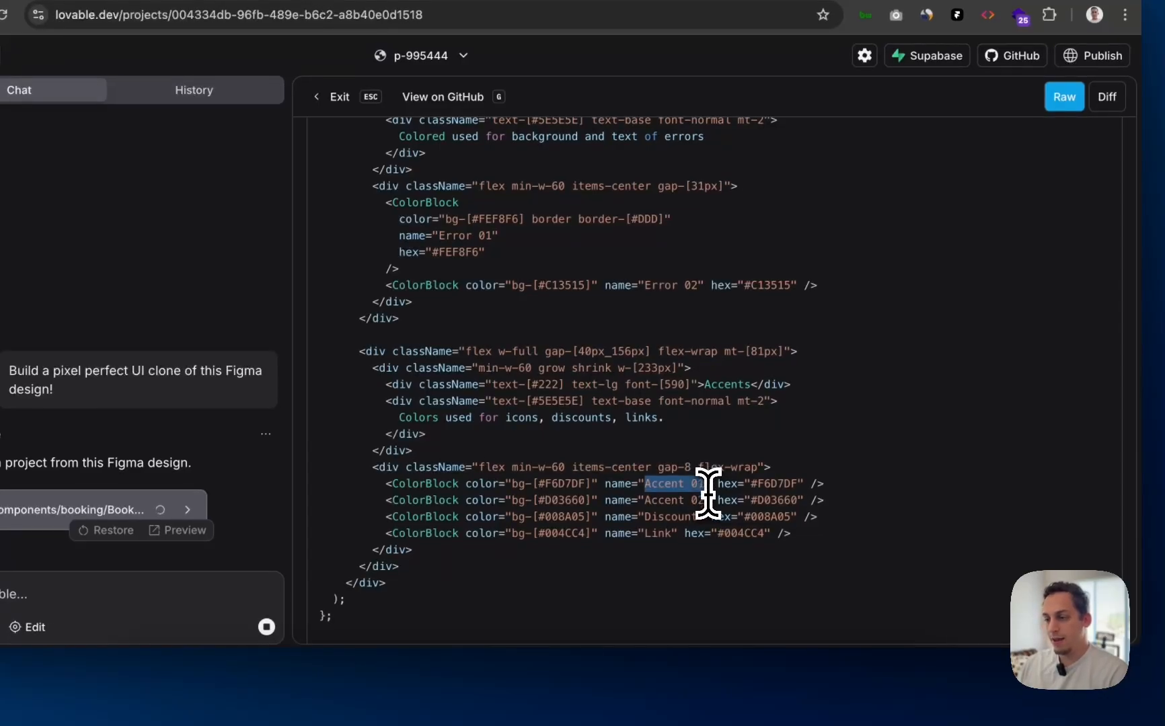
{"action": "left_click_drag", "start_coordinate": [705, 501], "coordinate": [644, 501]}
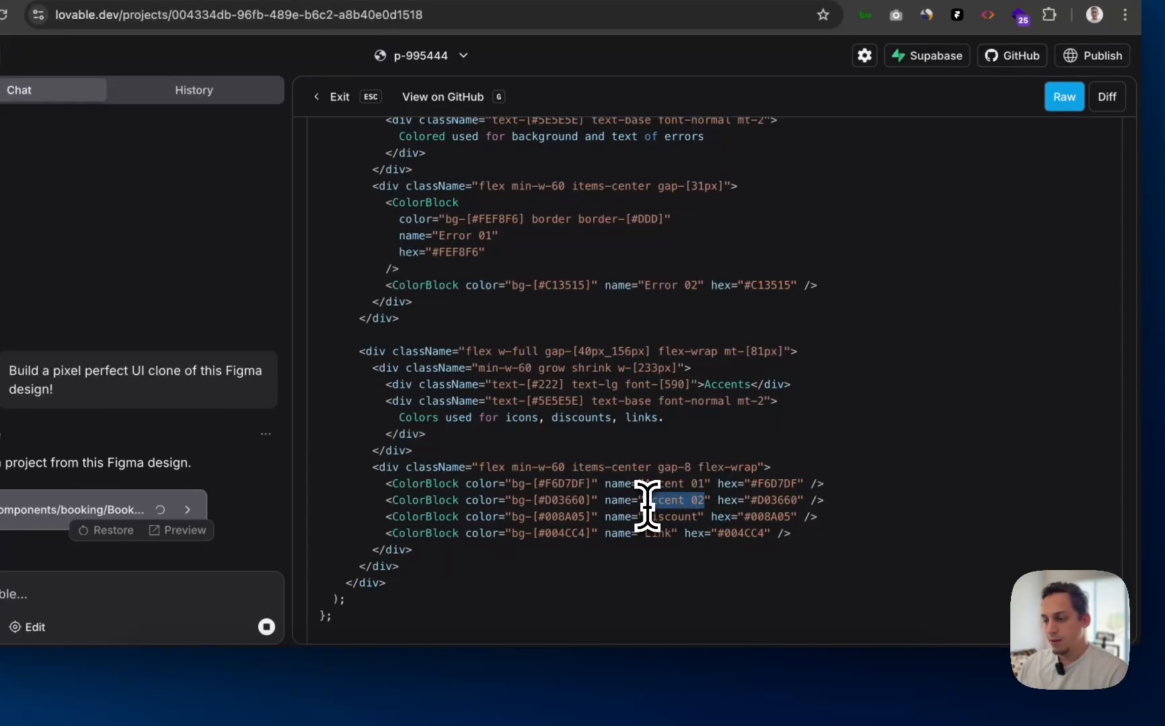
{"action": "scroll", "coordinate": [646, 498], "scroll_direction": "down", "scroll_amount": 1}
{"action": "scroll", "coordinate": [650, 499], "scroll_direction": "up", "scroll_amount": 2}
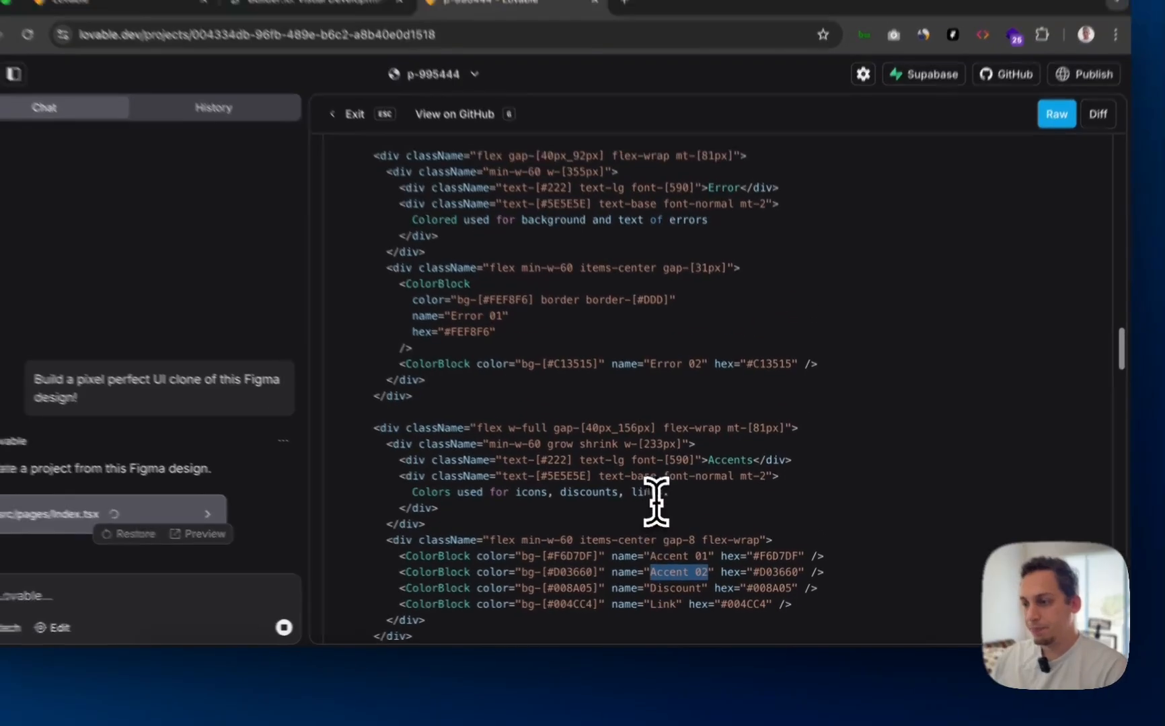
{"action": "scroll", "coordinate": [651, 497], "scroll_direction": "down", "scroll_amount": 10}
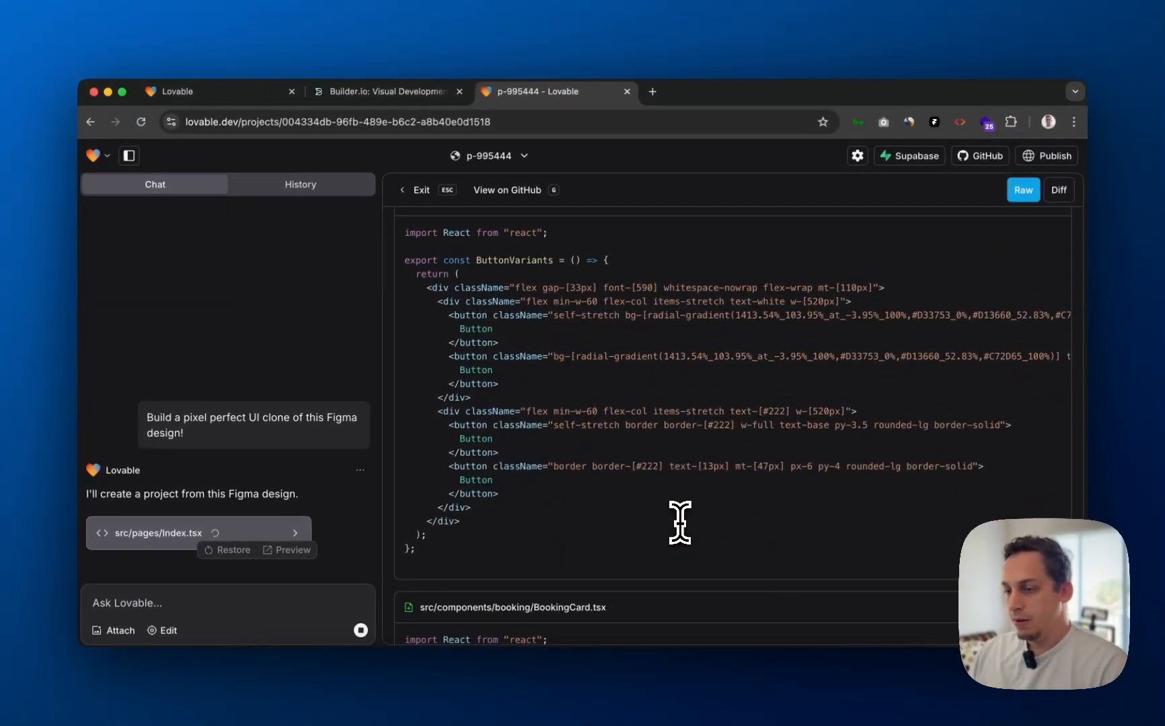
{"action": "scroll", "coordinate": [679, 523], "scroll_direction": "down", "scroll_amount": 1}
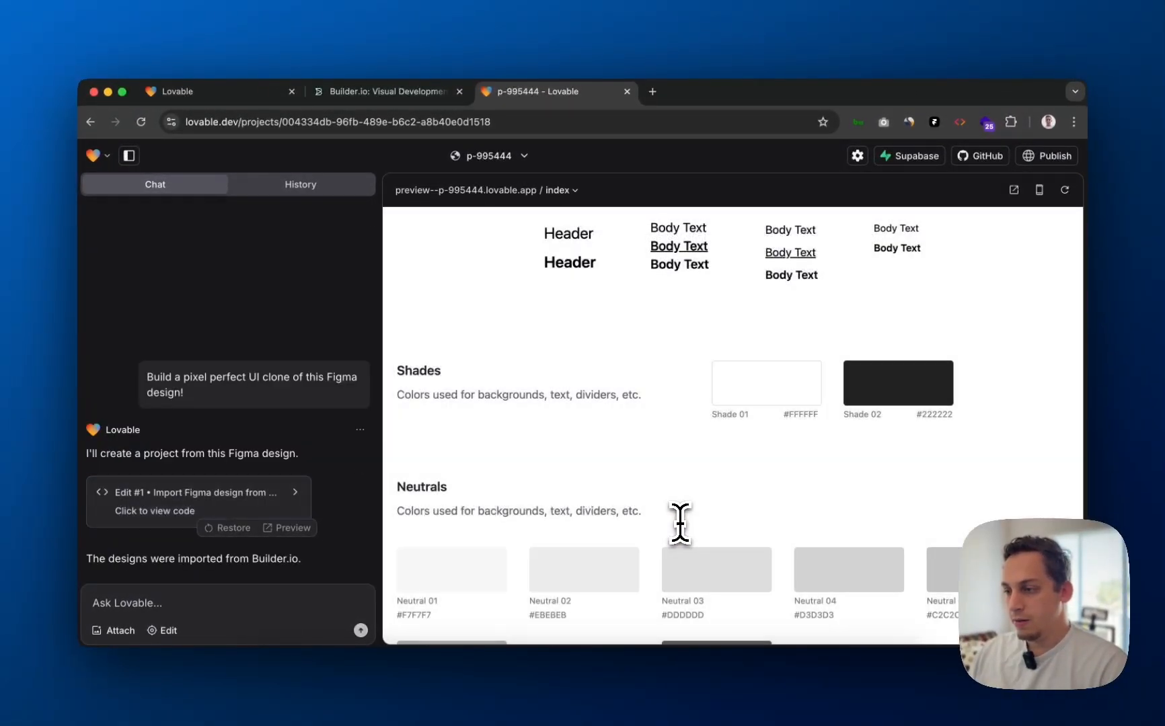
- Review the imported page's preview from the typography and colour swatches to the buttons and reservation card
{"action": "scroll", "coordinate": [656, 464], "scroll_direction": "down", "scroll_amount": 2}
{"action": "scroll", "coordinate": [650, 454], "scroll_direction": "down", "scroll_amount": 15}
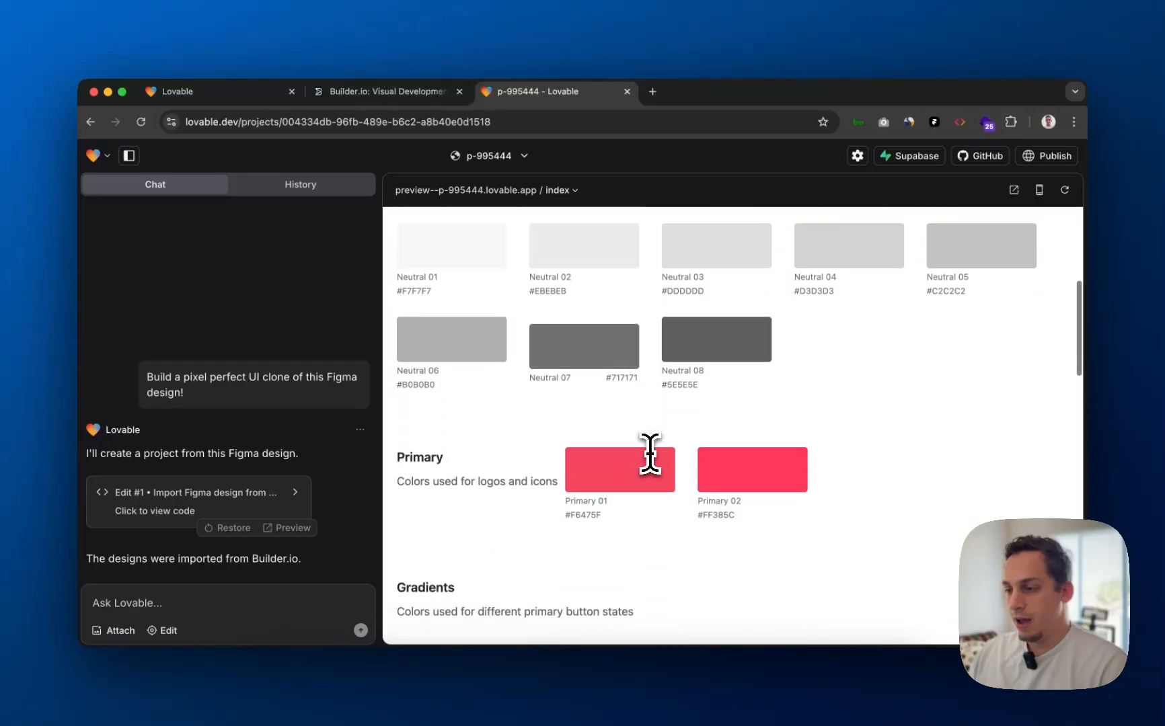
{"action": "scroll", "coordinate": [650, 454], "scroll_direction": "down", "scroll_amount": 10}
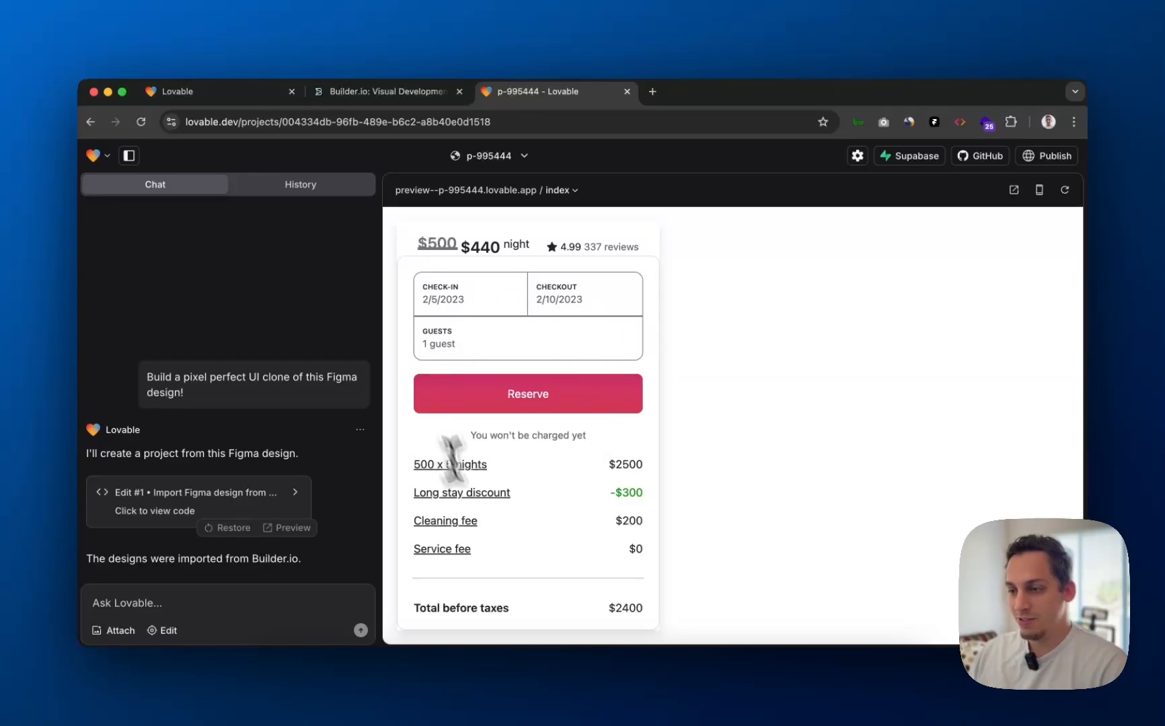
{"action": "scroll", "coordinate": [487, 323], "scroll_direction": "up", "scroll_amount": 15}
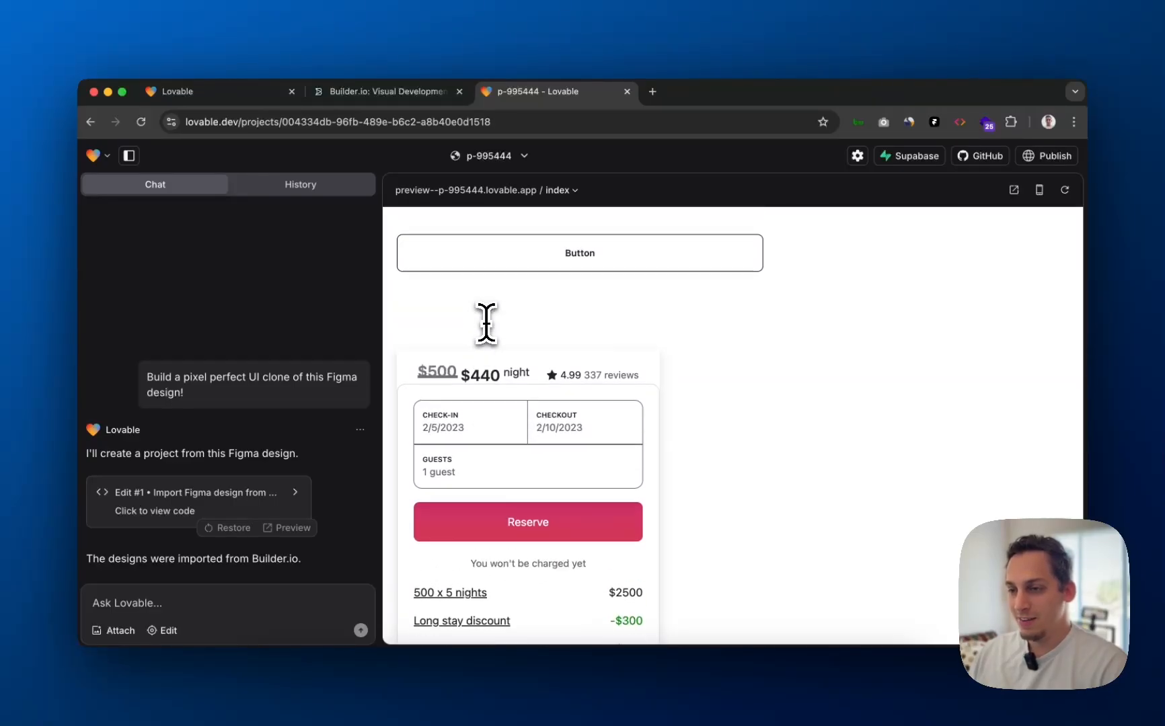
{"action": "scroll", "coordinate": [486, 323], "scroll_direction": "up", "scroll_amount": 20}
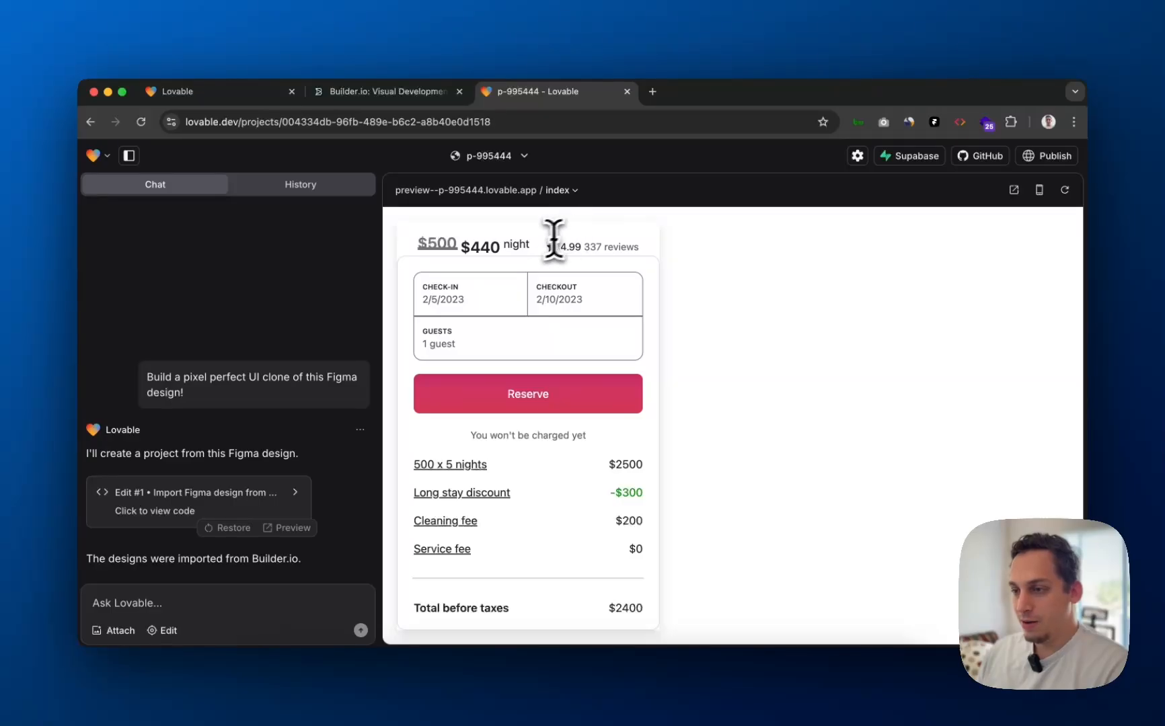
{"action": "scroll", "coordinate": [464, 268], "scroll_direction": "up", "scroll_amount": 2}
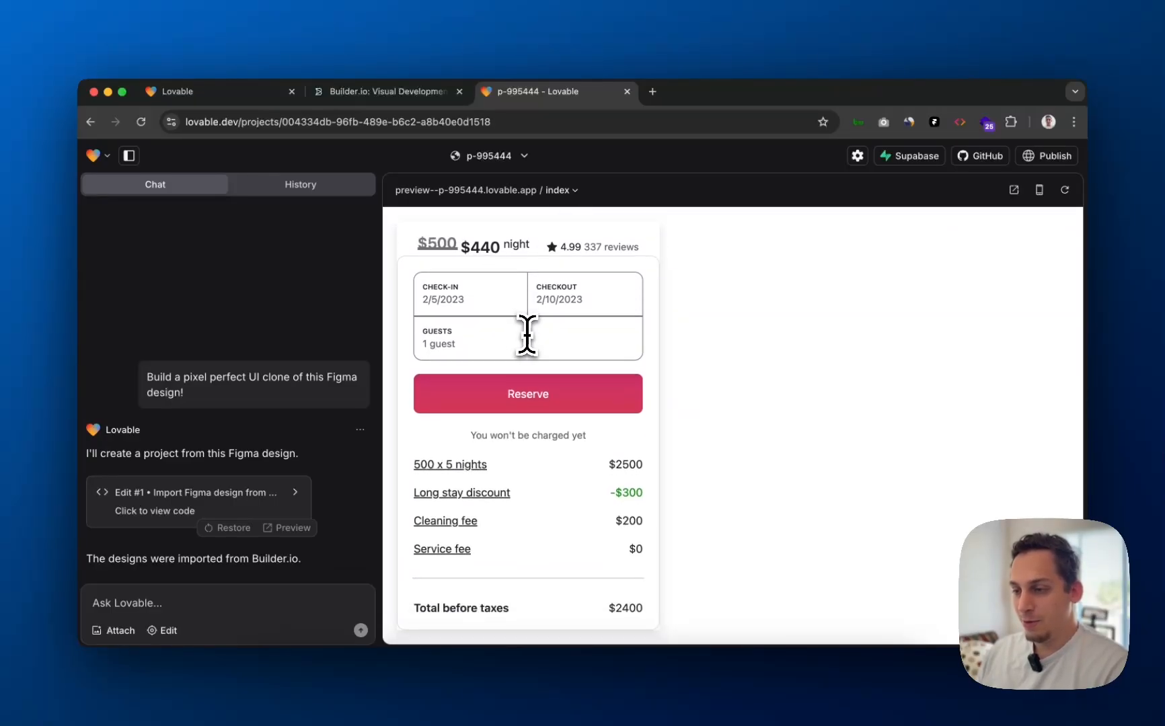
{"action": "scroll", "coordinate": [501, 422], "scroll_direction": "up", "scroll_amount": 15}
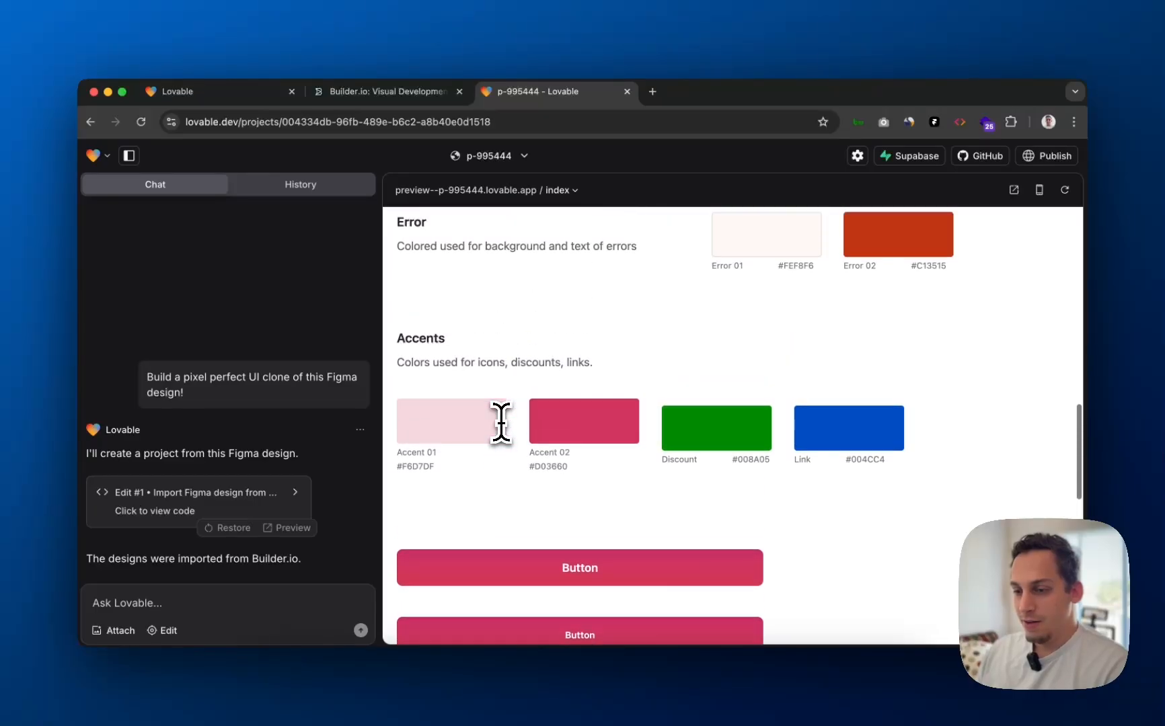
{"action": "scroll", "coordinate": [501, 422], "scroll_direction": "up", "scroll_amount": 2}
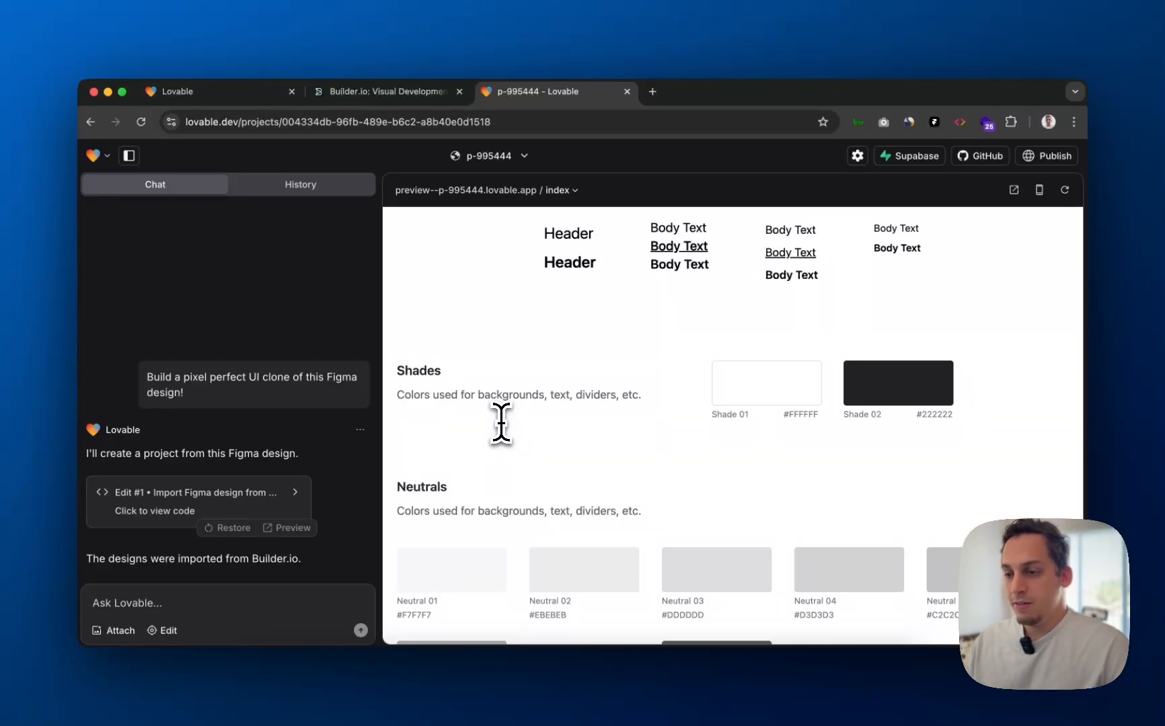
{"action": "scroll", "coordinate": [501, 424], "scroll_direction": "down", "scroll_amount": 15}
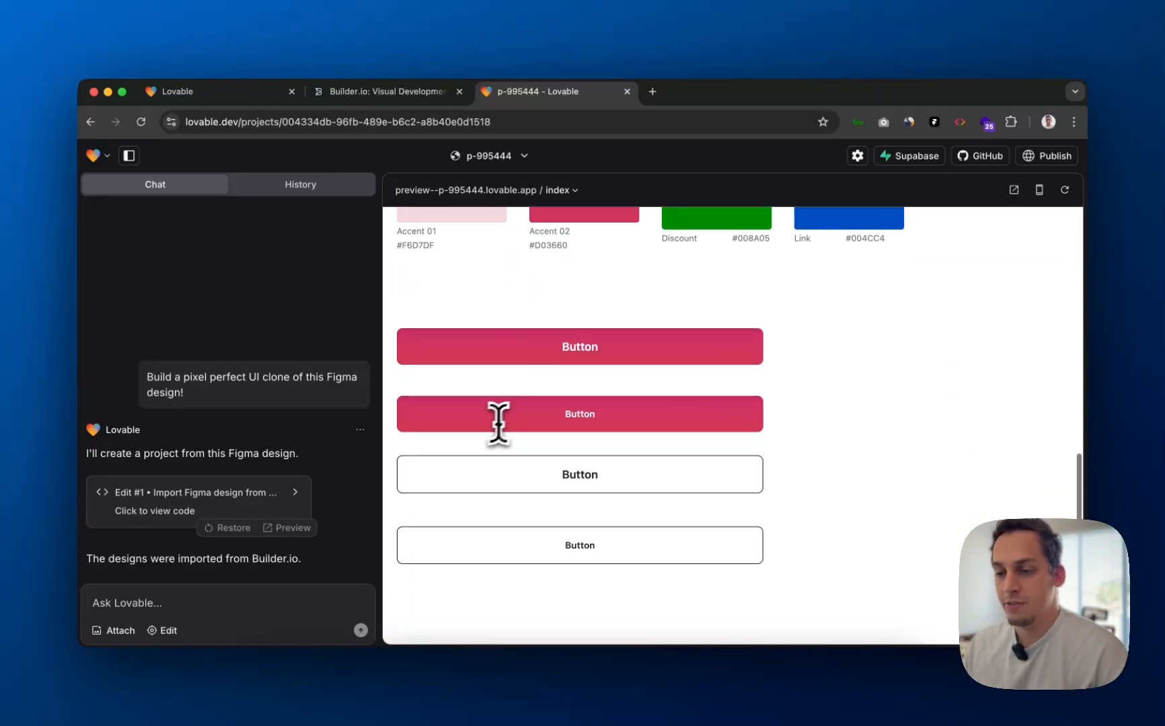
{"action": "scroll", "coordinate": [521, 446], "scroll_direction": "up", "scroll_amount": 20}
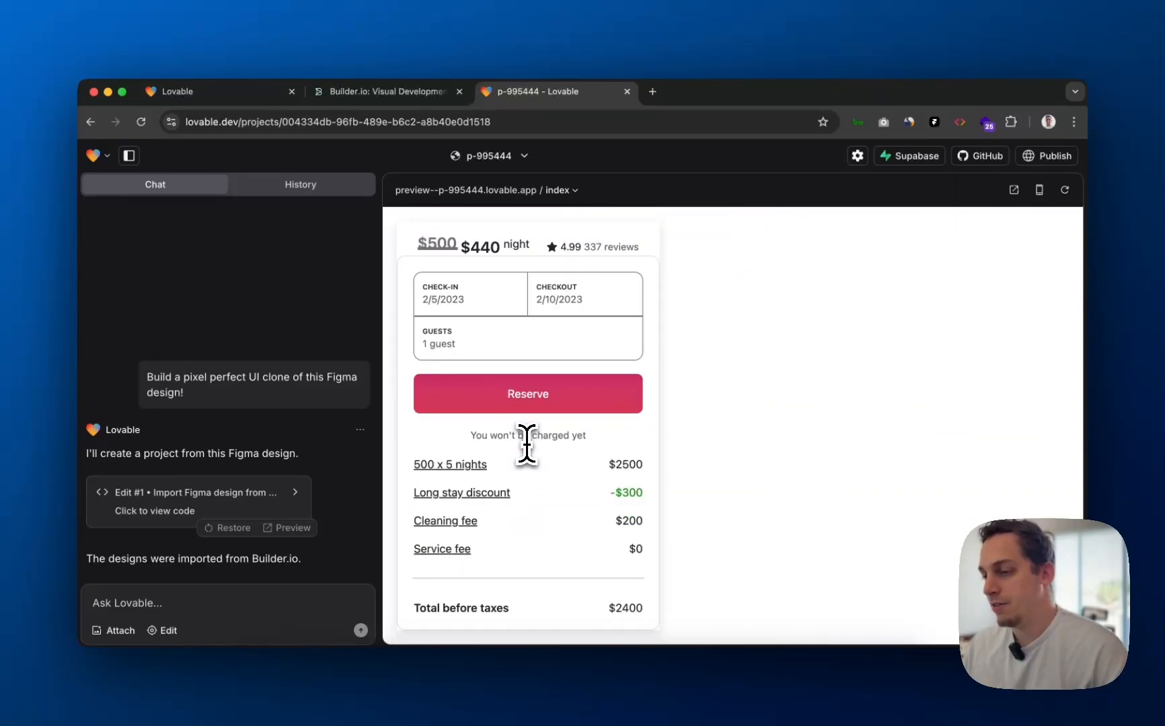
{"action": "scroll", "coordinate": [526, 444], "scroll_direction": "down", "scroll_amount": 5}
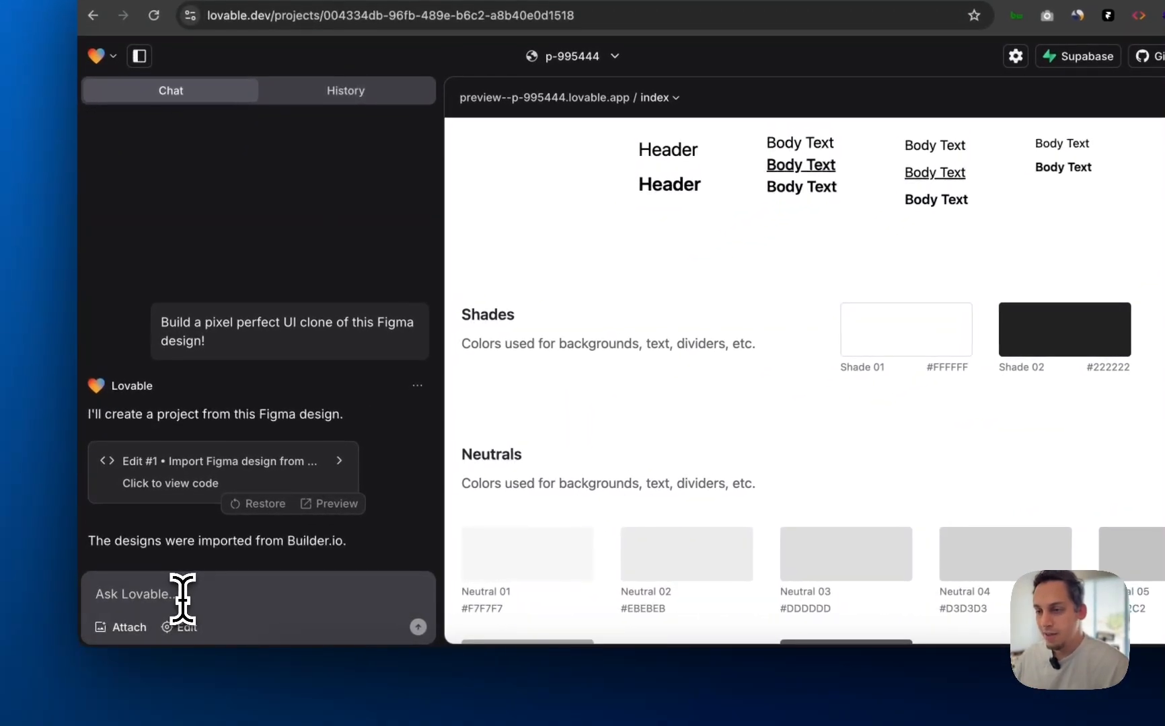
- Write the Lovable chat prompt: hello, this "index" page is the app's design styleguide
{"action": "left_click", "coordinate": [182, 599]}
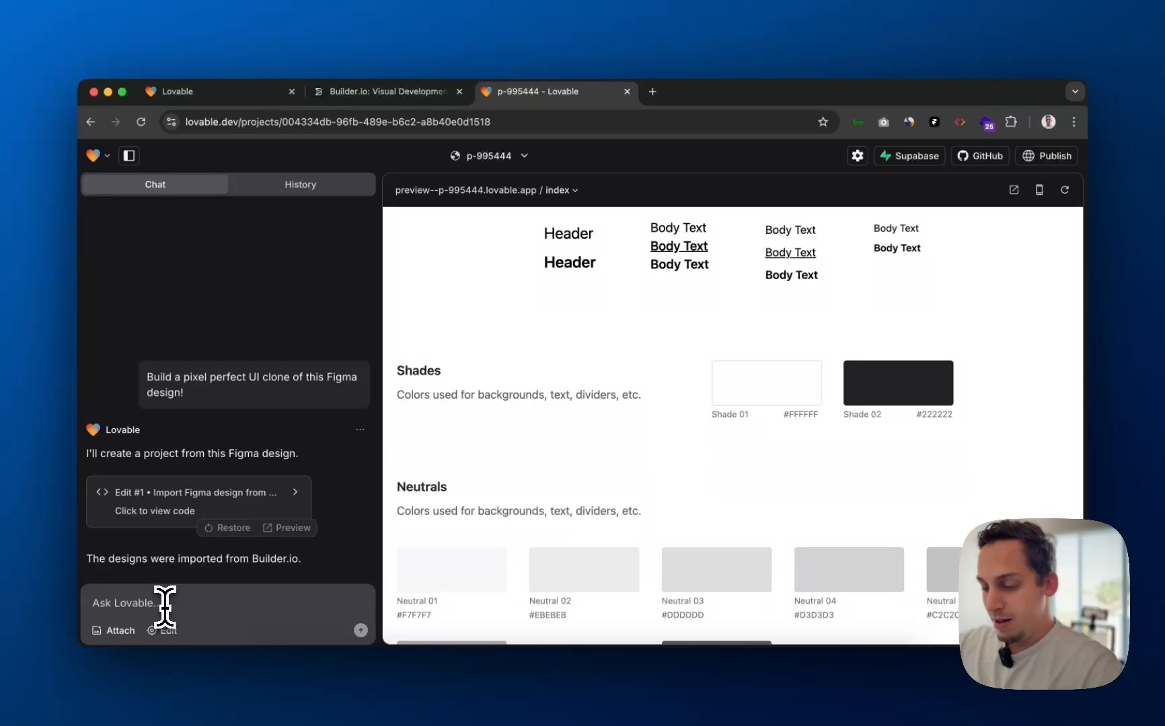
{"action": "type", "text": "hello, this page under"}
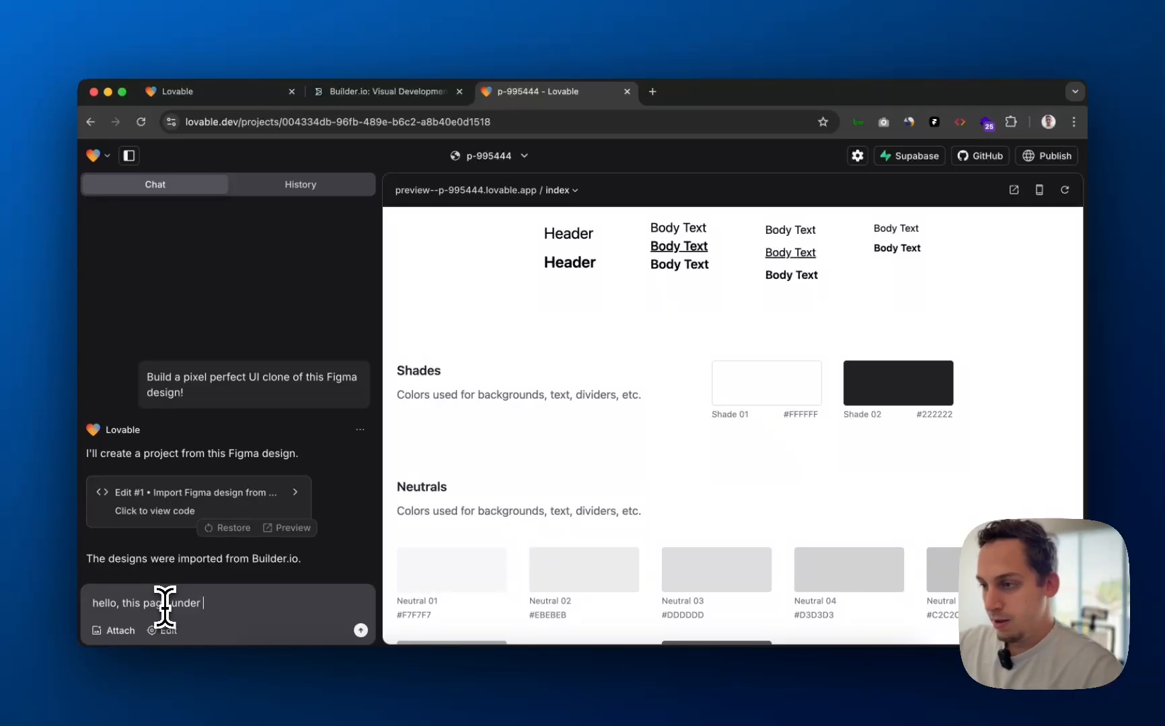
{"action": "key", "text": "BackSpace"}
{"action": "key", "text": "BackSpace"}
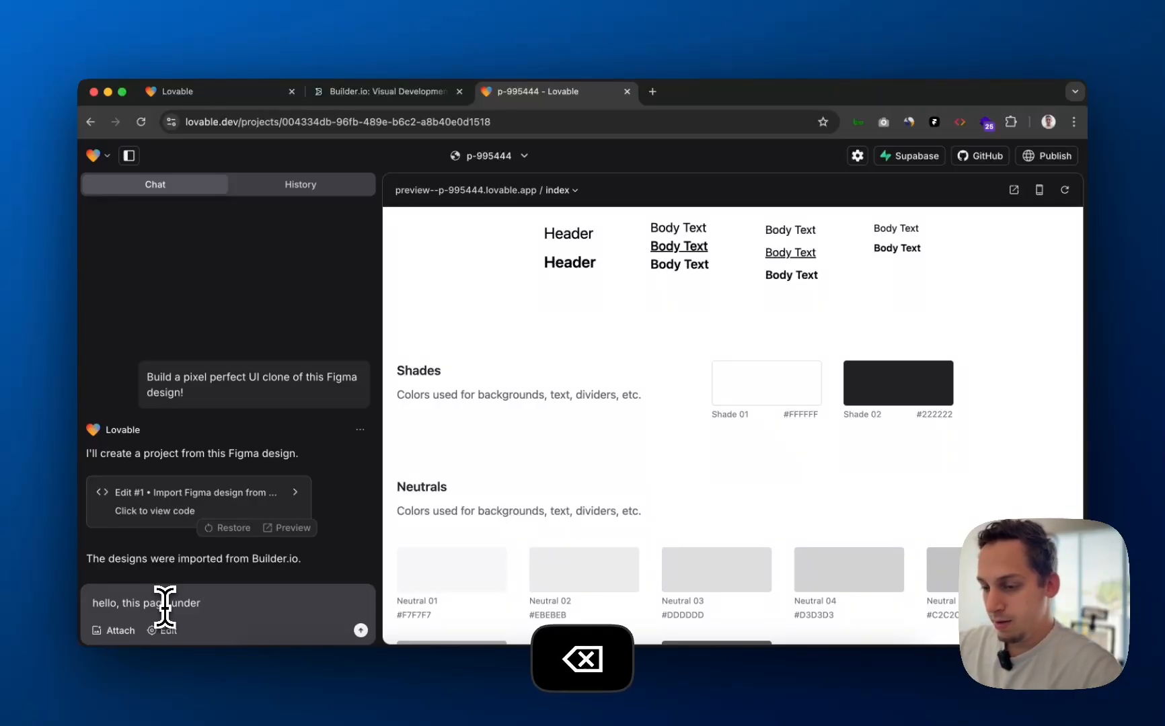
{"action": "key", "text": "BackSpace"}
{"action": "key", "text": "BackSpace"}
{"action": "key", "text": "BackSpace"}
{"action": "key", "text": "BackSpace"}
{"action": "key", "text": "BackSpace"}
{"action": "key", "text": "BackSpace"}
{"action": "key", "text": "BackSpace"}
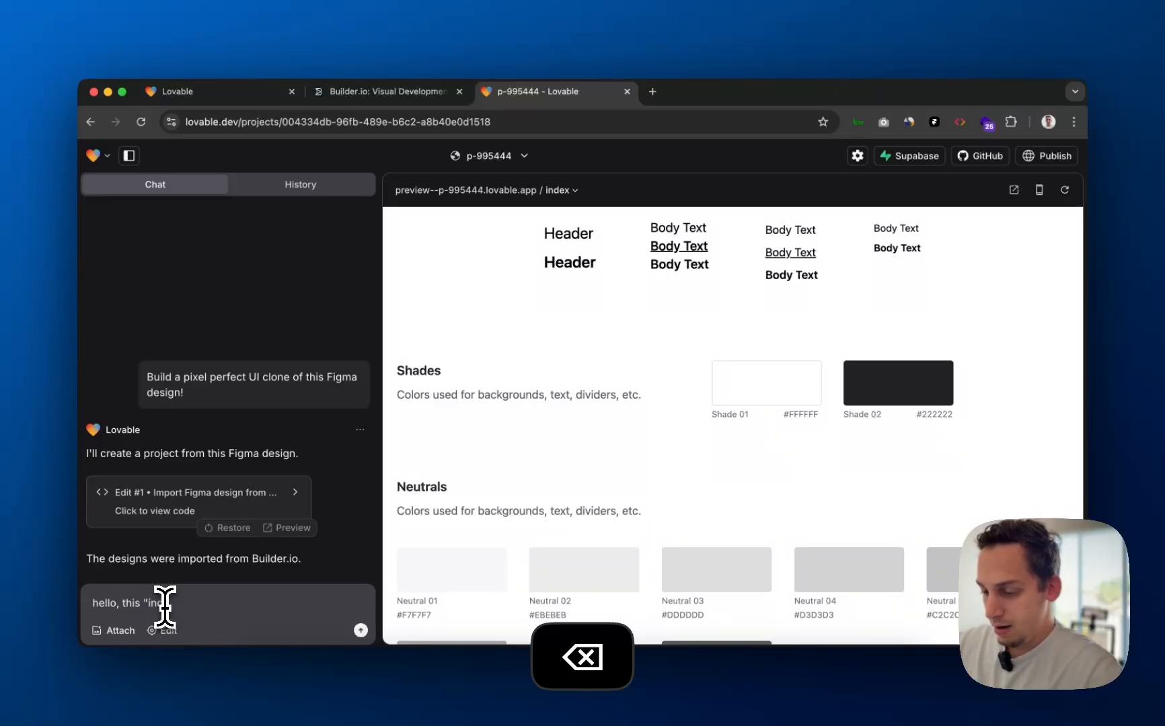
{"action": "type", "text": "dex\" page is the app's u"}
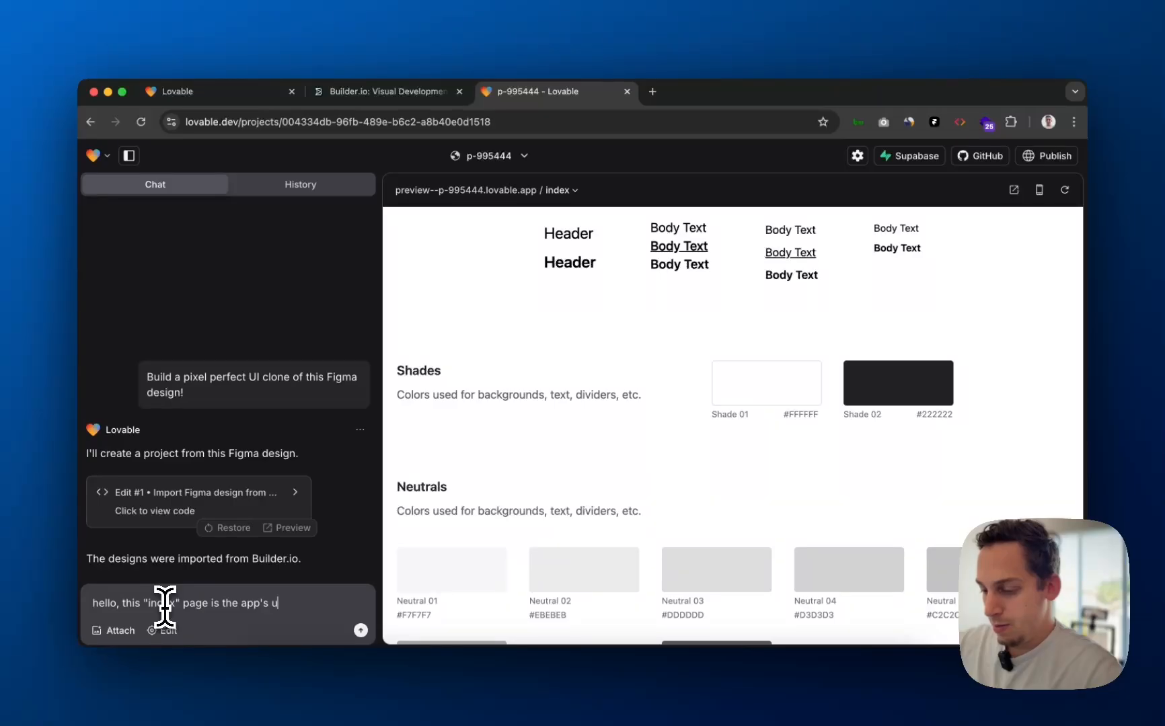
{"action": "key", "text": "BackSpace"}
{"action": "key", "text": "BackSpace"}
{"action": "key", "text": "BackSpace"}
{"action": "key", "text": "BackSpace"}
{"action": "key", "text": "BackSpace"}
{"action": "key", "text": "BackSpace"}
{"action": "key", "text": "BackSpace"}
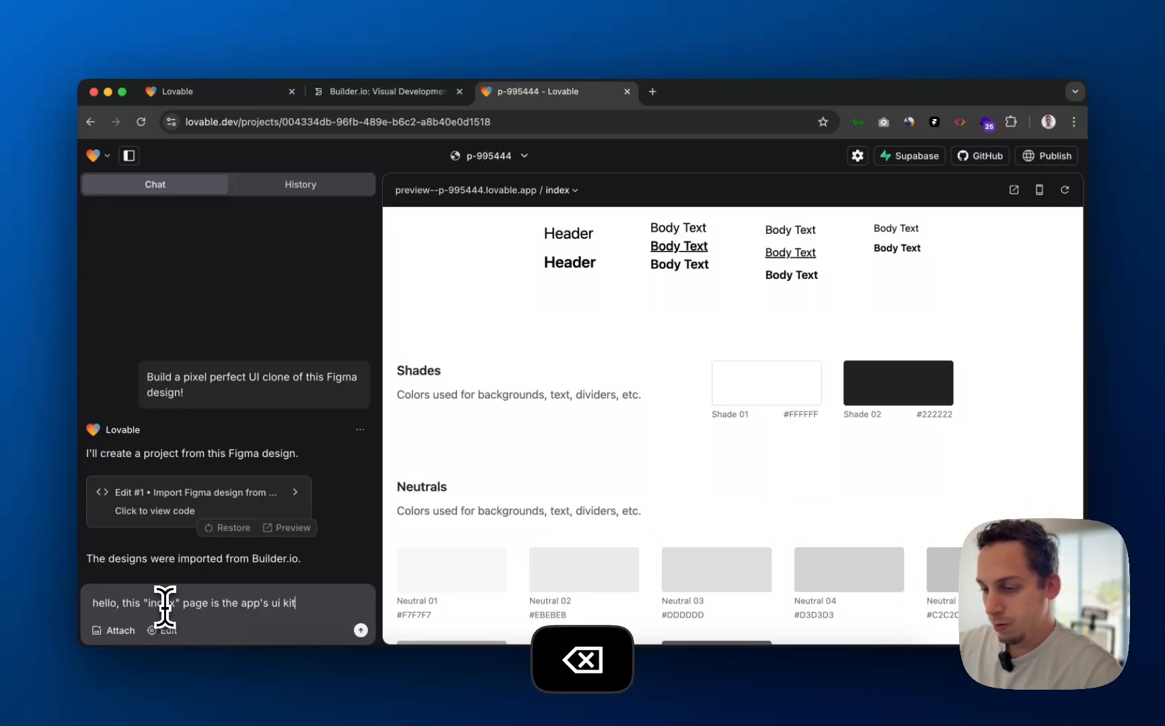
{"action": "type", "text": "design styleguide"}
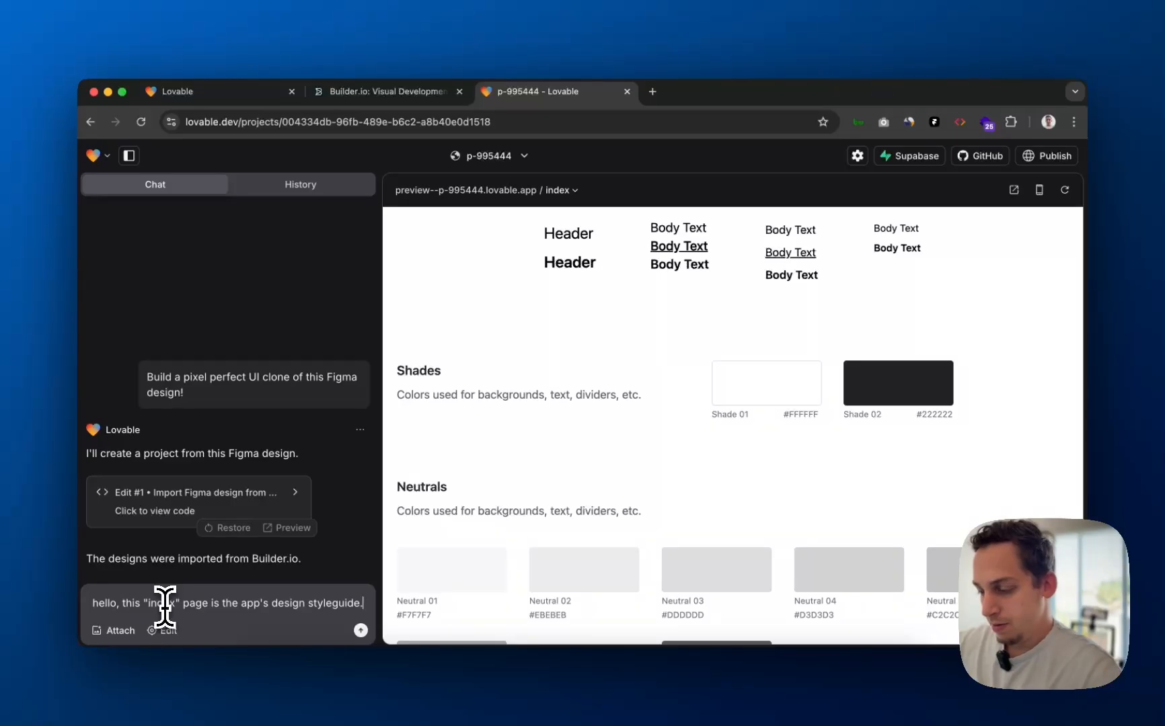
- End the style guide sentence in the chat prompt and add a new paragraph reading 'Please create an additional page called "marketplace"'
{"action": "type", "text": "."}
{"action": "key", "text": "shift+Return"}
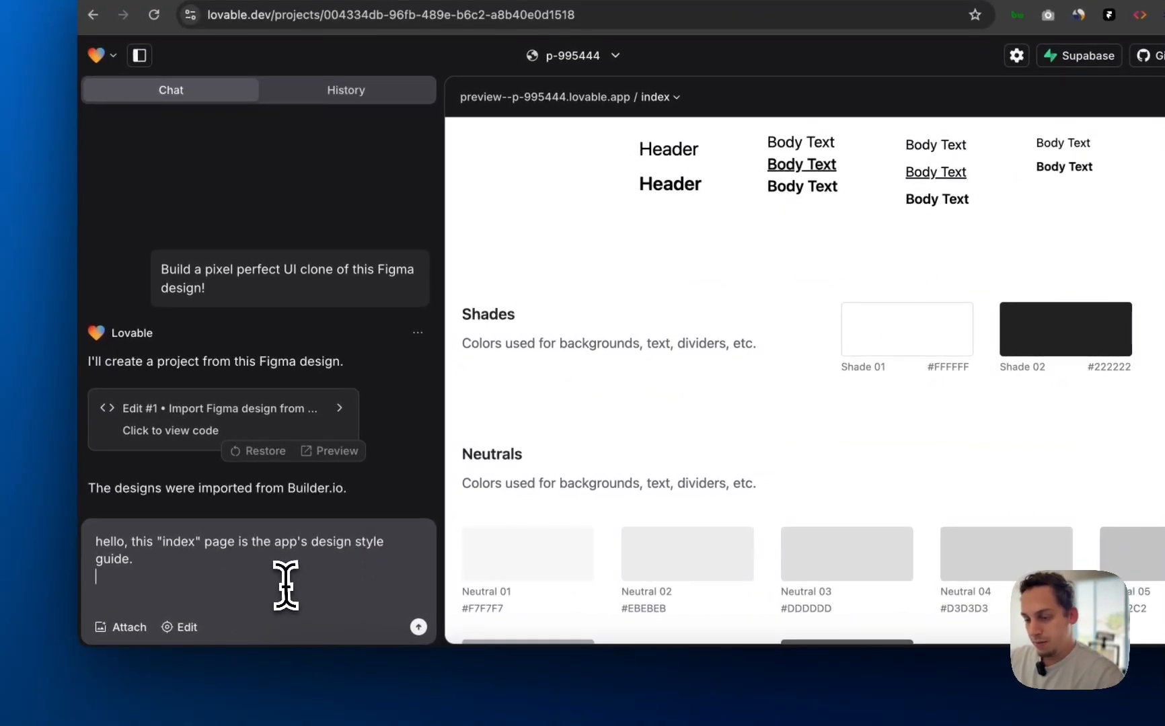
{"action": "key", "text": "shift+Return"}
{"action": "type", "text": "Plea"}
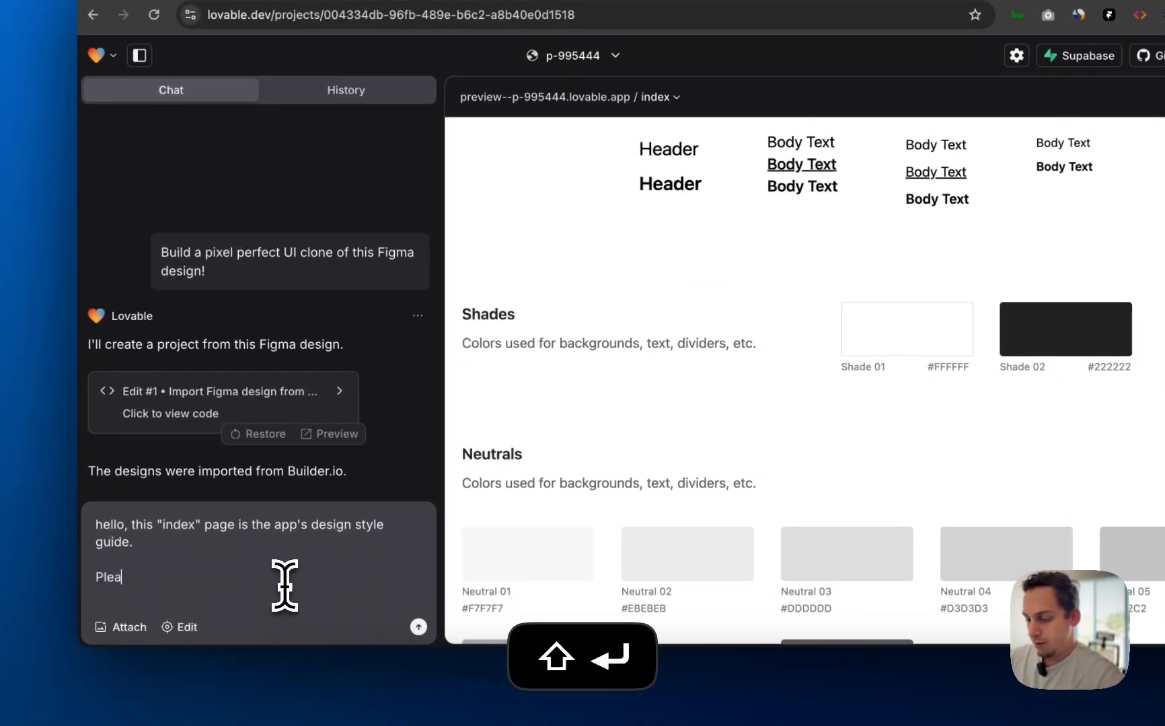
{"action": "type", "text": "s ecreate a"}
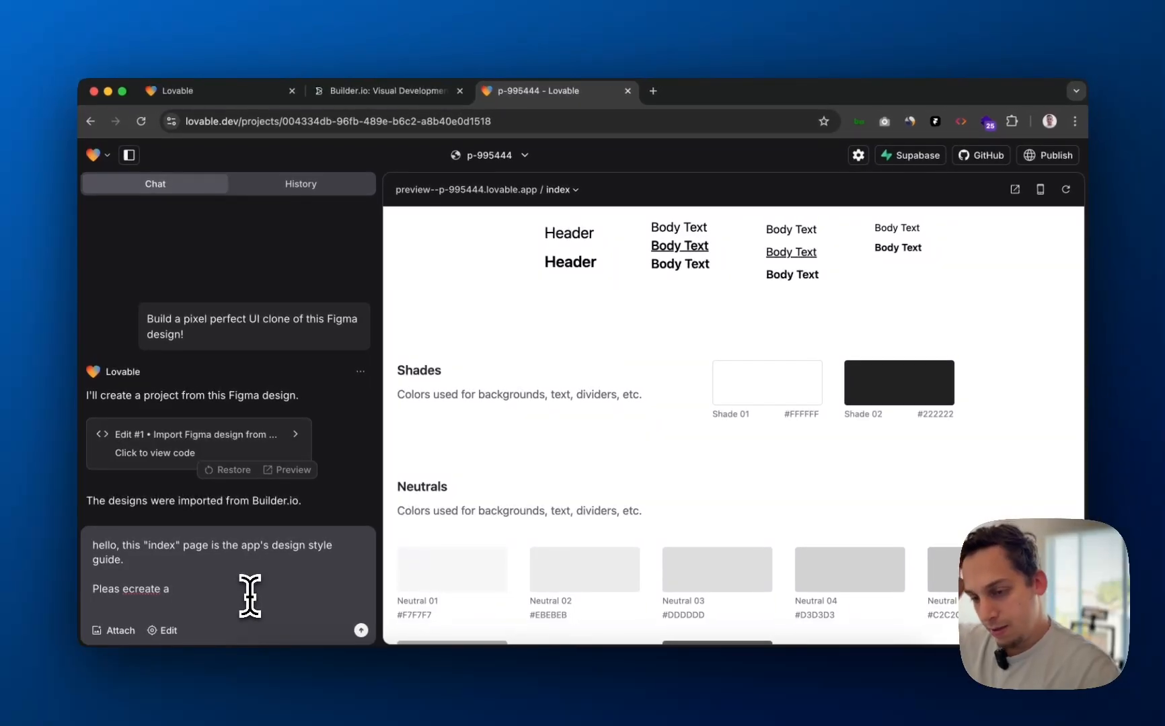
{"action": "key", "text": "BackSpace"}
{"action": "key", "text": "BackSpace"}
{"action": "key", "text": "BackSpace"}
{"action": "key", "text": "BackSpace"}
{"action": "key", "text": "BackSpace"}
{"action": "key", "text": "BackSpace"}
{"action": "key", "text": "BackSpace"}
{"action": "key", "text": "BackSpace"}
{"action": "key", "text": "BackSpace"}
{"action": "key", "text": "BackSpace"}
{"action": "key", "text": "BackSpace"}
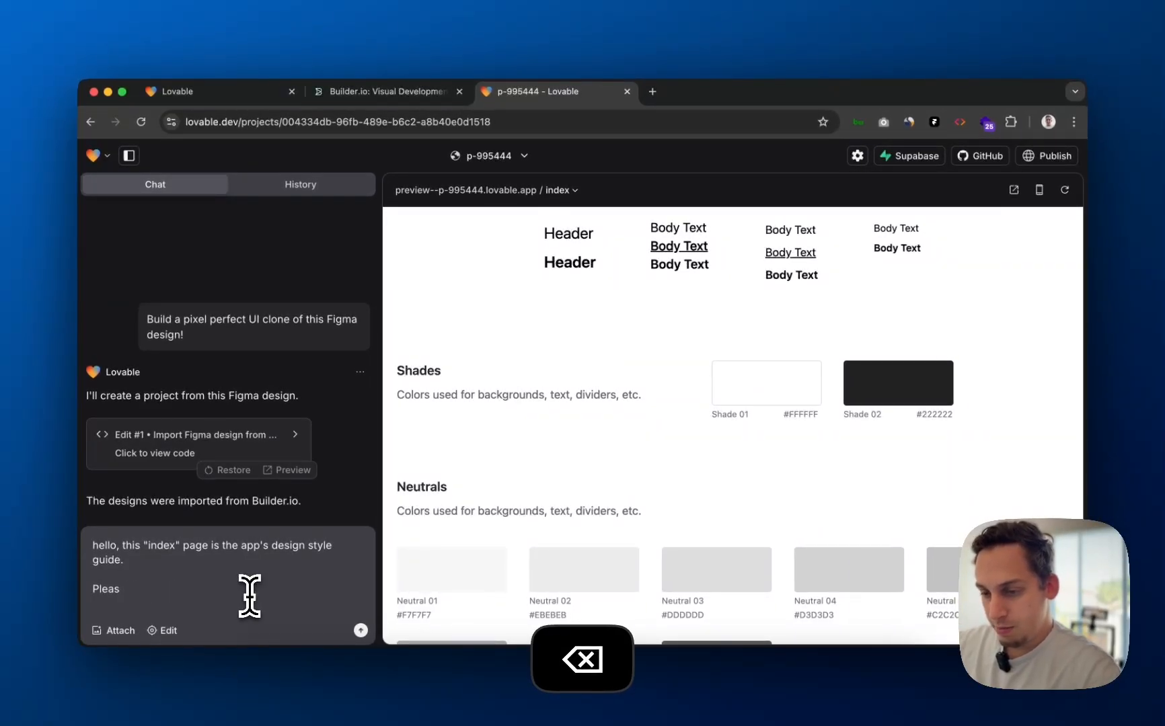
{"action": "type", "text": "e create "}
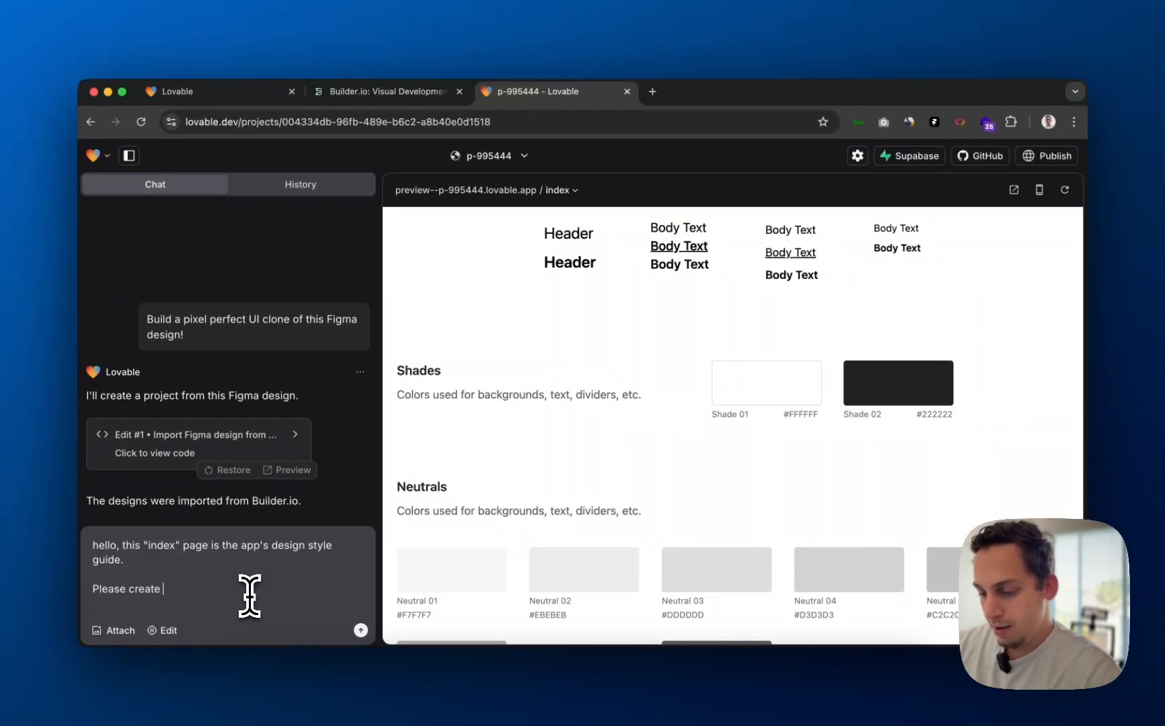
{"action": "type", "text": "an additional page called \"marketplac"}
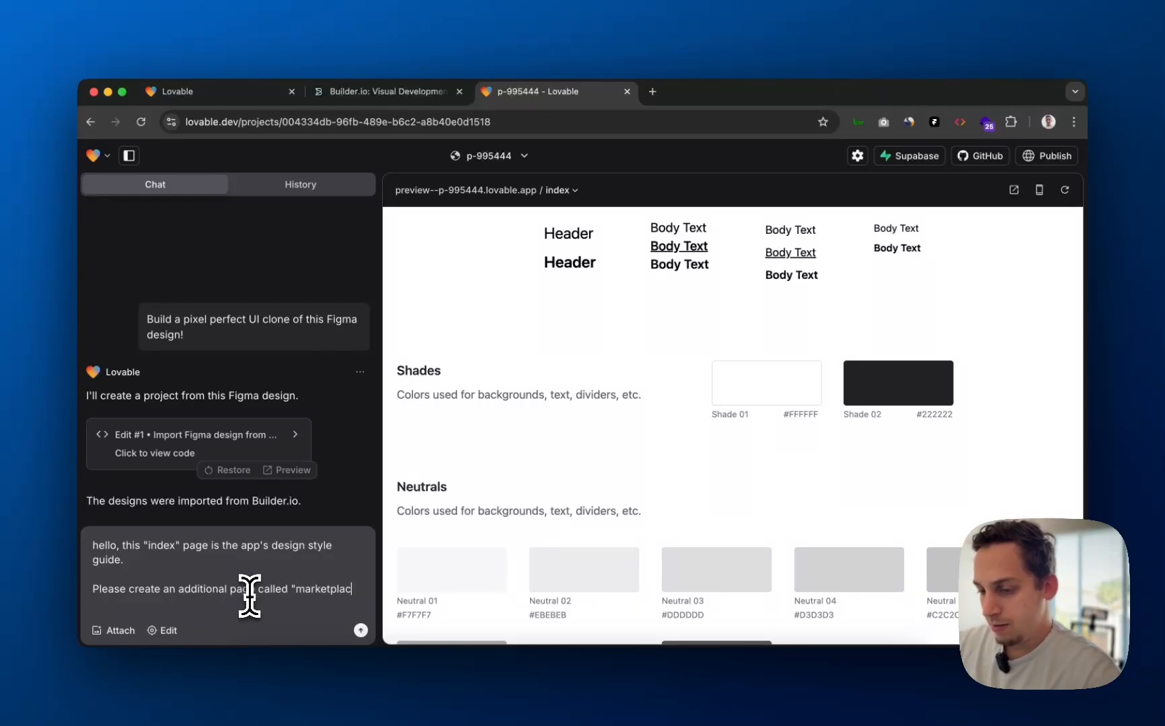
- Continue the marketplace request with "where there is a navbar, hero section and a list of different properties (please use the card component"
{"action": "type", "text": "where there is a navbar,"}
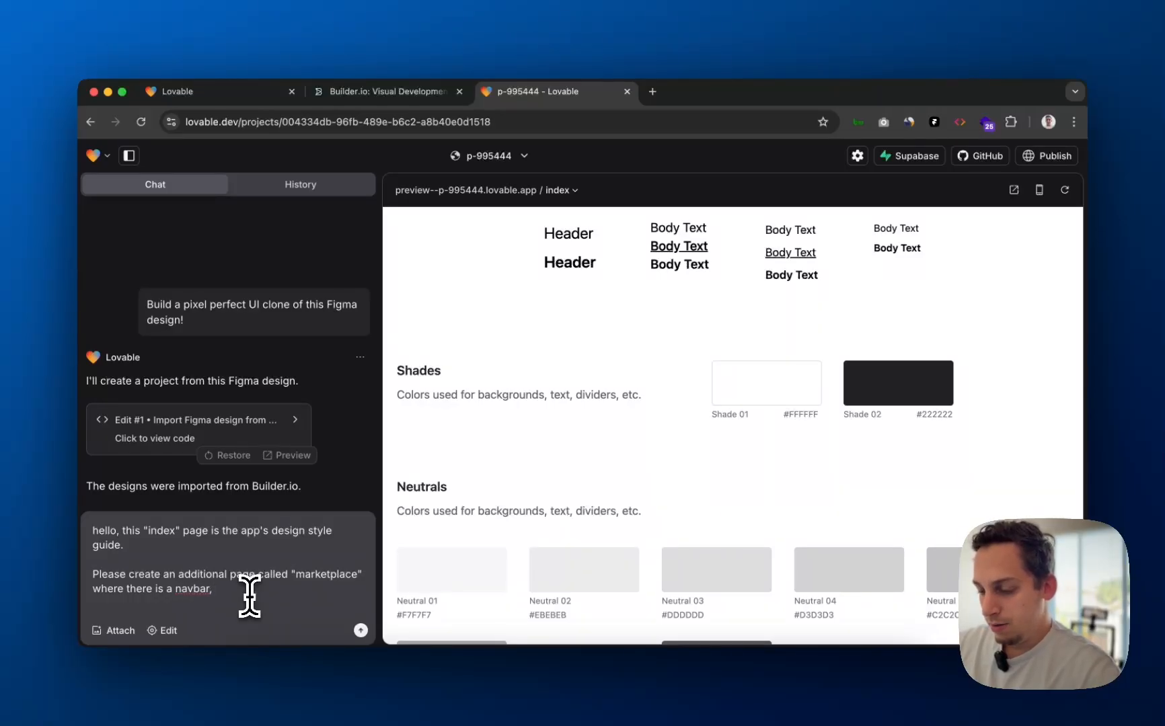
{"action": "key", "text": "BackSpace"}
{"action": "key", "text": "BackSpace"}
{"action": "key", "text": "BackSpace"}
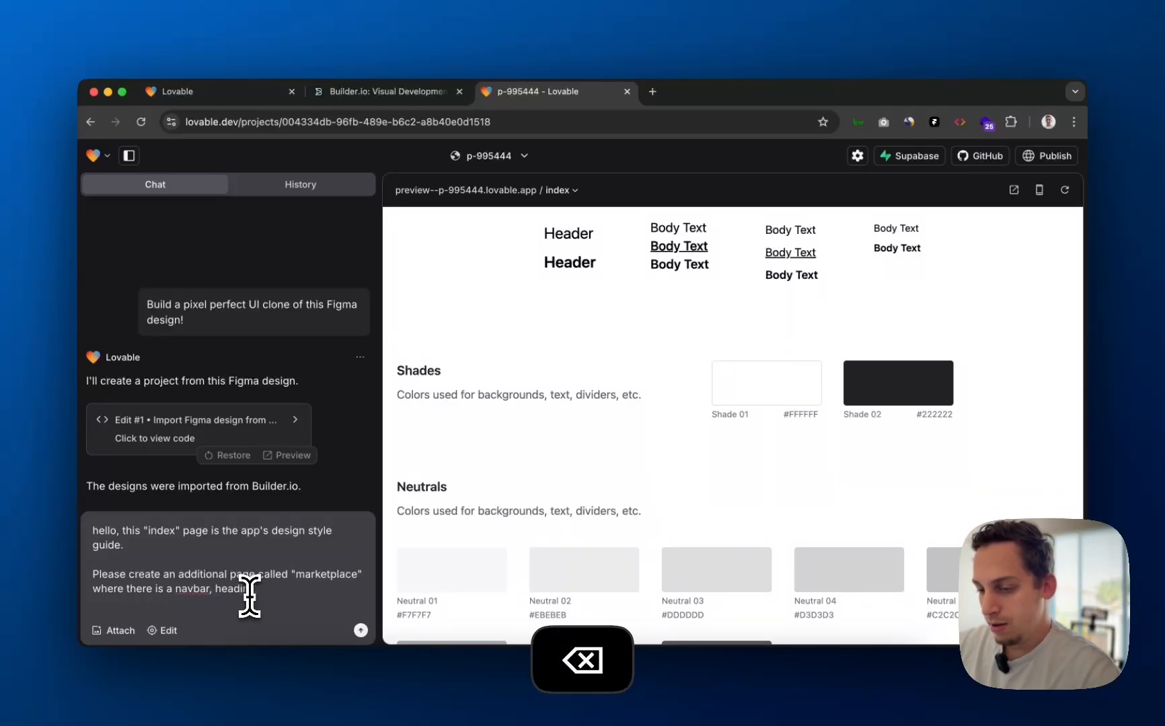
{"action": "type", "text": "ro s"}
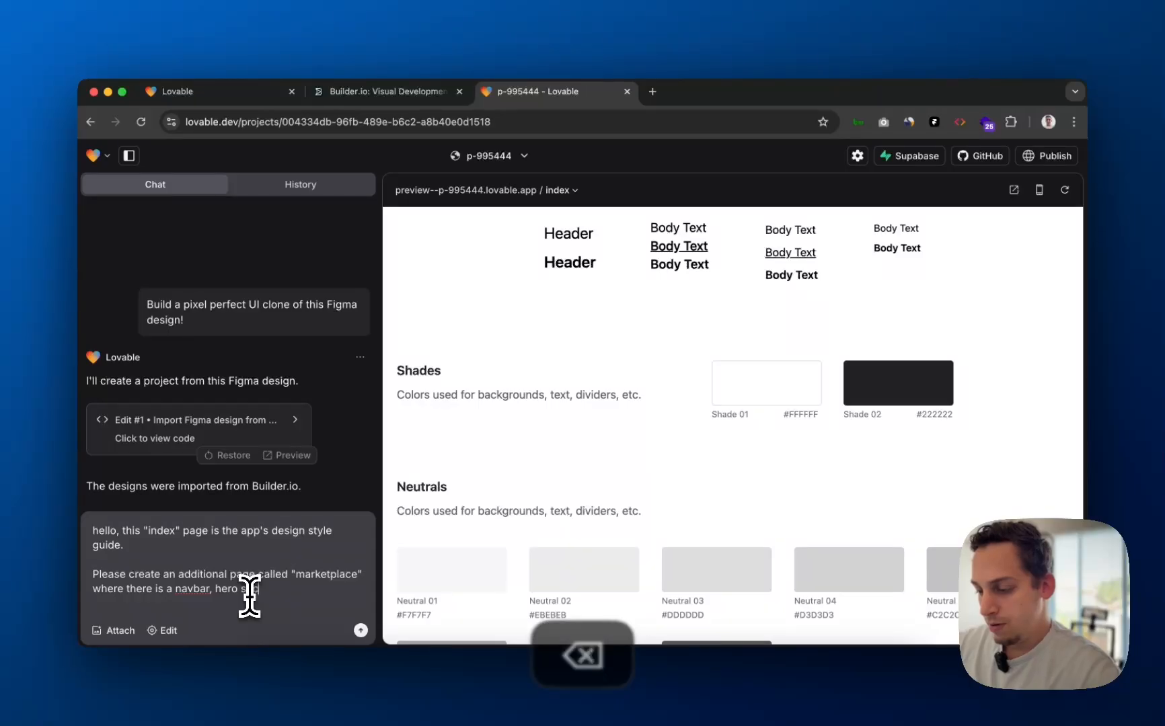
{"action": "type", "text": "ection and "}
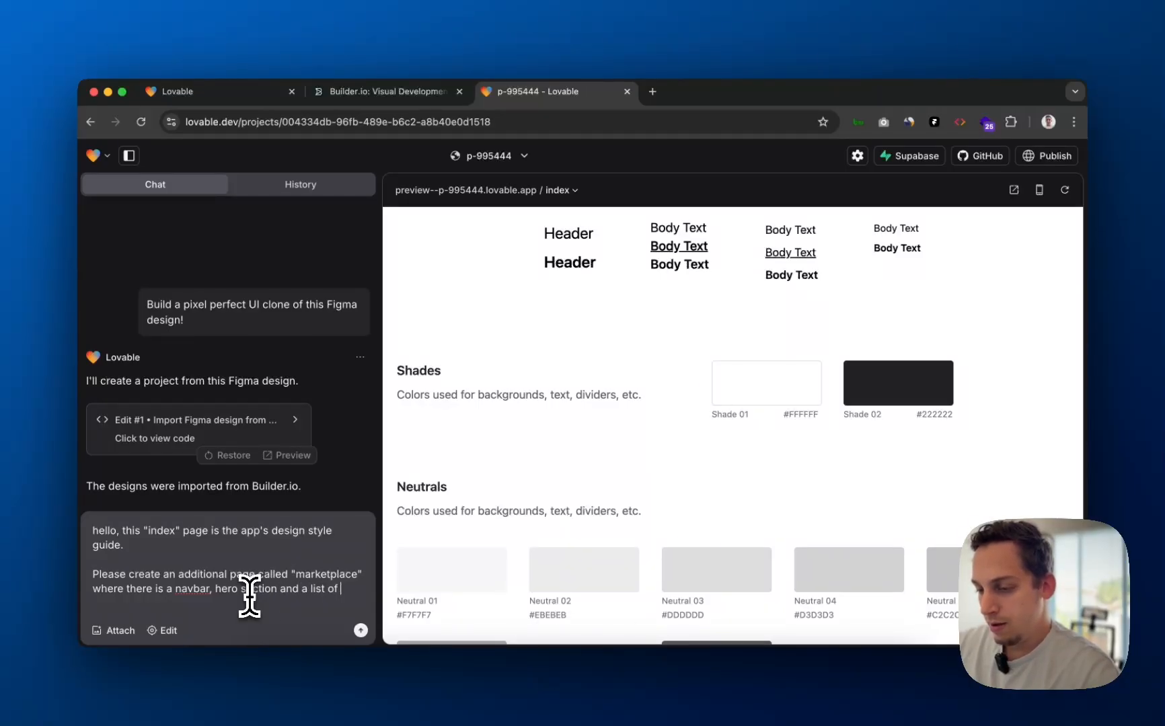
{"action": "type", "text": "a list of differen"}
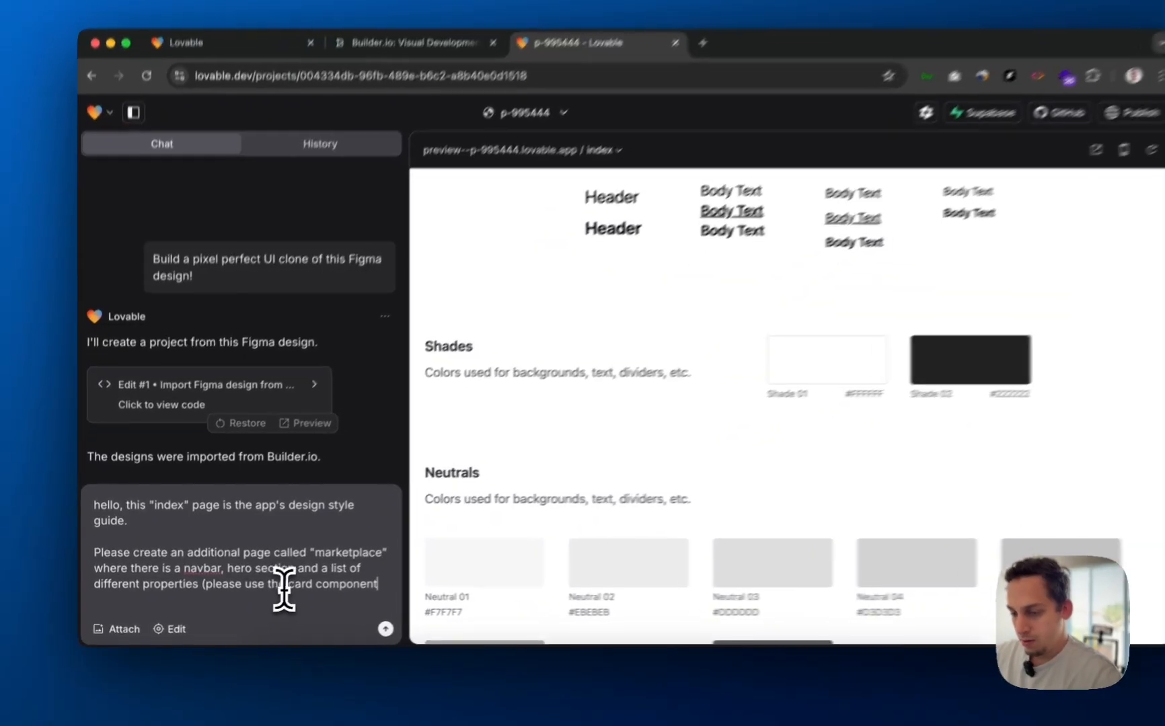
- Put "card" in quotation marks, finish the sentence with "for the property card)." and leave a blank line for a new paragraph
{"action": "key", "text": "Left"}
{"action": "type", "text": "\""}
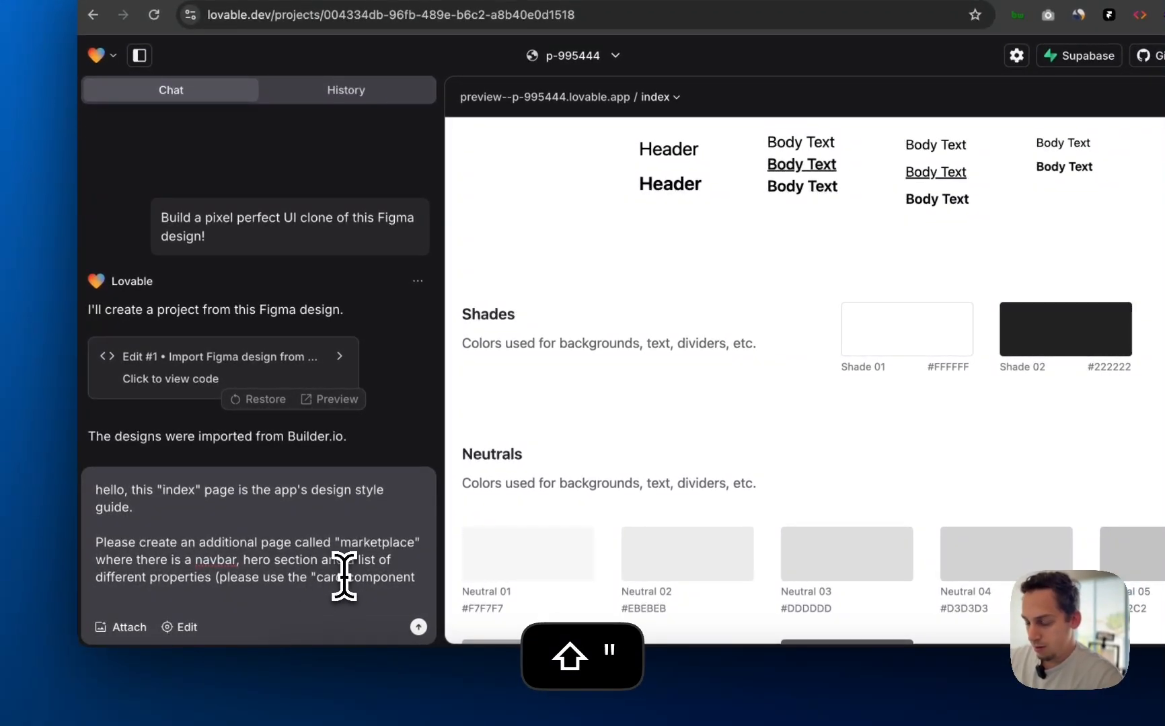
{"action": "left_click", "coordinate": [339, 576]}
{"action": "type", "text": "\""}
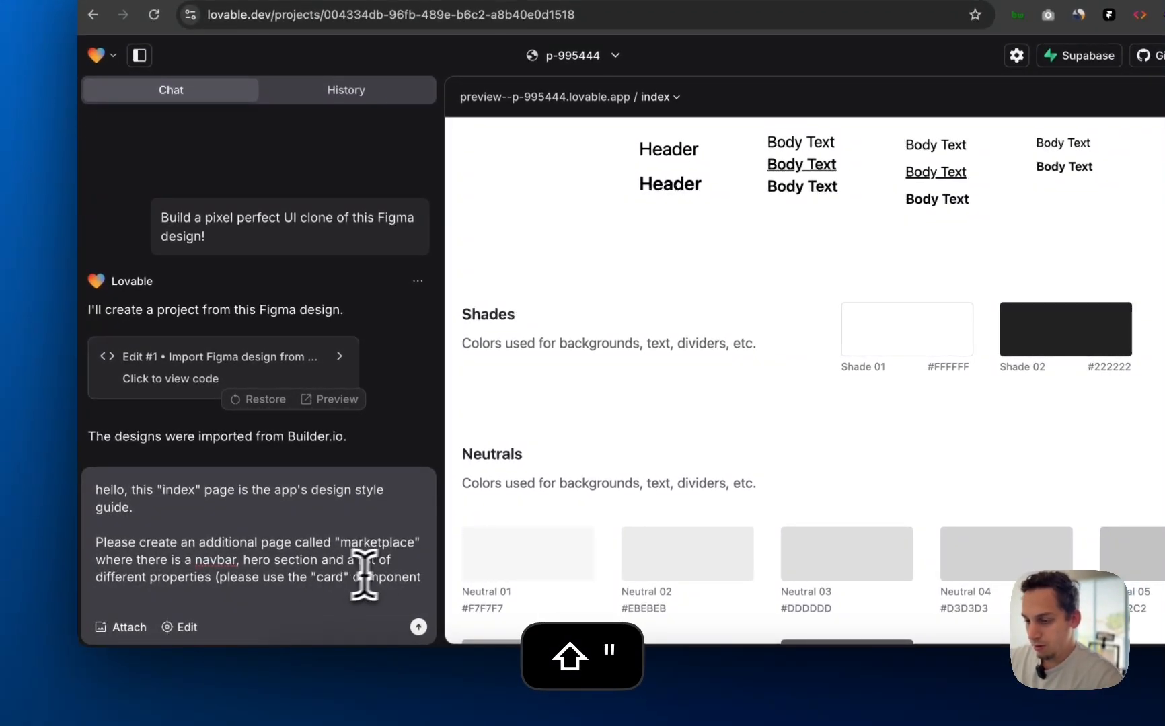
{"action": "left_click", "coordinate": [424, 576]}
{"action": "type", "text": "for the"}
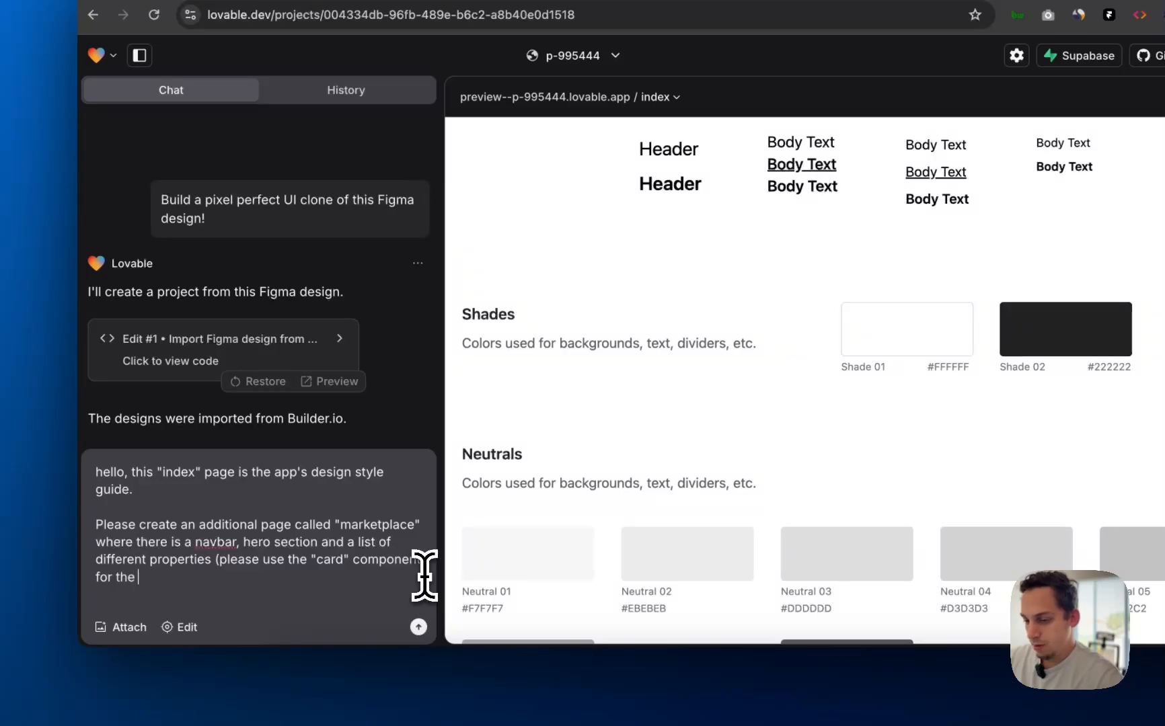
{"action": "type", "text": " property c"}
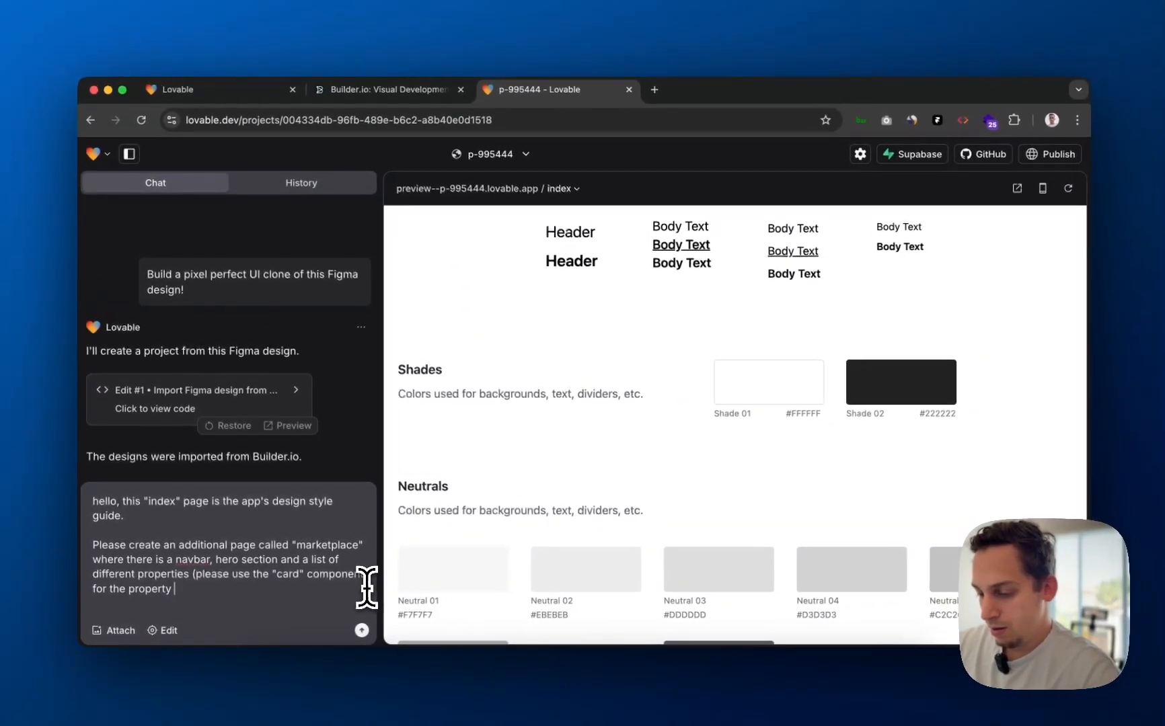
{"action": "type", "text": "ard)"}
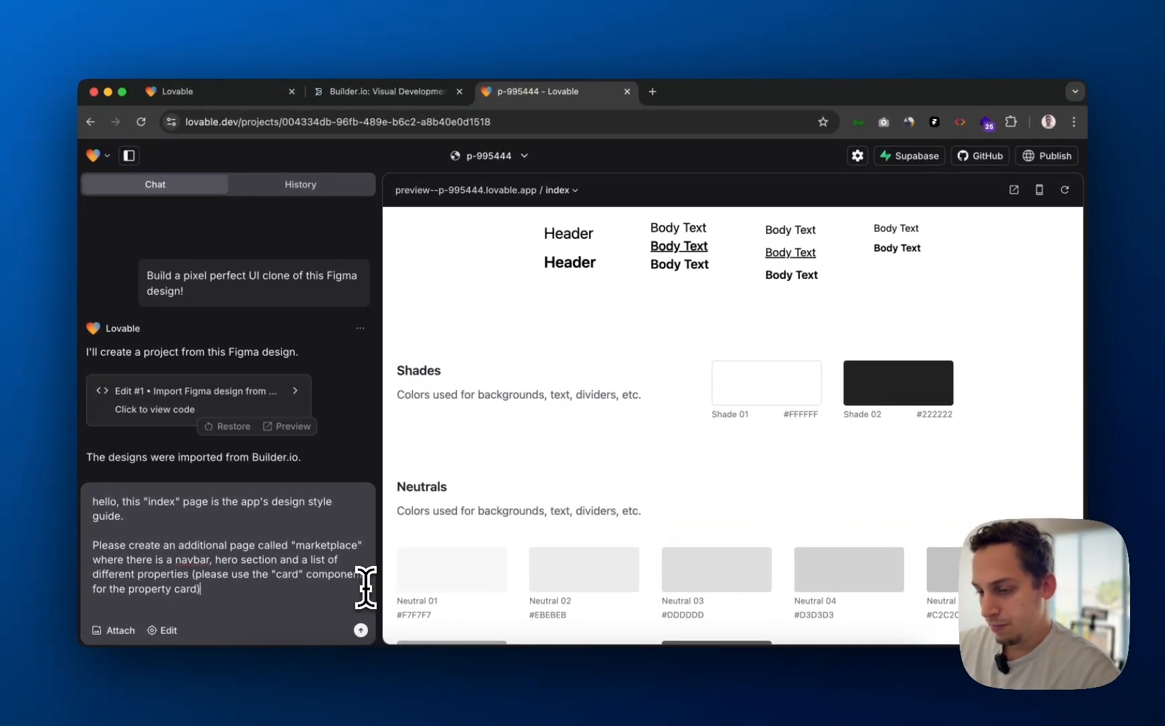
{"action": "type", "text": "."}
{"action": "key", "text": "shift+Return"}
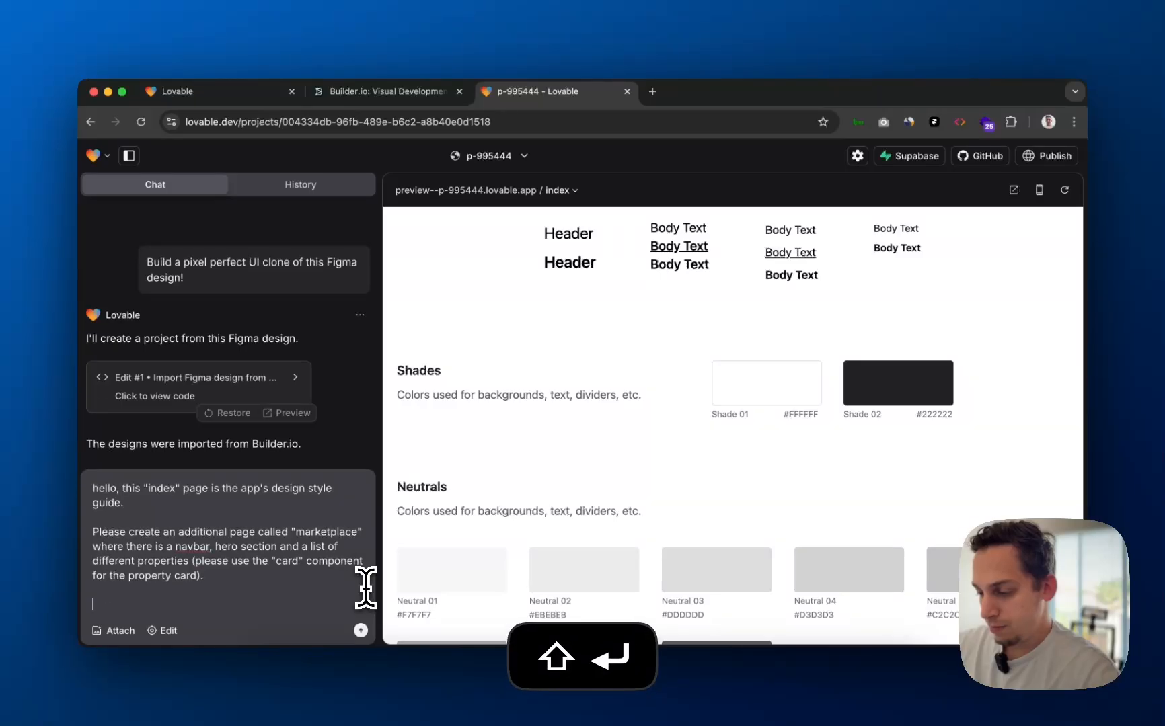
{"action": "type", "text": "Also, Please use the header text"}
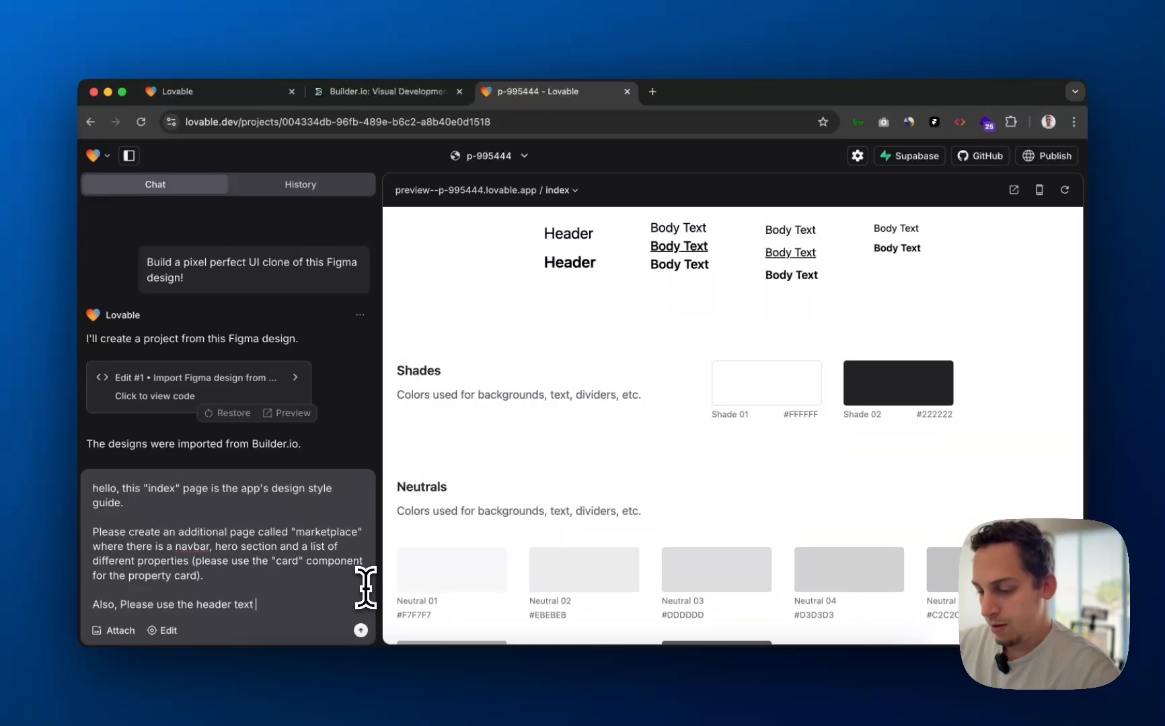
{"action": "key", "text": "BackSpace"}
{"action": "key", "text": "BackSpace"}
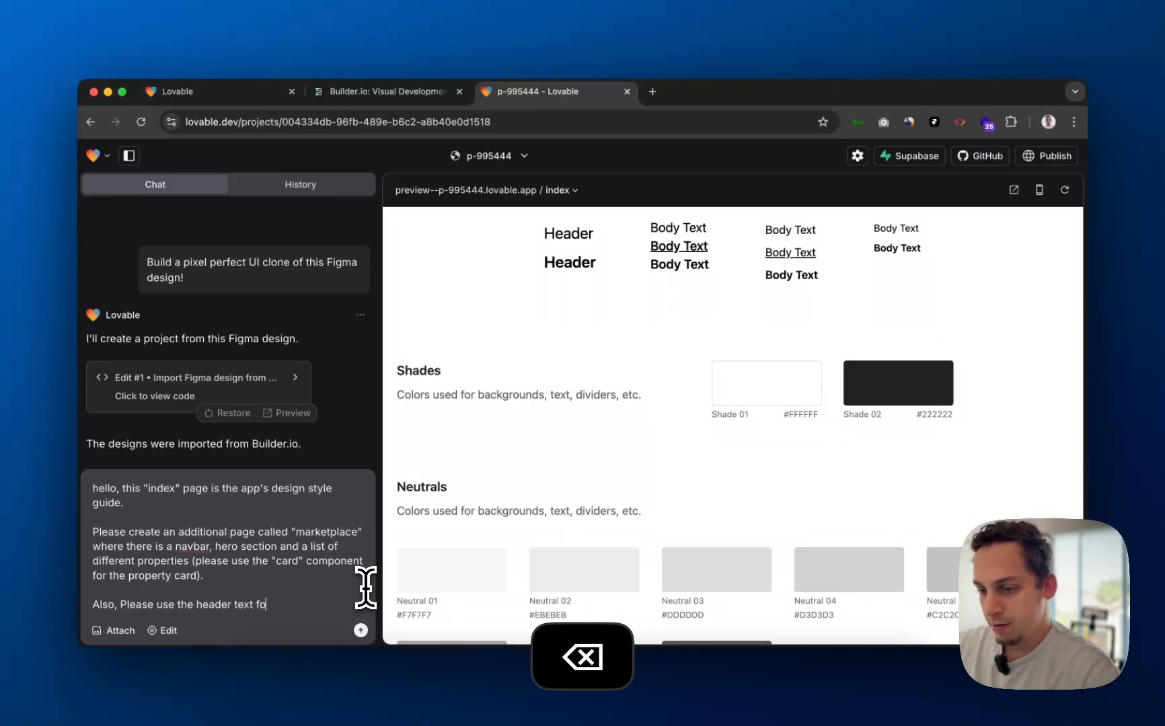
{"action": "key", "text": "BackSpace"}
{"action": "key", "text": "BackSpace"}
{"action": "key", "text": "BackSpace"}
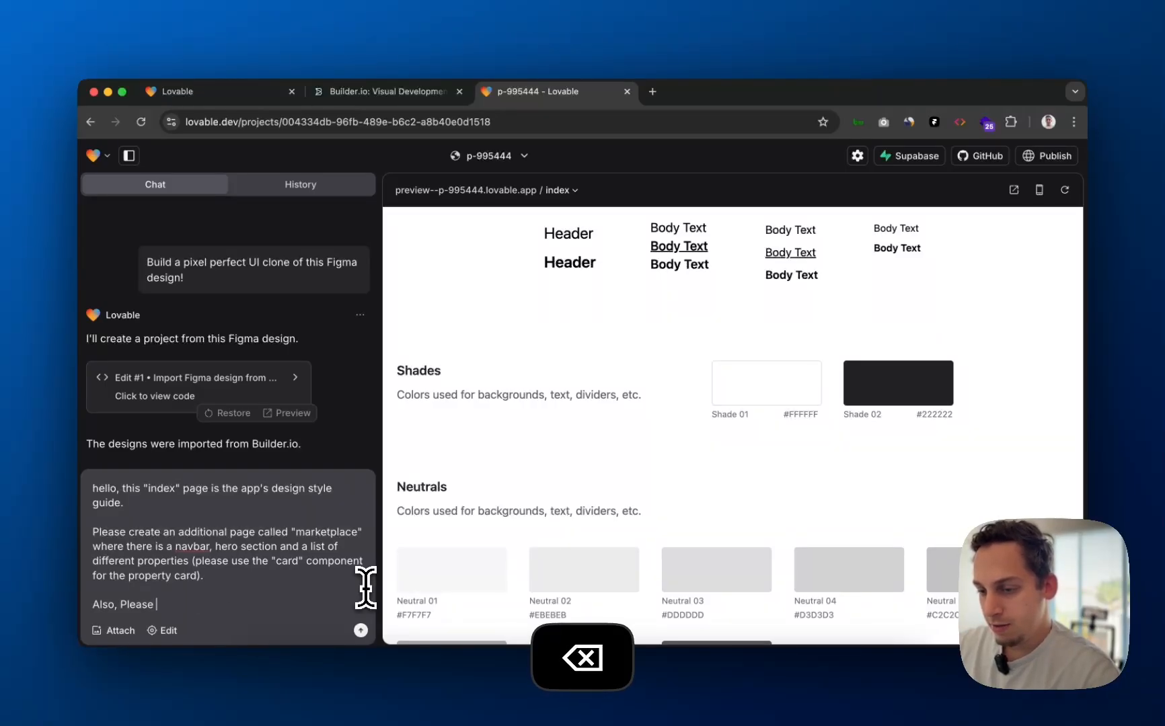
{"action": "type", "text": "stay consi"}
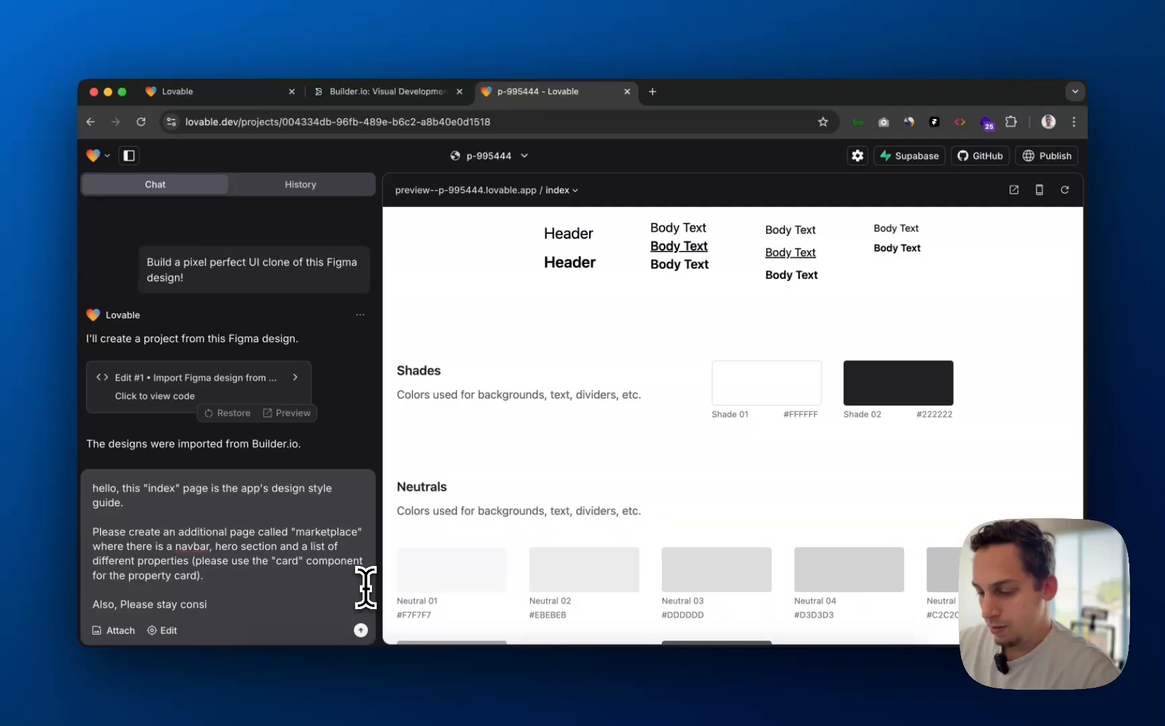
{"action": "type", "text": "stent with"}
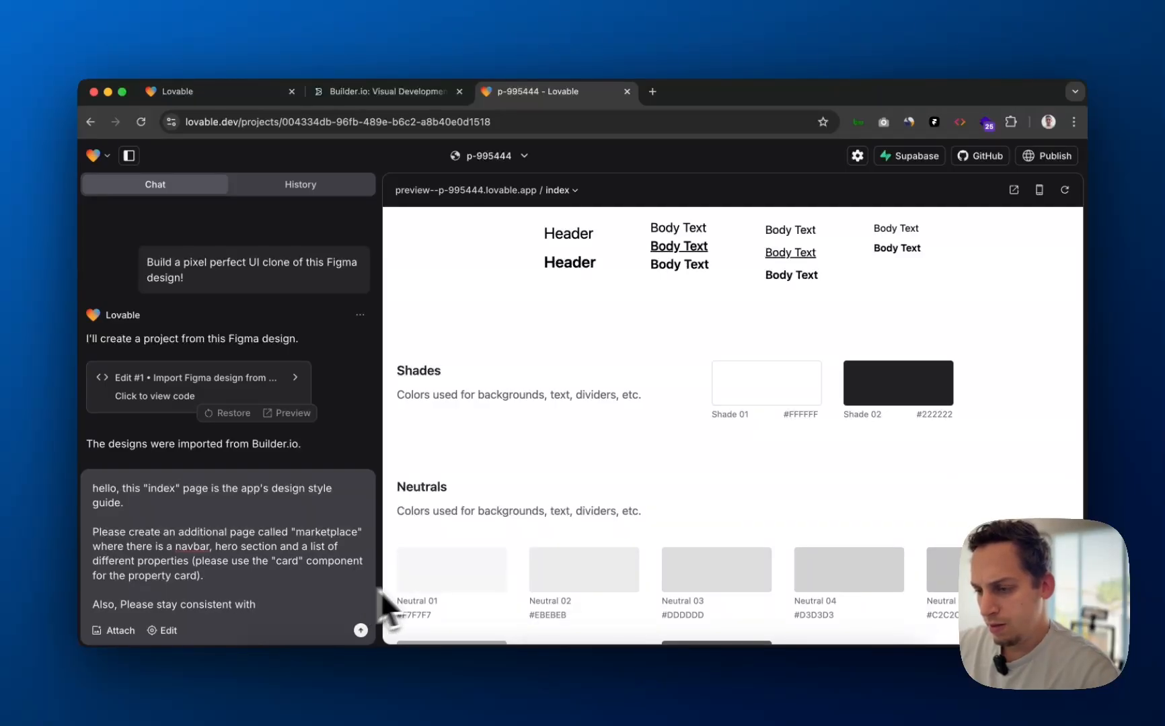
{"action": "scroll", "coordinate": [530, 577], "scroll_direction": "down", "scroll_amount": 3}
{"action": "type", "text": "the typo"}
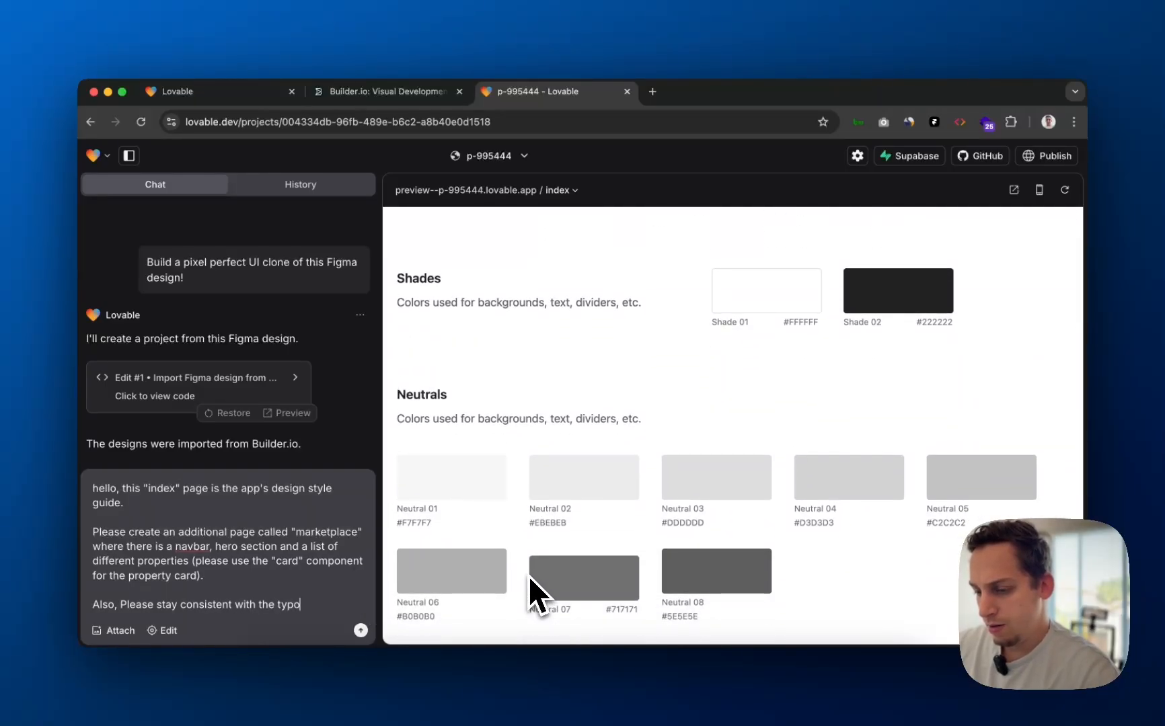
{"action": "key", "text": "BackSpace"}
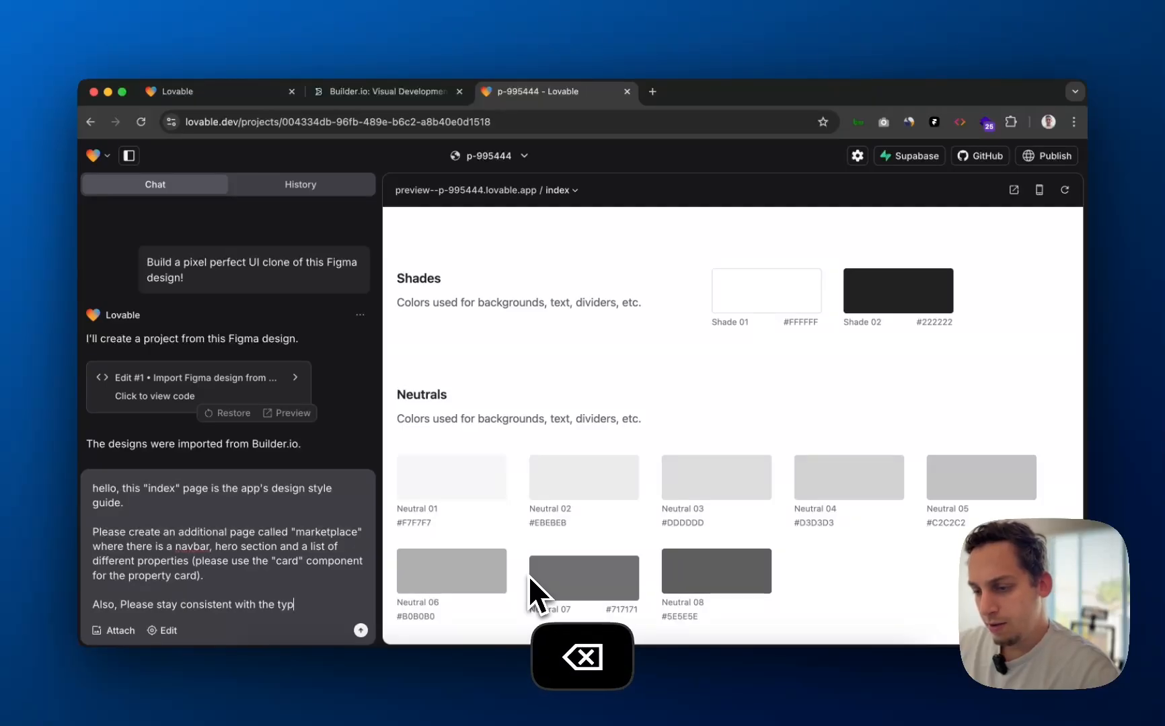
{"action": "key", "text": "BackSpace"}
{"action": "key", "text": "BackSpace"}
{"action": "key", "text": "BackSpace"}
{"action": "key", "text": "BackSpace"}
{"action": "key", "text": "BackSpace"}
{"action": "key", "text": "BackSpace"}
{"action": "key", "text": "BackSpace"}
{"action": "key", "text": "BackSpace"}
{"action": "key", "text": "BackSpace"}
{"action": "key", "text": "BackSpace"}
{"action": "key", "text": "BackSpace"}
{"action": "key", "text": "BackSpace"}
{"action": "key", "text": "BackSpace"}
{"action": "key", "text": "BackSpace"}
{"action": "key", "text": "BackSpace"}
{"action": "key", "text": "BackSpace"}
{"action": "key", "text": "BackSpace"}
{"action": "key", "text": "BackSpace"}
{"action": "key", "text": "BackSpace"}
{"action": "key", "text": "BackSpace"}
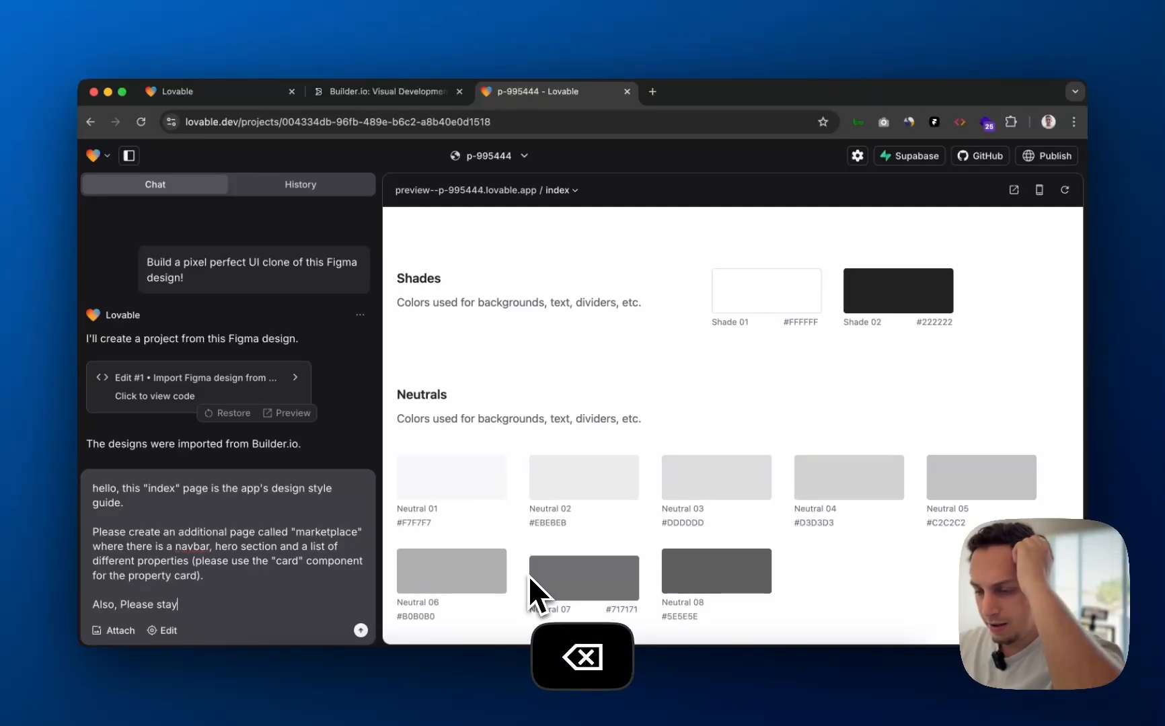
{"action": "key", "text": "BackSpace"}
- Complete the last paragraph with 'please use the typography styles and colors from the "index" page'
{"action": "type", "text": "ple"}
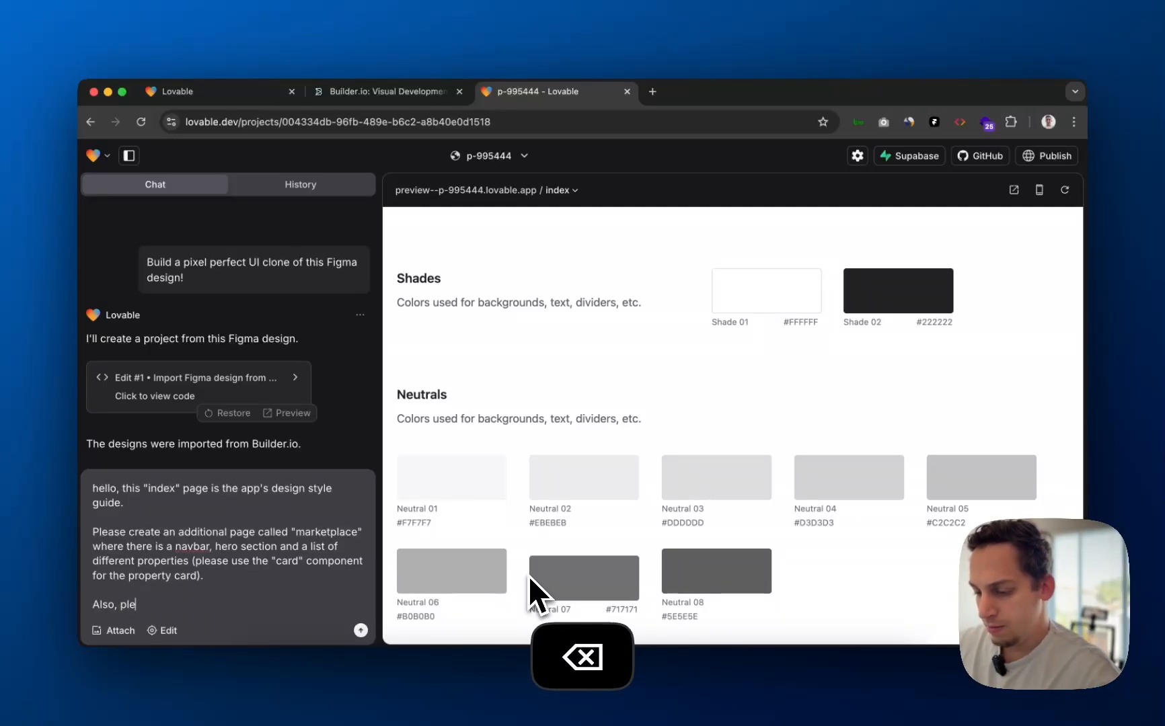
{"action": "type", "text": "ase use the"}
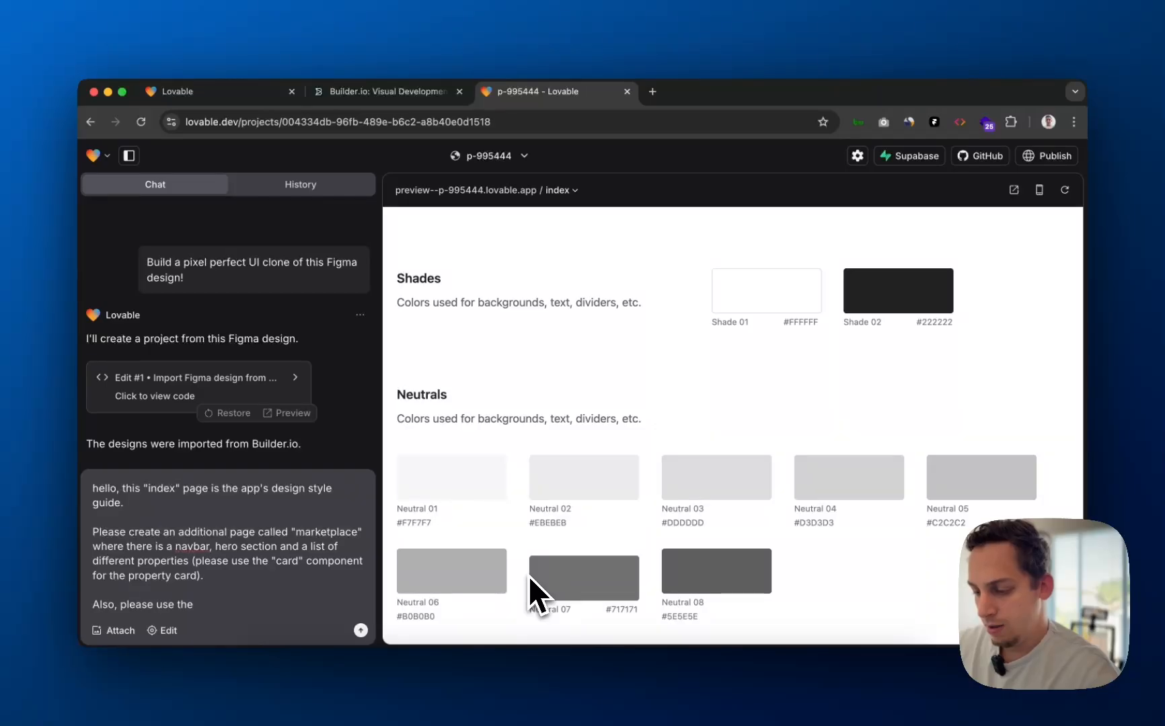
{"action": "type", "text": " typograph"}
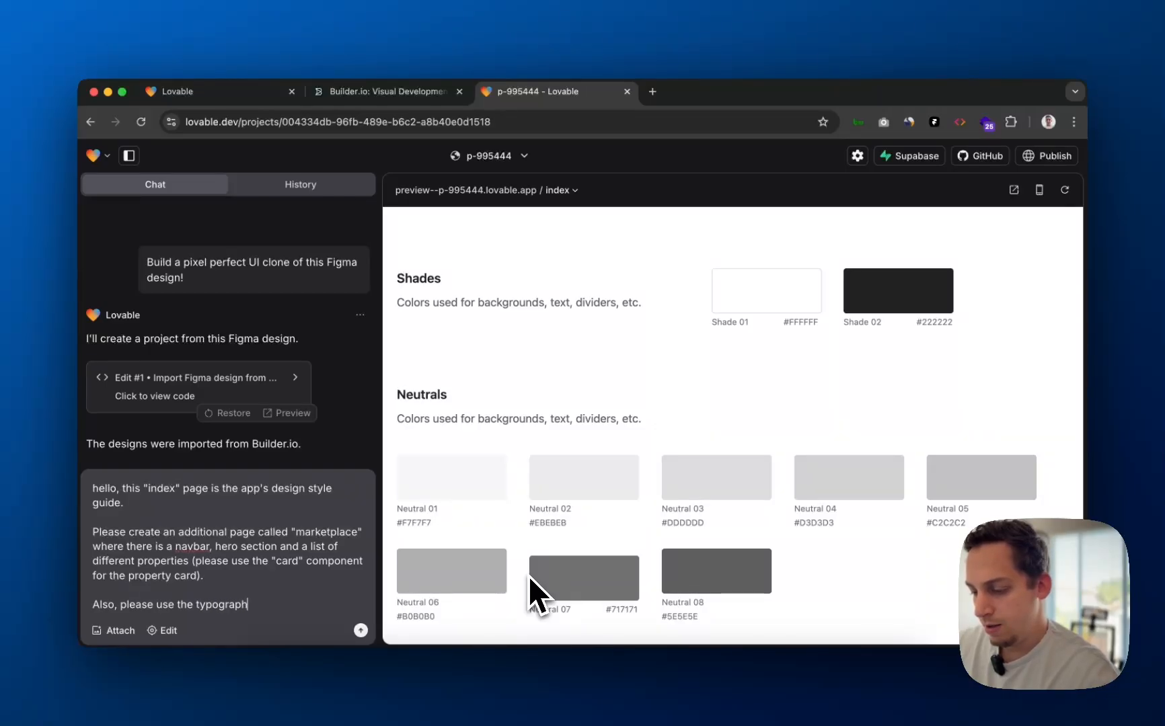
{"action": "type", "text": "y styles and "}
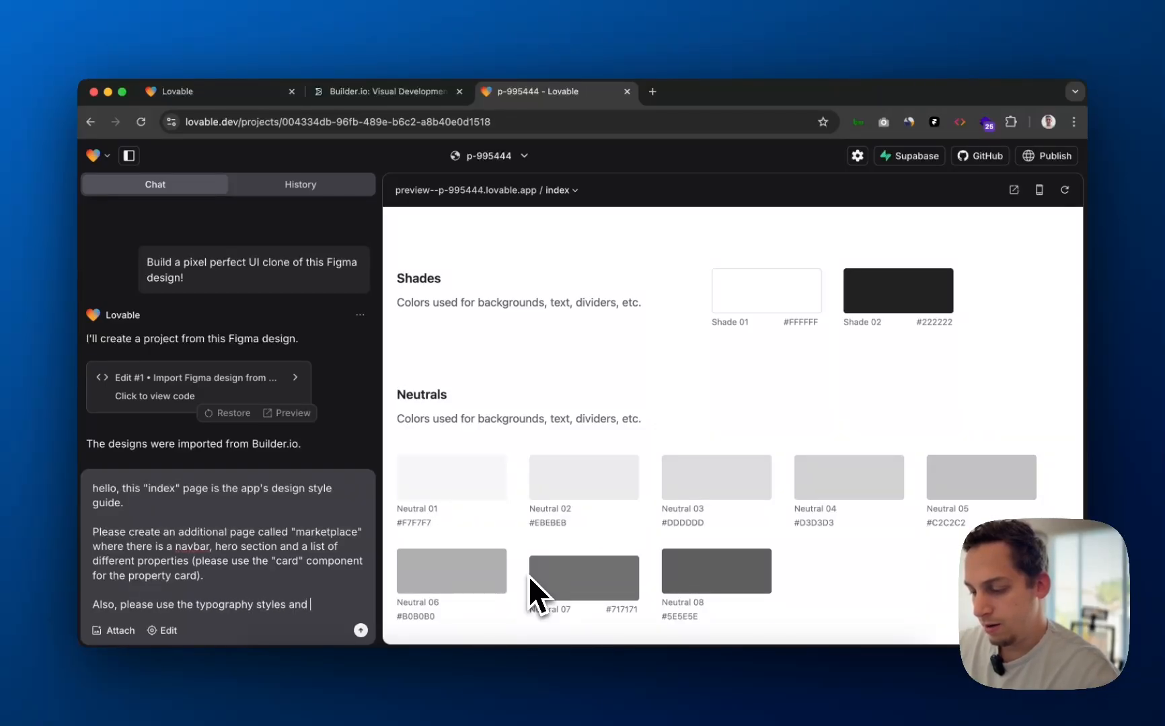
{"action": "type", "text": "colors from the \"index\" page"}
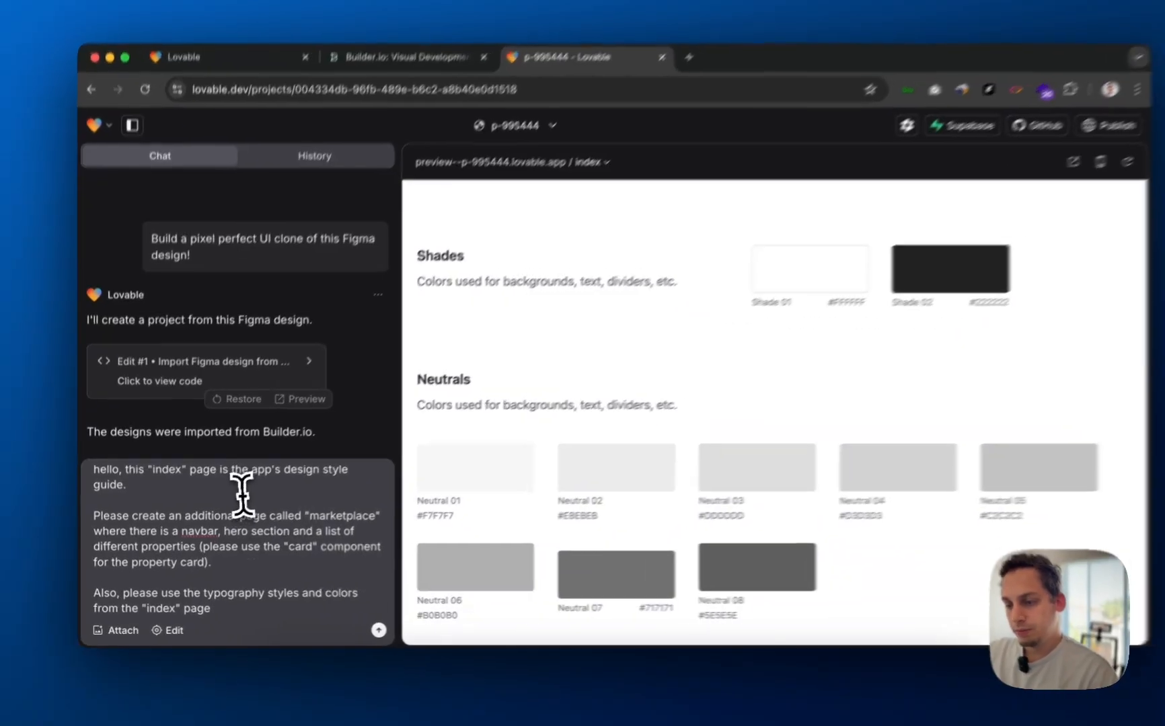
- Extend the prompt's first paragraph with the sentence 'please rename this "index" page to "styleguide".'
{"action": "left_click", "coordinate": [220, 496]}
{"action": "type", "text": "ple"}
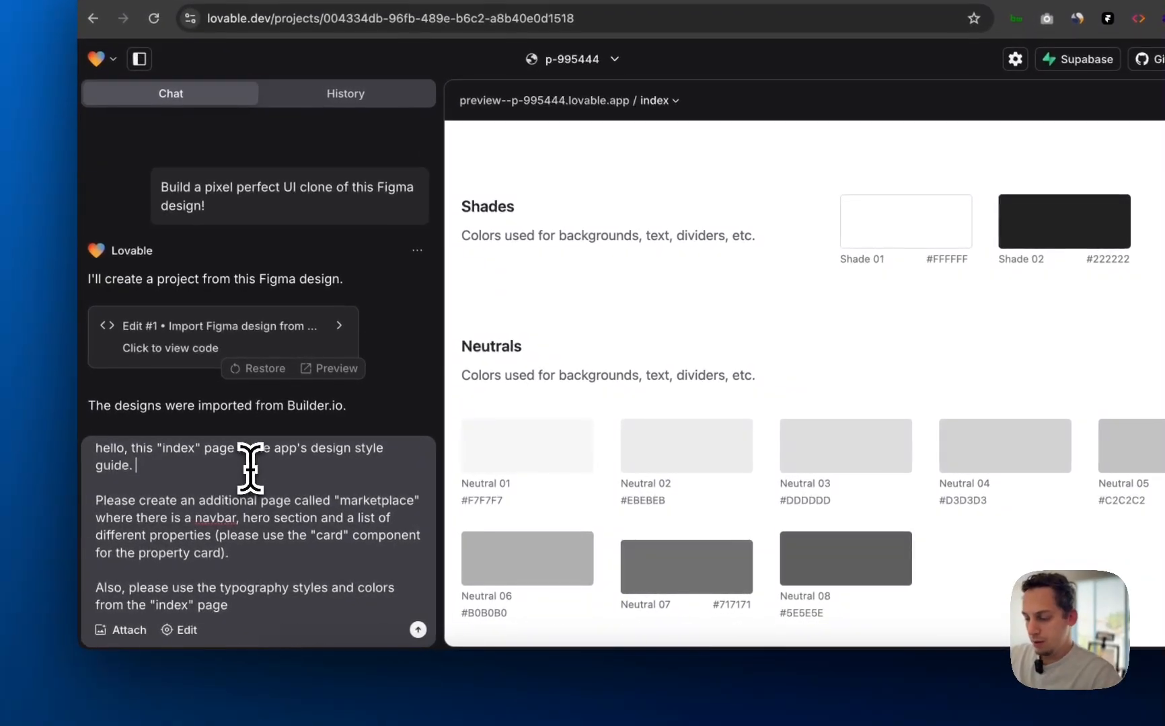
{"action": "type", "text": "ase"}
{"action": "type", "text": " rename this"}
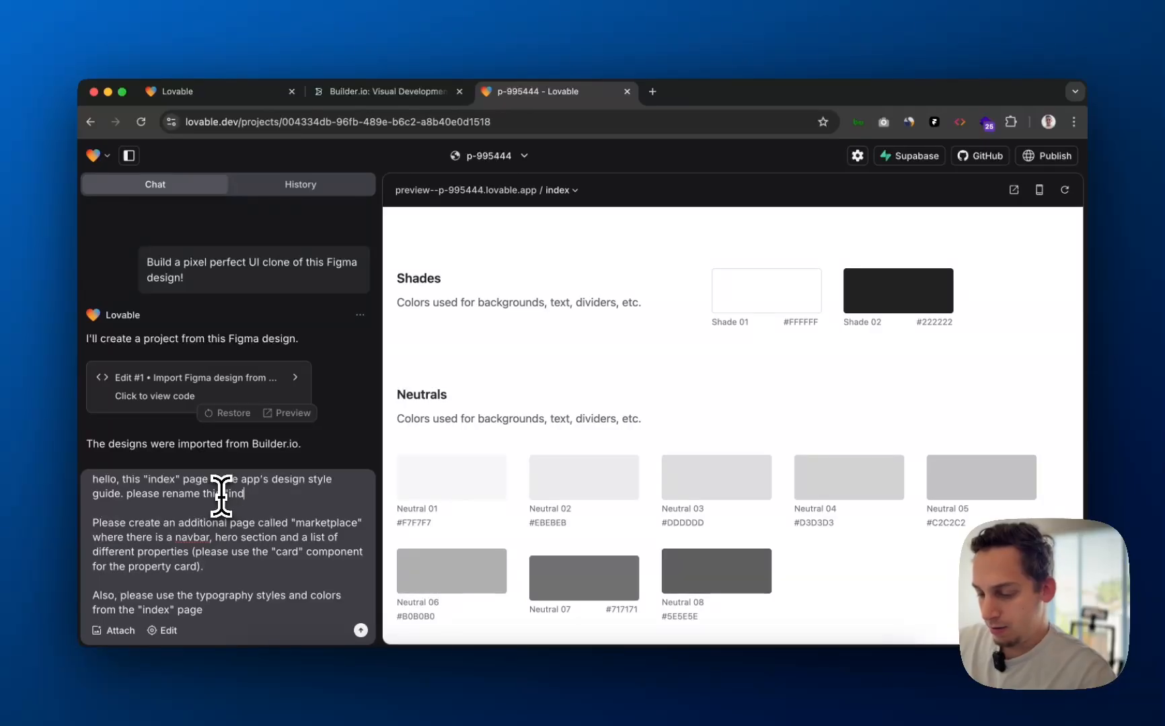
{"action": "type", "text": " \"index\" page to"}
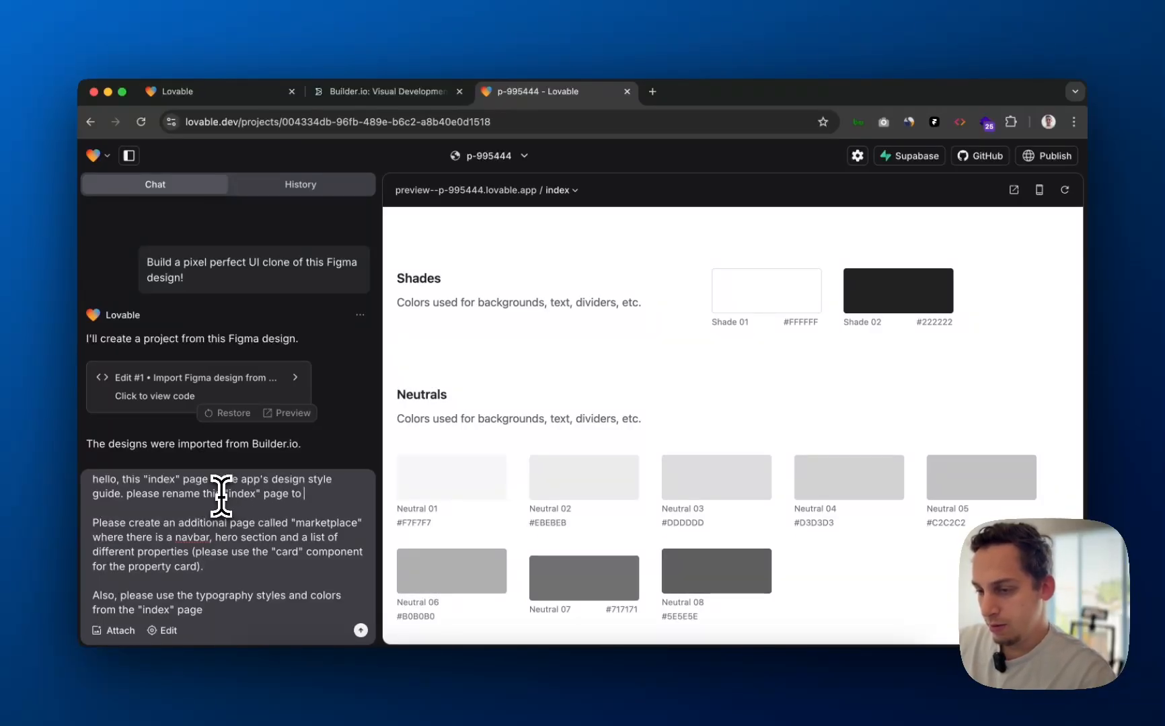
{"action": "type", "text": " styleguide\""}
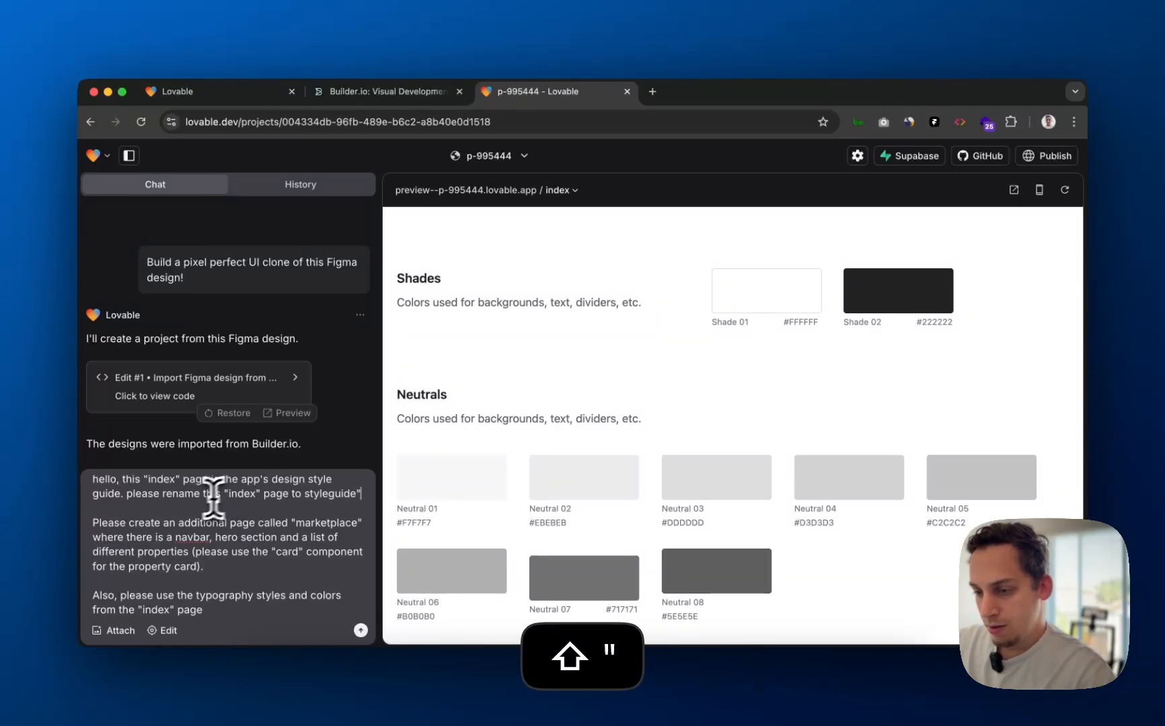
{"action": "left_click", "coordinate": [301, 494]}
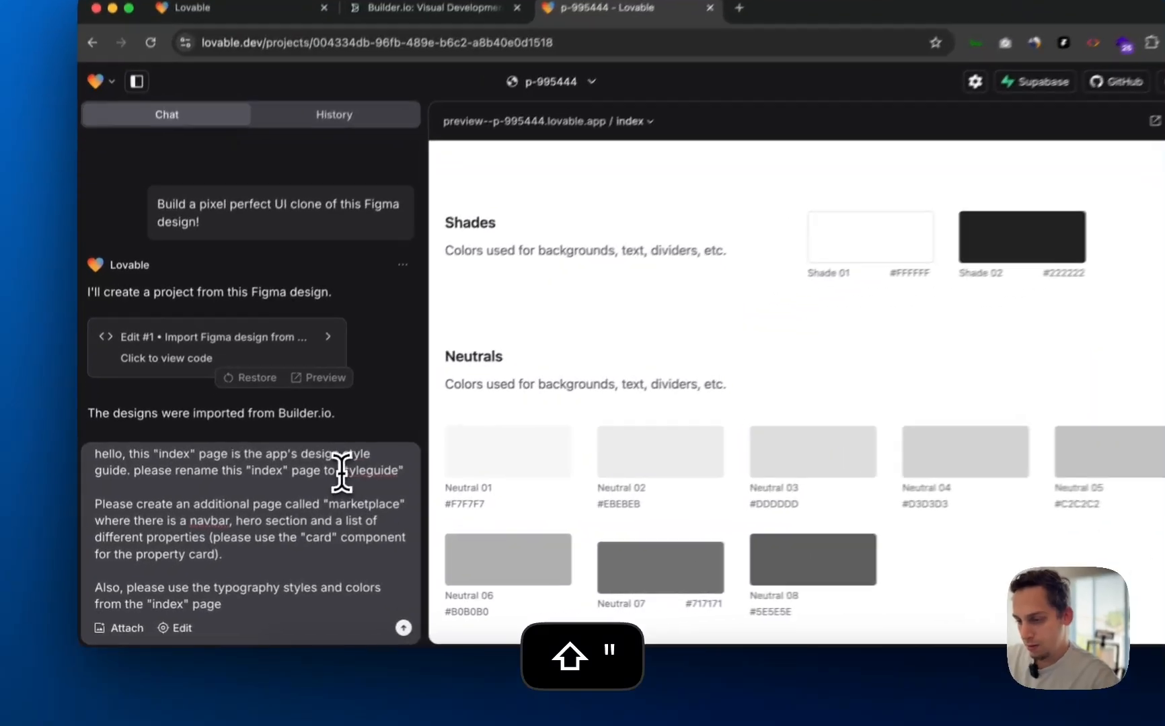
{"action": "type", "text": "\""}
{"action": "left_click", "coordinate": [370, 478]}
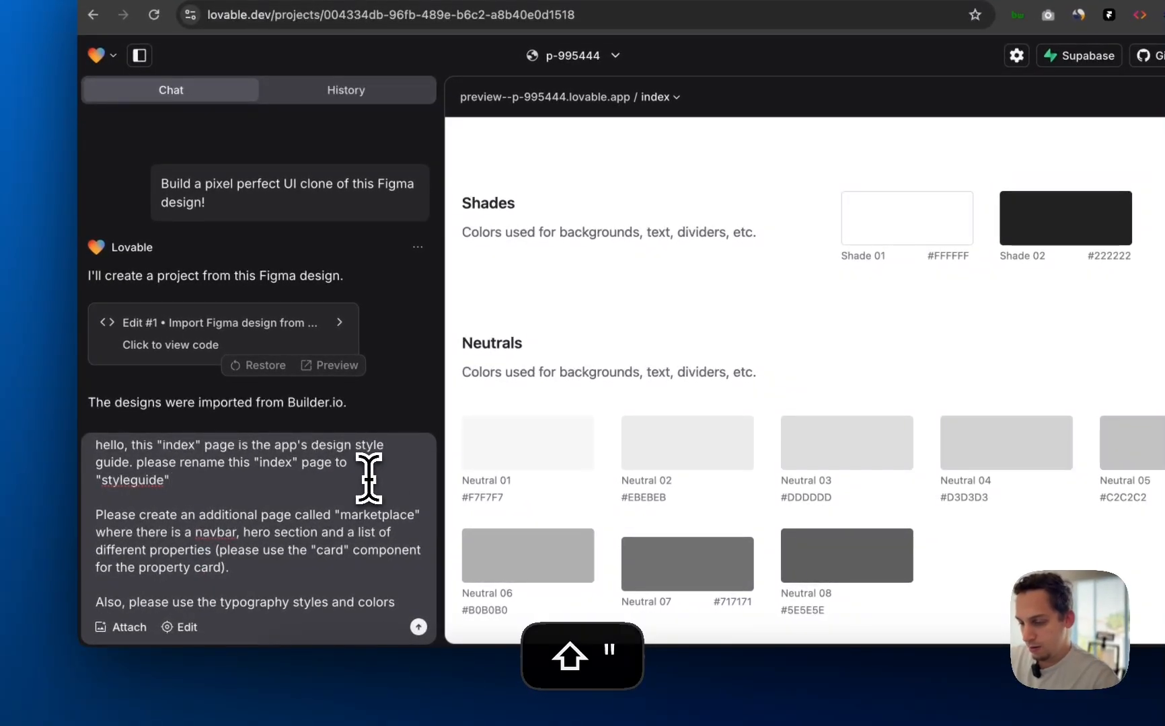
{"action": "type", "text": "."}
- Replace the page name "index" with "stylguide" inside the quotation marks in the prompt's last paragraph
{"action": "scroll", "coordinate": [227, 523], "scroll_direction": "down", "scroll_amount": 2}
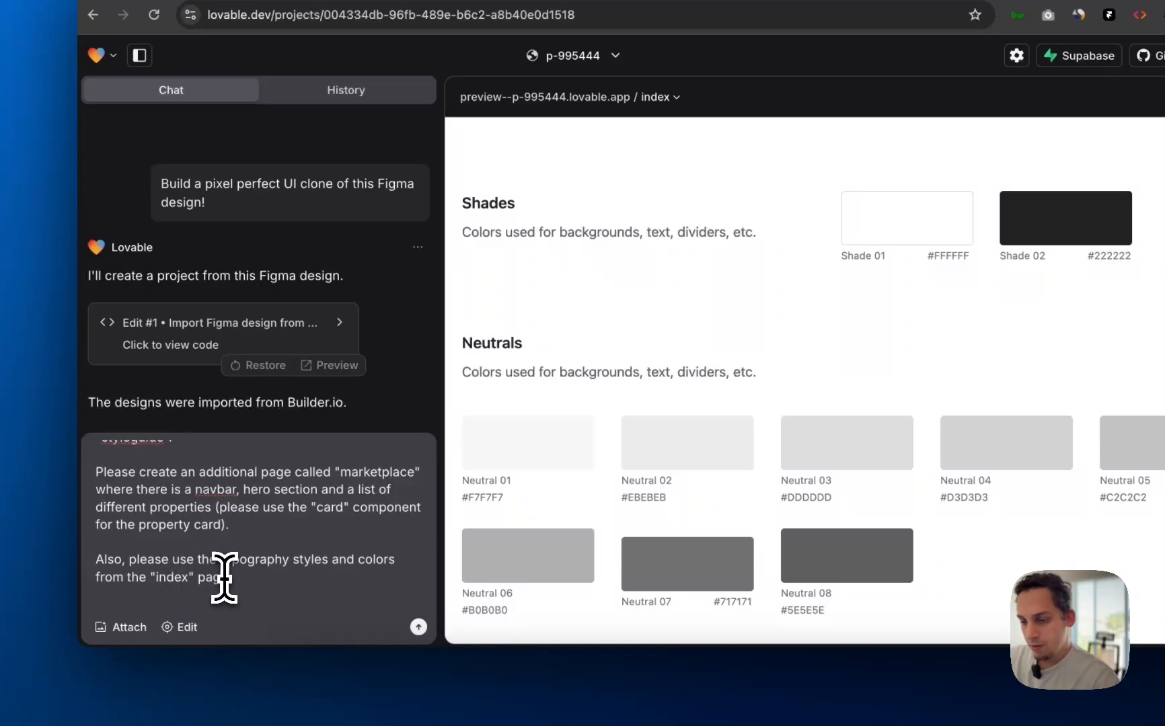
{"action": "left_click_drag", "start_coordinate": [156, 577], "coordinate": [185, 577]}
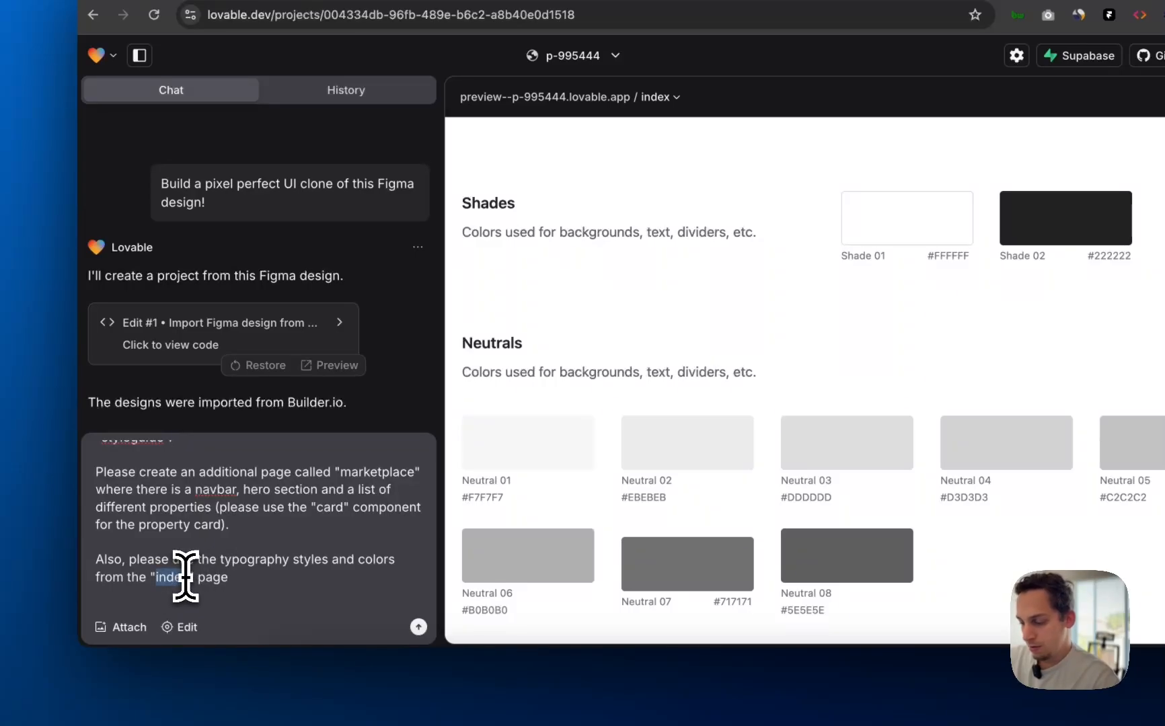
{"action": "key", "text": "Right"}
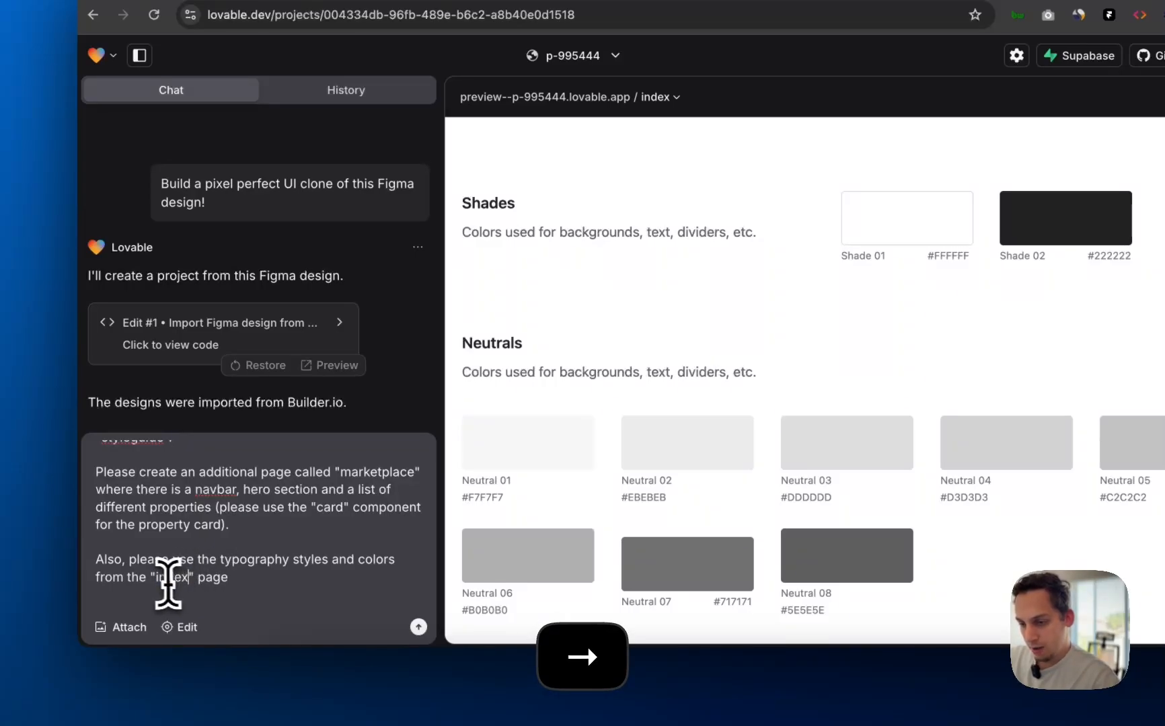
{"action": "scroll", "coordinate": [162, 580], "scroll_direction": "up", "scroll_amount": 1}
{"action": "scroll", "coordinate": [161, 579], "scroll_direction": "down", "scroll_amount": 1}
{"action": "double_click", "coordinate": [173, 582]}
{"action": "type", "text": "stylguide"}
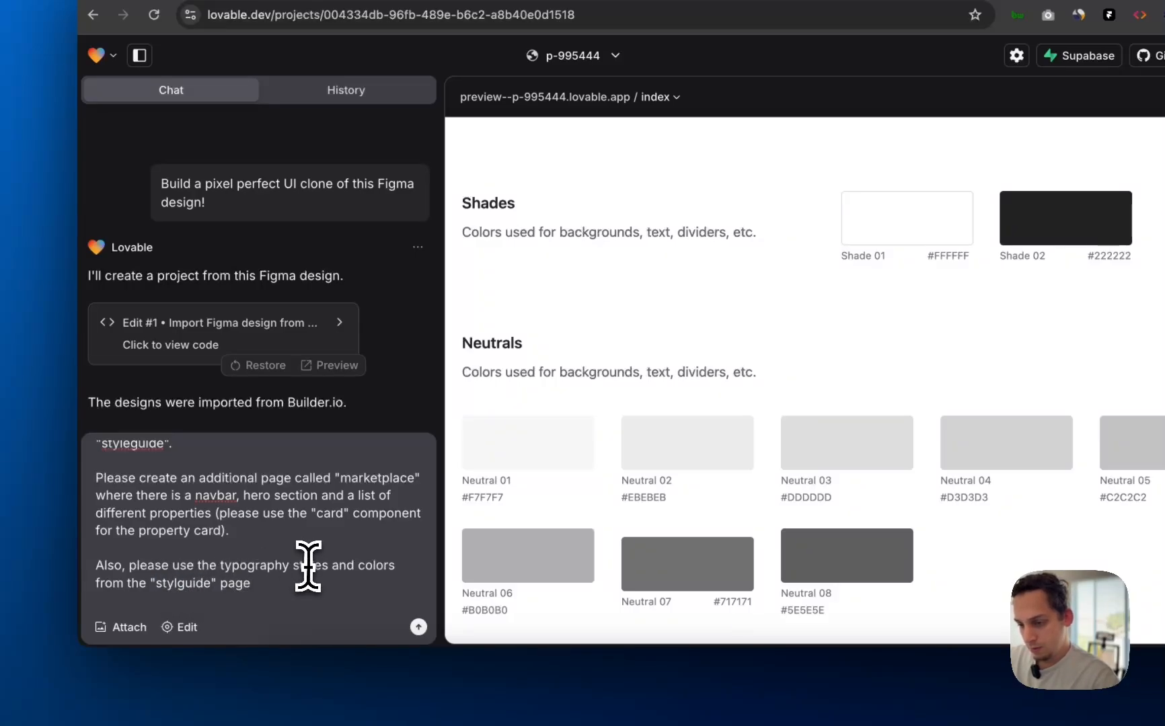
- Finish the prompt's last sentence with 'for the "marketplace" page.' and send the prompt
{"action": "left_click", "coordinate": [309, 586]}
{"action": "type", "text": "for"}
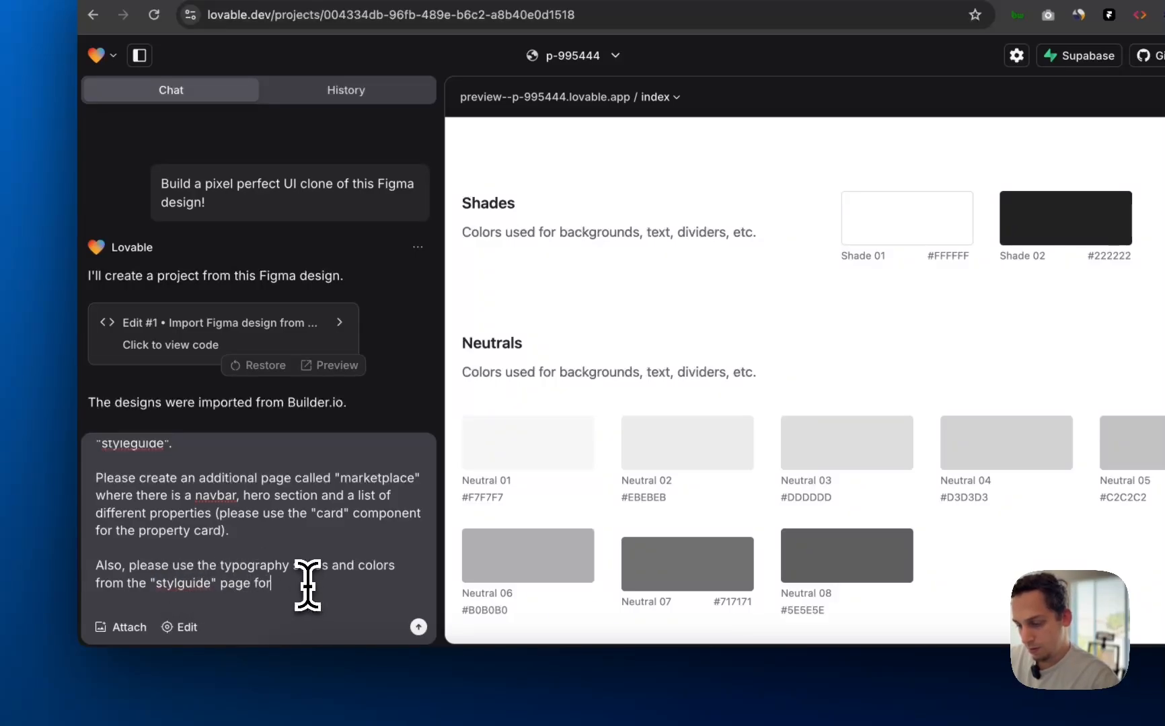
{"action": "type", "text": " the \"marke"}
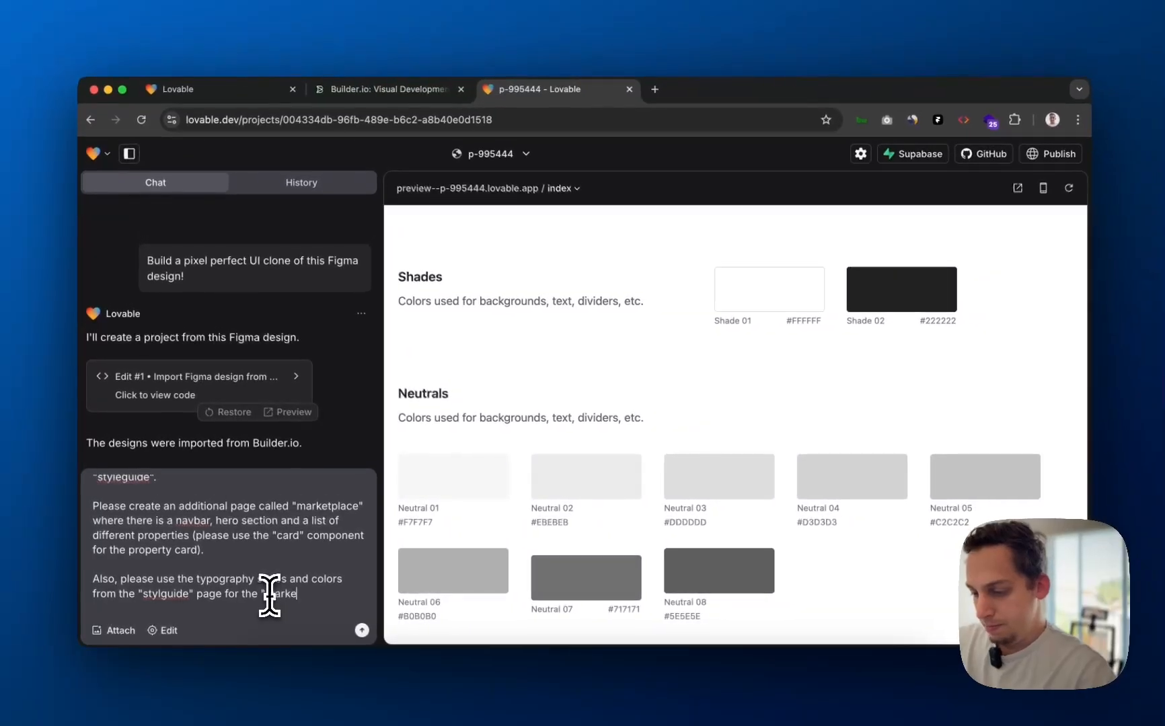
{"action": "type", "text": "tplace"}
{"action": "key", "text": "BackSpace"}
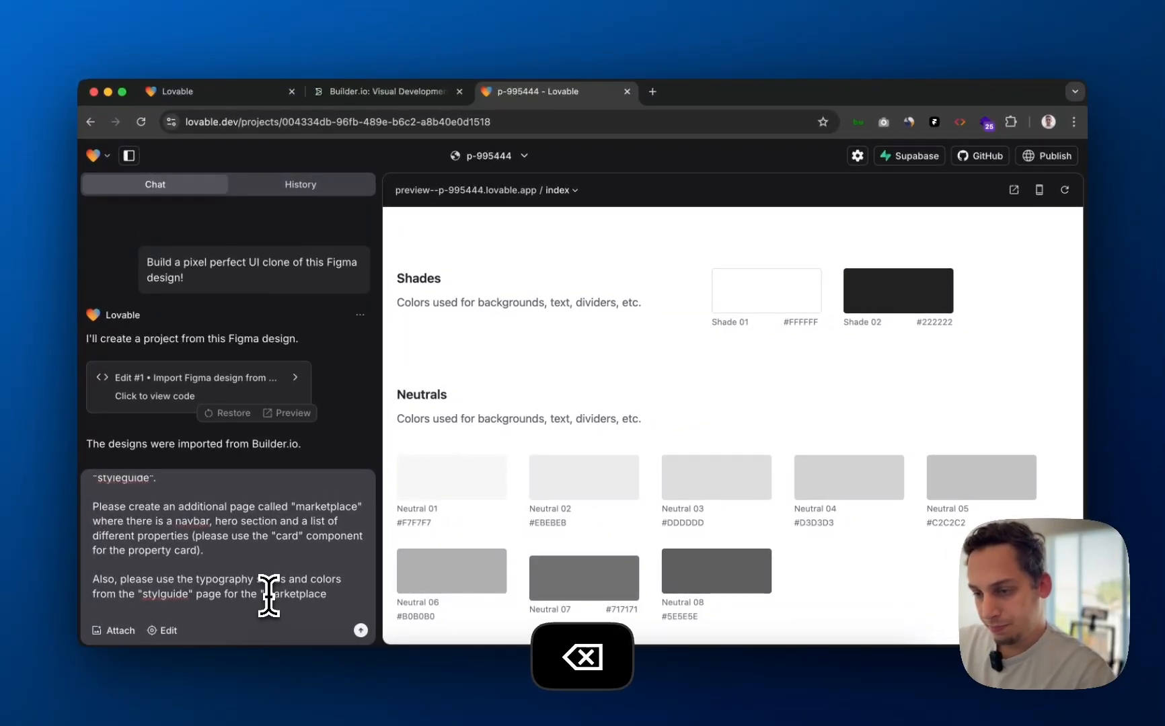
{"action": "type", "text": "\" "}
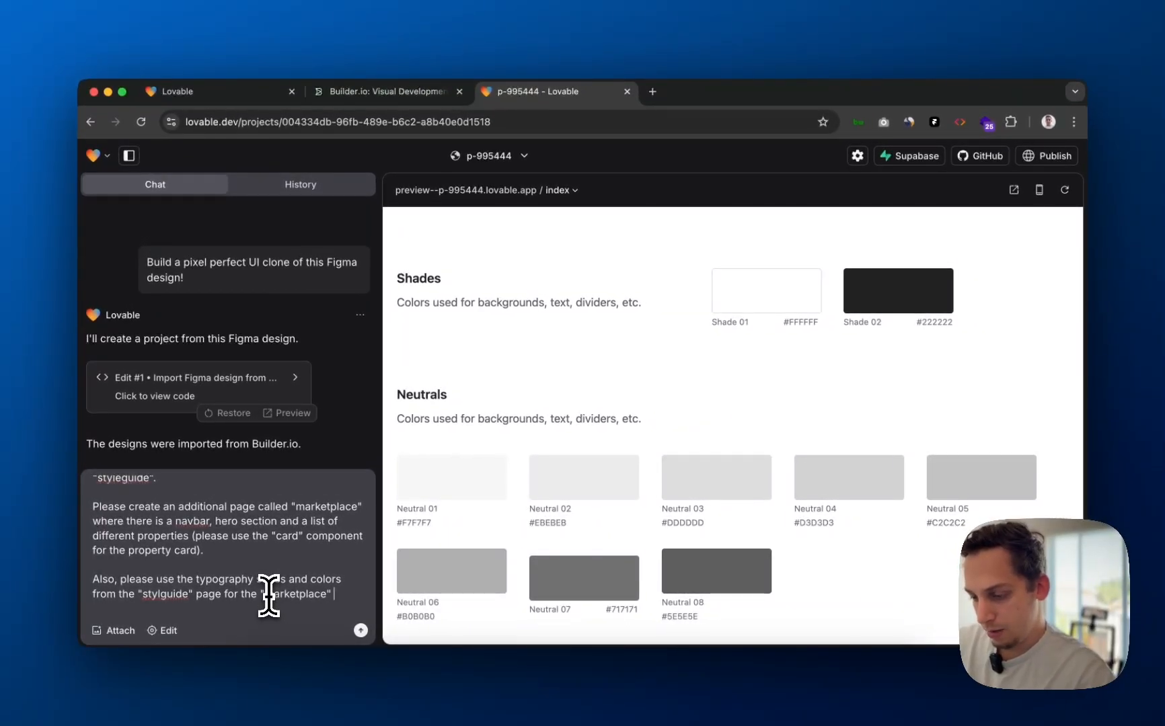
{"action": "type", "text": "page."}
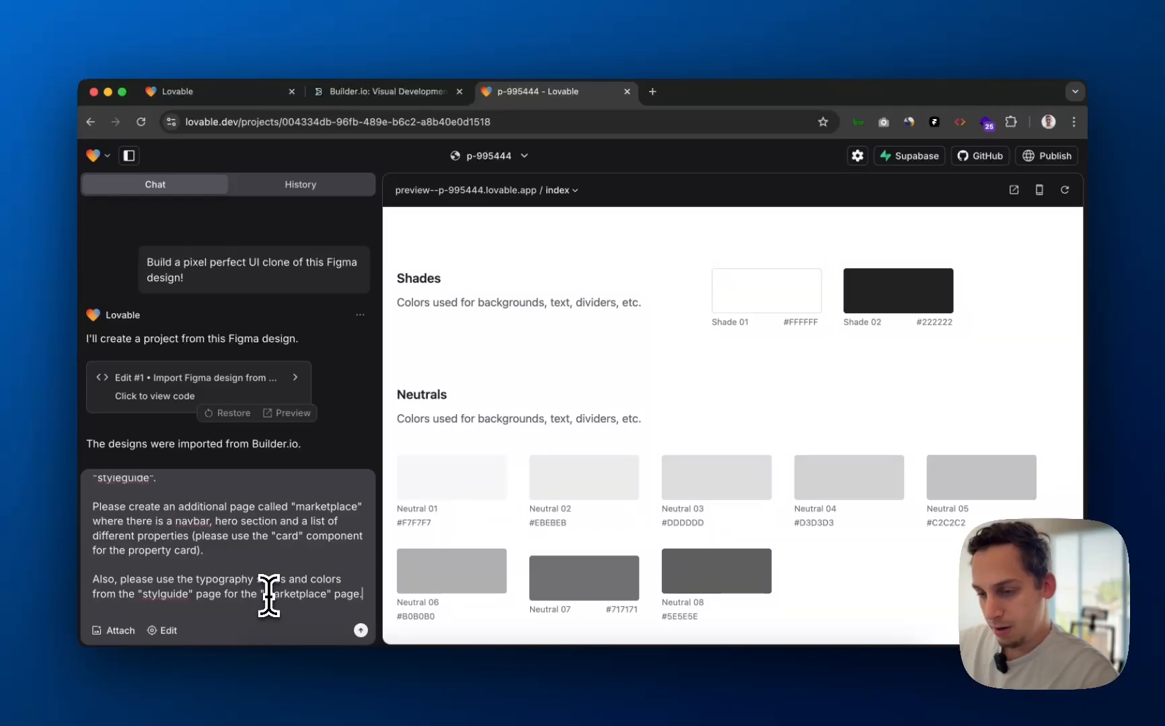
{"action": "key", "text": "Return"}
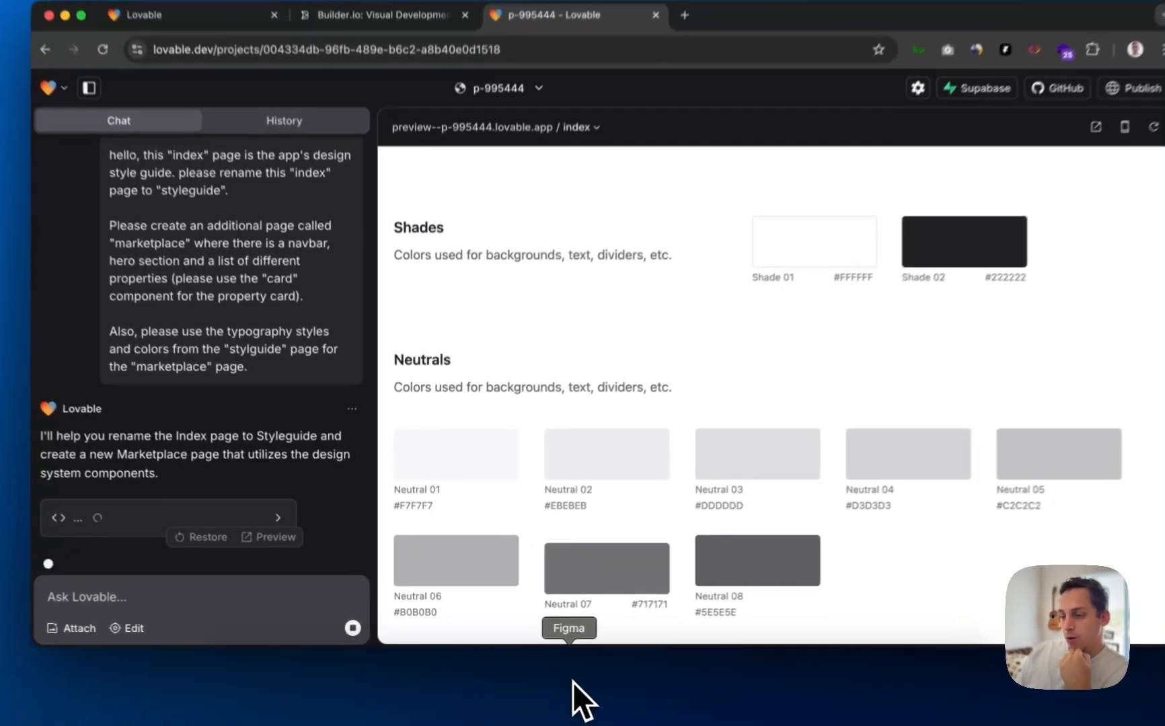
- Switch to Figma, close the Builder.io plugin and open the Relume Figma Kit (v2.10) file
{"action": "left_click", "coordinate": [572, 681]}
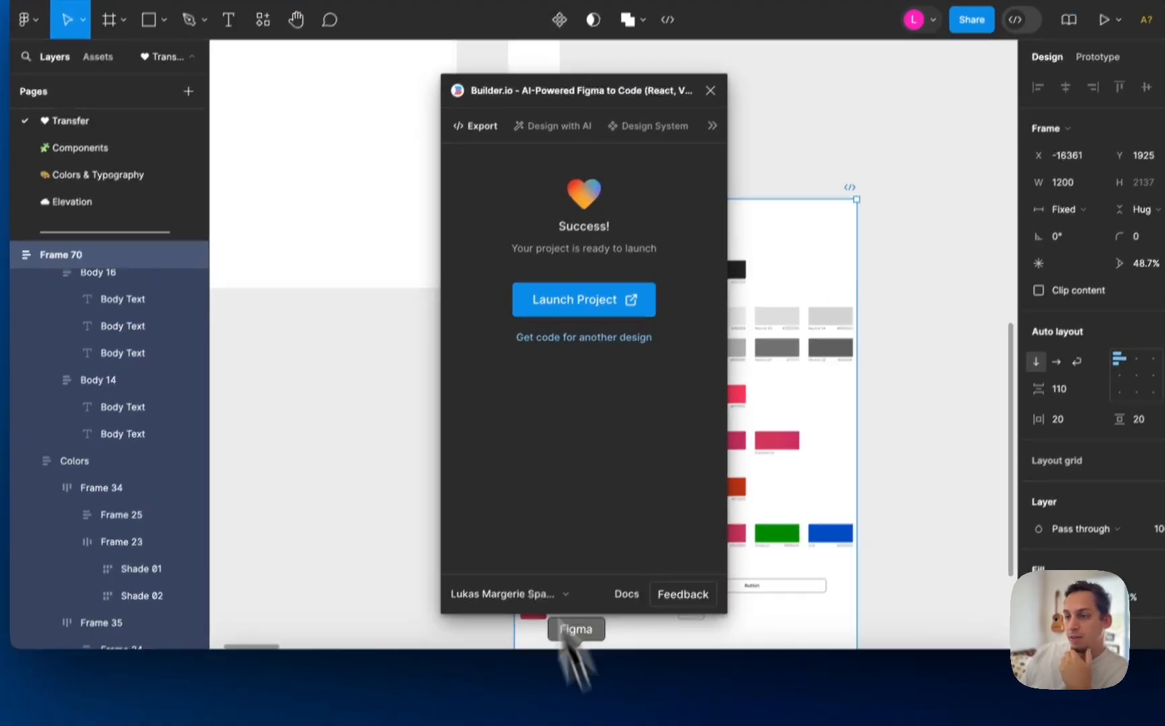
{"action": "left_click", "coordinate": [680, 202]}
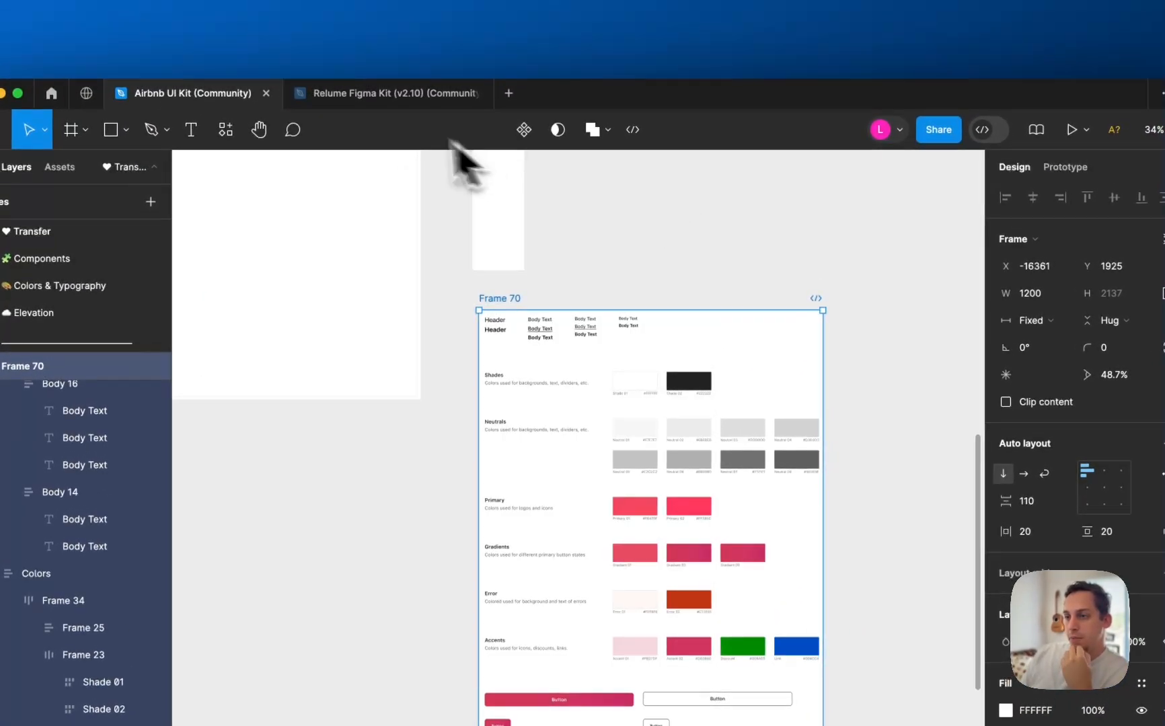
{"action": "left_click", "coordinate": [385, 94]}
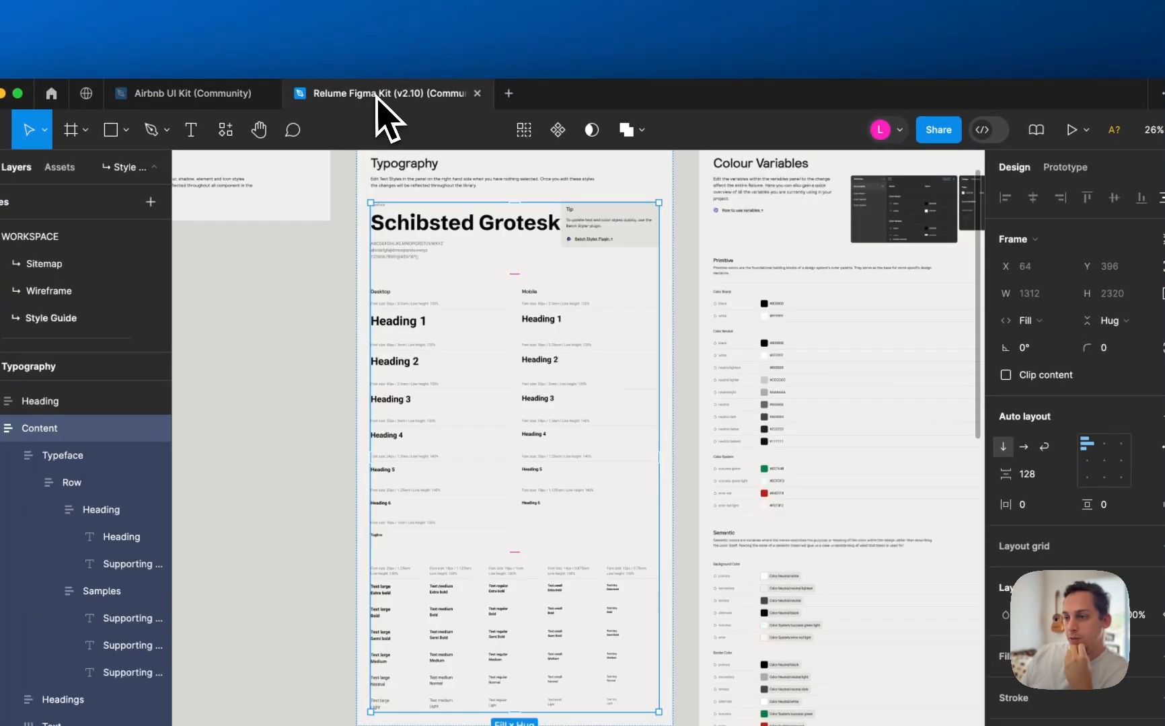
- Reduce the font size of the large "Schibsted Grotesk" text in the Typography frame to 84
{"action": "left_click", "coordinate": [542, 227]}
{"action": "double_click", "coordinate": [522, 227]}
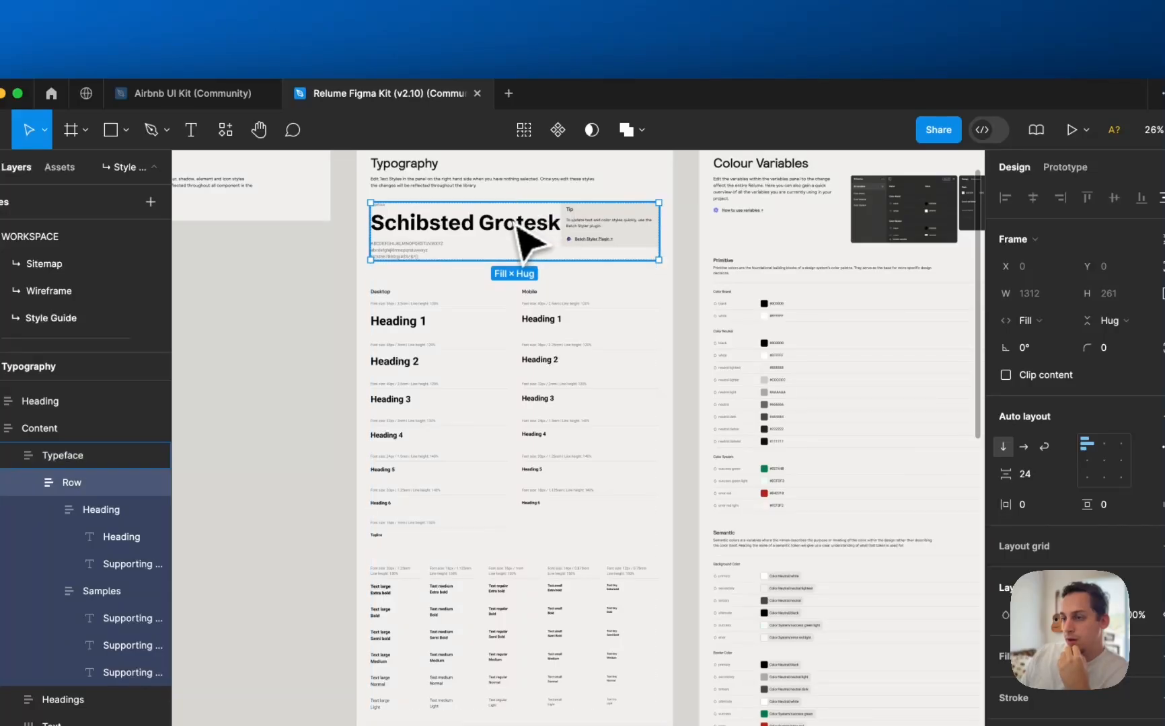
{"action": "double_click", "coordinate": [518, 227]}
{"action": "double_click", "coordinate": [518, 228]}
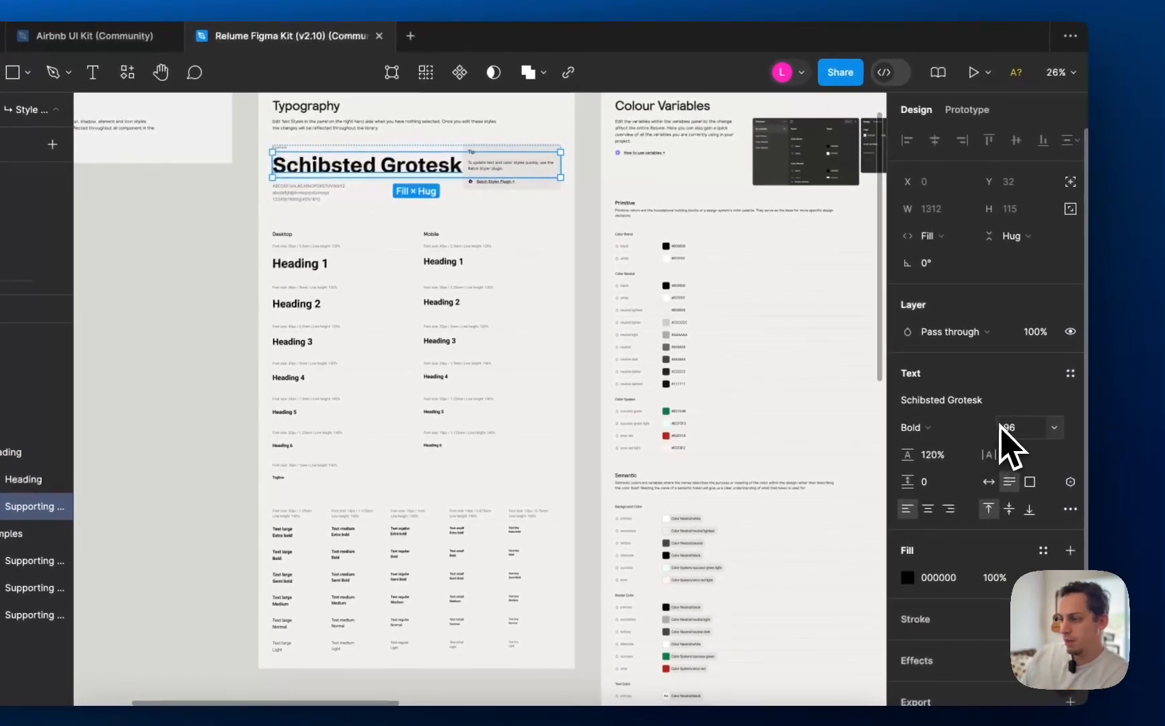
{"action": "left_click", "coordinate": [1101, 482]}
{"action": "key", "text": "Down"}
{"action": "key", "text": "Down"}
{"action": "key", "text": "Down"}
{"action": "key", "text": "Down"}
{"action": "key", "text": "Down"}
{"action": "key", "text": "Down"}
{"action": "key", "text": "Down"}
{"action": "key", "text": "Down"}
{"action": "key", "text": "Down"}
{"action": "key", "text": "Down"}
{"action": "key", "text": "Down"}
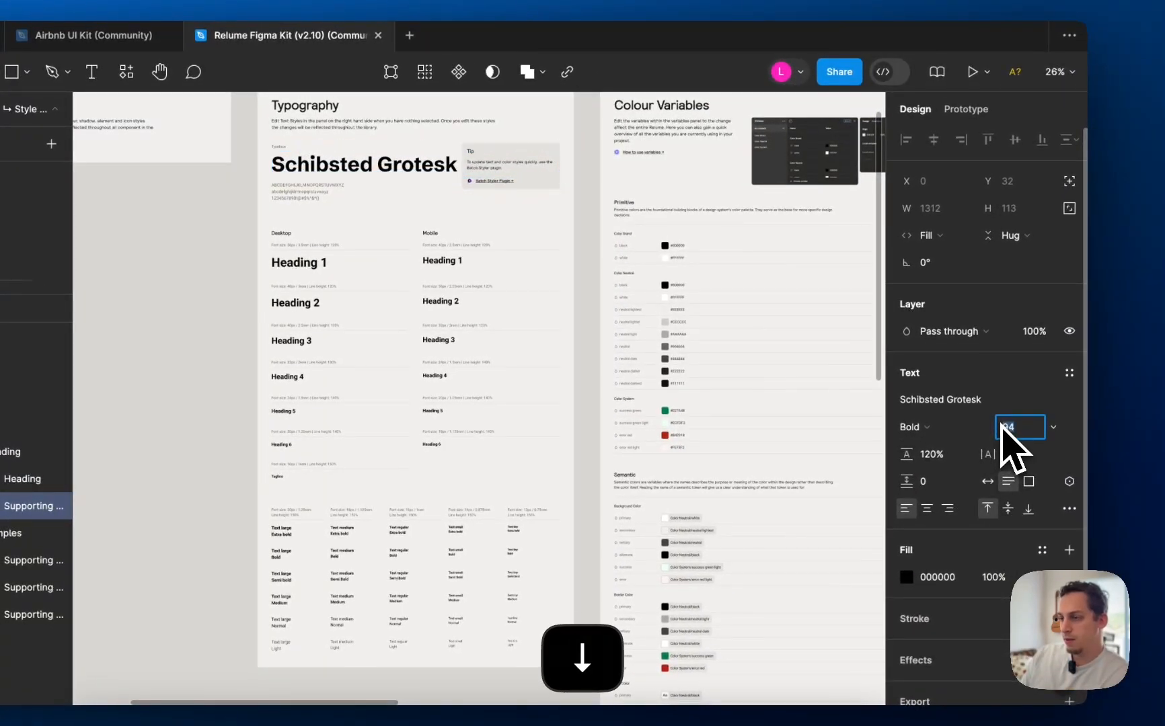
{"action": "key", "text": "Down"}
{"action": "key", "text": "Down"}
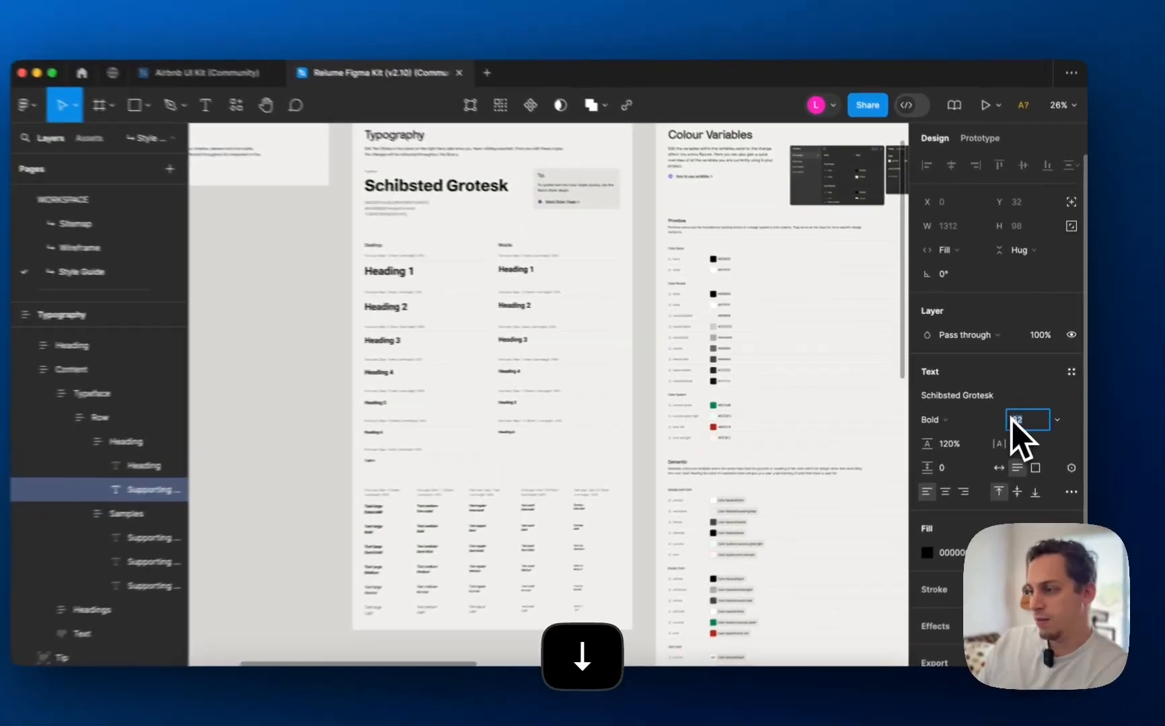
{"action": "key", "text": "Up"}
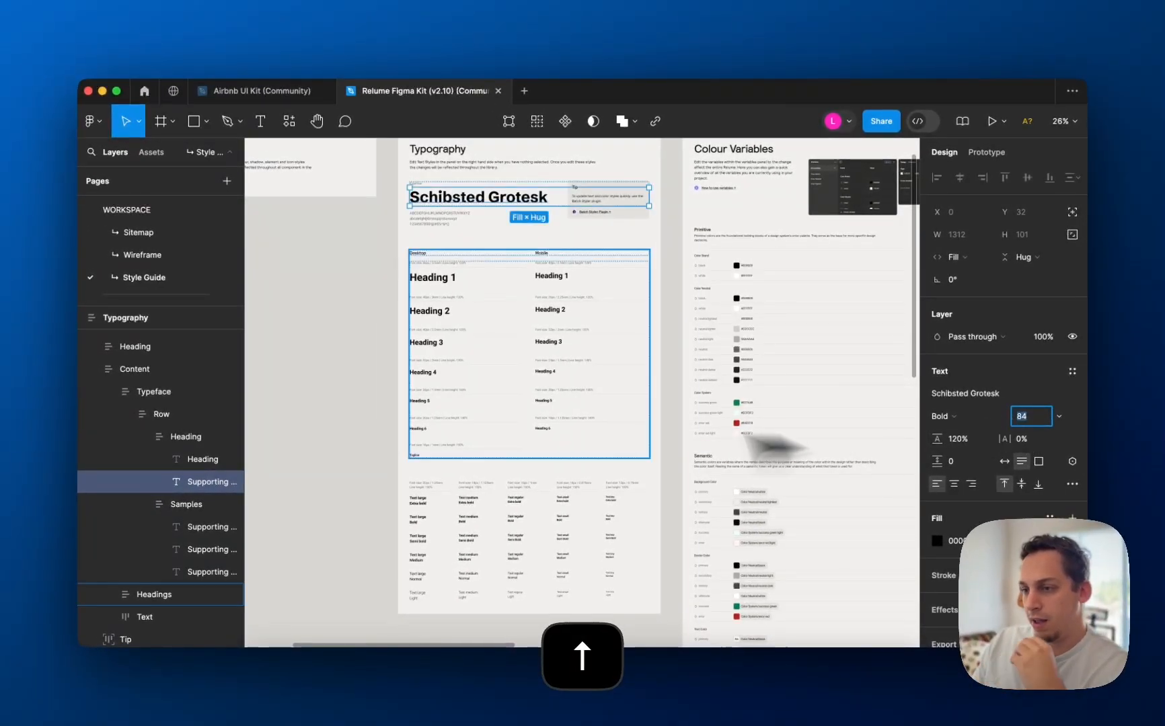
- Select the desktop "Heading 1" sample in the Typography frame to inspect its text style
{"action": "left_click", "coordinate": [441, 291]}
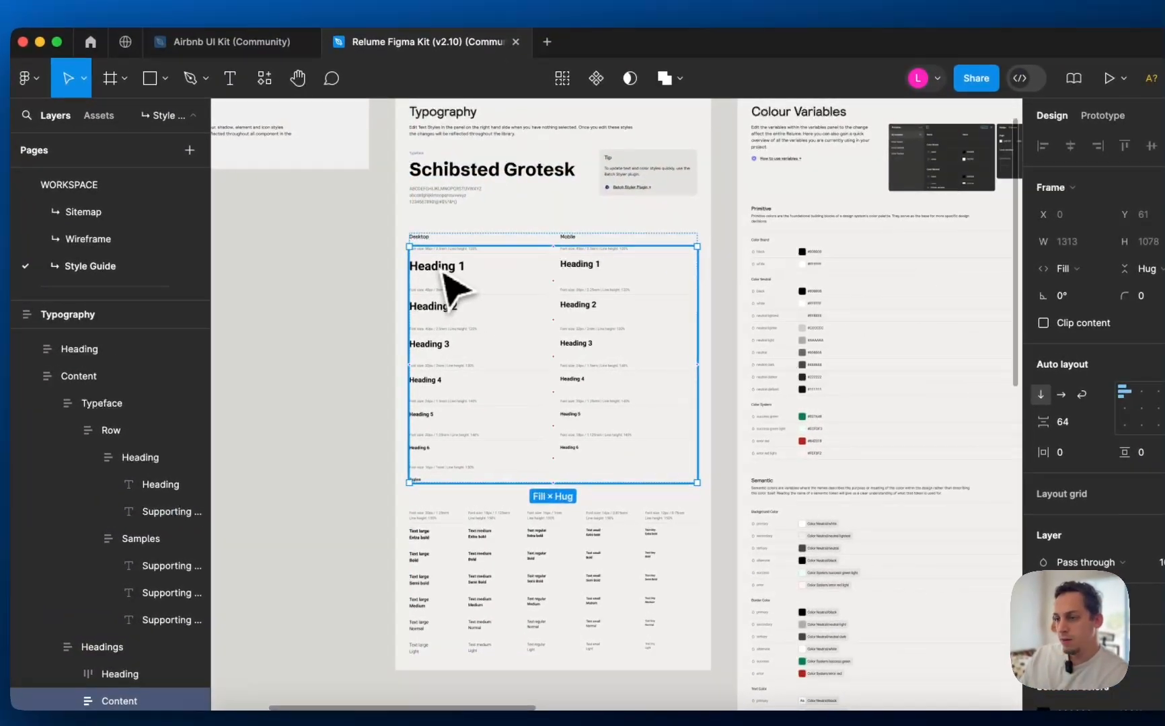
{"action": "left_click", "coordinate": [443, 273]}
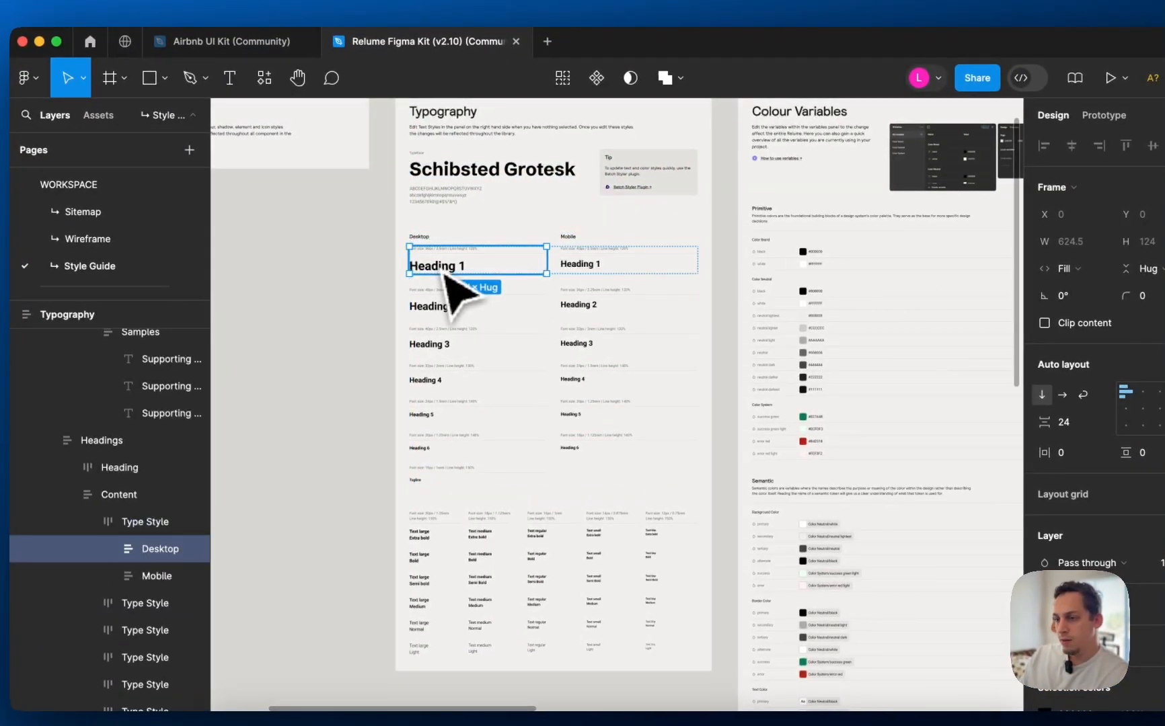
{"action": "left_click", "coordinate": [446, 273]}
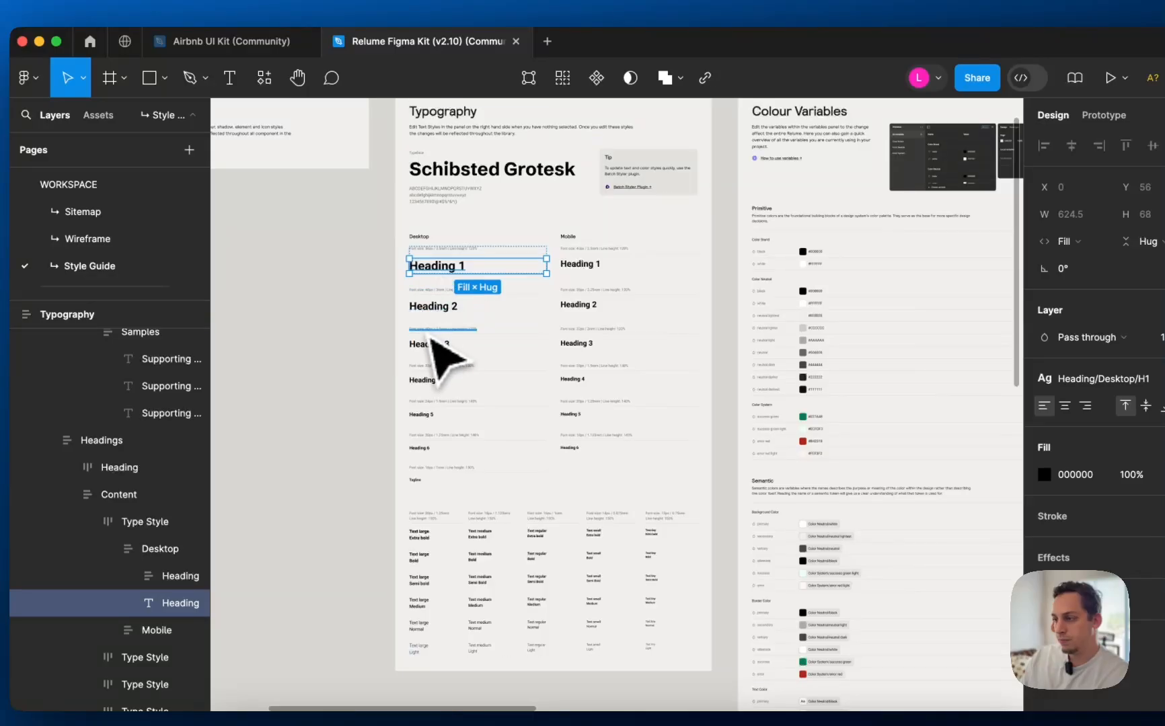
- Move the Variables frame directly beneath the Typography frame, aligned with its left edge
{"action": "scroll", "coordinate": [441, 329], "scroll_direction": "up", "scroll_amount": 5}
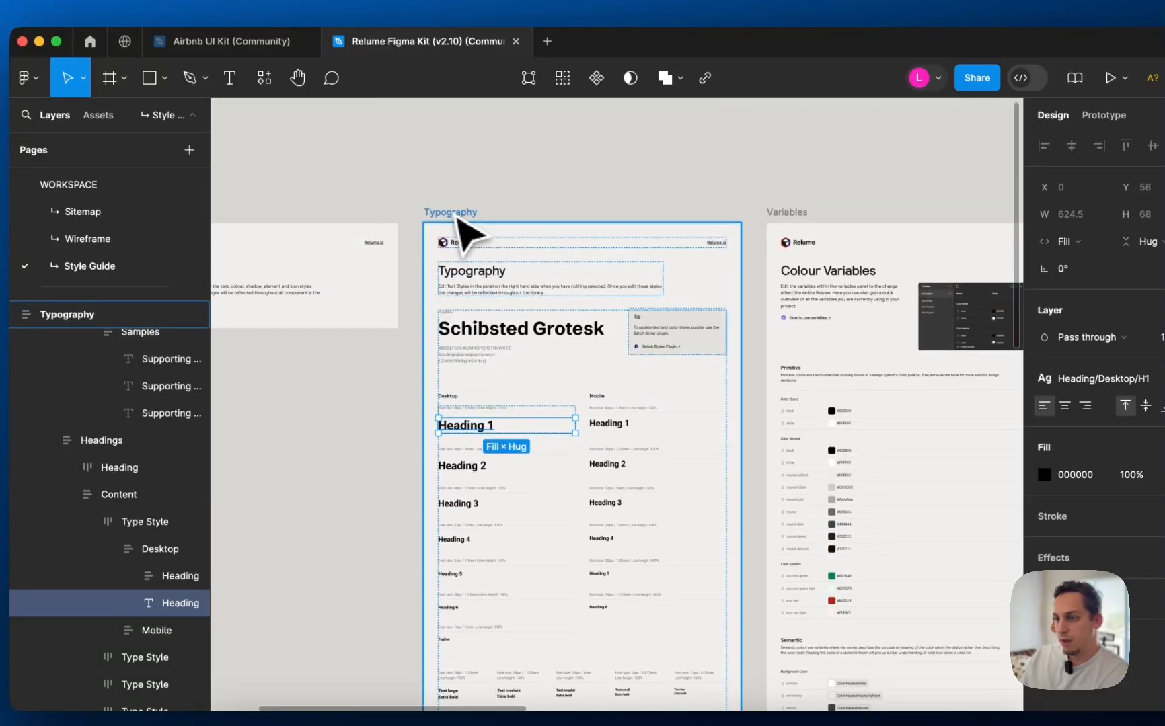
{"action": "left_click", "coordinate": [470, 232]}
{"action": "scroll", "coordinate": [511, 277], "scroll_direction": "down", "scroll_amount": 3}
{"action": "scroll", "coordinate": [512, 277], "scroll_direction": "right", "scroll_amount": 3}
{"action": "scroll", "coordinate": [493, 254], "scroll_direction": "down", "scroll_amount": 4}
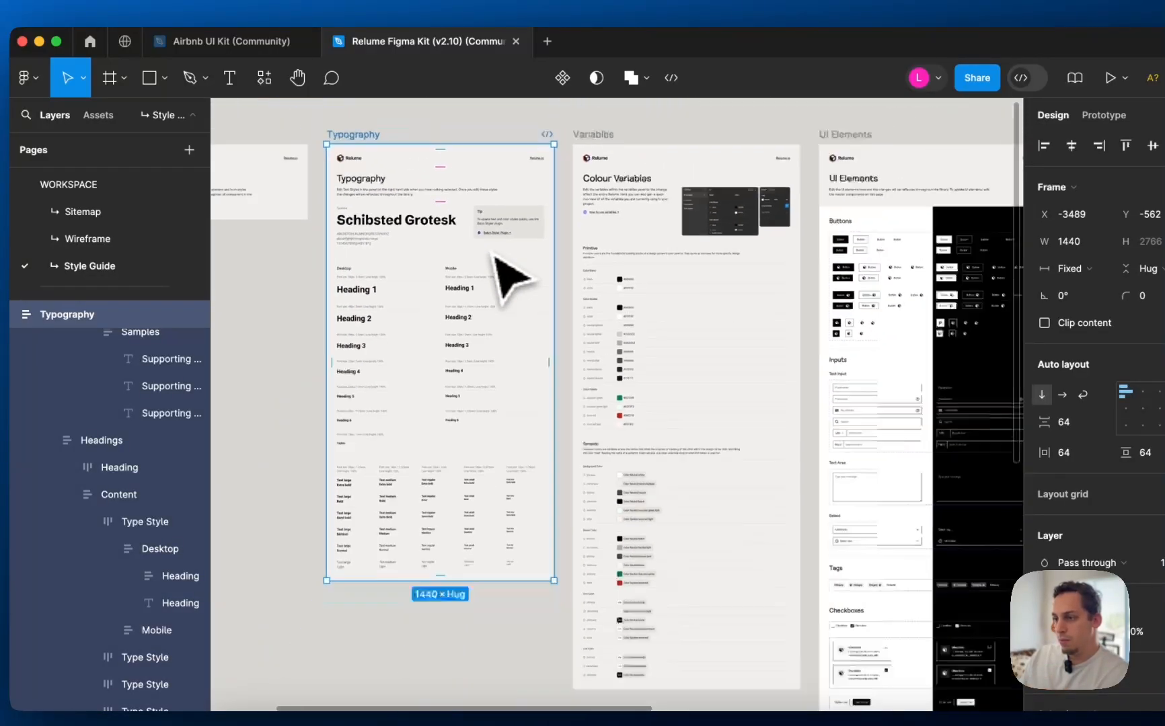
{"action": "left_click_drag", "start_coordinate": [604, 164], "coordinate": [413, 526]}
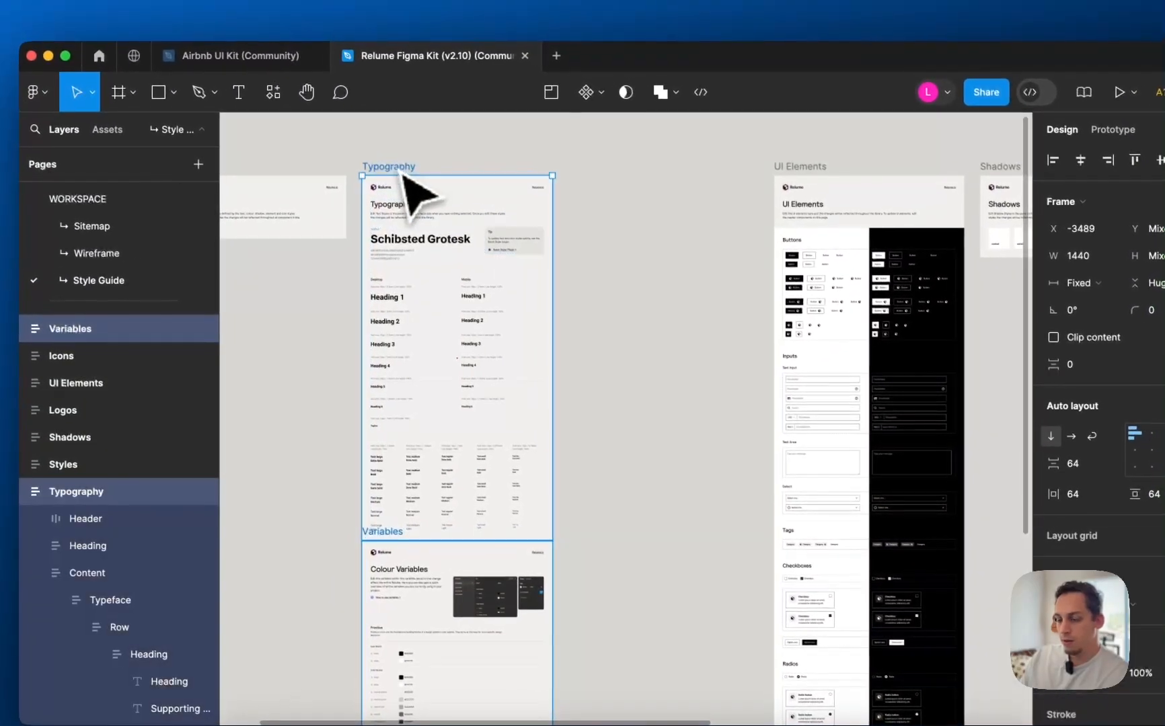
- Combine the Typography and Variables frames into one vertical auto layout frame
{"action": "key", "text": "super+a"}
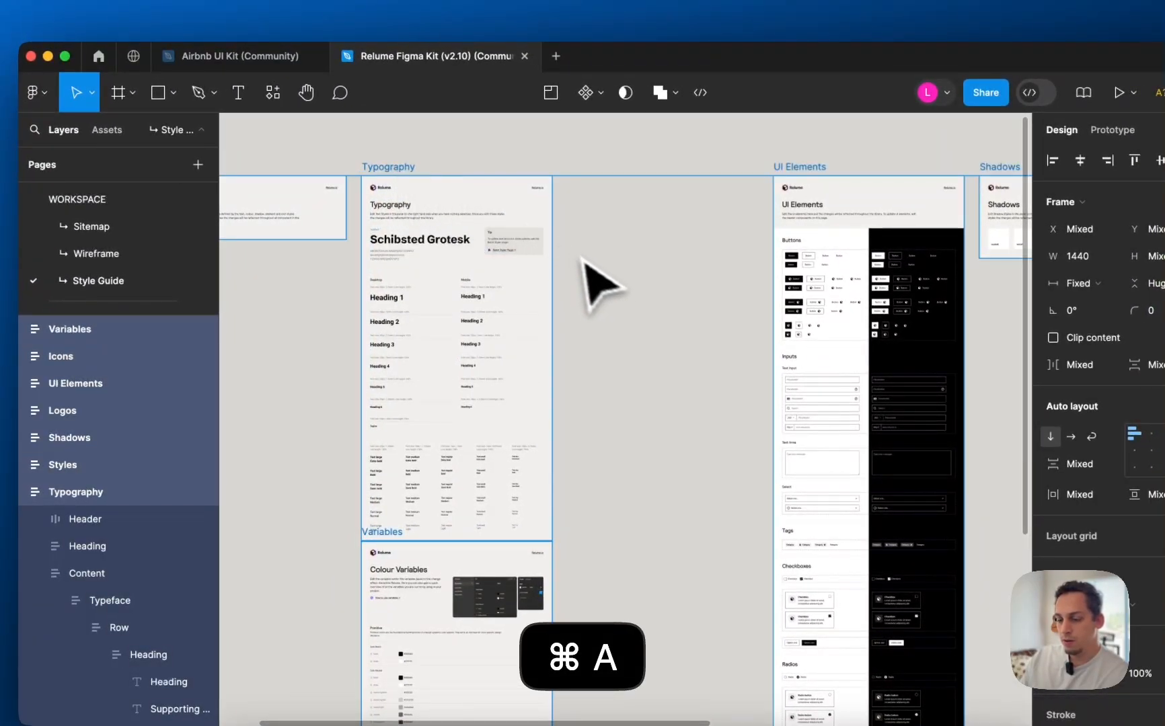
{"action": "left_click", "coordinate": [601, 302]}
{"action": "scroll", "coordinate": [600, 303], "scroll_direction": "down", "scroll_amount": 3}
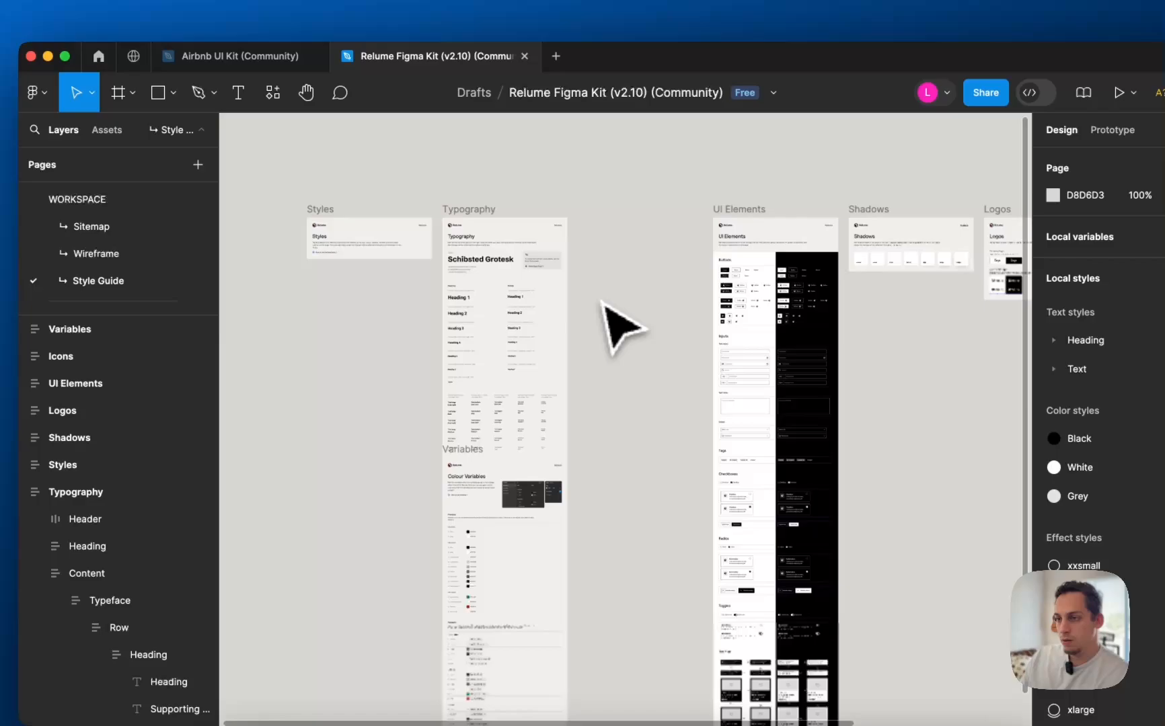
{"action": "left_click", "coordinate": [465, 215]}
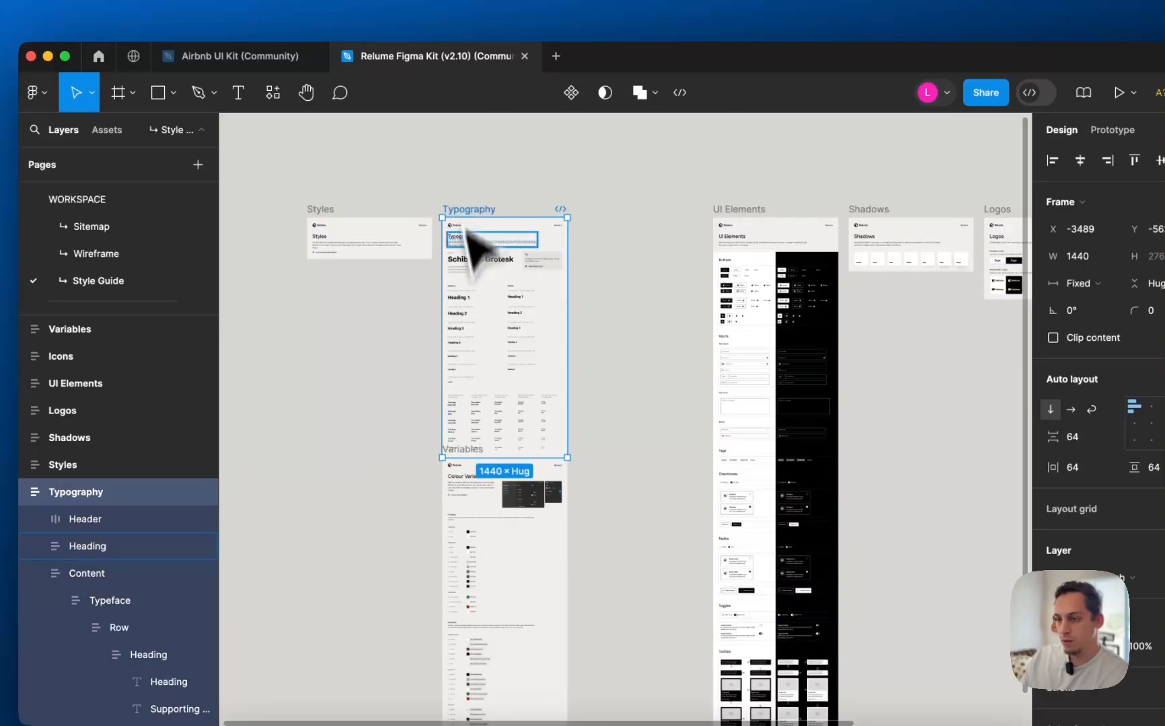
{"action": "left_click", "coordinate": [458, 458], "text": "shift"}
{"action": "key", "text": "shift+a"}
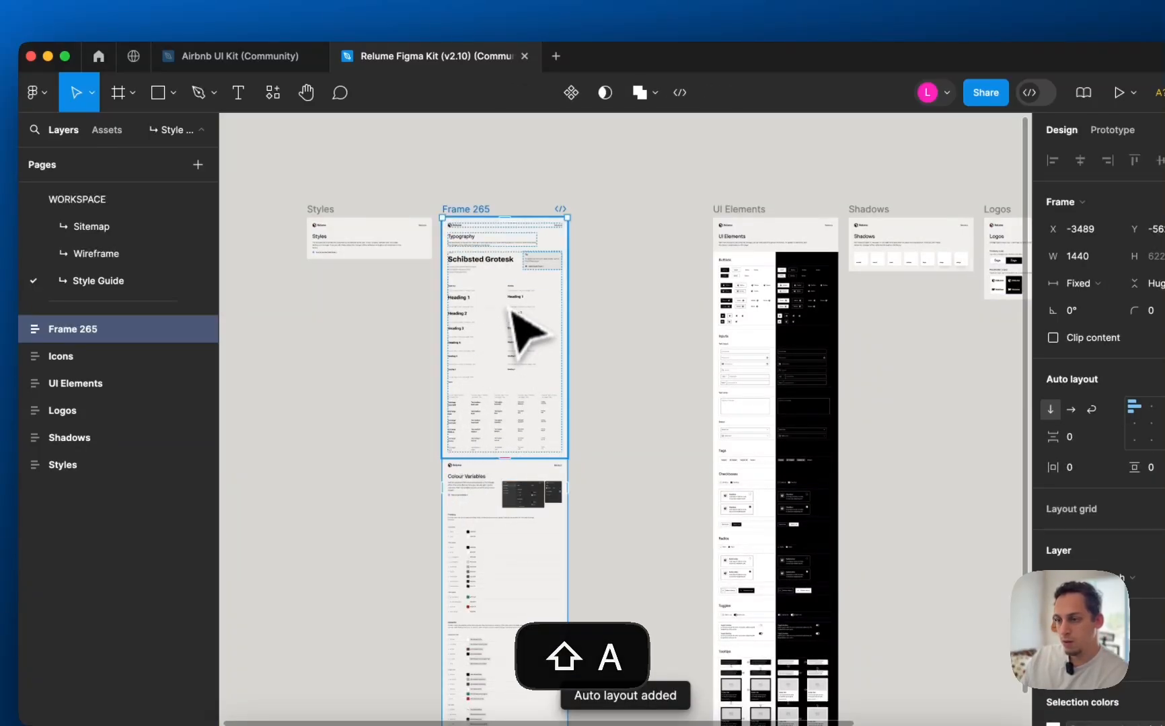
{"action": "scroll", "coordinate": [508, 303], "scroll_direction": "down", "scroll_amount": 4}
{"action": "scroll", "coordinate": [497, 309], "scroll_direction": "up", "scroll_amount": 3}
{"action": "scroll", "coordinate": [497, 310], "scroll_direction": "left", "scroll_amount": 1}
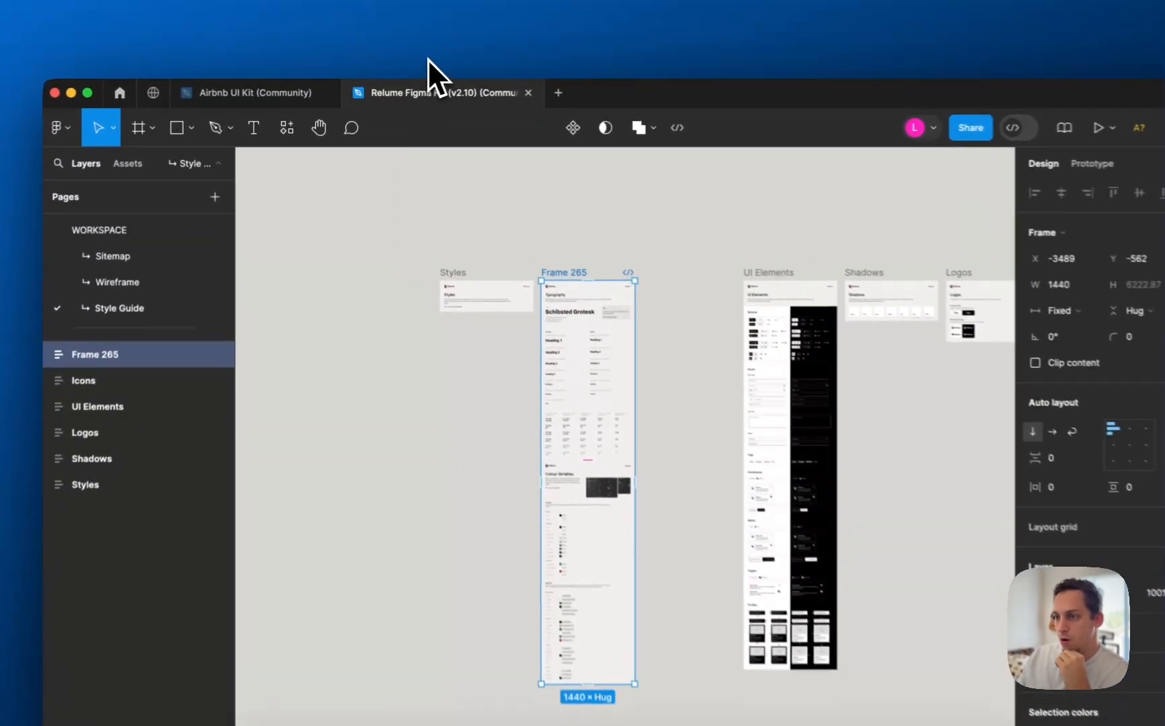
- Open the Builder.io plugin on the combined frame to check whether it suits export, and close it
{"action": "left_click", "coordinate": [430, 79]}
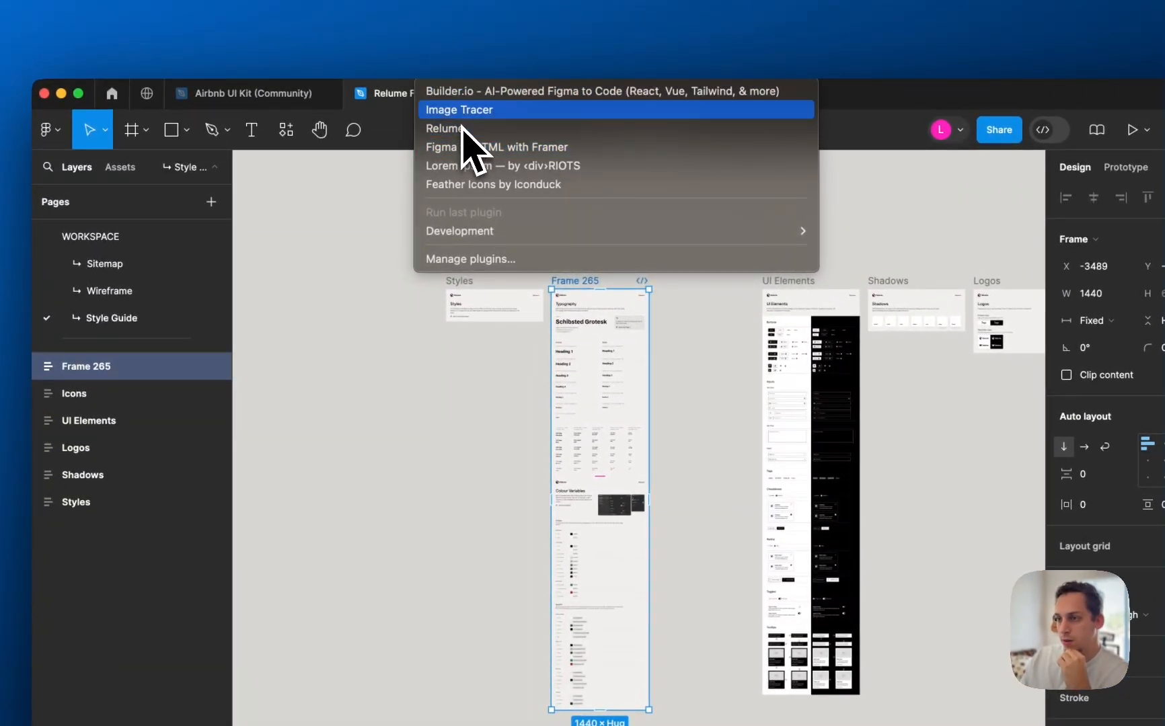
{"action": "left_click", "coordinate": [459, 99]}
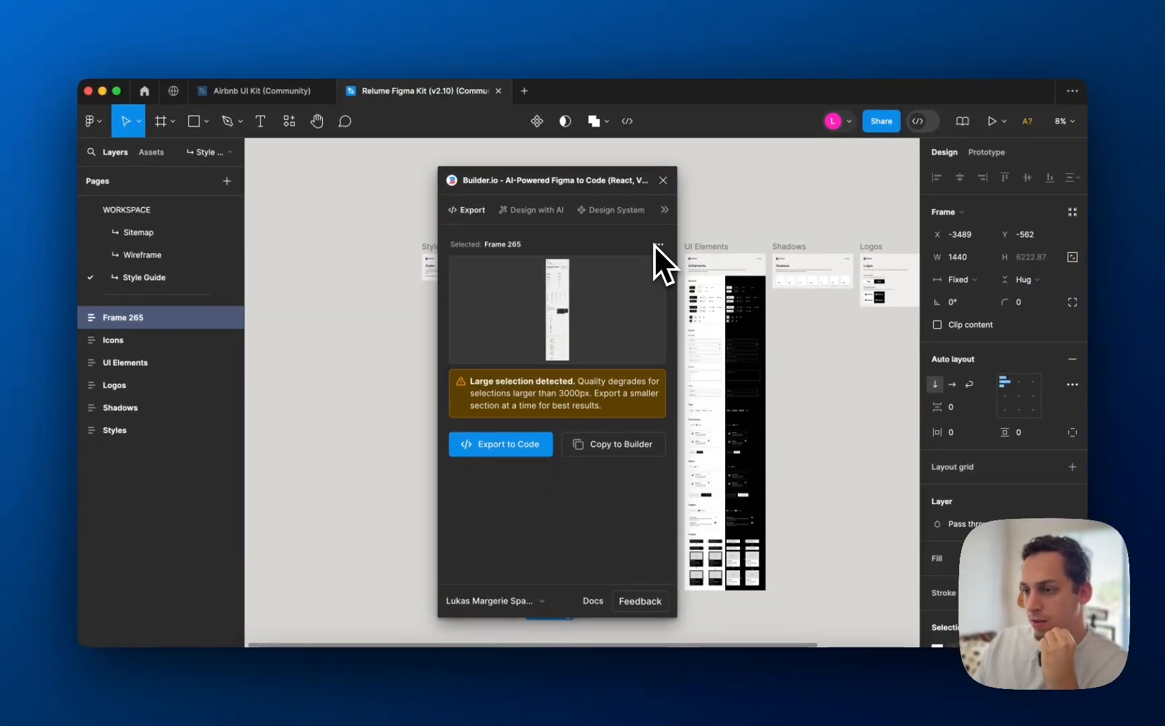
{"action": "left_click", "coordinate": [662, 180]}
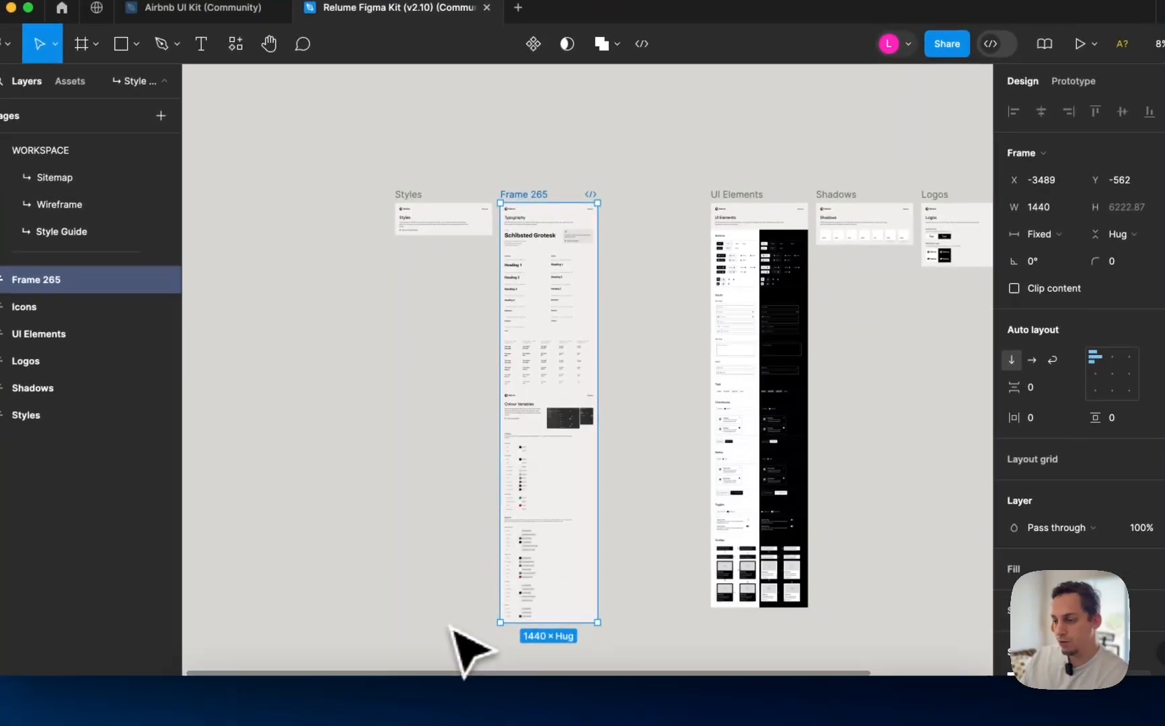
- Delete the Semantic colors section from the Variables part of the combined frame
{"action": "scroll", "coordinate": [449, 627], "scroll_direction": "up", "scroll_amount": 5}
{"action": "double_click", "coordinate": [759, 490]}
{"action": "double_click", "coordinate": [758, 490]}
{"action": "scroll", "coordinate": [759, 490], "scroll_direction": "up", "scroll_amount": 4}
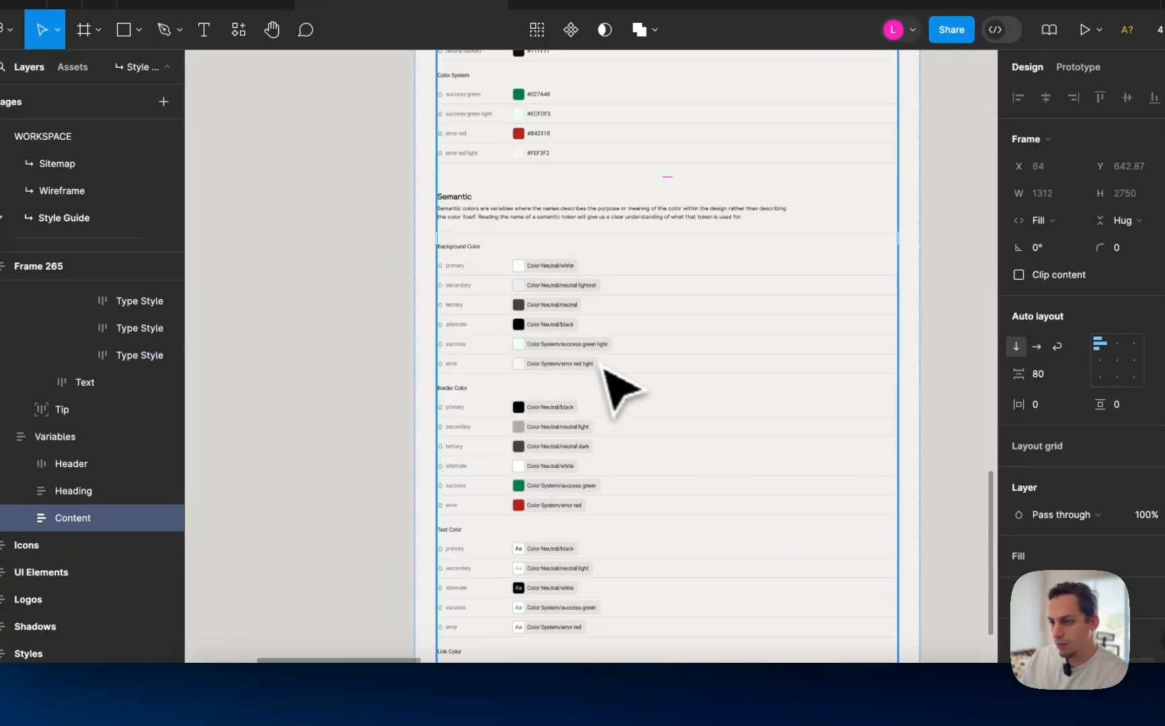
{"action": "double_click", "coordinate": [561, 322]}
{"action": "key", "text": "BackSpace"}
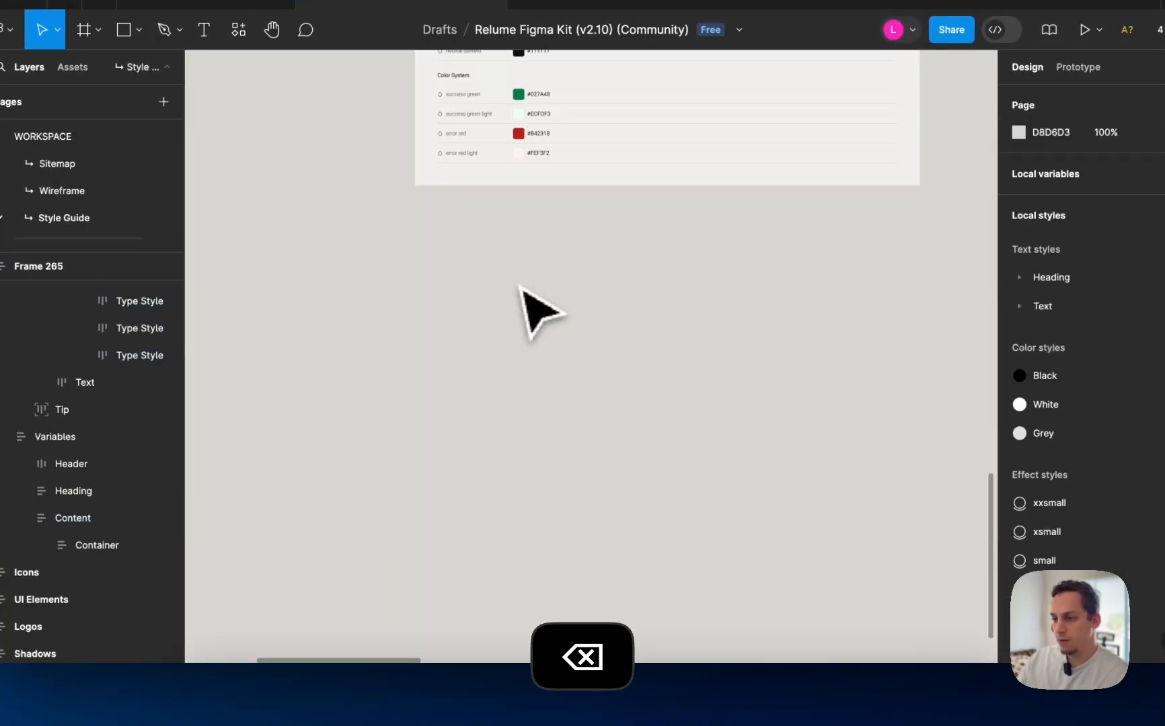
- Delete the Colour Variables heading block and the Relume header row from the Variables frame
{"action": "scroll", "coordinate": [538, 310], "scroll_direction": "down", "scroll_amount": 5}
{"action": "scroll", "coordinate": [534, 313], "scroll_direction": "up", "scroll_amount": 5}
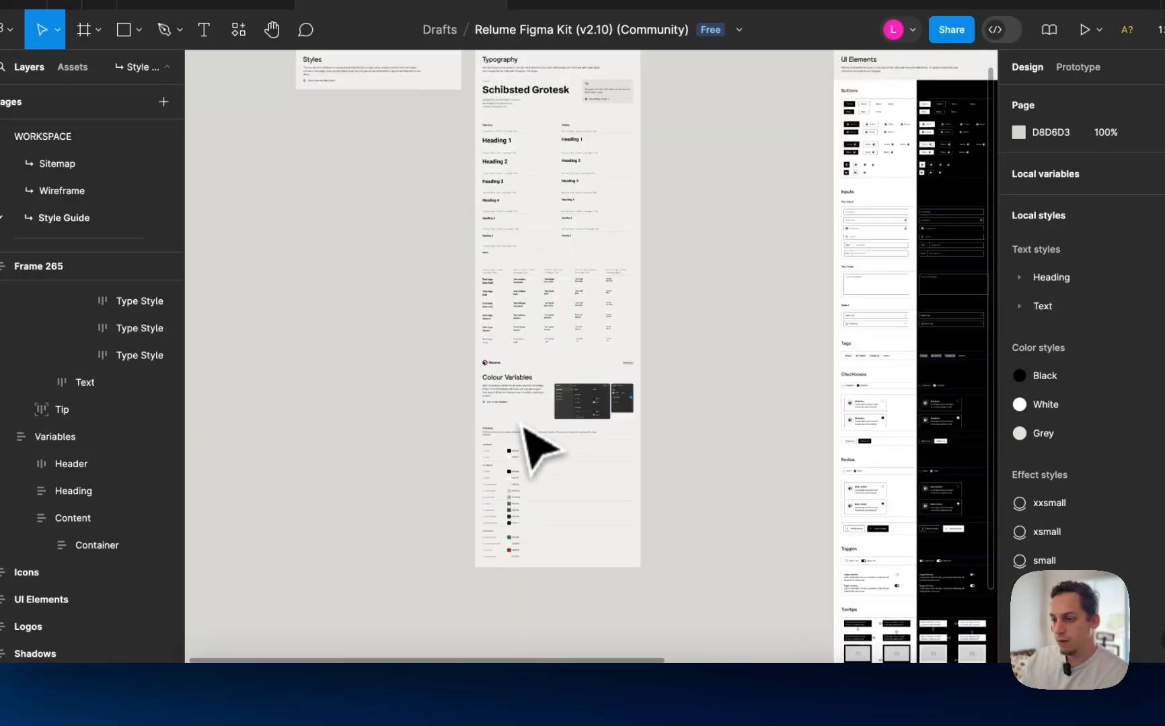
{"action": "left_click", "coordinate": [533, 416]}
{"action": "key", "text": "BackSpace"}
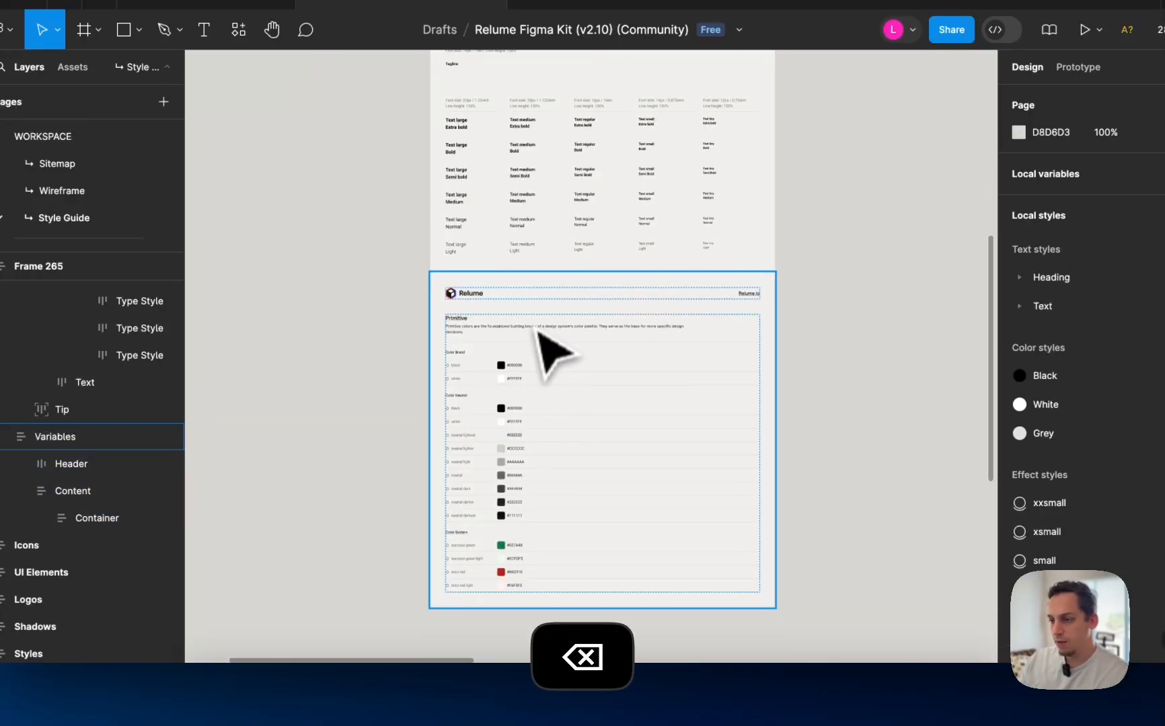
{"action": "left_click", "coordinate": [538, 300]}
{"action": "key", "text": "BackSpace"}
{"action": "scroll", "coordinate": [531, 323], "scroll_direction": "up", "scroll_amount": 5}
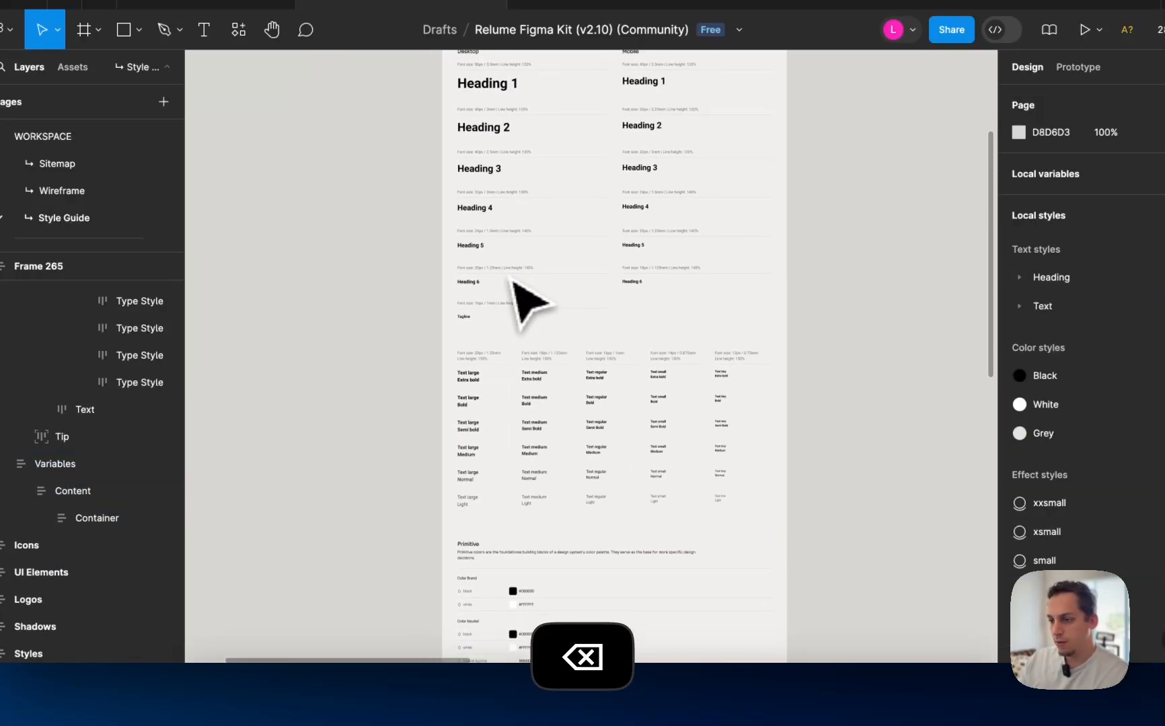
{"action": "scroll", "coordinate": [514, 411], "scroll_direction": "up", "scroll_amount": 3}
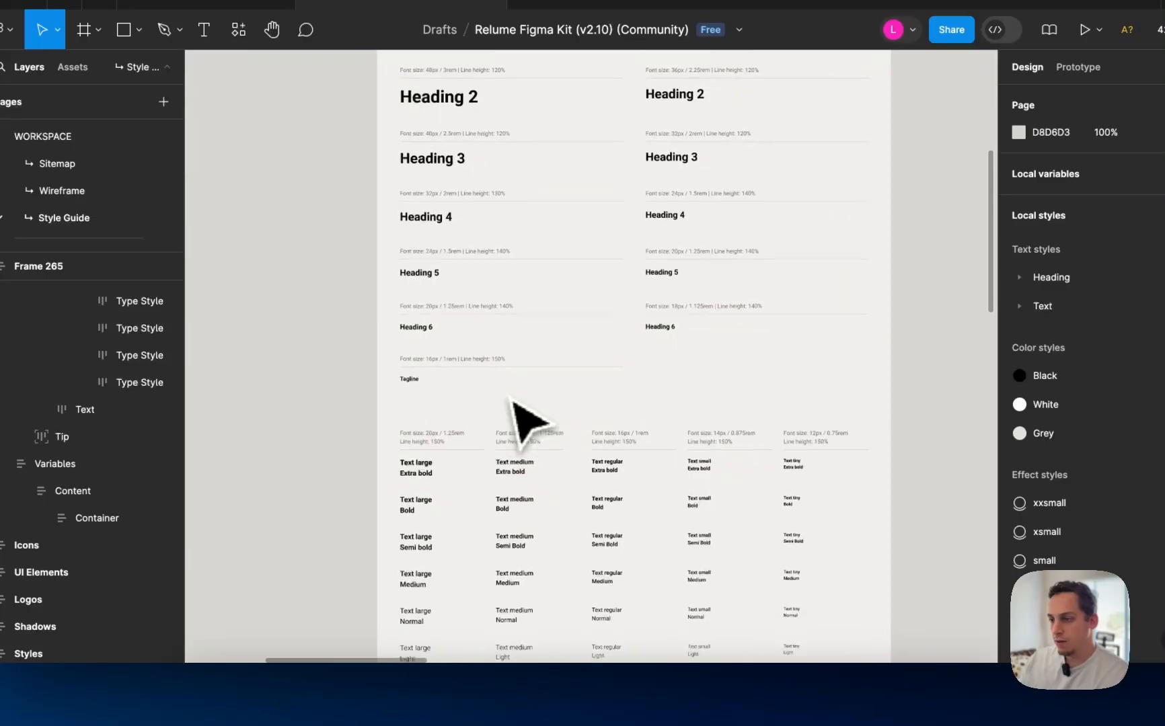
{"action": "left_click", "coordinate": [460, 511]}
{"action": "double_click", "coordinate": [457, 509]}
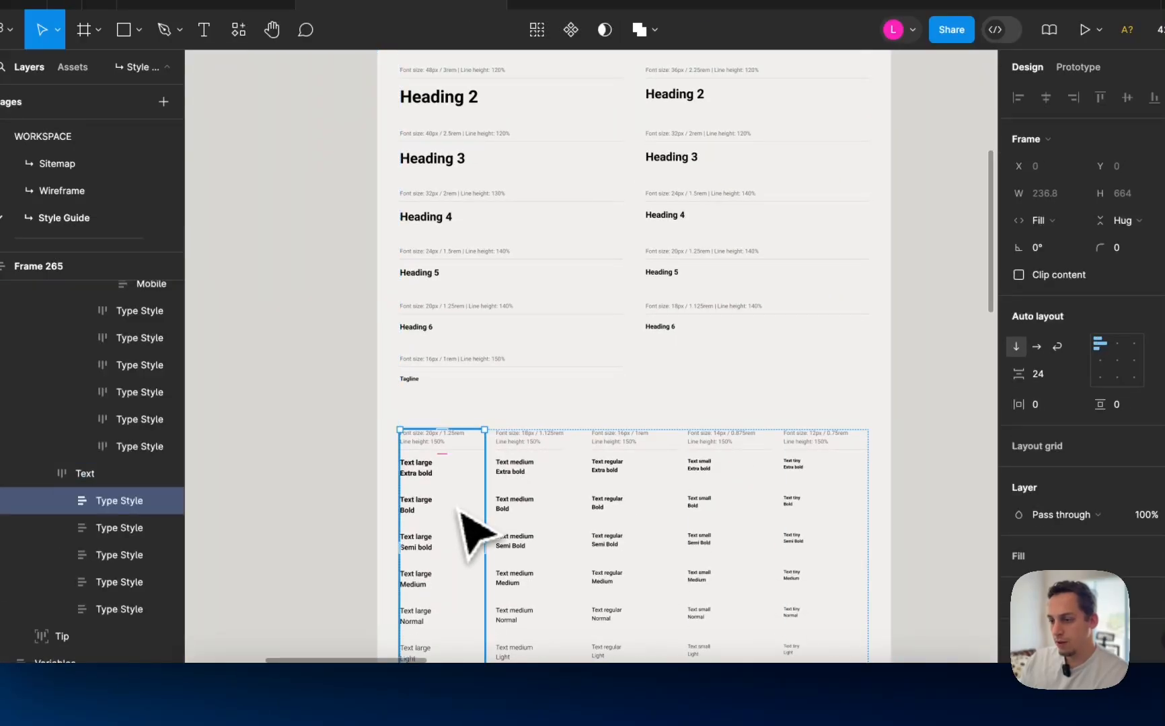
{"action": "left_click", "coordinate": [390, 497]}
{"action": "double_click", "coordinate": [469, 501]}
{"action": "double_click", "coordinate": [472, 504]}
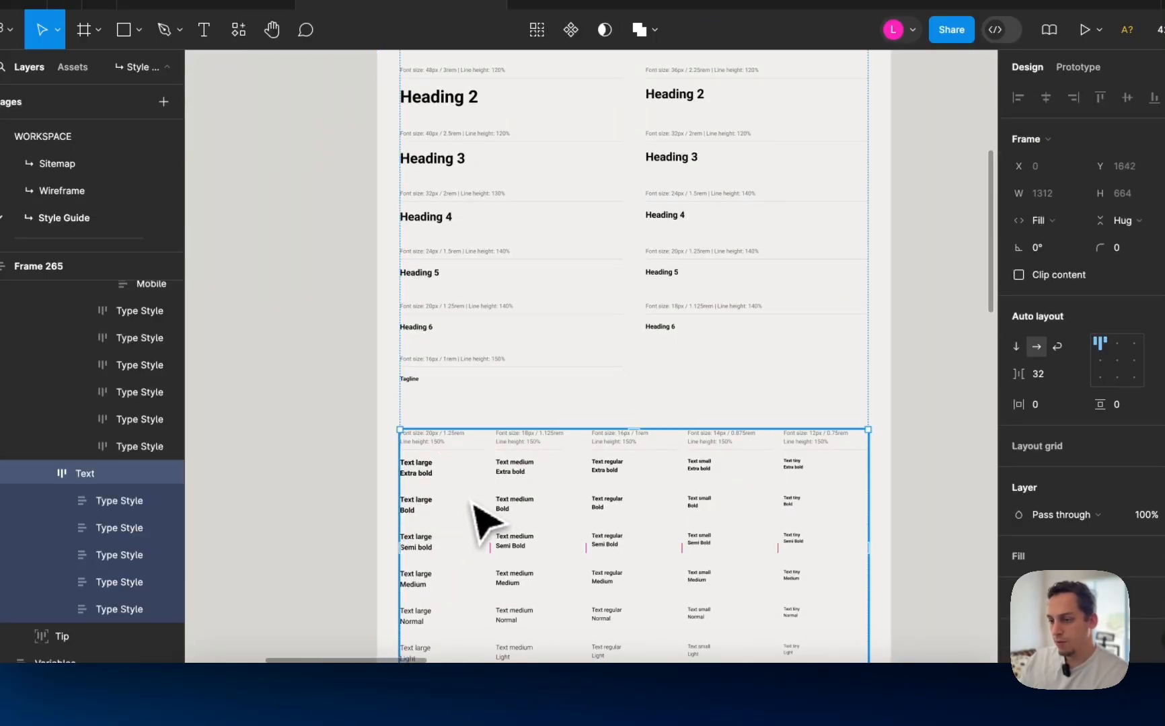
{"action": "double_click", "coordinate": [475, 508]}
{"action": "key", "text": "super+z"}
{"action": "left_click", "coordinate": [491, 500]}
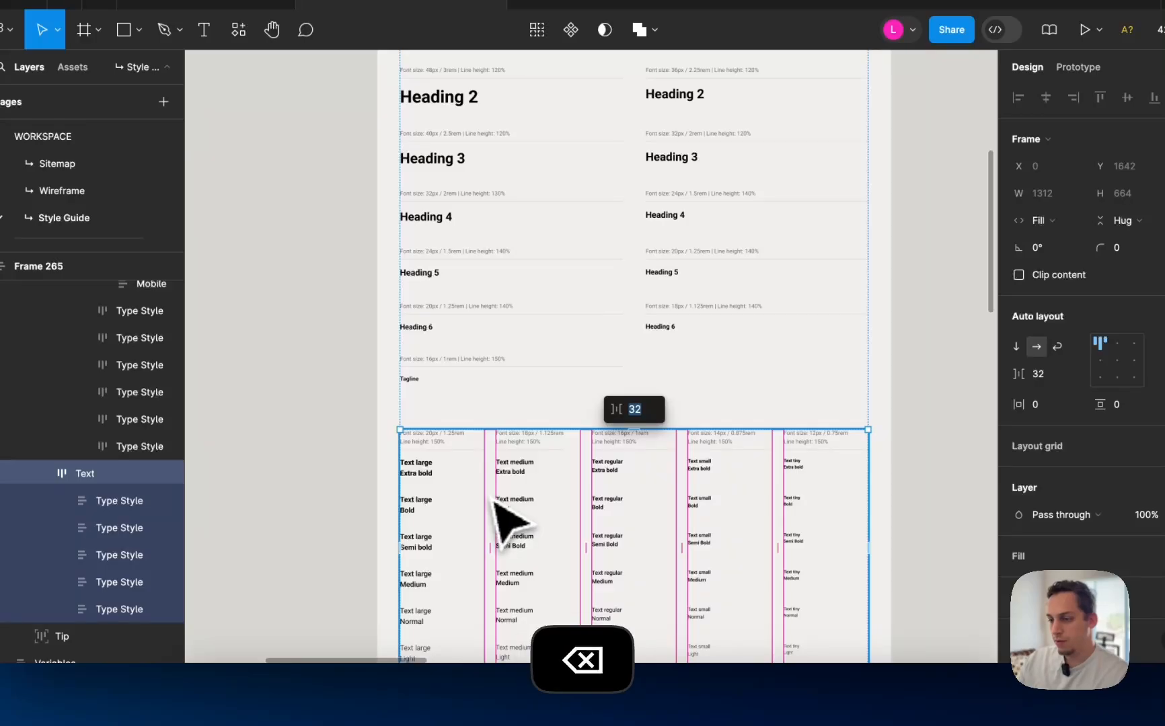
{"action": "key", "text": "BackSpace"}
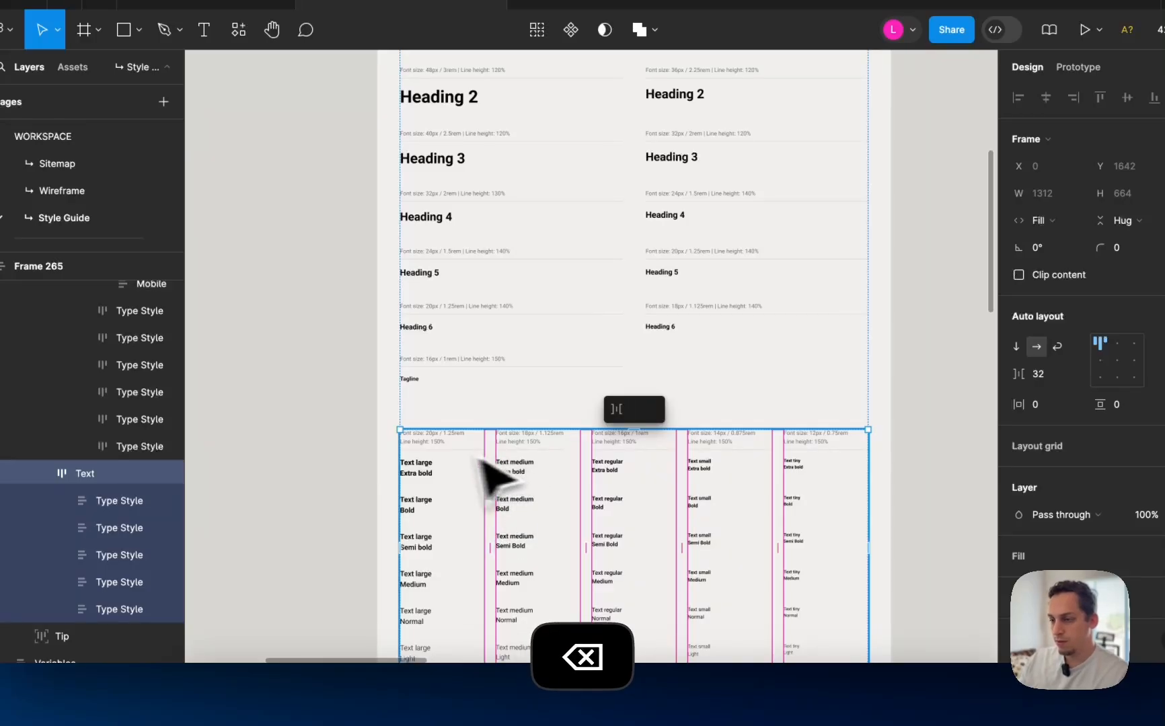
- Delete the table of body text styles beneath the headings in the Typography frame
{"action": "left_click", "coordinate": [375, 464]}
{"action": "double_click", "coordinate": [484, 473]}
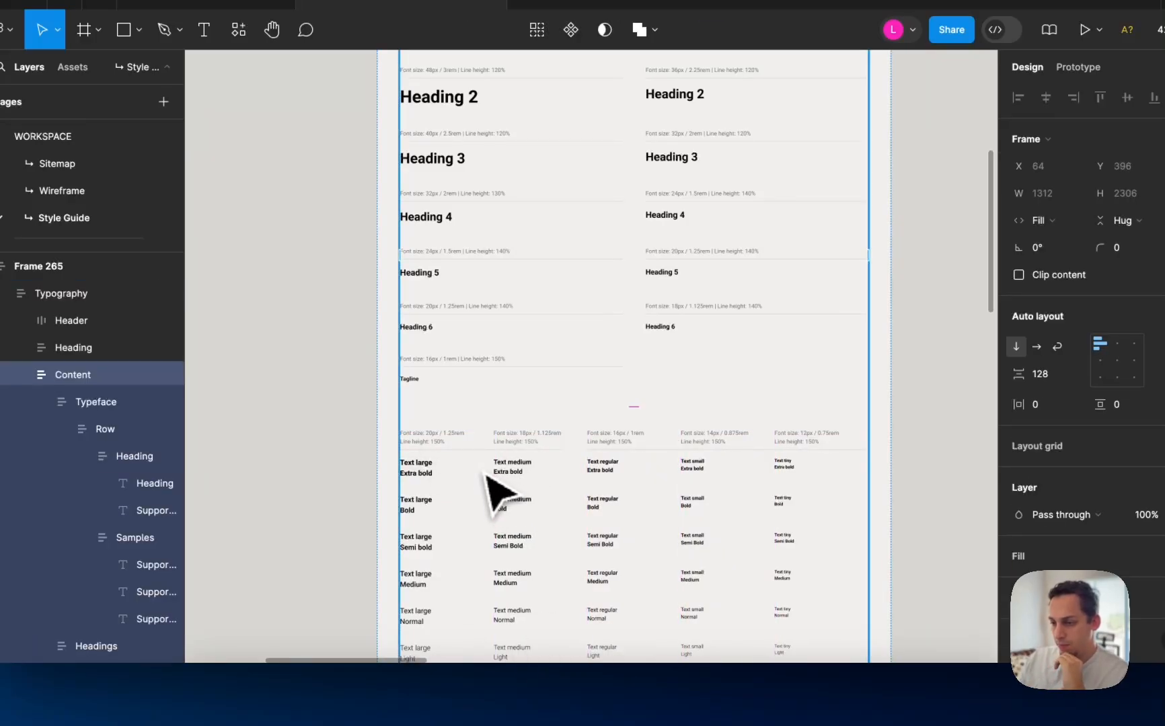
{"action": "left_click", "coordinate": [485, 474]}
{"action": "key", "text": "BackSpace"}
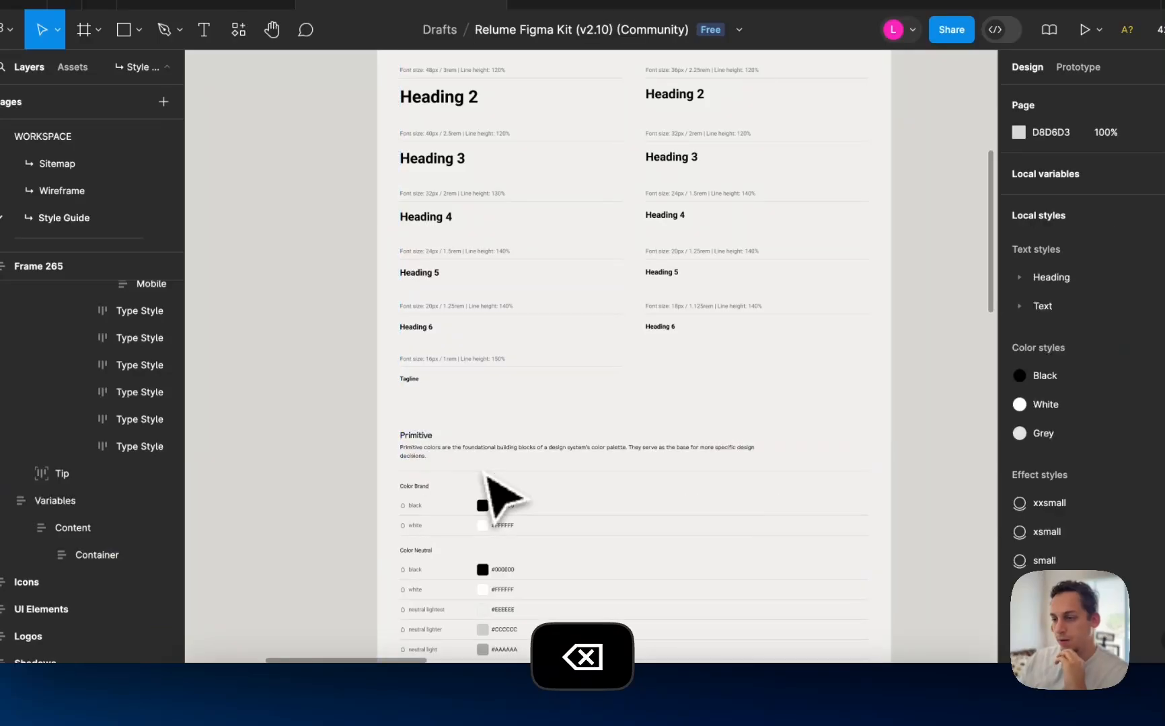
- Delete the Tip box beside the Schibsted Grotesk sample in the Typography frame
{"action": "scroll", "coordinate": [501, 497], "scroll_direction": "up", "scroll_amount": 5}
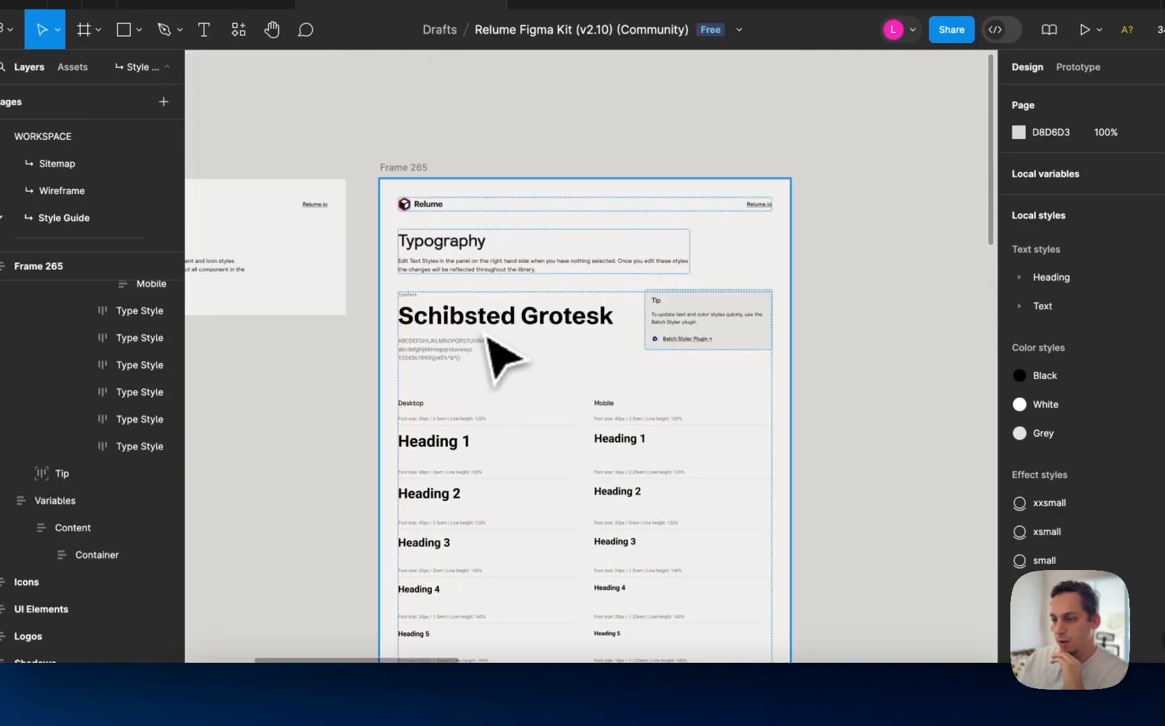
{"action": "left_click", "coordinate": [731, 340]}
{"action": "left_click", "coordinate": [733, 341]}
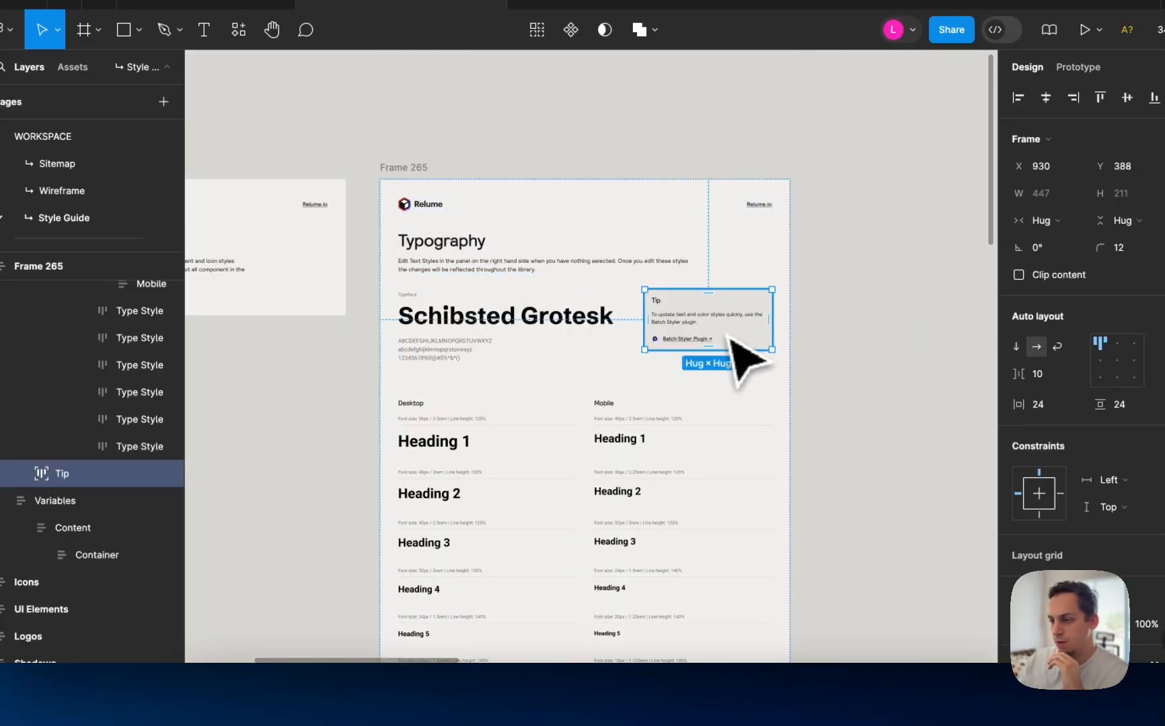
{"action": "key", "text": "BackSpace"}
- Check the shortened Frame 265 in the Builder.io plugin for export suitability, and close the plugin
{"action": "left_click", "coordinate": [586, 266]}
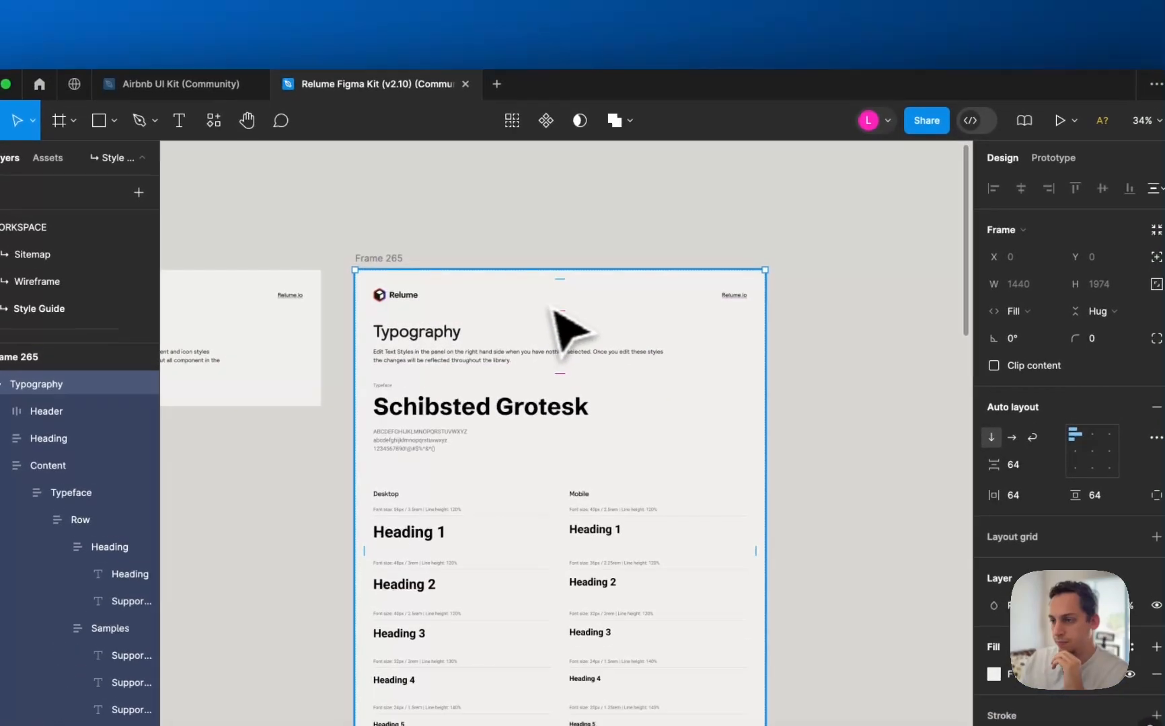
{"action": "scroll", "coordinate": [511, 279], "scroll_direction": "down", "scroll_amount": 5, "text": "ctrl"}
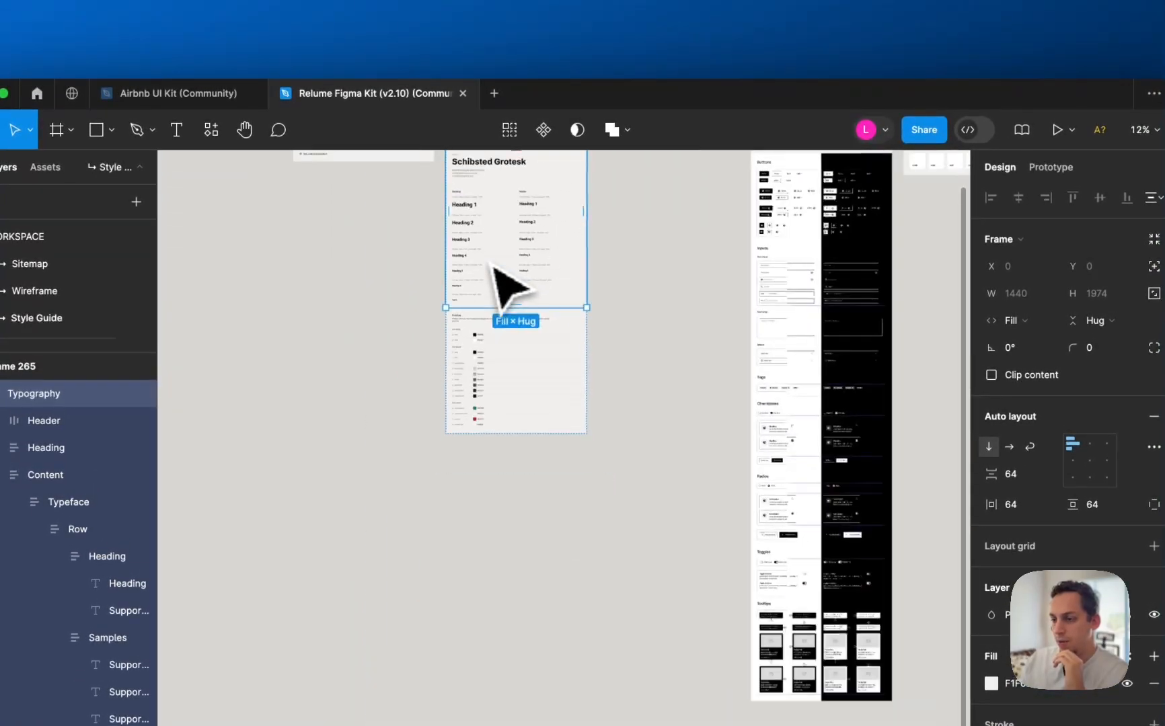
{"action": "left_click", "coordinate": [474, 272]}
{"action": "left_click", "coordinate": [490, 294]}
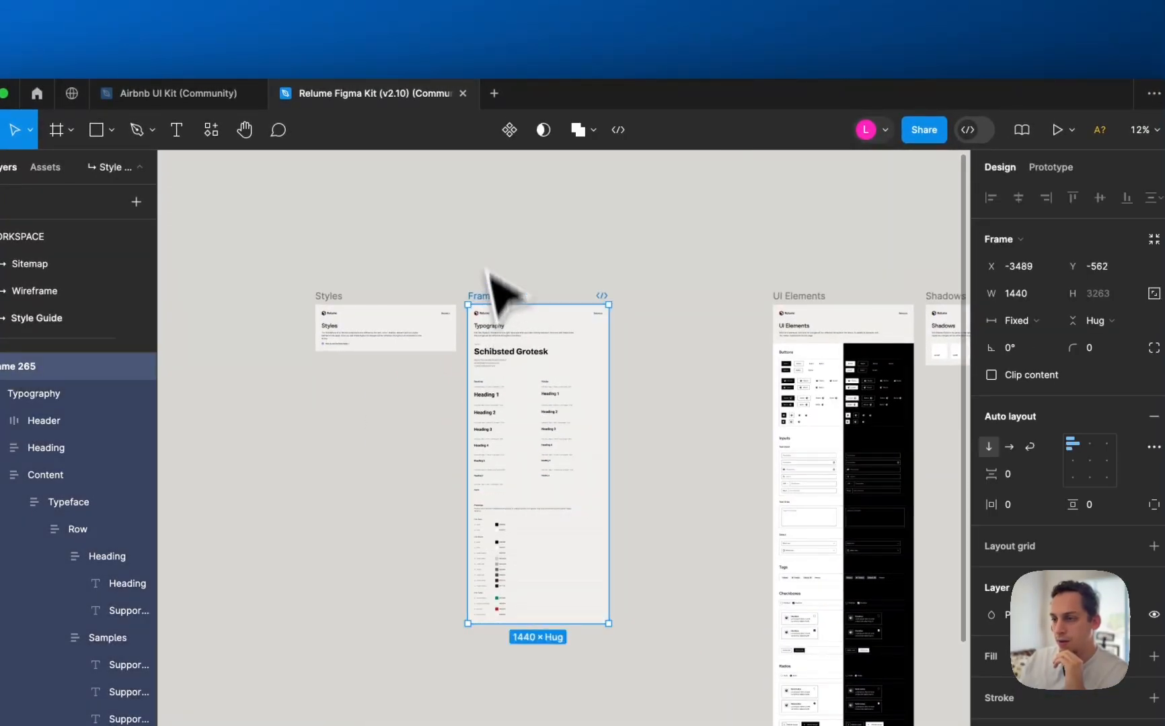
{"action": "left_click", "coordinate": [369, 66]}
{"action": "left_click", "coordinate": [388, 97]}
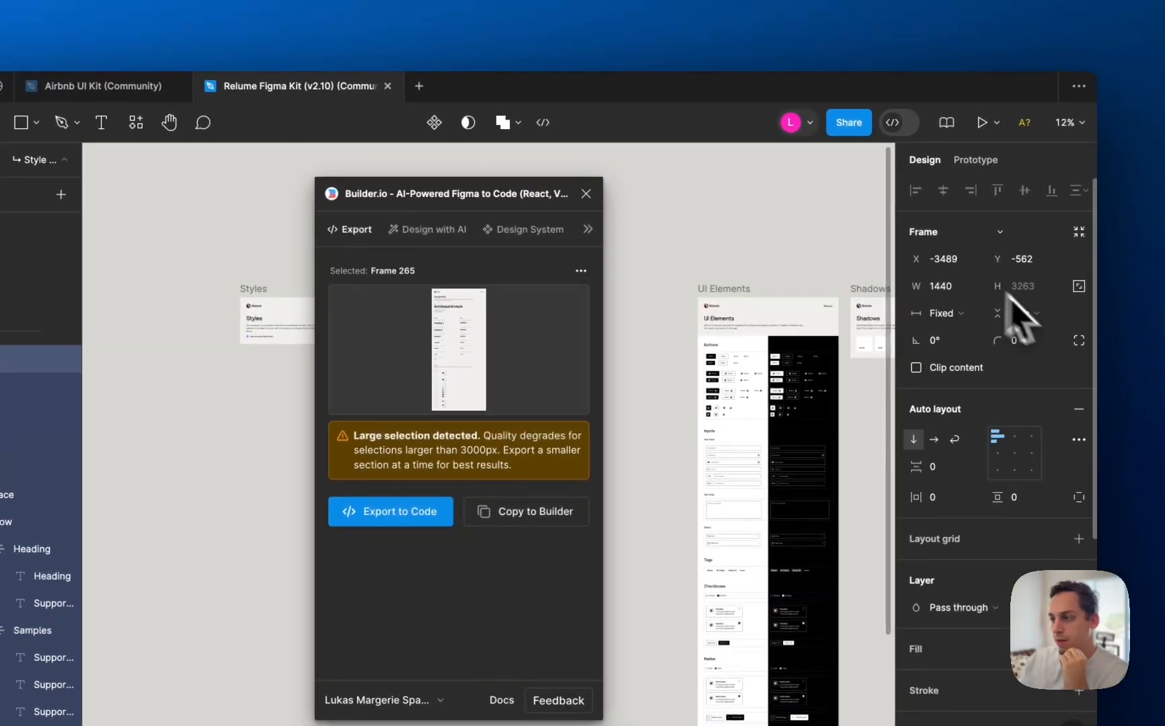
{"action": "left_click", "coordinate": [661, 200]}
- Delete the Typography heading block and the Relume header row above the Schibsted Grotesk sample
{"action": "scroll", "coordinate": [501, 365], "scroll_direction": "up", "scroll_amount": 5}
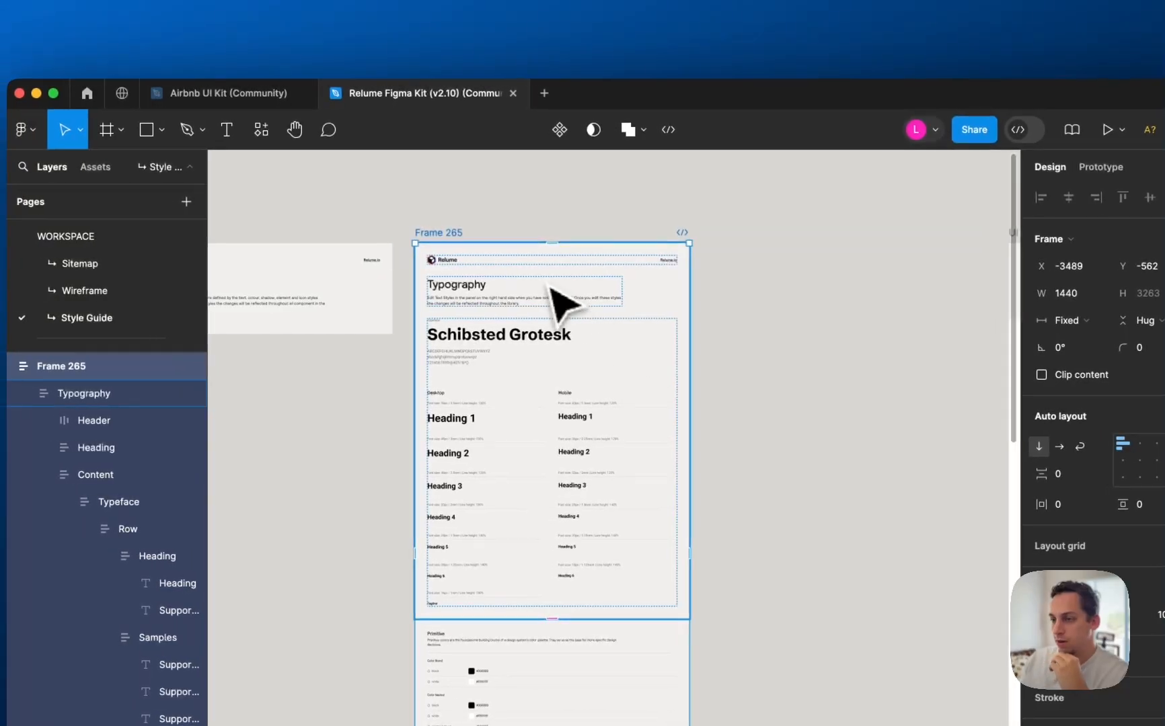
{"action": "double_click", "coordinate": [414, 284]}
{"action": "key", "text": "BackSpace"}
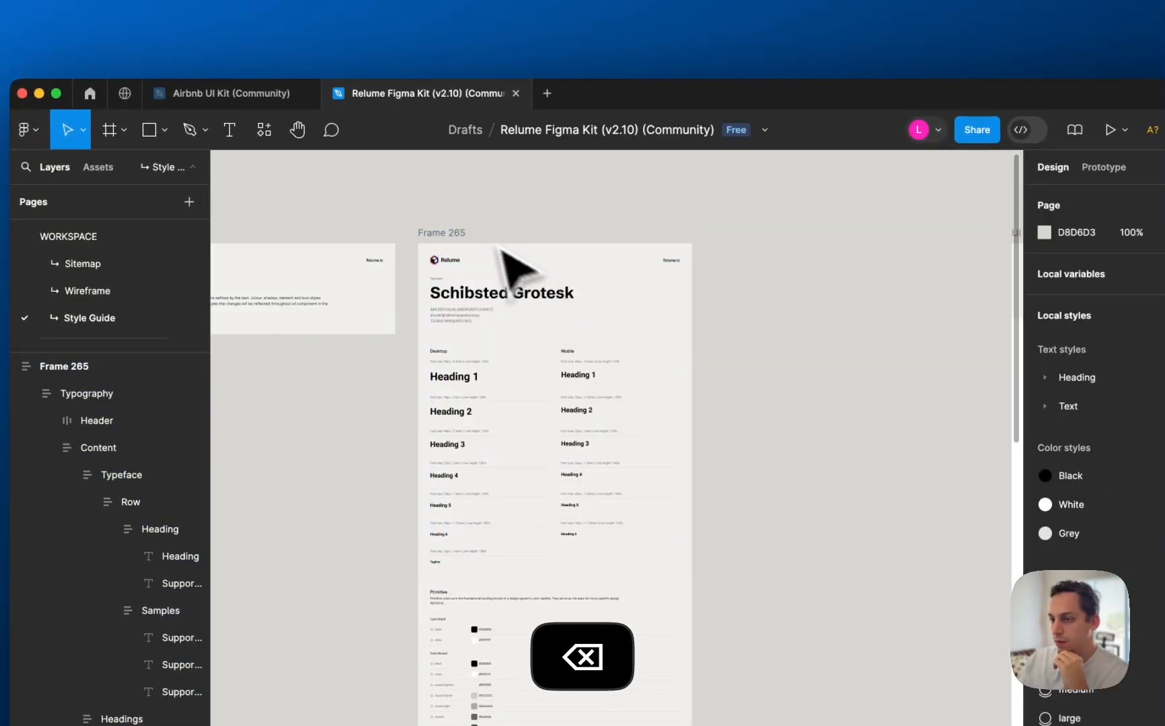
{"action": "left_click", "coordinate": [449, 234]}
{"action": "double_click", "coordinate": [464, 261]}
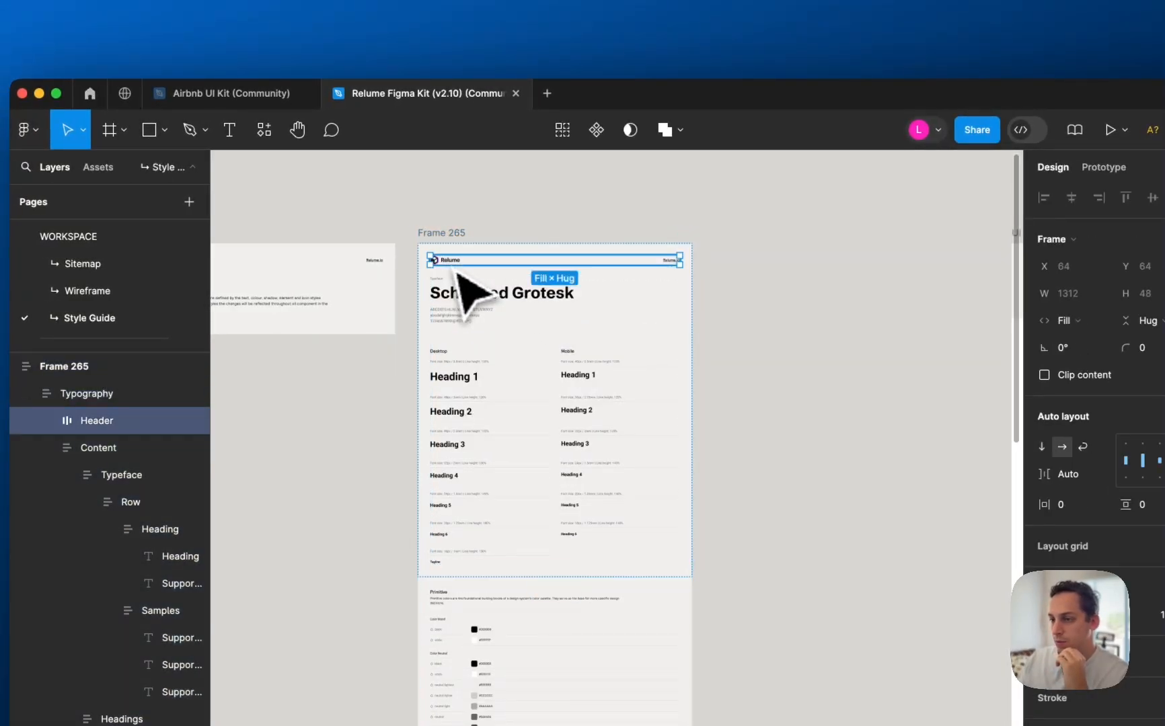
{"action": "key", "text": "BackSpace"}
- Export Frame 265 to code with the Builder.io plugin
{"action": "left_click", "coordinate": [464, 247]}
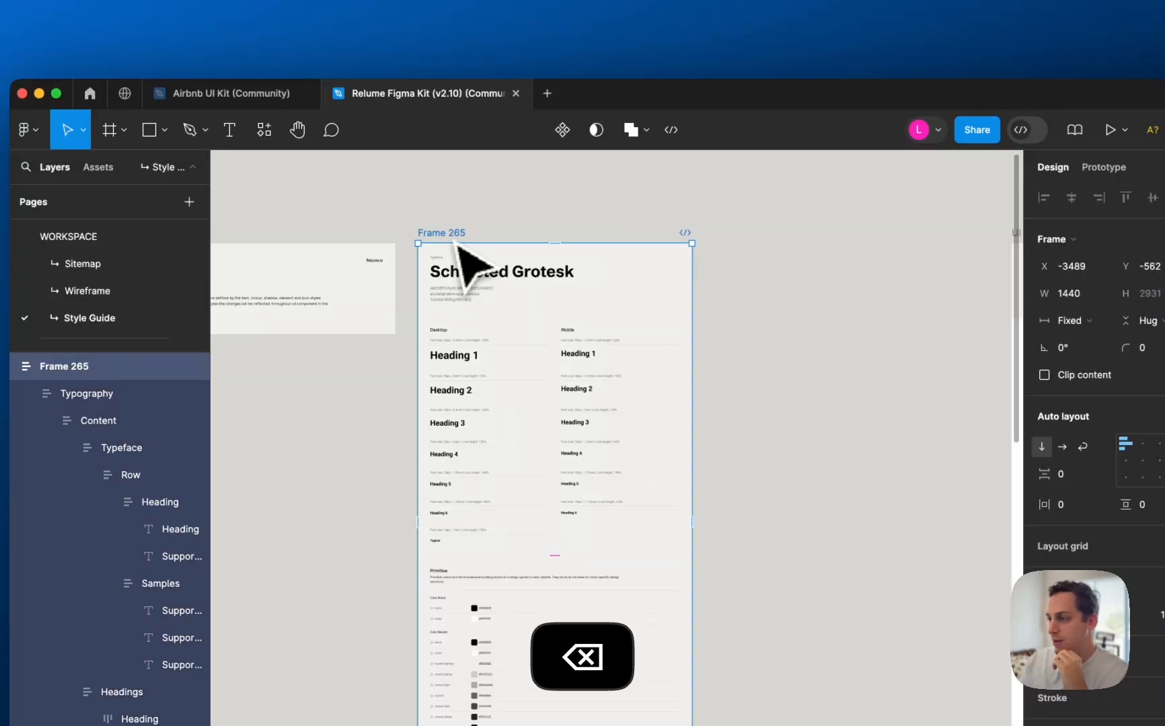
{"action": "left_click", "coordinate": [404, 59]}
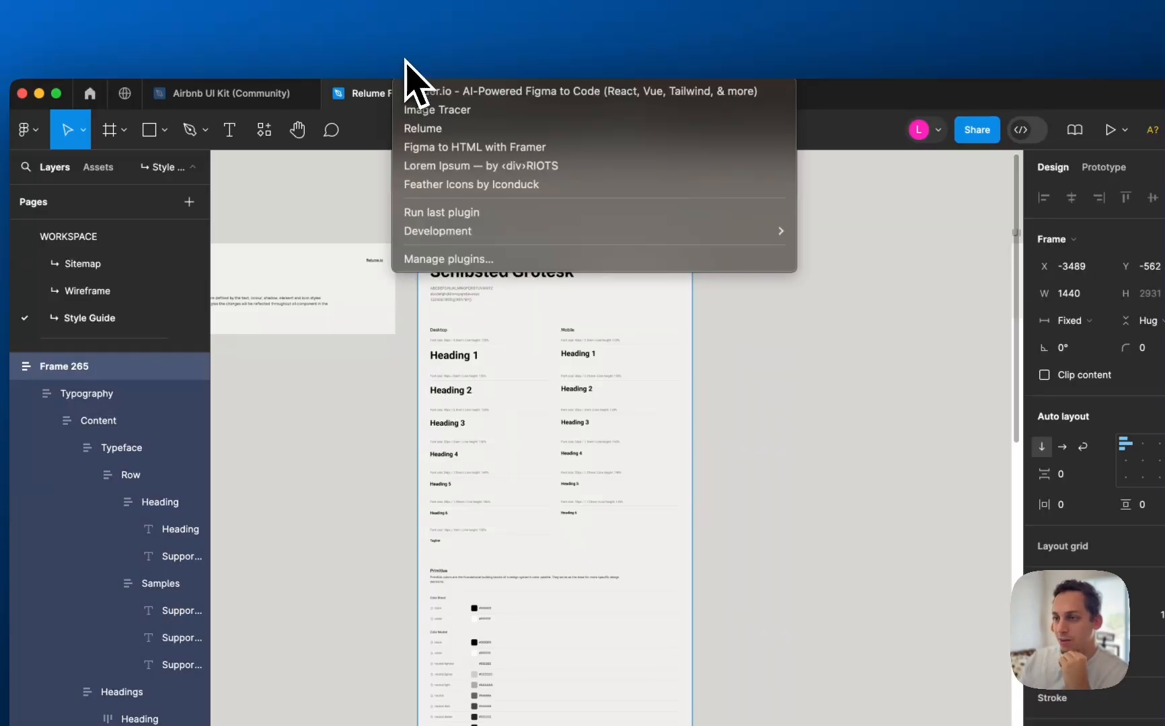
{"action": "left_click", "coordinate": [431, 95]}
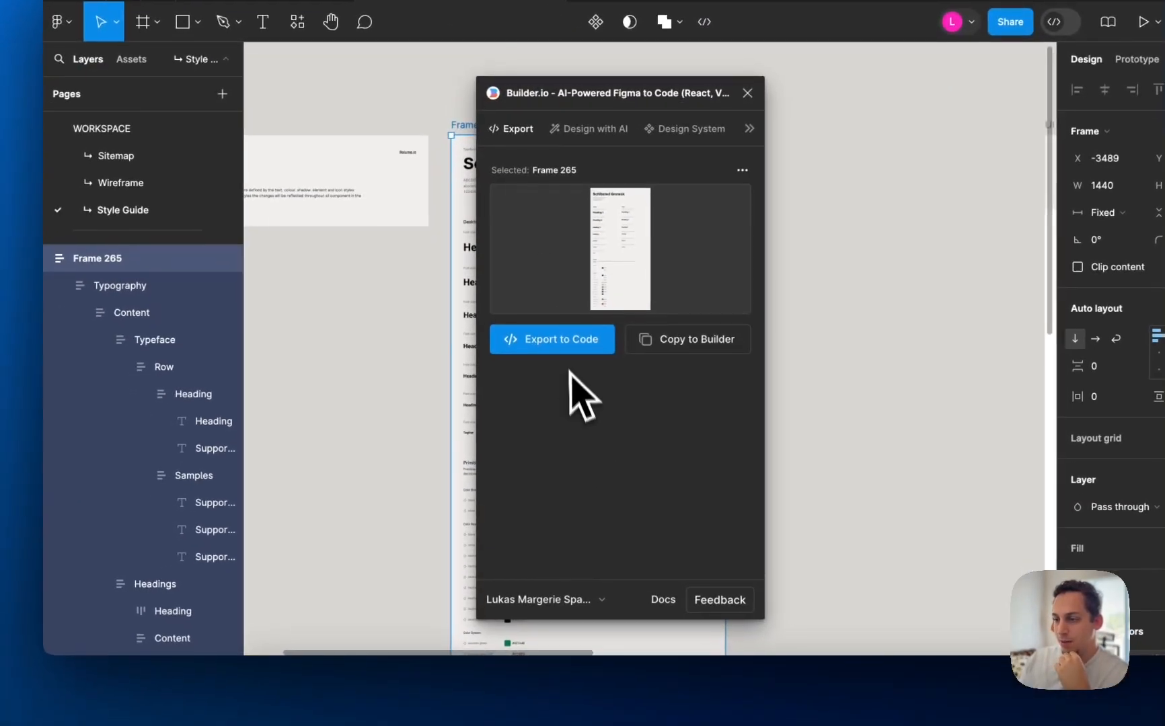
{"action": "left_click", "coordinate": [555, 341]}
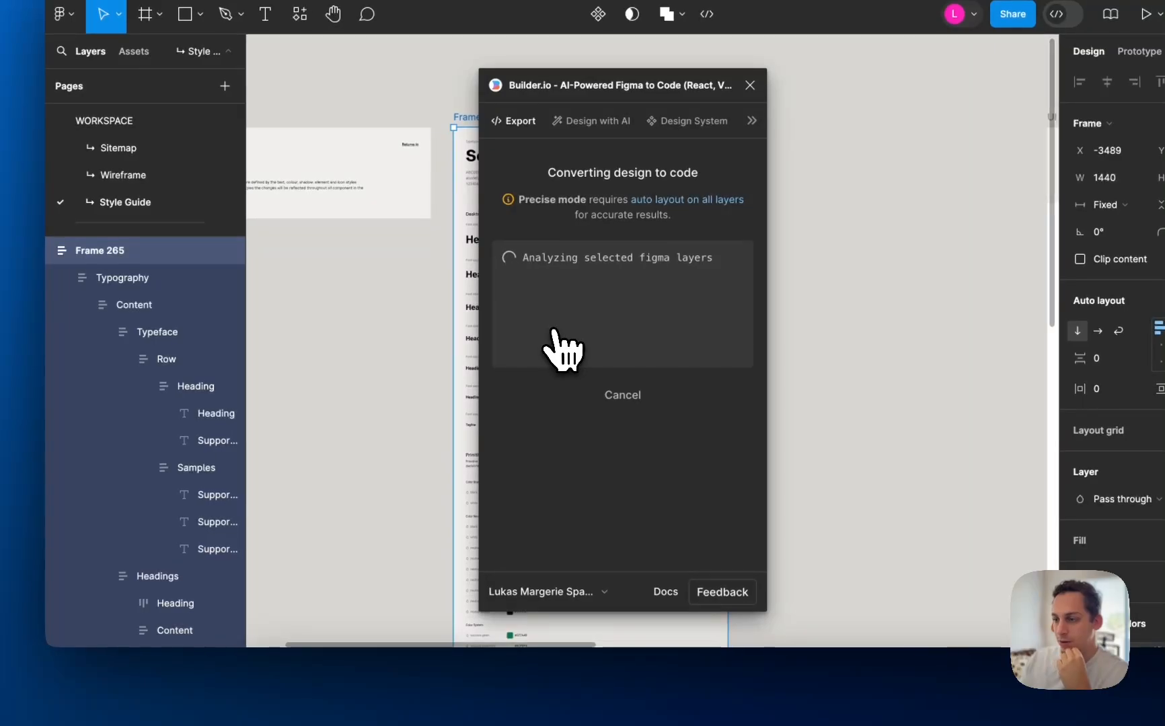
- Switch to Lovable in Google Chrome and examine the marketplace page preview, including its hero section and booking cards
{"action": "left_click", "coordinate": [322, 696]}
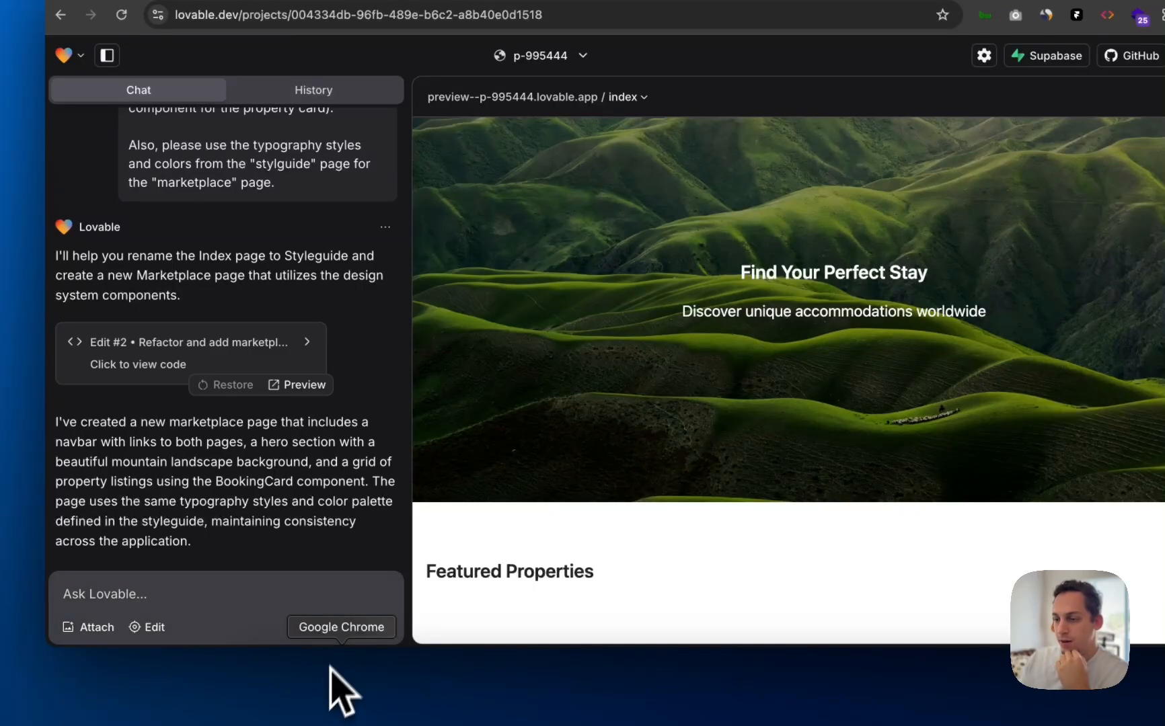
{"action": "scroll", "coordinate": [512, 421], "scroll_direction": "down", "scroll_amount": 10}
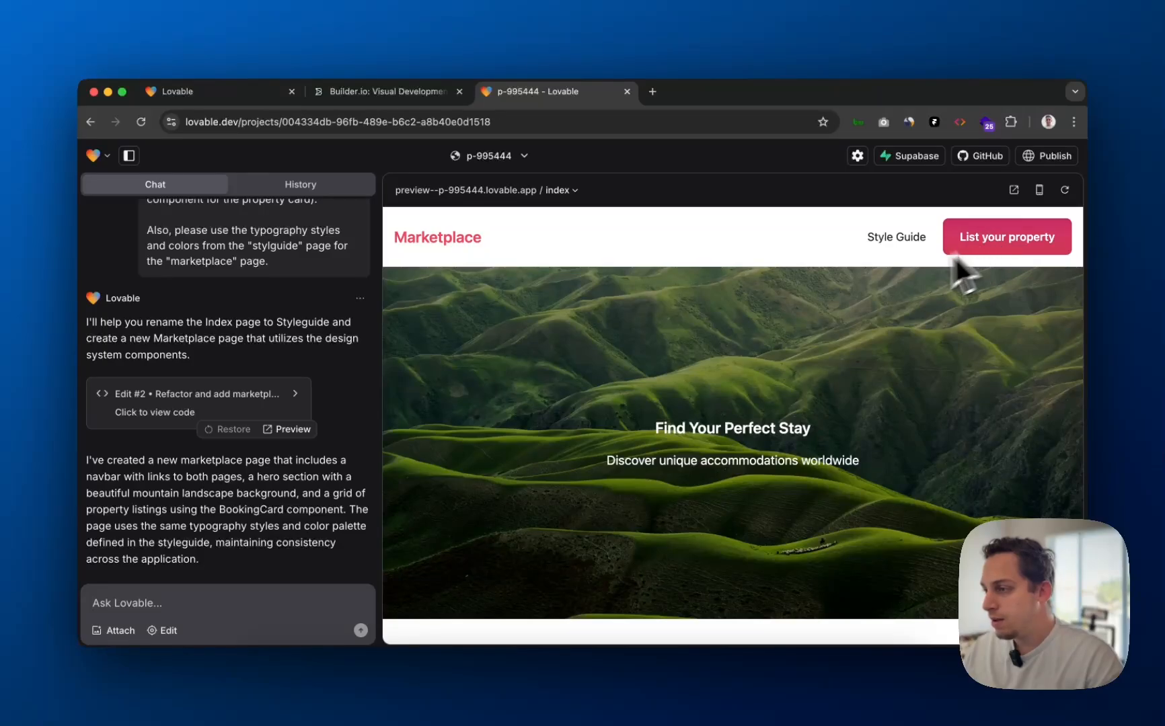
{"action": "scroll", "coordinate": [888, 296], "scroll_direction": "down", "scroll_amount": 15}
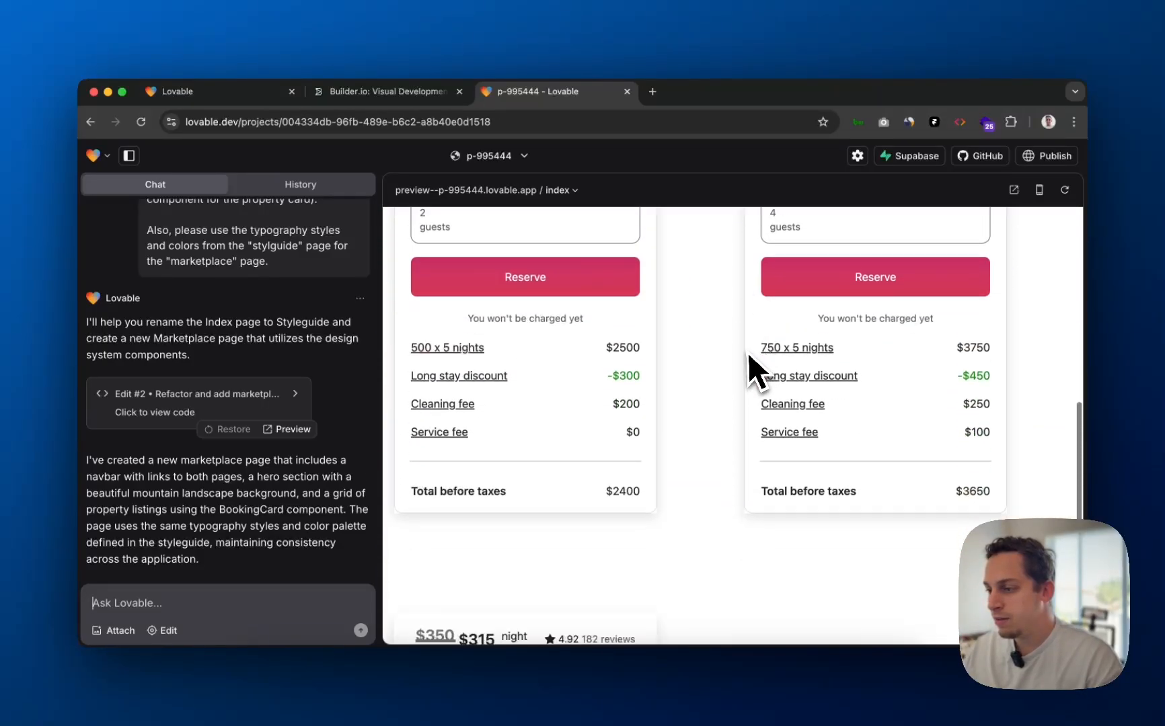
{"action": "scroll", "coordinate": [746, 353], "scroll_direction": "down", "scroll_amount": 6}
{"action": "scroll", "coordinate": [745, 353], "scroll_direction": "up", "scroll_amount": 2}
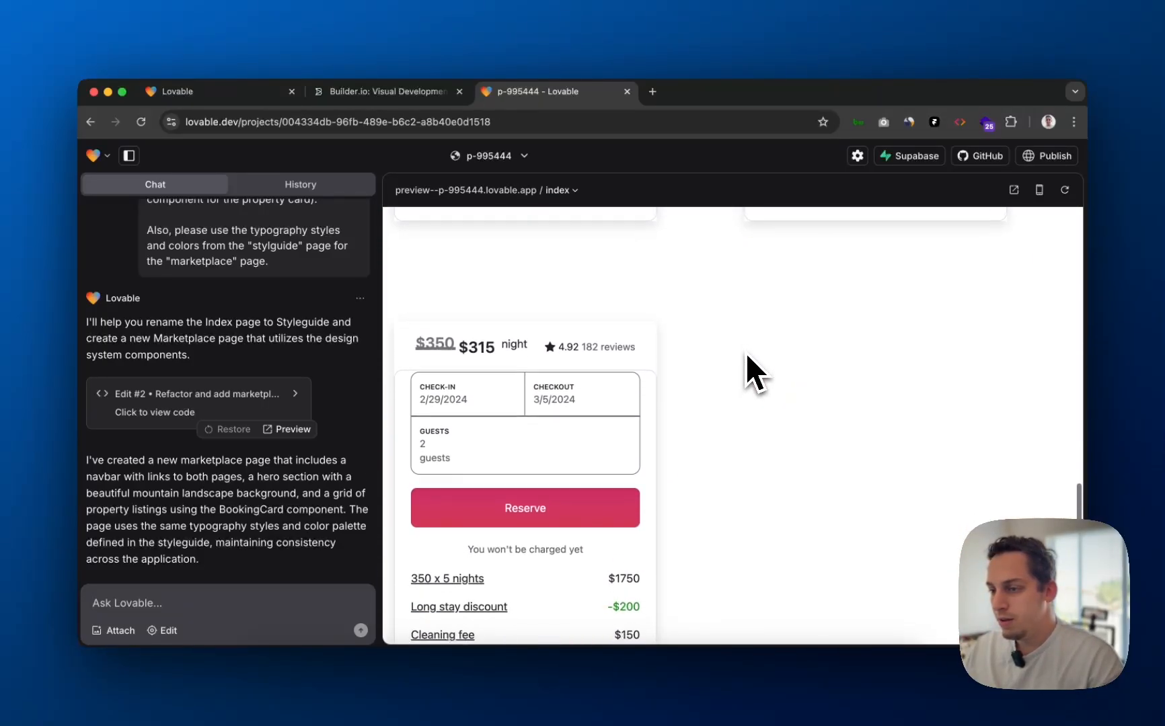
{"action": "scroll", "coordinate": [745, 353], "scroll_direction": "down", "scroll_amount": 3}
{"action": "scroll", "coordinate": [745, 353], "scroll_direction": "up", "scroll_amount": 2}
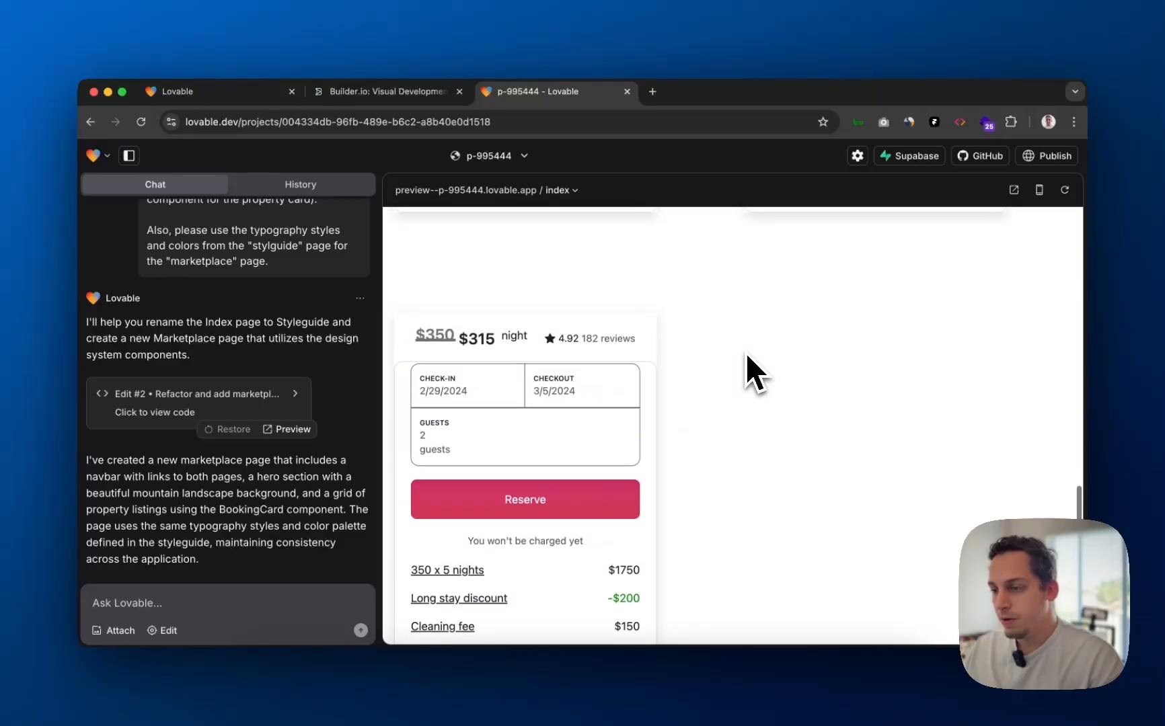
{"action": "scroll", "coordinate": [745, 353], "scroll_direction": "down", "scroll_amount": 2}
{"action": "scroll", "coordinate": [498, 400], "scroll_direction": "up", "scroll_amount": 5}
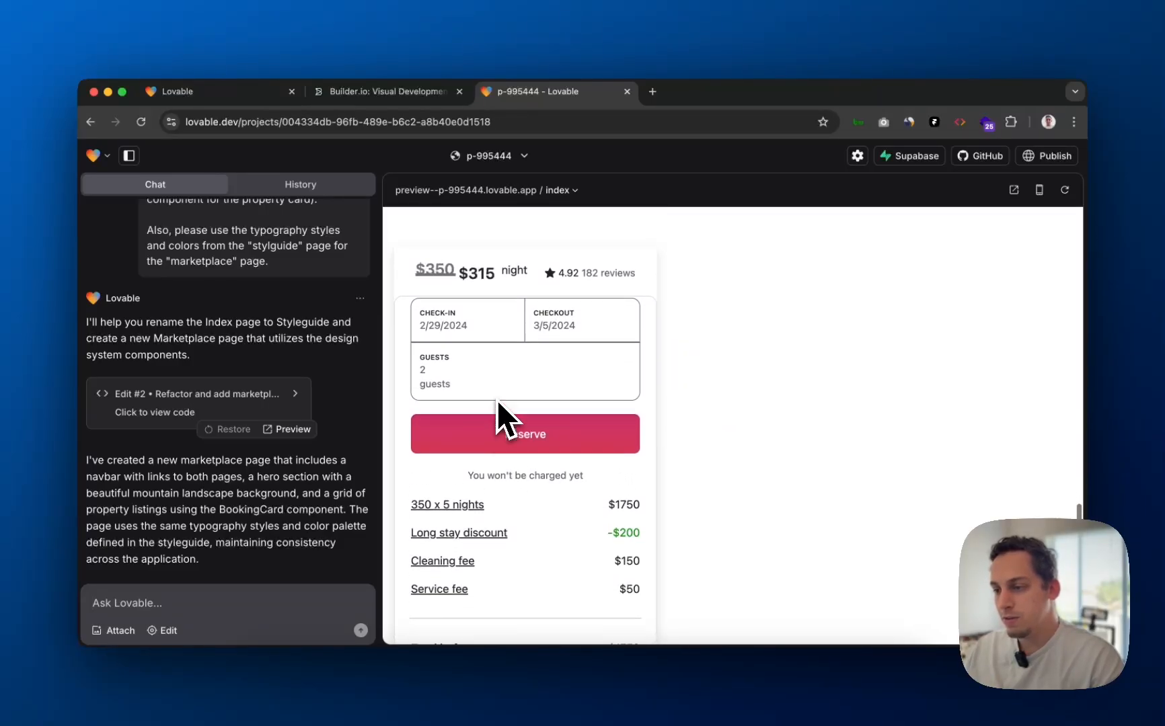
{"action": "scroll", "coordinate": [497, 397], "scroll_direction": "up", "scroll_amount": 2}
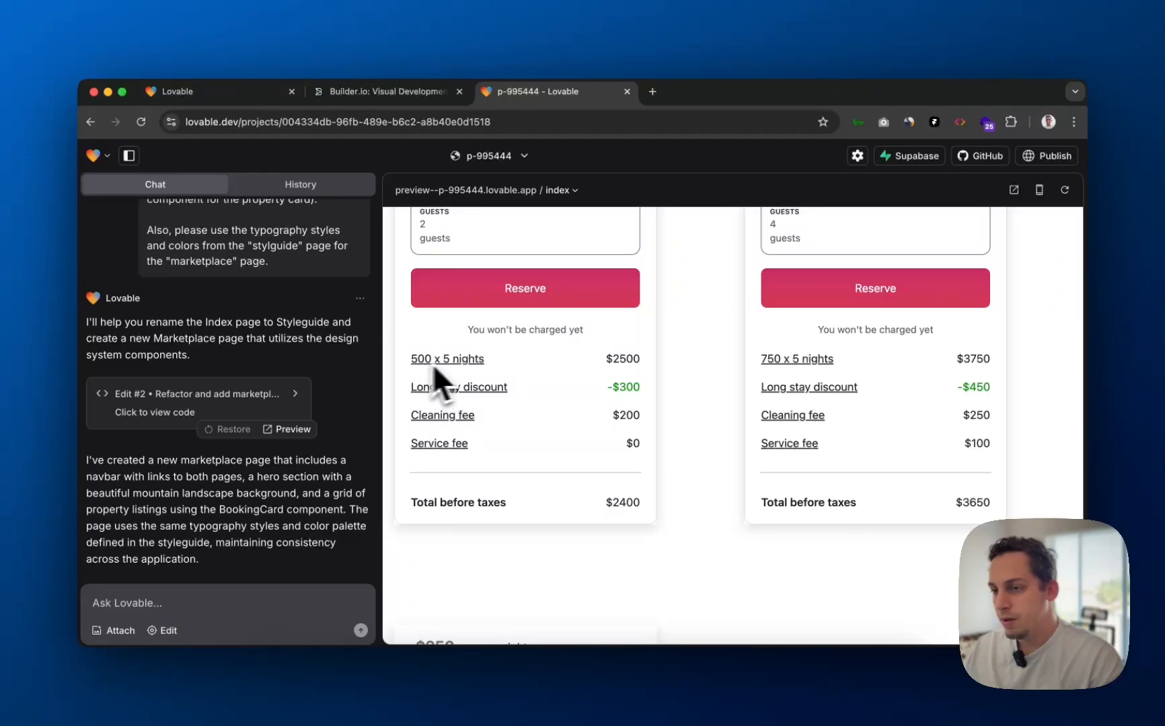
- Send Lovable the prompt 'please add an image layer on the top of the card component, to preview the property in the card'
{"action": "scroll", "coordinate": [434, 366], "scroll_direction": "up", "scroll_amount": 3}
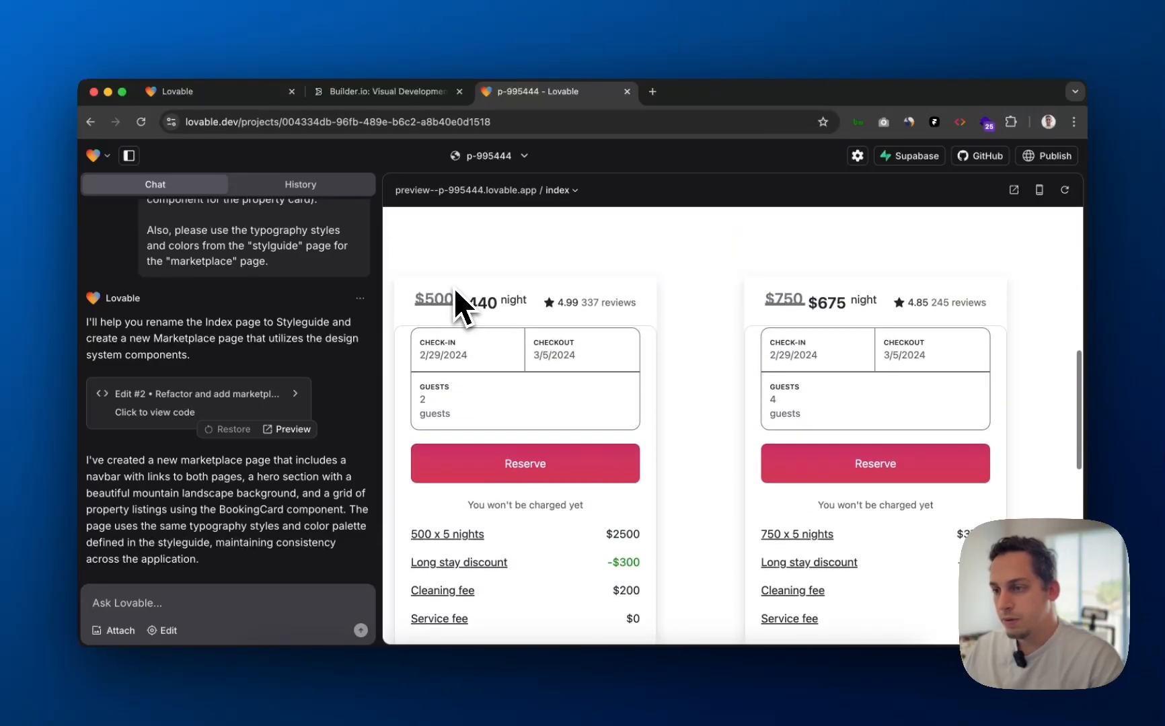
{"action": "scroll", "coordinate": [454, 287], "scroll_direction": "up", "scroll_amount": 1}
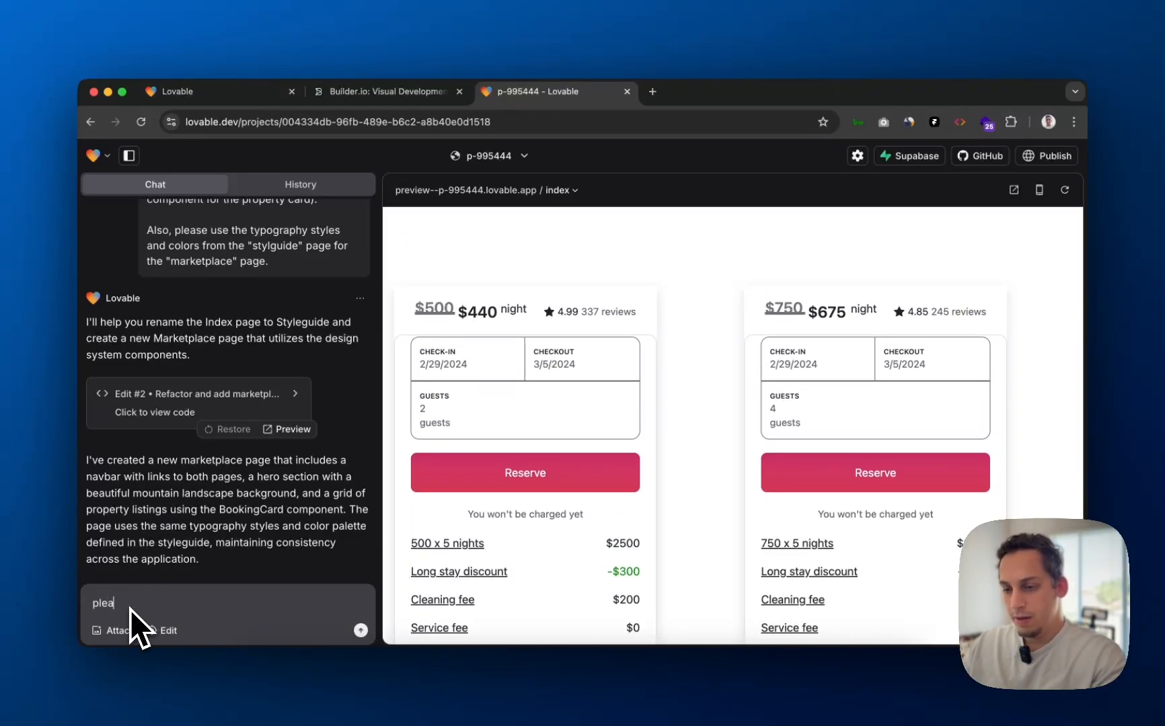
{"action": "key", "text": "BackSpace"}
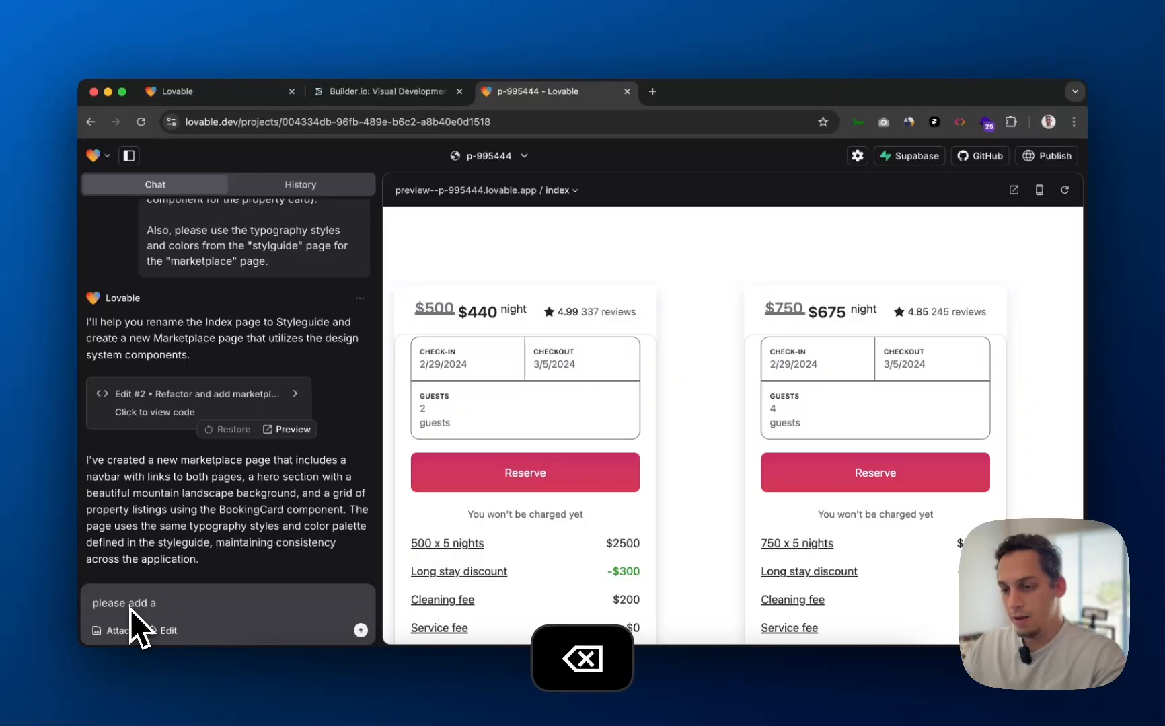
{"action": "type", "text": "n image "}
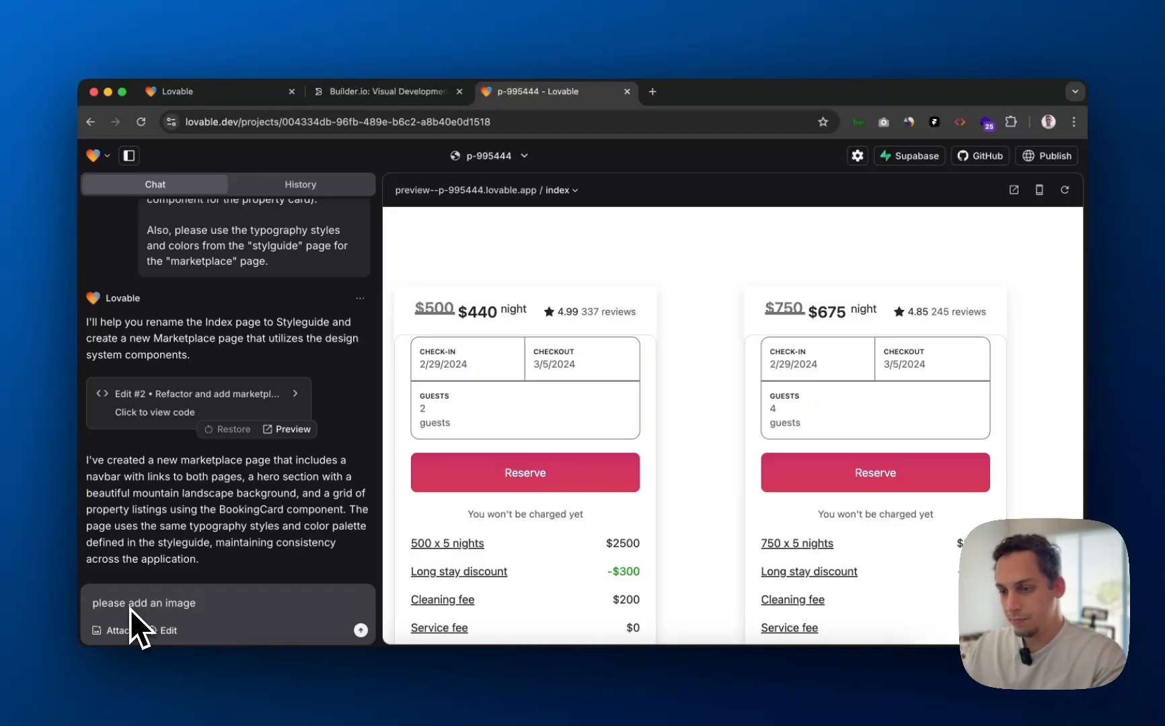
{"action": "type", "text": "layer o"}
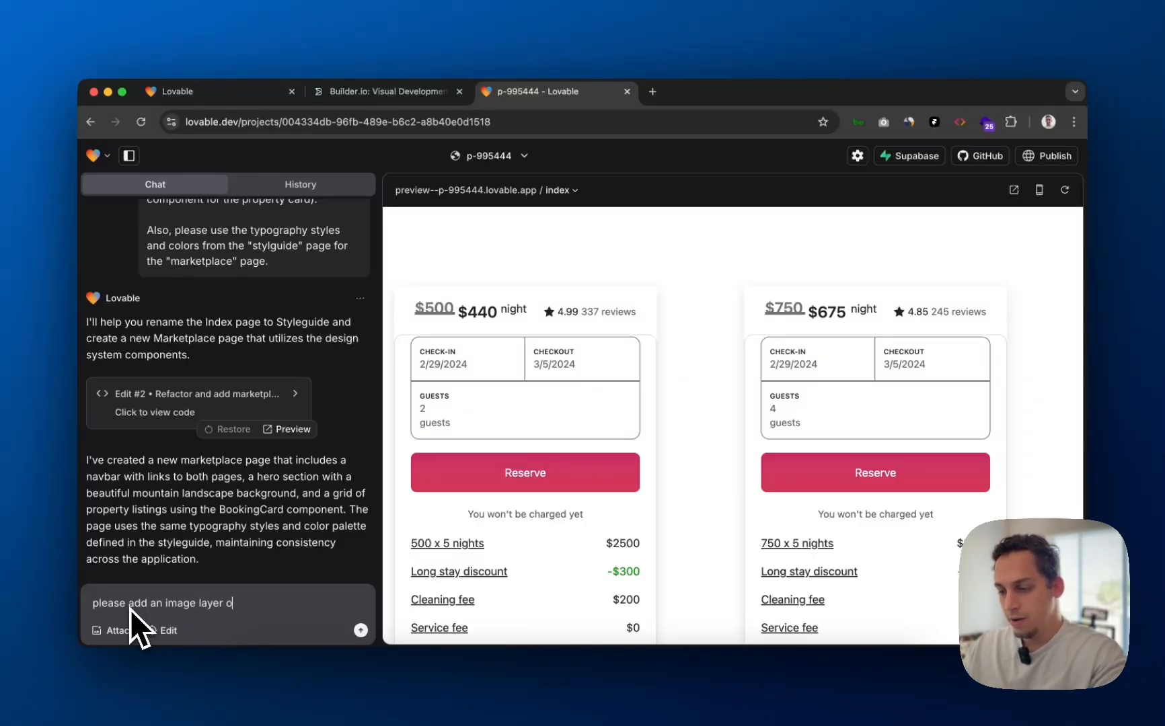
{"action": "type", "text": "n the top of th"}
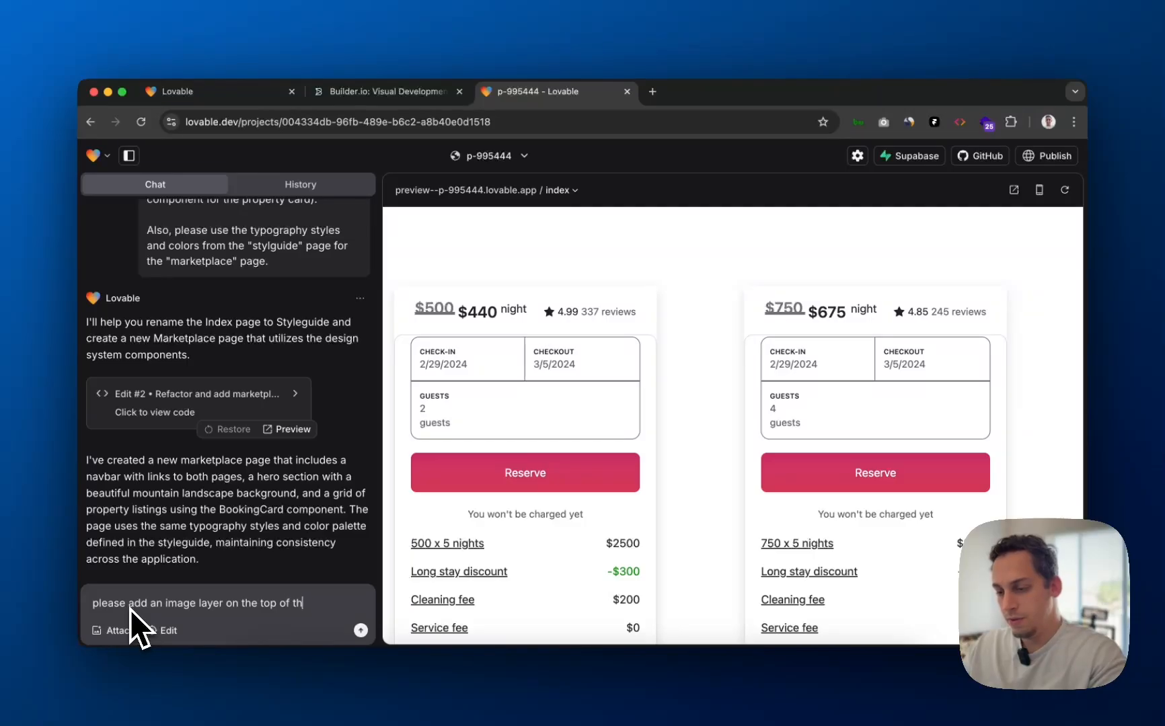
{"action": "type", "text": "e card component, to preview the property in the card"}
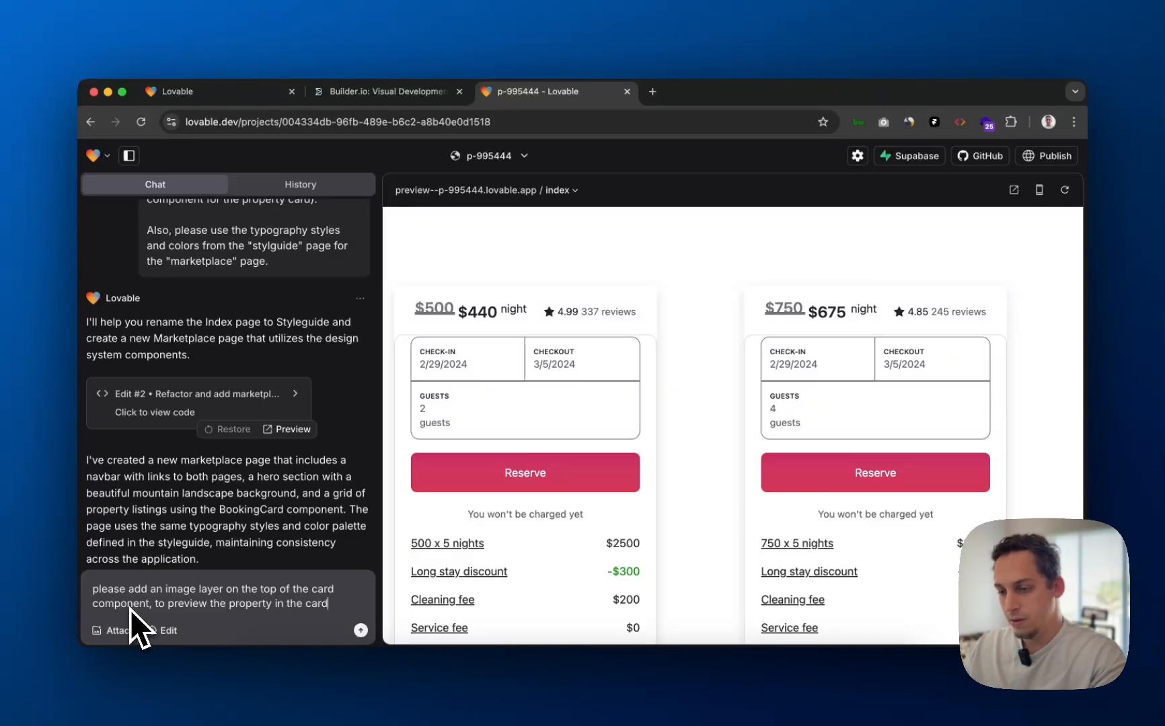
{"action": "key", "text": "Return"}
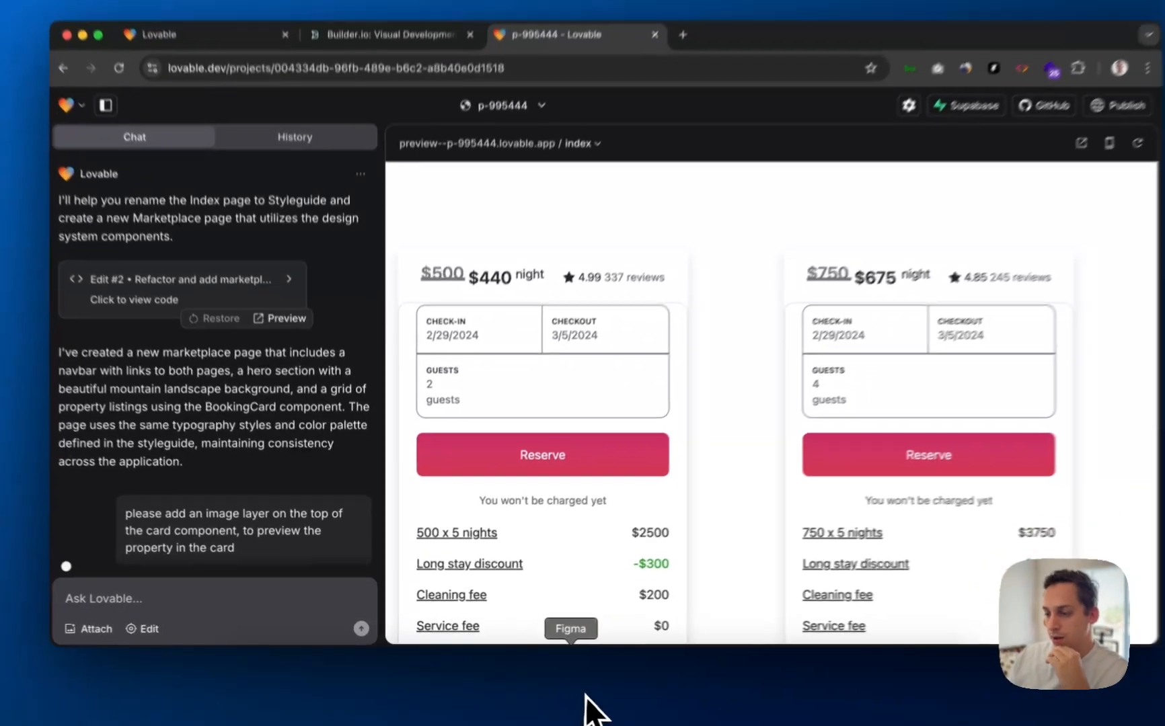
- Switch to Figma and open the exported Frame 265 code in Lovable from the Builder.io plugin
{"action": "left_click", "coordinate": [585, 697]}
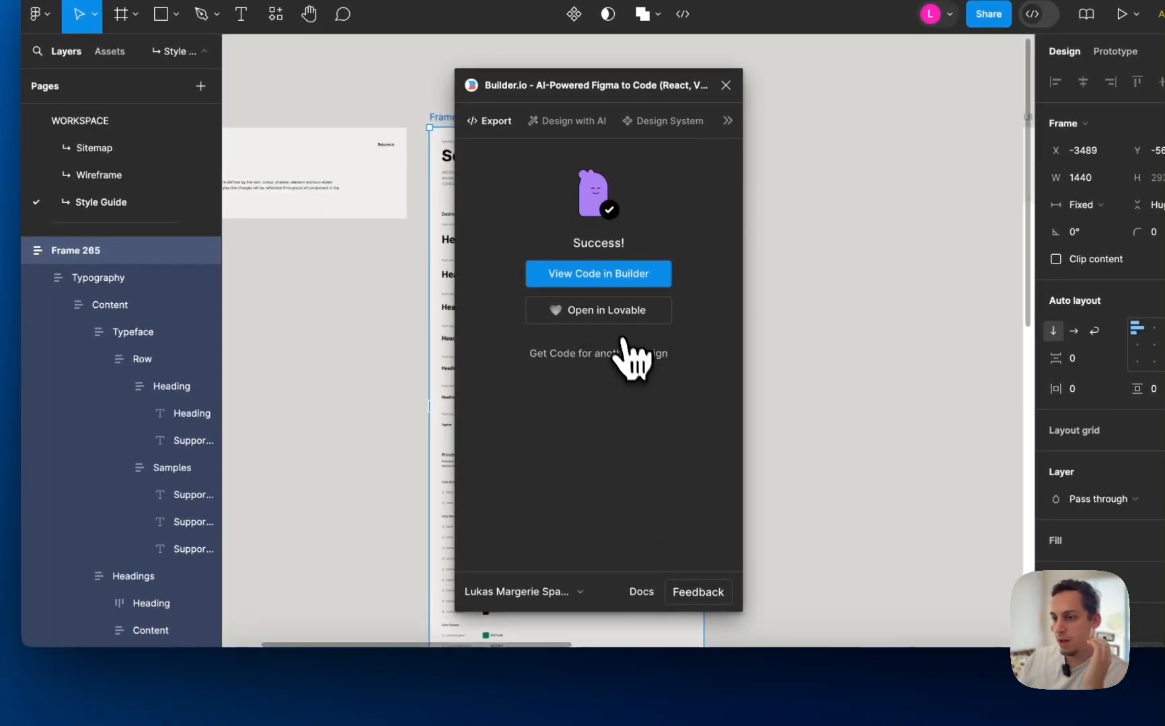
{"action": "left_click", "coordinate": [622, 333]}
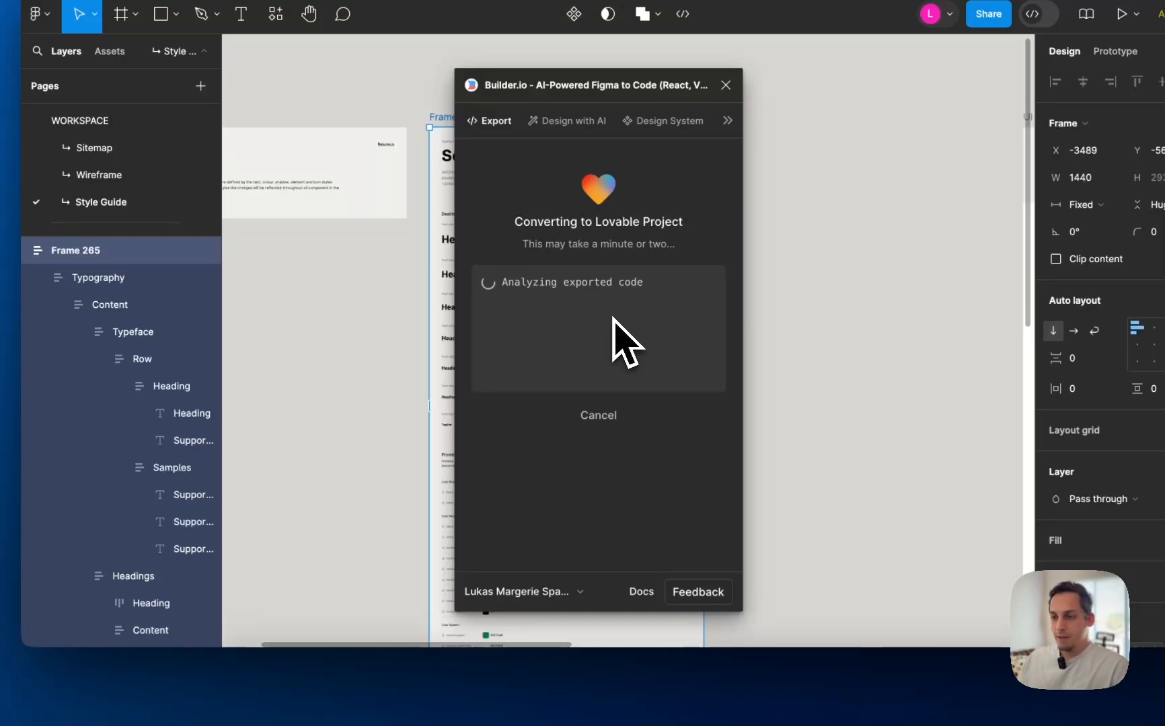
- Switch back to Lovable in Google Chrome and examine the Featured Properties cards down to the third listing
{"action": "left_click", "coordinate": [331, 692]}
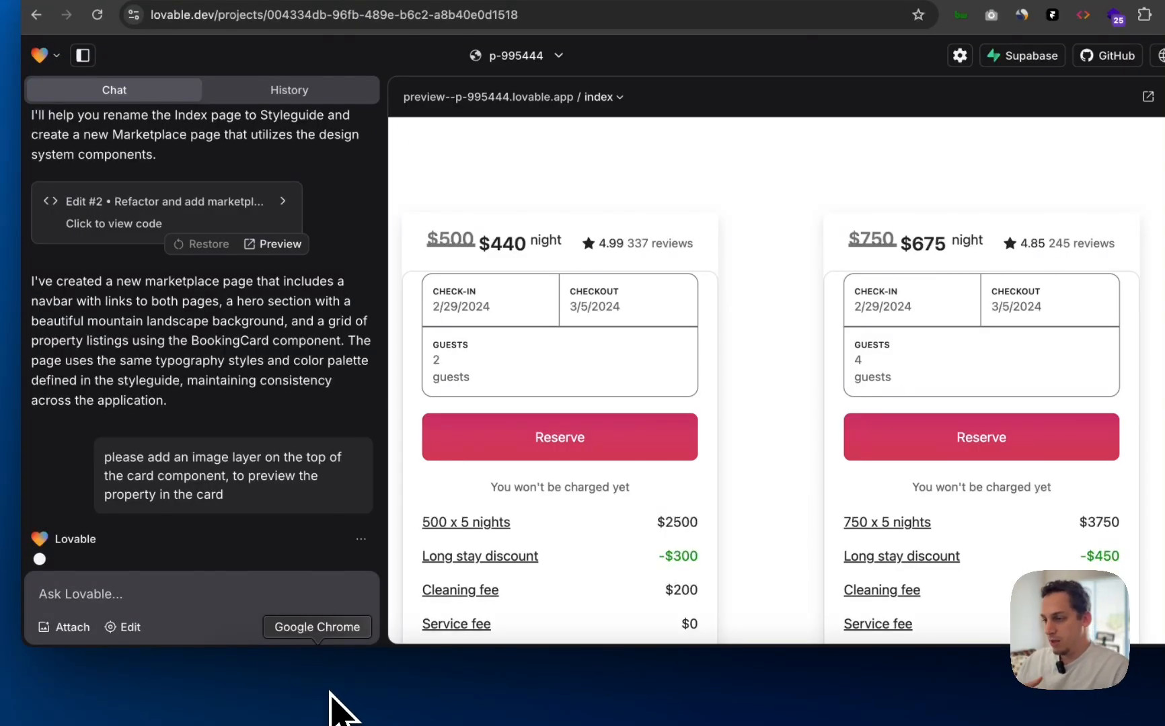
{"action": "scroll", "coordinate": [653, 464], "scroll_direction": "up", "scroll_amount": 7}
{"action": "scroll", "coordinate": [652, 451], "scroll_direction": "down", "scroll_amount": 5}
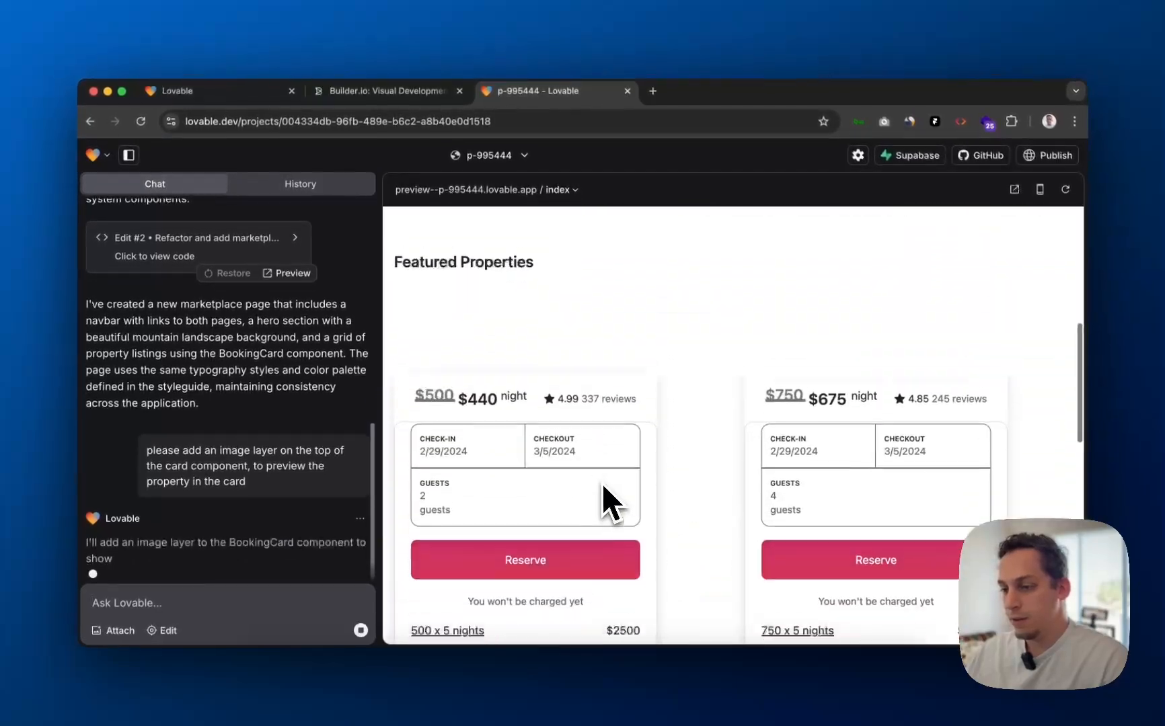
{"action": "scroll", "coordinate": [601, 483], "scroll_direction": "down", "scroll_amount": 3}
{"action": "scroll", "coordinate": [601, 484], "scroll_direction": "up", "scroll_amount": 4}
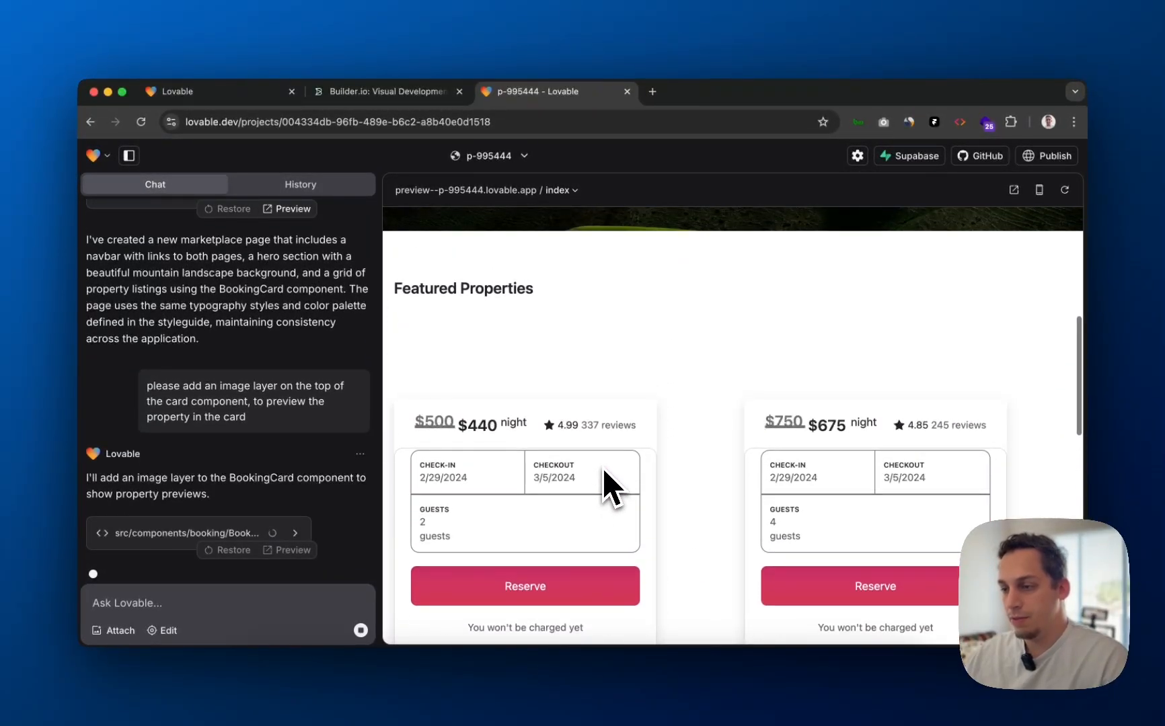
{"action": "scroll", "coordinate": [602, 468], "scroll_direction": "down", "scroll_amount": 8}
{"action": "scroll", "coordinate": [603, 464], "scroll_direction": "up", "scroll_amount": 8}
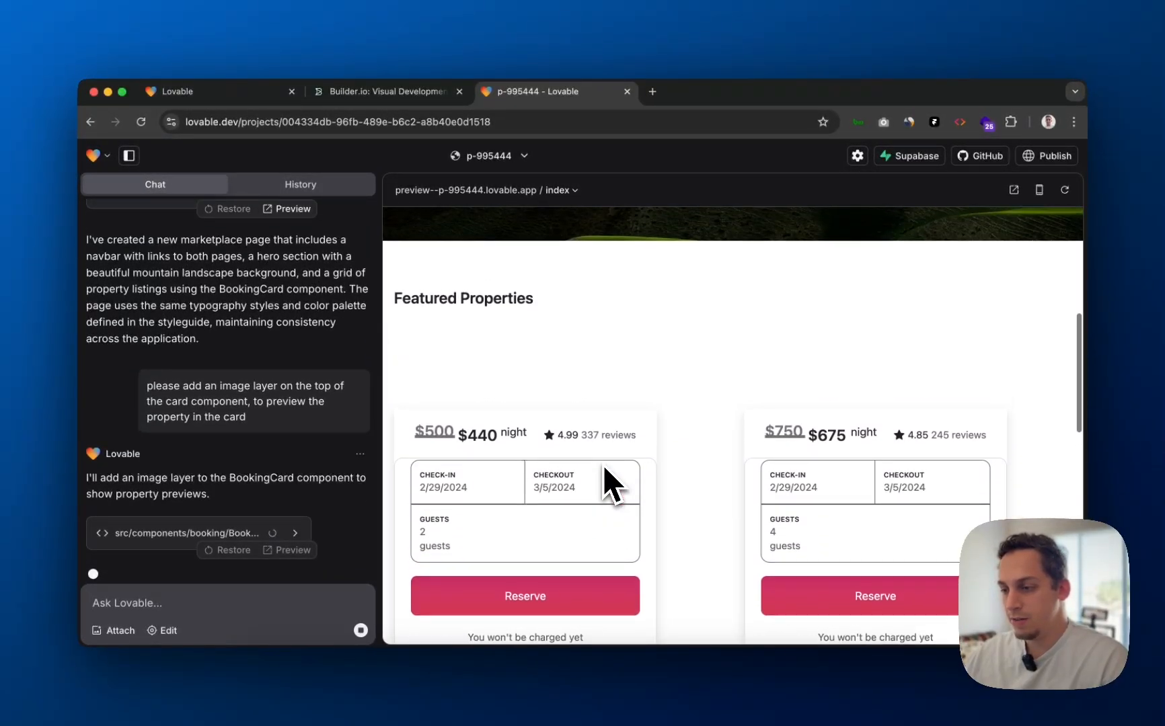
{"action": "scroll", "coordinate": [648, 461], "scroll_direction": "down", "scroll_amount": 3}
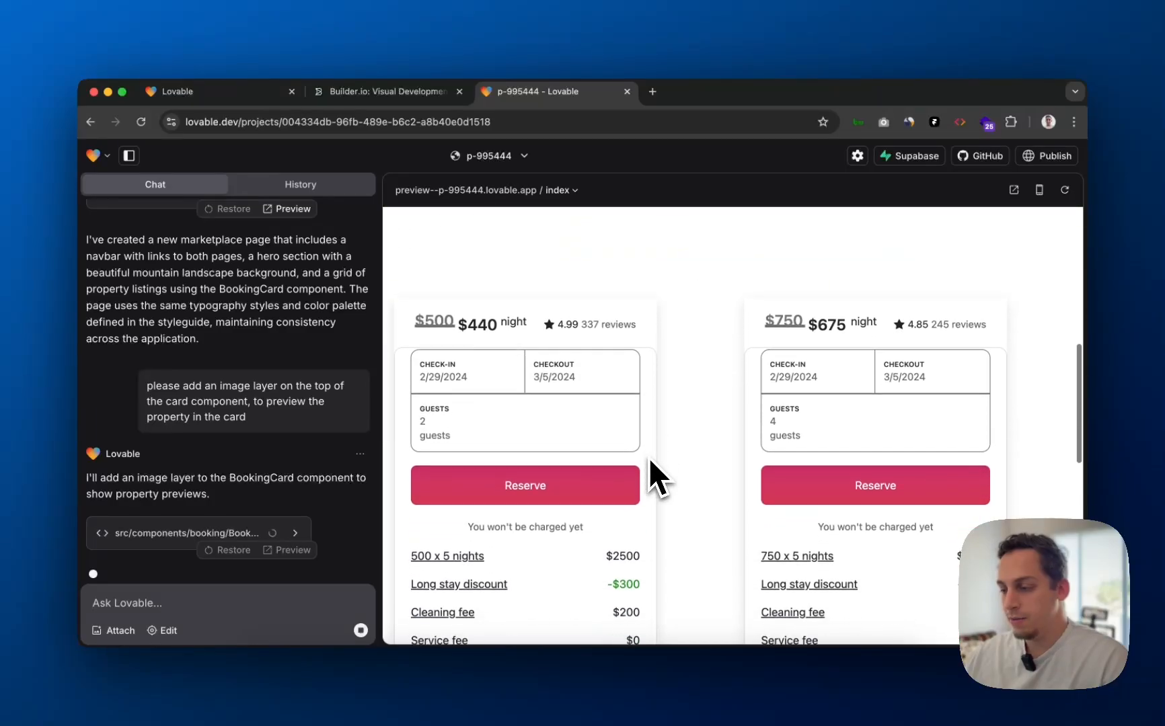
{"action": "scroll", "coordinate": [647, 458], "scroll_direction": "down", "scroll_amount": 8}
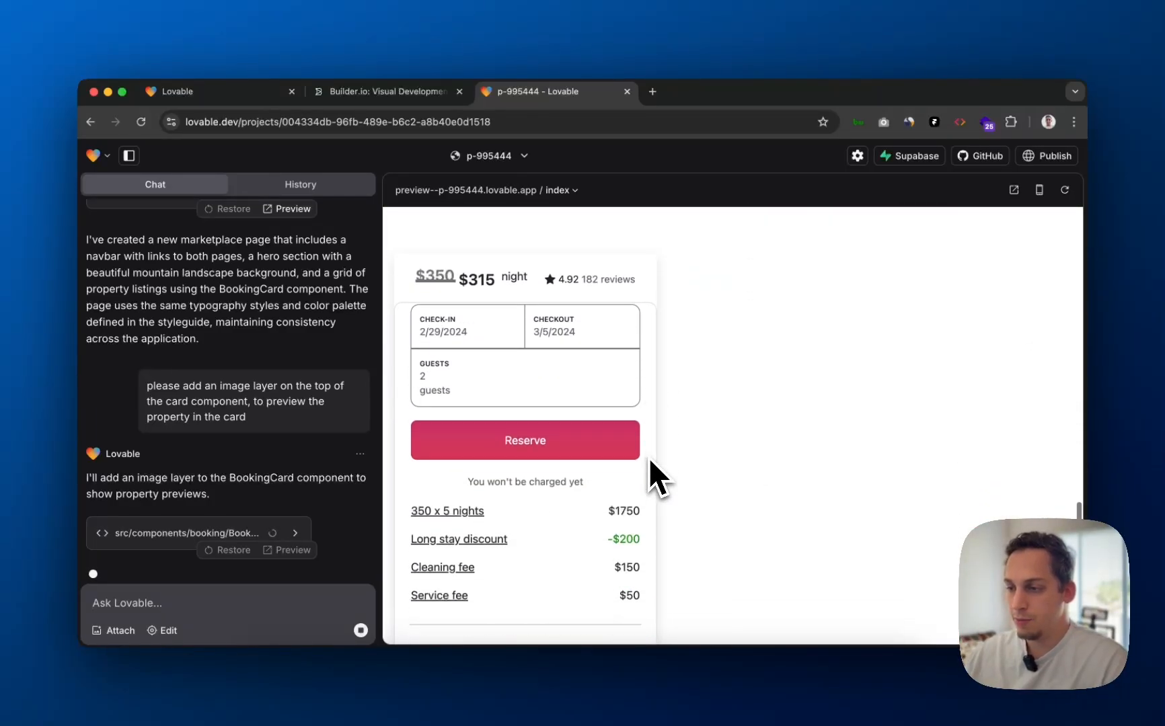
{"action": "scroll", "coordinate": [648, 458], "scroll_direction": "up", "scroll_amount": 10}
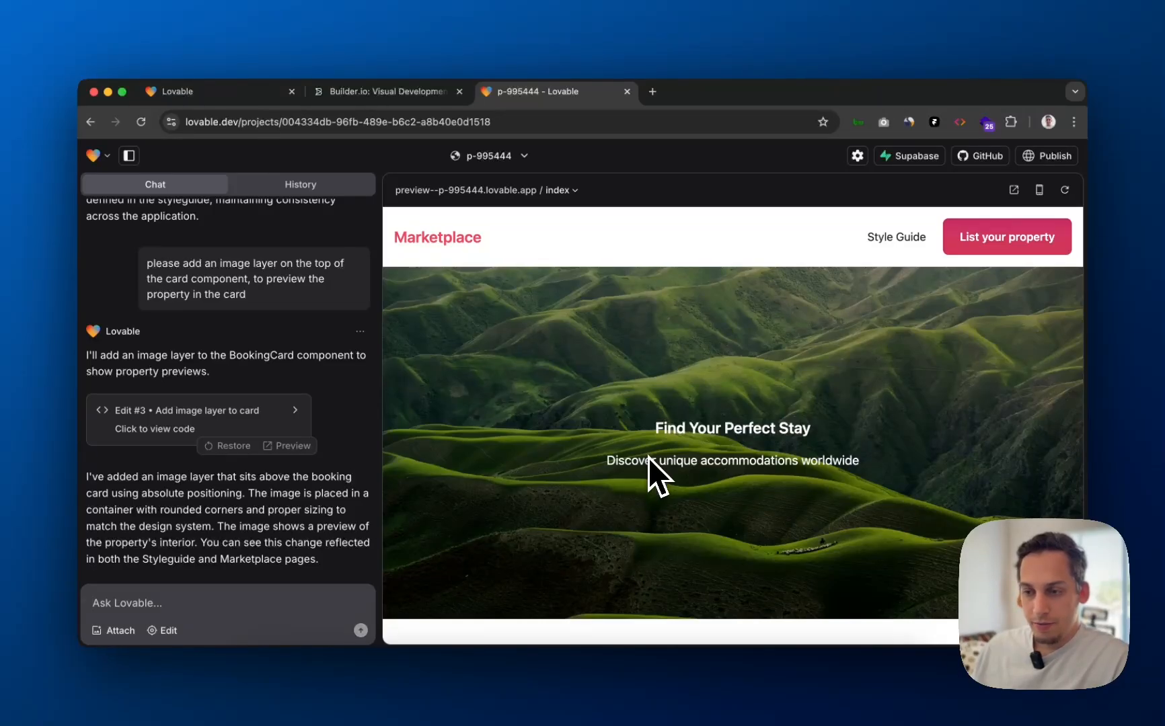
- Examine the image layer added to the booking cards and the rest of the marketplace page preview
{"action": "scroll", "coordinate": [493, 477], "scroll_direction": "down", "scroll_amount": 10}
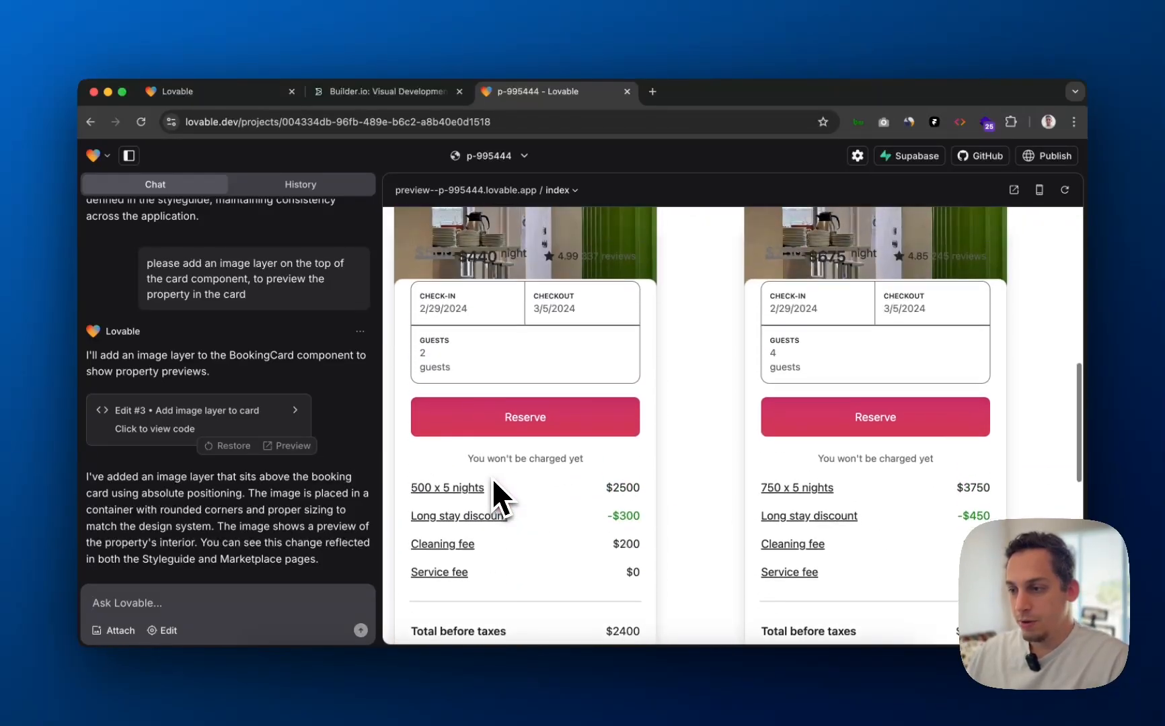
{"action": "scroll", "coordinate": [491, 478], "scroll_direction": "up", "scroll_amount": 3}
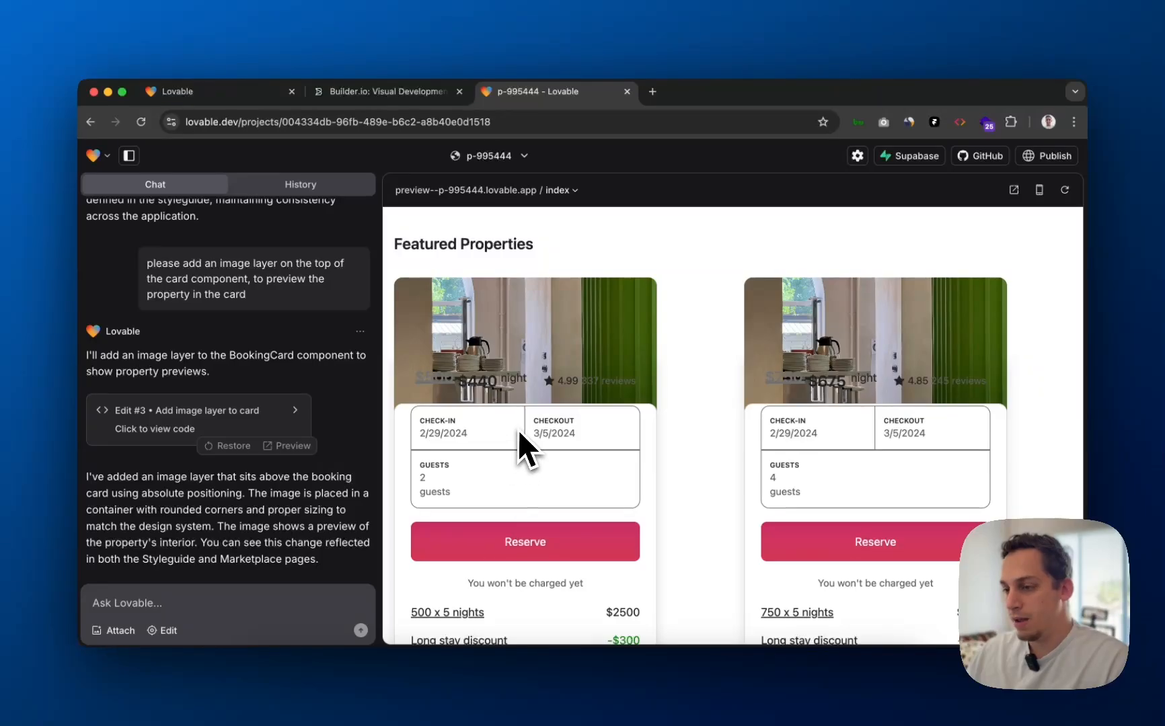
{"action": "scroll", "coordinate": [512, 421], "scroll_direction": "down", "scroll_amount": 8}
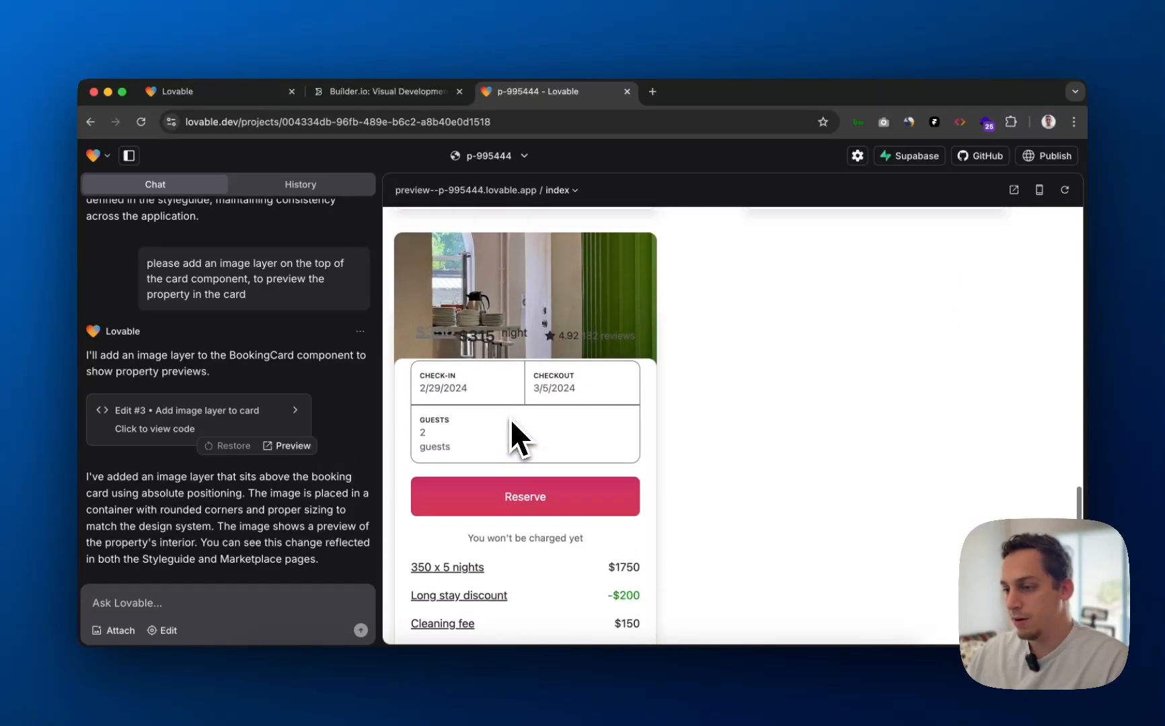
{"action": "scroll", "coordinate": [510, 421], "scroll_direction": "up", "scroll_amount": 12}
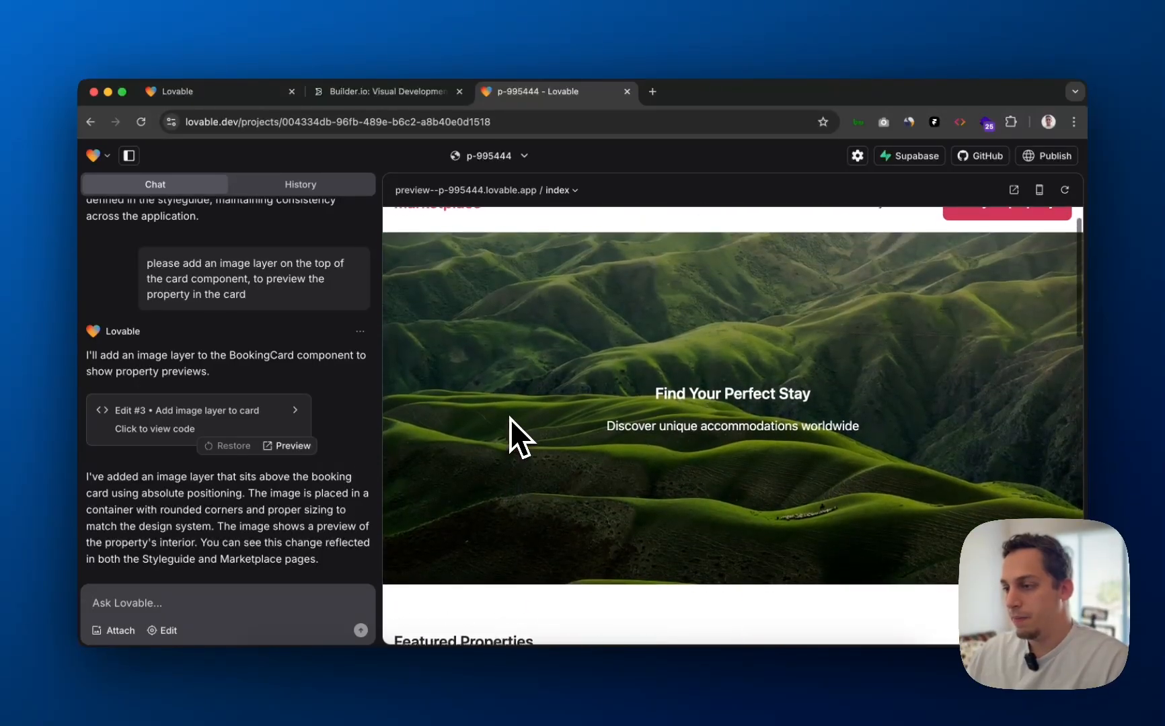
{"action": "scroll", "coordinate": [510, 419], "scroll_direction": "up", "scroll_amount": 2}
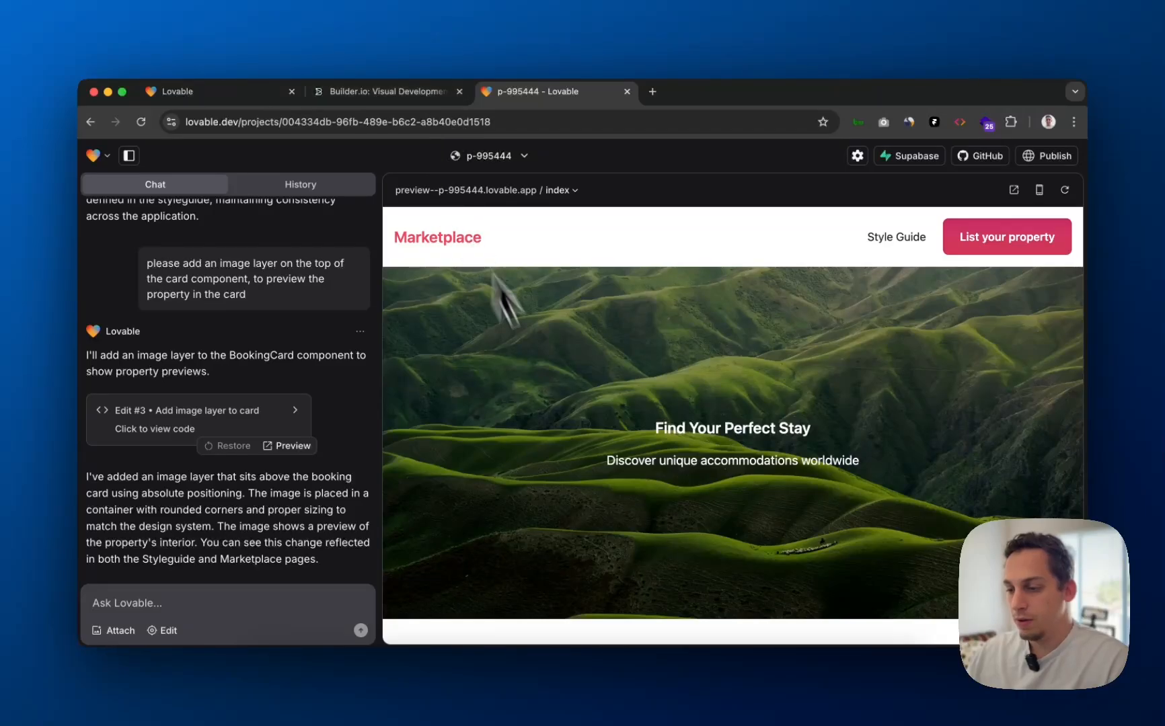
{"action": "scroll", "coordinate": [563, 585], "scroll_direction": "down", "scroll_amount": 3}
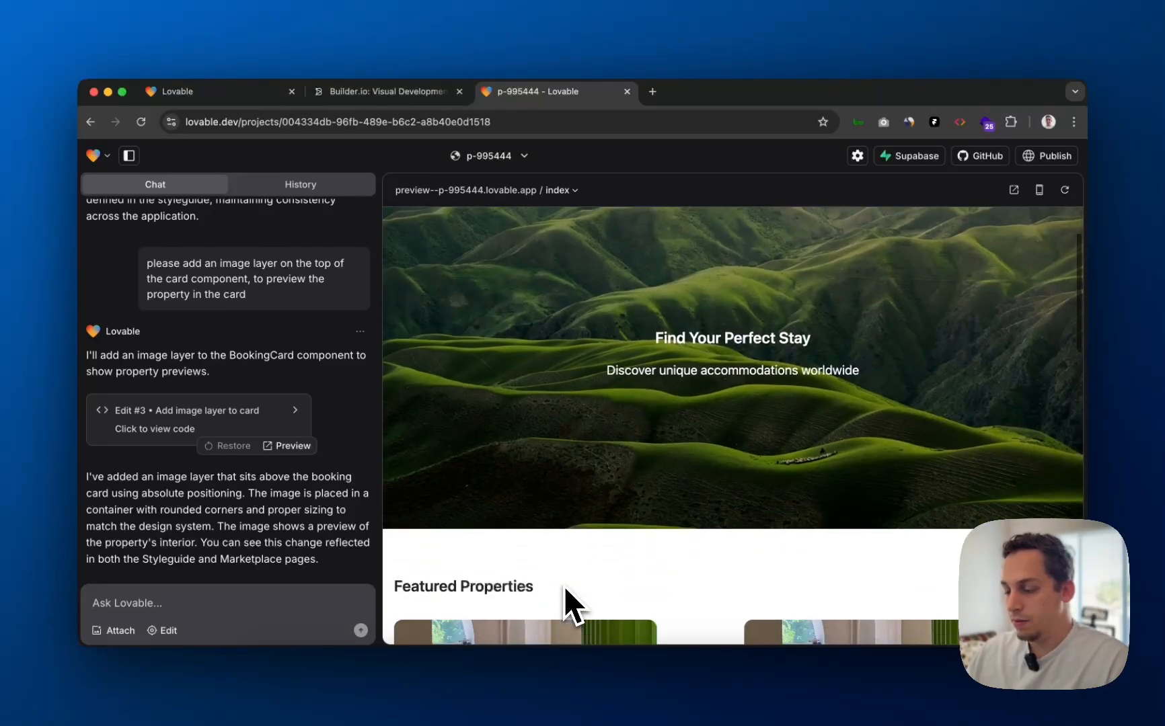
{"action": "scroll", "coordinate": [563, 586], "scroll_direction": "up", "scroll_amount": 2}
{"action": "scroll", "coordinate": [563, 586], "scroll_direction": "down", "scroll_amount": 6}
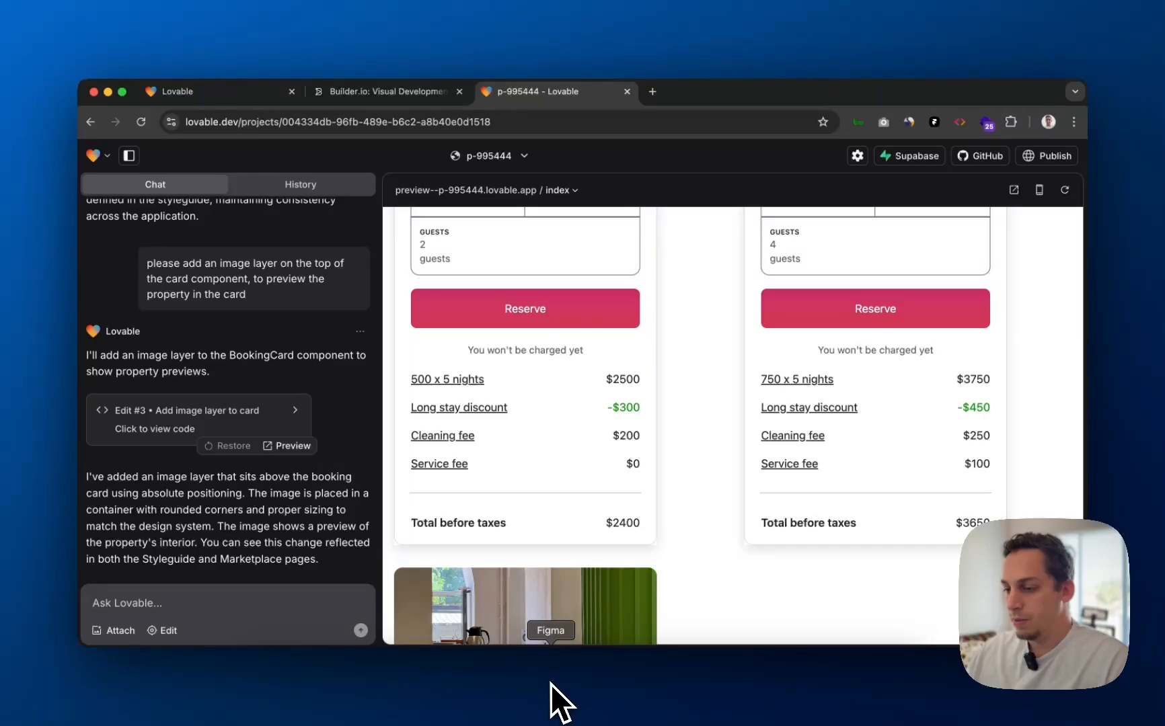
- Switch to Figma for the converted Lovable project, read its build error details, and close them
{"action": "left_click", "coordinate": [551, 685]}
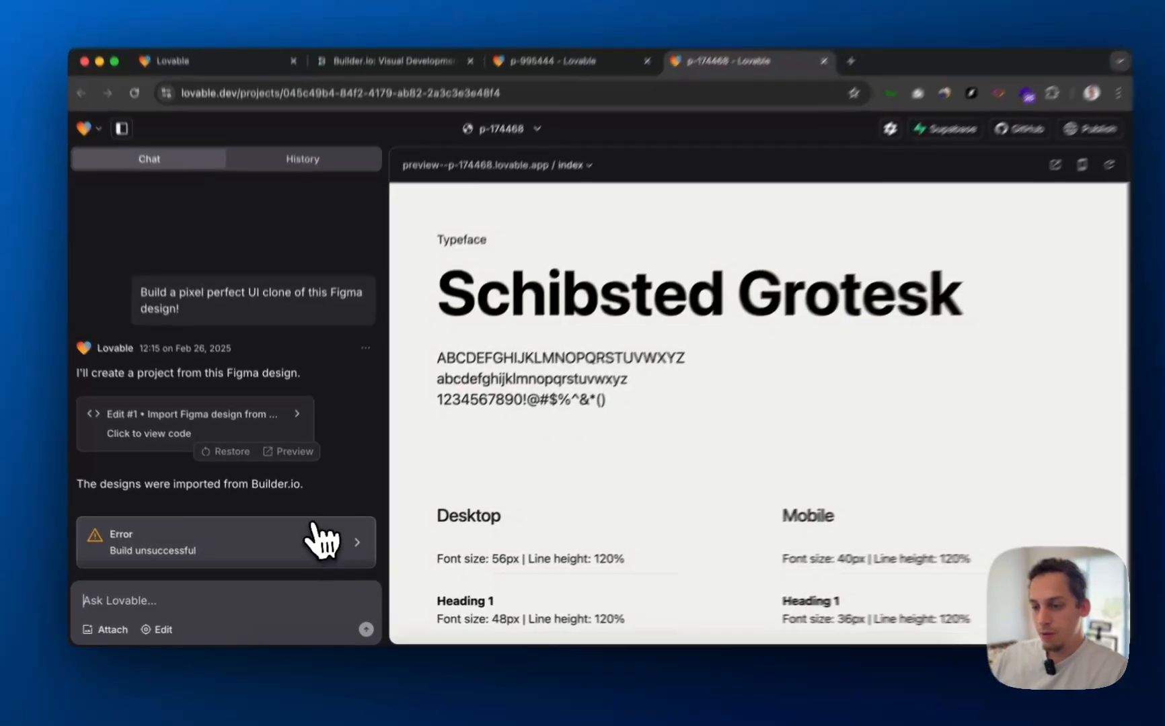
{"action": "left_click", "coordinate": [299, 556]}
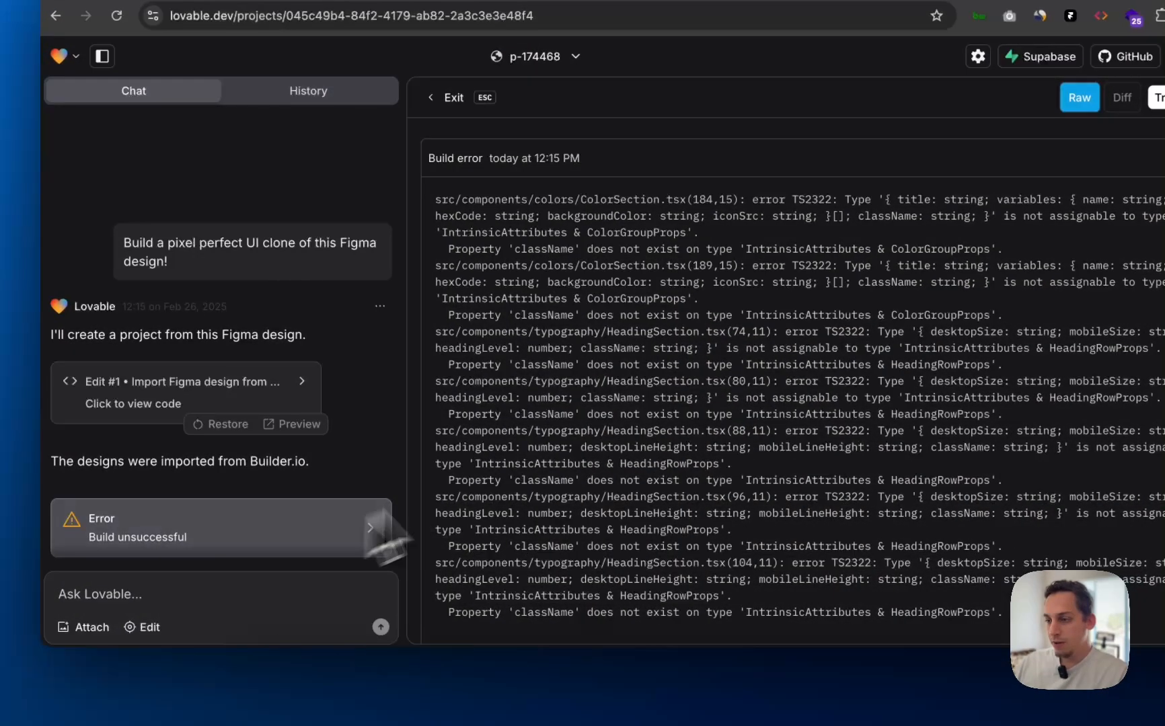
{"action": "scroll", "coordinate": [601, 429], "scroll_direction": "down", "scroll_amount": 2}
{"action": "scroll", "coordinate": [600, 429], "scroll_direction": "up", "scroll_amount": 2}
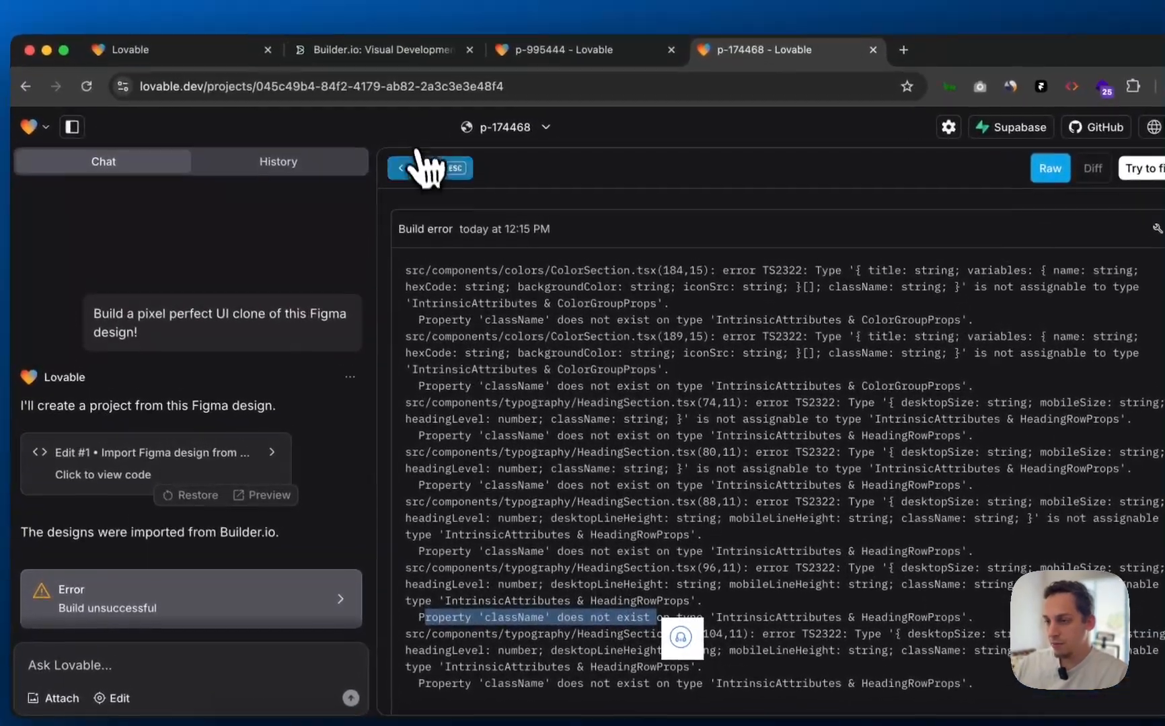
{"action": "left_click", "coordinate": [413, 155]}
- Review the imported style guide preview, from the Schibsted Grotesk typography through the brand and neutral colors
{"action": "scroll", "coordinate": [587, 394], "scroll_direction": "down", "scroll_amount": 3}
{"action": "scroll", "coordinate": [603, 414], "scroll_direction": "down", "scroll_amount": 15}
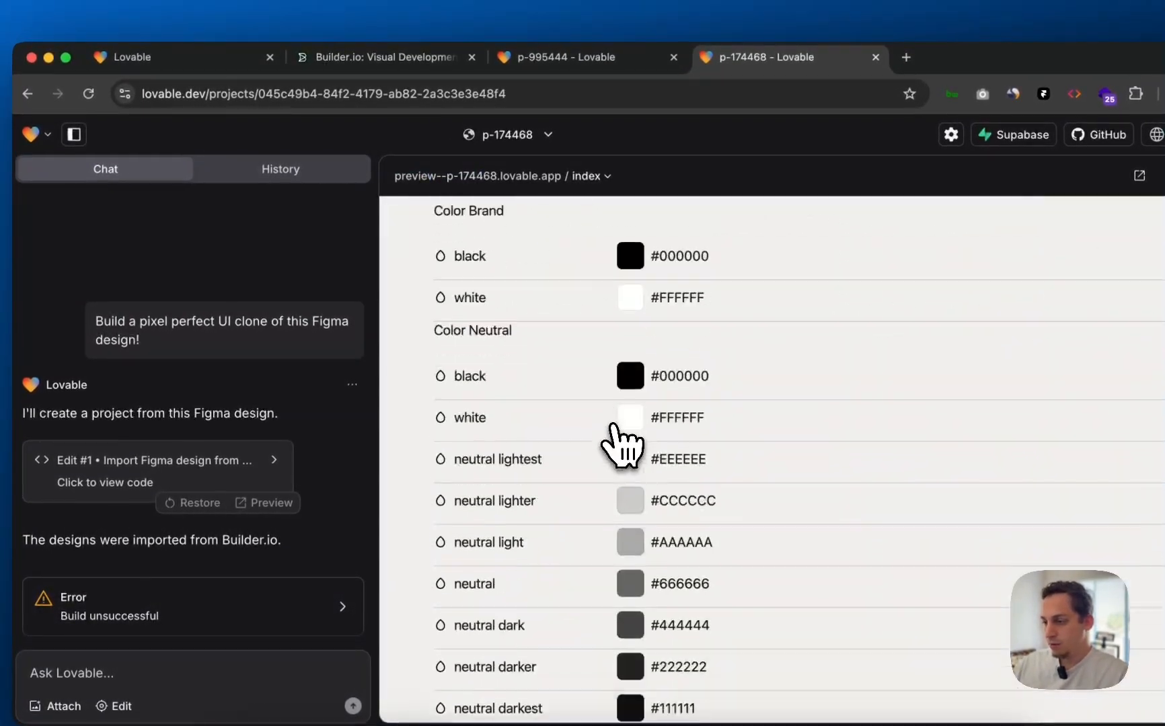
{"action": "scroll", "coordinate": [619, 437], "scroll_direction": "up", "scroll_amount": 8}
{"action": "scroll", "coordinate": [619, 441], "scroll_direction": "up", "scroll_amount": 10}
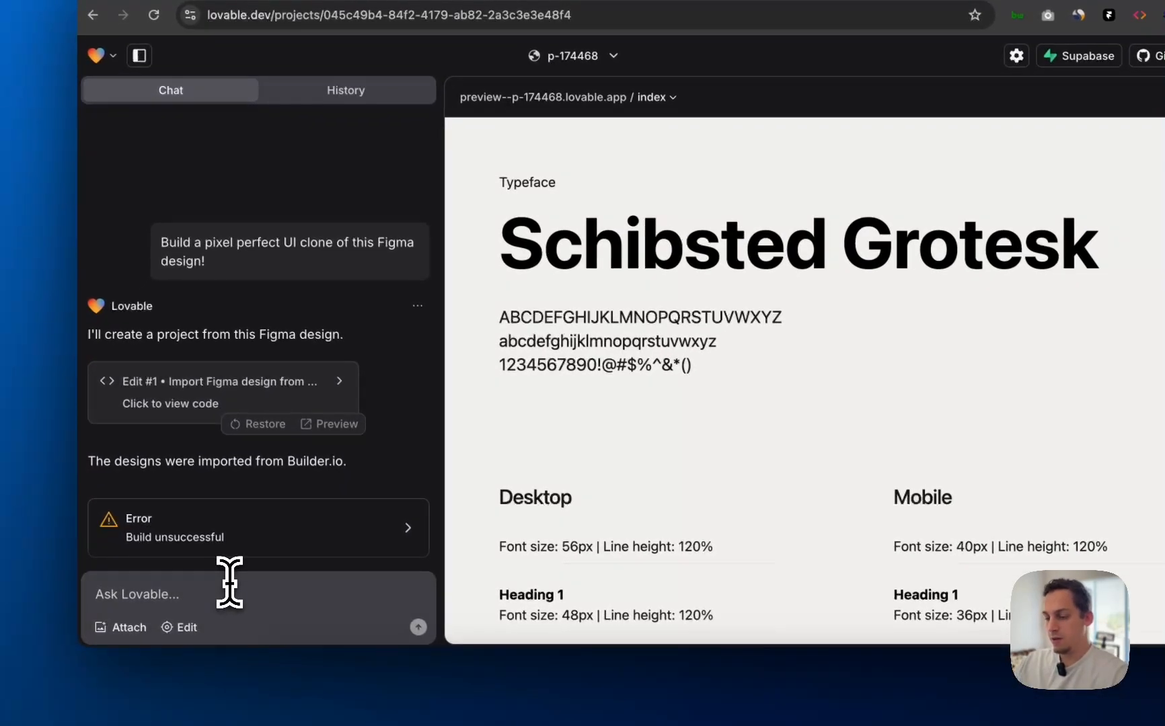
{"action": "left_click", "coordinate": [229, 582]}
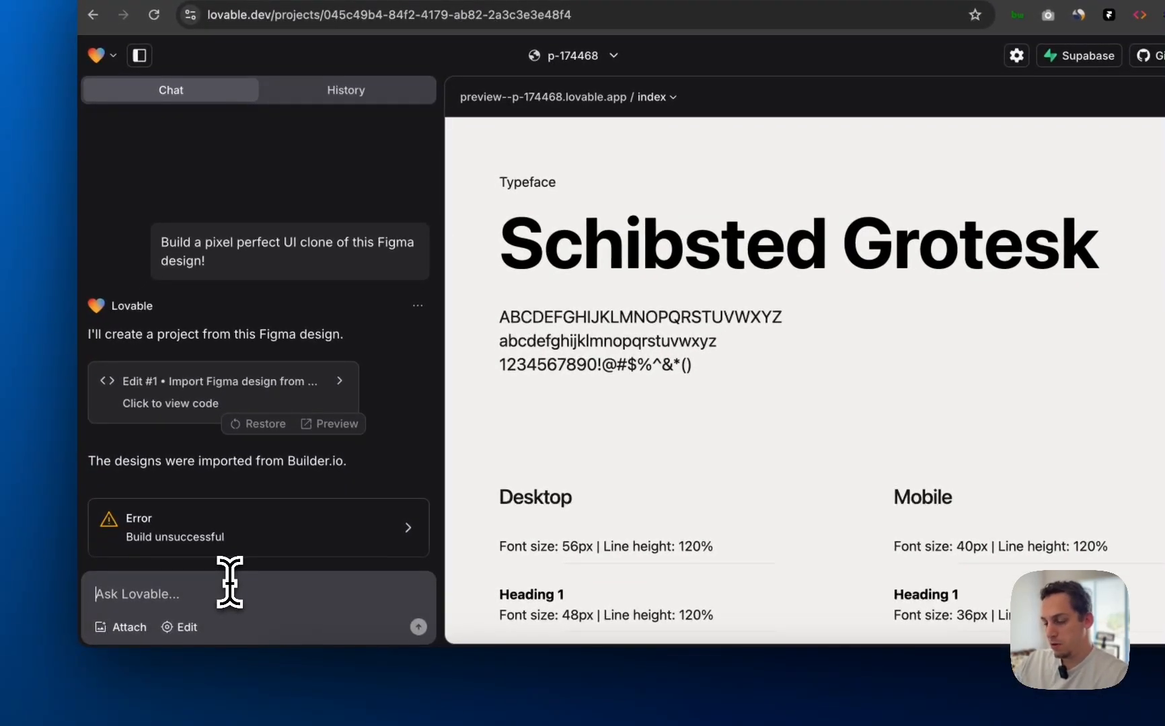
{"action": "type", "text": "build a ma"}
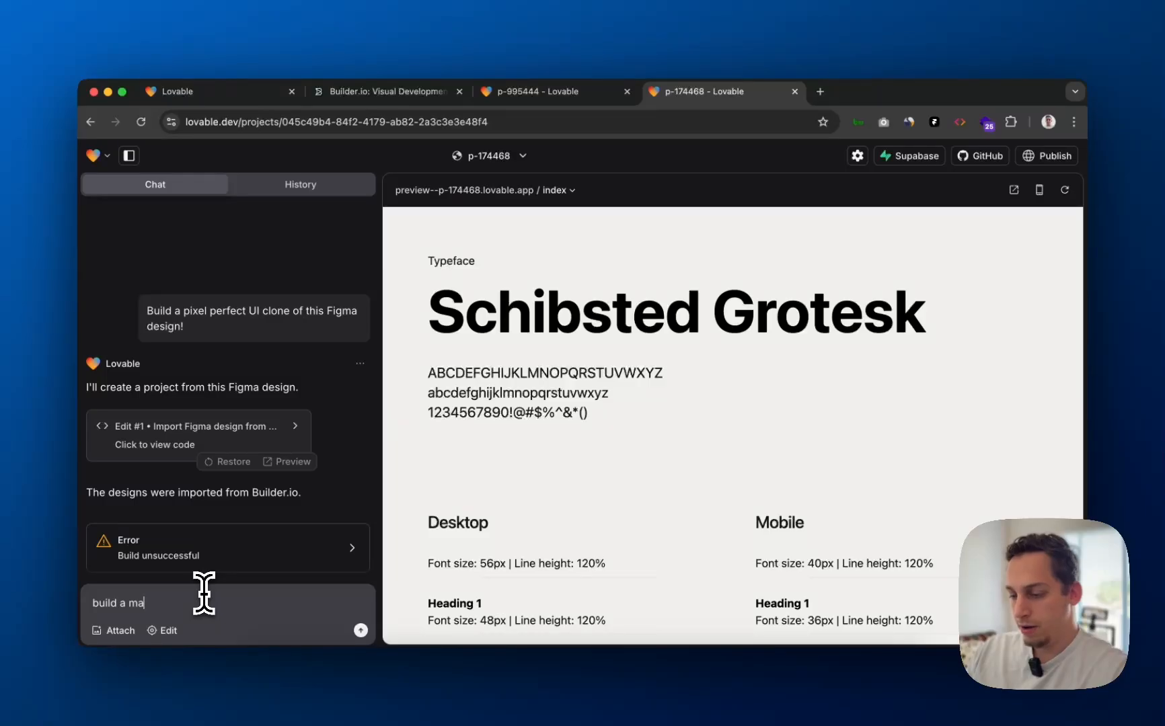
{"action": "type", "text": "rketing"}
{"action": "key", "text": "BackSpace"}
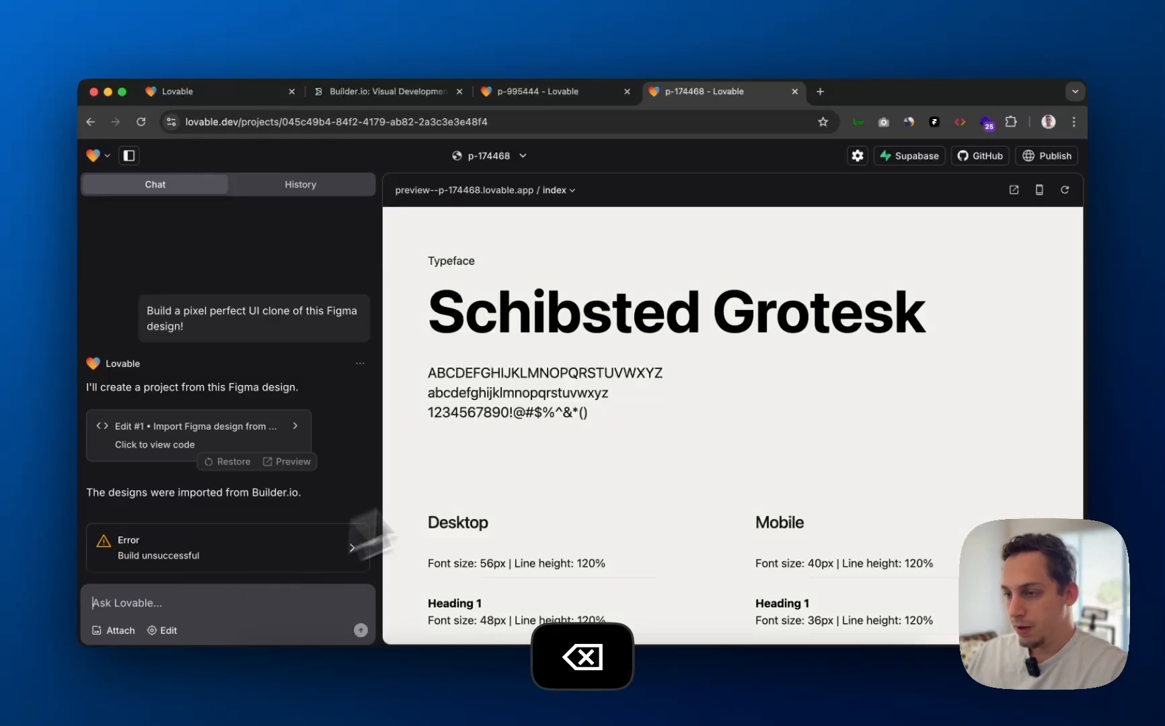
{"action": "scroll", "coordinate": [592, 430], "scroll_direction": "down", "scroll_amount": 15}
{"action": "scroll", "coordinate": [593, 427], "scroll_direction": "up", "scroll_amount": 15}
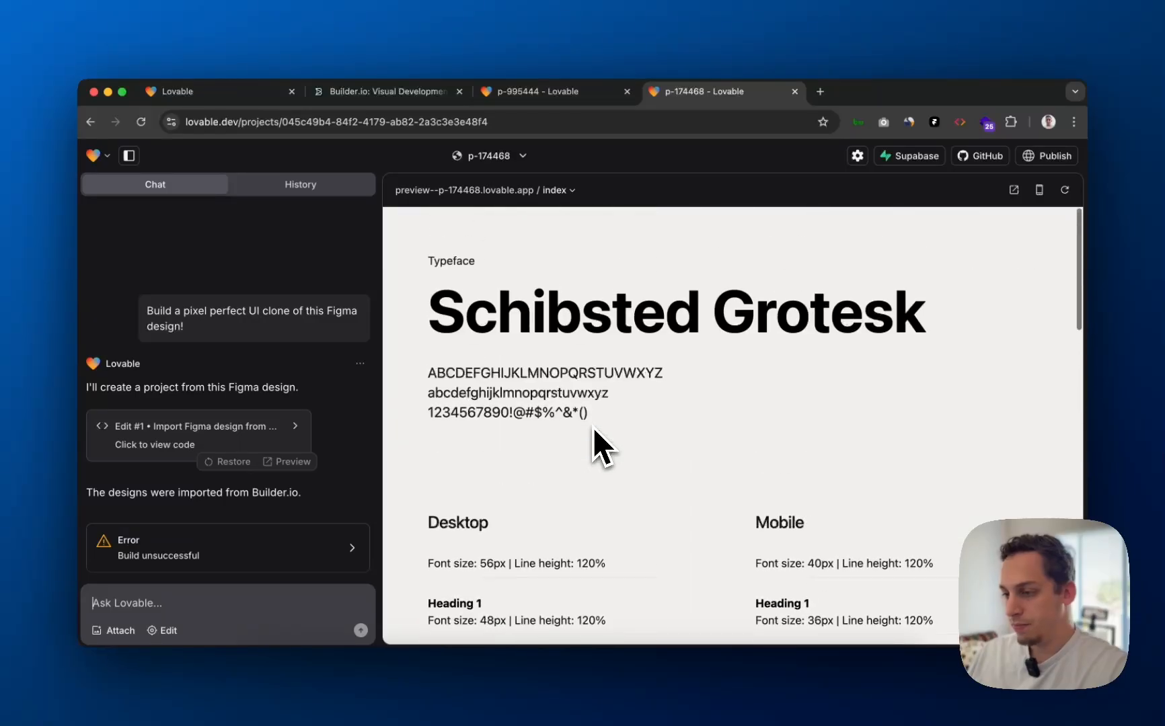
{"action": "type", "text": "build a landing pa"}
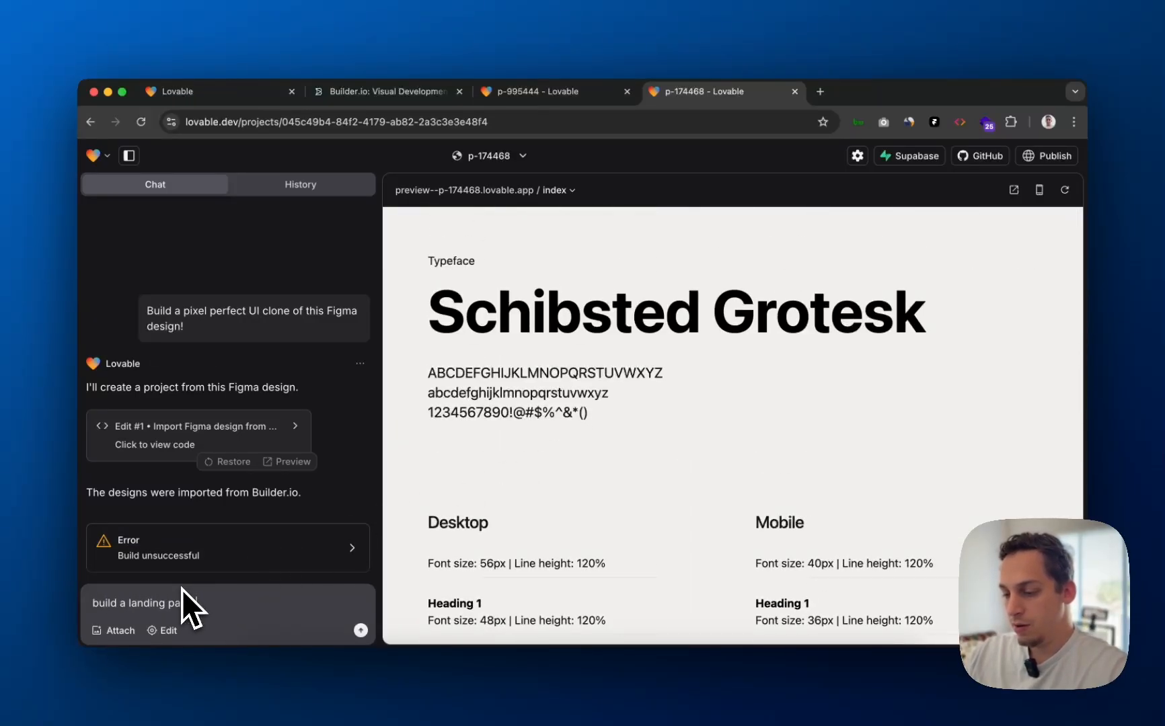
{"action": "type", "text": "ge with"}
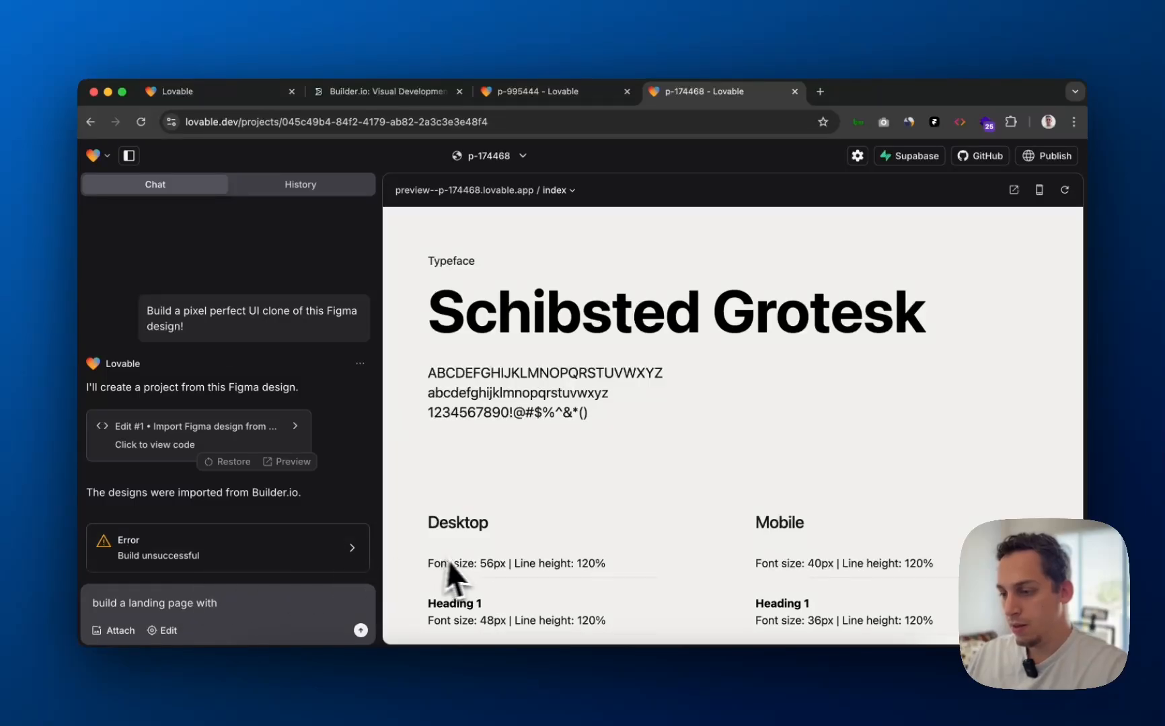
{"action": "scroll", "coordinate": [465, 571], "scroll_direction": "down", "scroll_amount": 3}
{"action": "scroll", "coordinate": [469, 575], "scroll_direction": "down", "scroll_amount": 1}
{"action": "scroll", "coordinate": [469, 575], "scroll_direction": "up", "scroll_amount": 3}
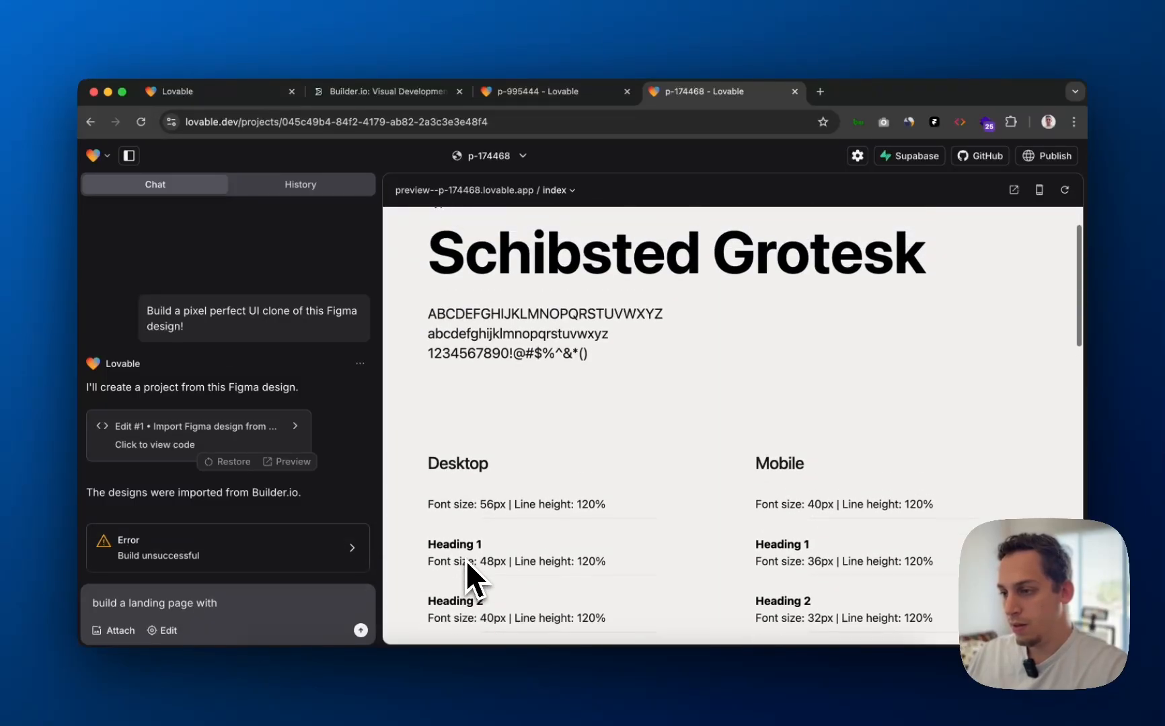
{"action": "scroll", "coordinate": [468, 575], "scroll_direction": "down", "scroll_amount": 7}
{"action": "scroll", "coordinate": [467, 568], "scroll_direction": "down", "scroll_amount": 1}
{"action": "scroll", "coordinate": [538, 577], "scroll_direction": "down", "scroll_amount": 4}
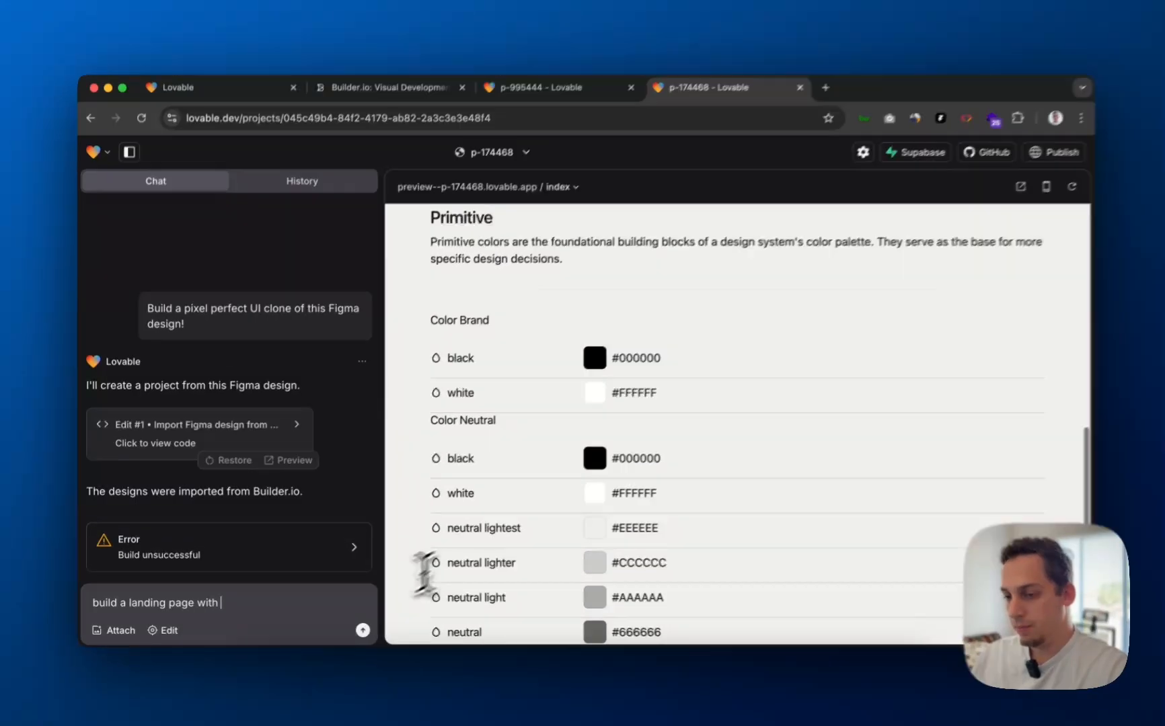
{"action": "key", "text": "super+a"}
{"action": "key", "text": "BackSpace"}
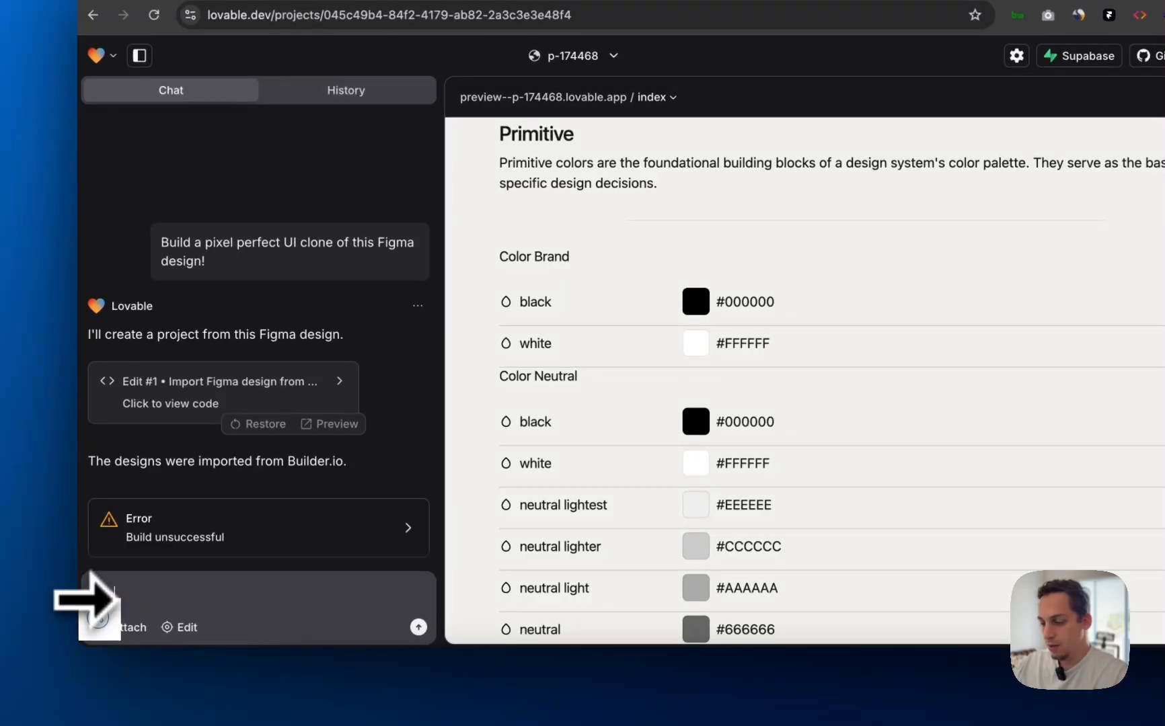
- Begin the chat prompt with 'the "index" page is a styleguide for the app.' and start a new paragraph
{"action": "type", "text": "\"index"}
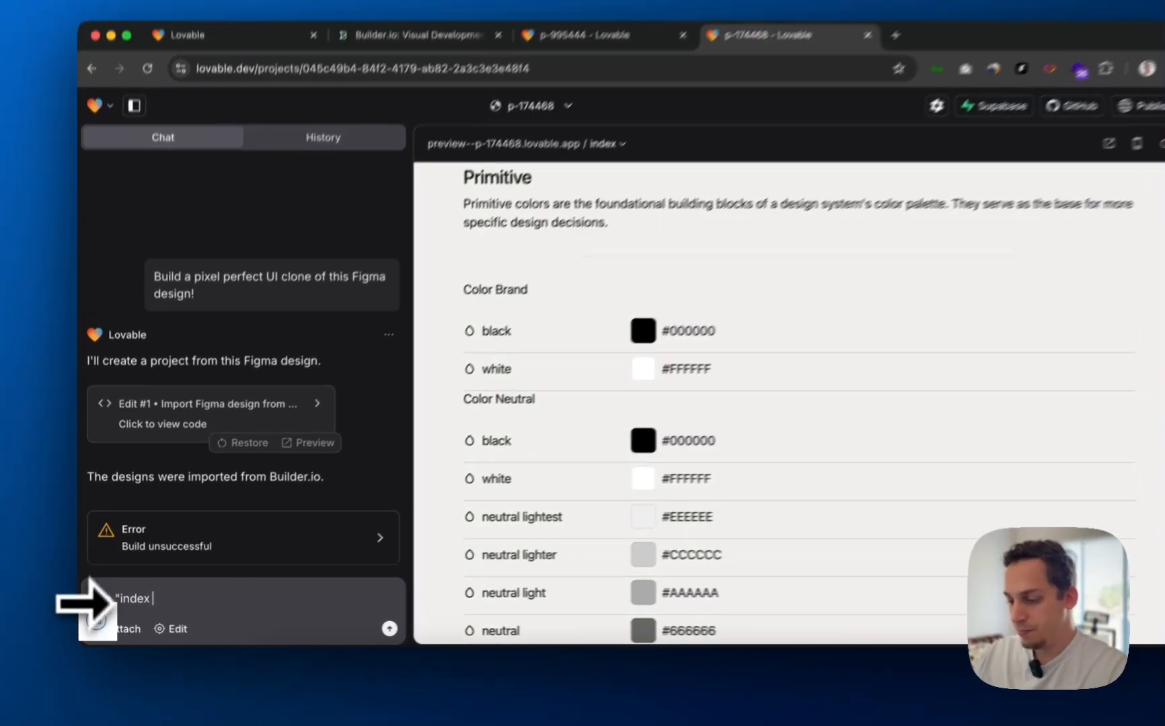
{"action": "type", "text": "\" page"}
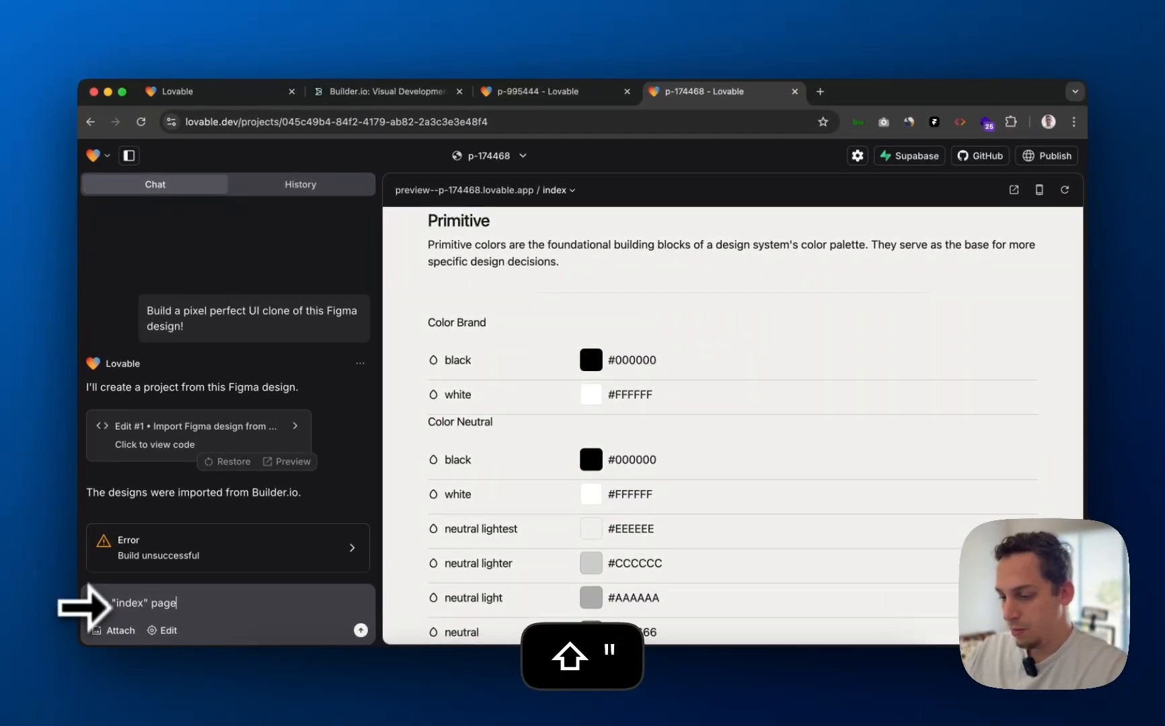
{"action": "type", "text": " works a"}
{"action": "key", "text": "BackSpace"}
{"action": "key", "text": "BackSpace"}
{"action": "key", "text": "BackSpace"}
{"action": "key", "text": "BackSpace"}
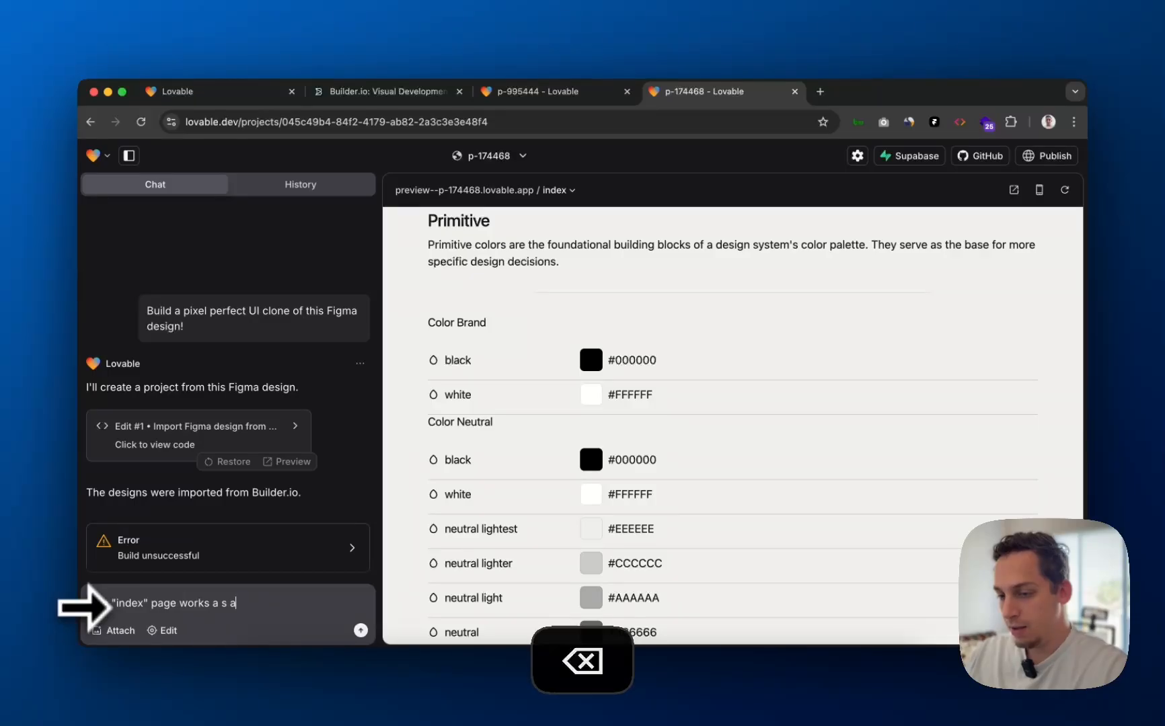
{"action": "key", "text": "BackSpace"}
{"action": "key", "text": "BackSpace"}
{"action": "key", "text": "BackSpace"}
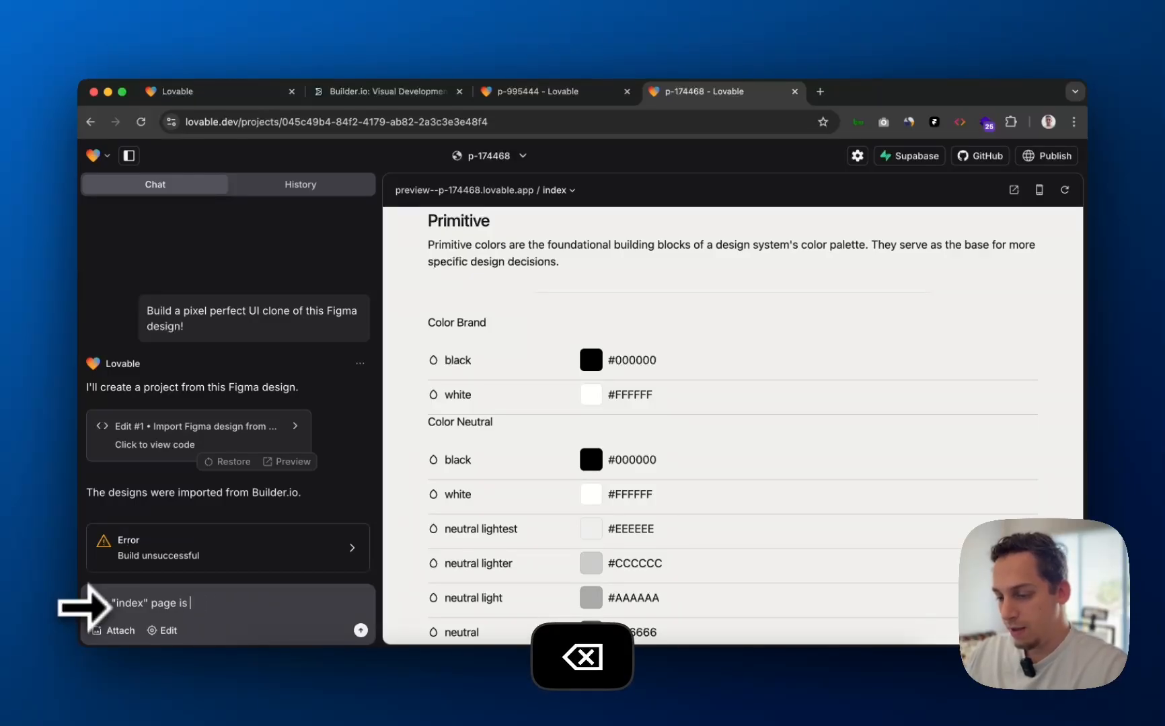
{"action": "type", "text": "is a styleguide fo"}
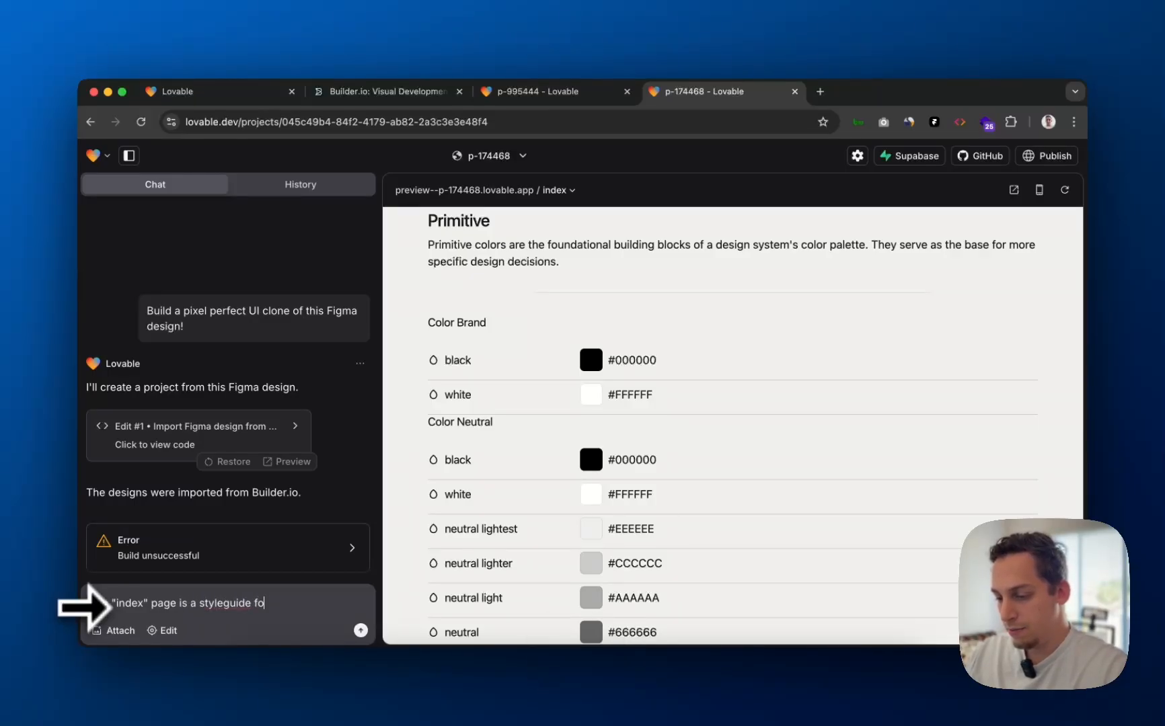
{"action": "type", "text": "r the app."}
{"action": "key", "text": "shift+Return"}
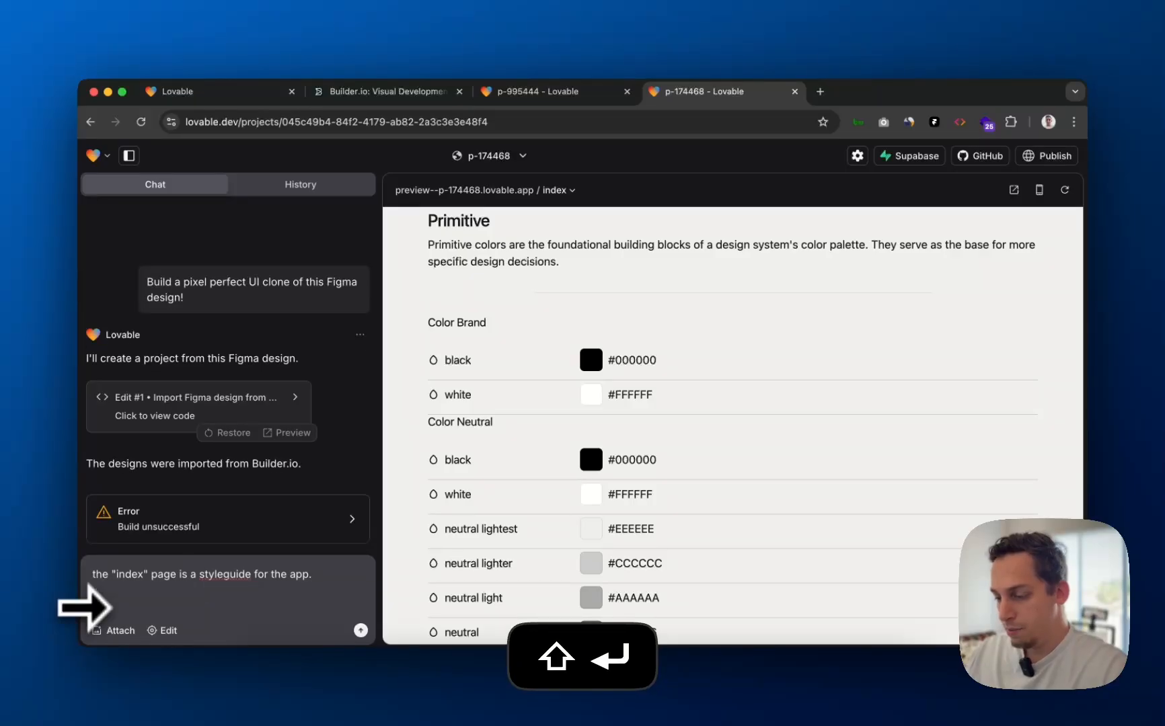
- Continue the prompt with 'Please create a dashboard using the Color Brand Colors,', checking the palette names in the preview
{"action": "type", "text": "Please create a dahsbo"}
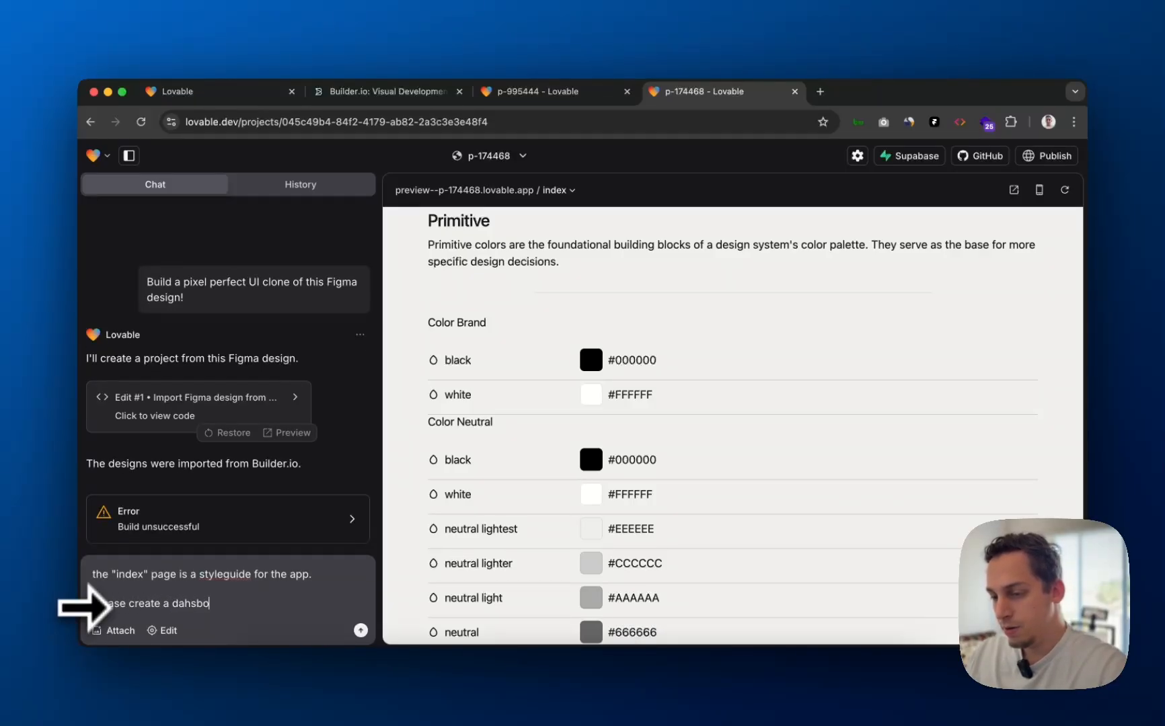
{"action": "key", "text": "BackSpace"}
{"action": "key", "text": "BackSpace"}
{"action": "key", "text": "BackSpace"}
{"action": "key", "text": "BackSpace"}
{"action": "type", "text": "shboa"}
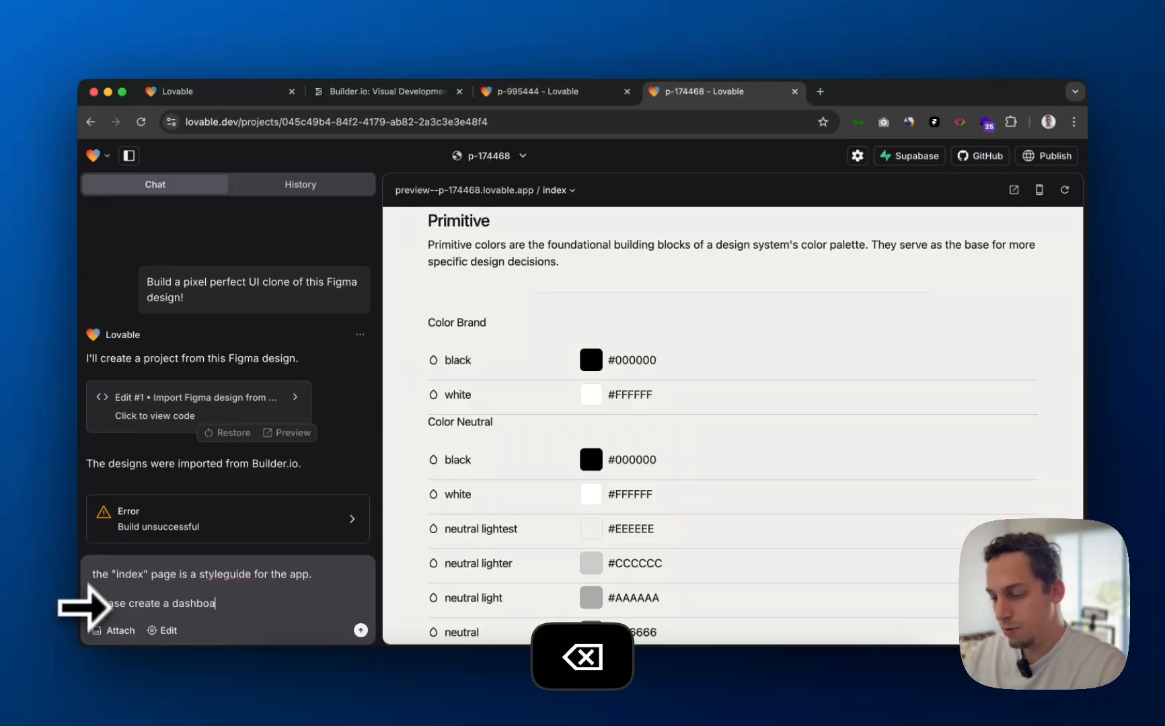
{"action": "type", "text": "rd using the"}
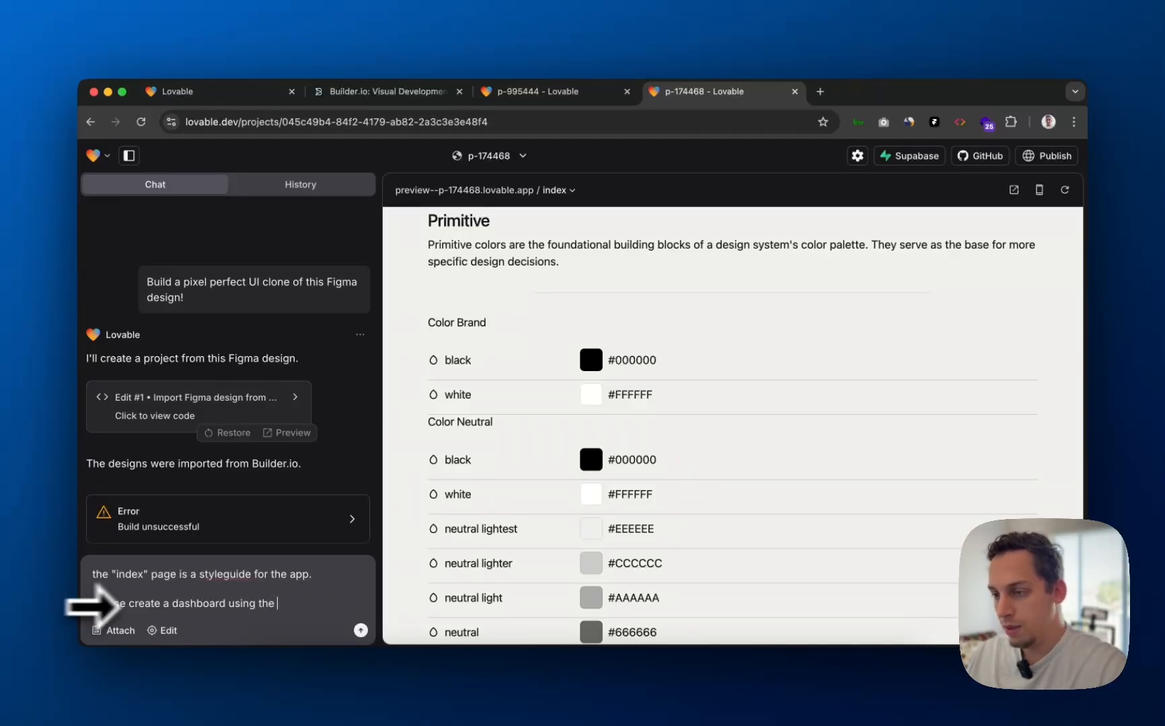
{"action": "scroll", "coordinate": [545, 464], "scroll_direction": "up", "scroll_amount": 1}
{"action": "scroll", "coordinate": [557, 454], "scroll_direction": "down", "scroll_amount": 3}
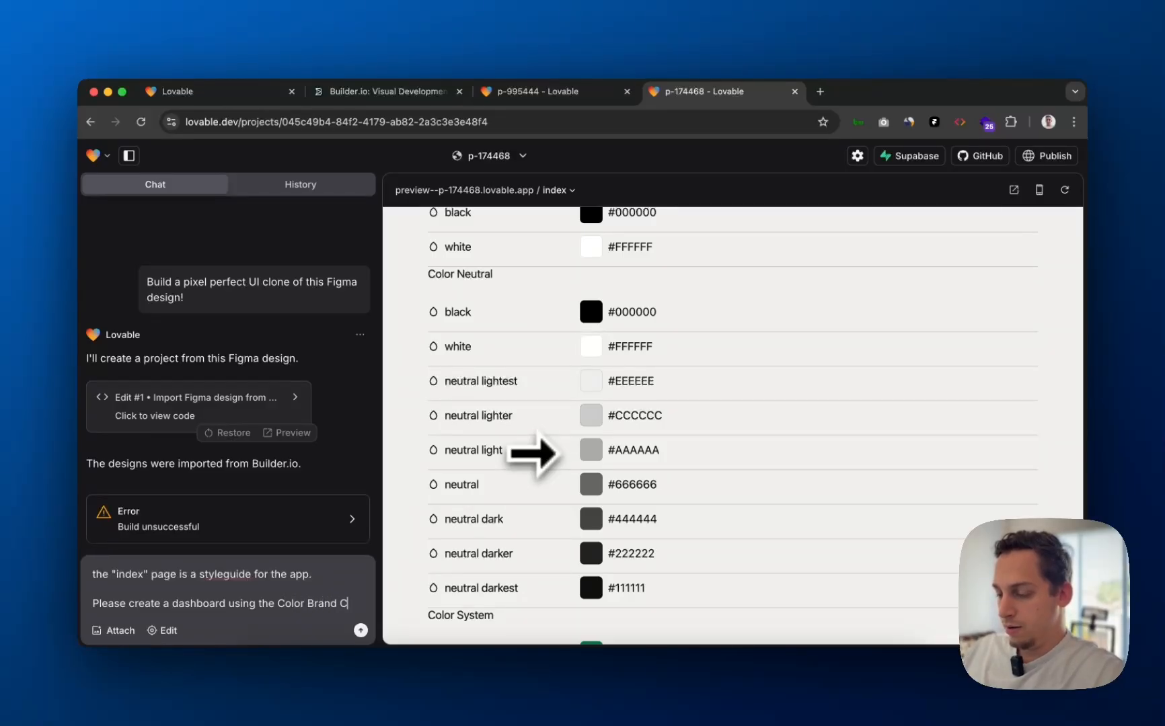
{"action": "type", "text": "ors,"}
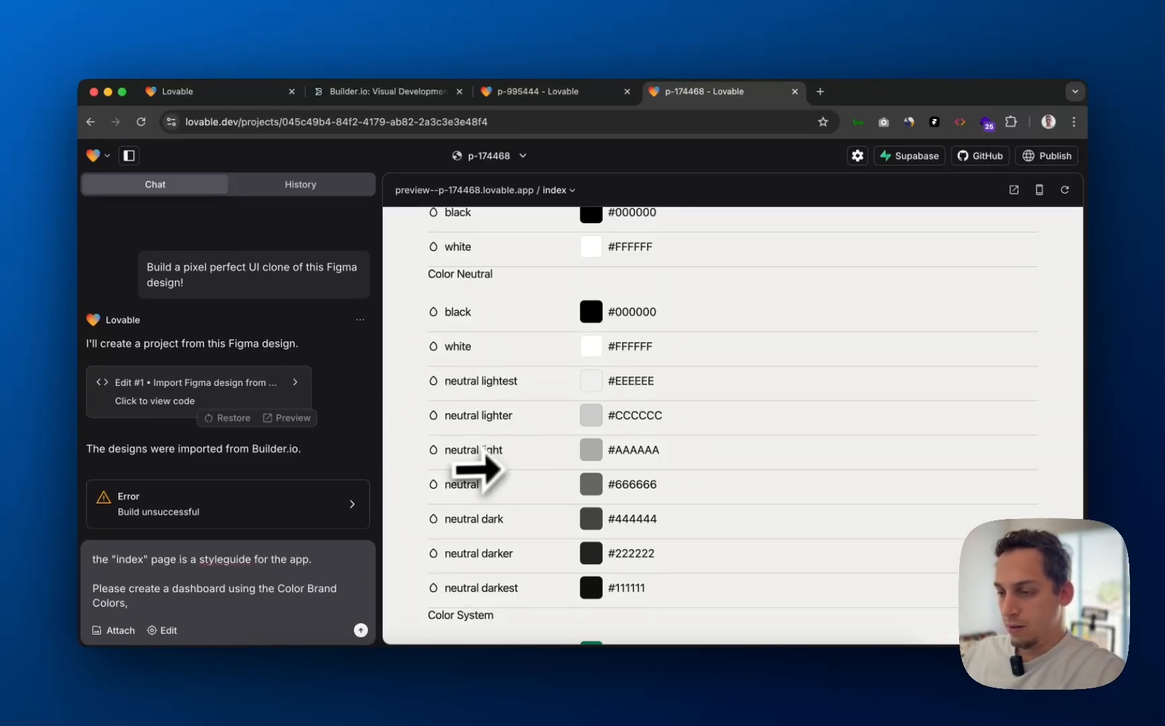
- Review the system colors and the desktop and mobile heading sizes in the preview, and add 'and' to the prompt
{"action": "scroll", "coordinate": [585, 417], "scroll_direction": "down", "scroll_amount": 4}
{"action": "scroll", "coordinate": [598, 401], "scroll_direction": "up", "scroll_amount": 10}
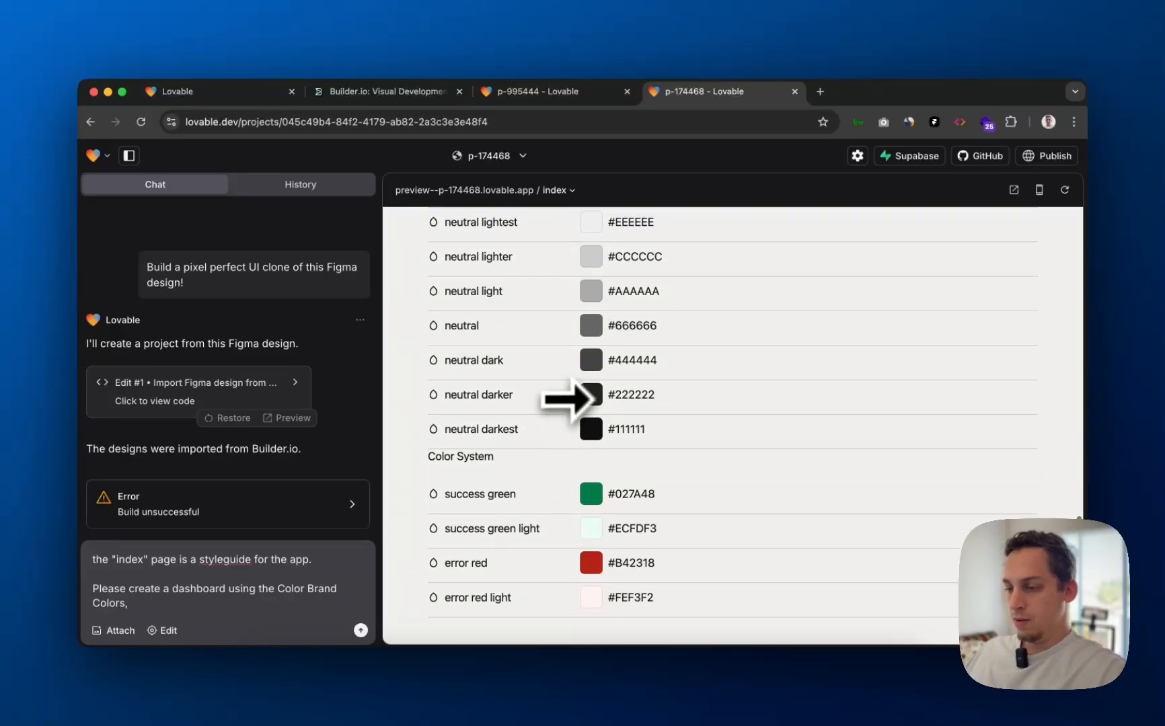
{"action": "scroll", "coordinate": [578, 400], "scroll_direction": "up", "scroll_amount": 7}
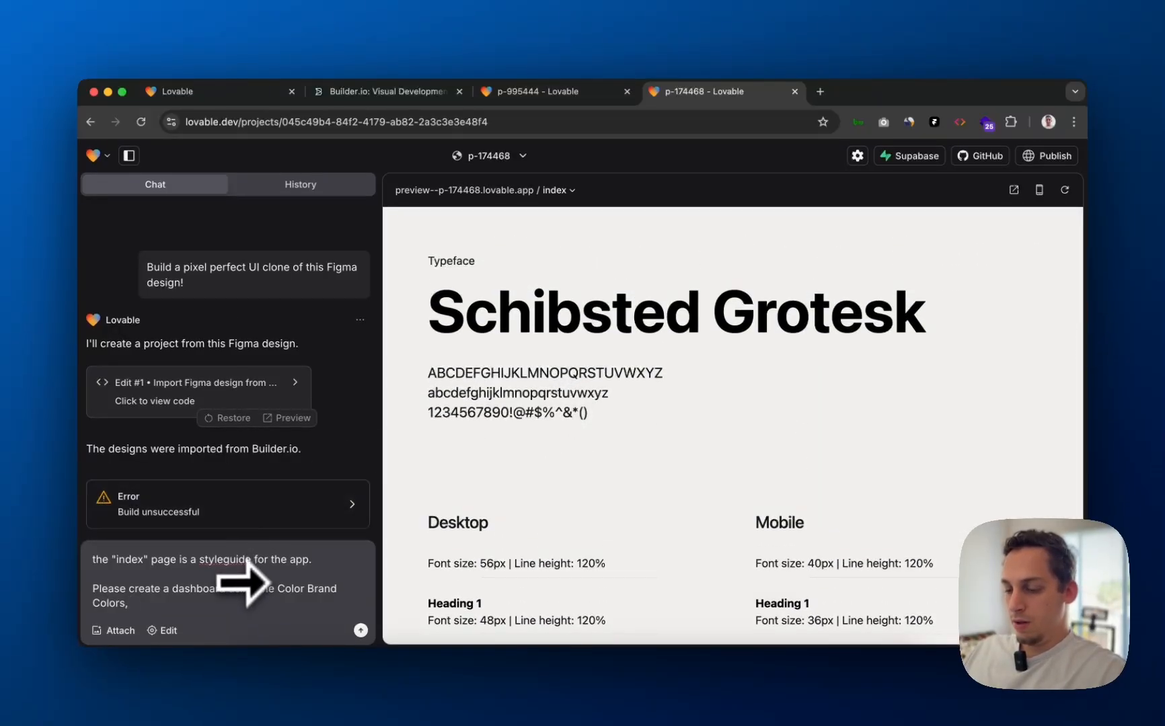
{"action": "scroll", "coordinate": [656, 527], "scroll_direction": "down", "scroll_amount": 5}
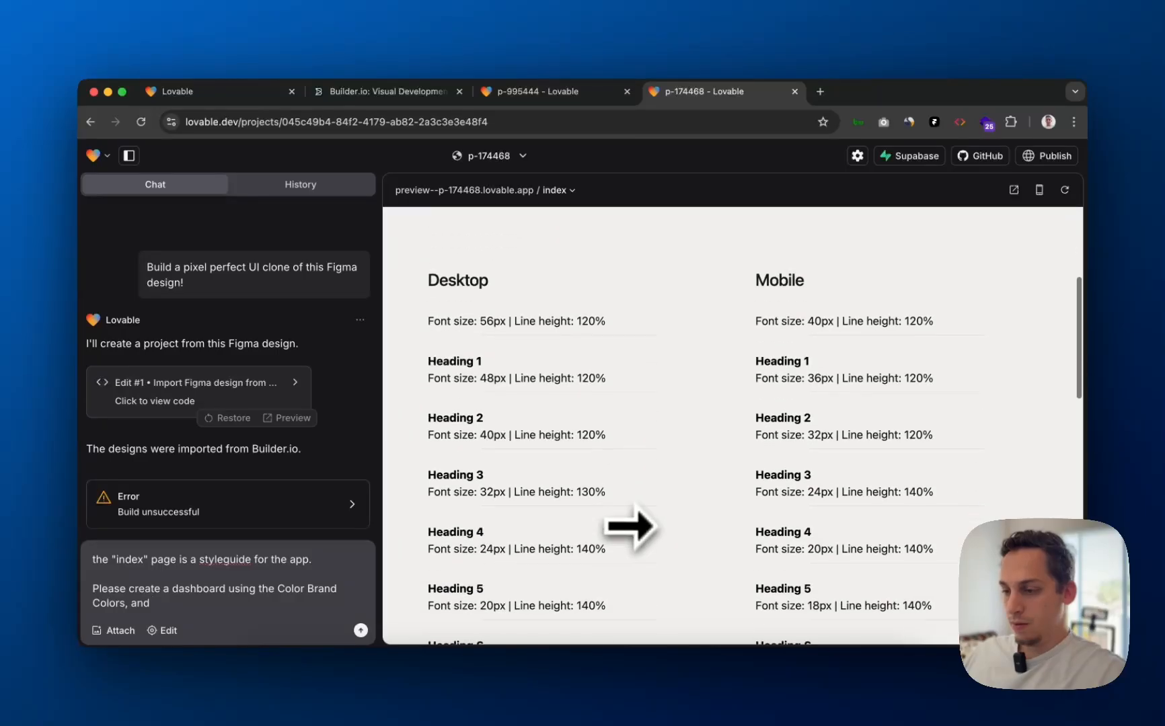
{"action": "scroll", "coordinate": [498, 506], "scroll_direction": "up", "scroll_amount": 2}
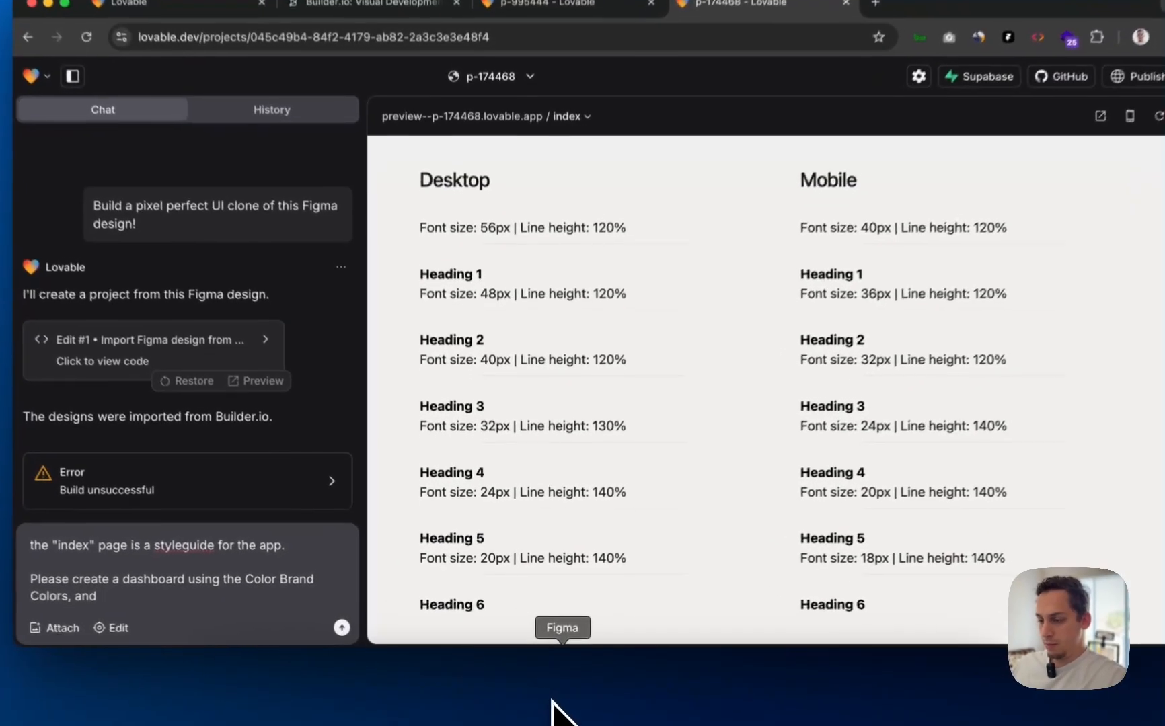
- Switch to Figma and inspect the text styles of desktop Heading 1 and Heading 2 in the Relume Figma Kit style guide
{"action": "left_click", "coordinate": [540, 699]}
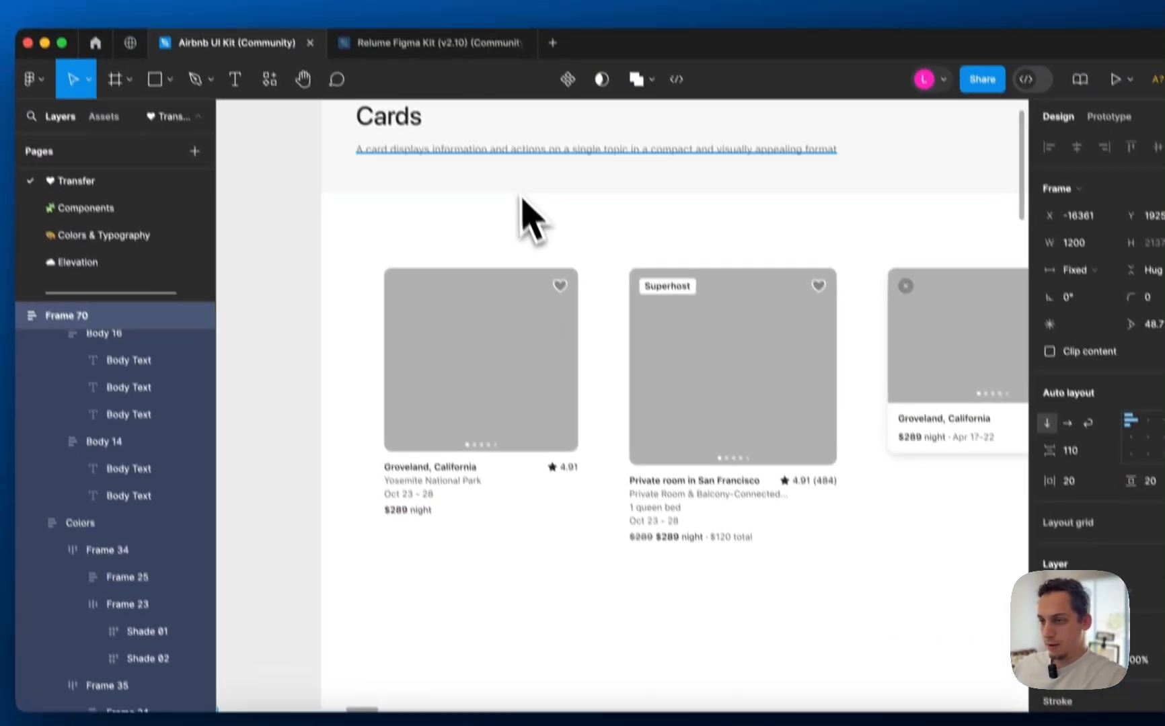
{"action": "left_click", "coordinate": [430, 43]}
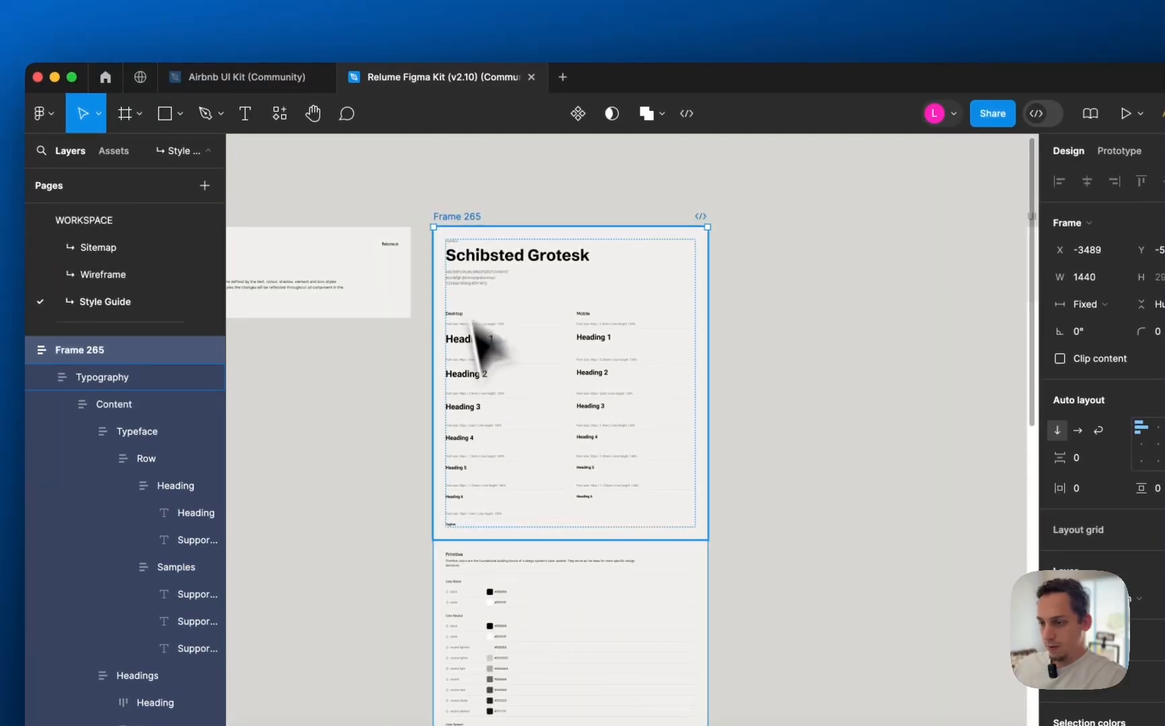
{"action": "scroll", "coordinate": [478, 343], "scroll_direction": "up", "scroll_amount": 5}
{"action": "left_click", "coordinate": [480, 343]}
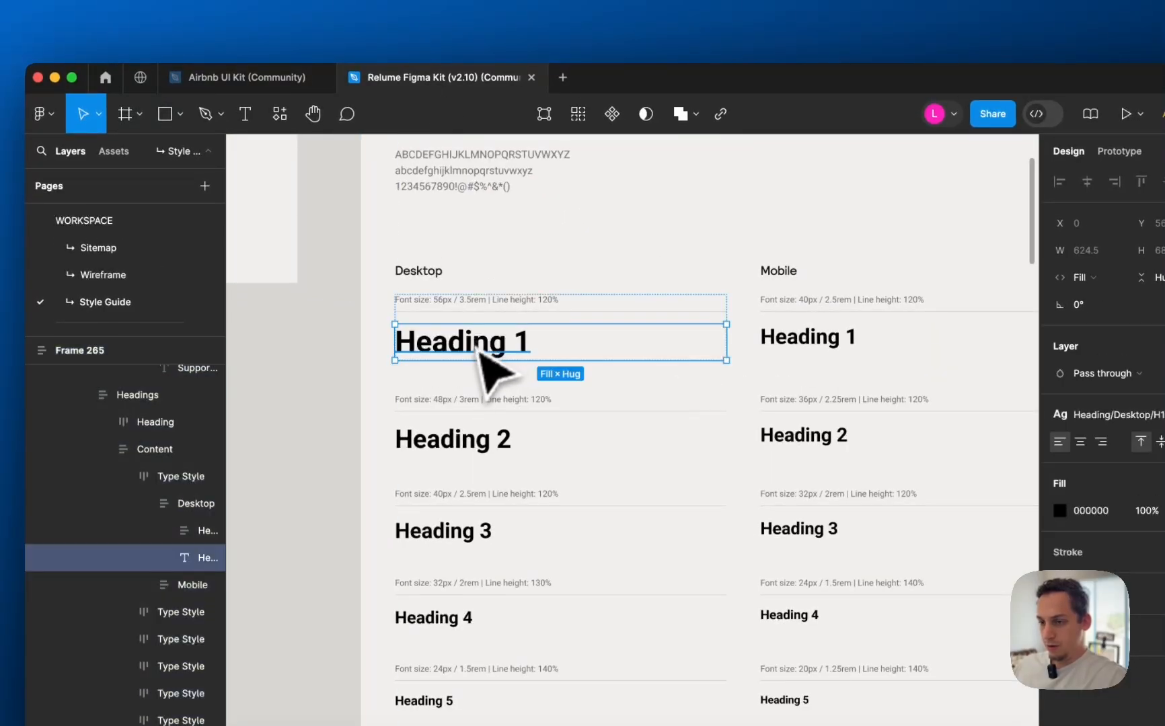
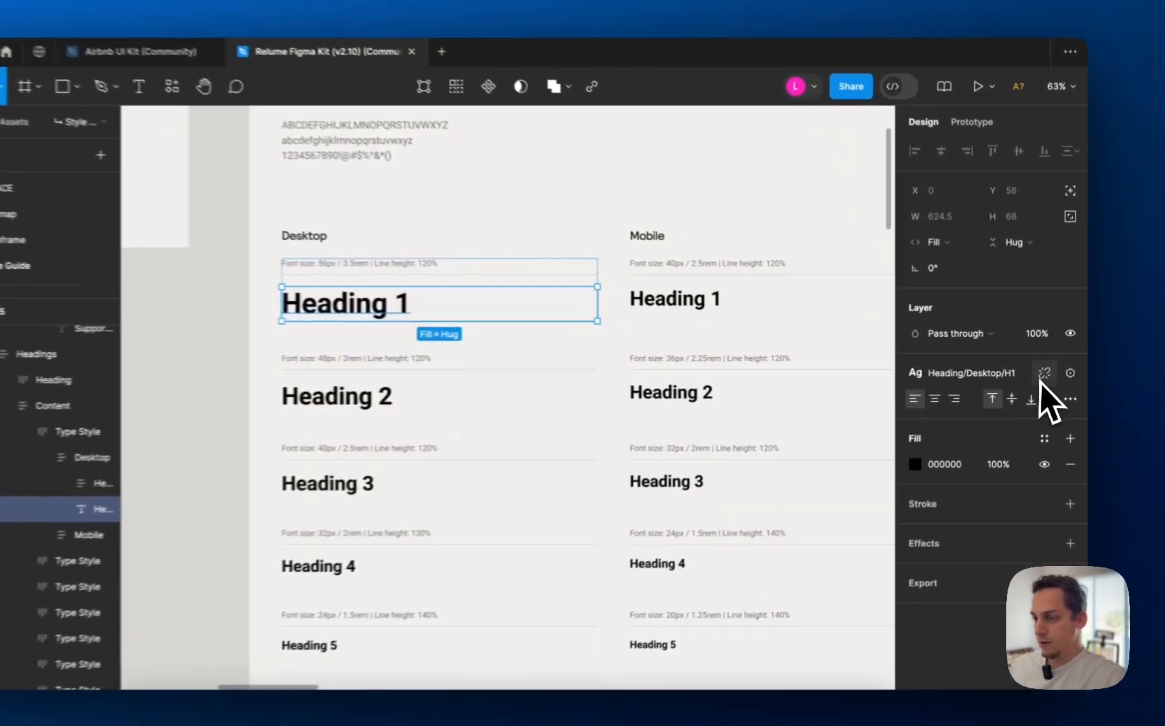
{"action": "double_click", "coordinate": [457, 397]}
{"action": "left_click", "coordinate": [413, 398]}
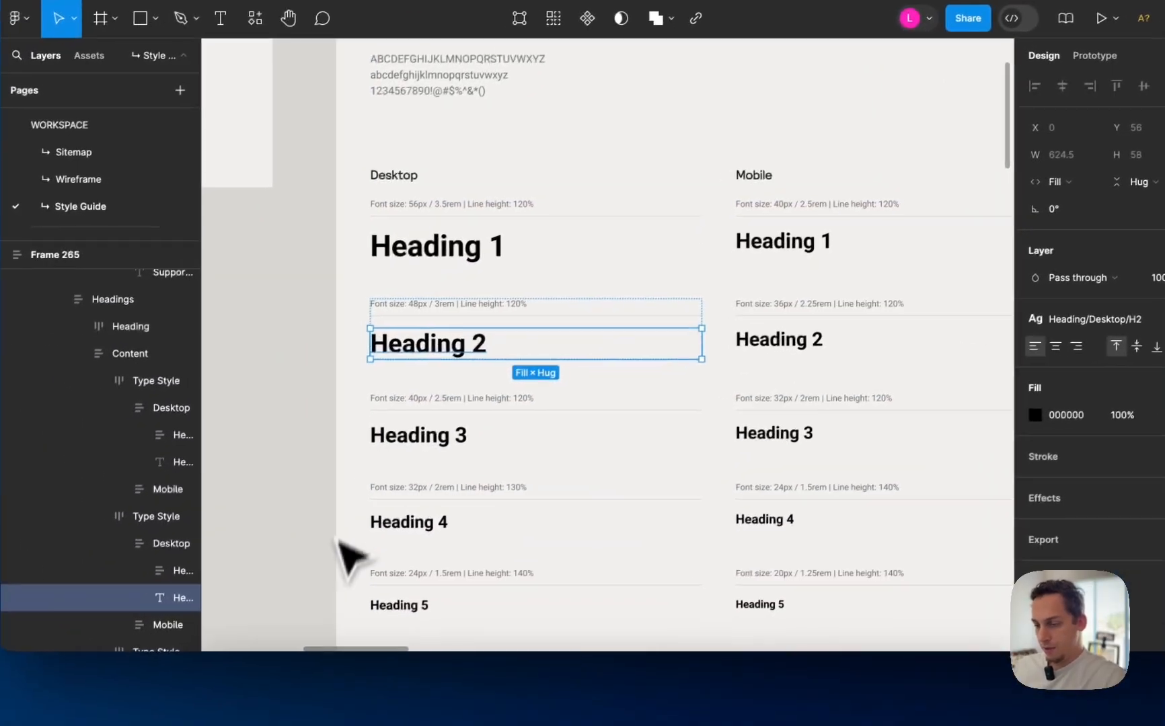
{"action": "left_click", "coordinate": [219, 579]}
- Switch back to Lovable, finish the prompt with 'typography provided in the "index" page', and send it
{"action": "left_click", "coordinate": [325, 708]}
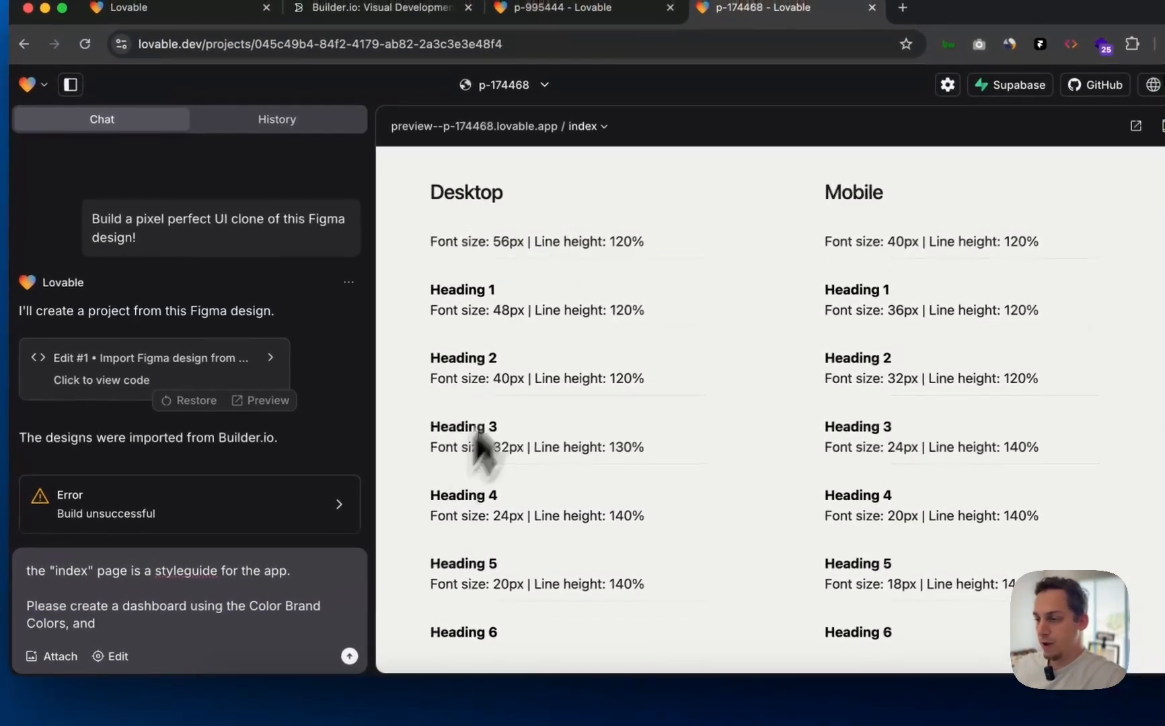
{"action": "scroll", "coordinate": [518, 437], "scroll_direction": "up", "scroll_amount": 5}
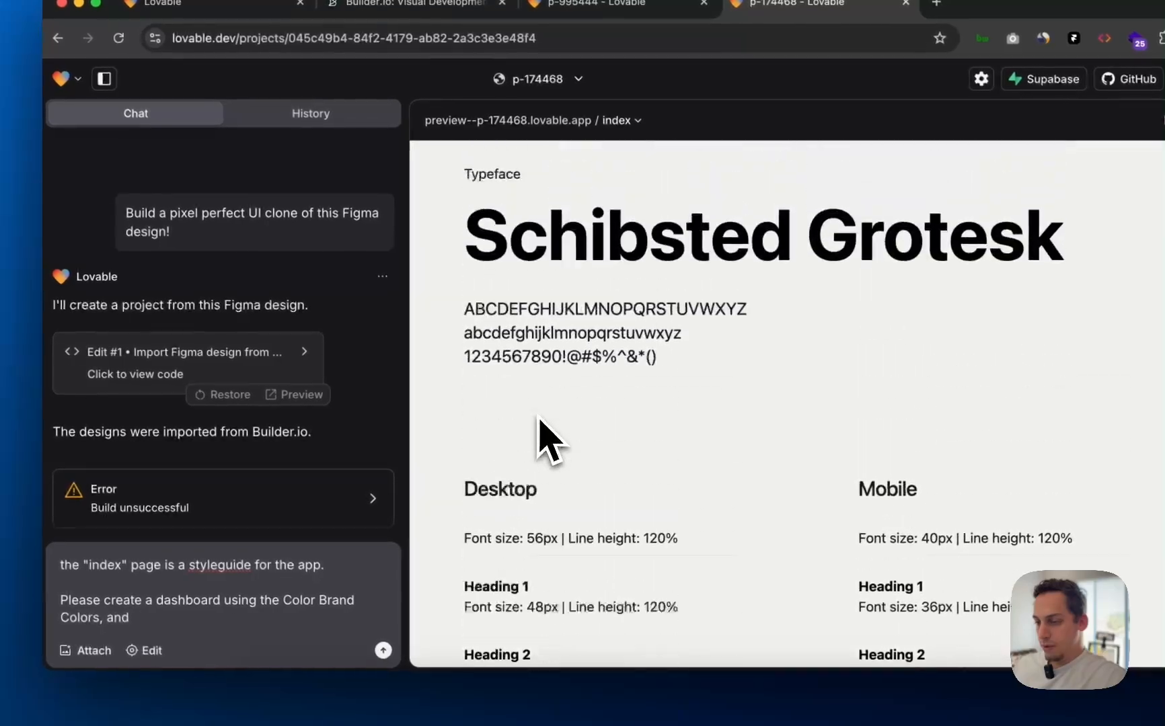
{"action": "left_click_drag", "start_coordinate": [497, 281], "coordinate": [764, 353]}
{"action": "scroll", "coordinate": [593, 397], "scroll_direction": "down", "scroll_amount": 5}
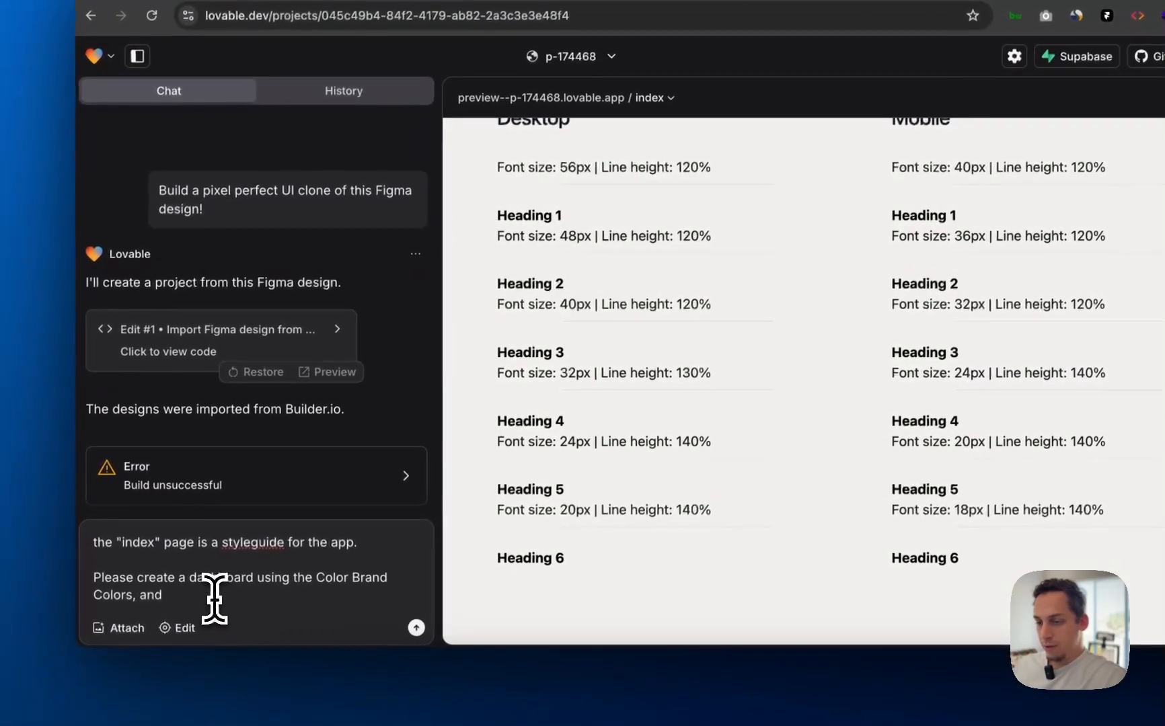
{"action": "scroll", "coordinate": [481, 532], "scroll_direction": "down", "scroll_amount": 5}
{"action": "double_click", "coordinate": [153, 594]}
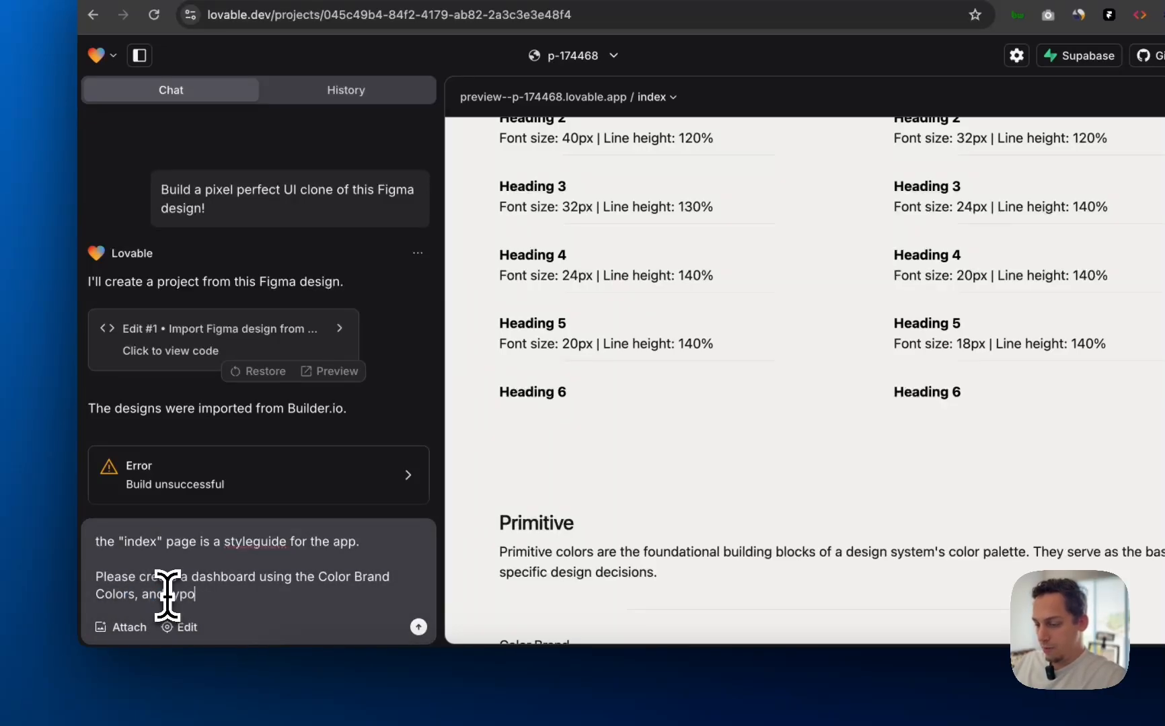
{"action": "type", "text": "typography provided in the \"index\" page"}
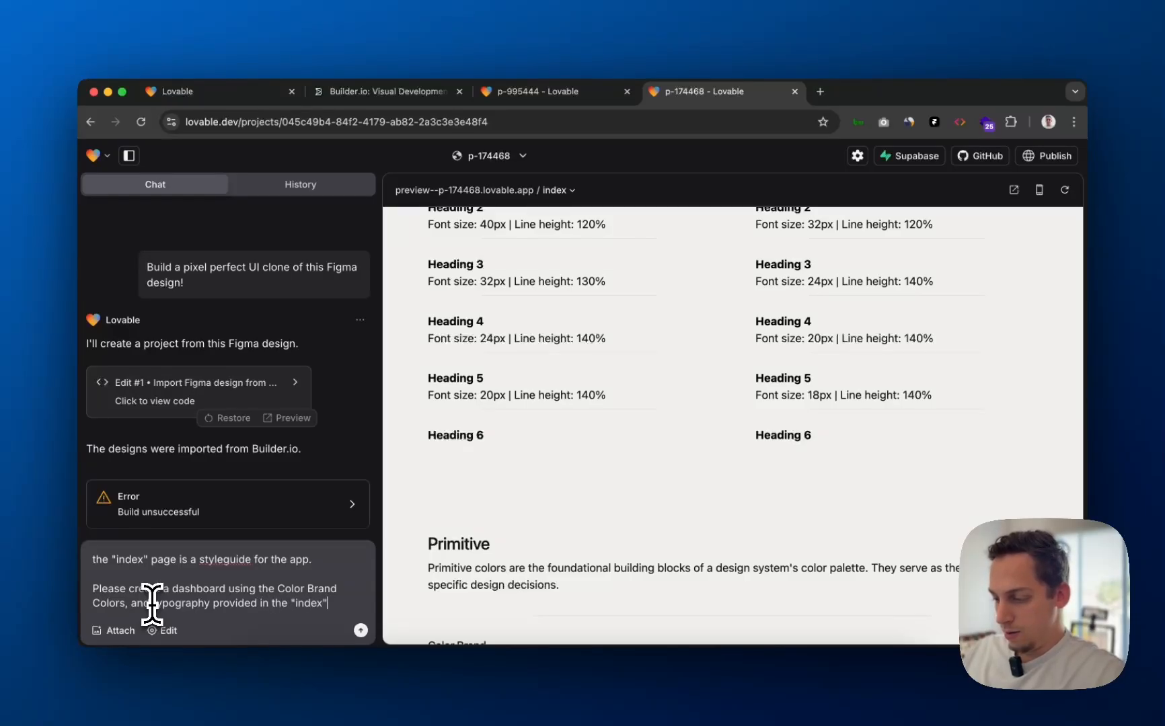
{"action": "key", "text": "Return"}
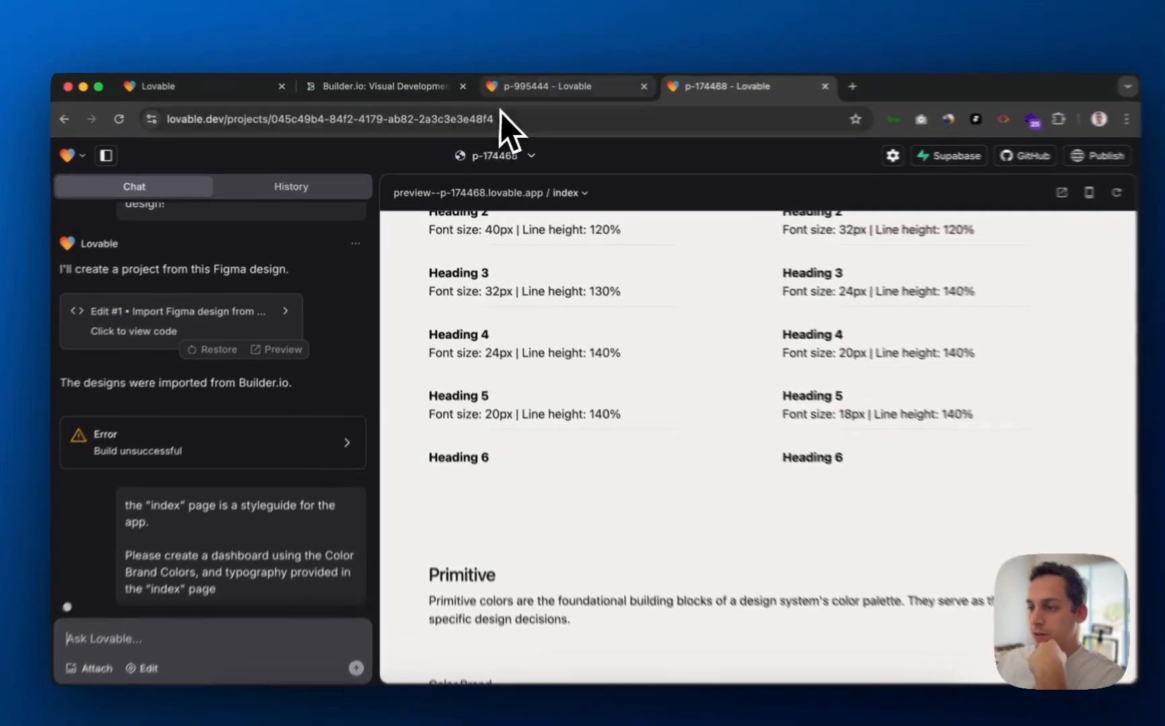
- View the marketplace preview in project p-995444 and switch to the Relume Figma Kit in Figma
{"action": "left_click", "coordinate": [511, 92]}
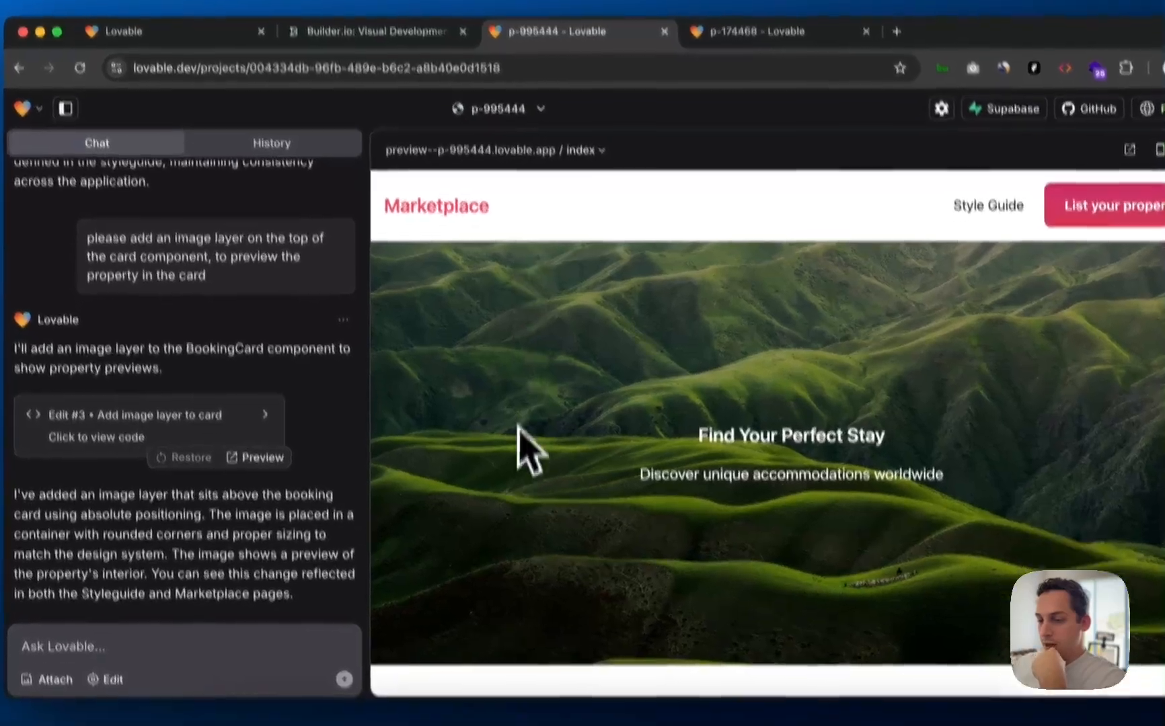
{"action": "scroll", "coordinate": [525, 484], "scroll_direction": "down", "scroll_amount": 3}
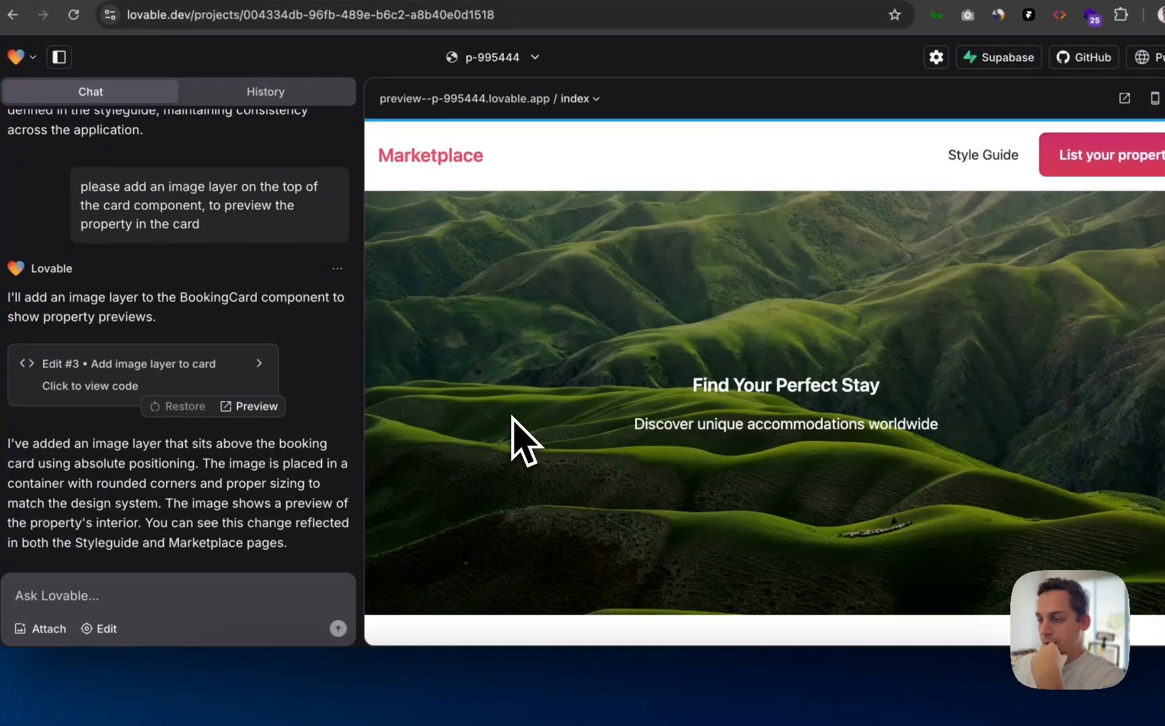
{"action": "left_click", "coordinate": [570, 699]}
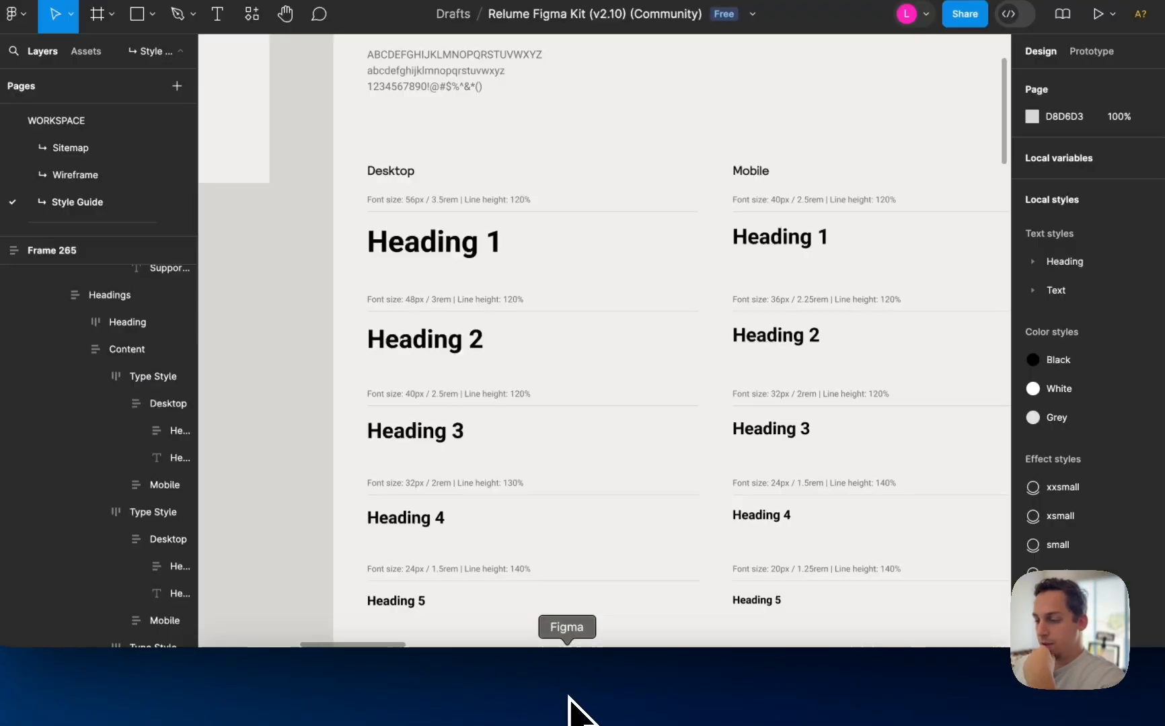
- Switch to the Airbnb UI Kit file in Figma and take a screenshot of the Groveland, California listing card
{"action": "scroll", "coordinate": [676, 390], "scroll_direction": "down", "scroll_amount": 3}
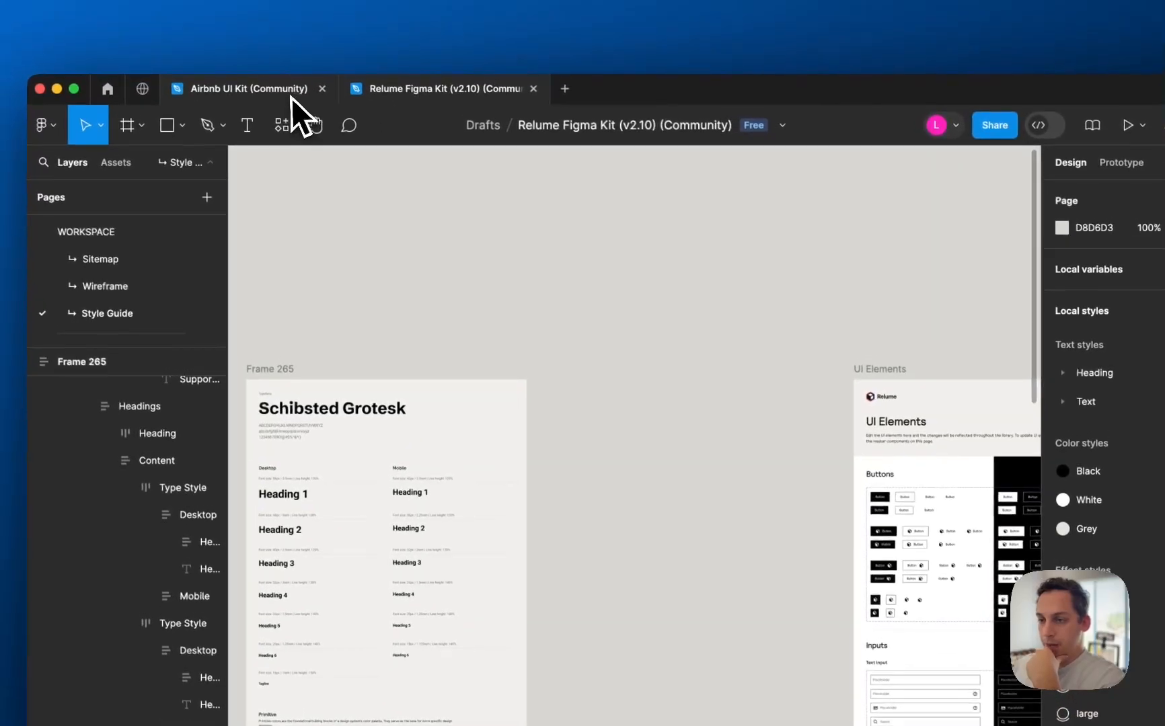
{"action": "left_click", "coordinate": [282, 48]}
{"action": "scroll", "coordinate": [625, 364], "scroll_direction": "down", "scroll_amount": 3}
{"action": "scroll", "coordinate": [559, 424], "scroll_direction": "up", "scroll_amount": 10}
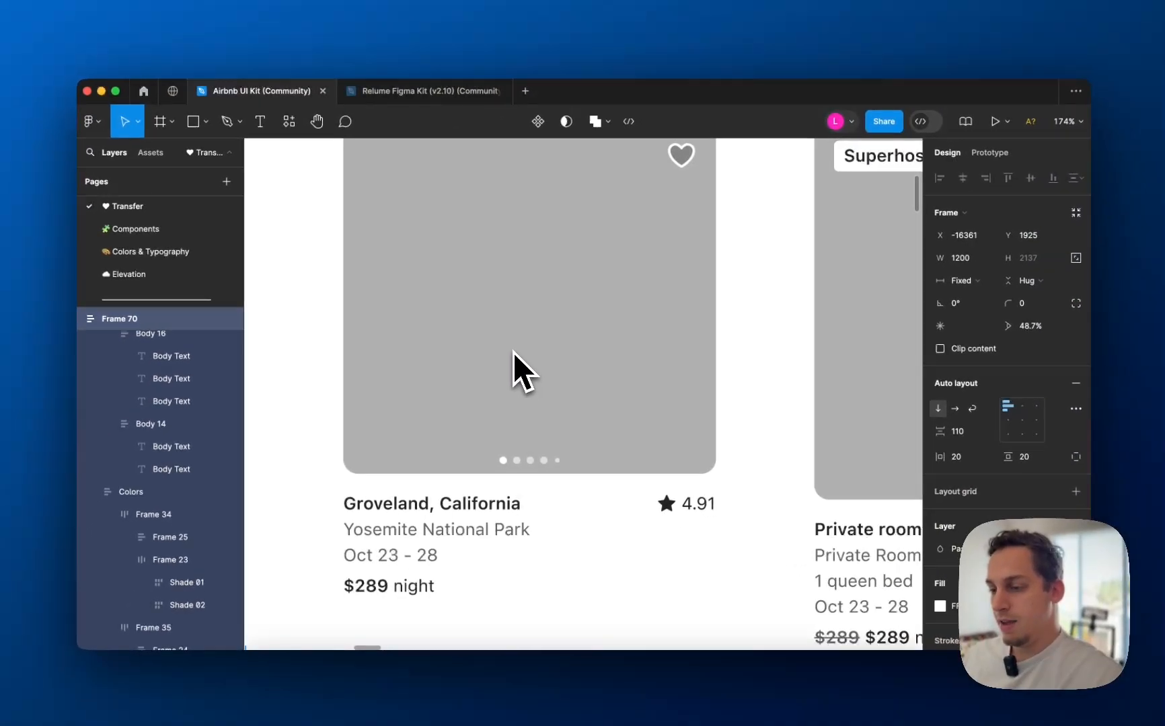
{"action": "scroll", "coordinate": [513, 352], "scroll_direction": "down", "scroll_amount": 3}
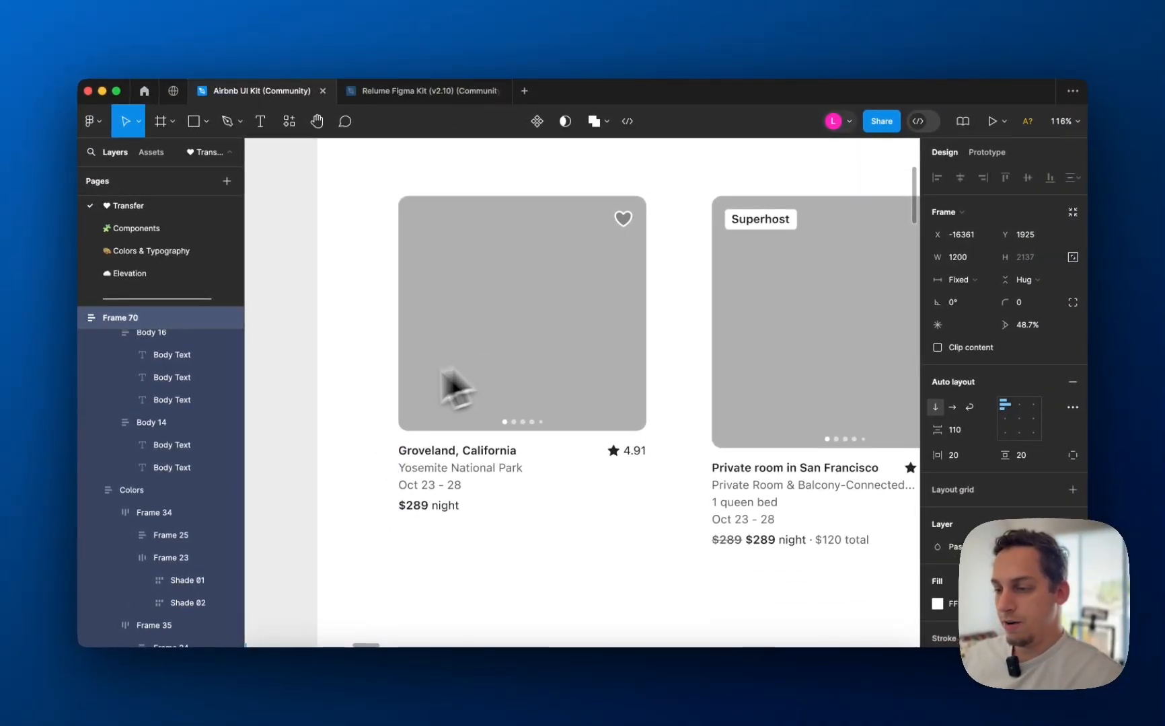
{"action": "key", "text": "super+shift+4"}
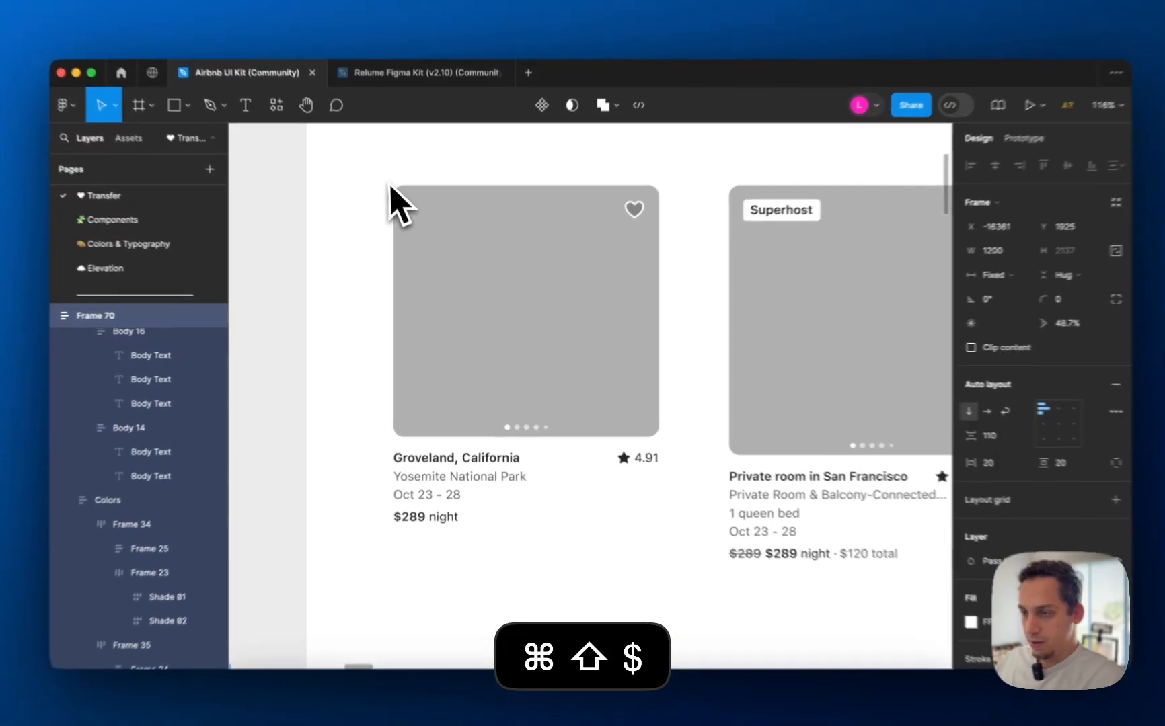
{"action": "left_click_drag", "start_coordinate": [393, 192], "coordinate": [654, 532]}
{"action": "left_click_drag", "start_coordinate": [719, 511], "coordinate": [720, 513]}
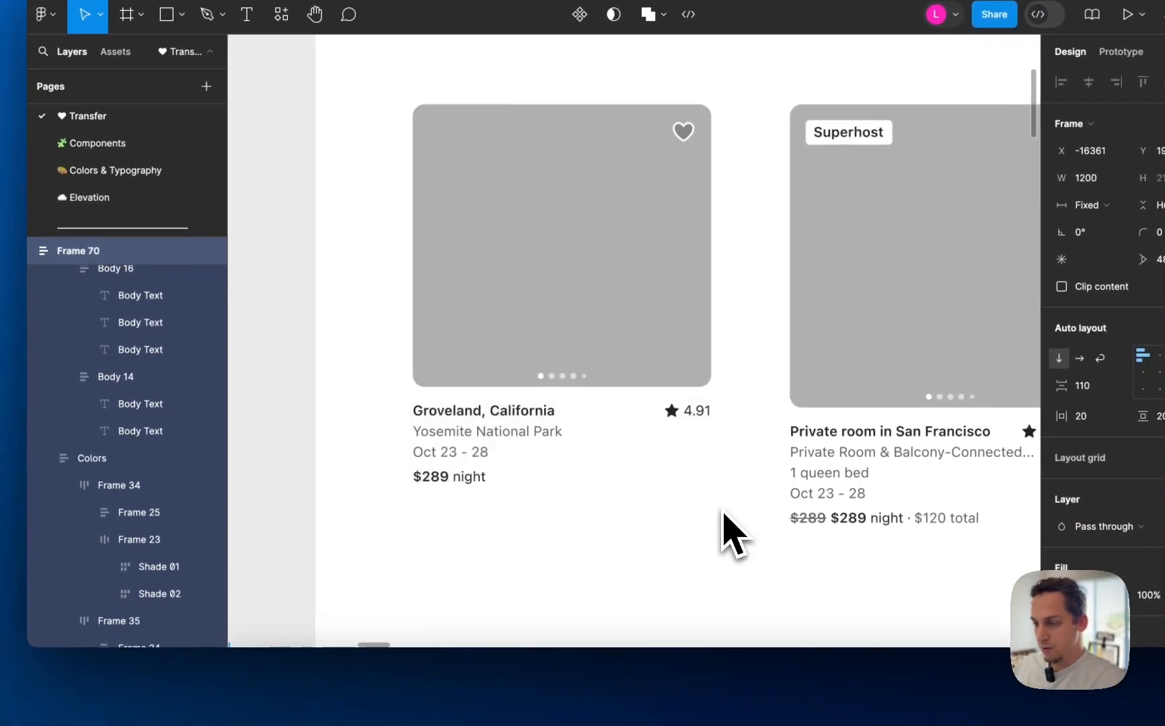
- Switch to Lovable and attach the most recent screenshot of the listing card to the chat prompt
{"action": "left_click", "coordinate": [331, 703]}
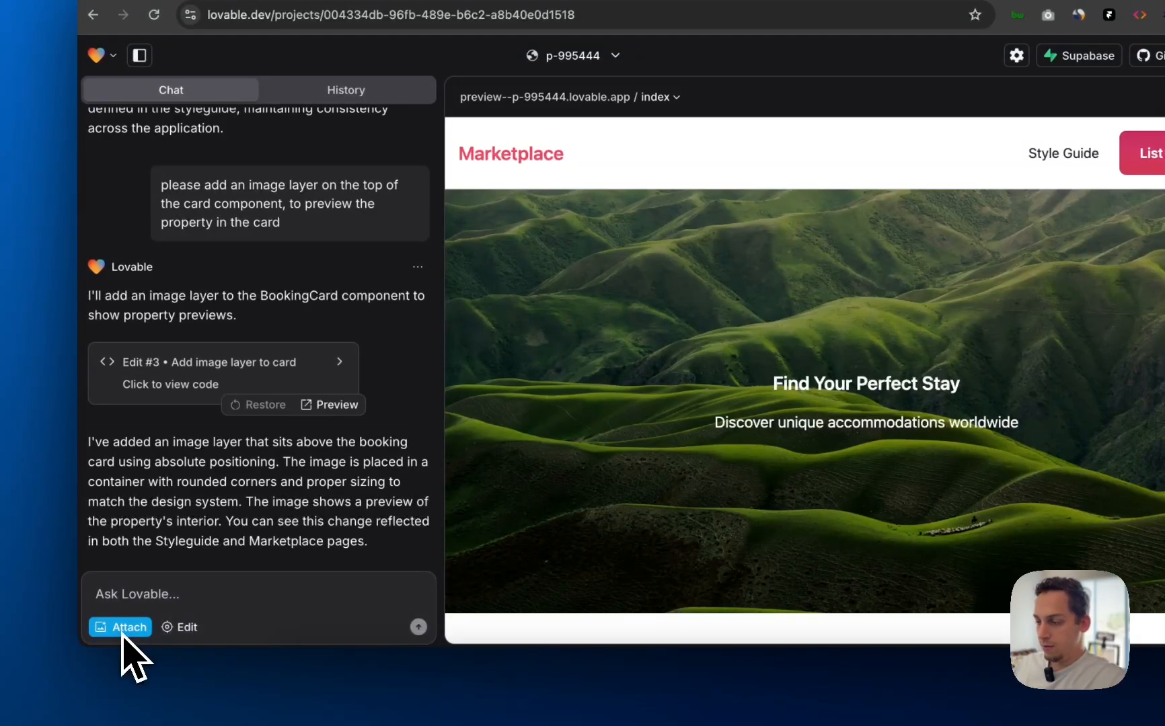
{"action": "left_click", "coordinate": [122, 631]}
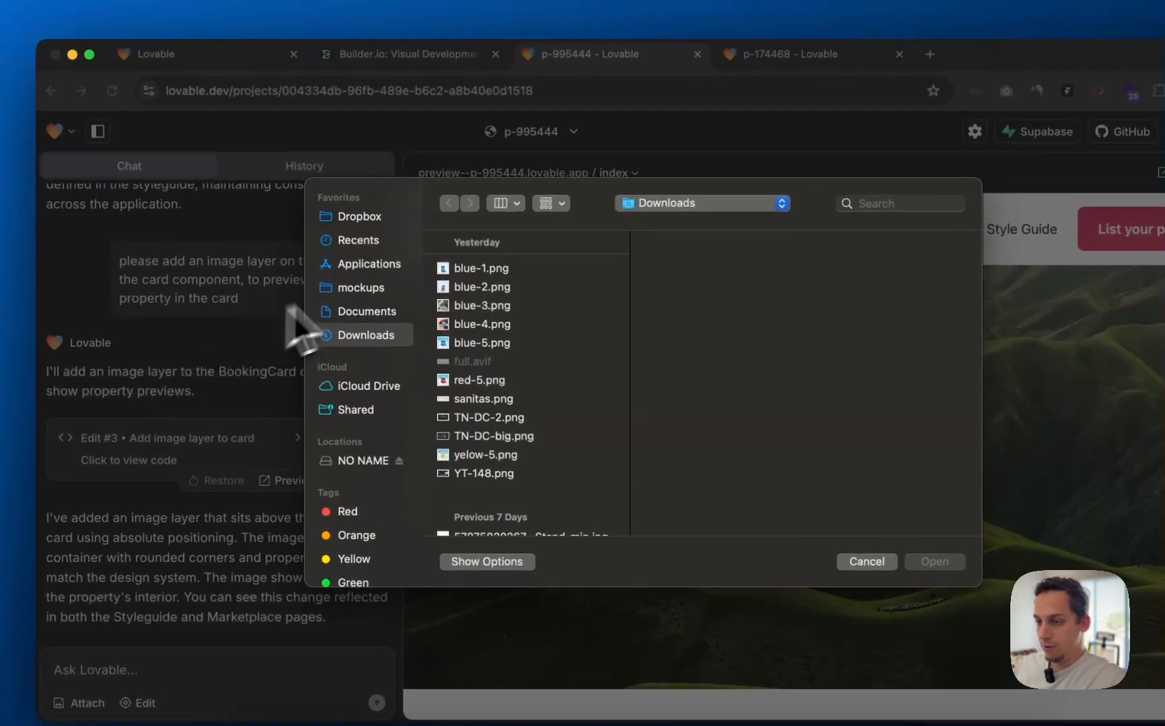
{"action": "left_click", "coordinate": [366, 232]}
{"action": "left_click", "coordinate": [490, 264]}
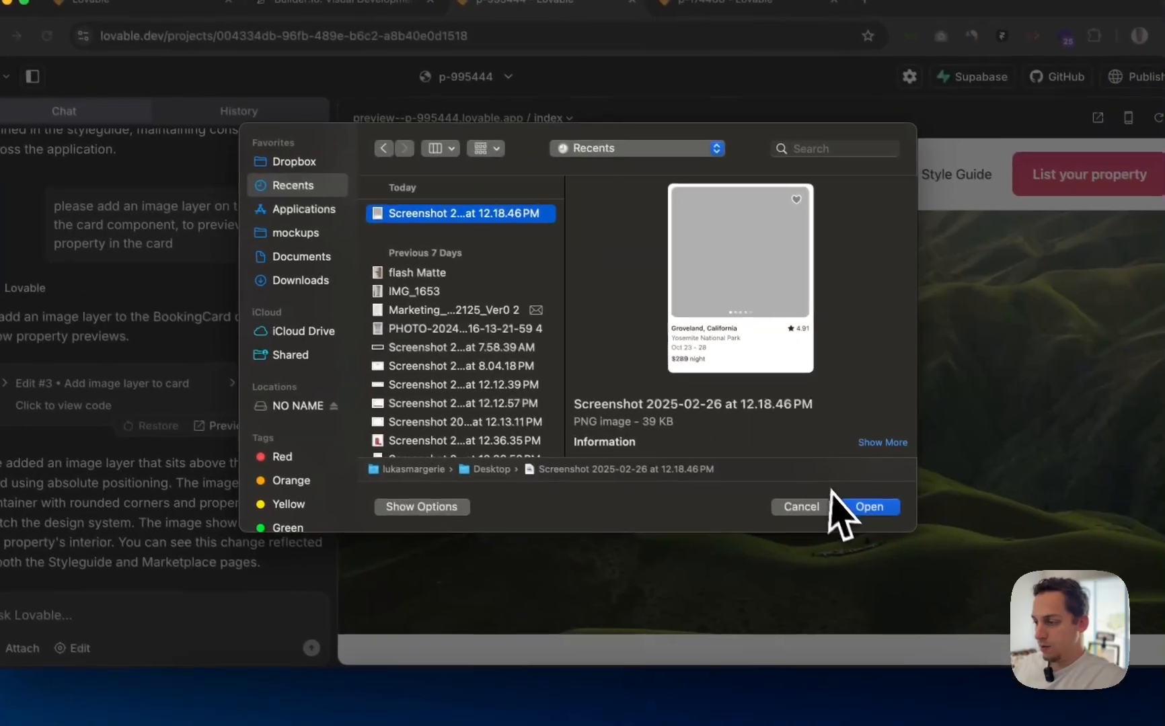
{"action": "left_click", "coordinate": [918, 561]}
- Begin the prompt with "please use the image attached as reference to how the new card design should look like."
{"action": "type", "text": "please use the i"}
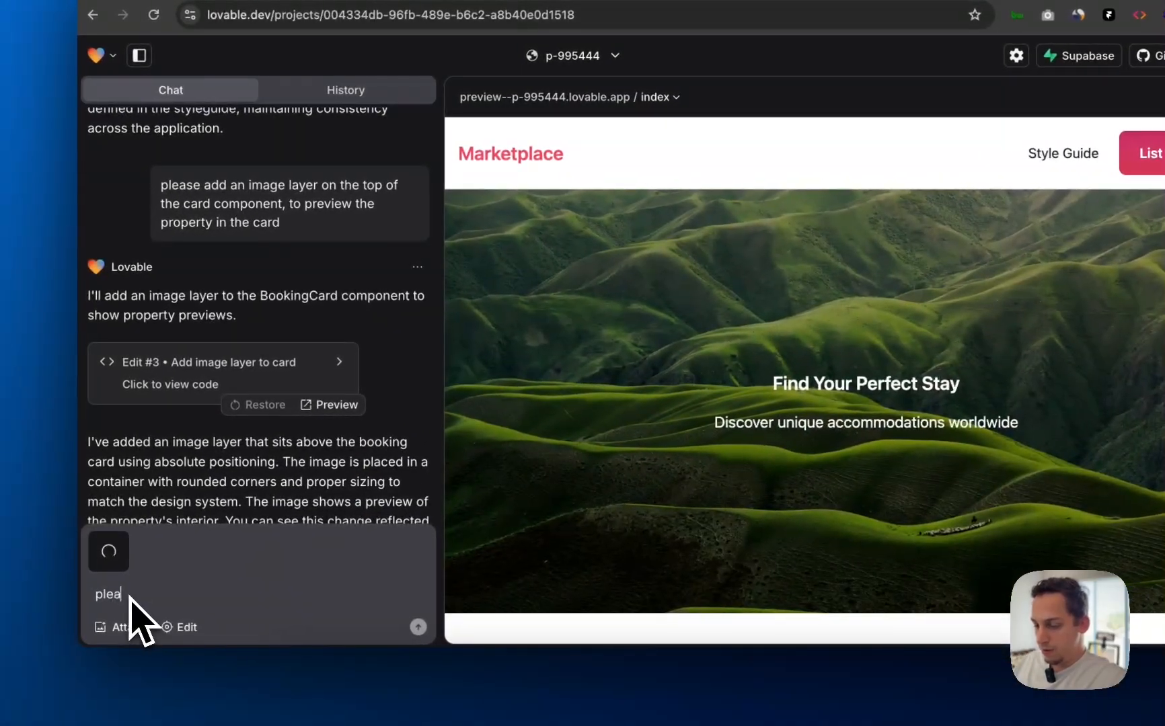
{"action": "type", "text": "mage attached a"}
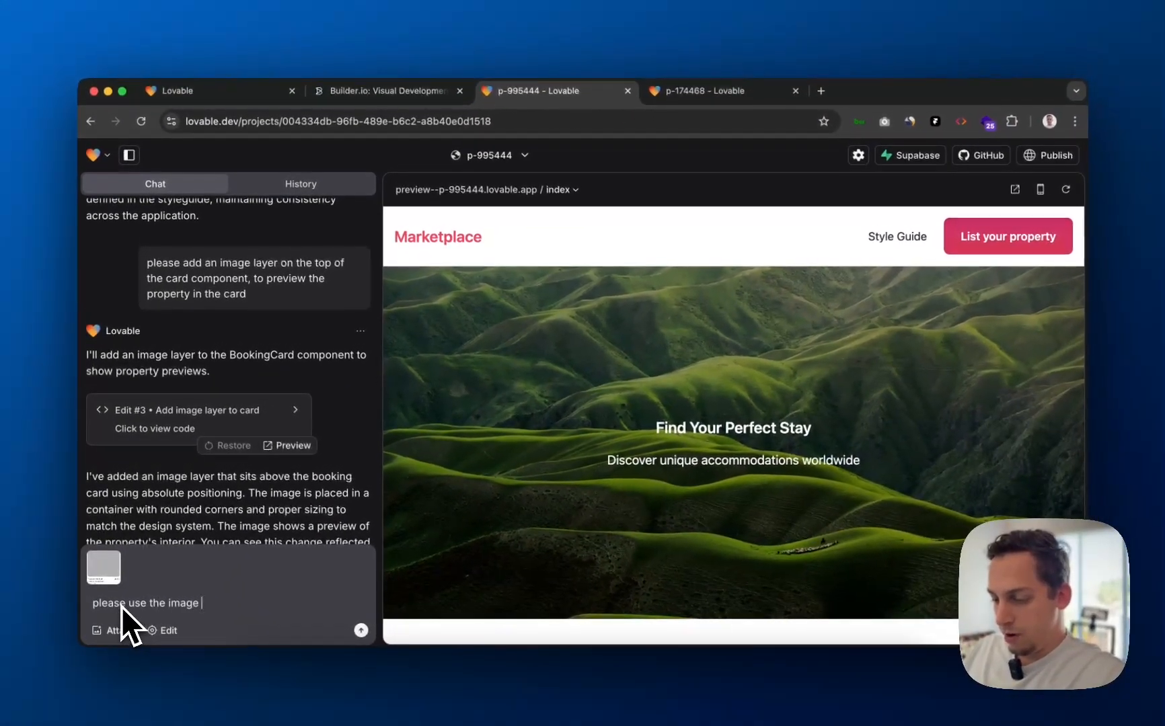
{"action": "type", "text": "s a"}
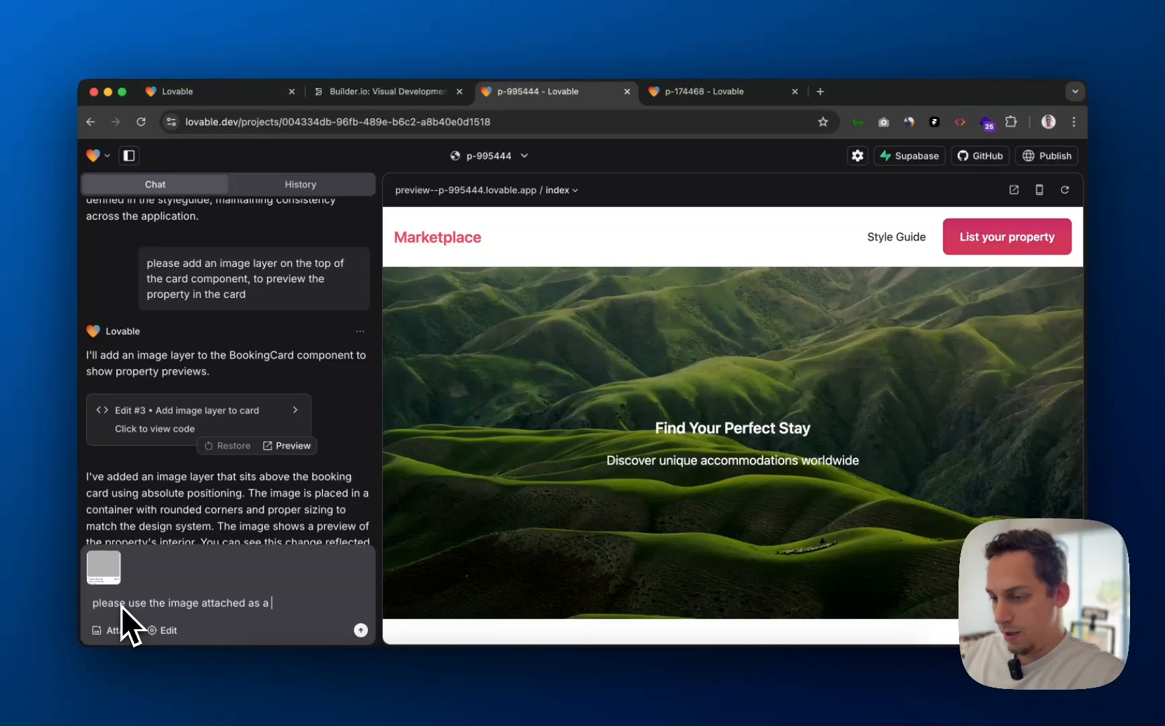
{"action": "key", "text": "BackSpace"}
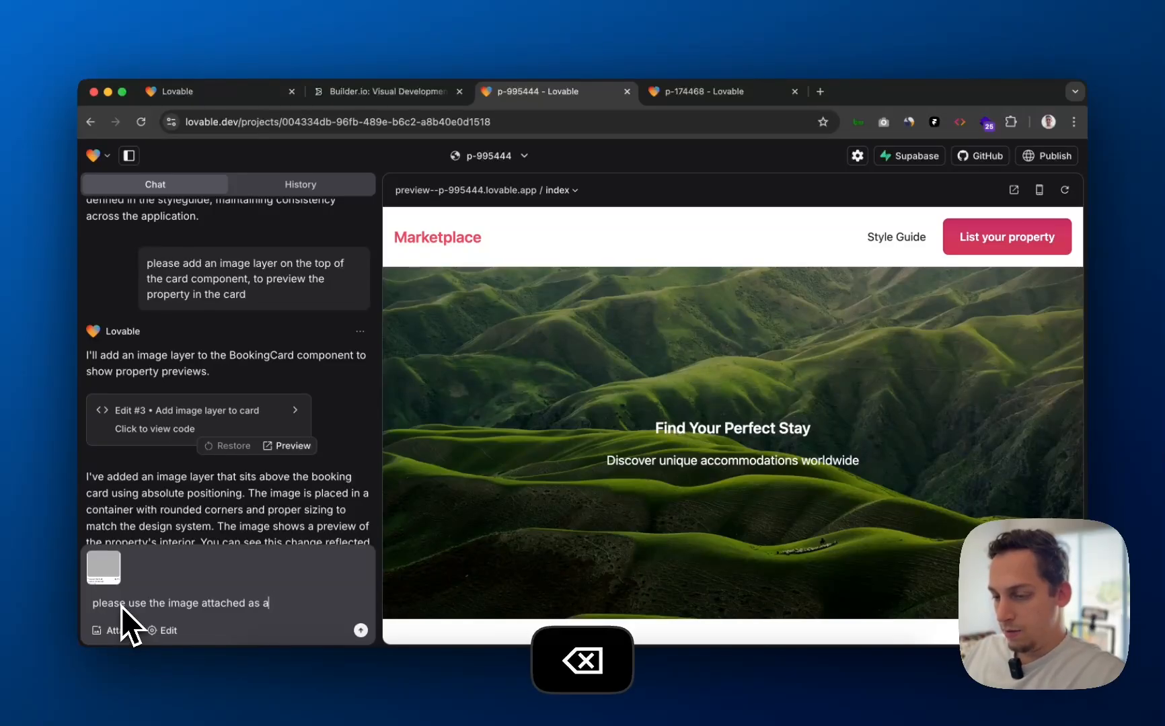
{"action": "type", "text": "refe"}
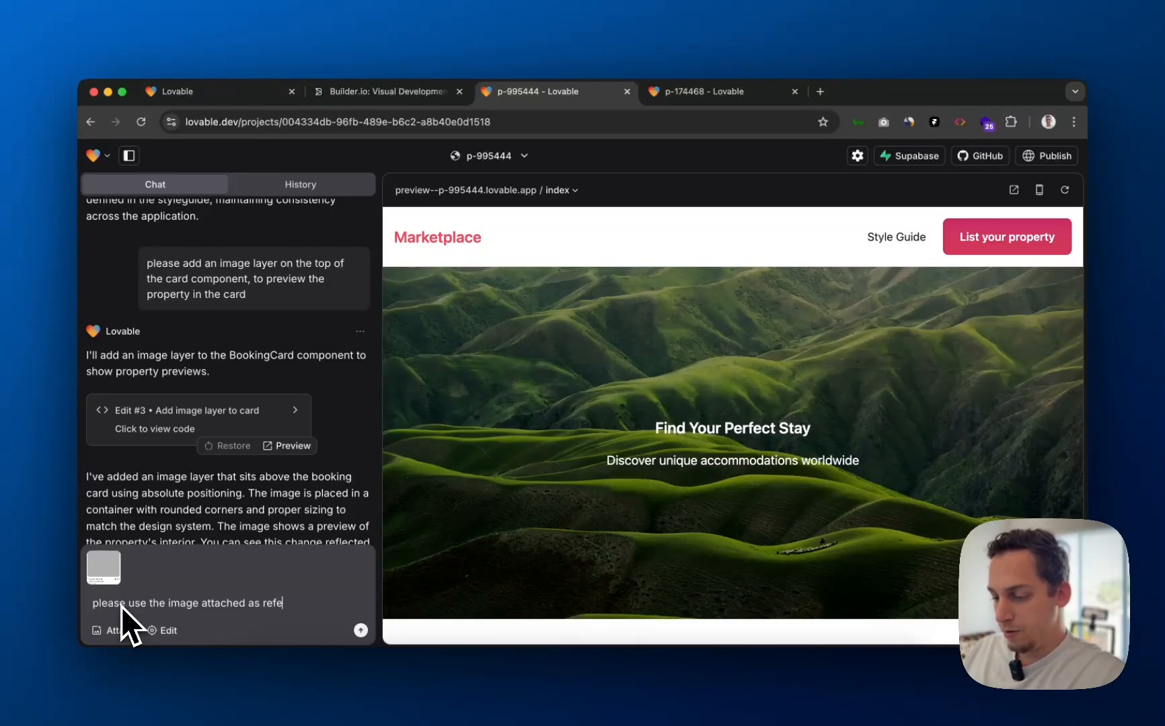
{"action": "type", "text": "rence to how to"}
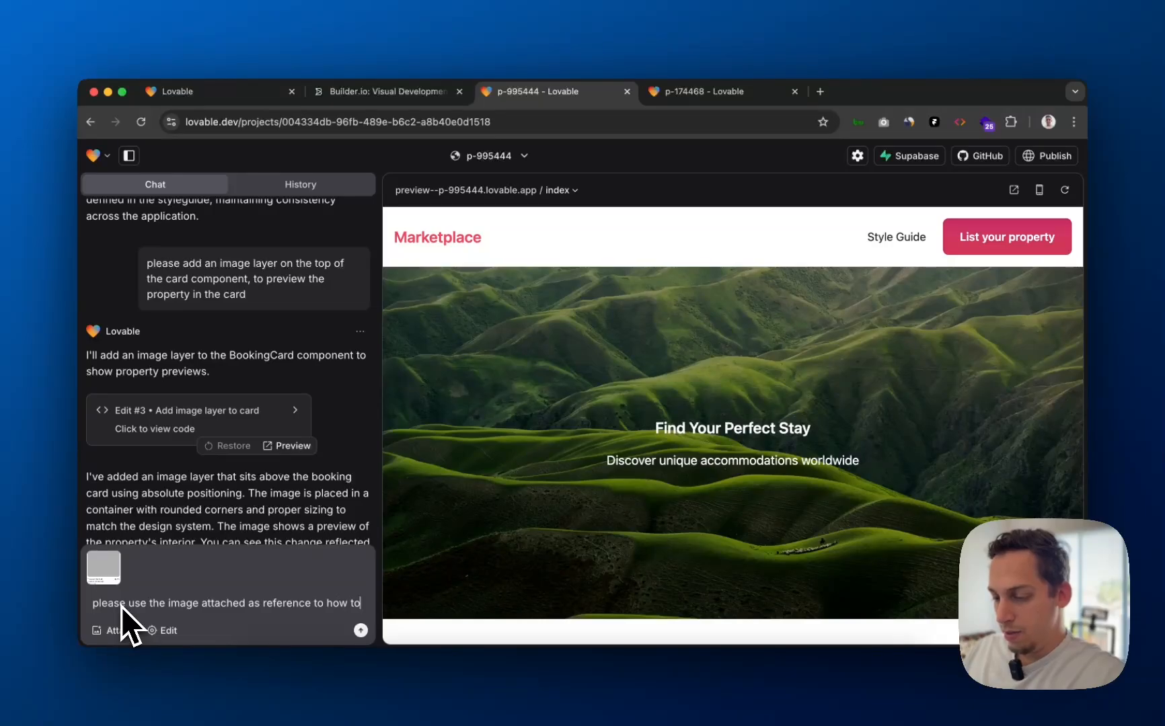
{"action": "key", "text": "BackSpace"}
{"action": "type", "text": "he"}
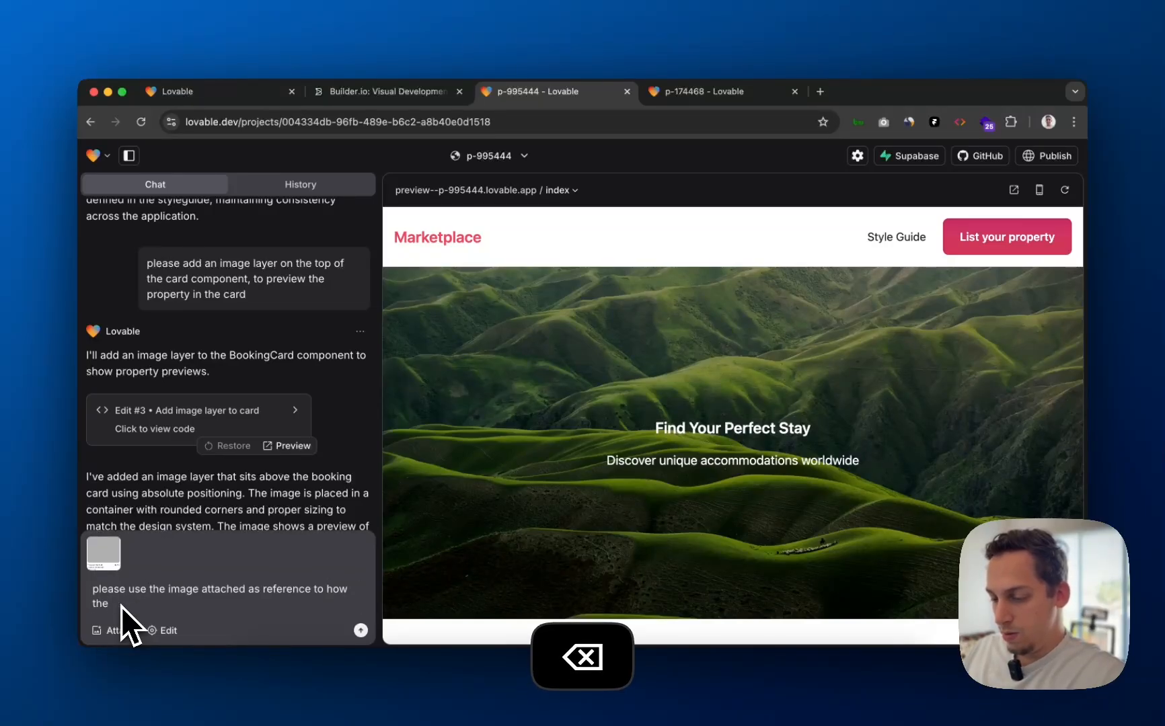
{"action": "type", "text": " new card design s"}
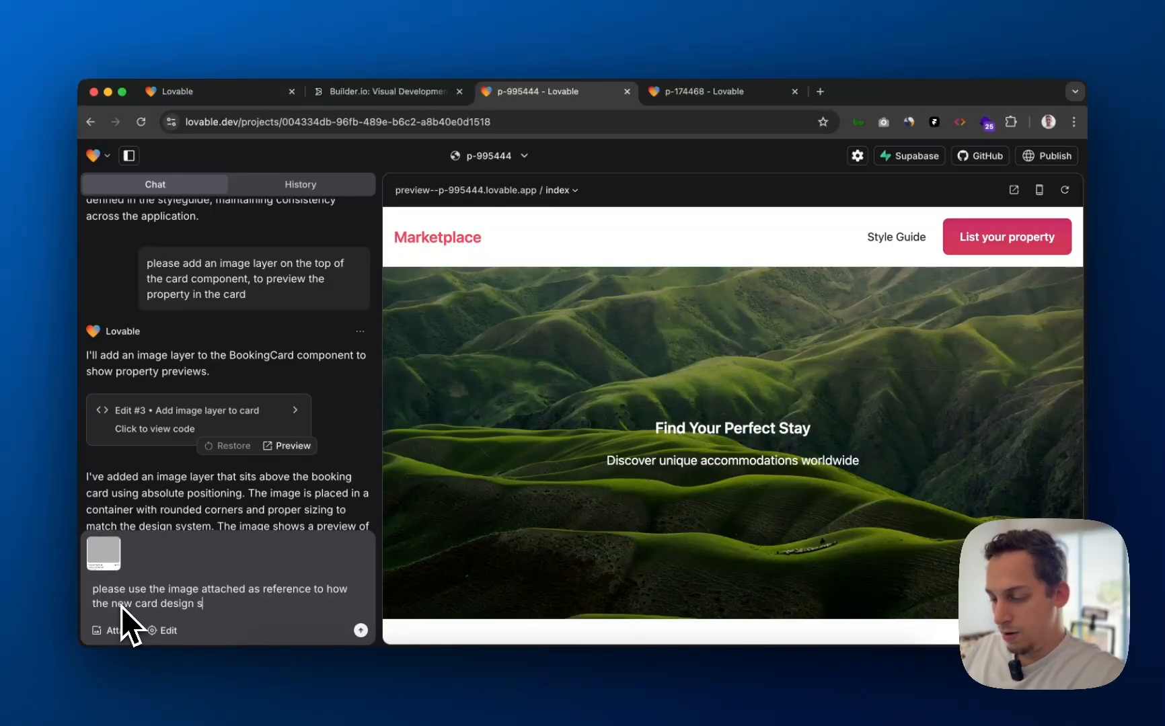
{"action": "type", "text": "hould look like."}
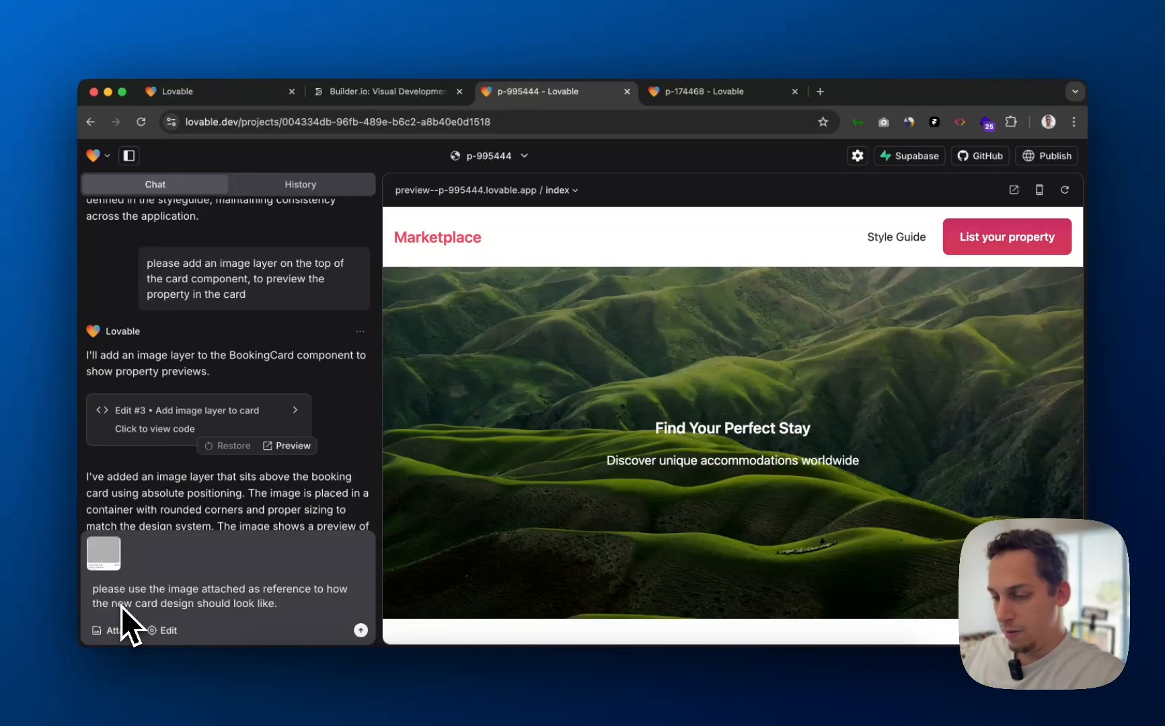
- Add a new paragraph to the prompt starting with "the user should have the ability to favorite the properties"
{"action": "key", "text": "shift+Return"}
{"action": "key", "text": "shift+Return"}
{"action": "type", "text": "the us"}
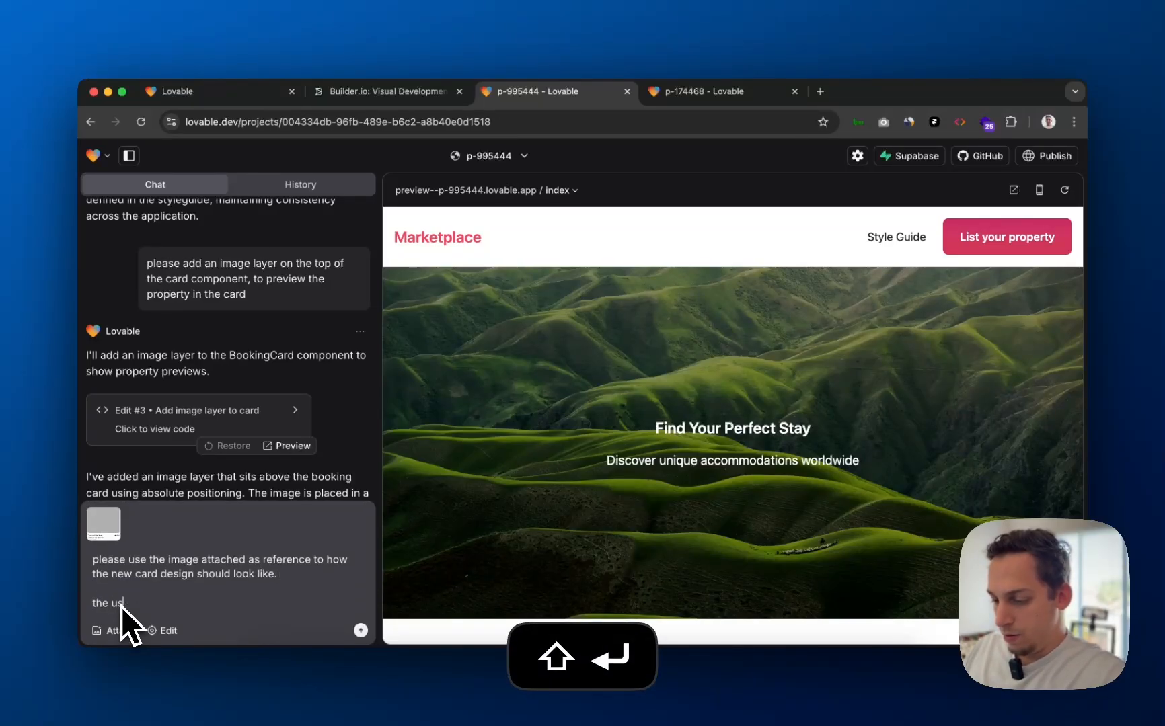
{"action": "type", "text": "er should have the "}
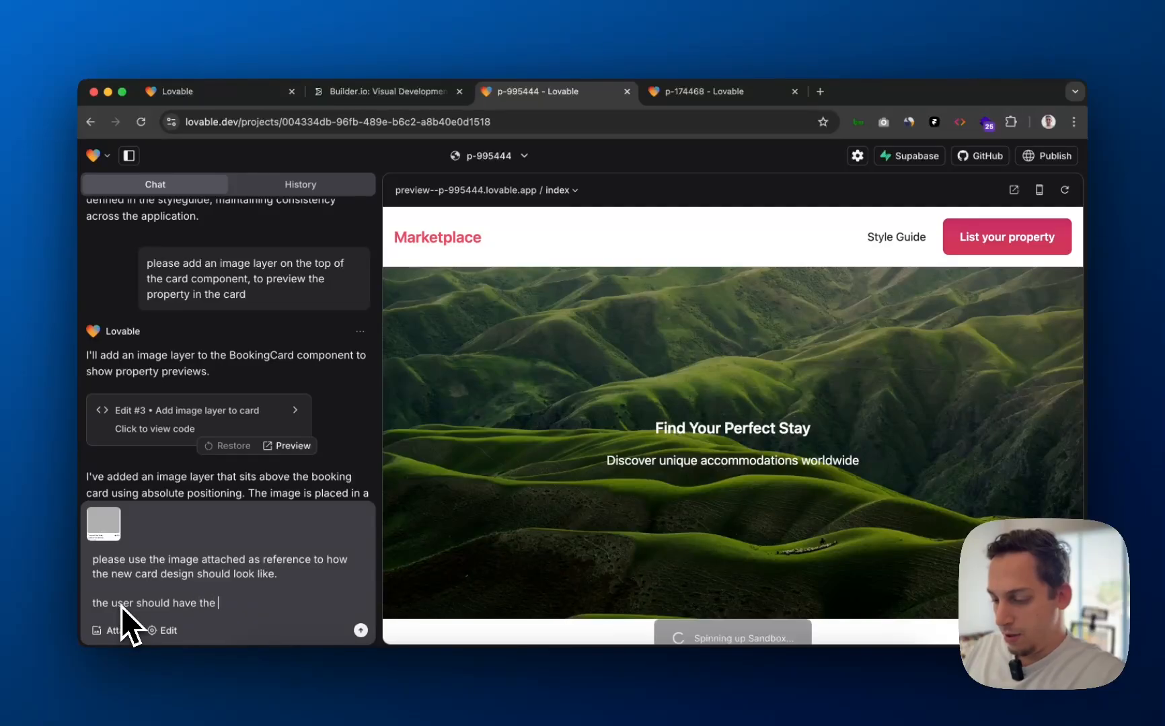
{"action": "type", "text": "ability to "}
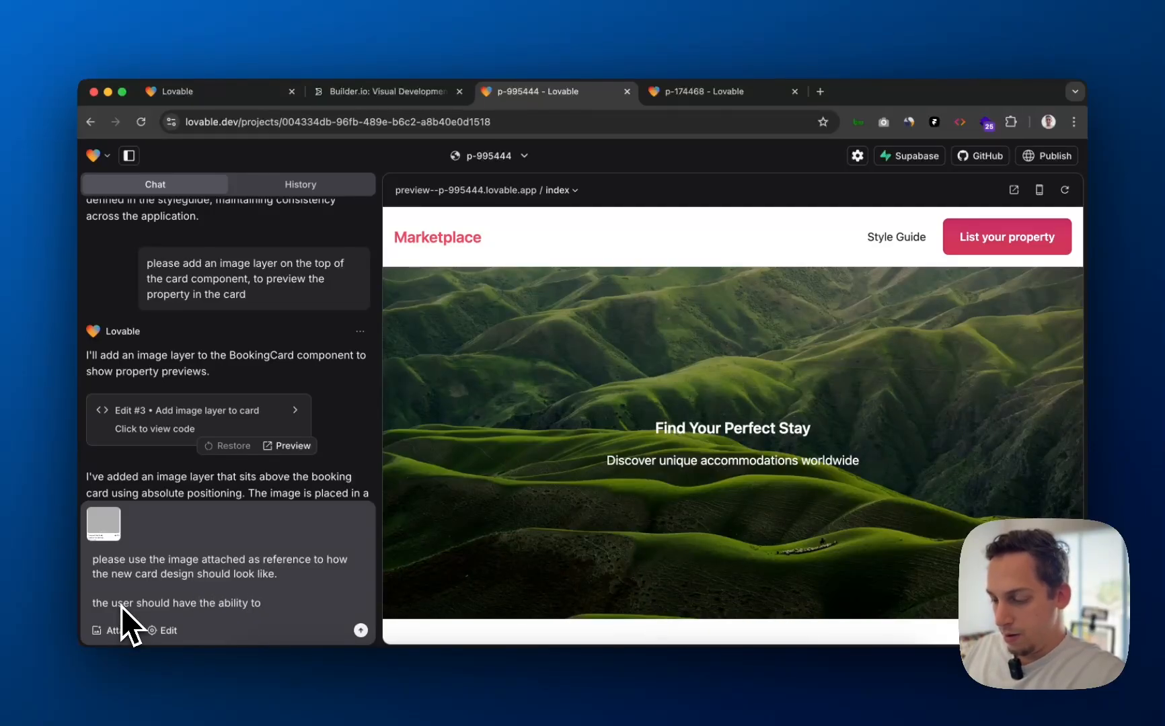
{"action": "type", "text": "favorite"}
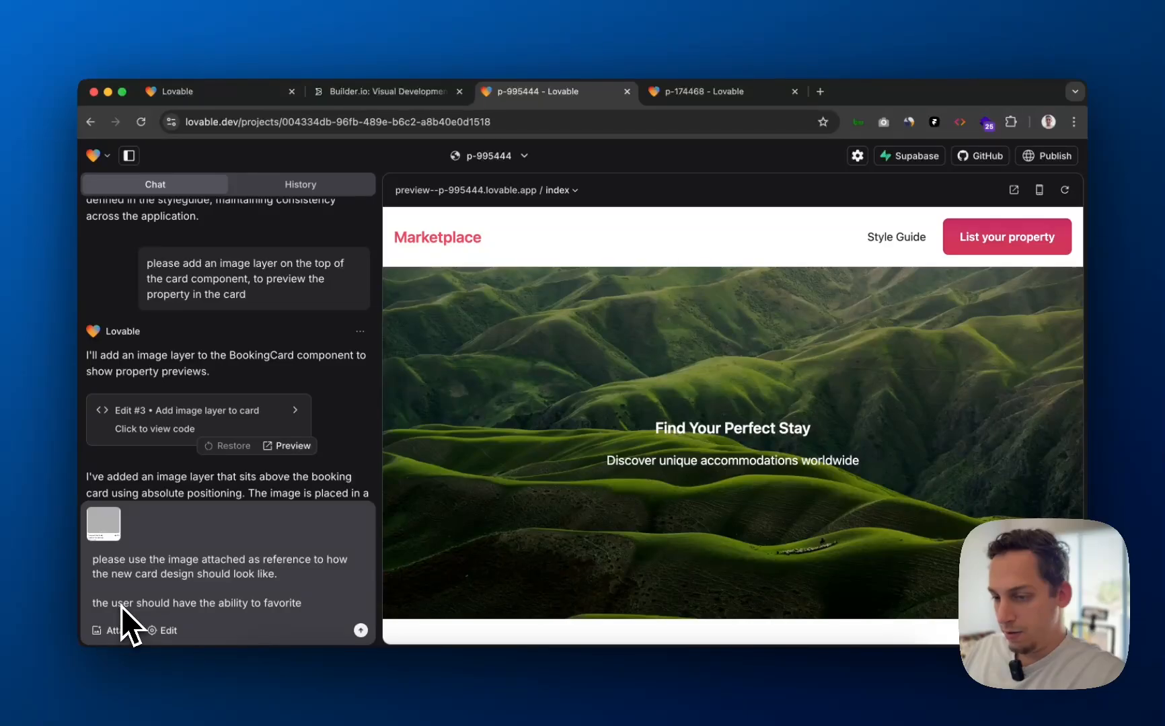
{"action": "type", "text": " t"}
{"action": "type", "text": "he cr"}
{"action": "key", "text": "BackSpace"}
{"action": "key", "text": "BackSpace"}
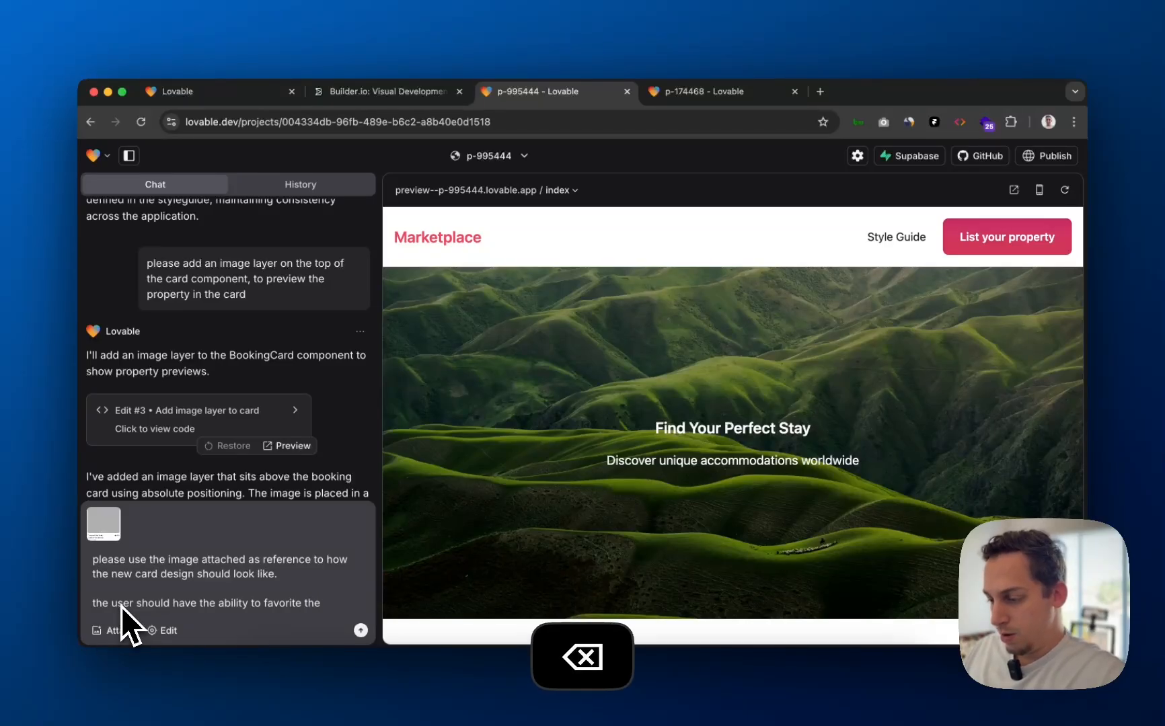
{"action": "type", "text": "properties with t"}
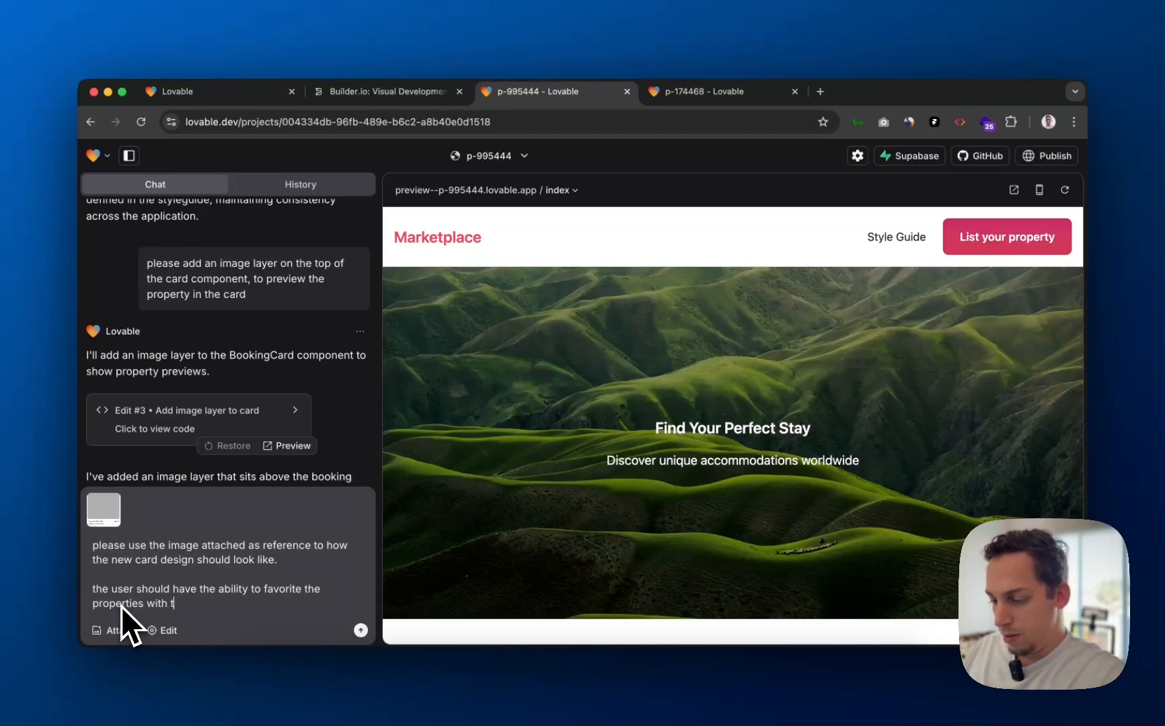
- Reword the ending of the favoriting sentence to ", by clicking on the heart icon."
{"action": "type", "text": "he heart"}
{"action": "key", "text": "BackSpace"}
{"action": "key", "text": "BackSpace"}
{"action": "key", "text": "BackSpace"}
{"action": "key", "text": "BackSpace"}
{"action": "key", "text": "BackSpace"}
{"action": "key", "text": "BackSpace"}
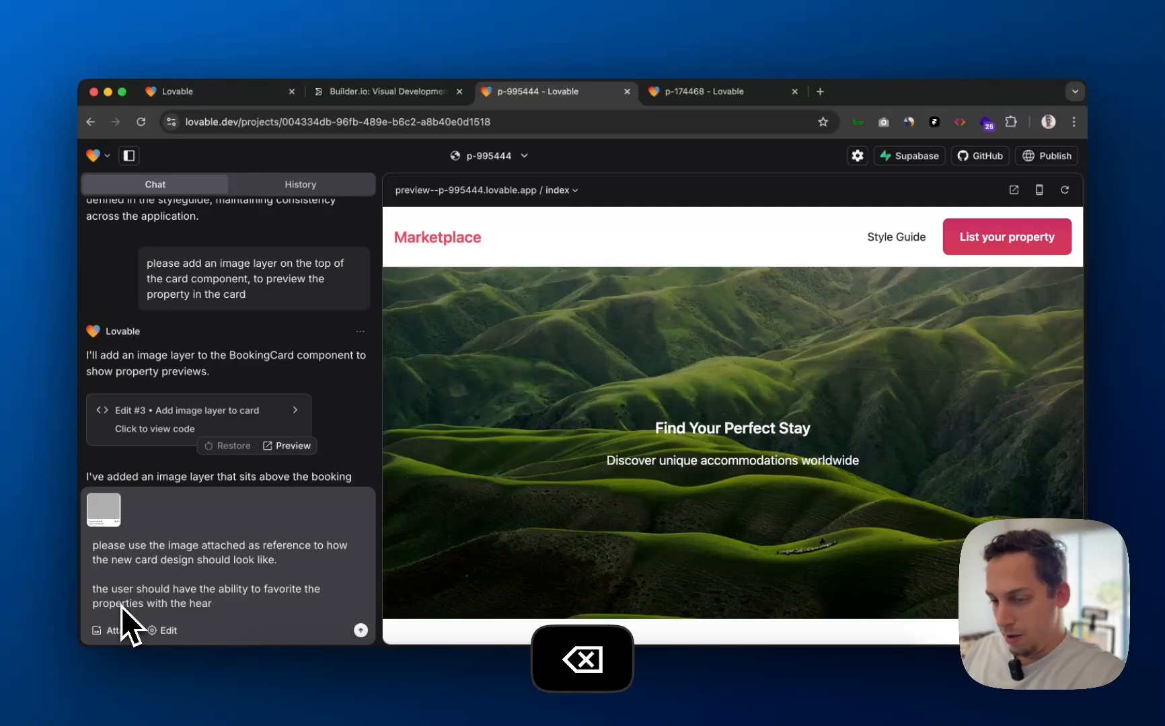
{"action": "key", "text": "BackSpace"}
{"action": "key", "text": "BackSpace"}
{"action": "key", "text": "BackSpace"}
{"action": "key", "text": "BackSpace"}
{"action": "key", "text": "BackSpace"}
{"action": "key", "text": "BackSpace"}
{"action": "key", "text": "BackSpace"}
{"action": "key", "text": "BackSpace"}
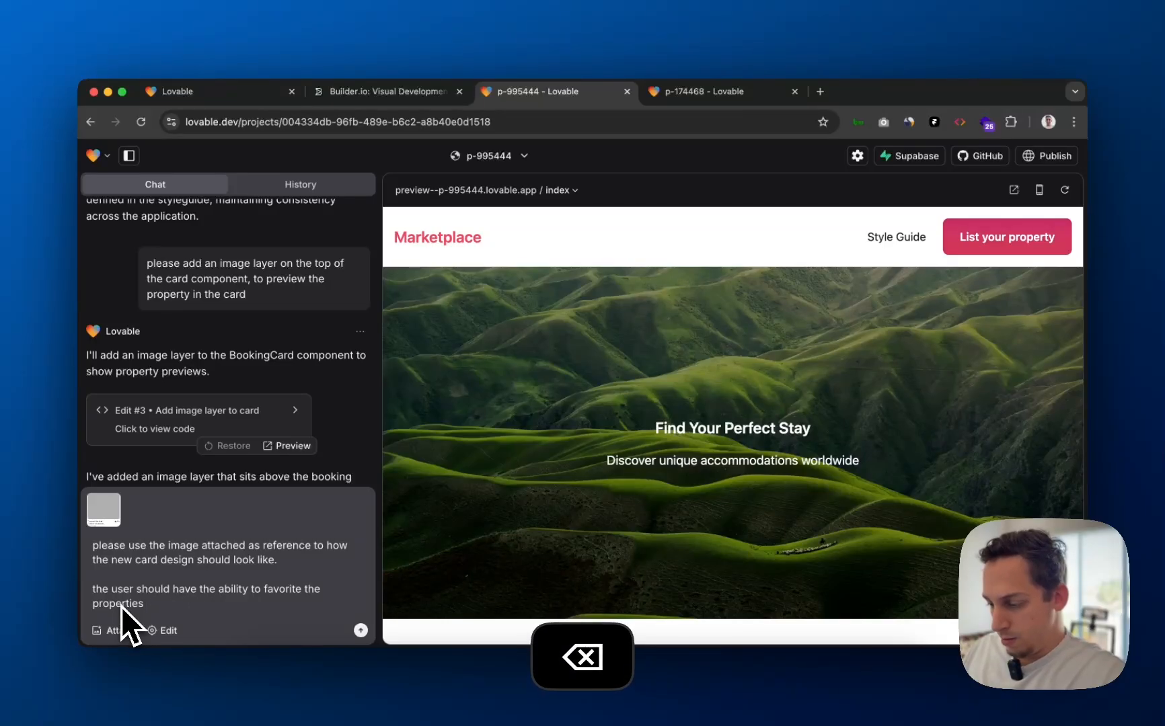
{"action": "type", "text": ", by clickin"}
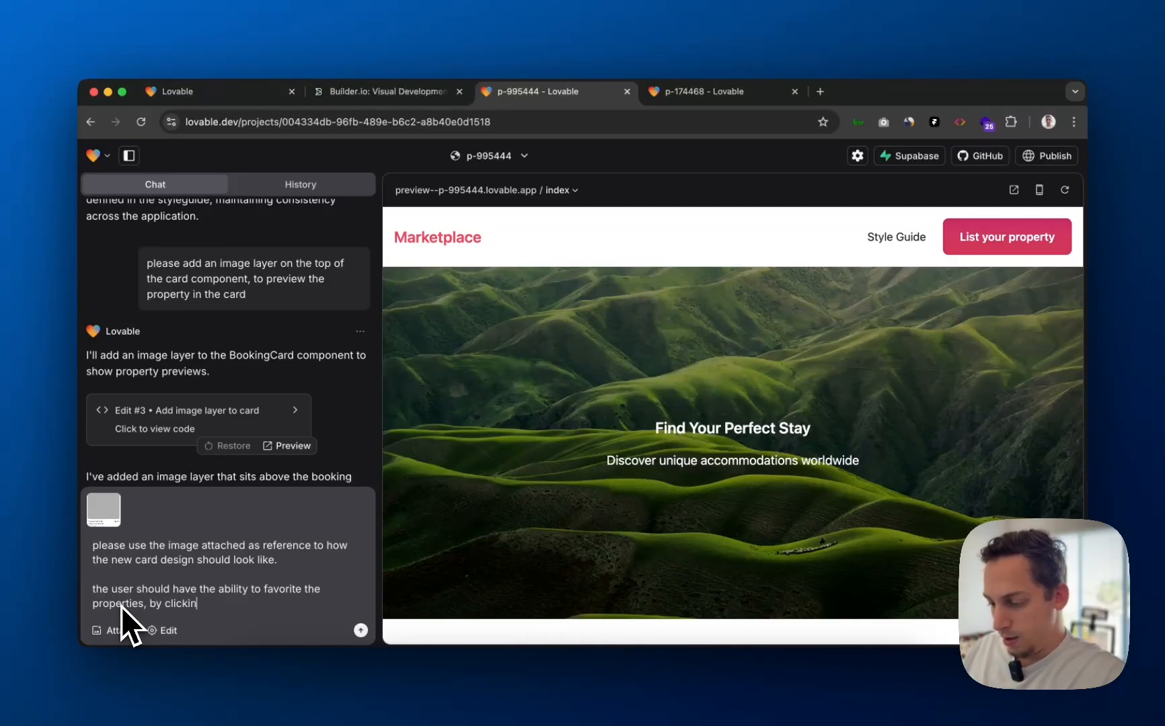
{"action": "type", "text": "g on the heart"}
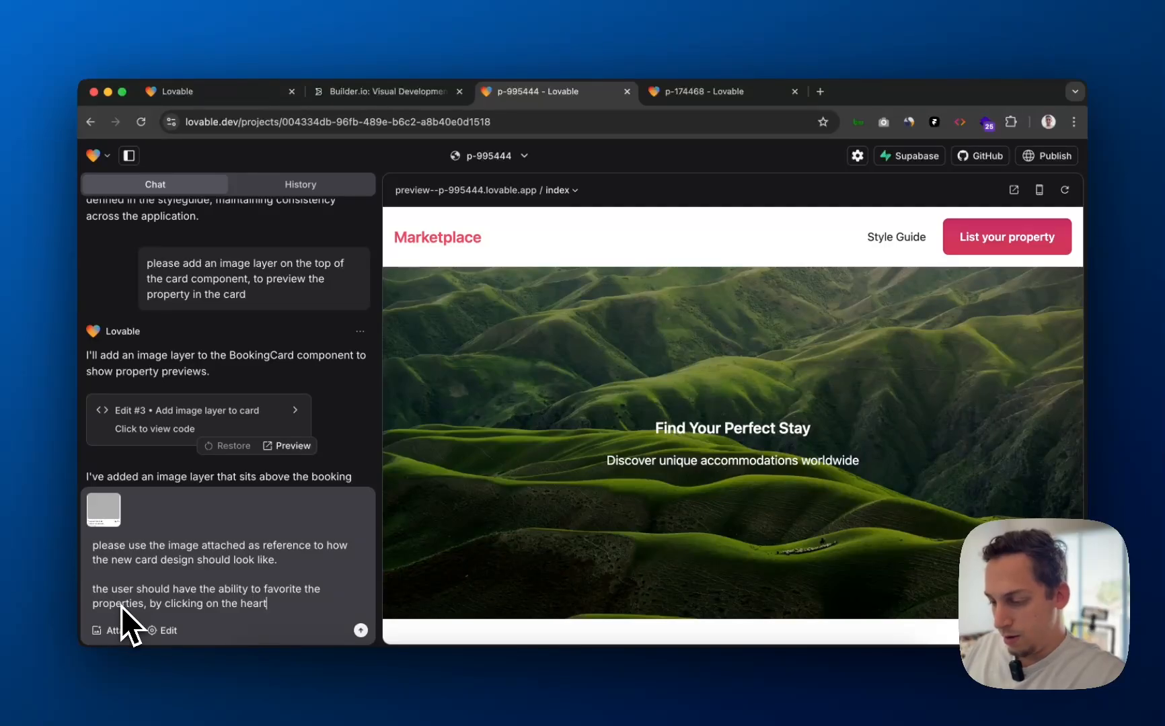
{"action": "type", "text": " icon. T"}
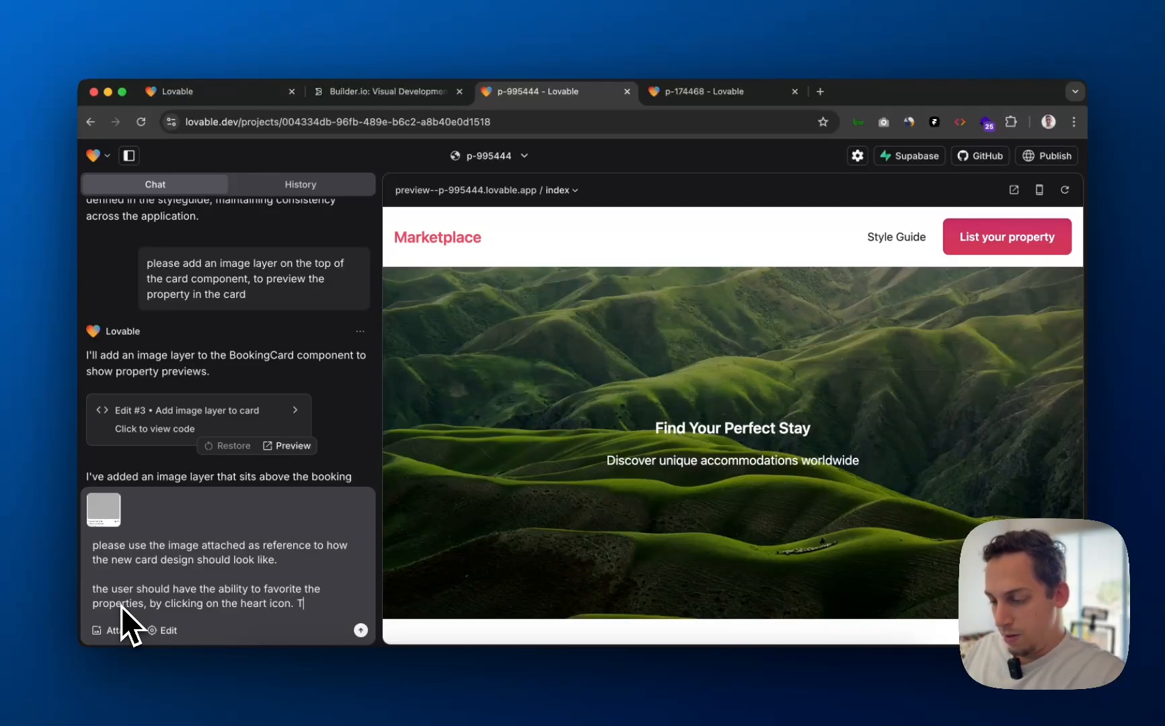
- Continue the prompt with "The users should also have the ability to switch between images by clicking on"
{"action": "type", "text": "he users shou"}
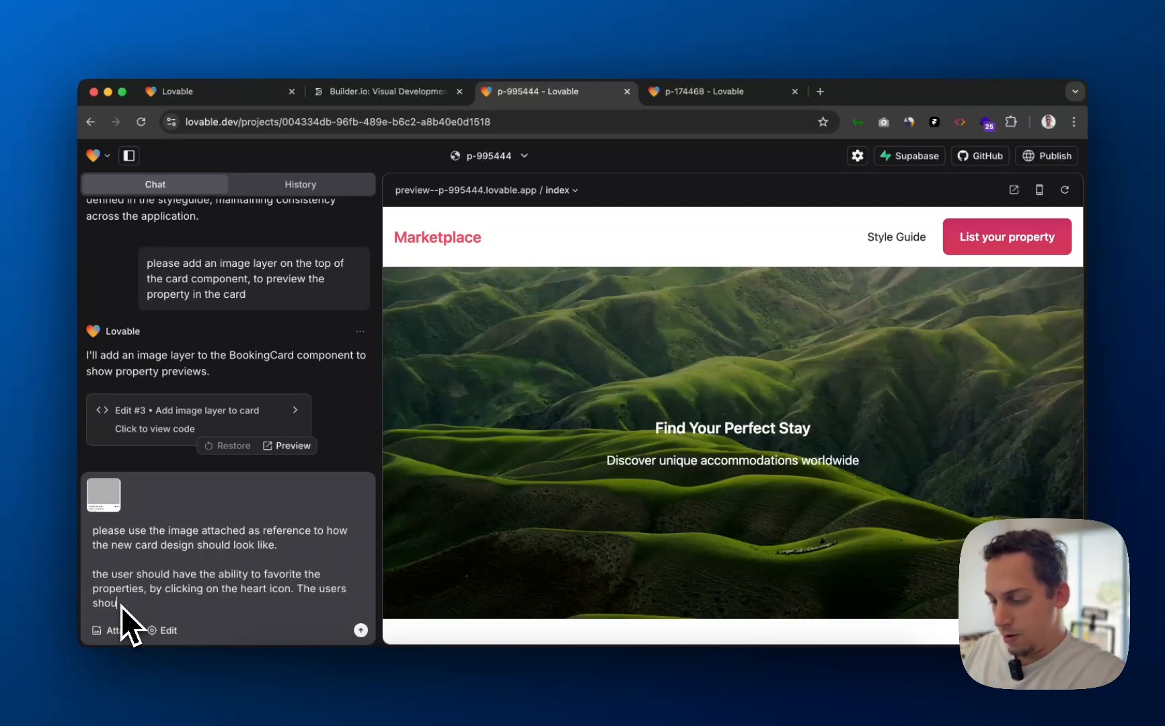
{"action": "type", "text": "ld also have the ab"}
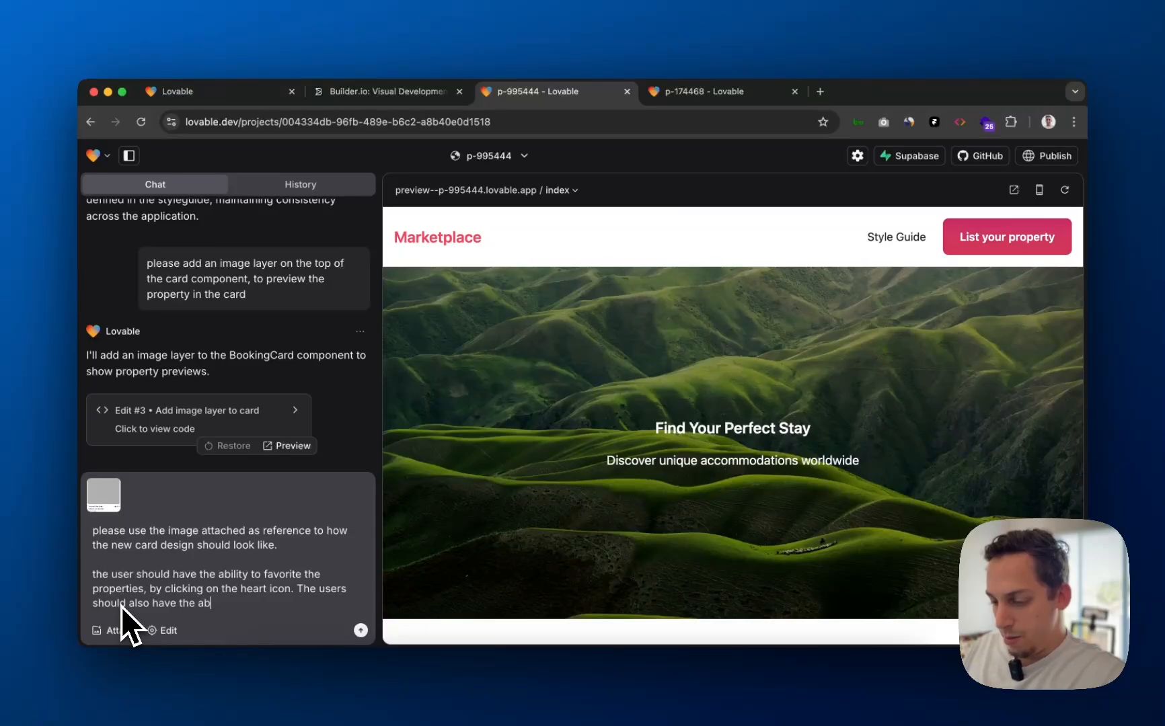
{"action": "type", "text": "ility to s"}
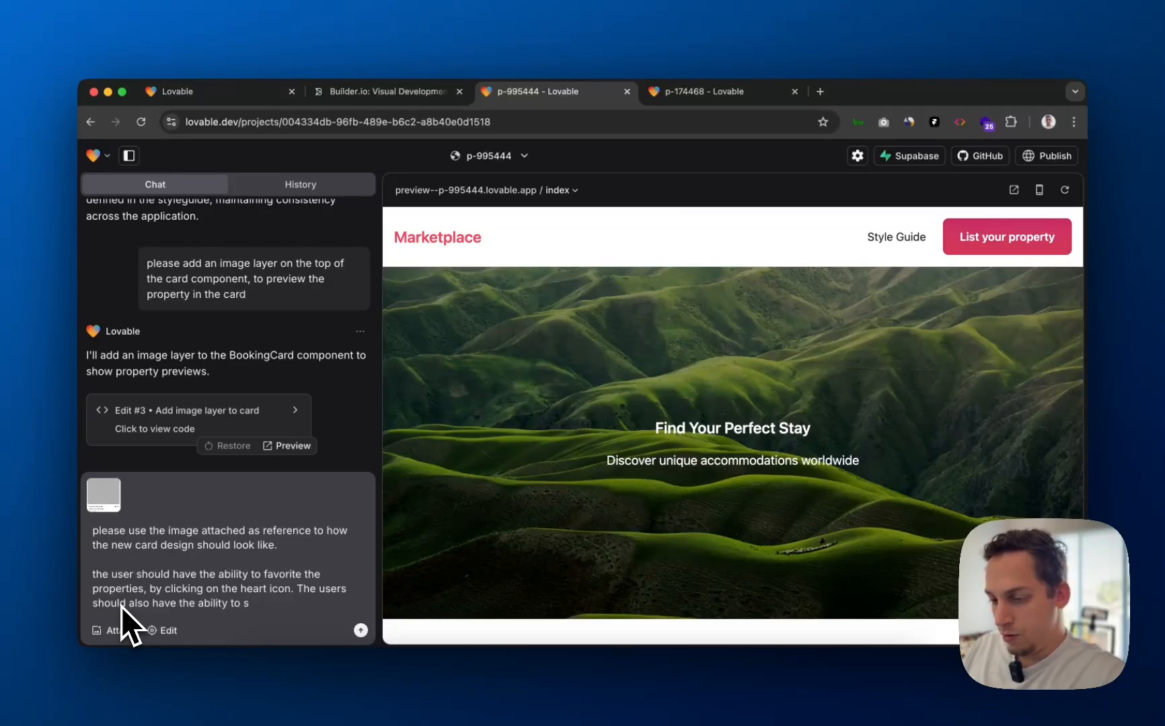
{"action": "type", "text": "witch b"}
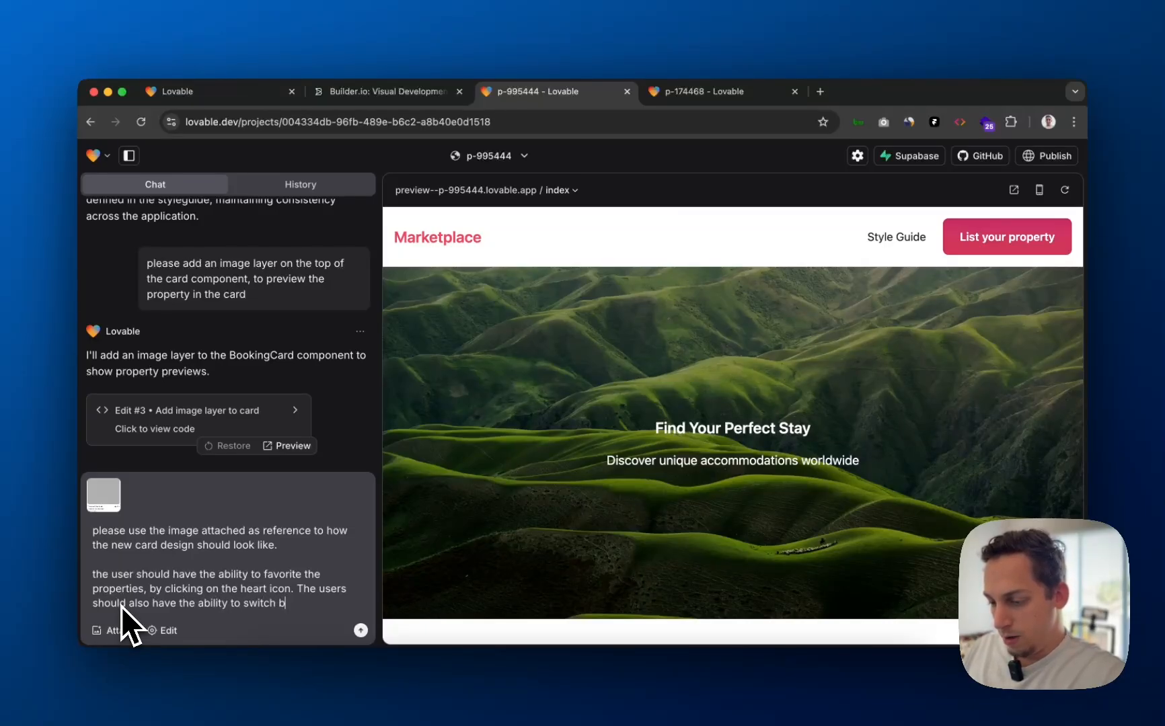
{"action": "type", "text": "etween images by clicking on"}
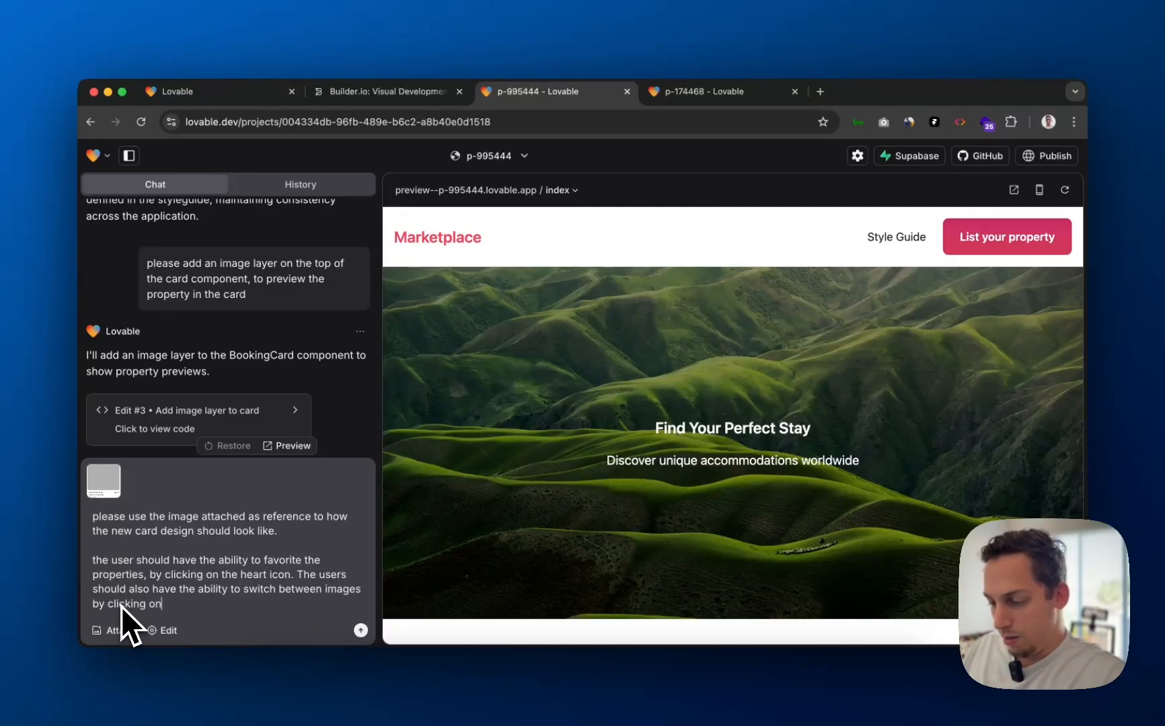
- Finish the sentence with "the small circles at the bottom of the image" and send the prompt
{"action": "type", "text": " the small c"}
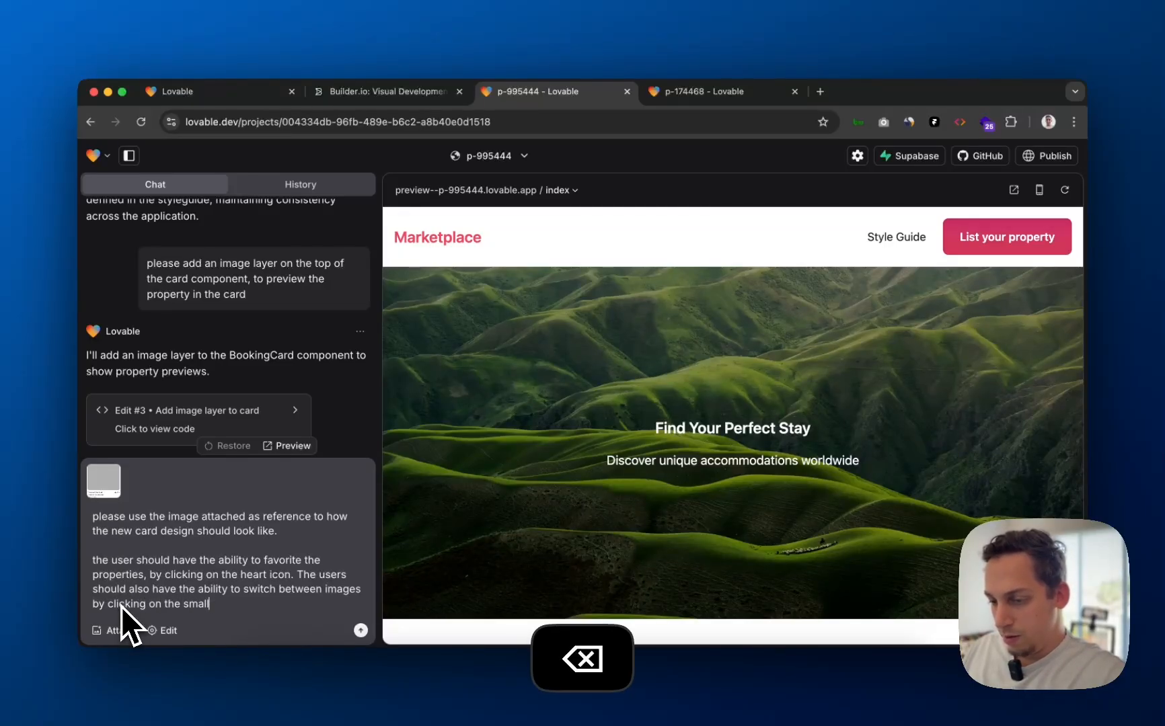
{"action": "key", "text": "BackSpace"}
{"action": "type", "text": "circles "}
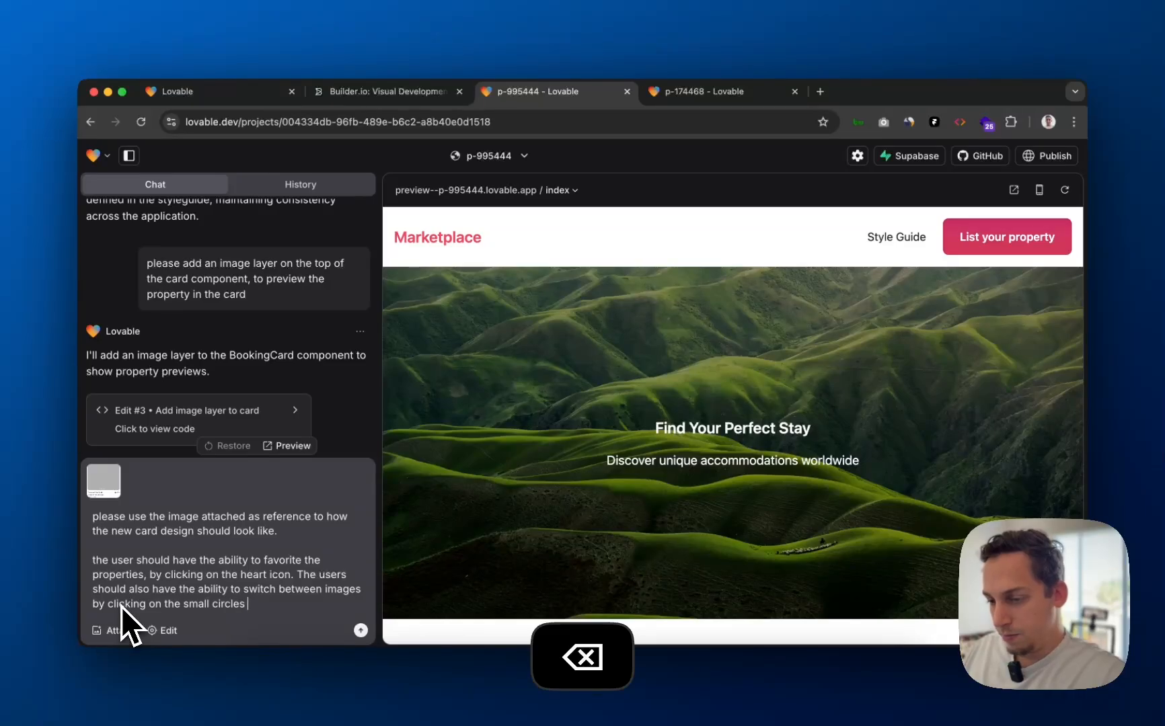
{"action": "type", "text": "at the botto"}
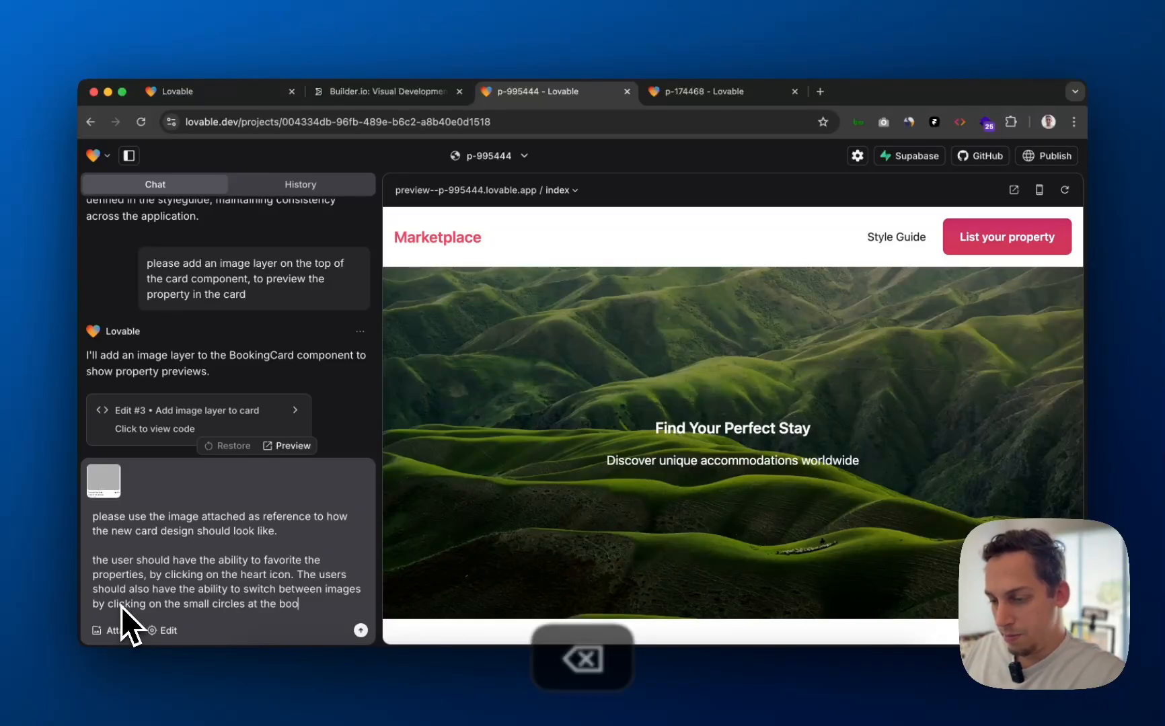
{"action": "key", "text": "BackSpace"}
{"action": "type", "text": "ttom of the "}
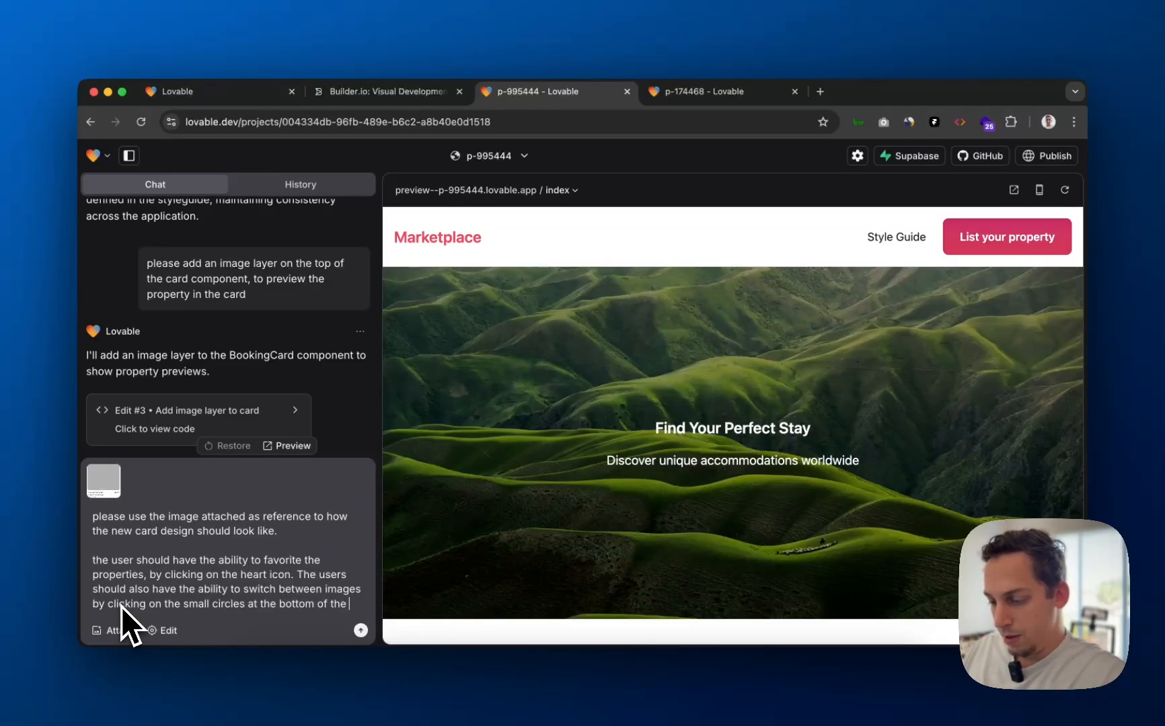
{"action": "type", "text": "image"}
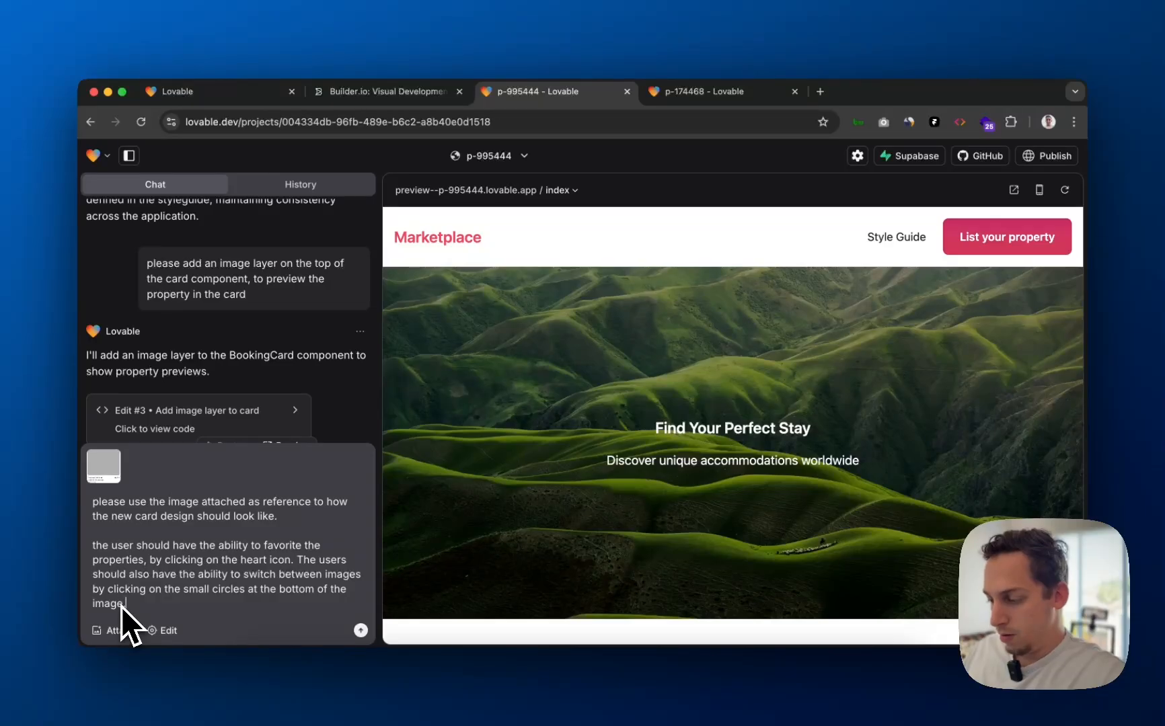
{"action": "key", "text": "Return"}
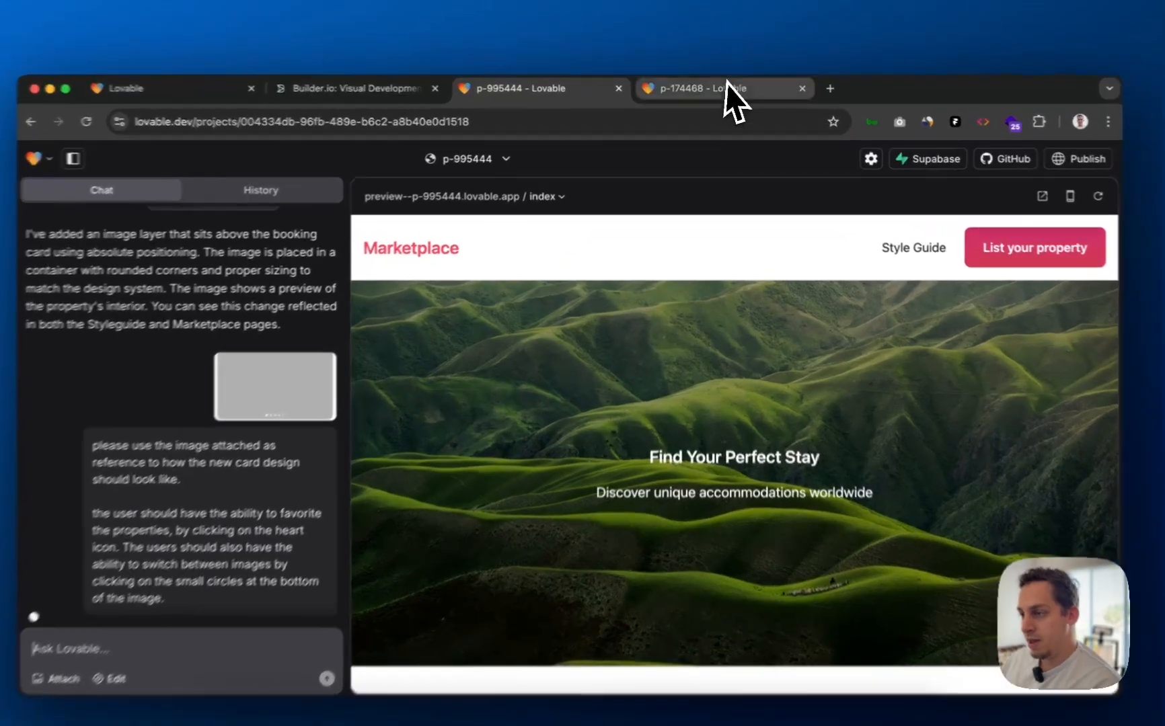
- Switch to the p-174468 project, preview its dashboard page and examine the heading, stat cards and Recent Activity section
{"action": "left_click", "coordinate": [713, 92]}
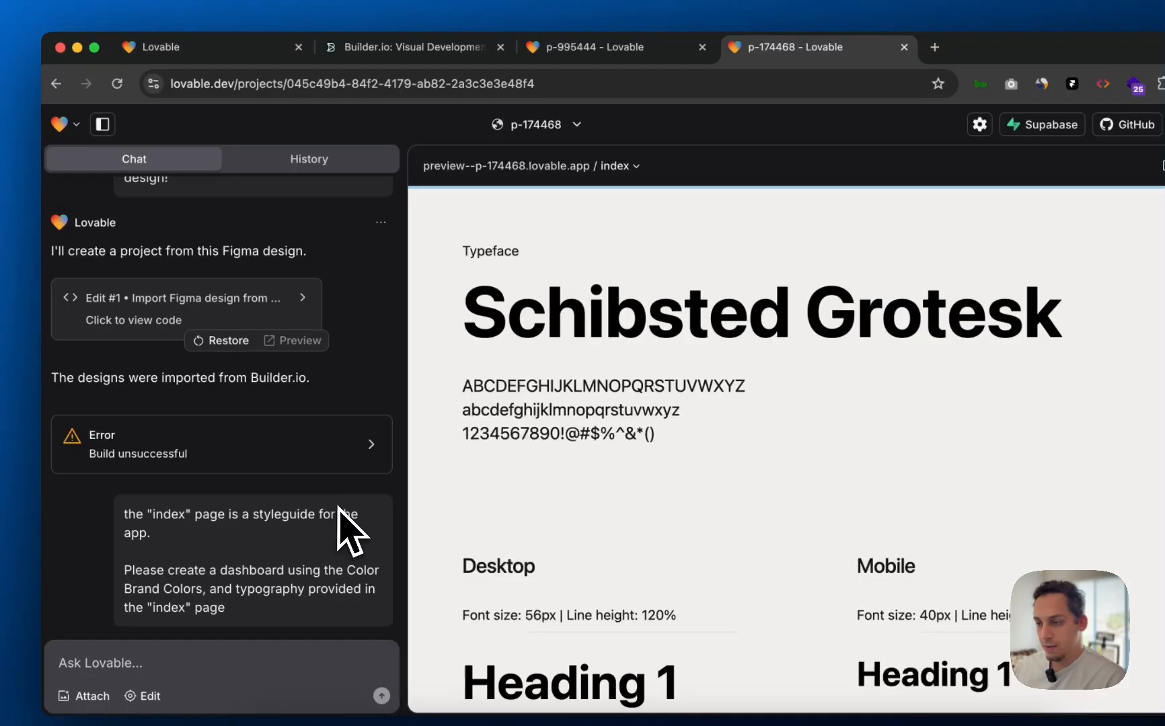
{"action": "left_click", "coordinate": [619, 166]}
{"action": "left_click", "coordinate": [619, 259]}
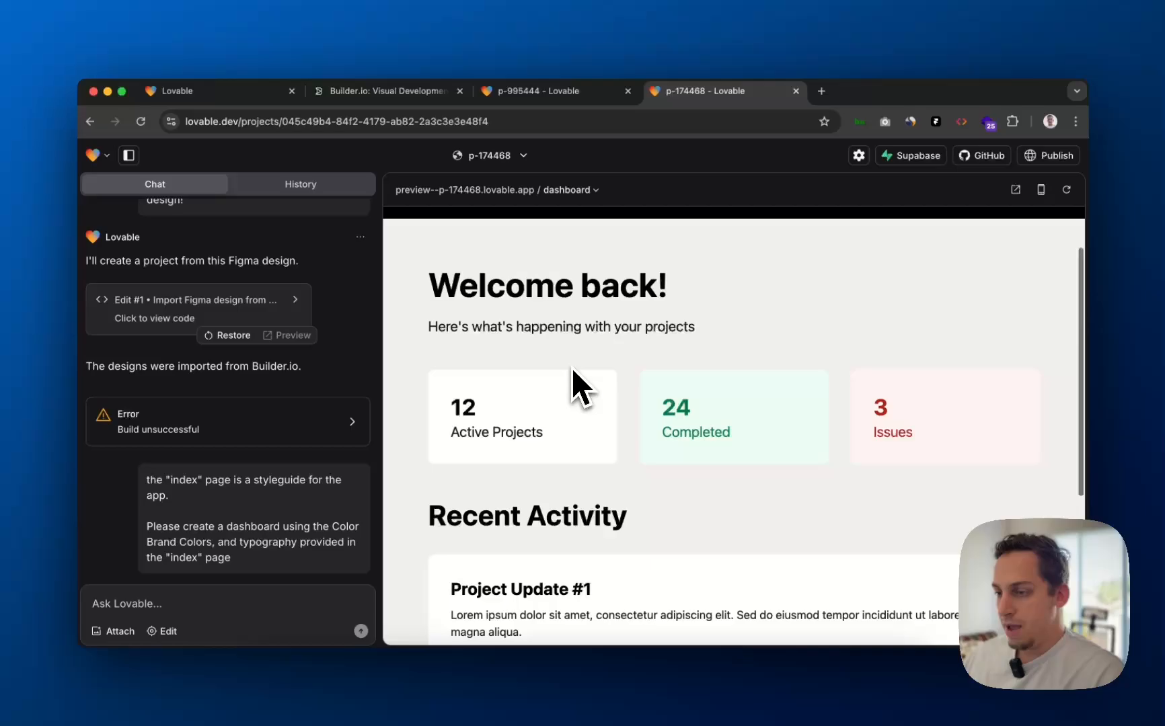
{"action": "scroll", "coordinate": [572, 368], "scroll_direction": "down", "scroll_amount": 5}
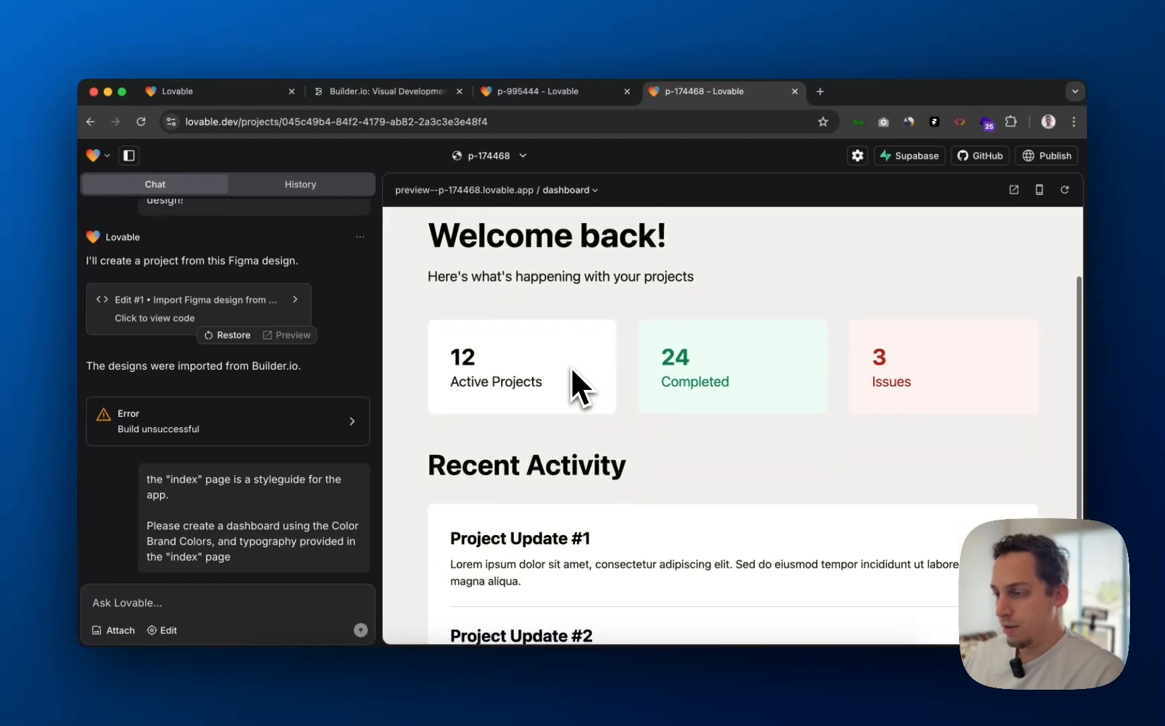
{"action": "scroll", "coordinate": [570, 368], "scroll_direction": "up", "scroll_amount": 5}
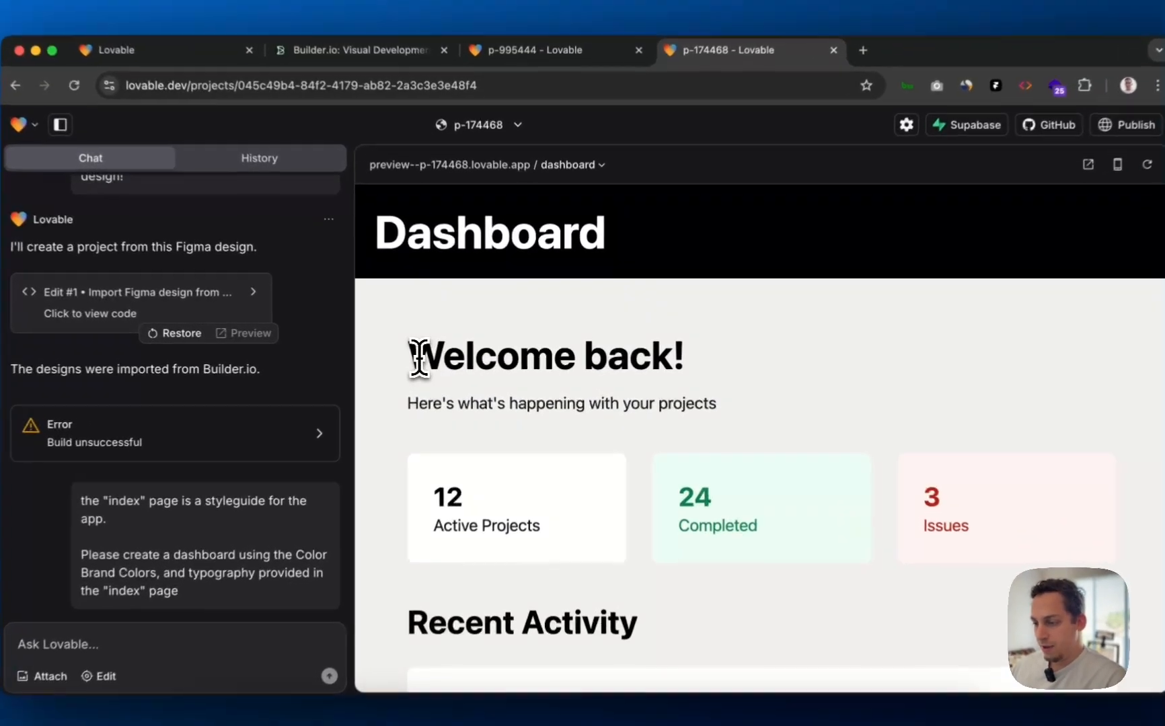
{"action": "left_click_drag", "start_coordinate": [432, 355], "coordinate": [701, 358]}
{"action": "left_click", "coordinate": [672, 372]}
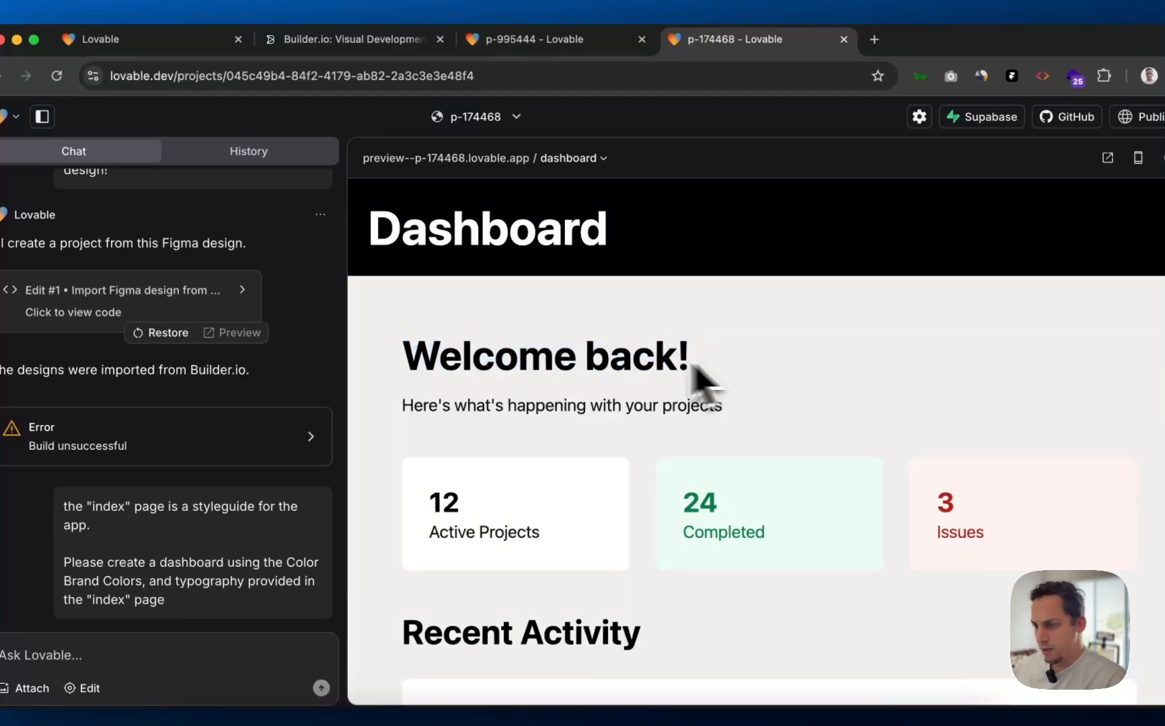
{"action": "scroll", "coordinate": [603, 363], "scroll_direction": "down", "scroll_amount": 5}
{"action": "scroll", "coordinate": [603, 364], "scroll_direction": "up", "scroll_amount": 5}
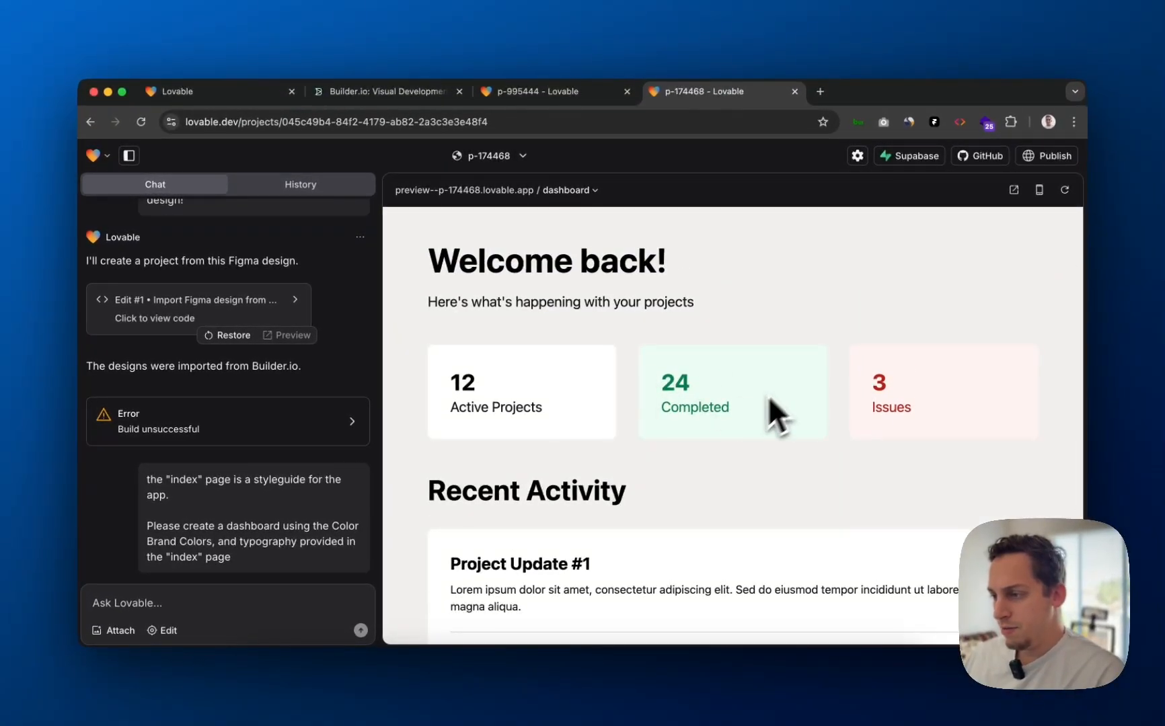
{"action": "scroll", "coordinate": [740, 430], "scroll_direction": "up", "scroll_amount": 2}
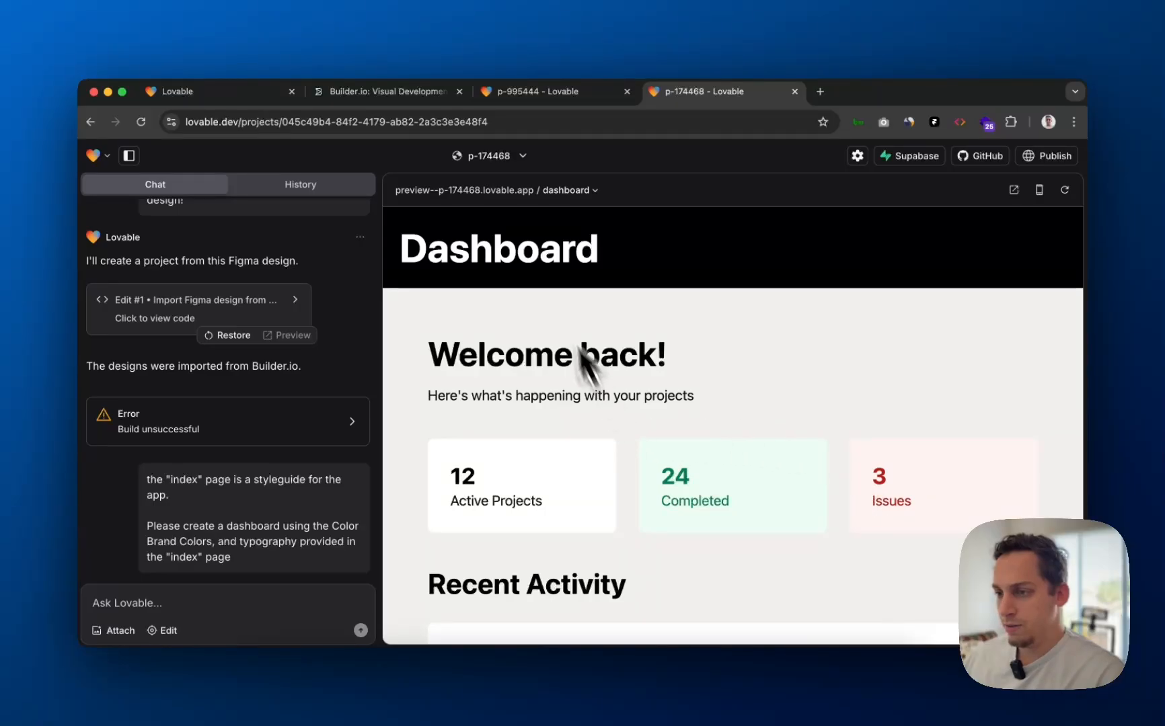
- Return to the p-995444 project and examine the Featured Properties cards in the marketplace preview
{"action": "left_click", "coordinate": [507, 97]}
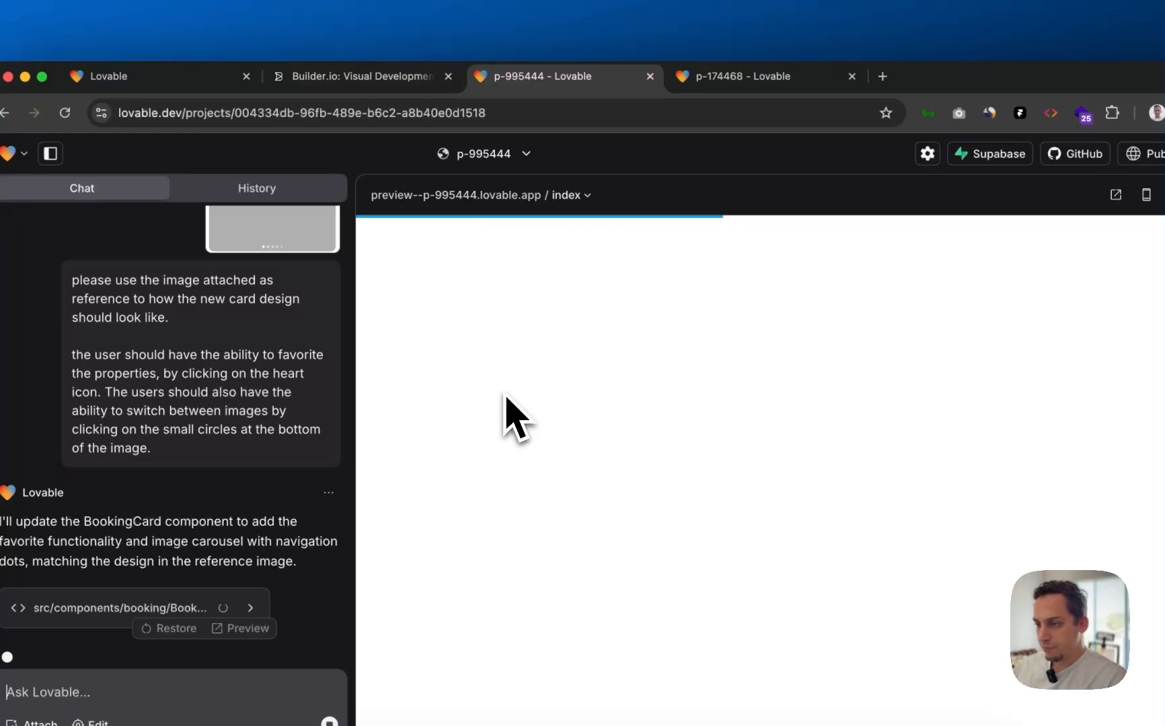
{"action": "scroll", "coordinate": [506, 396], "scroll_direction": "down", "scroll_amount": 10}
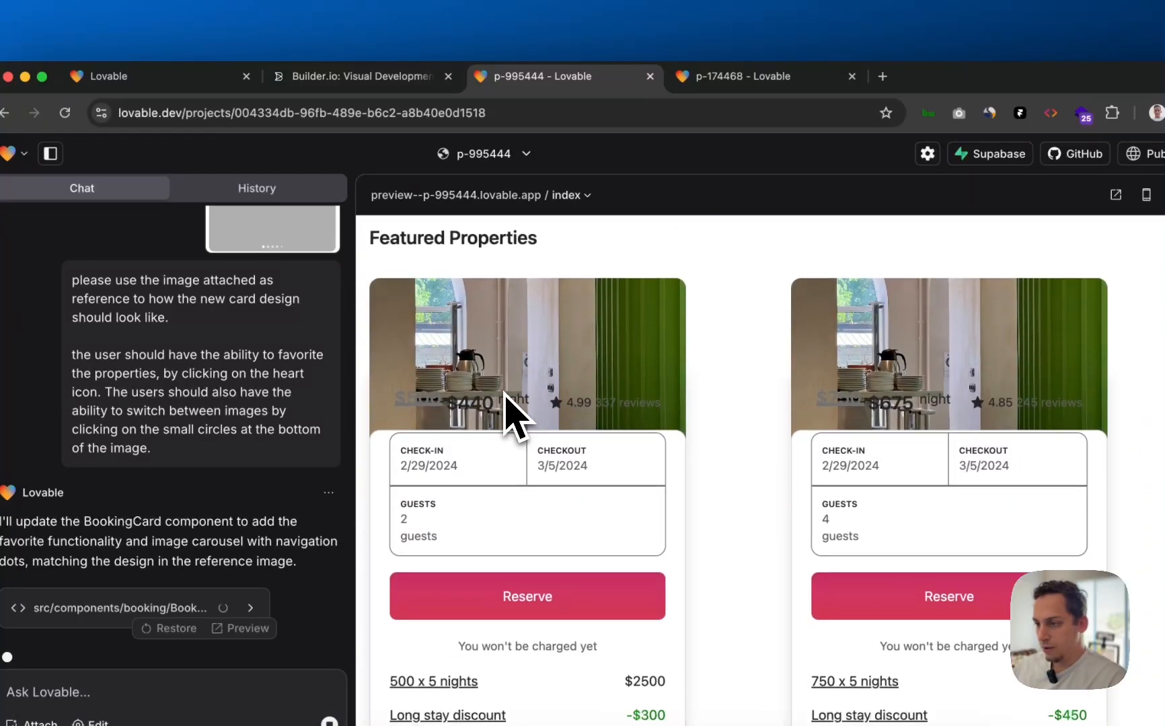
{"action": "scroll", "coordinate": [505, 396], "scroll_direction": "up", "scroll_amount": 3}
{"action": "left_click", "coordinate": [568, 196]}
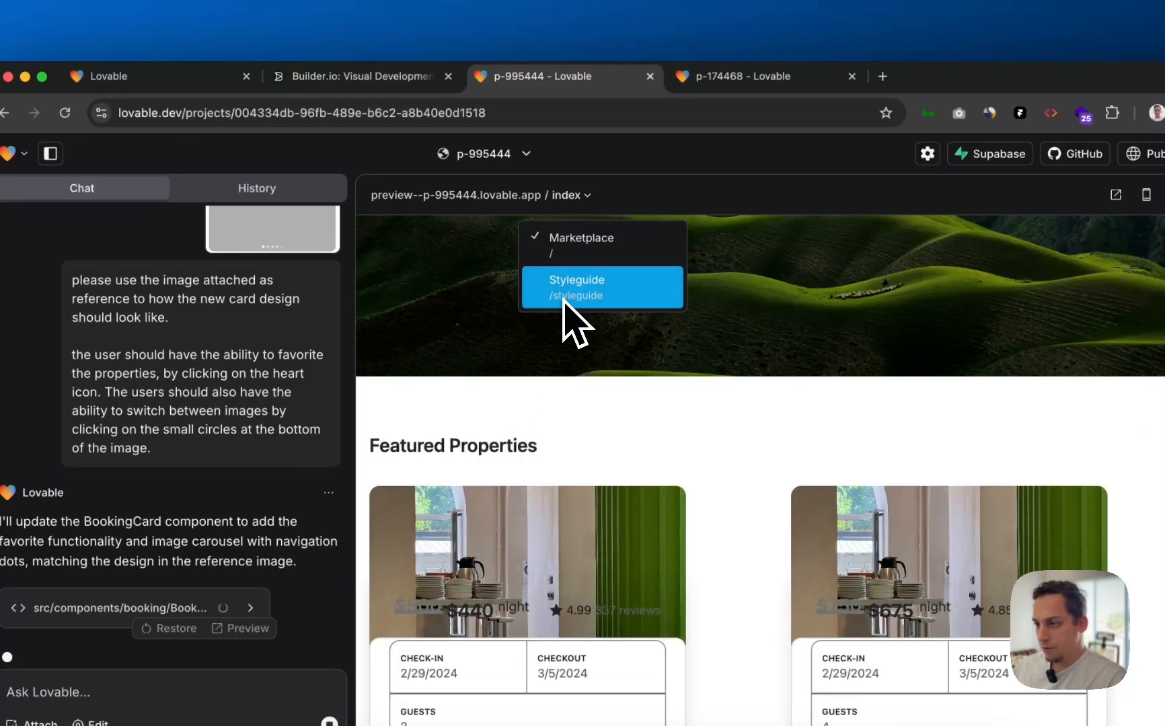
{"action": "left_click", "coordinate": [568, 205]}
{"action": "scroll", "coordinate": [567, 396], "scroll_direction": "down", "scroll_amount": 8}
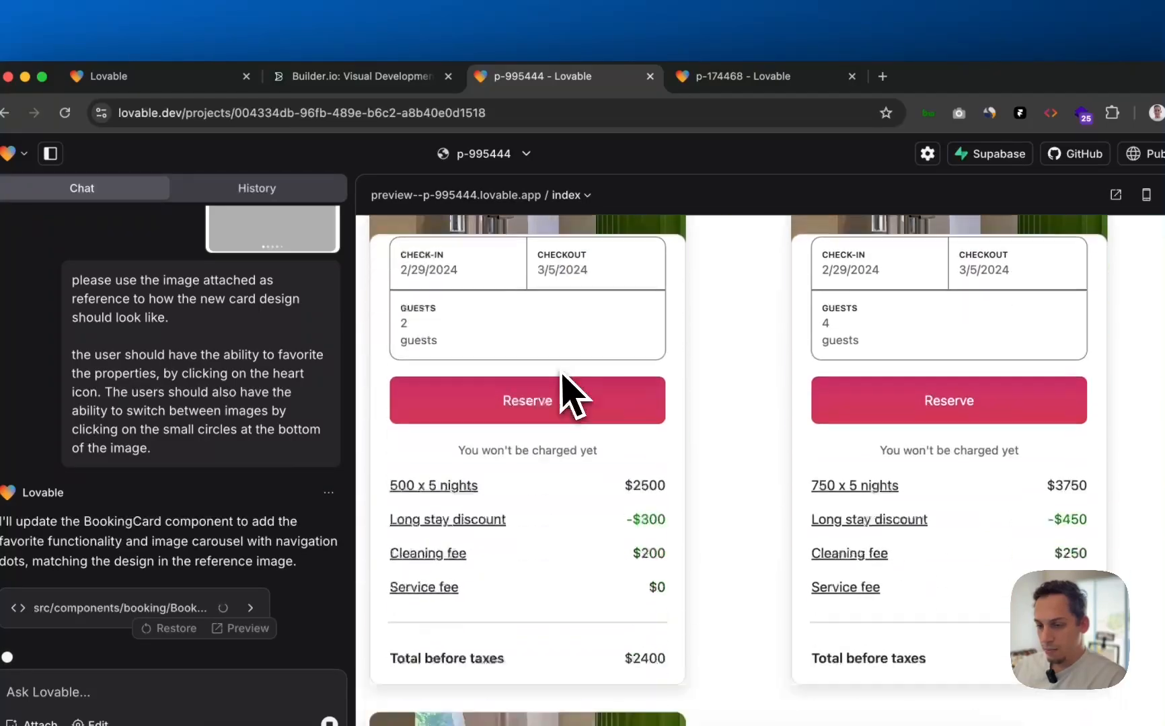
{"action": "scroll", "coordinate": [567, 396], "scroll_direction": "up", "scroll_amount": 8}
- Switch to Figma and look through the Airbnb UI Kit's component frames, from Buttons and Cards to Navigation
{"action": "left_click", "coordinate": [595, 711]}
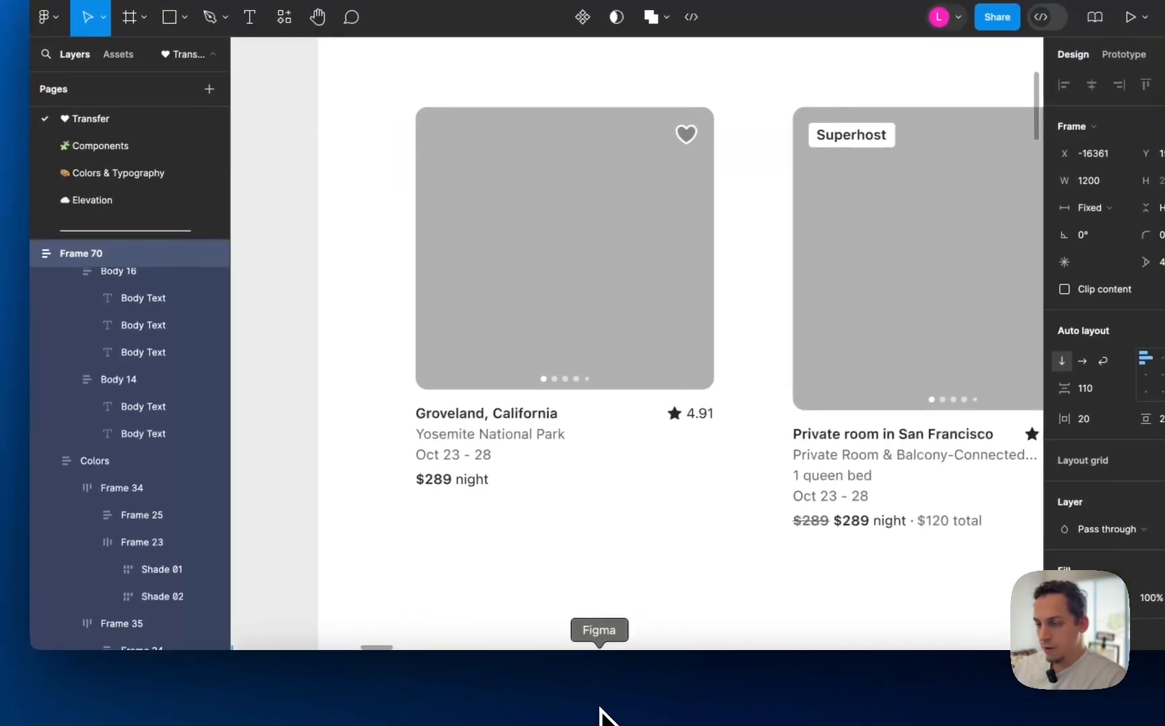
{"action": "scroll", "coordinate": [606, 455], "scroll_direction": "up", "scroll_amount": 3}
{"action": "scroll", "coordinate": [623, 437], "scroll_direction": "down", "scroll_amount": 5}
{"action": "scroll", "coordinate": [608, 414], "scroll_direction": "down", "scroll_amount": 5}
{"action": "scroll", "coordinate": [608, 414], "scroll_direction": "left", "scroll_amount": 10}
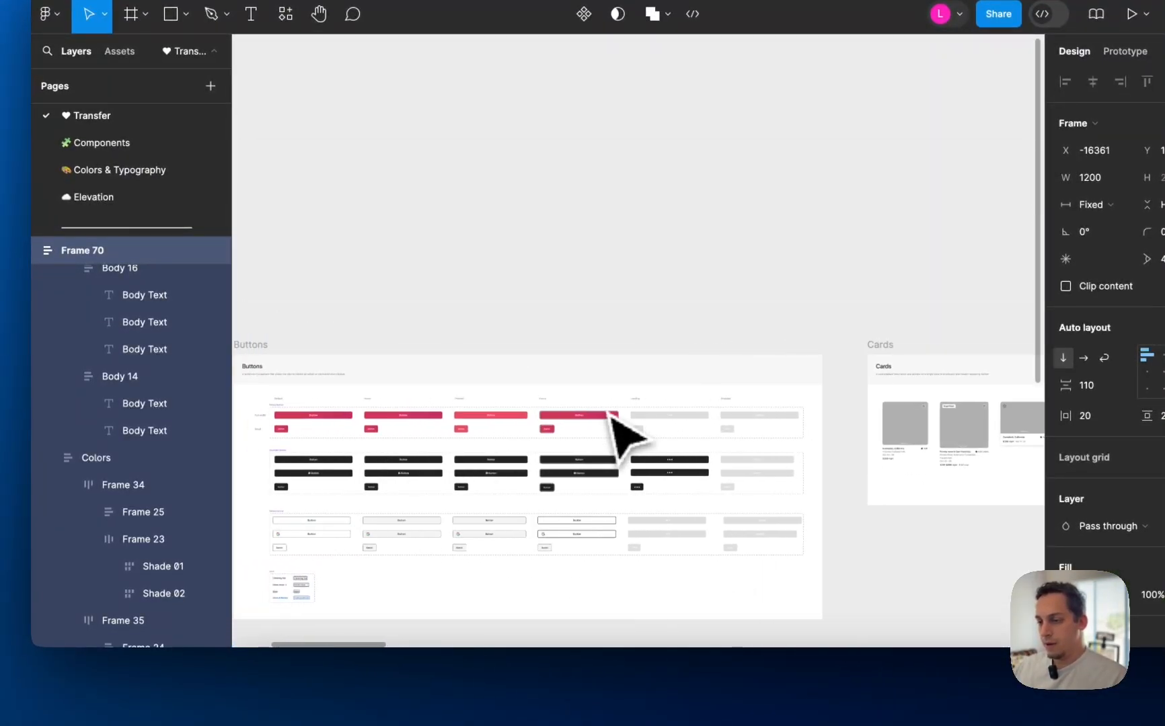
{"action": "scroll", "coordinate": [346, 408], "scroll_direction": "right", "scroll_amount": 6}
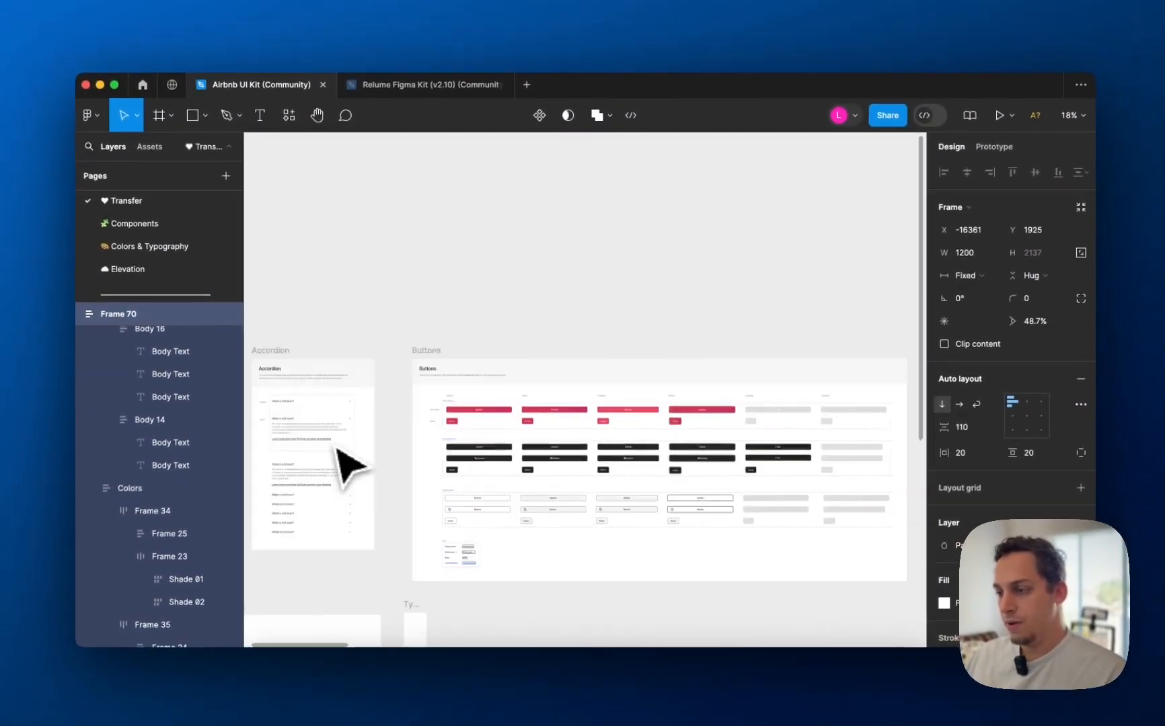
{"action": "scroll", "coordinate": [338, 457], "scroll_direction": "down", "scroll_amount": 3}
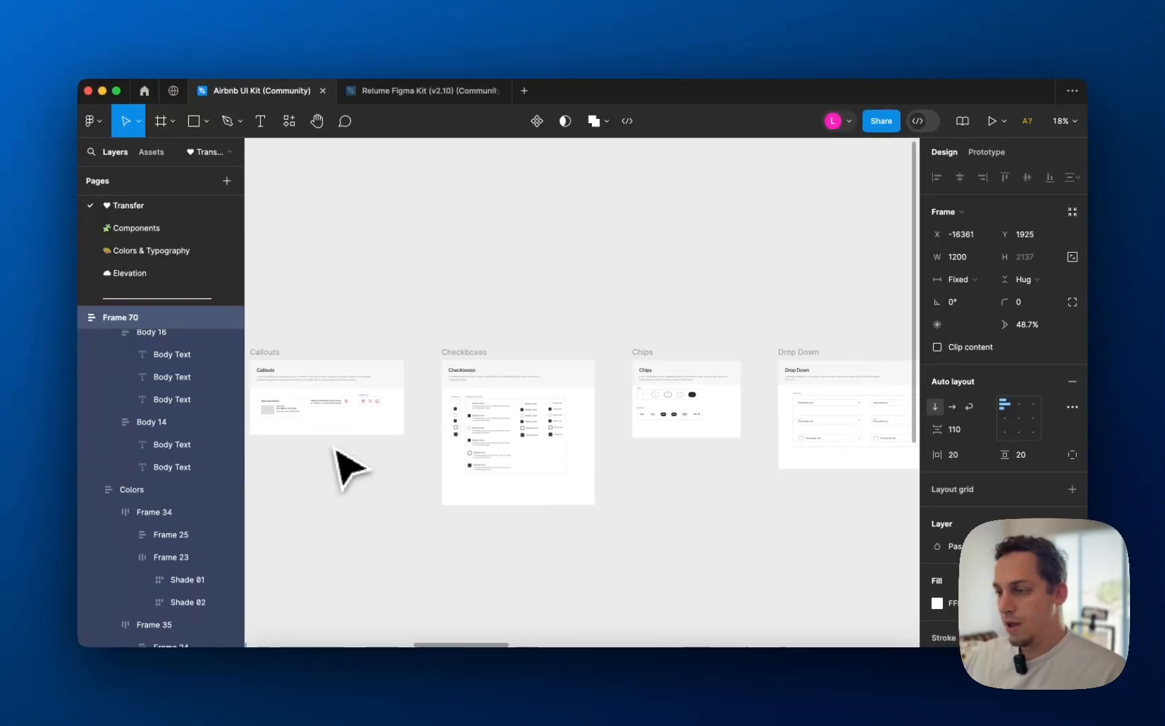
{"action": "scroll", "coordinate": [350, 444], "scroll_direction": "right", "scroll_amount": 5}
{"action": "scroll", "coordinate": [380, 414], "scroll_direction": "up", "scroll_amount": 5}
{"action": "scroll", "coordinate": [385, 413], "scroll_direction": "right", "scroll_amount": 5}
{"action": "scroll", "coordinate": [387, 416], "scroll_direction": "down", "scroll_amount": 3}
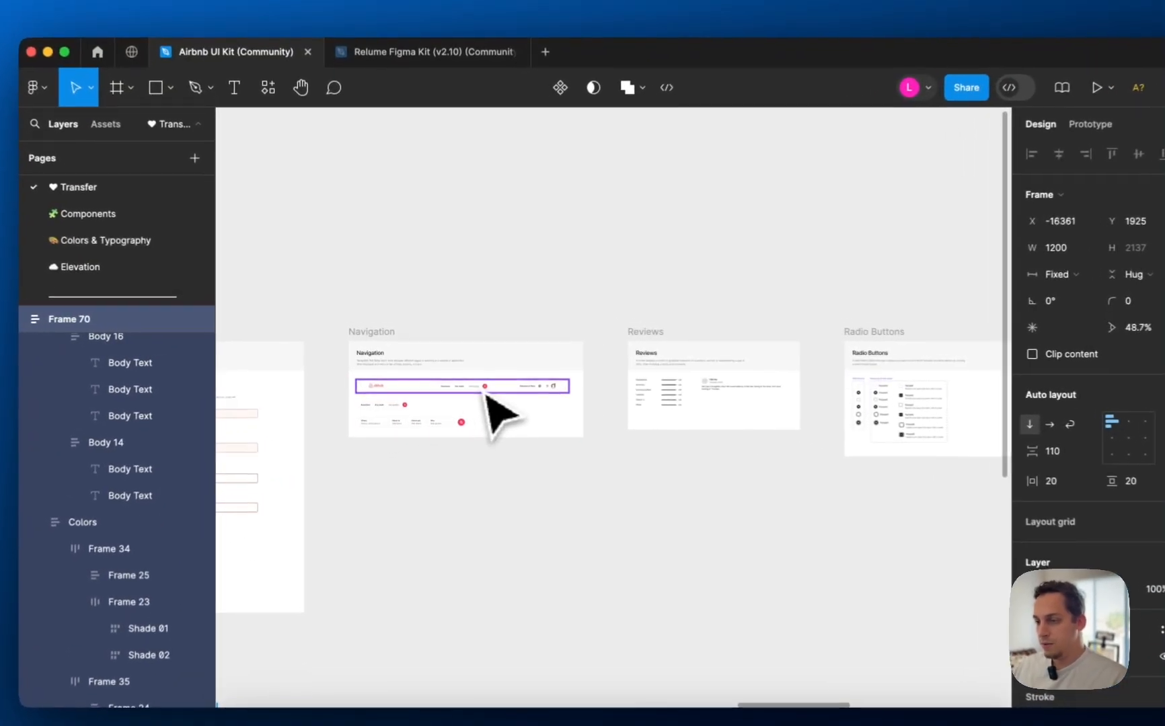
- Move the compact search bar above the Navigation frame and place the expanded search bar directly beneath the main navigation bar
{"action": "left_click", "coordinate": [486, 393]}
{"action": "scroll", "coordinate": [487, 396], "scroll_direction": "up", "scroll_amount": 6}
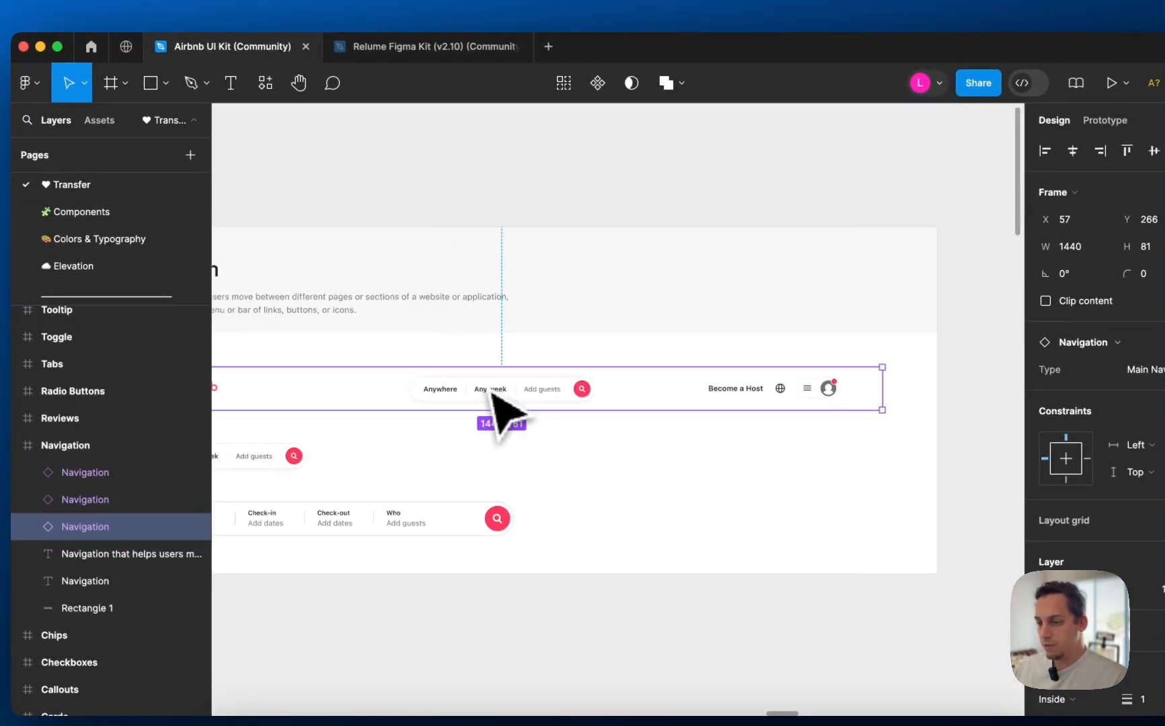
{"action": "scroll", "coordinate": [488, 391], "scroll_direction": "right", "scroll_amount": 2}
{"action": "scroll", "coordinate": [491, 390], "scroll_direction": "left", "scroll_amount": 3}
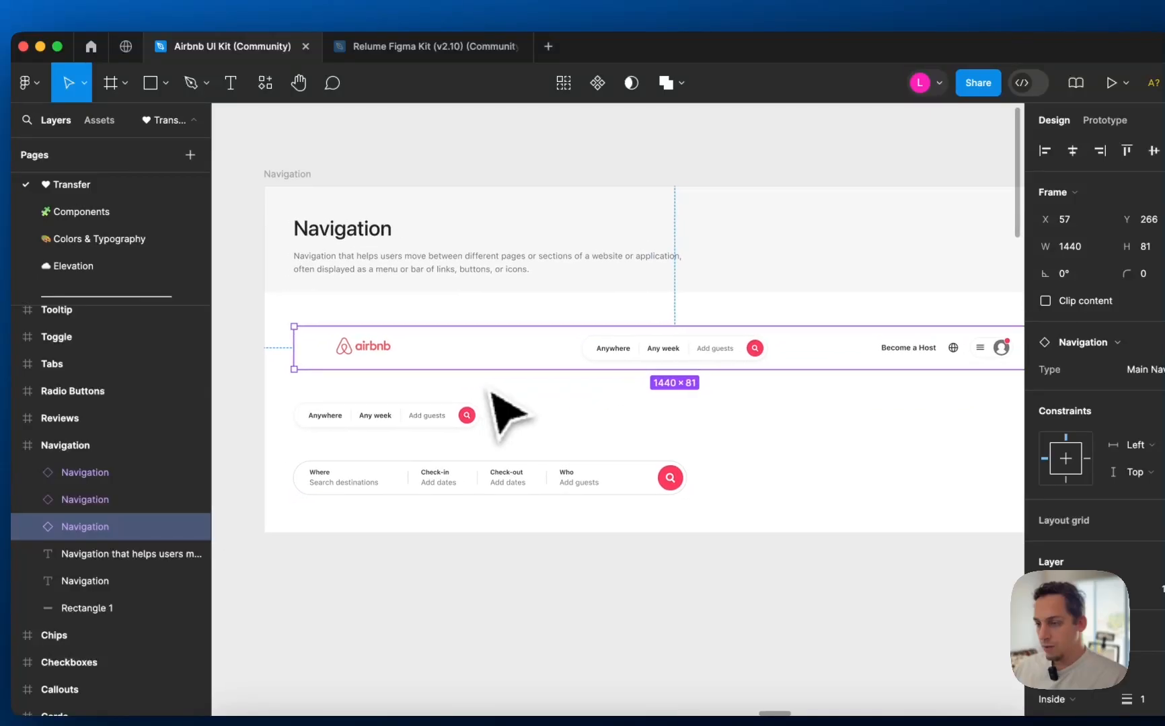
{"action": "scroll", "coordinate": [491, 393], "scroll_direction": "right", "scroll_amount": 2}
{"action": "left_click_drag", "start_coordinate": [313, 414], "coordinate": [479, 165]}
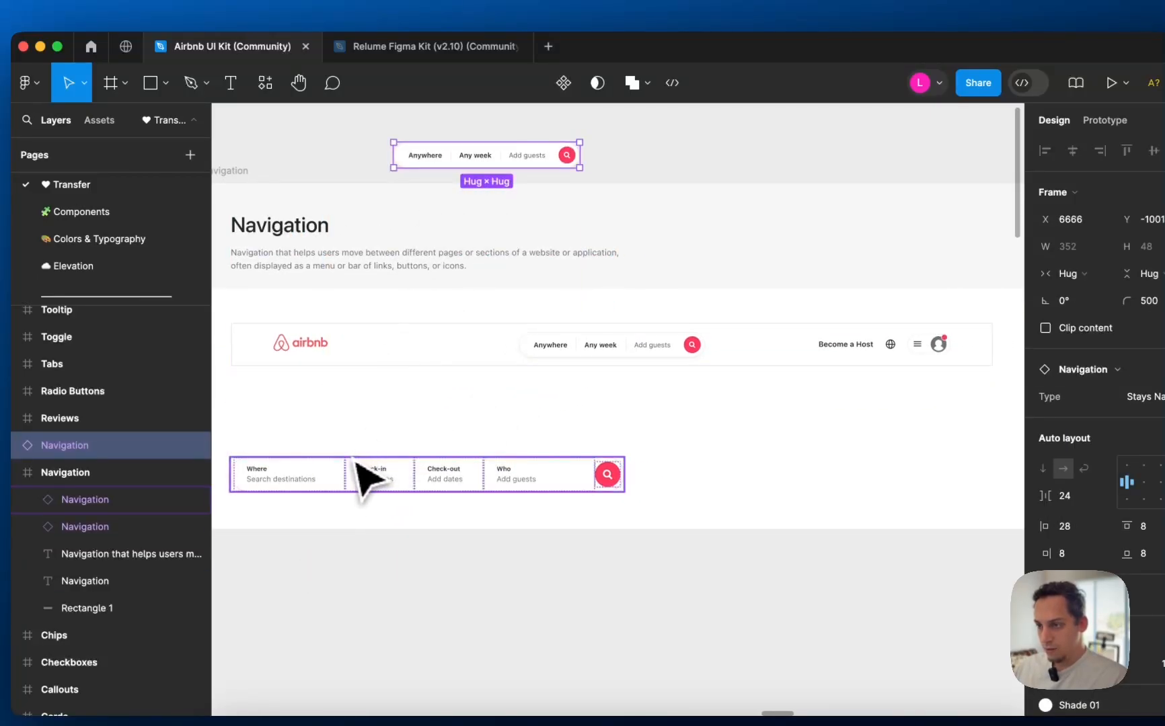
{"action": "left_click_drag", "start_coordinate": [367, 478], "coordinate": [577, 410]}
{"action": "left_click_drag", "start_coordinate": [567, 387], "coordinate": [560, 380]}
{"action": "scroll", "coordinate": [506, 340], "scroll_direction": "left", "scroll_amount": 1}
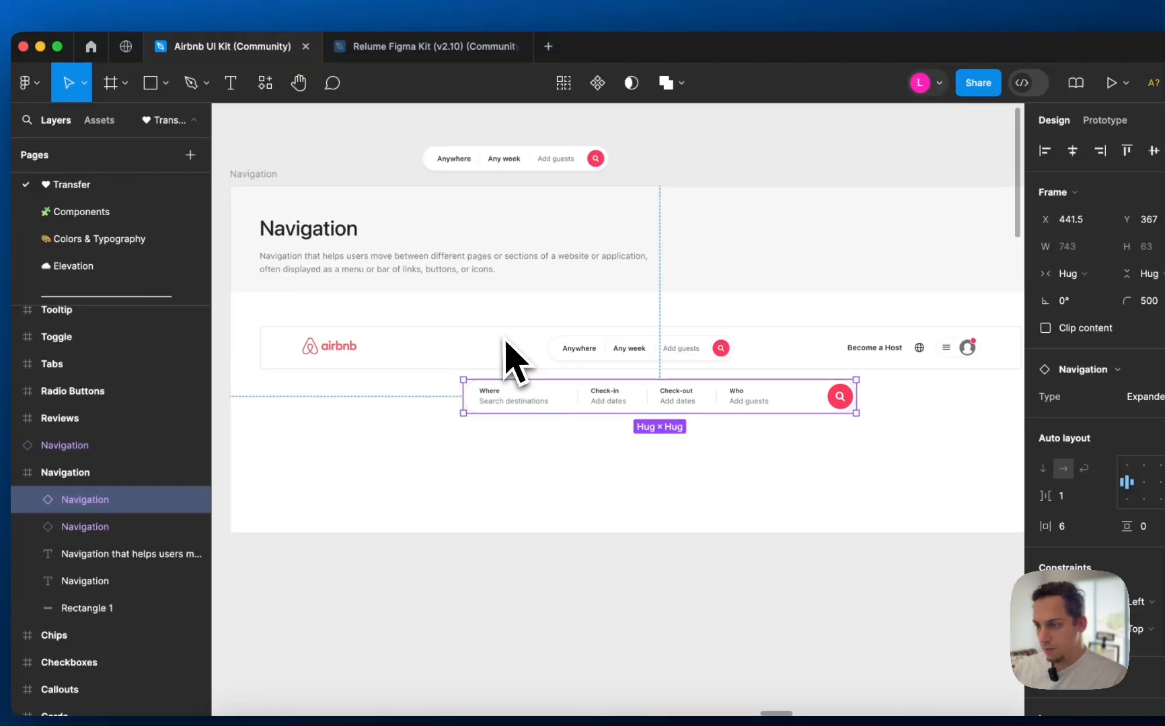
{"action": "key", "text": "BackSpace"}
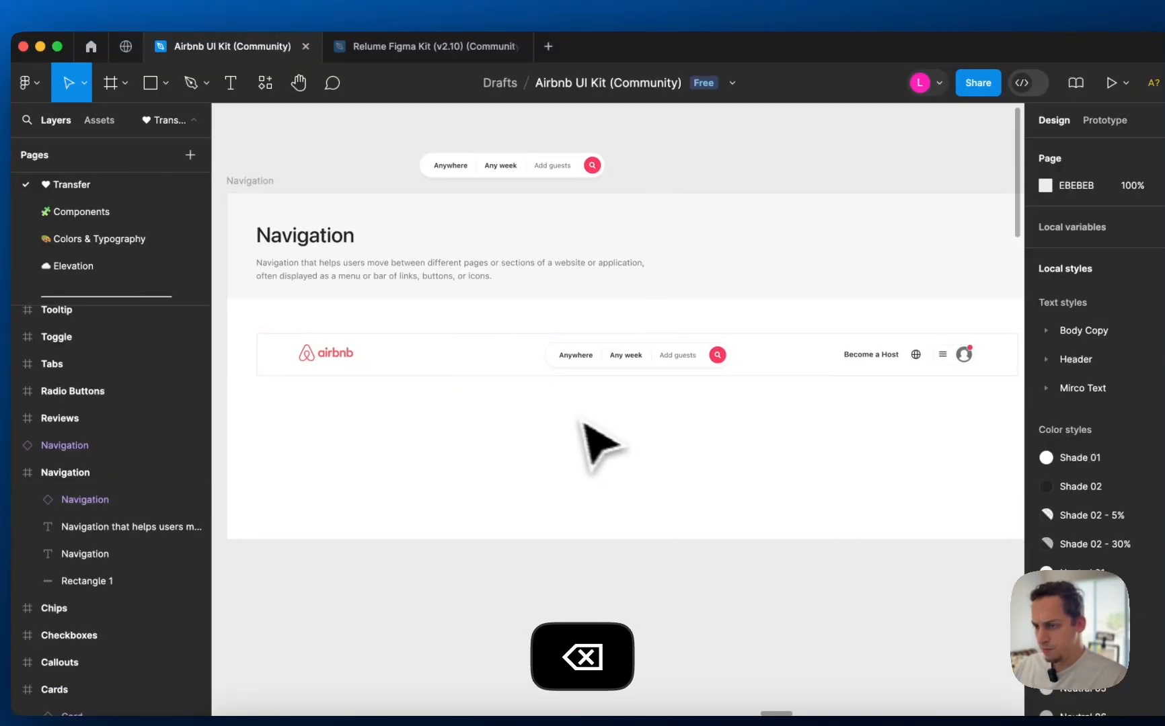
{"action": "left_click", "coordinate": [364, 370]}
{"action": "scroll", "coordinate": [1013, 509], "scroll_direction": "down", "scroll_amount": 5}
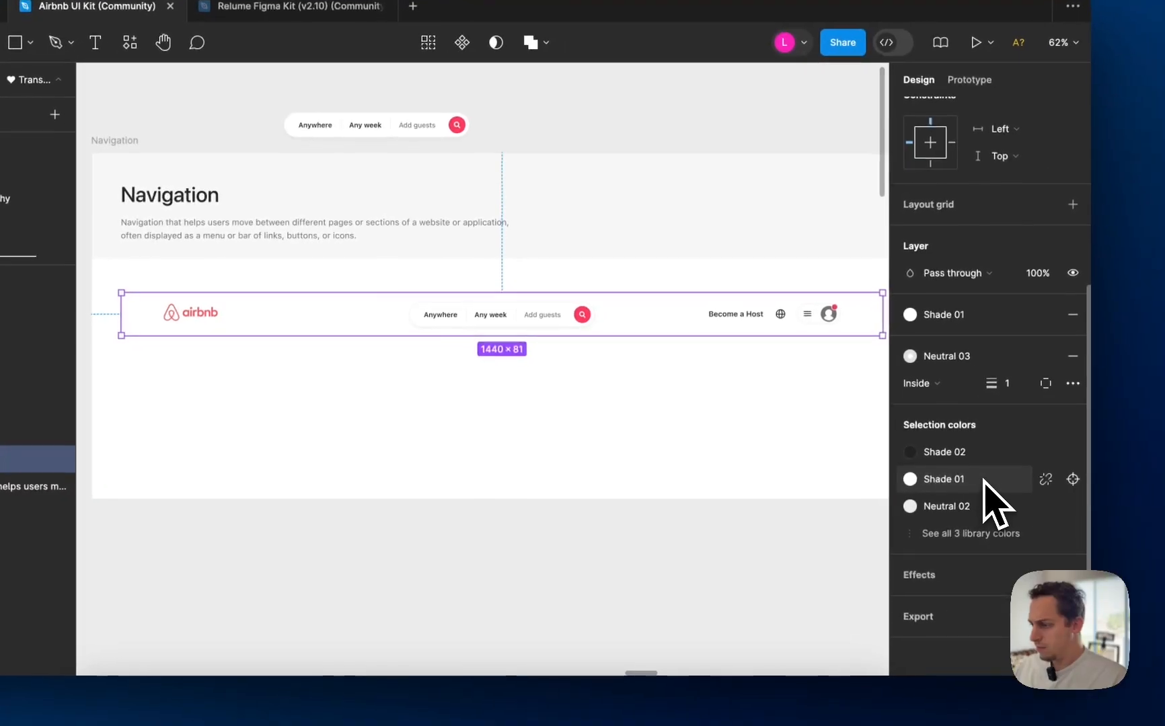
{"action": "key", "text": "super+z"}
{"action": "key", "text": "super+z"}
{"action": "key", "text": "super+z"}
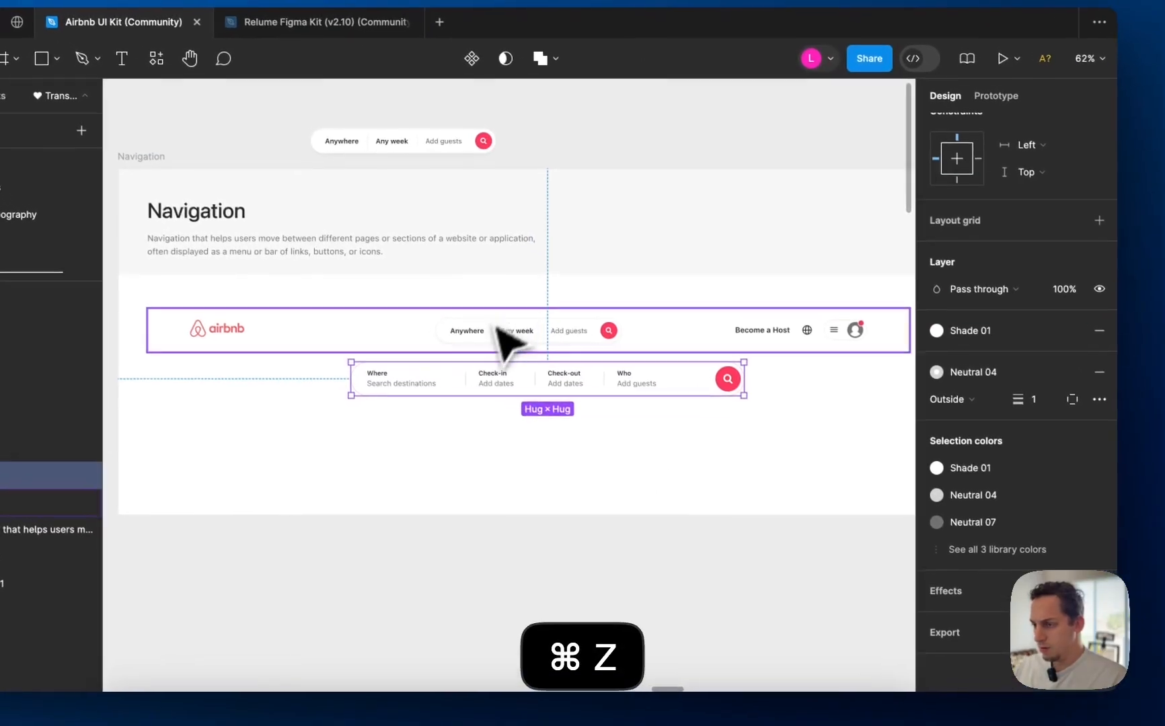
{"action": "key", "text": "super+z"}
- Export the 1440 × 81 main Navigation bar at 1x as Navigation.png to the Downloads folder
{"action": "left_click", "coordinate": [446, 331]}
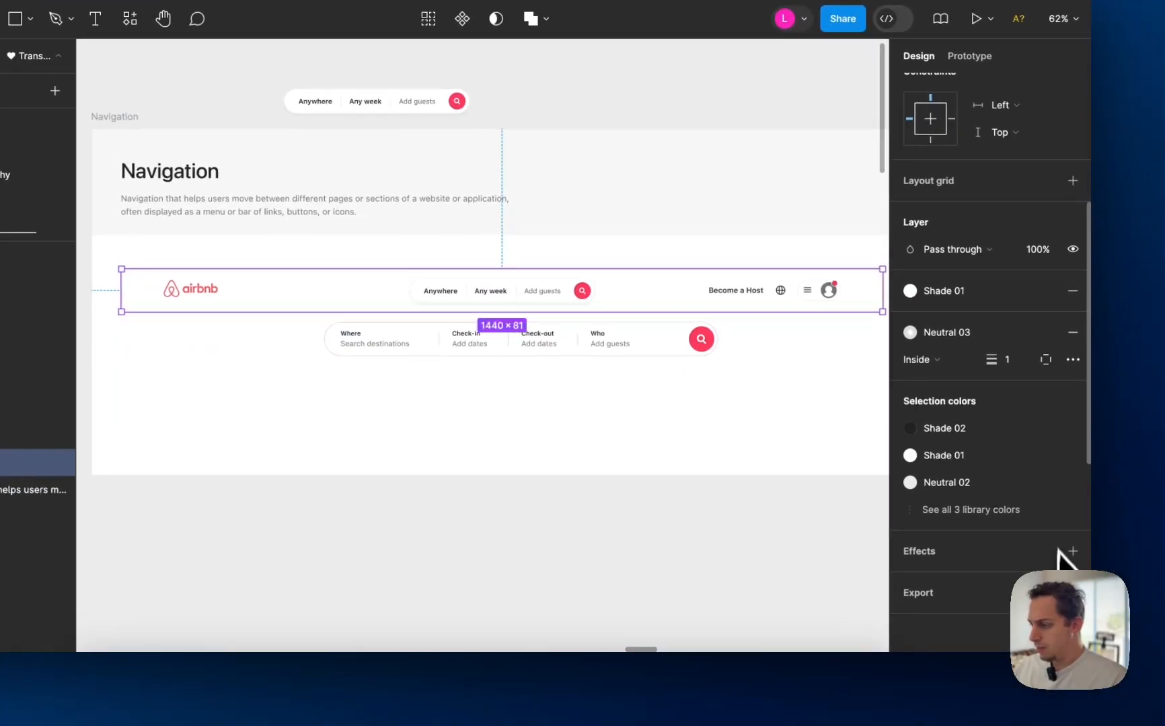
{"action": "left_click", "coordinate": [1073, 592]}
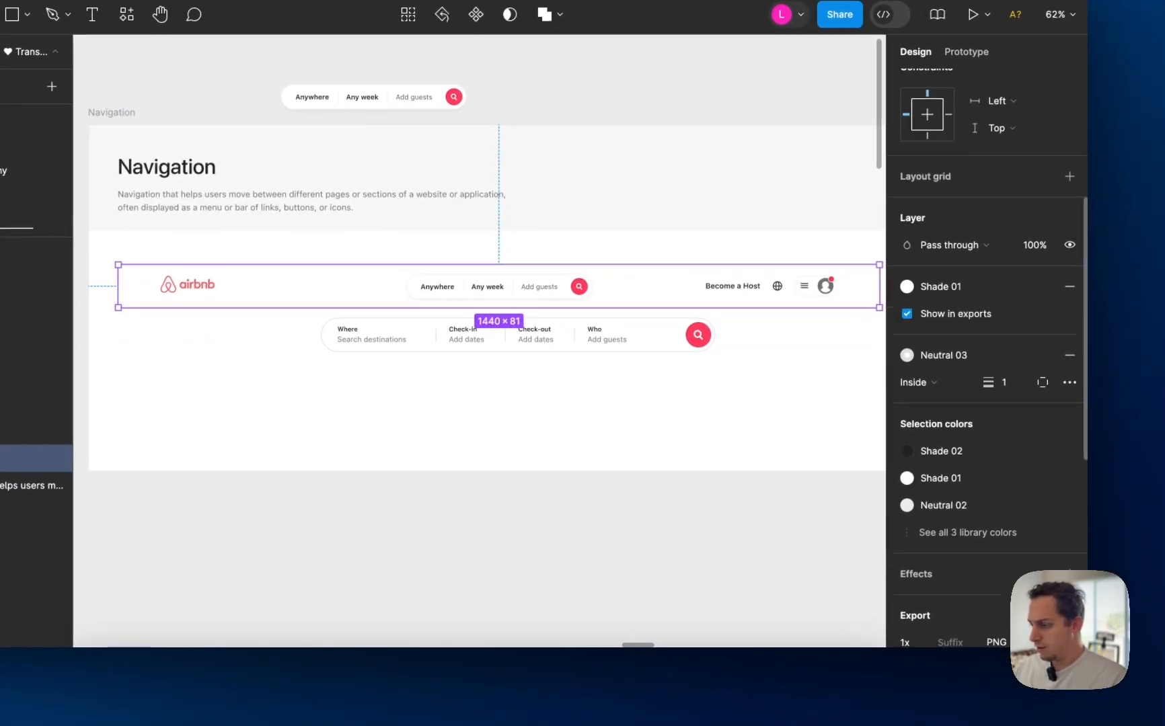
{"action": "scroll", "coordinate": [982, 565], "scroll_direction": "down", "scroll_amount": 3}
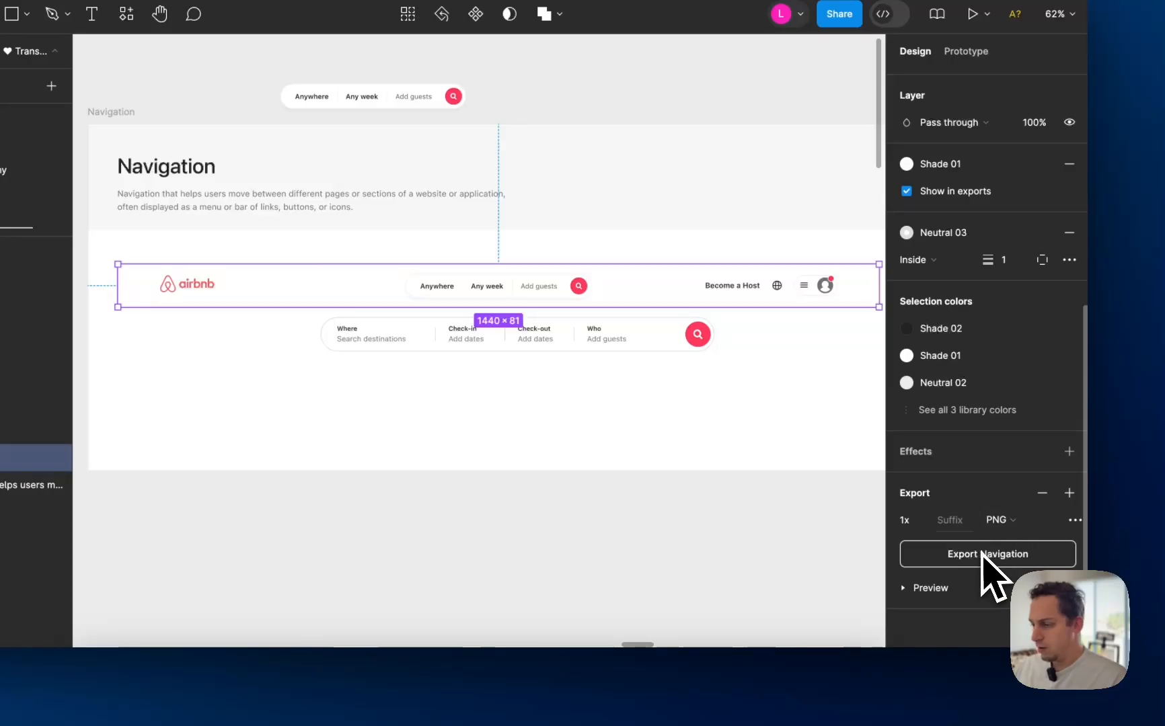
{"action": "left_click", "coordinate": [981, 555]}
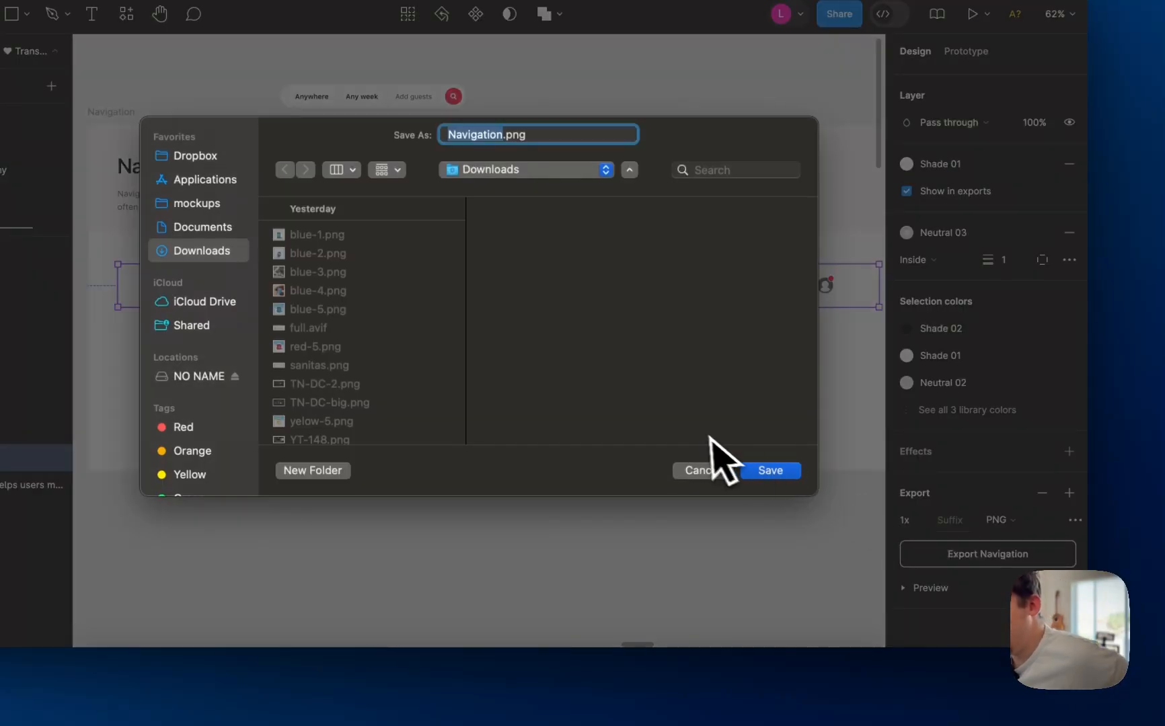
{"action": "left_click", "coordinate": [703, 467]}
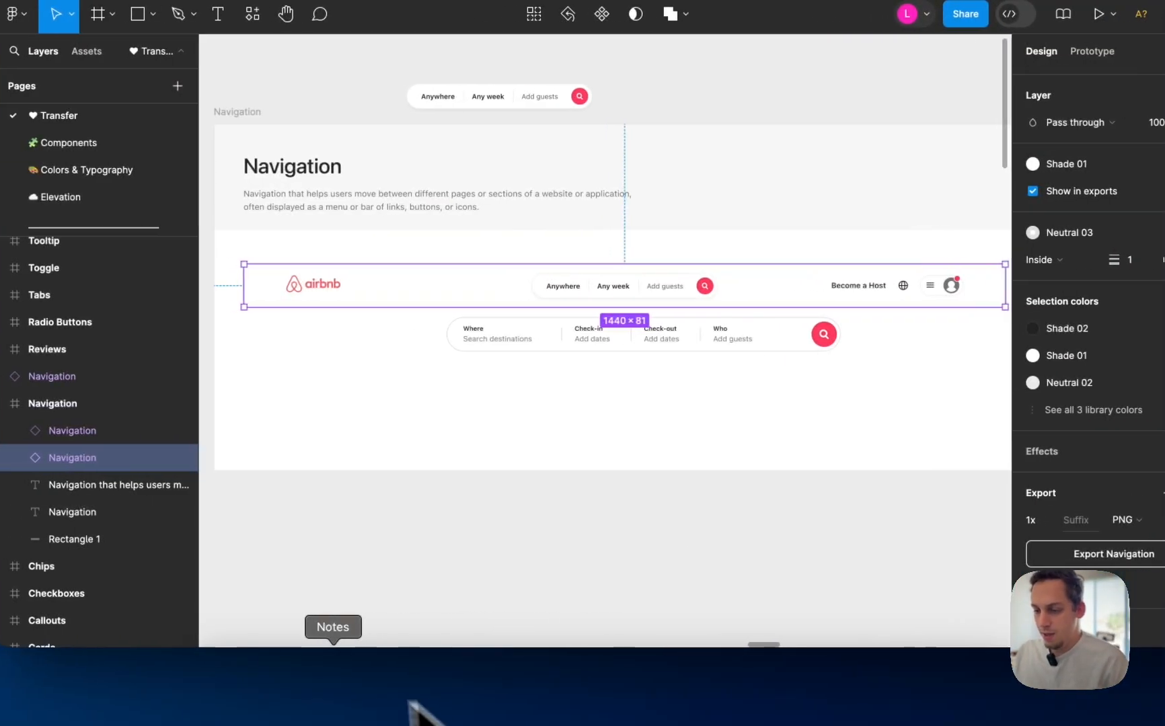
- Switch to the p-995444 project in Lovable and examine the marketplace preview's hero and booking cards
{"action": "left_click", "coordinate": [323, 706]}
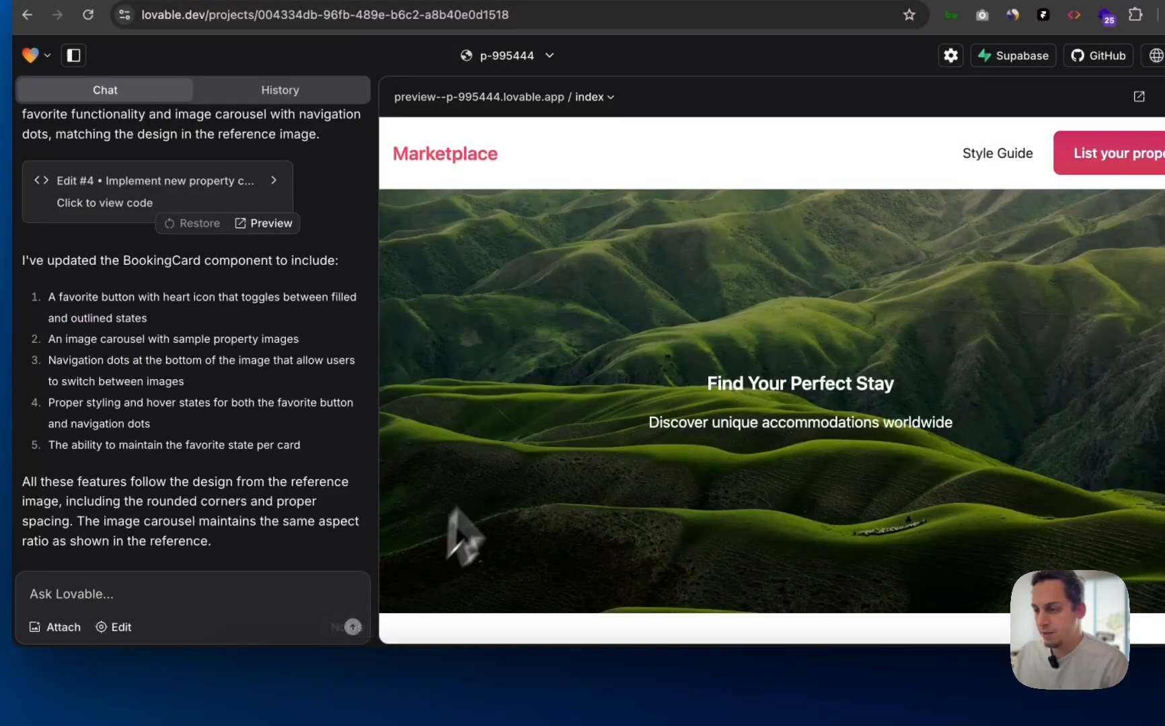
{"action": "scroll", "coordinate": [491, 498], "scroll_direction": "down", "scroll_amount": 10}
{"action": "scroll", "coordinate": [404, 464], "scroll_direction": "up", "scroll_amount": 5}
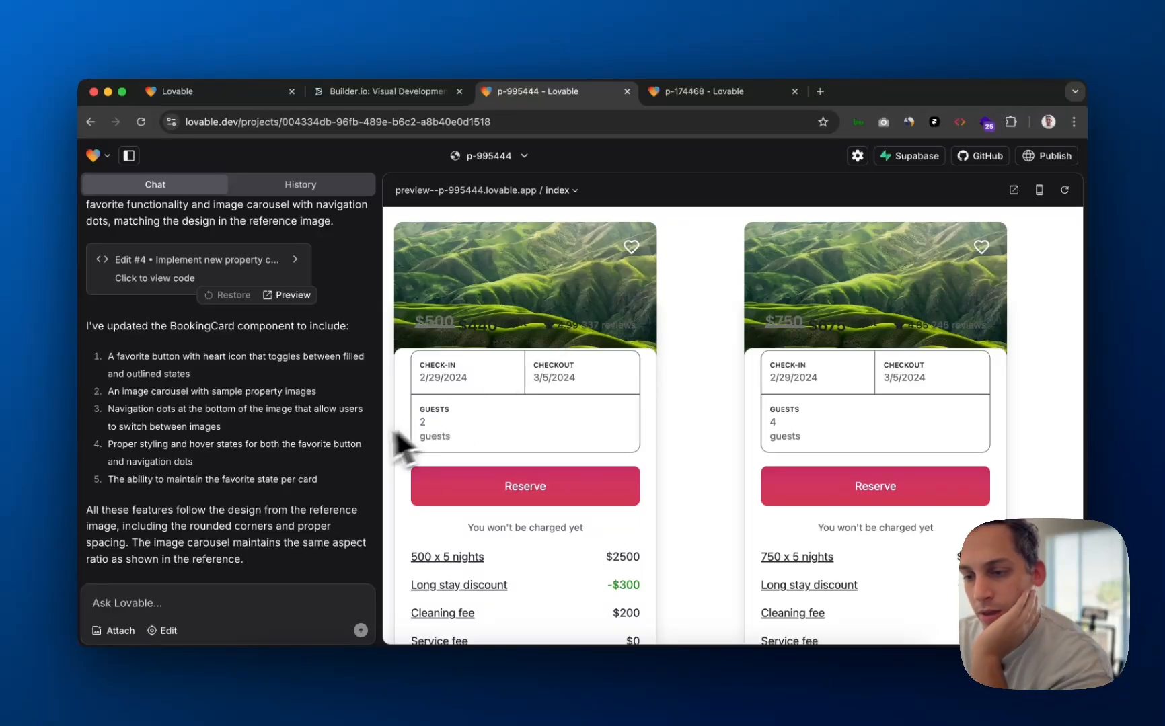
{"action": "scroll", "coordinate": [333, 441], "scroll_direction": "up", "scroll_amount": 4}
{"action": "scroll", "coordinate": [333, 442], "scroll_direction": "down", "scroll_amount": 4}
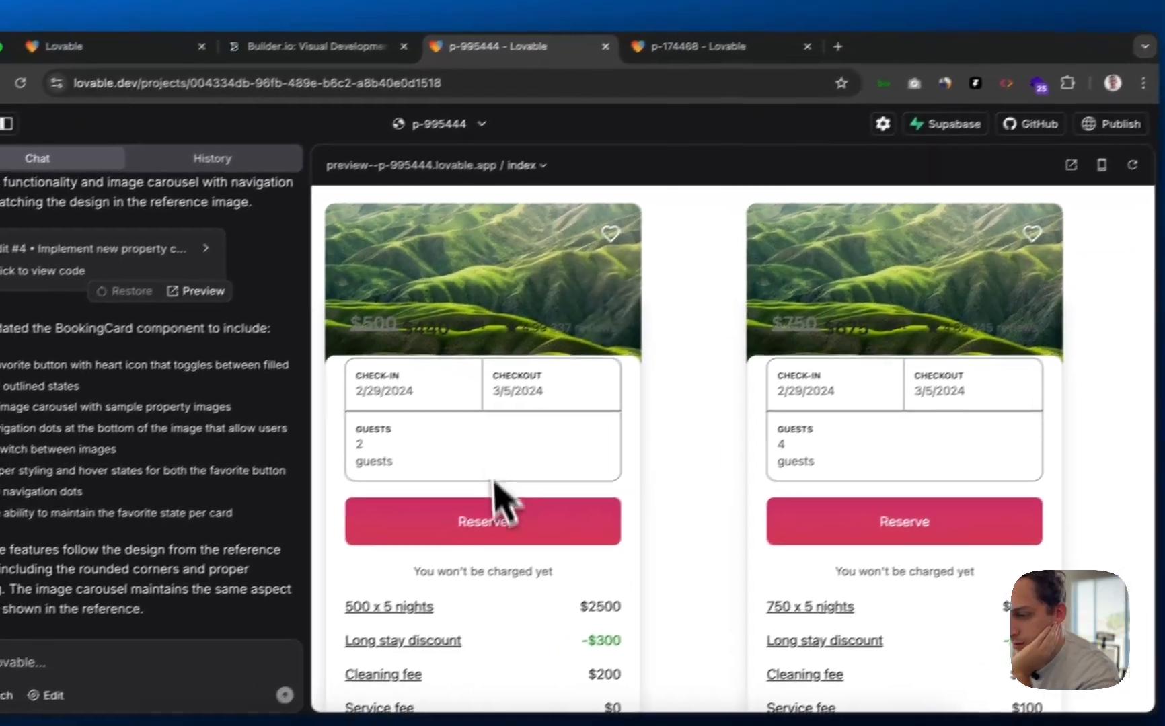
{"action": "scroll", "coordinate": [492, 399], "scroll_direction": "up", "scroll_amount": 5}
{"action": "scroll", "coordinate": [574, 323], "scroll_direction": "up", "scroll_amount": 3}
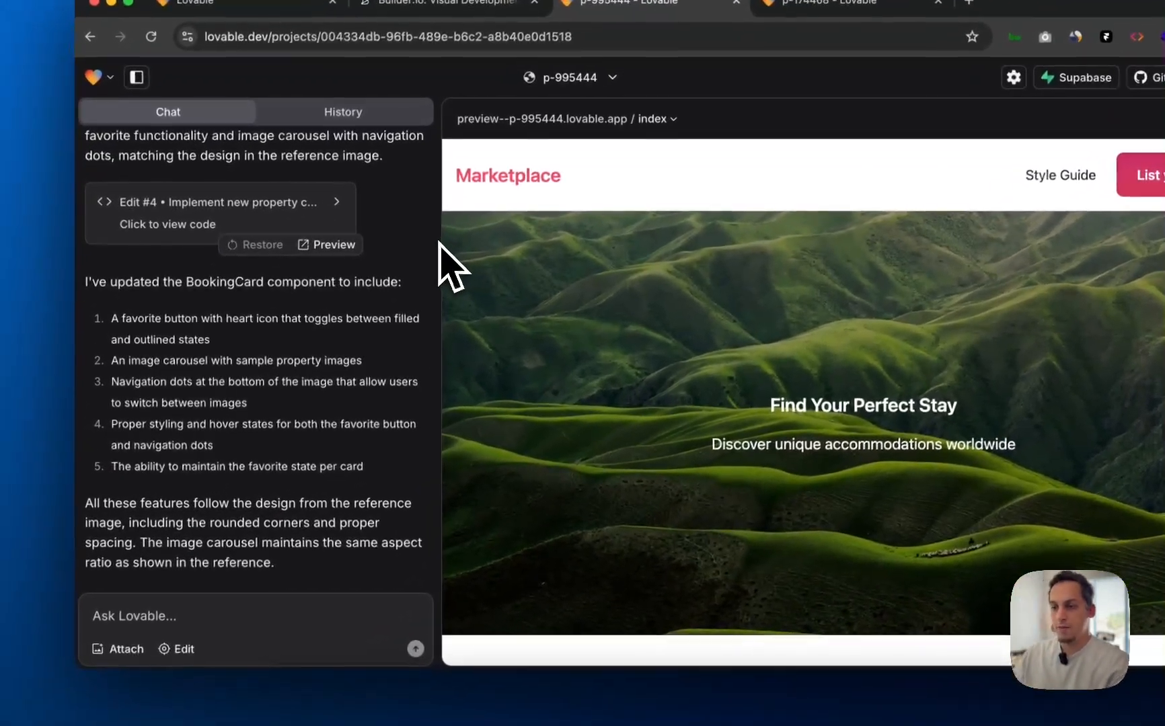
- Attach Navigation.png from the Downloads folder to the project's chat message
{"action": "left_click", "coordinate": [95, 662]}
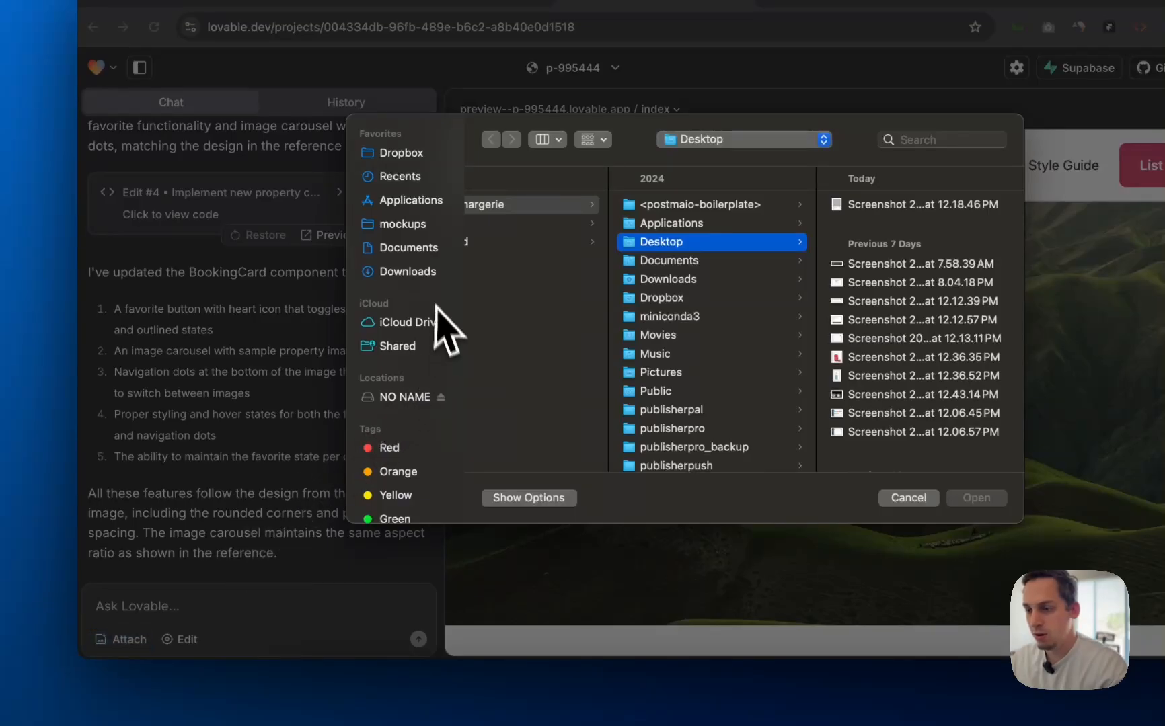
{"action": "left_click", "coordinate": [408, 271]}
{"action": "left_click", "coordinate": [556, 206]}
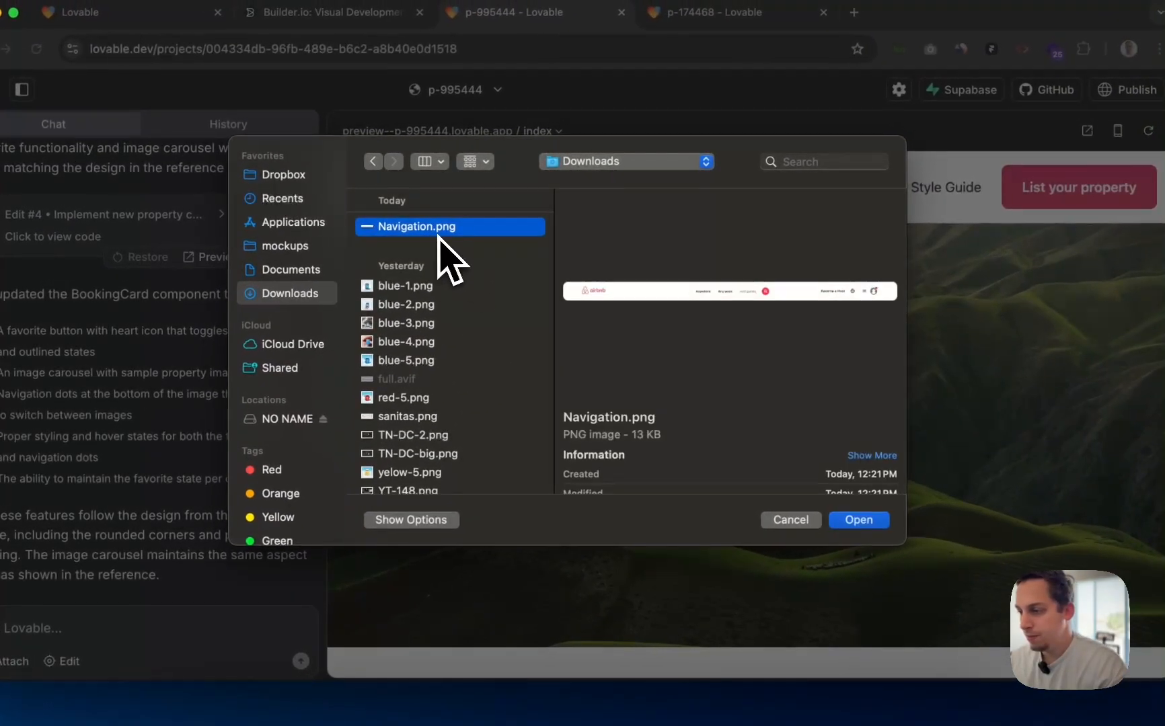
{"action": "left_click", "coordinate": [844, 530]}
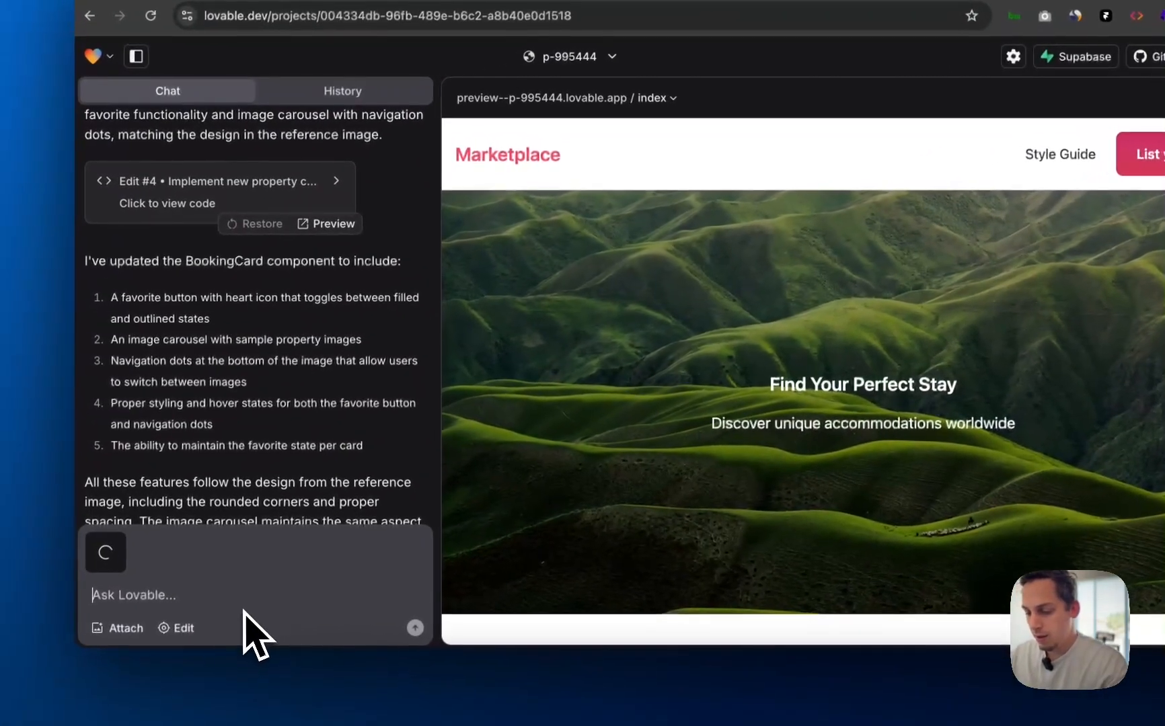
- Send the prompt "can you please make the navigation look like this?" with the attached image
{"action": "type", "text": "can you please "}
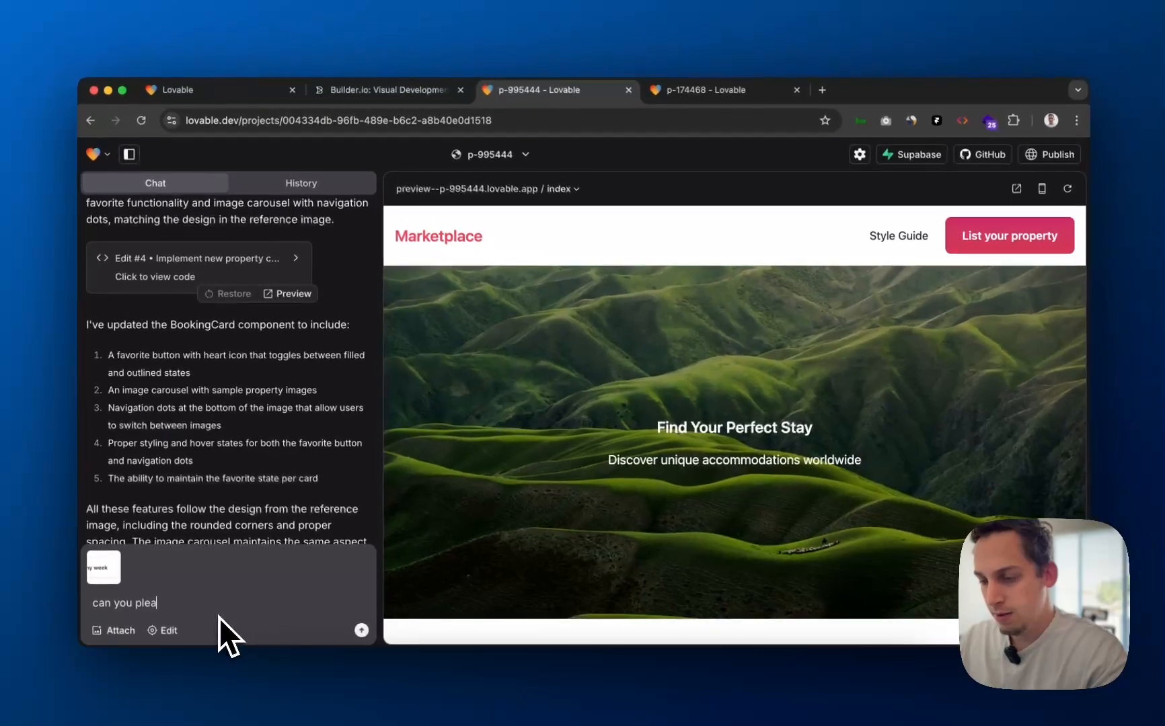
{"action": "type", "text": "make the nav"}
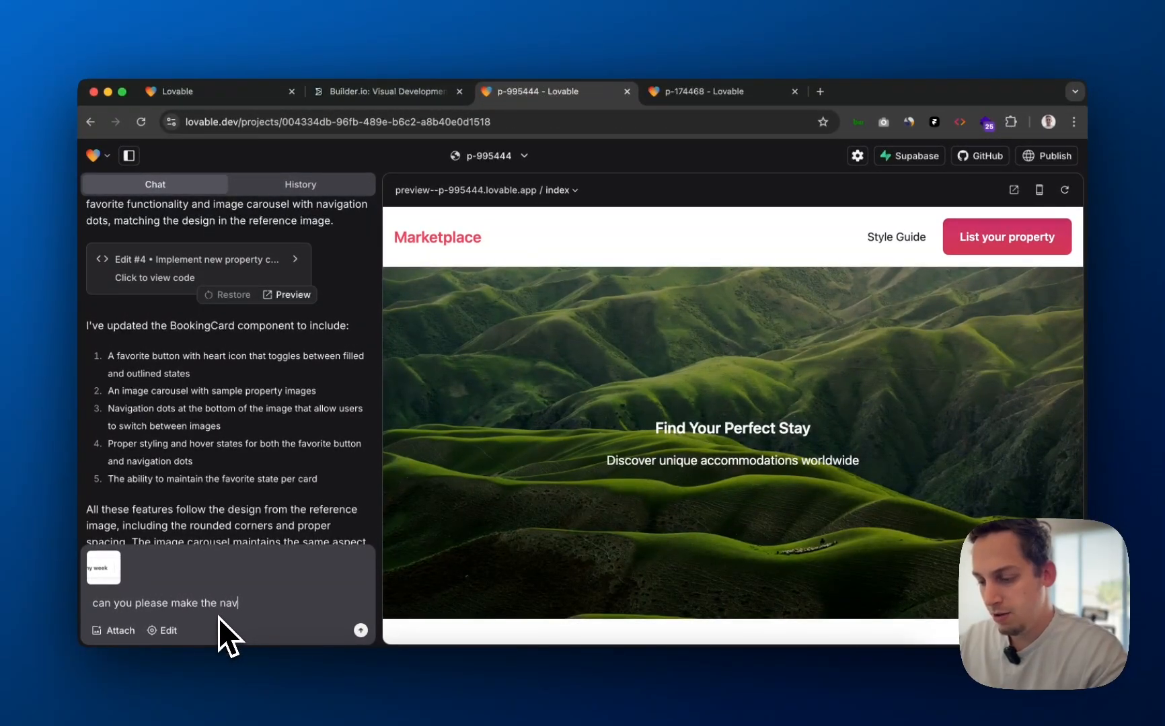
{"action": "type", "text": "igation look li"}
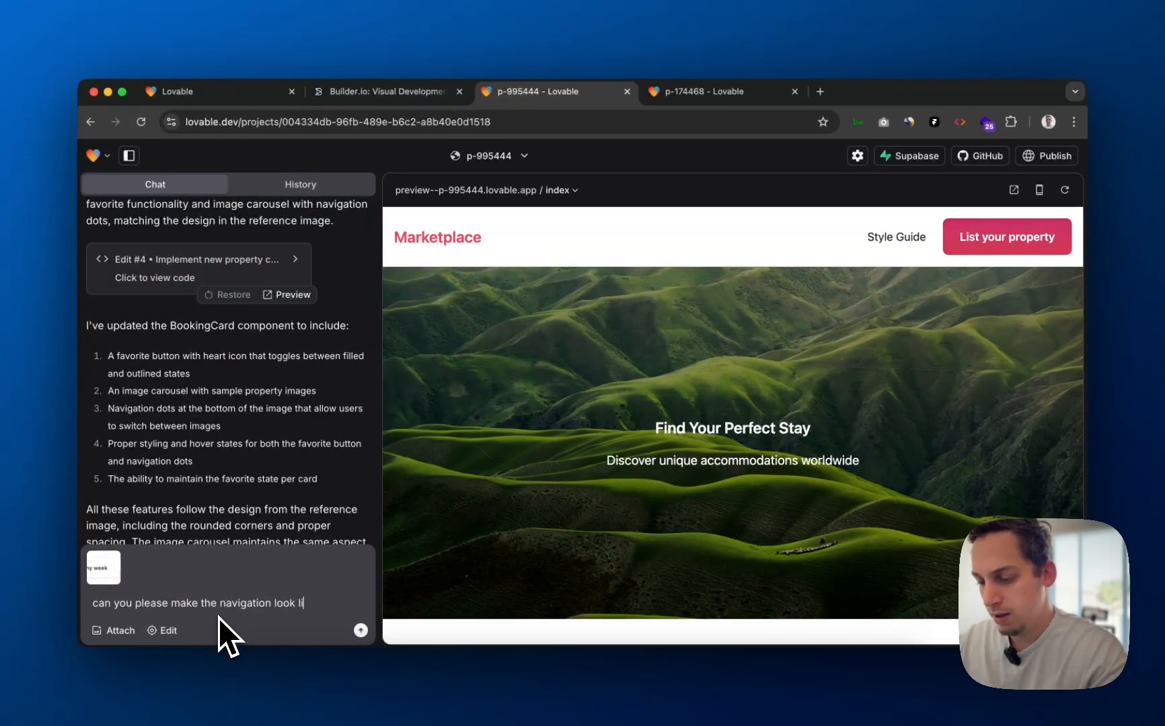
{"action": "type", "text": "ke this?"}
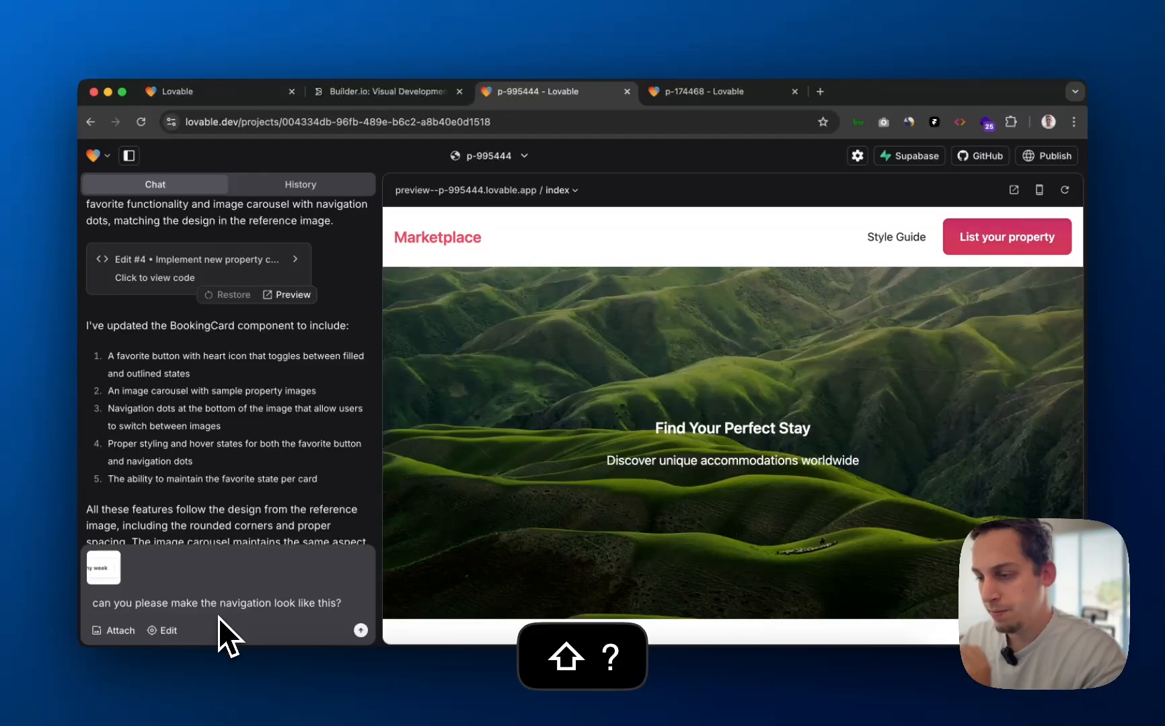
{"action": "key", "text": "Return"}
- Look over the p-174468 project's dashboard preview and return to the p-995444 project
{"action": "left_click", "coordinate": [698, 92]}
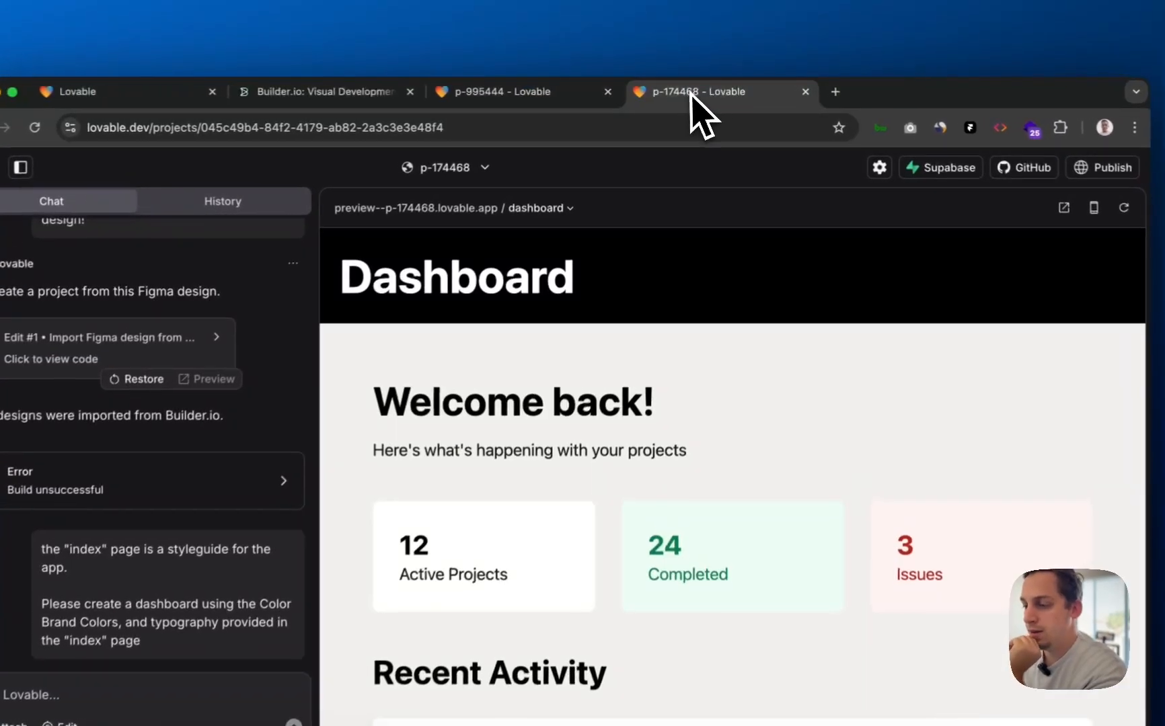
{"action": "scroll", "coordinate": [558, 507], "scroll_direction": "down", "scroll_amount": 4}
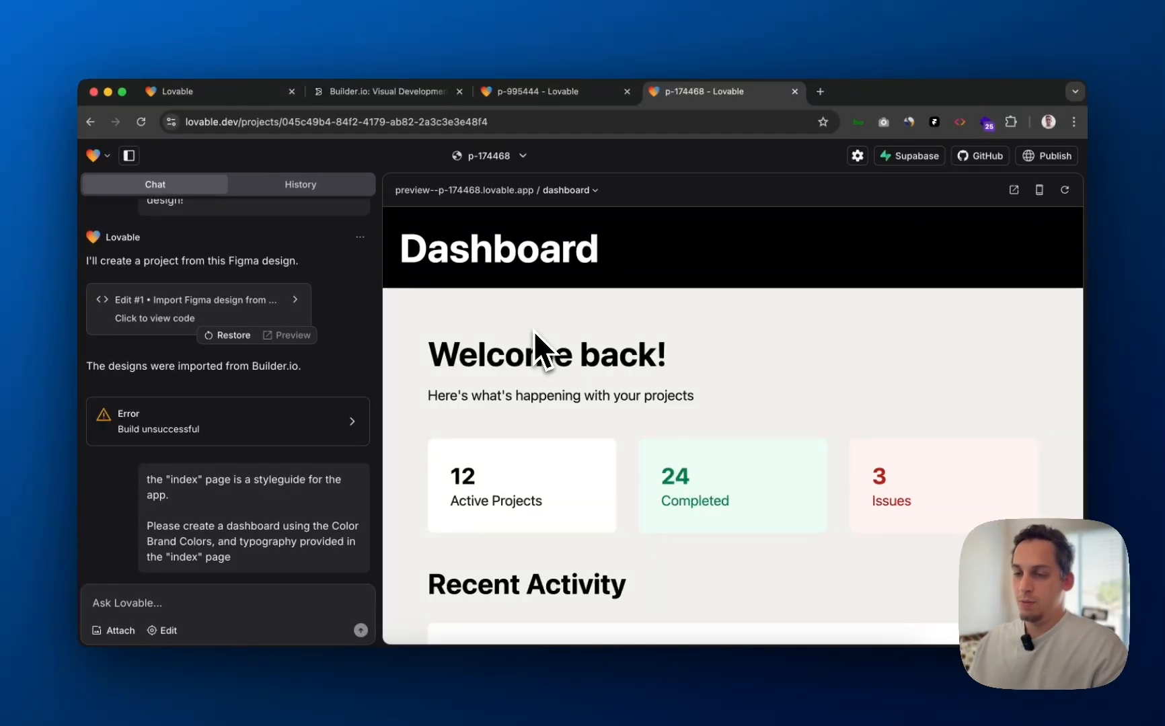
{"action": "left_click", "coordinate": [605, 101]}
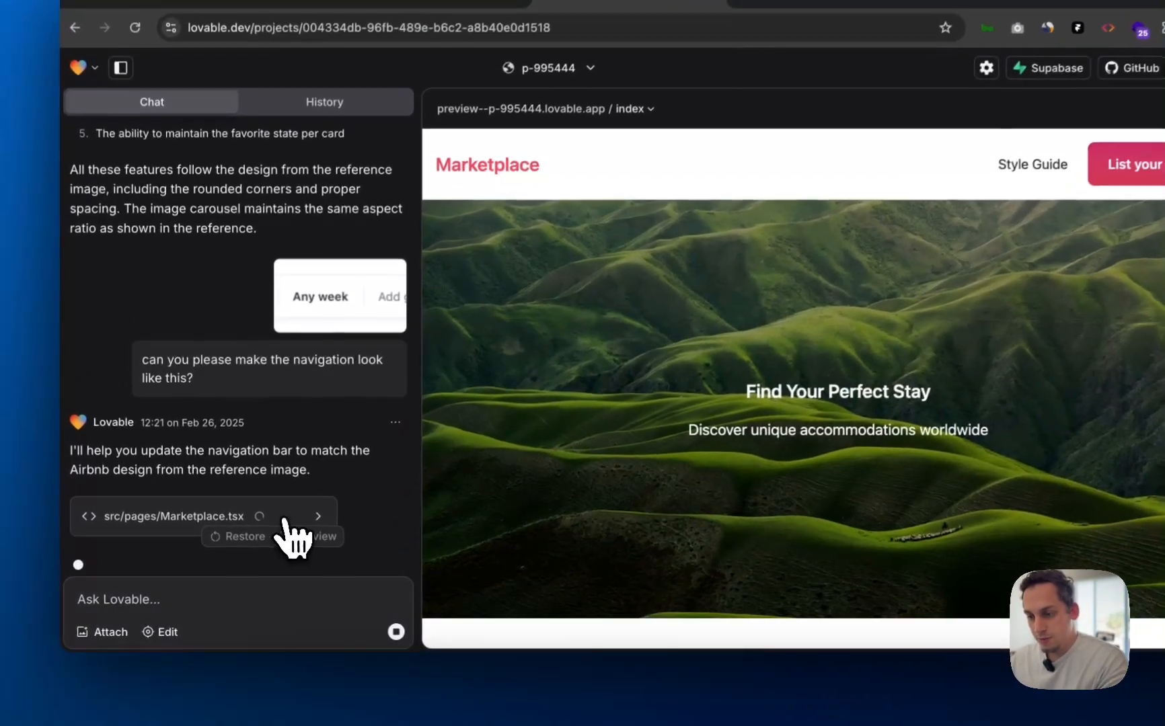
- Open the src/pages/Marketplace.tsx edit and examine its import lines and navbar code
{"action": "left_click", "coordinate": [284, 519]}
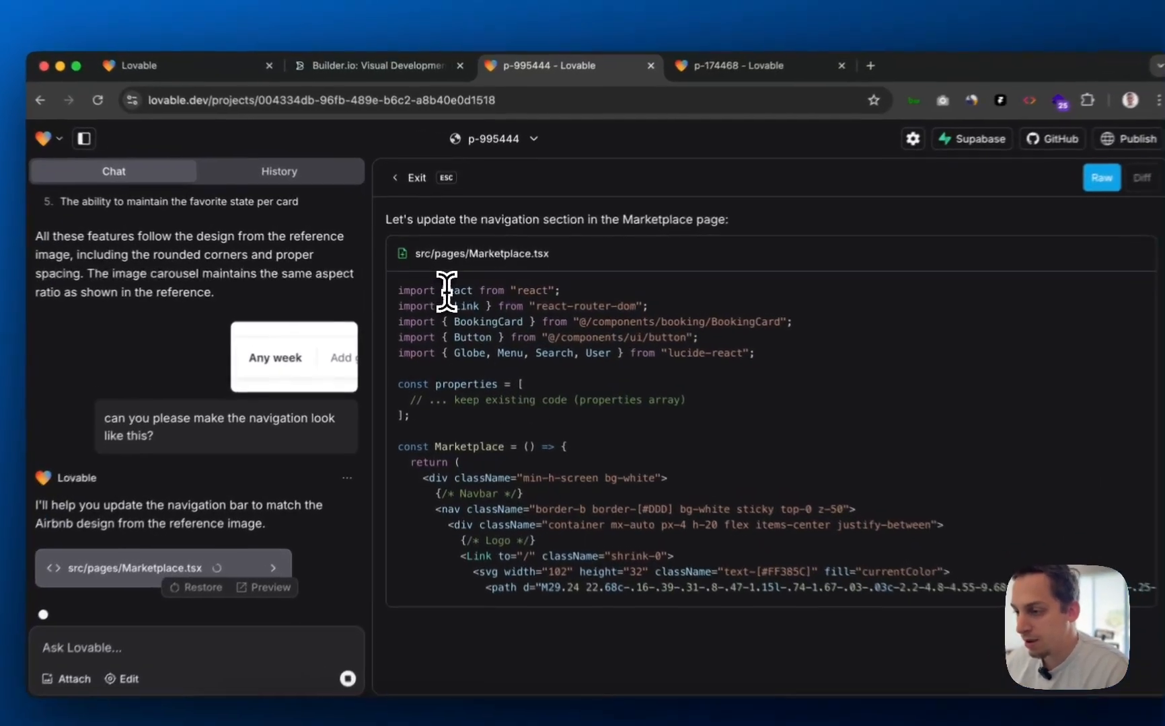
{"action": "left_click_drag", "start_coordinate": [449, 289], "coordinate": [562, 296]}
{"action": "left_click", "coordinate": [456, 299]}
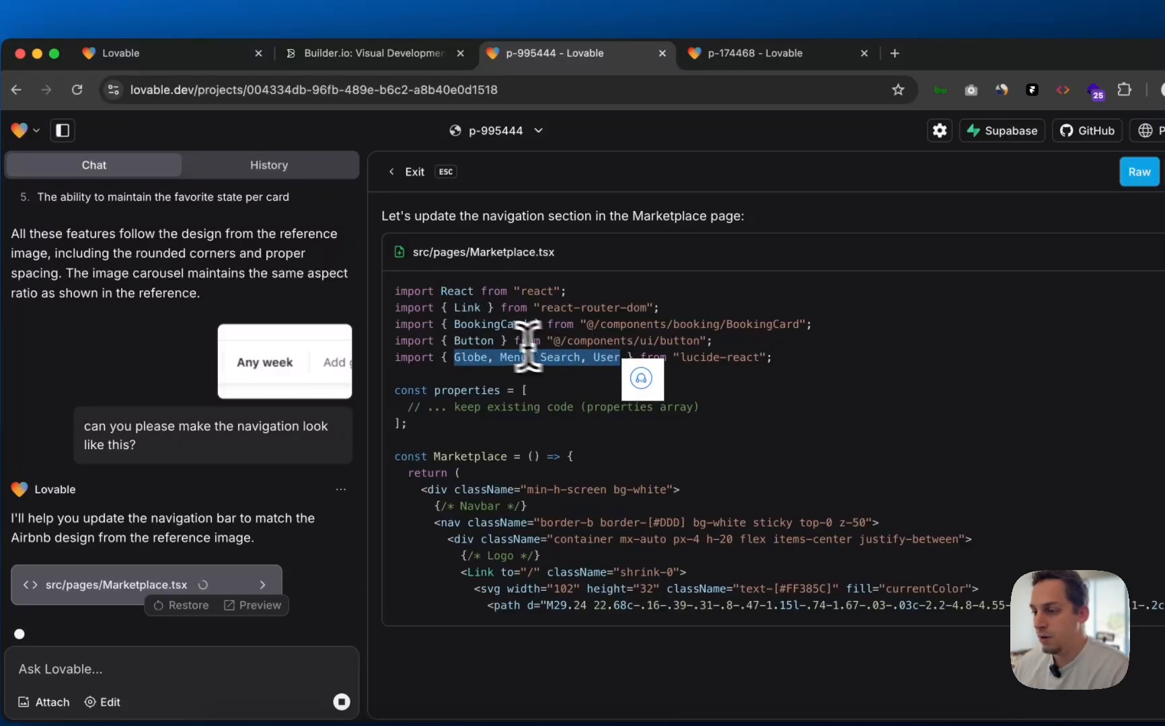
{"action": "double_click", "coordinate": [466, 341]}
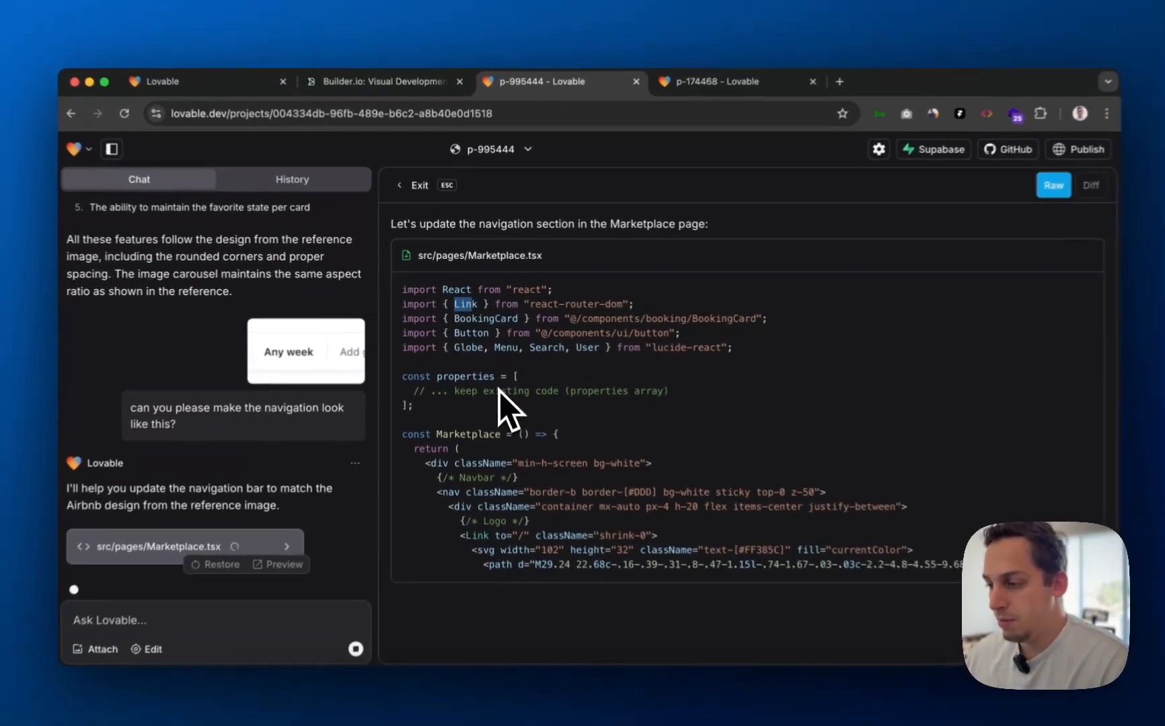
{"action": "scroll", "coordinate": [500, 480], "scroll_direction": "right", "scroll_amount": 10}
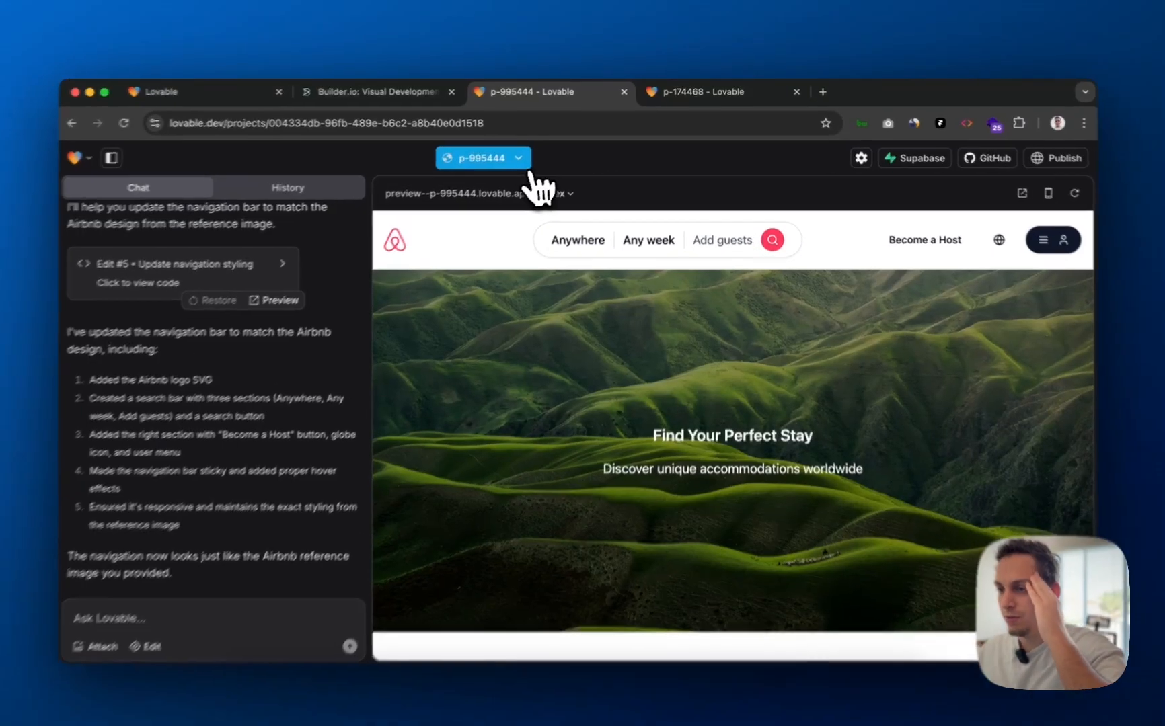
- Preview the Styleguide page of the project and return the preview to the Marketplace page
{"action": "left_click", "coordinate": [524, 163]}
{"action": "left_click", "coordinate": [672, 192]}
{"action": "left_click", "coordinate": [556, 192]}
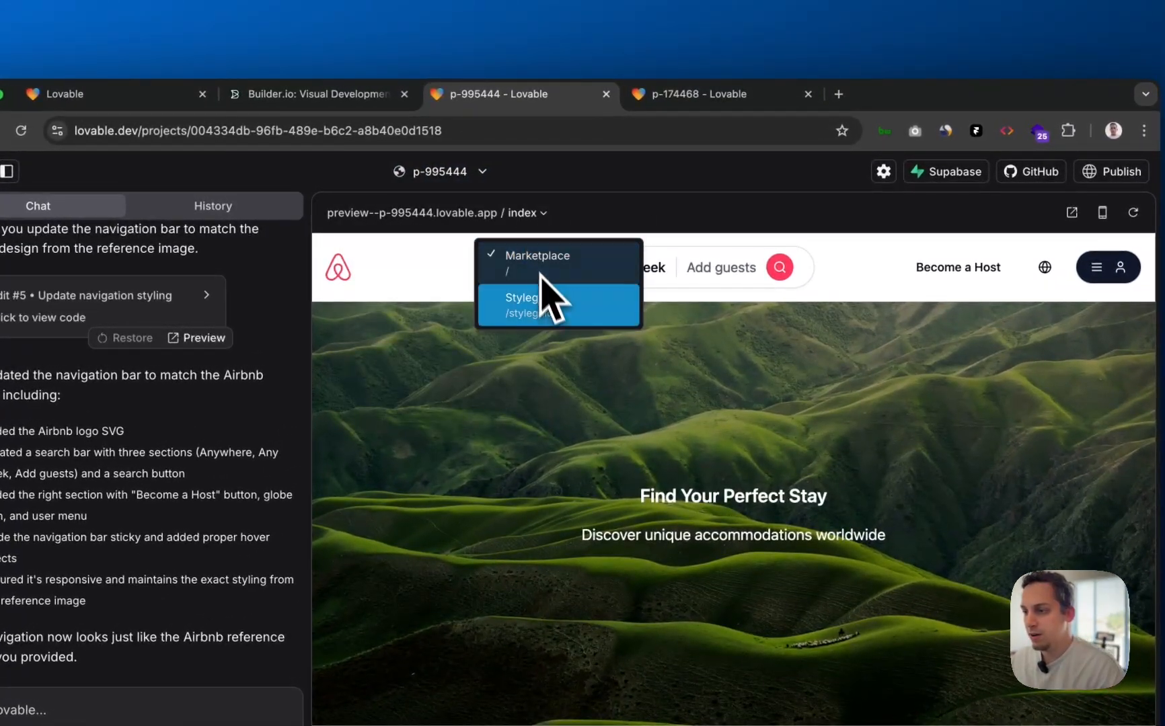
{"action": "left_click", "coordinate": [541, 302]}
{"action": "left_click", "coordinate": [543, 215]}
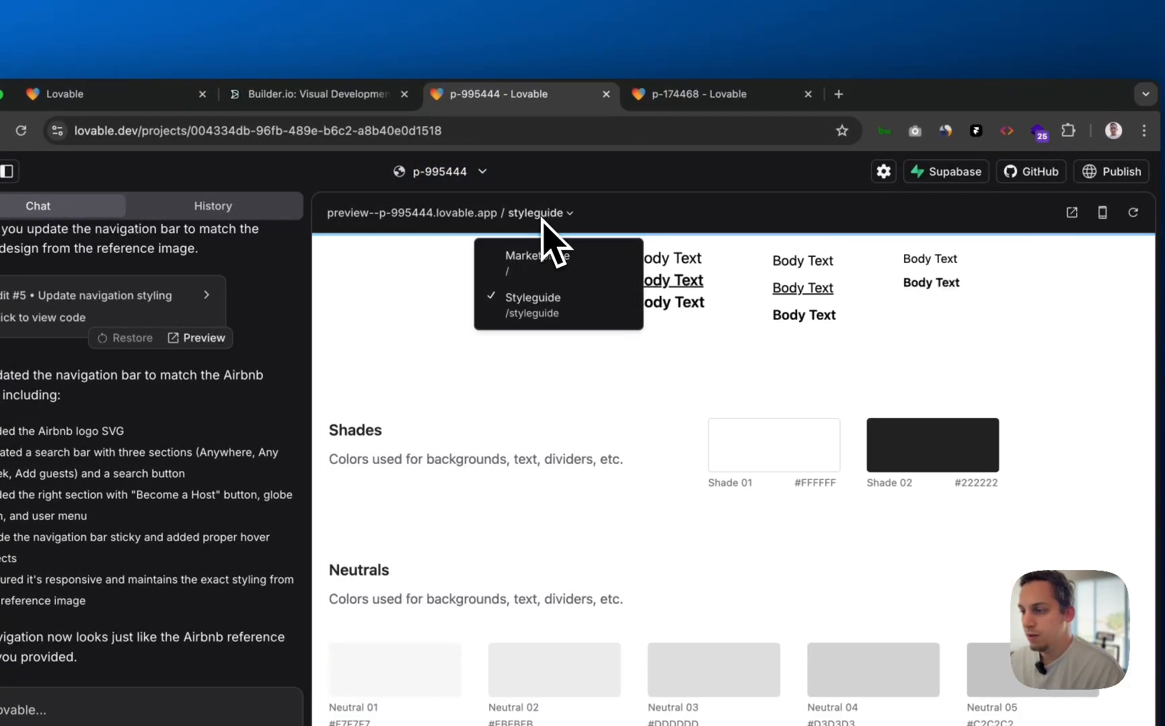
{"action": "left_click", "coordinate": [535, 252]}
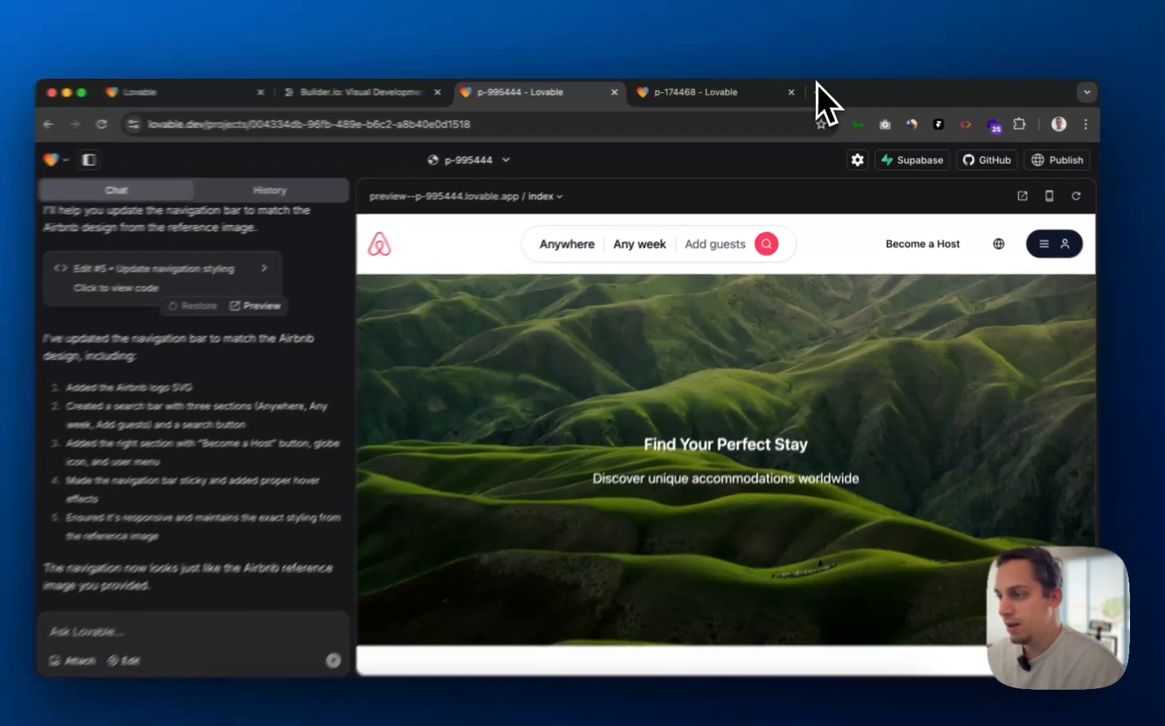
- Open airbnb.com in a new browser tab and place the p-995444 project's tab directly beside it
{"action": "left_click", "coordinate": [820, 92]}
{"action": "type", "text": "airbnb.com"}
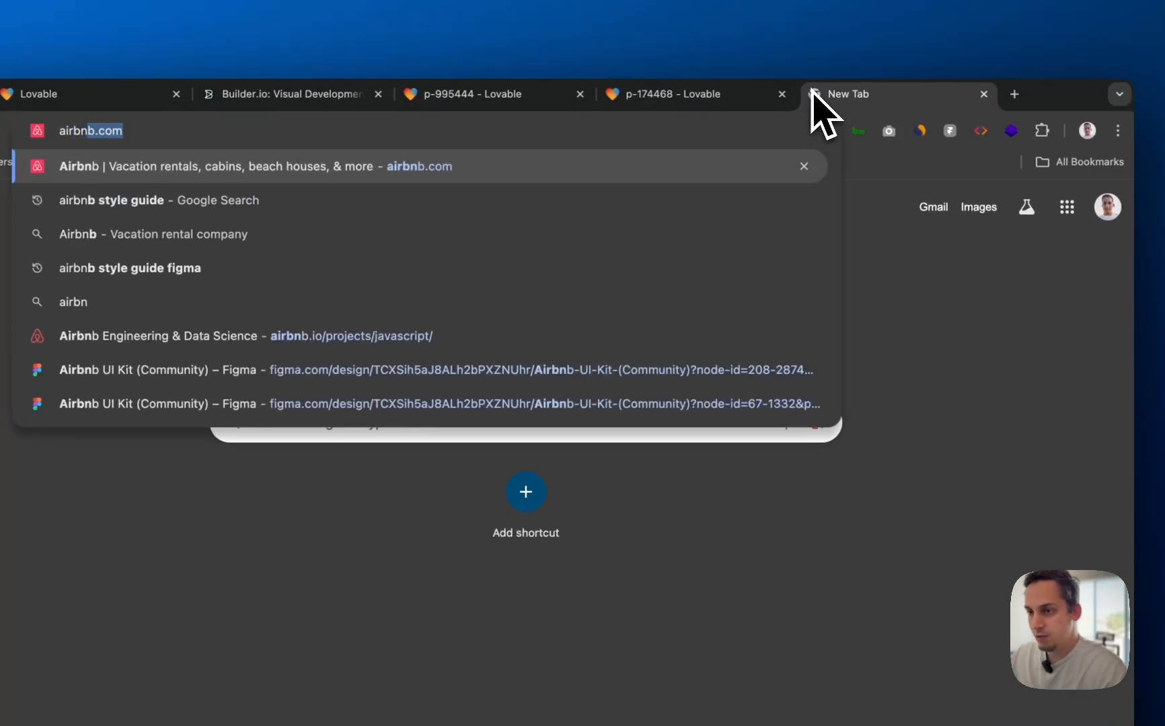
{"action": "key", "text": "Return"}
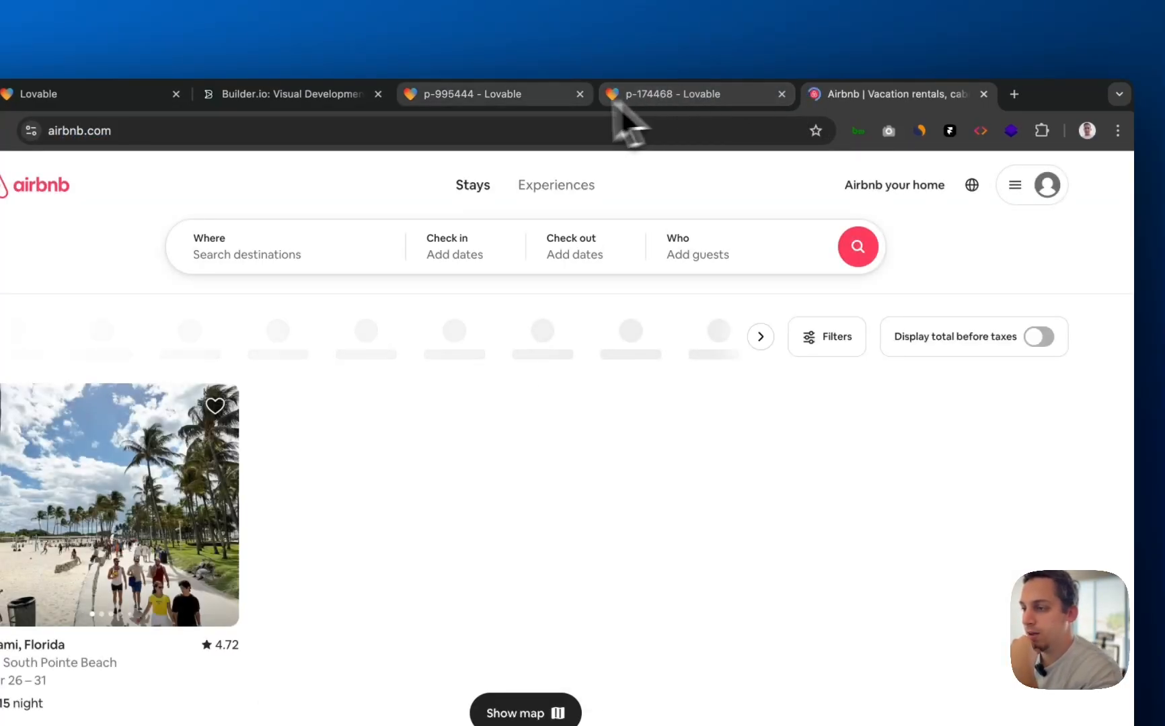
{"action": "left_click_drag", "start_coordinate": [558, 94], "coordinate": [770, 104]}
{"action": "left_click", "coordinate": [829, 103]}
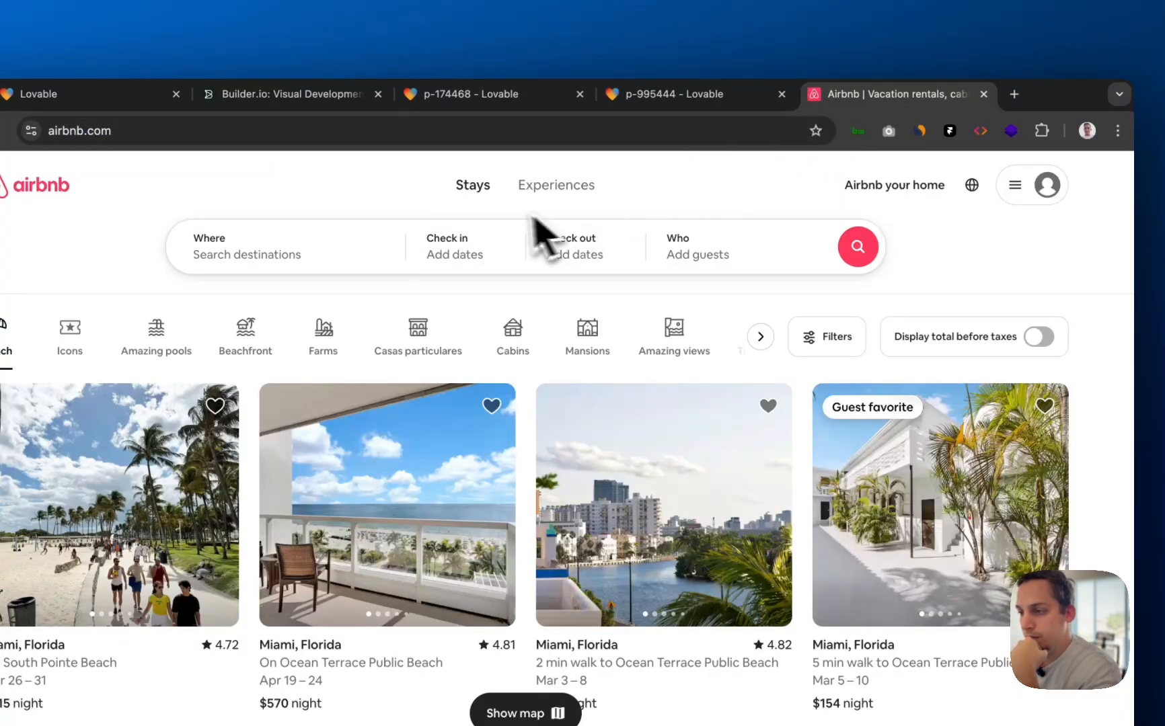
- Compare Airbnb's compact scrolled navigation bar with the navigation in the p-995444 marketplace preview
{"action": "scroll", "coordinate": [476, 268], "scroll_direction": "down", "scroll_amount": 5}
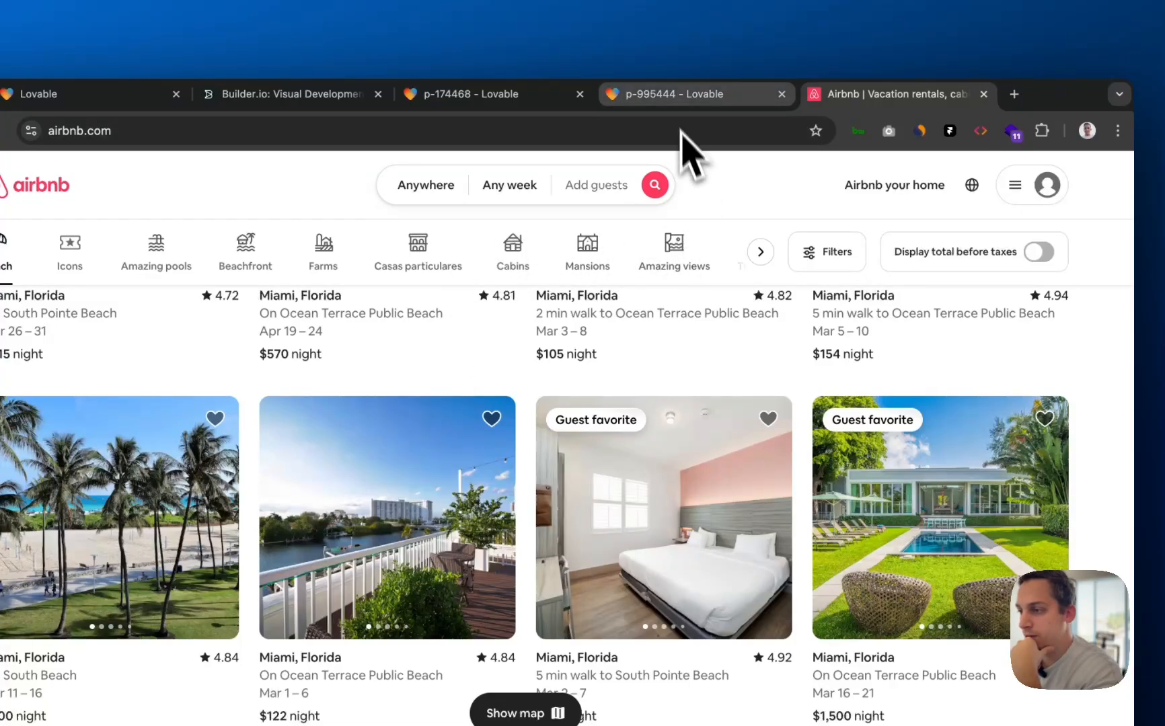
{"action": "left_click", "coordinate": [678, 101]}
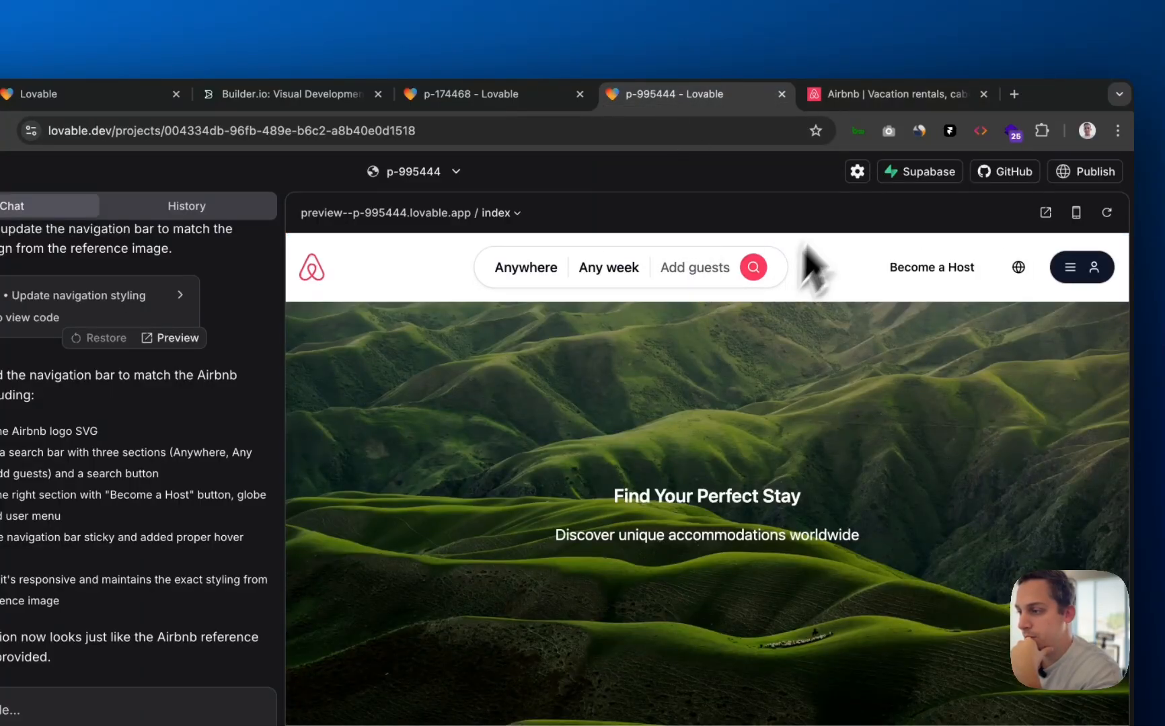
{"action": "left_click", "coordinate": [884, 101]}
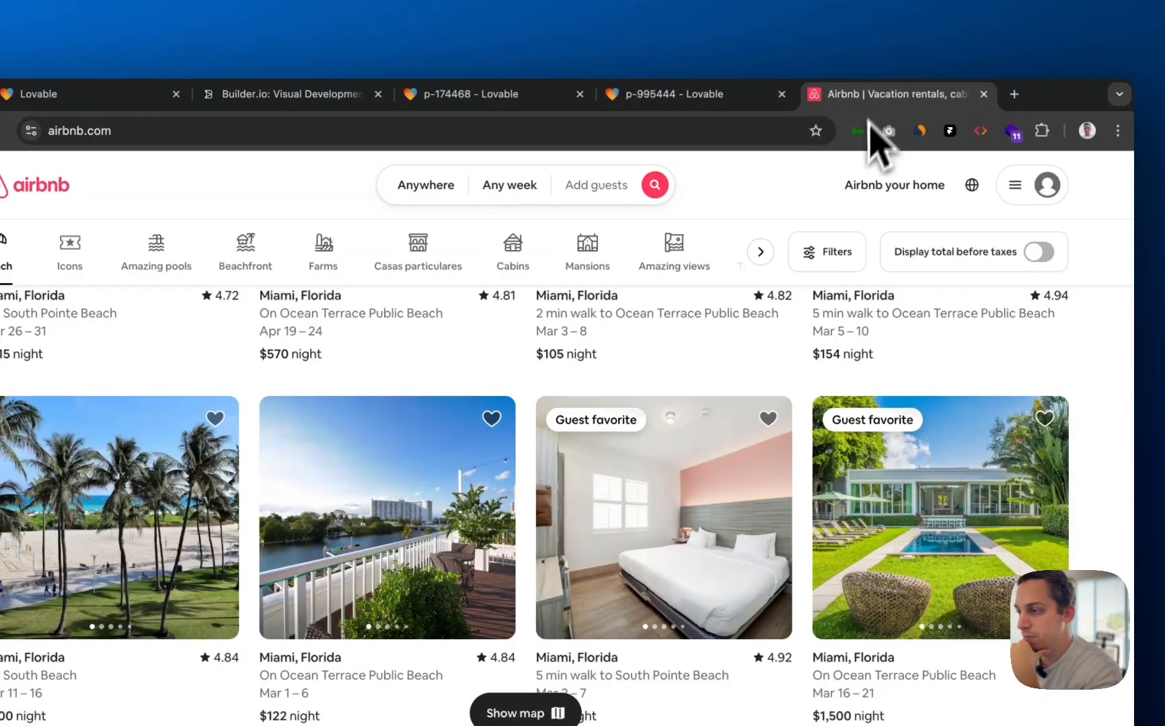
{"action": "left_click", "coordinate": [754, 98]}
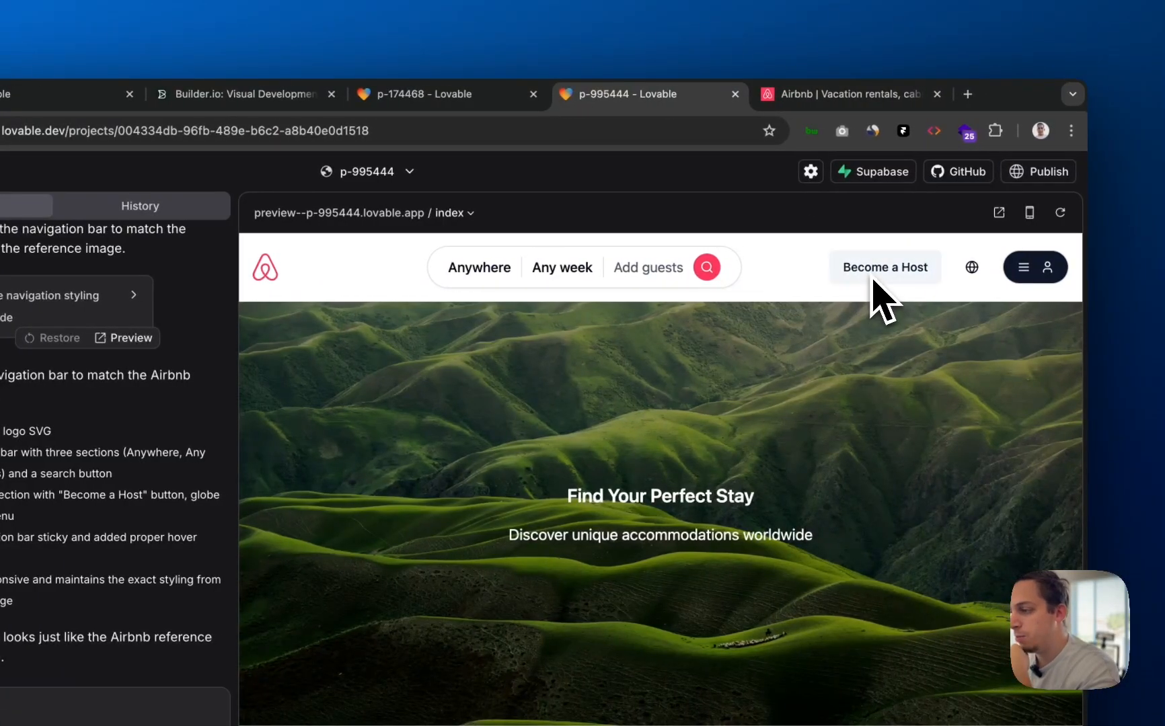
{"action": "left_click", "coordinate": [851, 96]}
{"action": "left_click", "coordinate": [690, 101]}
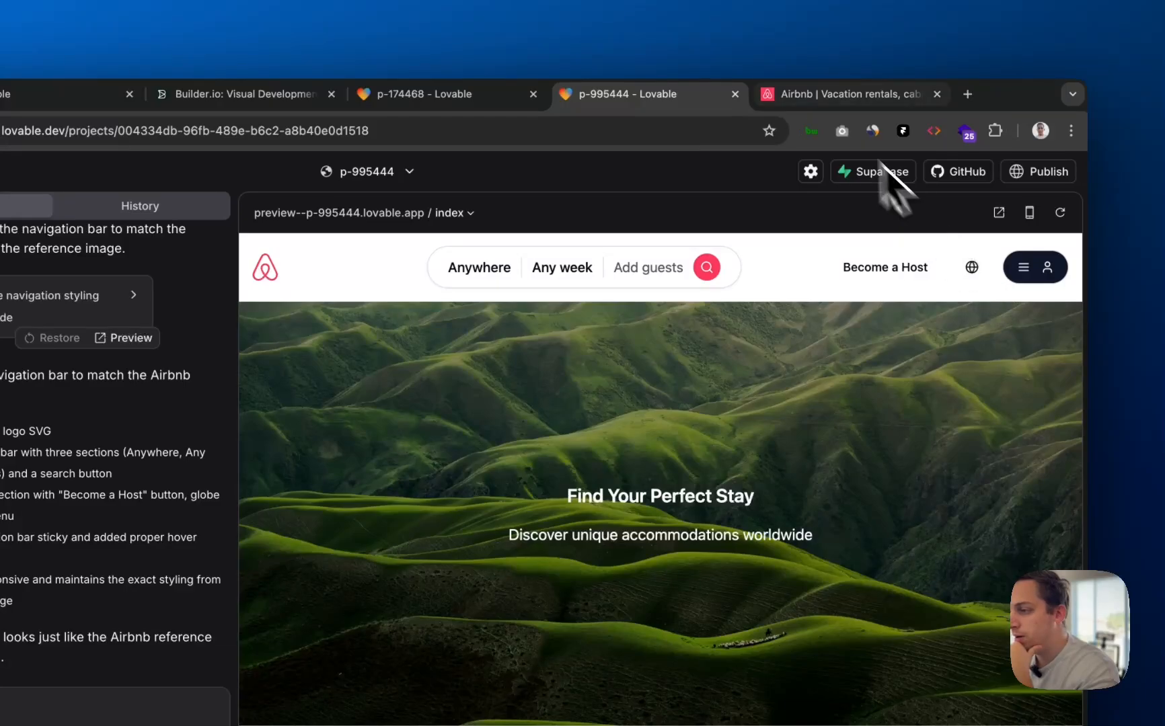
{"action": "left_click", "coordinate": [834, 98]}
{"action": "left_click", "coordinate": [677, 97]}
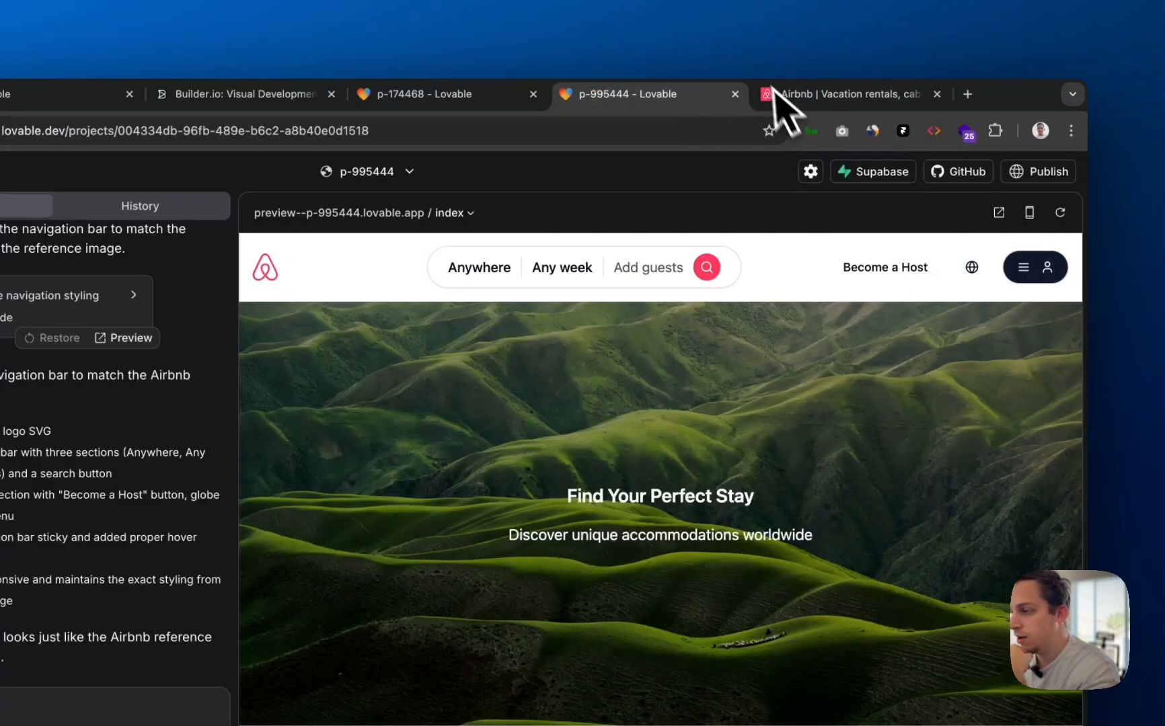
- Compare Airbnb's expanded navigation at the top of its home page with the p-995444 preview's navigation bar
{"action": "left_click", "coordinate": [810, 101]}
{"action": "left_click", "coordinate": [658, 95]}
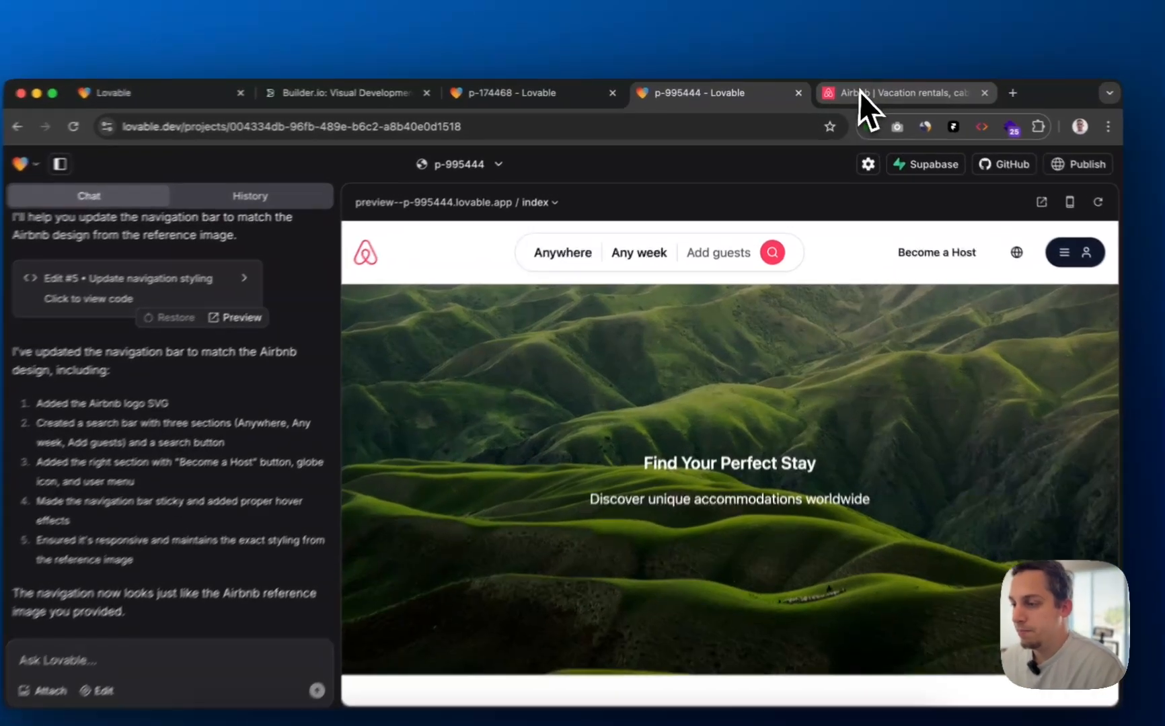
{"action": "left_click", "coordinate": [864, 92]}
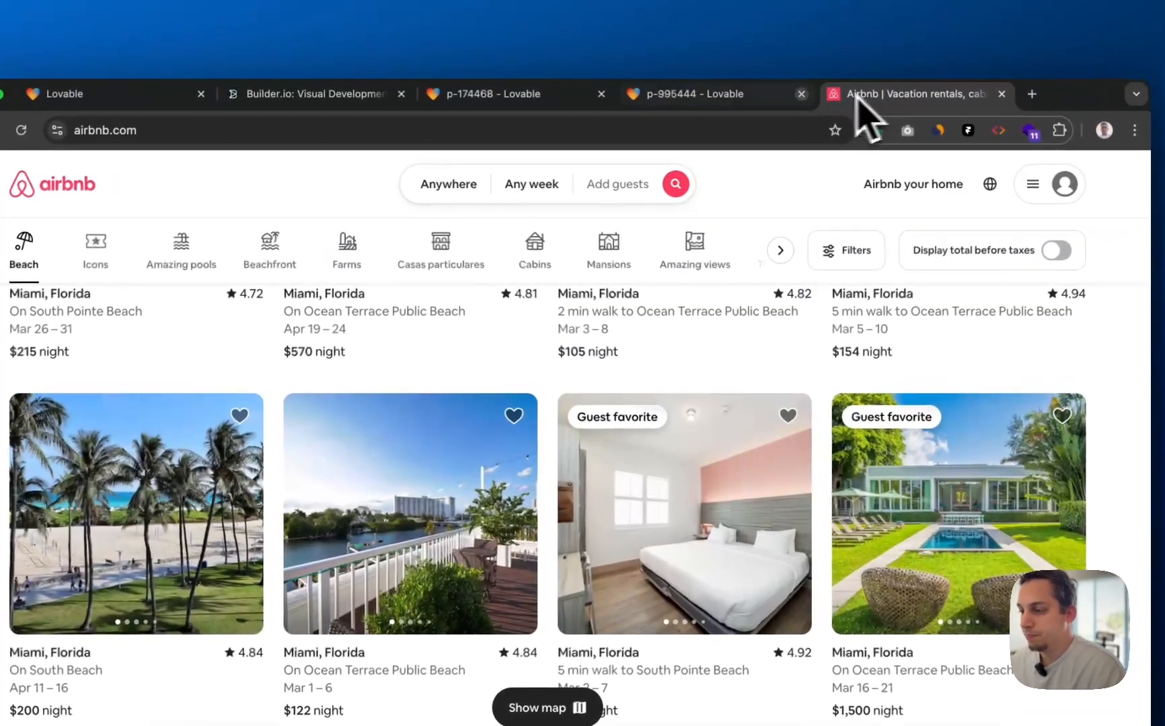
{"action": "scroll", "coordinate": [528, 448], "scroll_direction": "up", "scroll_amount": 5}
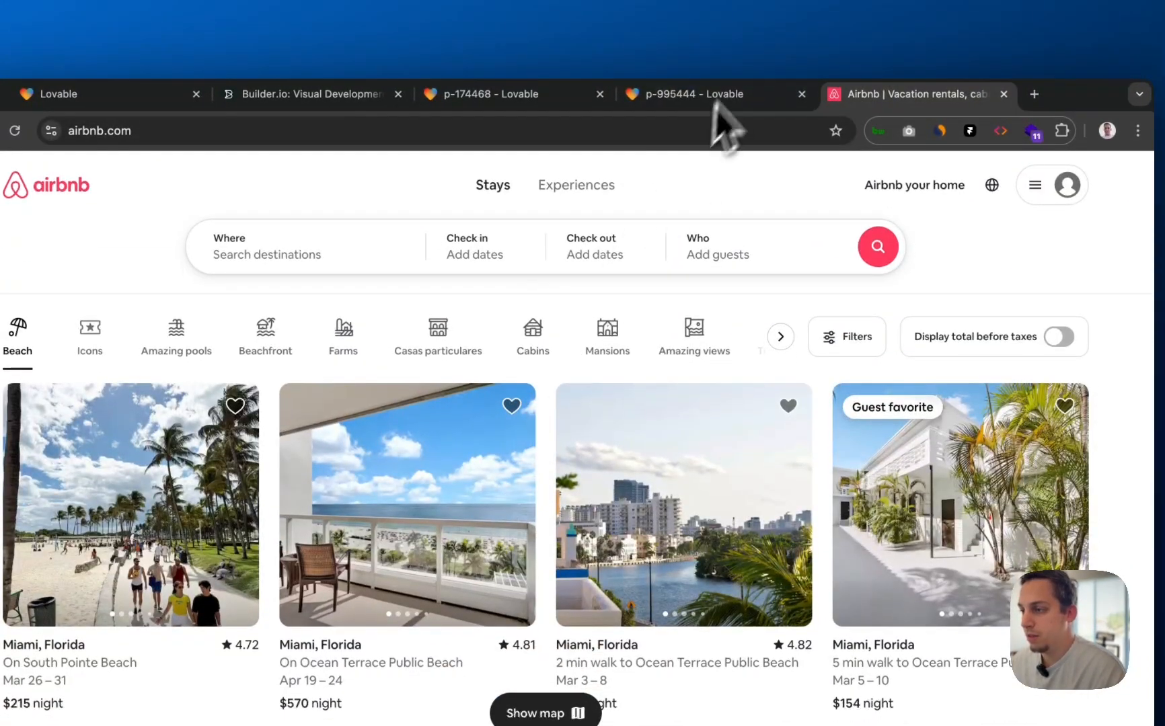
{"action": "left_click", "coordinate": [725, 94]}
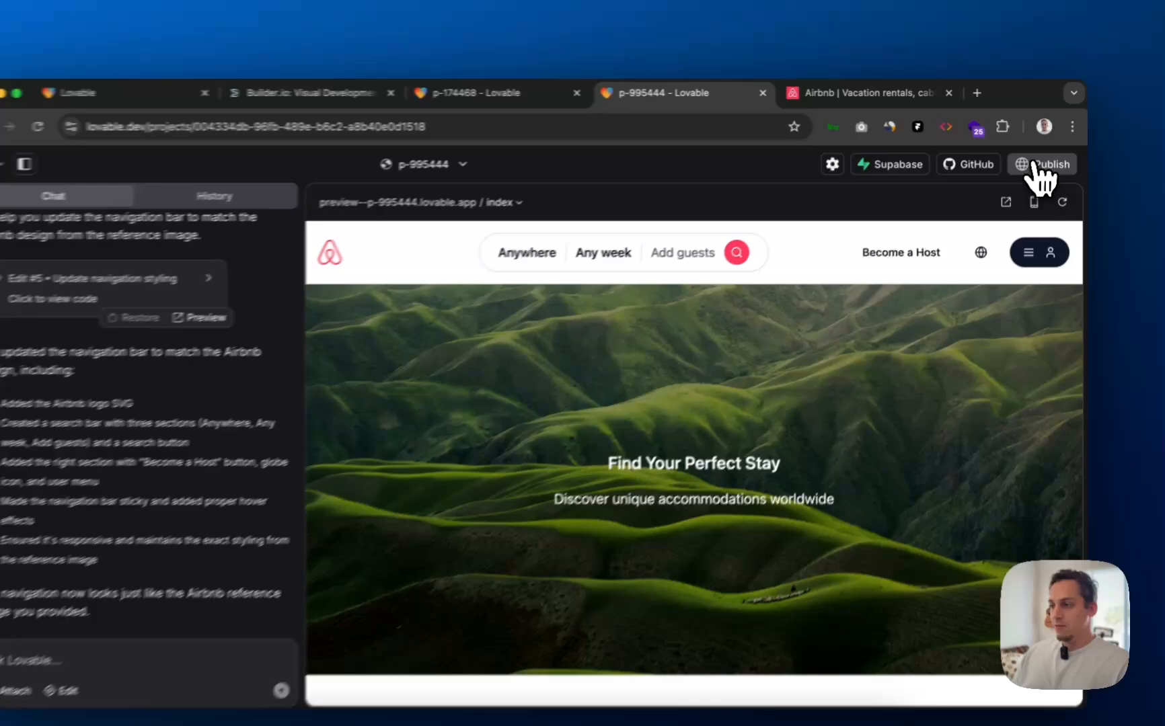
- Publish the p-995444 project to p-995444.lovable.app and open the live site
{"action": "left_click", "coordinate": [1048, 156]}
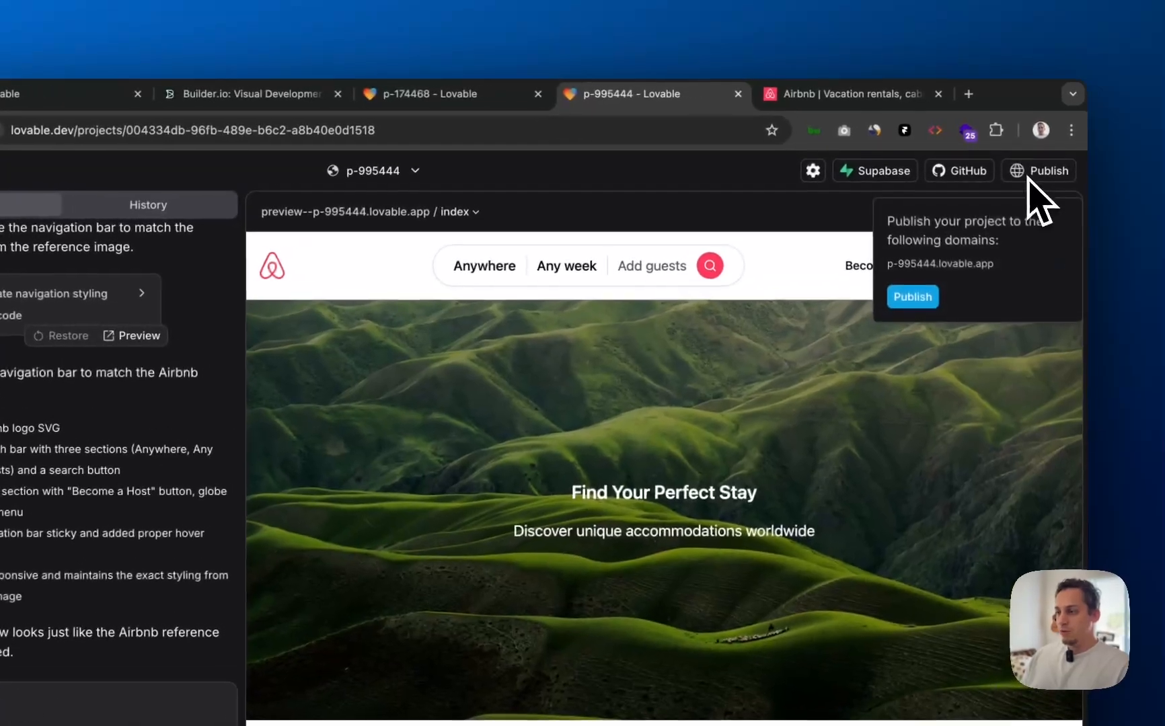
{"action": "left_click", "coordinate": [948, 261]}
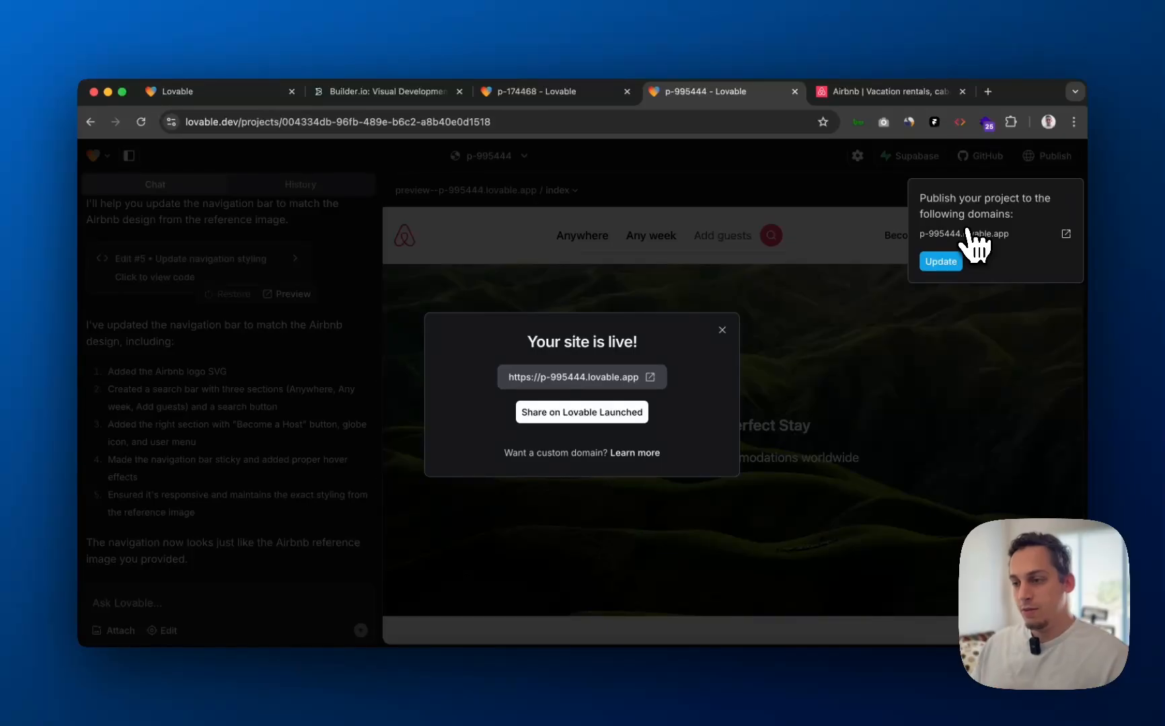
{"action": "left_click", "coordinate": [608, 423]}
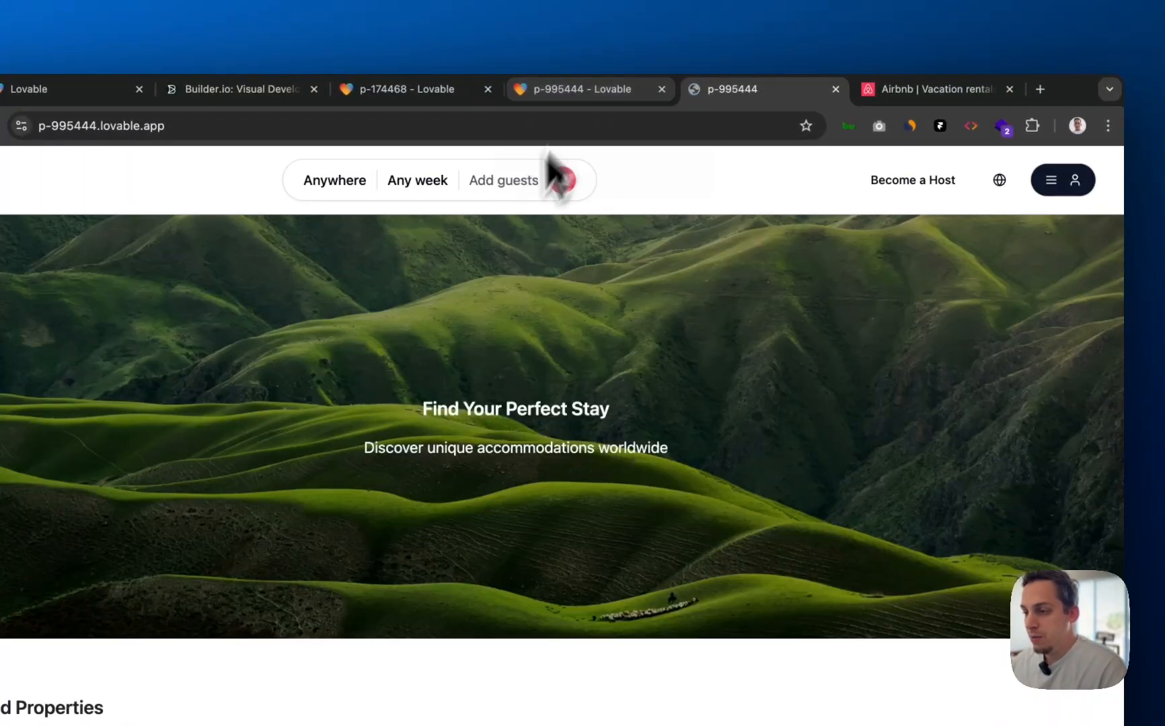
- Check how the published marketplace's navigation and property cards adapt when the browser window is narrowed and widened again
{"action": "left_click_drag", "start_coordinate": [1079, 273], "coordinate": [923, 314]}
{"action": "scroll", "coordinate": [594, 393], "scroll_direction": "down", "scroll_amount": 3}
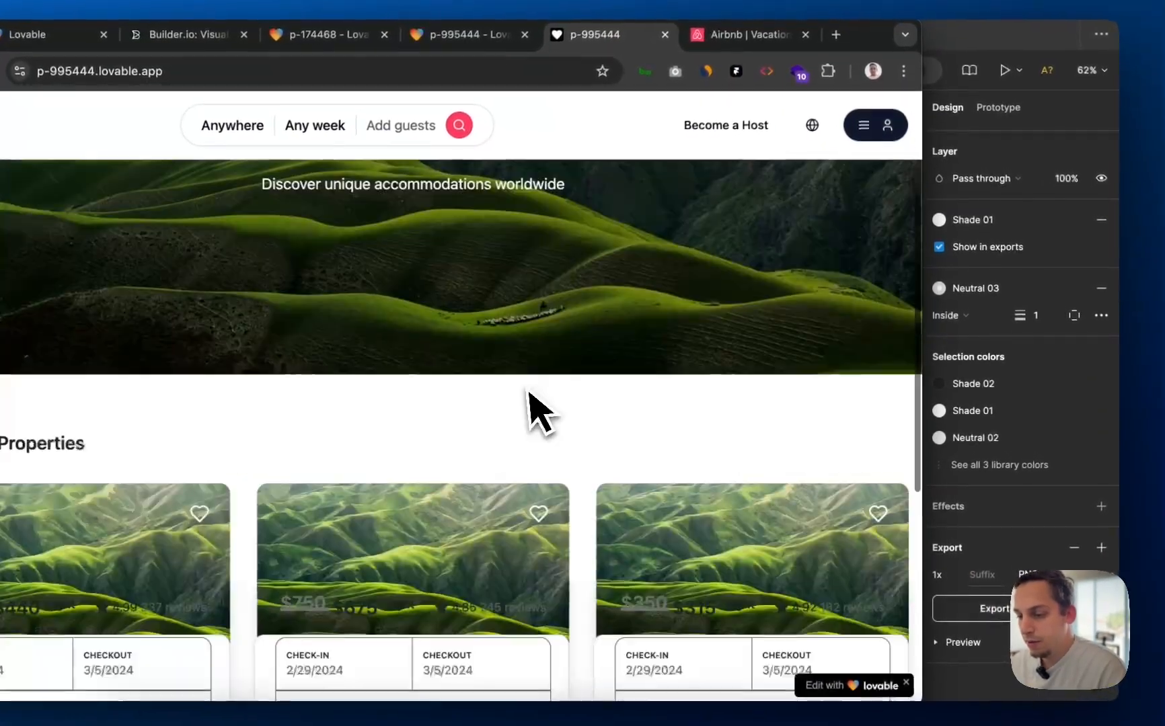
{"action": "scroll", "coordinate": [573, 404], "scroll_direction": "down", "scroll_amount": 5}
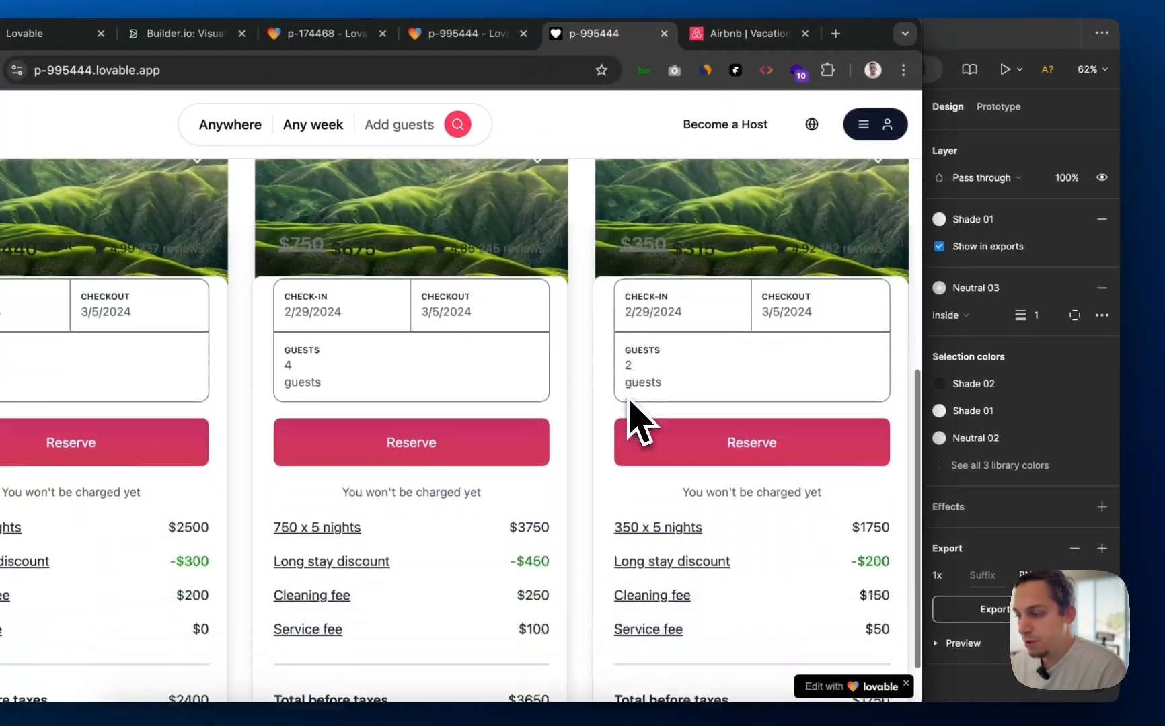
{"action": "scroll", "coordinate": [625, 363], "scroll_direction": "up", "scroll_amount": 5}
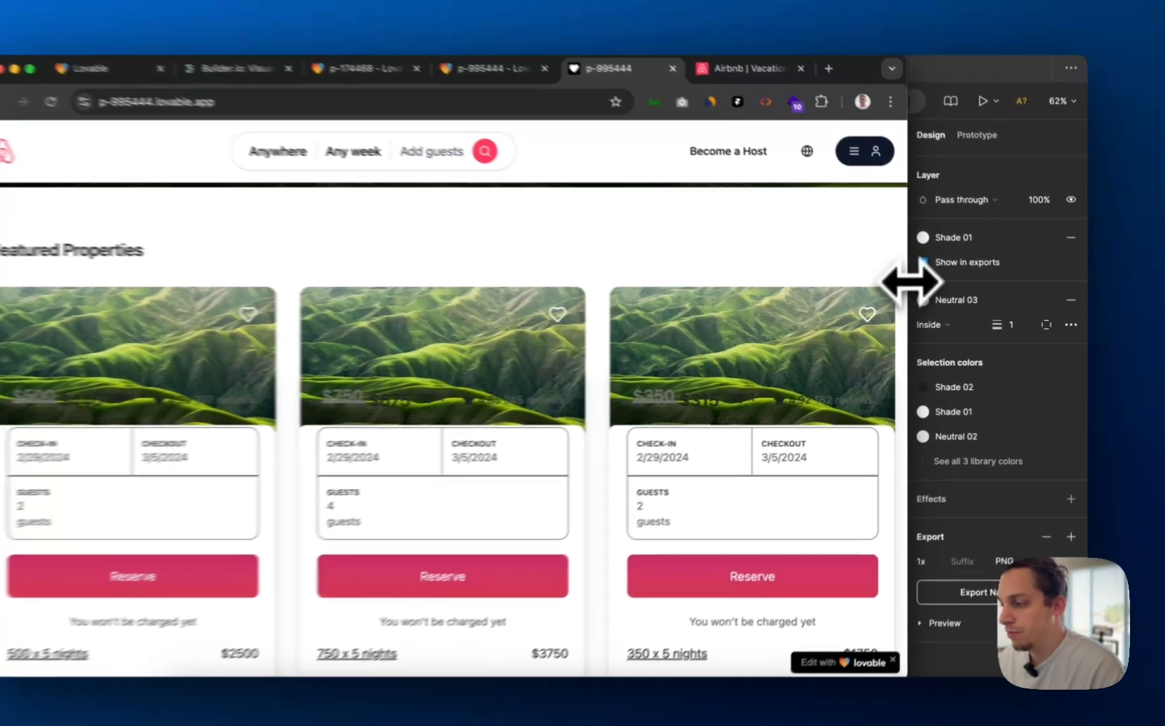
{"action": "left_click_drag", "start_coordinate": [923, 288], "coordinate": [1054, 318]}
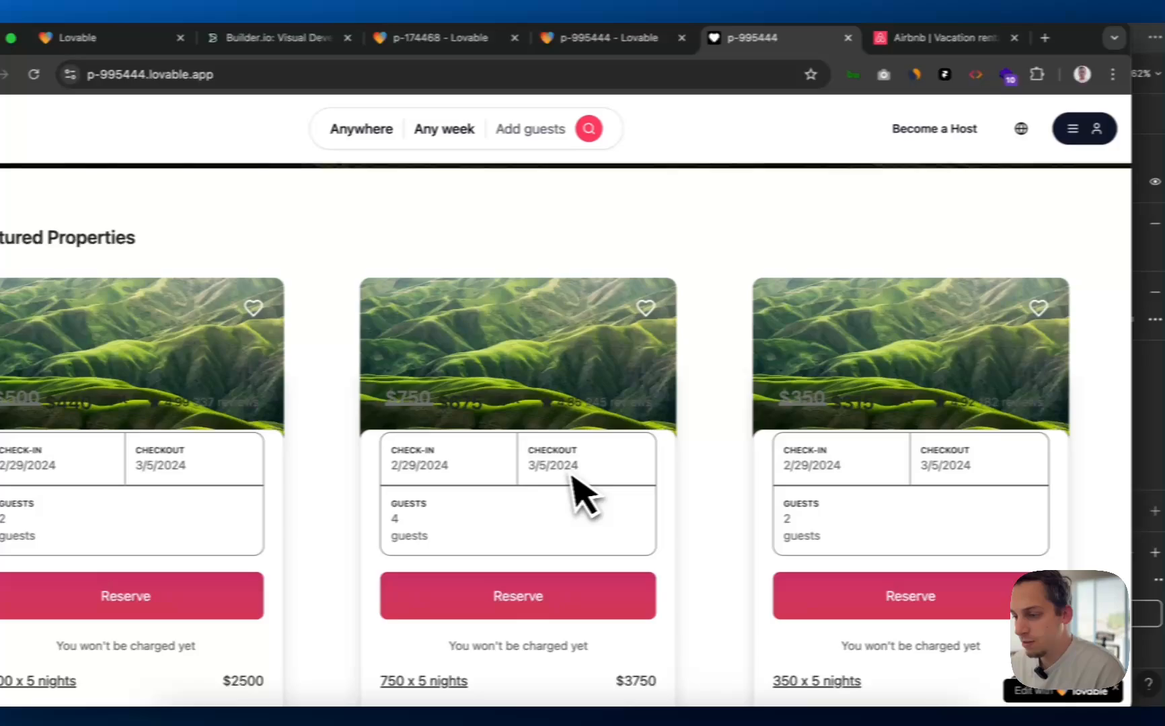
{"action": "scroll", "coordinate": [577, 489], "scroll_direction": "down", "scroll_amount": 3}
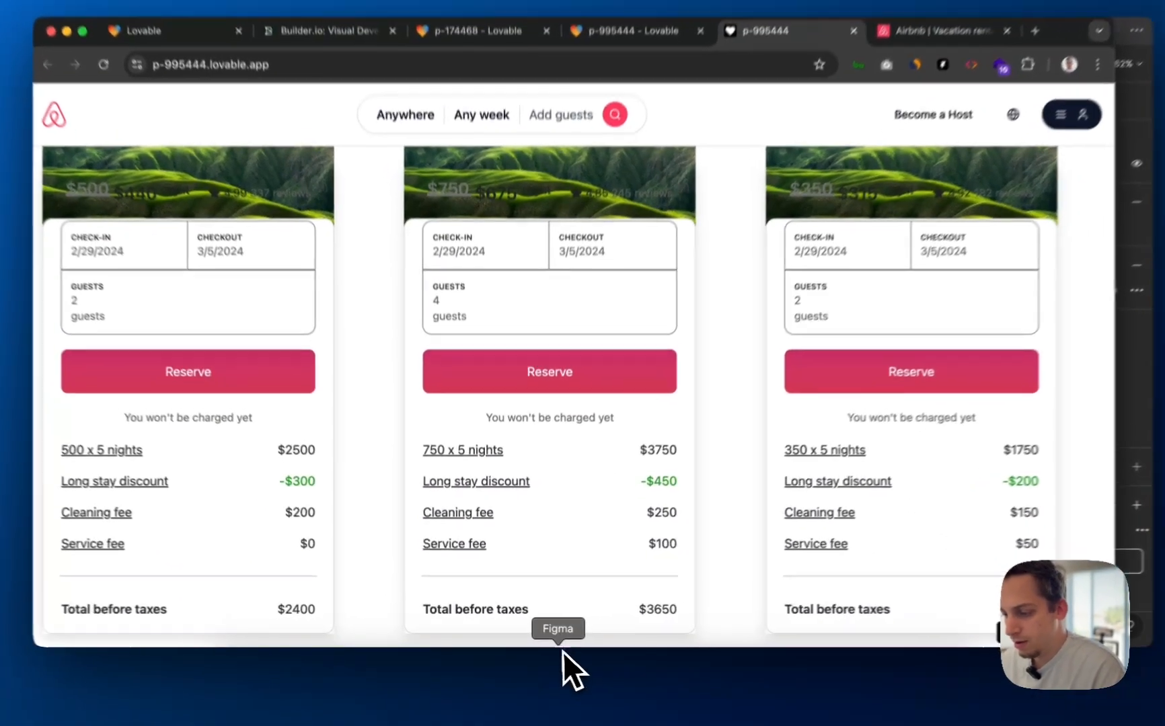
- Switch to the Airbnb UI Kit in Figma and inspect the layer structure of the reservation card in Frame 70
{"action": "left_click", "coordinate": [562, 651]}
{"action": "scroll", "coordinate": [525, 464], "scroll_direction": "down", "scroll_amount": 5}
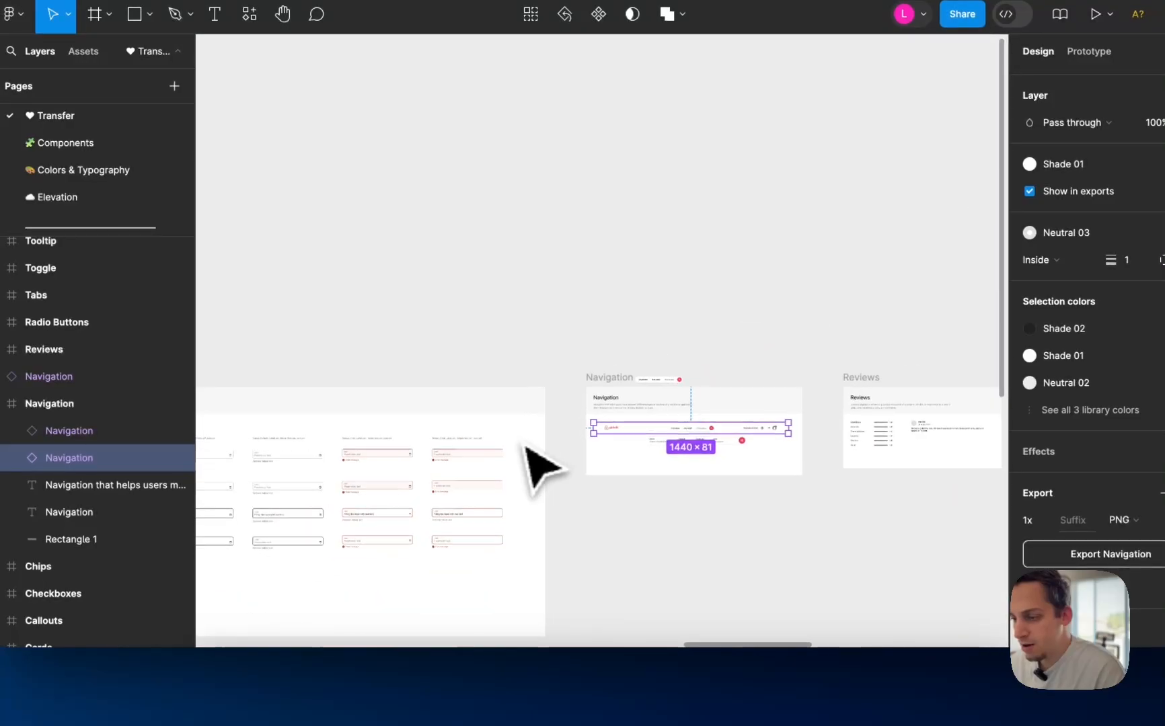
{"action": "scroll", "coordinate": [526, 447], "scroll_direction": "up", "scroll_amount": 10}
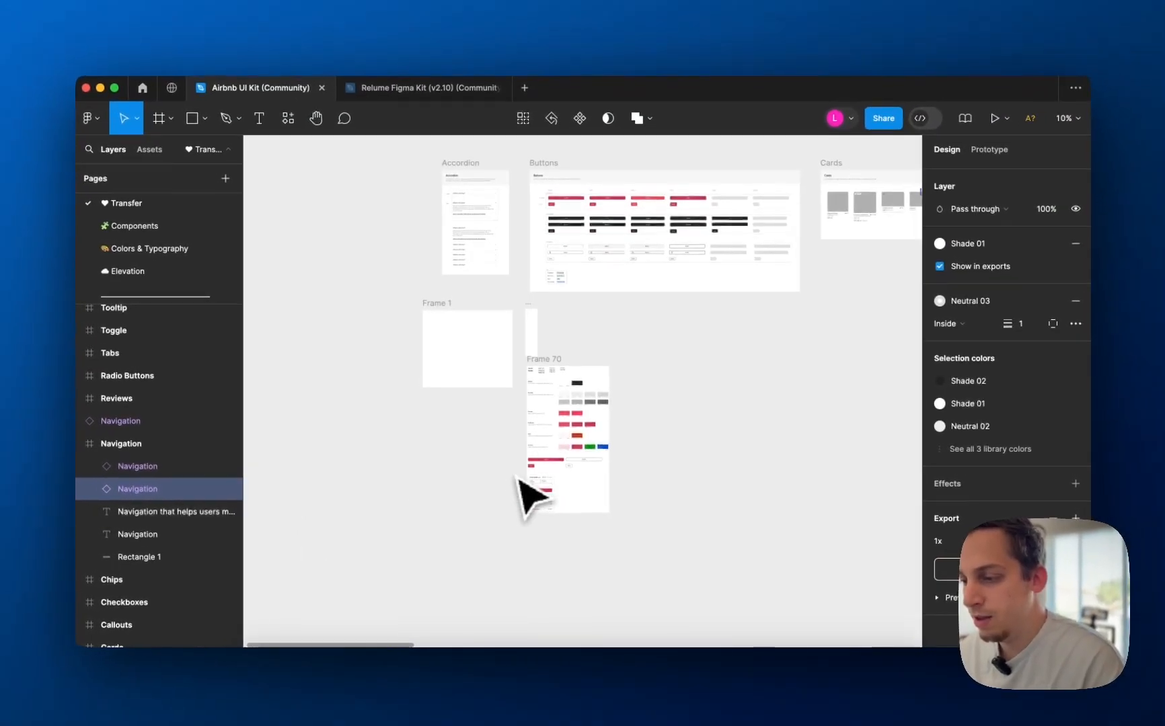
{"action": "scroll", "coordinate": [531, 484], "scroll_direction": "up", "scroll_amount": 10}
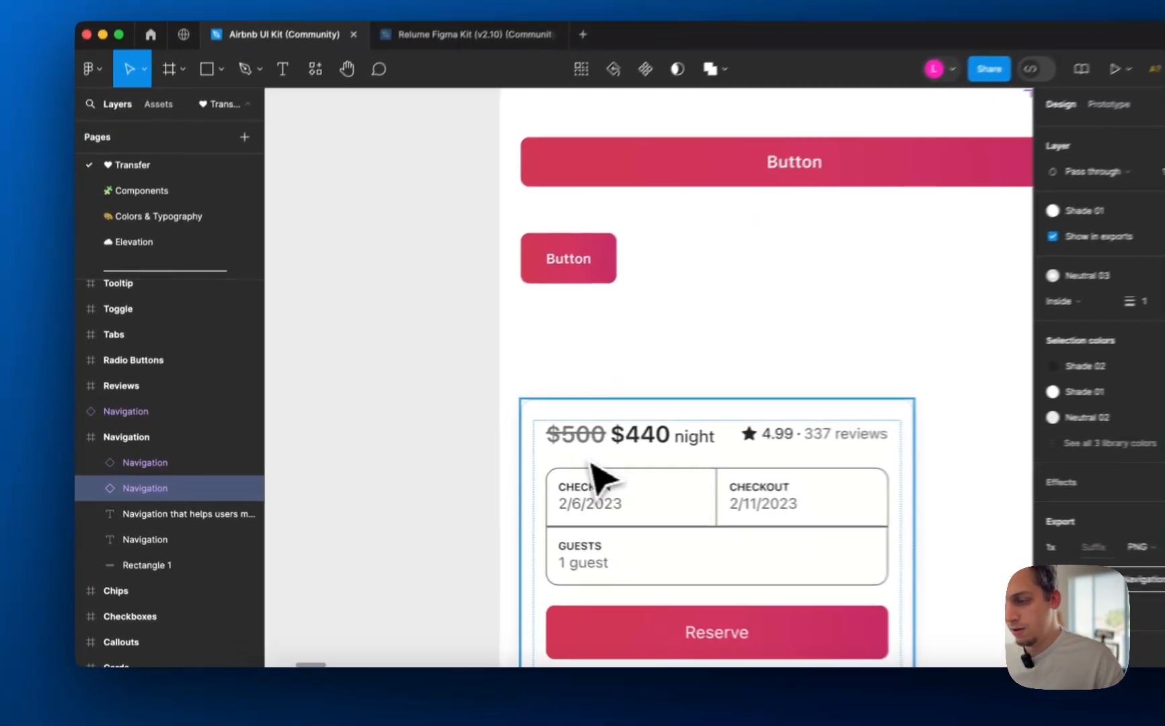
{"action": "left_click", "coordinate": [527, 464]}
{"action": "left_click", "coordinate": [529, 465]}
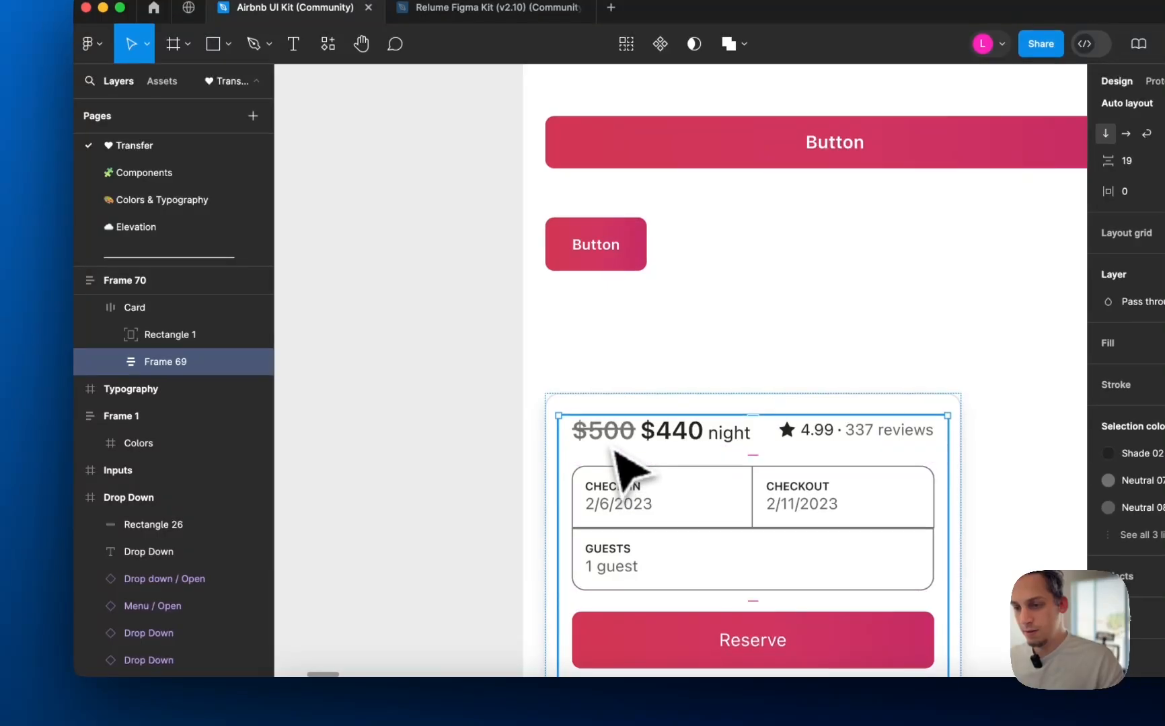
{"action": "left_click", "coordinate": [618, 441]}
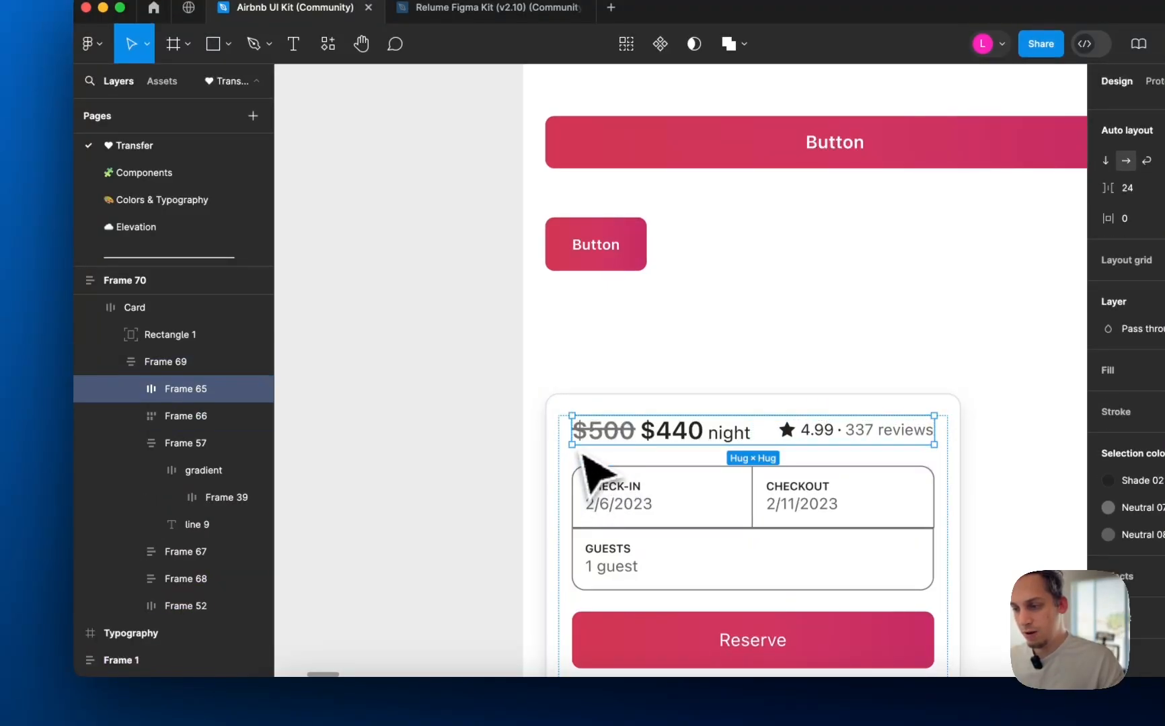
{"action": "key", "text": "Escape"}
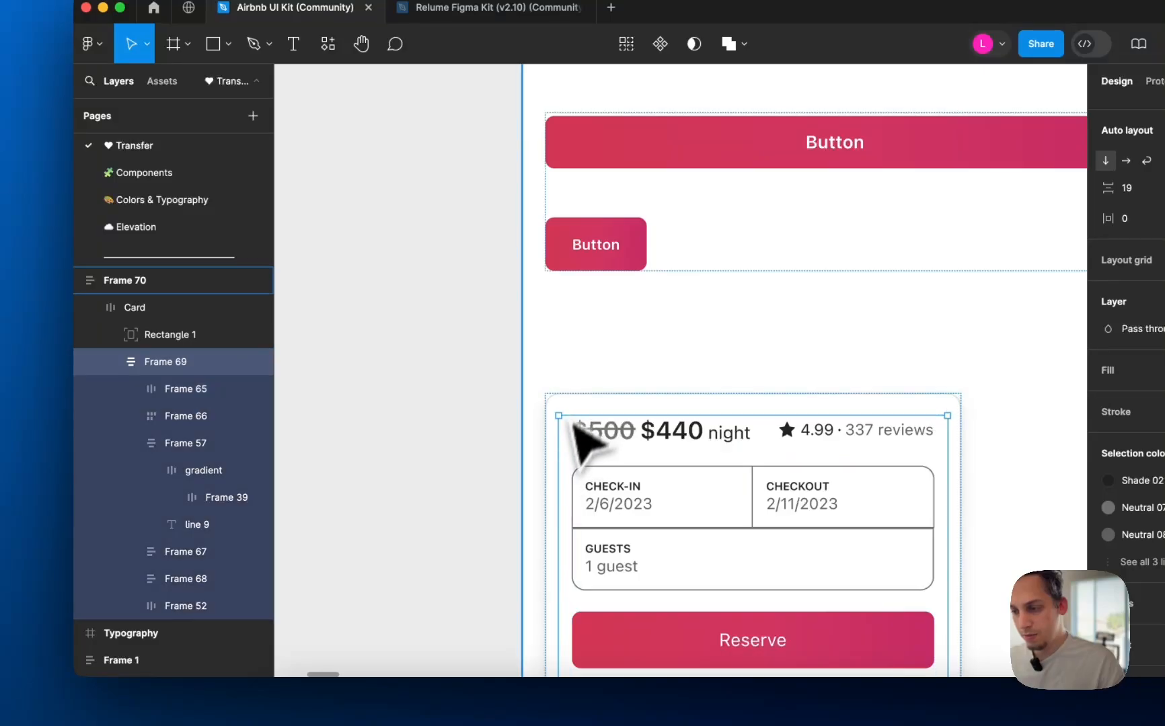
{"action": "key", "text": "Escape"}
{"action": "left_click", "coordinate": [161, 335]}
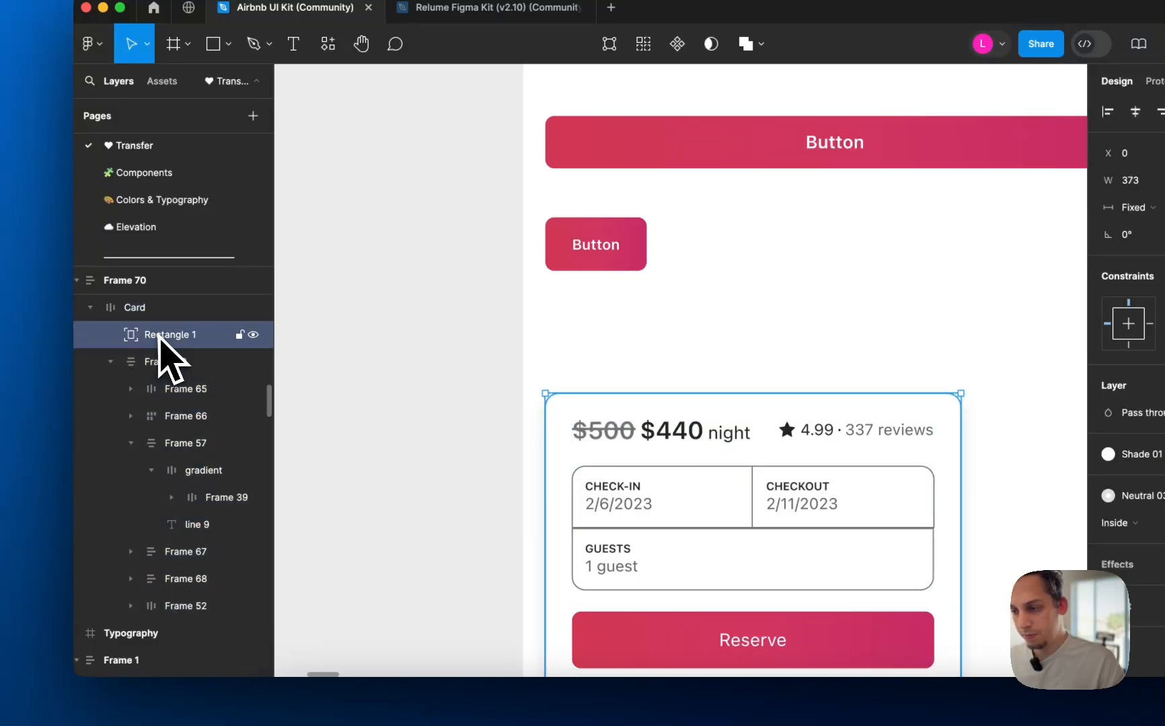
- Locate the property card designs in the Cards frame and select the first card
{"action": "scroll", "coordinate": [604, 533], "scroll_direction": "down", "scroll_amount": 5}
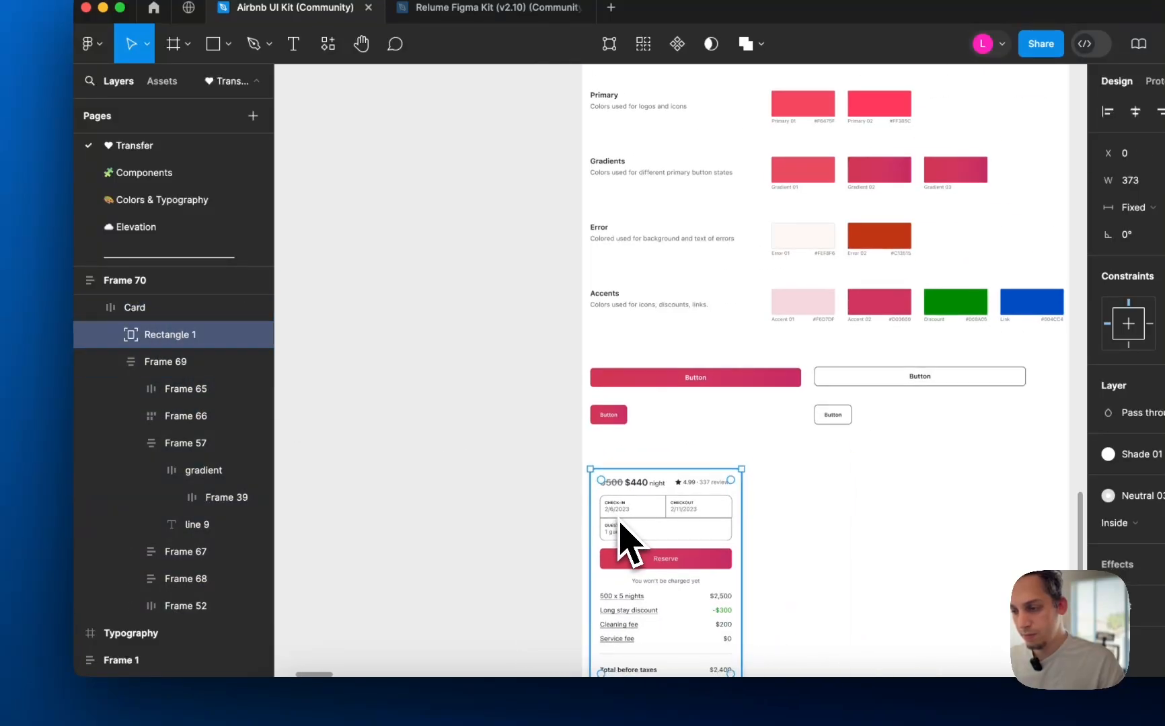
{"action": "scroll", "coordinate": [593, 525], "scroll_direction": "right", "scroll_amount": 10}
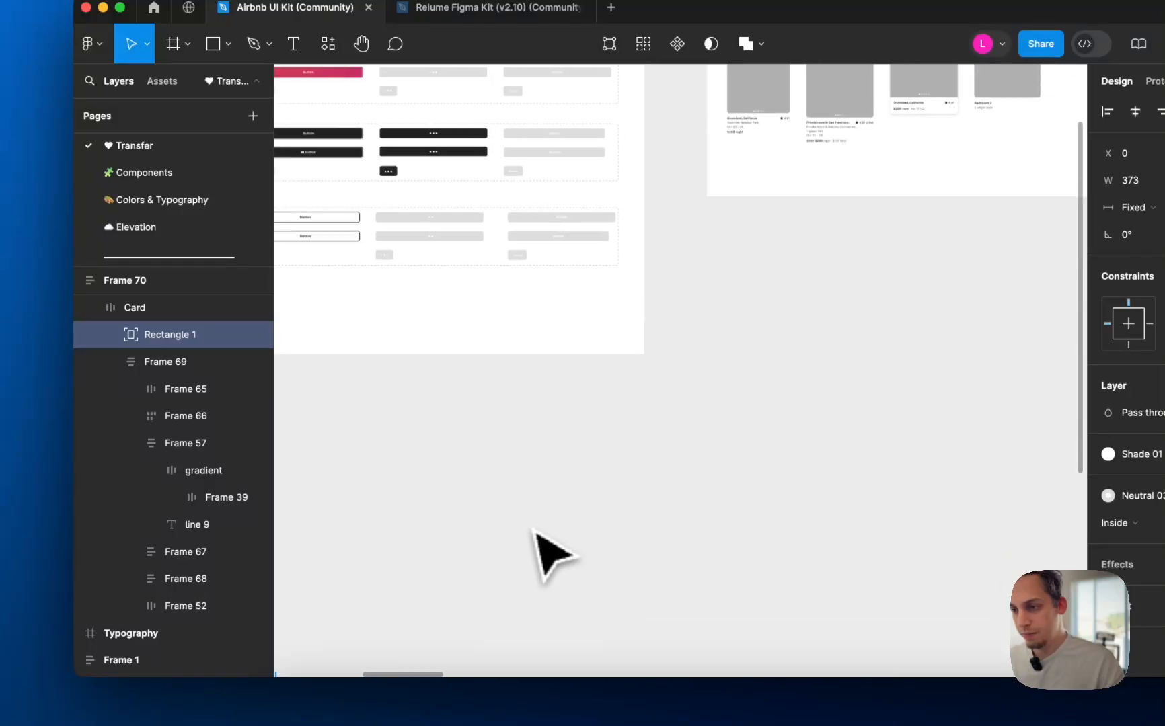
{"action": "left_click", "coordinate": [875, 330]}
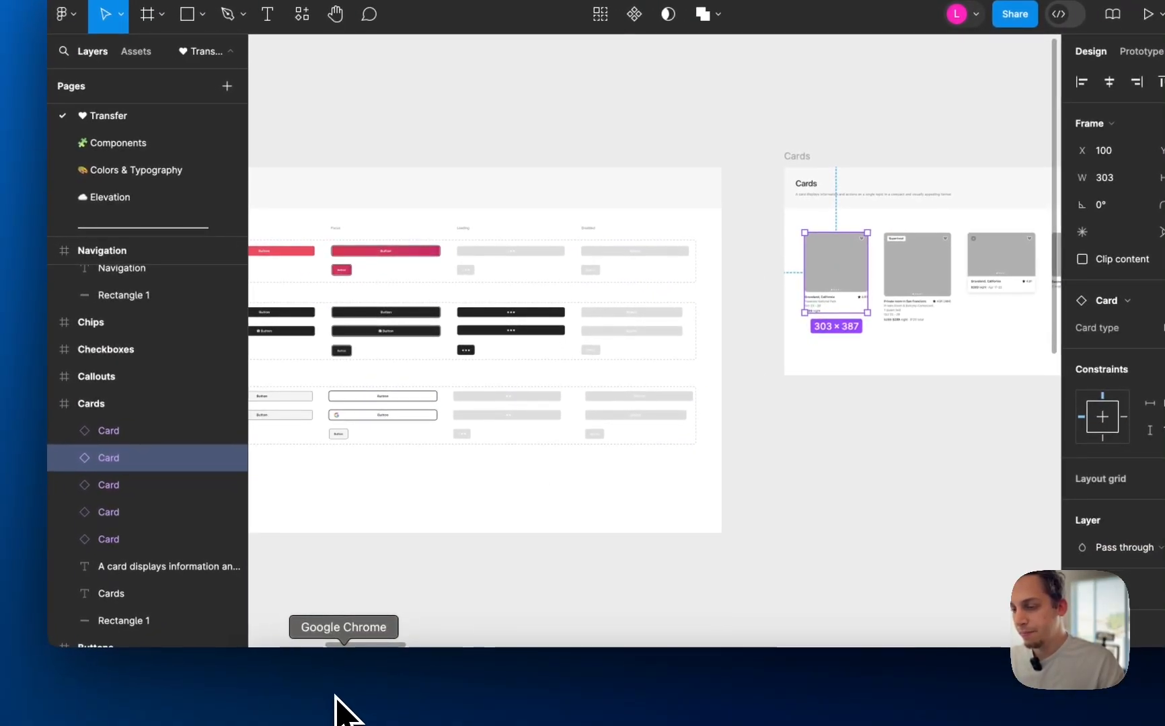
- Return to the published p-995444 site in Chrome and review the full marketplace page from hero to property cards
{"action": "left_click", "coordinate": [335, 706]}
{"action": "scroll", "coordinate": [571, 404], "scroll_direction": "up", "scroll_amount": 15}
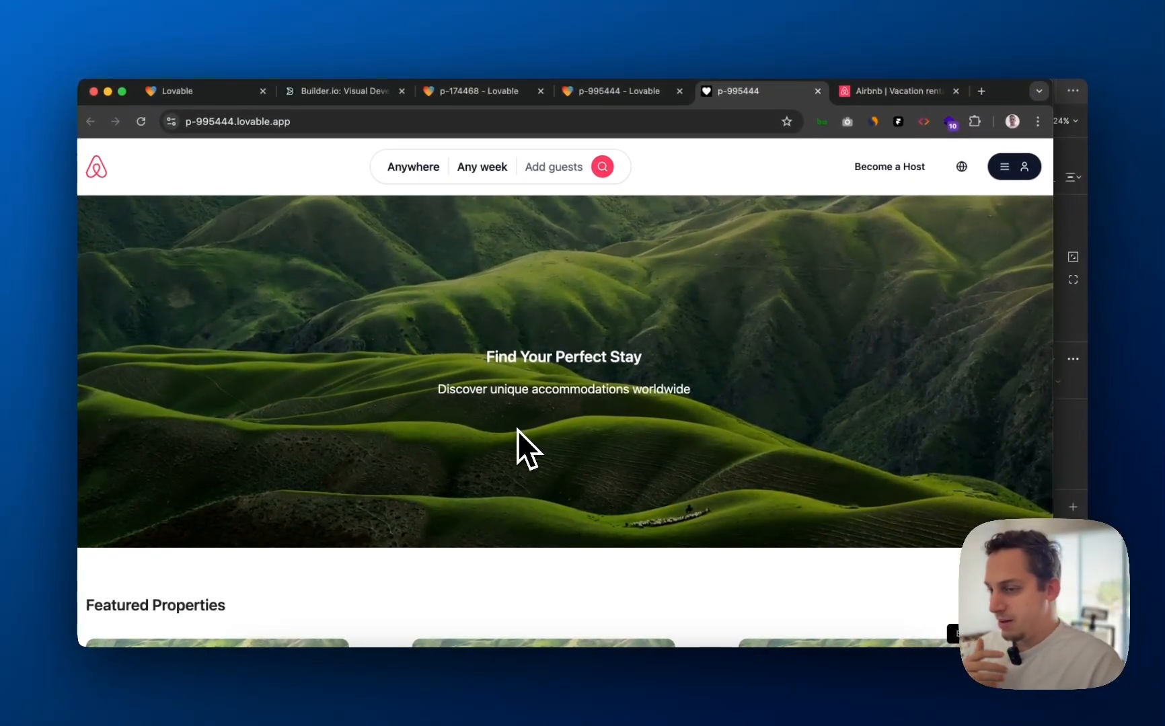
{"action": "scroll", "coordinate": [518, 430], "scroll_direction": "down", "scroll_amount": 15}
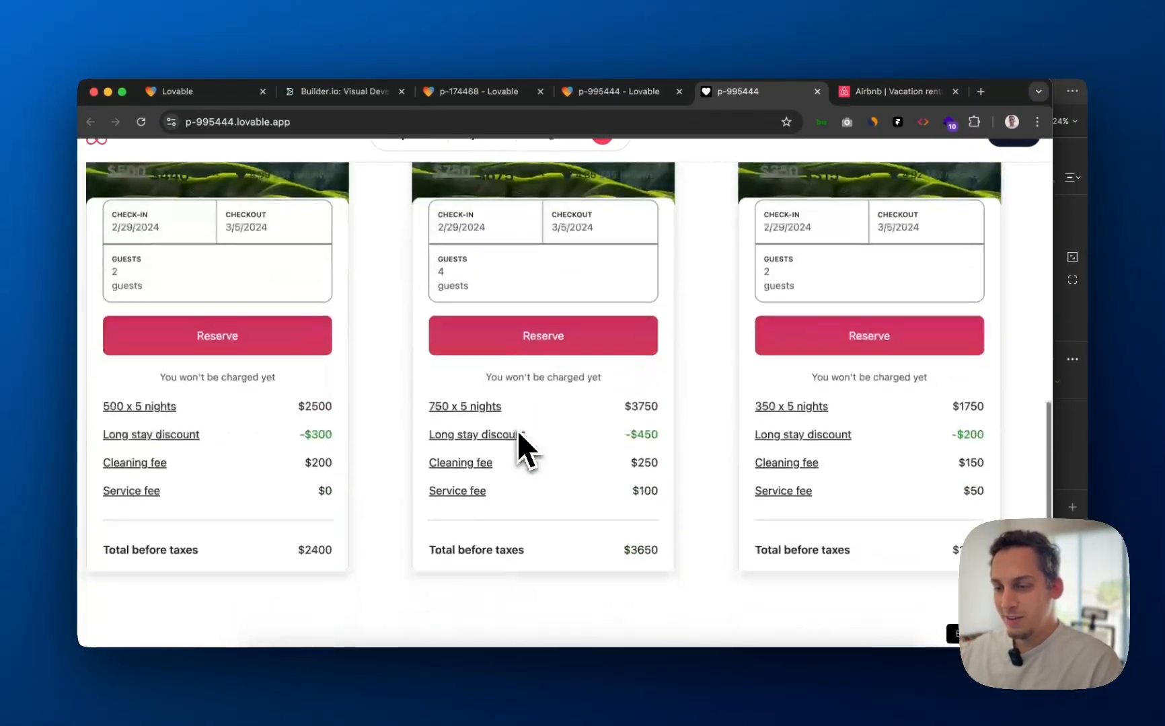
{"action": "scroll", "coordinate": [517, 430], "scroll_direction": "up", "scroll_amount": 15}
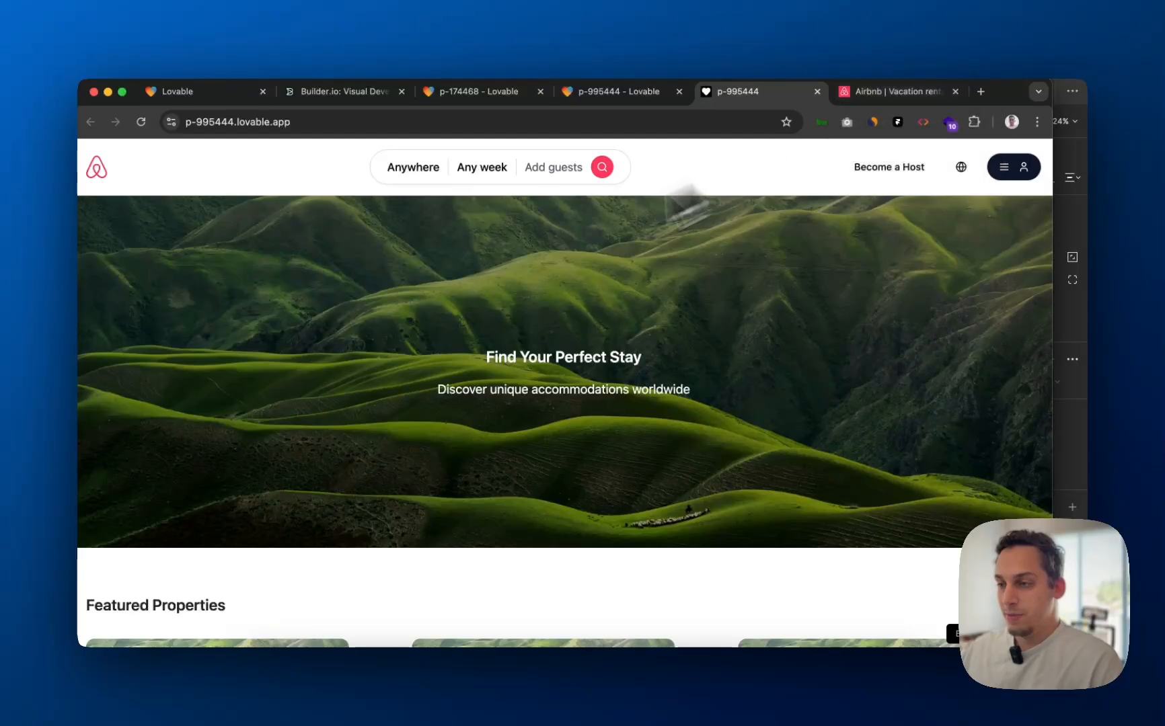
{"action": "scroll", "coordinate": [538, 363], "scroll_direction": "down", "scroll_amount": 10}
{"action": "scroll", "coordinate": [562, 385], "scroll_direction": "up", "scroll_amount": 6}
{"action": "scroll", "coordinate": [562, 387], "scroll_direction": "down", "scroll_amount": 6}
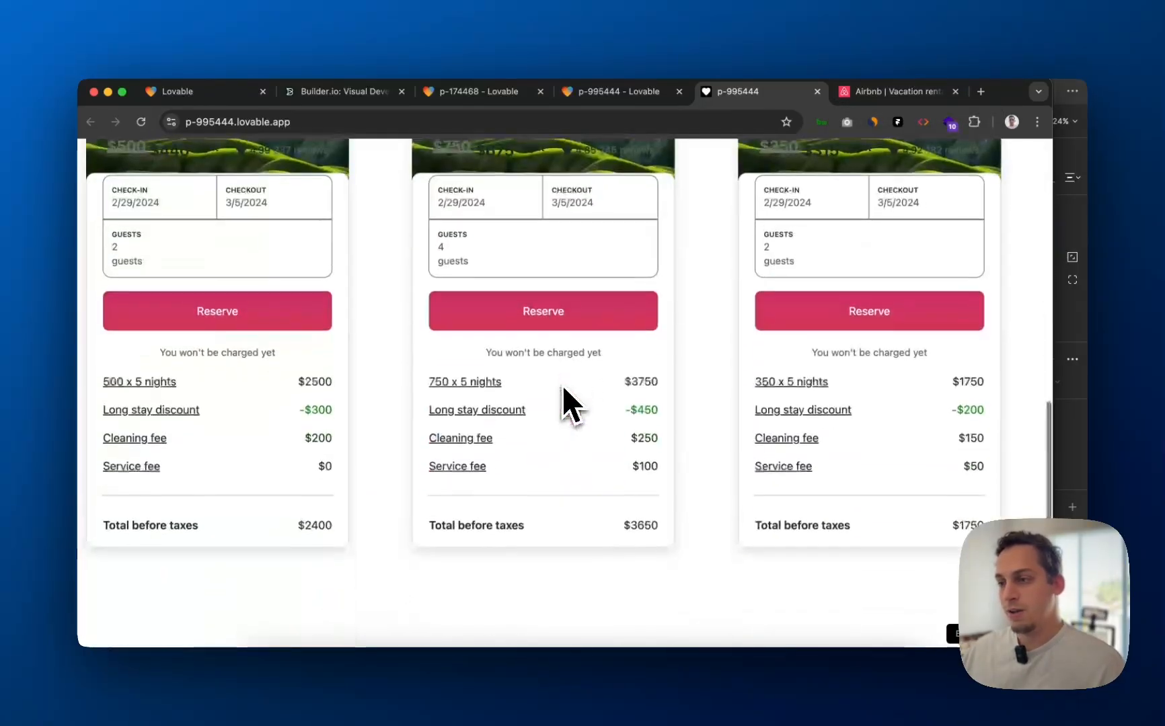
{"action": "scroll", "coordinate": [562, 386], "scroll_direction": "up", "scroll_amount": 6}
{"action": "scroll", "coordinate": [563, 386], "scroll_direction": "down", "scroll_amount": 6}
{"action": "scroll", "coordinate": [562, 387], "scroll_direction": "up", "scroll_amount": 10}
- Examine the published marketplace page at mobile width, including its navigation, hero and stacked property cards
{"action": "scroll", "coordinate": [562, 385], "scroll_direction": "down", "scroll_amount": 1}
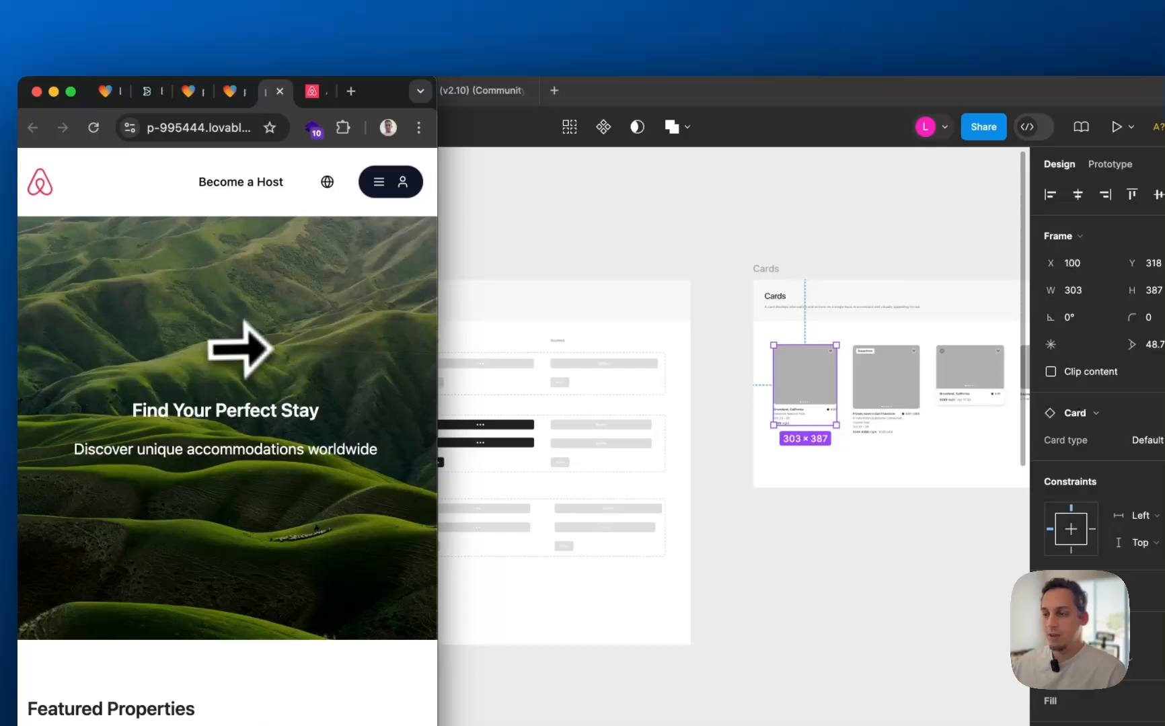
{"action": "scroll", "coordinate": [354, 403], "scroll_direction": "down", "scroll_amount": 8}
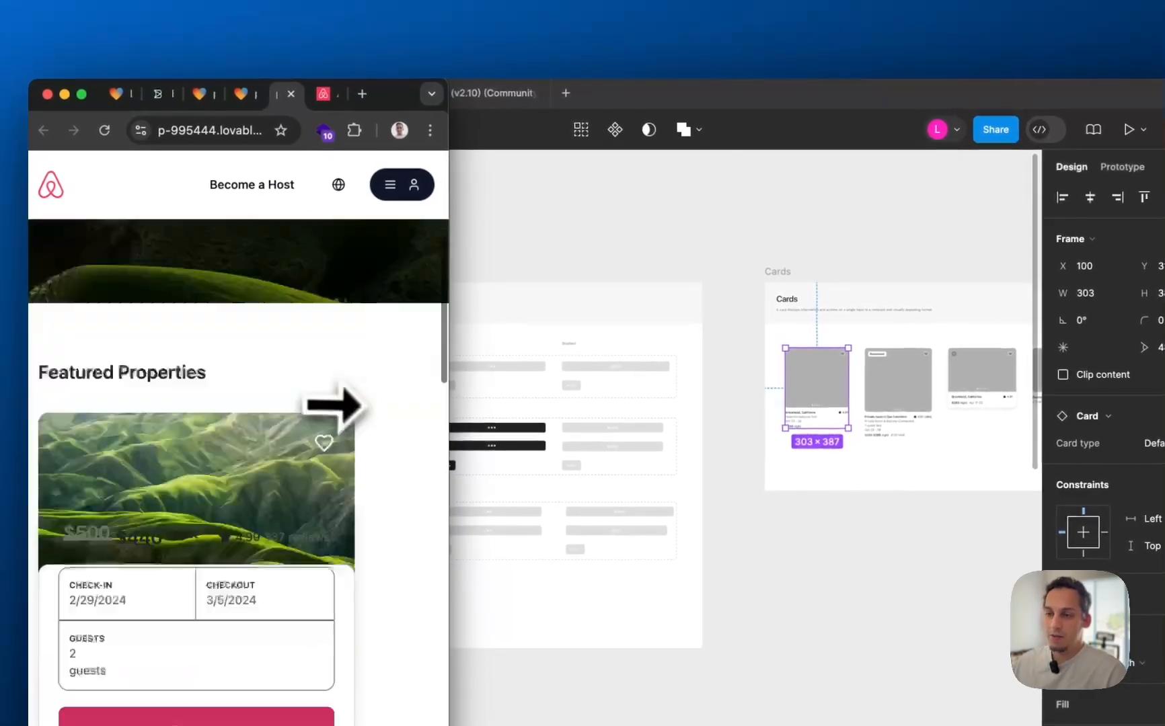
{"action": "scroll", "coordinate": [355, 403], "scroll_direction": "up", "scroll_amount": 7}
{"action": "scroll", "coordinate": [355, 403], "scroll_direction": "down", "scroll_amount": 6}
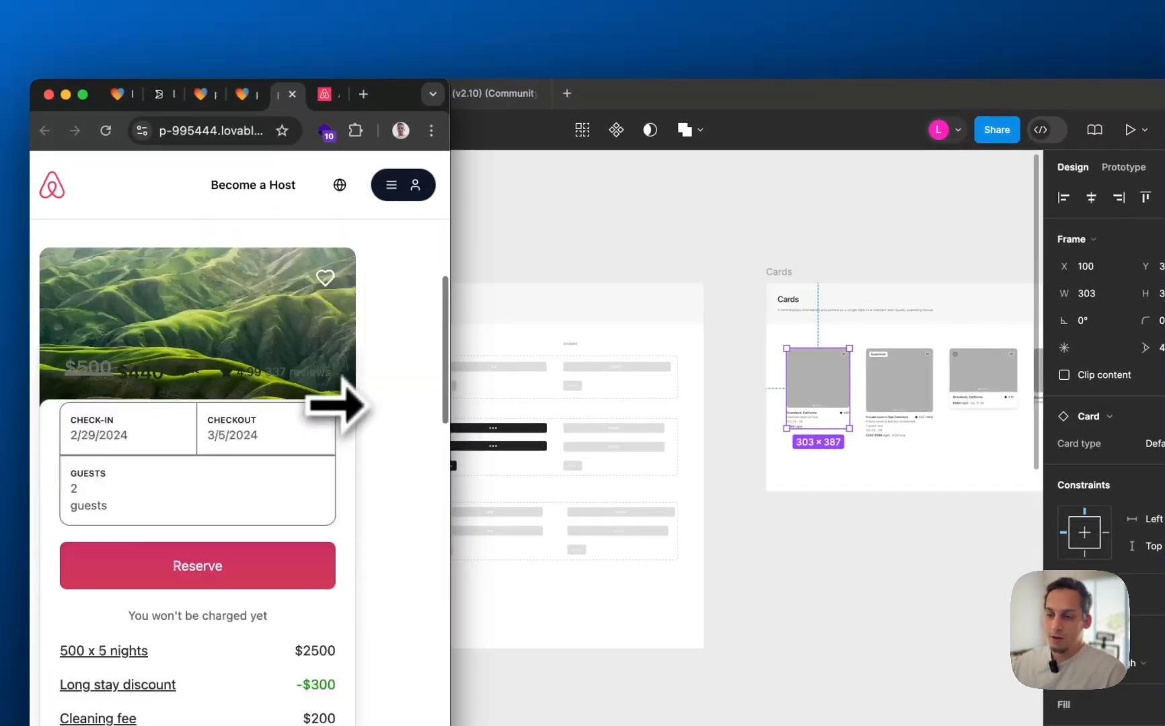
{"action": "scroll", "coordinate": [363, 405], "scroll_direction": "down", "scroll_amount": 3}
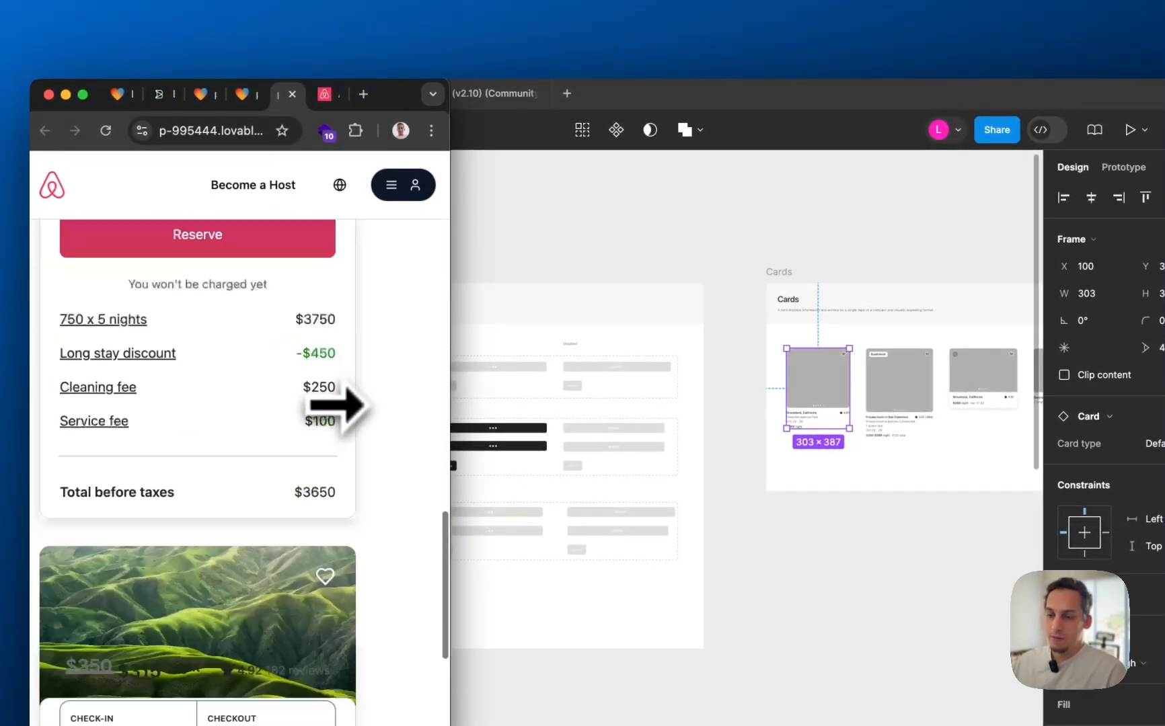
{"action": "scroll", "coordinate": [363, 404], "scroll_direction": "up", "scroll_amount": 9}
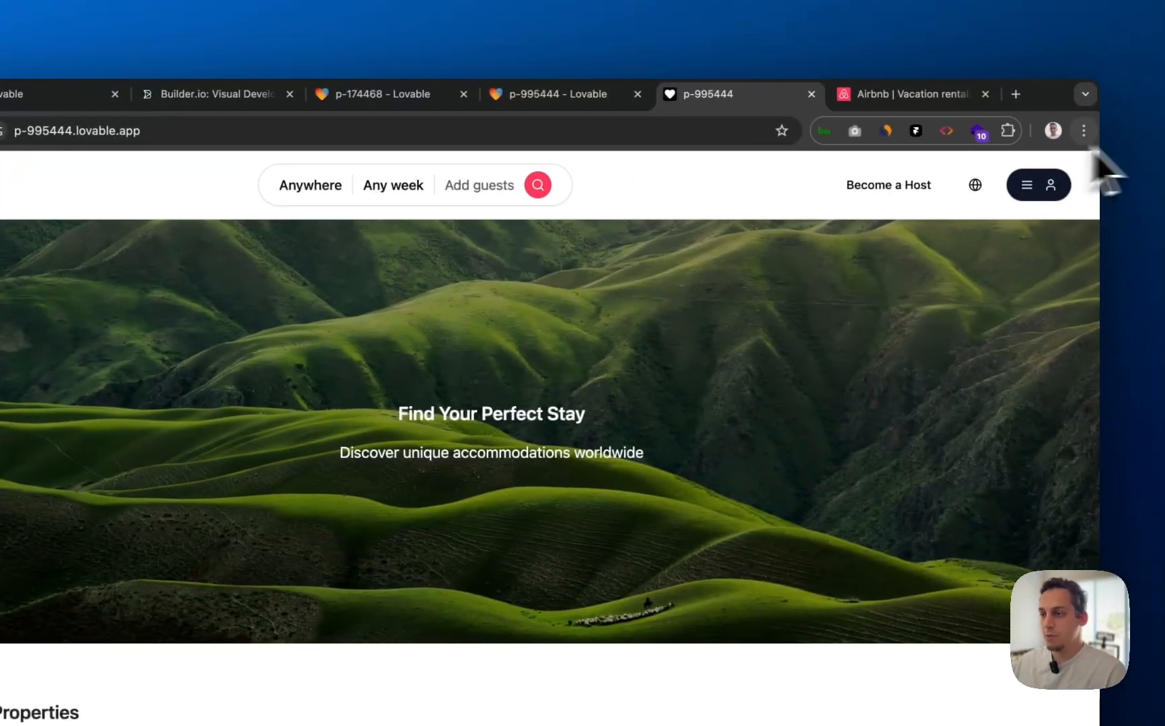
- Publish the p-174468 project to p-174468.lovable.app, open the live site and try resizing its browser window
{"action": "left_click", "coordinate": [569, 98]}
{"action": "left_click", "coordinate": [439, 95]}
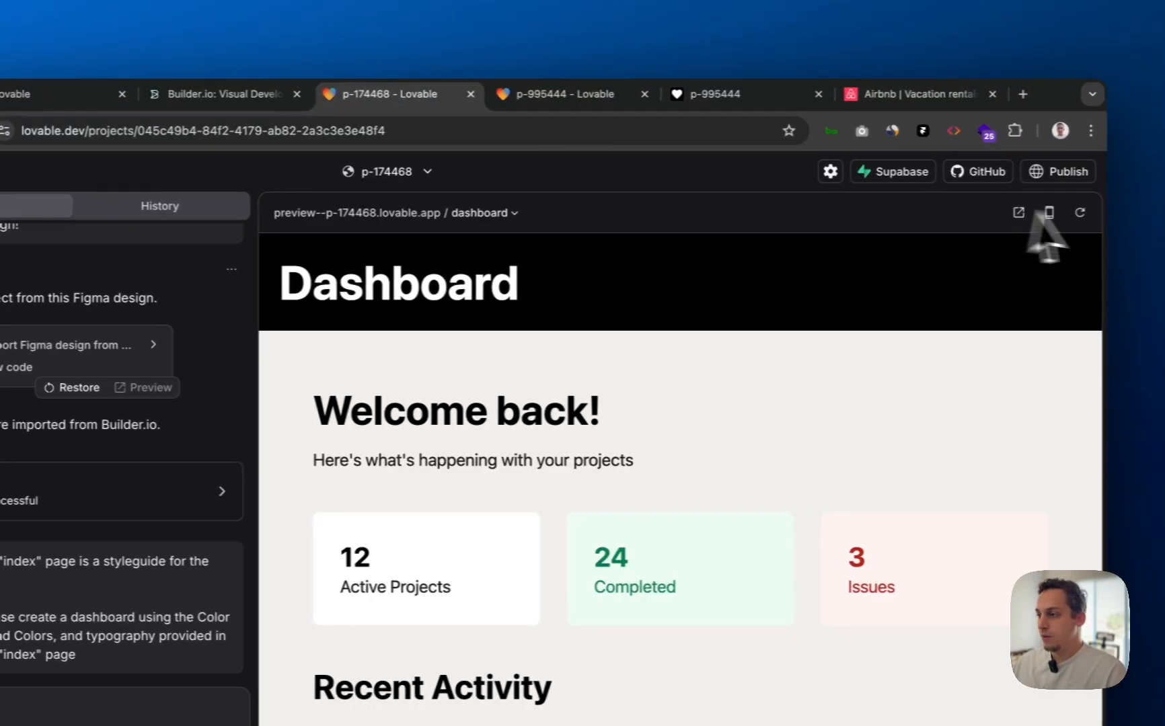
{"action": "left_click", "coordinate": [1093, 172]}
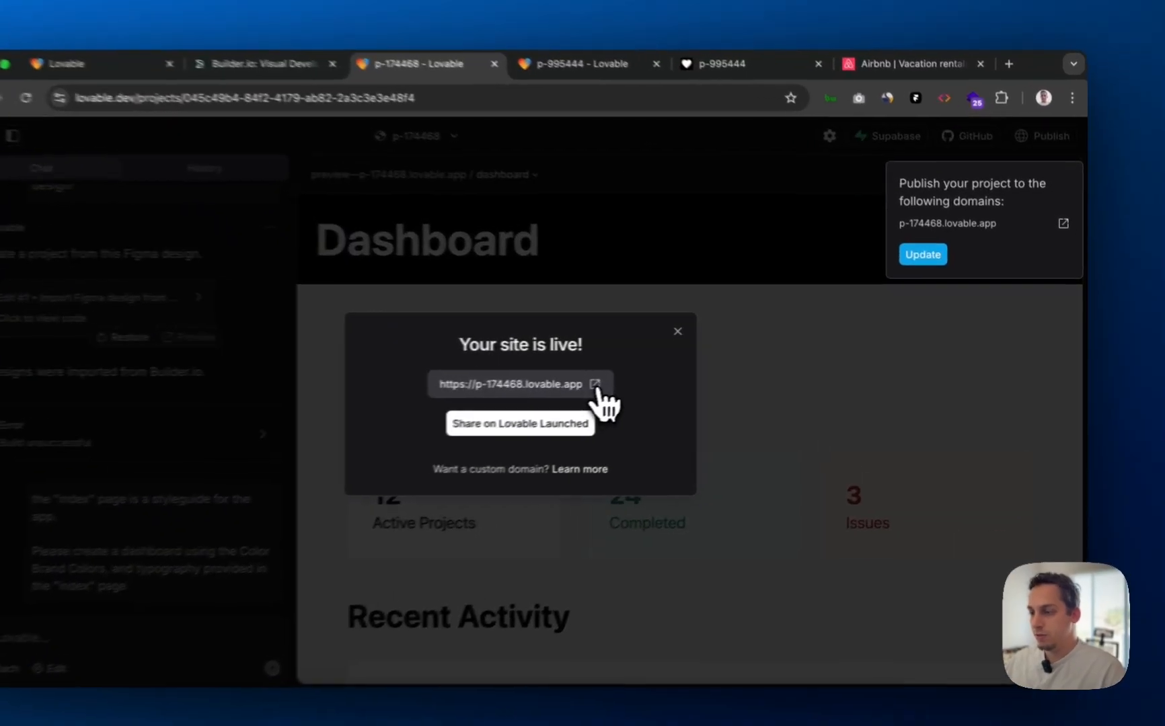
{"action": "left_click", "coordinate": [594, 385]}
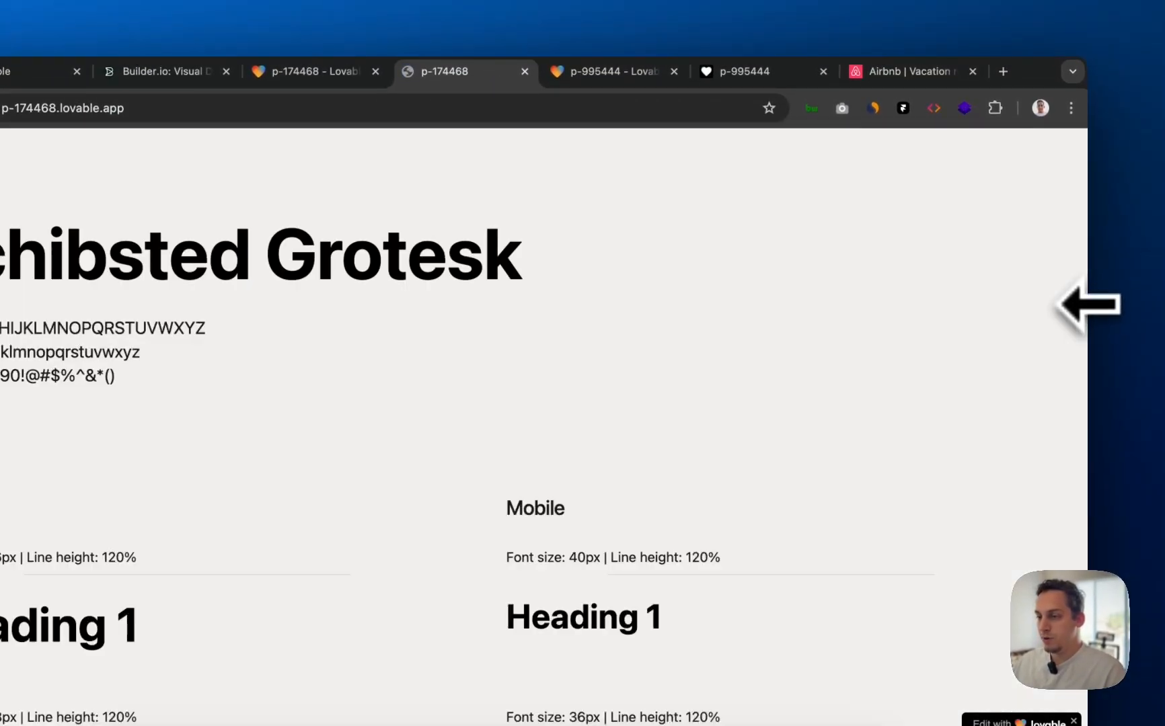
{"action": "left_click_drag", "start_coordinate": [1086, 304], "coordinate": [1110, 292]}
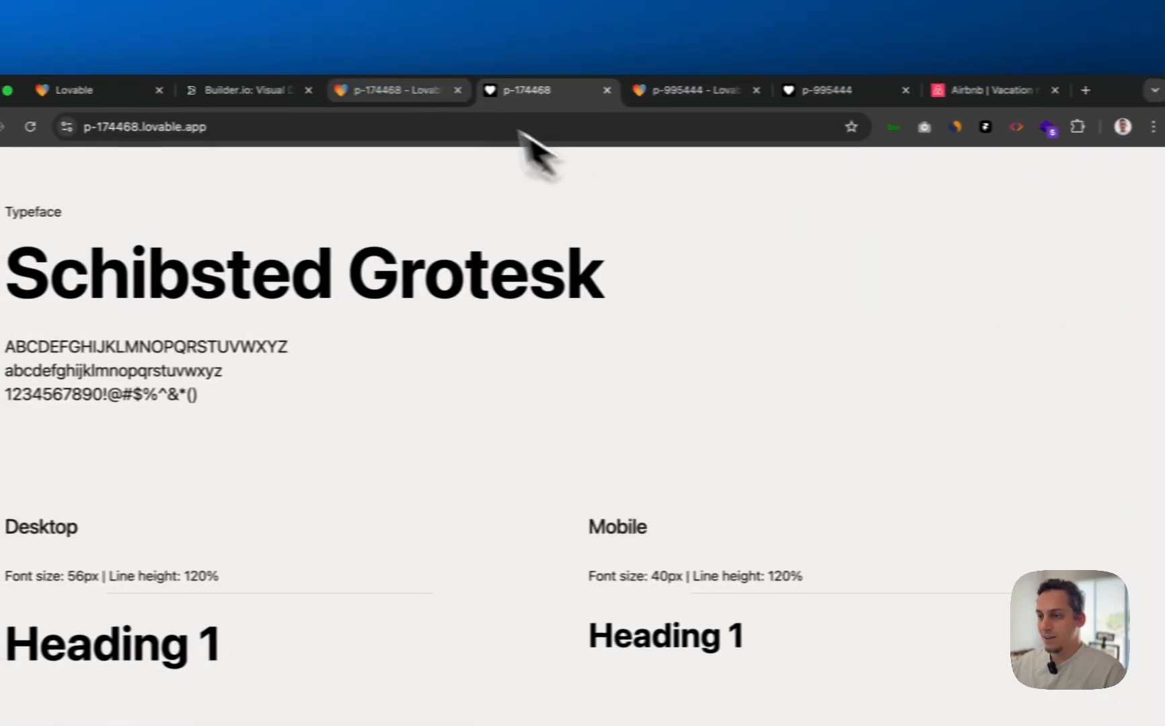
- Dismiss the publish confirmation in the p-174468 project and open the /dashboard page of its live site p-174468.lovable.app
{"action": "left_click", "coordinate": [403, 90]}
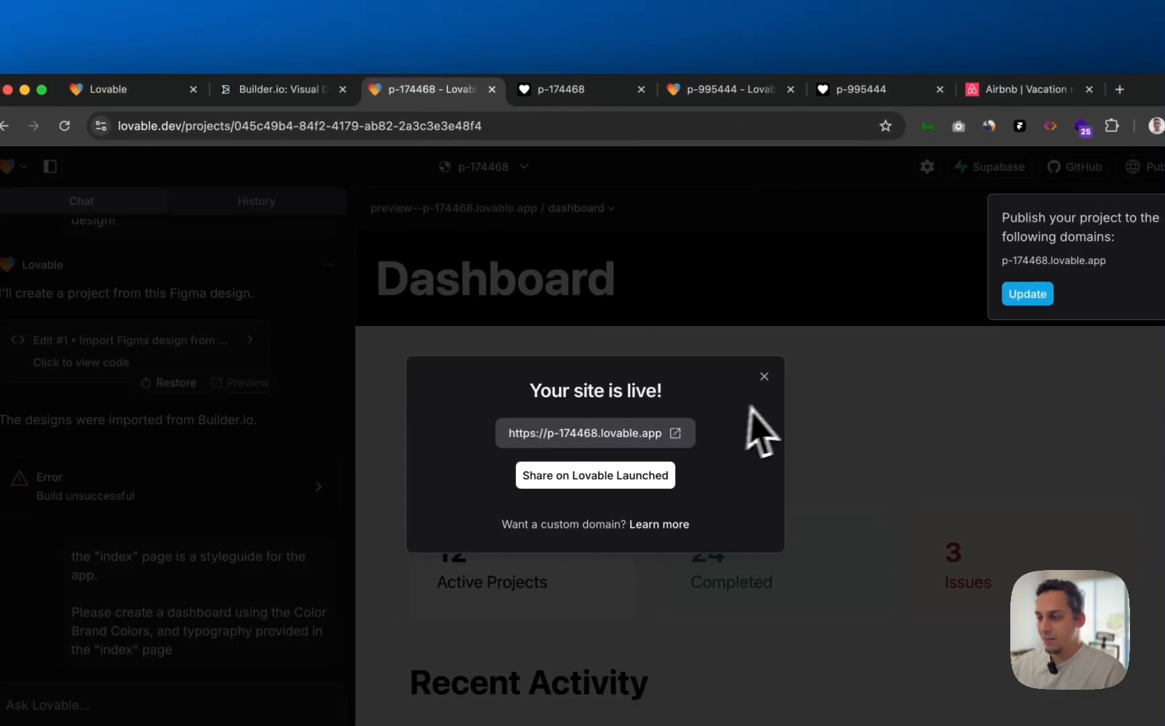
{"action": "left_click", "coordinate": [765, 375]}
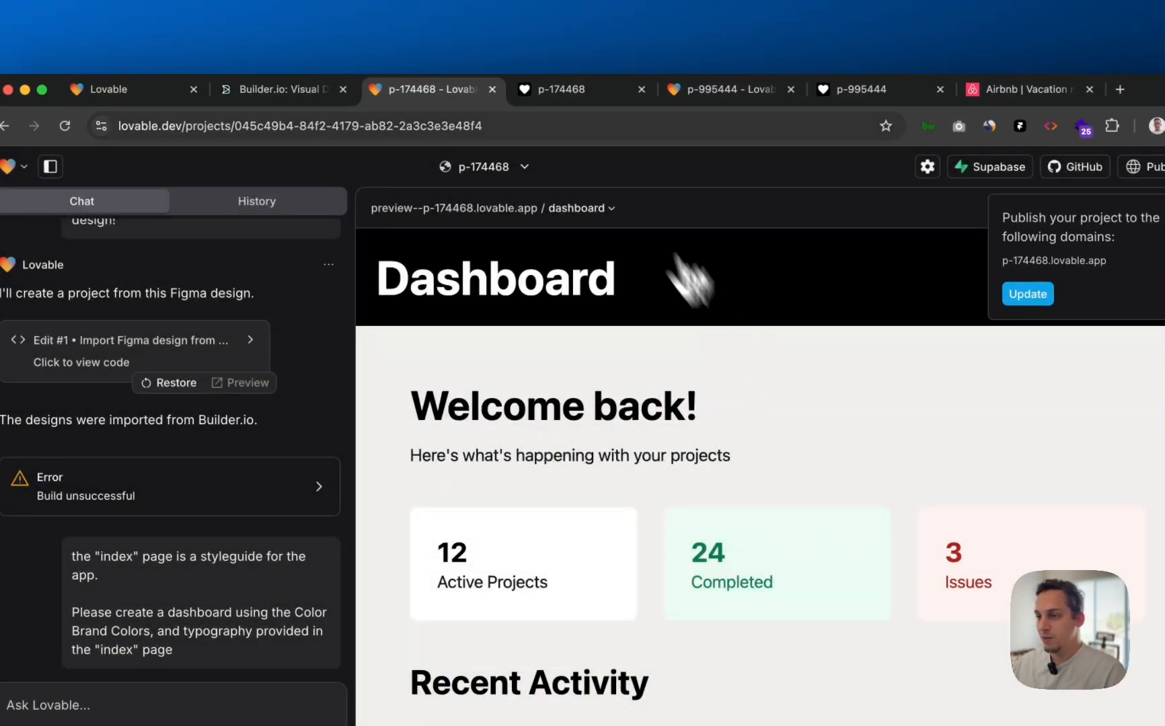
{"action": "left_click", "coordinate": [573, 92]}
{"action": "left_click", "coordinate": [336, 126]}
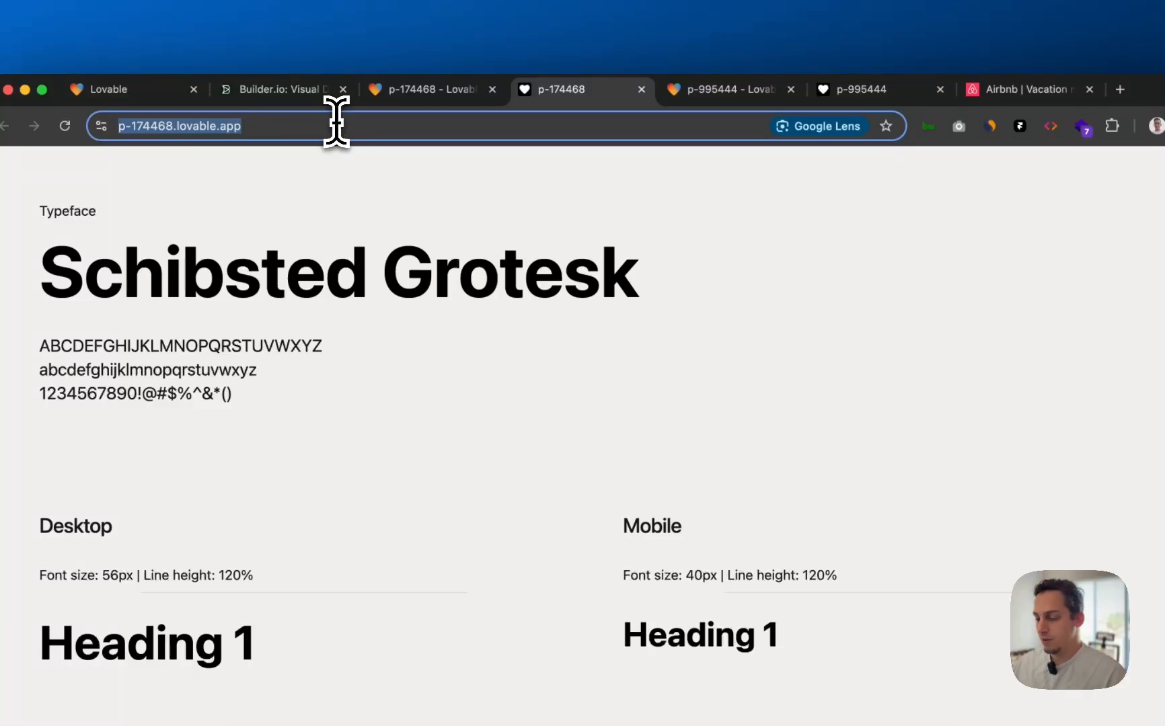
{"action": "key", "text": "Right"}
{"action": "type", "text": "dashboard"}
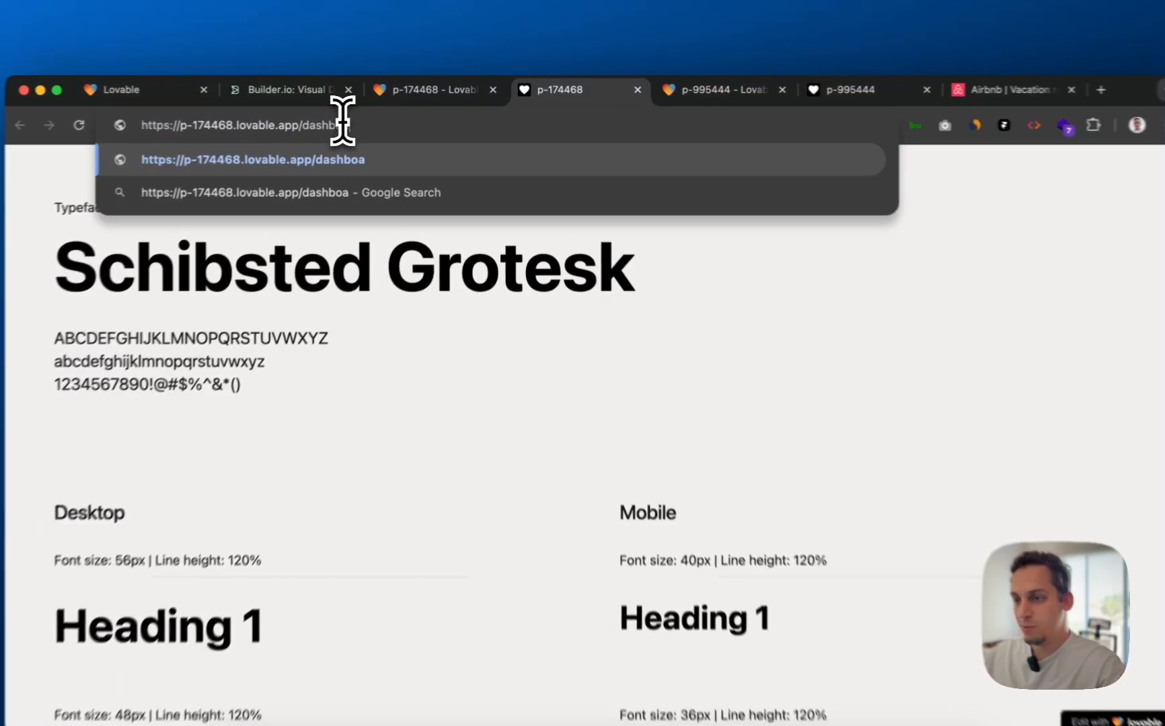
{"action": "key", "text": "Return"}
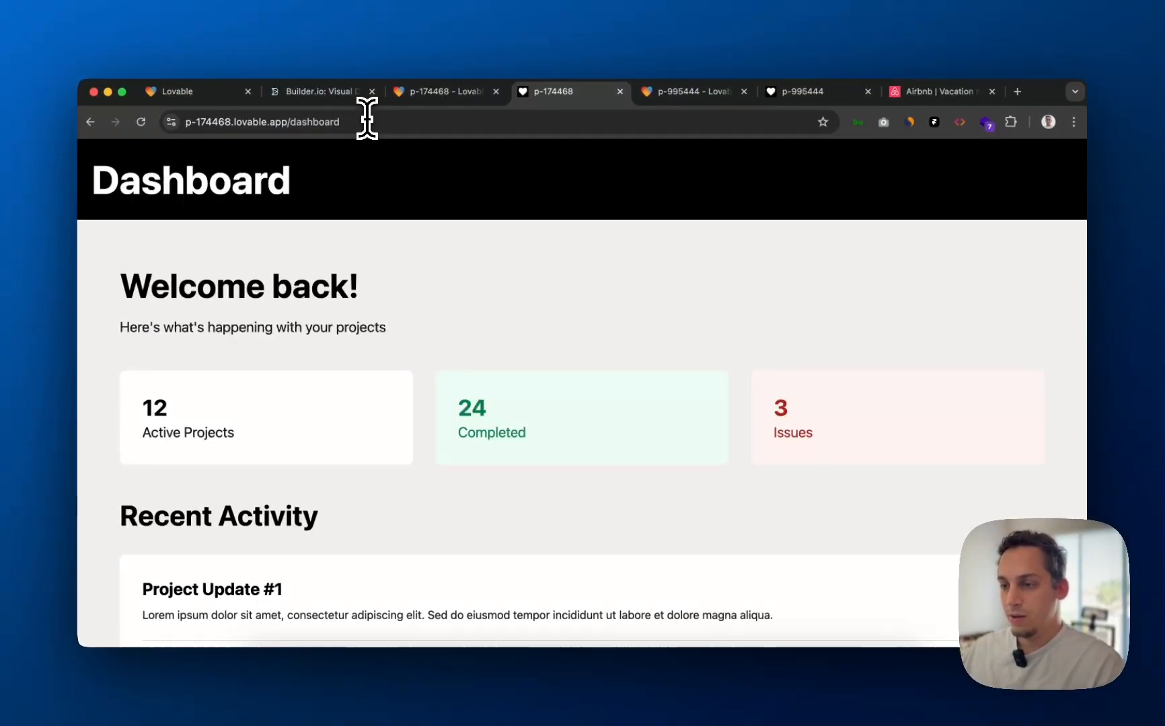
- Review the published dashboard from its header to the Recent Activity list and check its layout by resizing the browser window
{"action": "scroll", "coordinate": [437, 327], "scroll_direction": "down", "scroll_amount": 5}
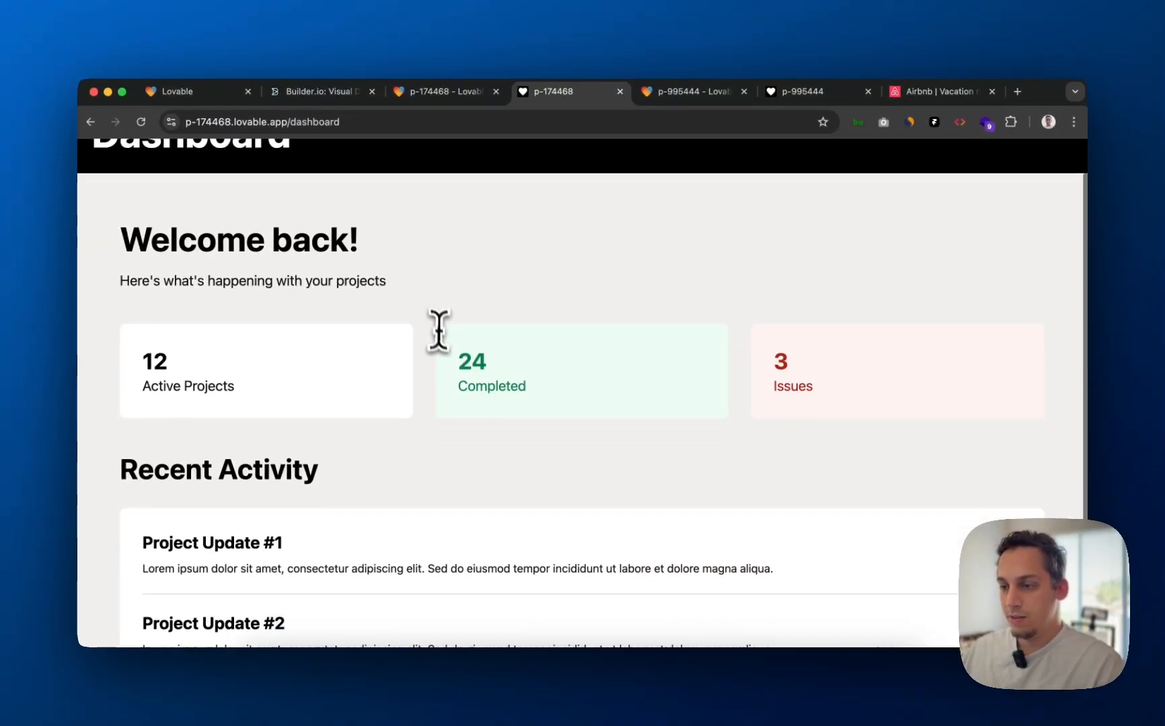
{"action": "scroll", "coordinate": [1076, 396], "scroll_direction": "up", "scroll_amount": 5}
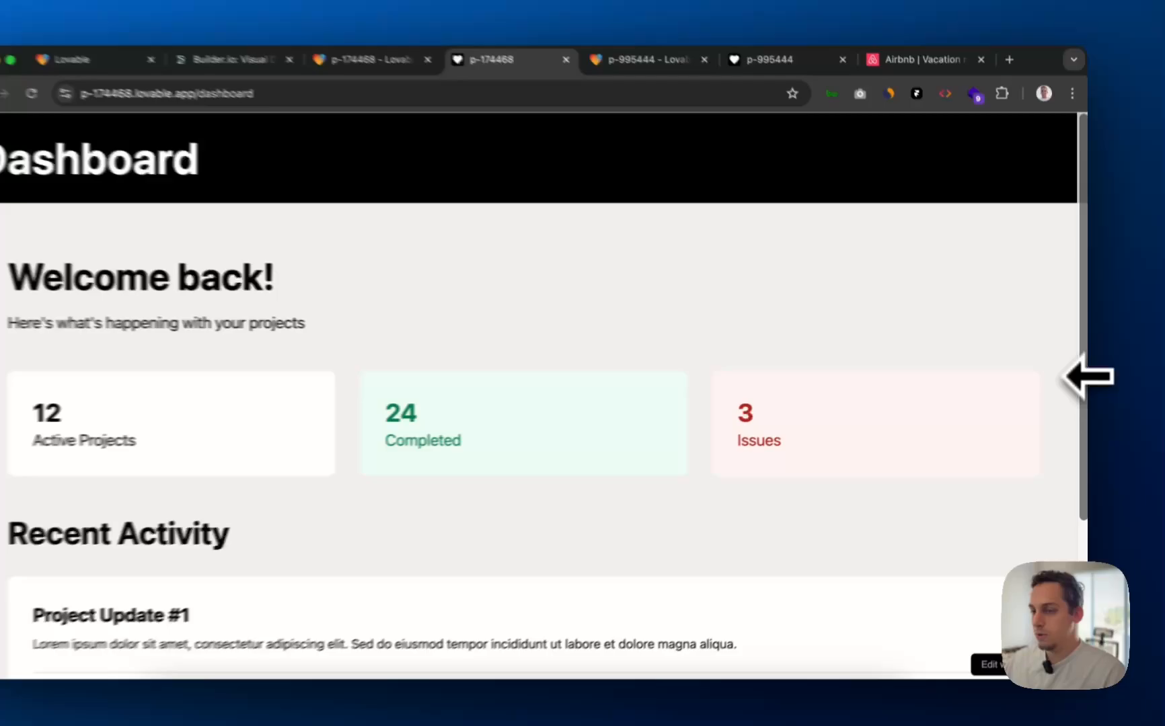
{"action": "left_click_drag", "start_coordinate": [1087, 376], "coordinate": [1164, 304]}
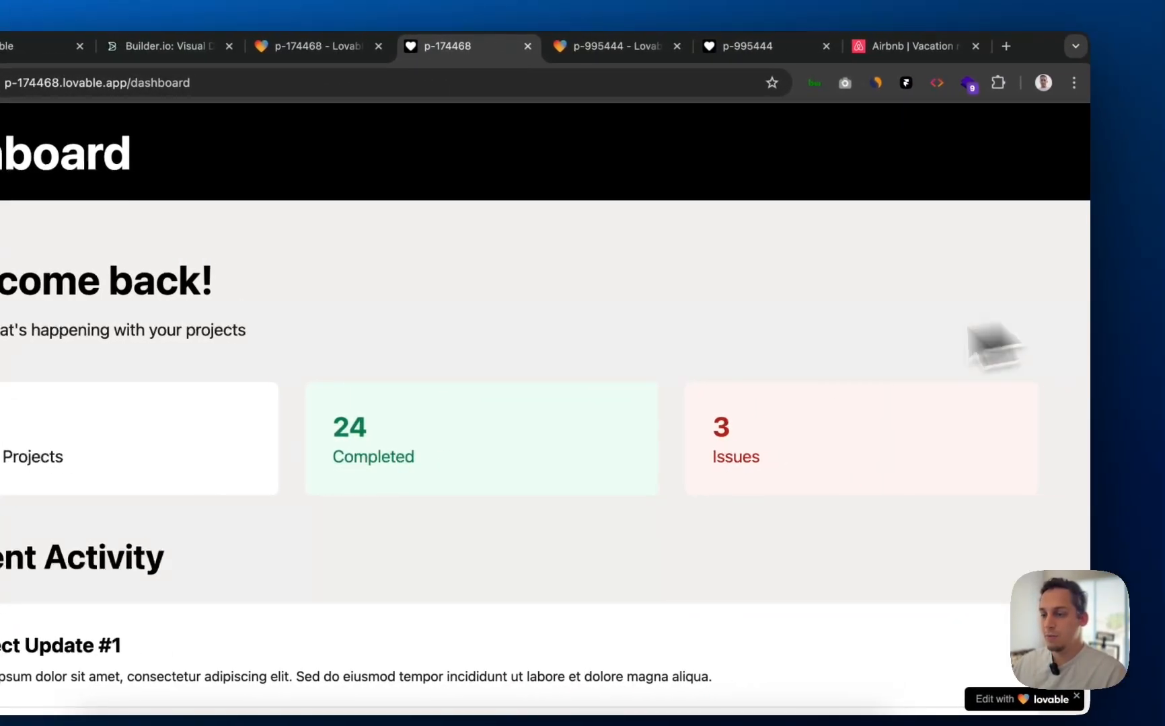
{"action": "scroll", "coordinate": [603, 410], "scroll_direction": "down", "scroll_amount": 4}
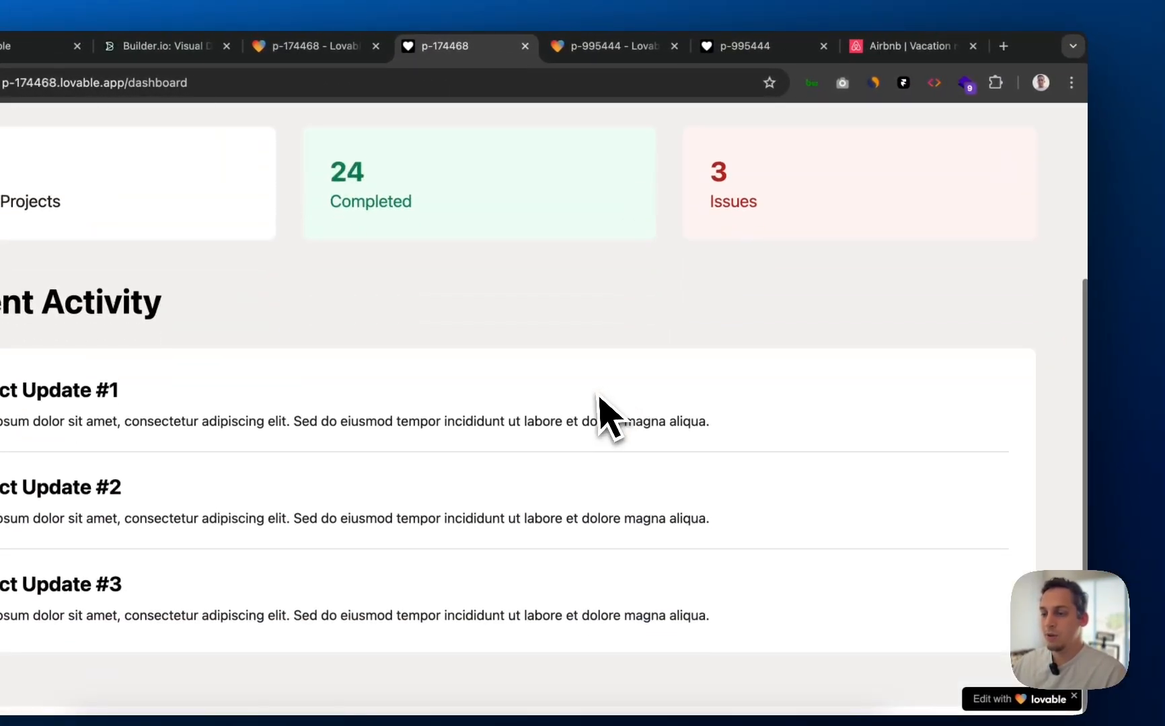
{"action": "scroll", "coordinate": [390, 382], "scroll_direction": "up", "scroll_amount": 4}
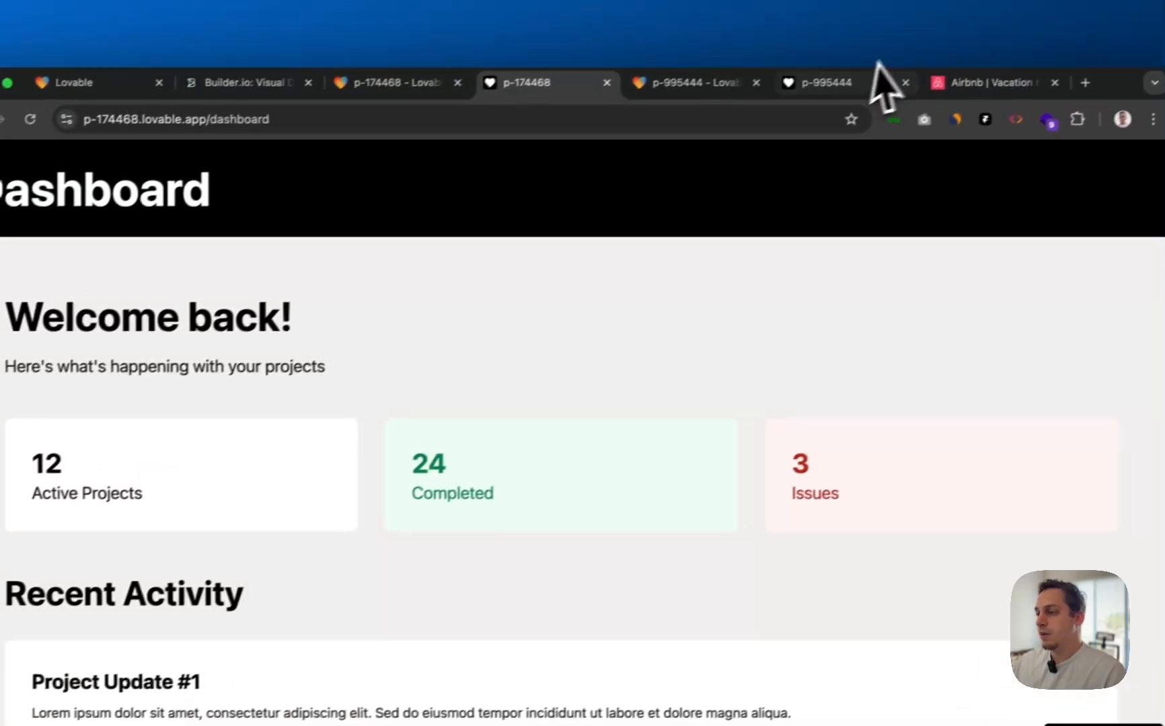
- Return to the published p-995444 marketplace site and look over its hero, property cards and price breakdowns
{"action": "left_click", "coordinate": [922, 44]}
{"action": "left_click", "coordinate": [531, 94]}
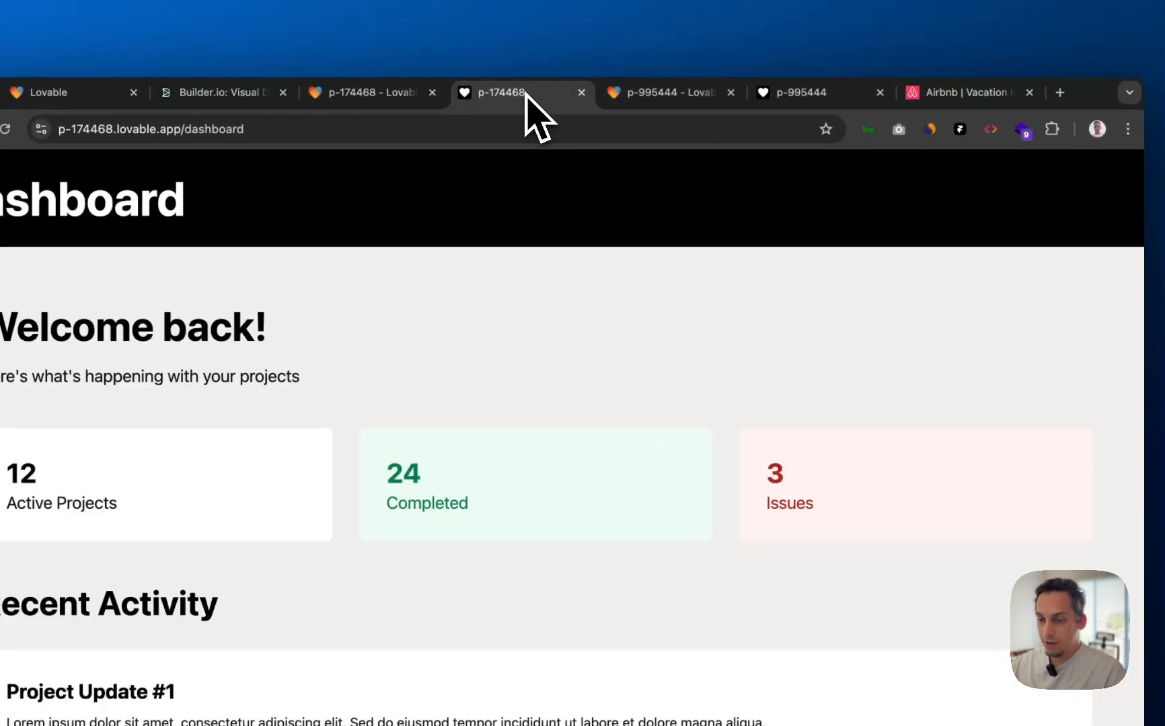
{"action": "left_click", "coordinate": [659, 98]}
{"action": "left_click", "coordinate": [504, 97]}
{"action": "left_click", "coordinate": [645, 95]}
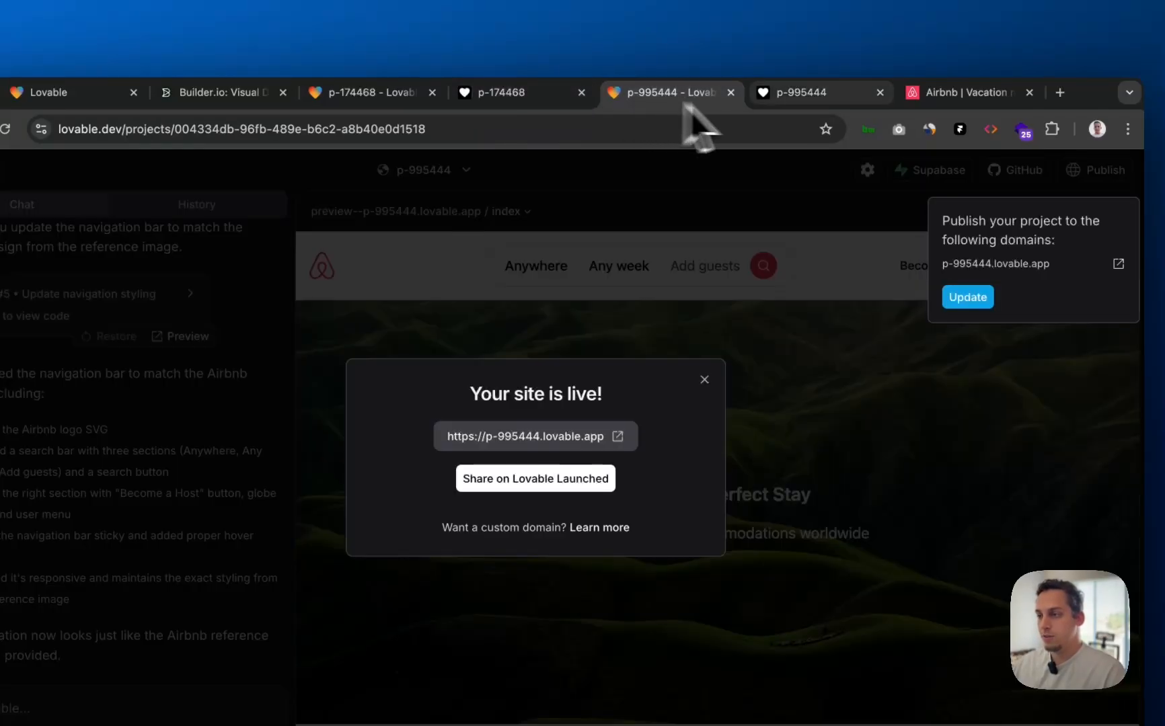
{"action": "left_click", "coordinate": [780, 94]}
{"action": "scroll", "coordinate": [435, 549], "scroll_direction": "down", "scroll_amount": 10}
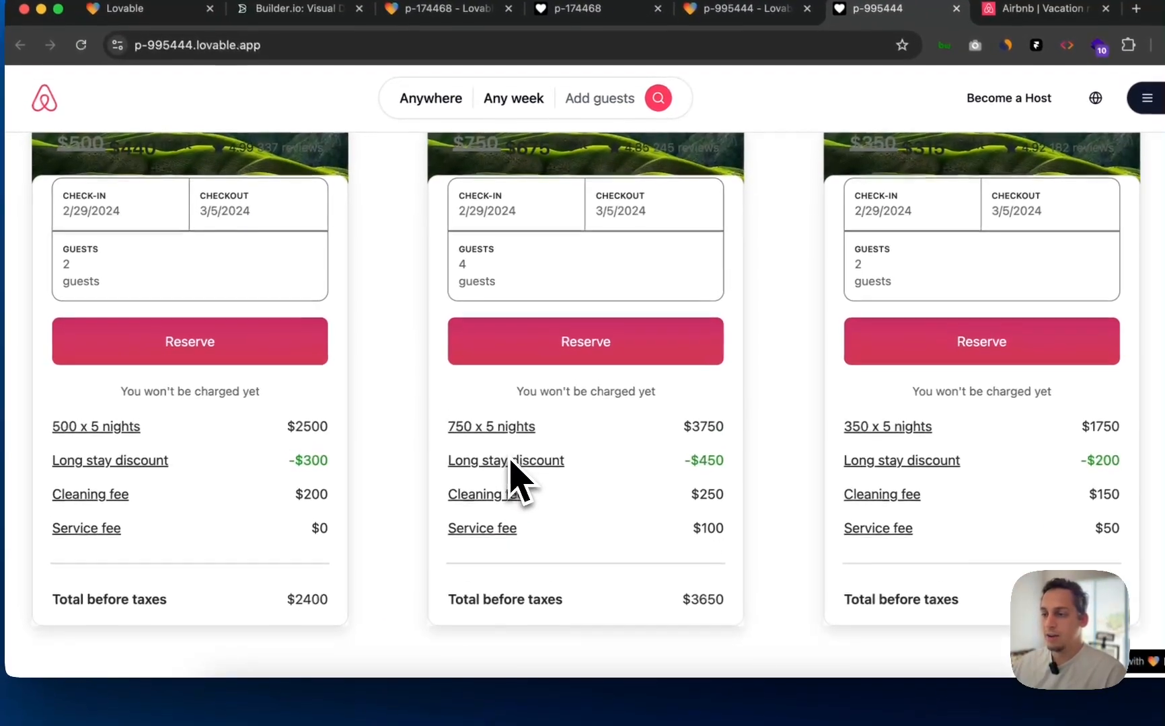
{"action": "scroll", "coordinate": [511, 474], "scroll_direction": "up", "scroll_amount": 10}
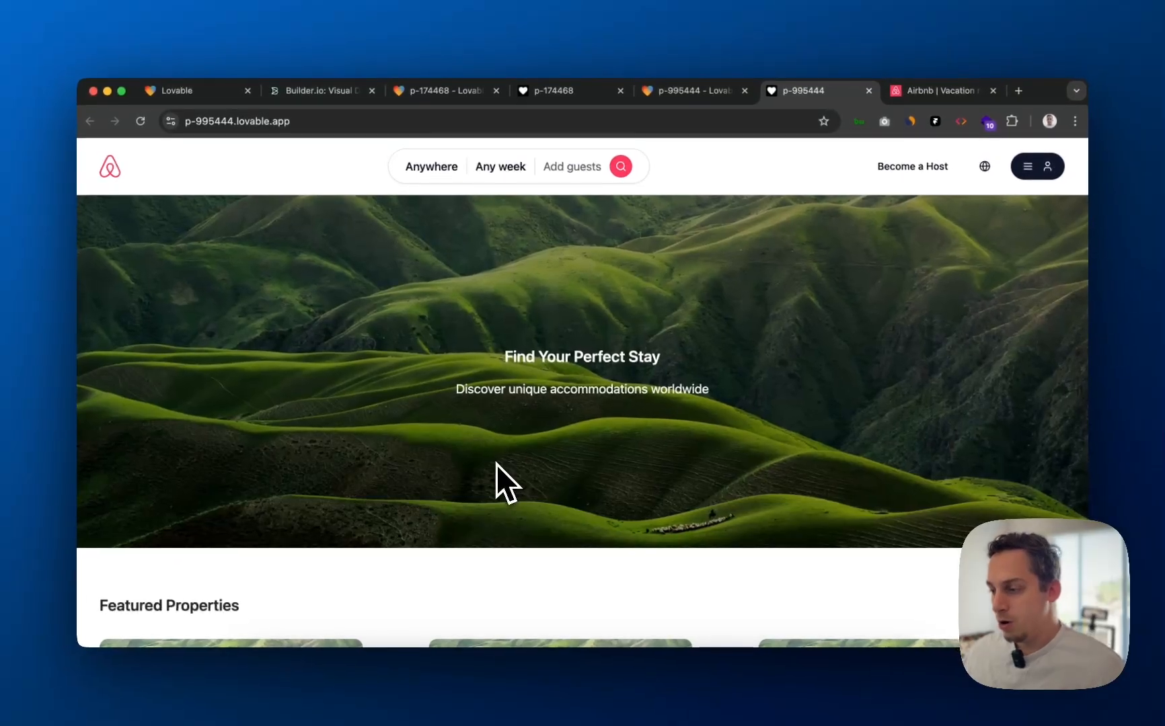